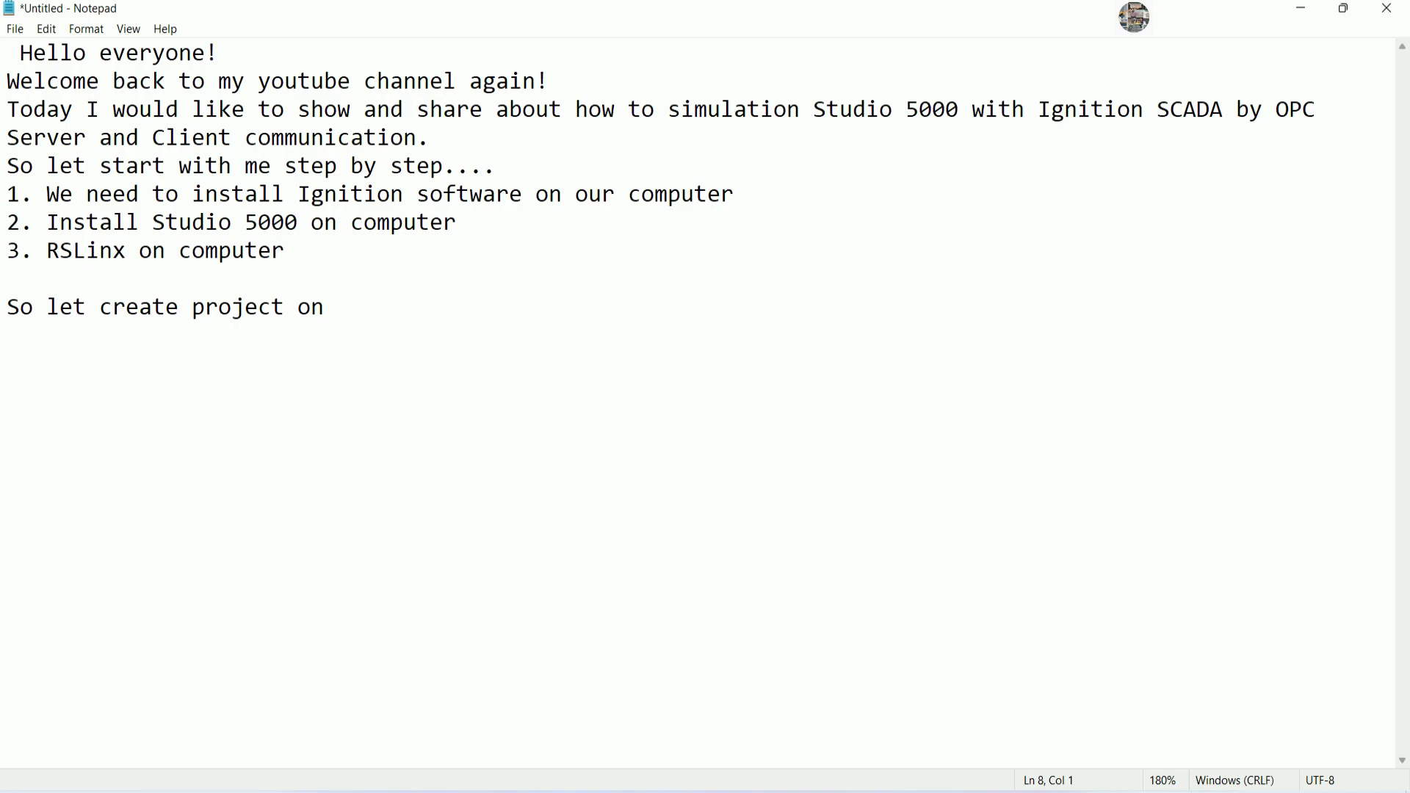
Complete the fourth item of the software list as "Studio Emulation Logix on computer"
{"action": "type", "text": "RS"}
{"action": "key", "text": "BackSpace"}
{"action": "key", "text": "BackSpace"}
{"action": "type", "text": "Studion E"}
{"action": "key", "text": "BackSpace"}
{"action": "type", "text": "Em"}
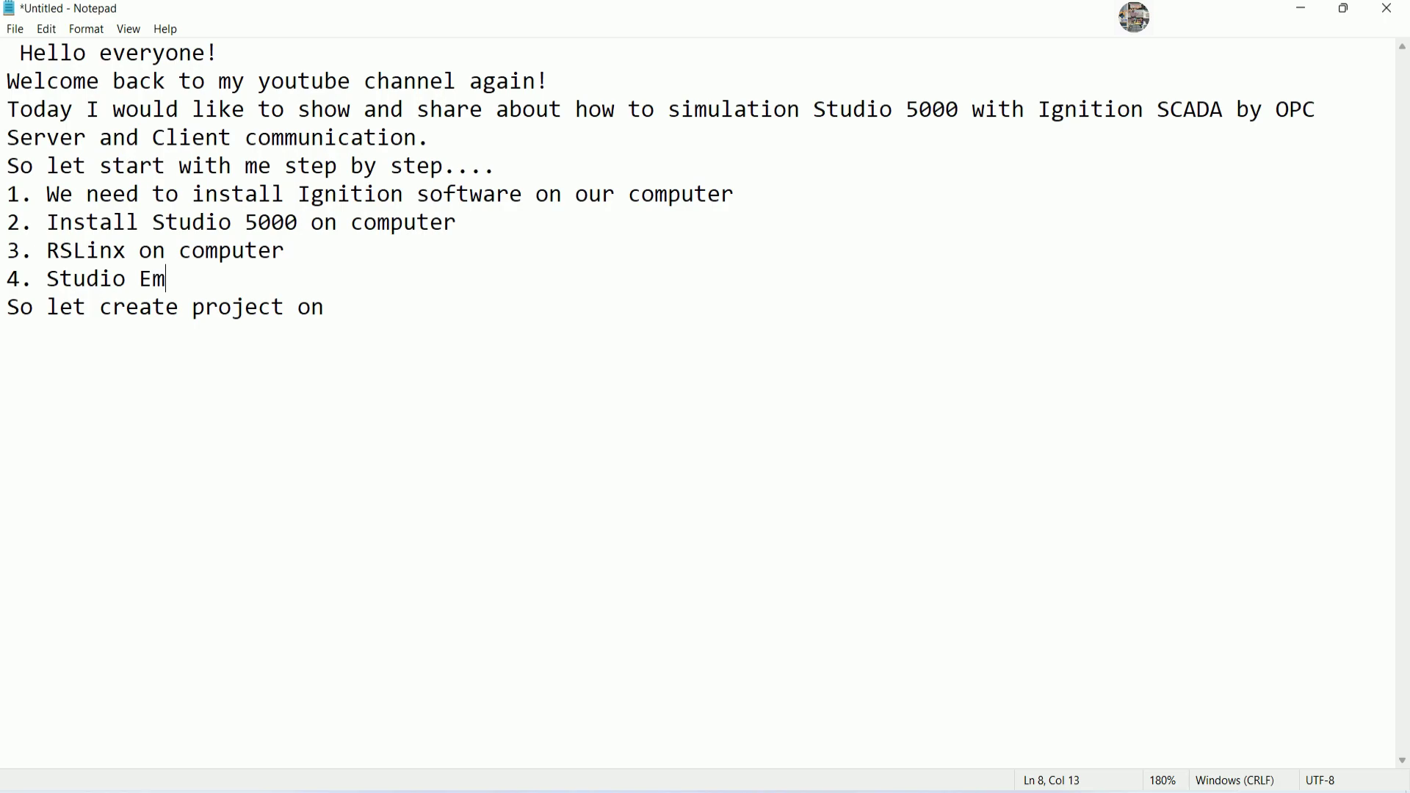
{"action": "type", "text": "ulation Logix "}
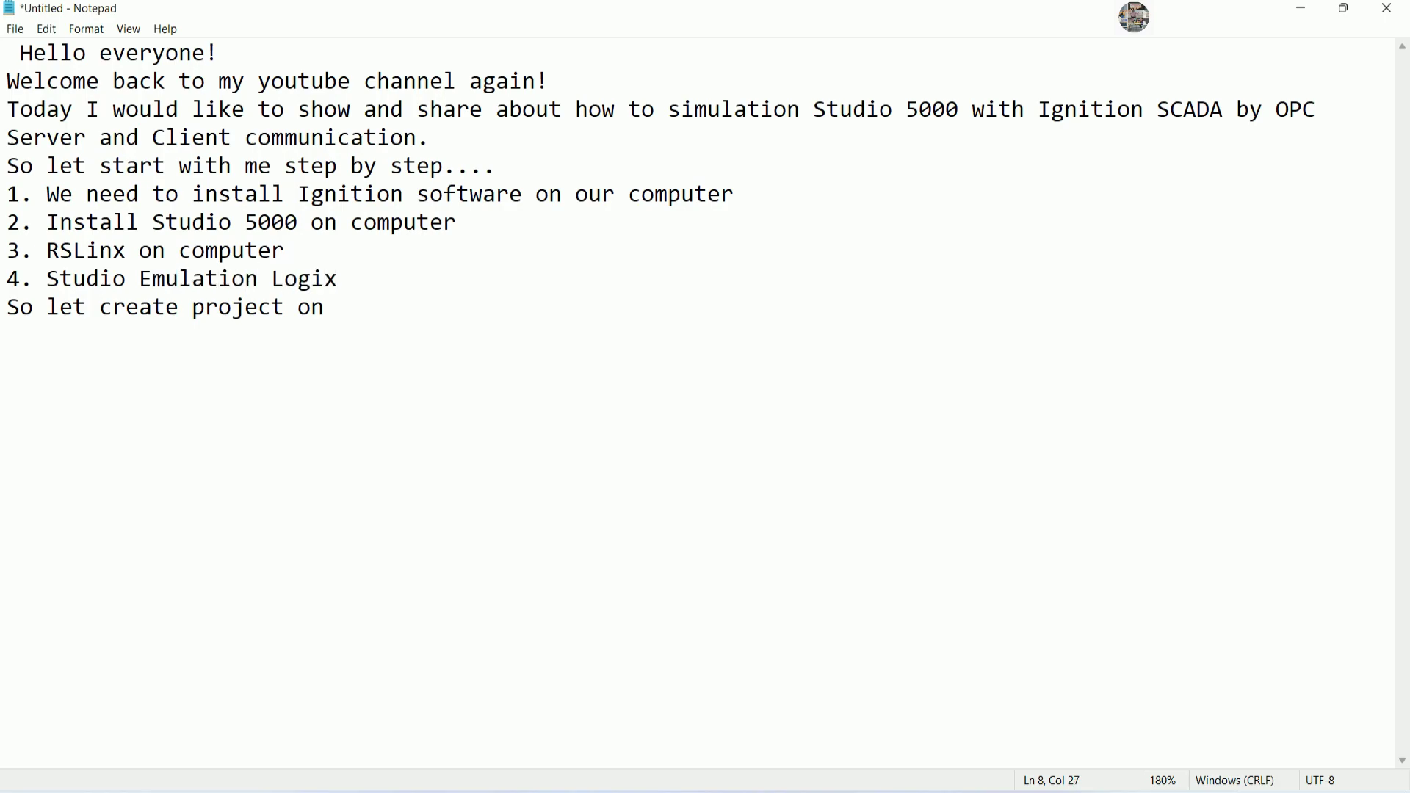
{"action": "type", "text": "on computer "}
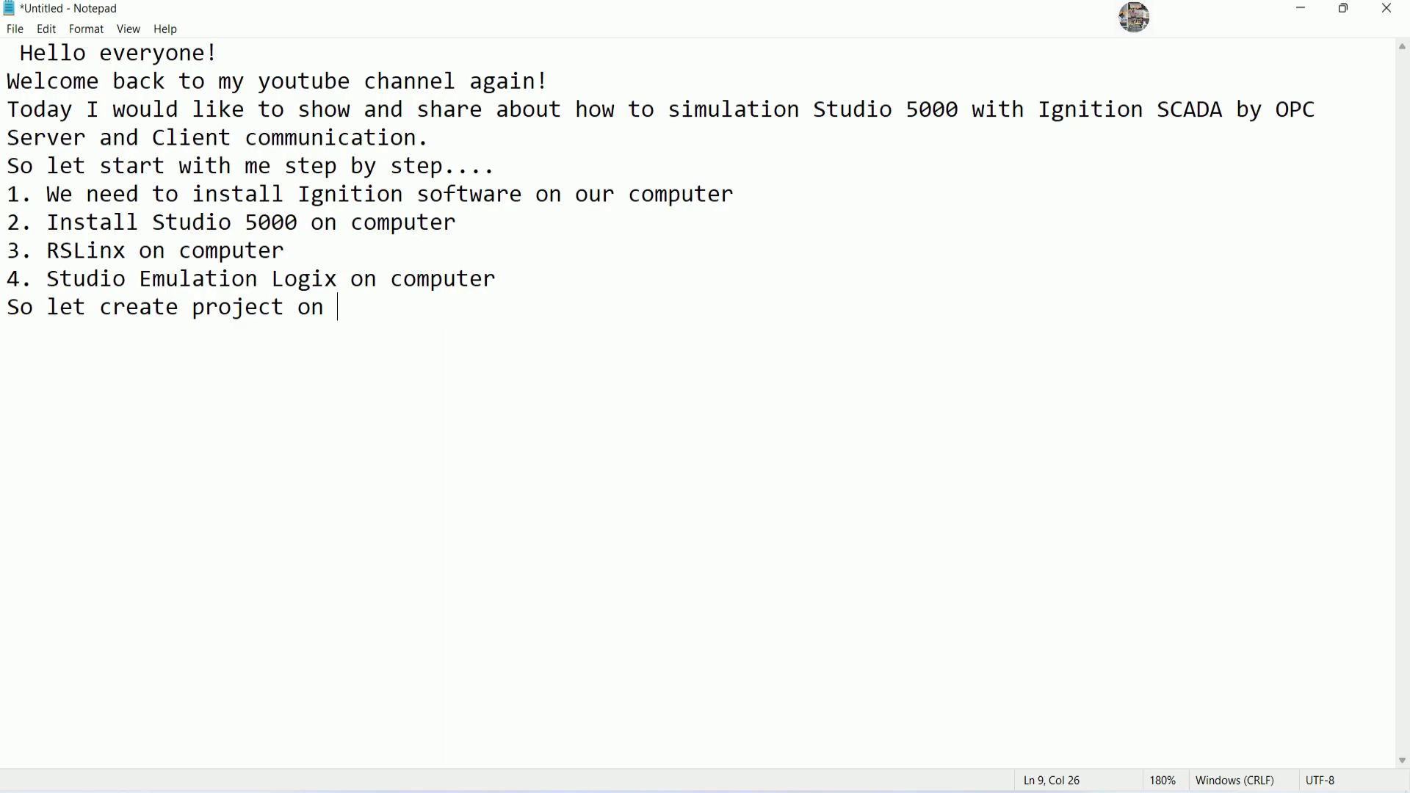
Finish the line below the list so it reads "So let create project on Studio 5000 and Studion Emualtion 5000"
{"action": "type", "text": "So let create project on Studio 5000 and "}
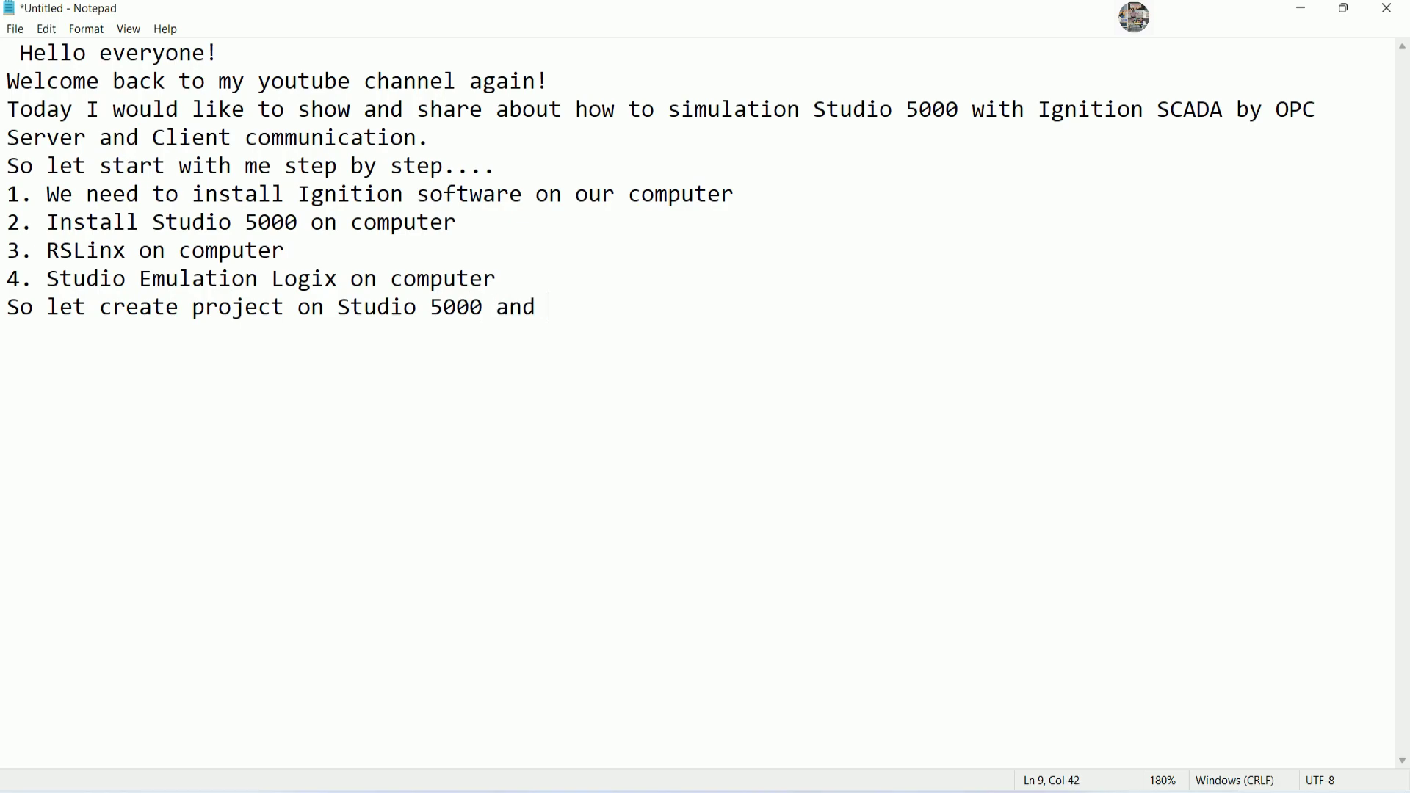
{"action": "type", "text": "Studion Emualtion "}
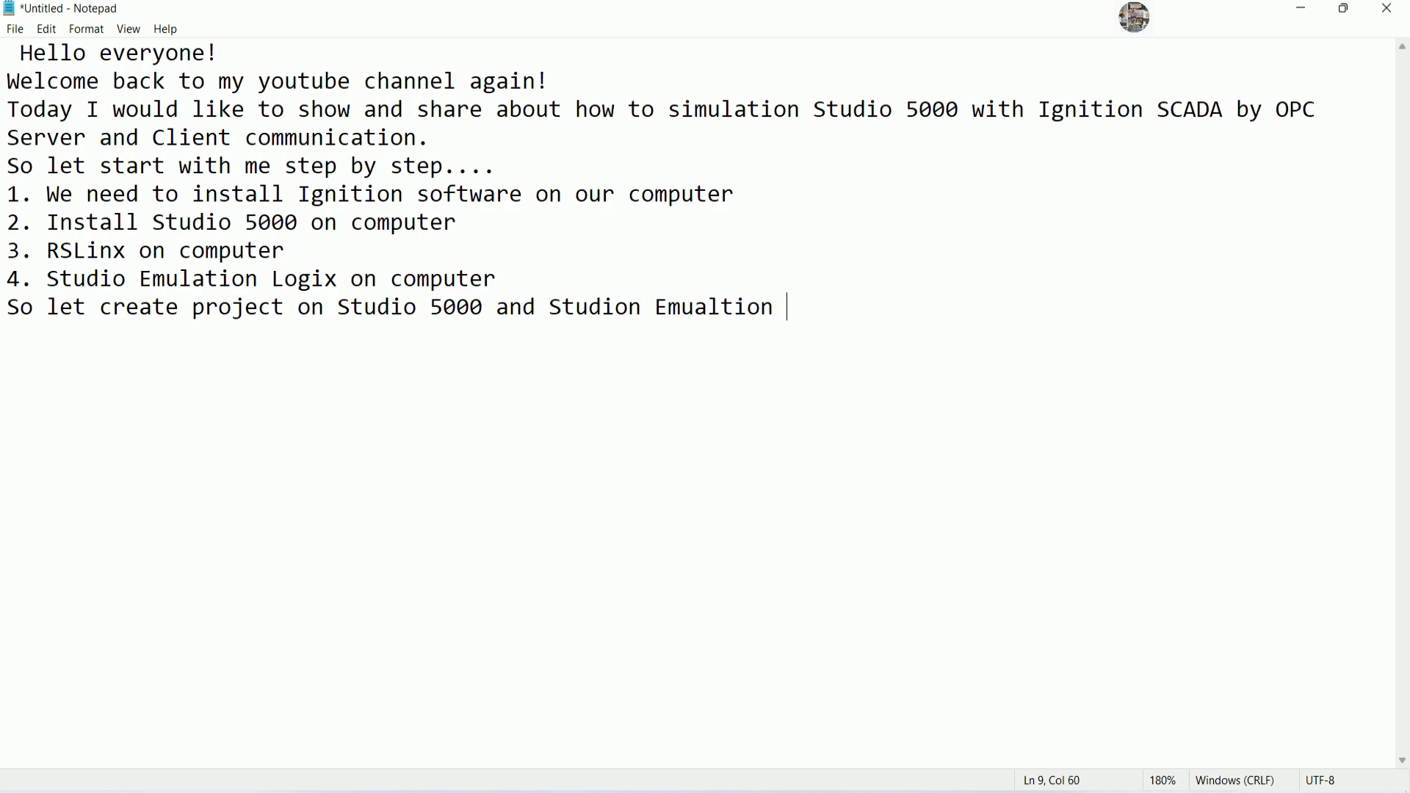
{"action": "type", "text": "5000"}
Restore the notes to a smaller window, minimize them, and close the preview image to reveal the desktop
{"action": "left_click", "coordinate": [1340, 18]}
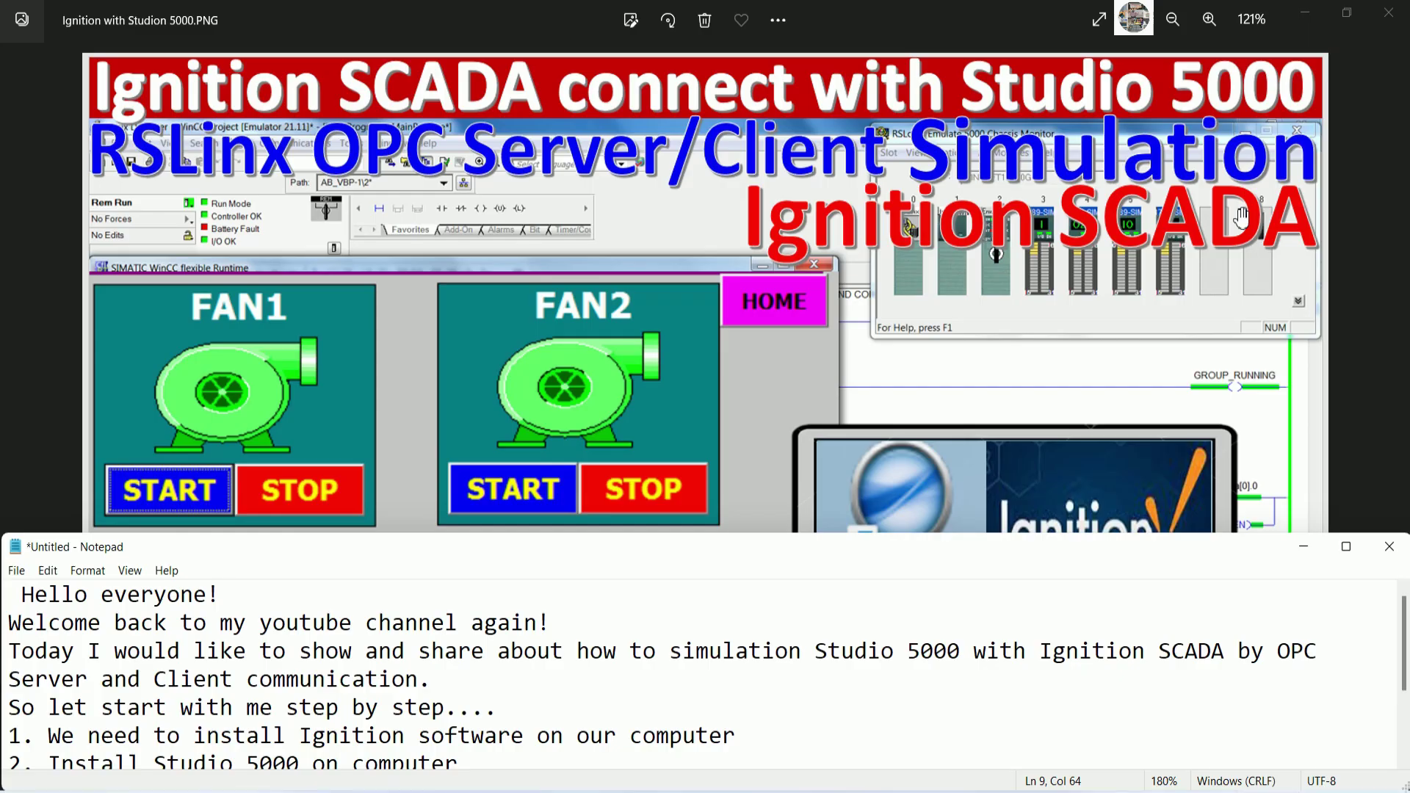
{"action": "scroll", "coordinate": [1102, 714], "scroll_direction": "down", "scroll_amount": 2}
{"action": "left_click", "coordinate": [1305, 551]}
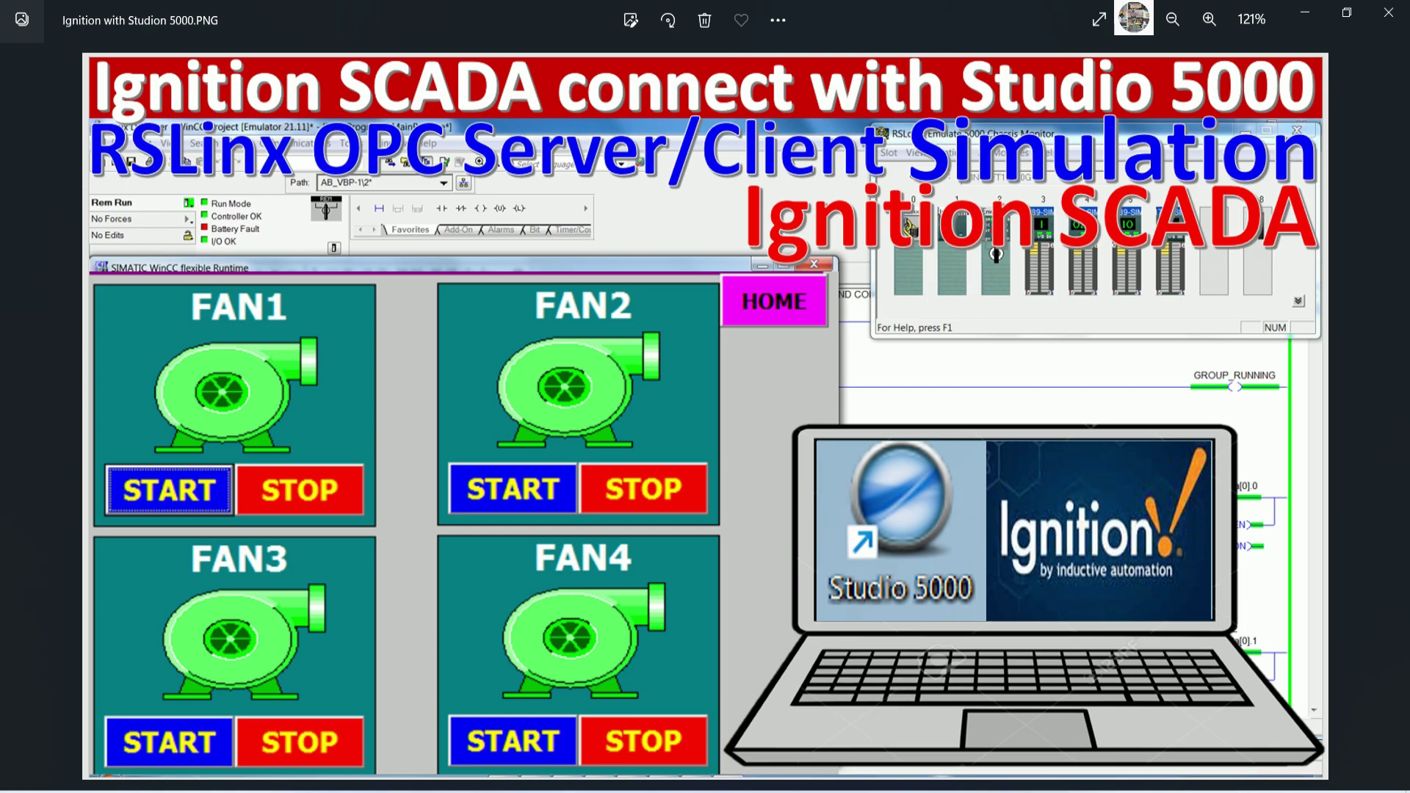
{"action": "key", "text": "alt+F4"}
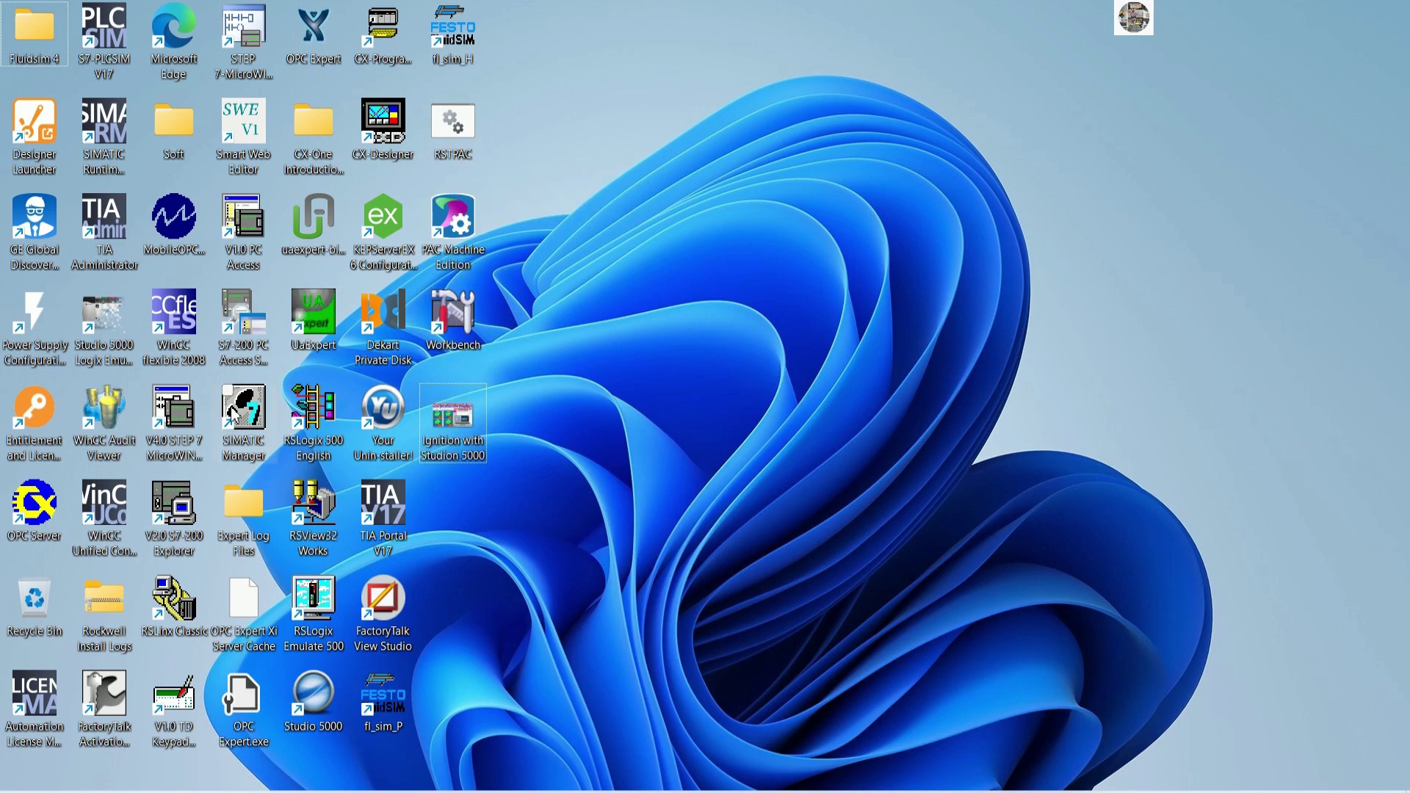
Turn off automatic icon arrangement and place the Studio 5000, Studio 5000 Logix Emulate and RSLinx Classic shortcuts together on an empty desktop area
{"action": "right_click", "coordinate": [865, 125]}
{"action": "mouse_move", "coordinate": [962, 138]}
{"action": "left_click", "coordinate": [1110, 211]}
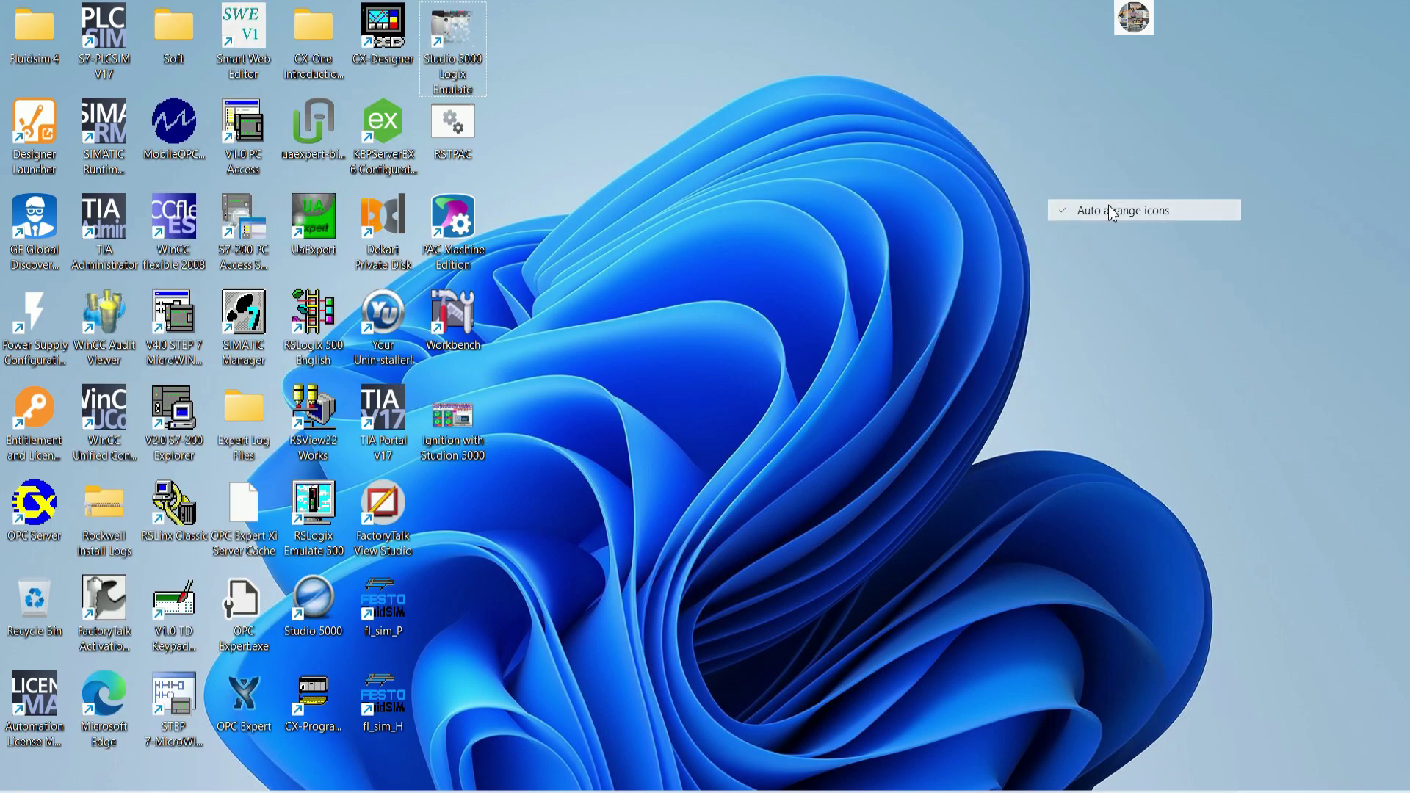
{"action": "left_click_drag", "start_coordinate": [470, 66], "coordinate": [1156, 110]}
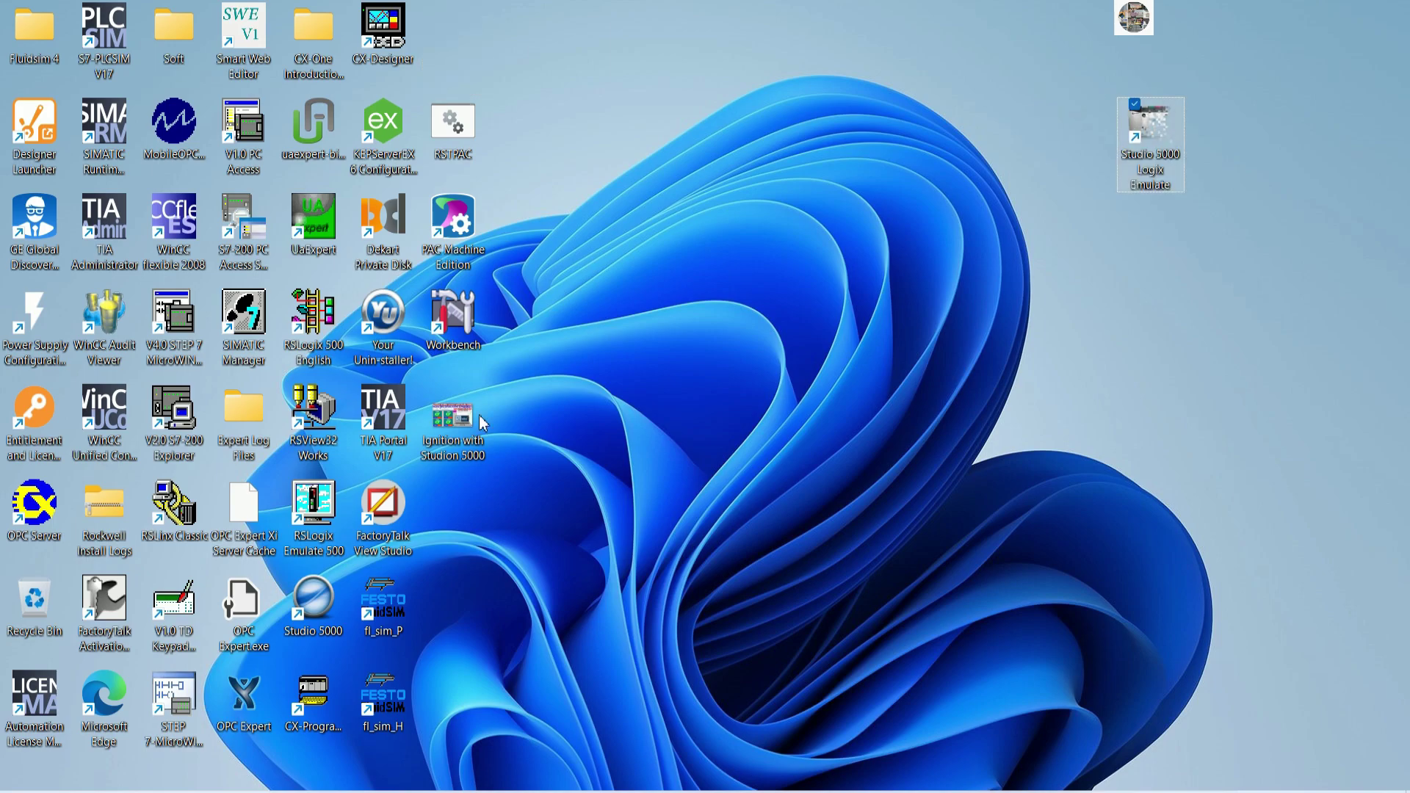
{"action": "left_click_drag", "start_coordinate": [313, 609], "coordinate": [1092, 149]}
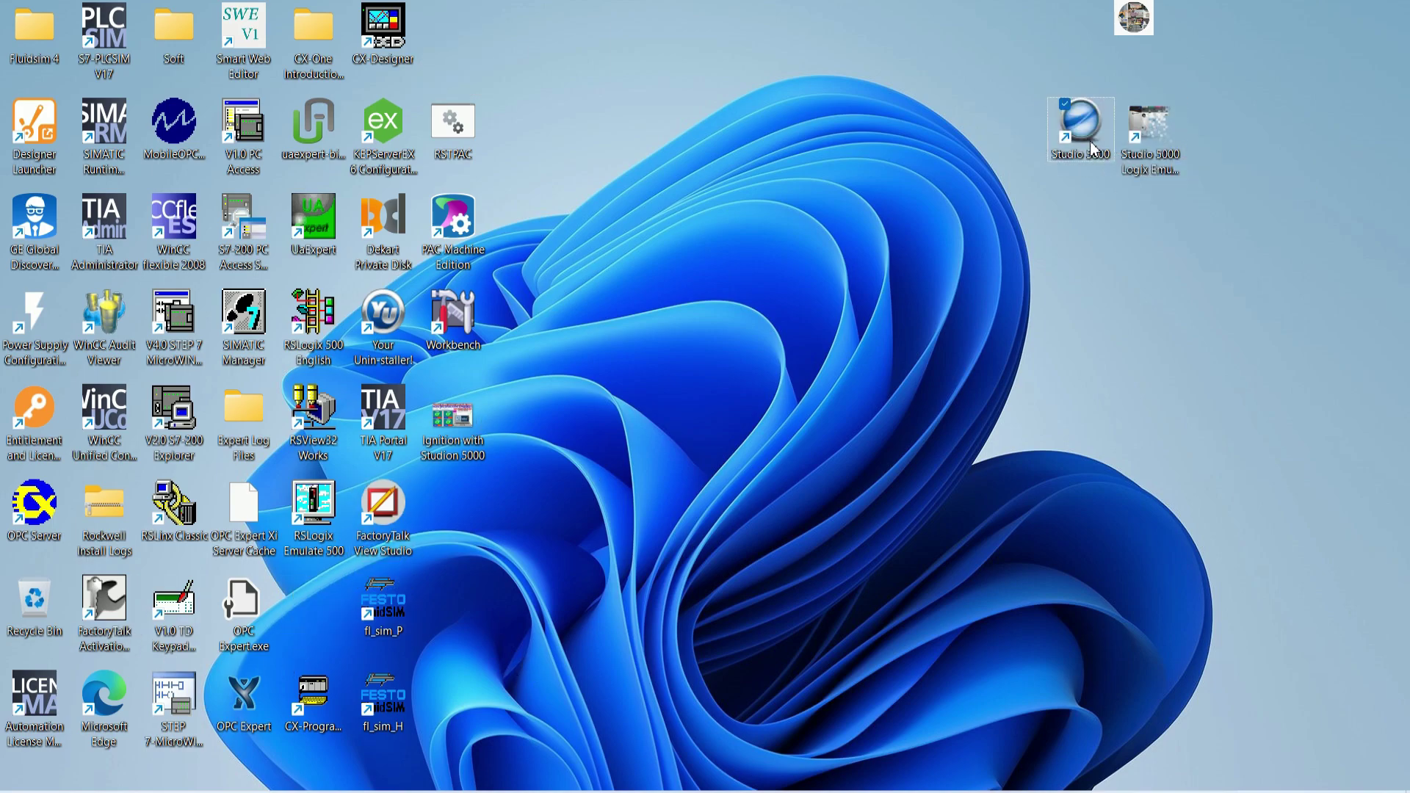
{"action": "left_click_drag", "start_coordinate": [167, 523], "coordinate": [1215, 165]}
Launch Studio 5000 and start a new Logix project named IgnitionSCADARSLinx using the Emulate 5570 controller
{"action": "left_click", "coordinate": [1103, 157]}
{"action": "double_click", "coordinate": [1094, 139]}
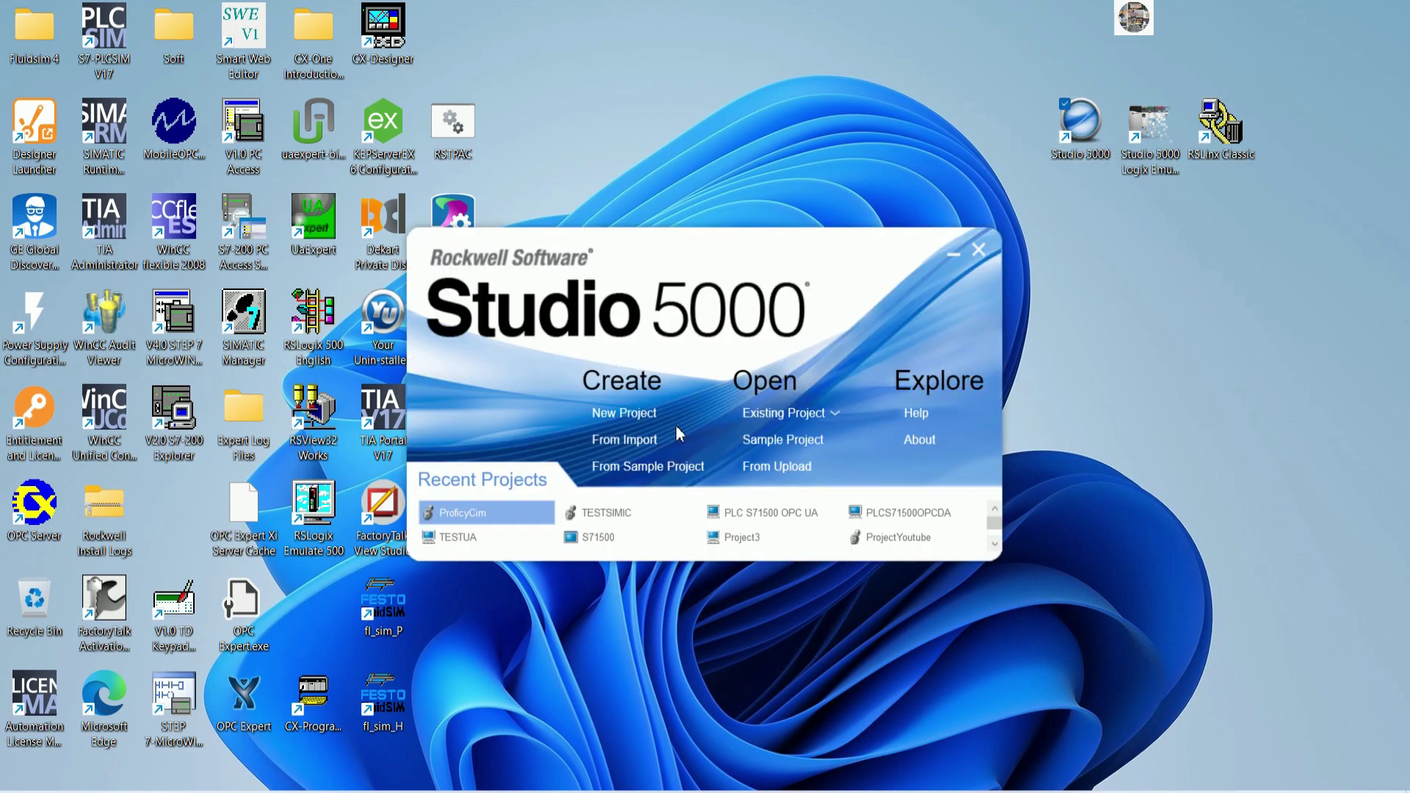
{"action": "left_click", "coordinate": [636, 414]}
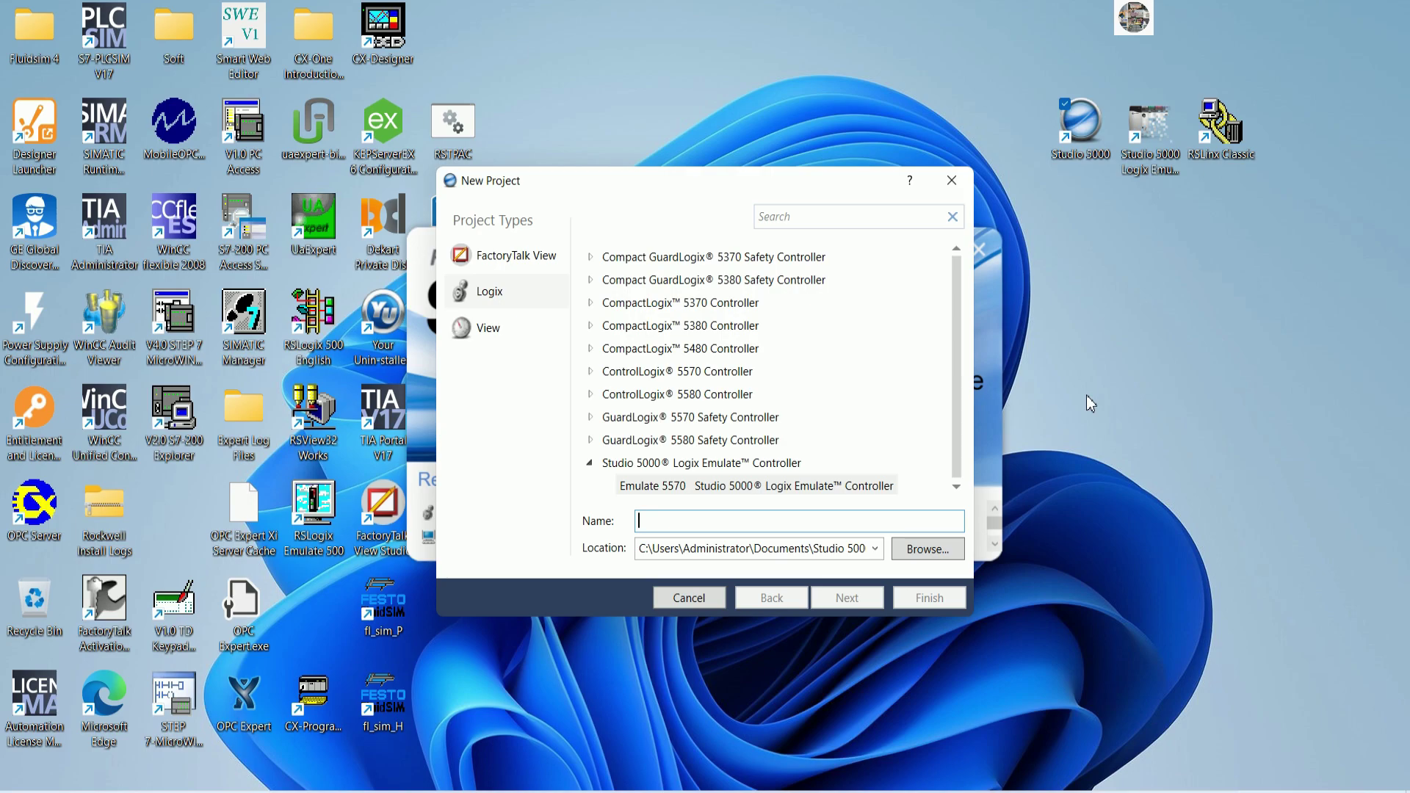
{"action": "type", "text": "Igniti"}
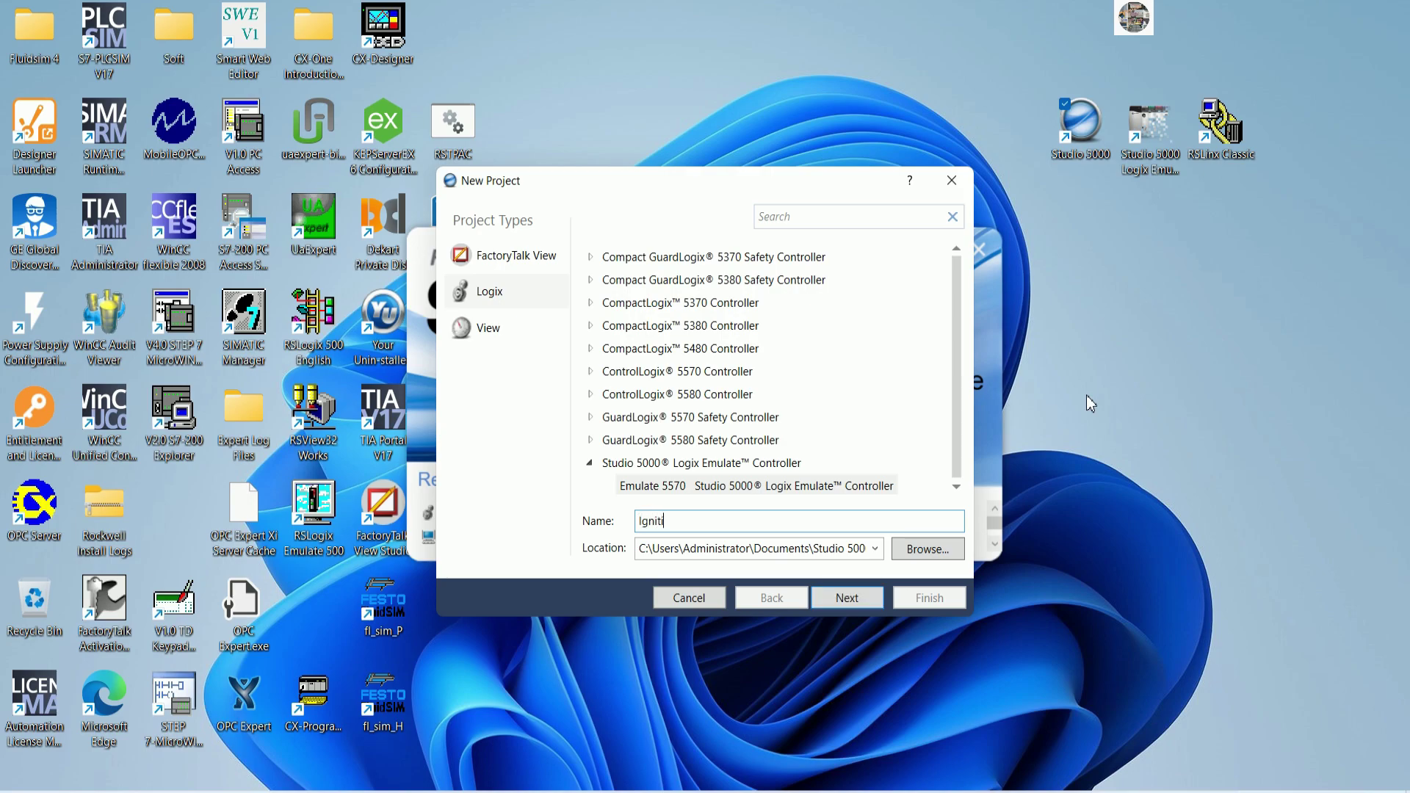
{"action": "type", "text": "onSCADARSLinx"}
{"action": "left_click", "coordinate": [736, 487]}
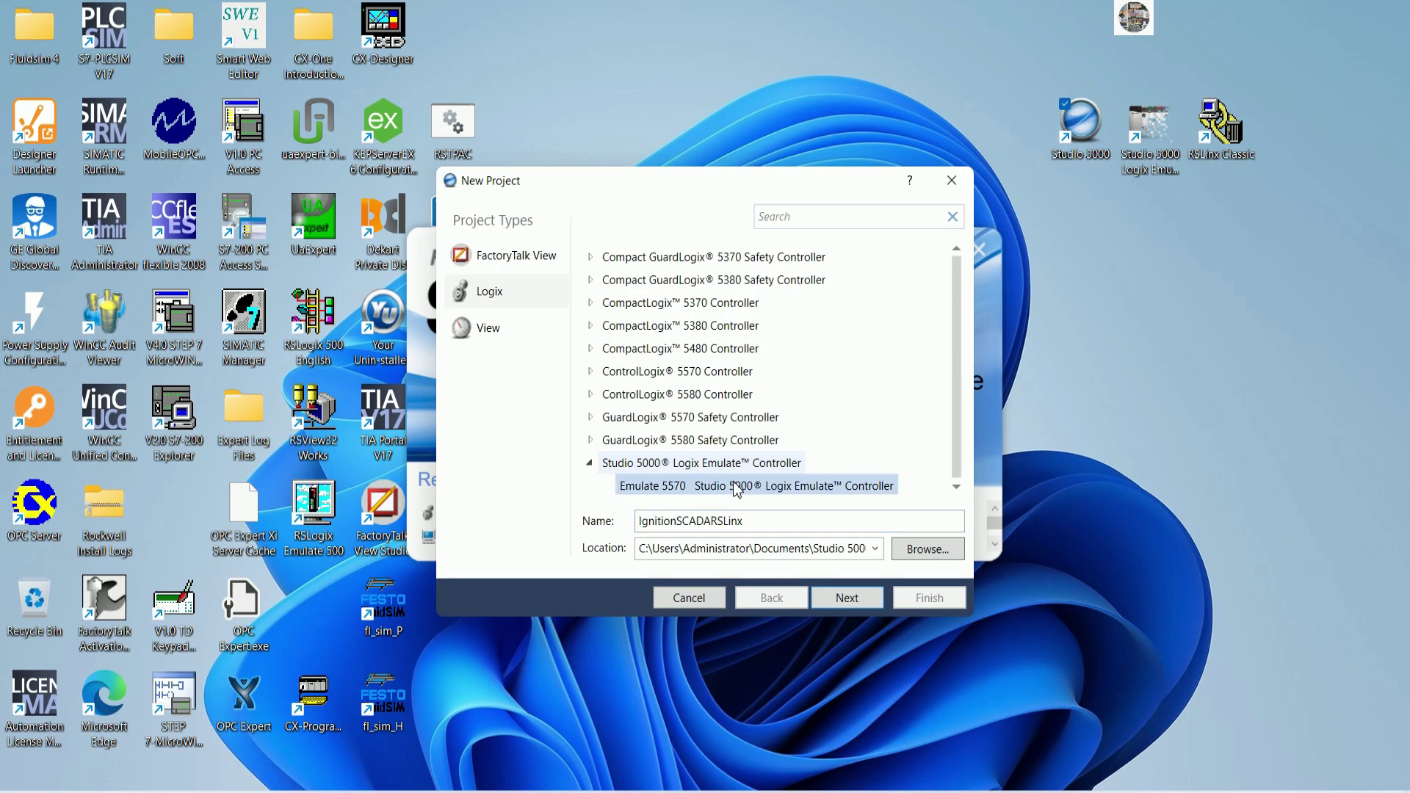
{"action": "left_click", "coordinate": [871, 600]}
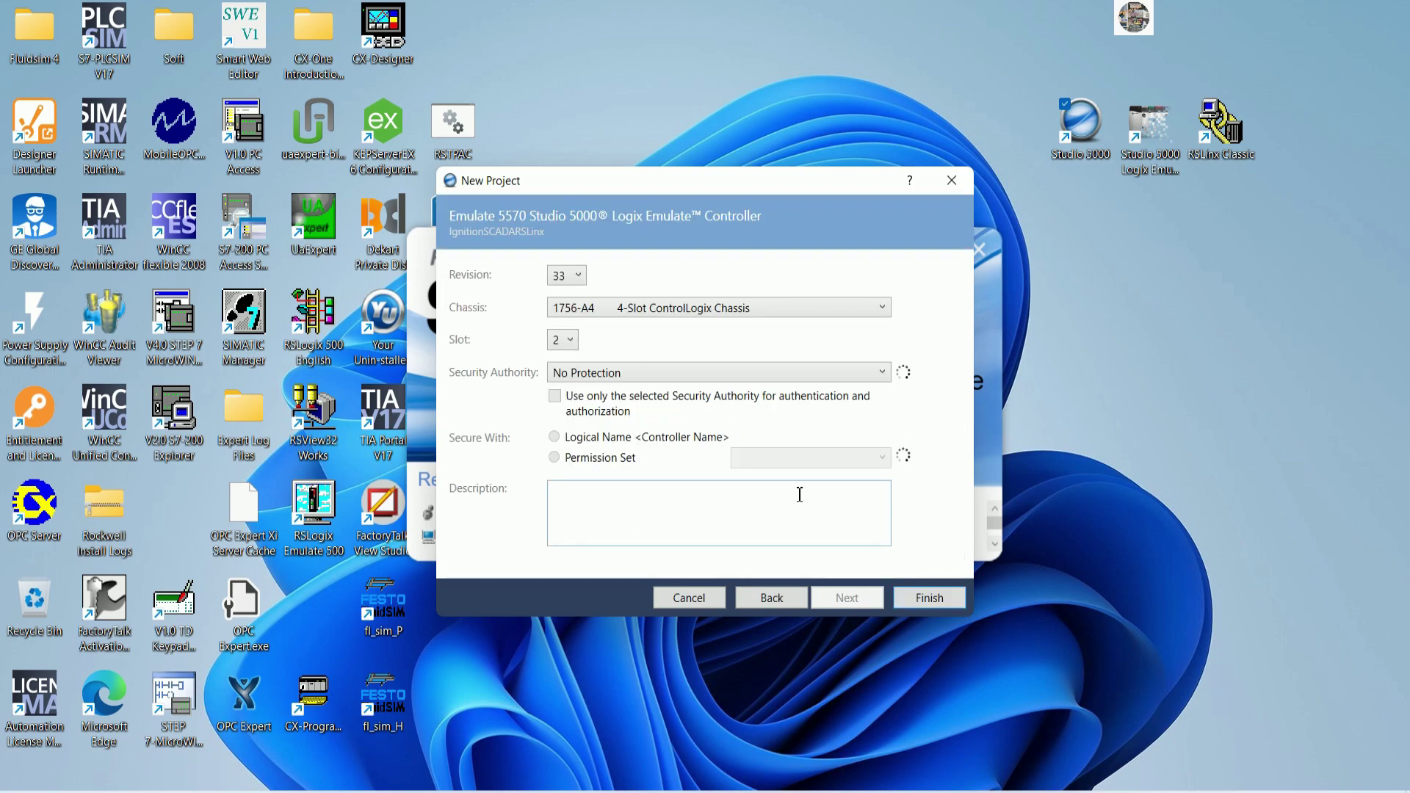
Create the project with revision 33, the 1756-A4 4-slot ControlLogix chassis, slot 2 and no security protection
{"action": "left_click", "coordinate": [580, 278]}
{"action": "left_click", "coordinate": [580, 277]}
{"action": "left_click_drag", "start_coordinate": [676, 192], "coordinate": [699, 114]}
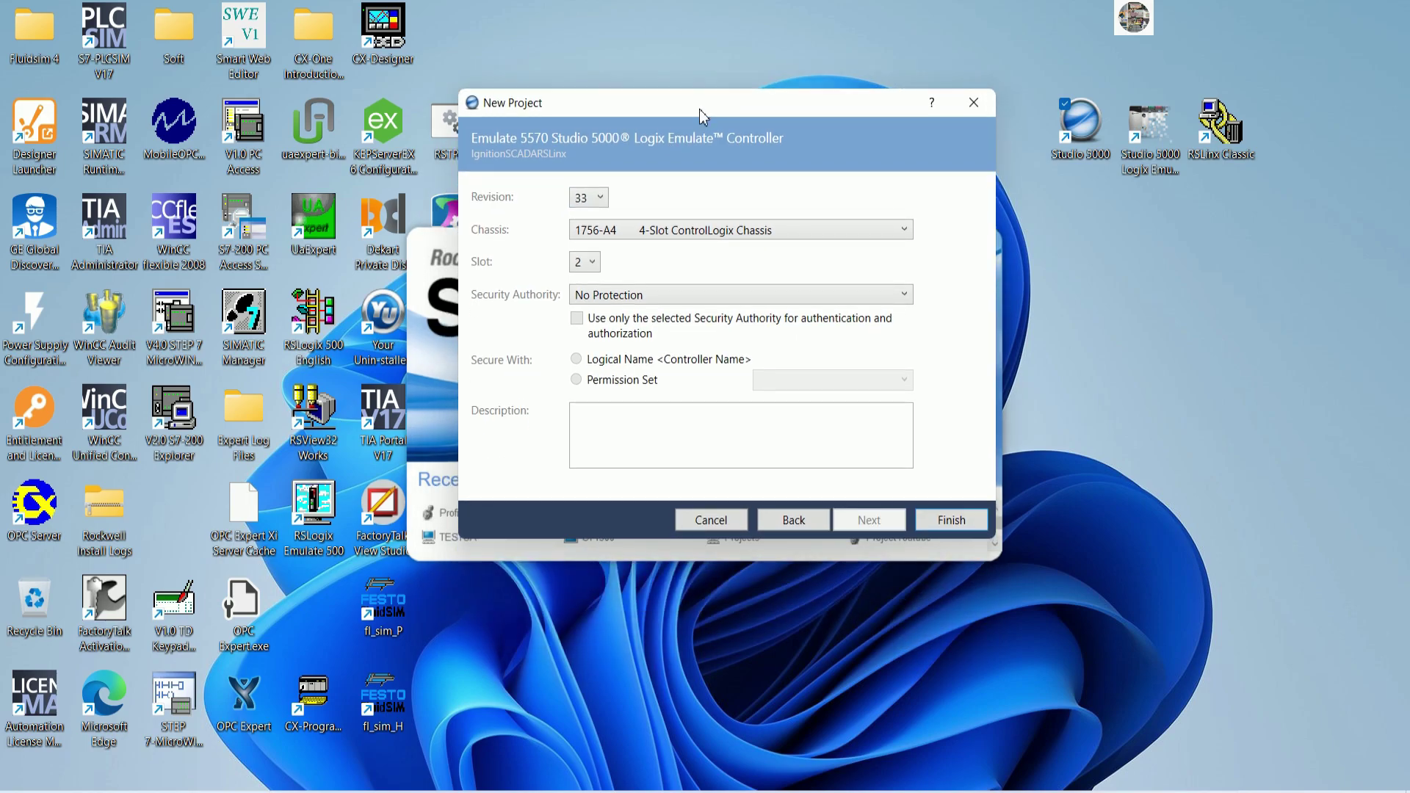
{"action": "left_click", "coordinate": [595, 265]}
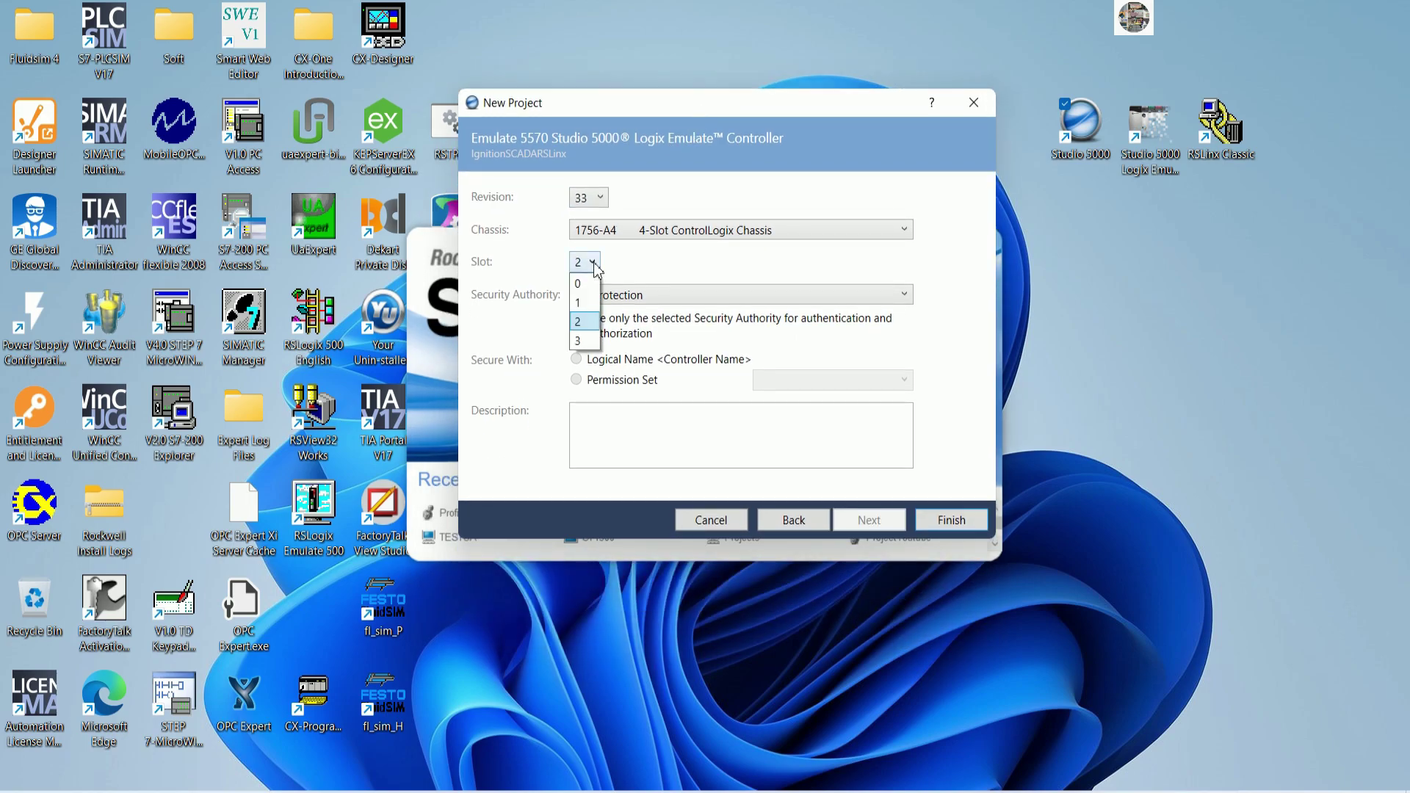
{"action": "left_click", "coordinate": [576, 327]}
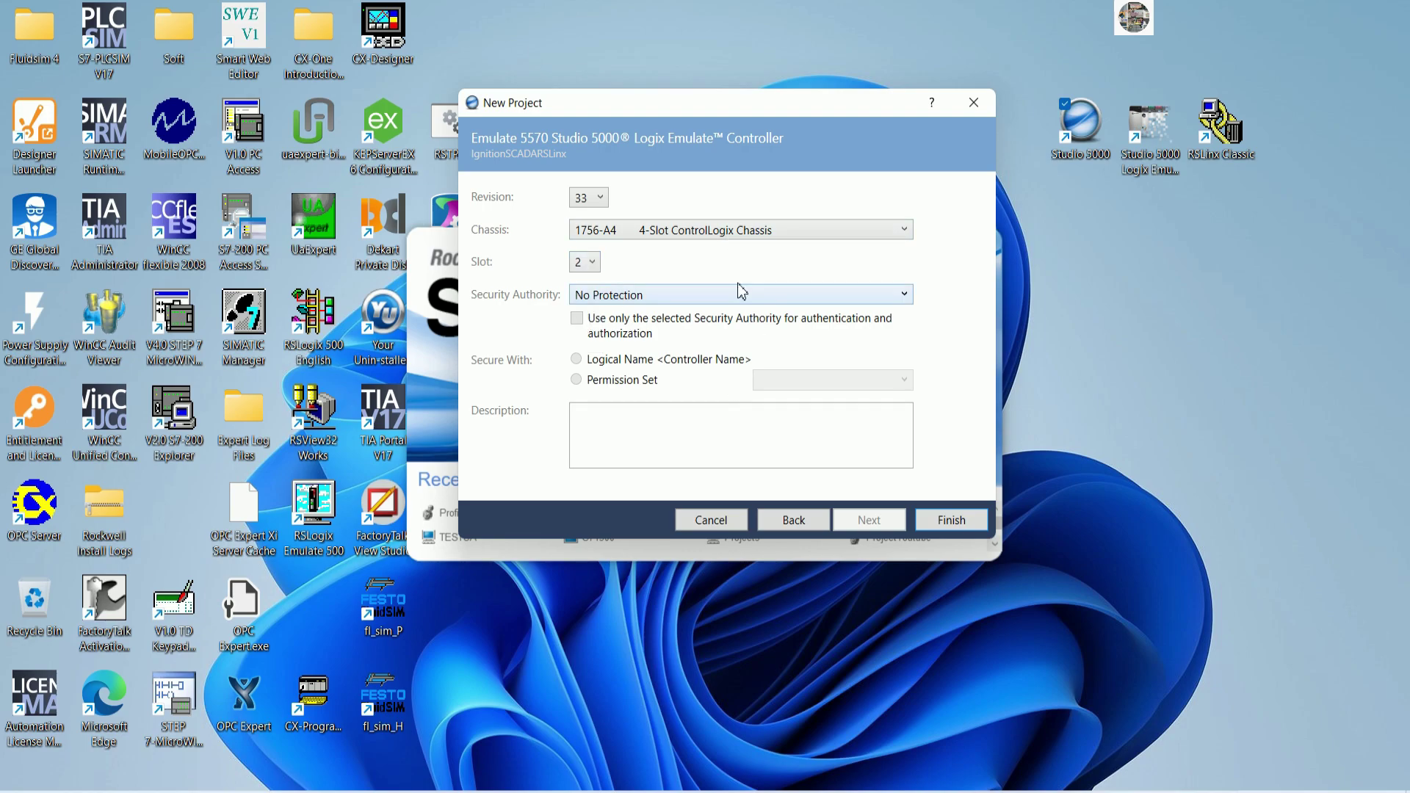
{"action": "left_click", "coordinate": [759, 233]}
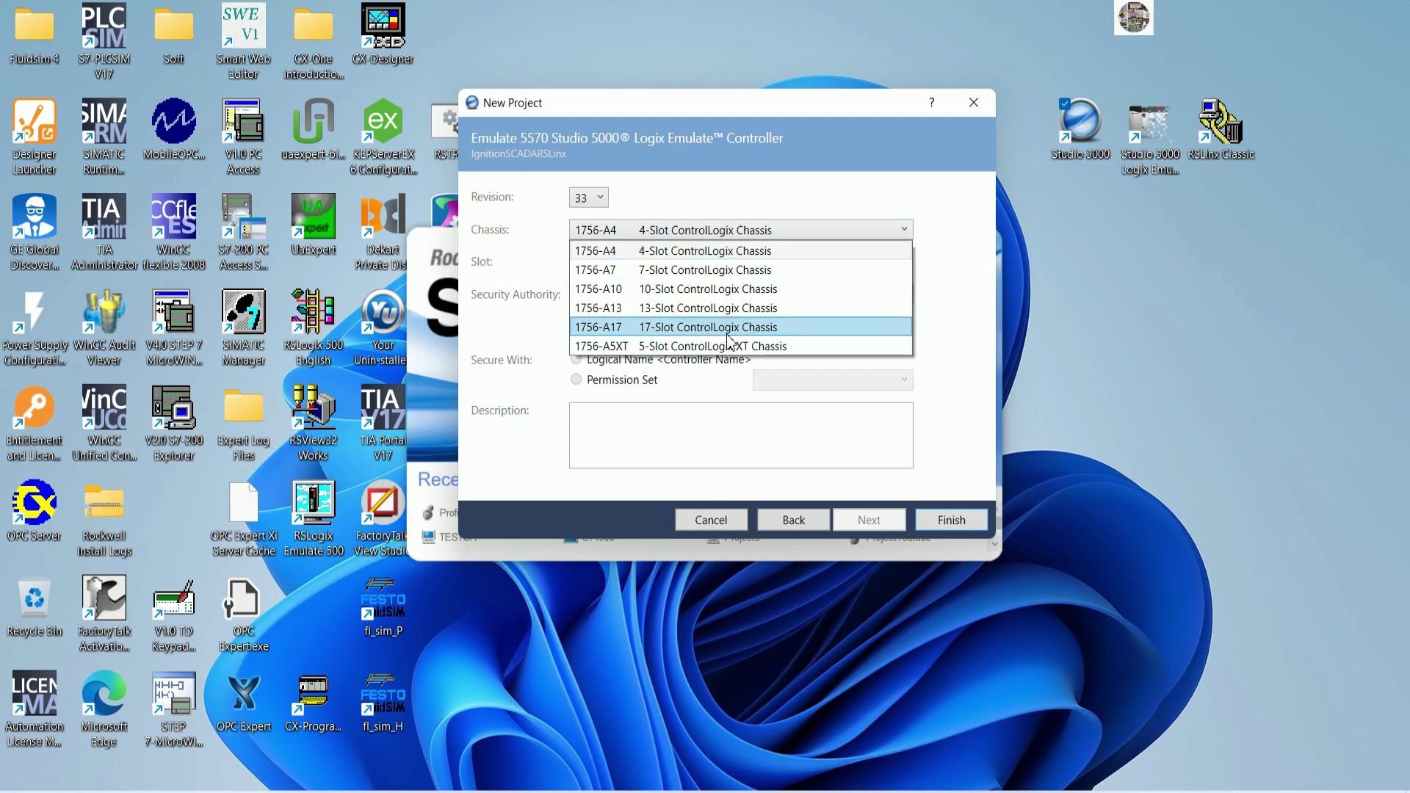
{"action": "left_click", "coordinate": [684, 250]}
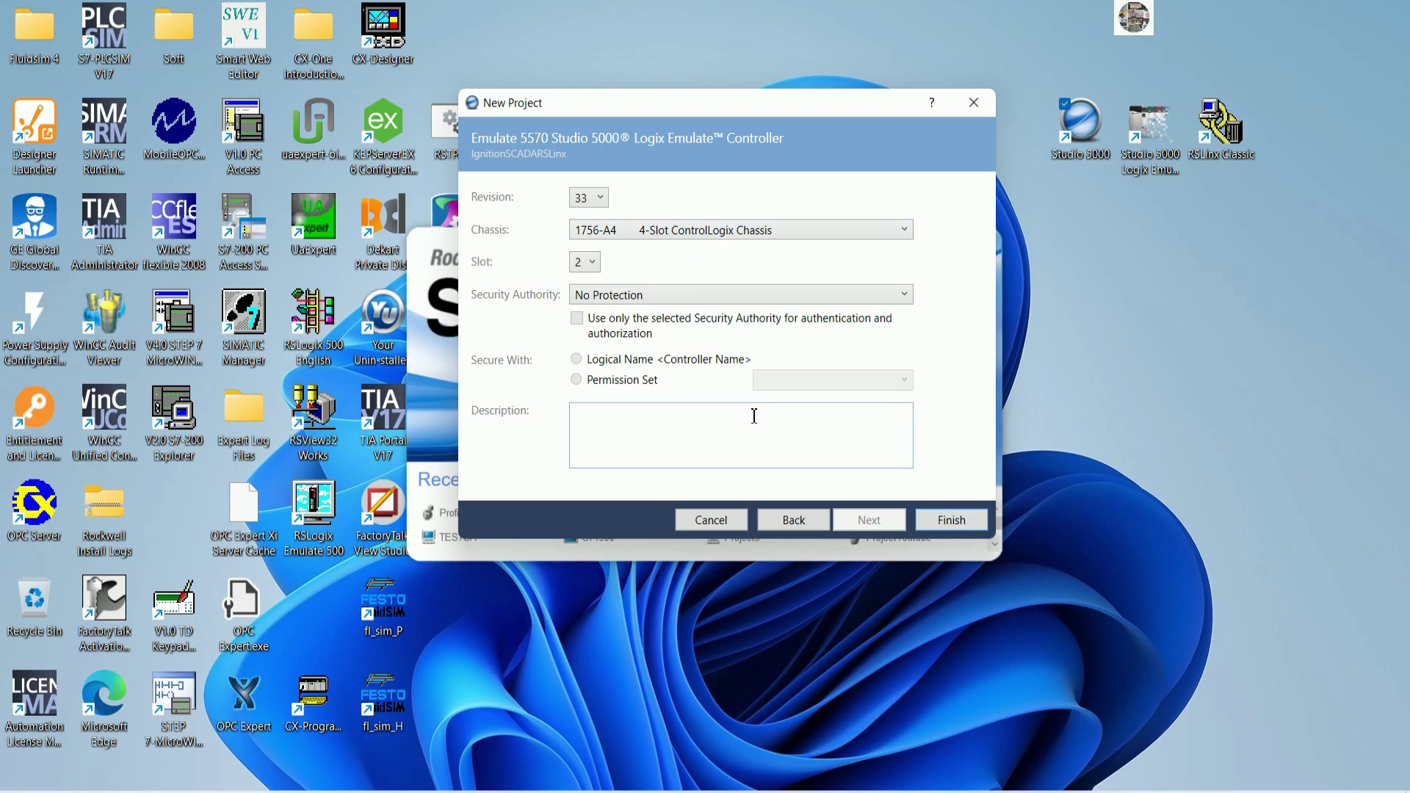
{"action": "left_click", "coordinate": [945, 522]}
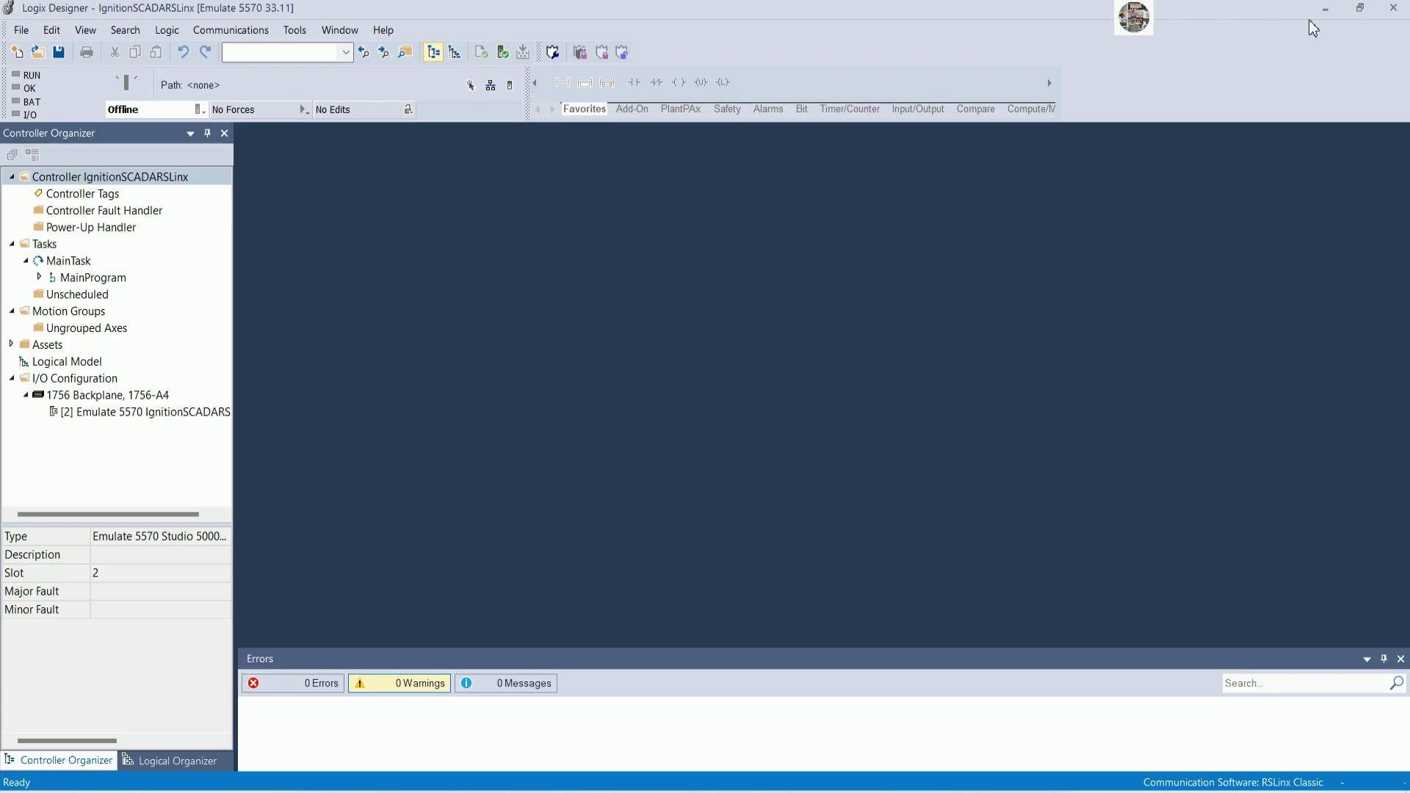
Minimize Logix Designer, open Studio 5000 Logix Emulate from the desktop, and move its window to the upper edge of the screen
{"action": "left_click", "coordinate": [1328, 9]}
{"action": "left_click", "coordinate": [1150, 140]}
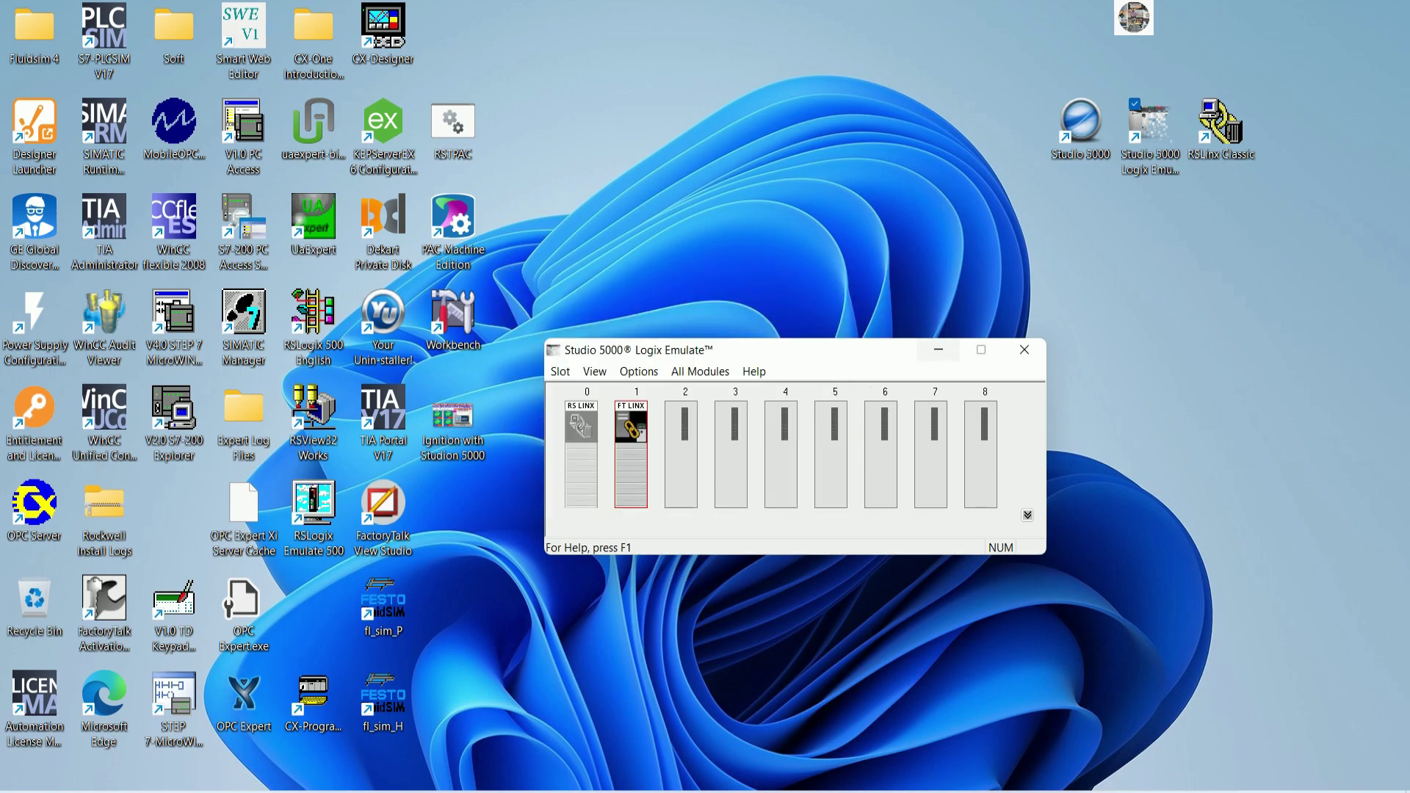
{"action": "left_click_drag", "start_coordinate": [844, 356], "coordinate": [837, 27]}
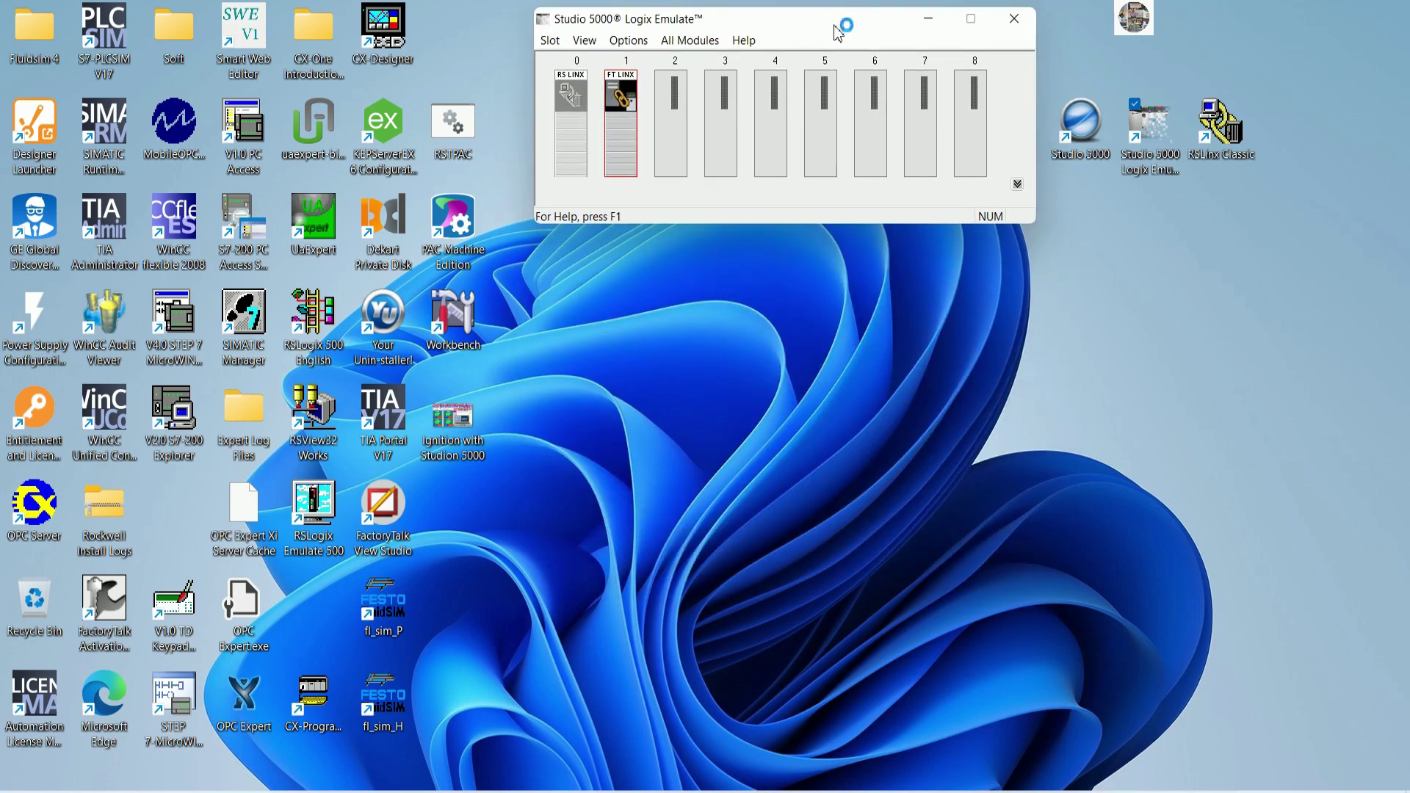
Create an Emulate 5570 Controller module in slot 2 of the emulator chassis
{"action": "left_click", "coordinate": [674, 128]}
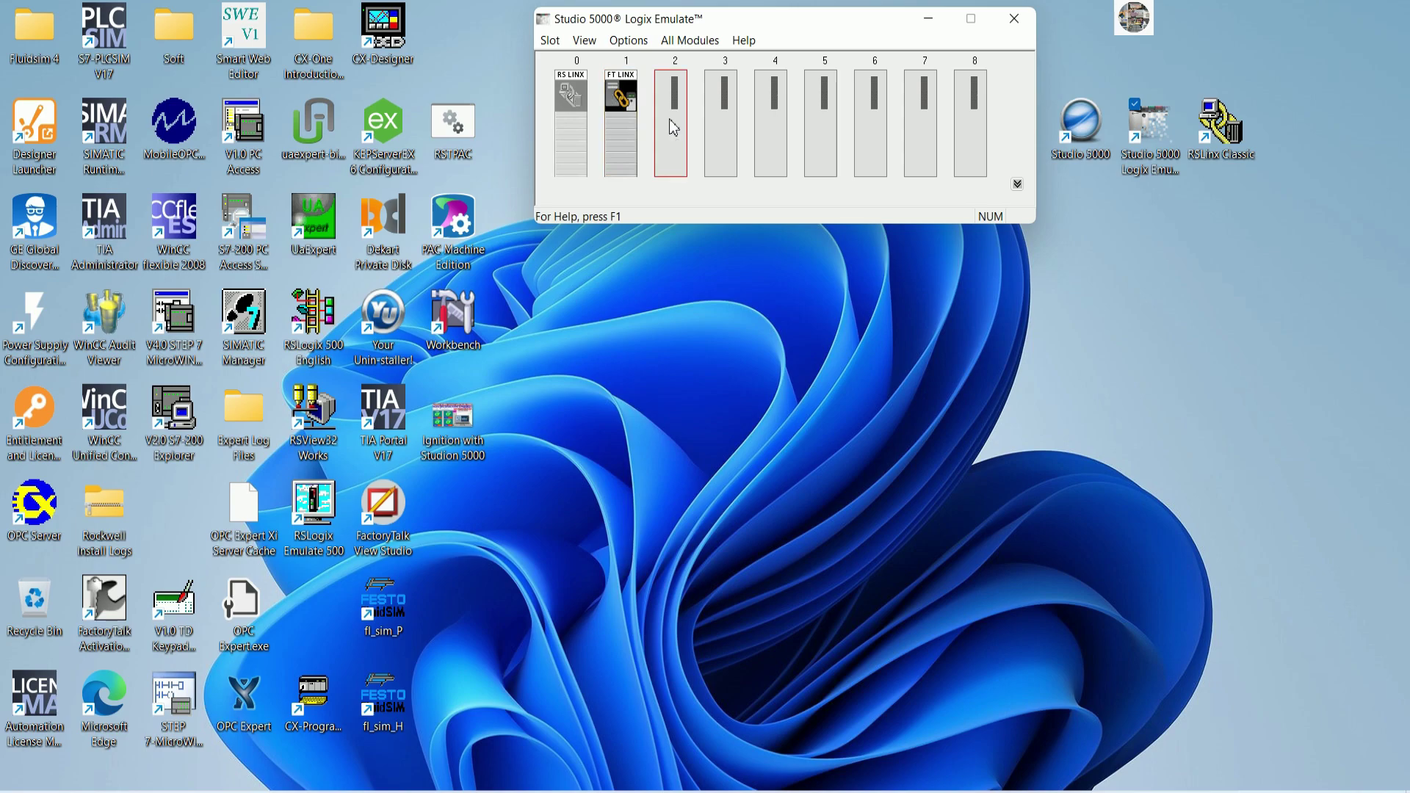
{"action": "right_click", "coordinate": [674, 128]}
{"action": "left_click", "coordinate": [698, 132]}
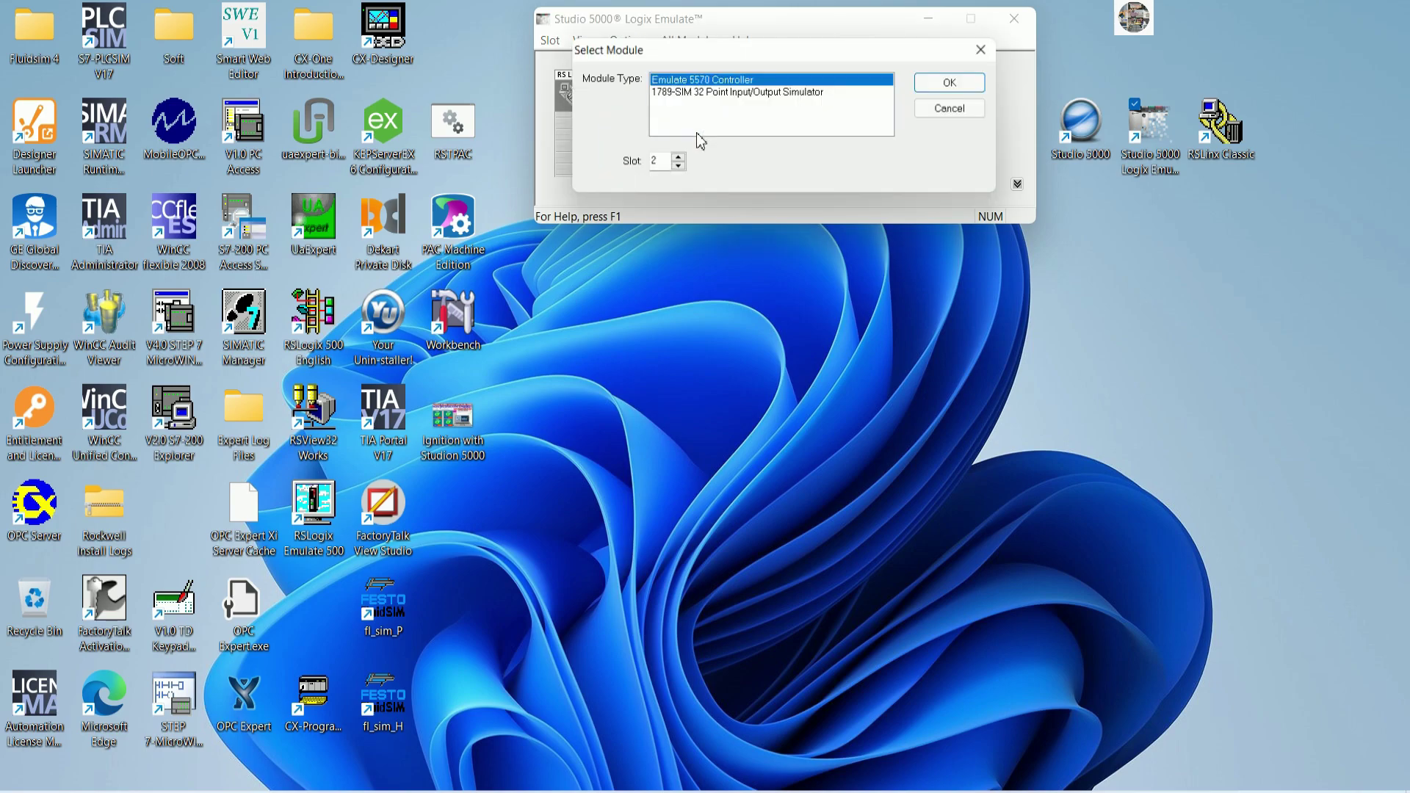
{"action": "left_click_drag", "start_coordinate": [734, 48], "coordinate": [729, 211]}
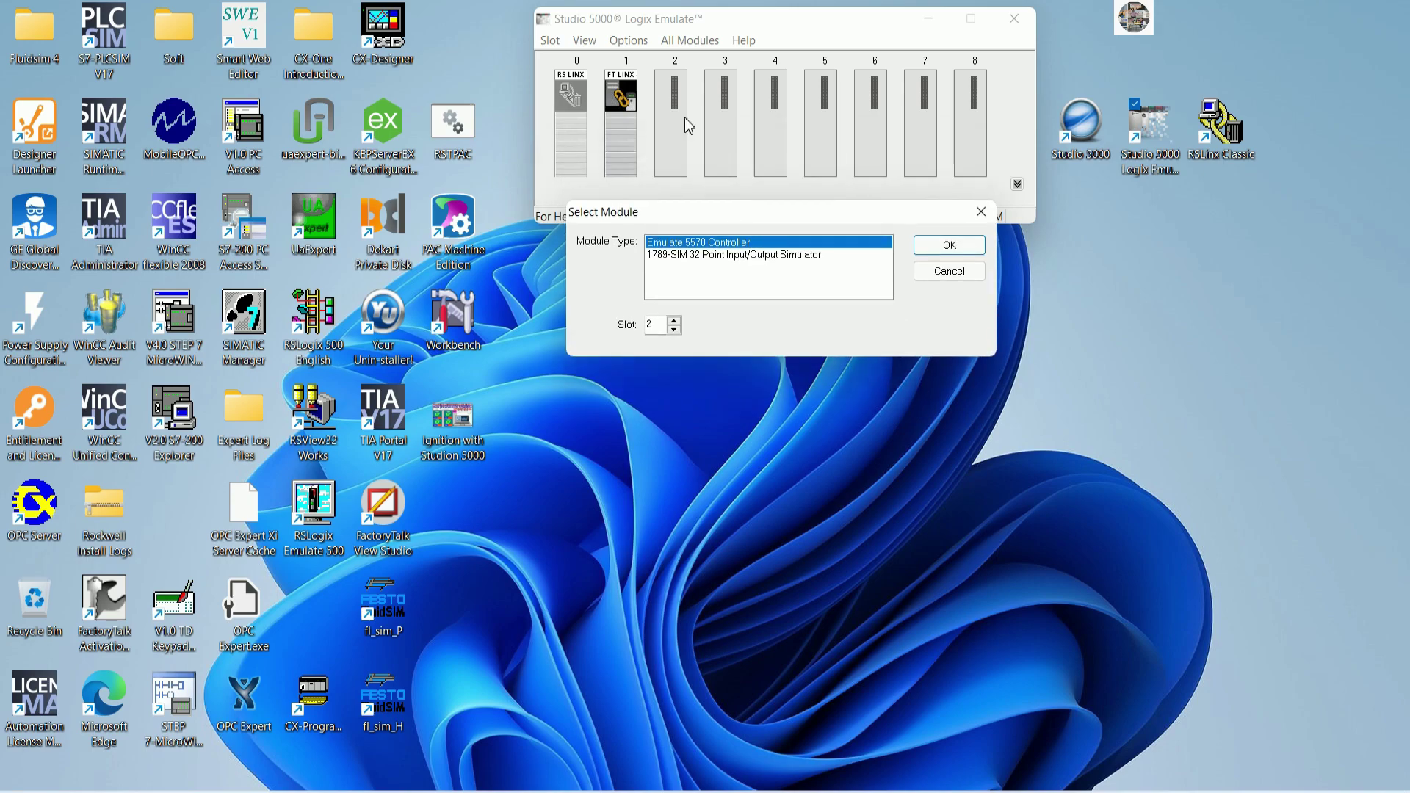
{"action": "left_click", "coordinate": [927, 246]}
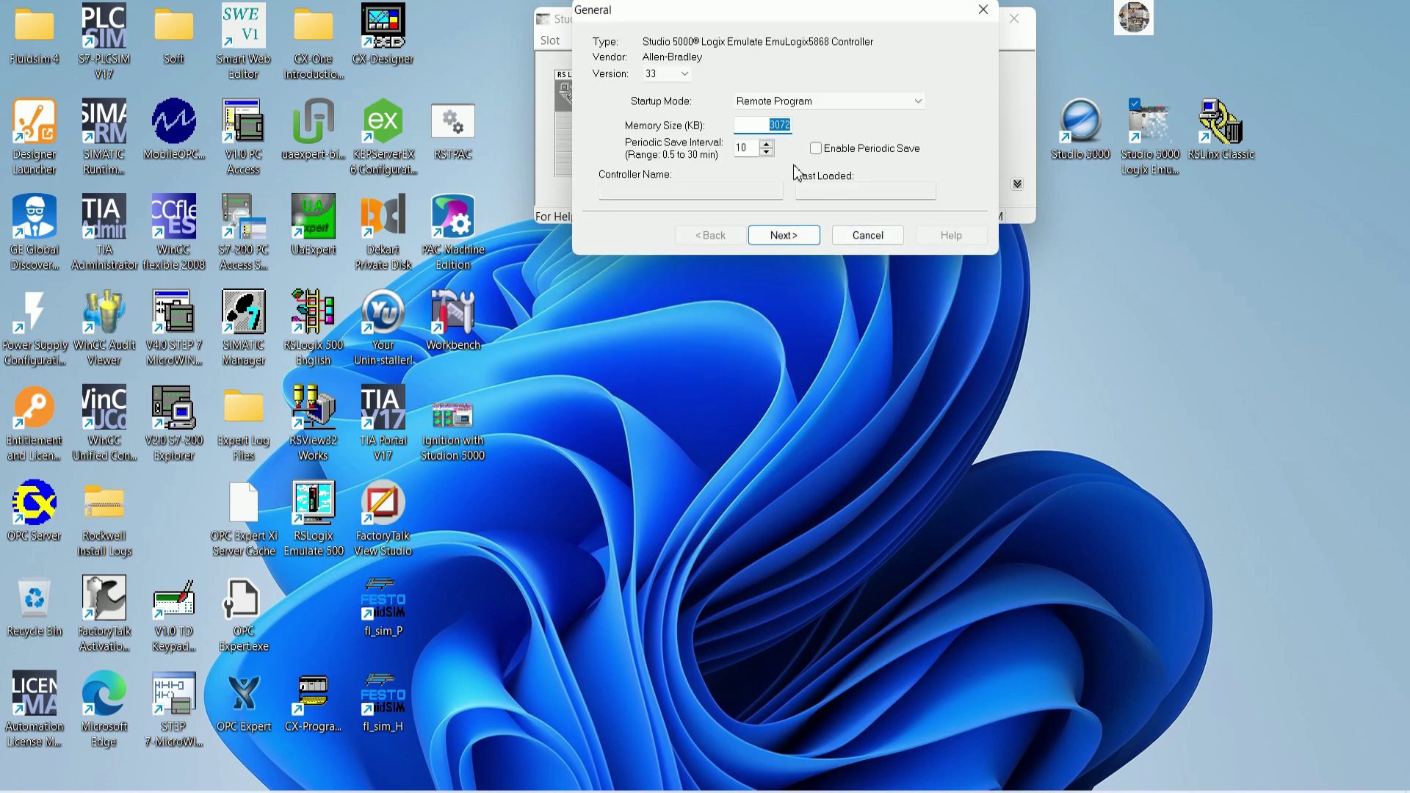
Choose version 33 for the emulated controller and complete its setup with the default general and system settings
{"action": "left_click", "coordinate": [683, 75]}
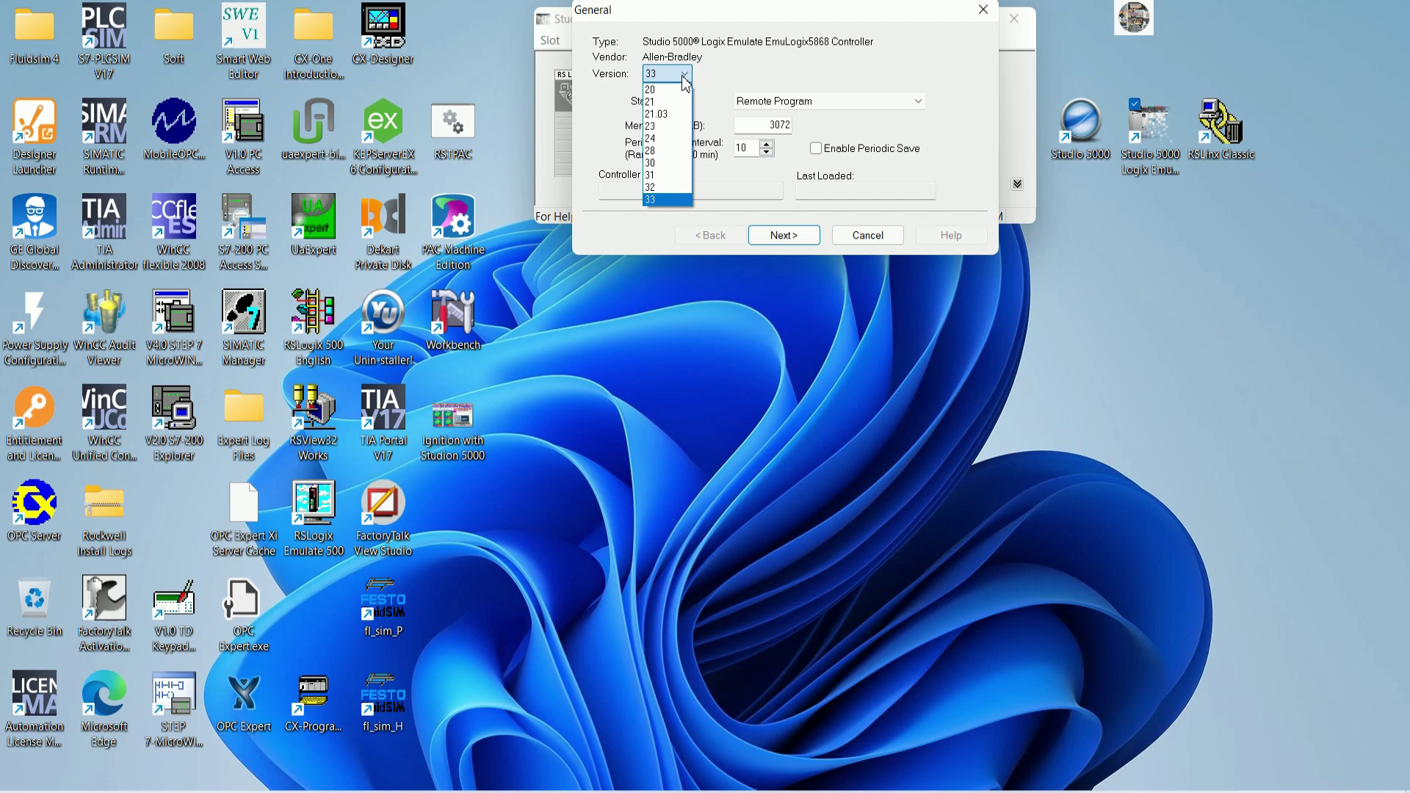
{"action": "left_click", "coordinate": [665, 201]}
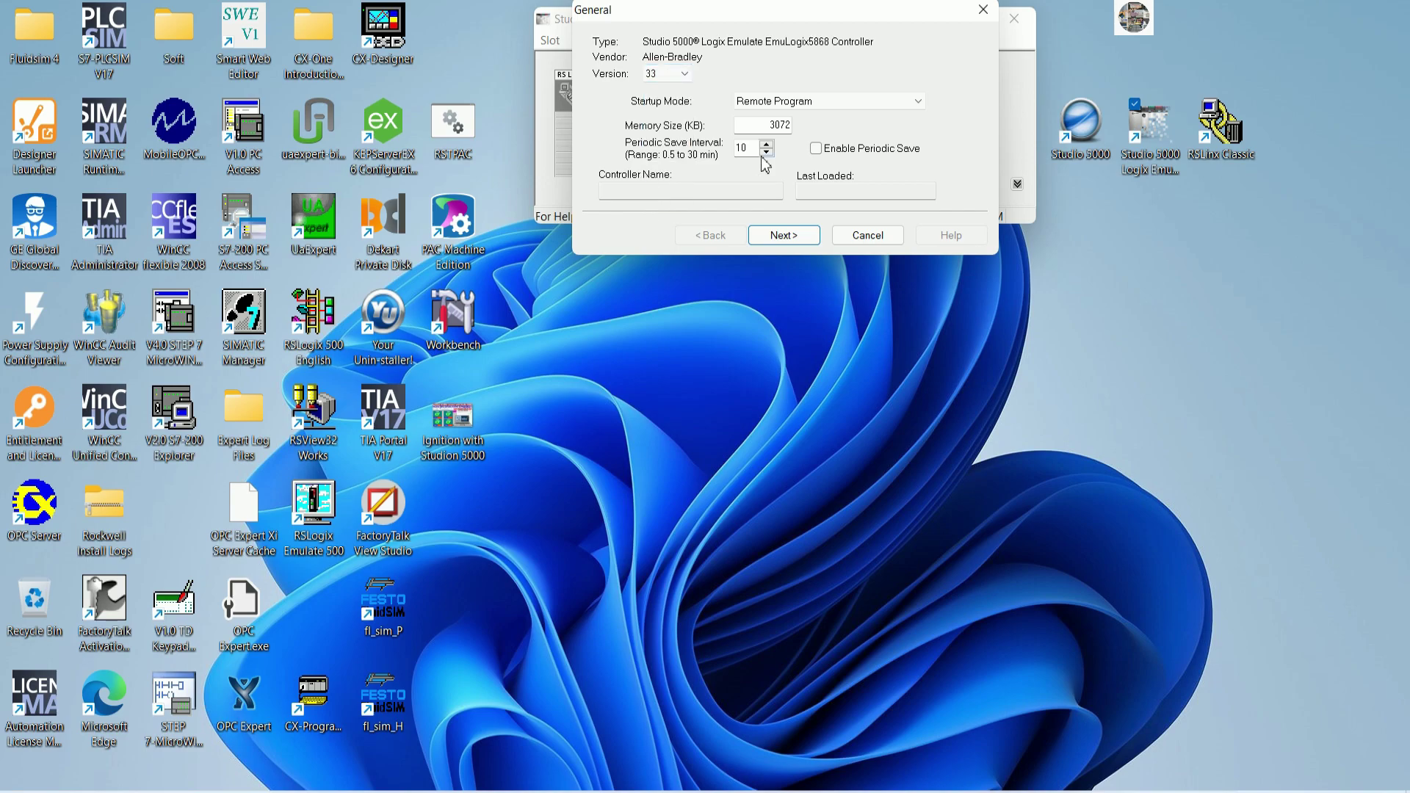
{"action": "left_click", "coordinate": [783, 236]}
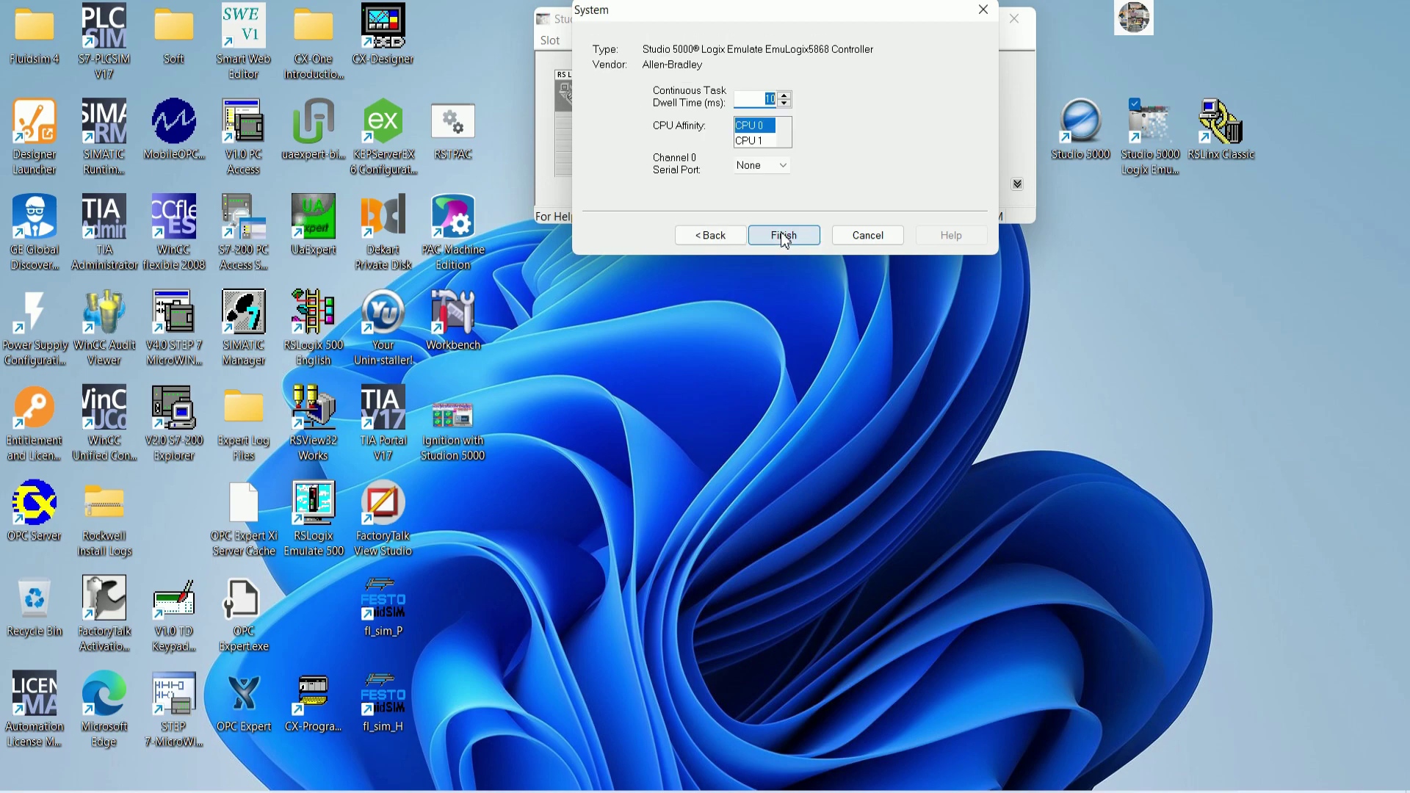
{"action": "left_click", "coordinate": [783, 234]}
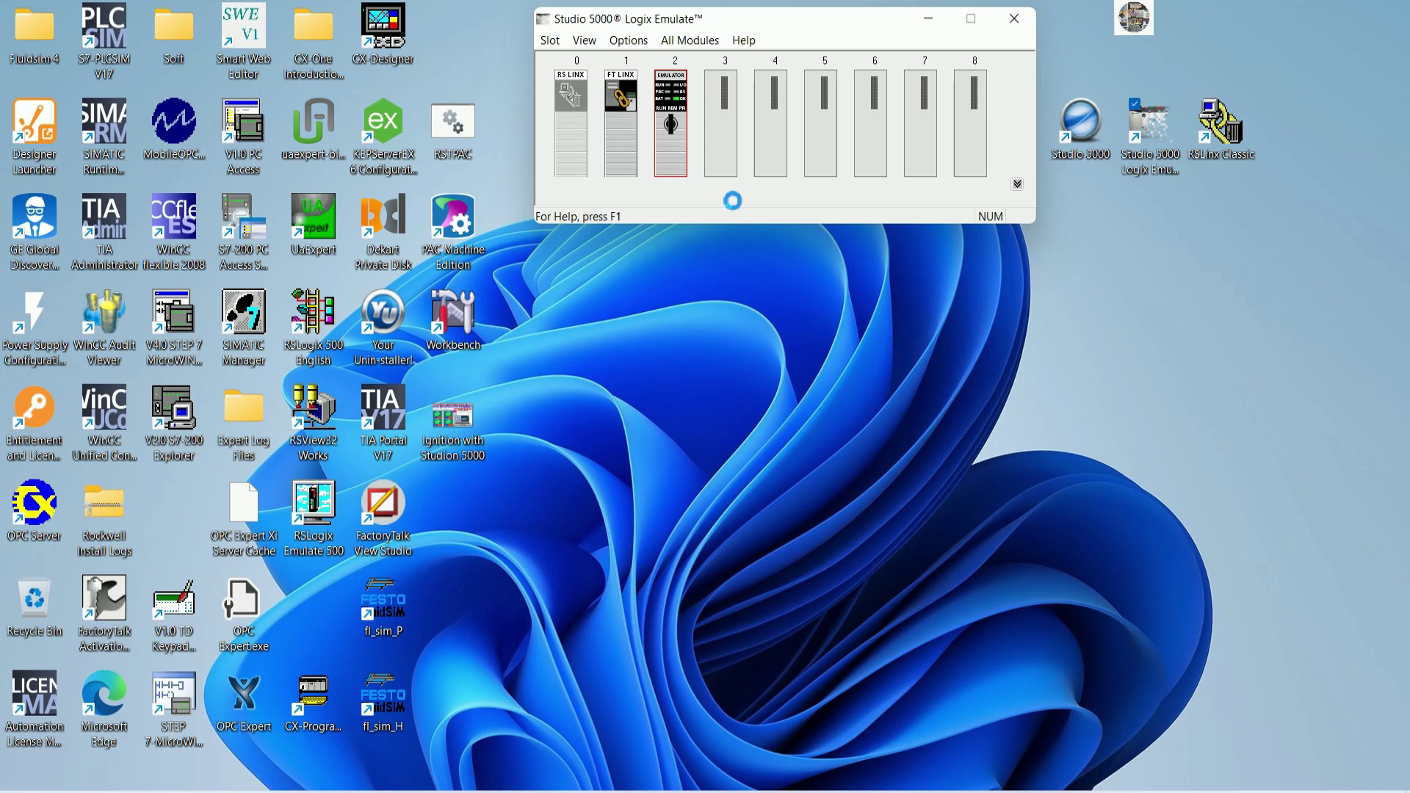
{"action": "left_click", "coordinate": [739, 229]}
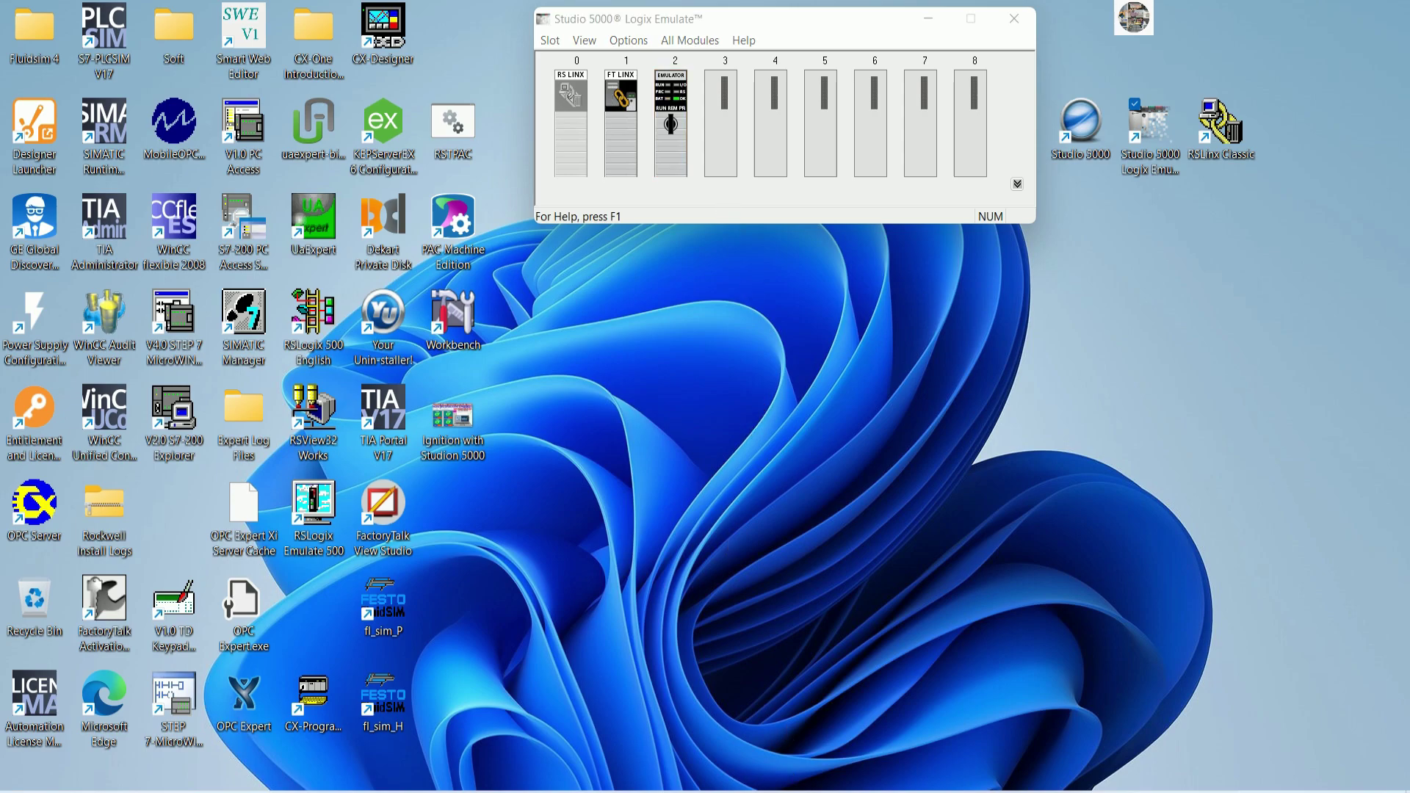
Switch to the Notepad notes and add a new line reading "I will add some IO to rack of PLC Studio 5000"
{"action": "key", "text": "alt+Tab"}
{"action": "key", "text": "Return"}
{"action": "type", "text": "I will ad"}
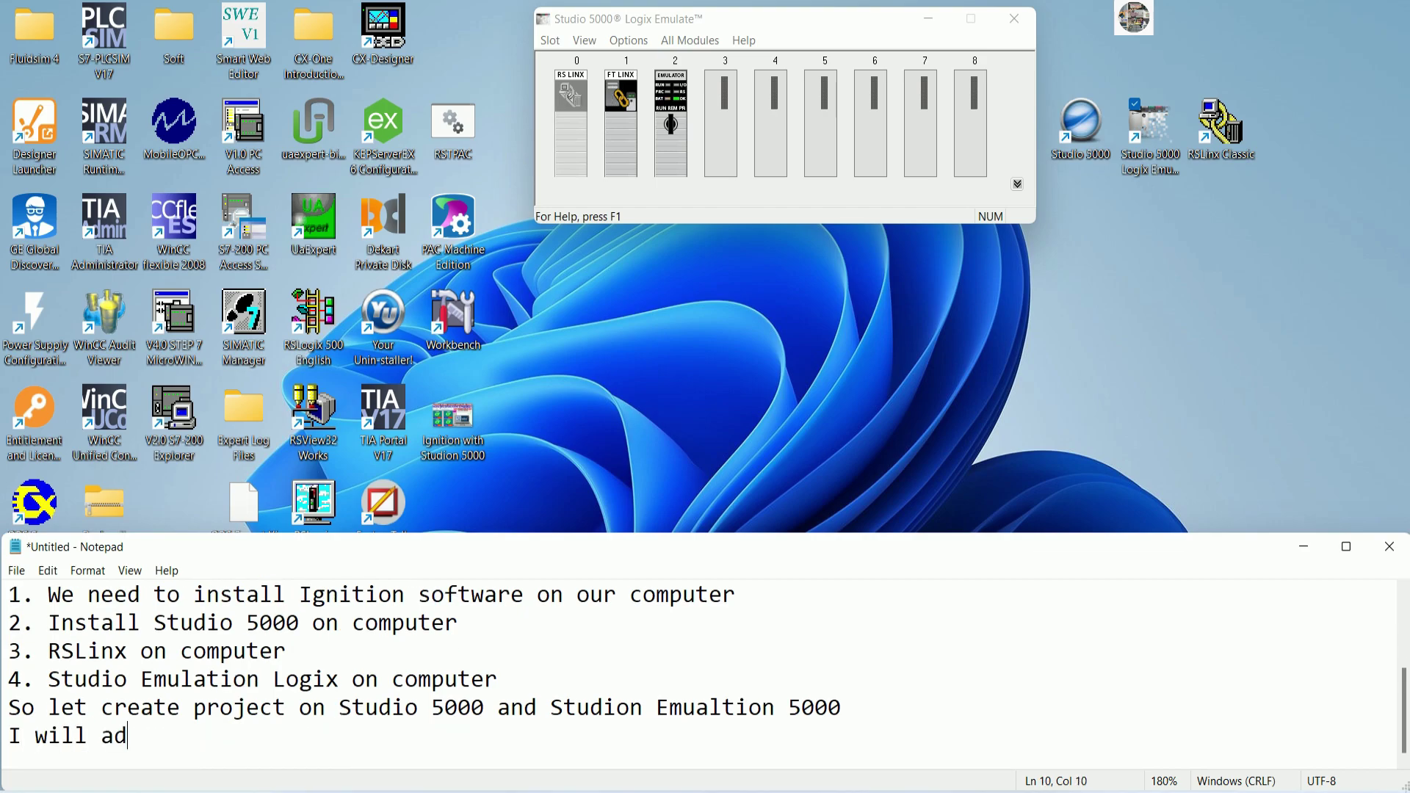
{"action": "type", "text": "d some IO on"}
{"action": "key", "text": "BackSpace"}
{"action": "key", "text": "BackSpace"}
{"action": "type", "text": "to"}
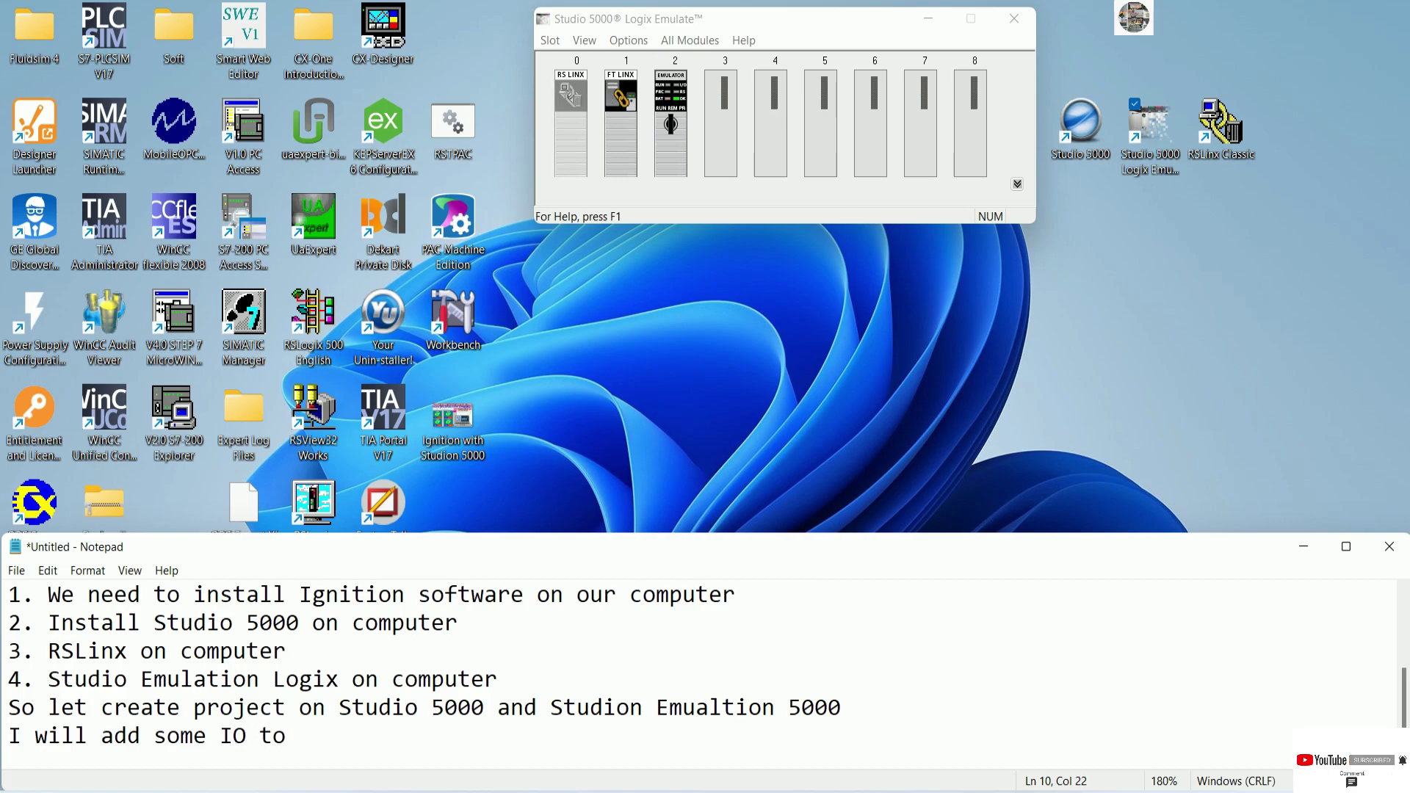
{"action": "type", "text": " rack"}
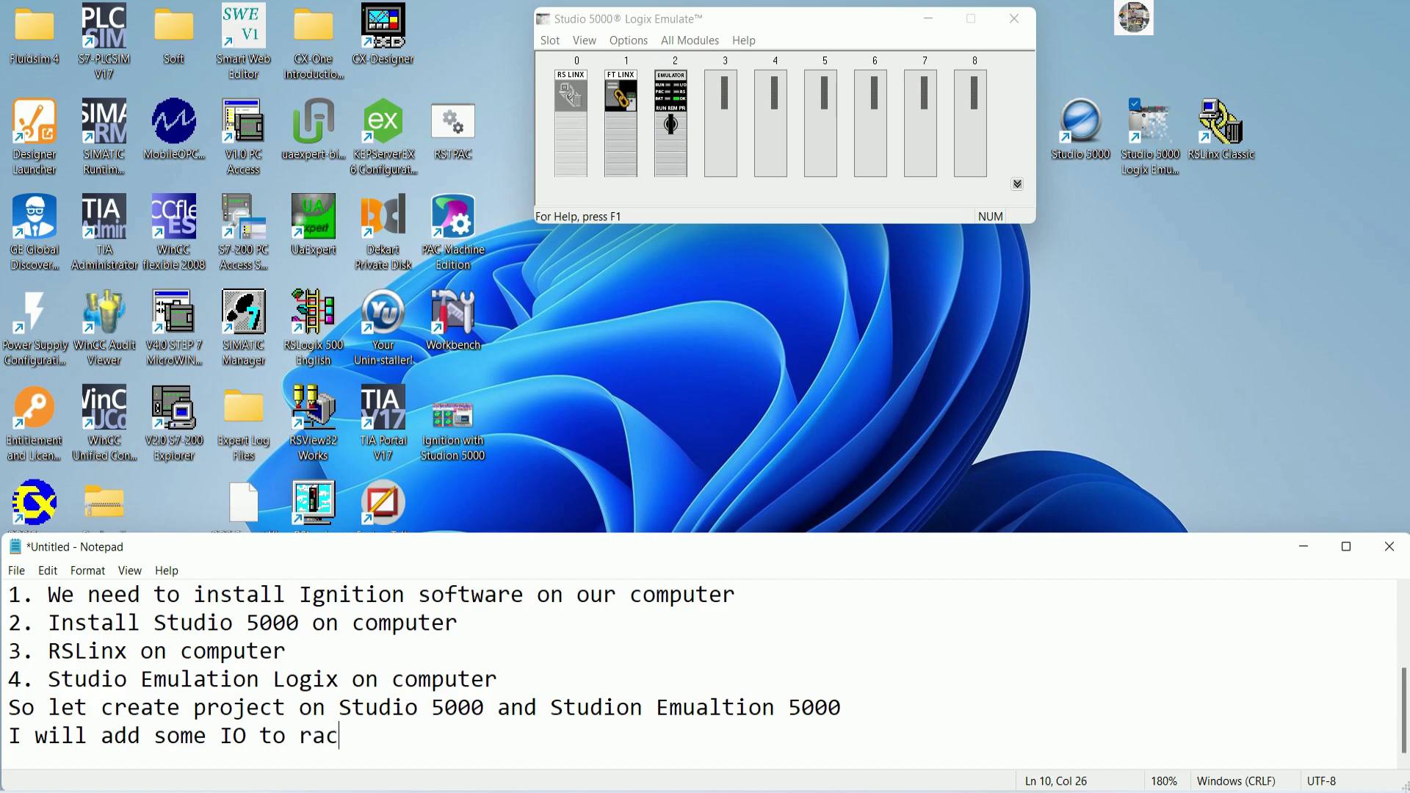
{"action": "type", "text": "f "}
{"action": "type", "text": "of "}
{"action": "type", "text": "PLC "}
{"action": "type", "text": "Studi"}
{"action": "type", "text": "on"}
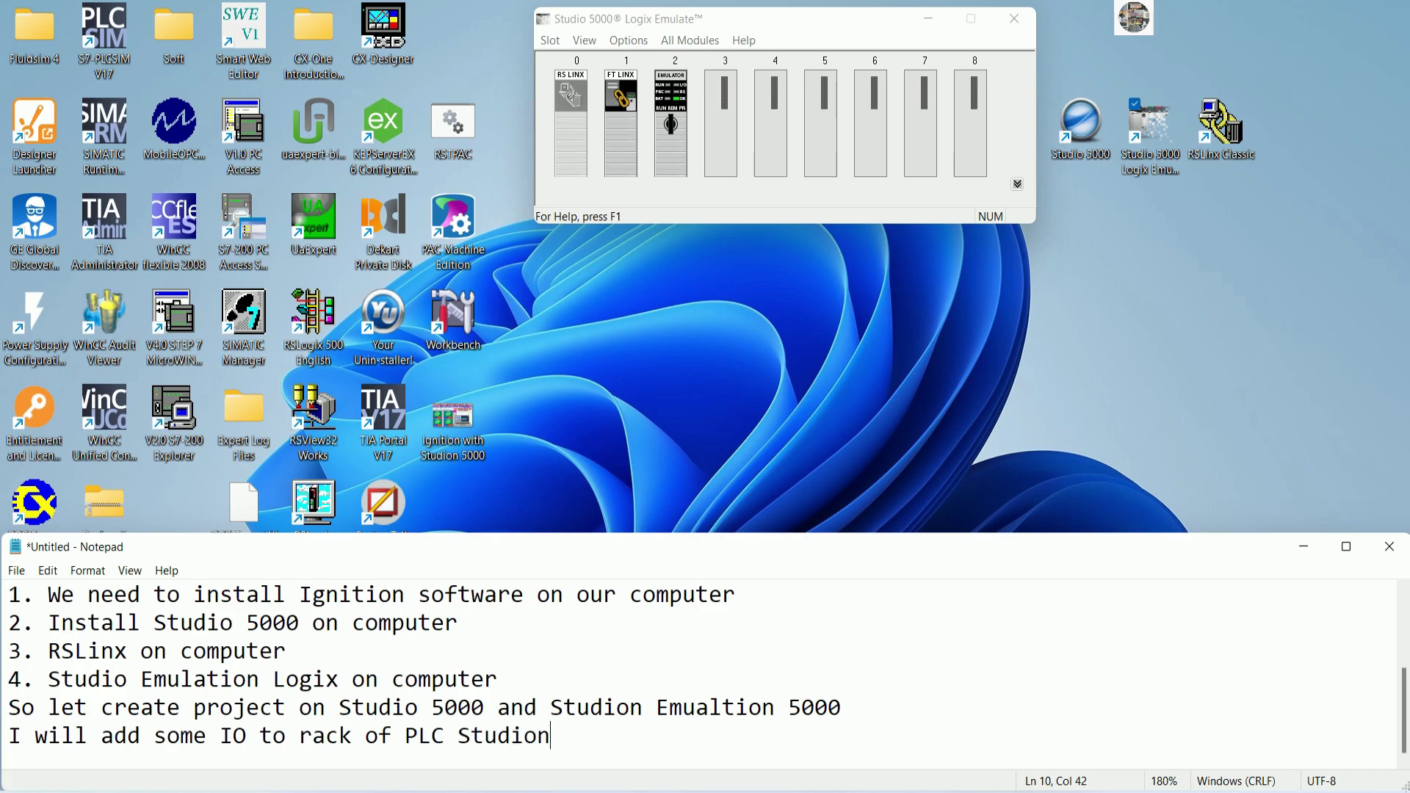
{"action": "key", "text": "BackSpace"}
{"action": "type", "text": " 5000"}
{"action": "left_click", "coordinate": [617, 312]}
Create a 1789-SIM 32 Point Input/Output Simulator in slot 3 of the emulator chassis with the label IO1, minimizing Notepad
{"action": "right_click", "coordinate": [742, 151]}
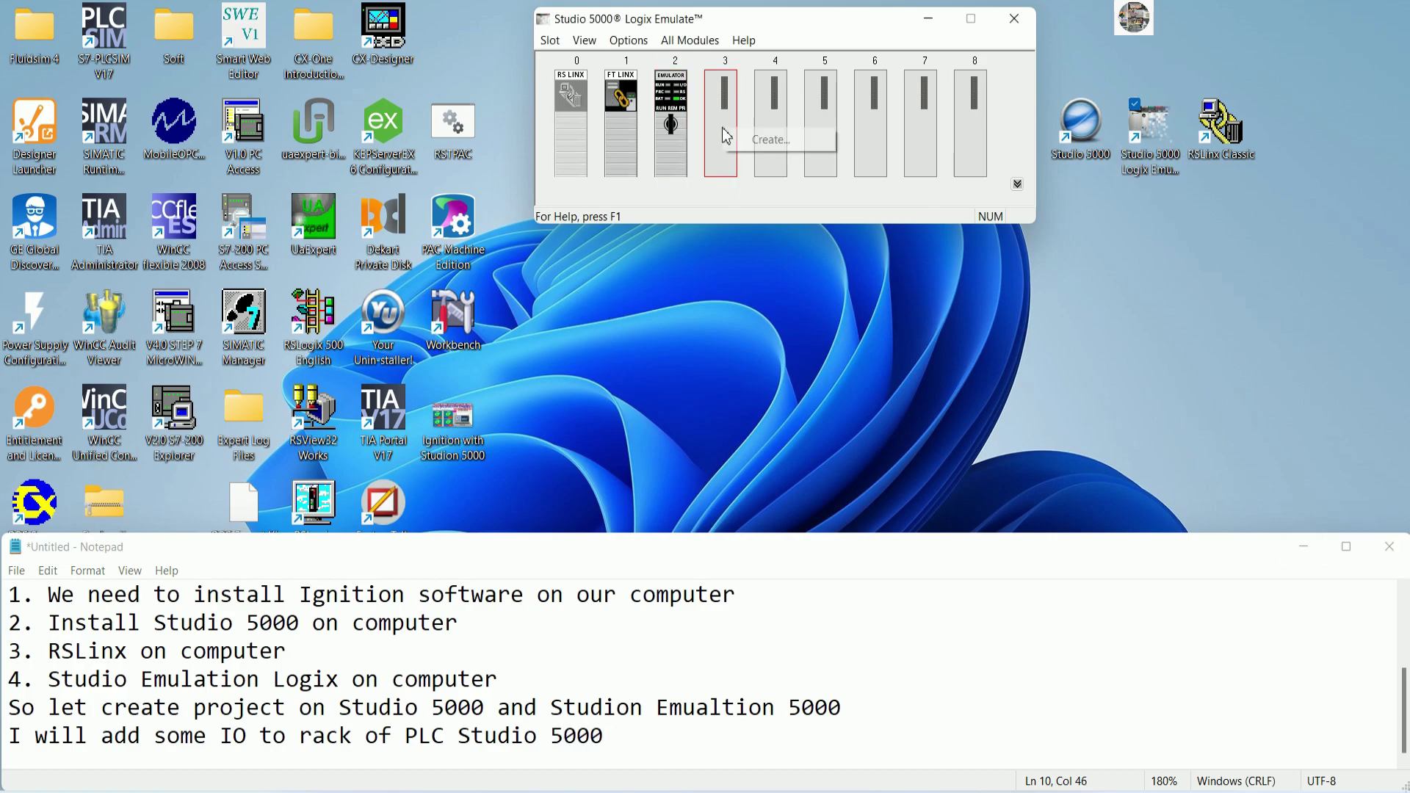
{"action": "left_click", "coordinate": [763, 141]}
{"action": "left_click", "coordinate": [1304, 547]}
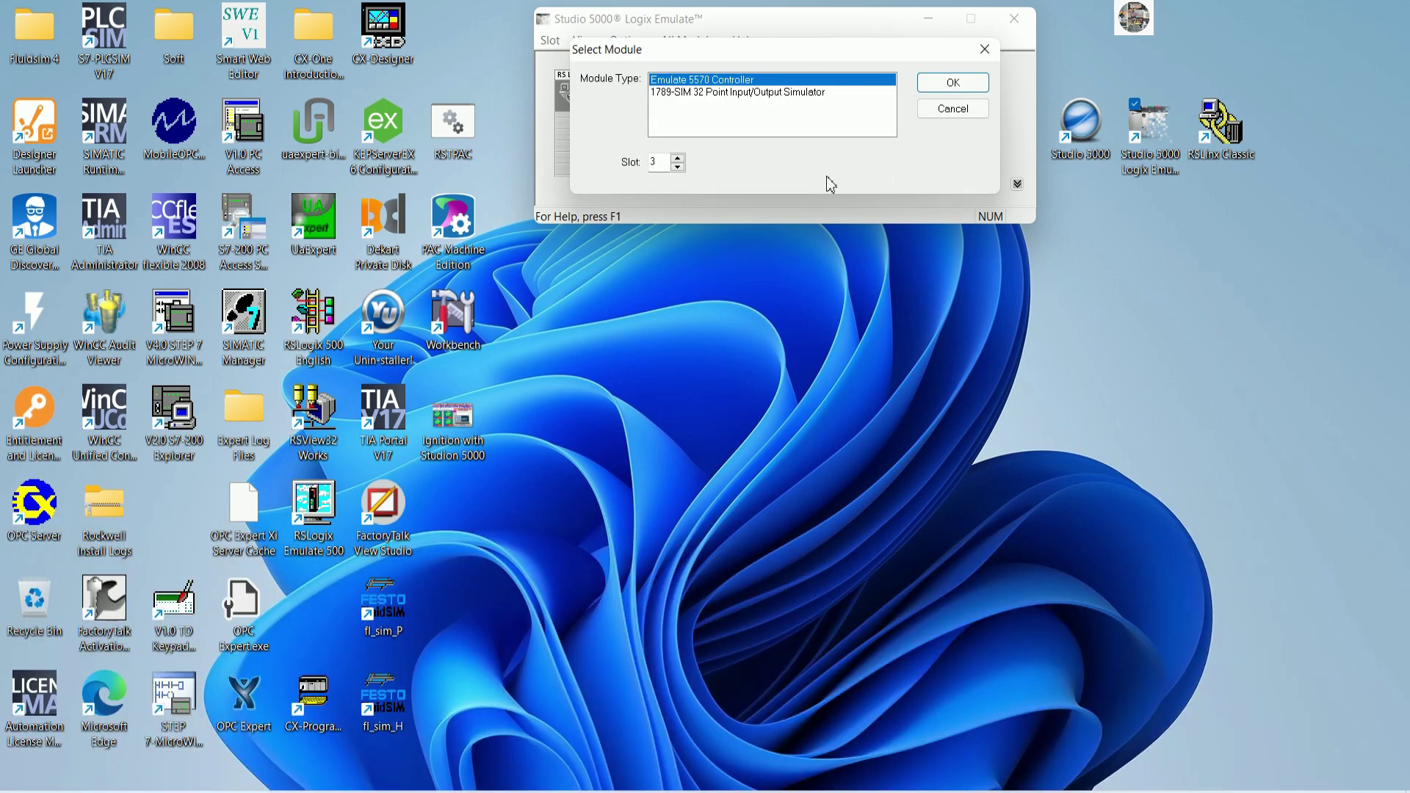
{"action": "left_click", "coordinate": [739, 94]}
{"action": "left_click_drag", "start_coordinate": [790, 50], "coordinate": [793, 277]}
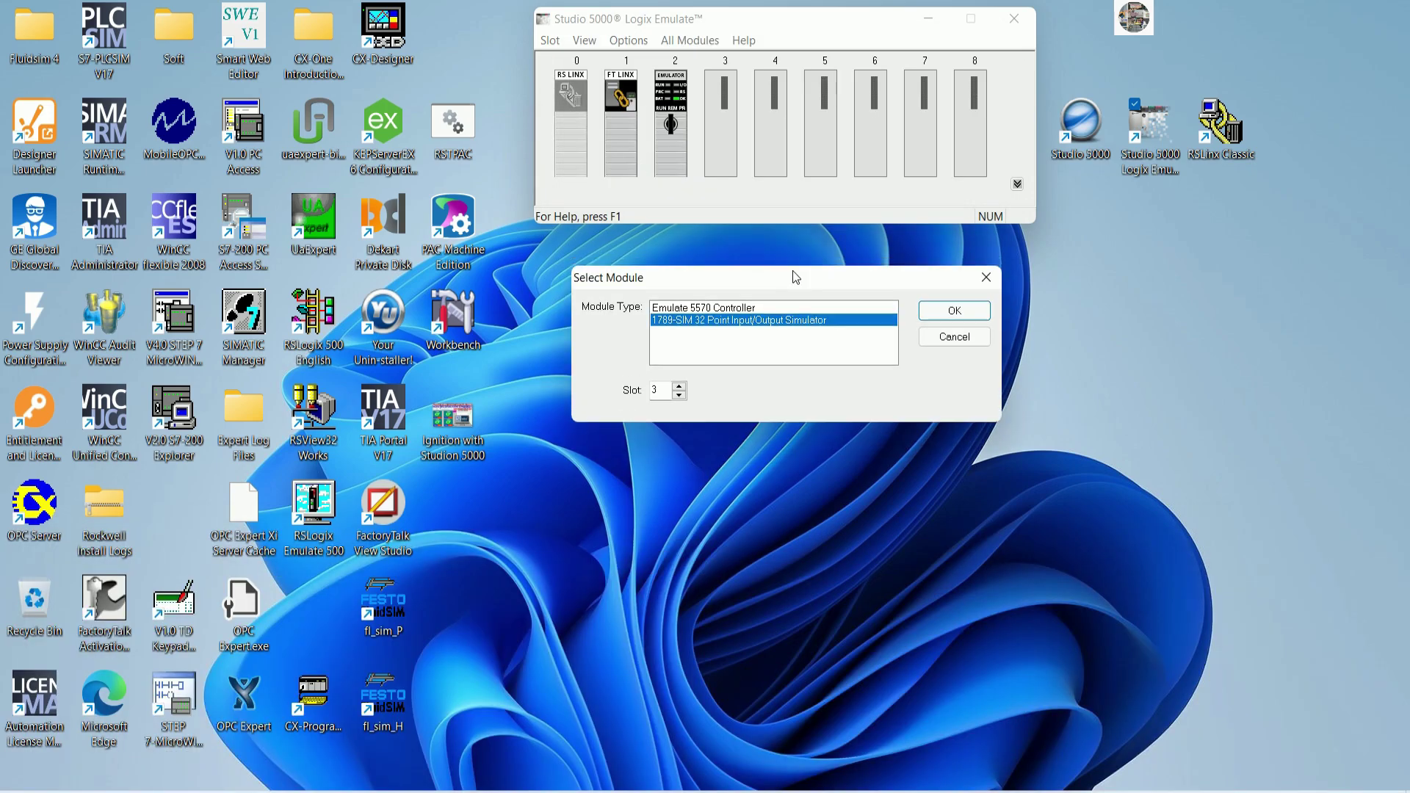
{"action": "left_click", "coordinate": [940, 316]}
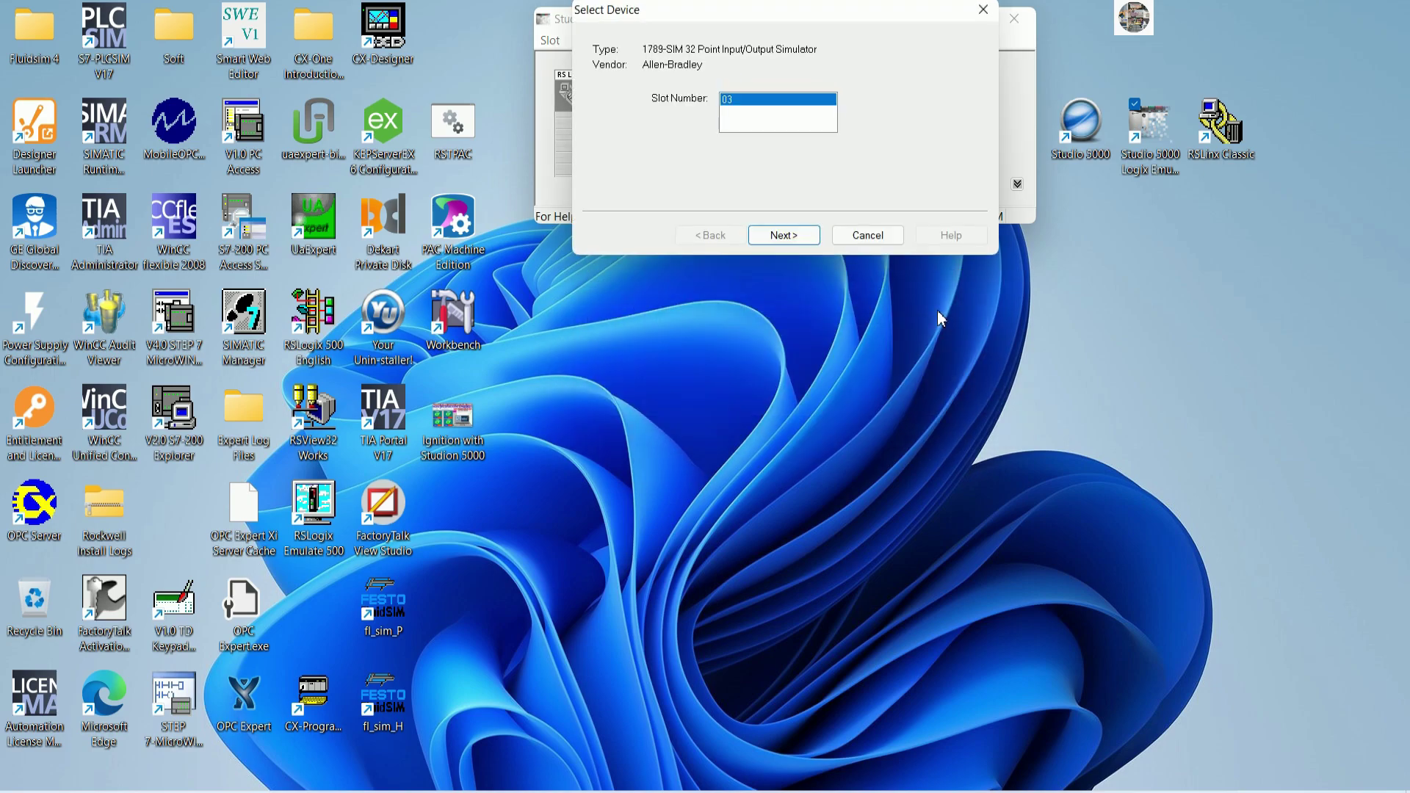
{"action": "left_click", "coordinate": [784, 247]}
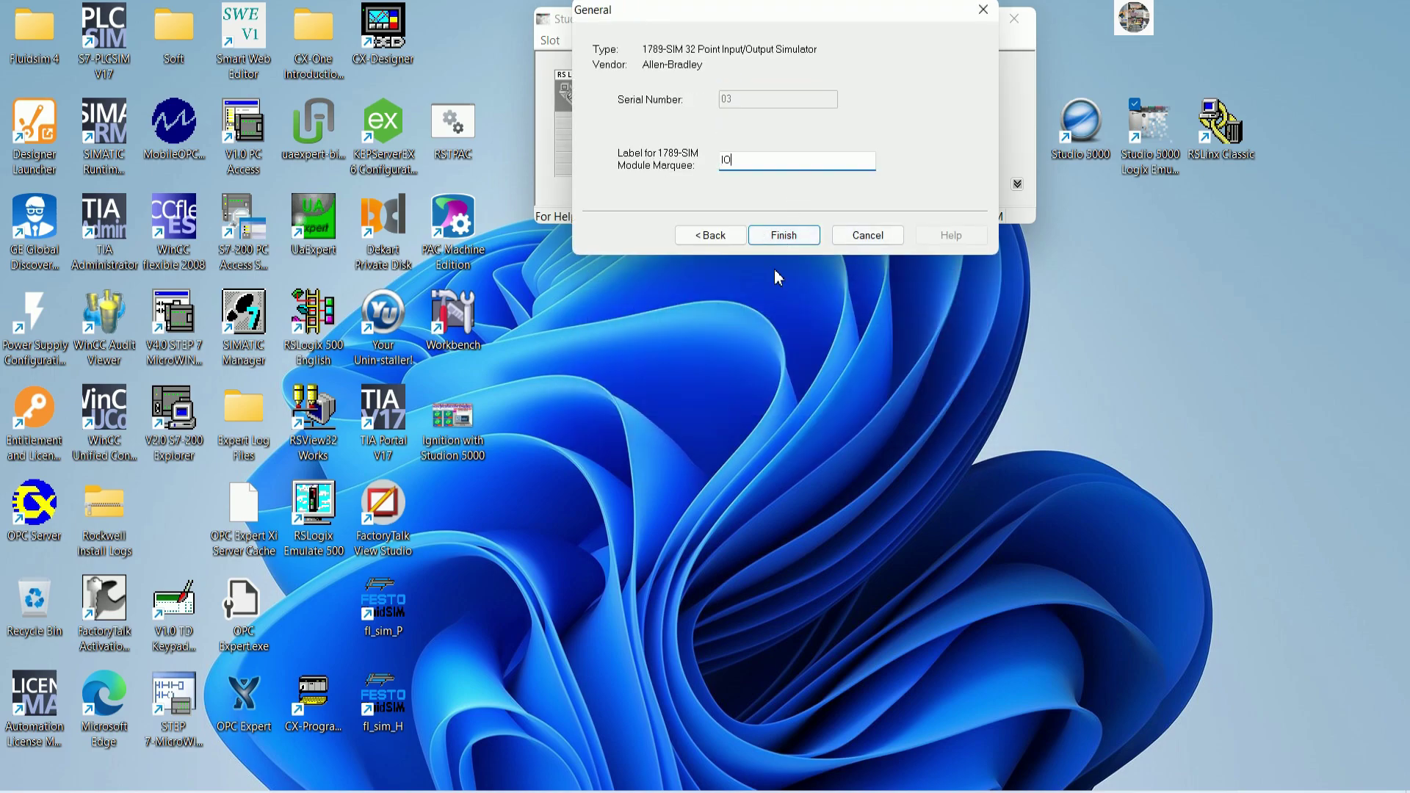
{"action": "left_click", "coordinate": [786, 237]}
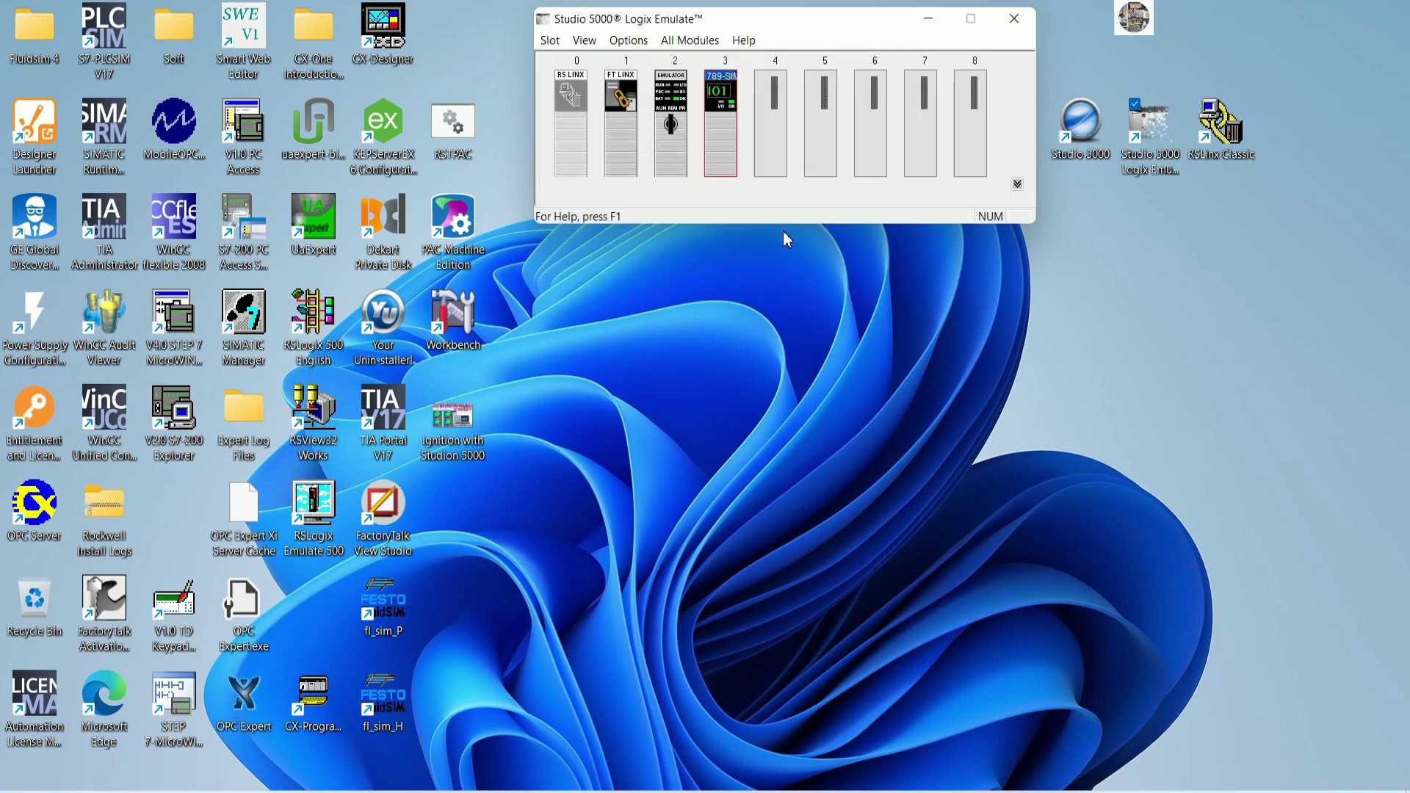
Create a 1789-SIM 32 Point Input/Output Simulator in slot 4 with the label IO2
{"action": "right_click", "coordinate": [779, 152]}
{"action": "left_click", "coordinate": [790, 156]}
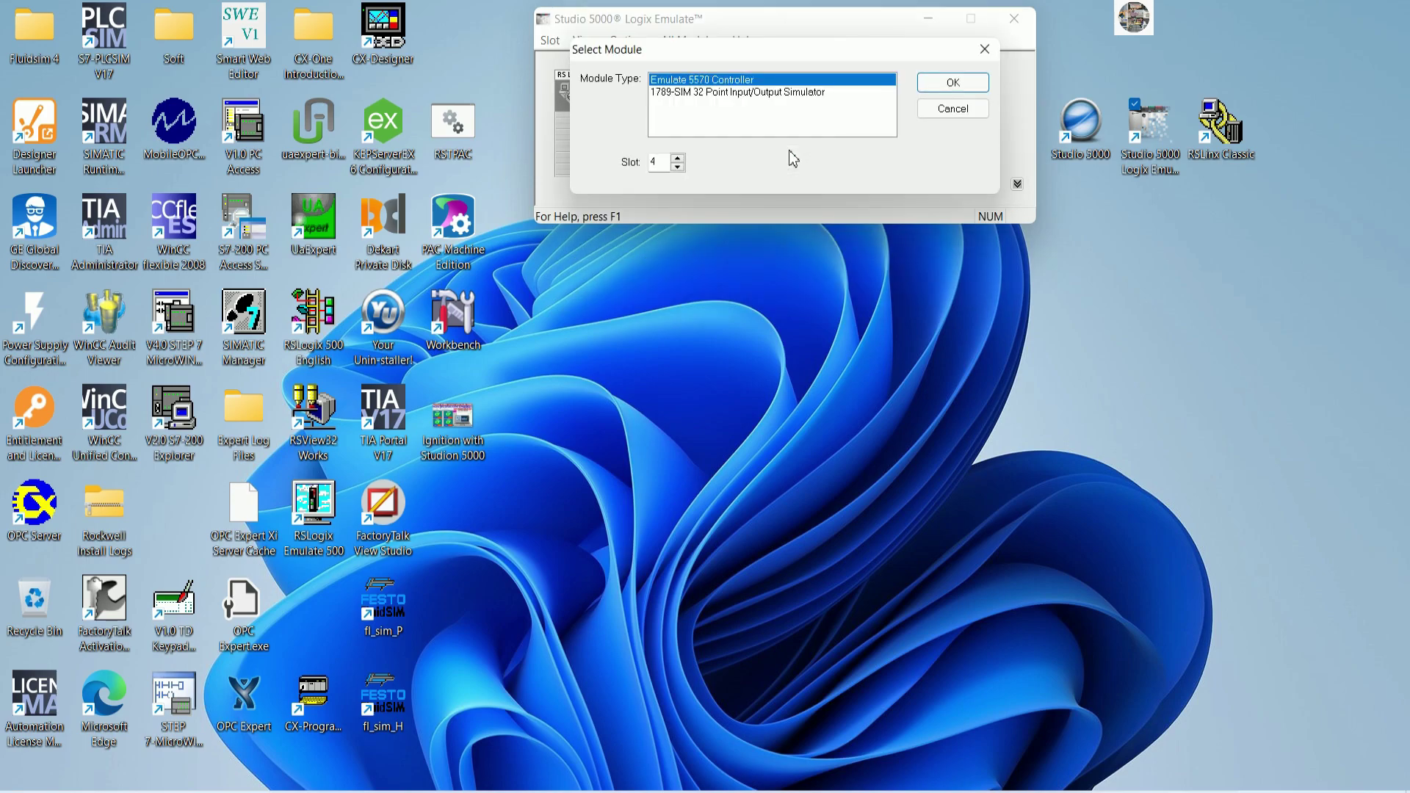
{"action": "left_click_drag", "start_coordinate": [736, 60], "coordinate": [735, 251]}
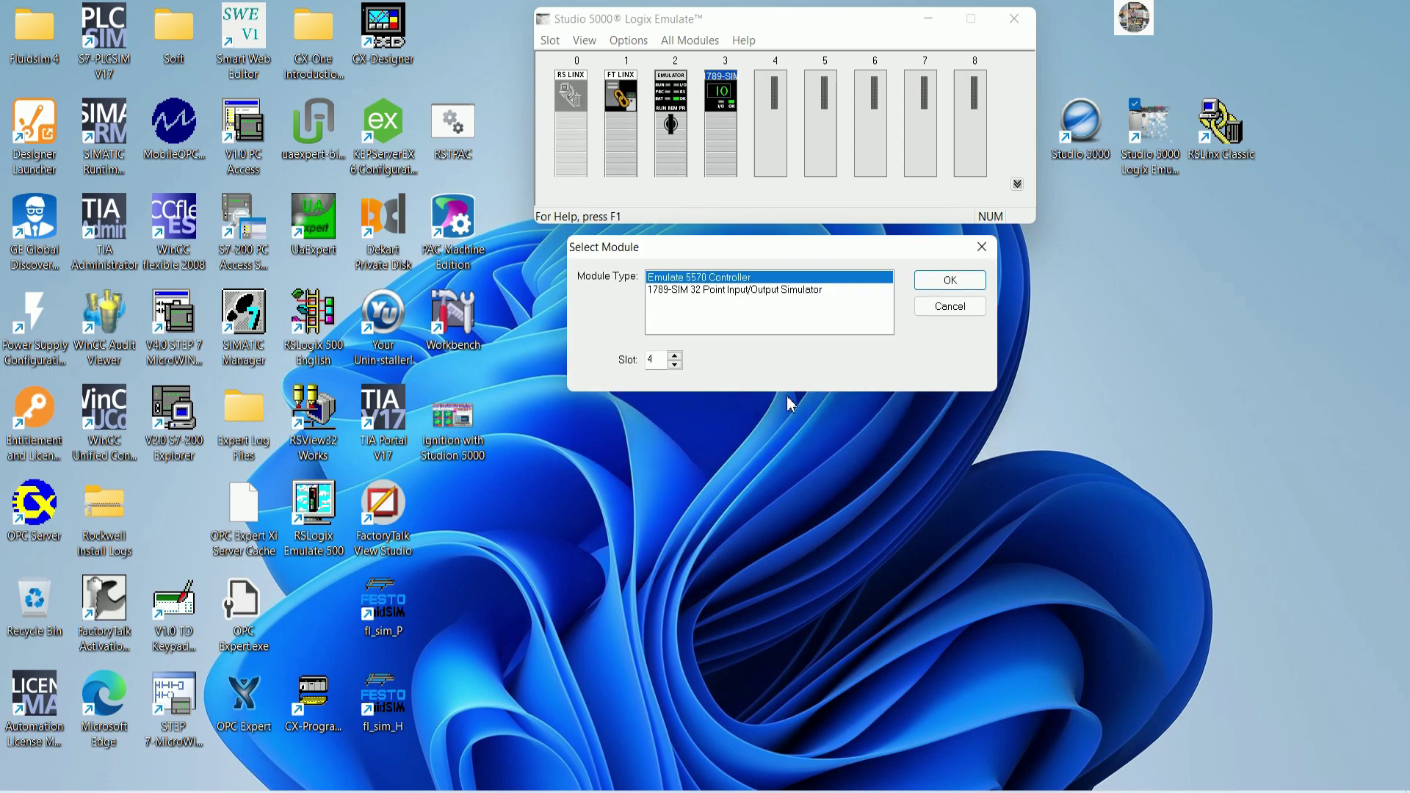
{"action": "left_click", "coordinate": [698, 291]}
{"action": "left_click", "coordinate": [922, 282]}
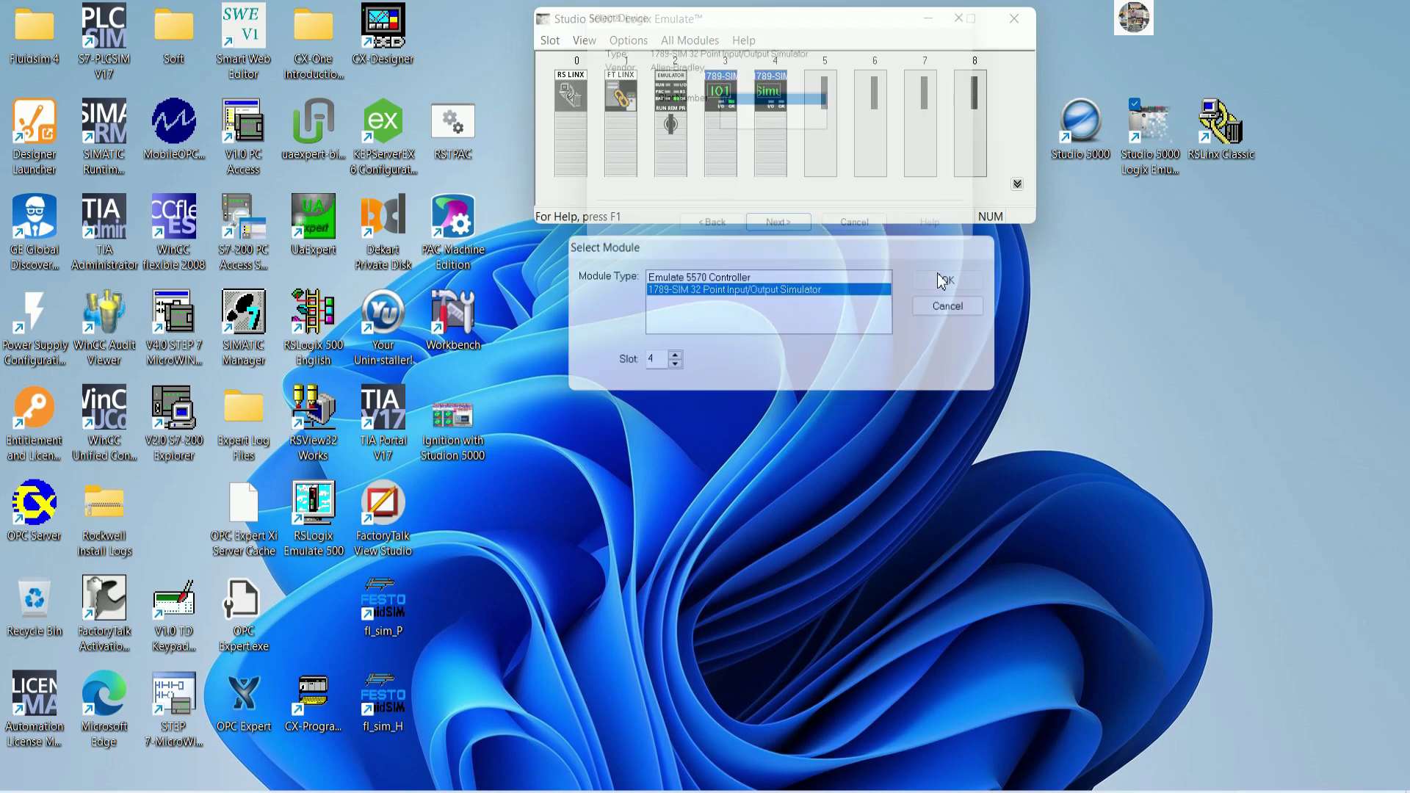
{"action": "left_click_drag", "start_coordinate": [819, 16], "coordinate": [816, 370]}
{"action": "left_click", "coordinate": [787, 585]}
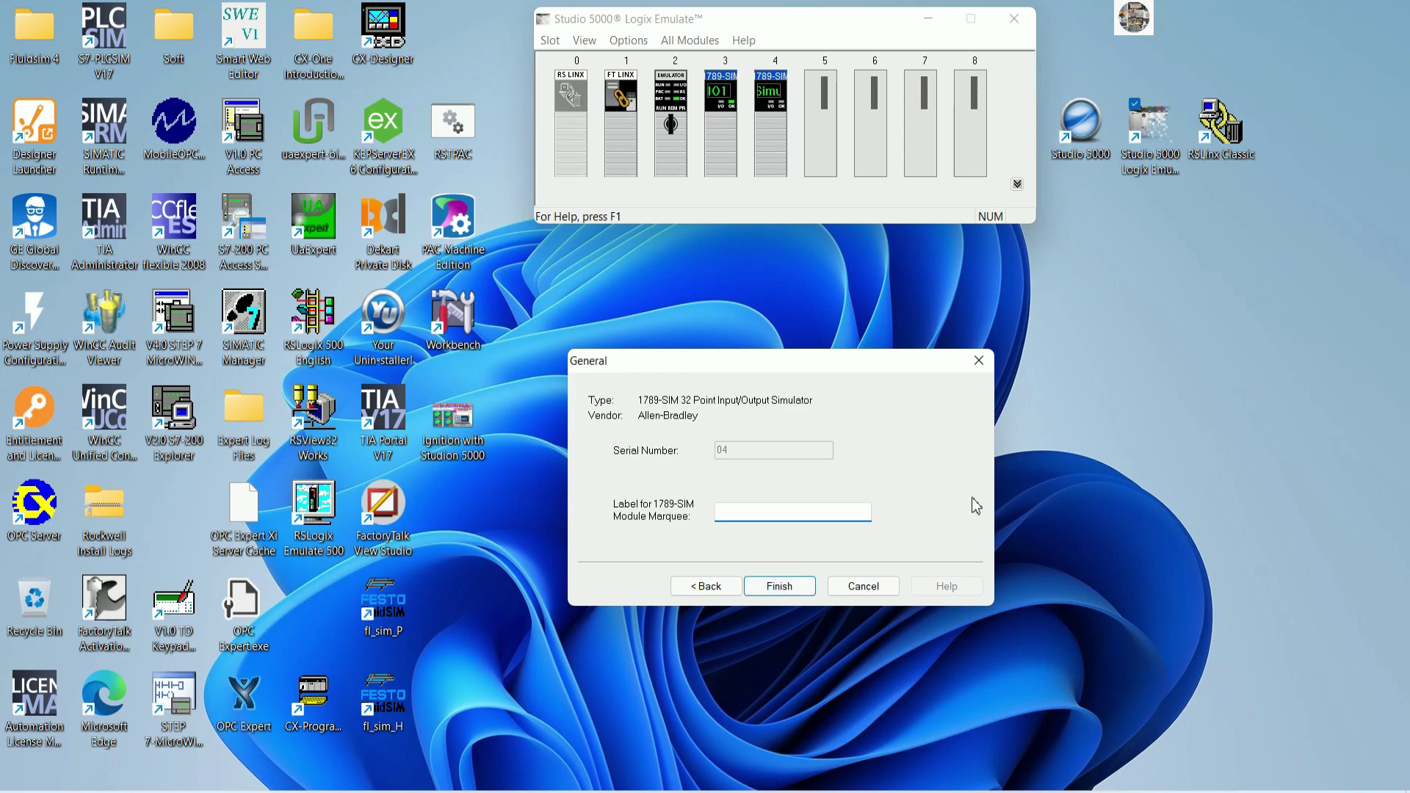
{"action": "type", "text": "IO2"}
{"action": "left_click", "coordinate": [804, 586]}
Create a 1789-SIM 32 Point Input/Output Simulator in slot 5 with the label IO3
{"action": "left_click", "coordinate": [825, 157]}
{"action": "right_click", "coordinate": [825, 150]}
{"action": "left_click", "coordinate": [852, 159]}
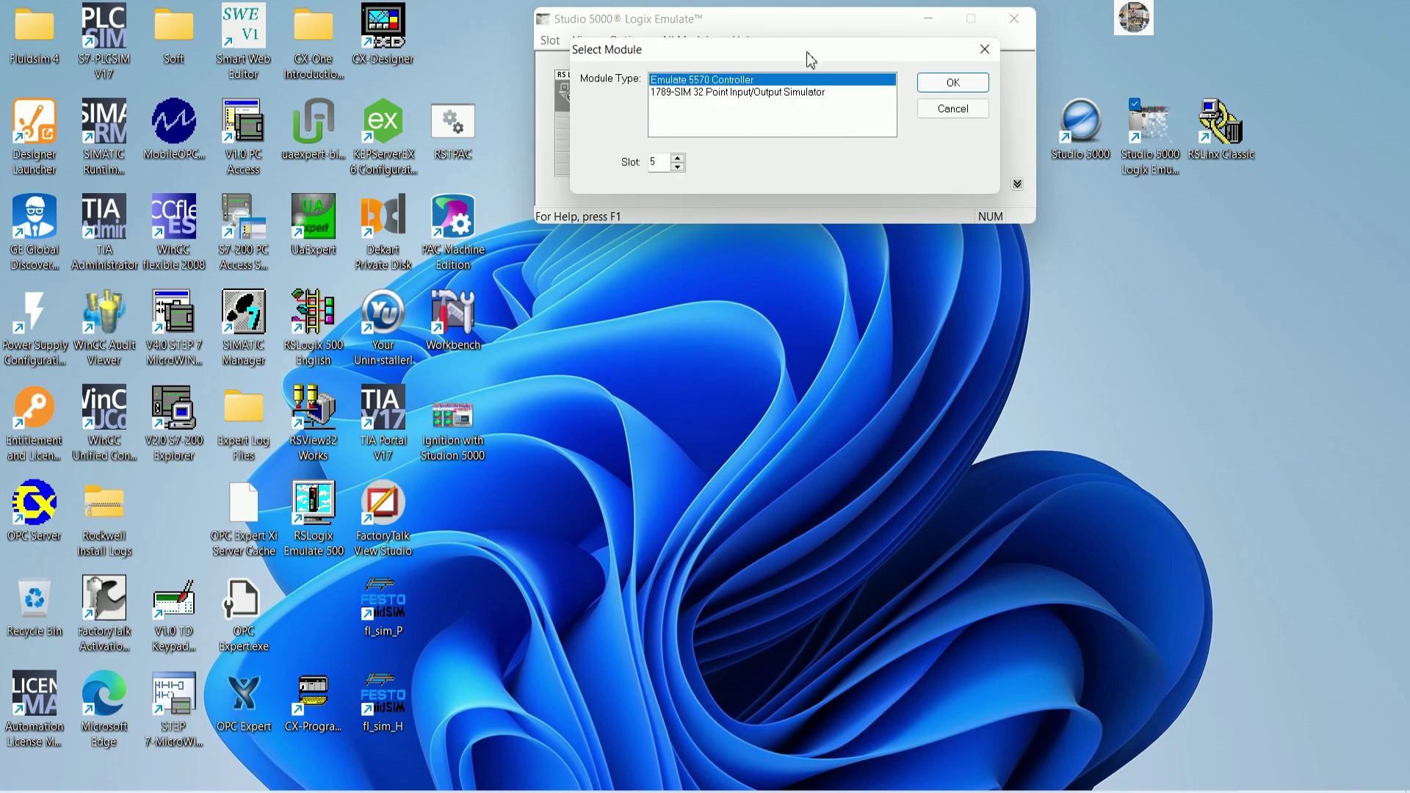
{"action": "left_click_drag", "start_coordinate": [808, 53], "coordinate": [802, 290]}
{"action": "left_click", "coordinate": [711, 331]}
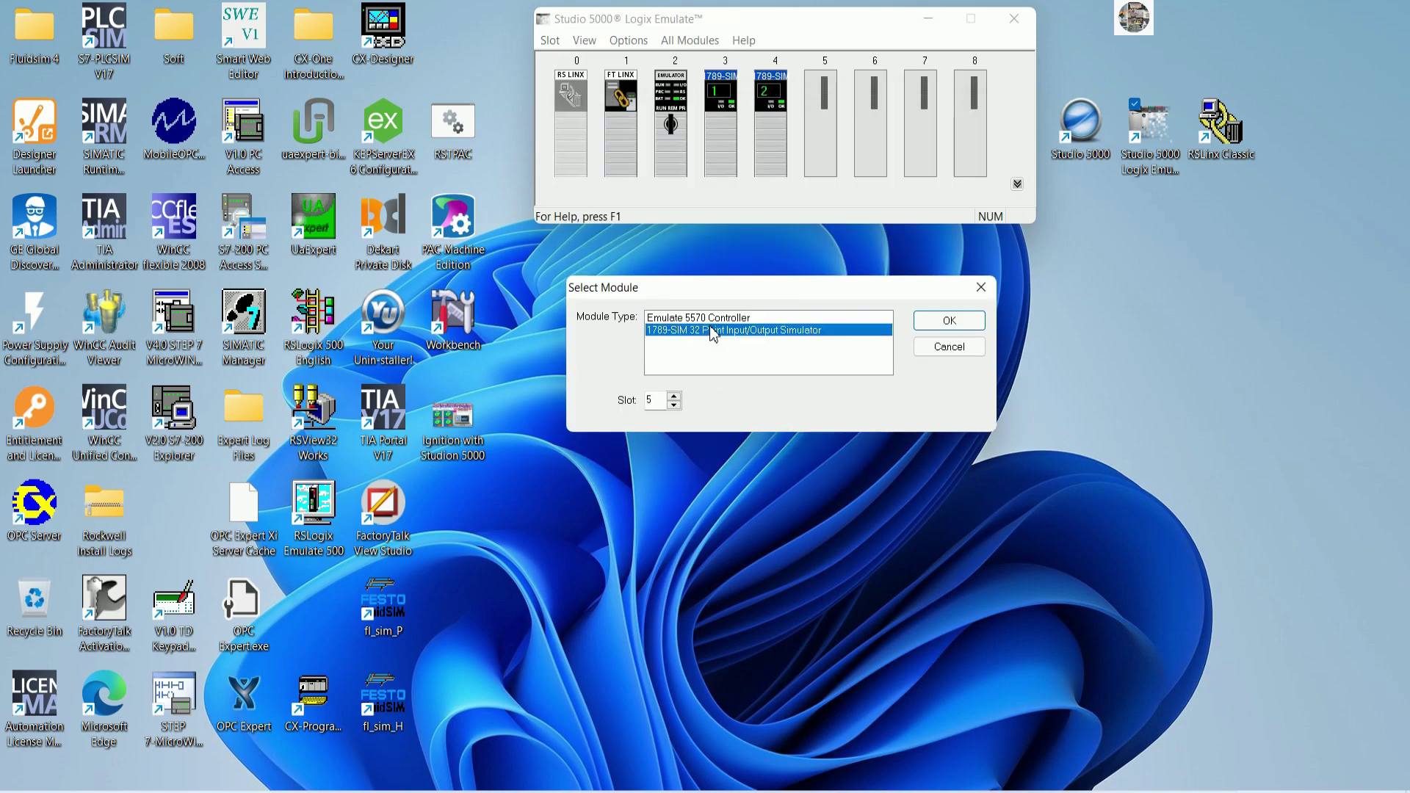
{"action": "left_click", "coordinate": [948, 321]}
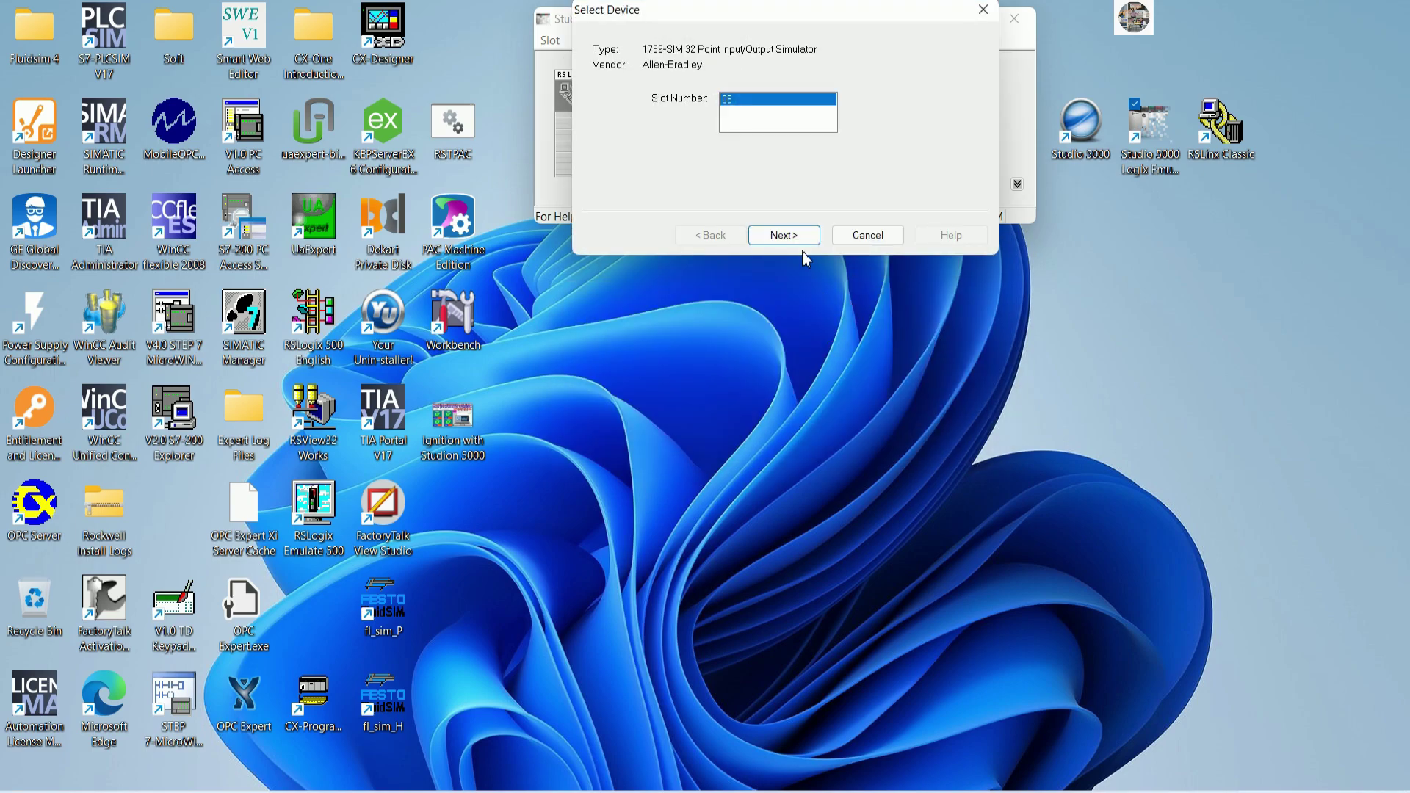
{"action": "left_click", "coordinate": [804, 242]}
{"action": "type", "text": "IO3"}
{"action": "left_click", "coordinate": [784, 235]}
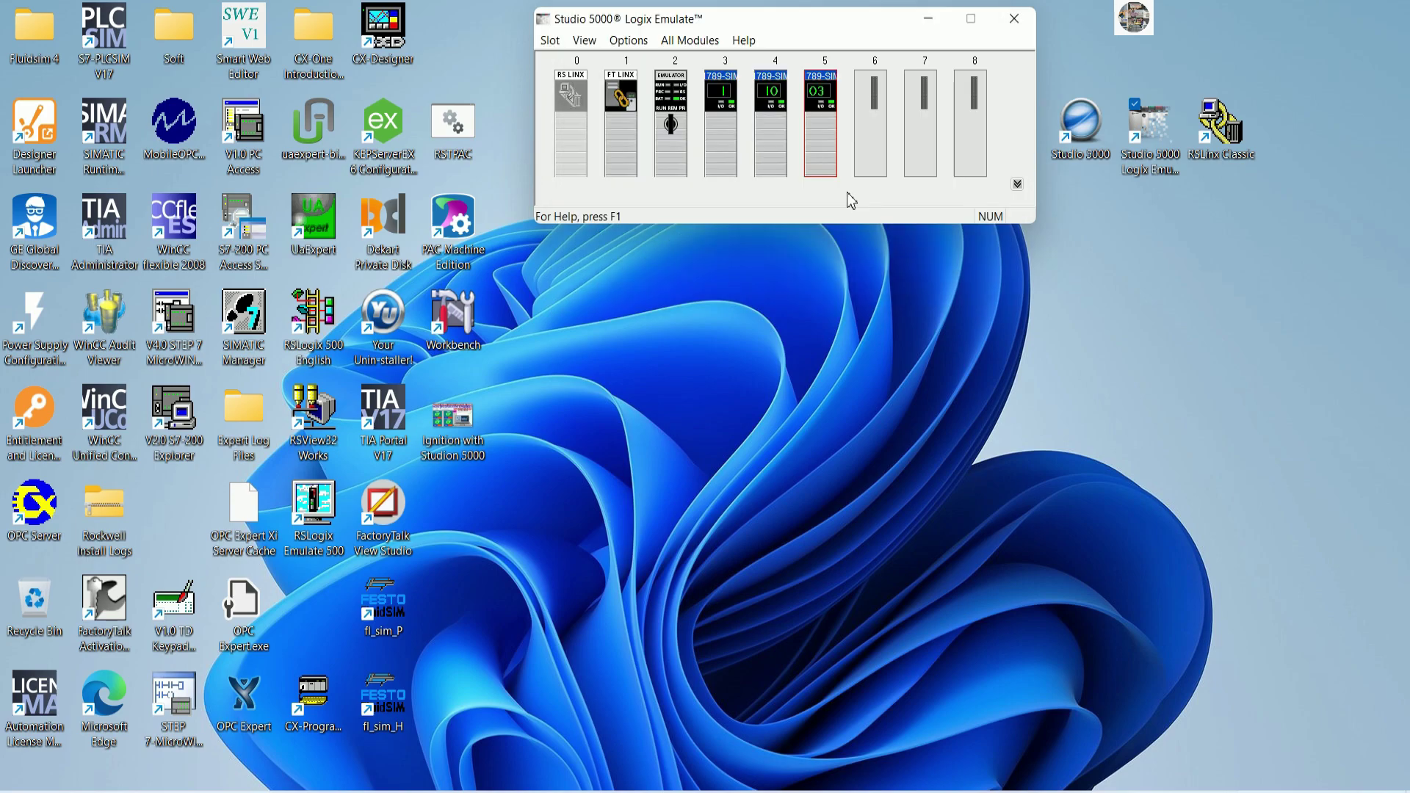
Create a 1789-SIM 32 Point Input/Output Simulator in slot 6 with the label IO4
{"action": "right_click", "coordinate": [881, 183]}
{"action": "left_click", "coordinate": [874, 165]}
{"action": "right_click", "coordinate": [875, 147]}
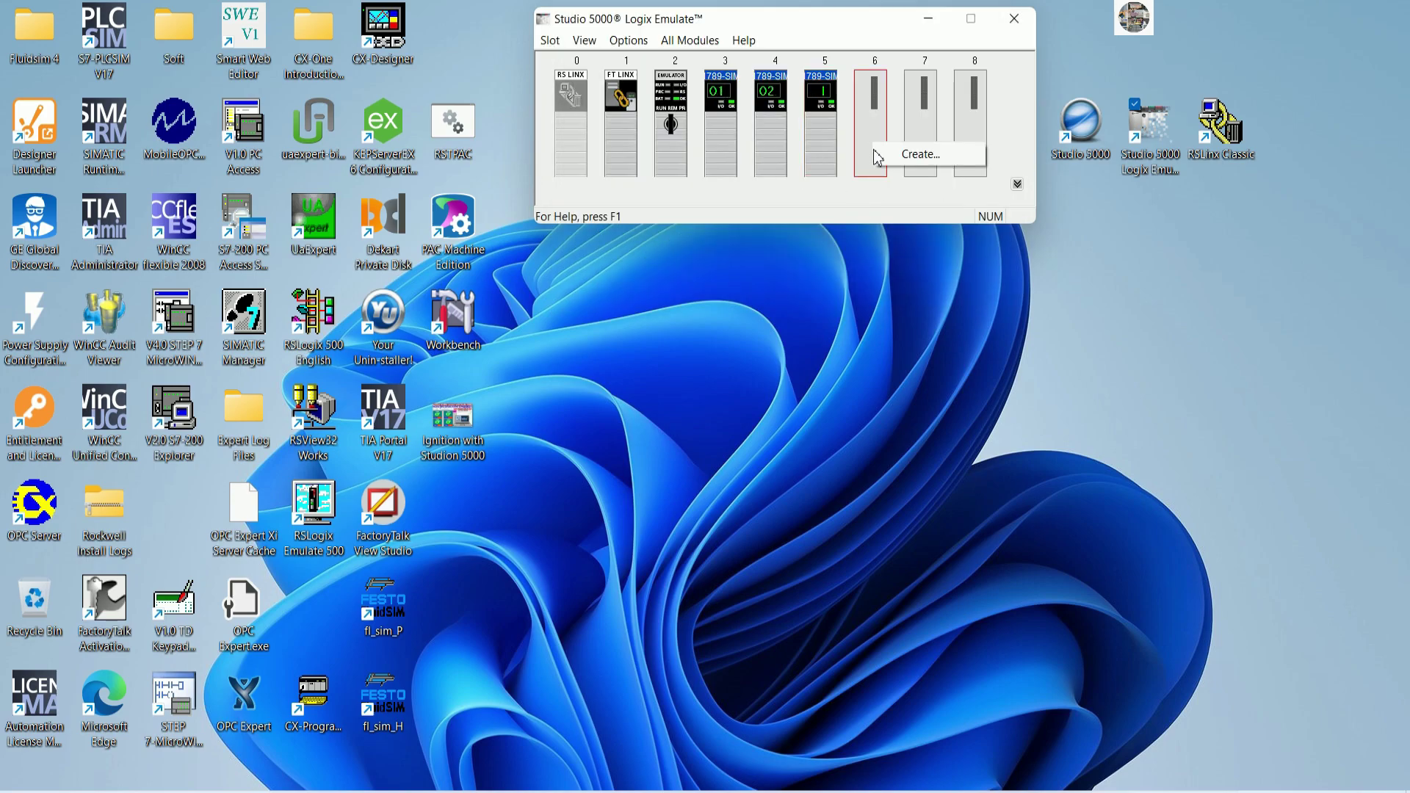
{"action": "left_click", "coordinate": [910, 154]}
{"action": "left_click", "coordinate": [728, 93]}
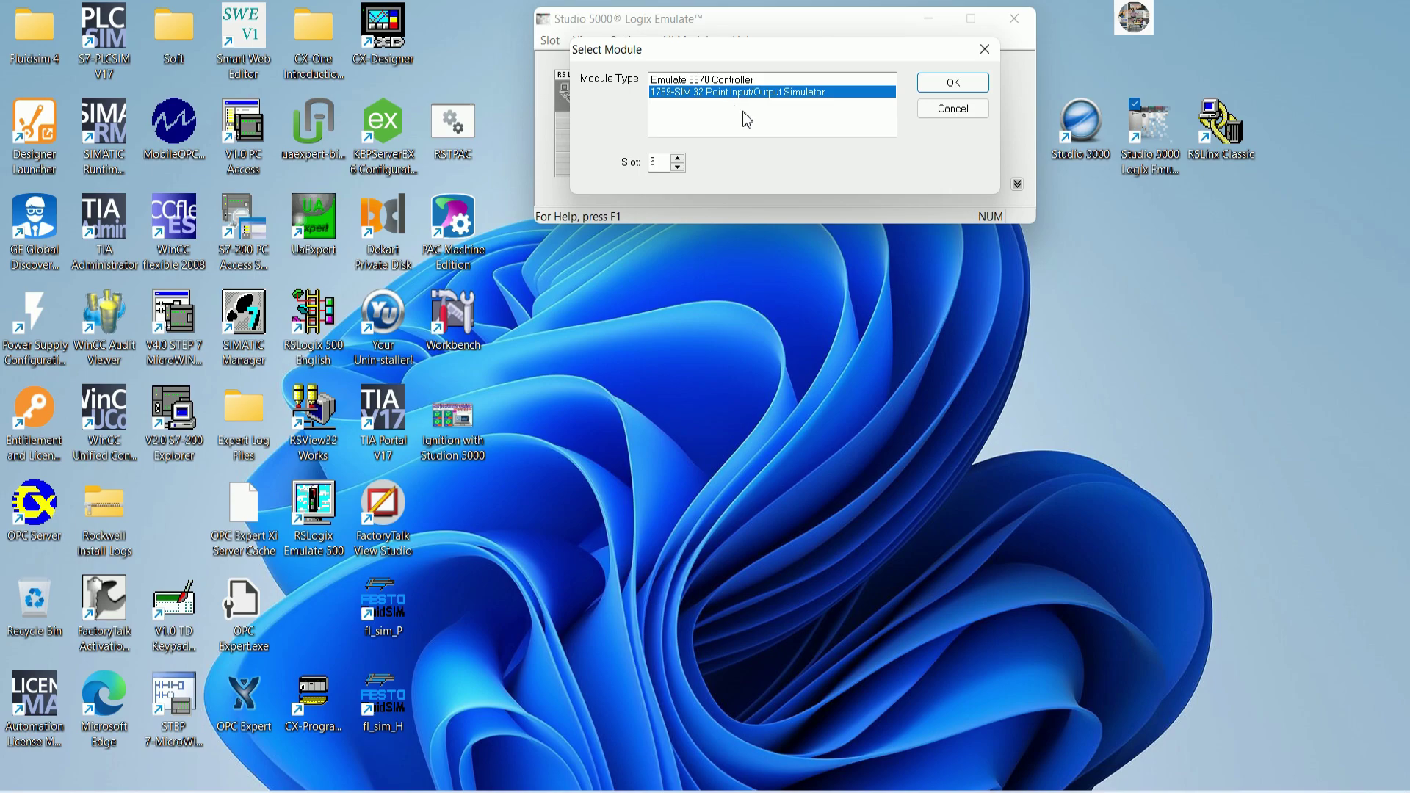
{"action": "left_click", "coordinate": [958, 87]}
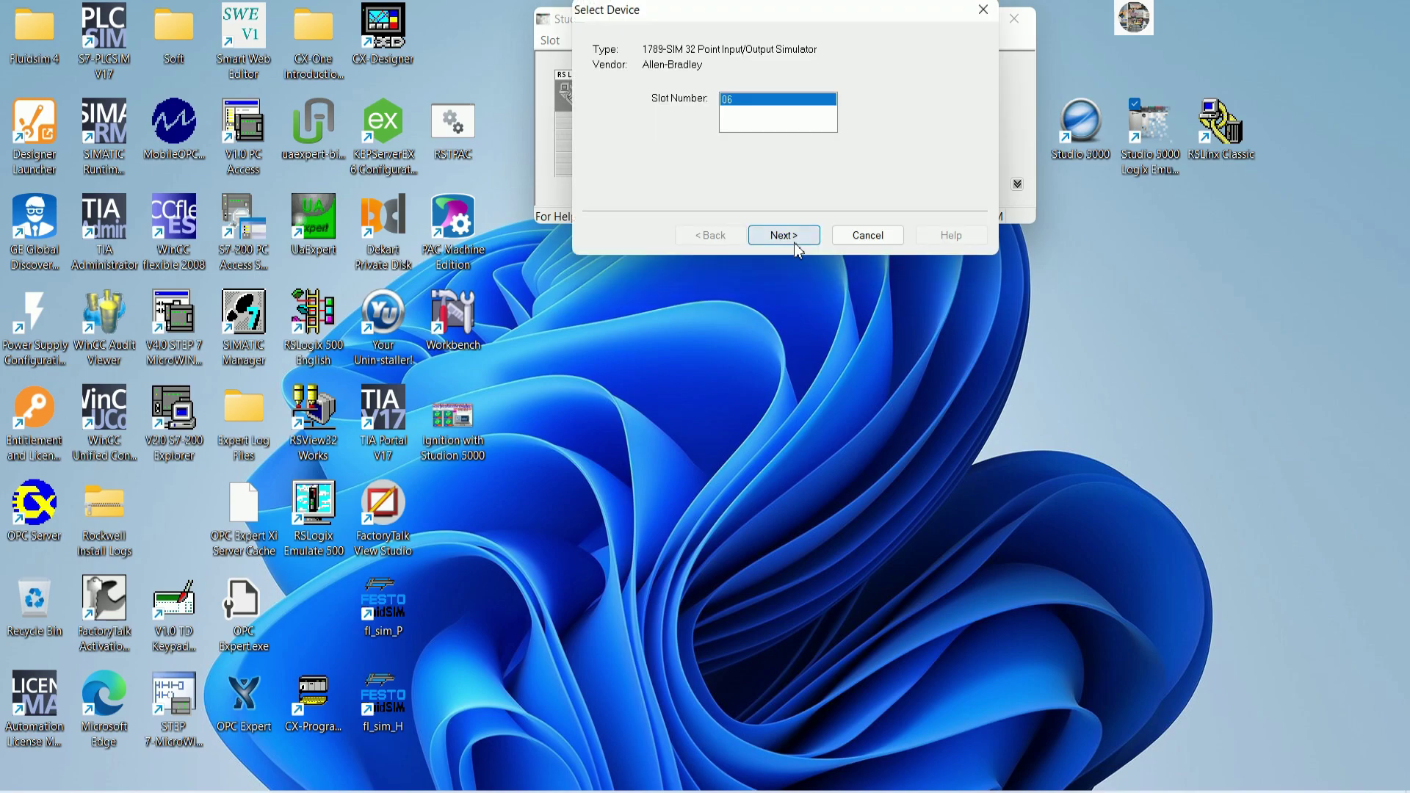
{"action": "left_click", "coordinate": [788, 237]}
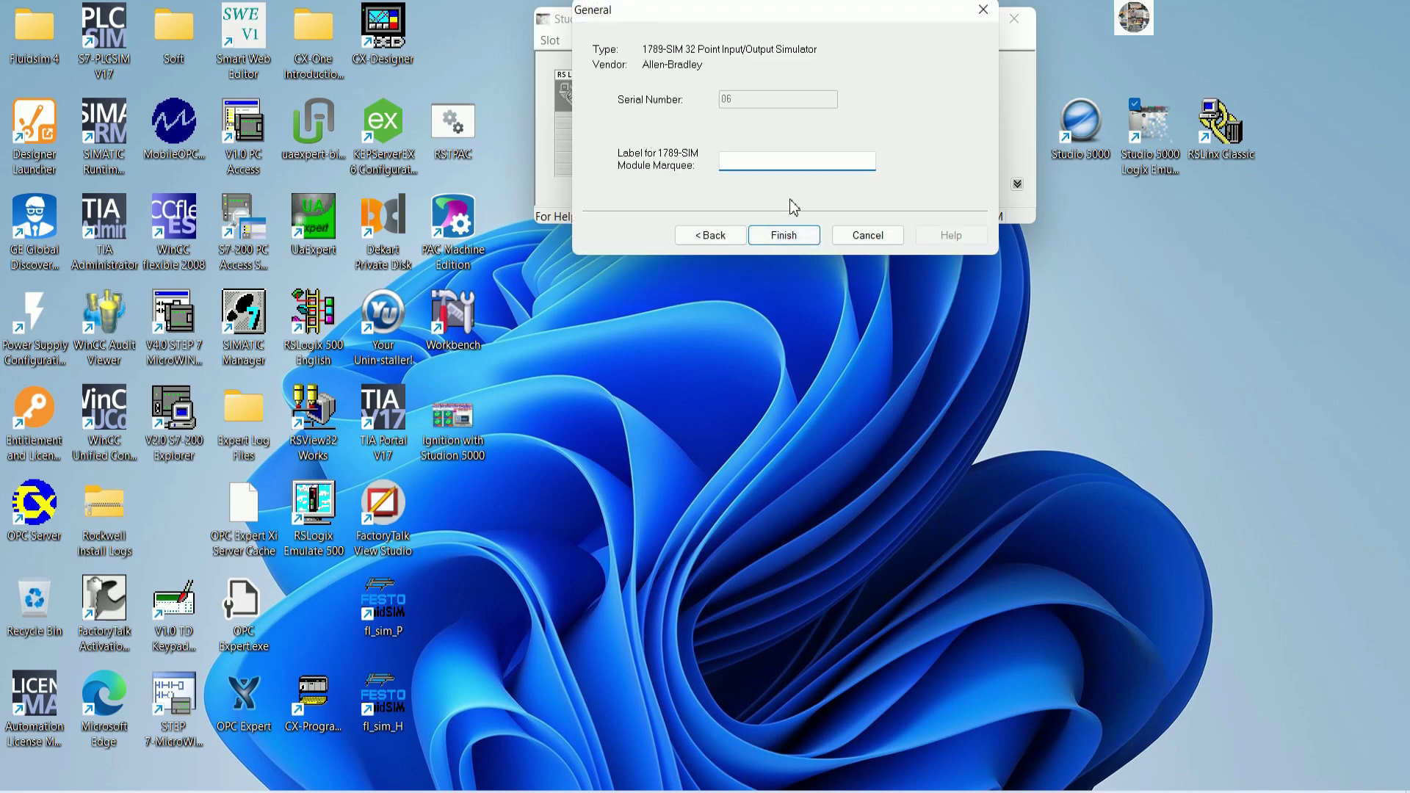
{"action": "left_click", "coordinate": [810, 234]}
Create a 1789-SIM 32 Point Input/Output Simulator in slot 7 with the label IO5
{"action": "right_click", "coordinate": [922, 154]}
{"action": "left_click", "coordinate": [958, 158]}
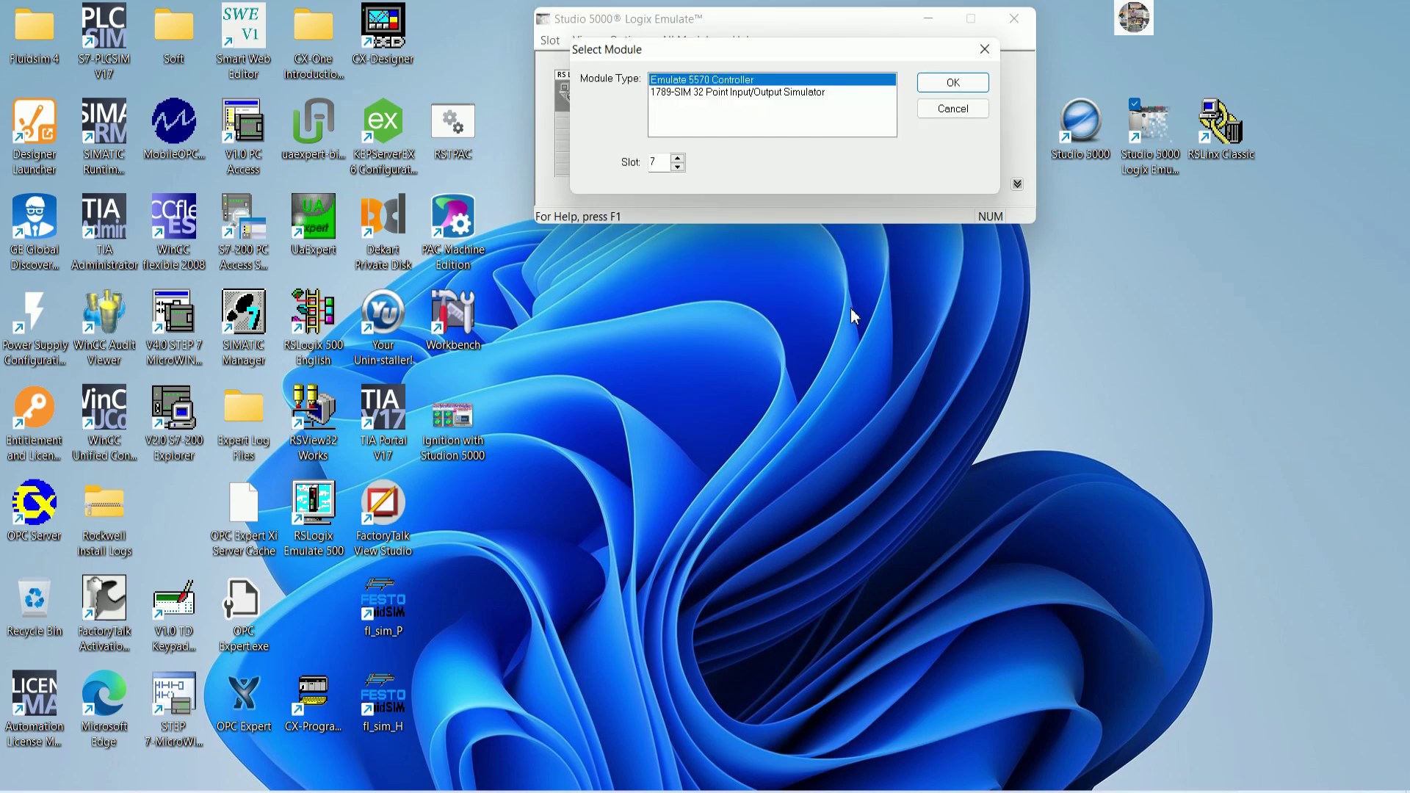
{"action": "left_click", "coordinate": [760, 93]}
{"action": "left_click", "coordinate": [942, 85]}
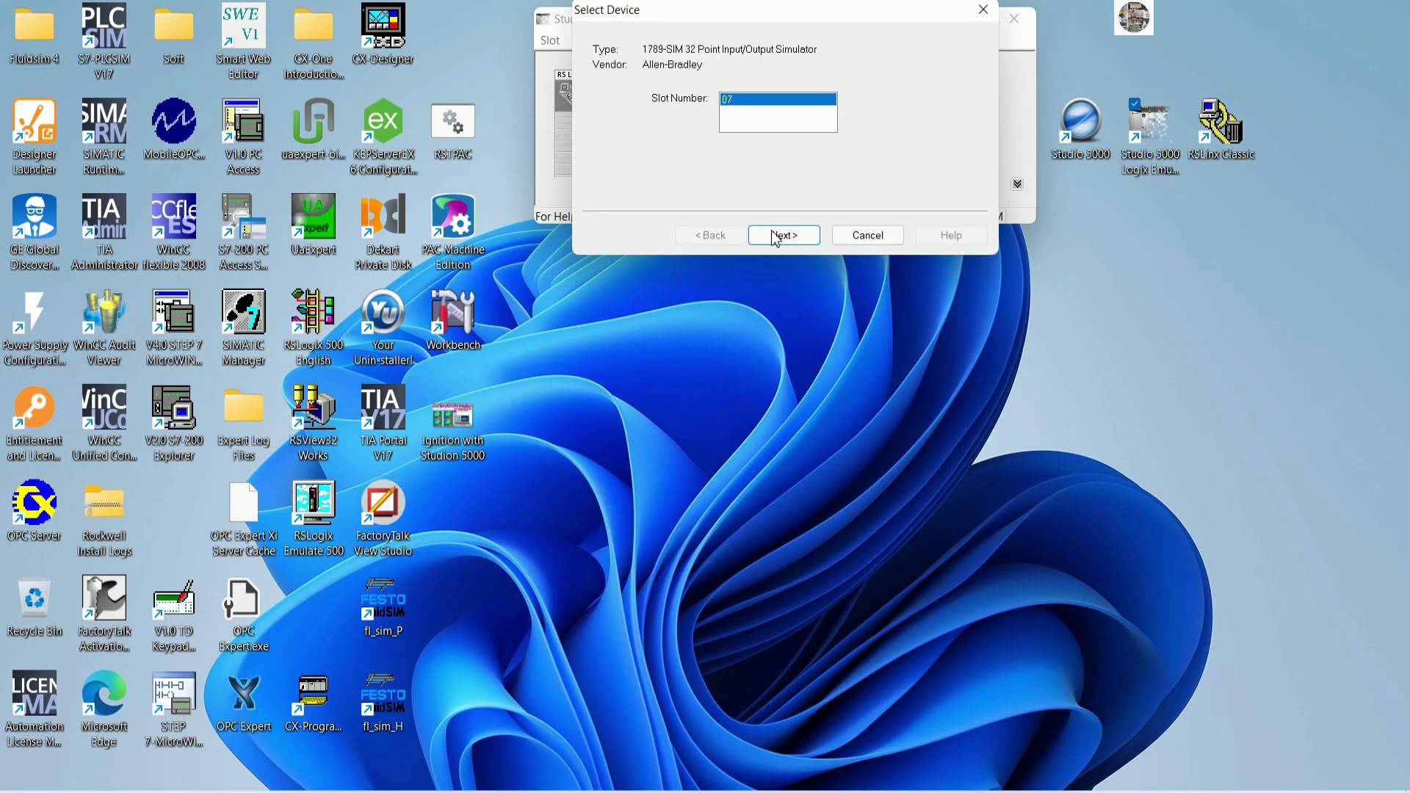
{"action": "left_click", "coordinate": [776, 237]}
{"action": "type", "text": "IO5"}
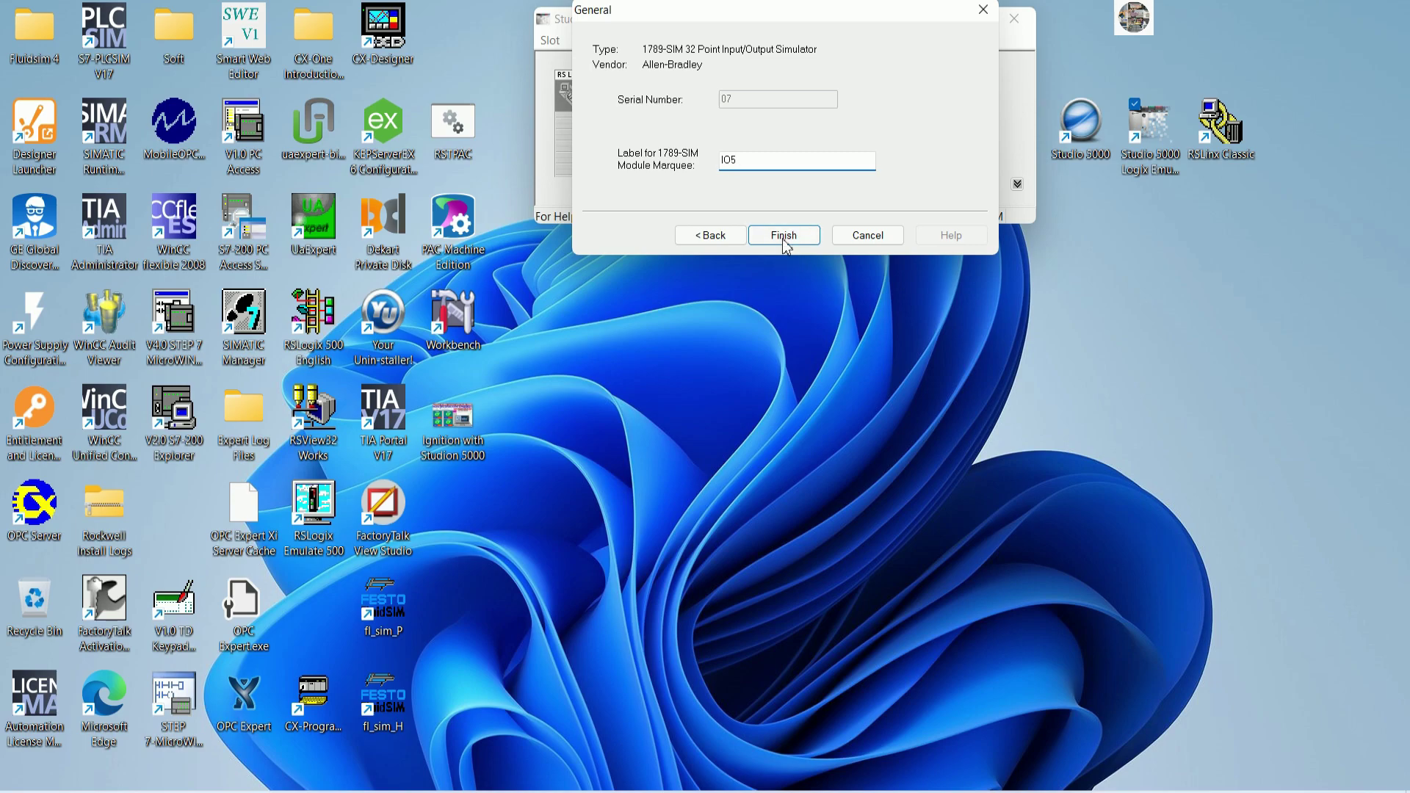
{"action": "left_click", "coordinate": [785, 235]}
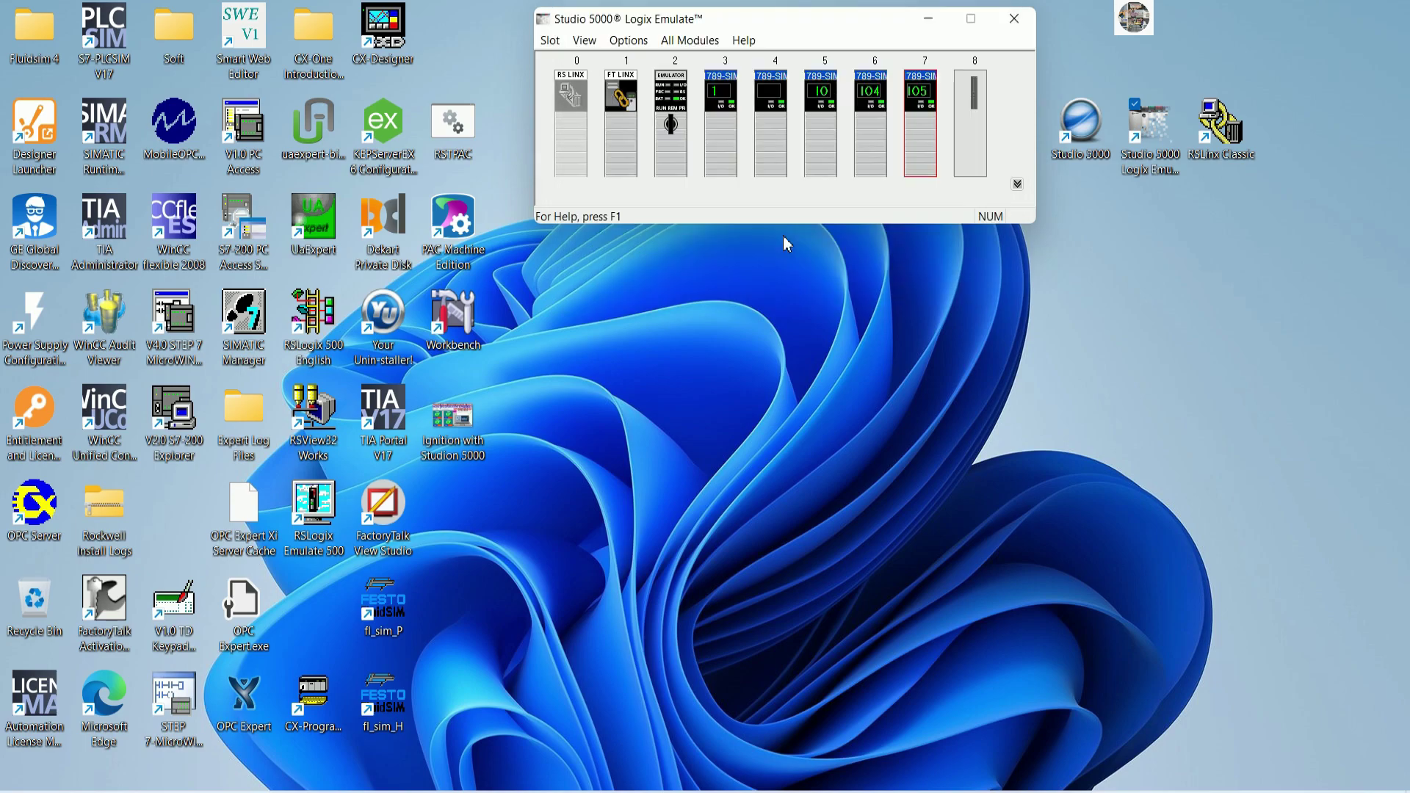
Create a 1789-SIM 32 Point Input/Output Simulator in slot 8 with the label IO6
{"action": "right_click", "coordinate": [977, 147]}
{"action": "left_click", "coordinate": [1002, 160]}
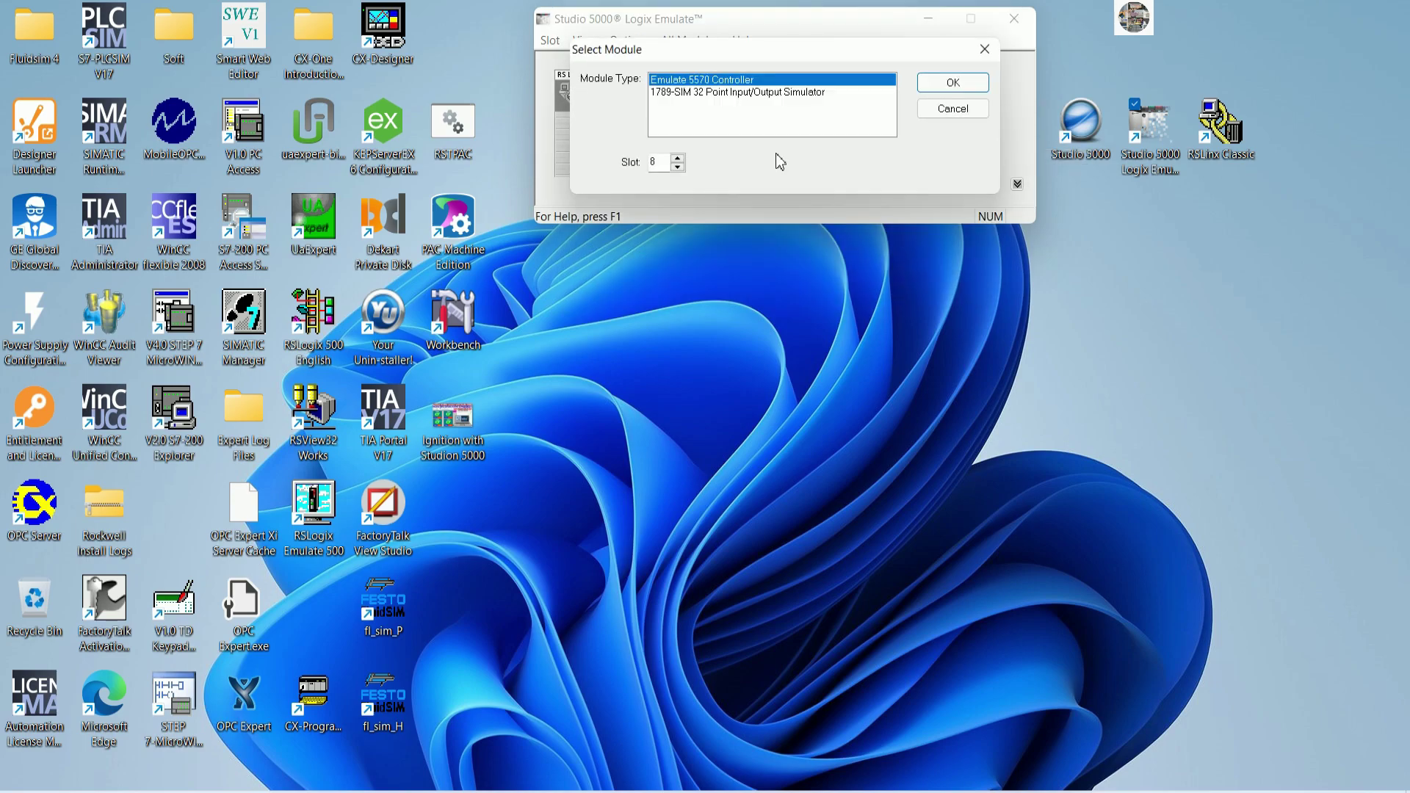
{"action": "left_click", "coordinate": [753, 92]}
{"action": "left_click", "coordinate": [935, 93]}
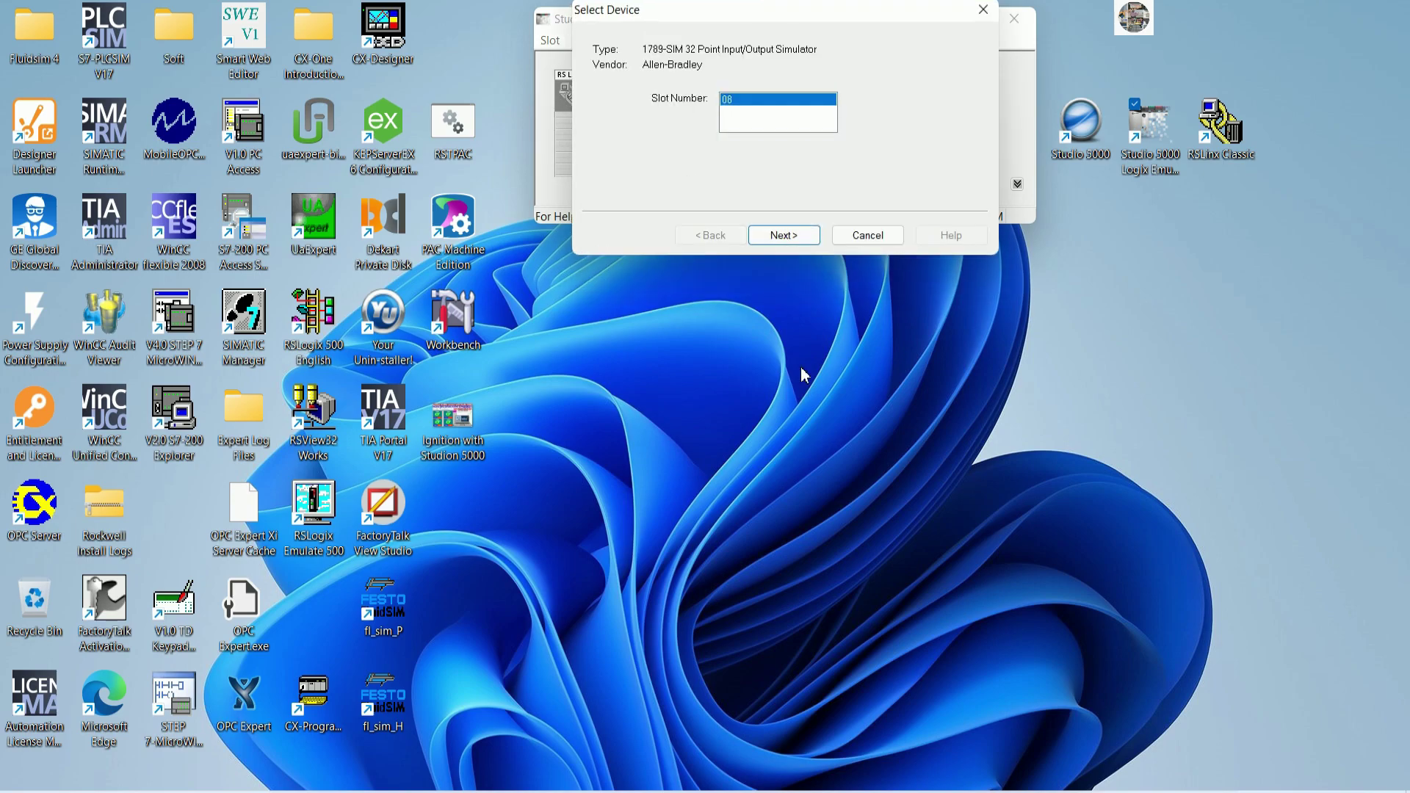
{"action": "left_click", "coordinate": [784, 235]}
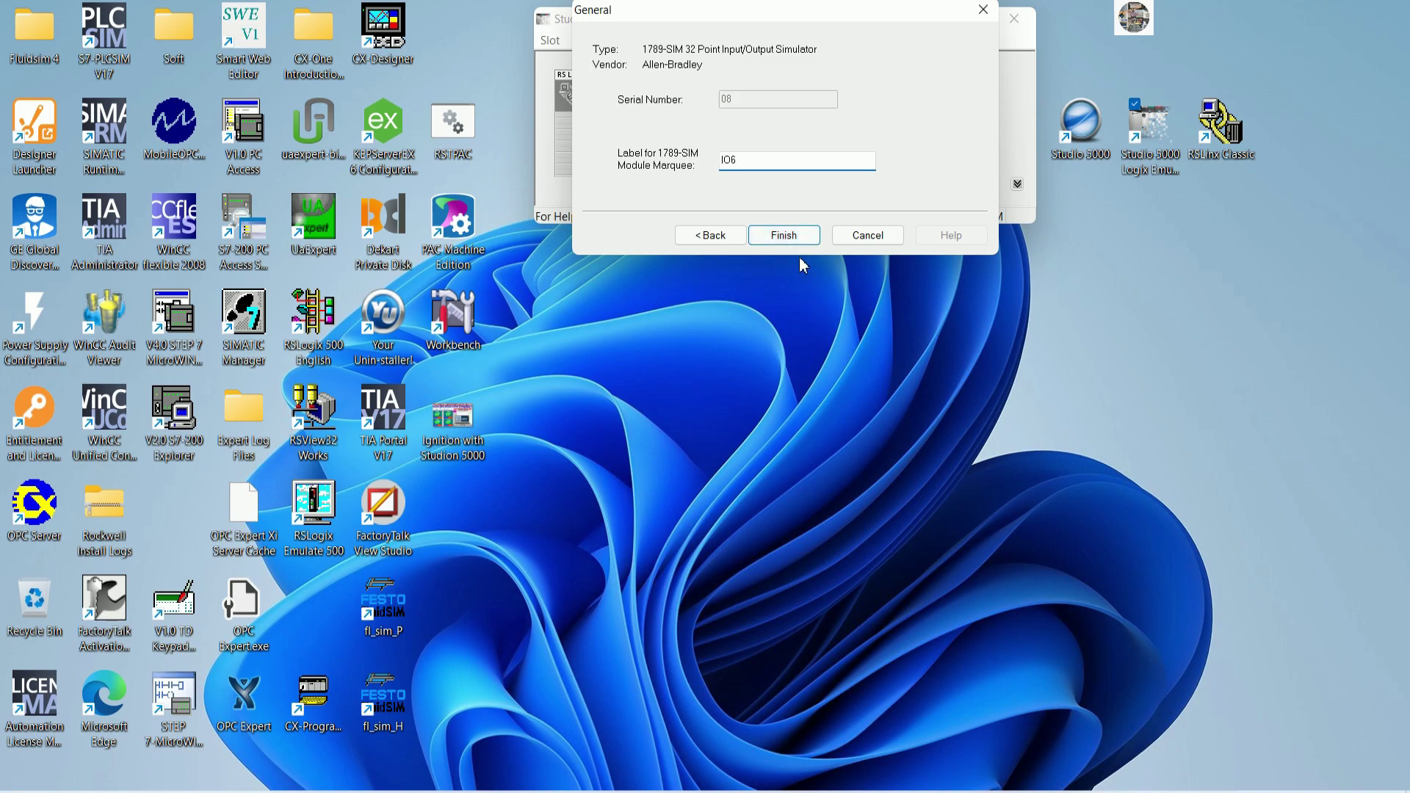
{"action": "left_click", "coordinate": [785, 236]}
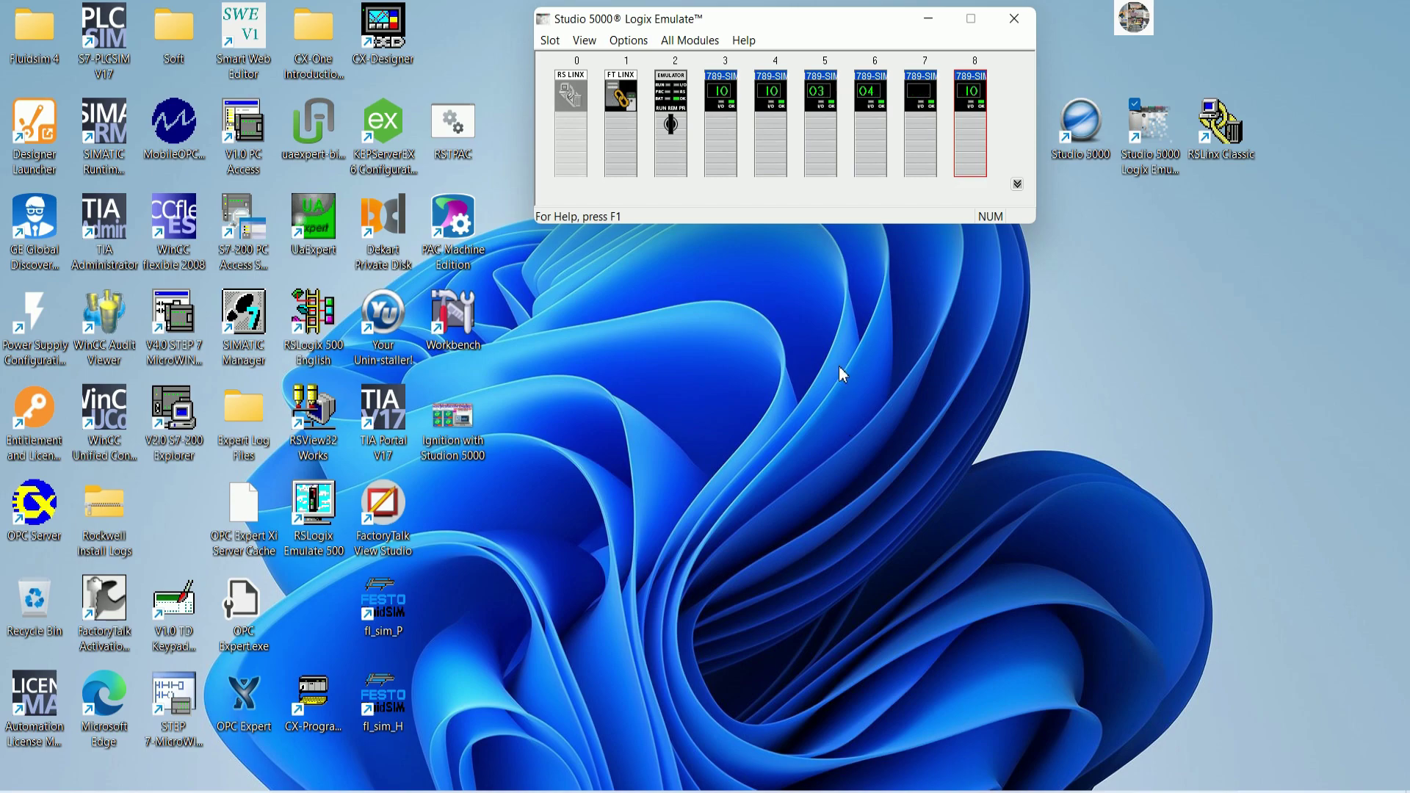
Switch to Logix Designer and open the module type catalog for adding a new module to the I/O Configuration
{"action": "left_click_drag", "start_coordinate": [809, 31], "coordinate": [821, 27]}
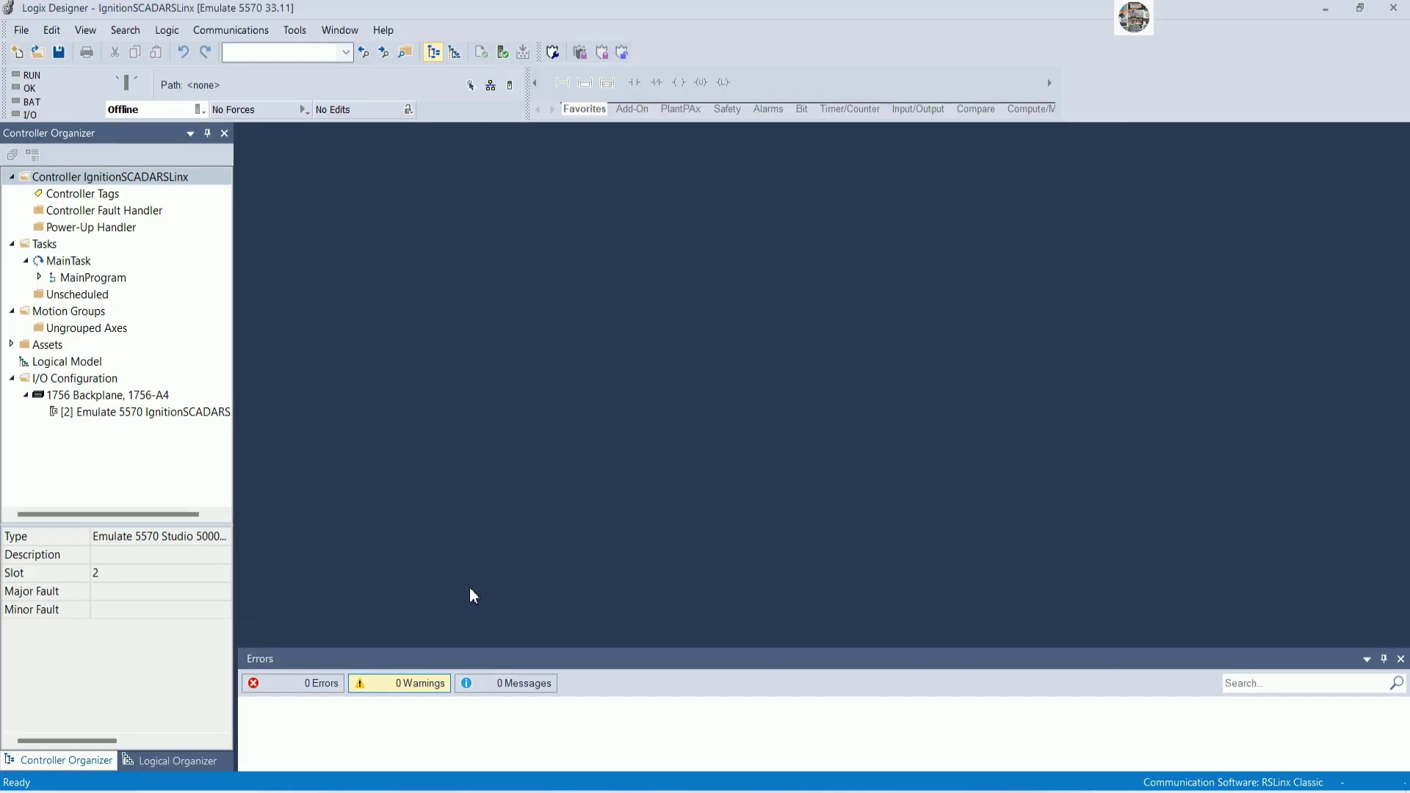
{"action": "right_click", "coordinate": [95, 378]}
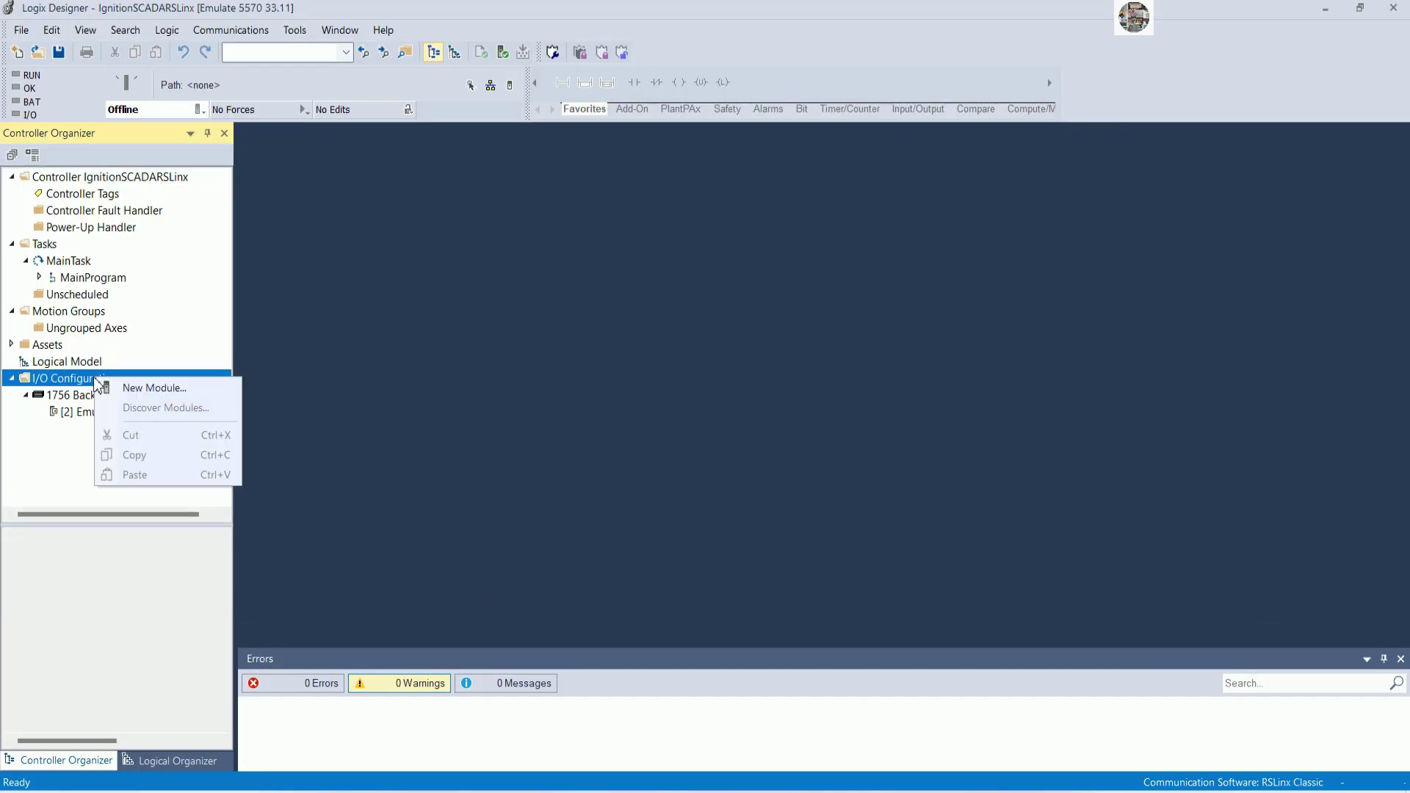
{"action": "left_click", "coordinate": [136, 390]}
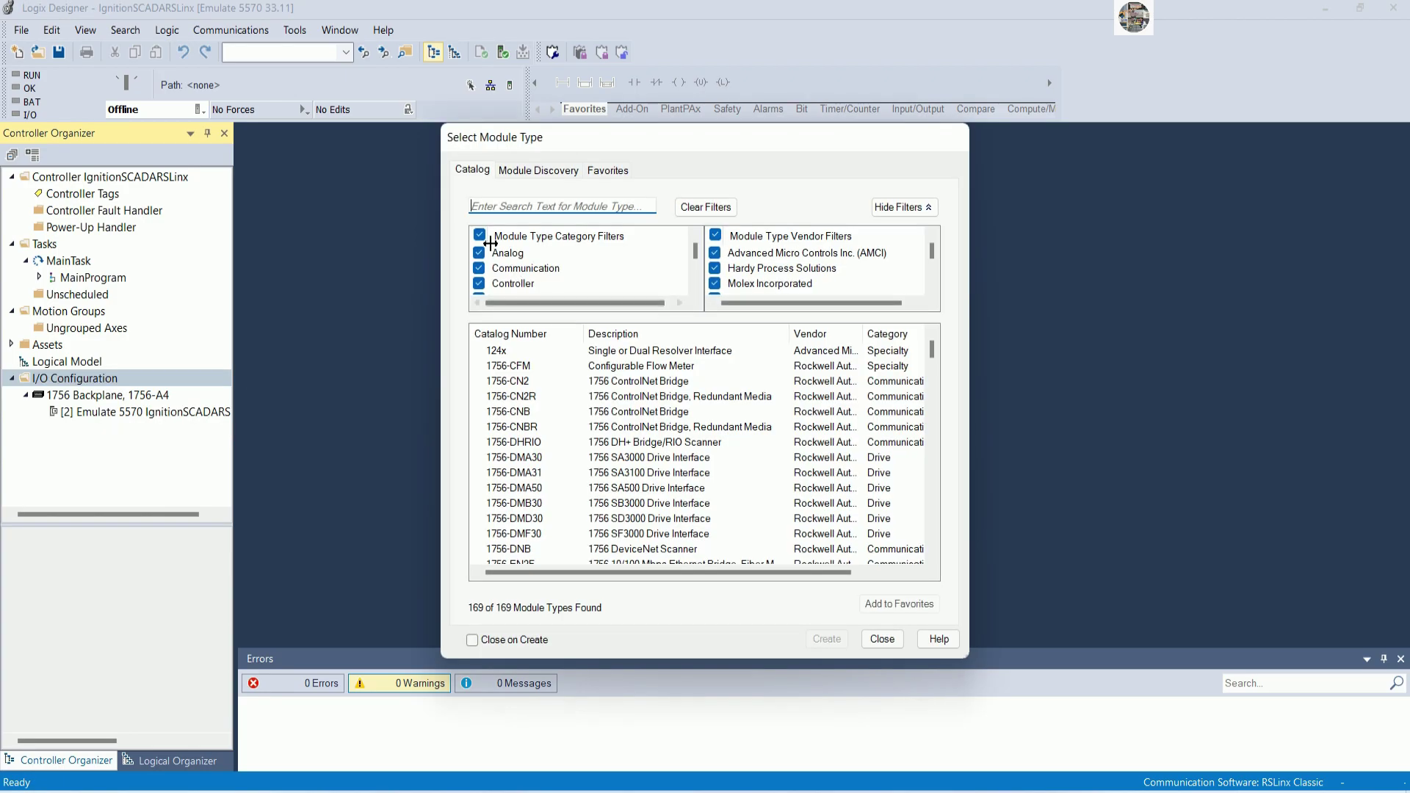
Filter the module catalog to the Other category and start creating a 1756-MODULE Generic 1756 Module
{"action": "left_click", "coordinate": [480, 236]}
{"action": "scroll", "coordinate": [480, 268], "scroll_direction": "down", "scroll_amount": 1}
{"action": "left_click", "coordinate": [479, 284]}
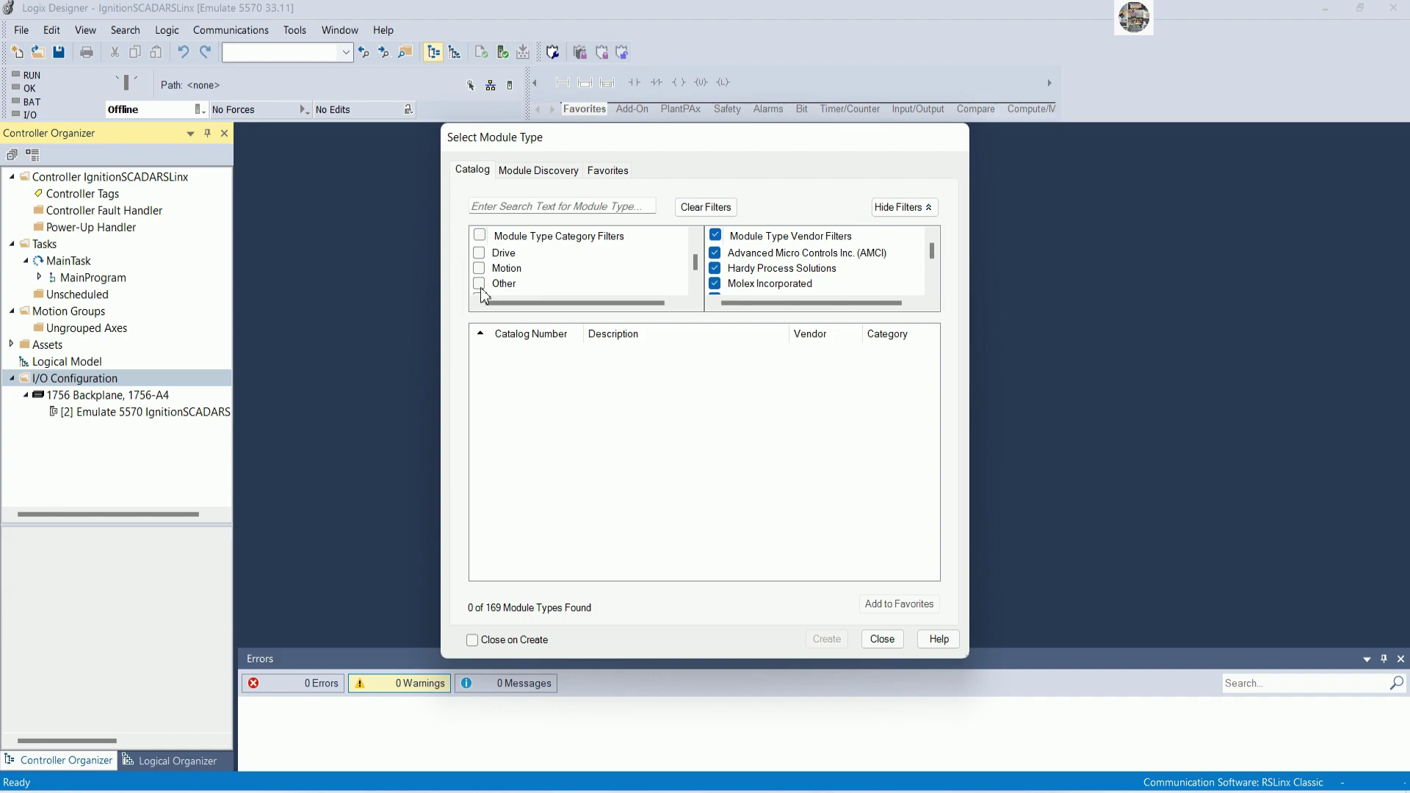
{"action": "left_click", "coordinate": [631, 354]}
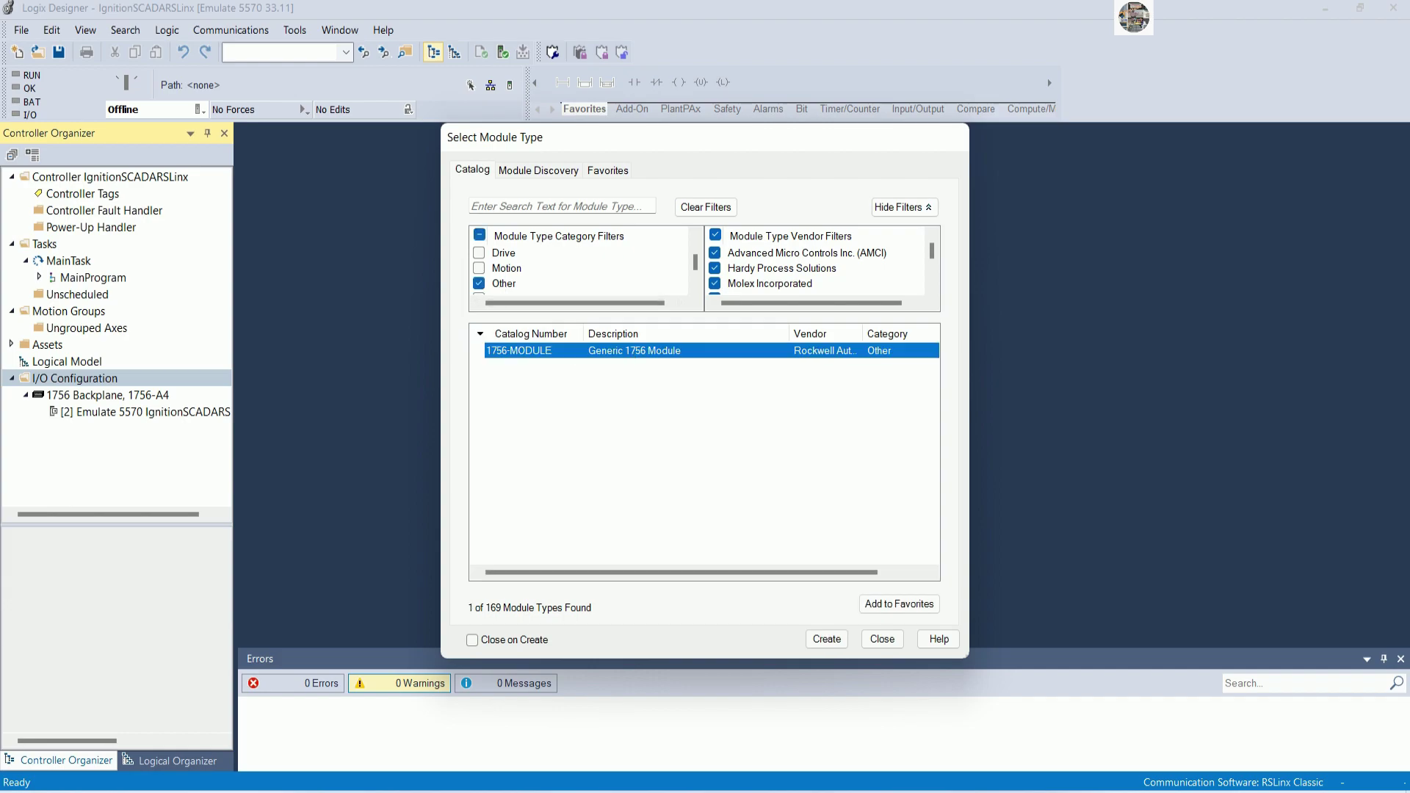
{"action": "key", "text": "Return"}
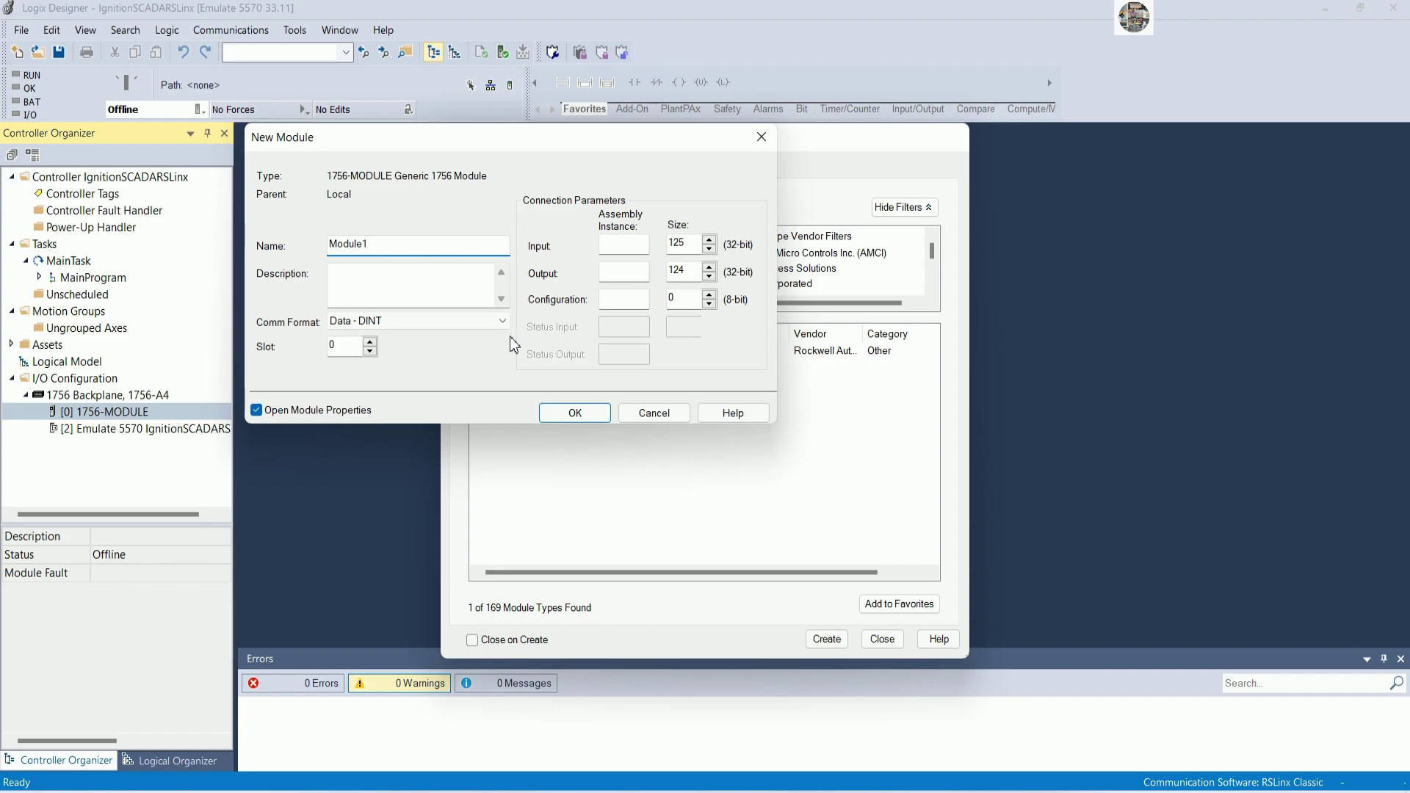
Create Module1 in slot 3 with input instance 1 size 2, output instance 2 size 1, and configuration instance 16 size 0
{"action": "left_click", "coordinate": [631, 244]}
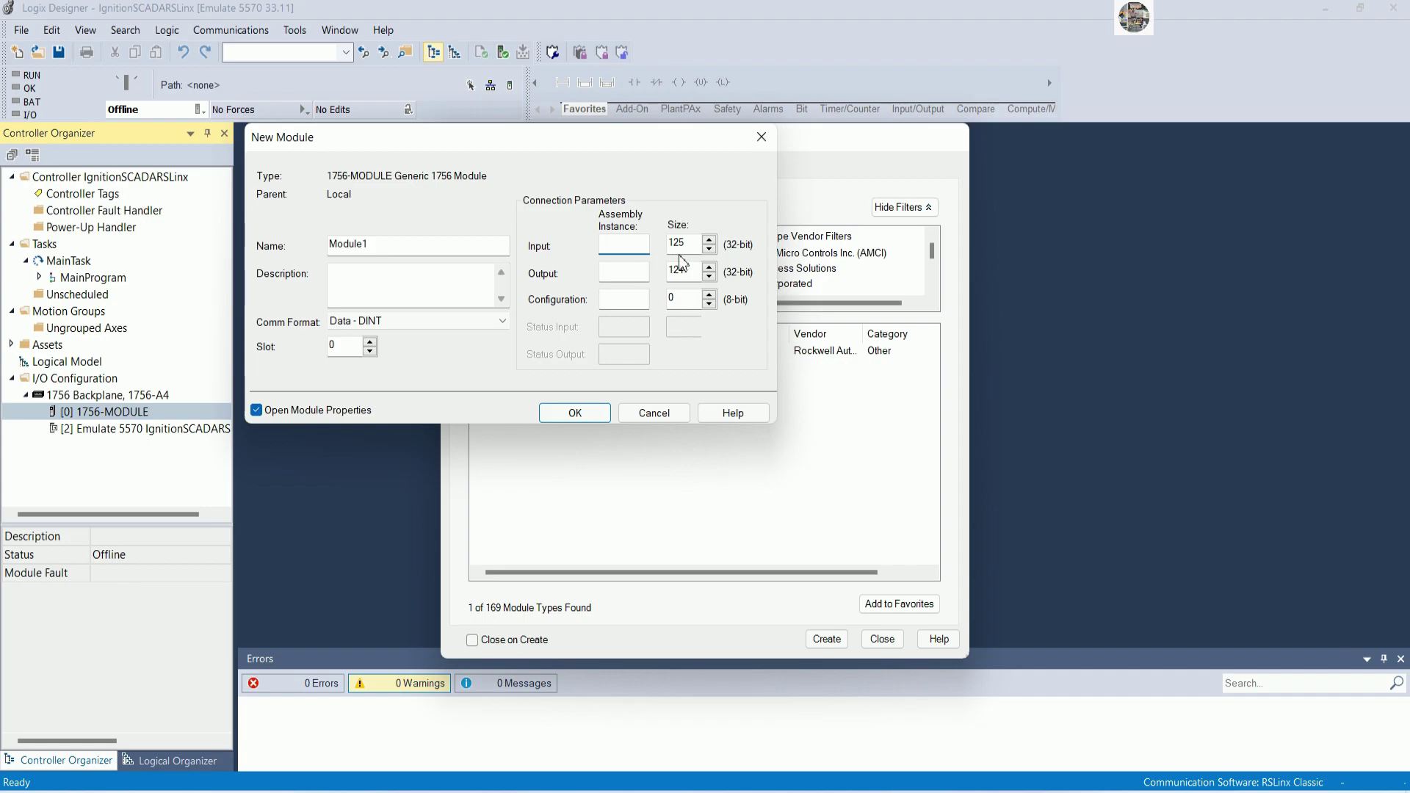
{"action": "type", "text": "1"}
{"action": "key", "text": "Tab"}
{"action": "key", "text": "Tab"}
{"action": "type", "text": "1"}
{"action": "left_click_drag", "start_coordinate": [538, 148], "coordinate": [965, 364]}
{"action": "left_click", "coordinate": [795, 559]}
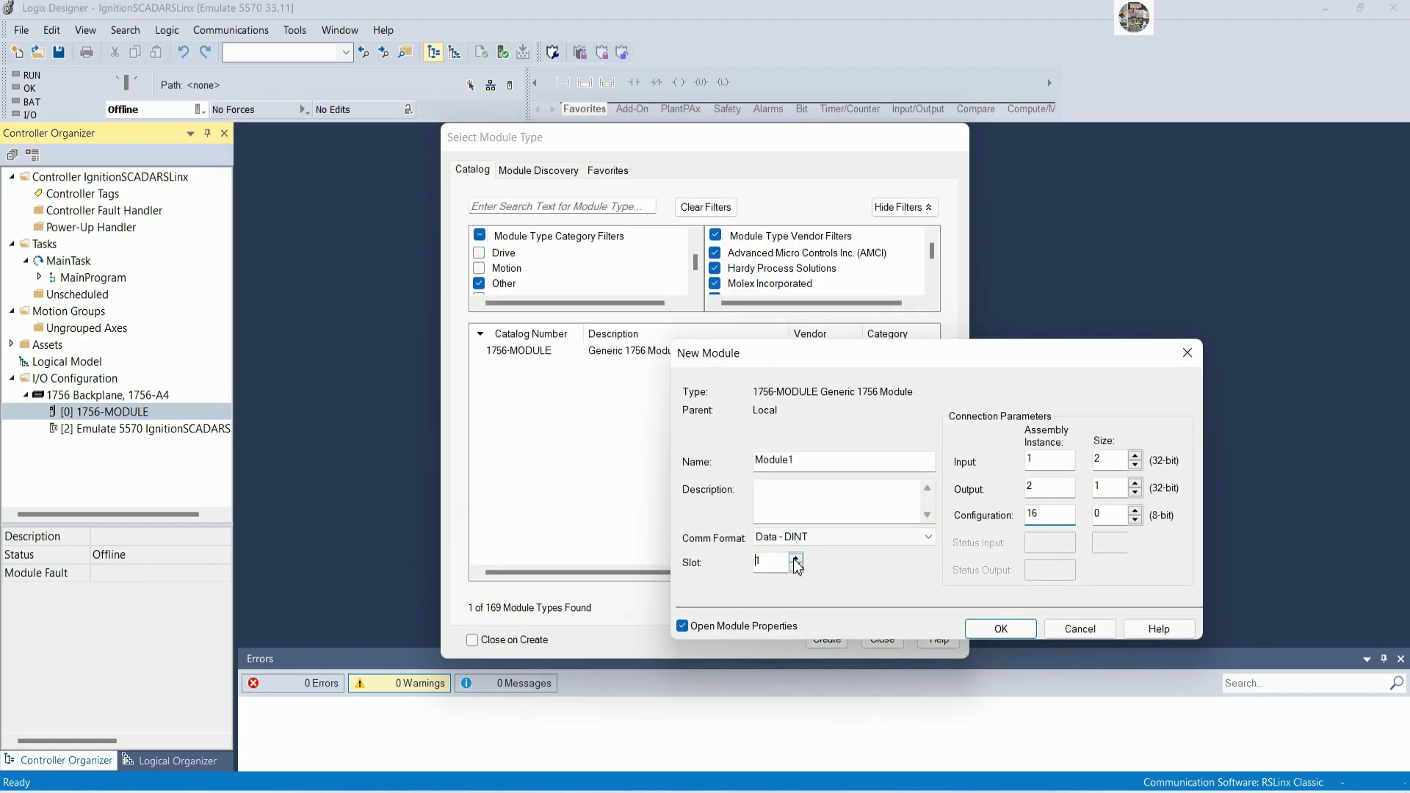
{"action": "left_click", "coordinate": [992, 632]}
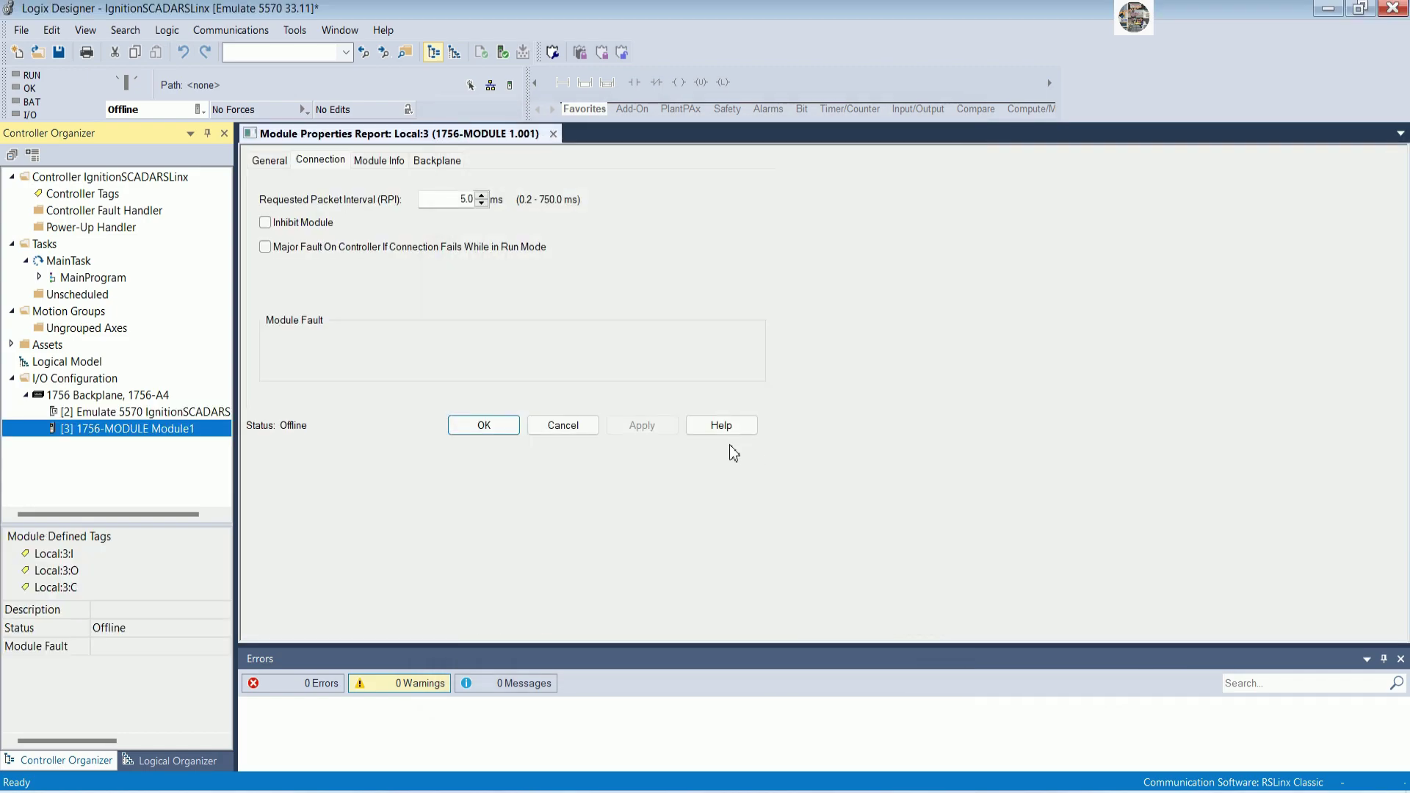
Set Module1's Requested Packet Interval to 15.0 ms, accept its properties, and widen the Controller Organizer
{"action": "left_click", "coordinate": [465, 198]}
{"action": "type", "text": "20"}
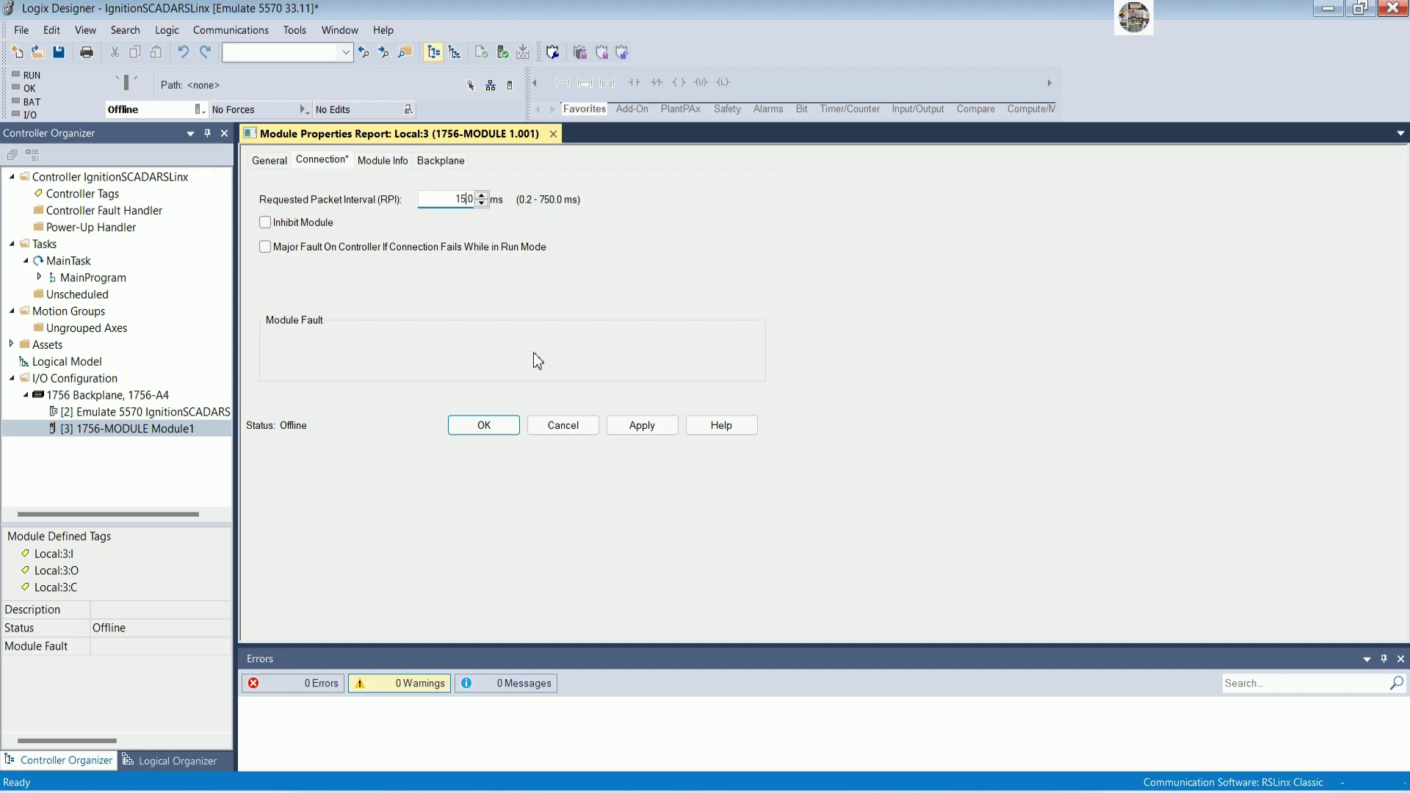
{"action": "left_click", "coordinate": [486, 426]}
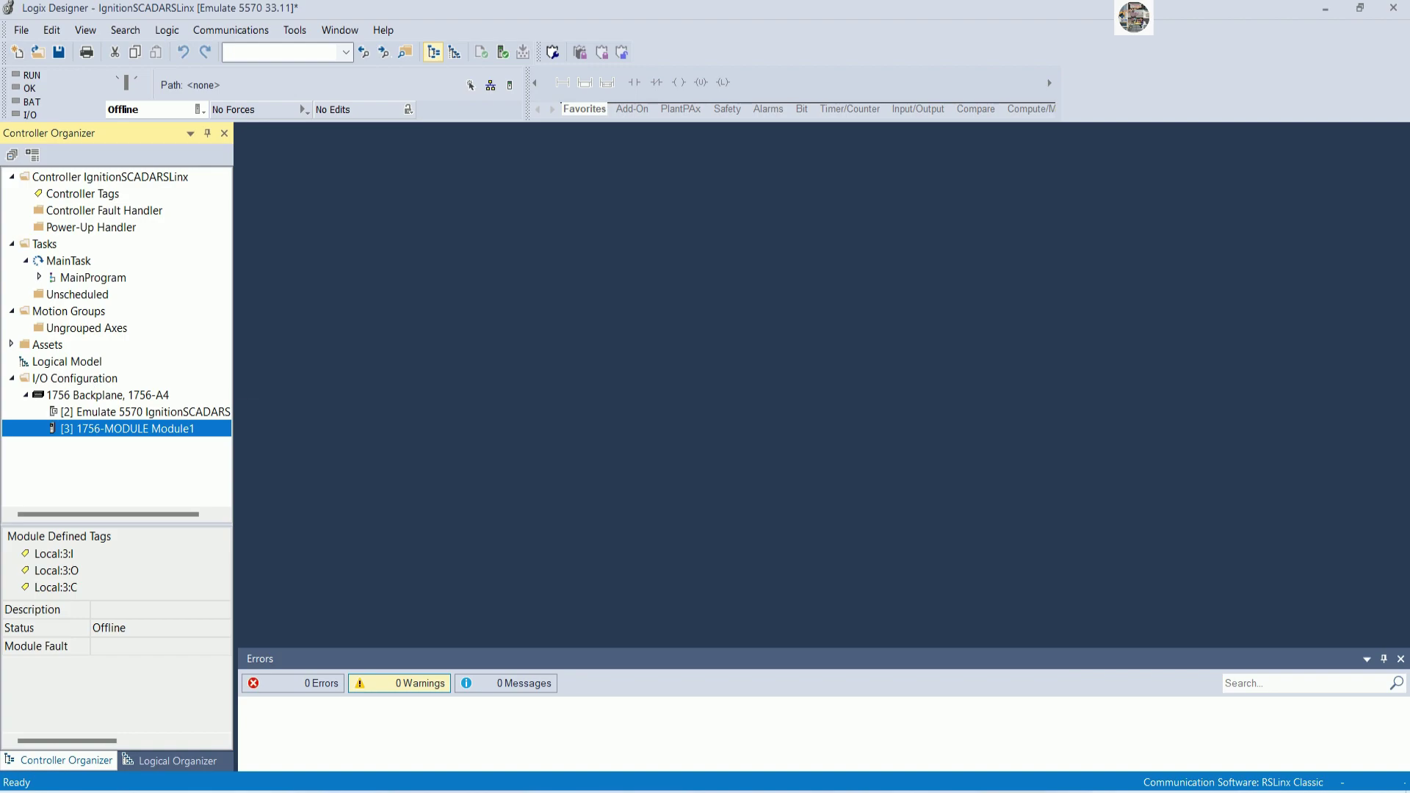
{"action": "left_click_drag", "start_coordinate": [234, 433], "coordinate": [268, 433]}
{"action": "right_click", "coordinate": [126, 395]}
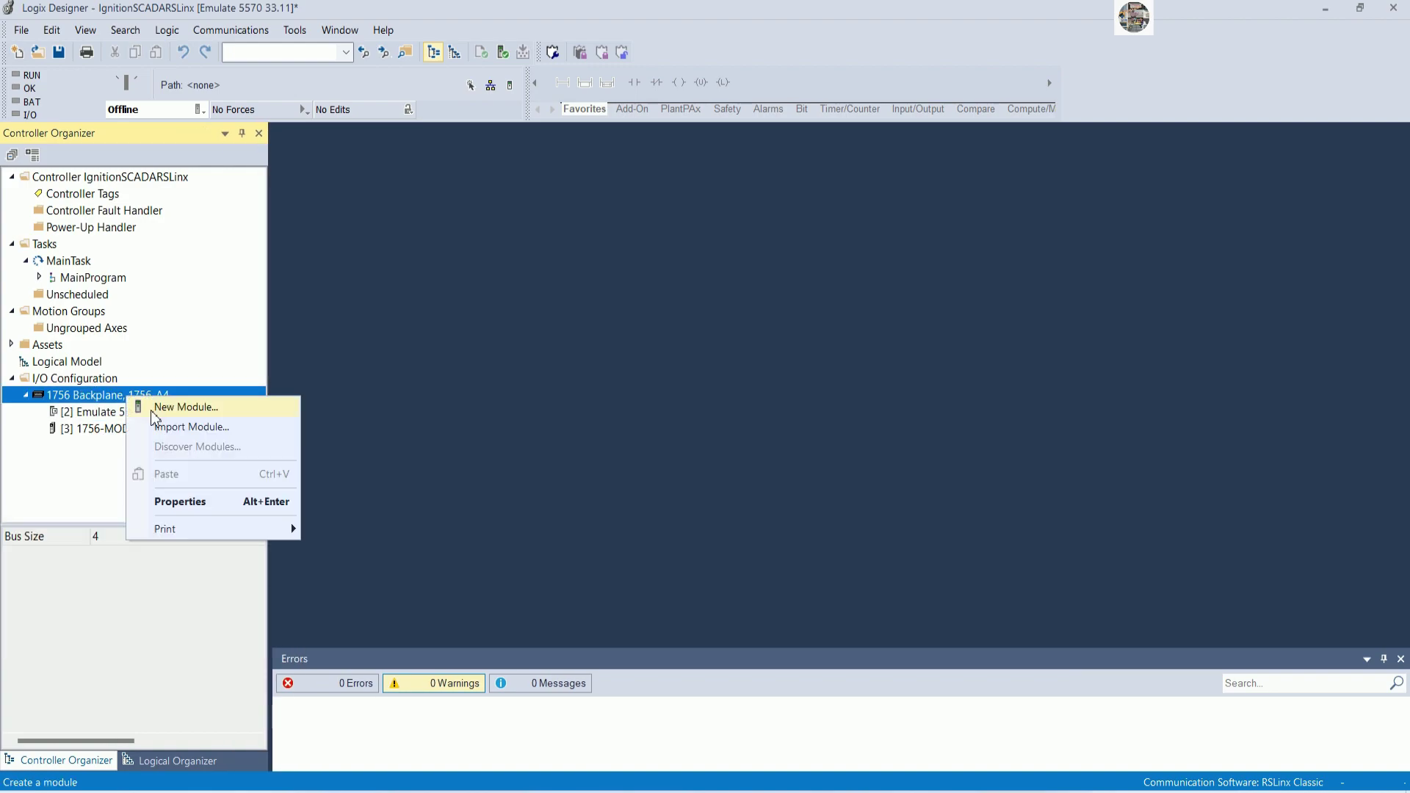
{"action": "left_click", "coordinate": [198, 409]}
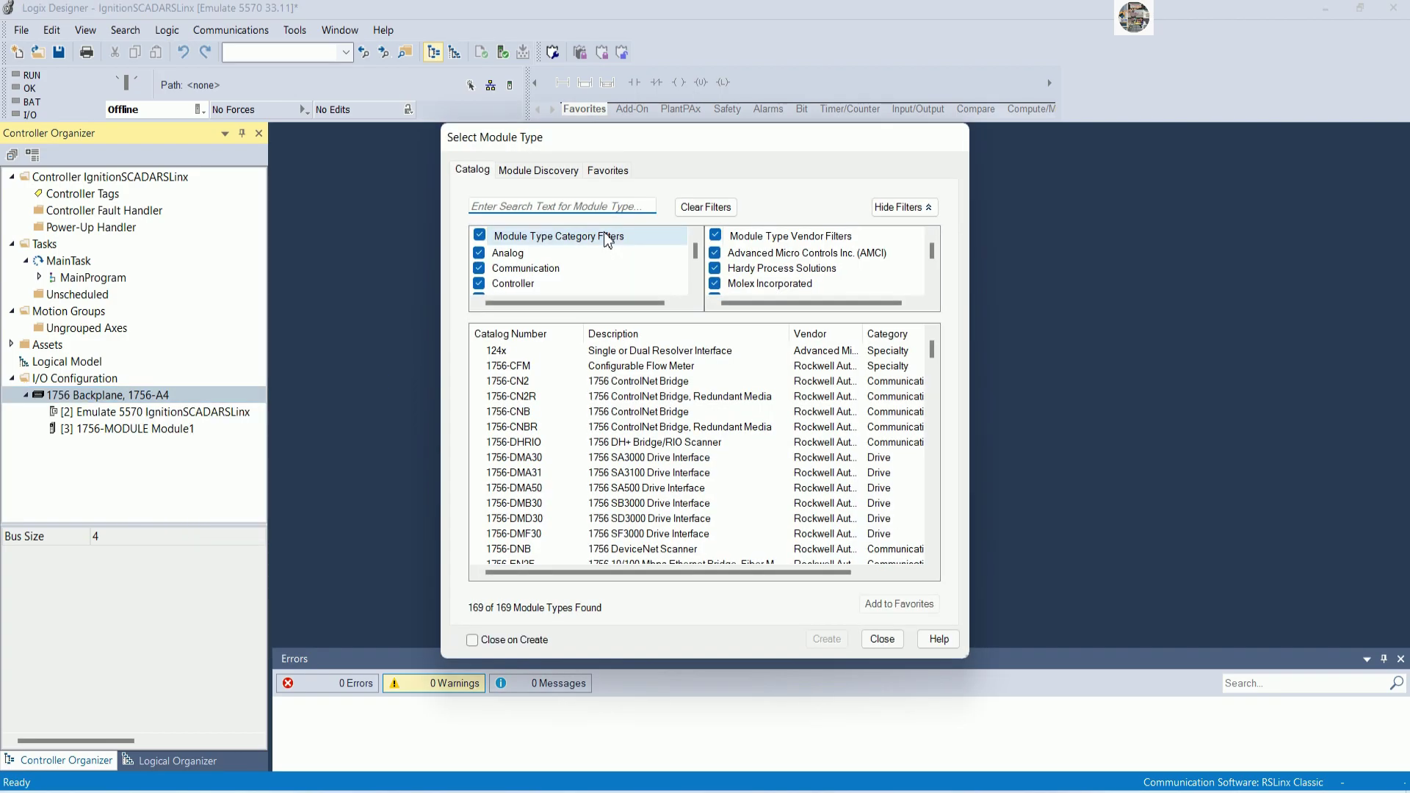
{"action": "left_click_drag", "start_coordinate": [613, 139], "coordinate": [616, 52]}
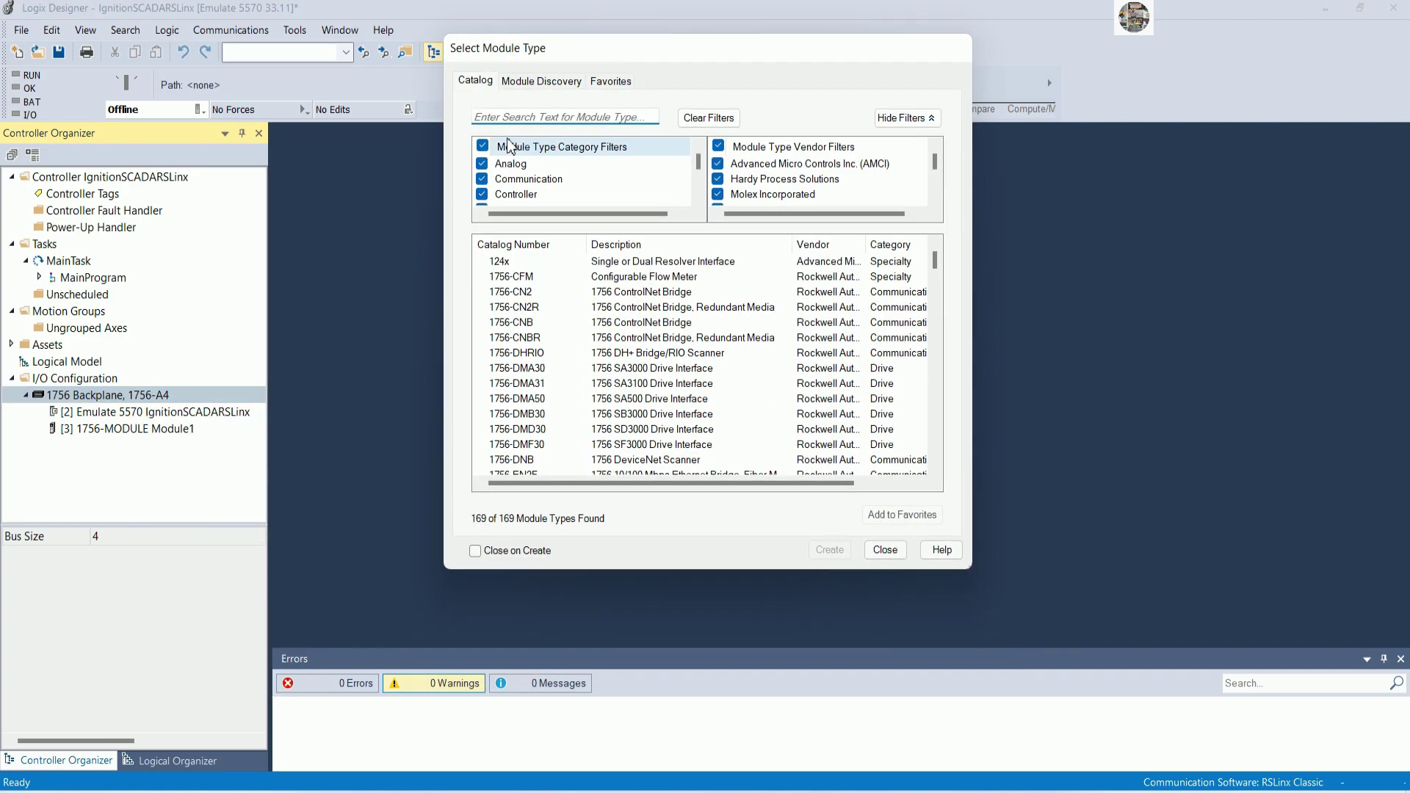
{"action": "left_click", "coordinate": [483, 145]}
{"action": "scroll", "coordinate": [514, 198], "scroll_direction": "down", "scroll_amount": 1}
{"action": "scroll", "coordinate": [517, 206], "scroll_direction": "down", "scroll_amount": 1}
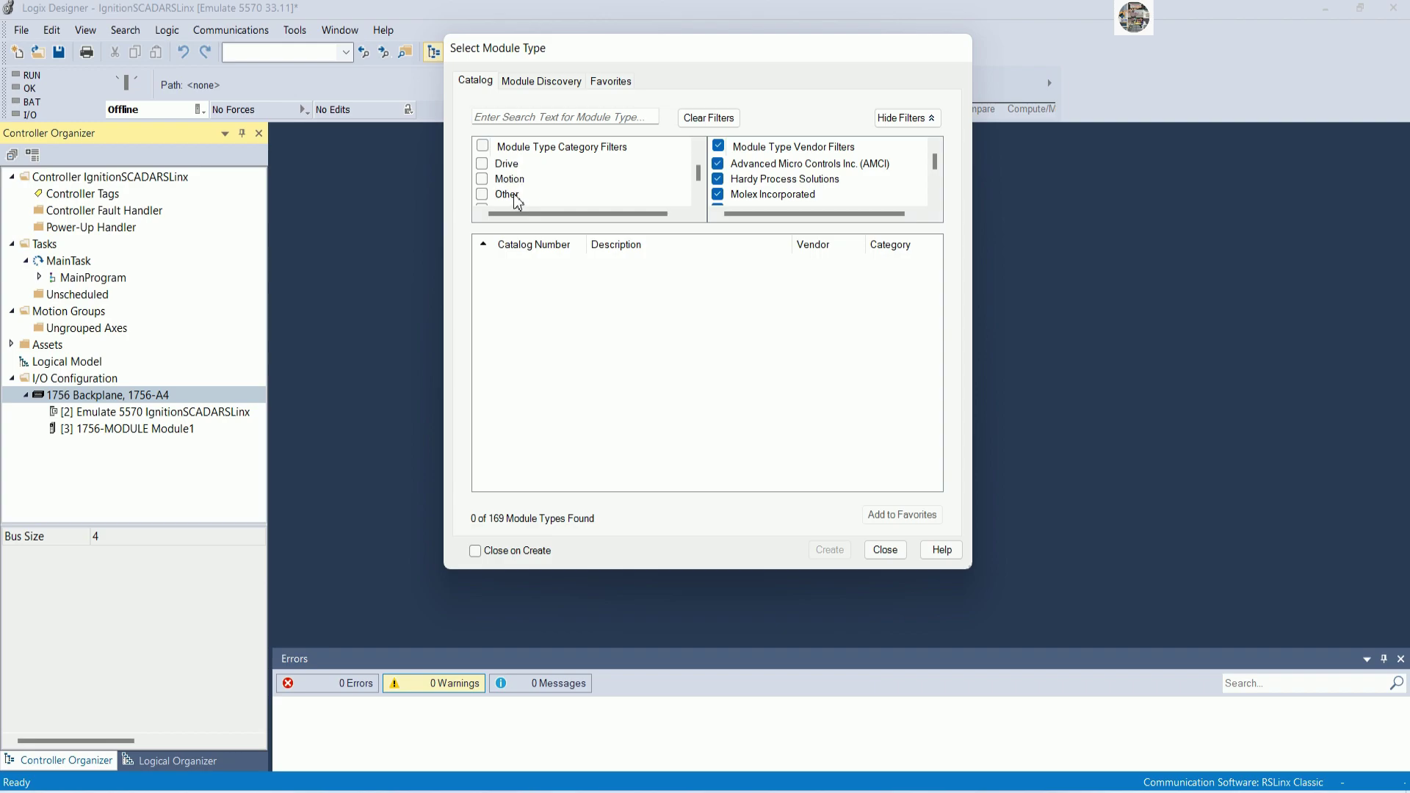
{"action": "left_click", "coordinate": [885, 549]}
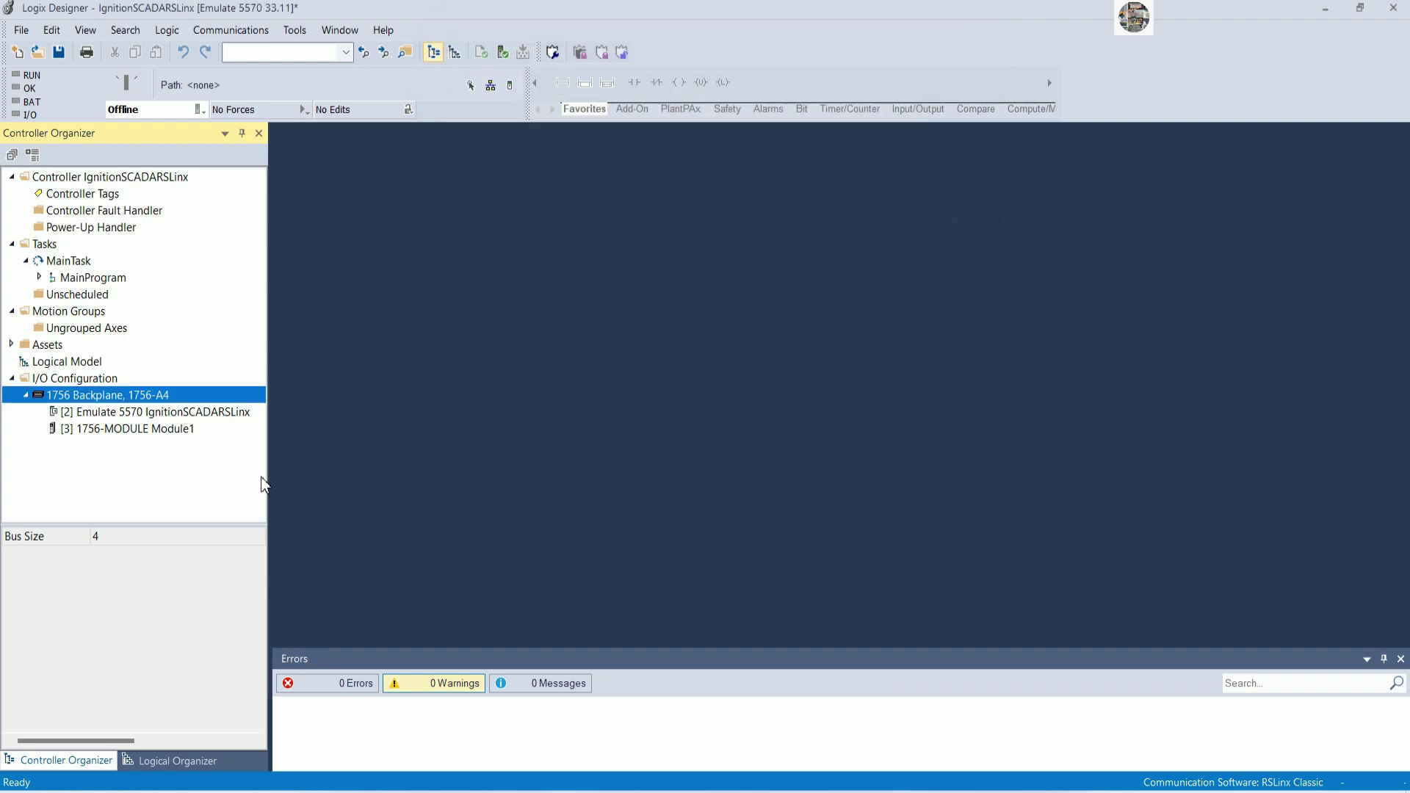
Copy the 1756-MODULE Module1 and paste it twice into the 1756 Backplane
{"action": "left_click", "coordinate": [171, 430]}
{"action": "right_click", "coordinate": [170, 430]}
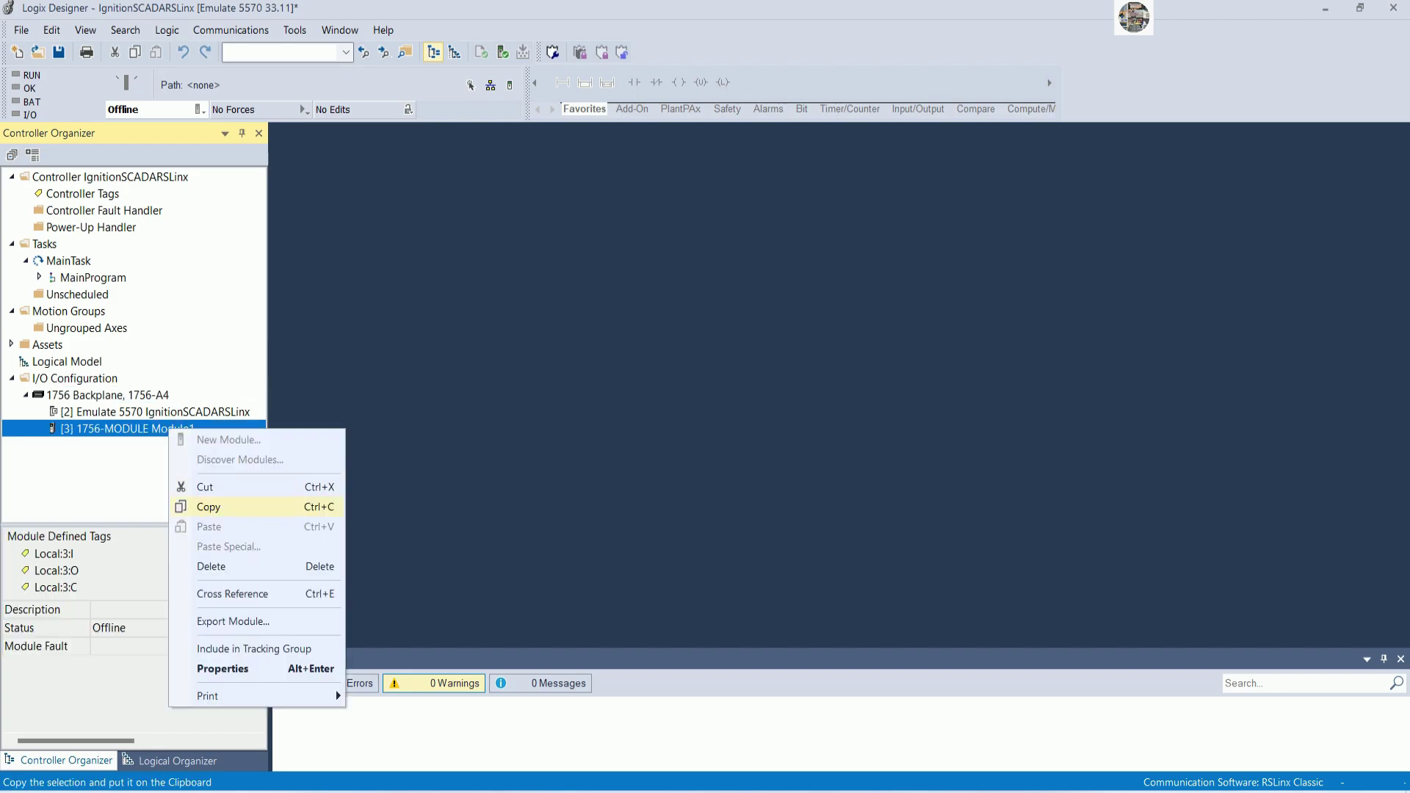
{"action": "left_click", "coordinate": [209, 506]}
{"action": "left_click", "coordinate": [140, 396]}
{"action": "right_click", "coordinate": [140, 397]}
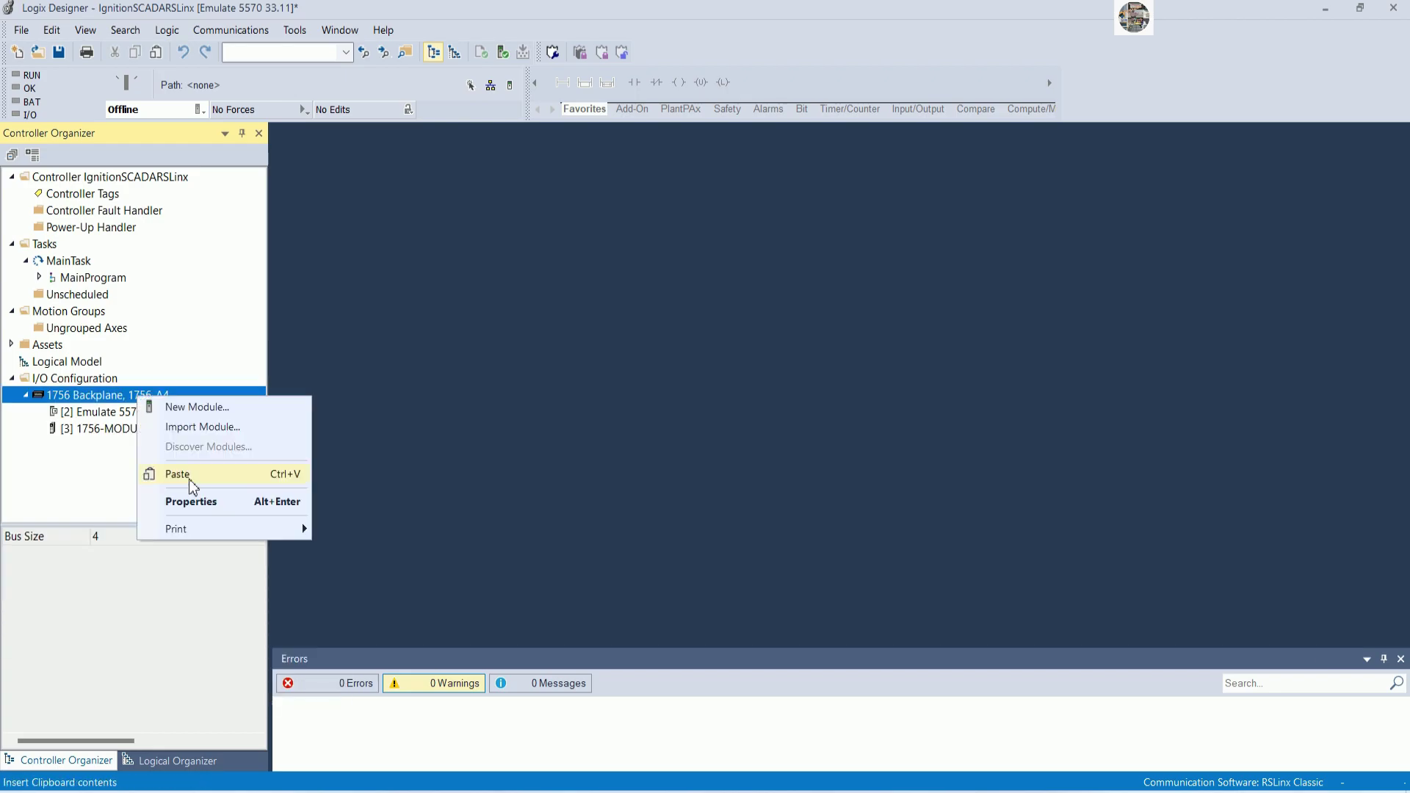
{"action": "left_click", "coordinate": [190, 479]}
{"action": "left_click", "coordinate": [149, 396]}
{"action": "right_click", "coordinate": [150, 395]}
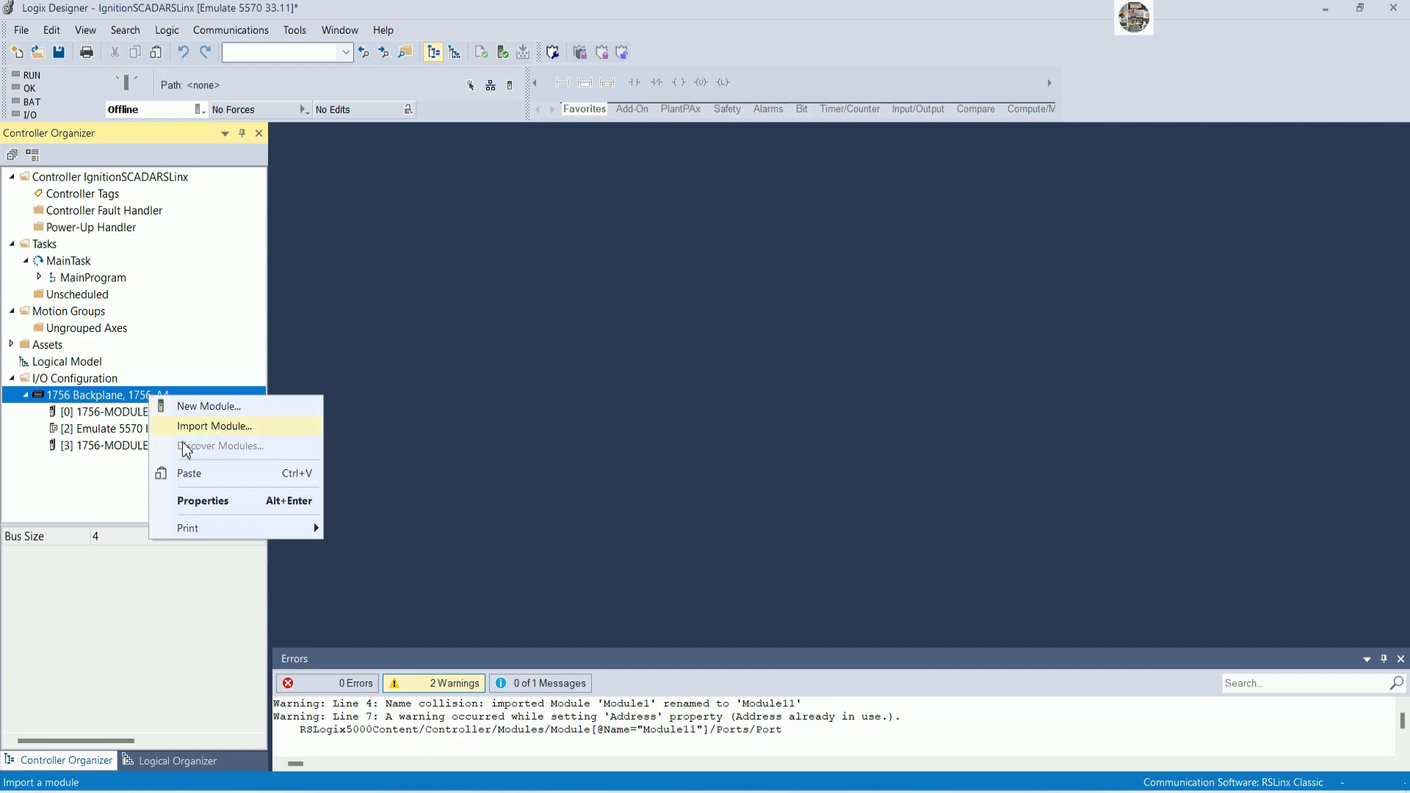
{"action": "left_click", "coordinate": [192, 473]}
{"action": "left_click", "coordinate": [139, 395]}
{"action": "right_click", "coordinate": [140, 395]}
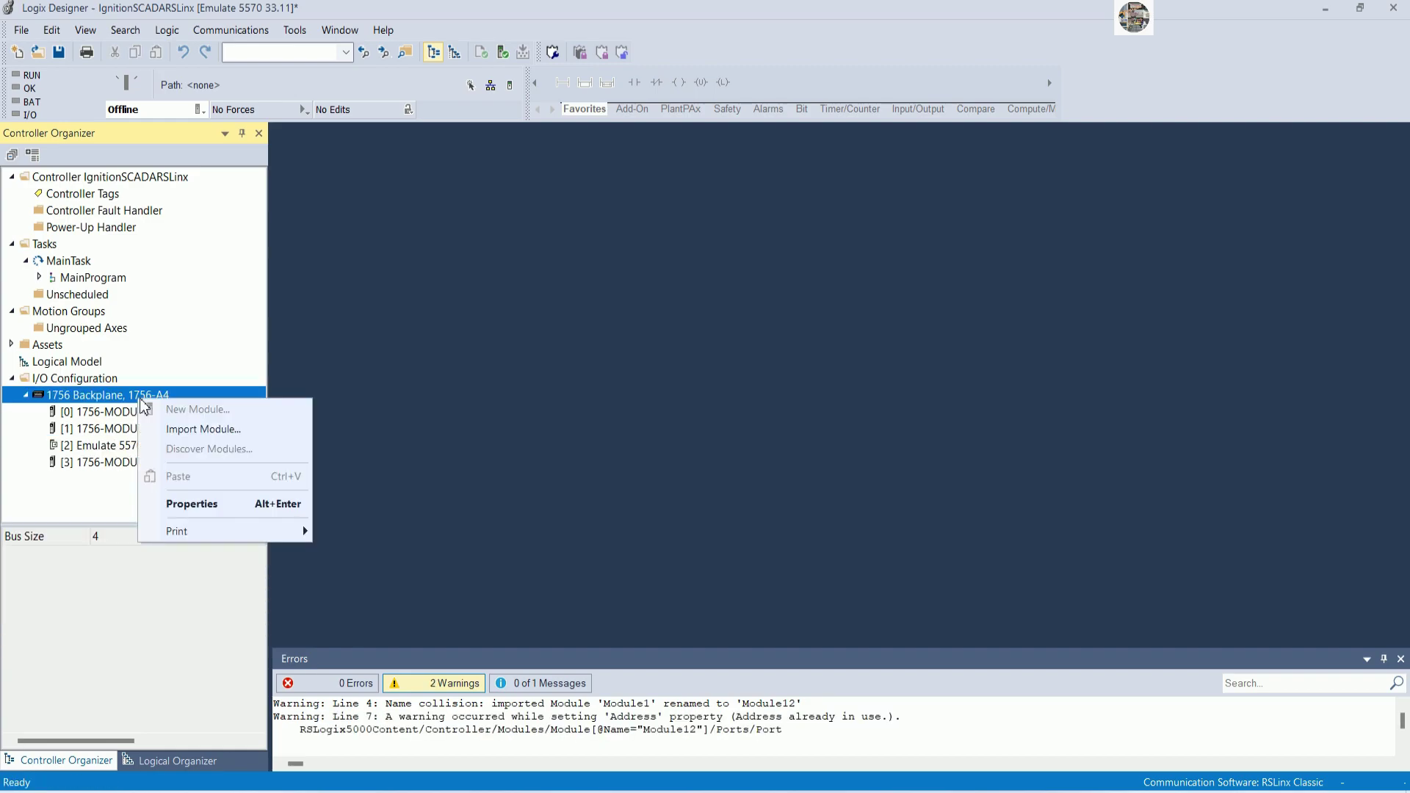
{"action": "left_click", "coordinate": [124, 487]}
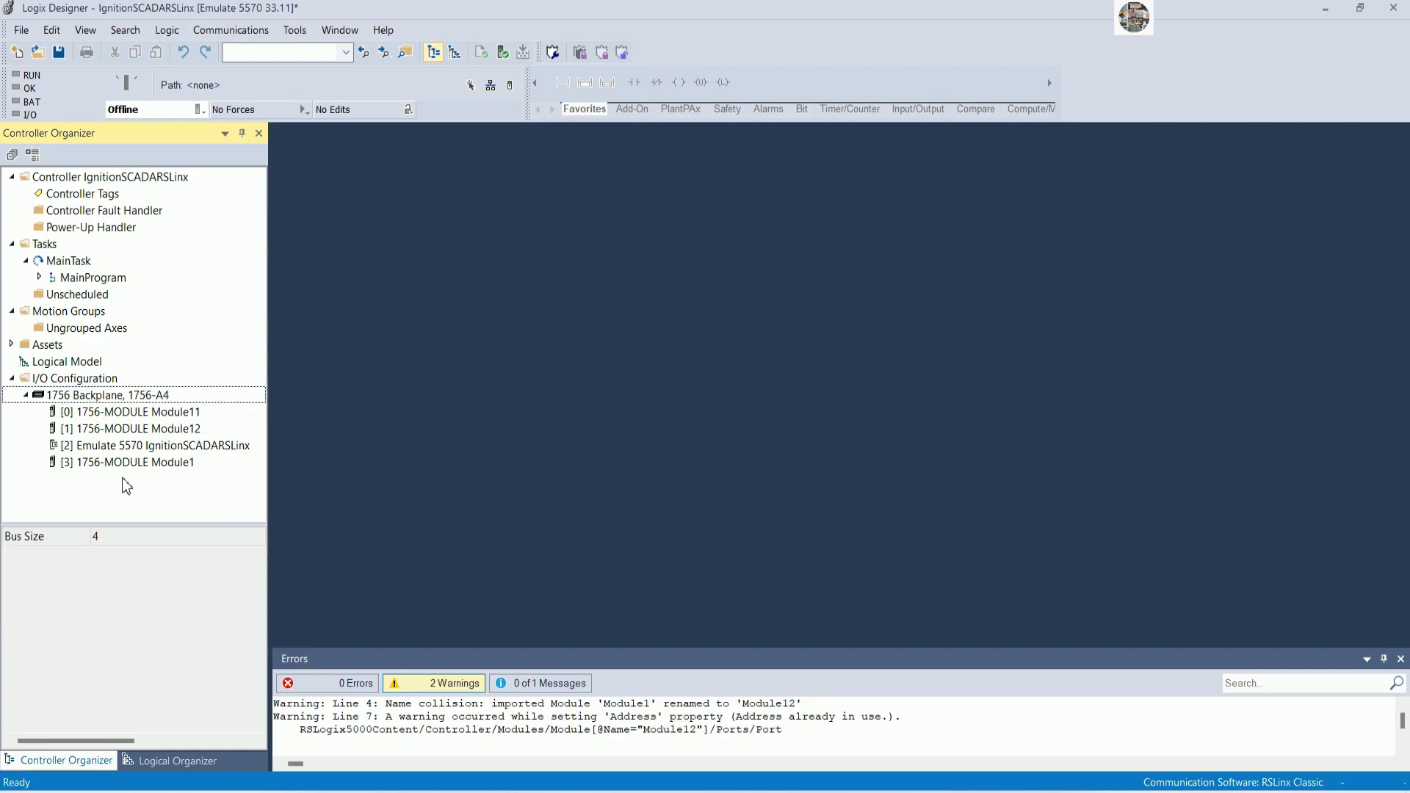
{"action": "left_click", "coordinate": [137, 398]}
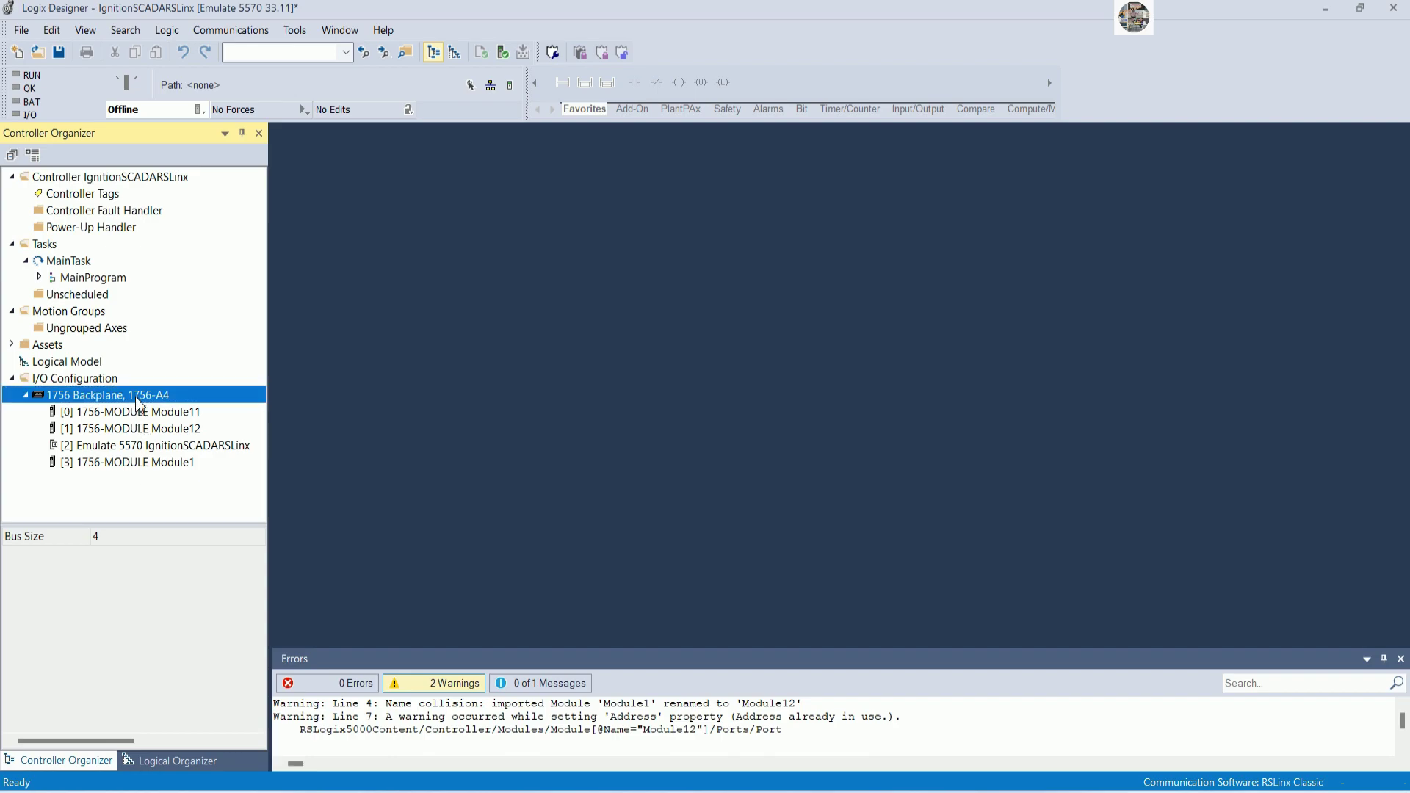
{"action": "right_click", "coordinate": [136, 398]}
{"action": "right_click", "coordinate": [101, 385]}
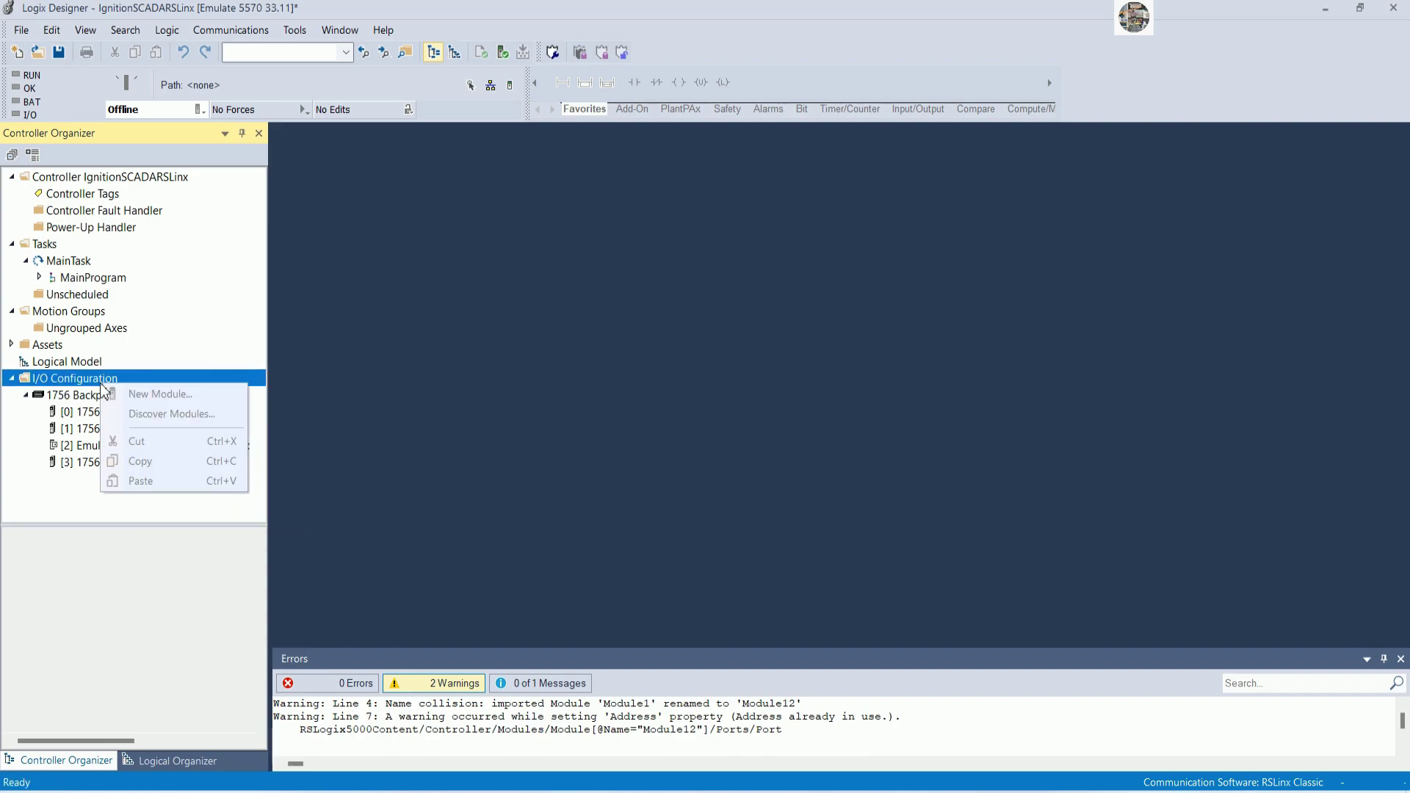
{"action": "left_click", "coordinate": [88, 513]}
{"action": "right_click", "coordinate": [115, 462]}
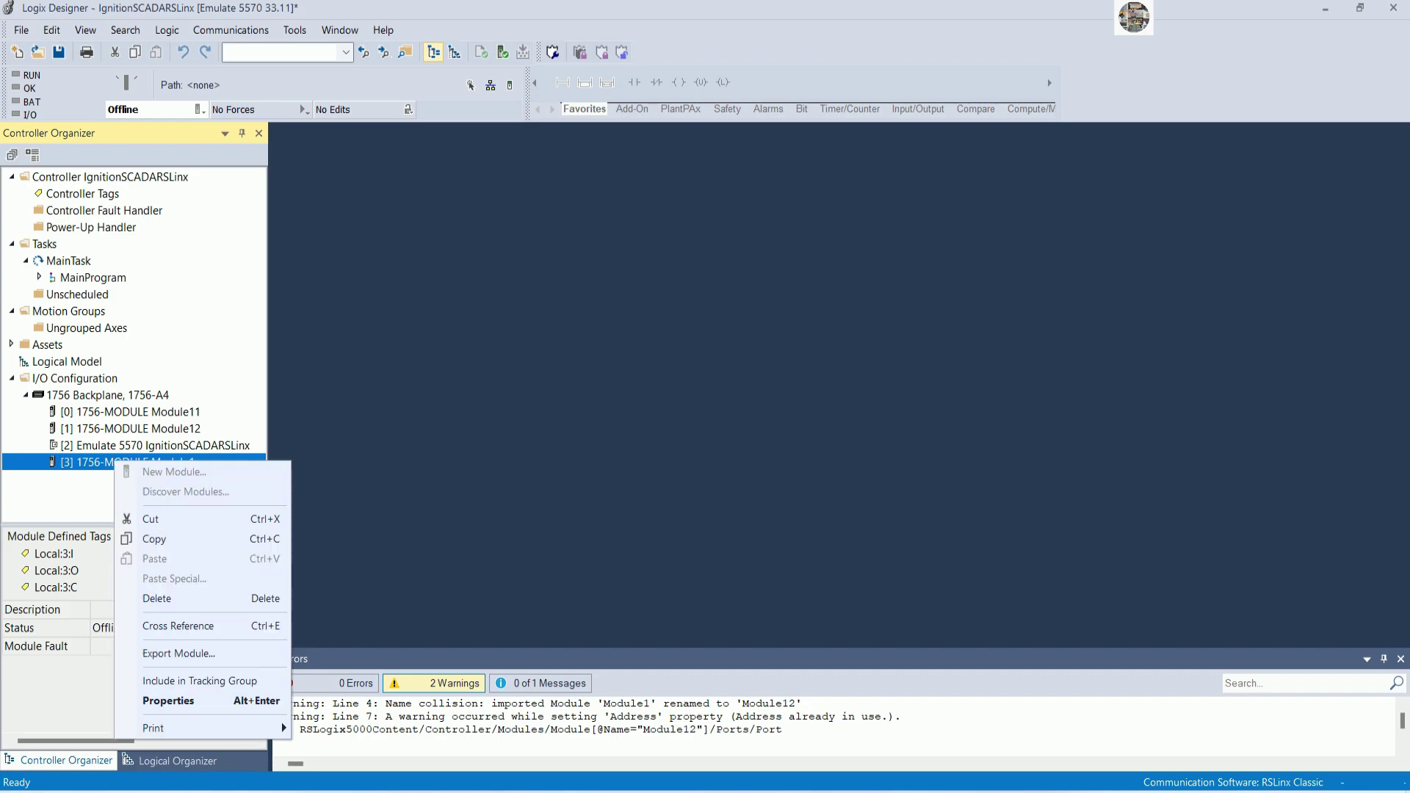
{"action": "key", "text": "Escape"}
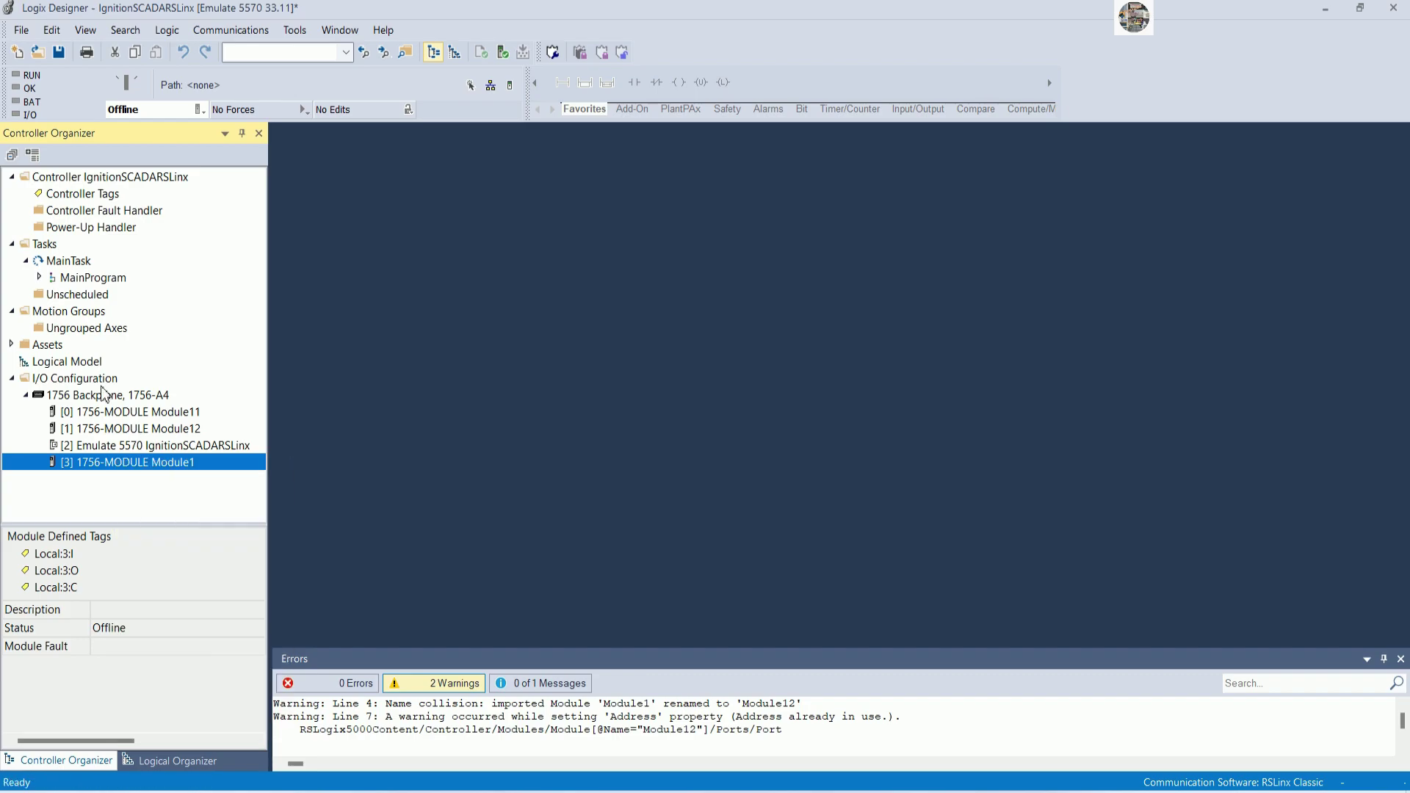
{"action": "right_click", "coordinate": [77, 398]}
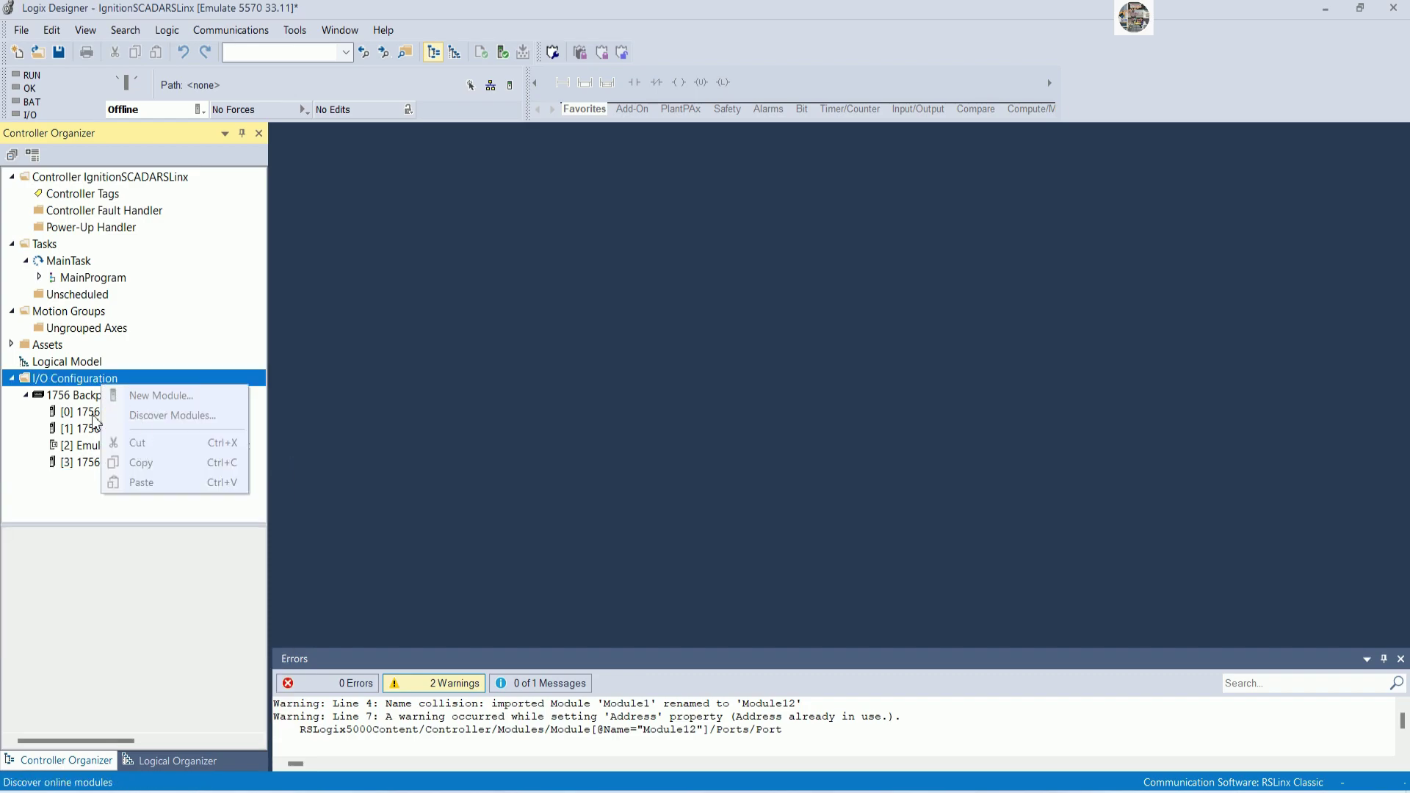
{"action": "left_click", "coordinate": [63, 476]}
Switch to Logix Emulate and examine the additional chassis slots 9 to 16
{"action": "key", "text": "alt+Tab"}
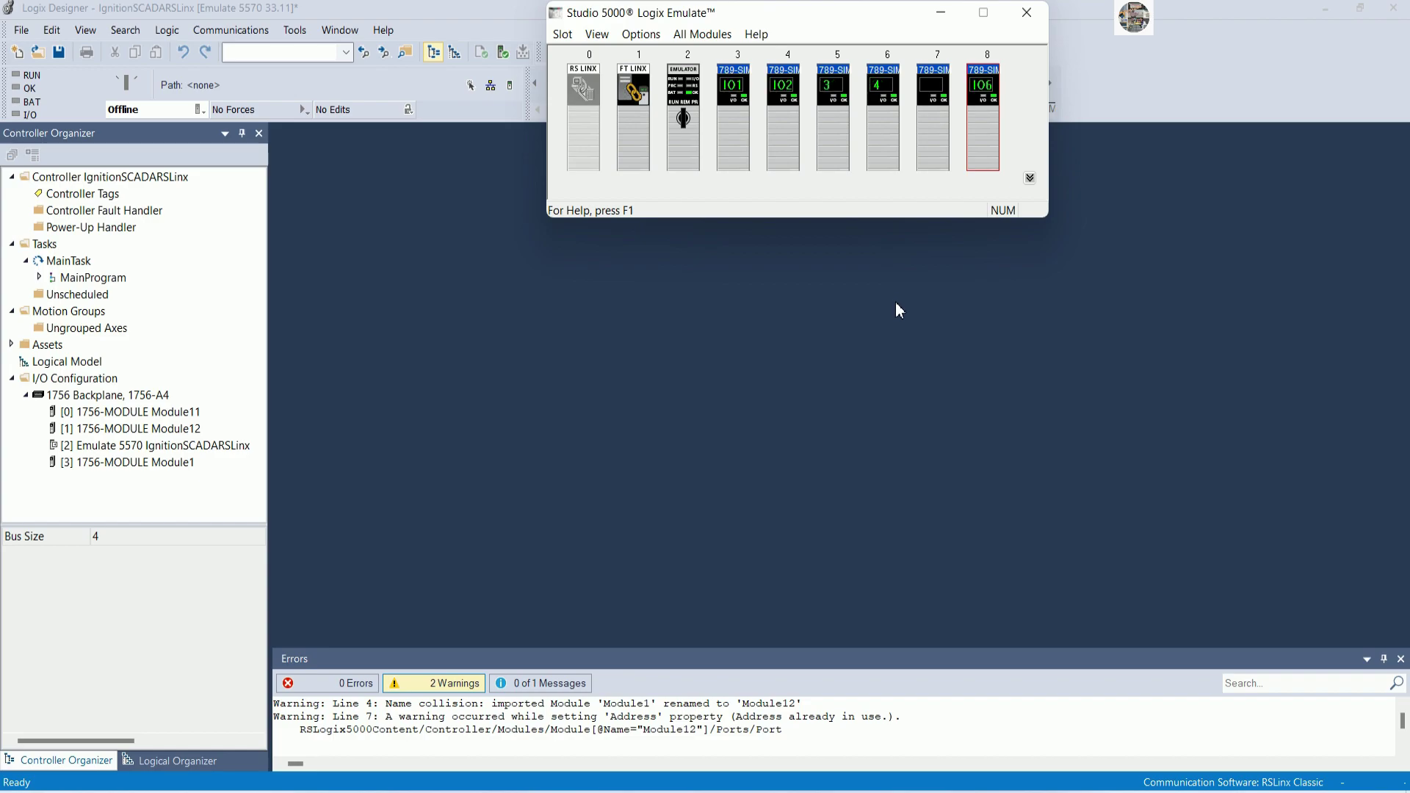
{"action": "left_click", "coordinate": [1029, 178]}
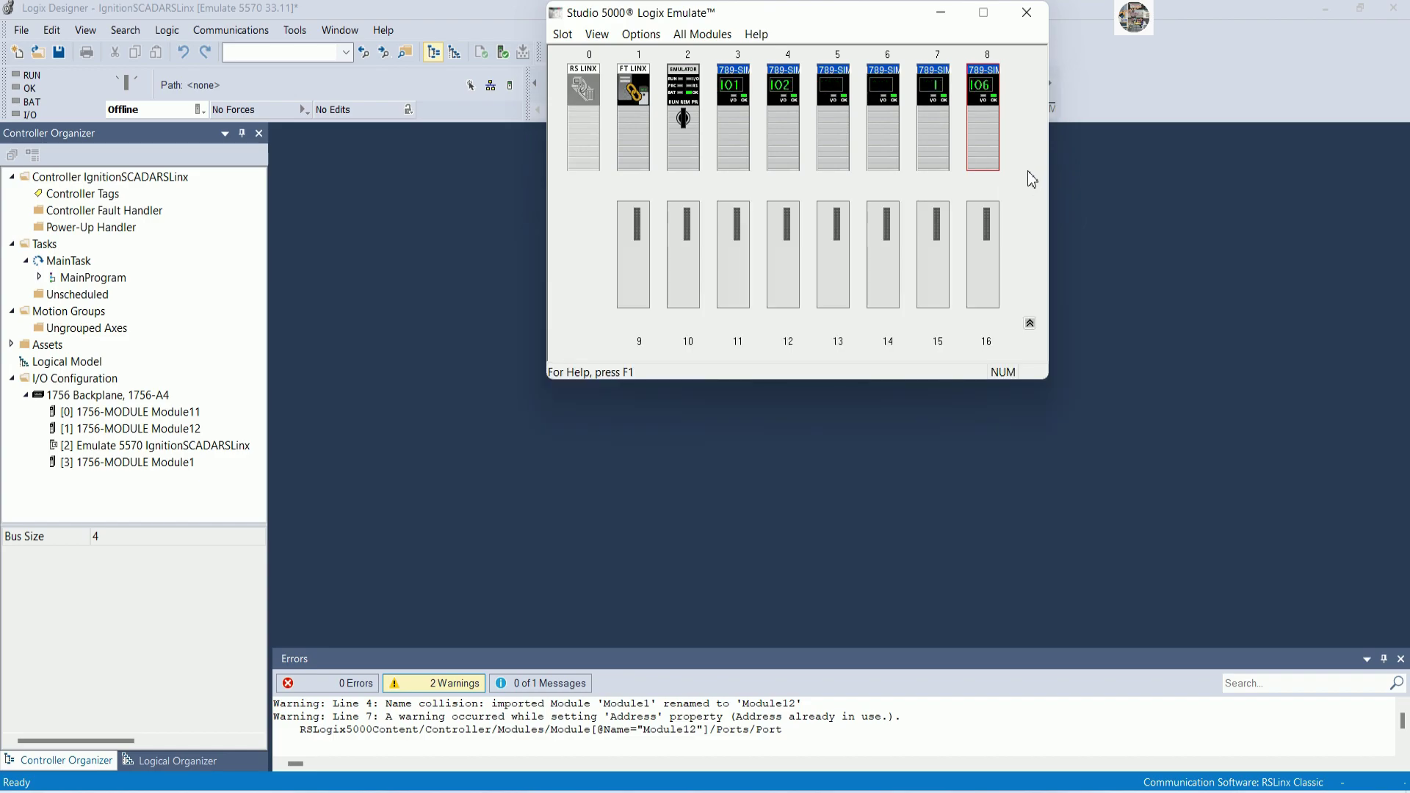
{"action": "left_click_drag", "start_coordinate": [716, 13], "coordinate": [961, 87]}
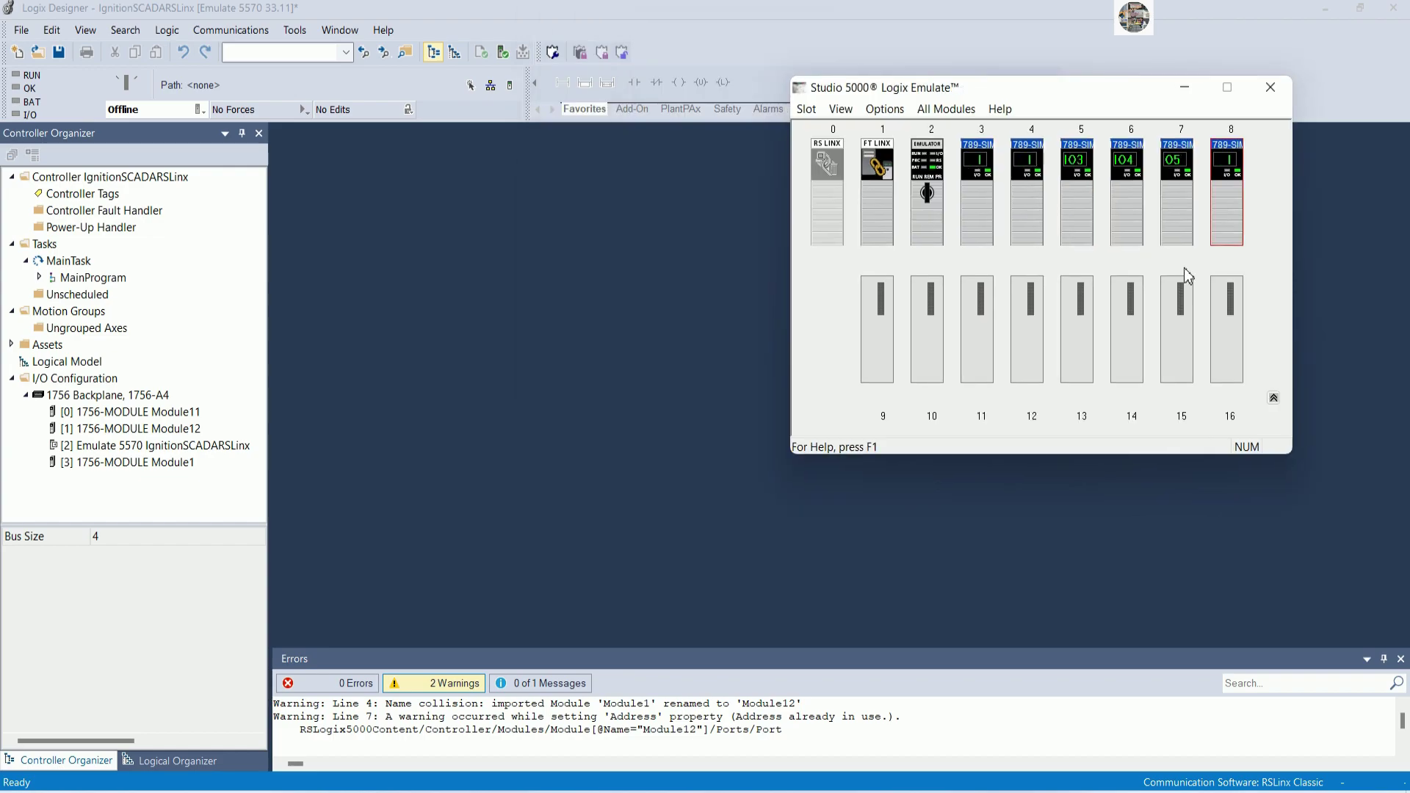
{"action": "left_click", "coordinate": [1273, 398]}
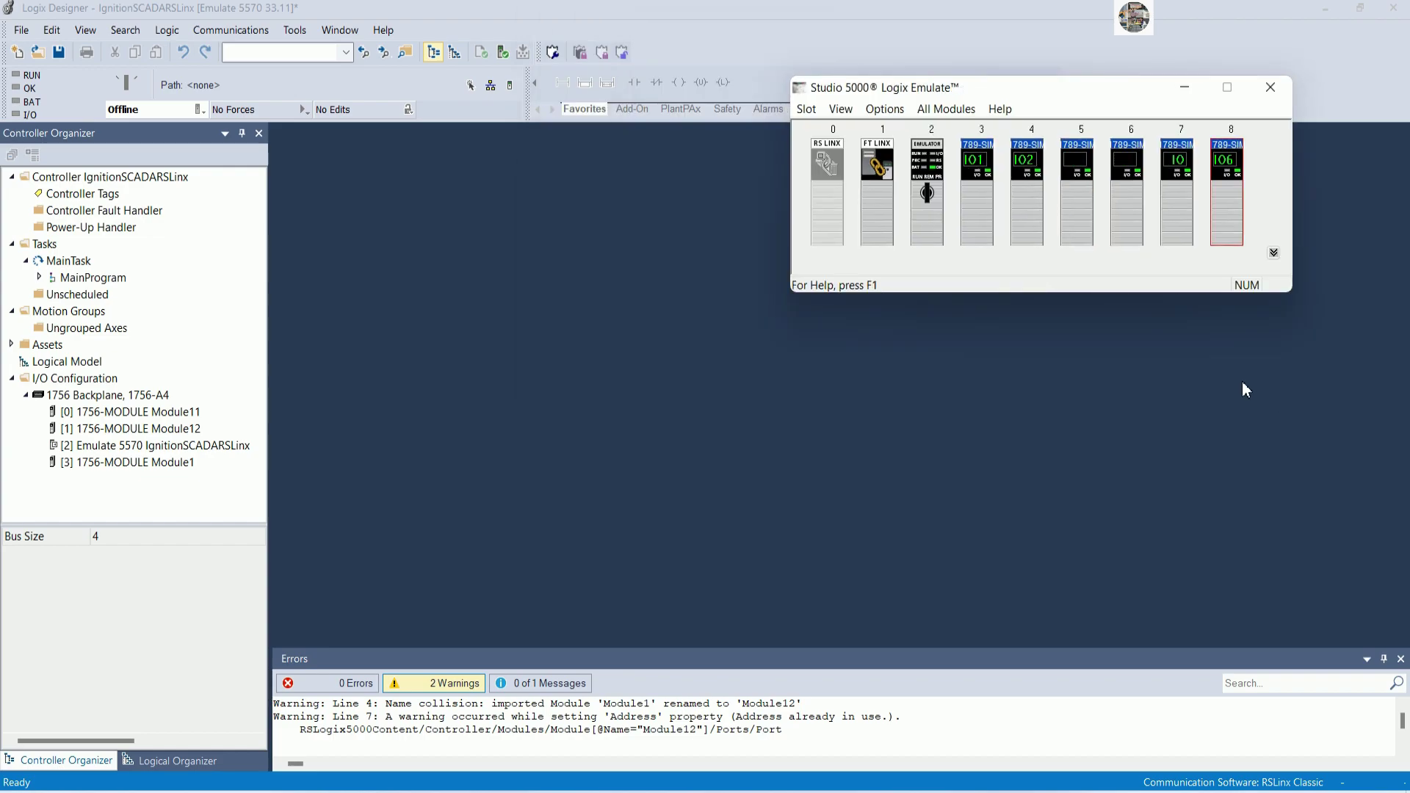
Return to Logix Designer and open the properties of the 1756 Backplane
{"action": "right_click", "coordinate": [151, 398]}
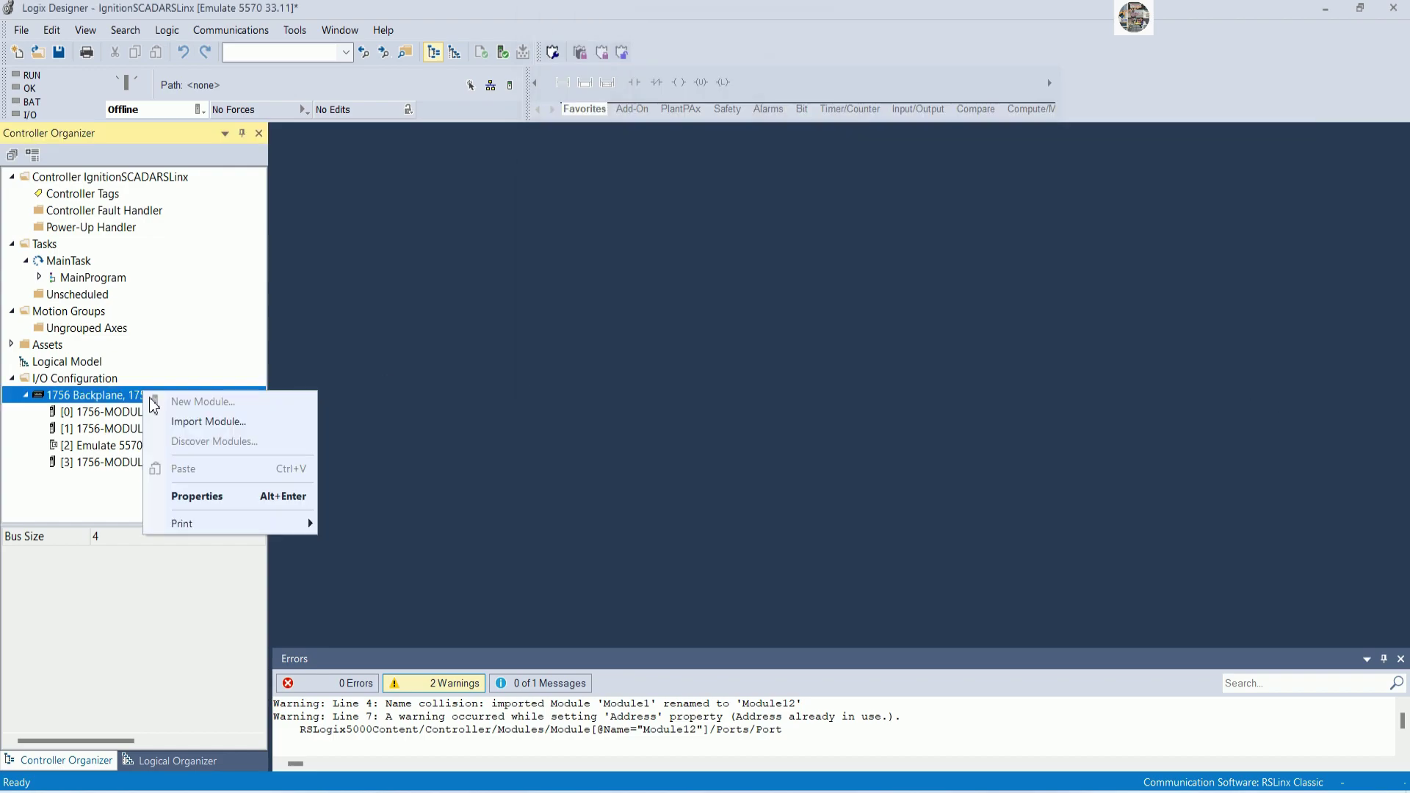
{"action": "left_click", "coordinate": [223, 494]}
{"action": "left_click", "coordinate": [916, 260]}
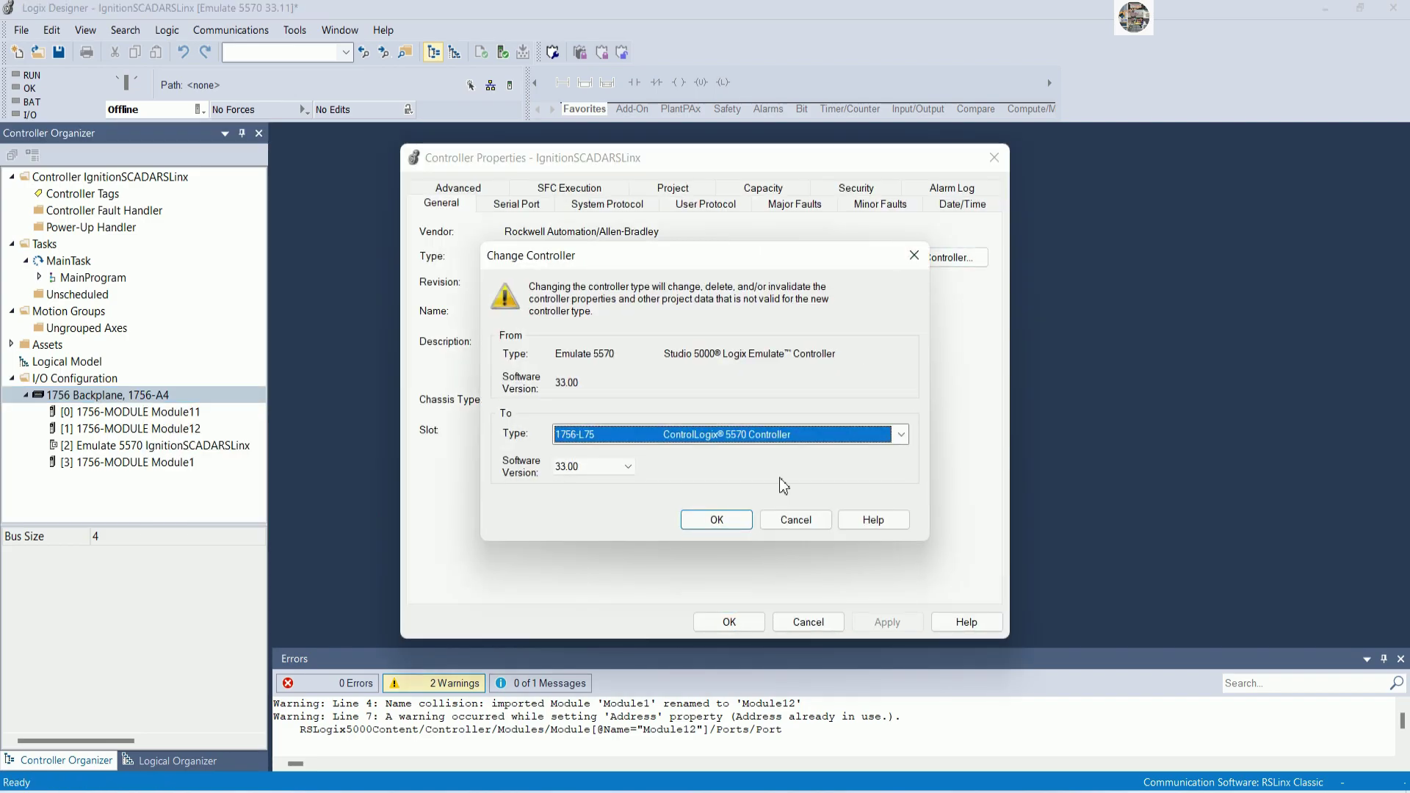
{"action": "left_click", "coordinate": [782, 519]}
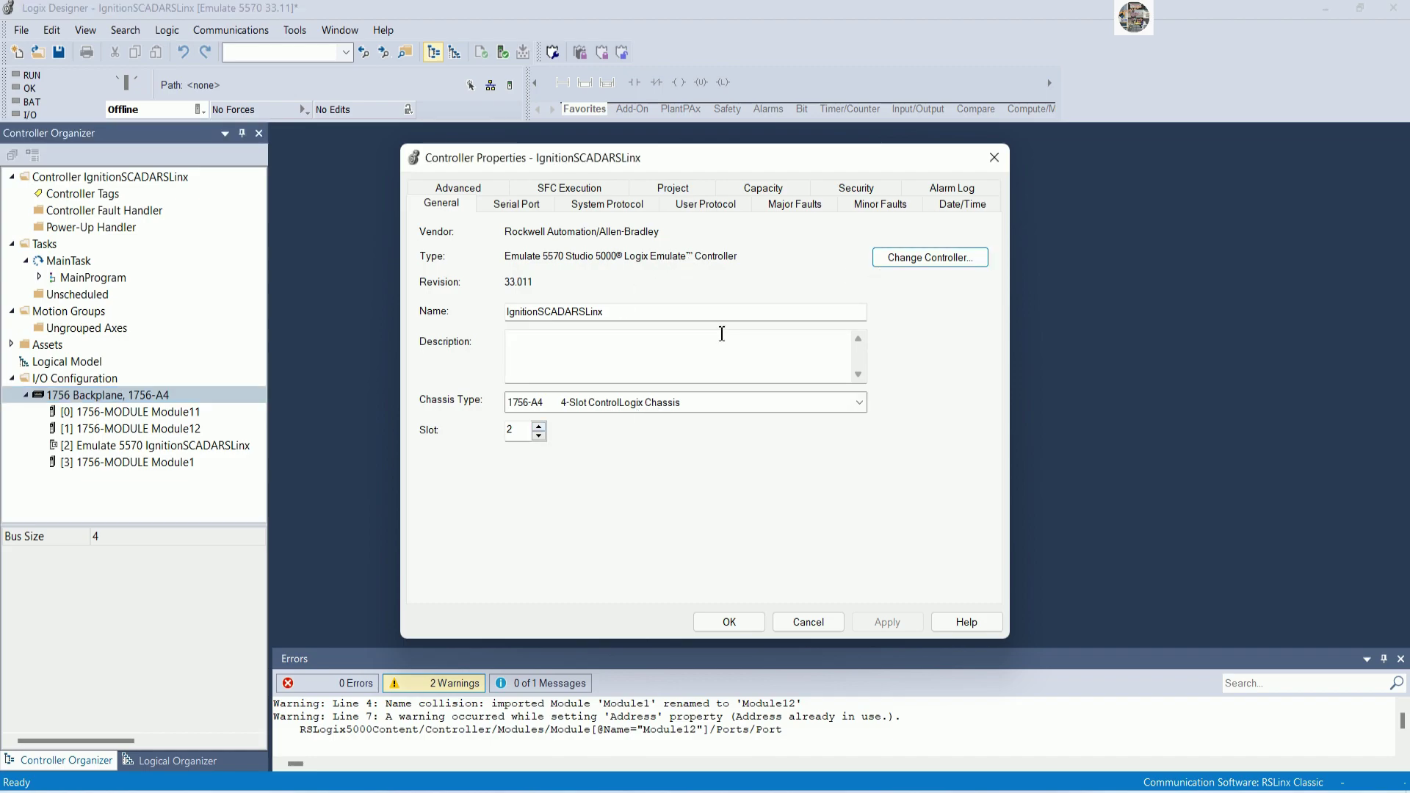
{"action": "left_click", "coordinate": [929, 257]}
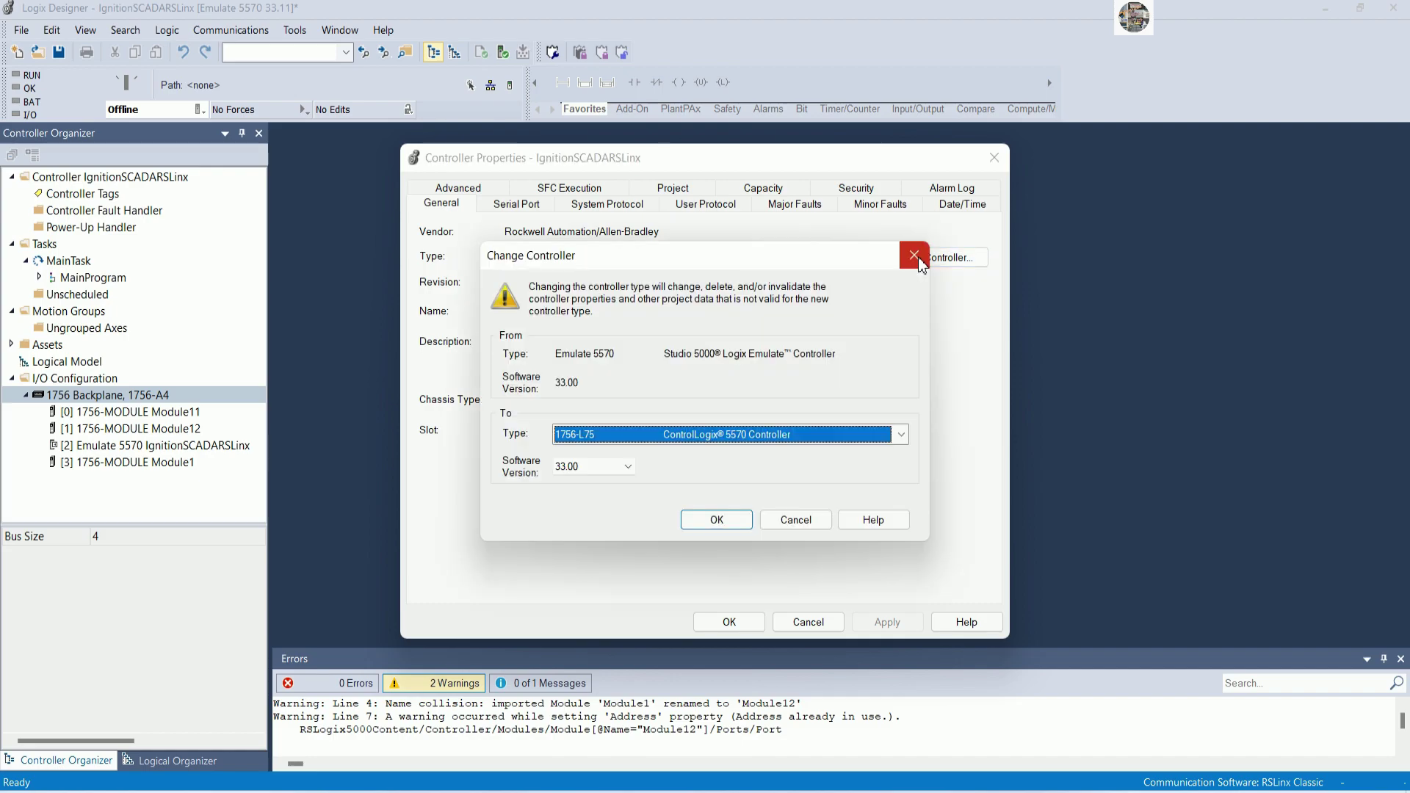
{"action": "left_click", "coordinate": [756, 432]}
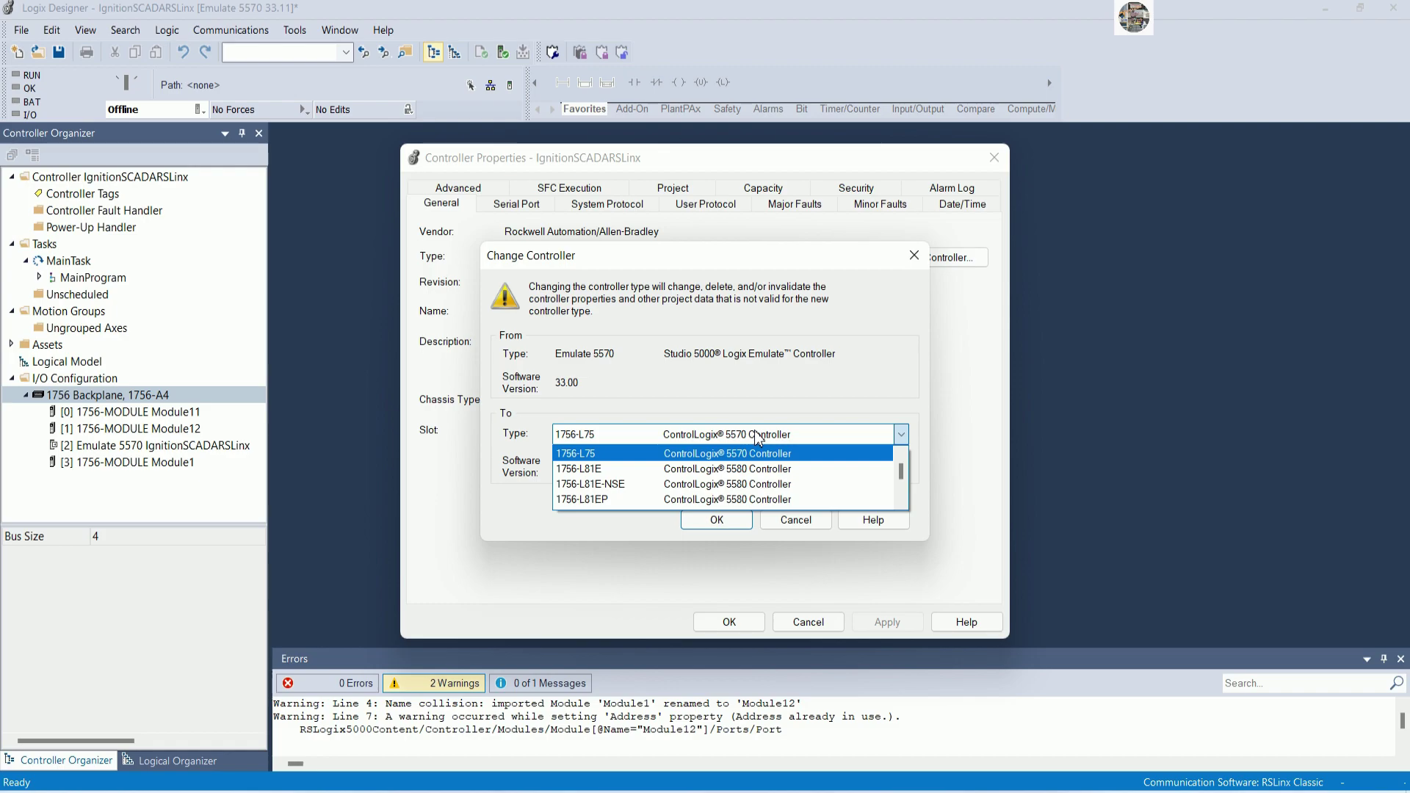
{"action": "left_click", "coordinate": [755, 432]}
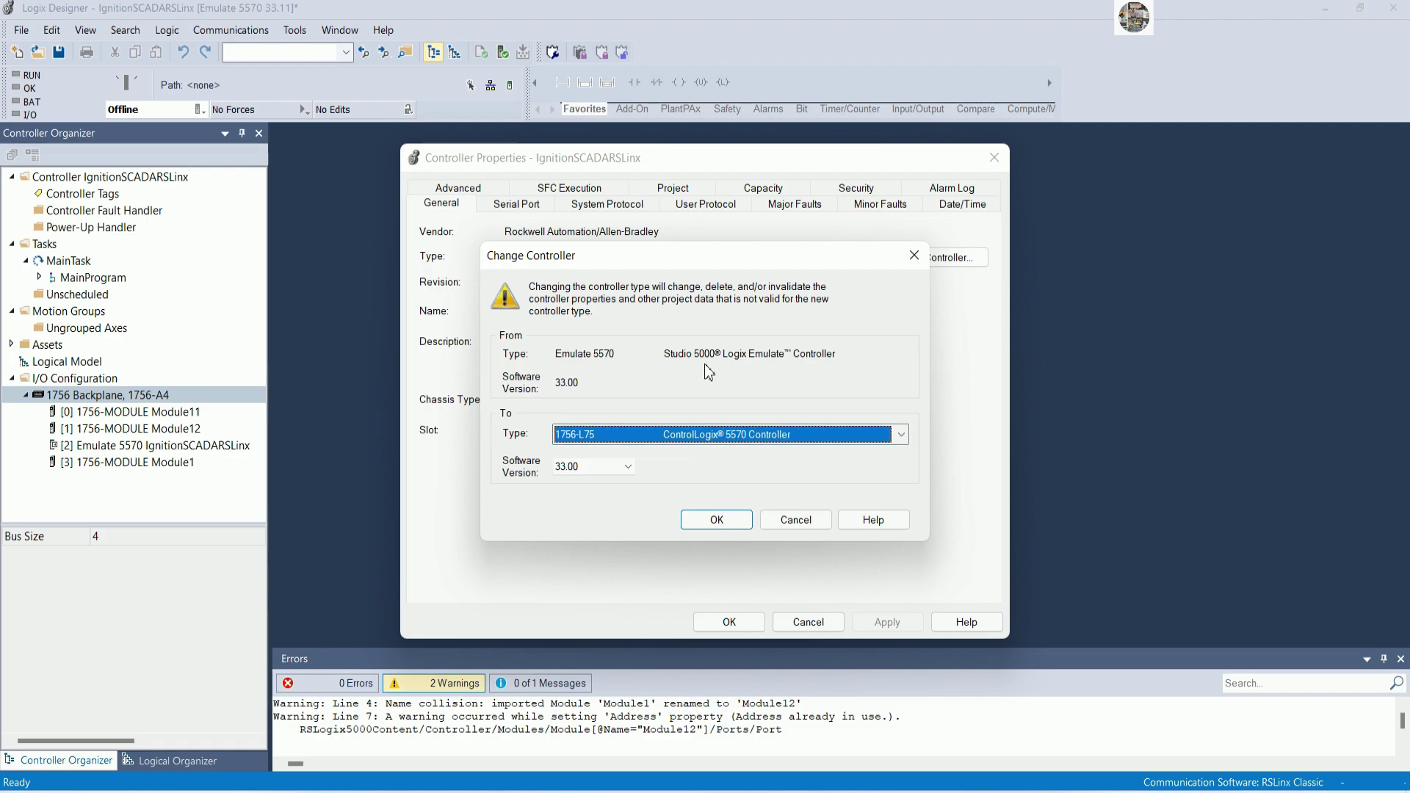
{"action": "left_click", "coordinate": [739, 520]}
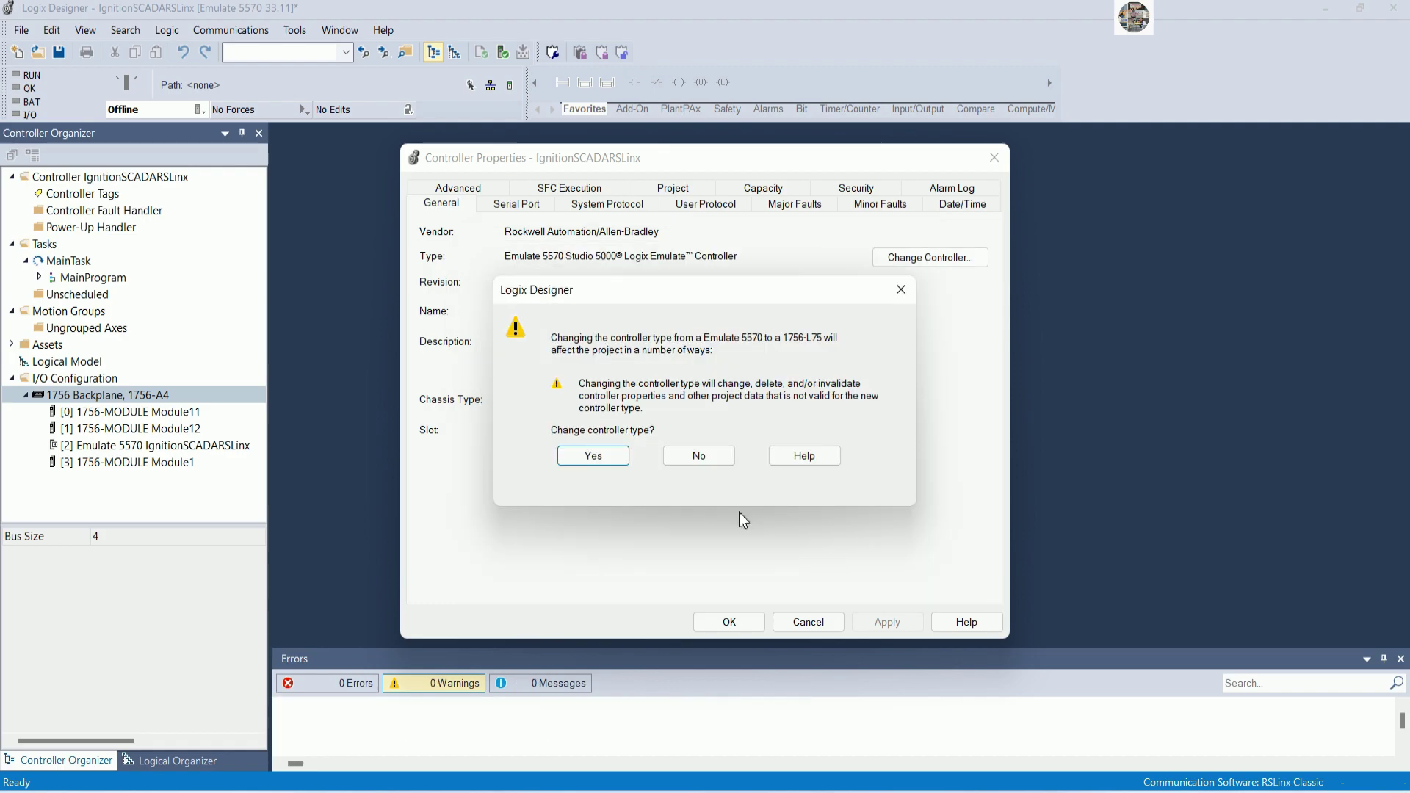
{"action": "left_click", "coordinate": [701, 457]}
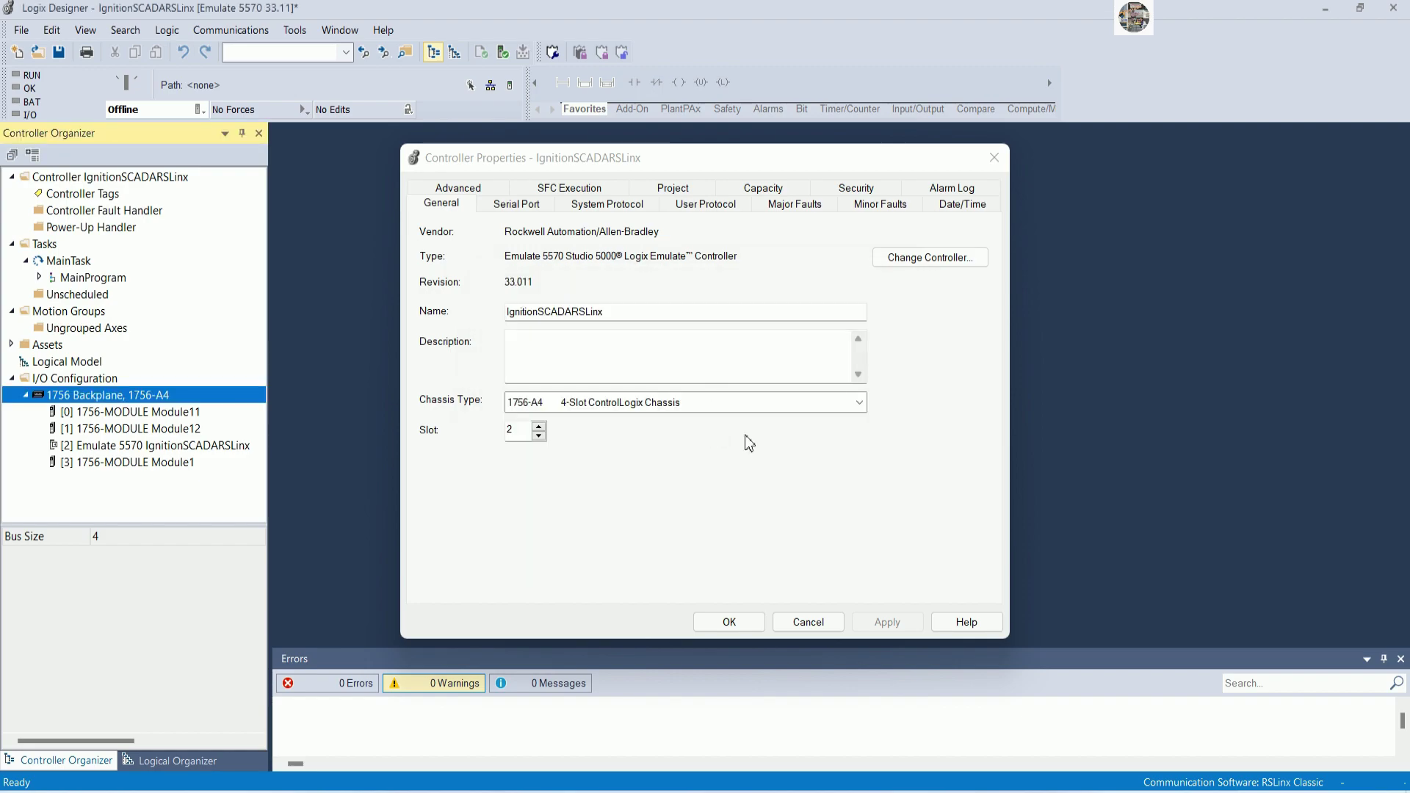
Set the controller's chassis type to the 1756-A10 10-Slot ControlLogix Chassis and accept the properties
{"action": "left_click", "coordinate": [772, 406]}
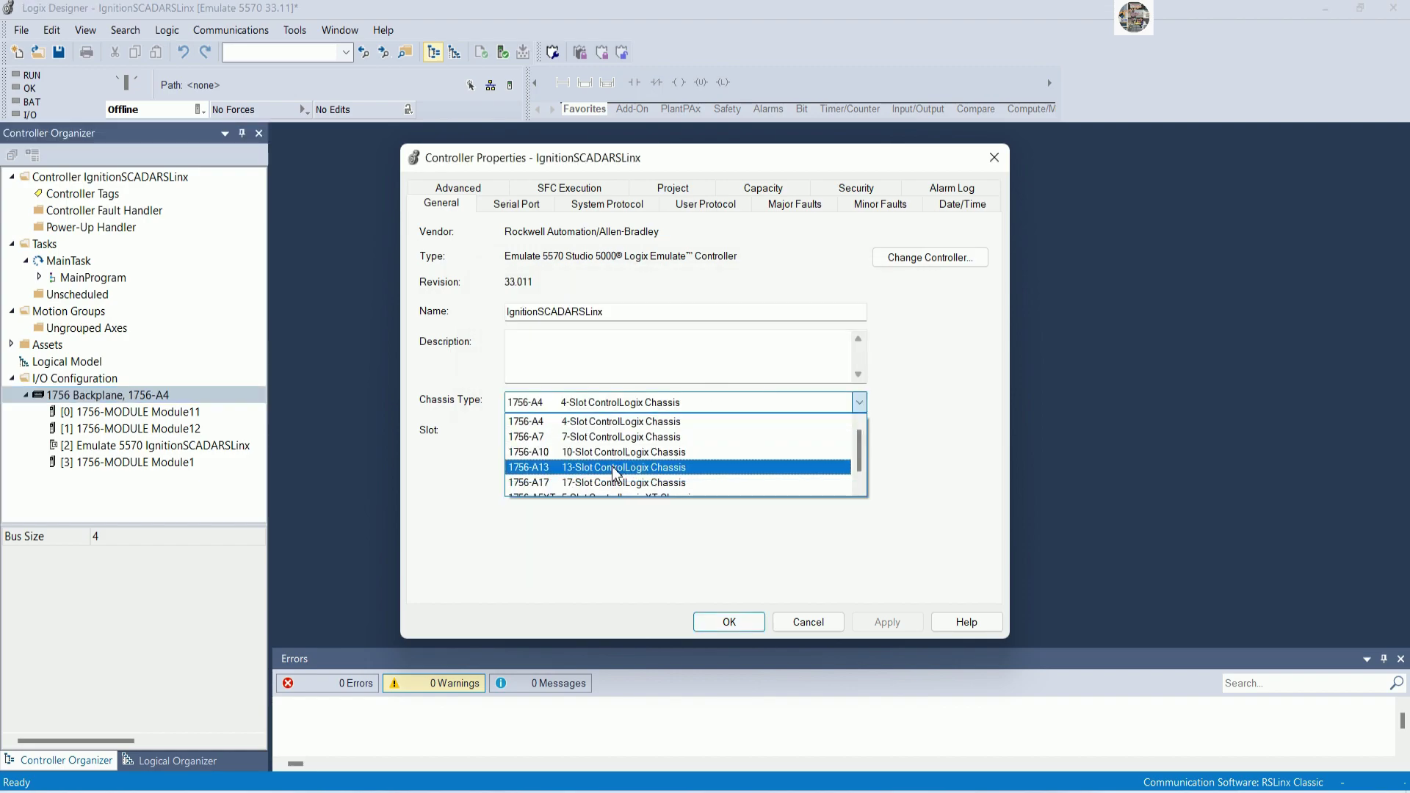
{"action": "left_click", "coordinate": [612, 437]}
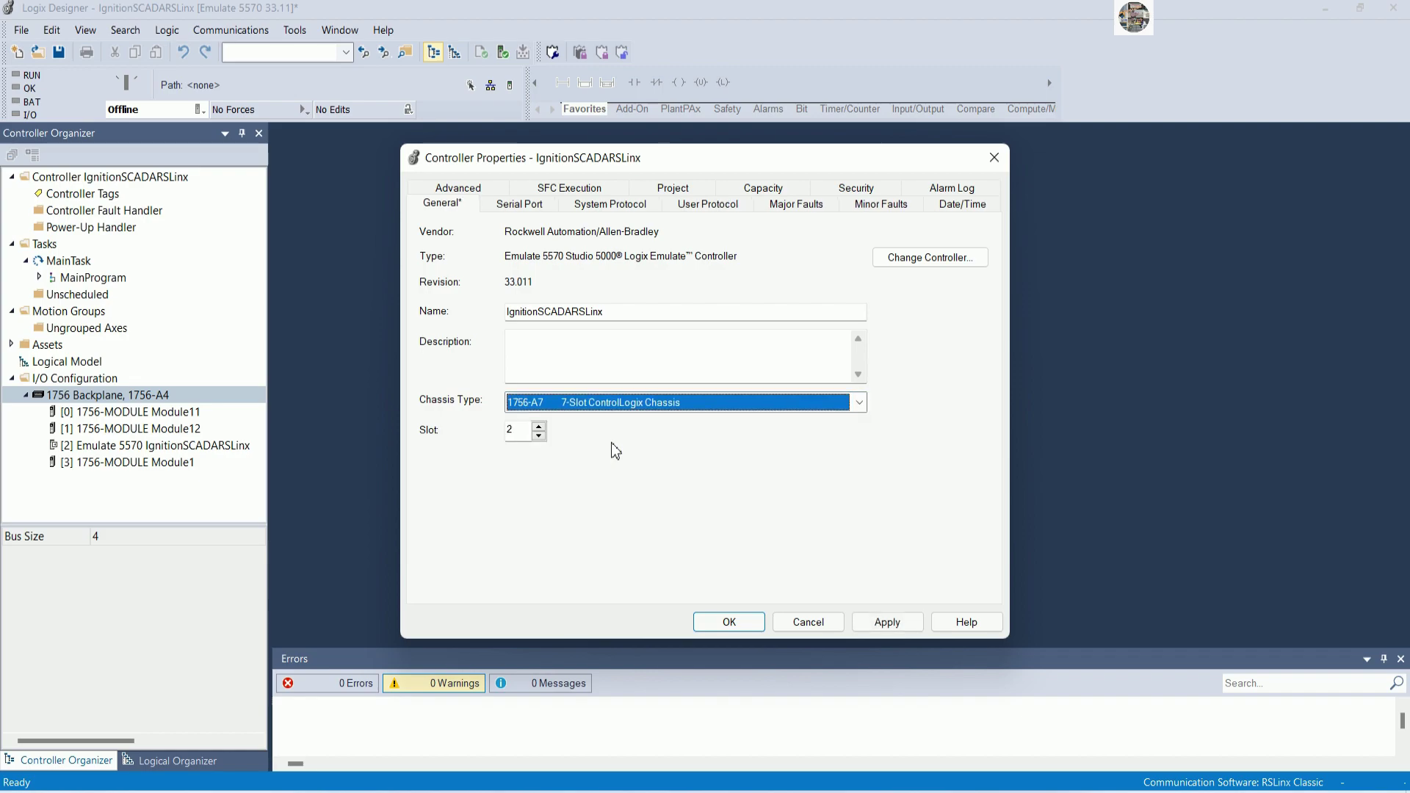
{"action": "left_click", "coordinate": [617, 400]}
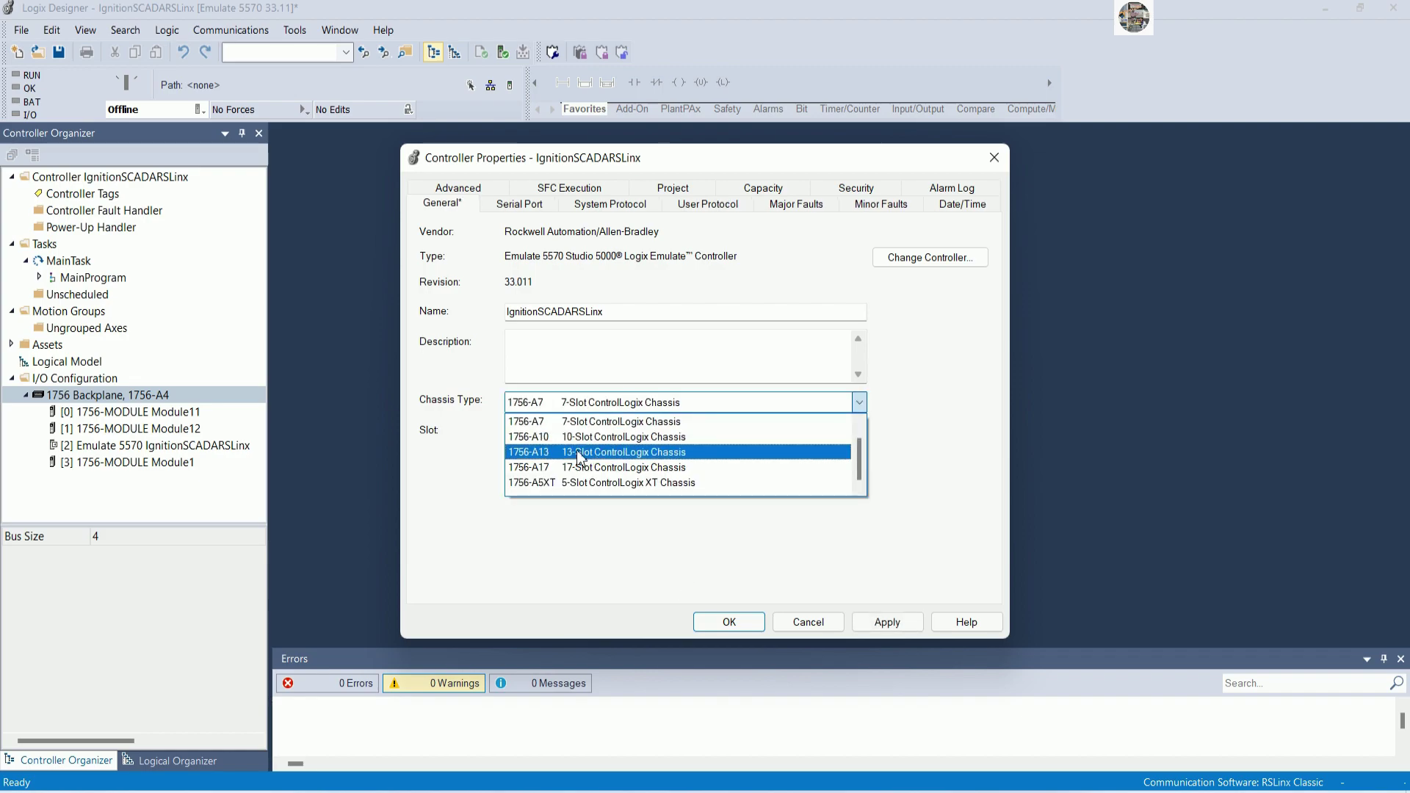
{"action": "left_click", "coordinate": [582, 454]}
{"action": "left_click", "coordinate": [709, 623]}
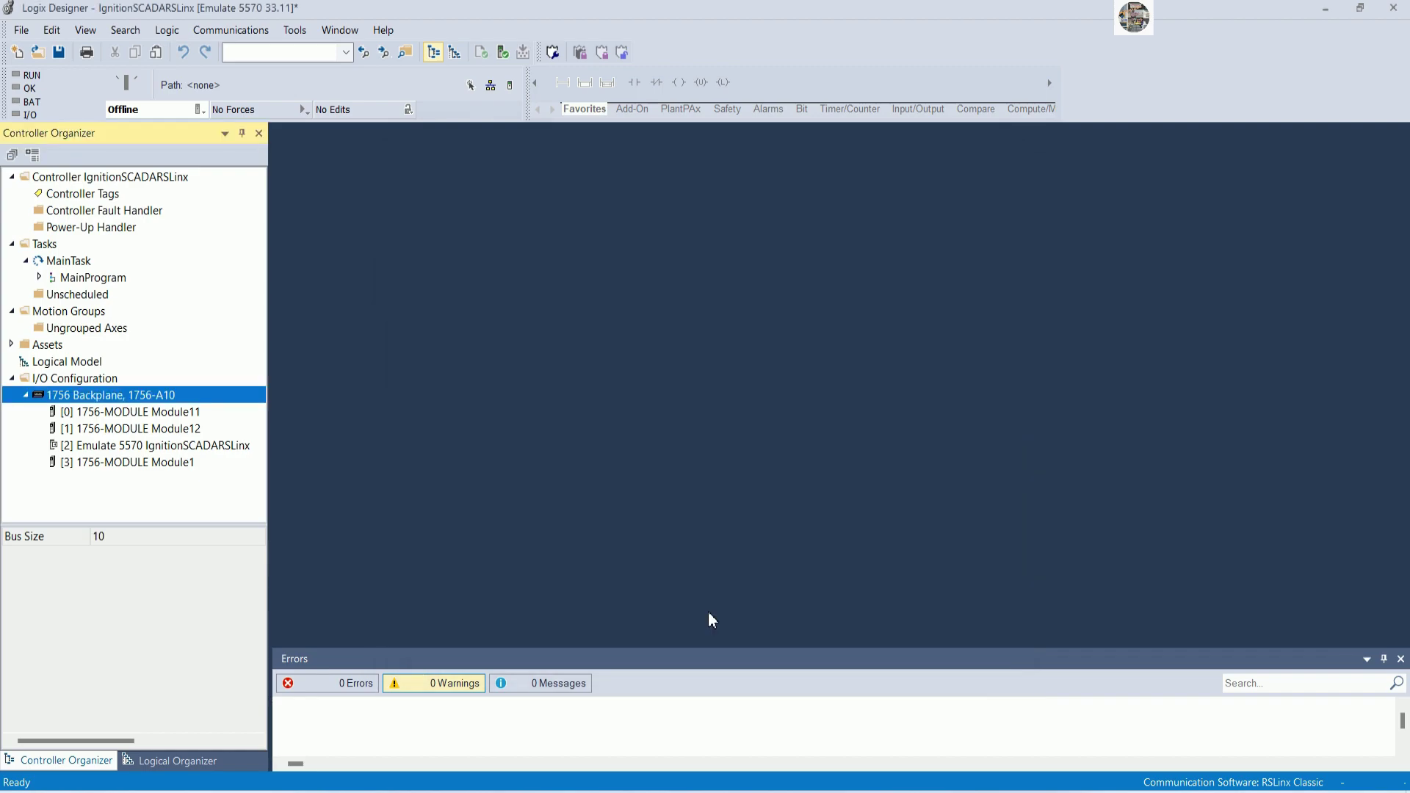
Copy the 1756-MODULE Module11 and paste it three times into the 1756 Backplane, checking the module layout in Logix Emulate
{"action": "right_click", "coordinate": [154, 414]}
{"action": "left_click", "coordinate": [193, 496]}
{"action": "right_click", "coordinate": [154, 396]}
{"action": "left_click", "coordinate": [192, 474]}
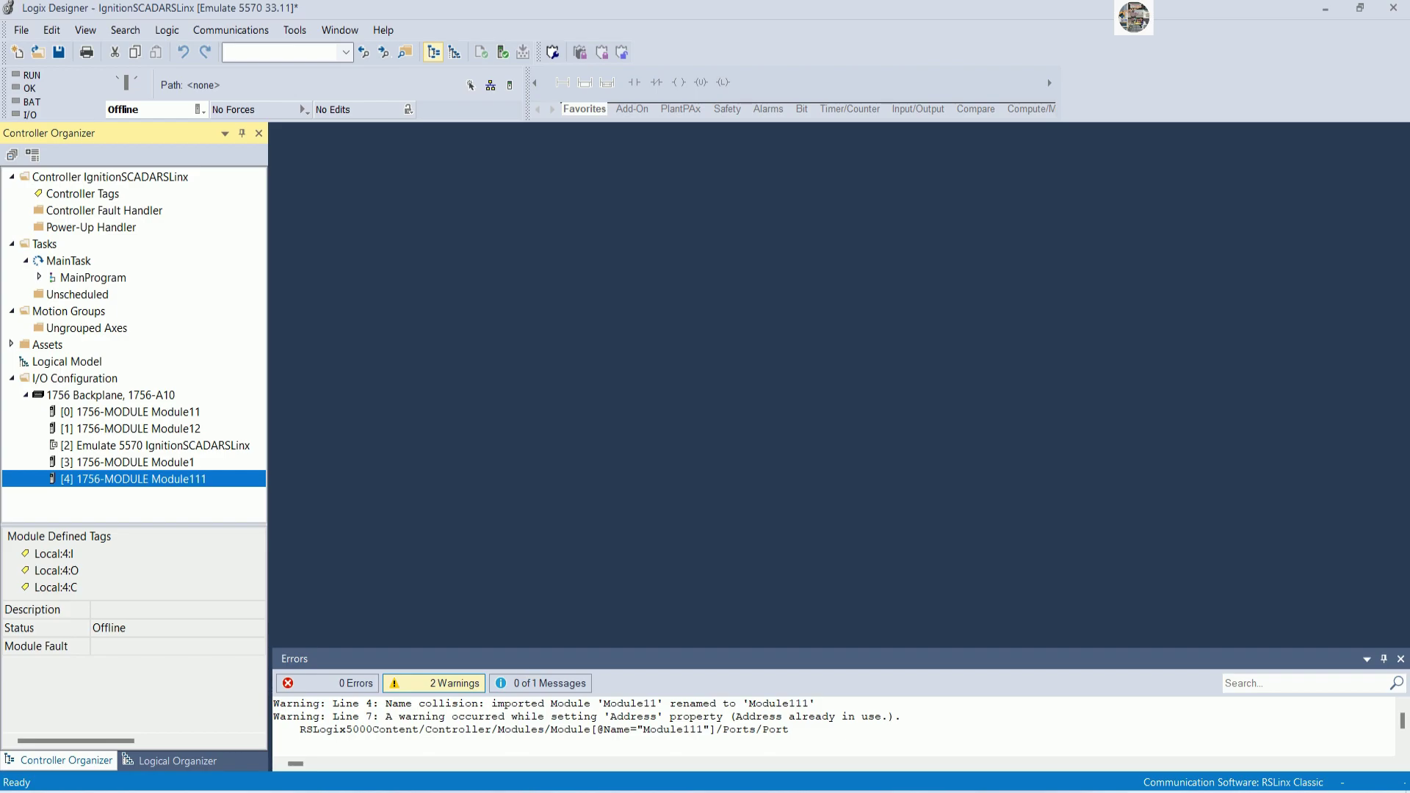
{"action": "key", "text": "alt+Tab"}
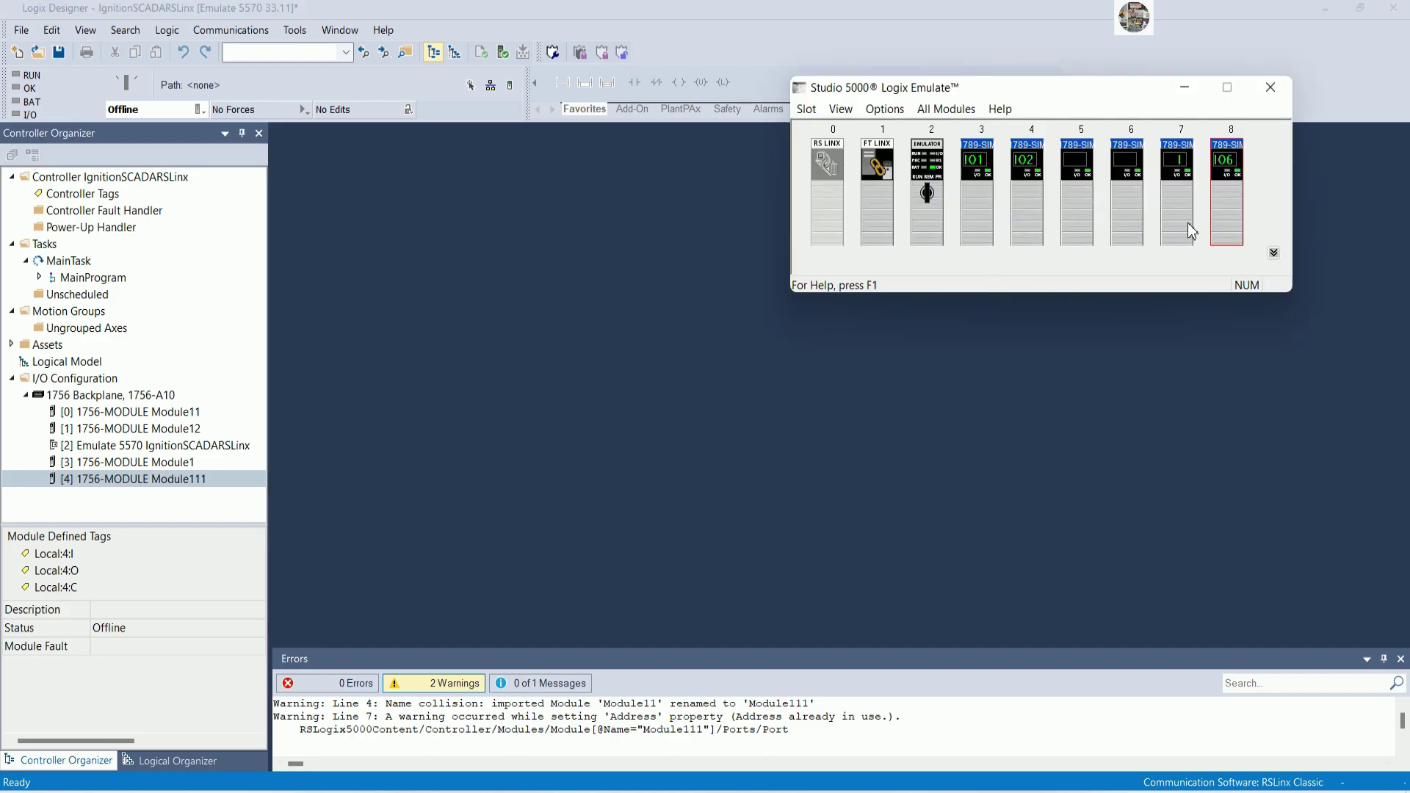
{"action": "right_click", "coordinate": [134, 396]}
{"action": "left_click", "coordinate": [183, 469]}
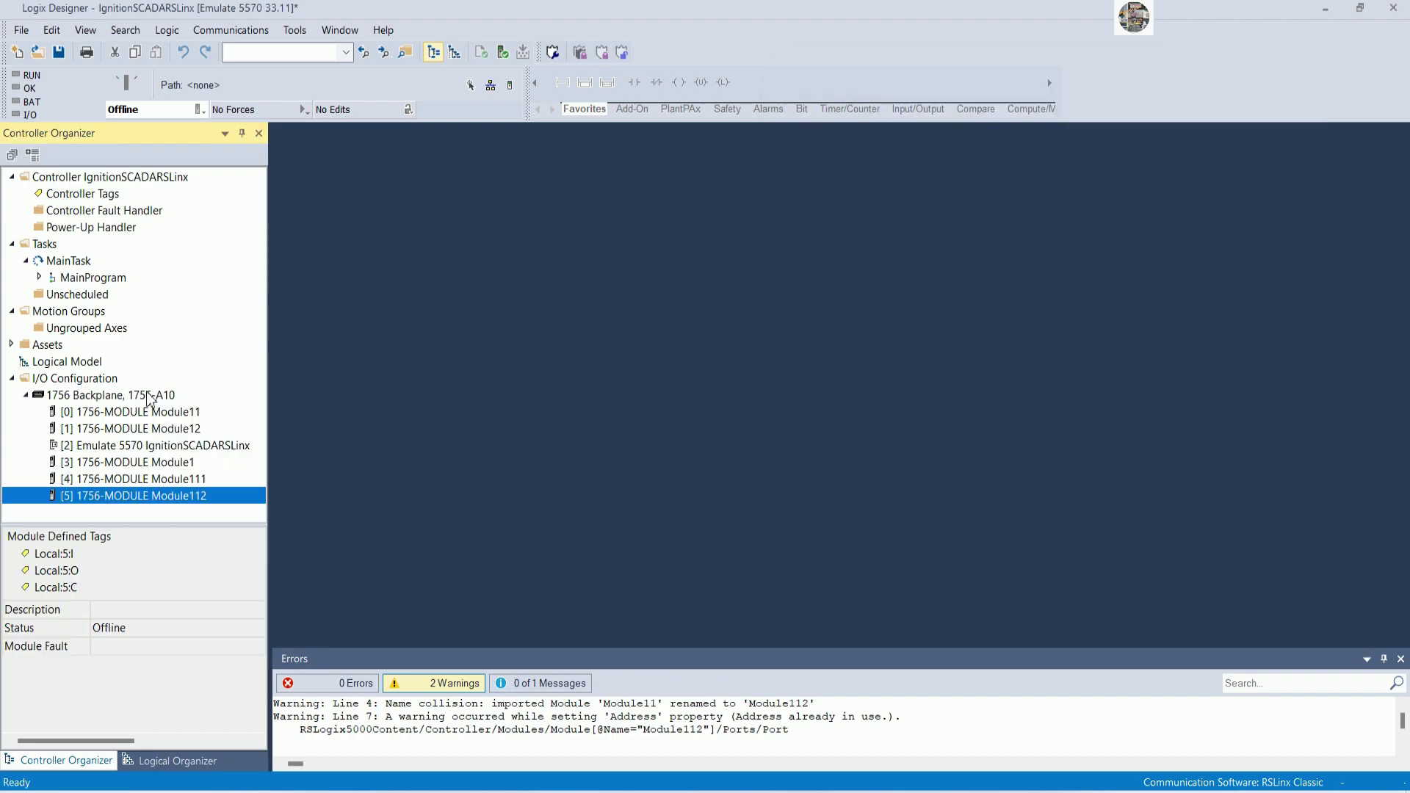
{"action": "right_click", "coordinate": [148, 395]}
{"action": "left_click", "coordinate": [197, 476]}
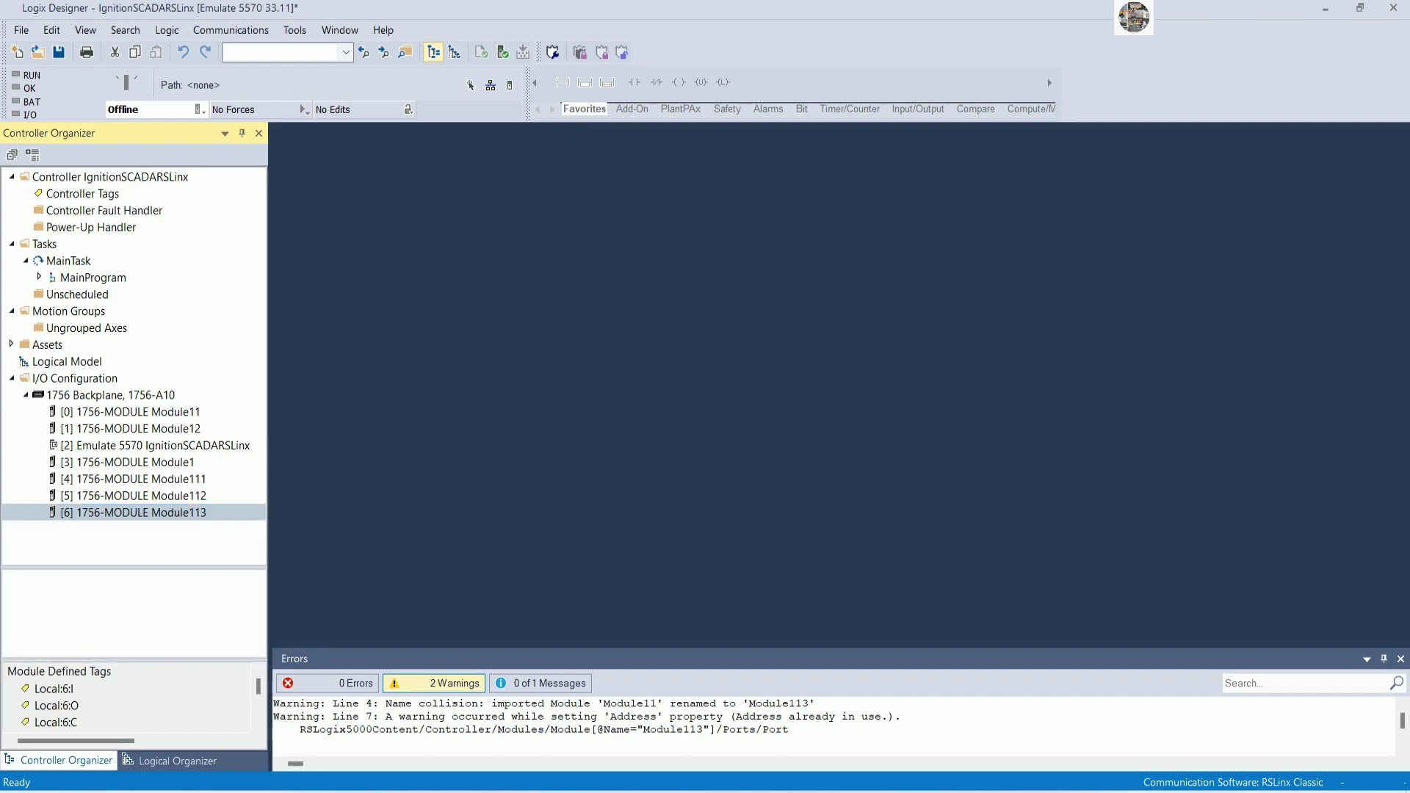
Review the modules in the 1756 Backplane, comparing their names and slot assignments
{"action": "left_click", "coordinate": [130, 412]}
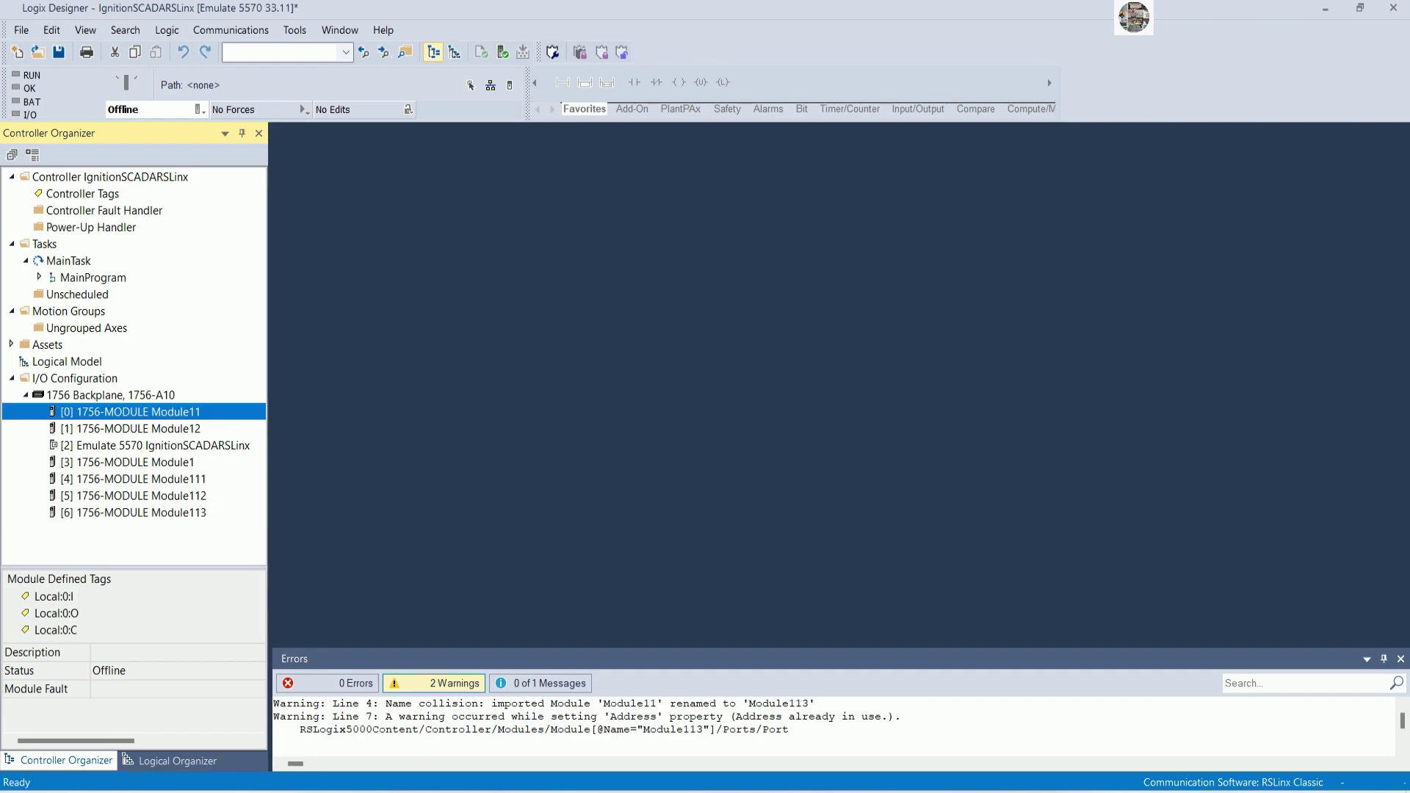
{"action": "left_click", "coordinate": [206, 429]}
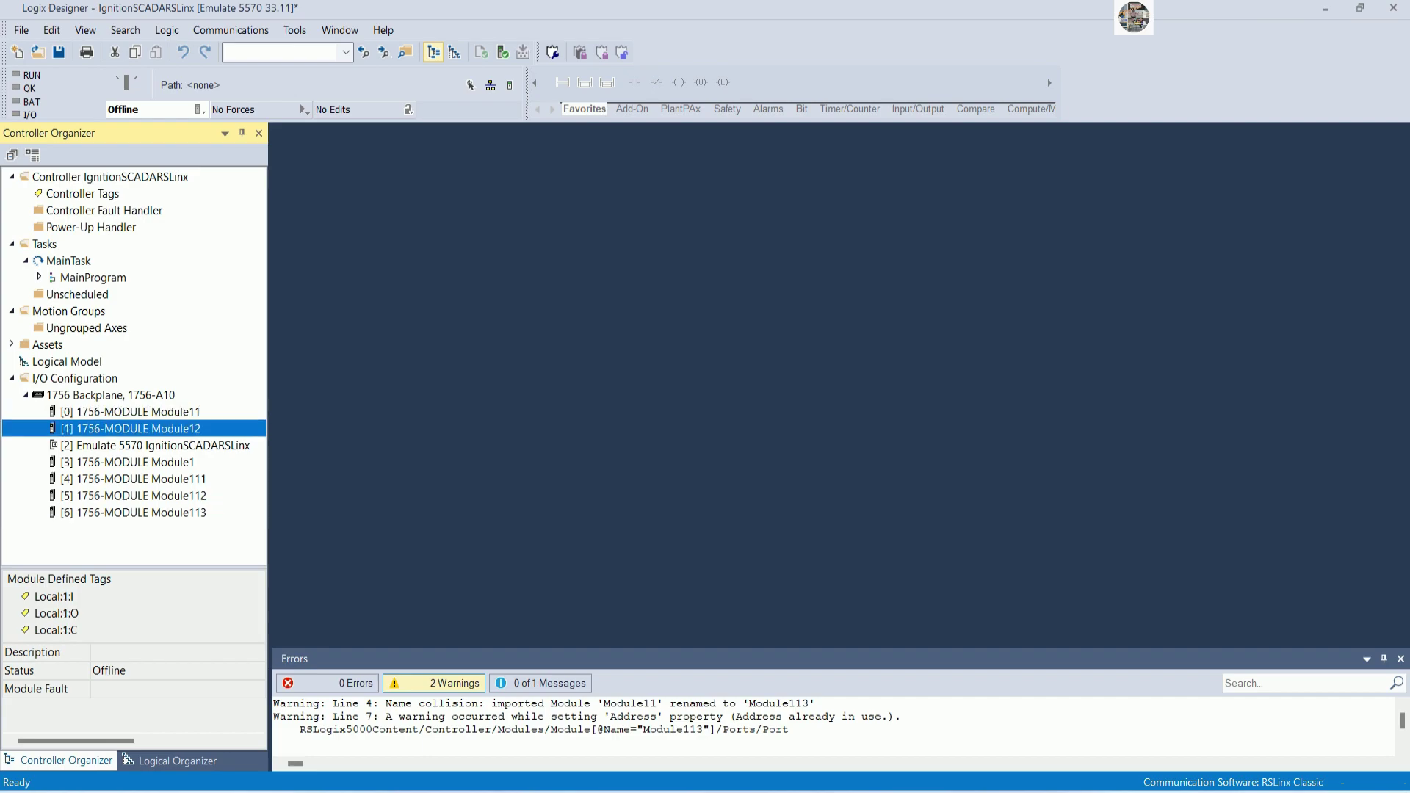
{"action": "left_click", "coordinate": [130, 412]}
{"action": "right_click", "coordinate": [149, 420]}
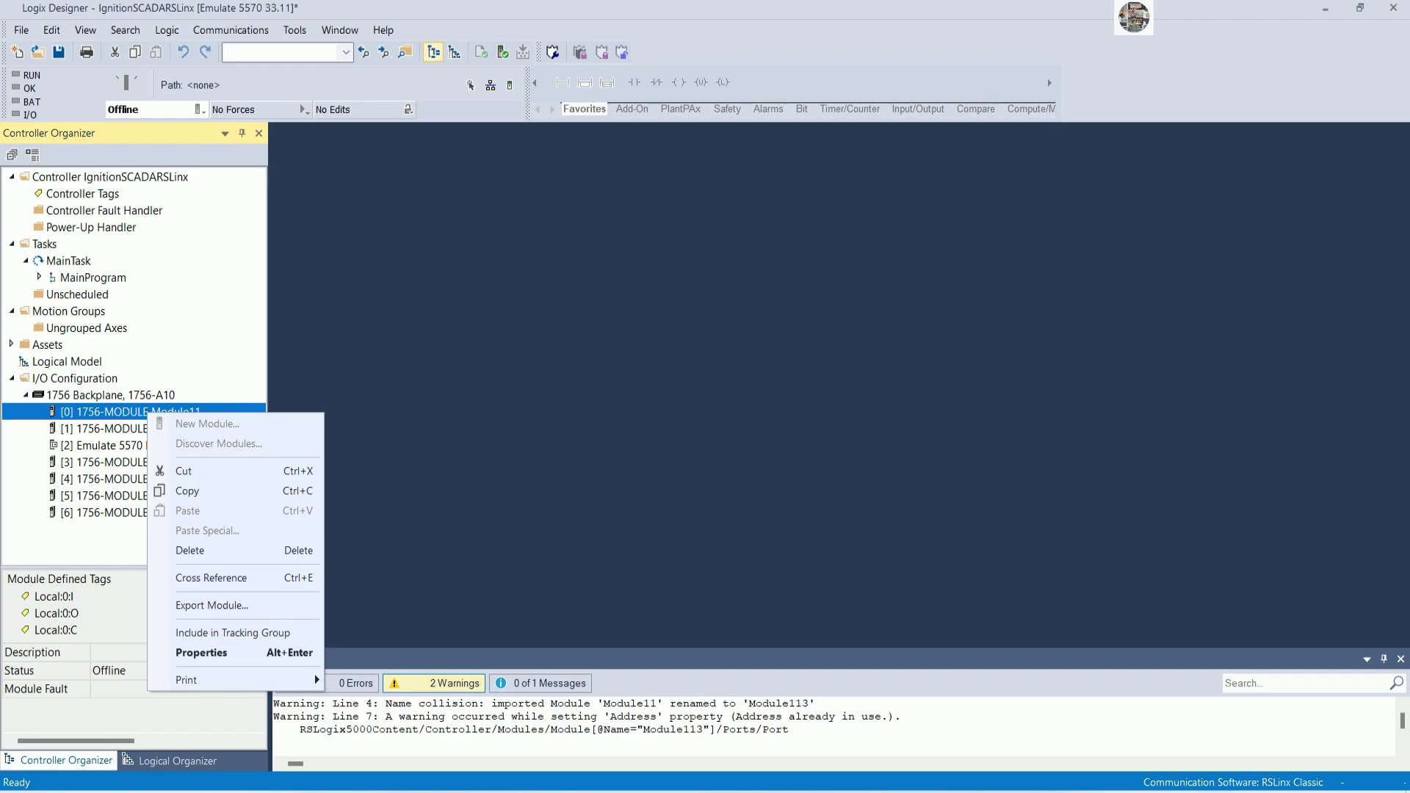
{"action": "left_click", "coordinate": [88, 514]}
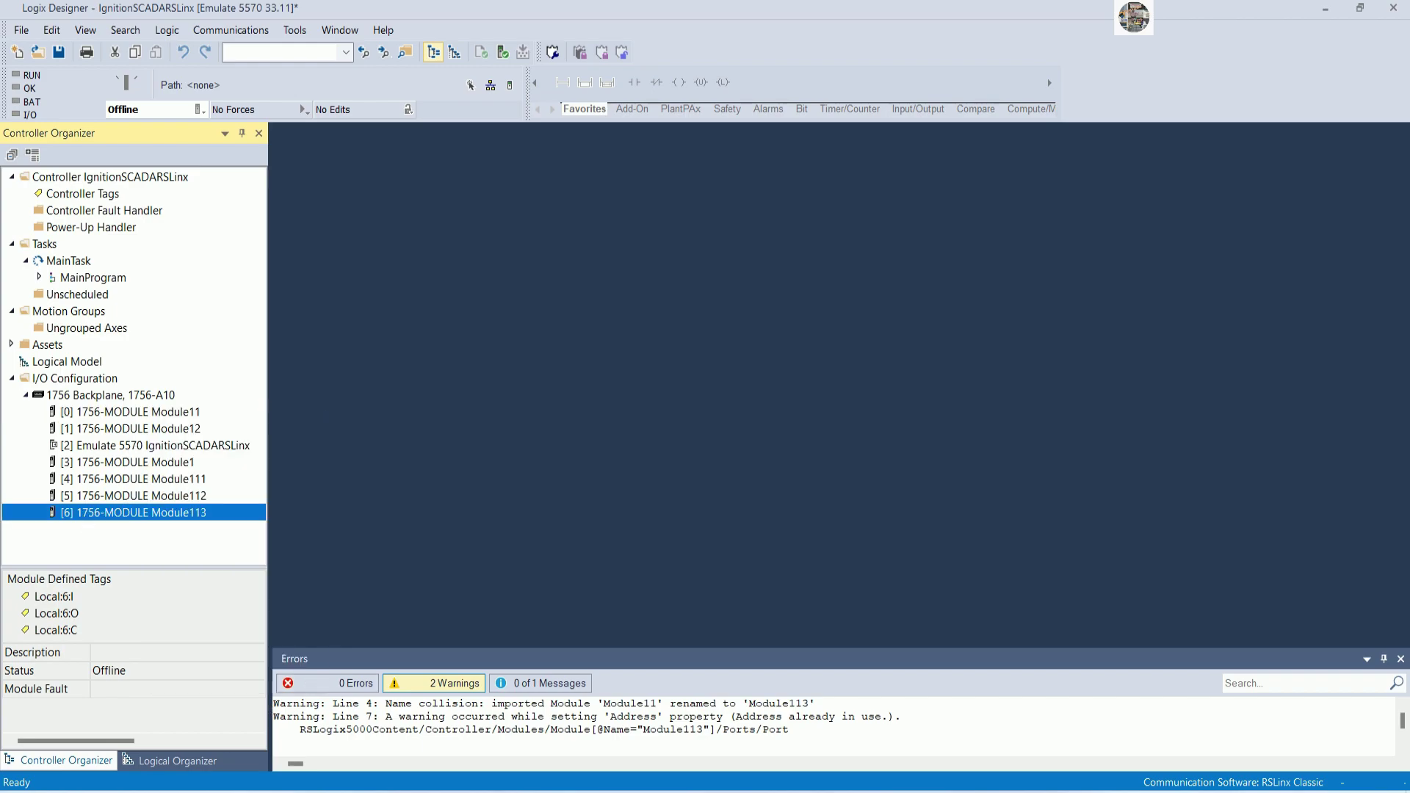
{"action": "left_click", "coordinate": [130, 428]}
{"action": "left_click", "coordinate": [137, 445]}
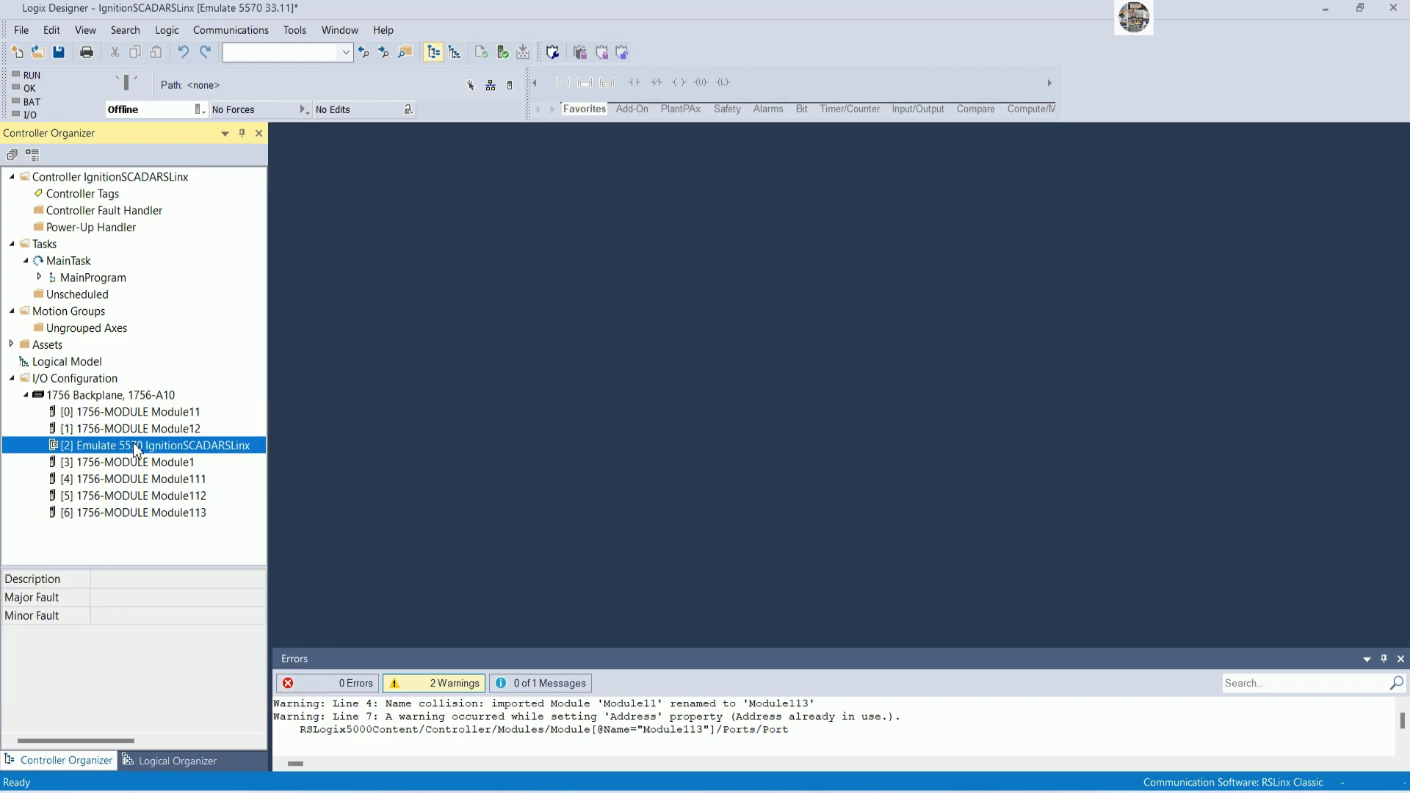
{"action": "left_click", "coordinate": [135, 428]}
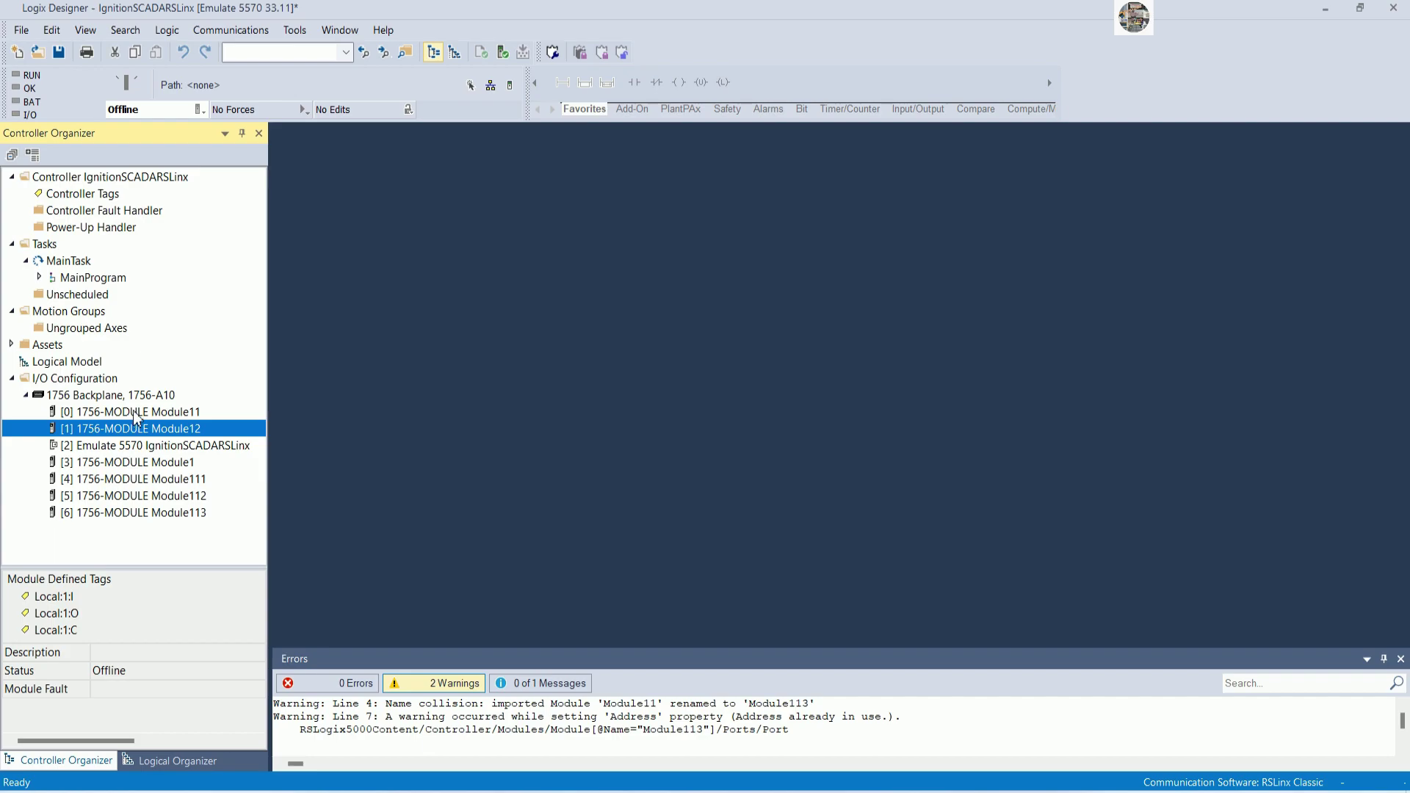
{"action": "left_click", "coordinate": [136, 412]}
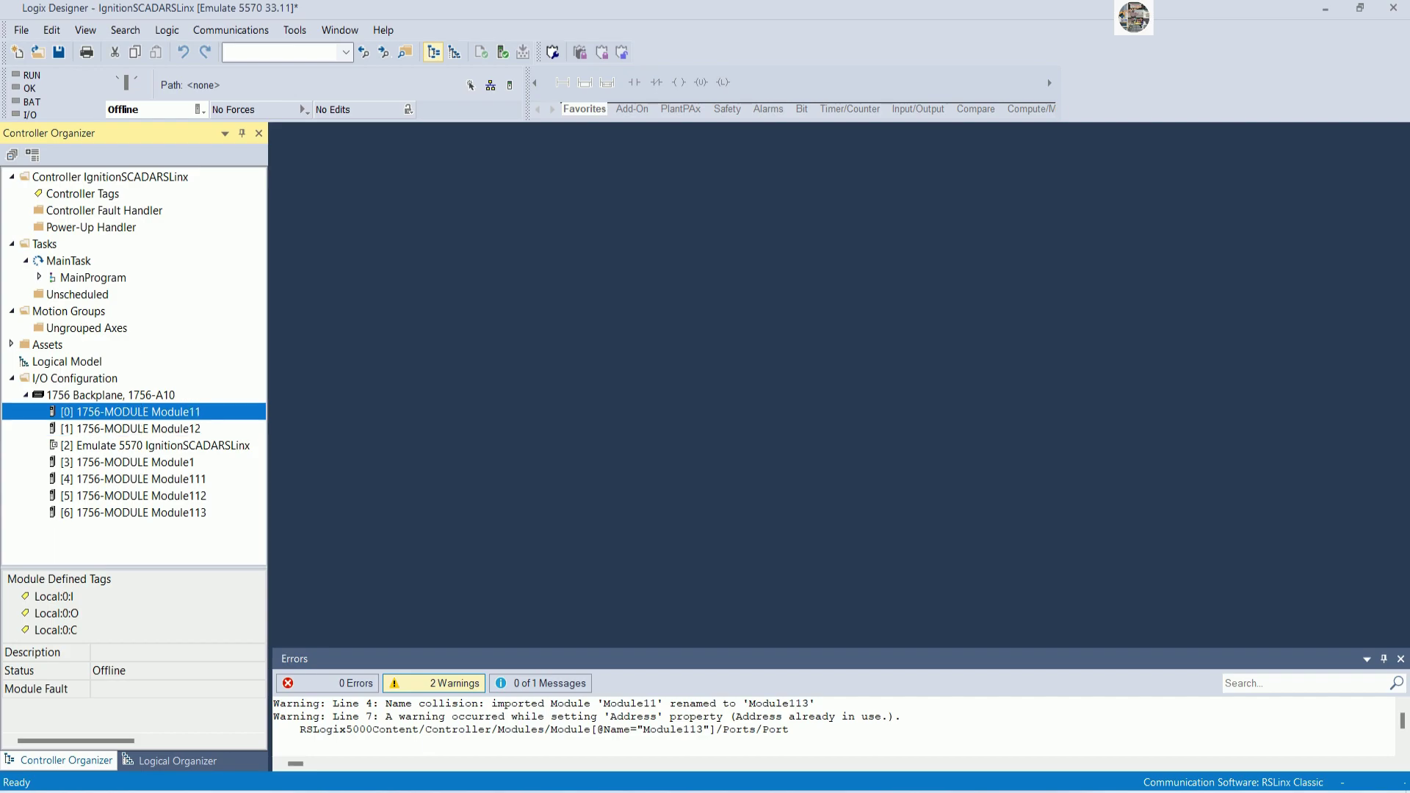
{"action": "left_click", "coordinate": [136, 462]}
Rename the slot 4 module Module111 as Module2 and accept its properties
{"action": "right_click", "coordinate": [132, 479]}
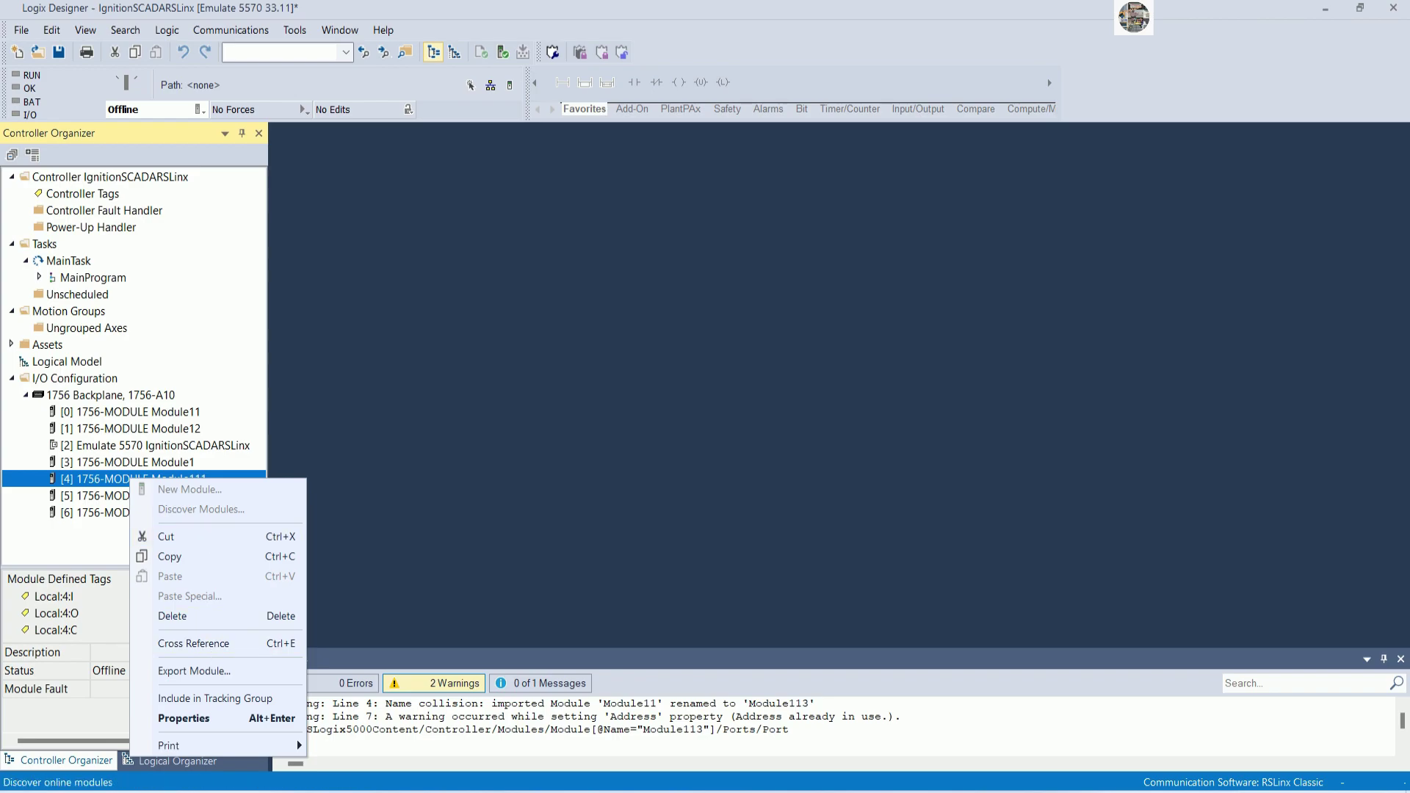
{"action": "left_click", "coordinate": [192, 718]}
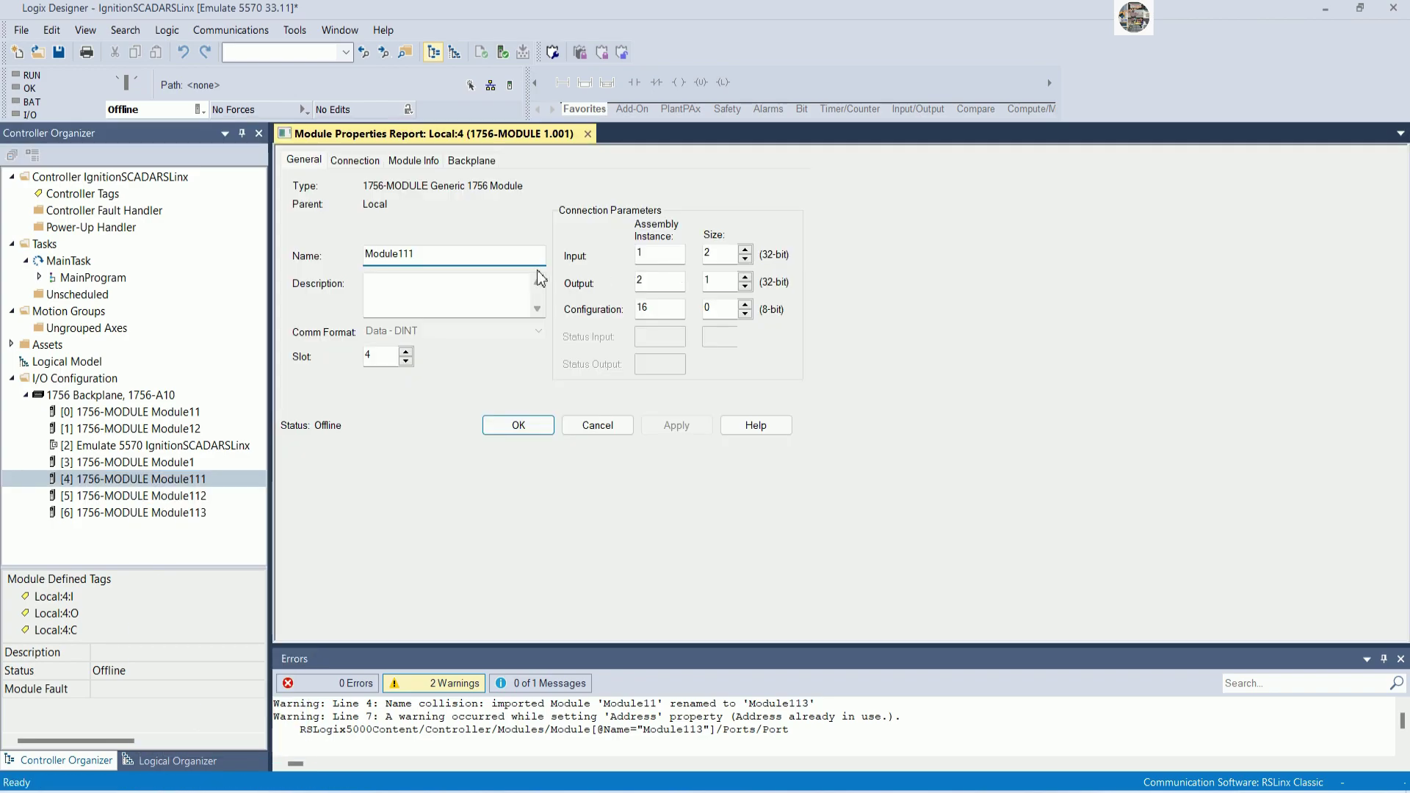
{"action": "left_click_drag", "start_coordinate": [424, 252], "coordinate": [403, 250]}
{"action": "type", "text": "2"}
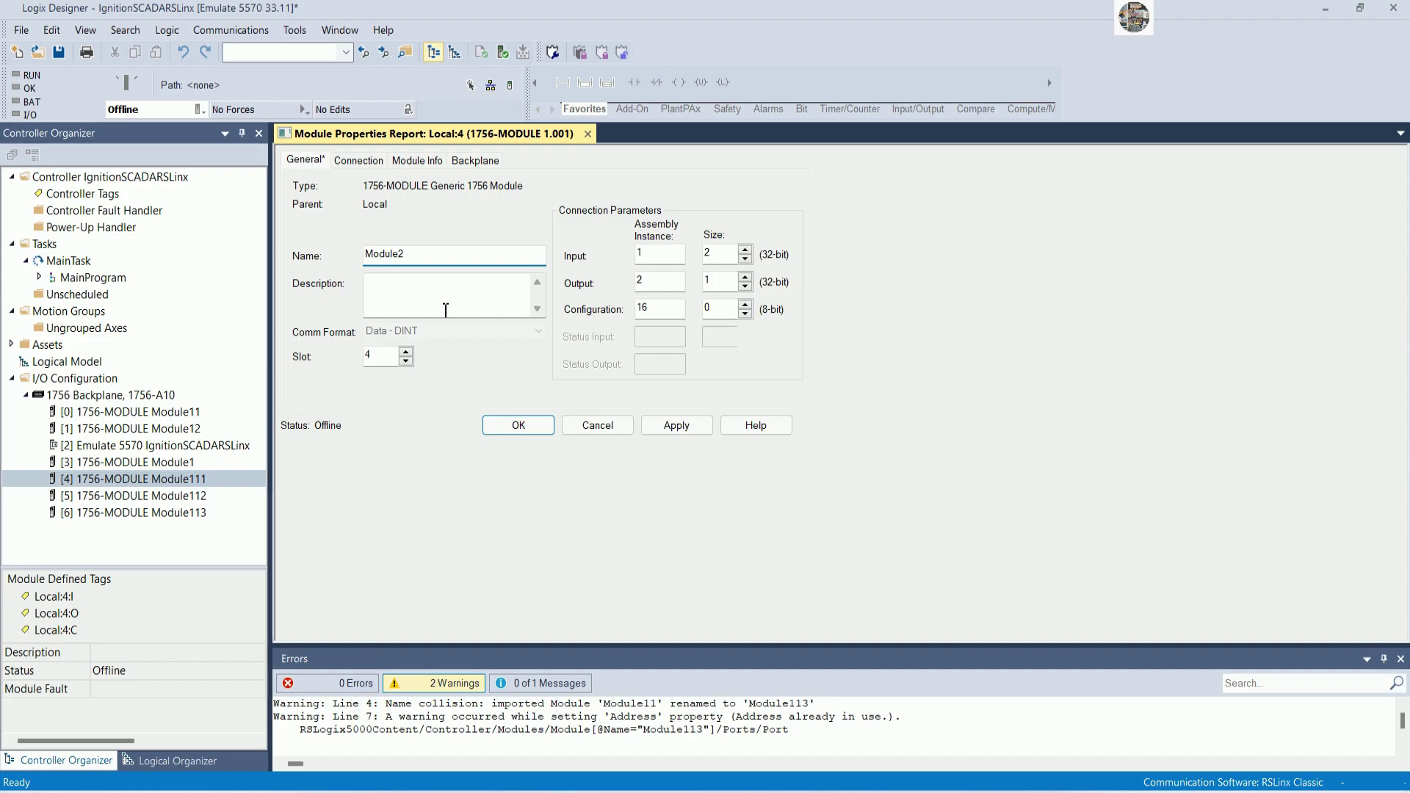
{"action": "left_click", "coordinate": [503, 428]}
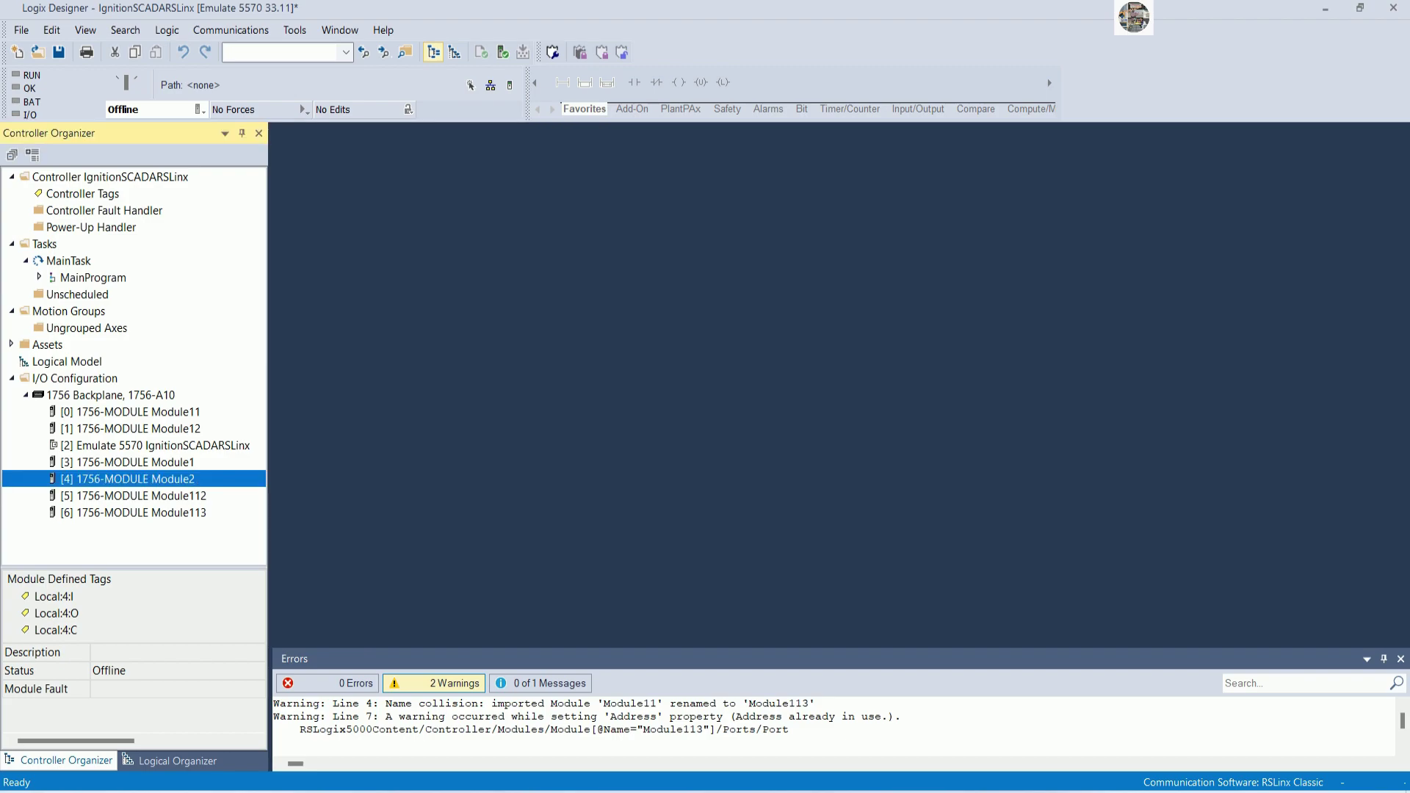
Rename the slot 5 module Module112 as Module3 and accept its properties
{"action": "right_click", "coordinate": [108, 495]}
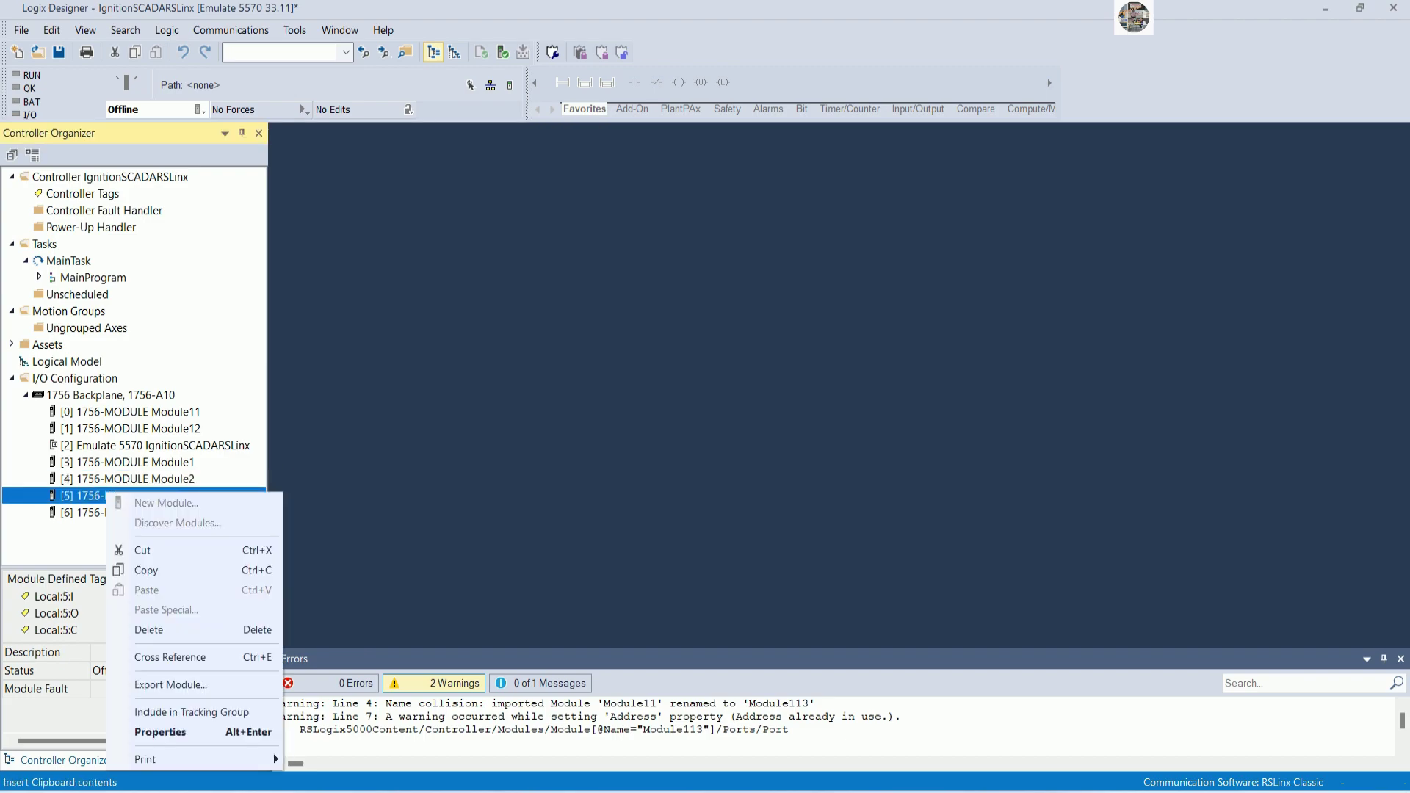
{"action": "left_click", "coordinate": [173, 731]}
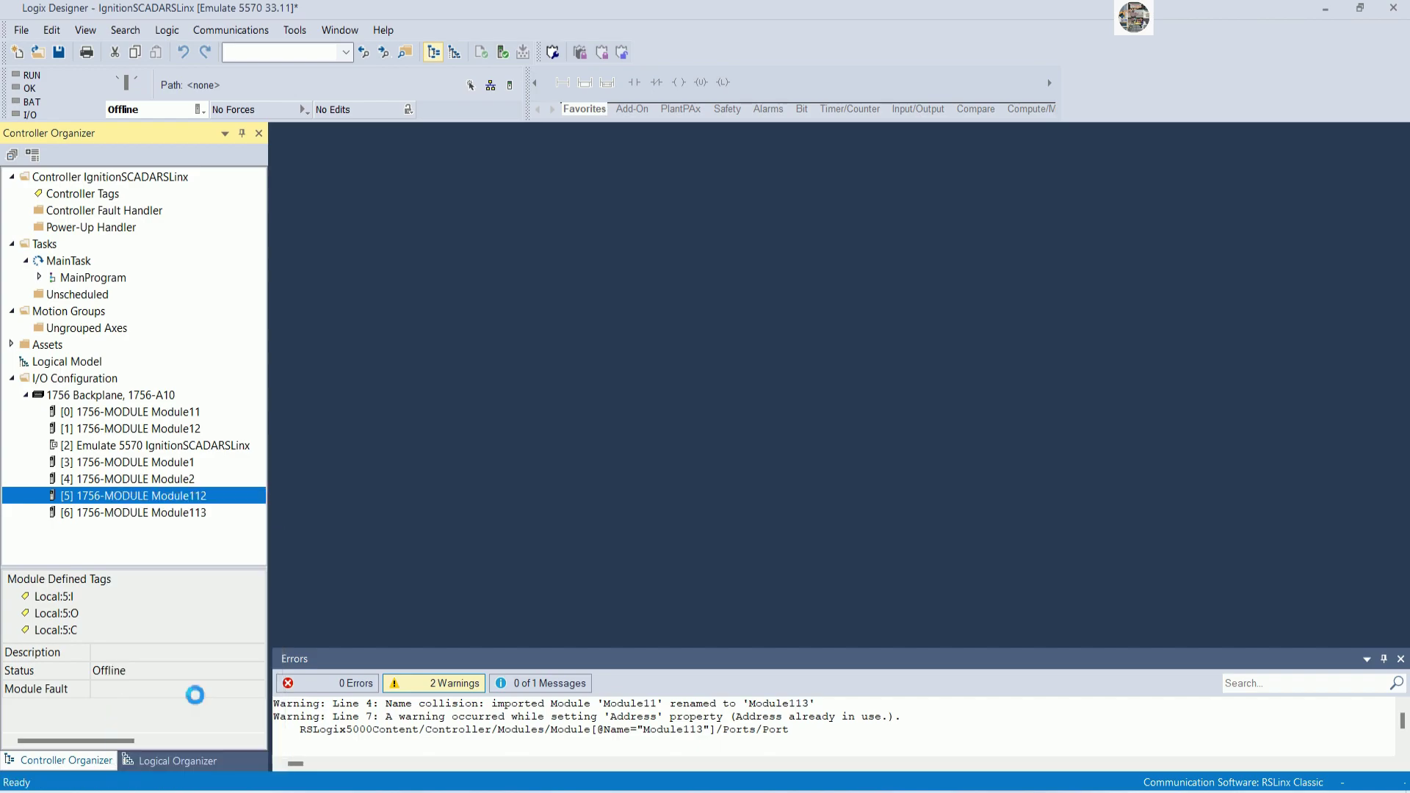
{"action": "left_click_drag", "start_coordinate": [416, 253], "coordinate": [399, 252]}
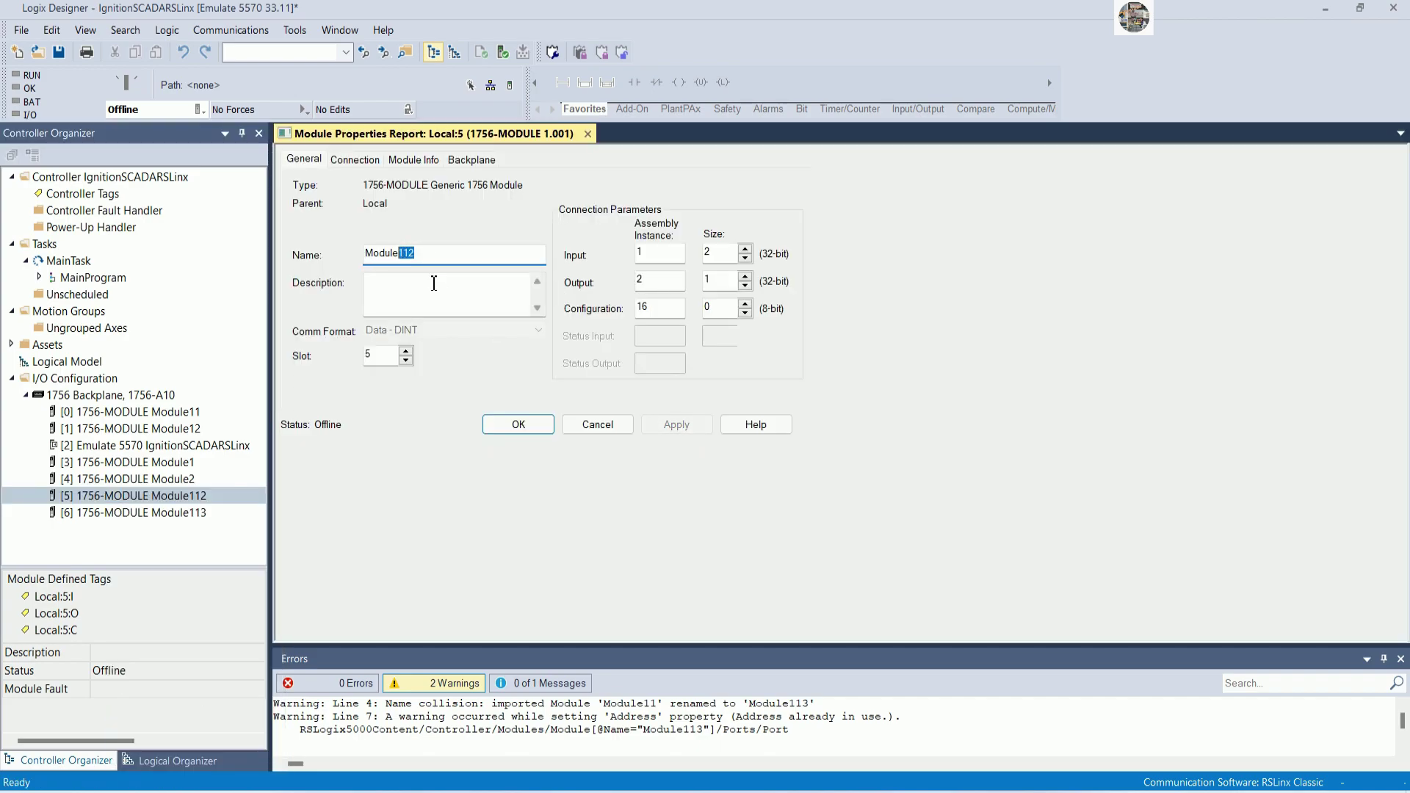
{"action": "type", "text": "3"}
{"action": "left_click", "coordinate": [518, 424]}
Rename the slot 6 module Module113 as Module4 and accept its properties
{"action": "right_click", "coordinate": [139, 512]}
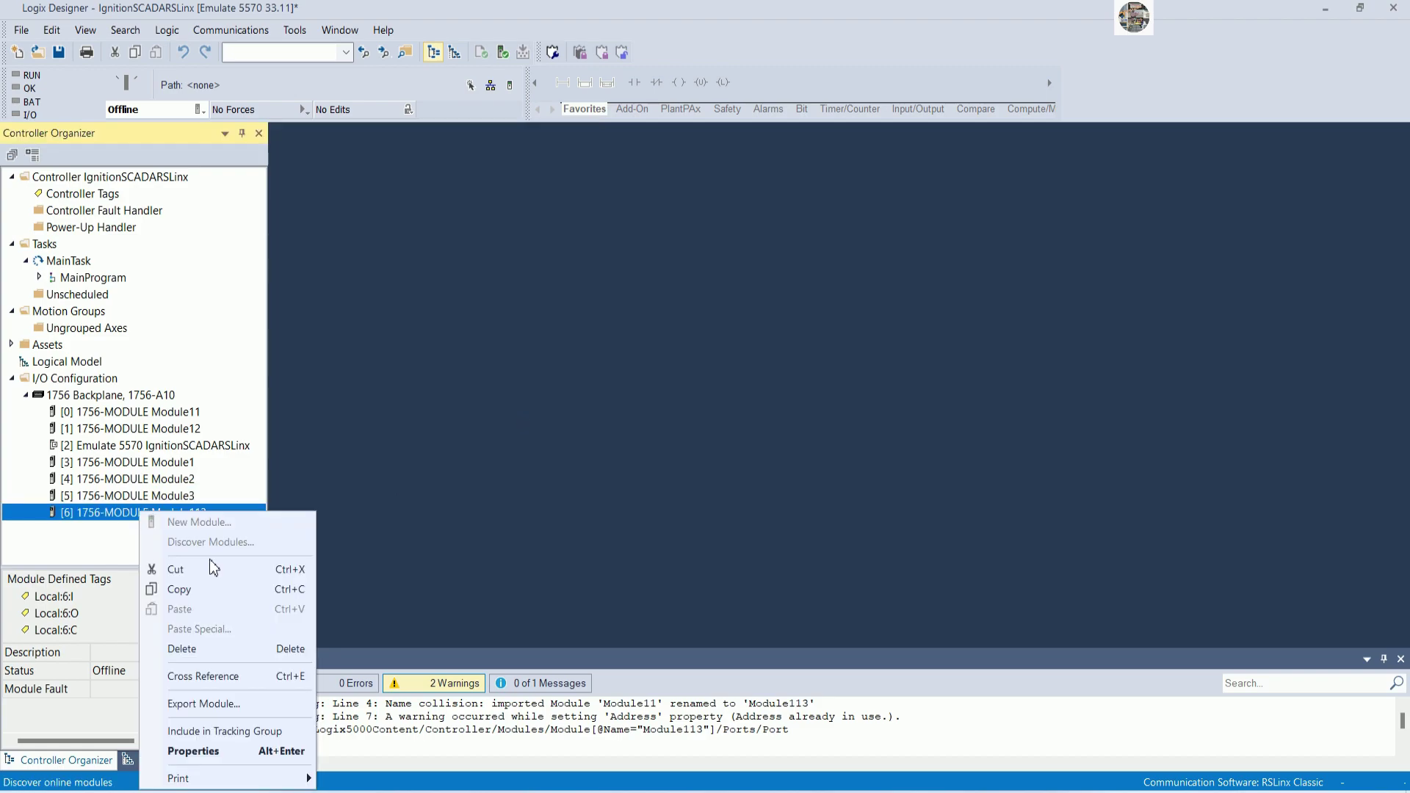
{"action": "left_click", "coordinate": [213, 750]}
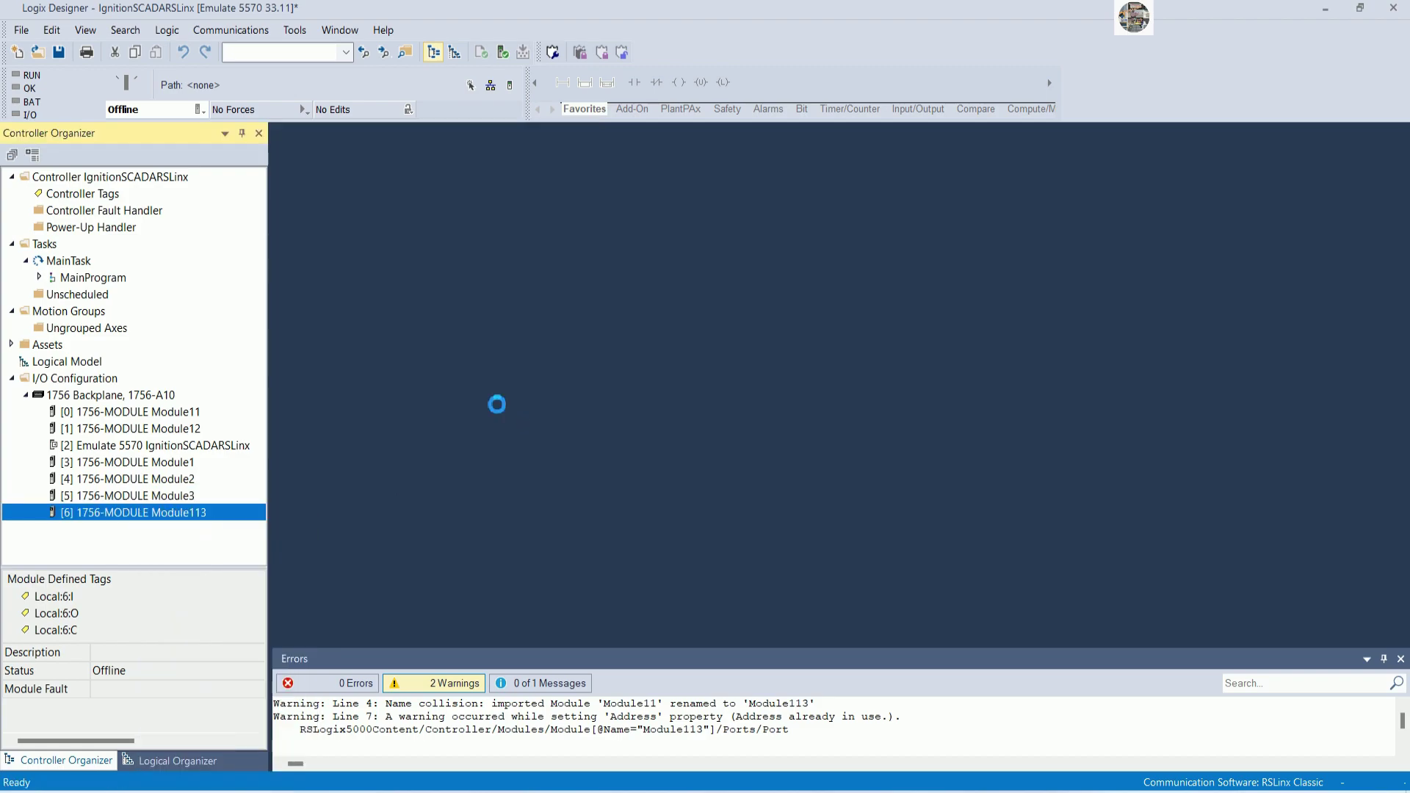
{"action": "left_click_drag", "start_coordinate": [453, 261], "coordinate": [399, 252]}
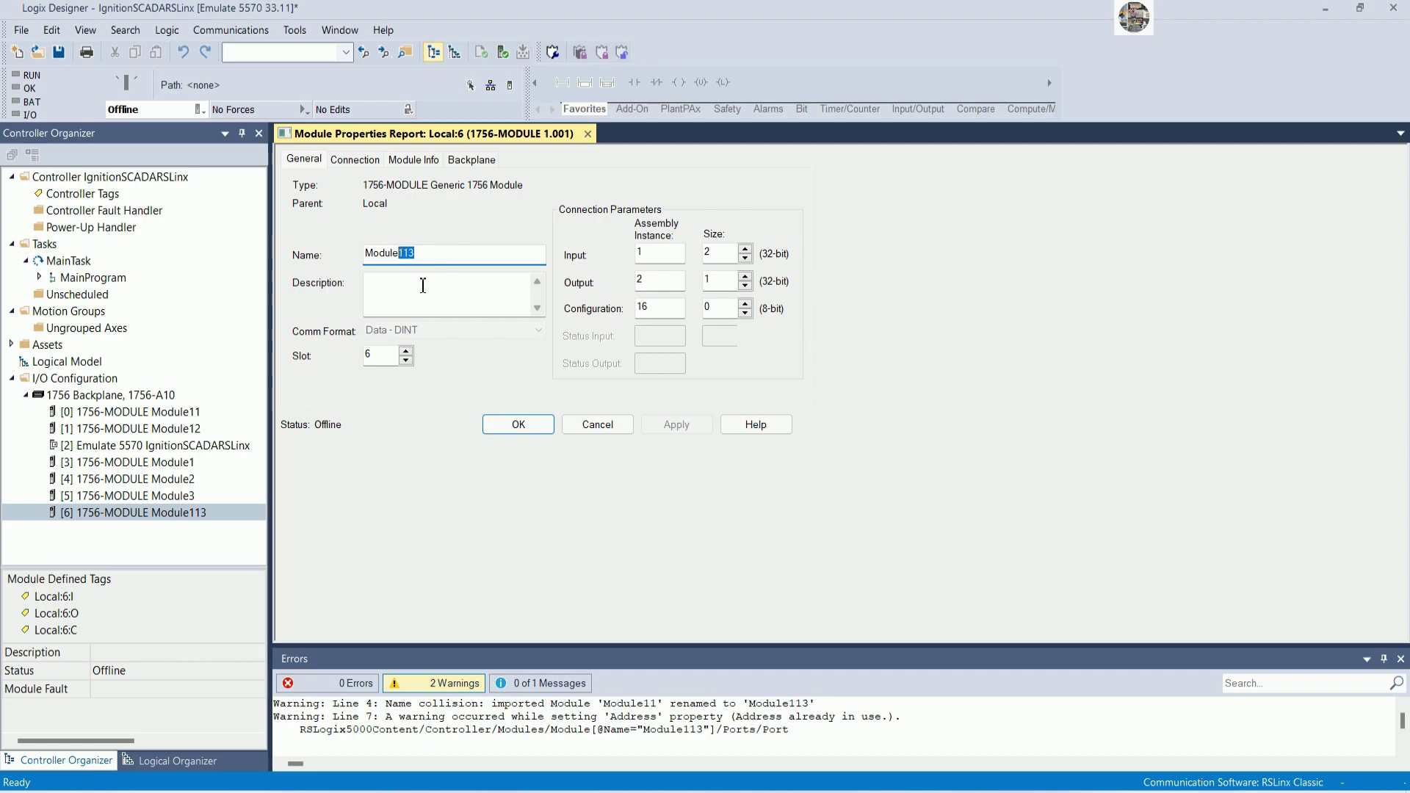
{"action": "type", "text": "4"}
{"action": "left_click", "coordinate": [514, 422]}
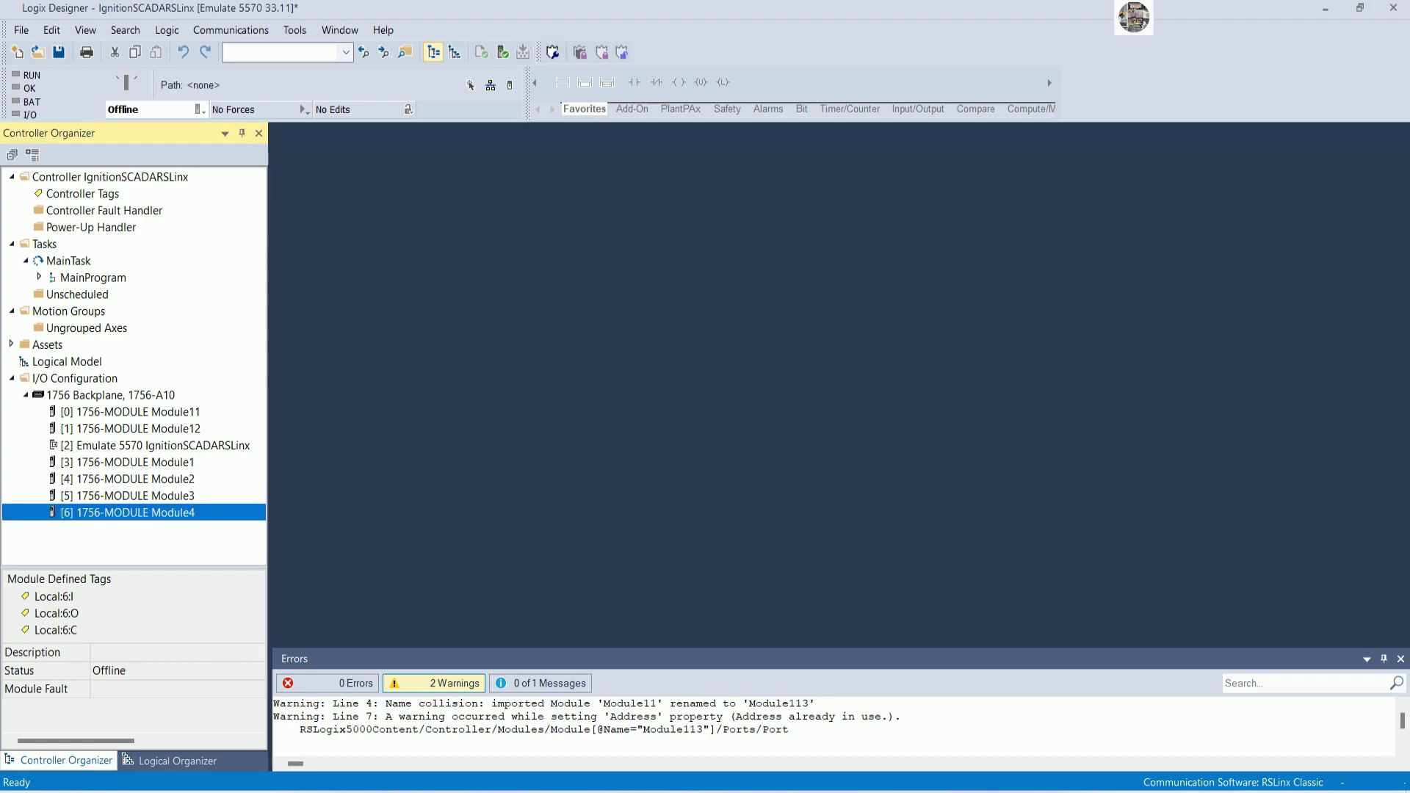
Rename Module12 as Module5 and move it to slot 7 of the backplane
{"action": "right_click", "coordinate": [146, 430]}
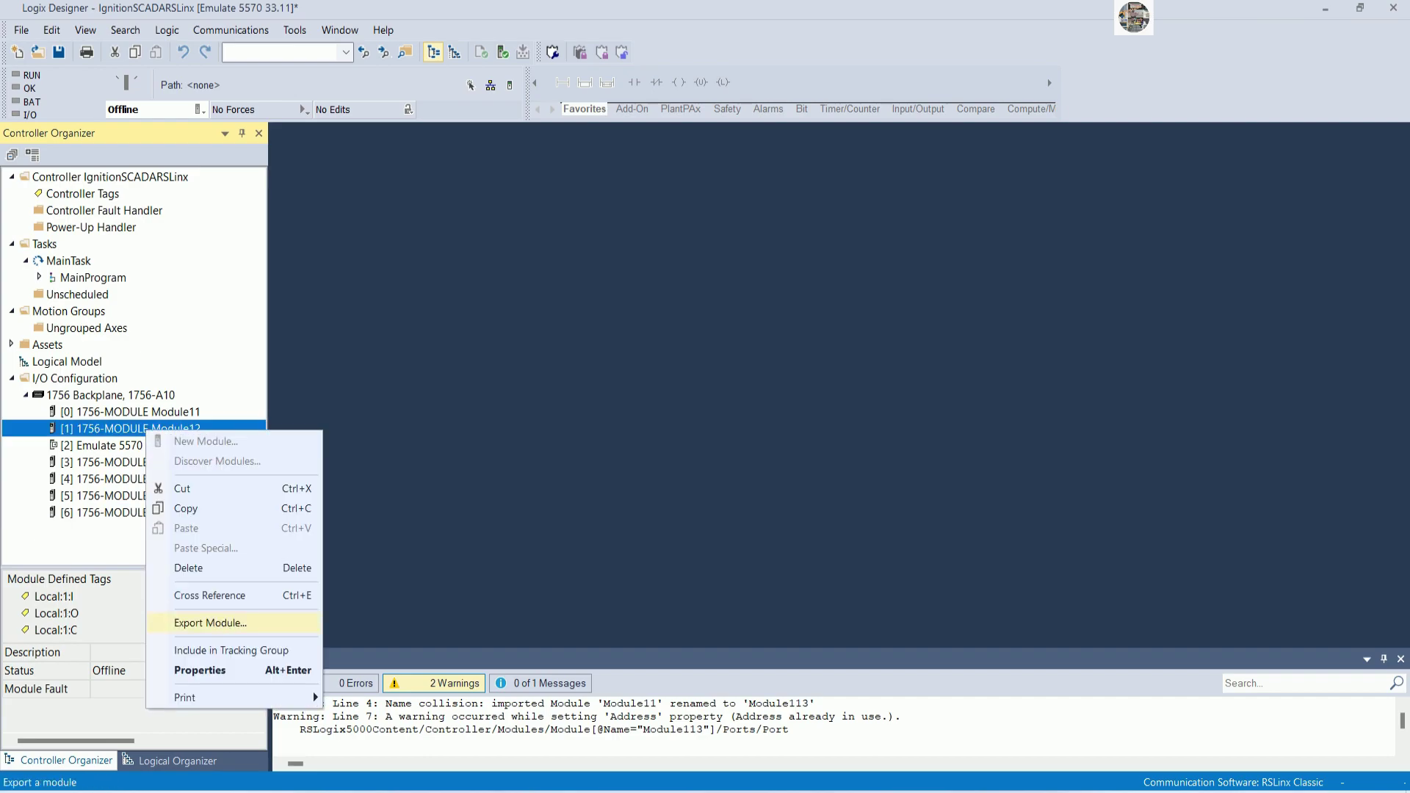
{"action": "left_click", "coordinate": [199, 669]}
{"action": "left_click_drag", "start_coordinate": [423, 253], "coordinate": [403, 246]}
{"action": "type", "text": "5"}
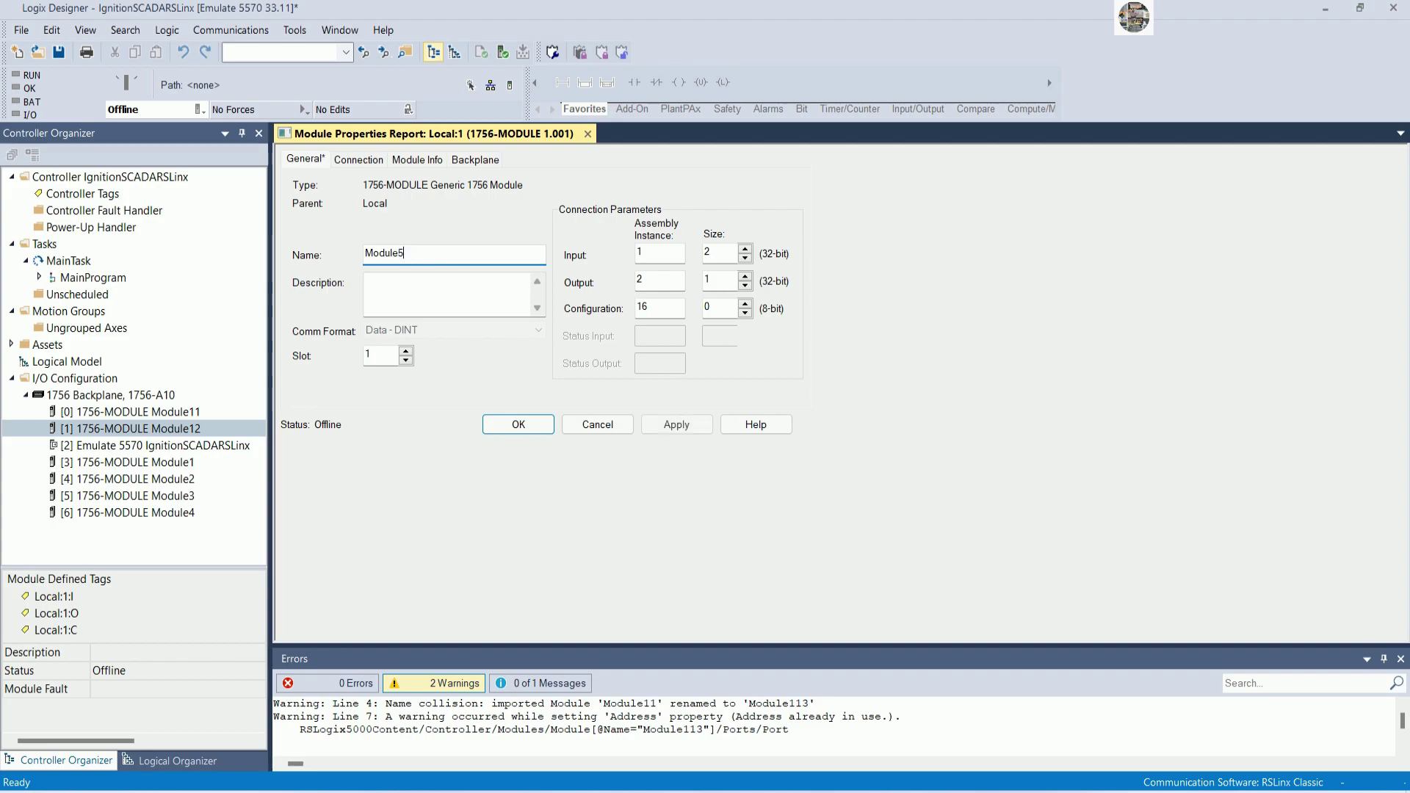
{"action": "double_click", "coordinate": [396, 354]}
{"action": "type", "text": "7"}
{"action": "left_click", "coordinate": [520, 426]}
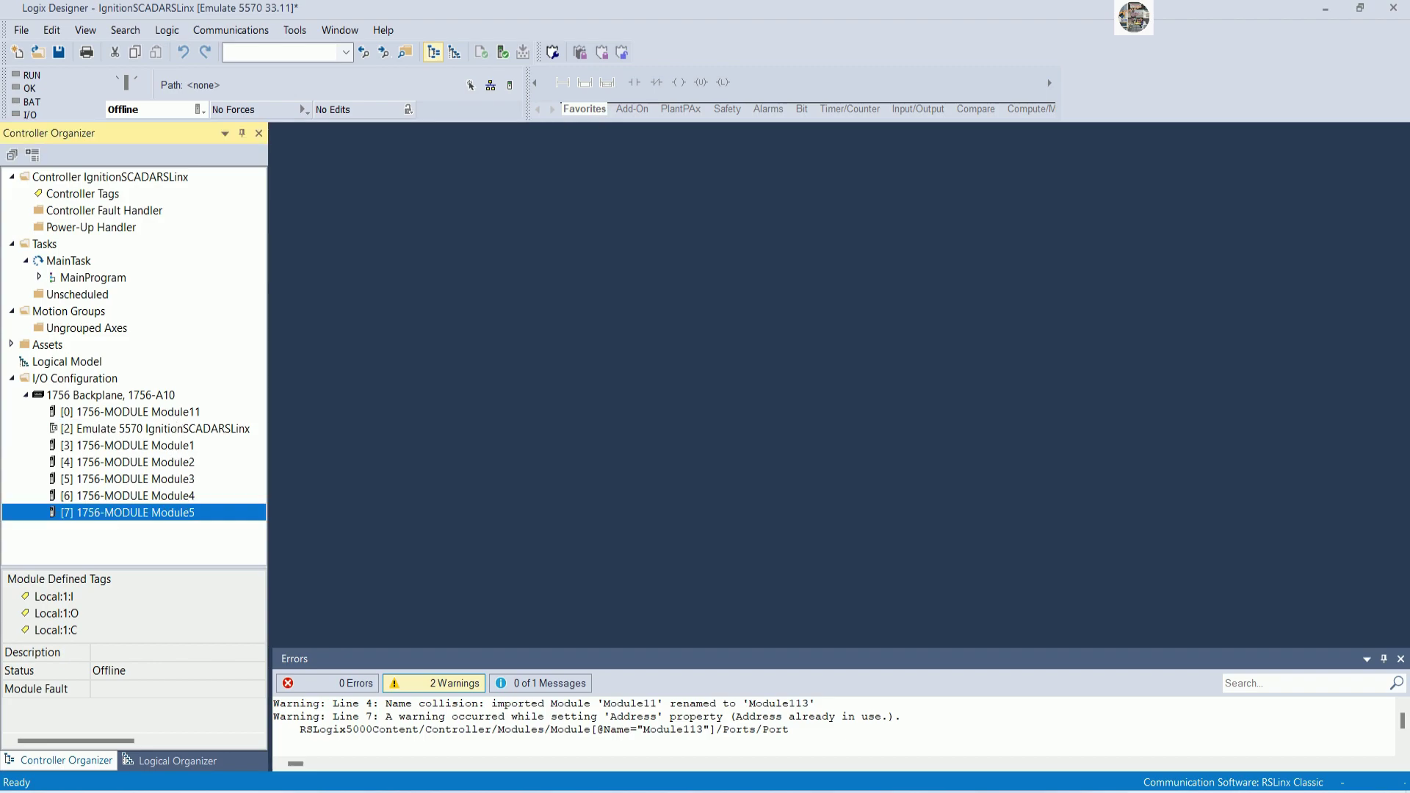
Rename Module11 as Module6 and move it to slot 8 of the backplane
{"action": "right_click", "coordinate": [166, 411]}
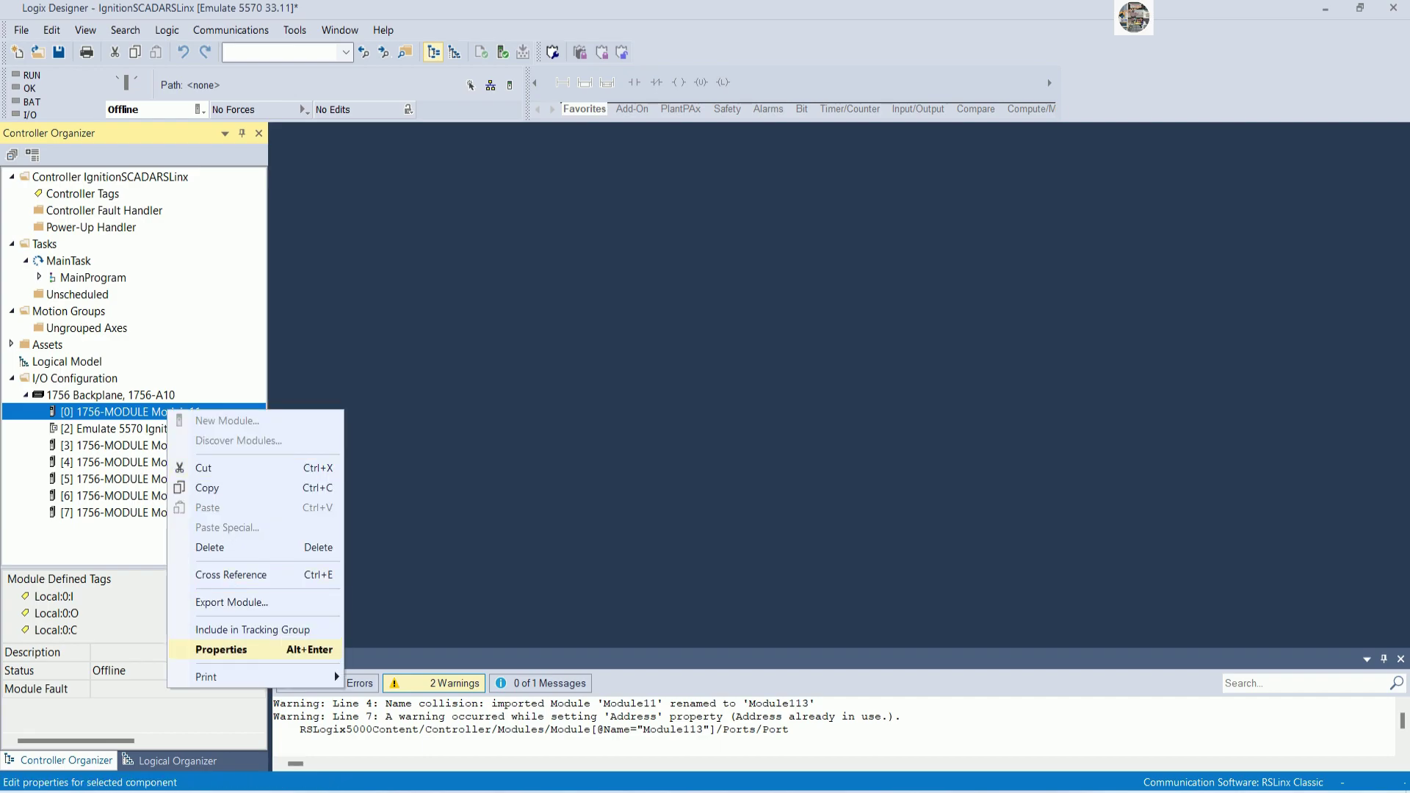
{"action": "left_click", "coordinate": [220, 649]}
{"action": "mouse_move", "coordinate": [409, 254]}
{"action": "left_mouse_down"}
{"action": "mouse_move", "coordinate": [372, 254]}
{"action": "mouse_move", "coordinate": [405, 261]}
{"action": "left_mouse_up"}
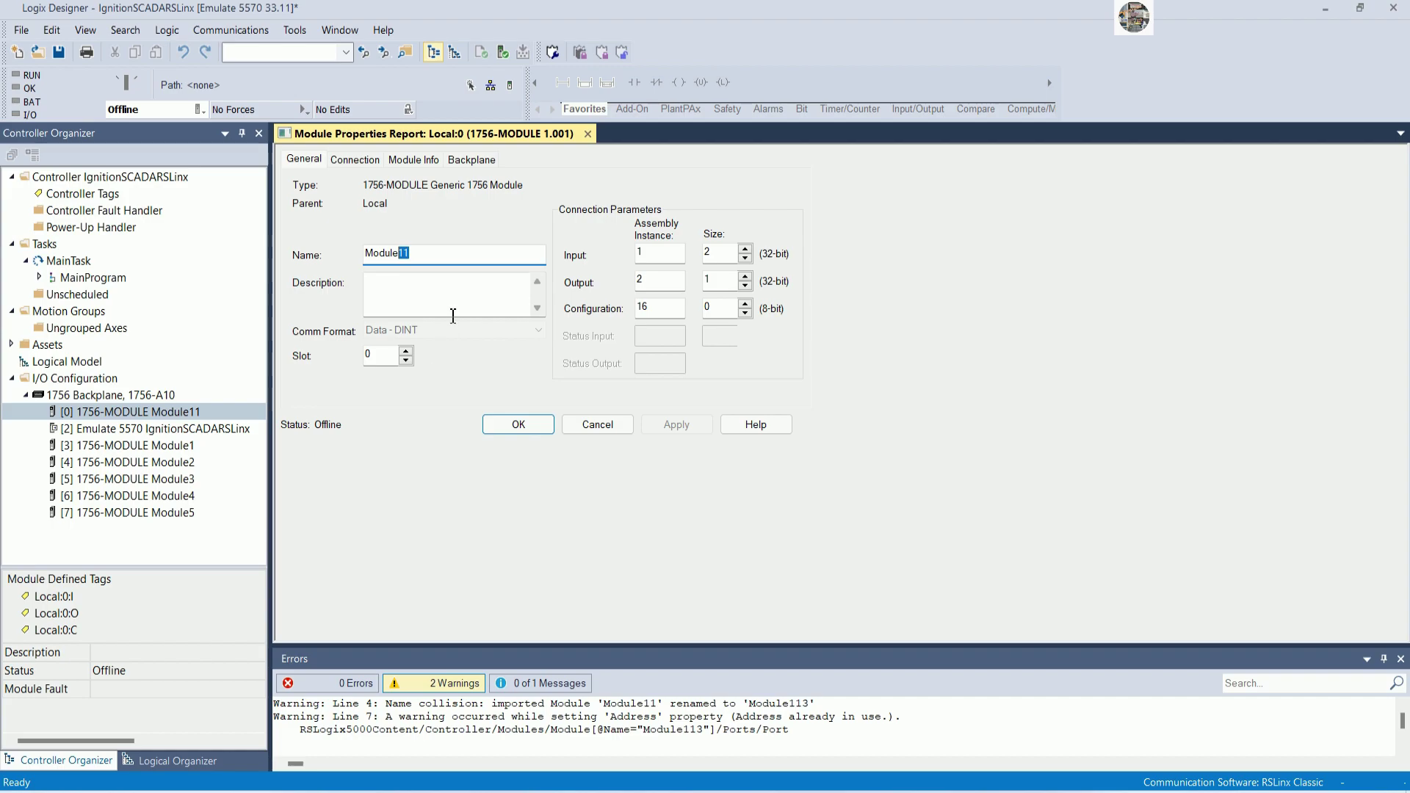
{"action": "type", "text": "6"}
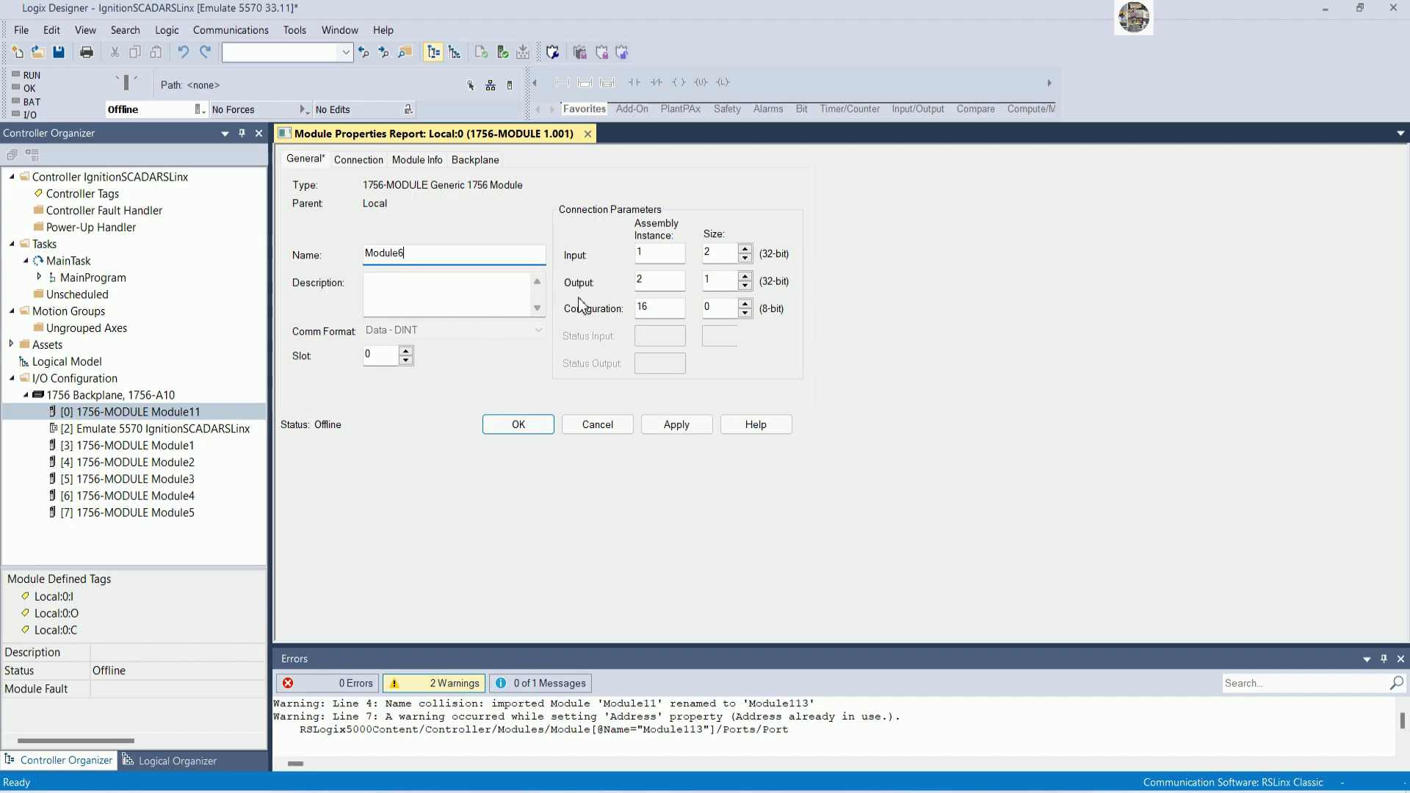
{"action": "left_click_drag", "start_coordinate": [377, 353], "coordinate": [355, 358]}
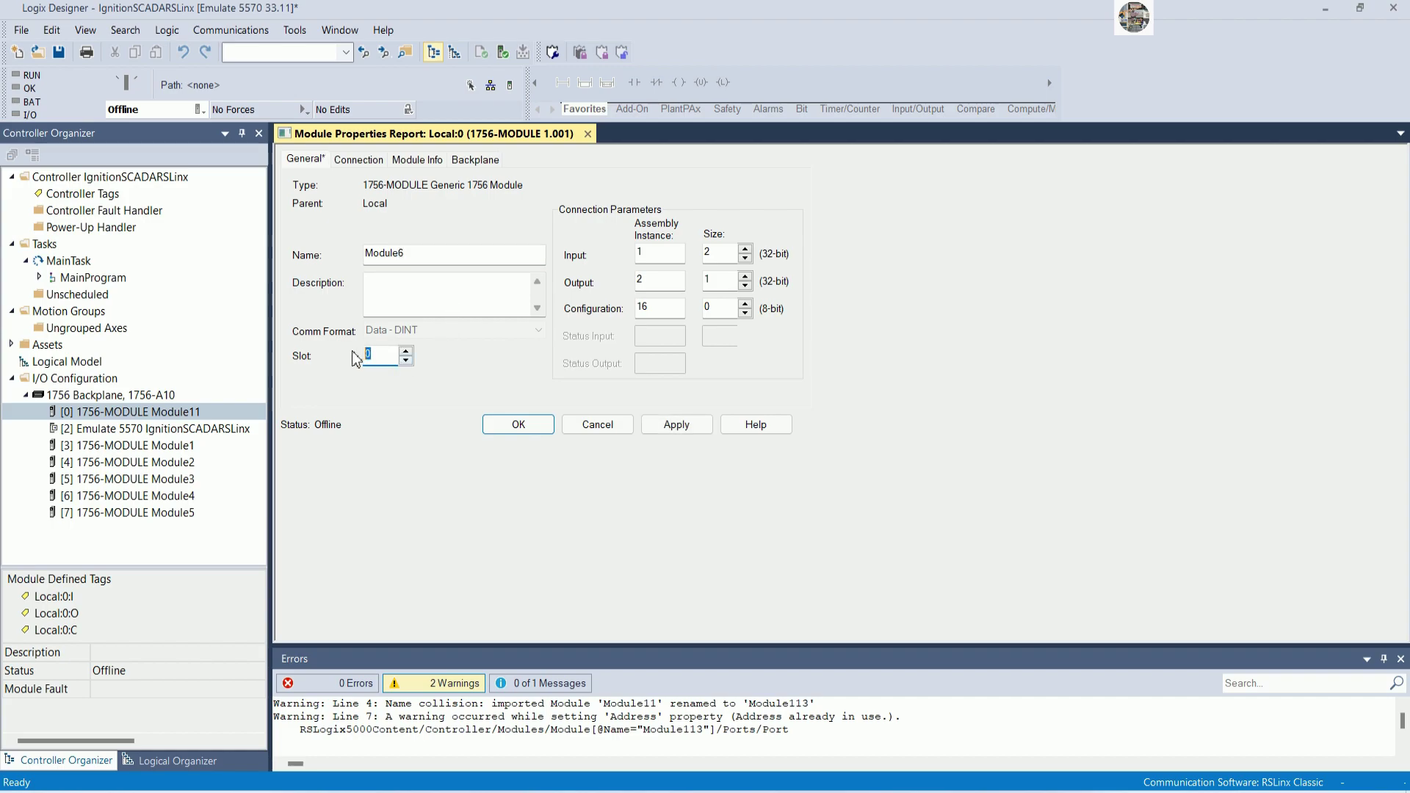
{"action": "type", "text": "8"}
{"action": "left_click", "coordinate": [499, 422]}
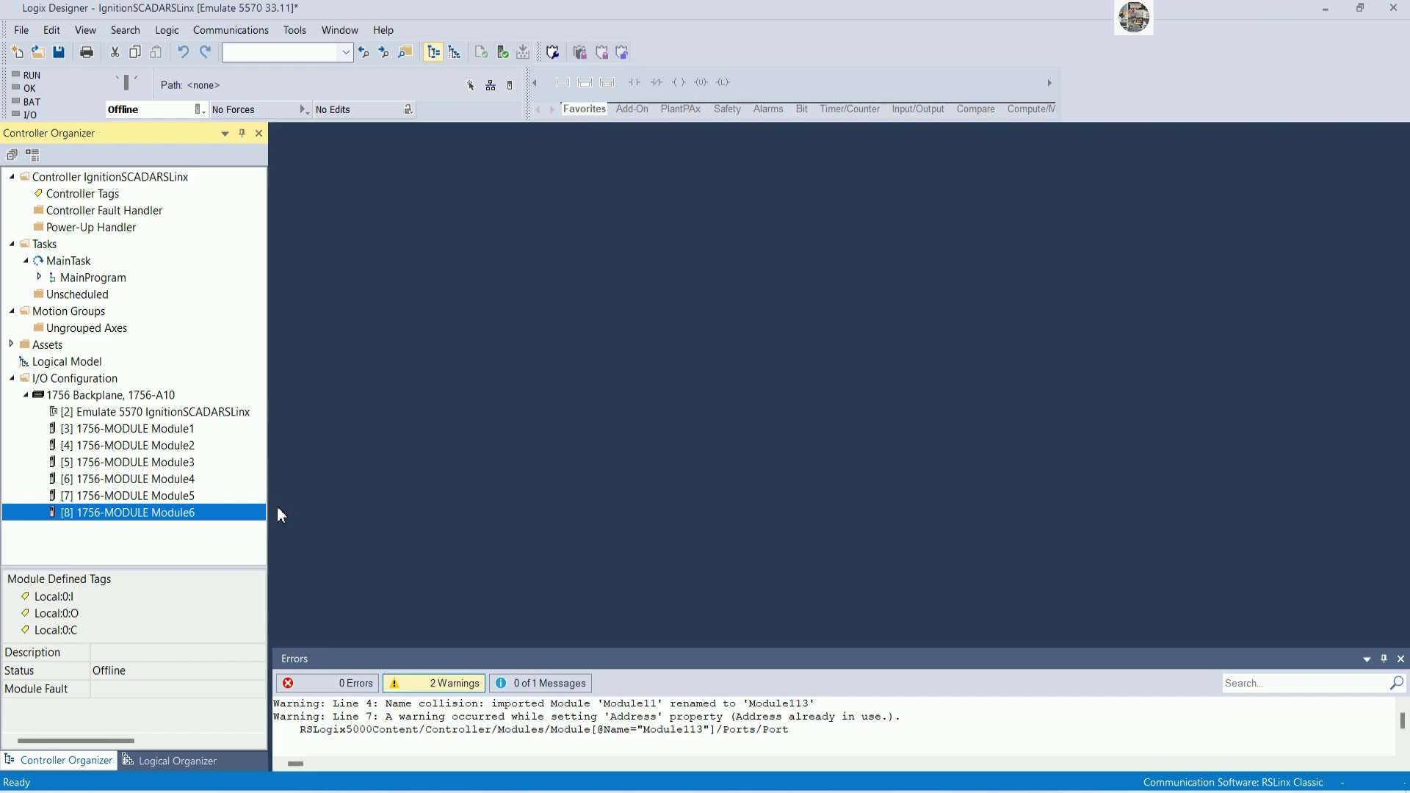
Switch to Notepad, add the line "Let configure tags for link with SCADA Ignition" and return to Logix Designer
{"action": "key", "text": "alt+Tab"}
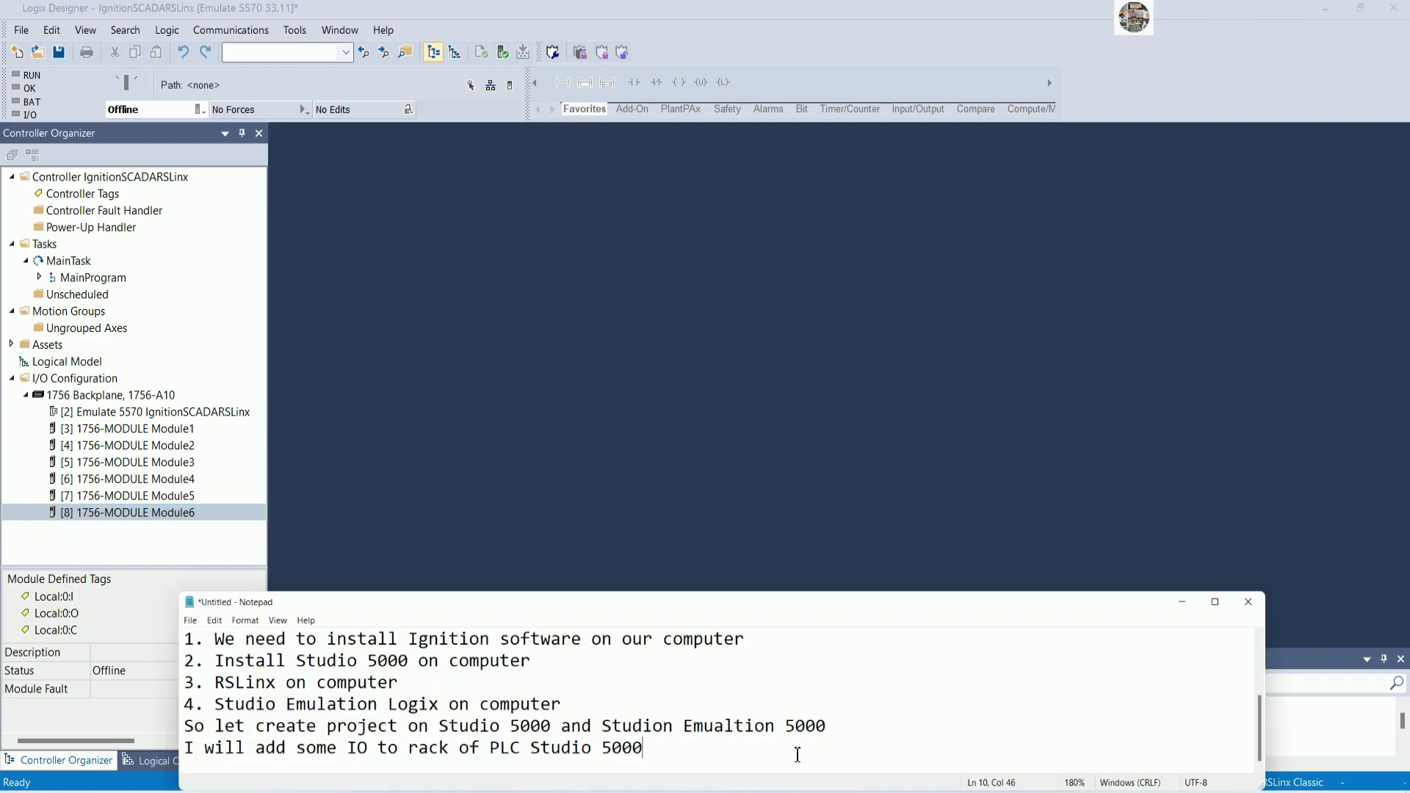
{"action": "key", "text": "Return"}
{"action": "type", "text": "Le"}
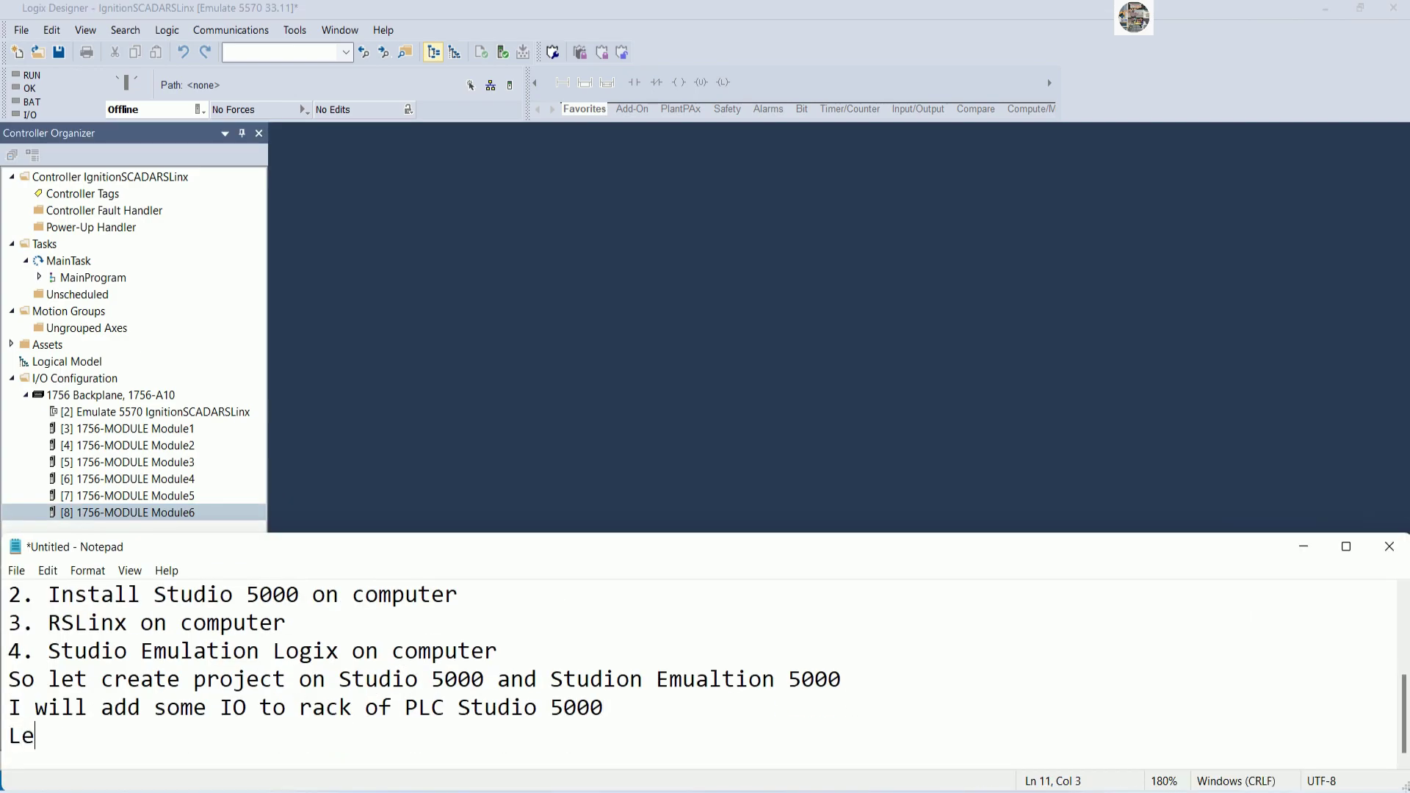
{"action": "type", "text": "t configure "}
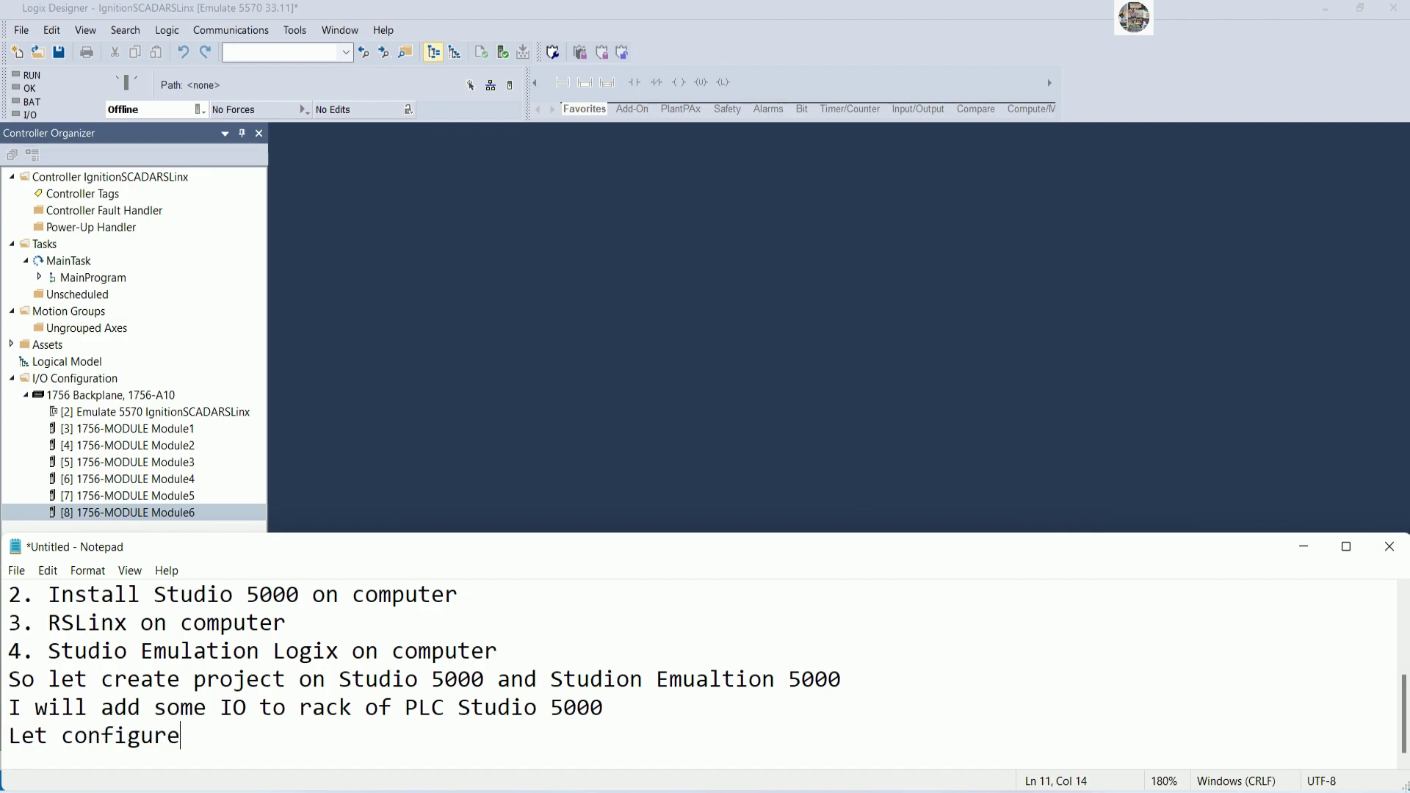
{"action": "type", "text": "tags for linkd"}
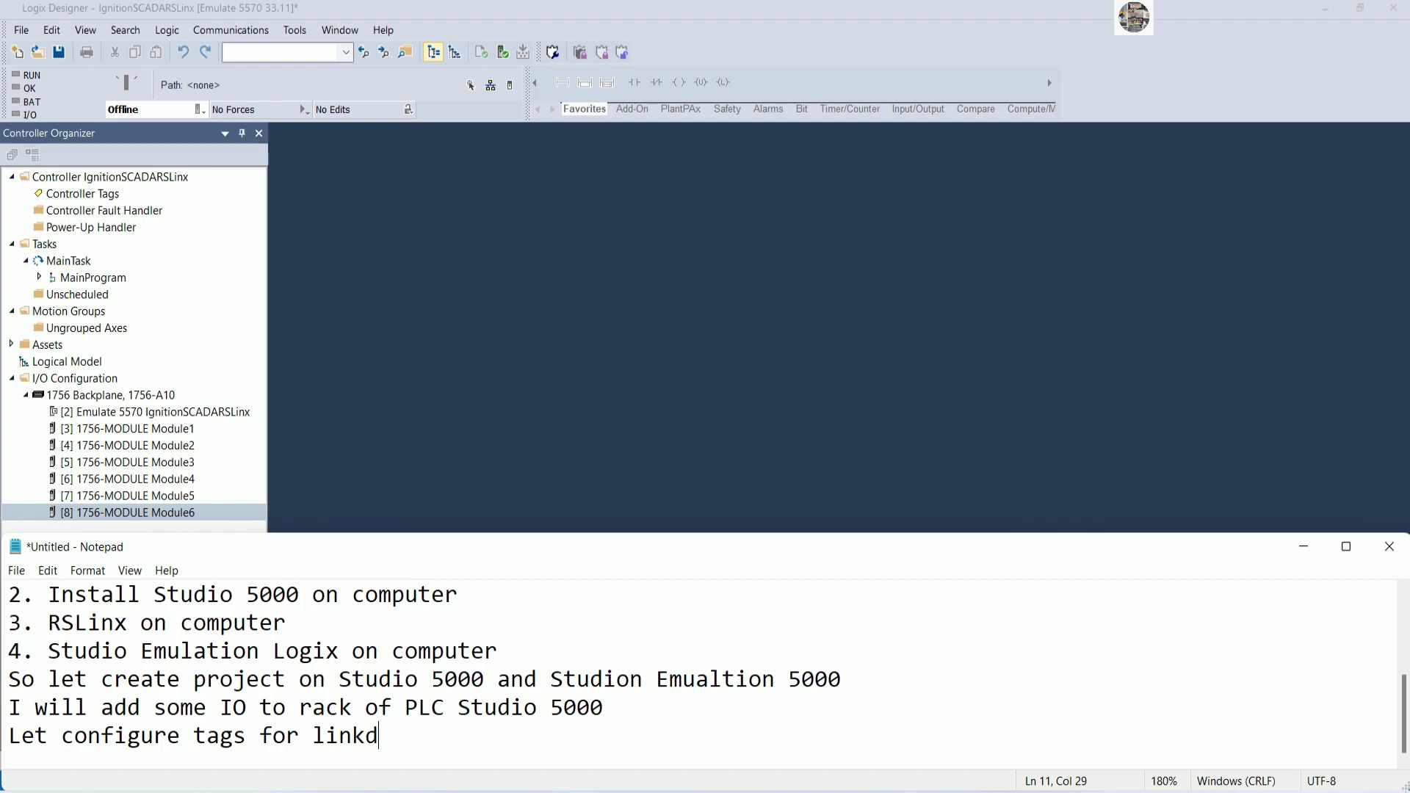
{"action": "key", "text": "BackSpace"}
{"action": "type", "text": "with sCAD"}
{"action": "key", "text": "BackSpace"}
{"action": "key", "text": "BackSpace"}
{"action": "key", "text": "BackSpace"}
{"action": "key", "text": "BackSpace"}
{"action": "type", "text": "SCADA Ignition"}
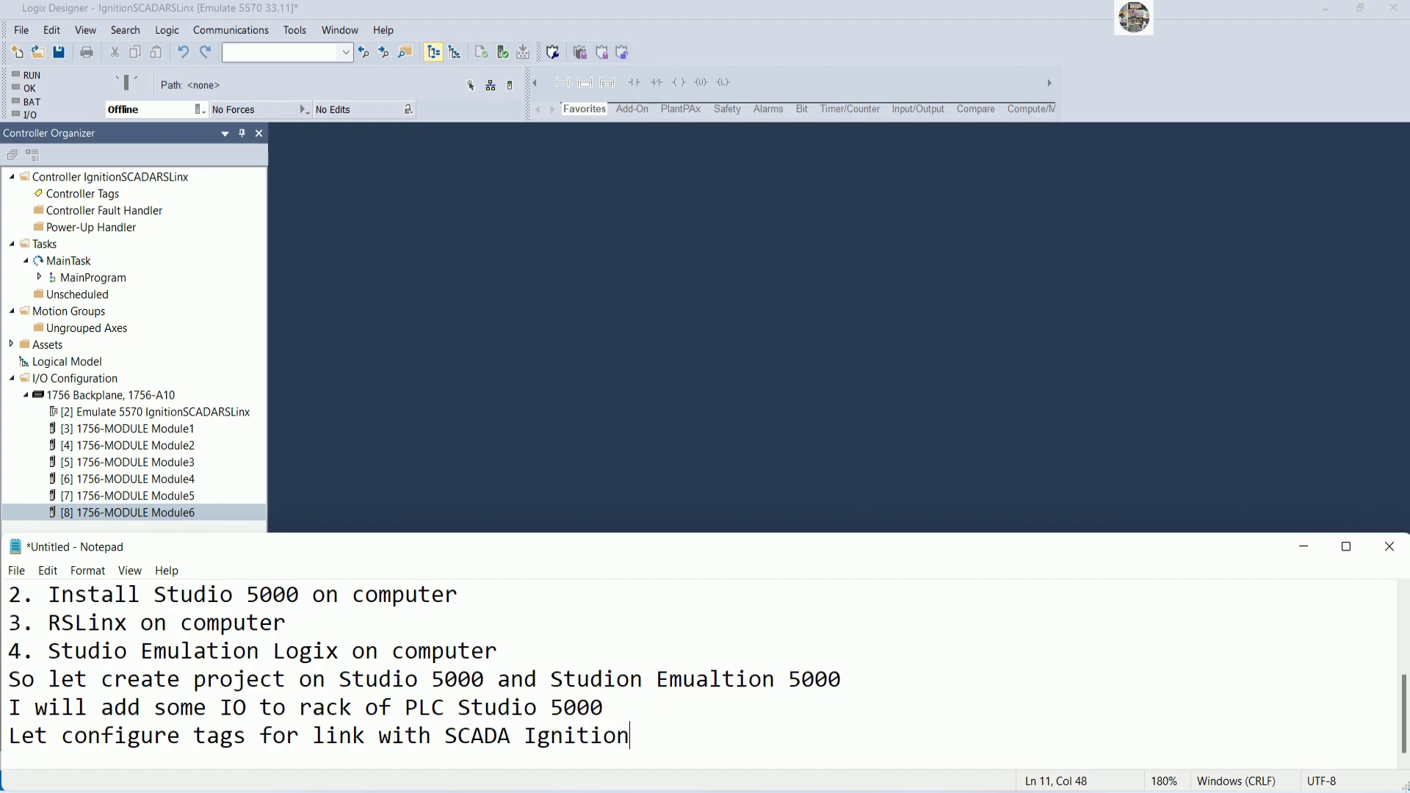
{"action": "left_click", "coordinate": [1304, 546]}
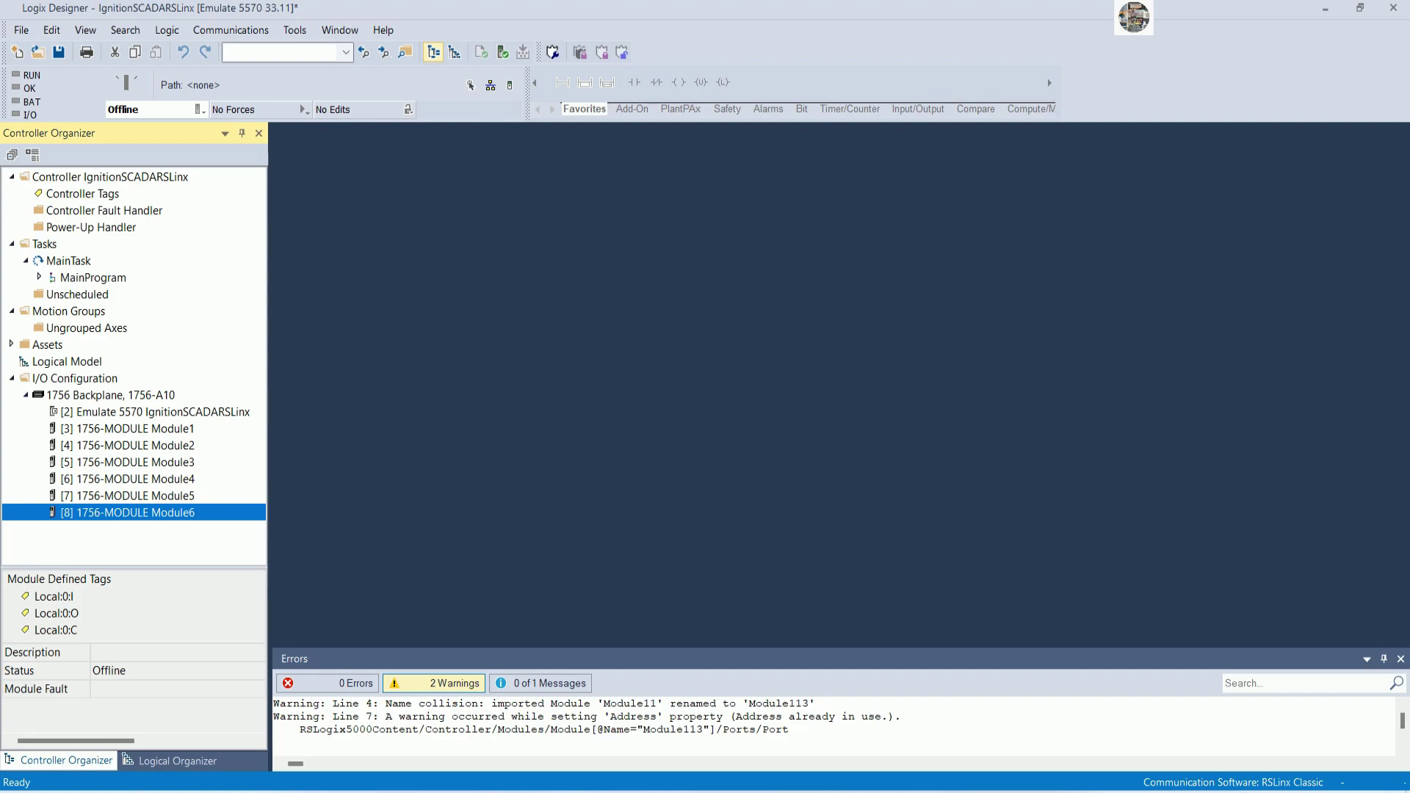
Open the Controller Tags and expand Local:3:O through Data[0] to show its individual bits
{"action": "left_click", "coordinate": [136, 411]}
{"action": "left_click", "coordinate": [137, 428]}
{"action": "left_click", "coordinate": [143, 445]}
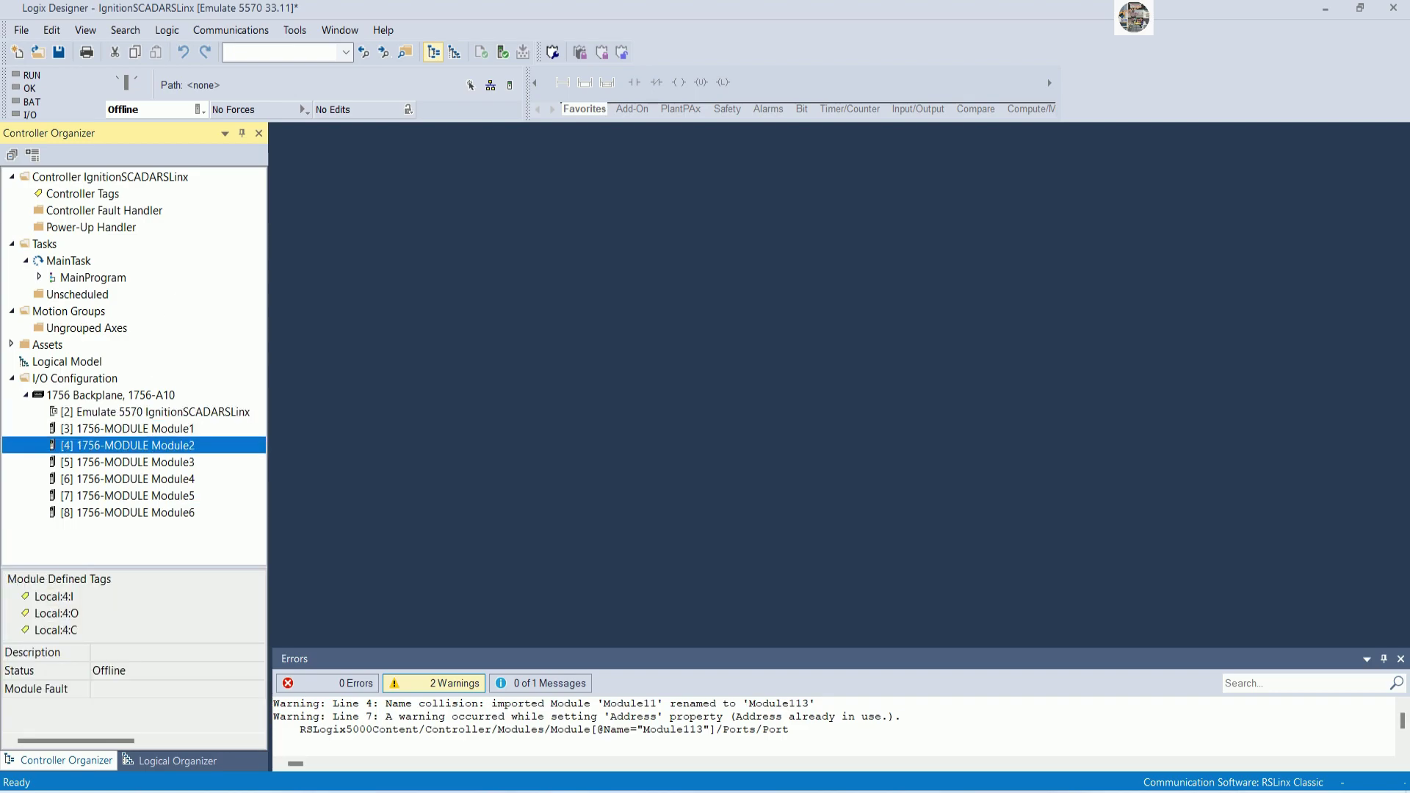
{"action": "double_click", "coordinate": [82, 194]}
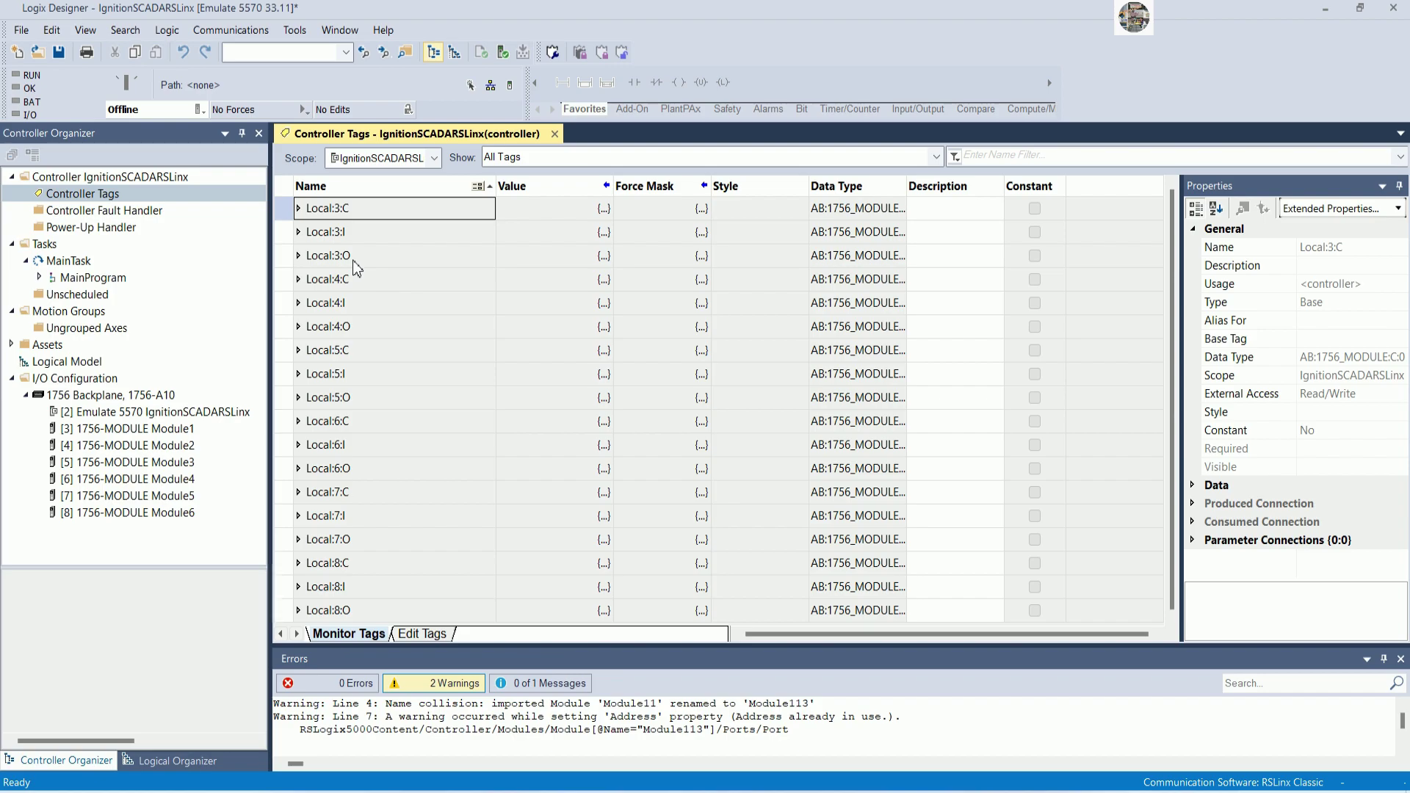
{"action": "left_click", "coordinate": [298, 255]}
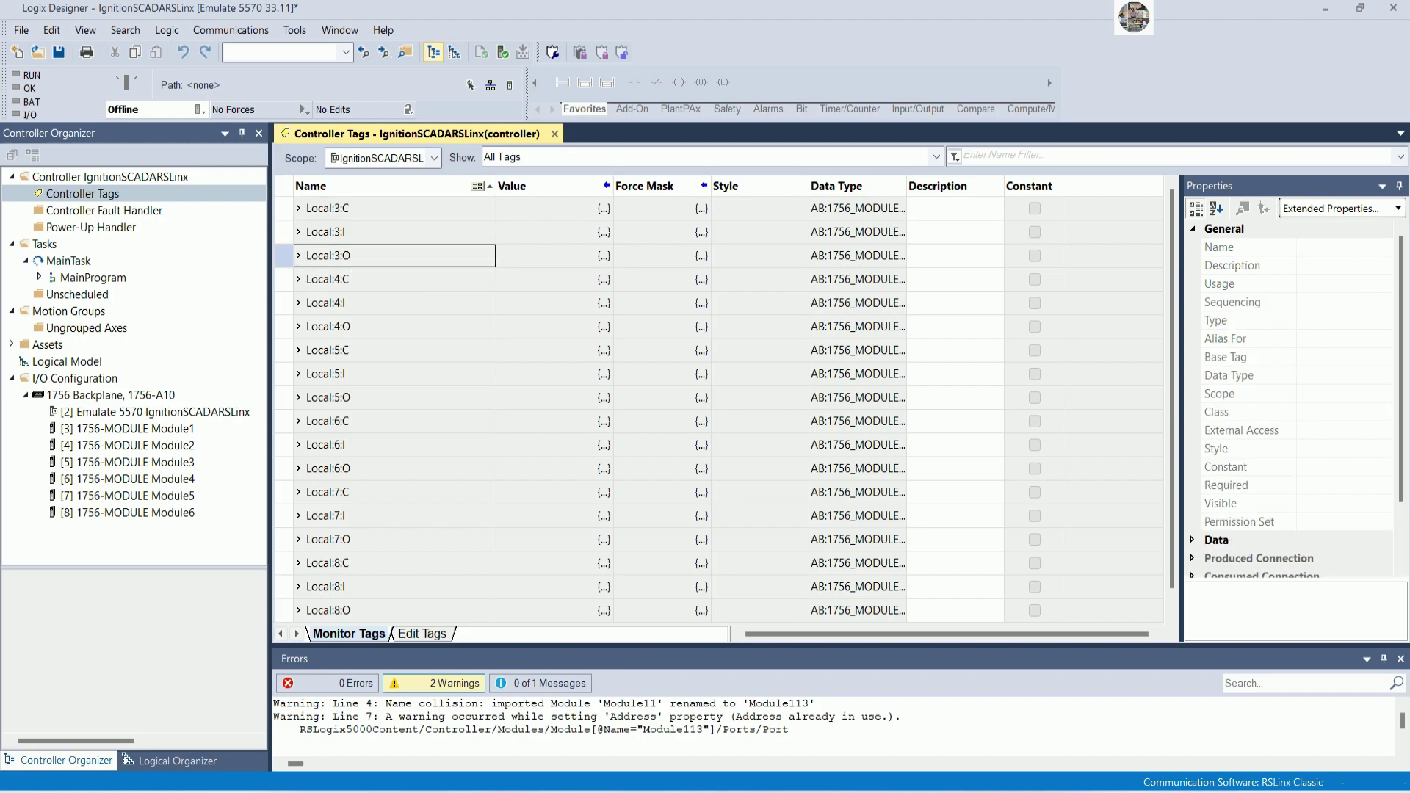
{"action": "left_click", "coordinate": [308, 279]}
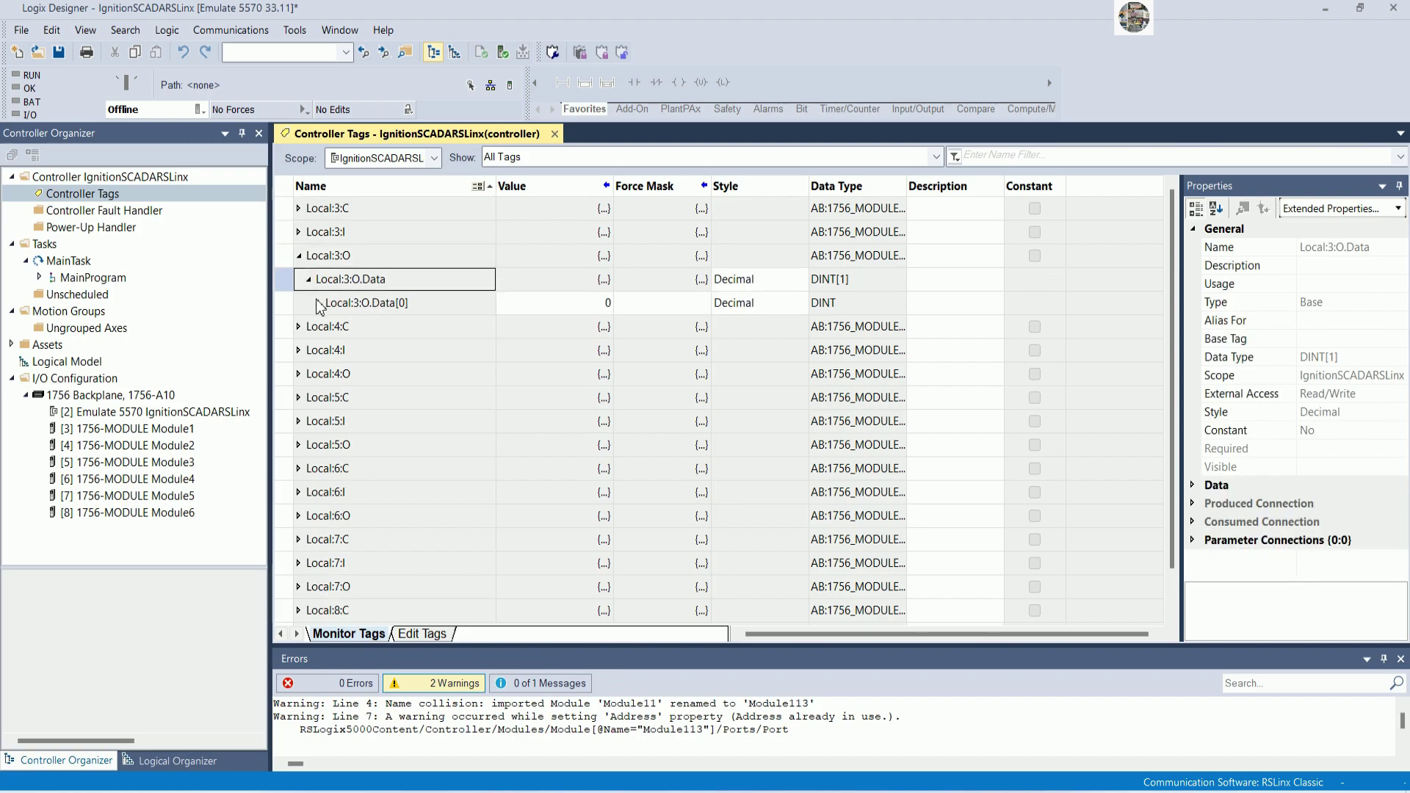
{"action": "left_click", "coordinate": [320, 304]}
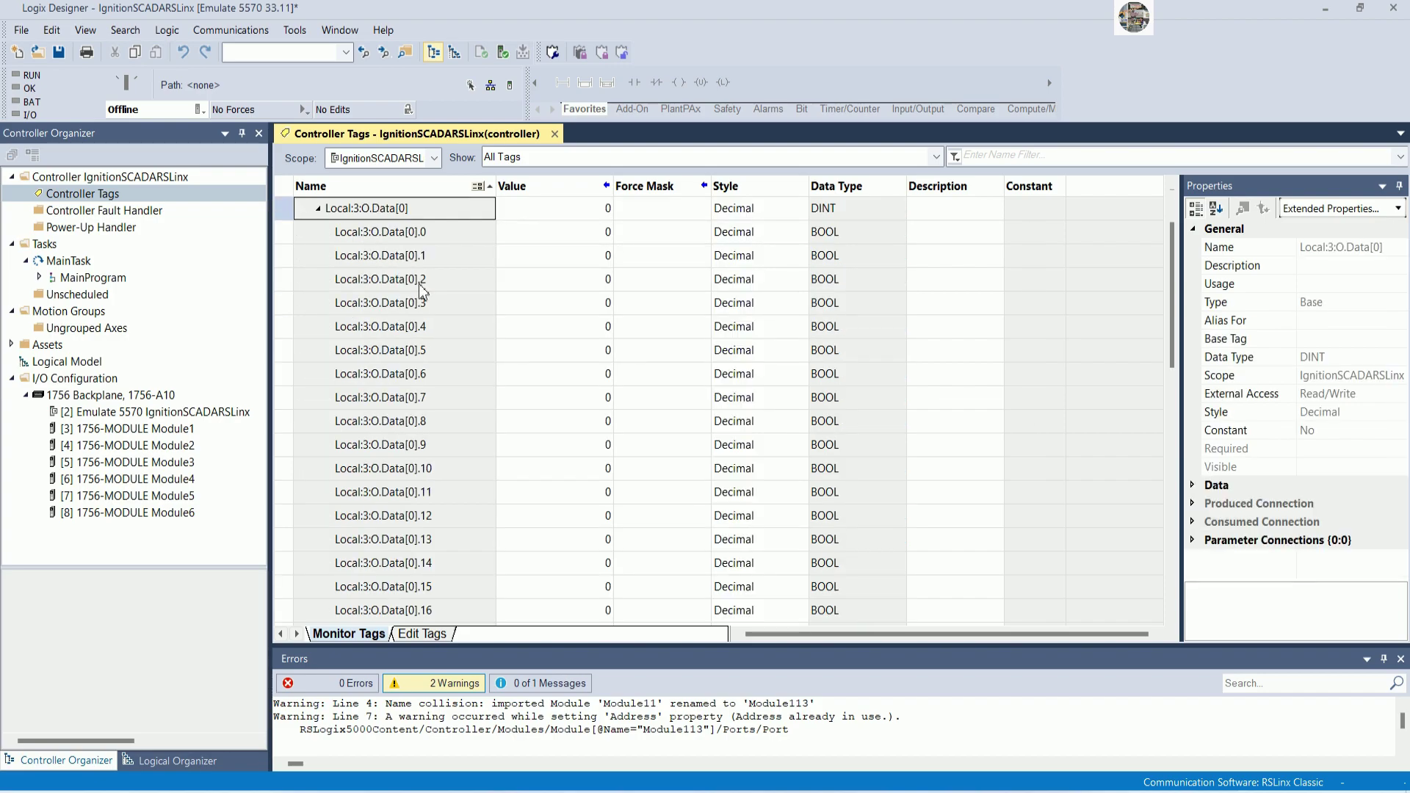
{"action": "scroll", "coordinate": [455, 287], "scroll_direction": "up", "scroll_amount": 1}
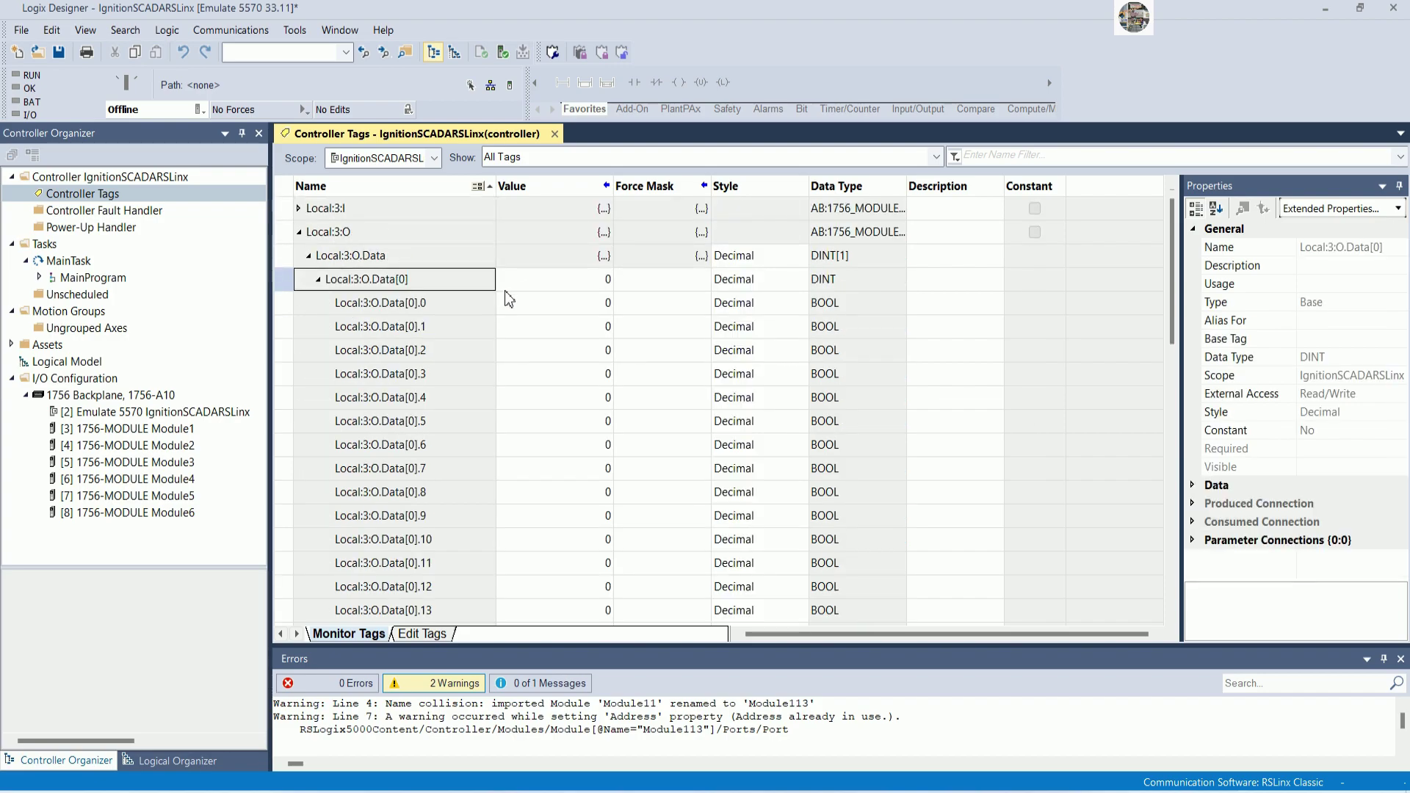
{"action": "scroll", "coordinate": [509, 299], "scroll_direction": "down", "scroll_amount": 5}
{"action": "scroll", "coordinate": [509, 299], "scroll_direction": "up", "scroll_amount": 5}
{"action": "scroll", "coordinate": [509, 288], "scroll_direction": "up", "scroll_amount": 1}
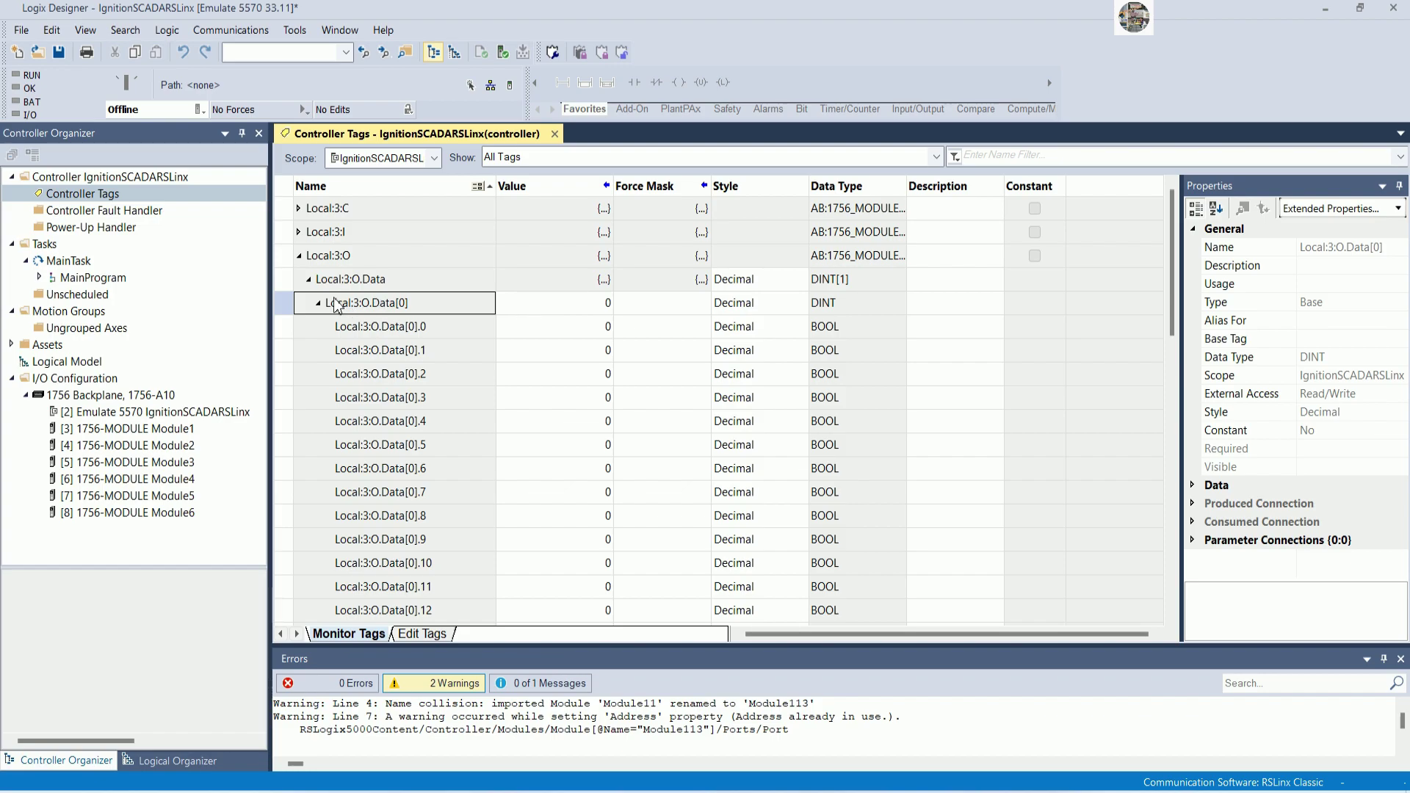
Describe Local:3:O.Data[0].0 as MOTOR1 and Local:3:O.Data[0].1 as MOTOR2
{"action": "double_click", "coordinate": [951, 326]}
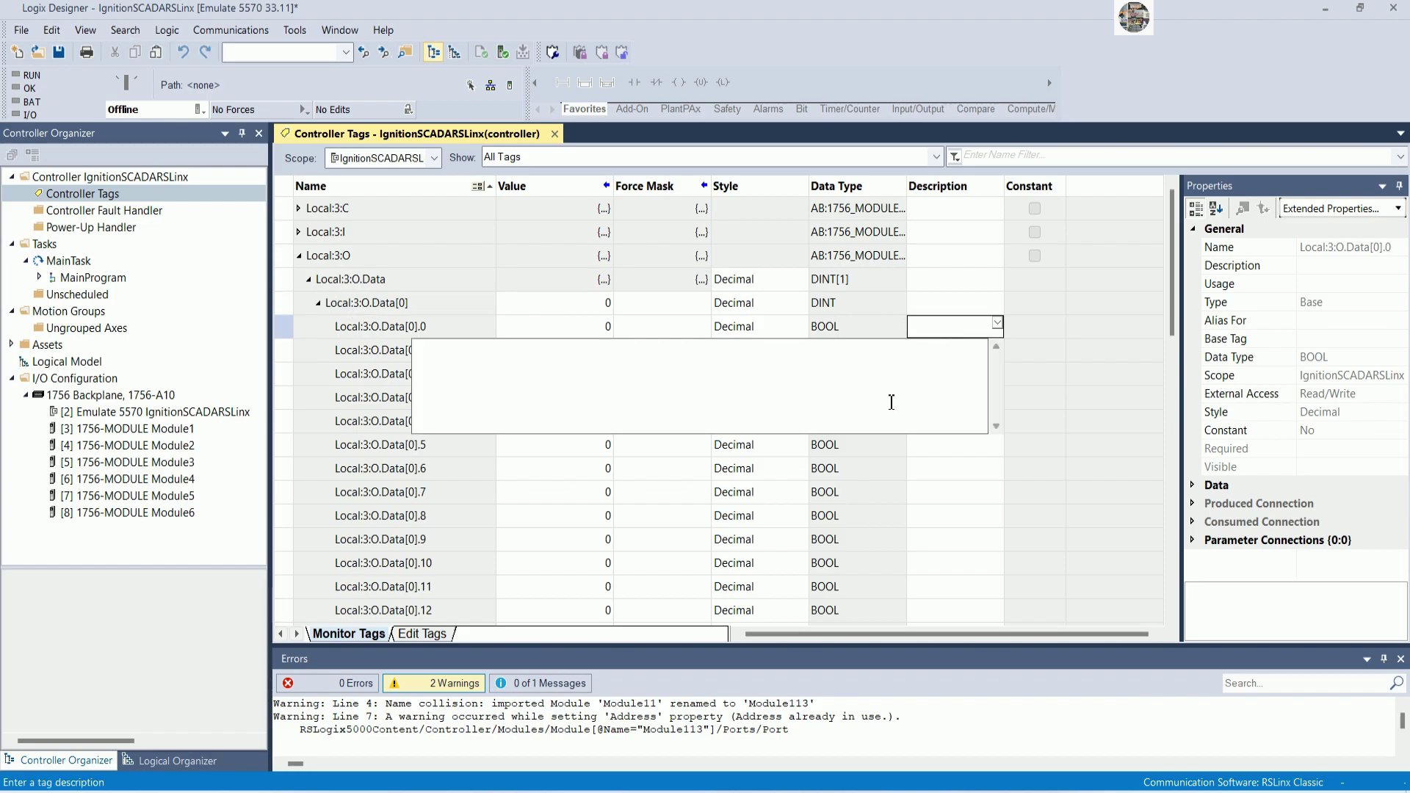
{"action": "type", "text": "motMotor"}
{"action": "key", "text": "BackSpace"}
{"action": "key", "text": "BackSpace"}
{"action": "key", "text": "BackSpace"}
{"action": "key", "text": "BackSpace"}
{"action": "type", "text": "OTOR1"}
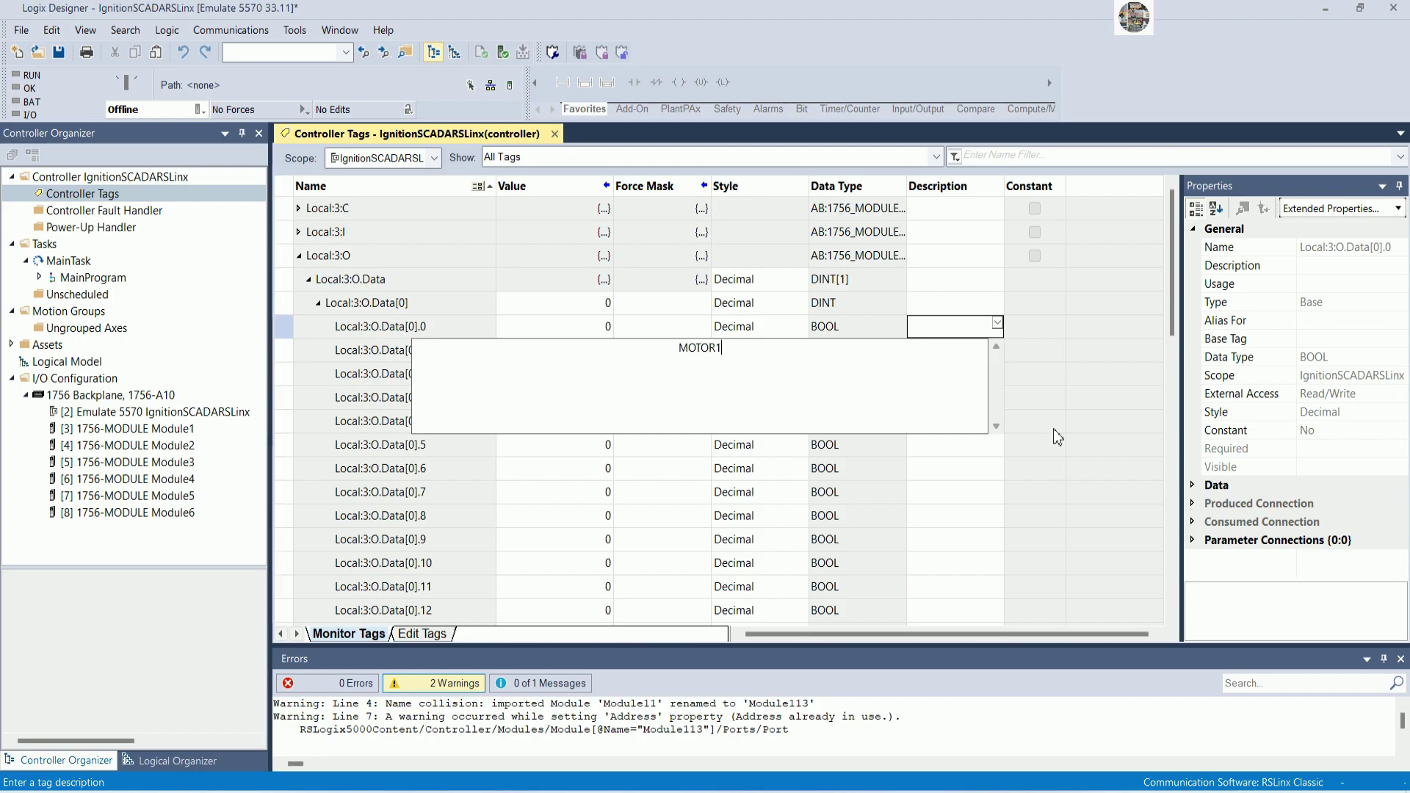
{"action": "key", "text": "Return"}
{"action": "key", "text": "Down"}
{"action": "key", "text": "Return"}
{"action": "type", "text": "MOTOR2"}
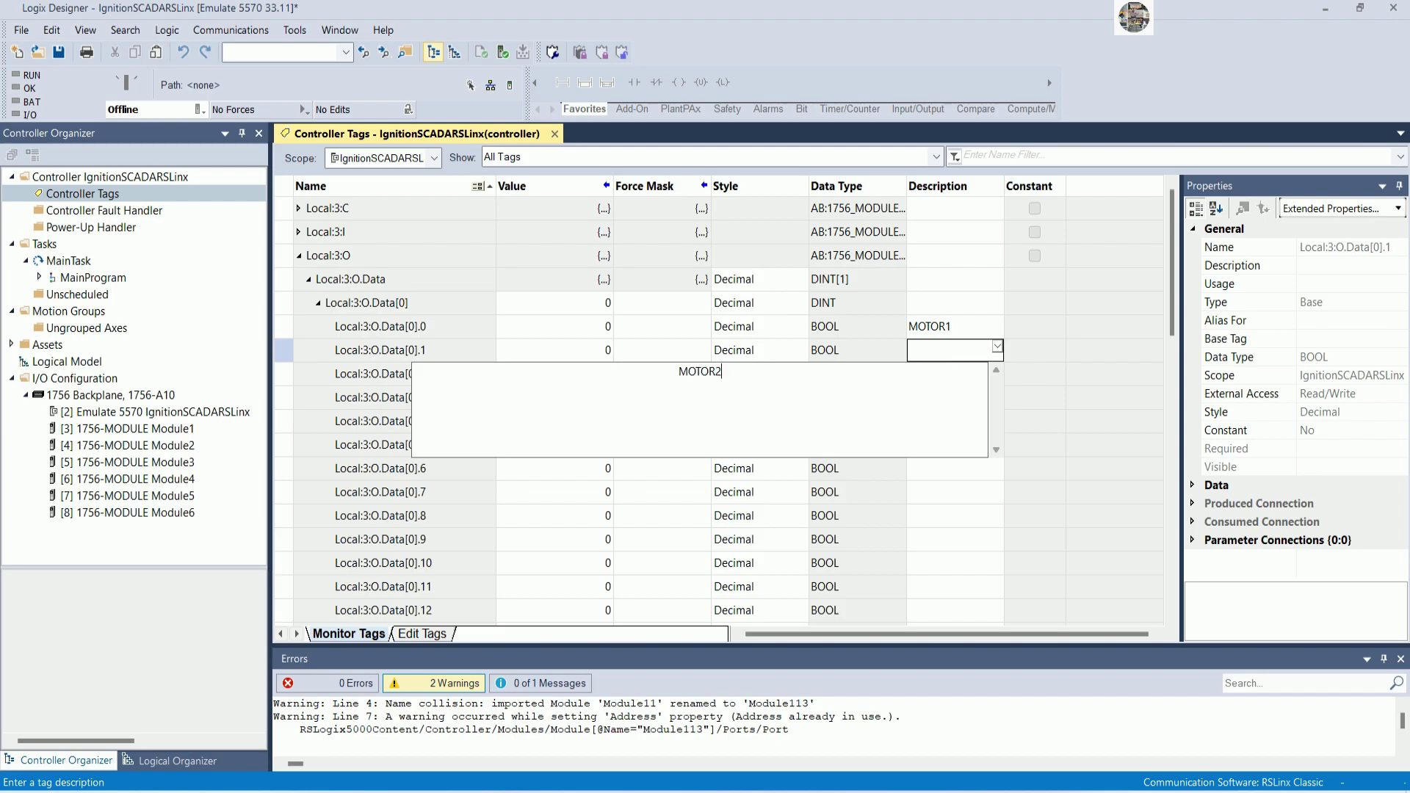
{"action": "key", "text": "Return"}
Describe Local:3:O.Data[0].2 as MOTOR3 and Local:3:O.Data[0].3 as MOTOR4
{"action": "key", "text": "Down"}
{"action": "key", "text": "Return"}
{"action": "type", "text": "MOT"}
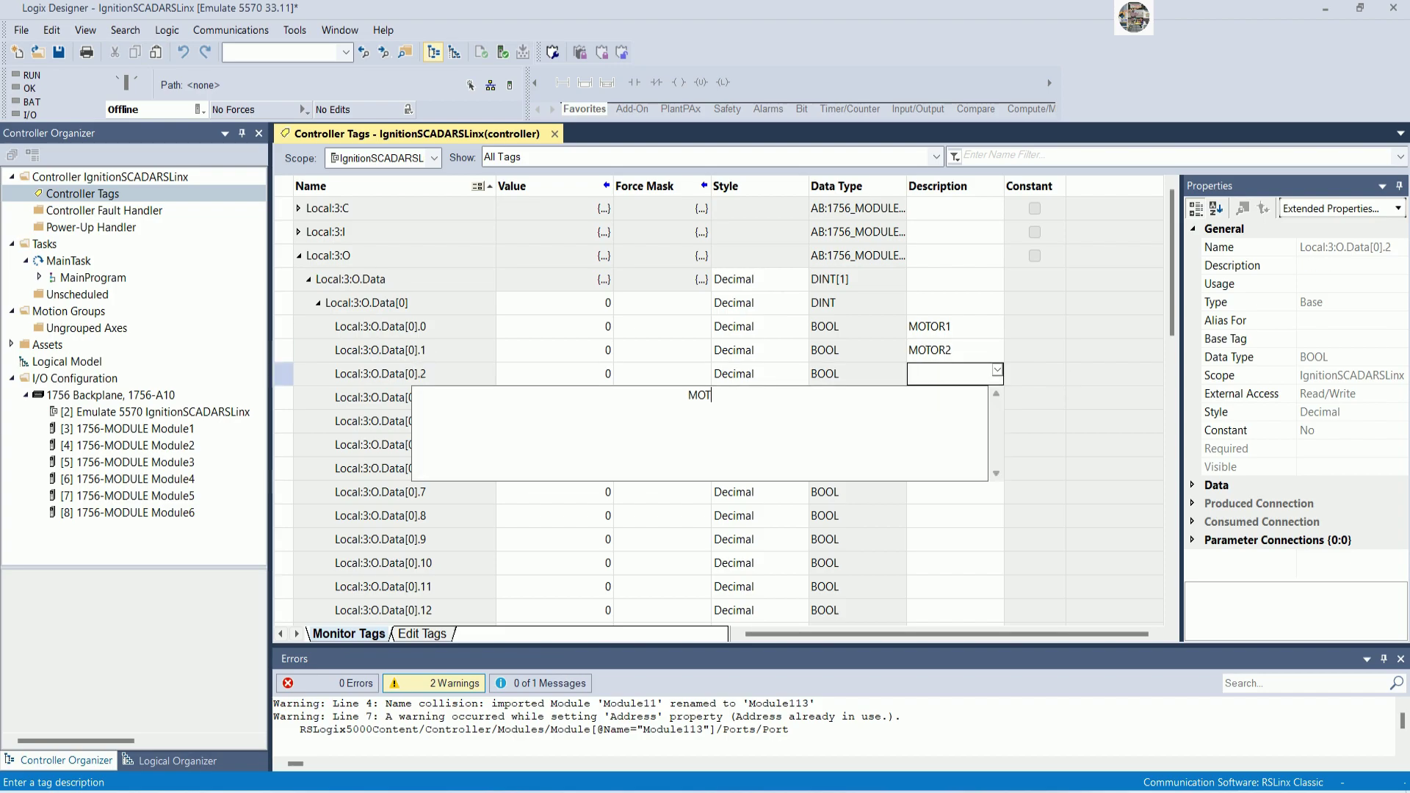
{"action": "type", "text": "OR3"}
{"action": "key", "text": "Return"}
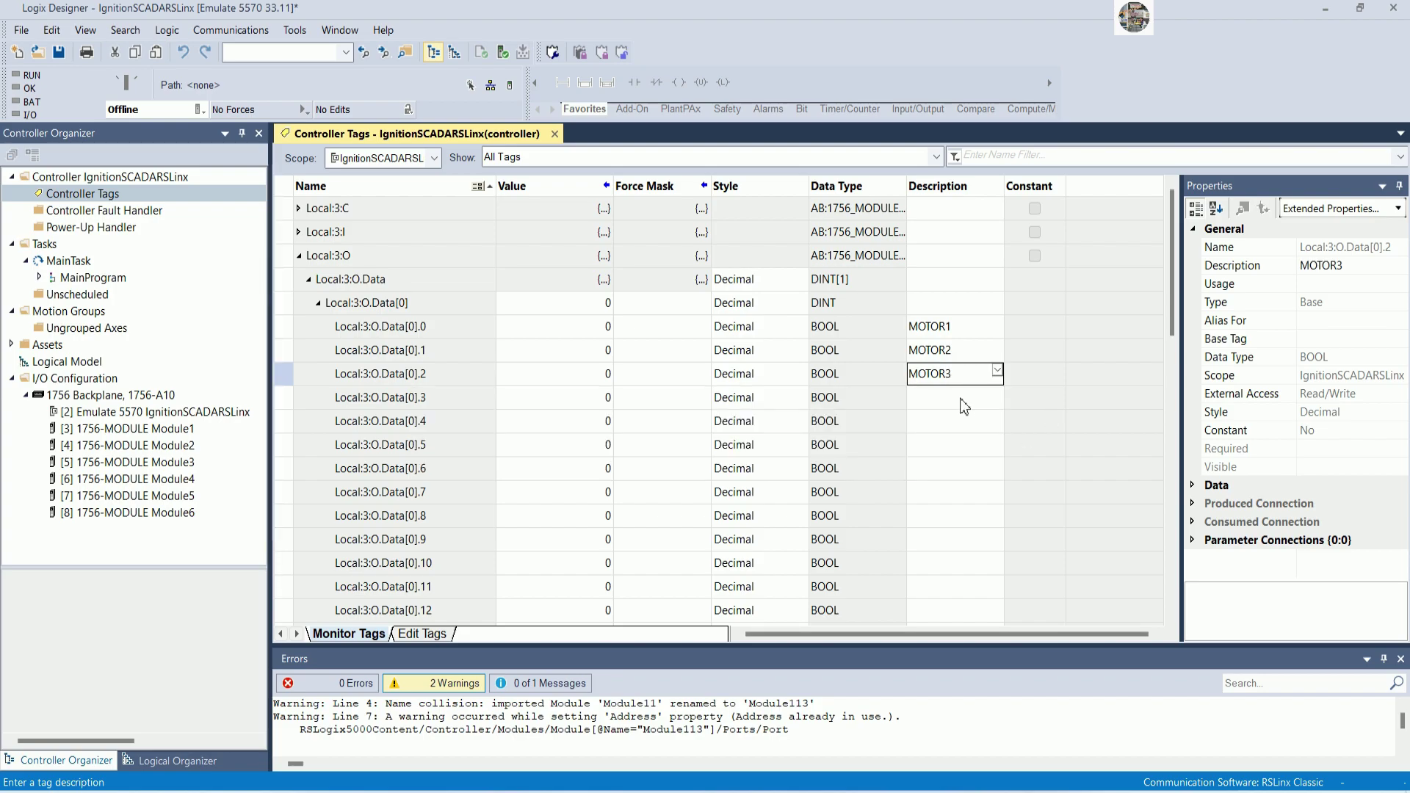
{"action": "key", "text": "Down"}
{"action": "key", "text": "Return"}
{"action": "type", "text": "MOTOR"}
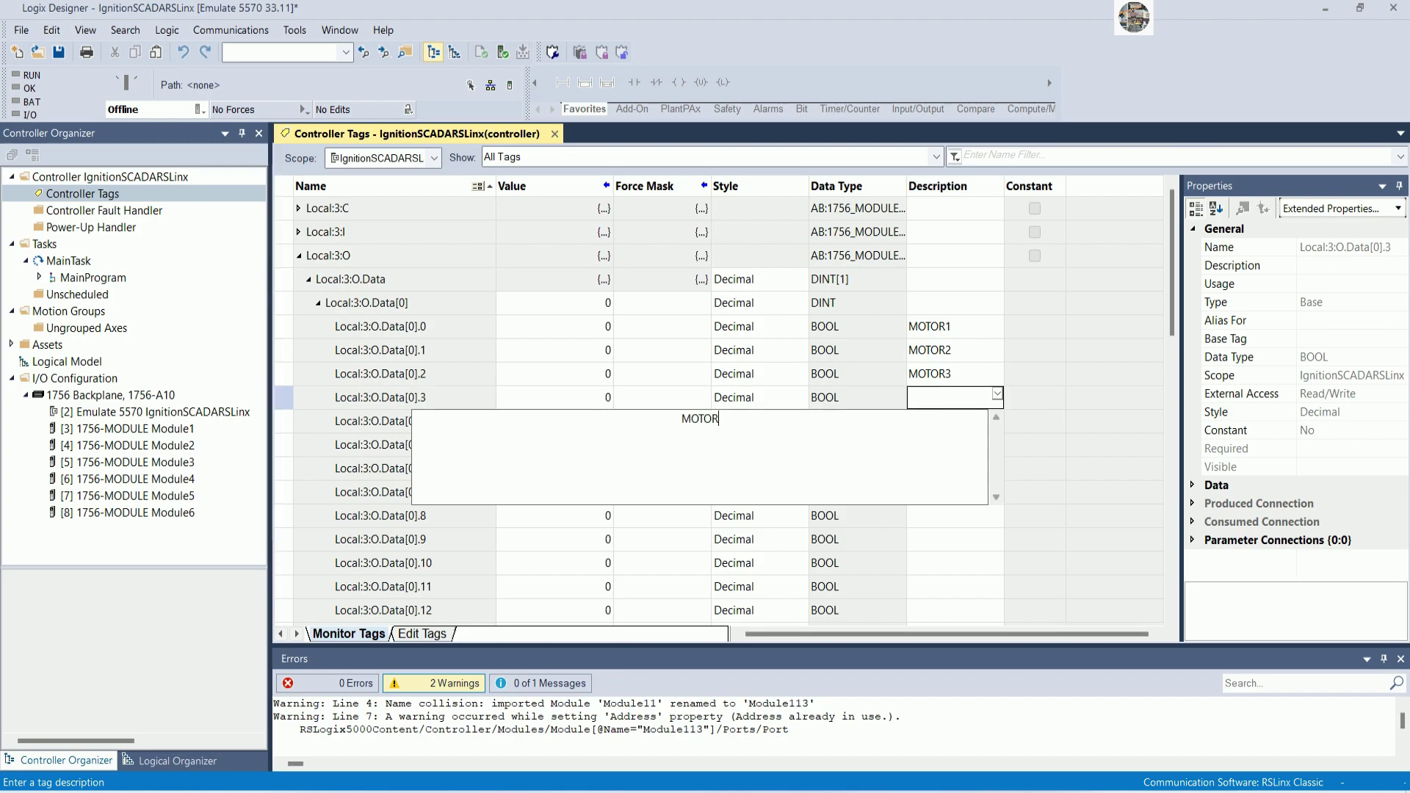
{"action": "type", "text": "4"}
{"action": "key", "text": "Return"}
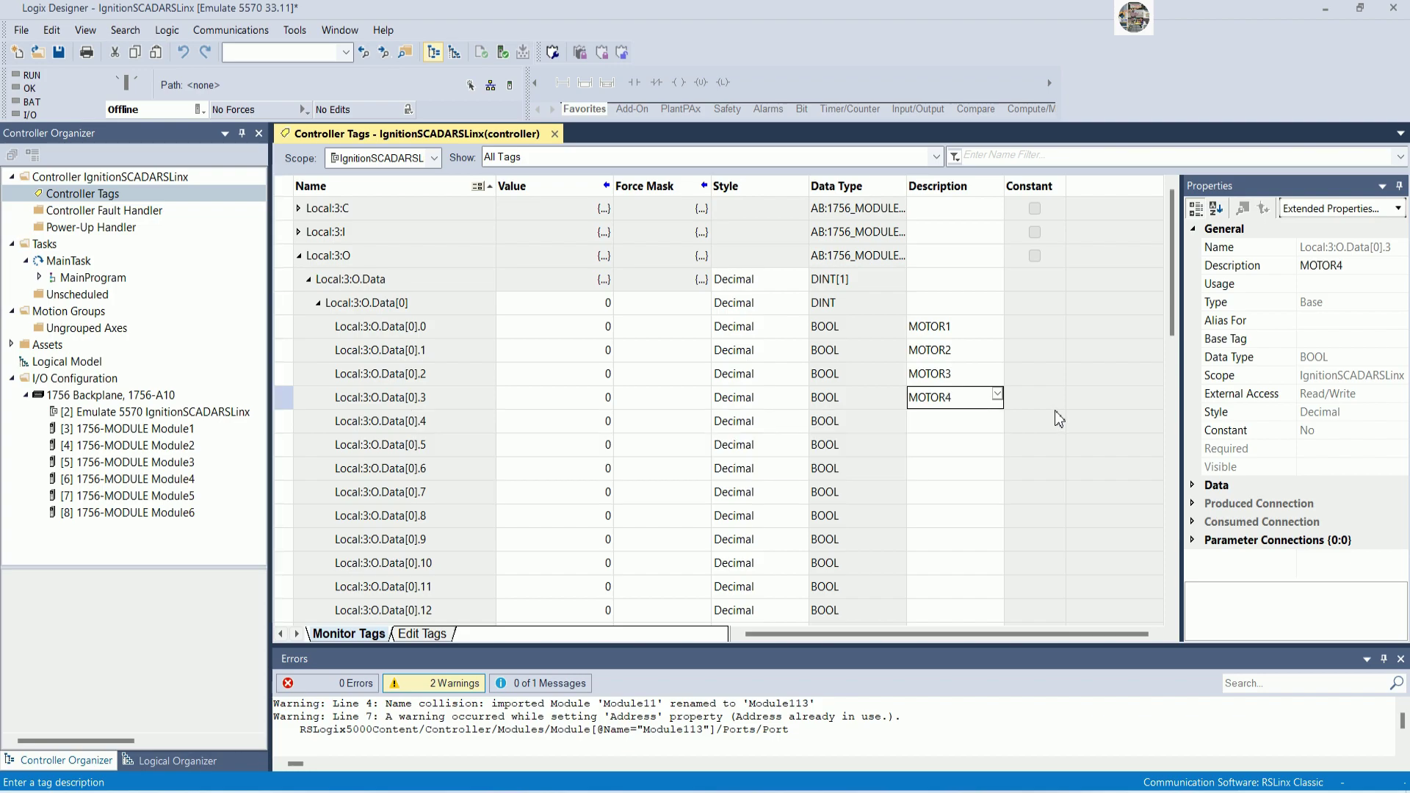
Collapse Local:3:O.Data[0], then expand Local:4:O to its individual bits and open the description of Local:4:O.Data[0].0
{"action": "scroll", "coordinate": [802, 427], "scroll_direction": "down", "scroll_amount": 2}
{"action": "left_click", "coordinate": [322, 301]}
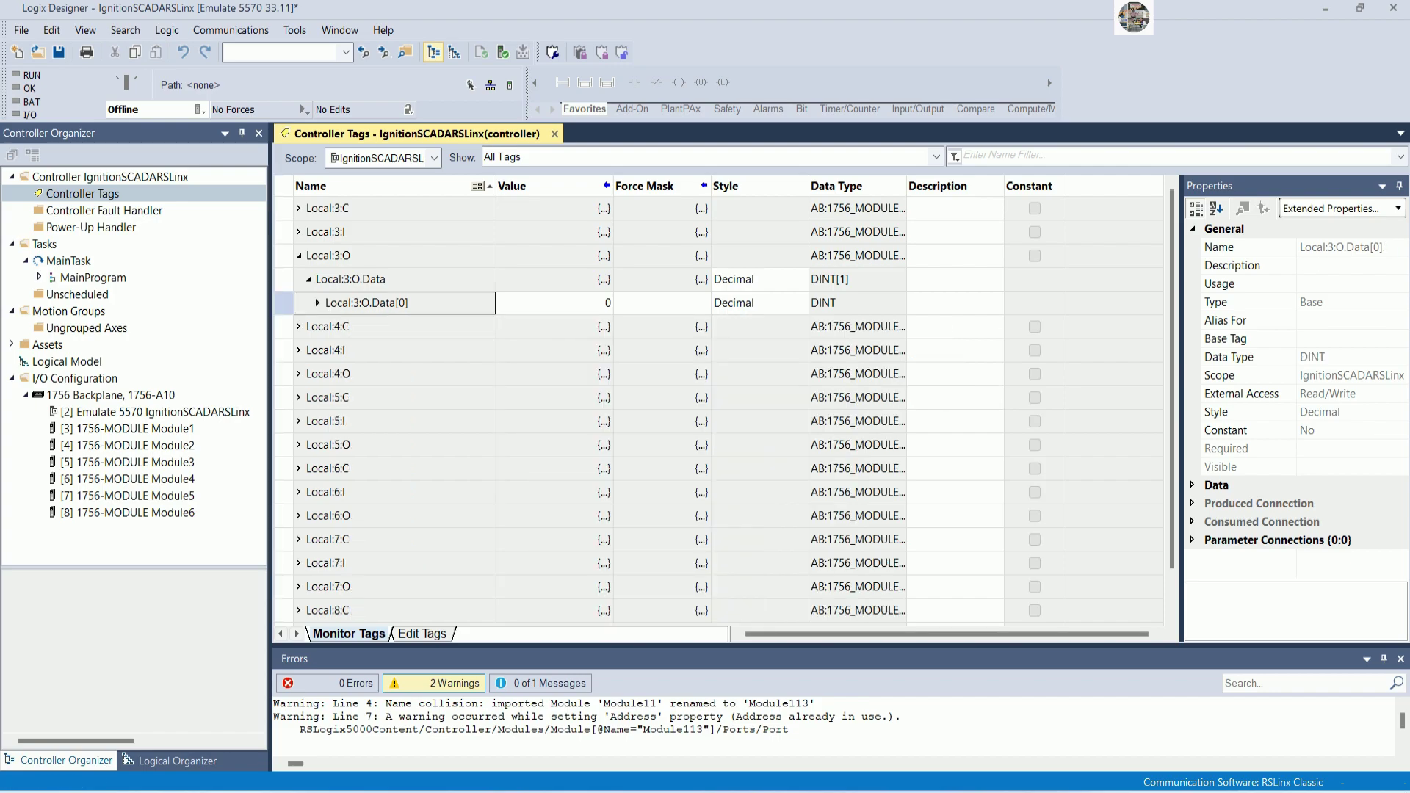
{"action": "left_click", "coordinate": [302, 376]}
{"action": "left_click", "coordinate": [298, 374]}
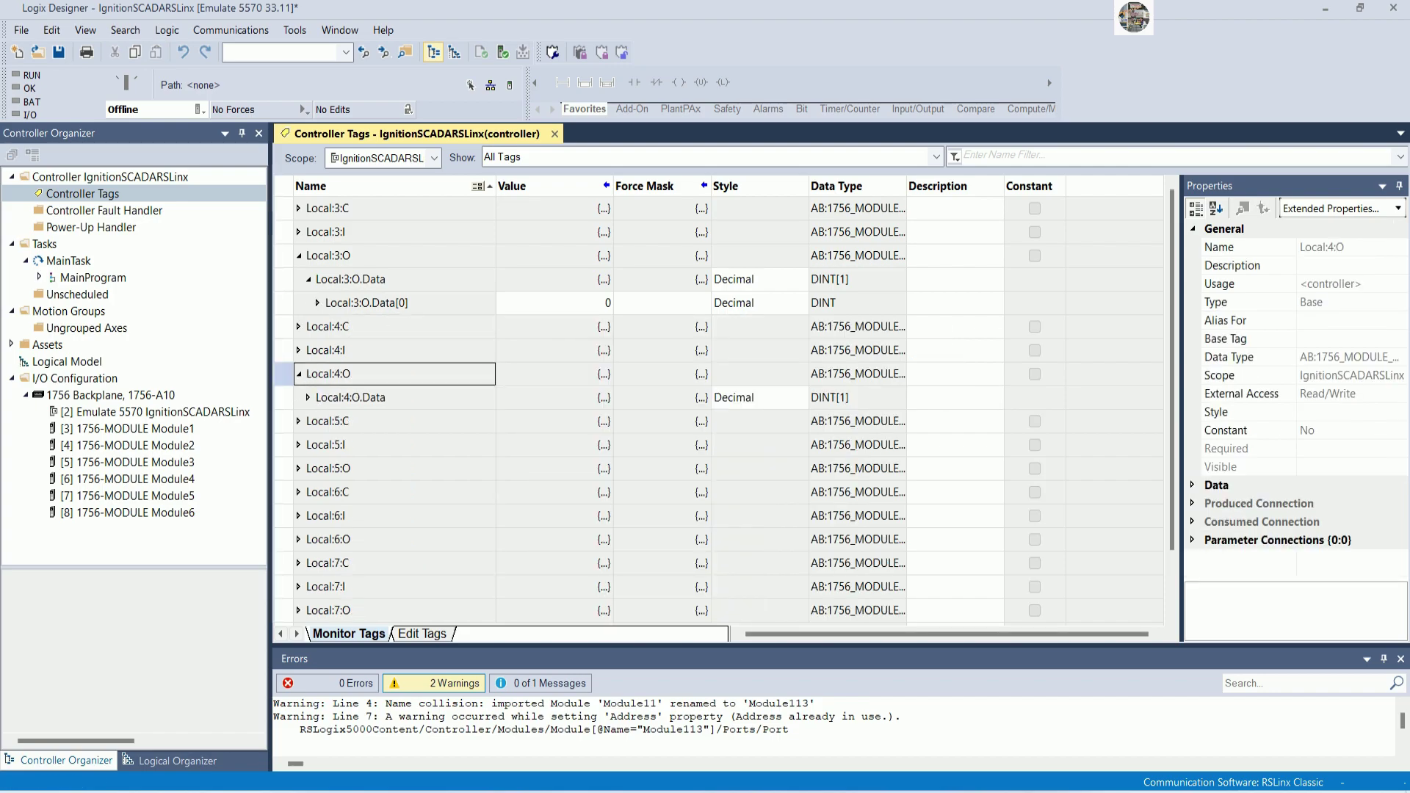
{"action": "left_click", "coordinate": [308, 397]}
{"action": "left_click", "coordinate": [308, 399]}
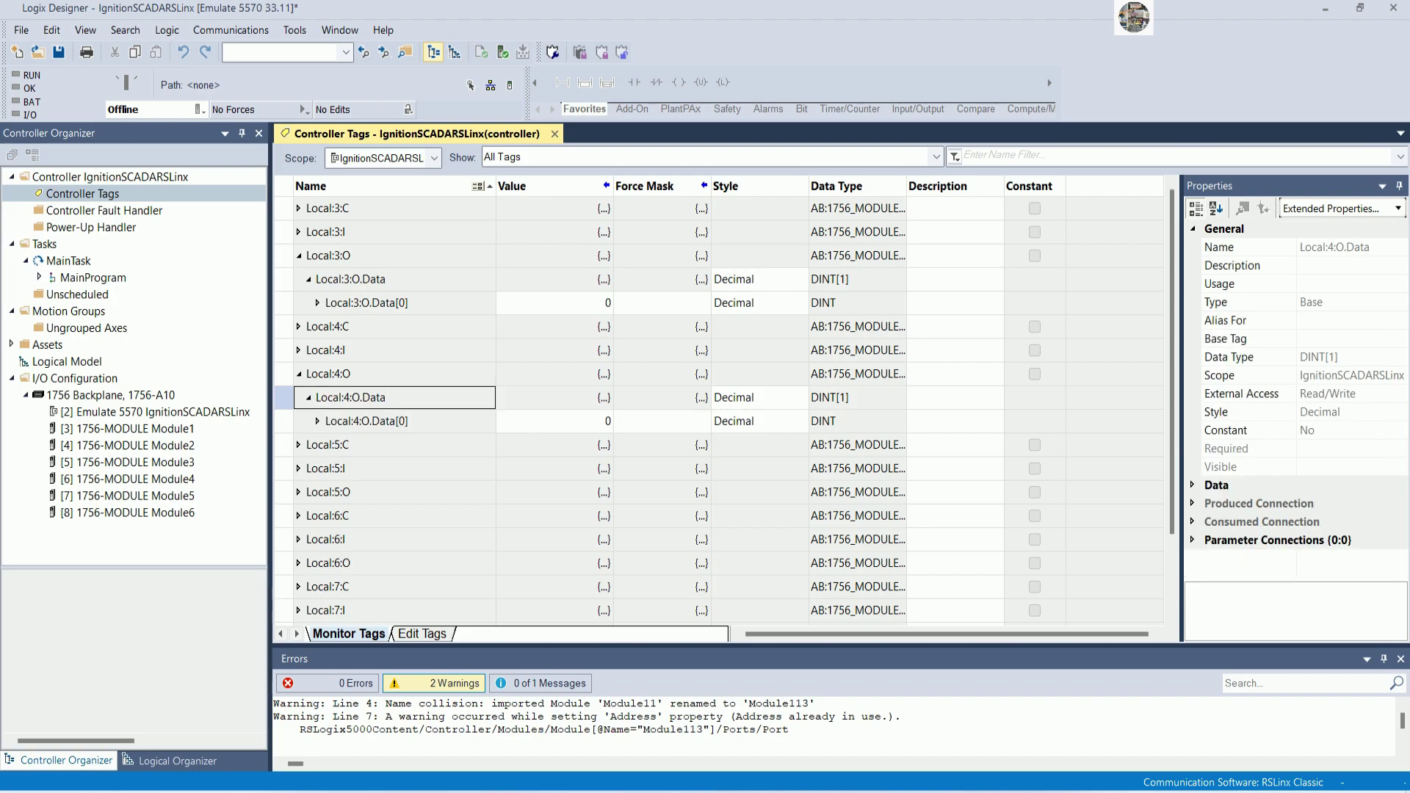
{"action": "left_click", "coordinate": [323, 423]}
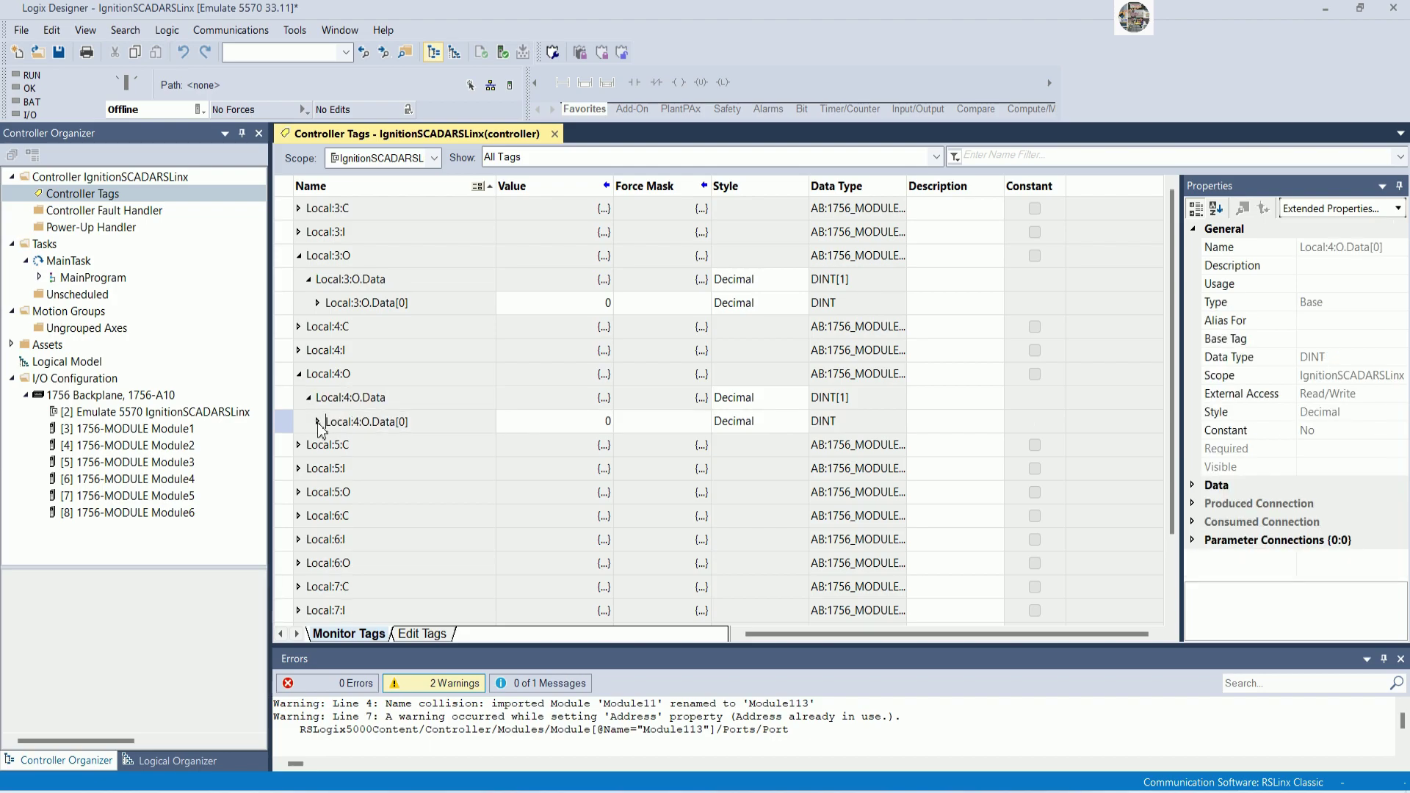
{"action": "left_click", "coordinate": [318, 421]}
{"action": "left_click", "coordinate": [411, 418]}
{"action": "scroll", "coordinate": [830, 376], "scroll_direction": "up", "scroll_amount": 1}
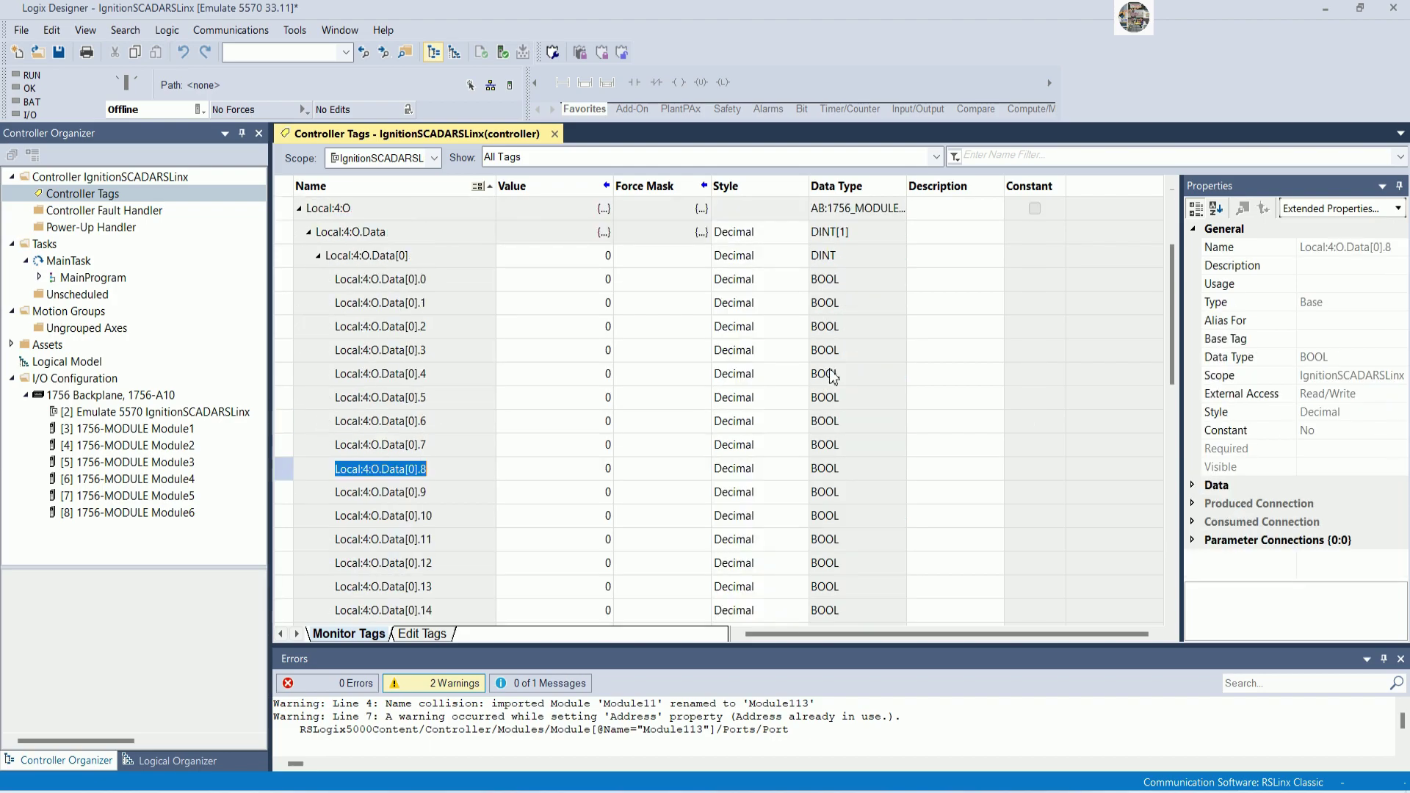
{"action": "left_click", "coordinate": [947, 281]}
{"action": "left_click", "coordinate": [947, 282]}
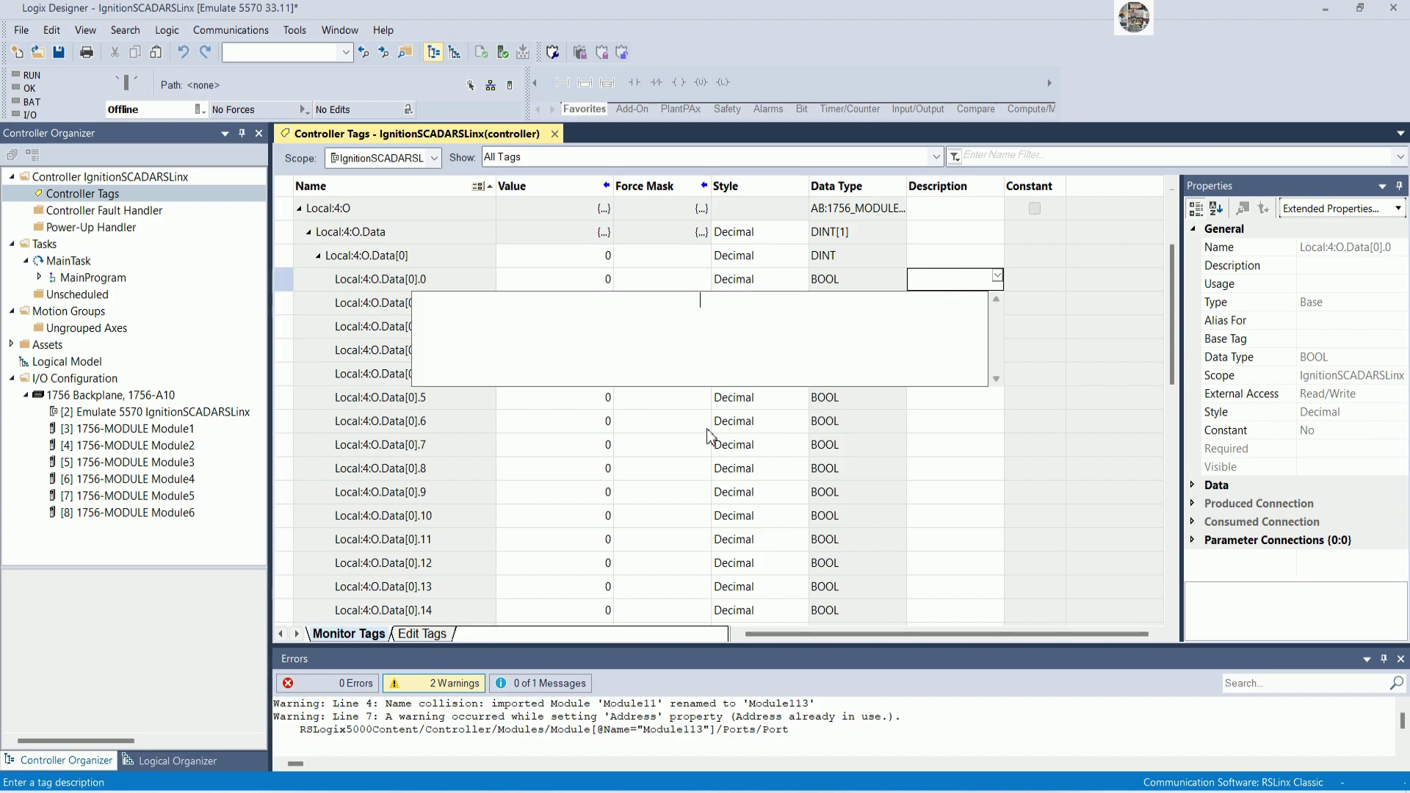
Switch to Notepad and add a new line reading "Actualy we can use only one module of digital input"
{"action": "key", "text": "alt+Tab"}
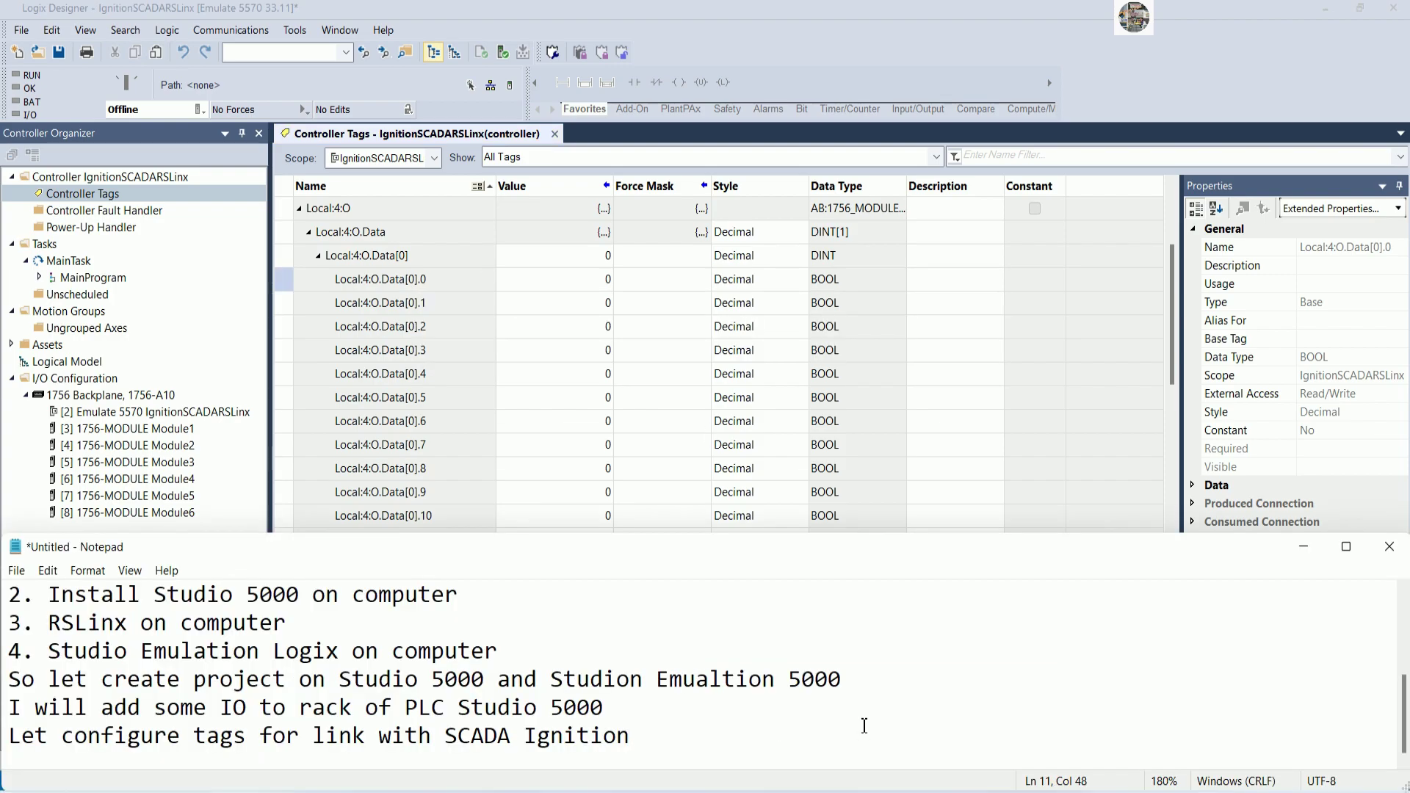
{"action": "key", "text": "Return"}
{"action": "type", "text": "ac"}
{"action": "key", "text": "BackSpace"}
{"action": "key", "text": "BackSpace"}
{"action": "type", "text": "Actu"}
{"action": "key", "text": "BackSpace"}
{"action": "type", "text": "tualy we can use "}
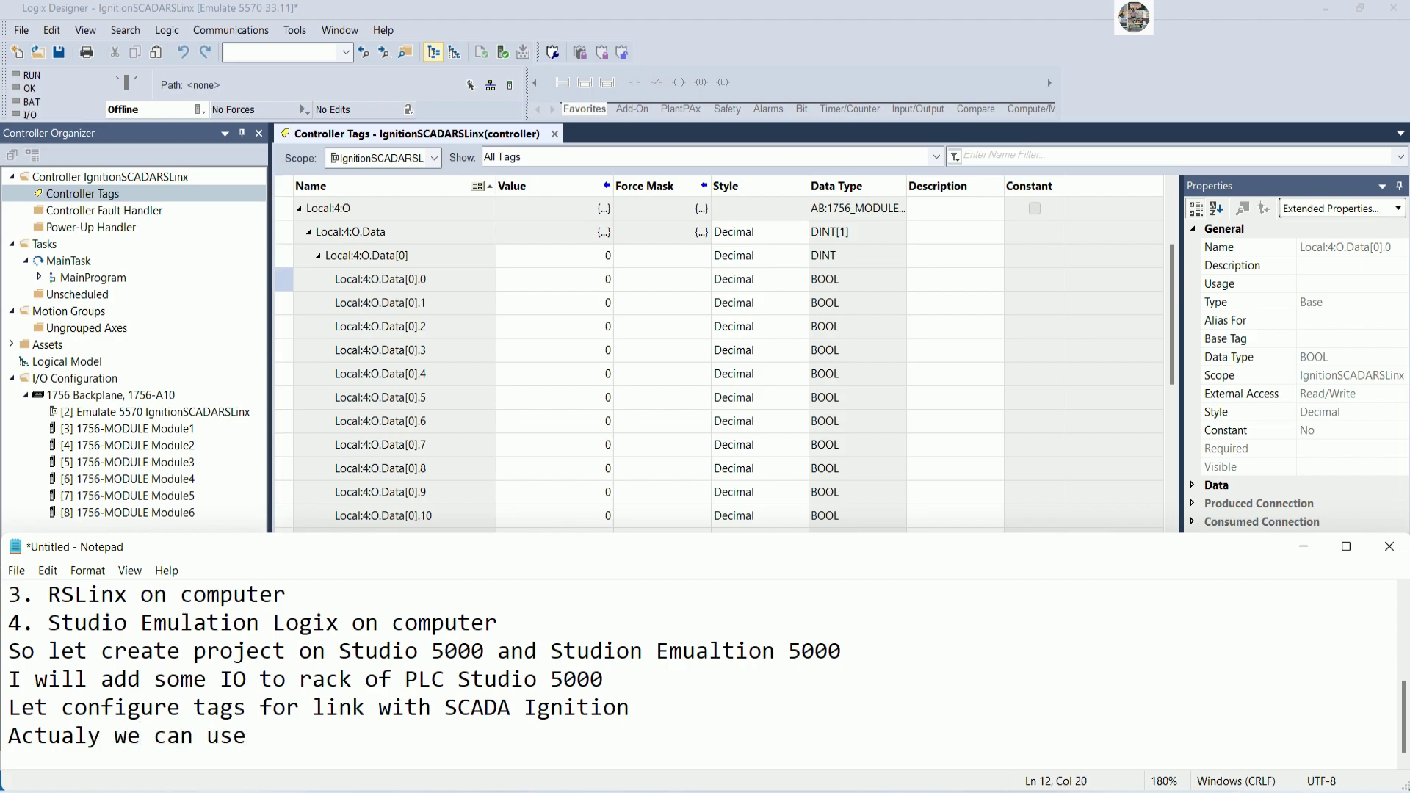
{"action": "type", "text": "o"}
{"action": "key", "text": "BackSpace"}
{"action": "type", "text": "only one "}
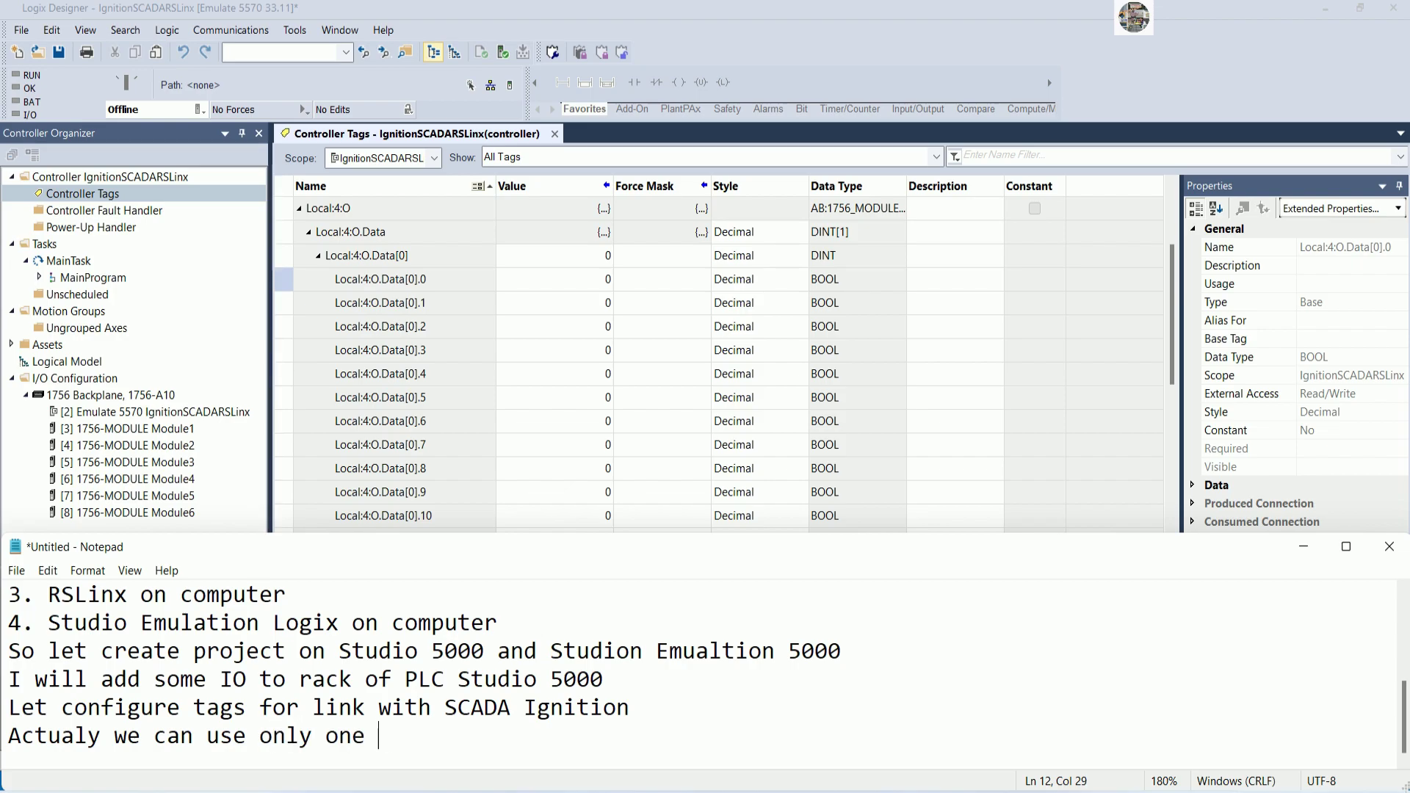
{"action": "type", "text": "module of "}
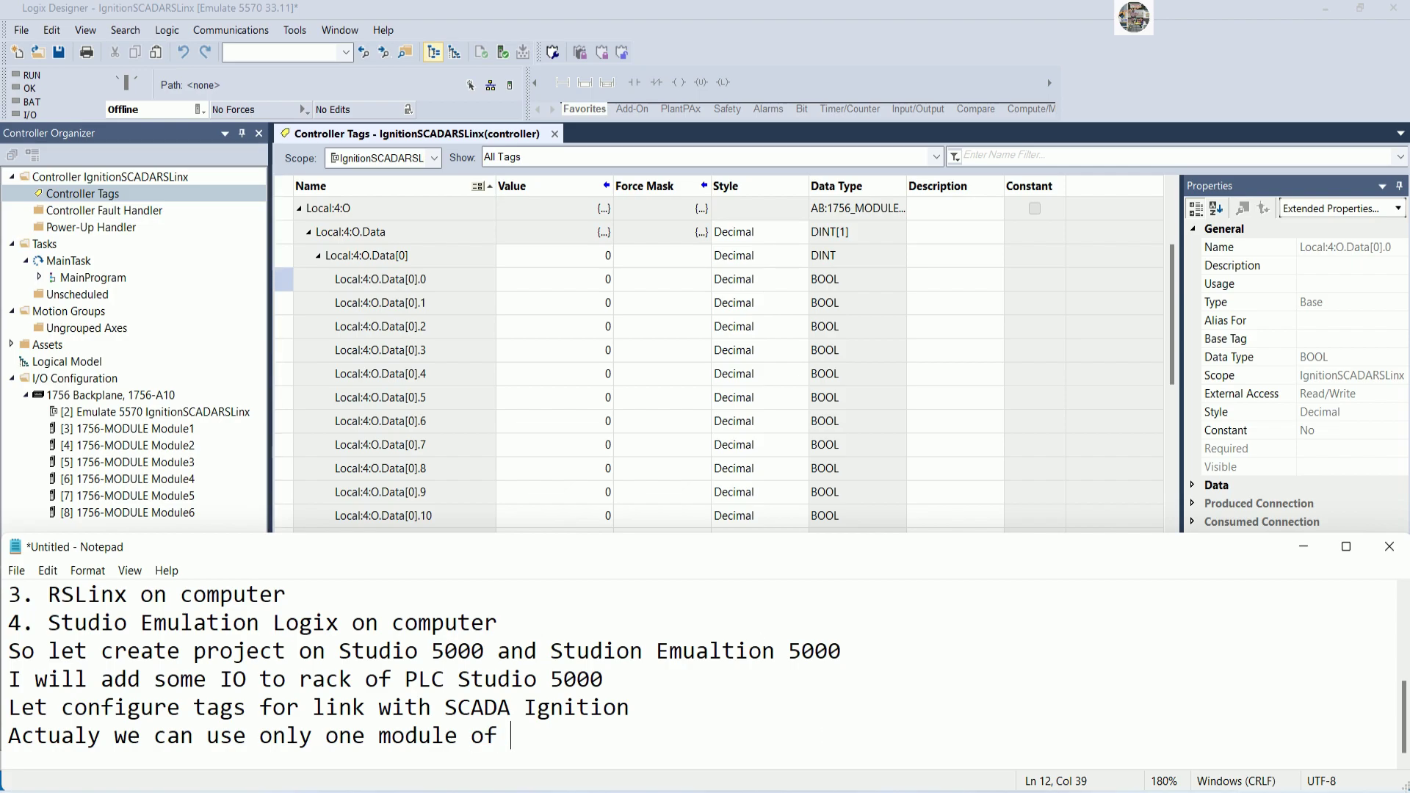
{"action": "type", "text": "digit"}
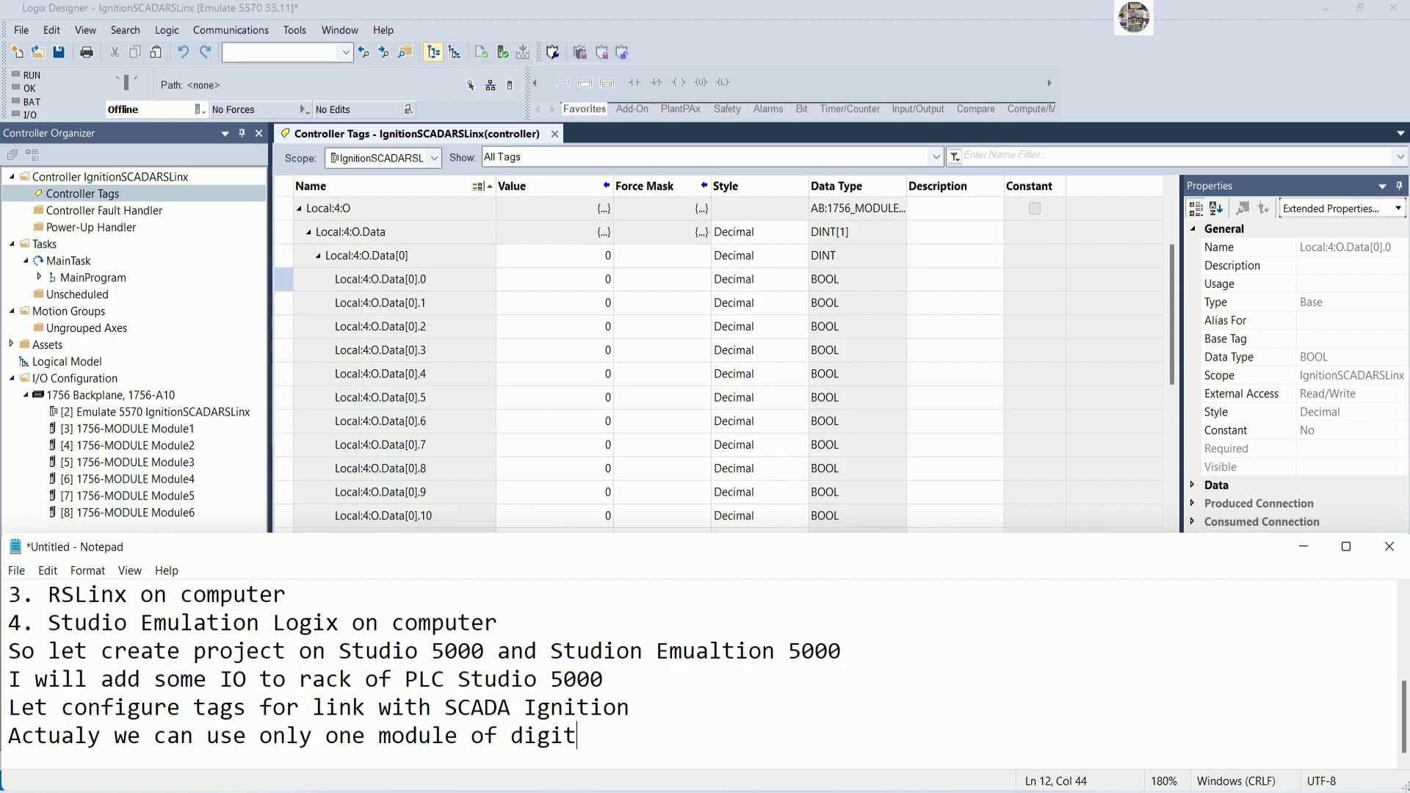
{"action": "type", "text": "al input"}
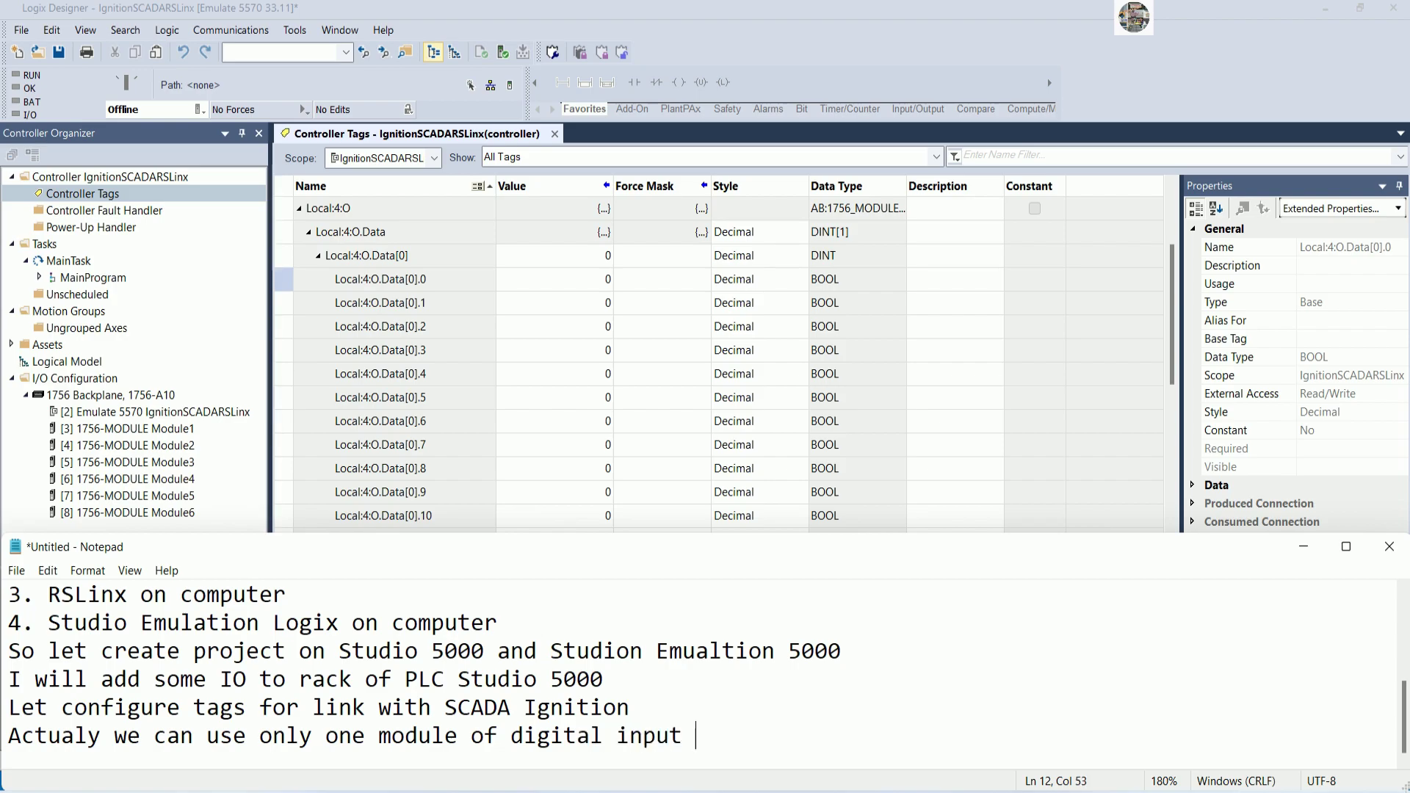
Complete the note with "32bits, but I just show more about how to use all module of PLCs" and minimize Notepad
{"action": "scroll", "coordinate": [679, 433], "scroll_direction": "down", "scroll_amount": 8}
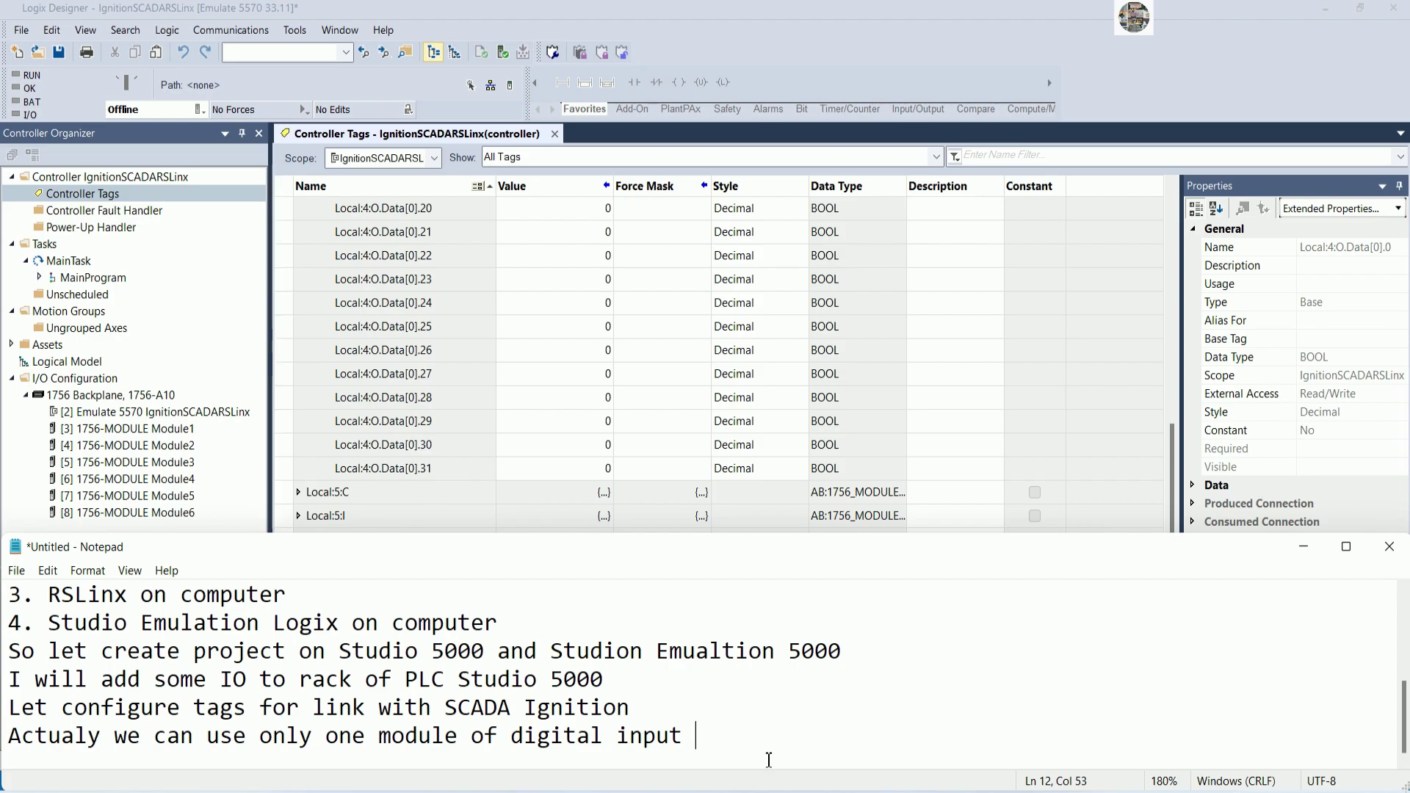
{"action": "type", "text": "32bits, but I just show"}
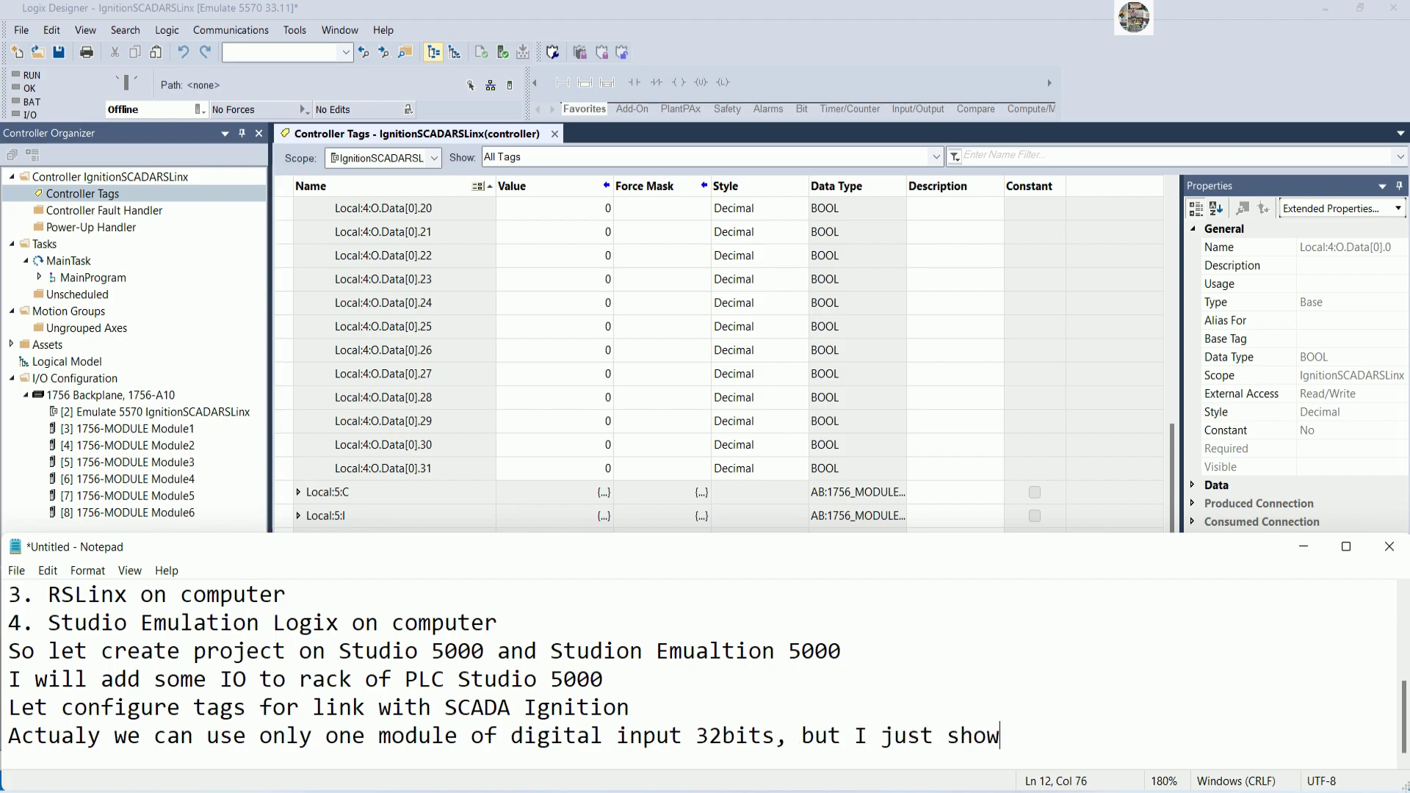
{"action": "type", "text": " more ab"}
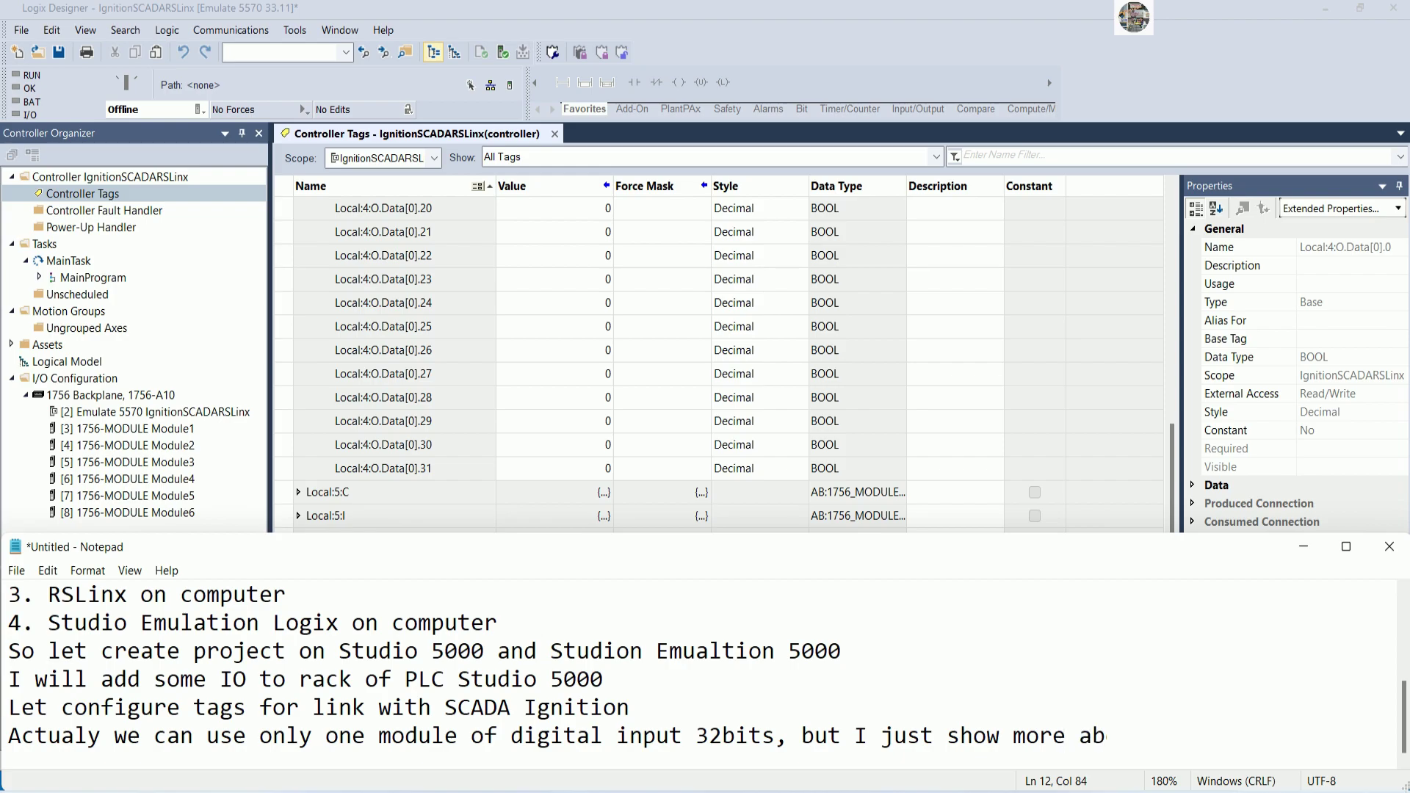
{"action": "type", "text": "out how to use"}
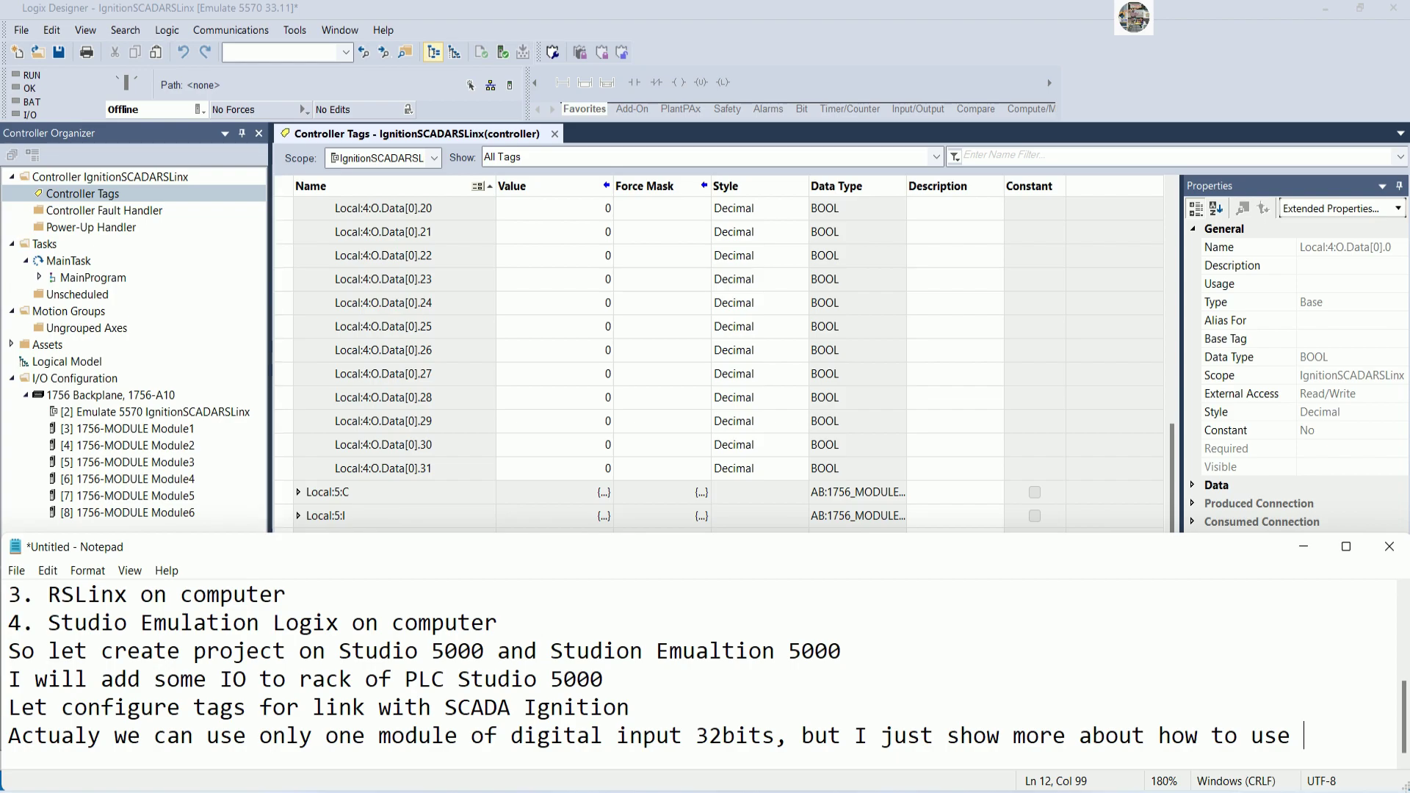
{"action": "type", "text": "all module of PLCs"}
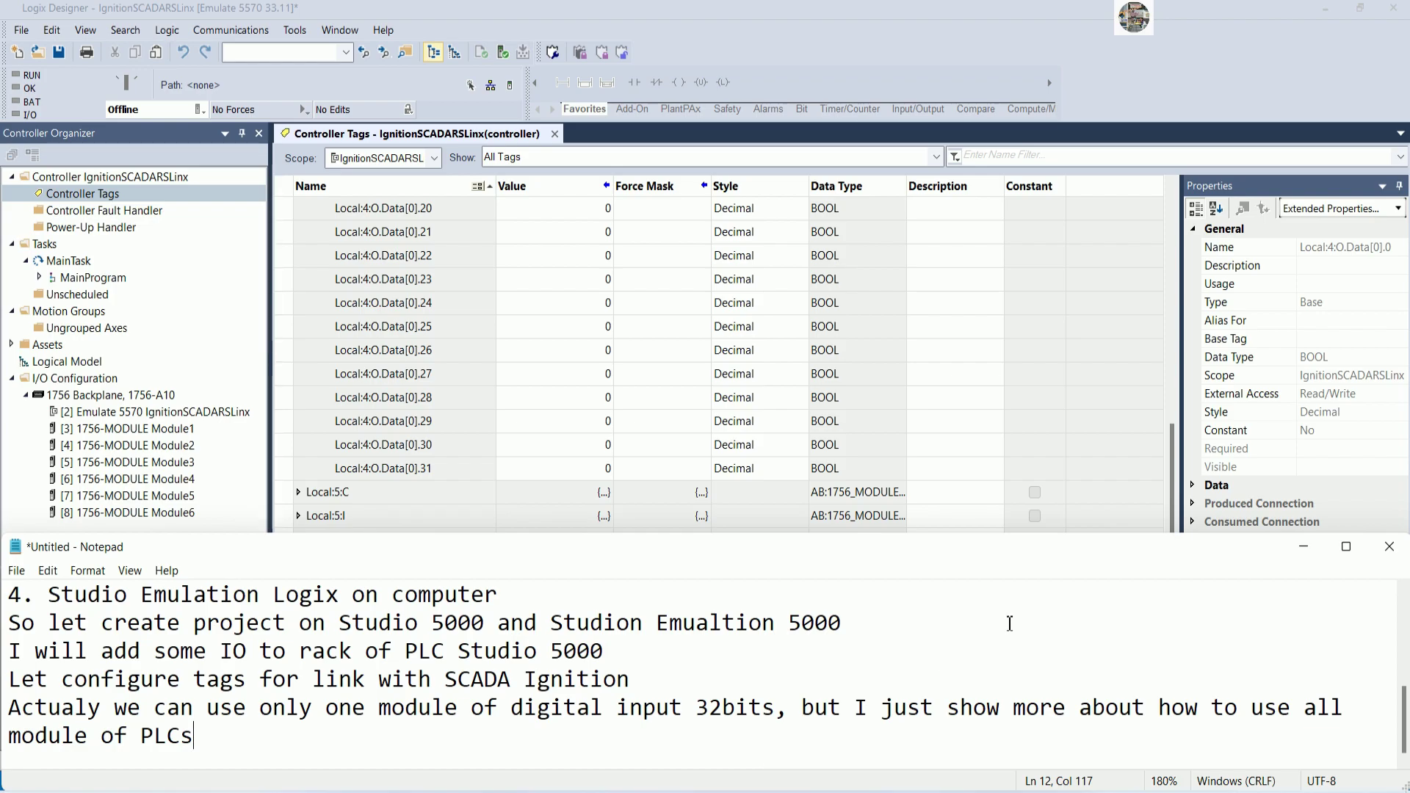
{"action": "left_click", "coordinate": [1304, 546]}
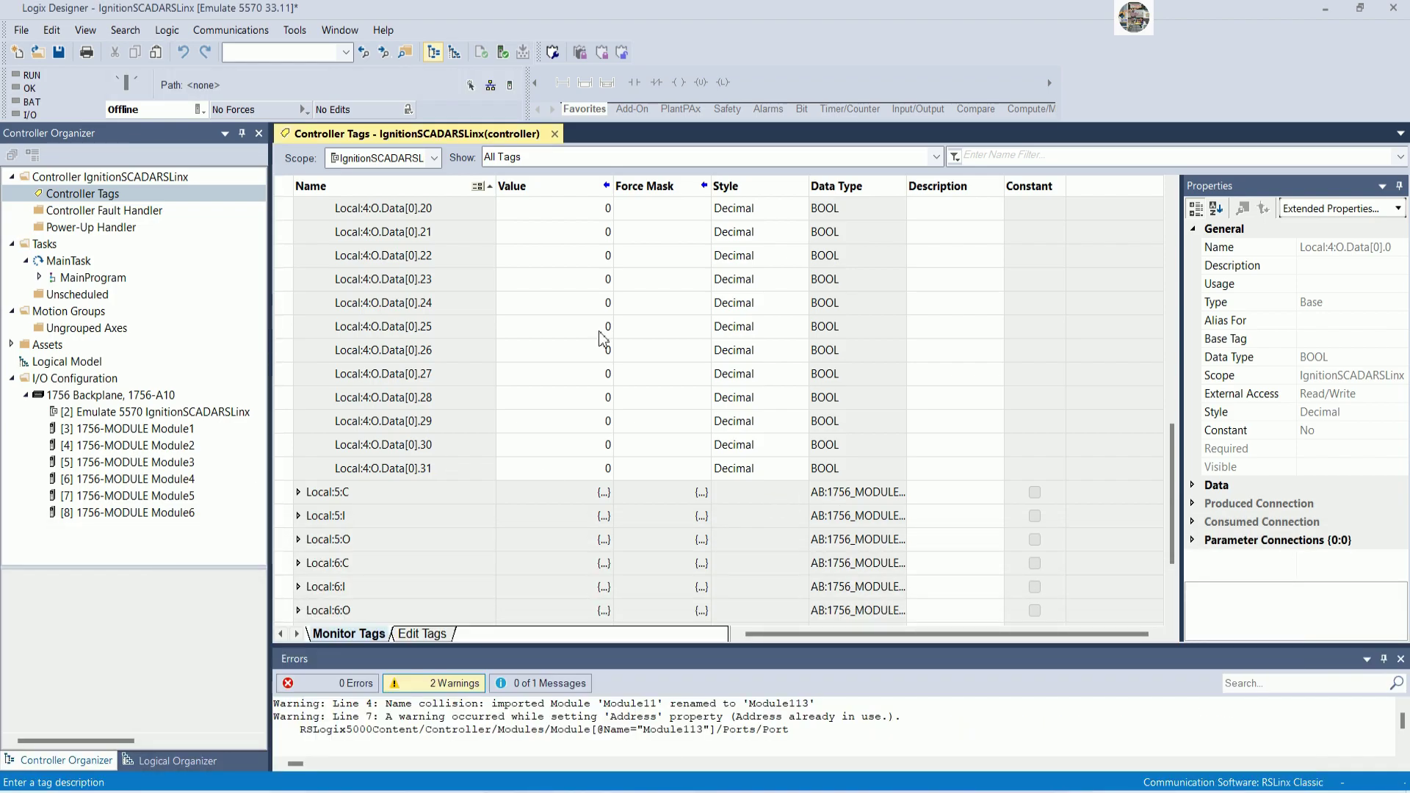
Describe Local:4:O.Data[0].0 as FAN1 and Local:4:O.Data[0].1 as FAN2 in the controller tags
{"action": "scroll", "coordinate": [845, 349], "scroll_direction": "up", "scroll_amount": 4}
{"action": "scroll", "coordinate": [866, 396], "scroll_direction": "up", "scroll_amount": 5}
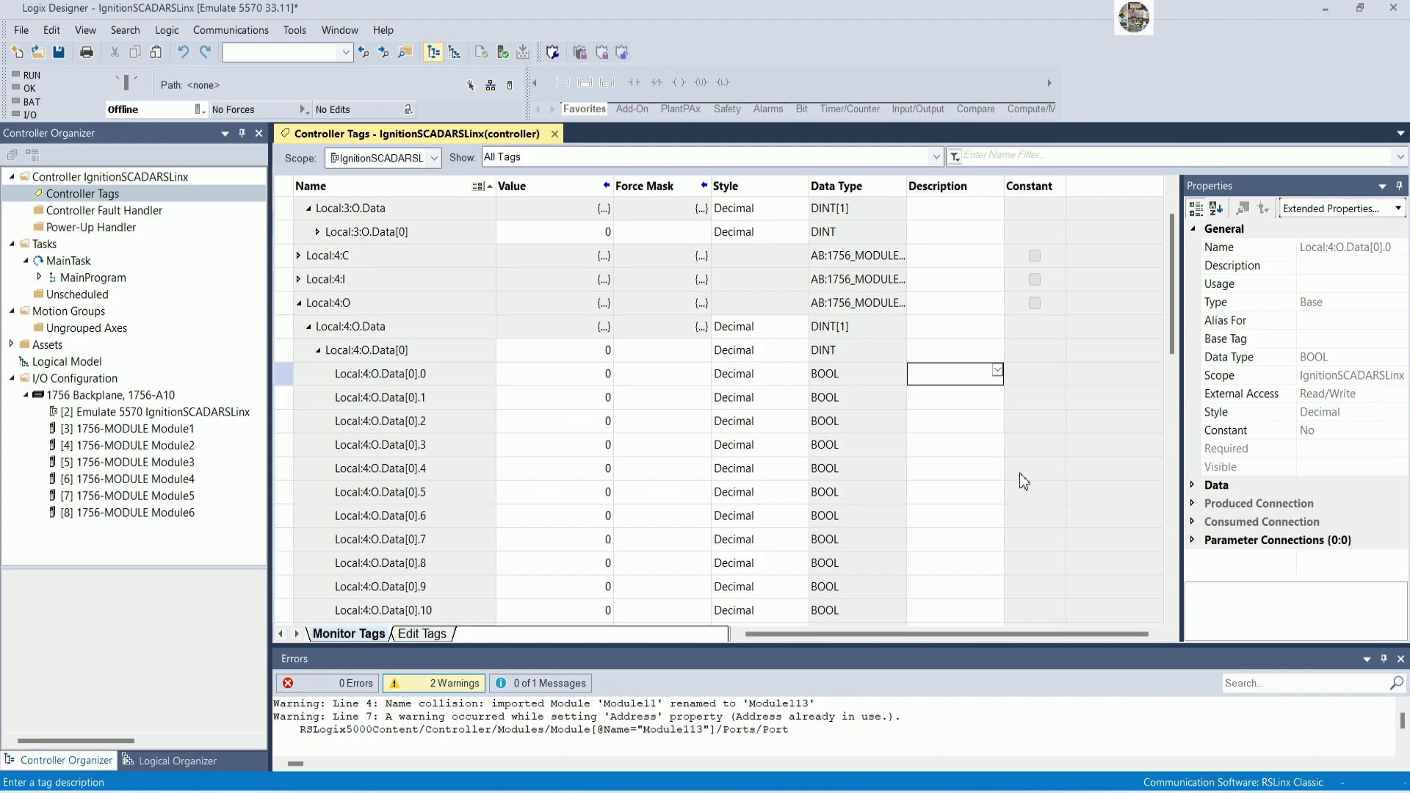
{"action": "type", "text": "fa"}
{"action": "type", "text": "AN"}
{"action": "type", "text": "1"}
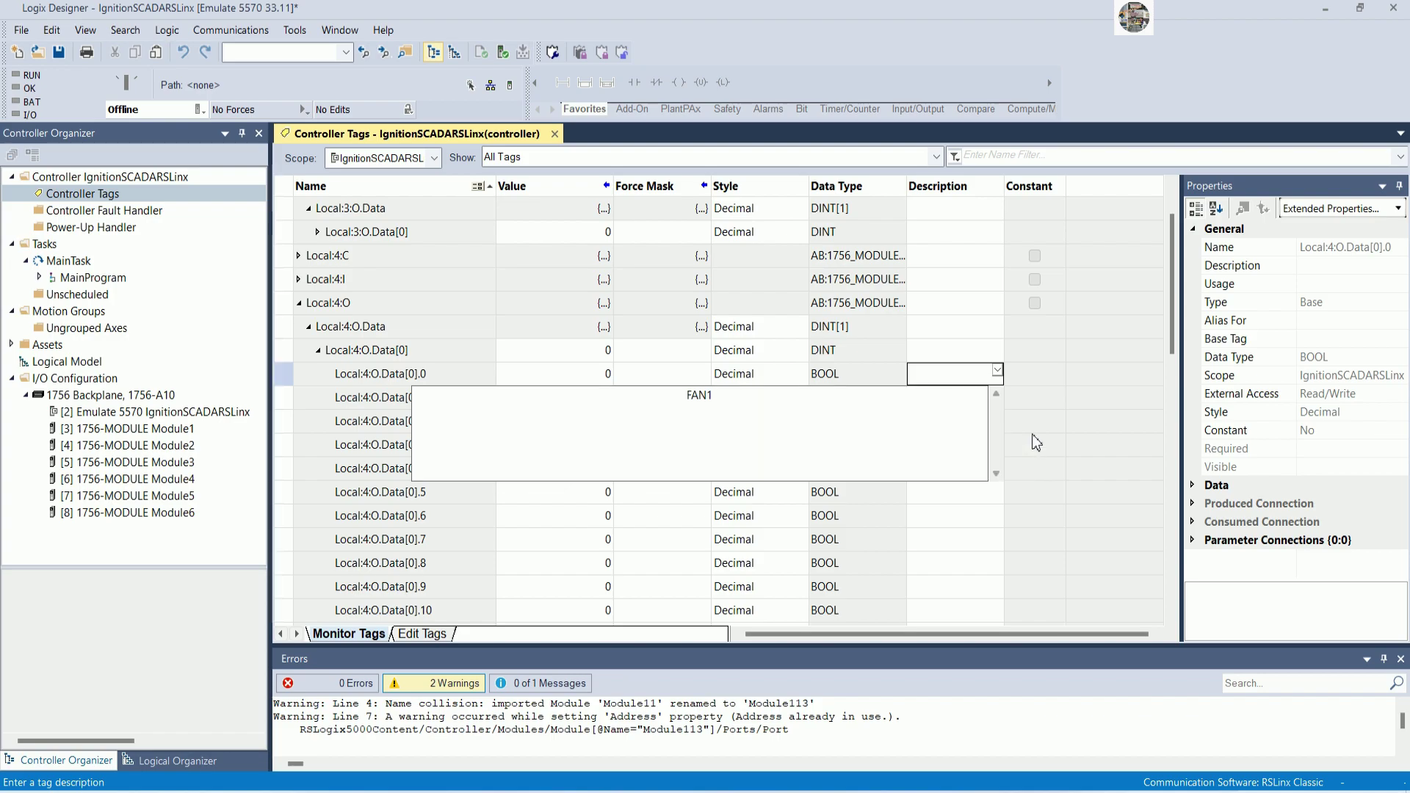
{"action": "key", "text": "Return"}
{"action": "type", "text": "FAN"}
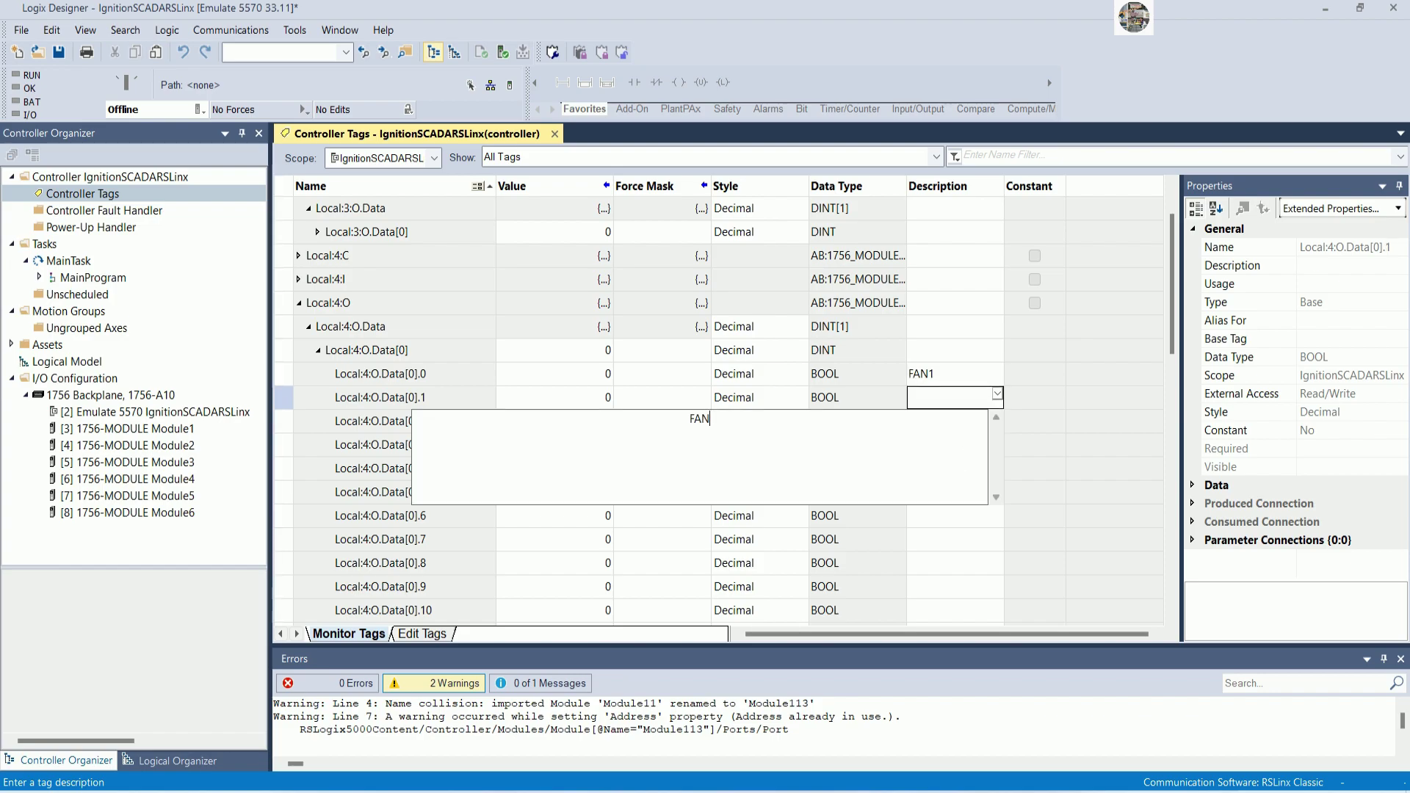
{"action": "type", "text": "2"}
{"action": "key", "text": "Return"}
Describe Local:4:O.Data[0].2 as FAN3 and Local:4:O.Data[0].3 as FAN4
{"action": "type", "text": "FAN"}
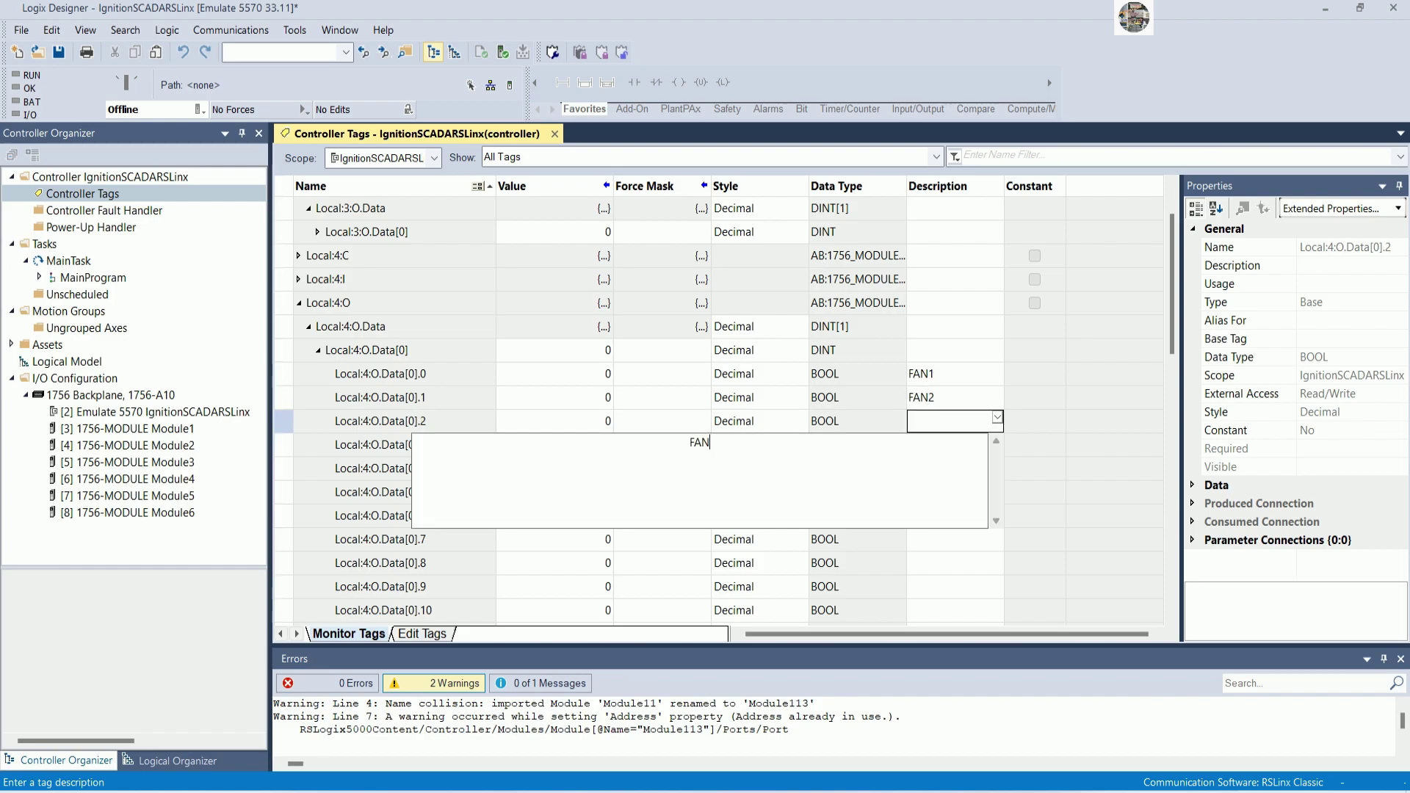
{"action": "type", "text": "3"}
{"action": "key", "text": "Return"}
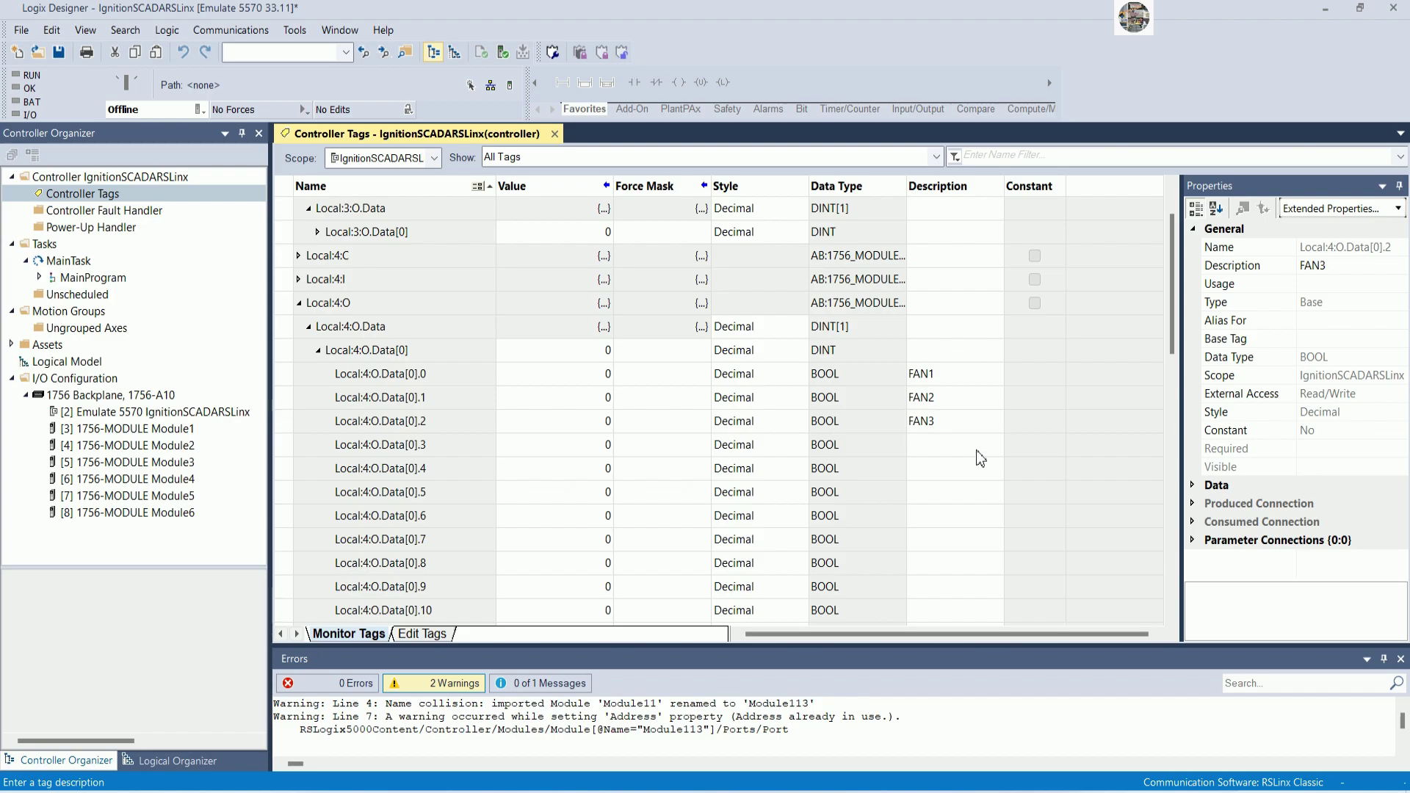
{"action": "type", "text": "FAN4"}
{"action": "key", "text": "Return"}
Collapse Local:4:O.Data[0] and its parent Local:4:O.Data in the tag list
{"action": "left_click", "coordinate": [324, 351]}
{"action": "left_click", "coordinate": [318, 350]}
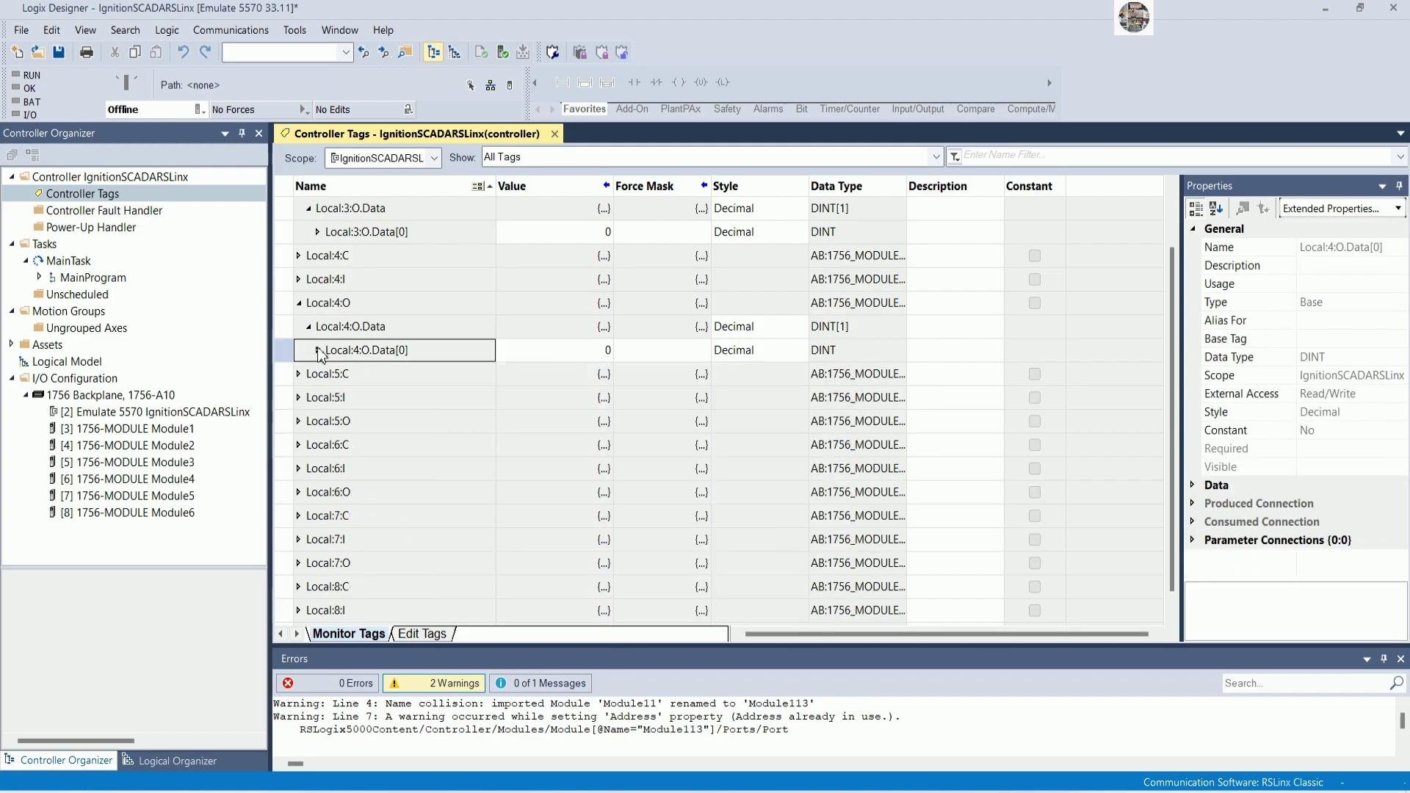
{"action": "left_click", "coordinate": [317, 327]}
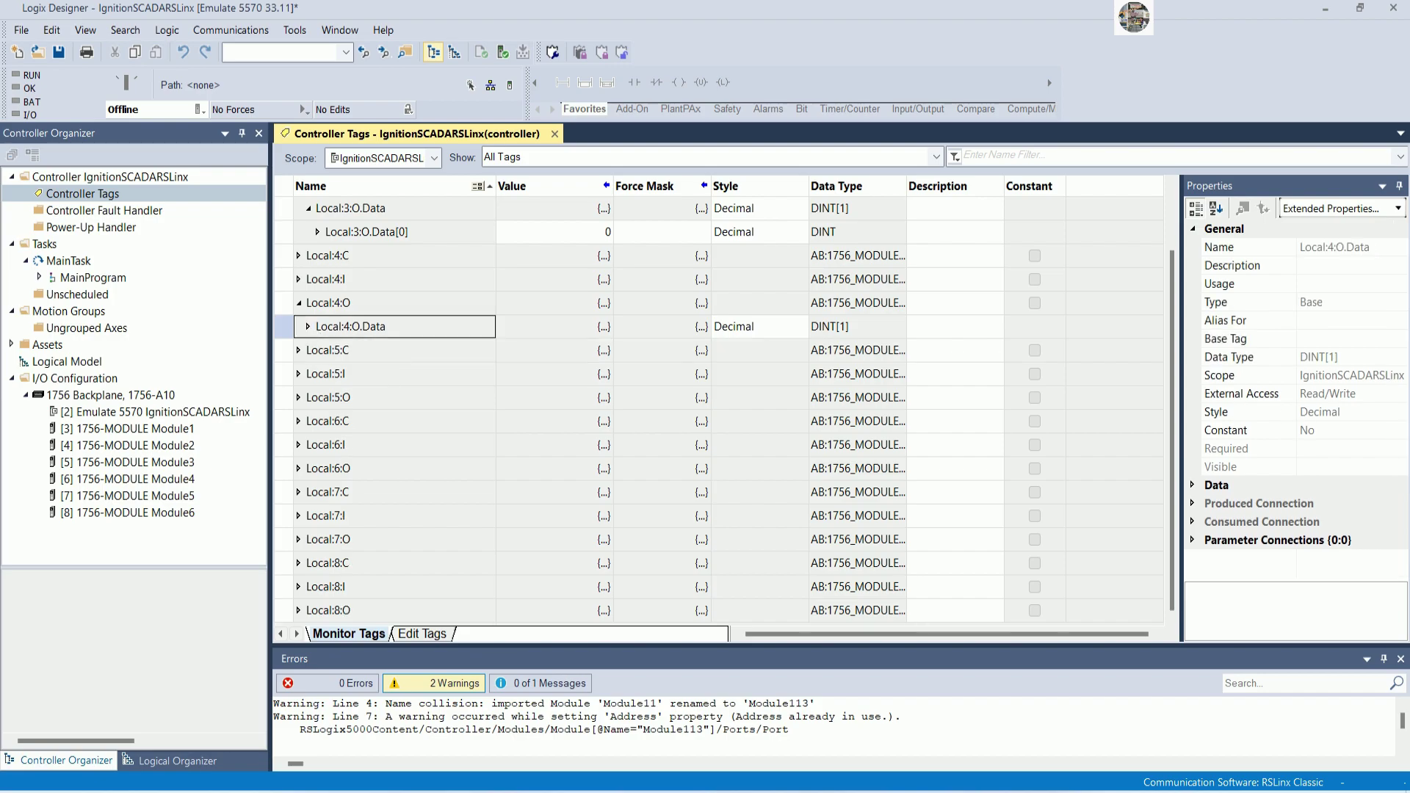
{"action": "left_click", "coordinate": [309, 326]}
{"action": "left_click", "coordinate": [301, 306]}
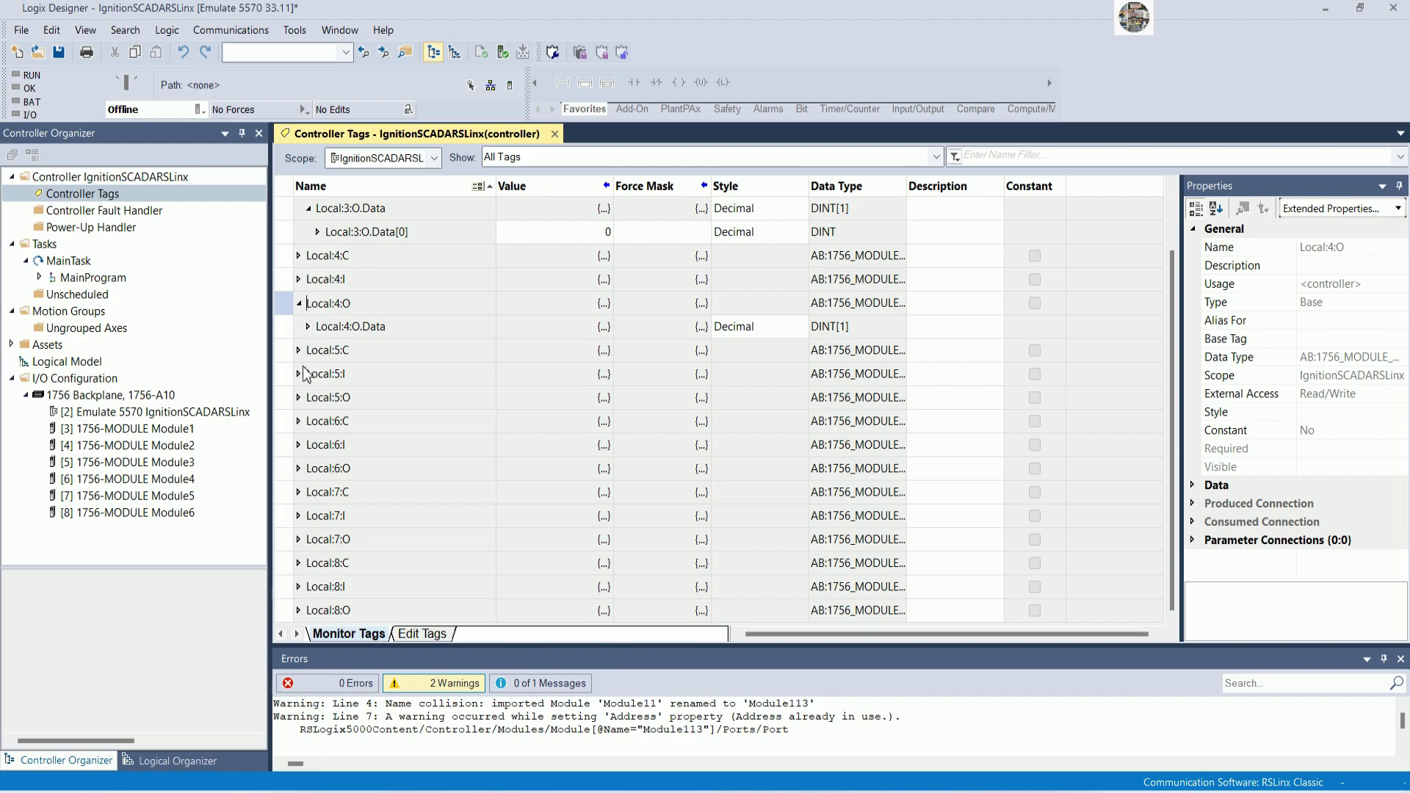
Expand Local:5:O through Data[0] to its individual bits, and collapse the Errors pane to enlarge the tag list
{"action": "left_click", "coordinate": [298, 397]}
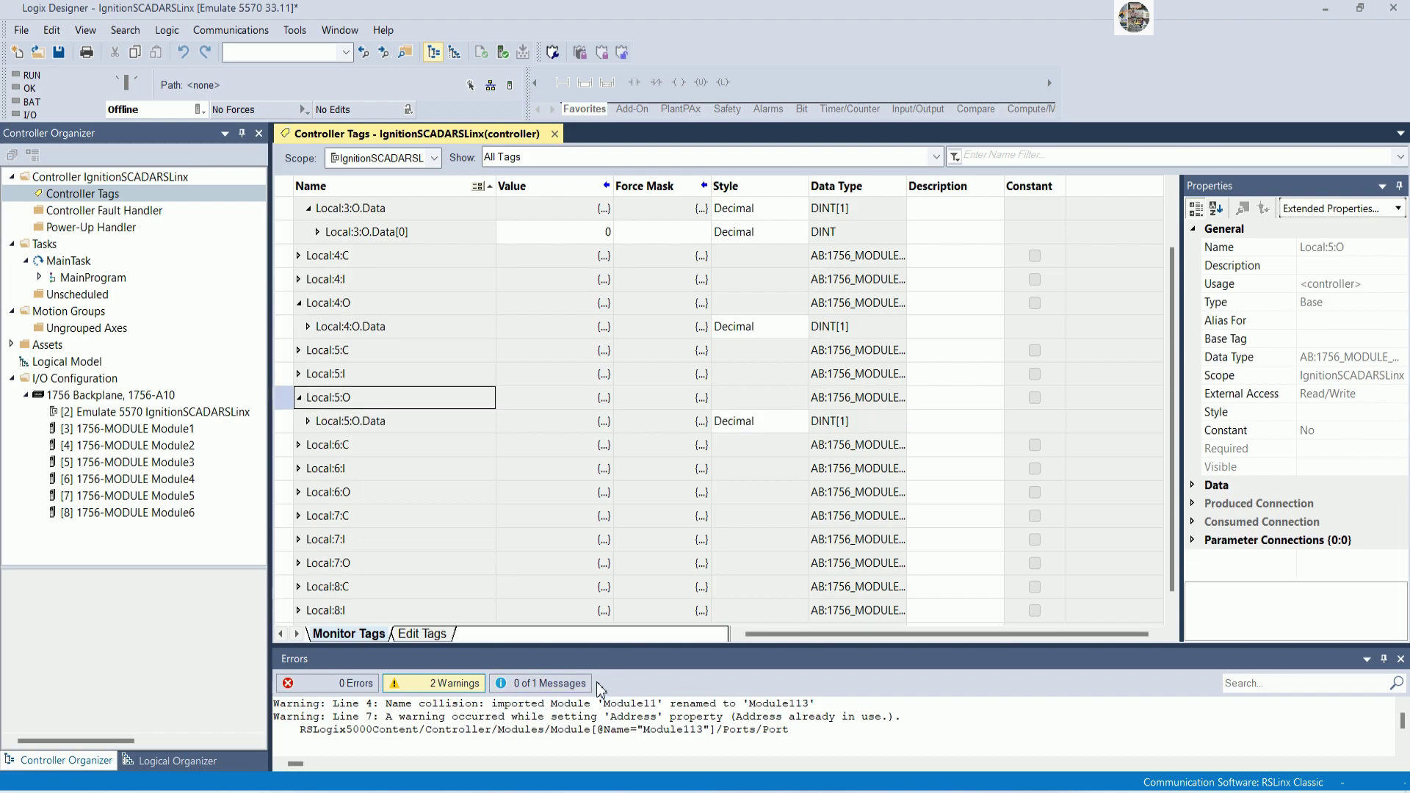
{"action": "double_click", "coordinate": [606, 658]}
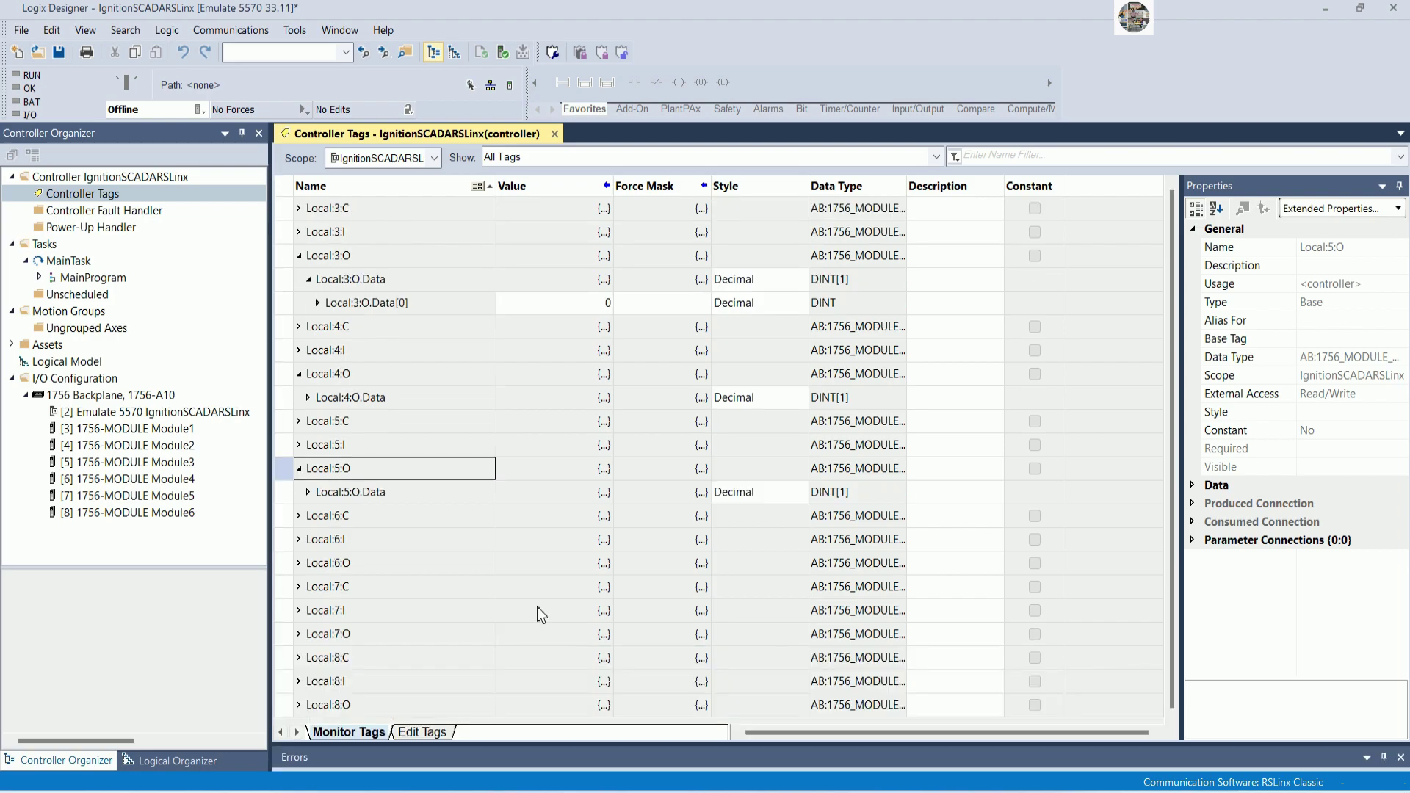
{"action": "left_click", "coordinate": [307, 492]}
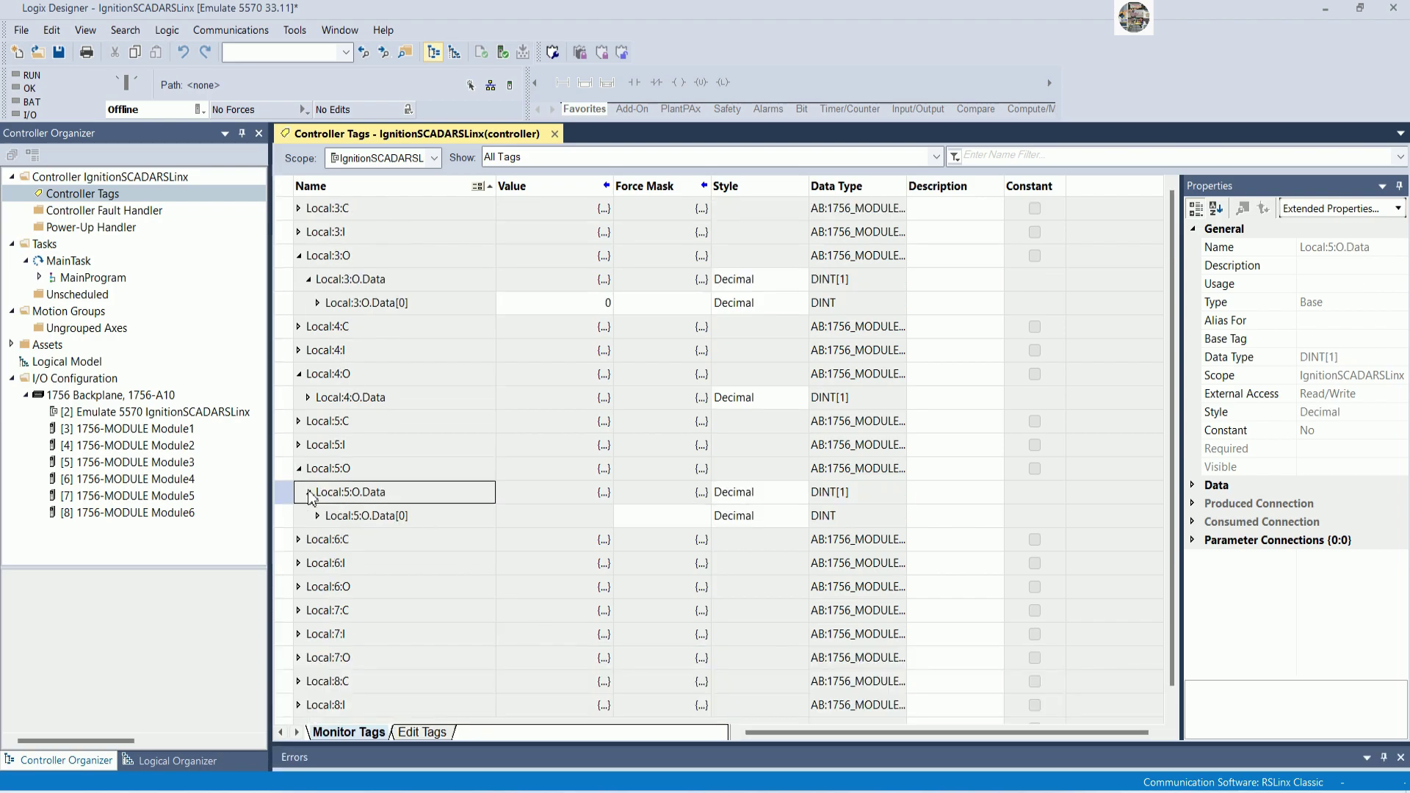
{"action": "left_click", "coordinate": [321, 517]}
{"action": "scroll", "coordinate": [320, 510], "scroll_direction": "down", "scroll_amount": 1}
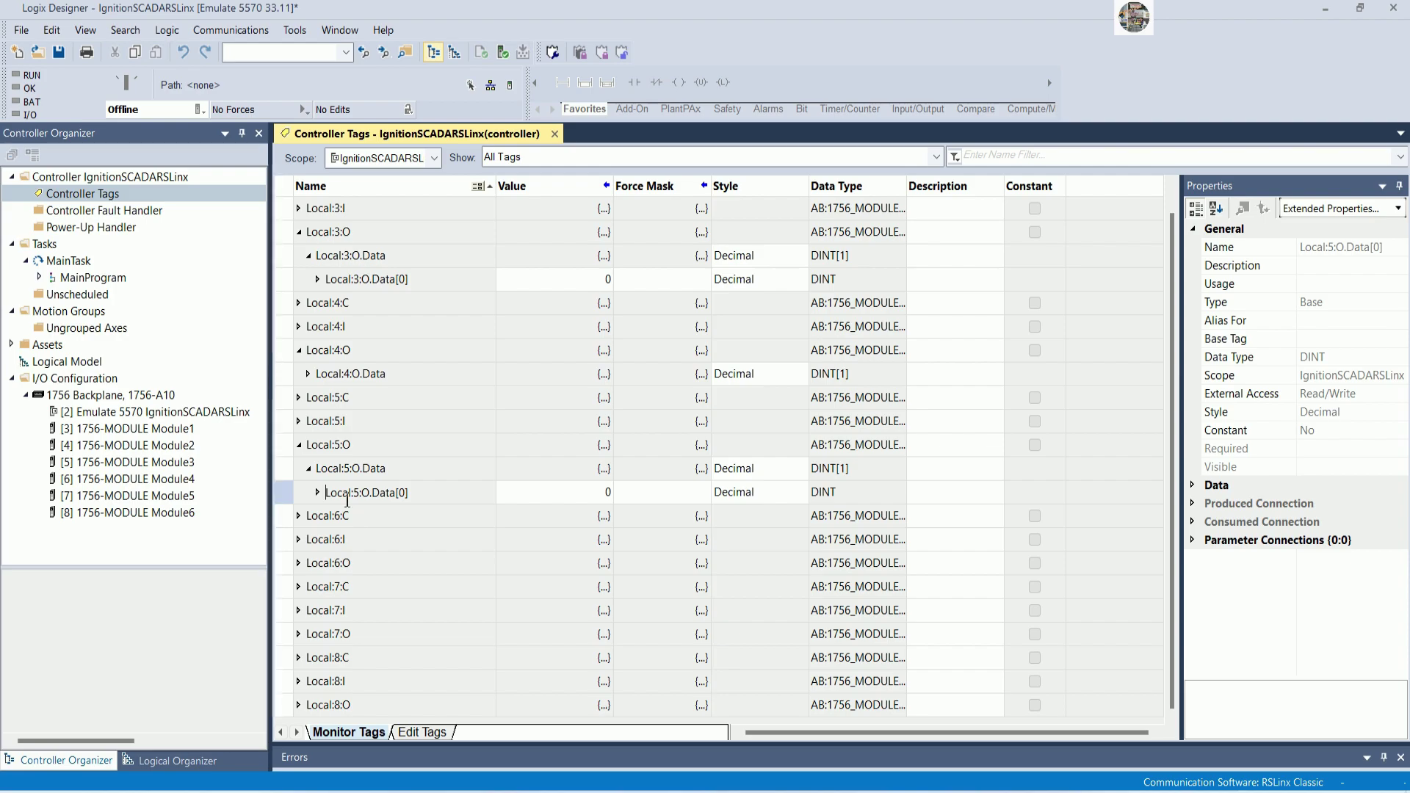
{"action": "left_click", "coordinate": [318, 493]}
{"action": "scroll", "coordinate": [557, 402], "scroll_direction": "up", "scroll_amount": 1}
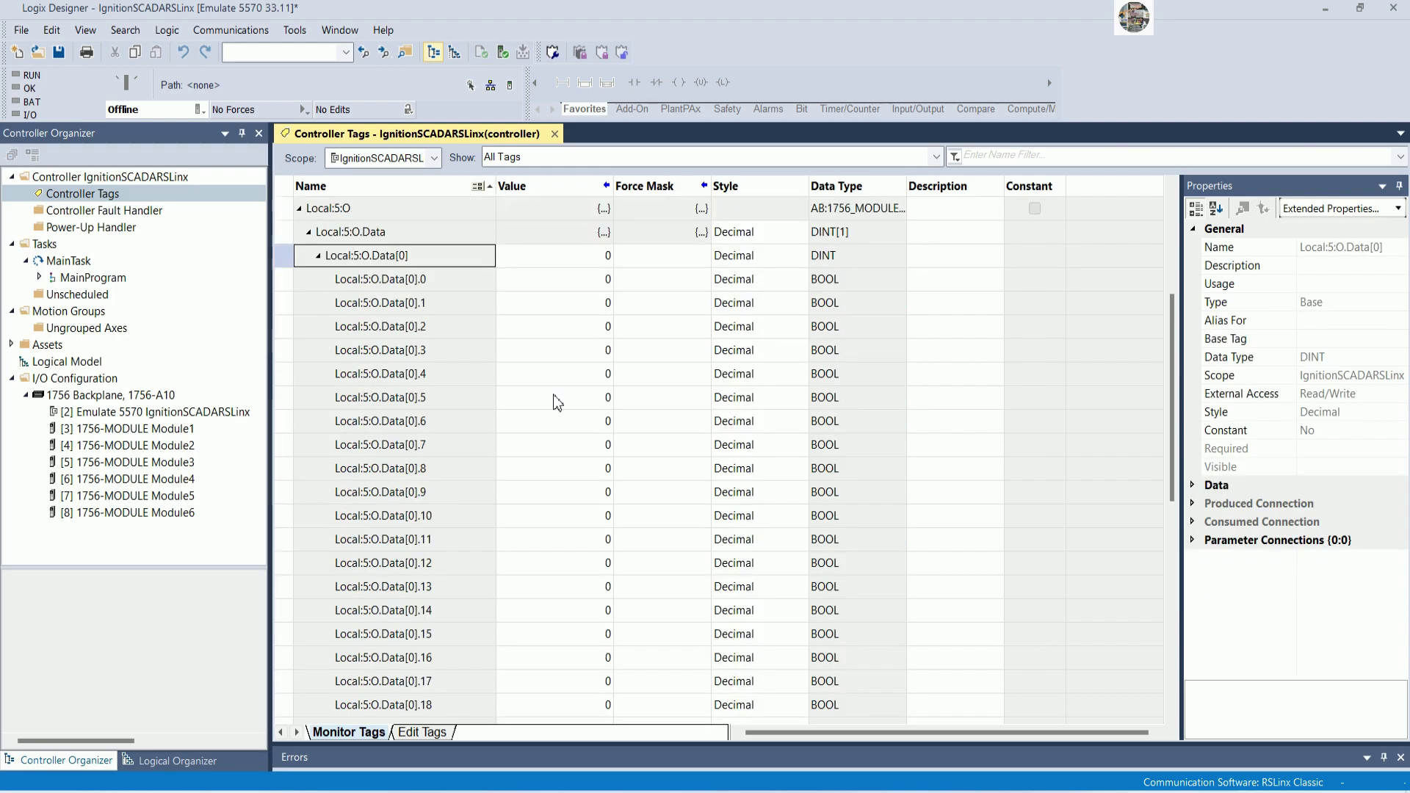
Describe Local:5:O.Data[0].0 as PUMP1 and Local:5:O.Data[0].1 as PUMP2
{"action": "left_click", "coordinate": [911, 282]}
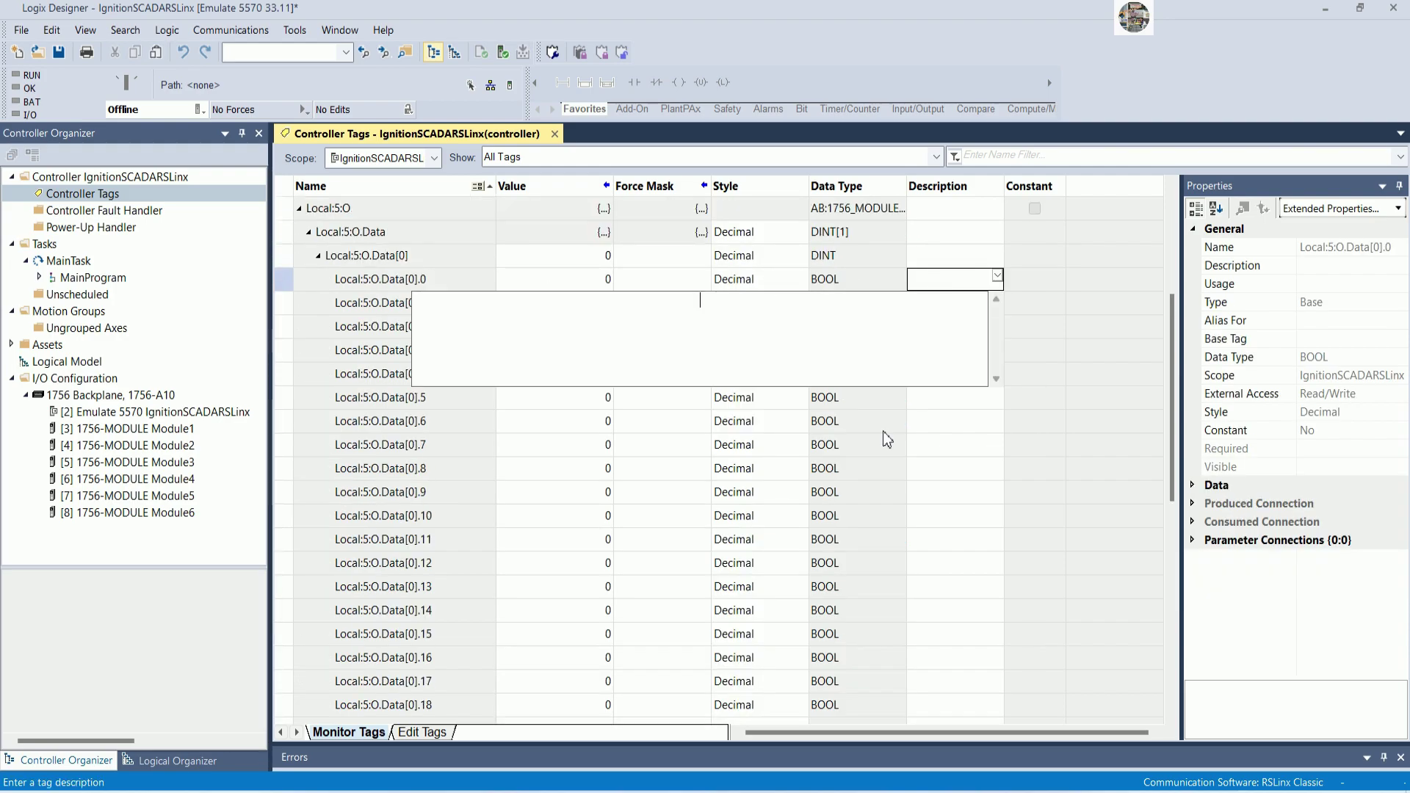
{"action": "type", "text": "PUMP"}
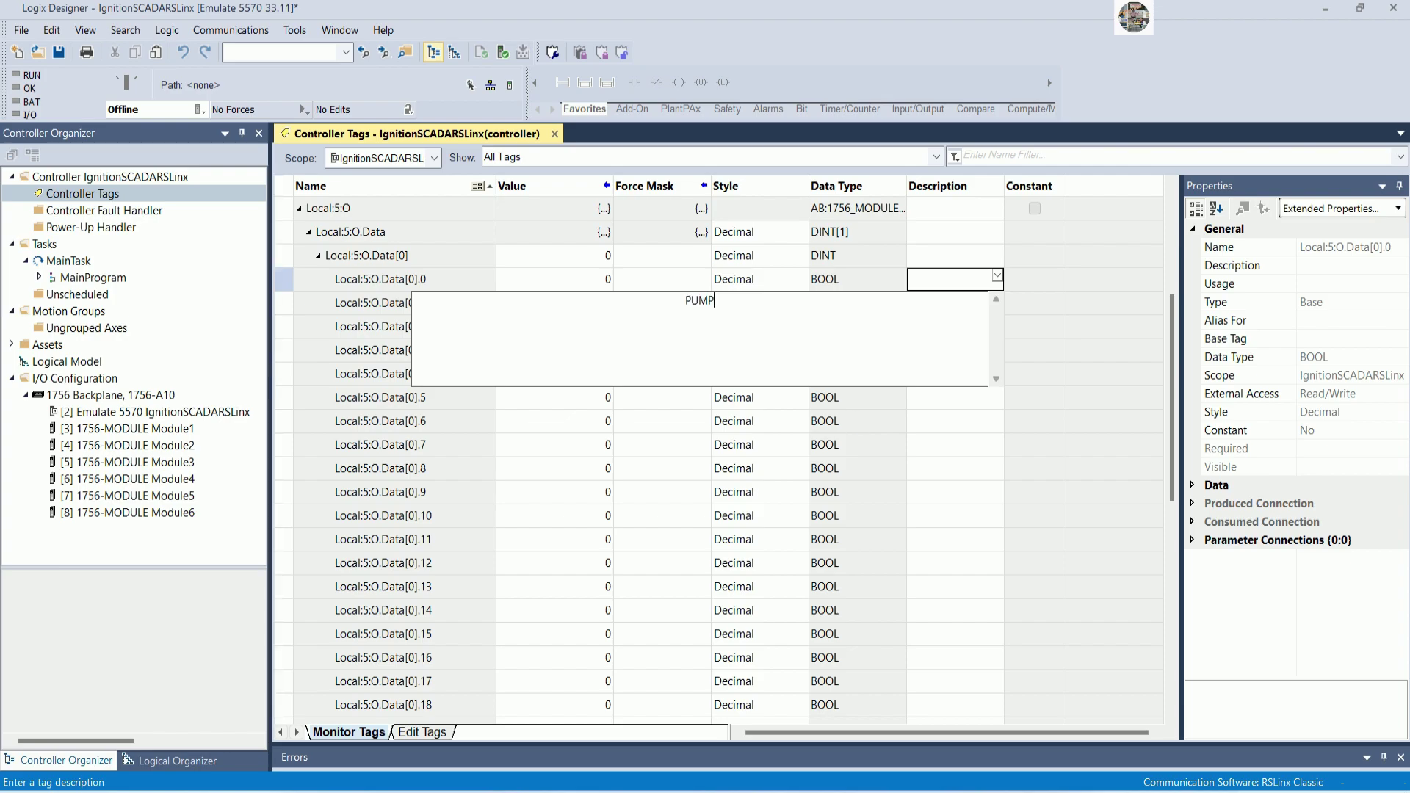
{"action": "type", "text": "1"}
{"action": "key", "text": "Return"}
{"action": "left_click", "coordinate": [927, 302]}
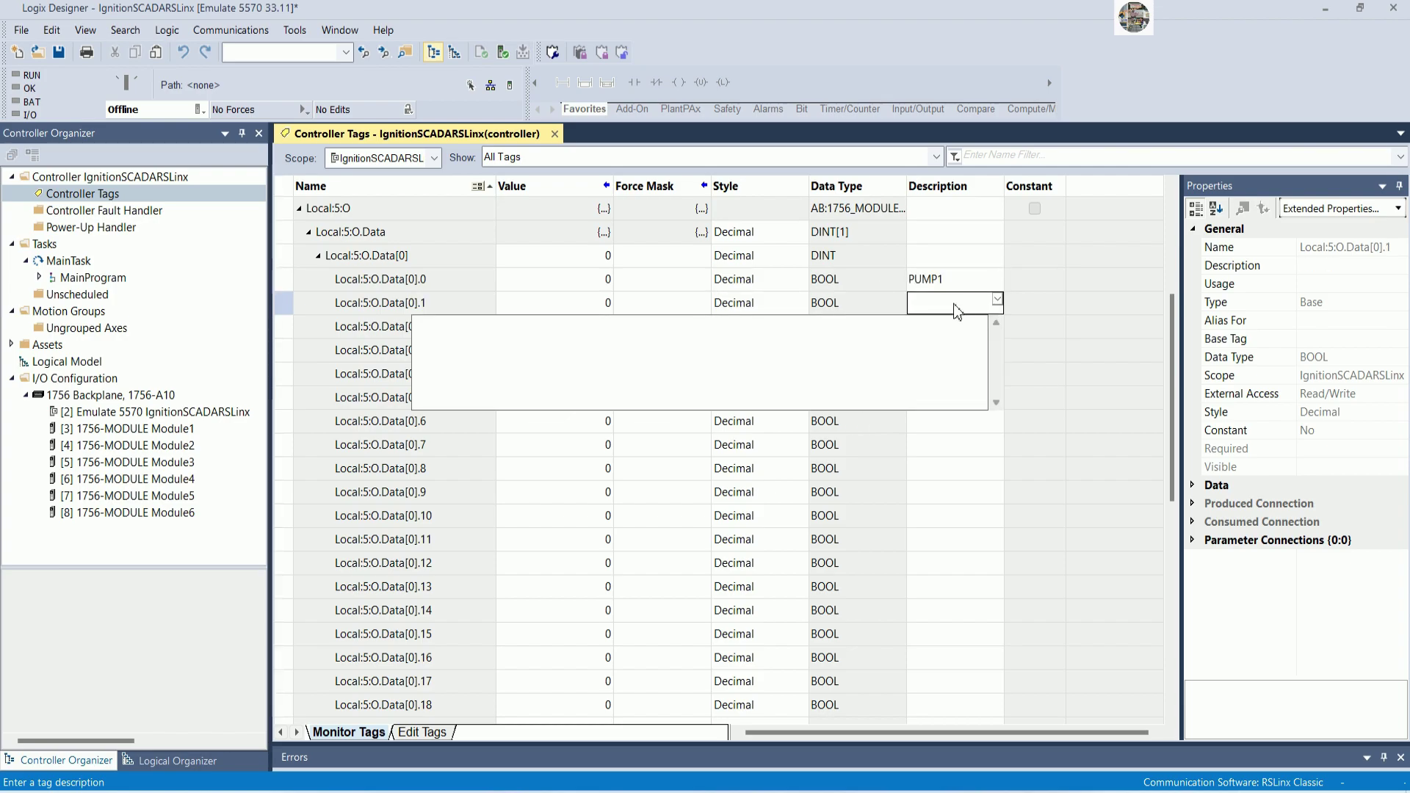
{"action": "type", "text": "PUMP2"}
{"action": "key", "text": "Return"}
Describe Local:5:O.Data[0].2 as PUMP3 and Local:5:O.Data[0].3 as PUMP4
{"action": "left_click", "coordinate": [969, 328]}
{"action": "type", "text": "PUMP3"}
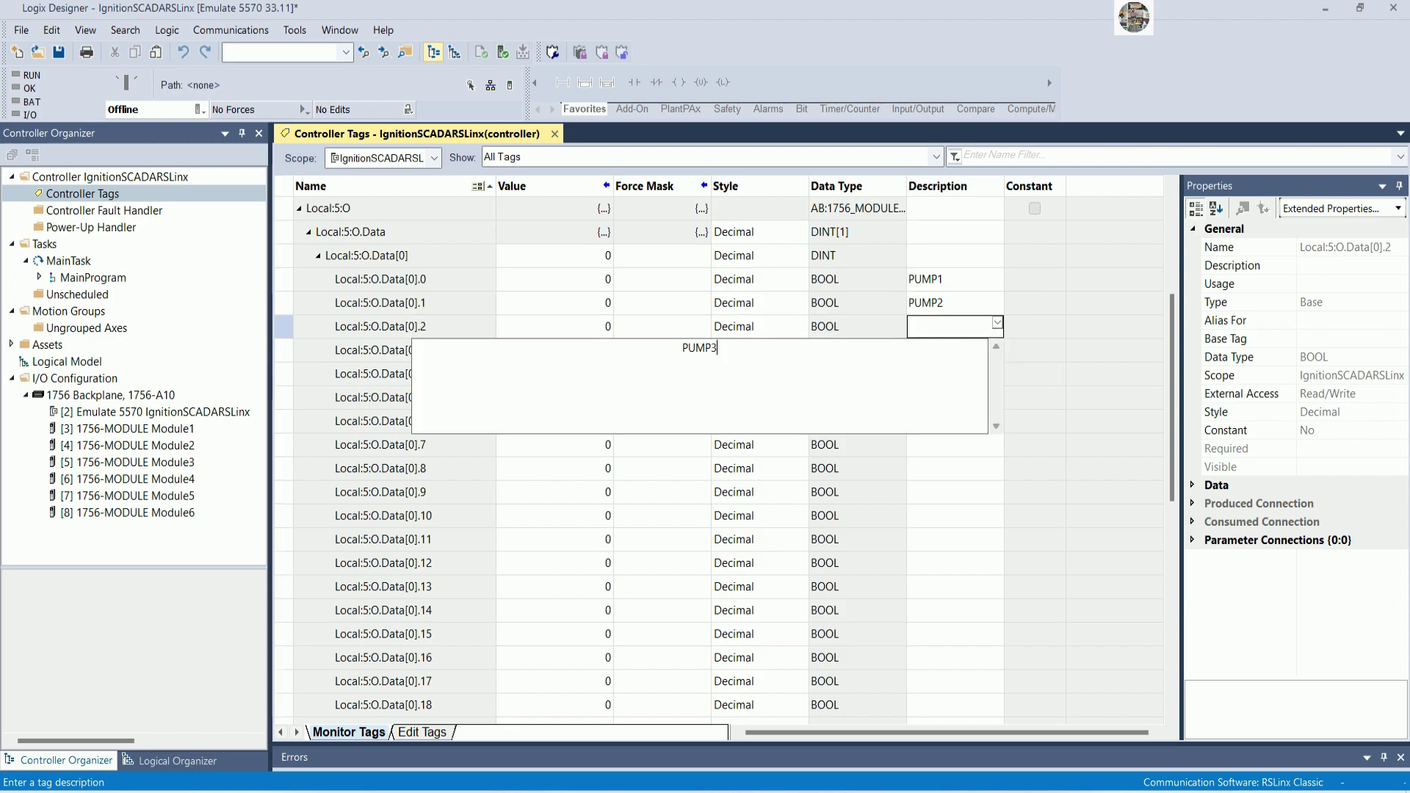
{"action": "key", "text": "Return"}
{"action": "left_click", "coordinate": [931, 352]}
{"action": "type", "text": "PUMP4"}
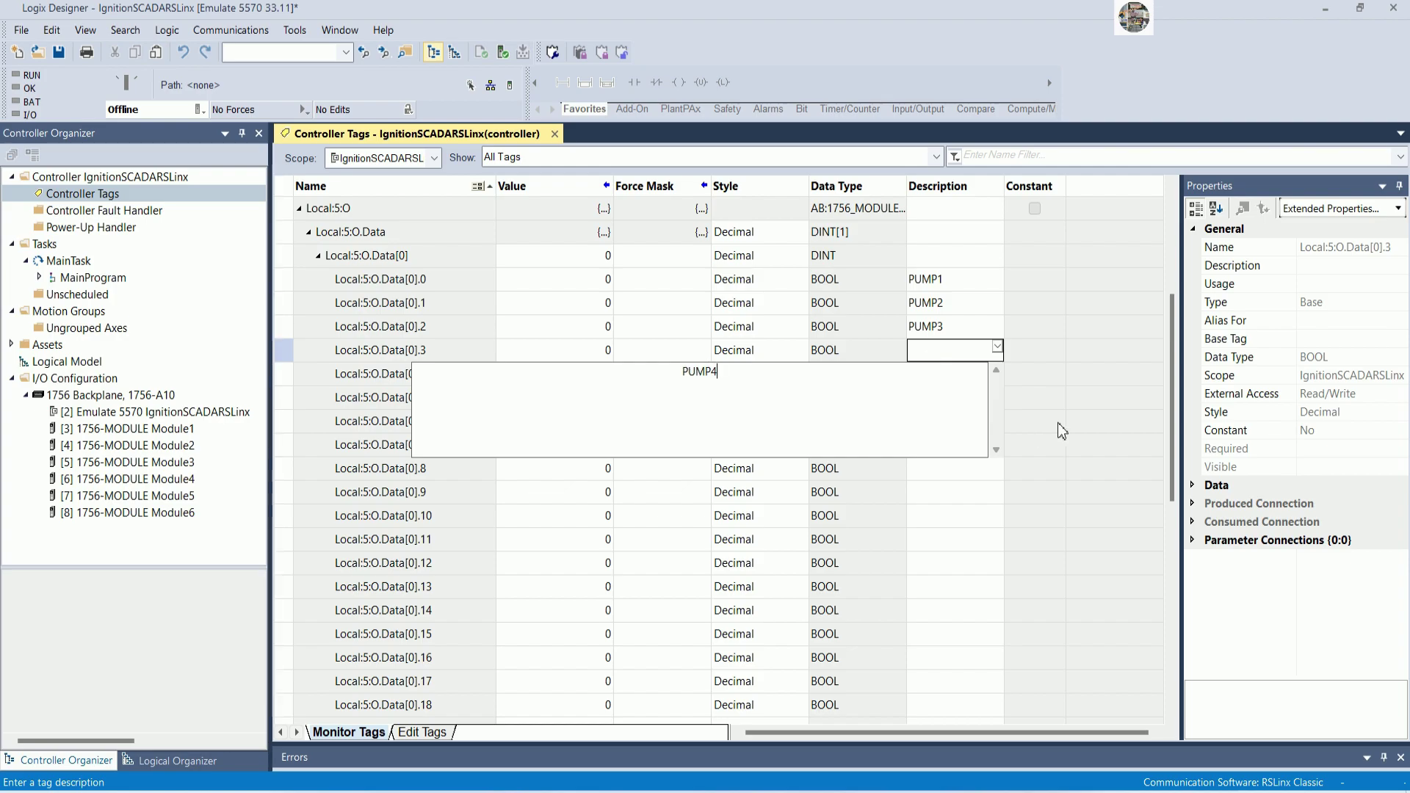
{"action": "key", "text": "Return"}
Collapse Local:5:O.Data and expand Local:6:O through Data[0] to its individual bits
{"action": "left_click", "coordinate": [331, 233]}
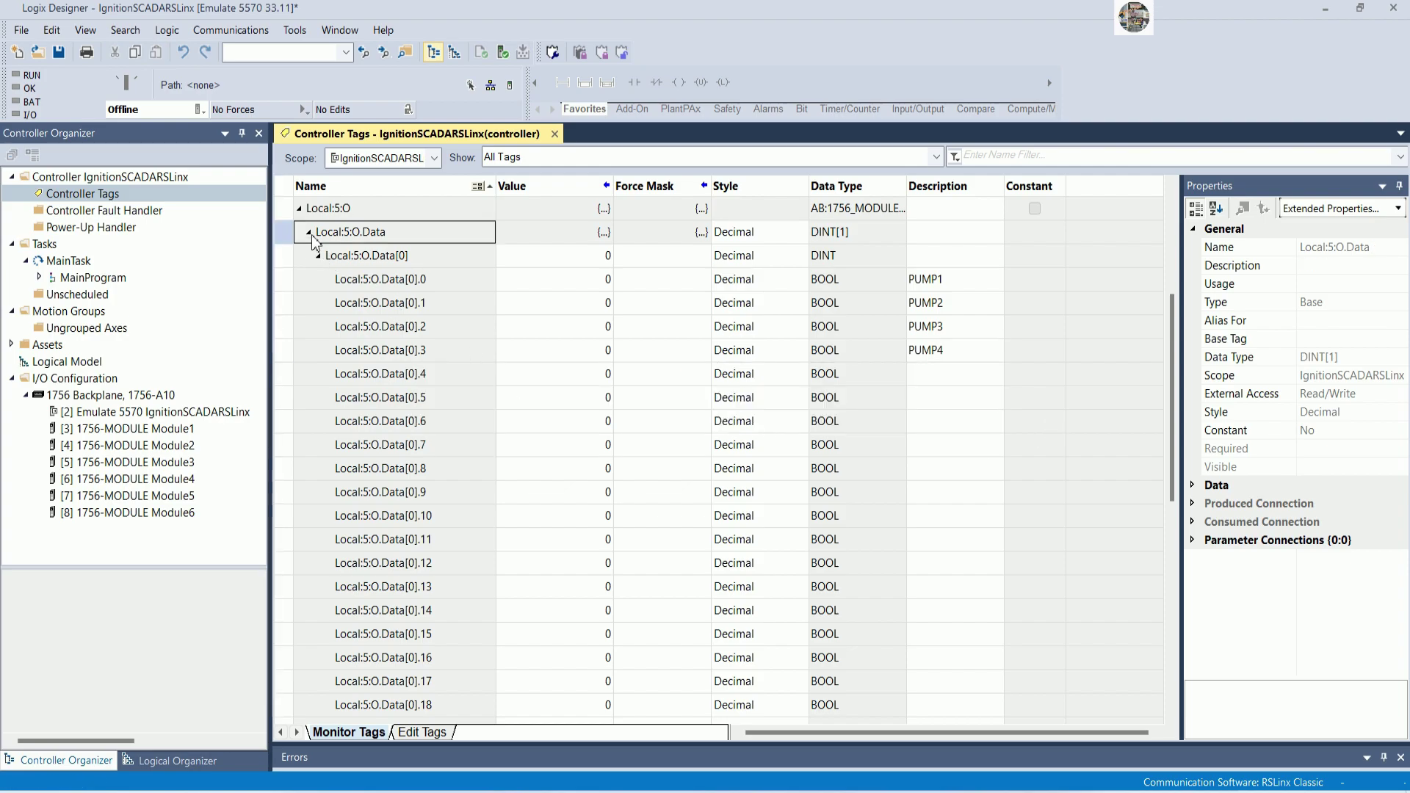
{"action": "left_click", "coordinate": [308, 232]}
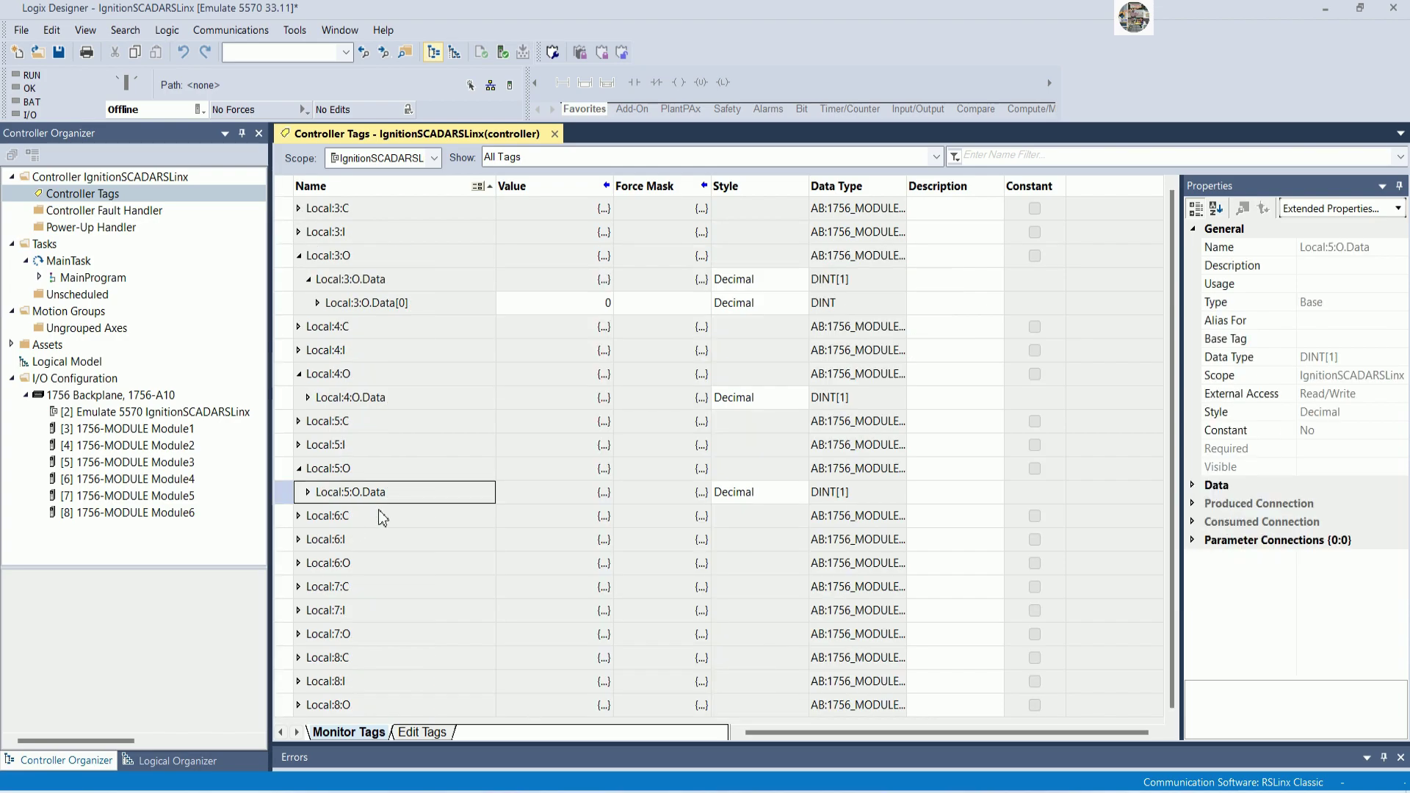
{"action": "left_click", "coordinate": [302, 565]}
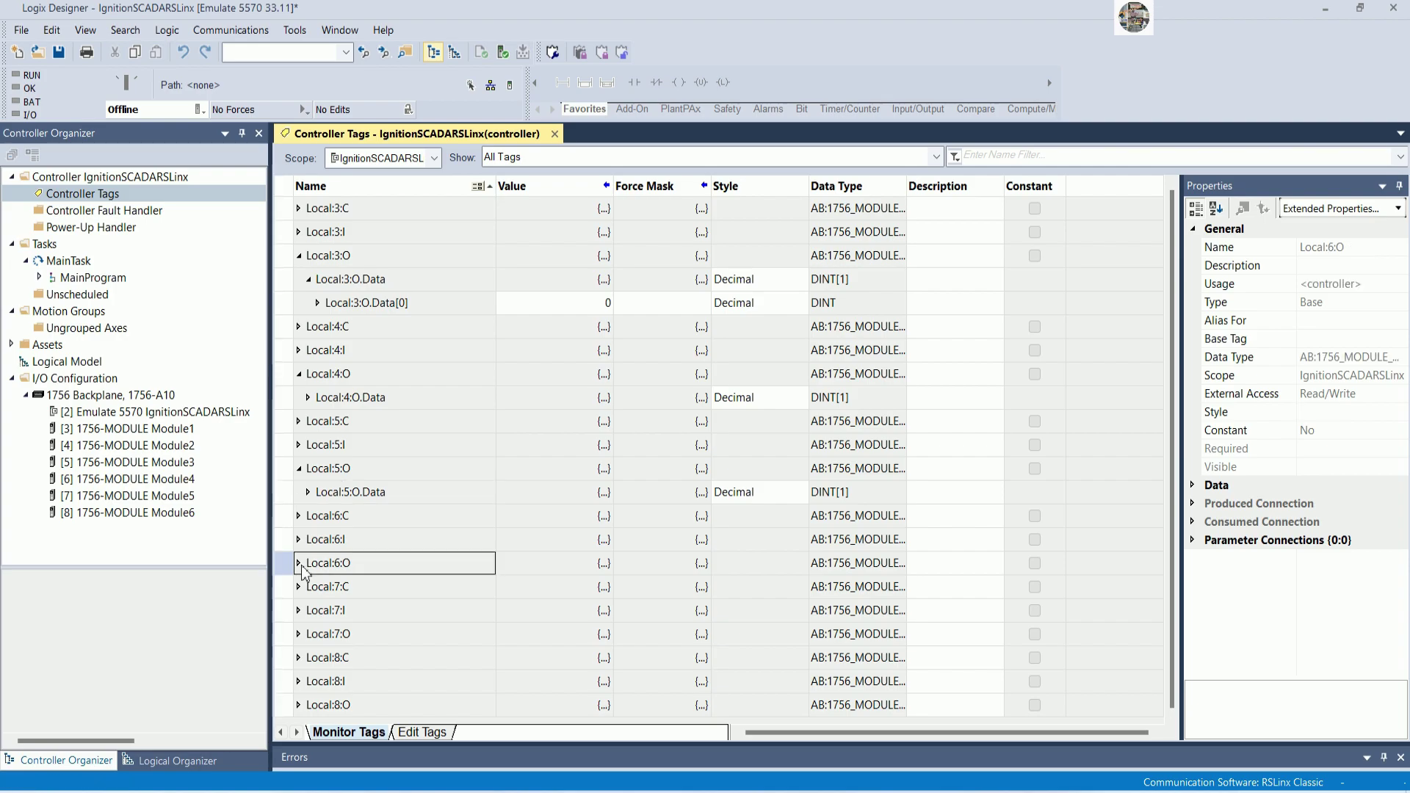
{"action": "left_click", "coordinate": [298, 563]}
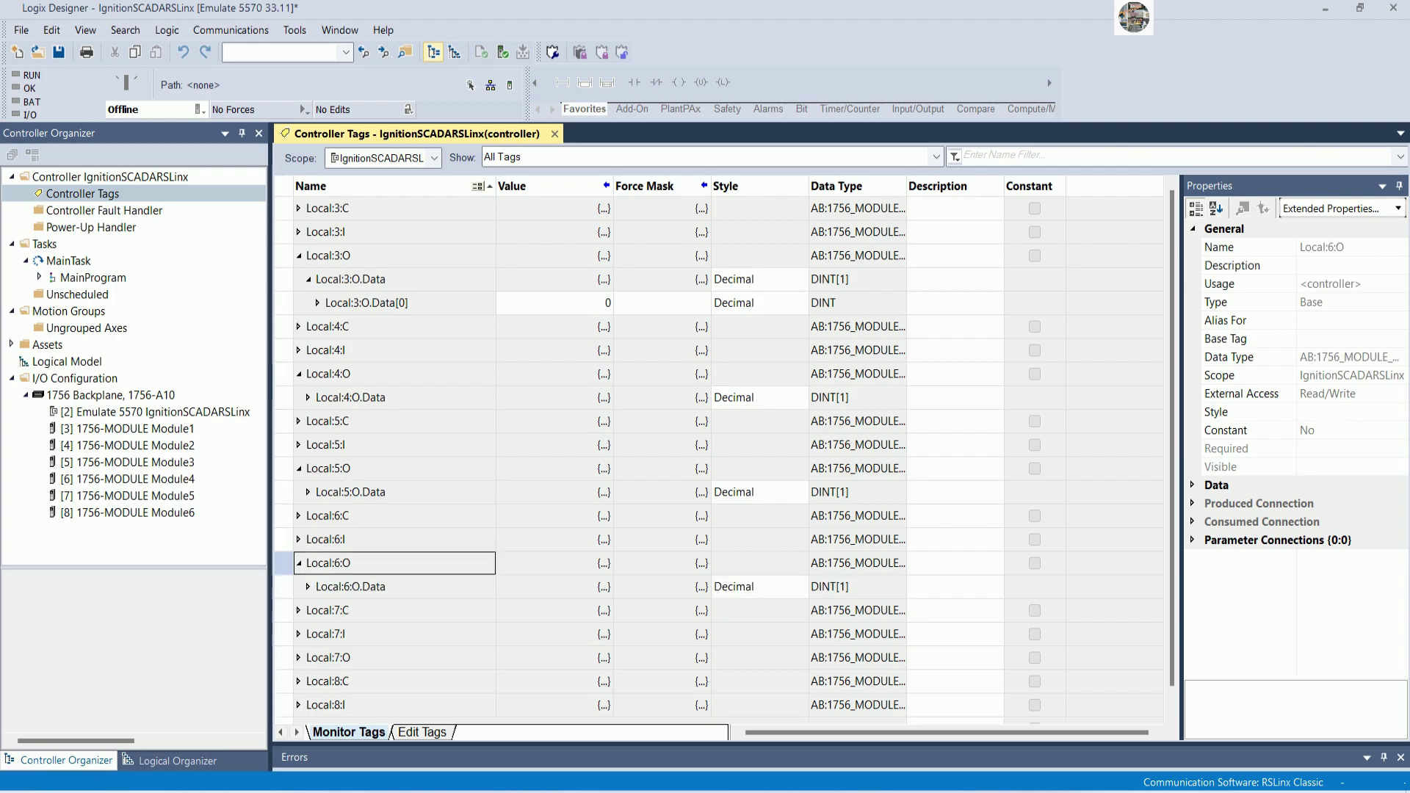
{"action": "left_click", "coordinate": [307, 587]}
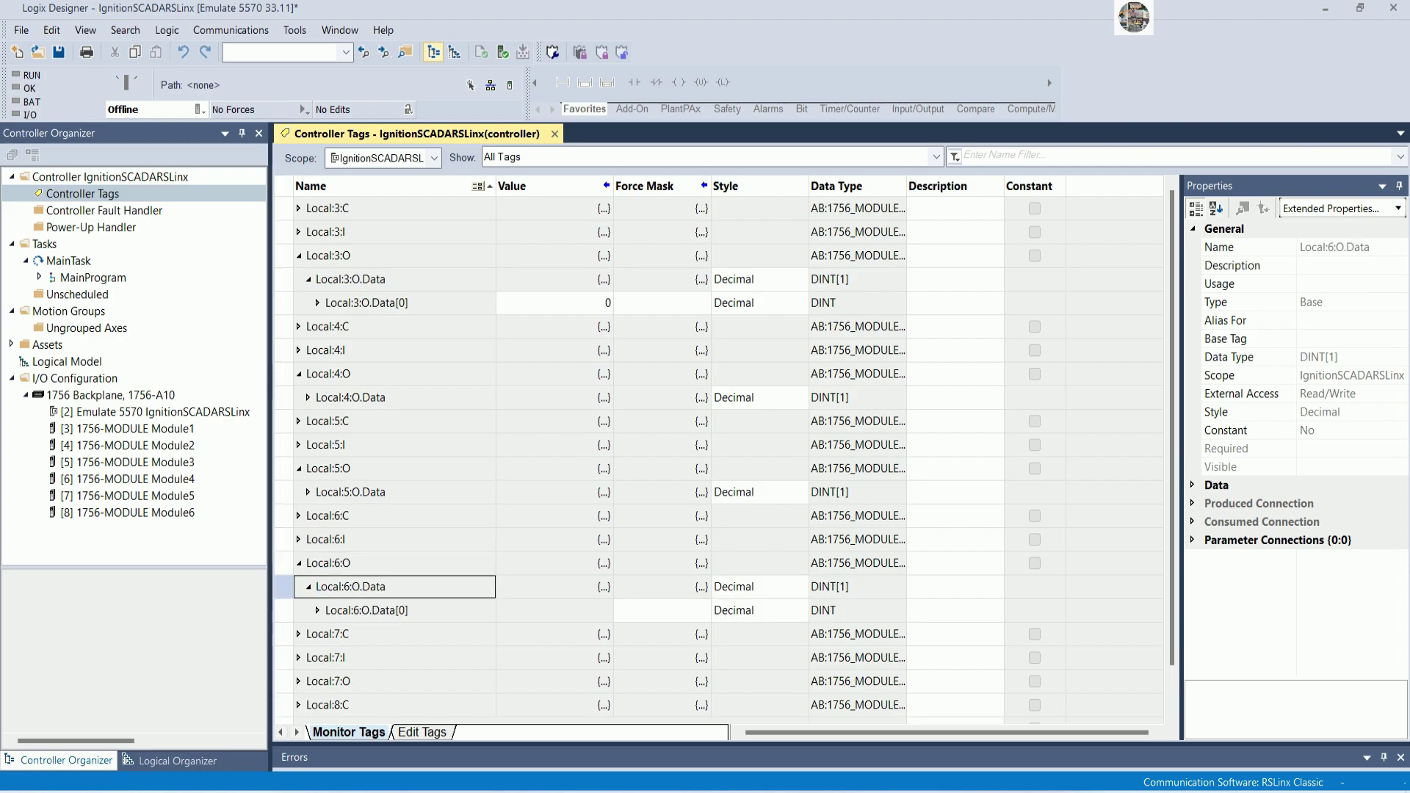
{"action": "left_click", "coordinate": [318, 611]}
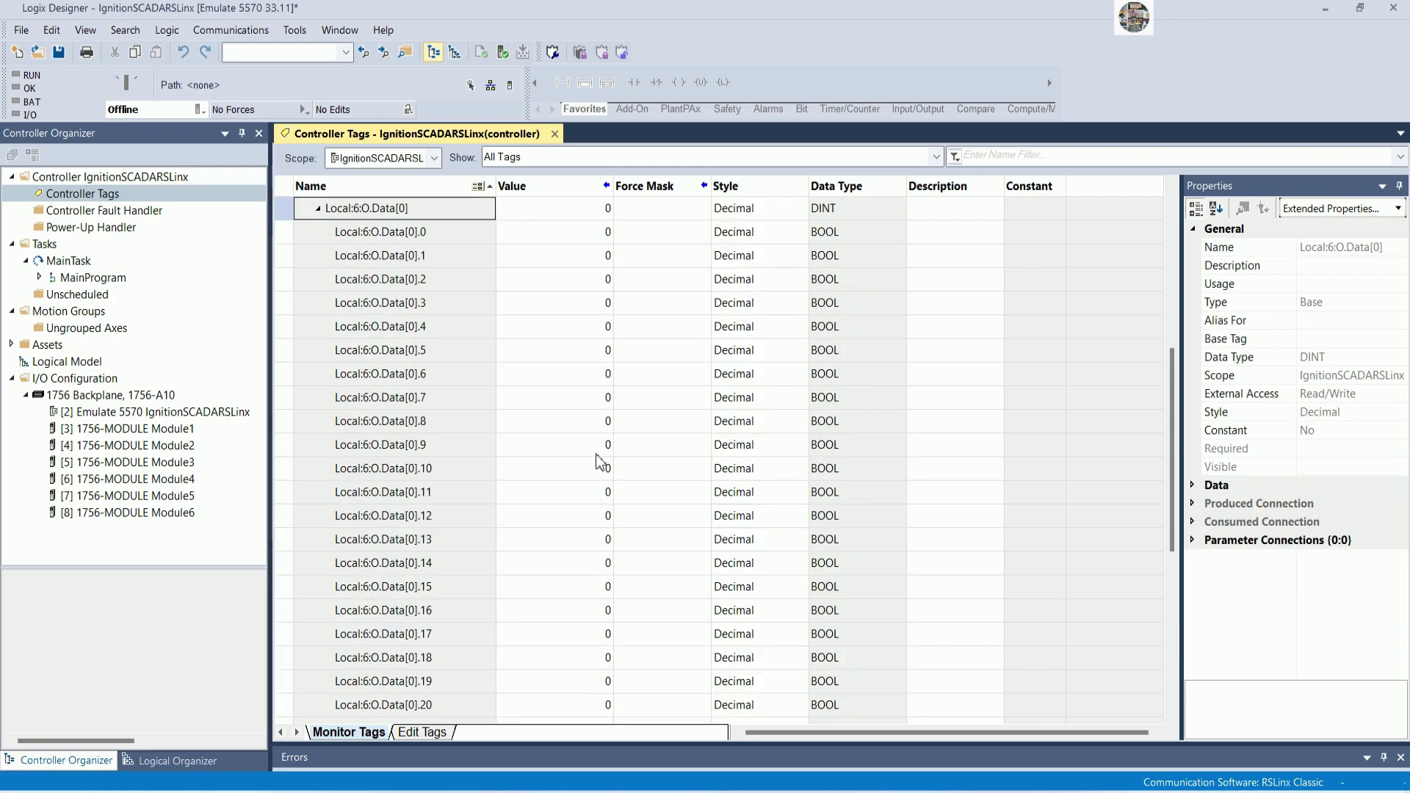
Describe Local:6:O.Data[0].0 as CONVEYOR1
{"action": "double_click", "coordinate": [936, 257]}
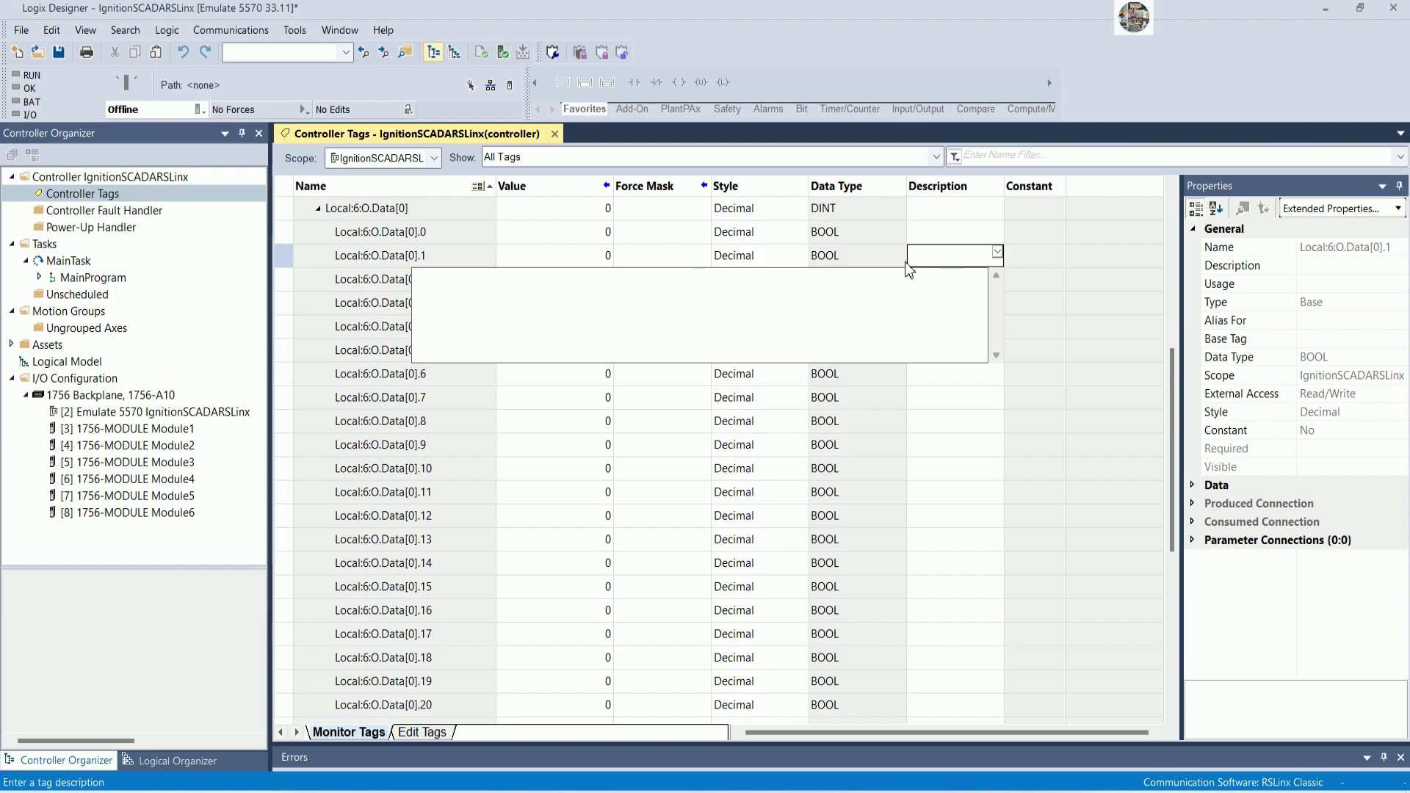
{"action": "double_click", "coordinate": [929, 239]}
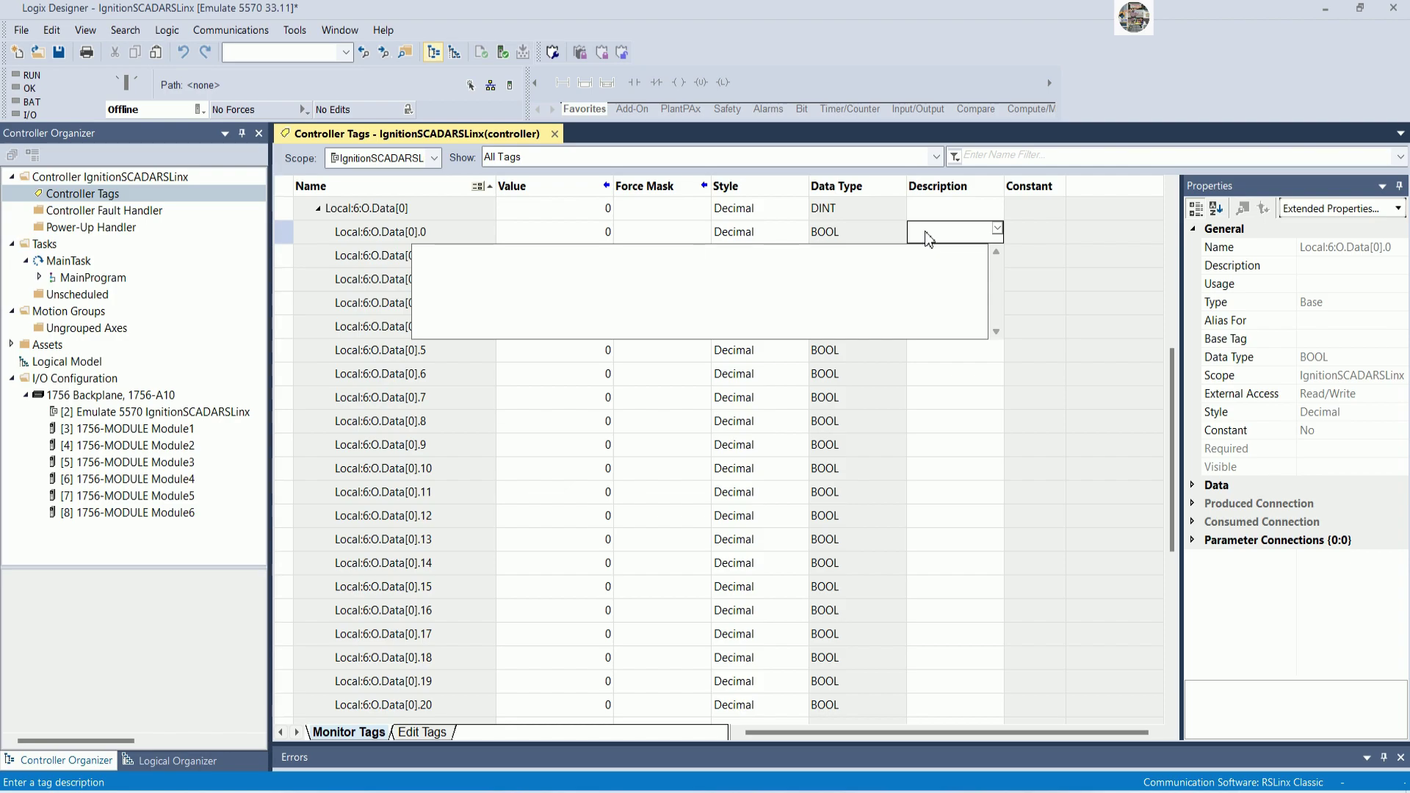
{"action": "type", "text": "CONVEYOR1"}
{"action": "left_click_drag", "start_coordinate": [818, 260], "coordinate": [654, 247]}
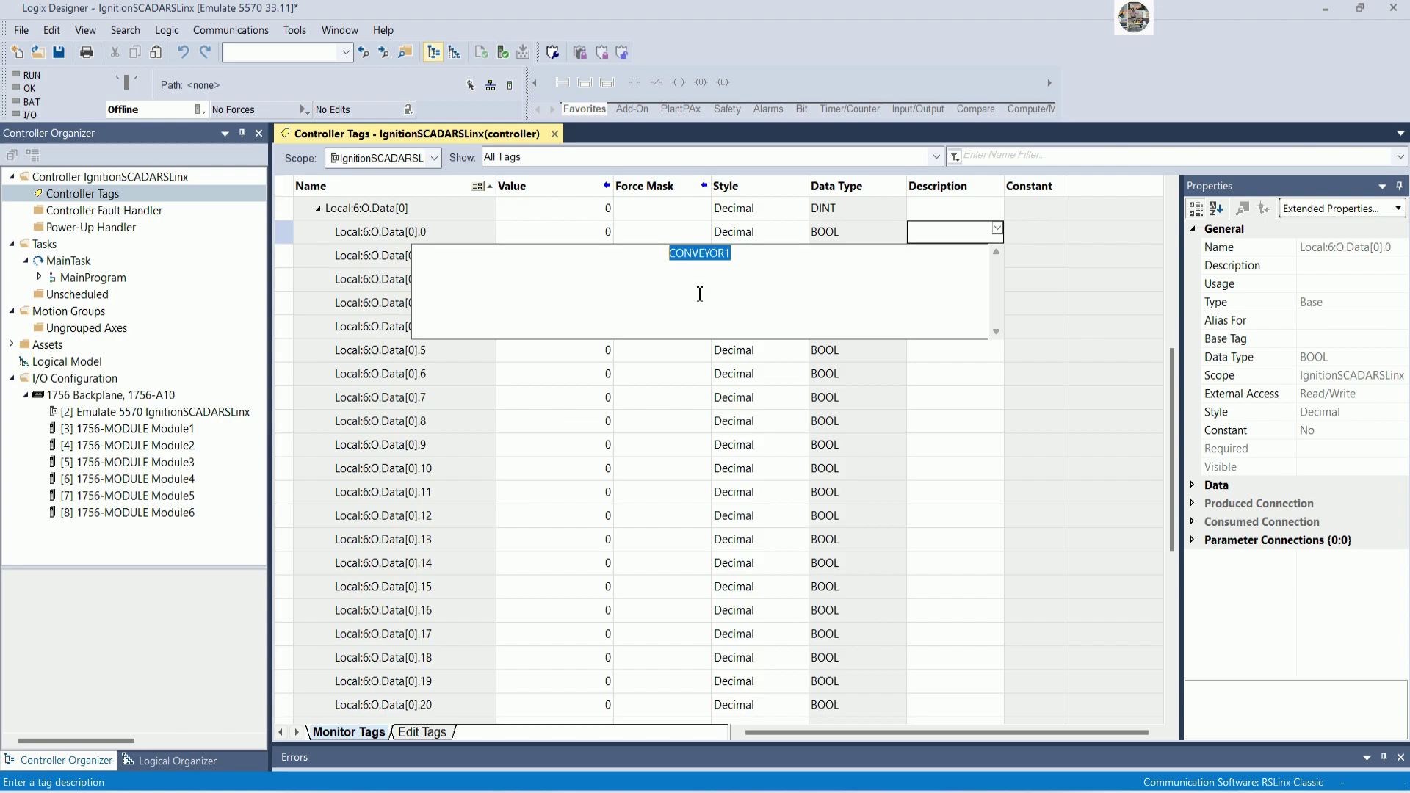
{"action": "left_click", "coordinate": [1107, 321]}
Describe Local:6:O.Data[0].1 as CONVEYOR2
{"action": "left_click", "coordinate": [963, 257]}
{"action": "left_click", "coordinate": [963, 258]}
{"action": "type", "text": "Module11"}
{"action": "key", "text": "BackSpace"}
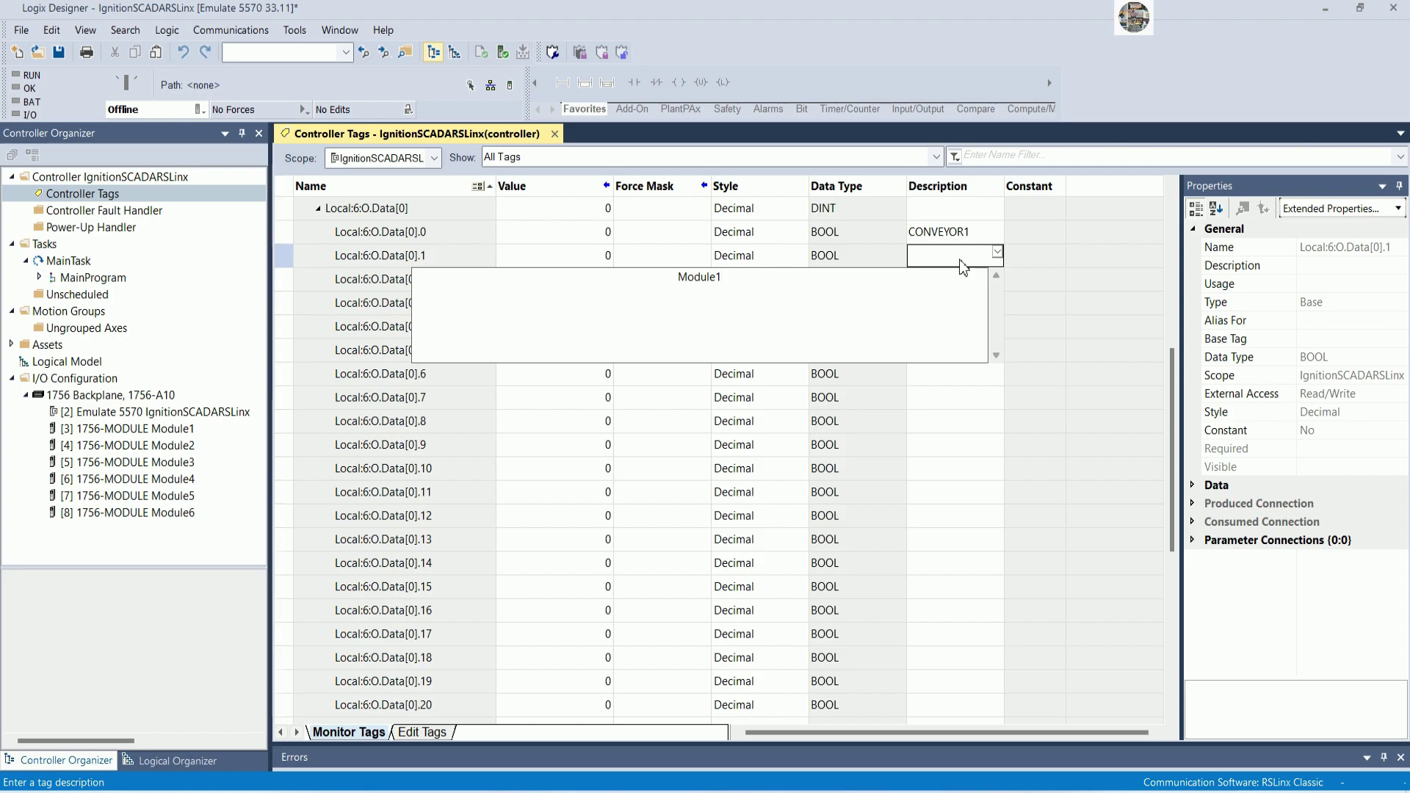
{"action": "key", "text": "BackSpace"}
{"action": "key", "text": "ctrl+a"}
{"action": "type", "text": "CONVEYOR2"}
{"action": "key", "text": "Return"}
Describe Local:6:O.Data[0].2 as CONVEYOR3 and Local:6:O.Data[0].3 as CONVEYOR4
{"action": "left_click", "coordinate": [948, 282]}
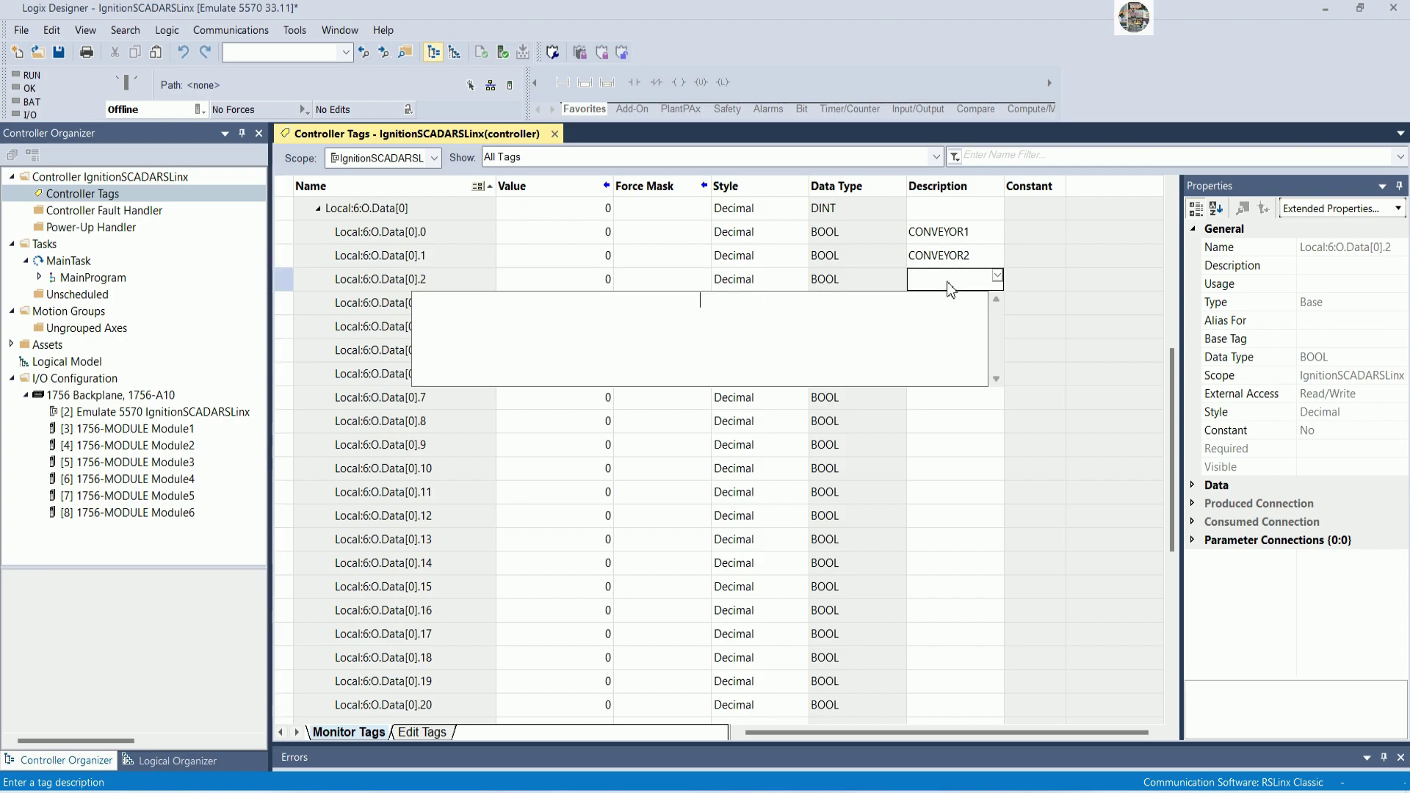
{"action": "type", "text": "CONVEY"}
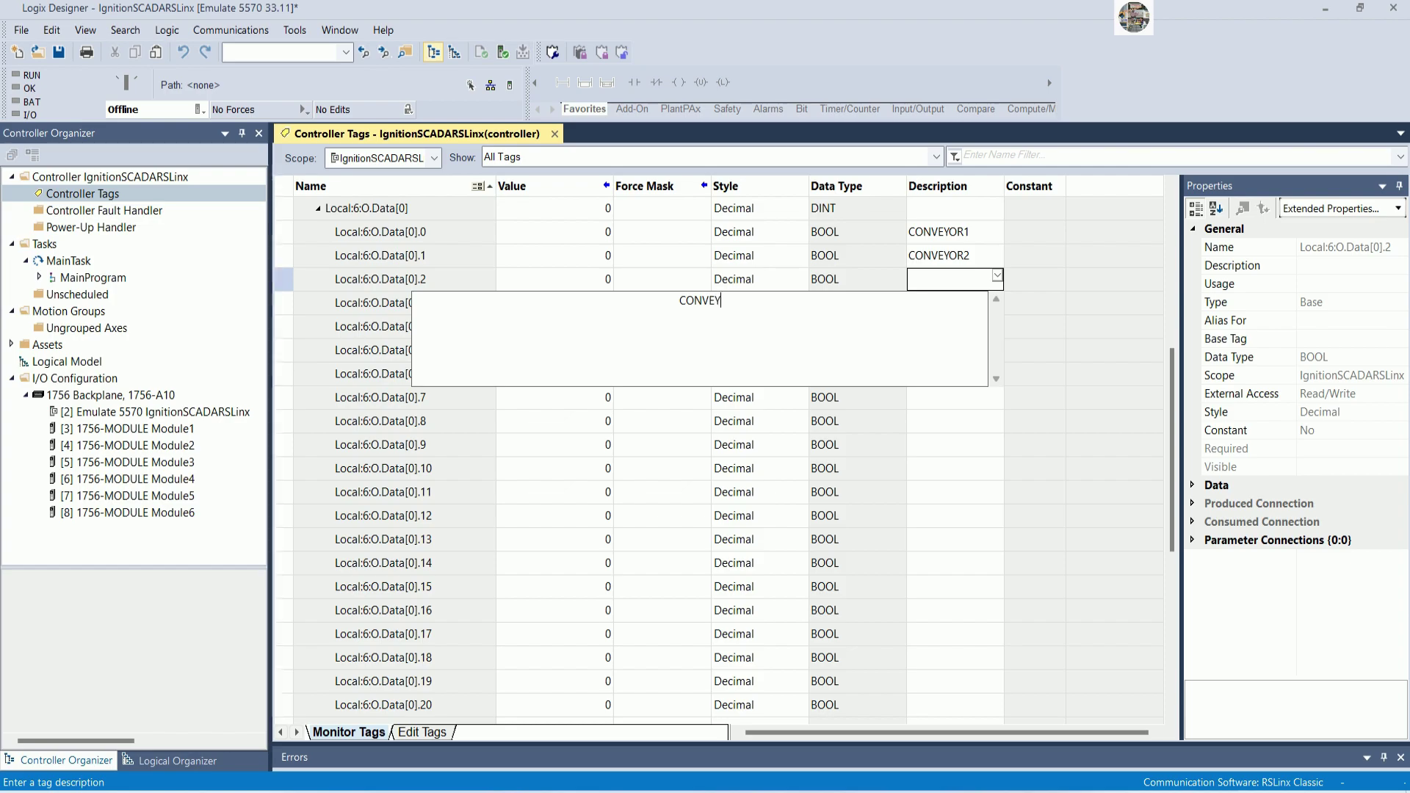
{"action": "type", "text": "OR3"}
{"action": "left_click", "coordinate": [961, 307]}
{"action": "type", "text": "CONVEYOR"}
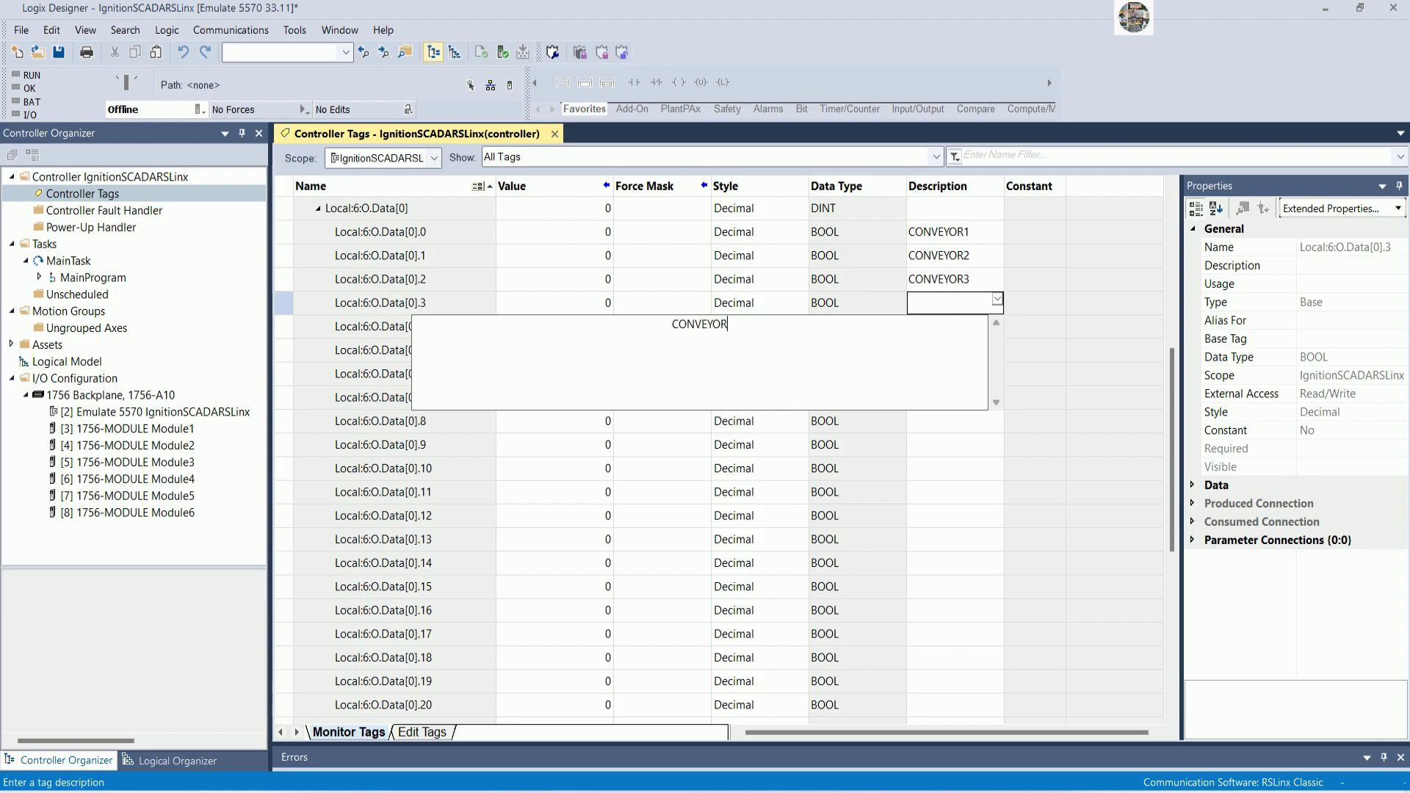
{"action": "type", "text": "4"}
{"action": "key", "text": "Return"}
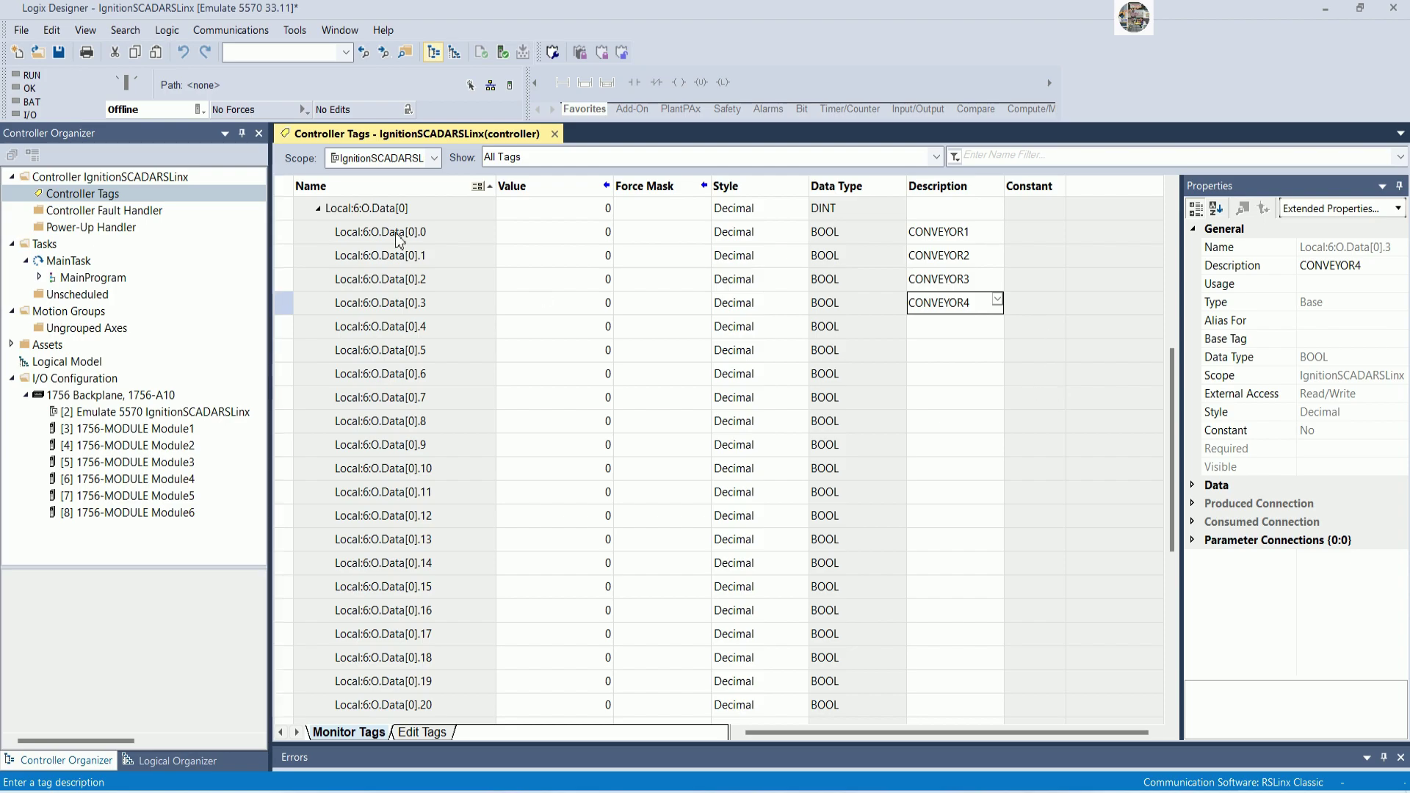
Collapse Local:6:O.Data[0] and Local:3:O.Data in the tag list
{"action": "scroll", "coordinate": [323, 248], "scroll_direction": "up", "scroll_amount": 1}
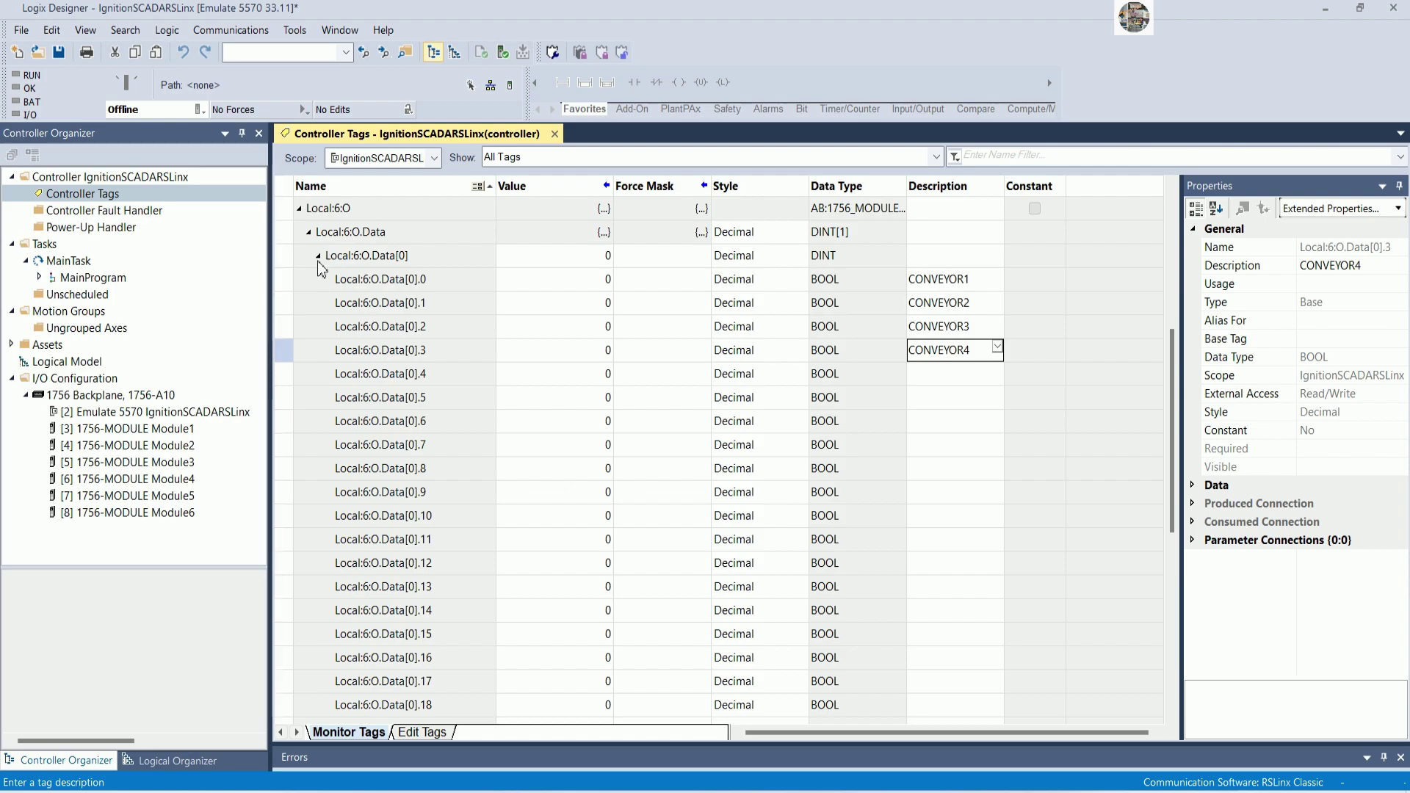
{"action": "left_click", "coordinate": [319, 257]}
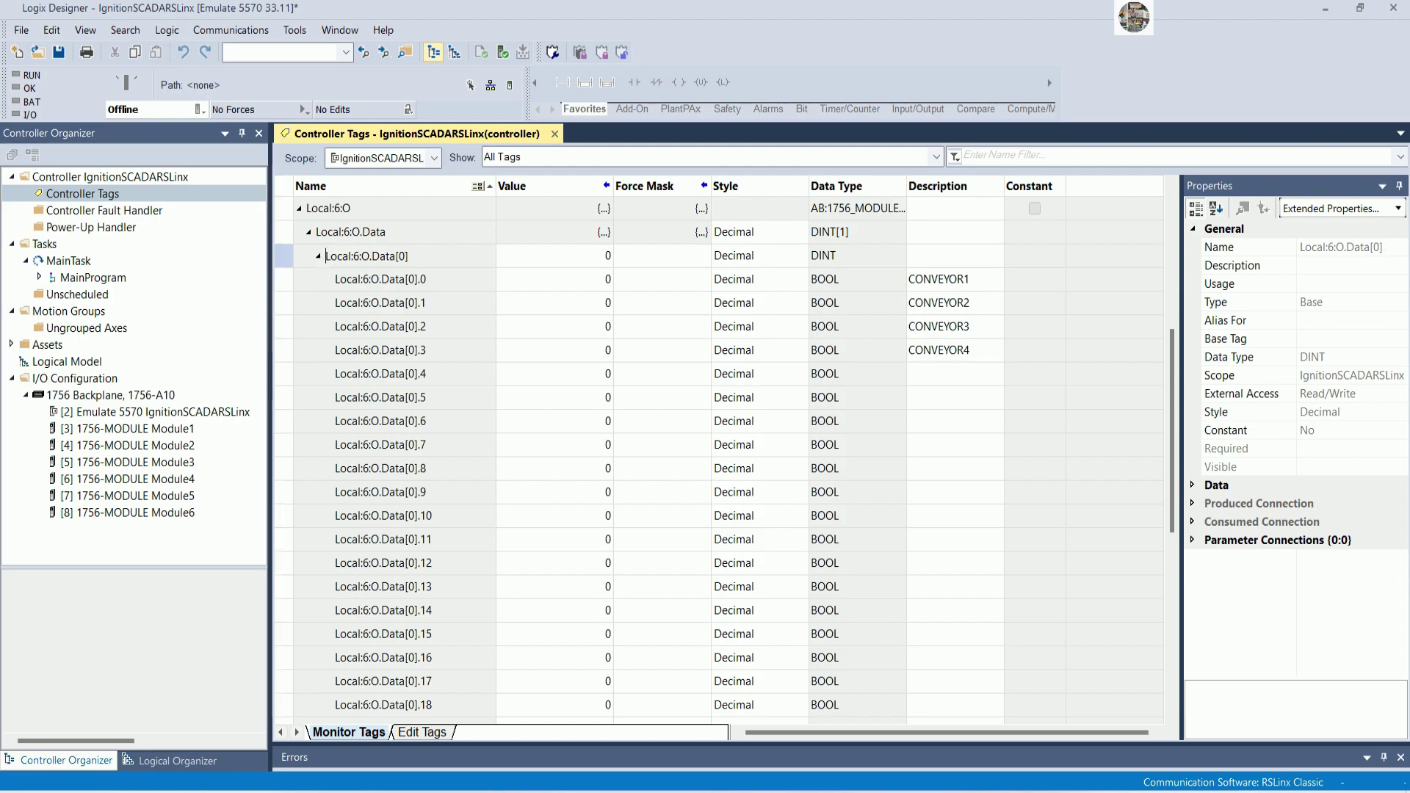
{"action": "left_click", "coordinate": [319, 256]}
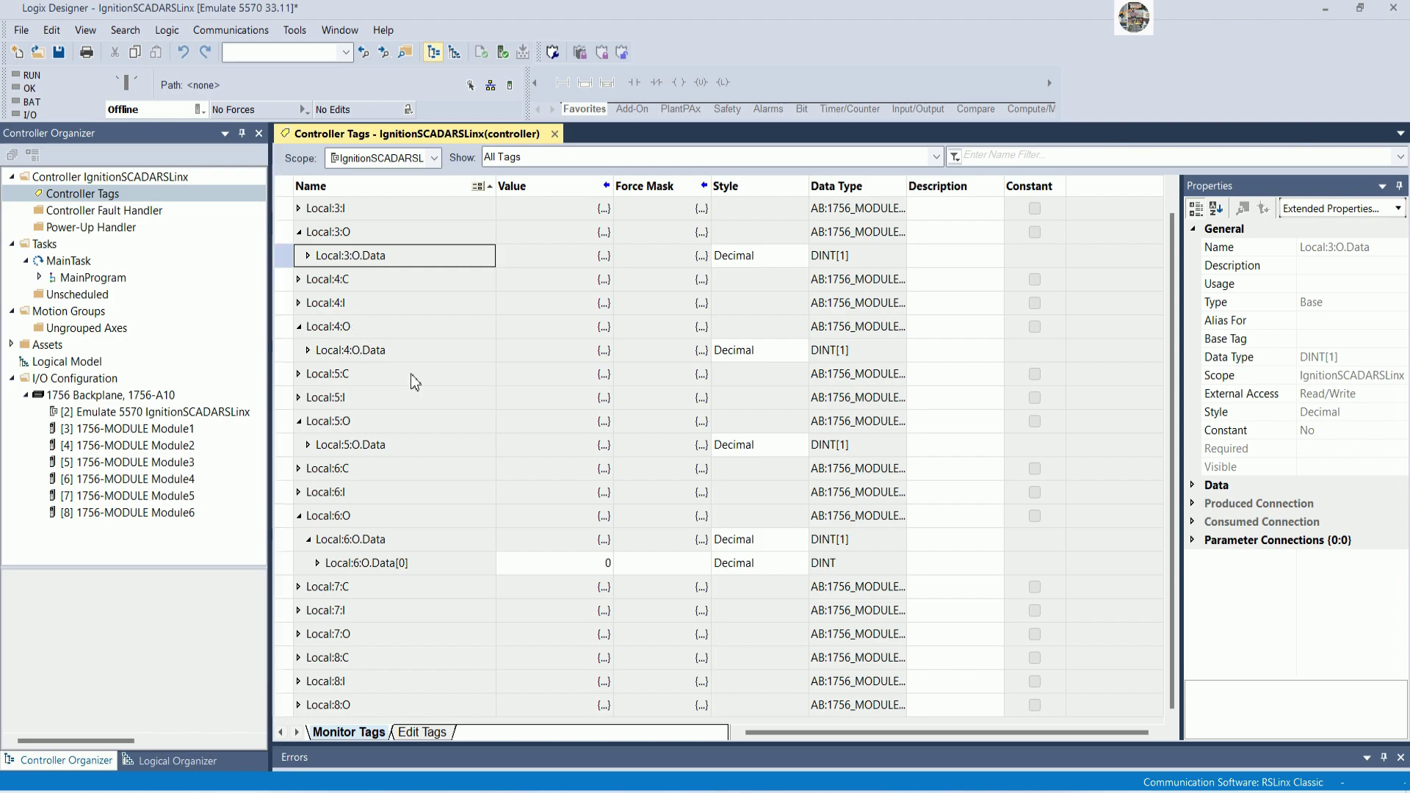
{"action": "left_click", "coordinate": [318, 562]}
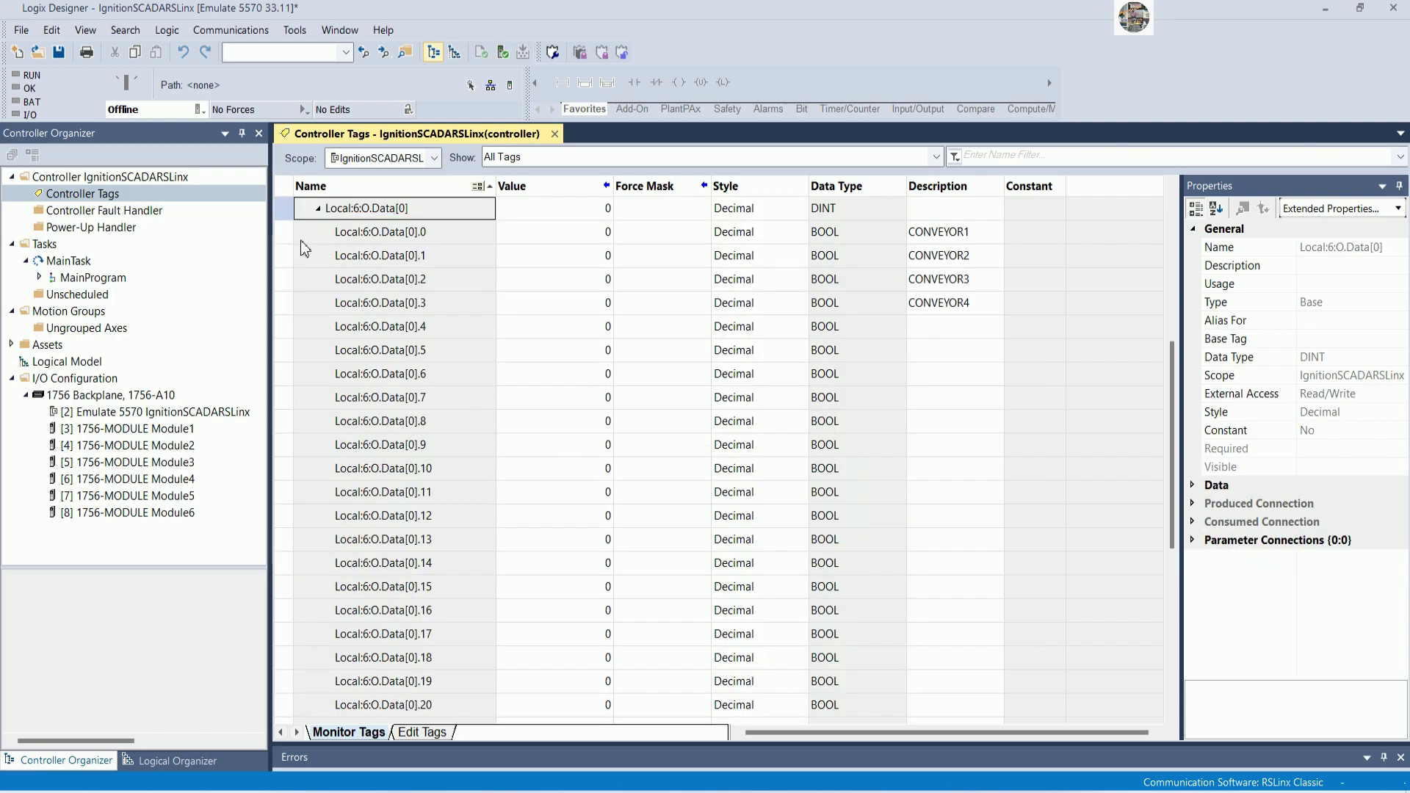
{"action": "left_click", "coordinate": [318, 208]}
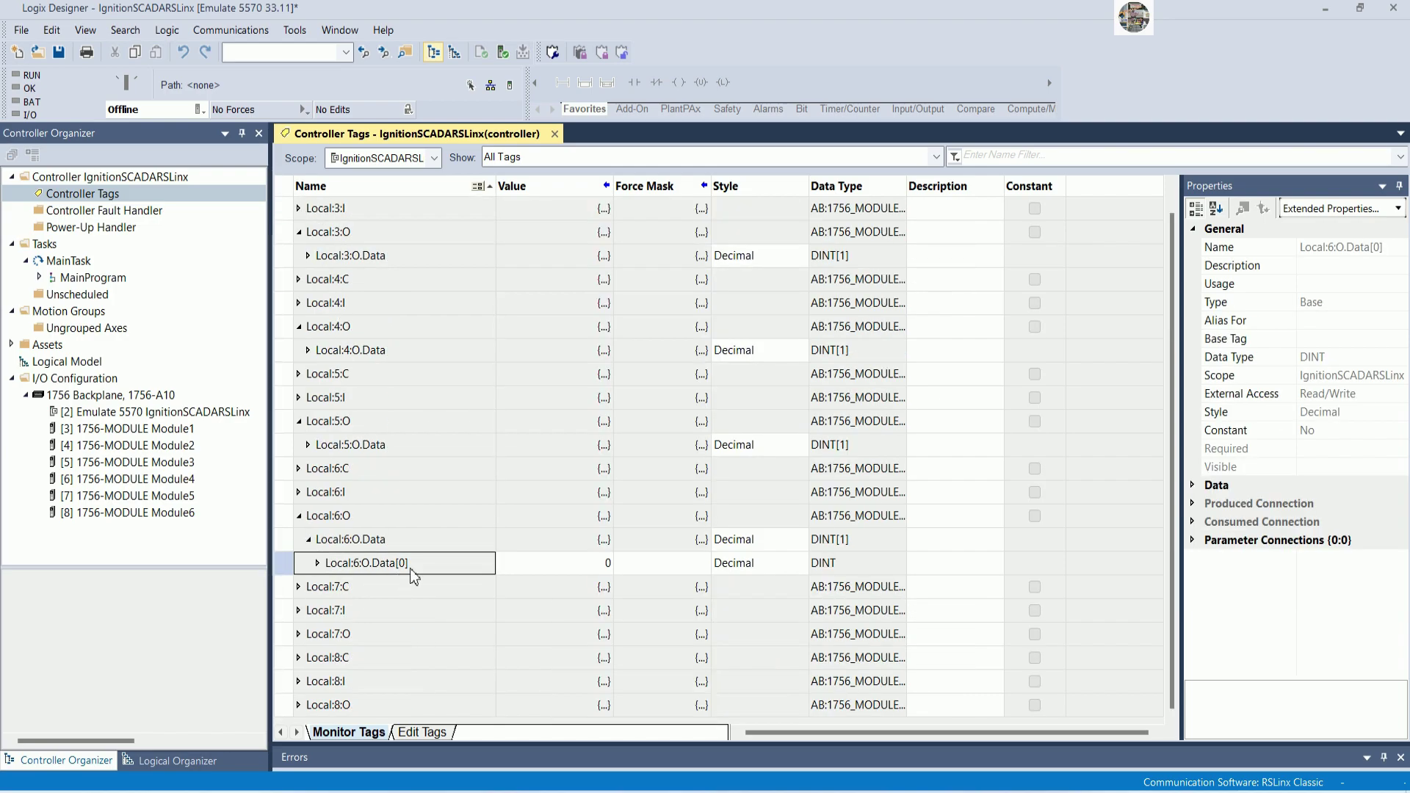
Expand Local:7:O through Data[0] to its individual bits
{"action": "left_click", "coordinate": [307, 635]}
{"action": "left_click", "coordinate": [298, 634]}
{"action": "left_click", "coordinate": [309, 657]}
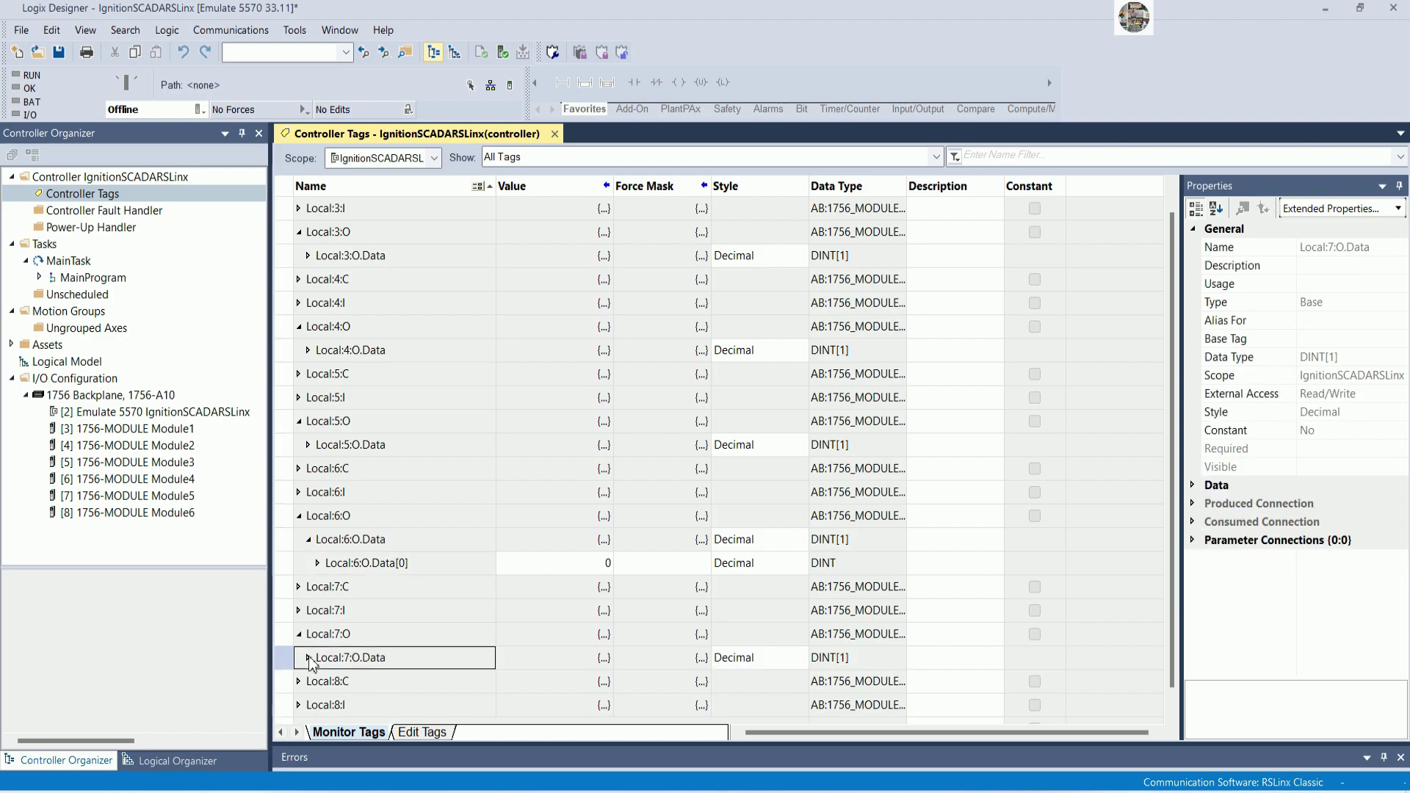
{"action": "left_click", "coordinate": [317, 633]}
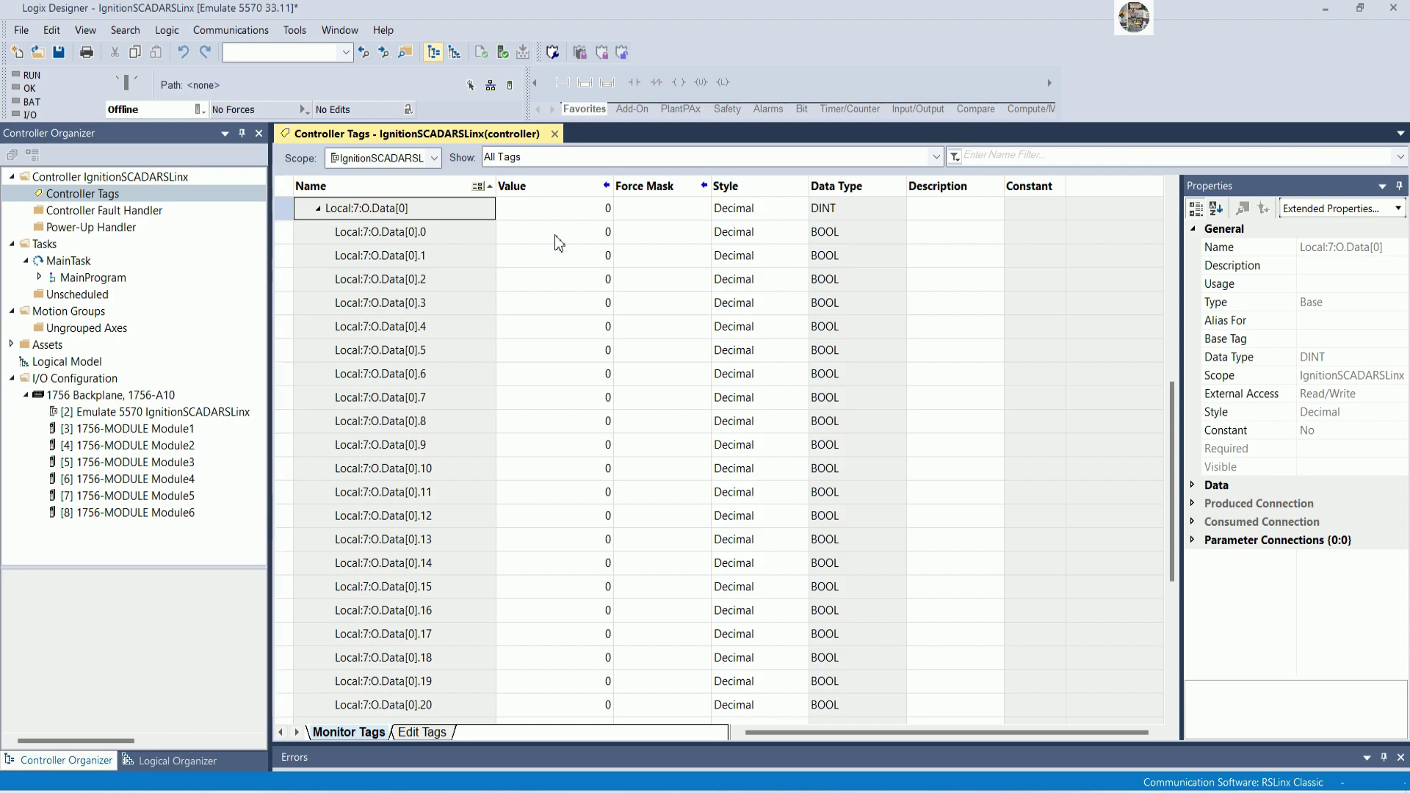
Describe Local:7:O.Data[0].0 as VALVE1 and Local:7:O.Data[0].1 as VALVE2
{"action": "double_click", "coordinate": [936, 233]}
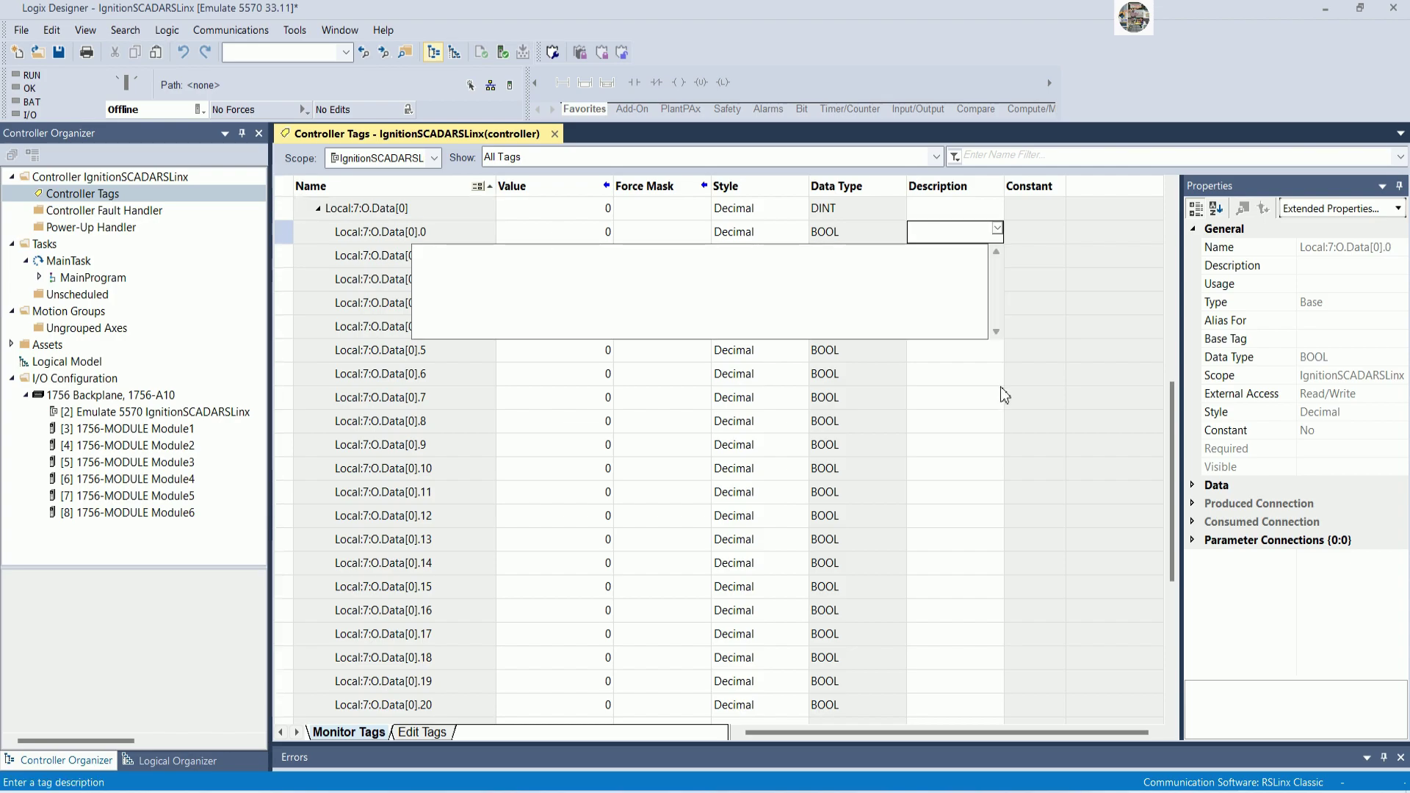
{"action": "type", "text": "VALVE1"}
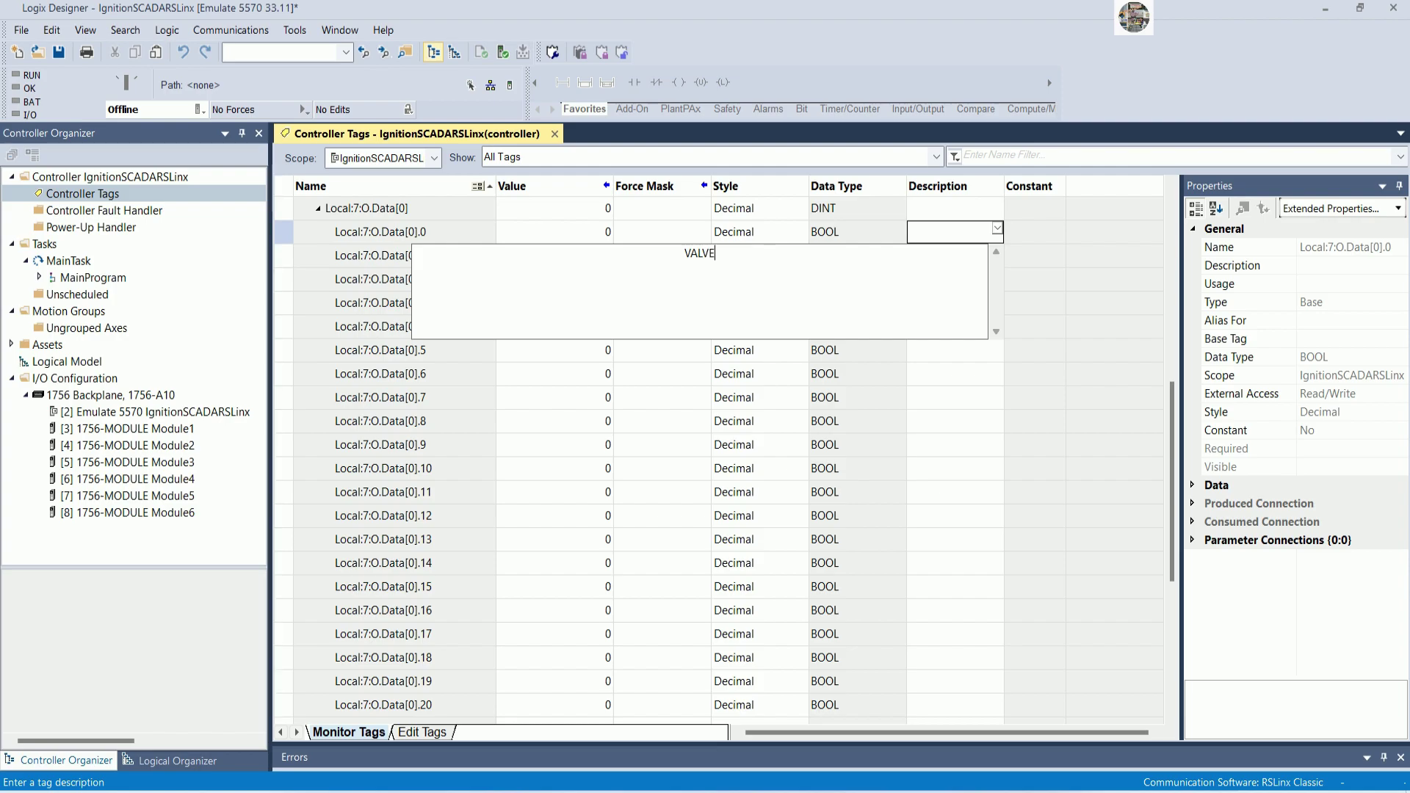
{"action": "key", "text": "Return"}
{"action": "double_click", "coordinate": [963, 258]}
{"action": "type", "text": "VALVE2"}
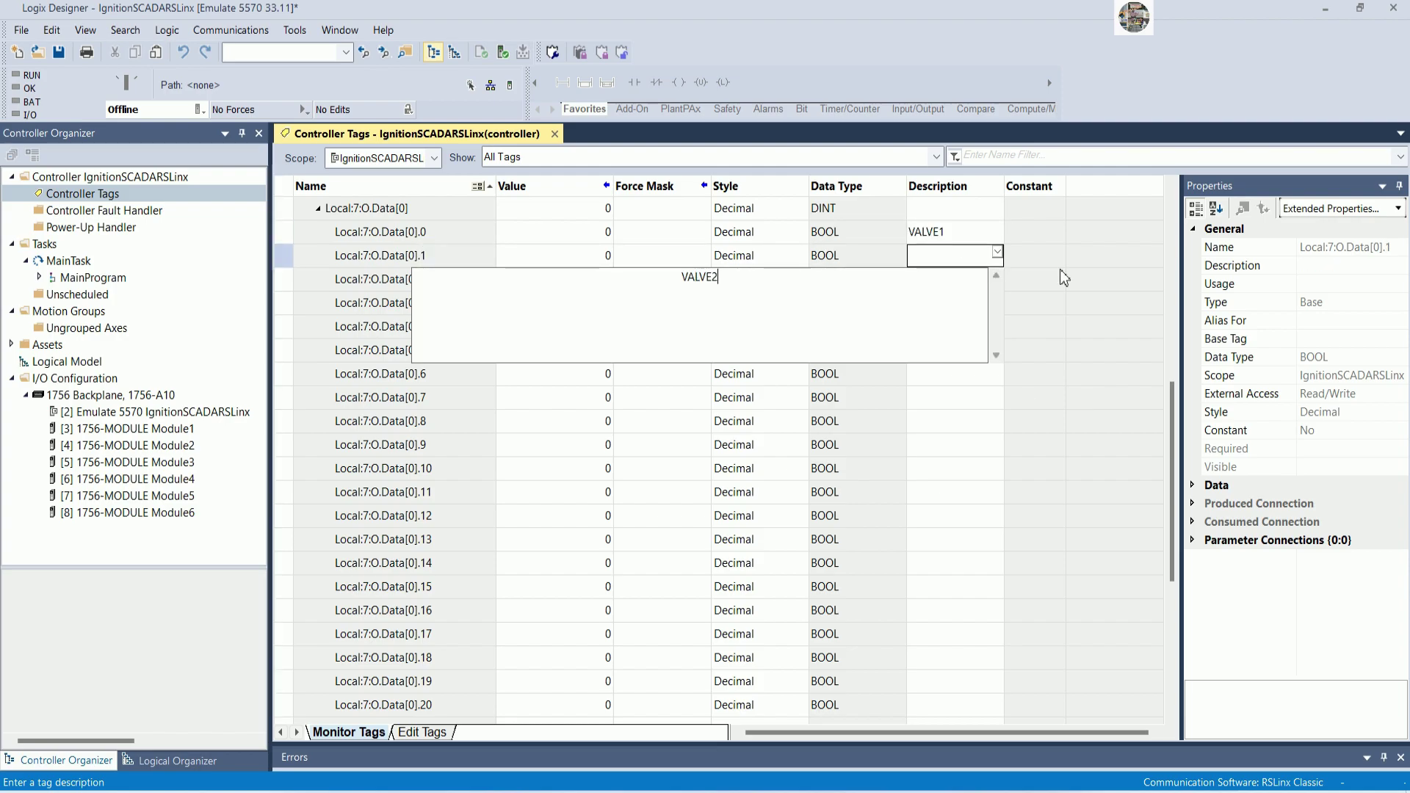
{"action": "key", "text": "Return"}
Describe Local:7:O.Data[0].2 as VALVE3 and Local:7:O.Data[0].3 as VALVE4
{"action": "key", "text": "Down"}
{"action": "type", "text": "VALV"}
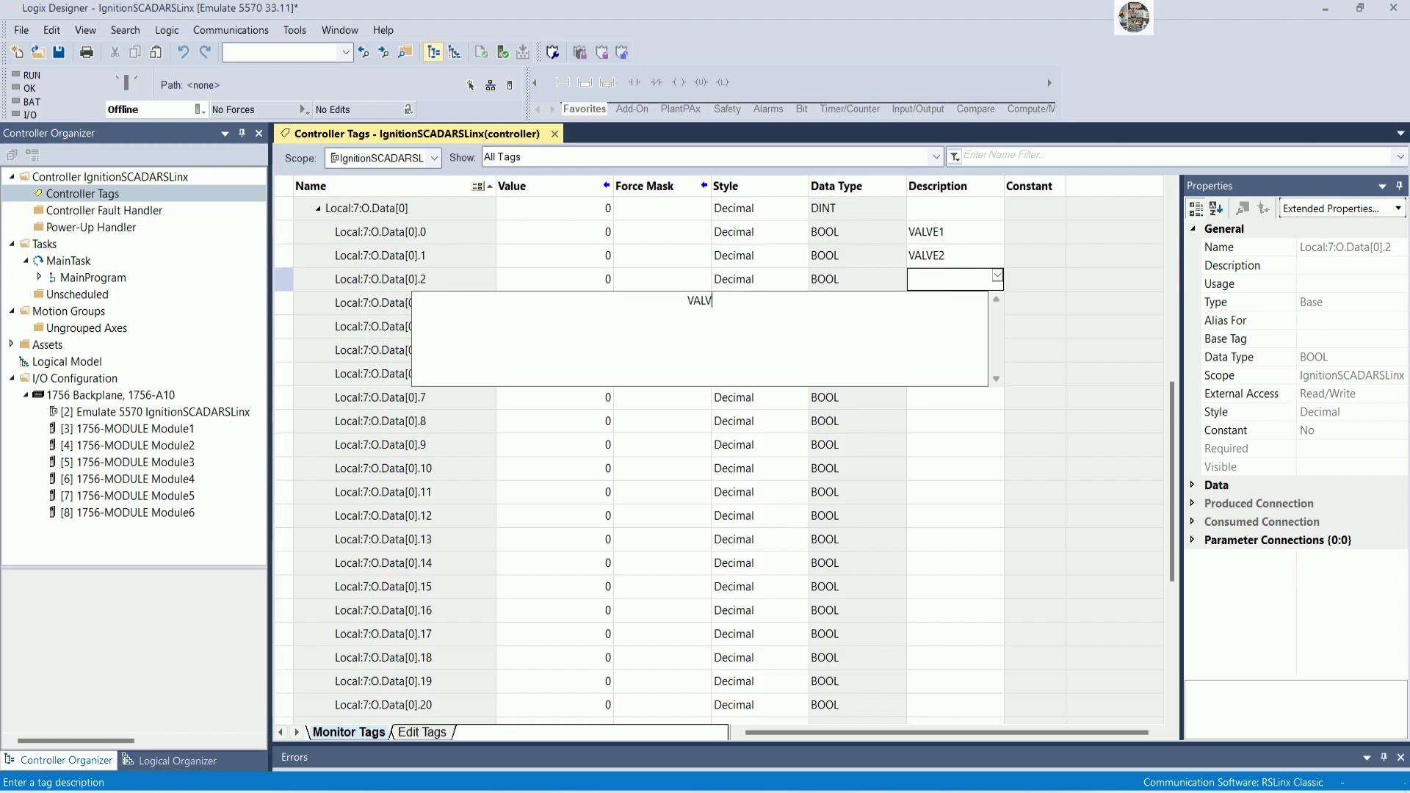
{"action": "type", "text": "E3"}
{"action": "key", "text": "Return"}
{"action": "double_click", "coordinate": [947, 304]}
{"action": "type", "text": "VAL"}
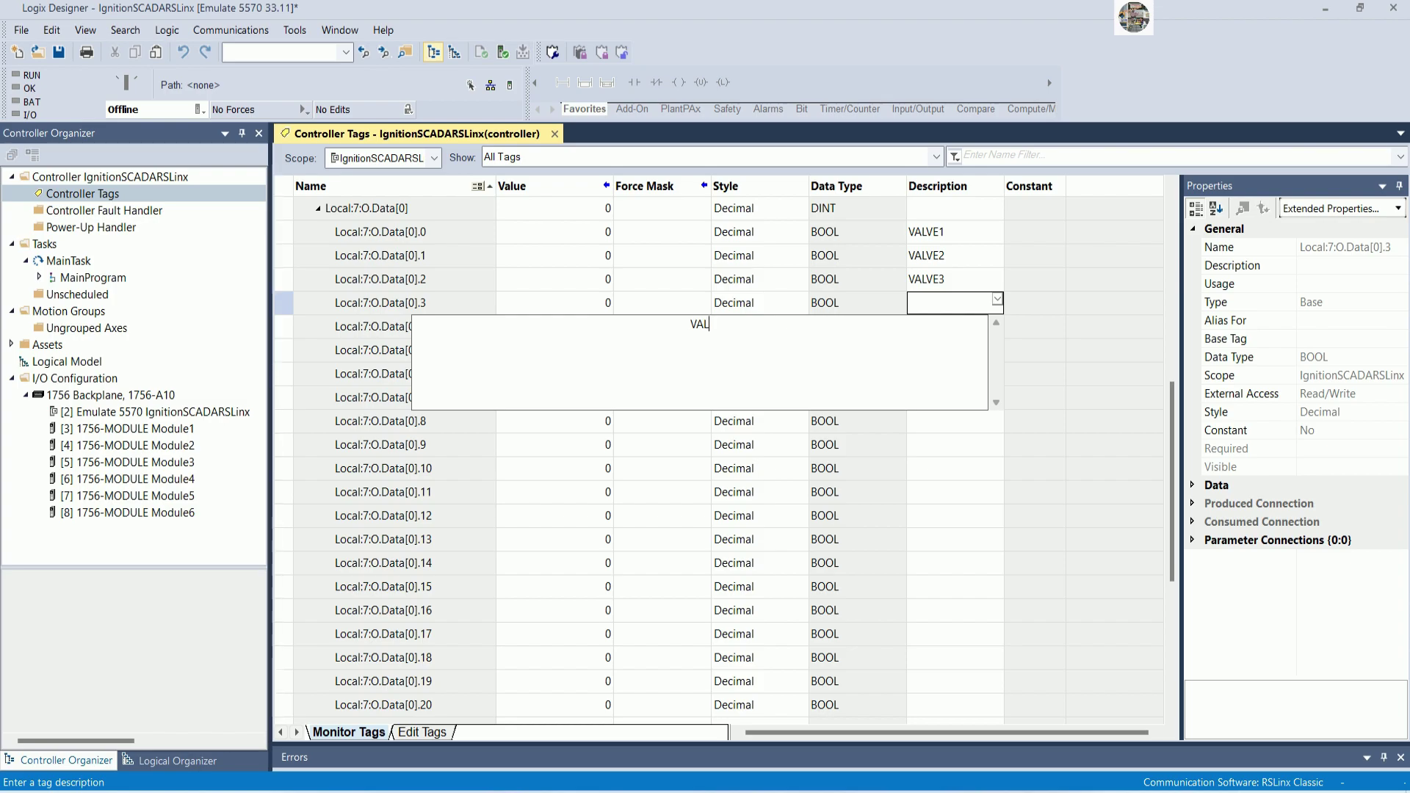
{"action": "type", "text": "VE4"}
{"action": "key", "text": "Return"}
Collapse Local:7:O.Data and expand Local:8:O through Data[0] to its individual bits
{"action": "scroll", "coordinate": [696, 482], "scroll_direction": "down", "scroll_amount": 2}
{"action": "scroll", "coordinate": [696, 481], "scroll_direction": "up", "scroll_amount": 4}
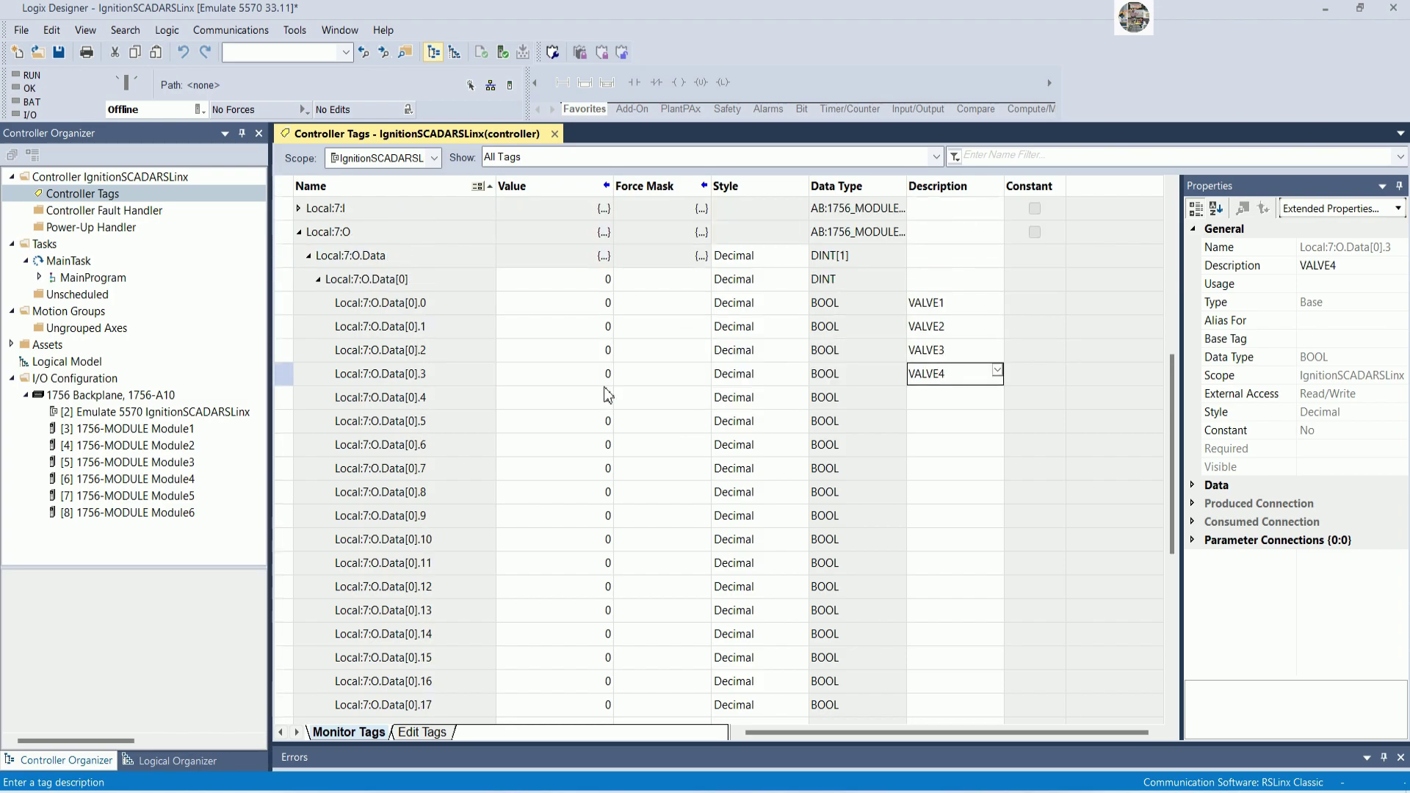
{"action": "left_click", "coordinate": [309, 255]}
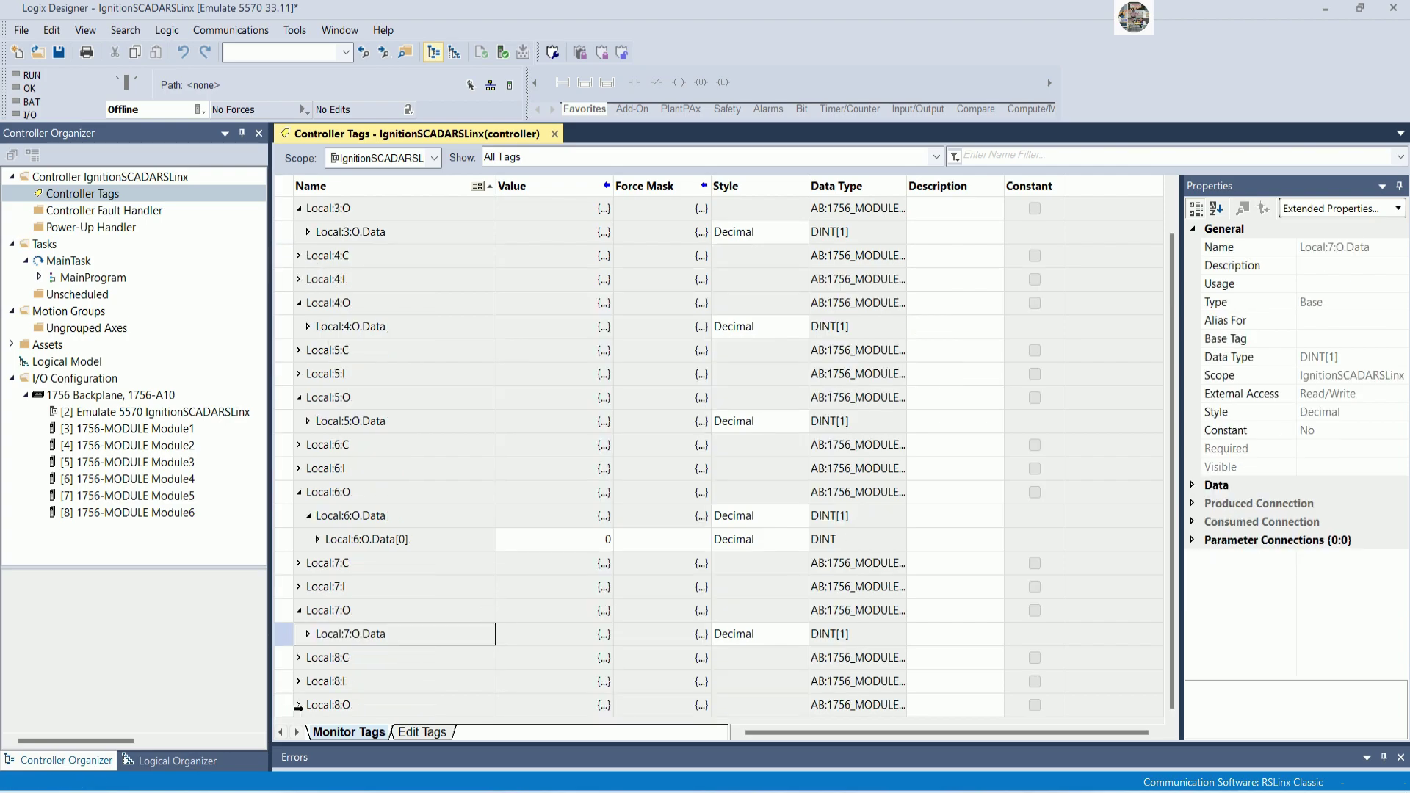
{"action": "left_click", "coordinate": [298, 705]}
{"action": "left_click", "coordinate": [299, 705]}
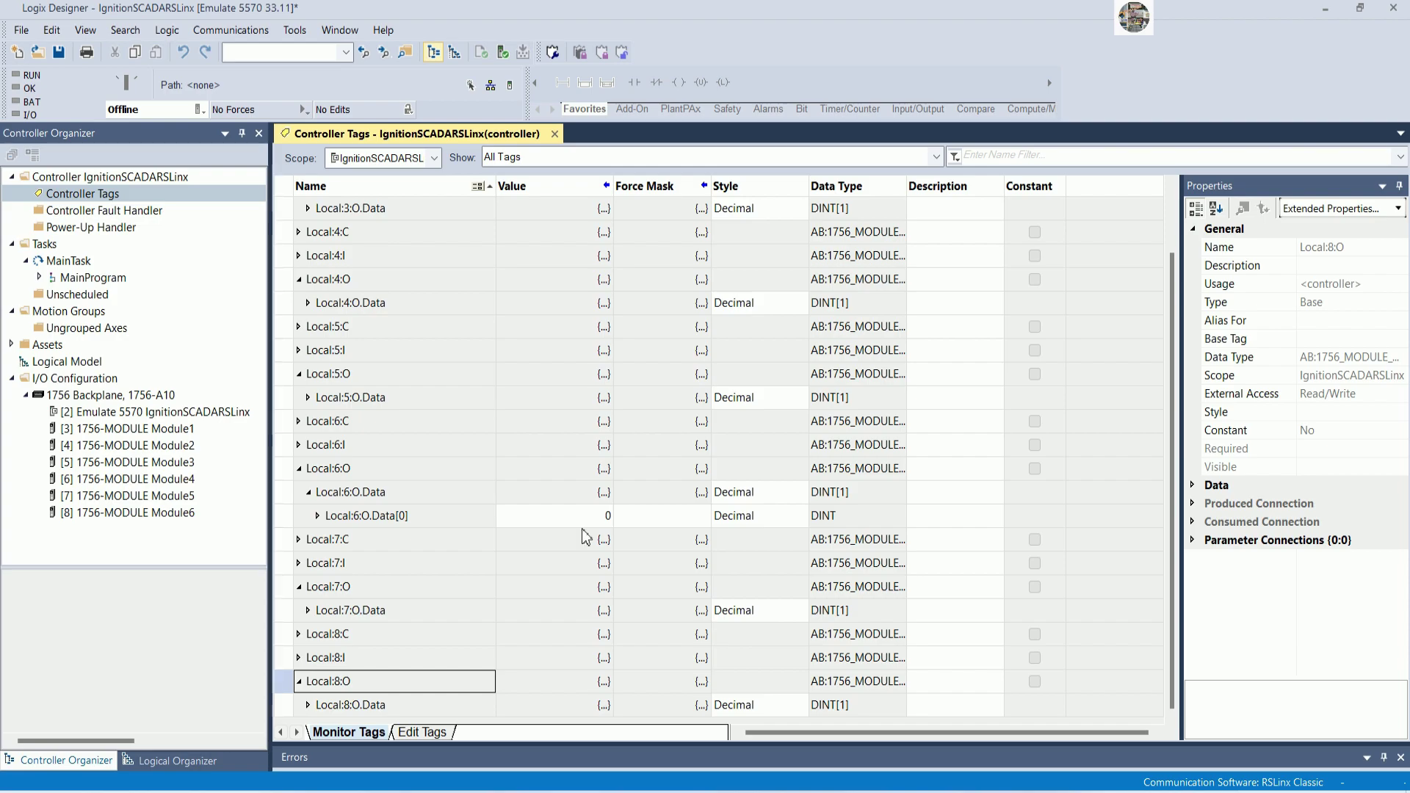
{"action": "left_click", "coordinate": [308, 705]}
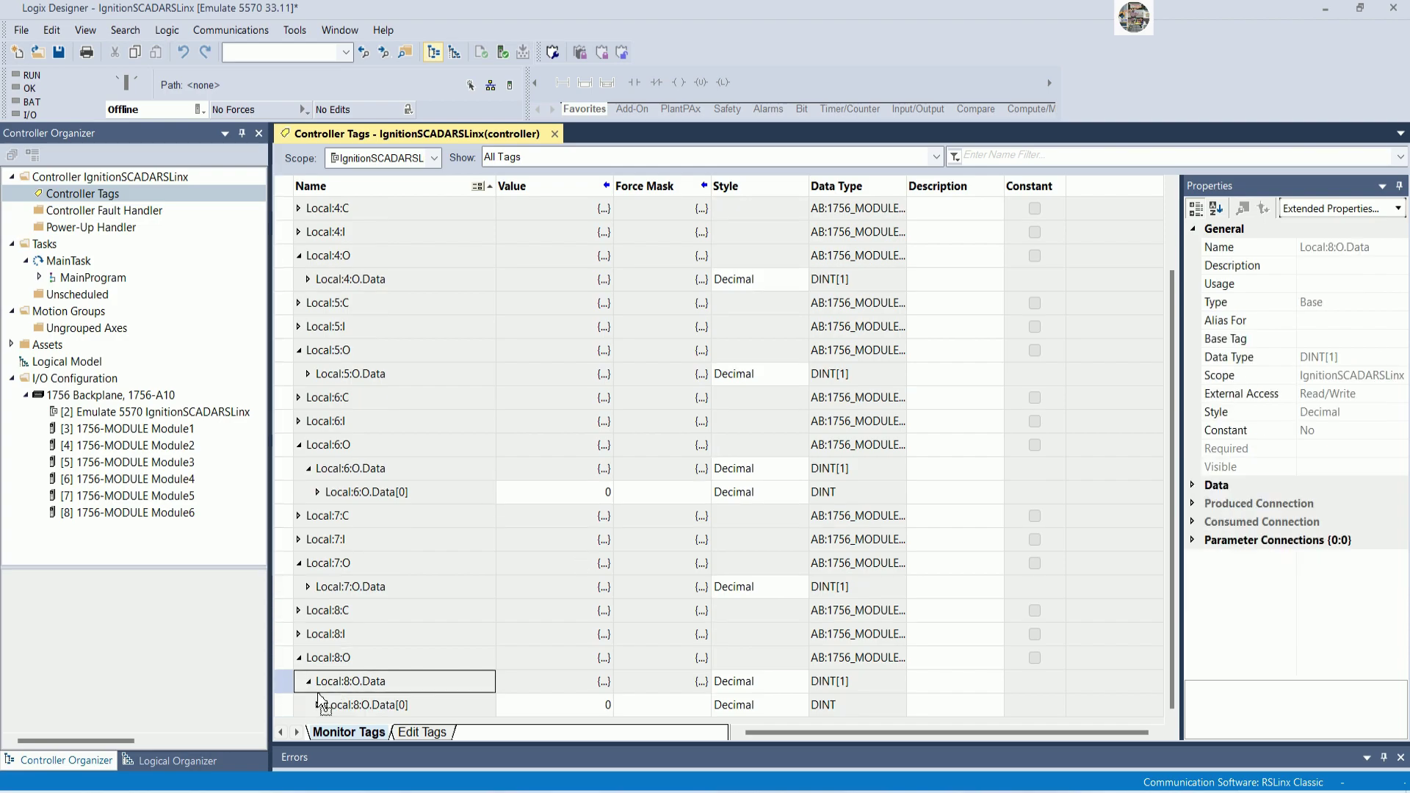
{"action": "left_click", "coordinate": [318, 705]}
{"action": "scroll", "coordinate": [558, 540], "scroll_direction": "down", "scroll_amount": 2}
{"action": "scroll", "coordinate": [560, 540], "scroll_direction": "up", "scroll_amount": 3}
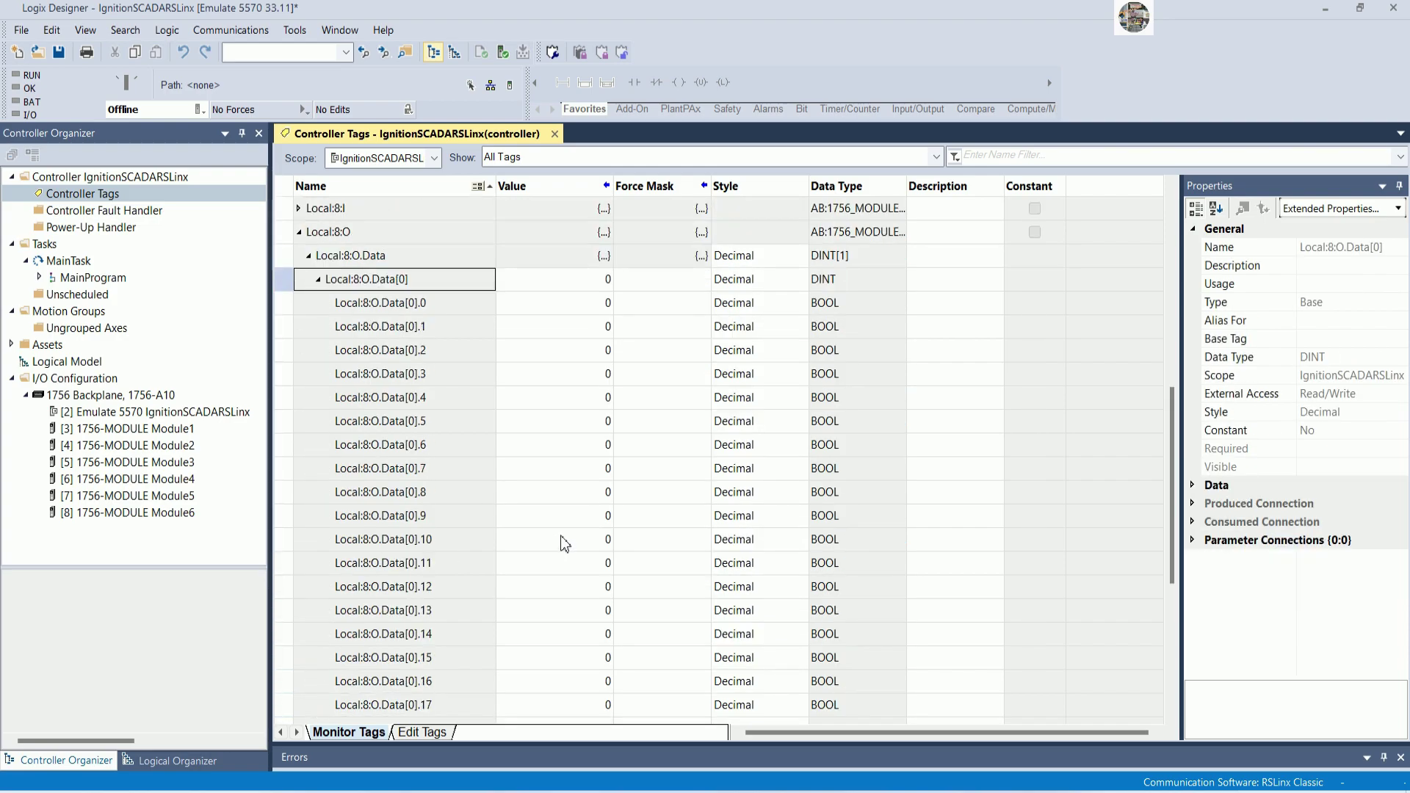
Describe Local:8:O.Data[0].0 as ACTUATOR1 and Local:8:O.Data[0].1 as ACTUATOR2
{"action": "left_click", "coordinate": [932, 304]}
{"action": "left_click", "coordinate": [932, 304]}
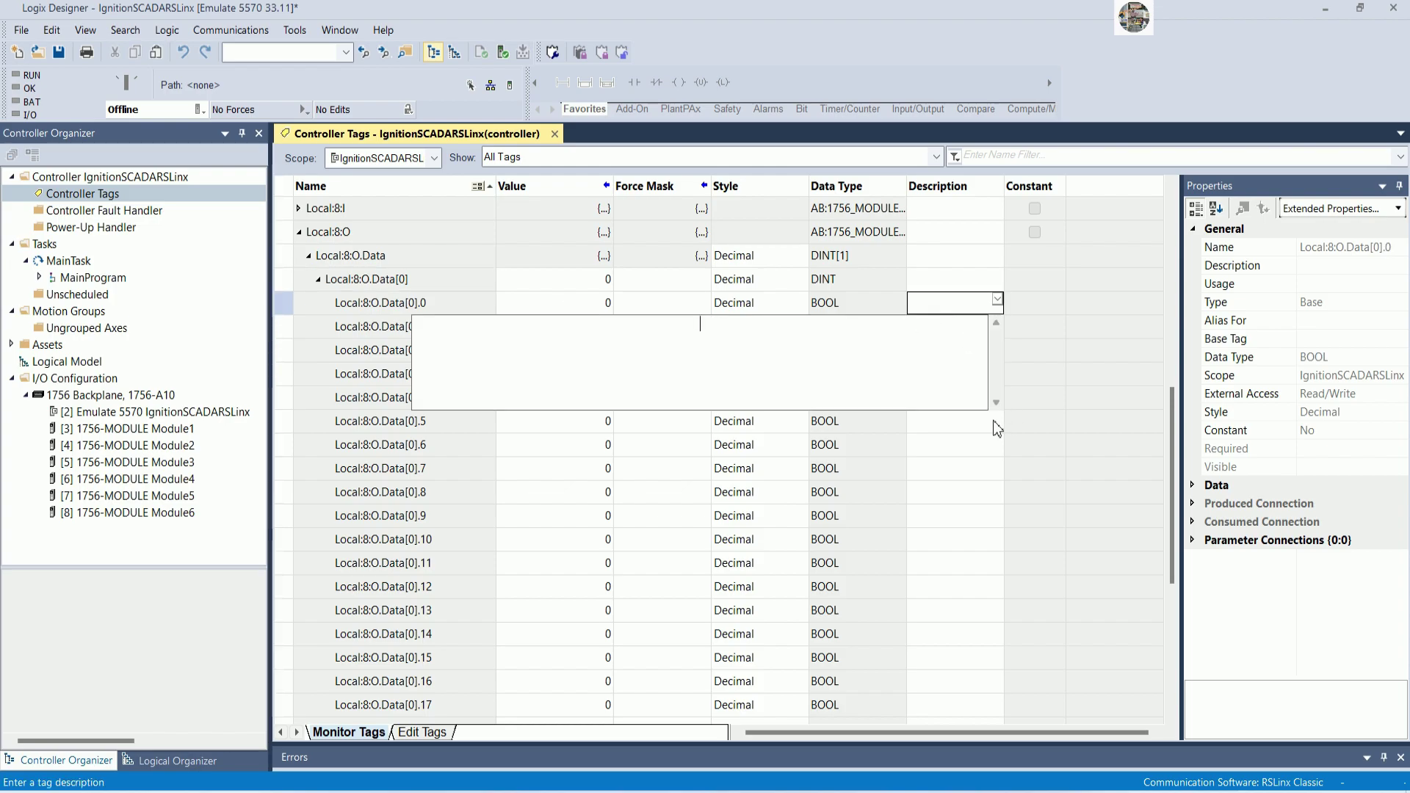
{"action": "type", "text": "ACTUAL"}
{"action": "type", "text": "OR1"}
{"action": "key", "text": "Return"}
{"action": "left_click", "coordinate": [958, 328]}
{"action": "type", "text": "ACTI"}
{"action": "key", "text": "BackSpace"}
{"action": "type", "text": "UA"}
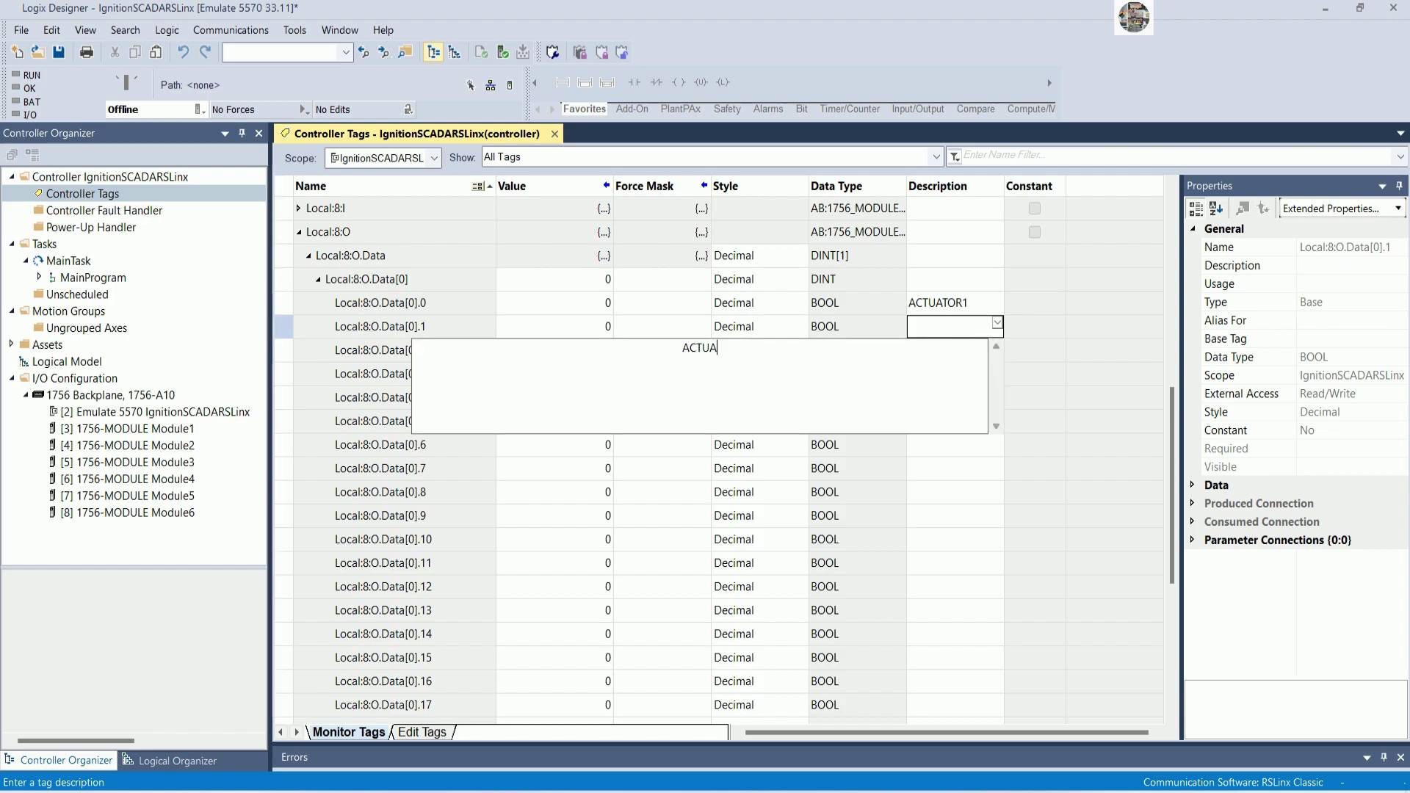
{"action": "type", "text": "TOR2"}
{"action": "key", "text": "Return"}
Describe Local:8:O.Data[0].2 as ACTUATOR3
{"action": "left_click", "coordinate": [954, 350]}
{"action": "left_click", "coordinate": [954, 352]}
{"action": "type", "text": "VCTUATOR"}
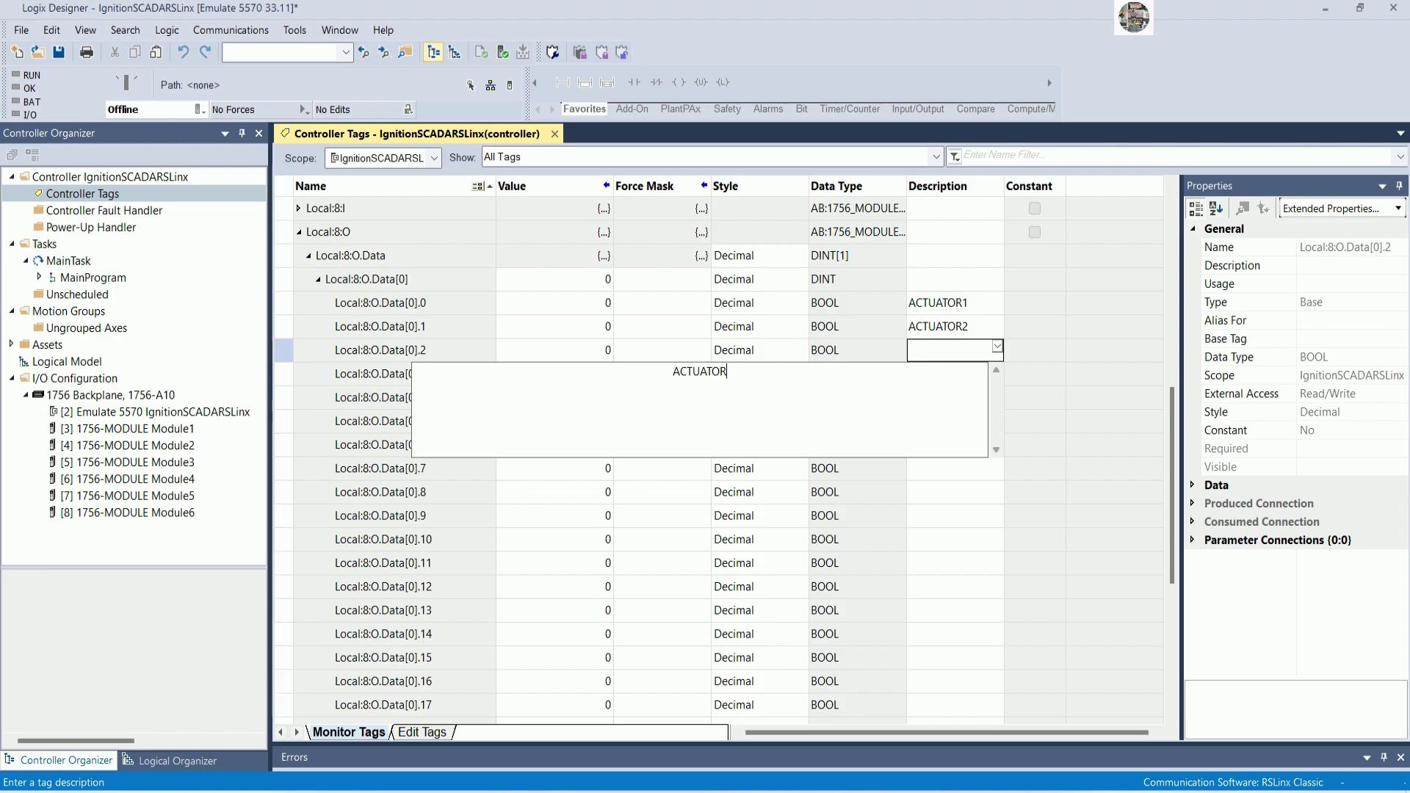
{"action": "type", "text": "3"}
{"action": "key", "text": "Return"}
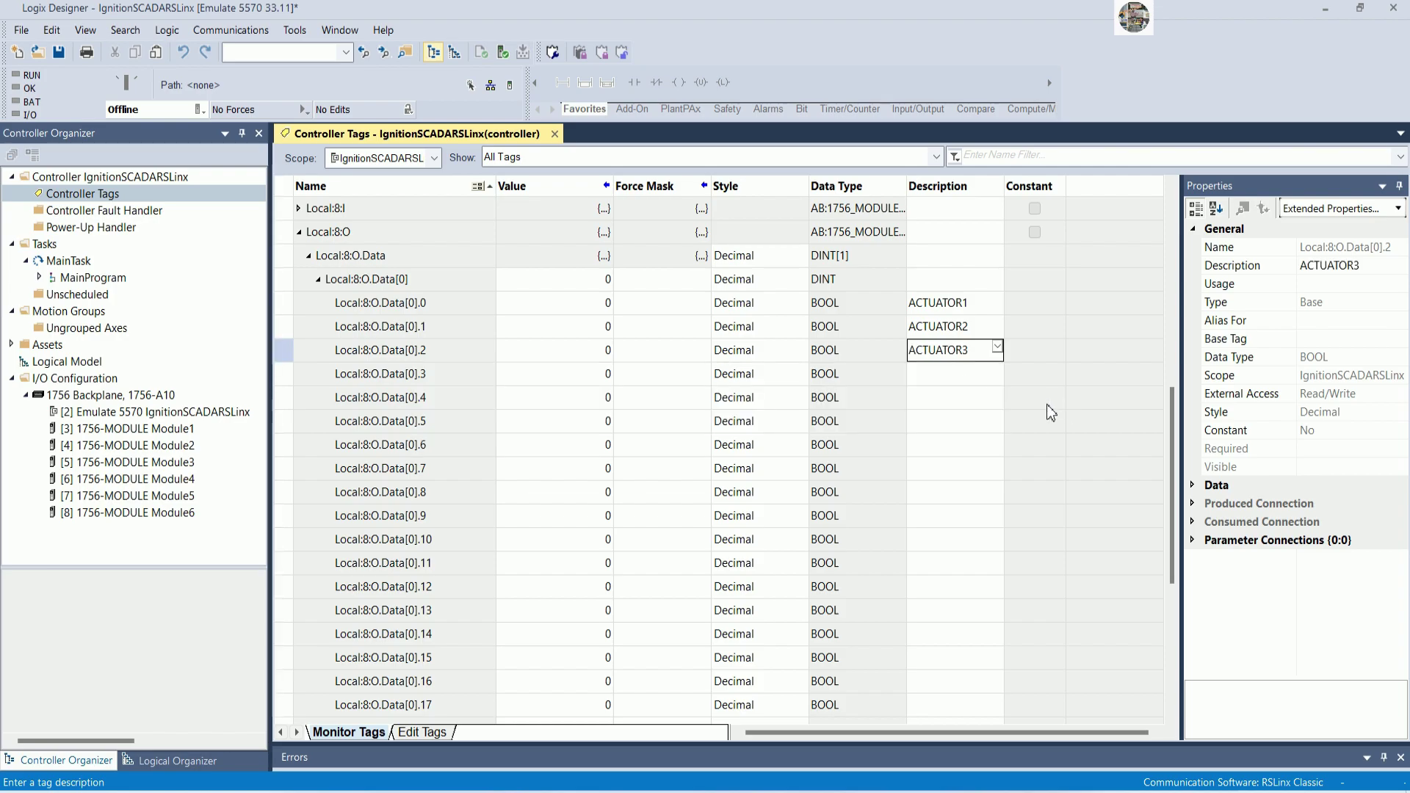
Describe Local:8:O.Data[0].3 as ACTUATOR4
{"action": "key", "text": "Down"}
{"action": "key", "text": "Return"}
{"action": "type", "text": "ACTUA"}
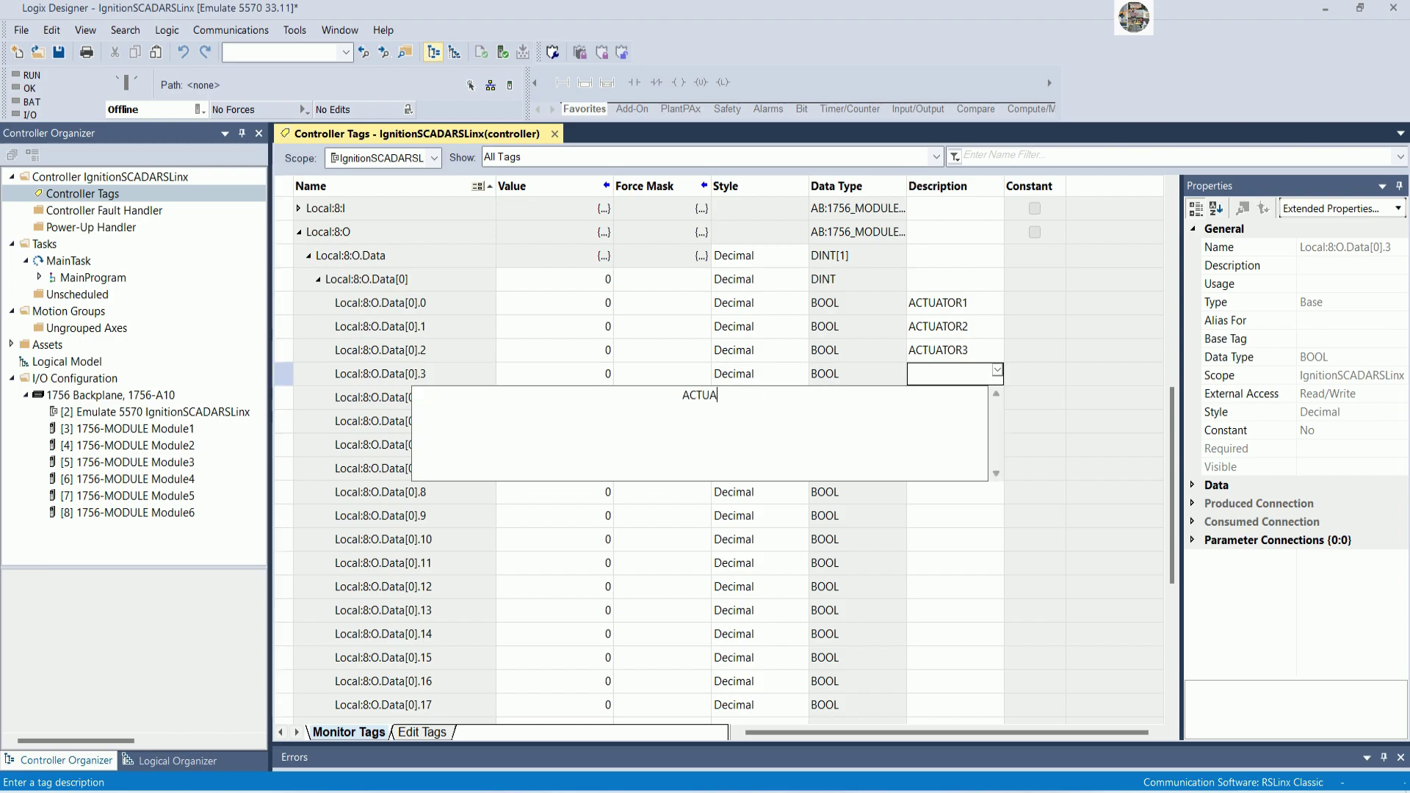
{"action": "type", "text": "TOR4"}
{"action": "key", "text": "Return"}
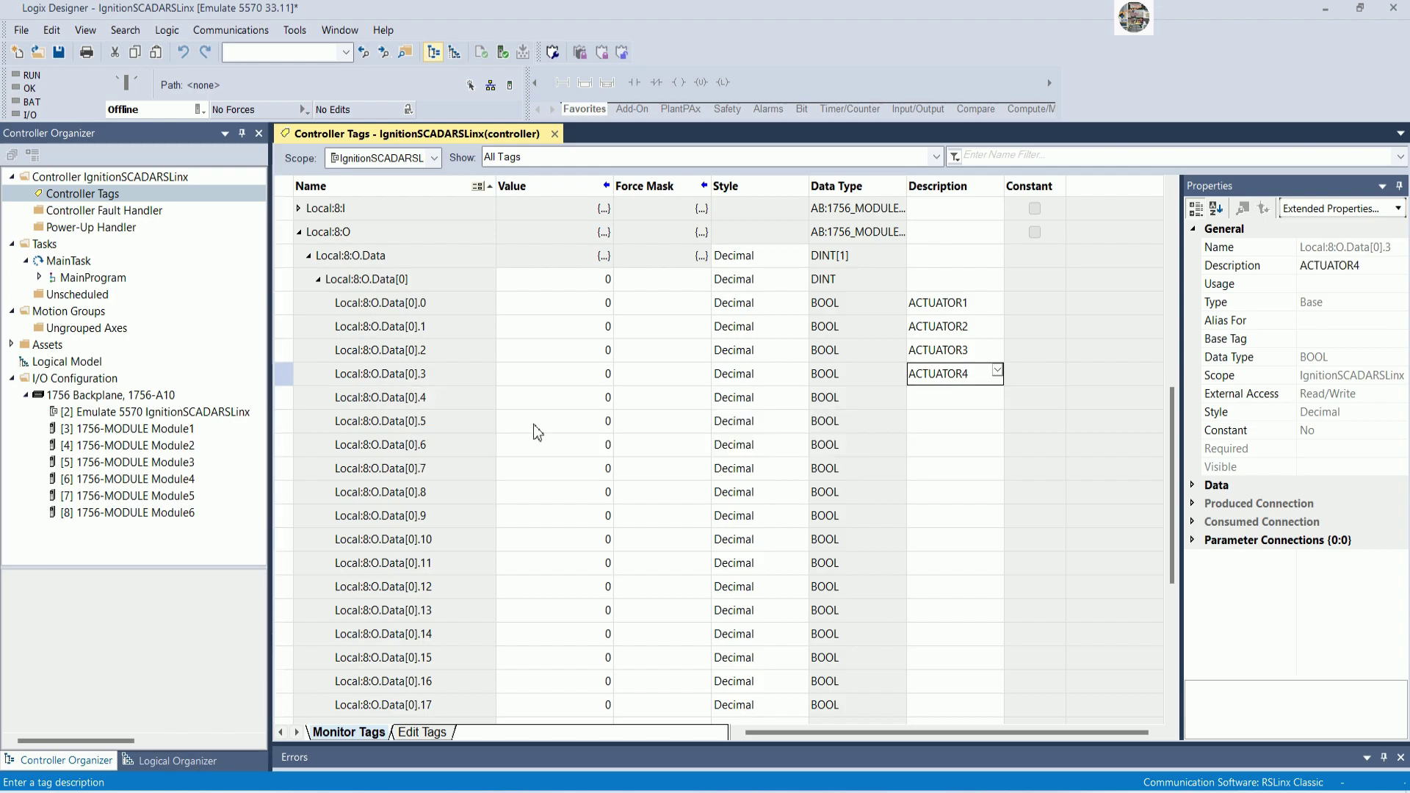
Collapse the Local:8:O tag and its bits in the controller tag list
{"action": "scroll", "coordinate": [529, 421], "scroll_direction": "down", "scroll_amount": 1}
{"action": "scroll", "coordinate": [514, 412], "scroll_direction": "up", "scroll_amount": 4}
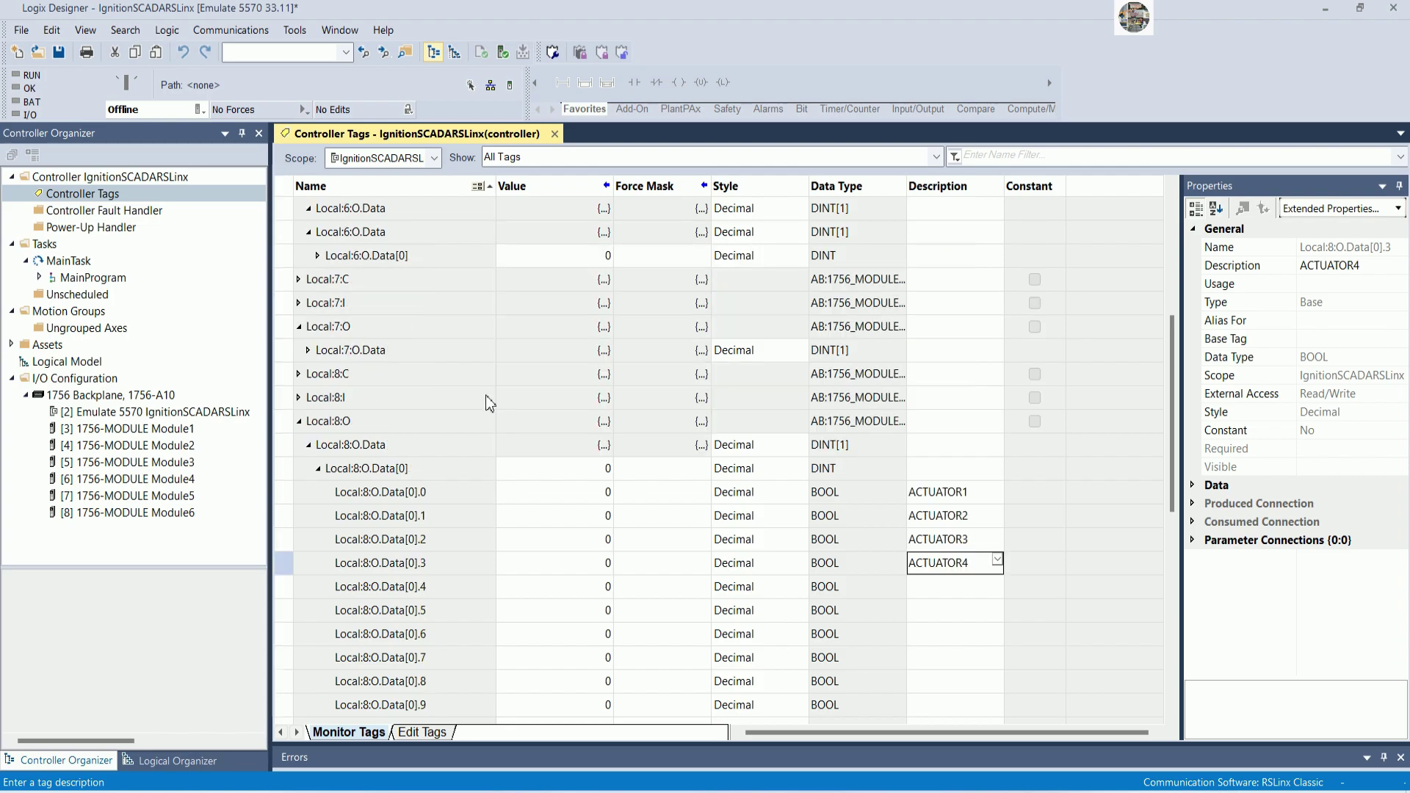
{"action": "left_click", "coordinate": [299, 420]}
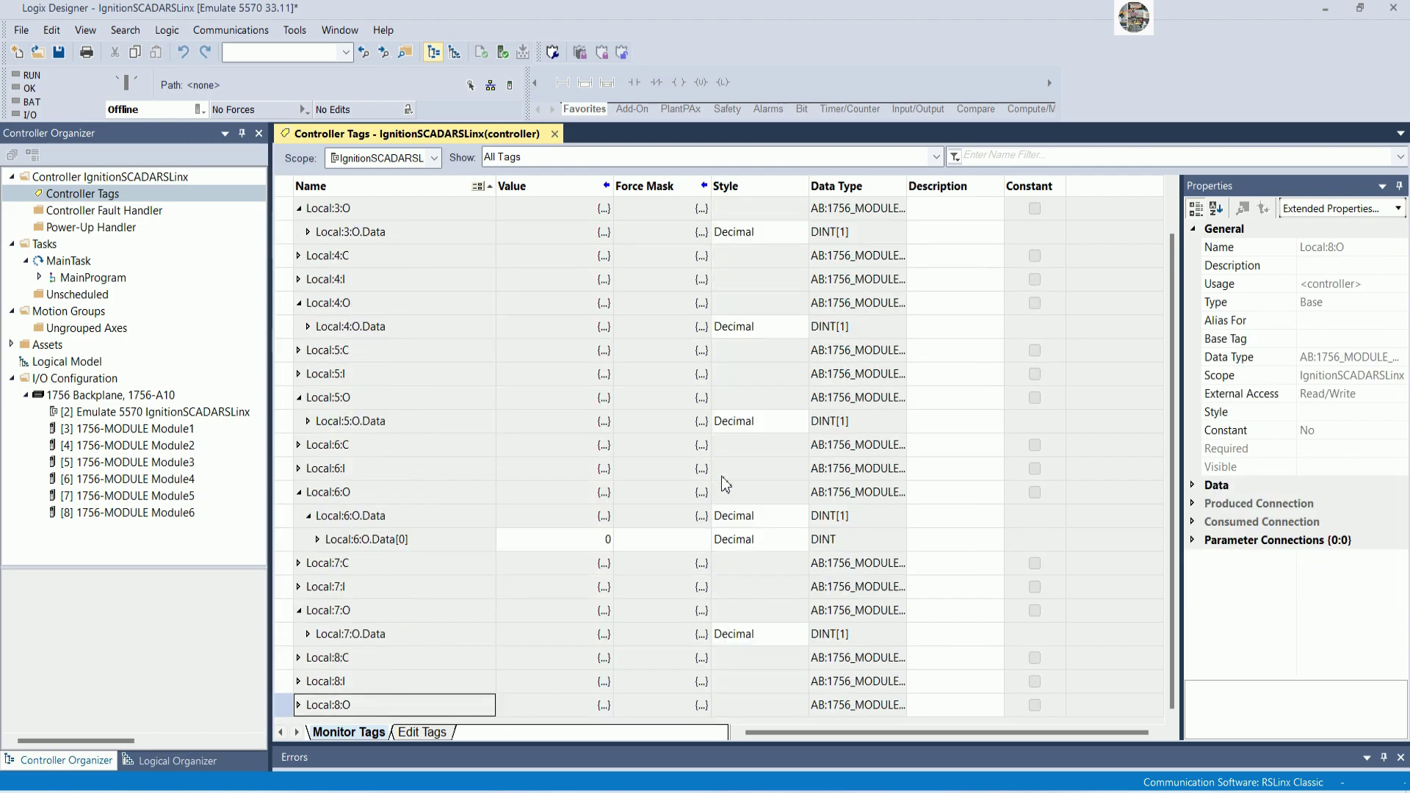
Check the bit descriptions under Local:6:O.Data[0], fold the bits away again and save the project
{"action": "left_click", "coordinate": [320, 542]}
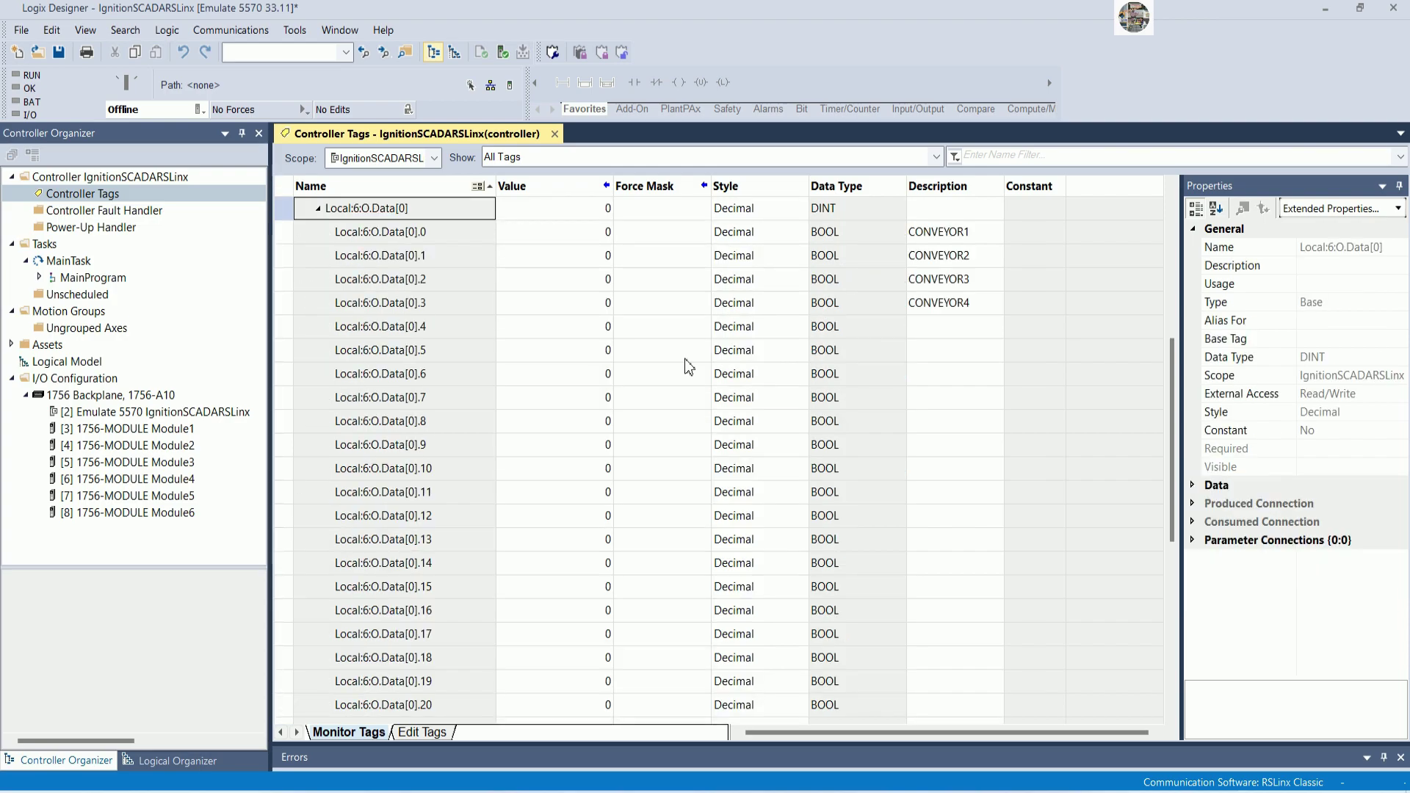
{"action": "scroll", "coordinate": [744, 357], "scroll_direction": "up", "scroll_amount": 1}
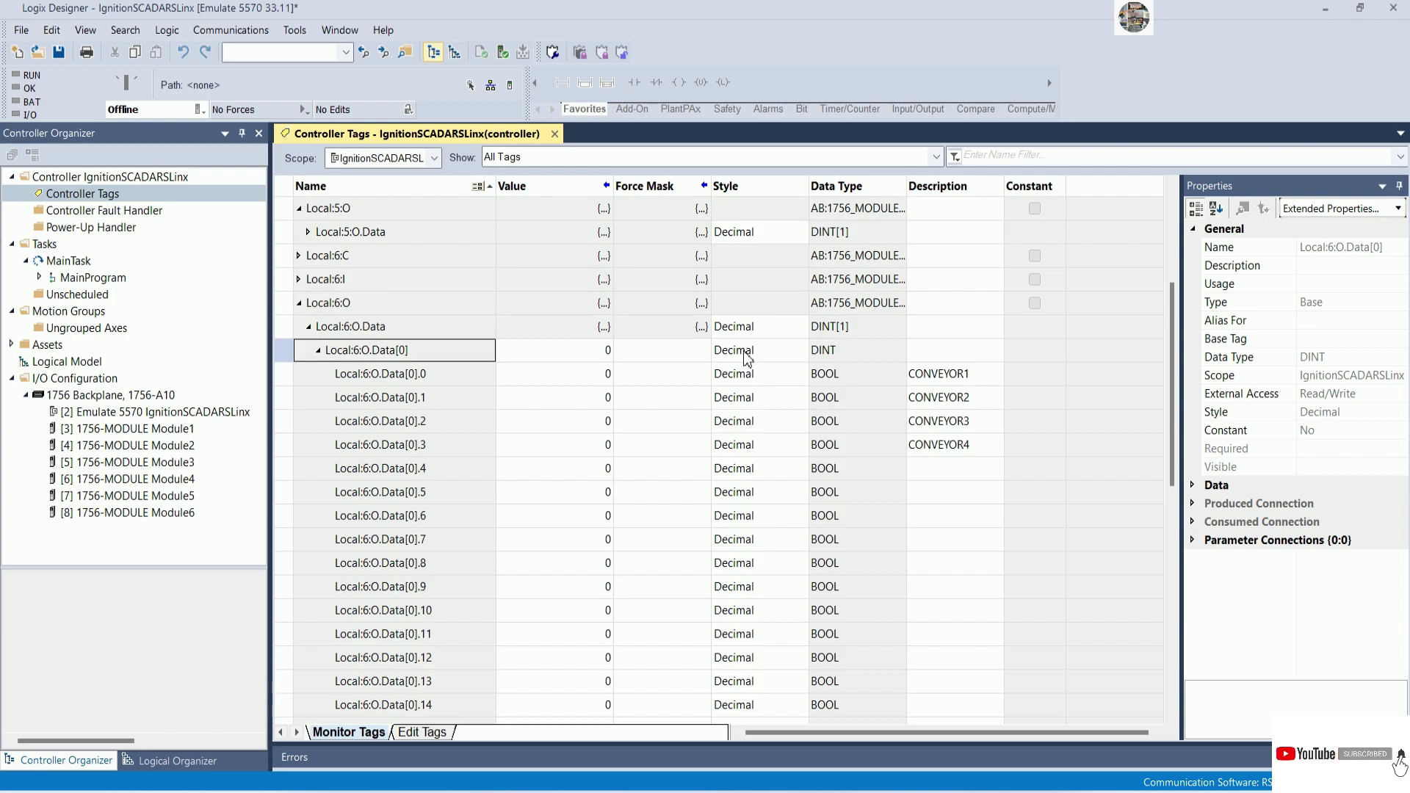
{"action": "left_click", "coordinate": [759, 329]}
{"action": "left_click", "coordinate": [759, 329]}
{"action": "scroll", "coordinate": [664, 404], "scroll_direction": "up", "scroll_amount": 2}
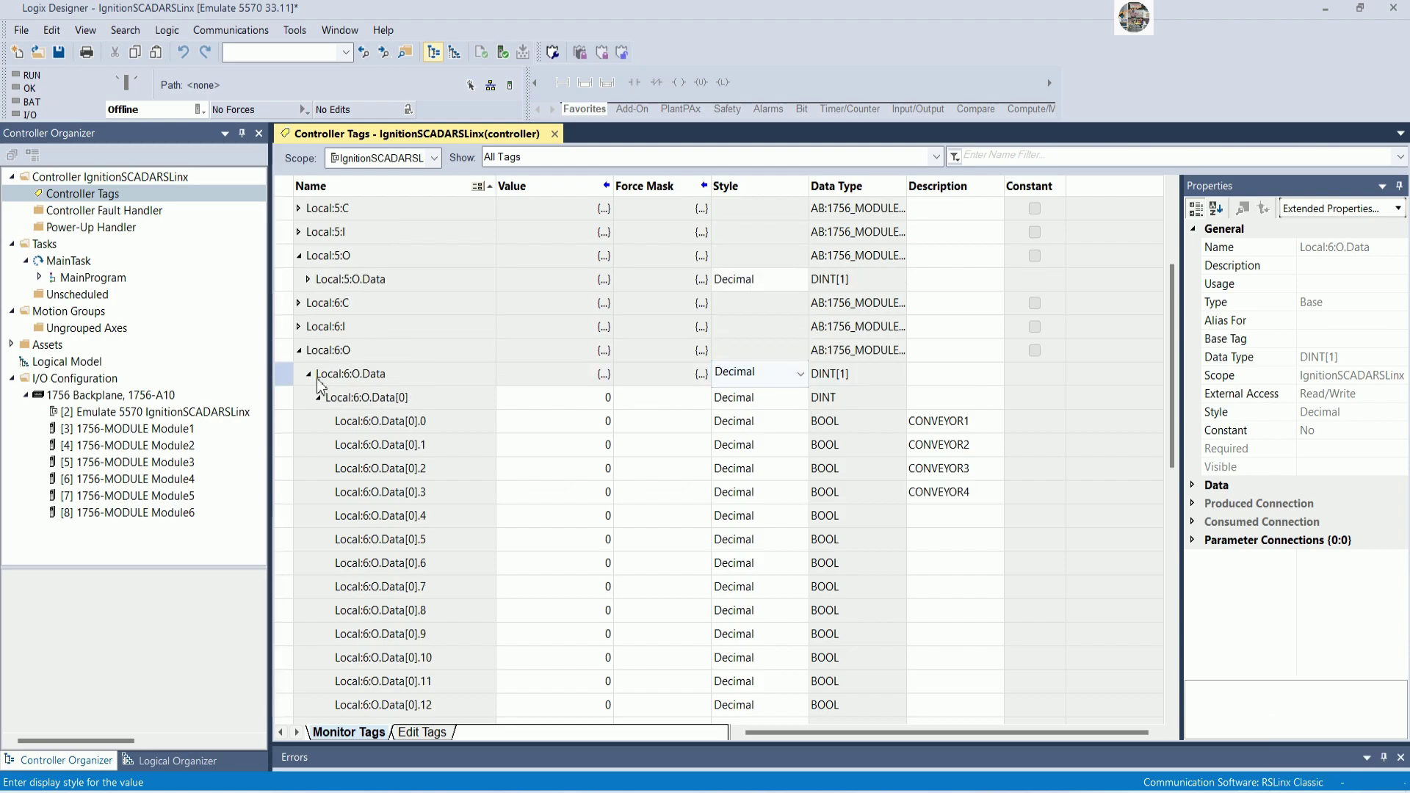
{"action": "left_click", "coordinate": [302, 353]}
{"action": "left_click", "coordinate": [301, 352]}
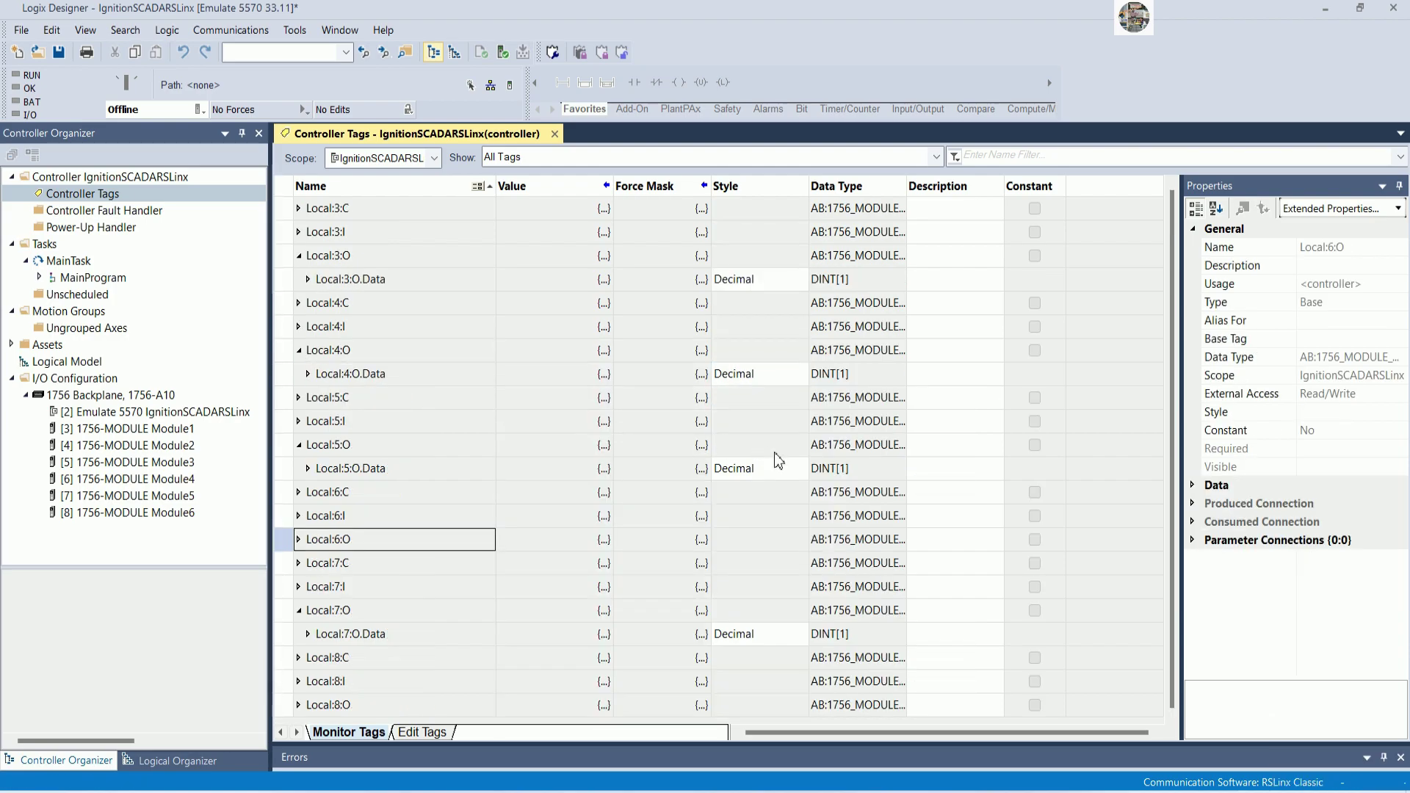
{"action": "left_click", "coordinate": [299, 539]}
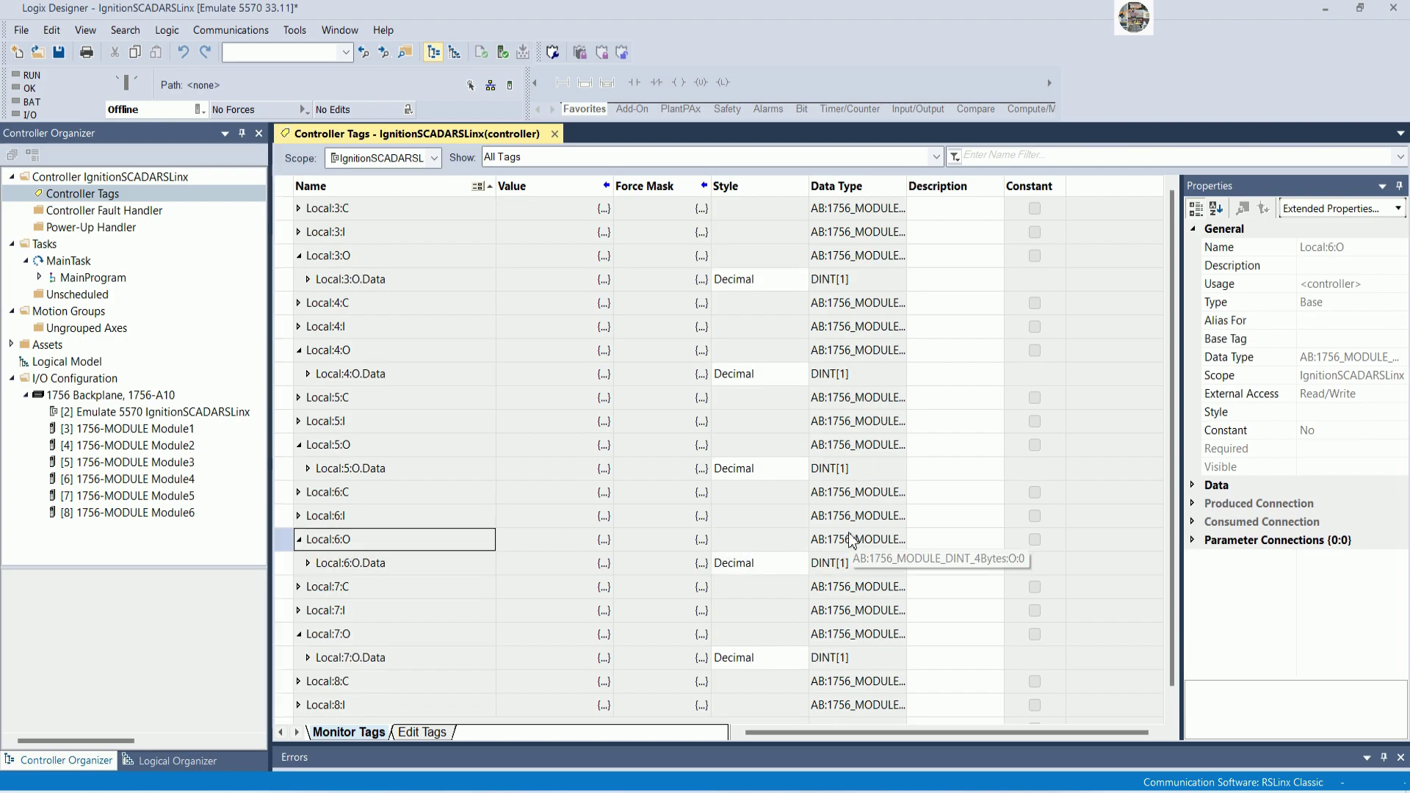
{"action": "left_click", "coordinate": [58, 53]}
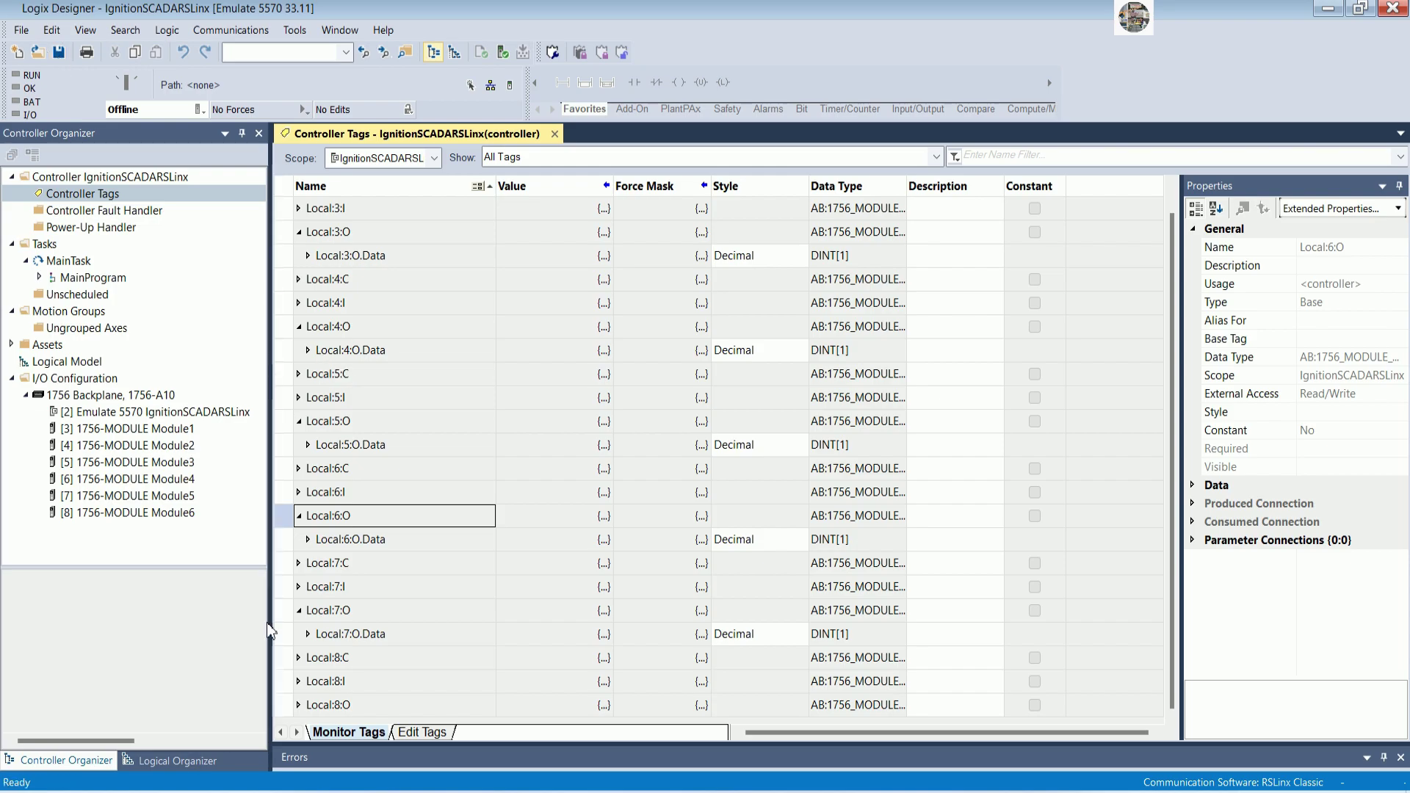
Switch the controller tags to editing and add the BOOL tags START_MOTOR1 and START_MOTOR2
{"action": "left_click", "coordinate": [423, 731]}
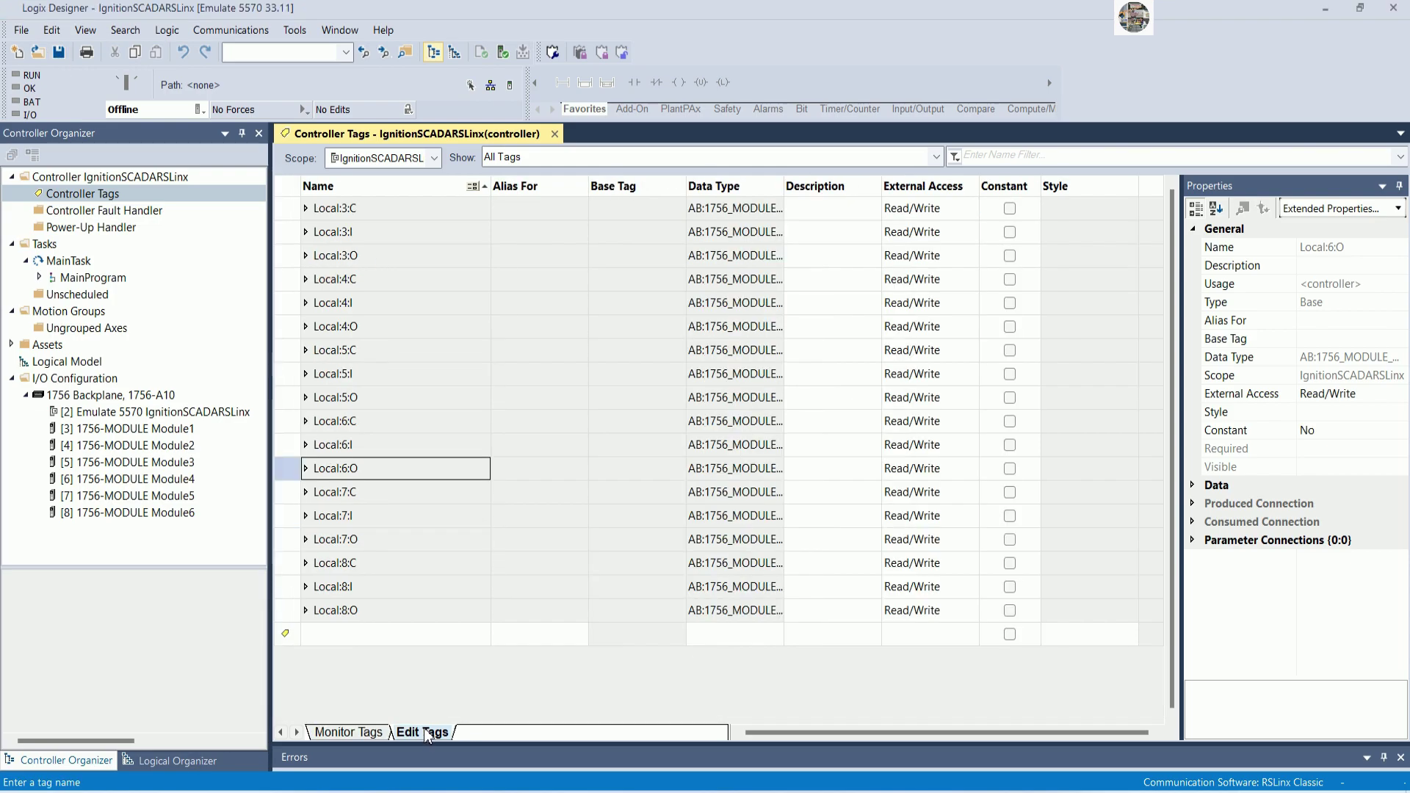
{"action": "left_click", "coordinate": [417, 606]}
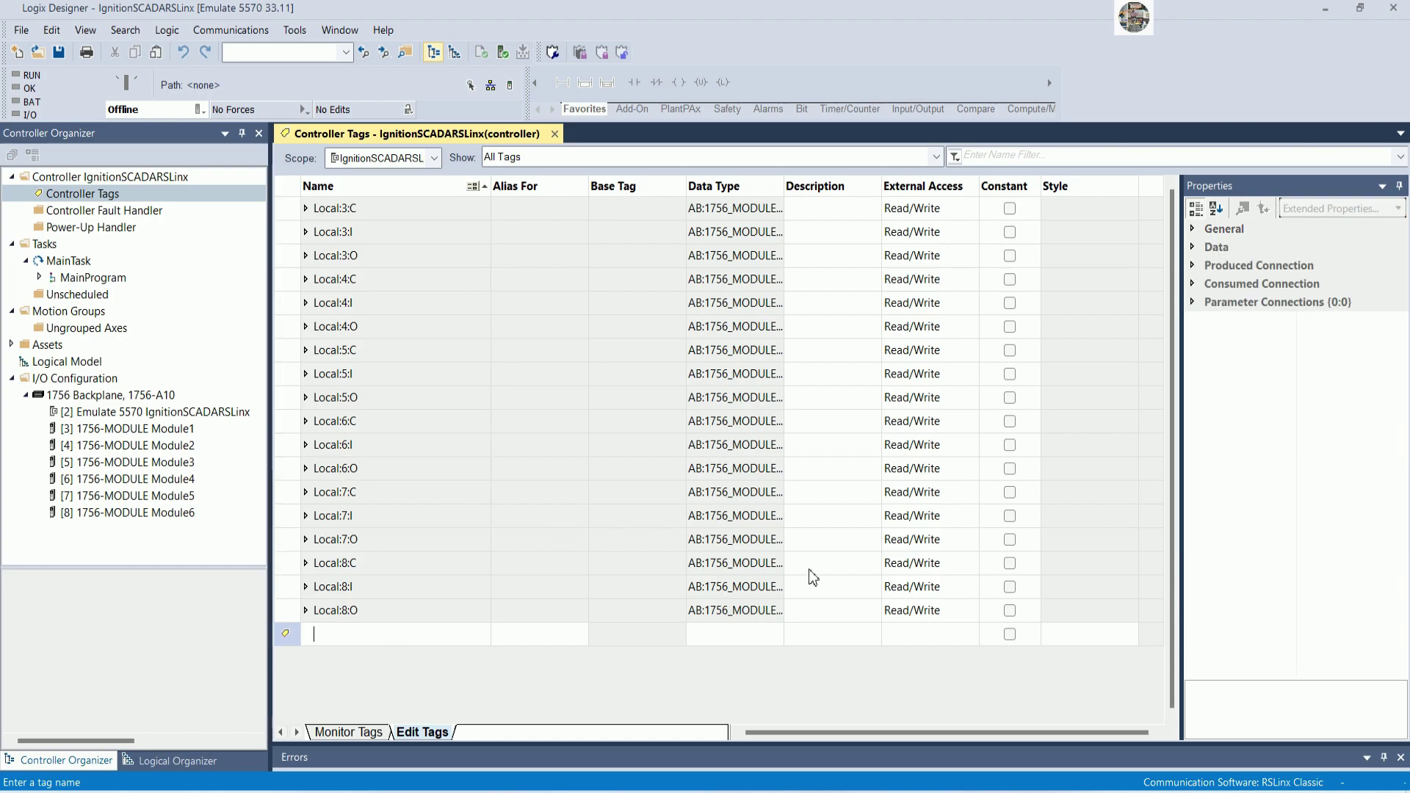
{"action": "type", "text": "ST"}
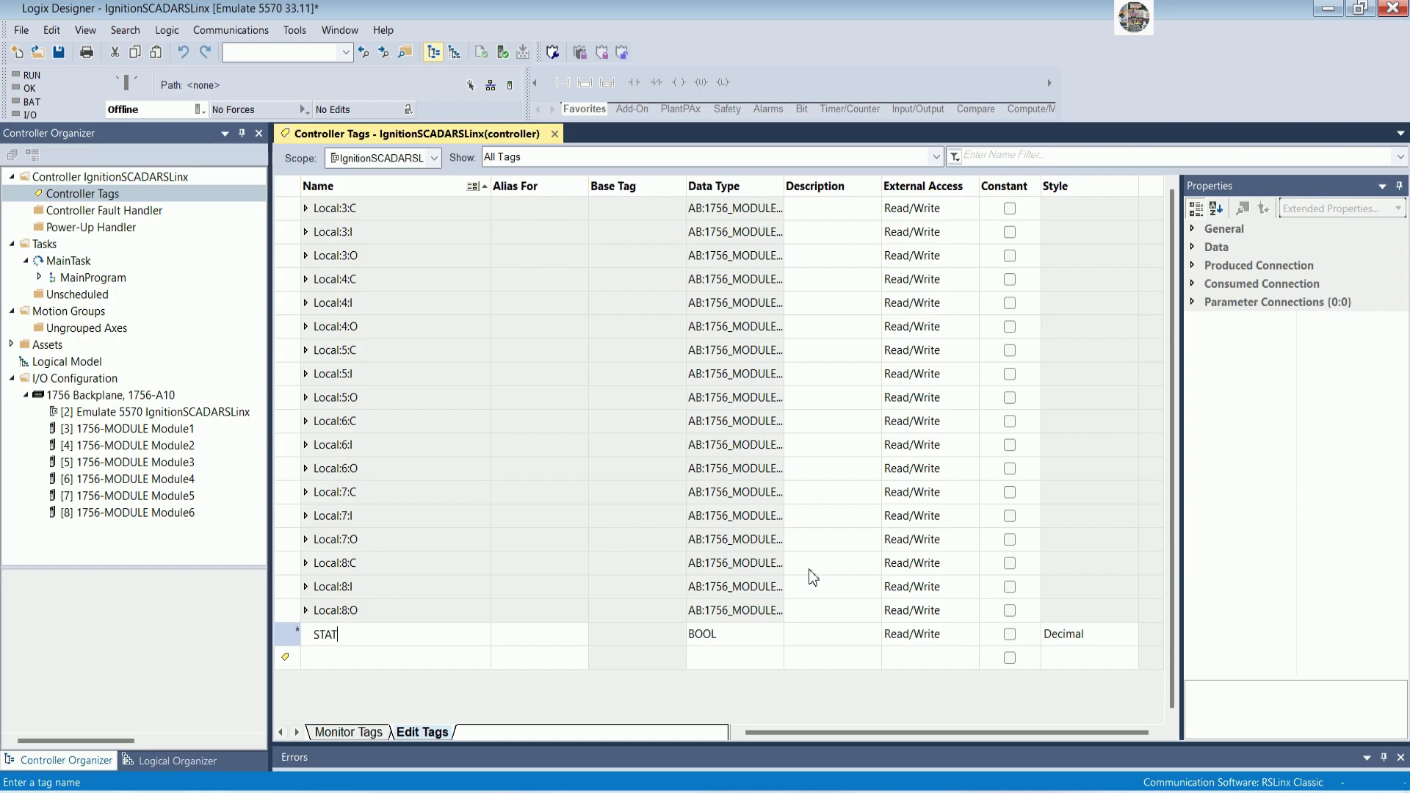
{"action": "type", "text": "ART_MOTOR1"}
{"action": "key", "text": "Return"}
{"action": "type", "text": "START_MOTOR2"}
{"action": "key", "text": "Return"}
Add the BOOL controller tags START_MOTOR3 and START_MOTOR4
{"action": "type", "text": "START_MOTOR3"}
{"action": "key", "text": "Return"}
{"action": "type", "text": "START"}
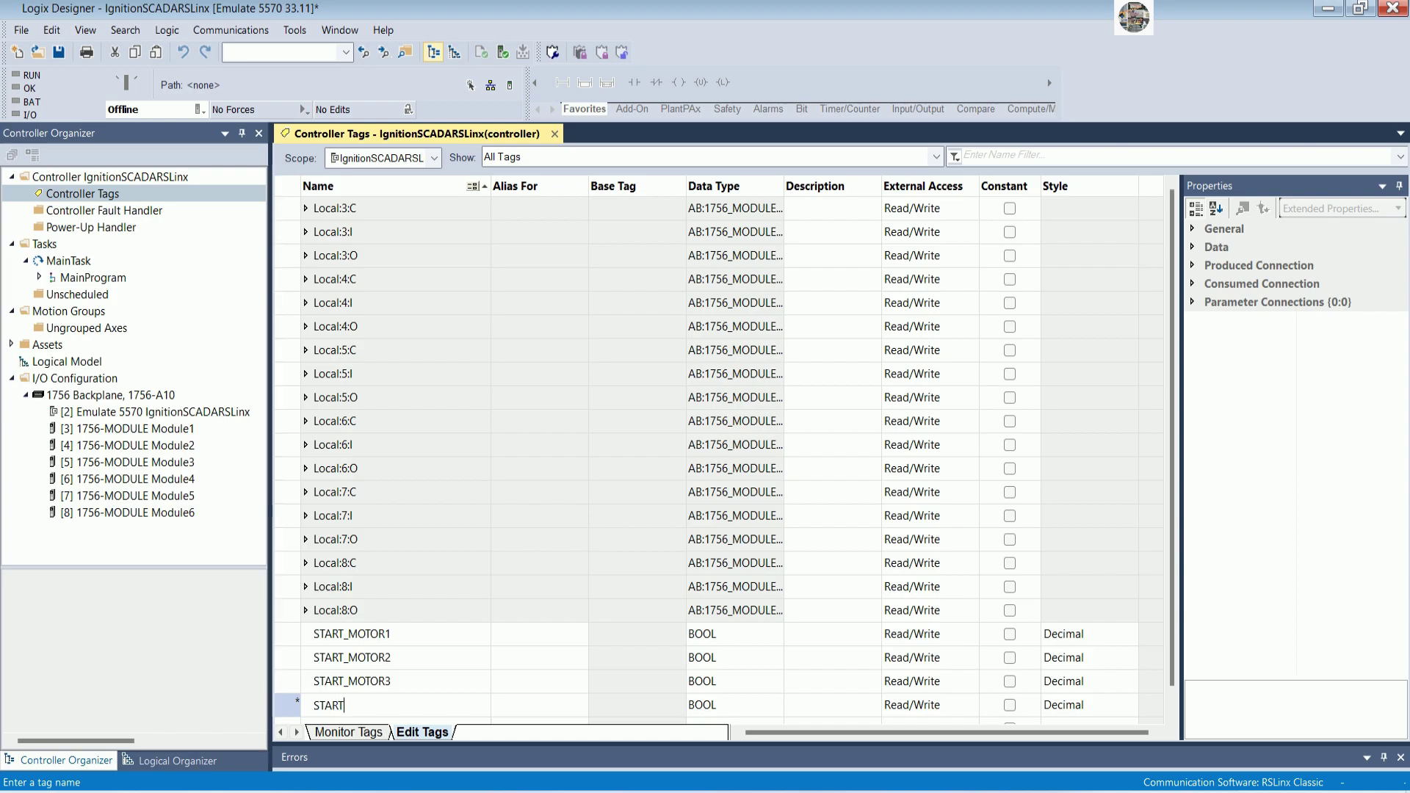
{"action": "type", "text": "_MOTOR4"}
{"action": "key", "text": "Return"}
Add the BOOL controller tags START_PUMP1 and START_PUMP2
{"action": "type", "text": "START_PUMPU"}
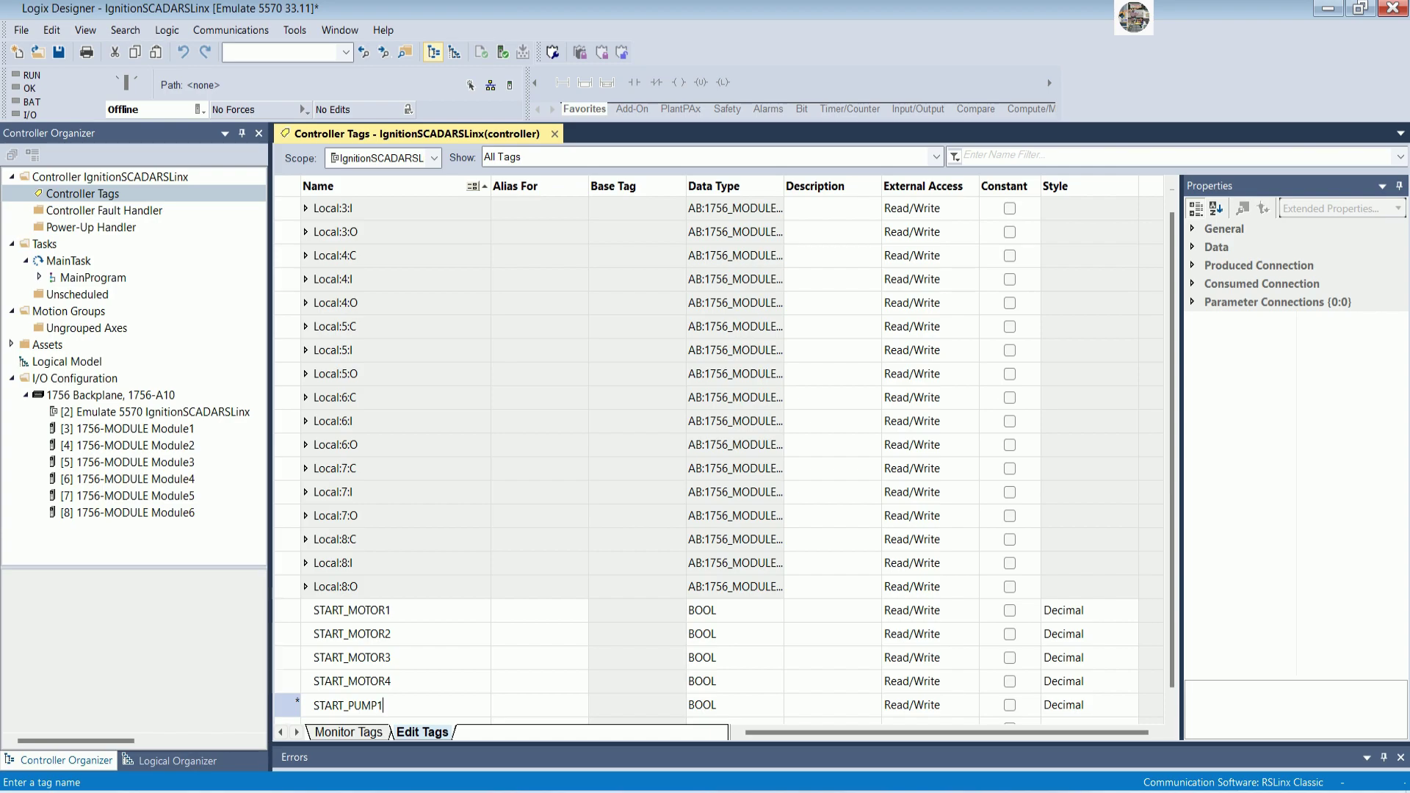
{"action": "key", "text": "Return"}
{"action": "type", "text": "START"}
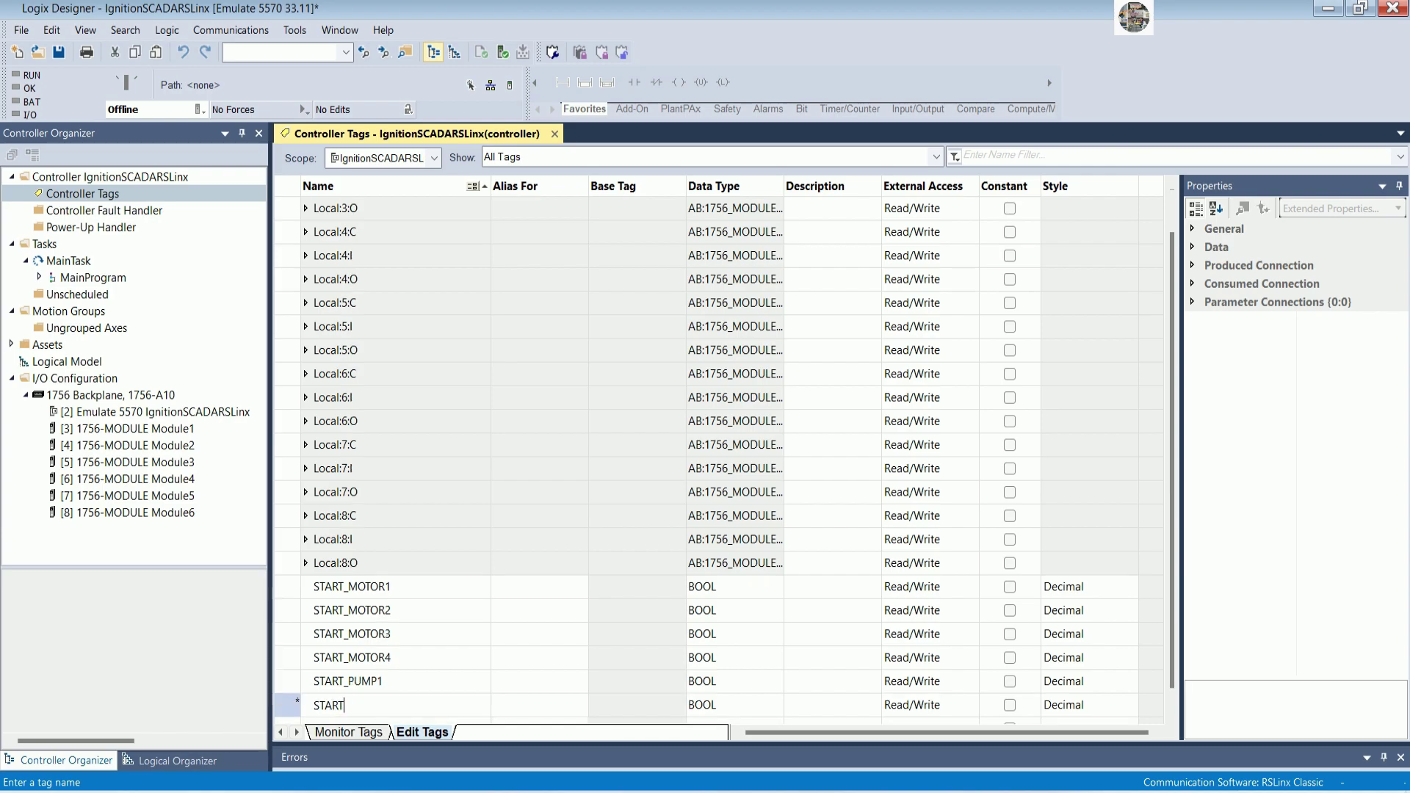
{"action": "type", "text": "_PUMP2"}
{"action": "key", "text": "Return"}
Add the BOOL controller tags START_PUMP3 and START_PUMP4
{"action": "type", "text": "START"}
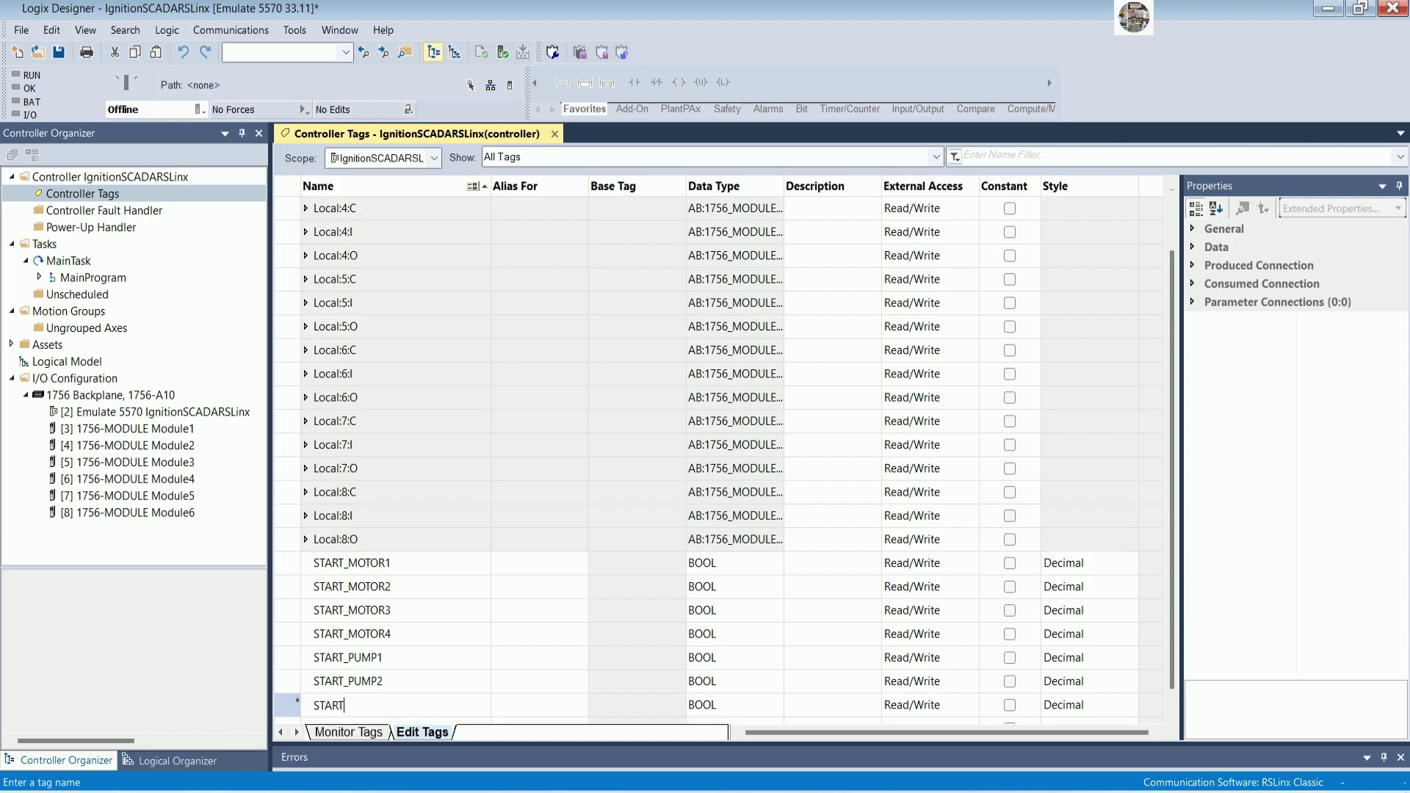
{"action": "type", "text": "_PUMP3"}
{"action": "key", "text": "Return"}
{"action": "type", "text": "START_PUMP"}
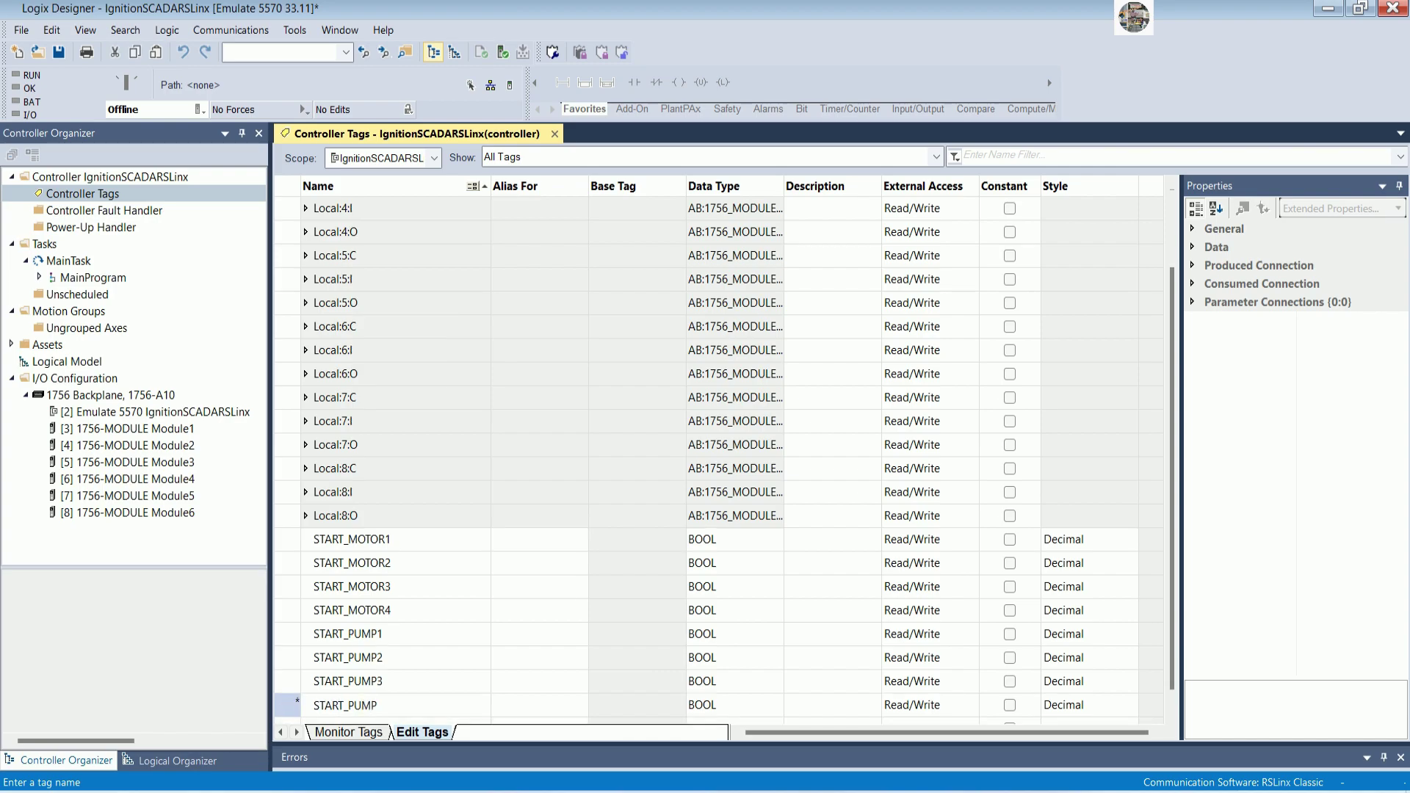
{"action": "type", "text": "4"}
{"action": "key", "text": "Return"}
Add the BOOL controller tags START_FAN1 and START_FAN2
{"action": "type", "text": "START_FAN"}
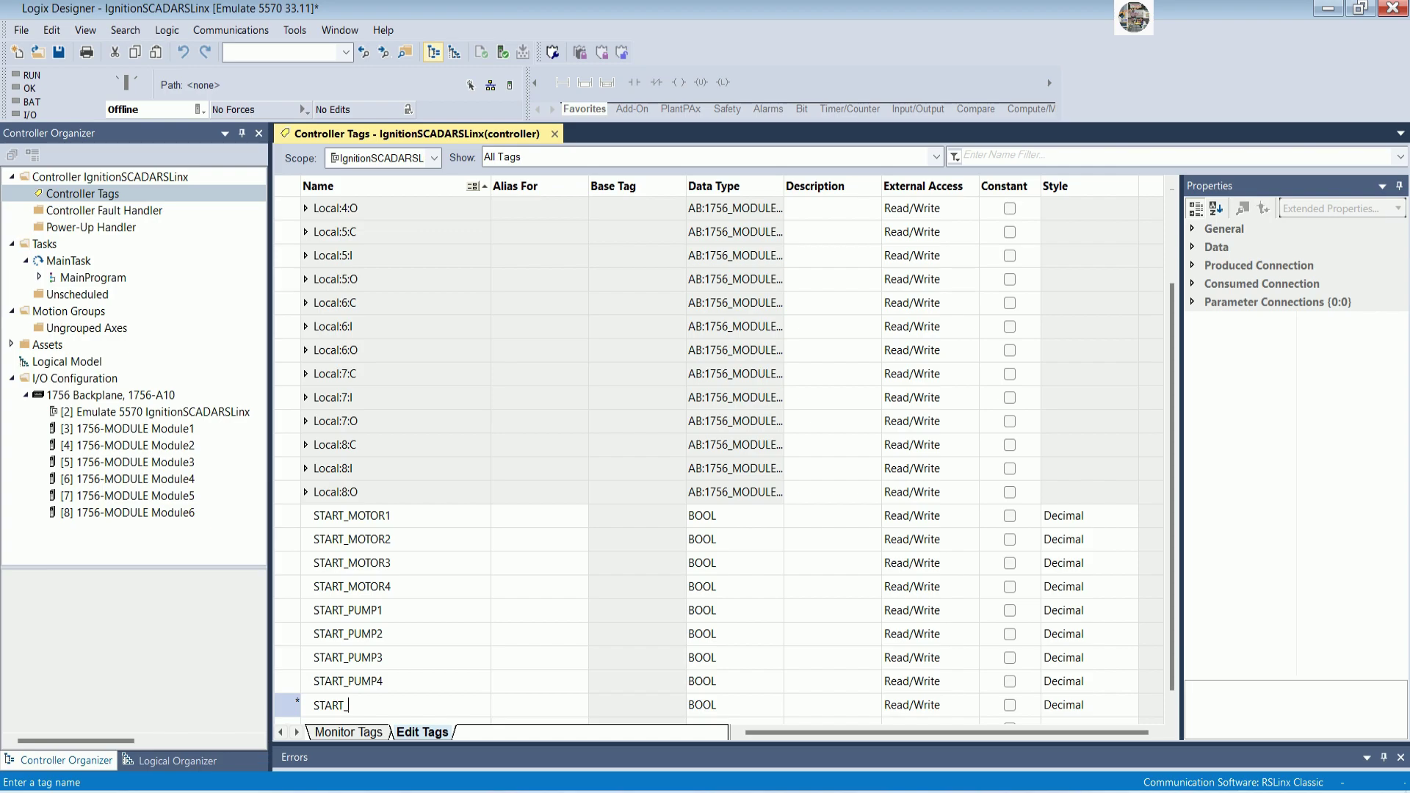
{"action": "type", "text": "AN1"}
{"action": "key", "text": "Return"}
{"action": "type", "text": "START_FAN2"}
{"action": "key", "text": "Return"}
Add the BOOL controller tags START_FAN3 and START_FAN4
{"action": "type", "text": "START_FA"}
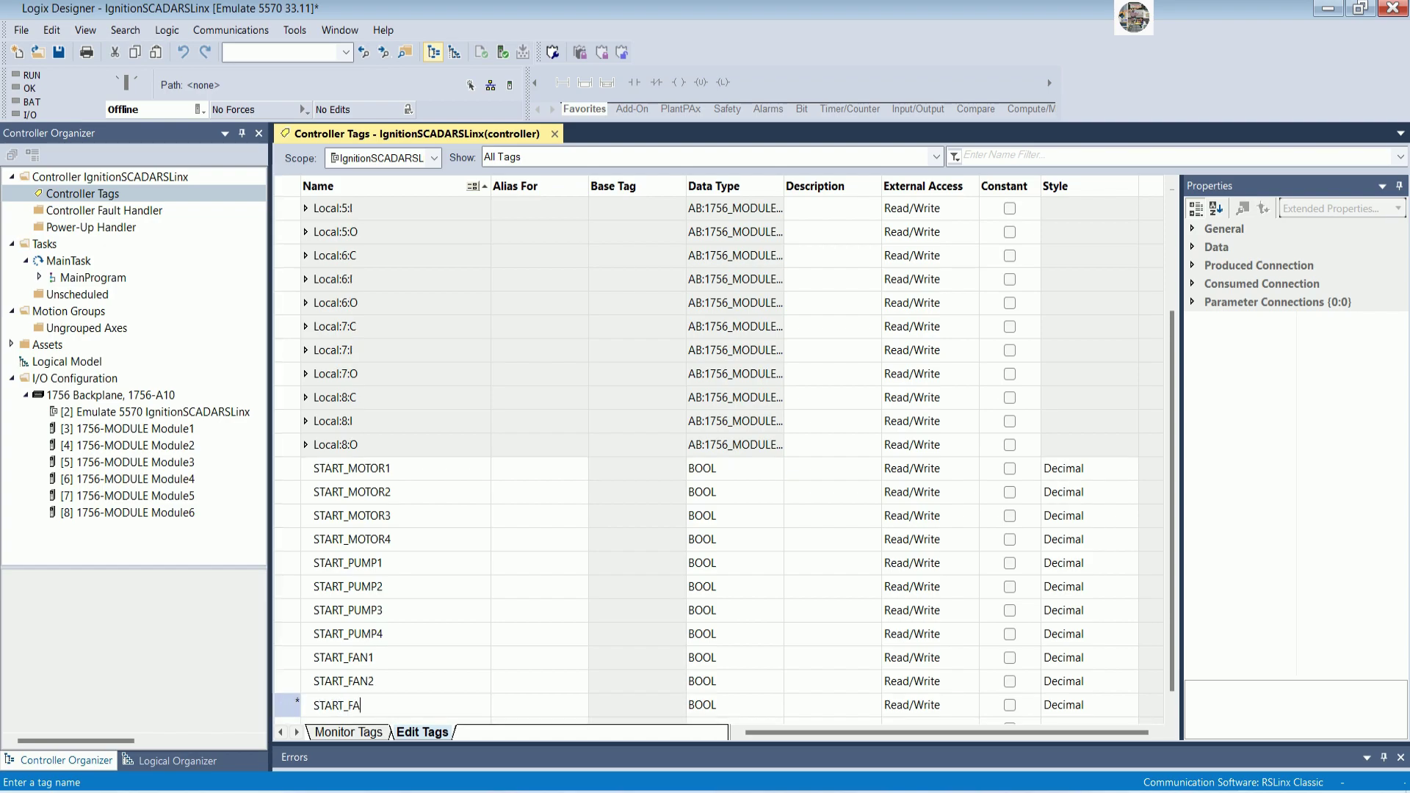
{"action": "type", "text": "N3"}
{"action": "key", "text": "Return"}
{"action": "type", "text": "STA"}
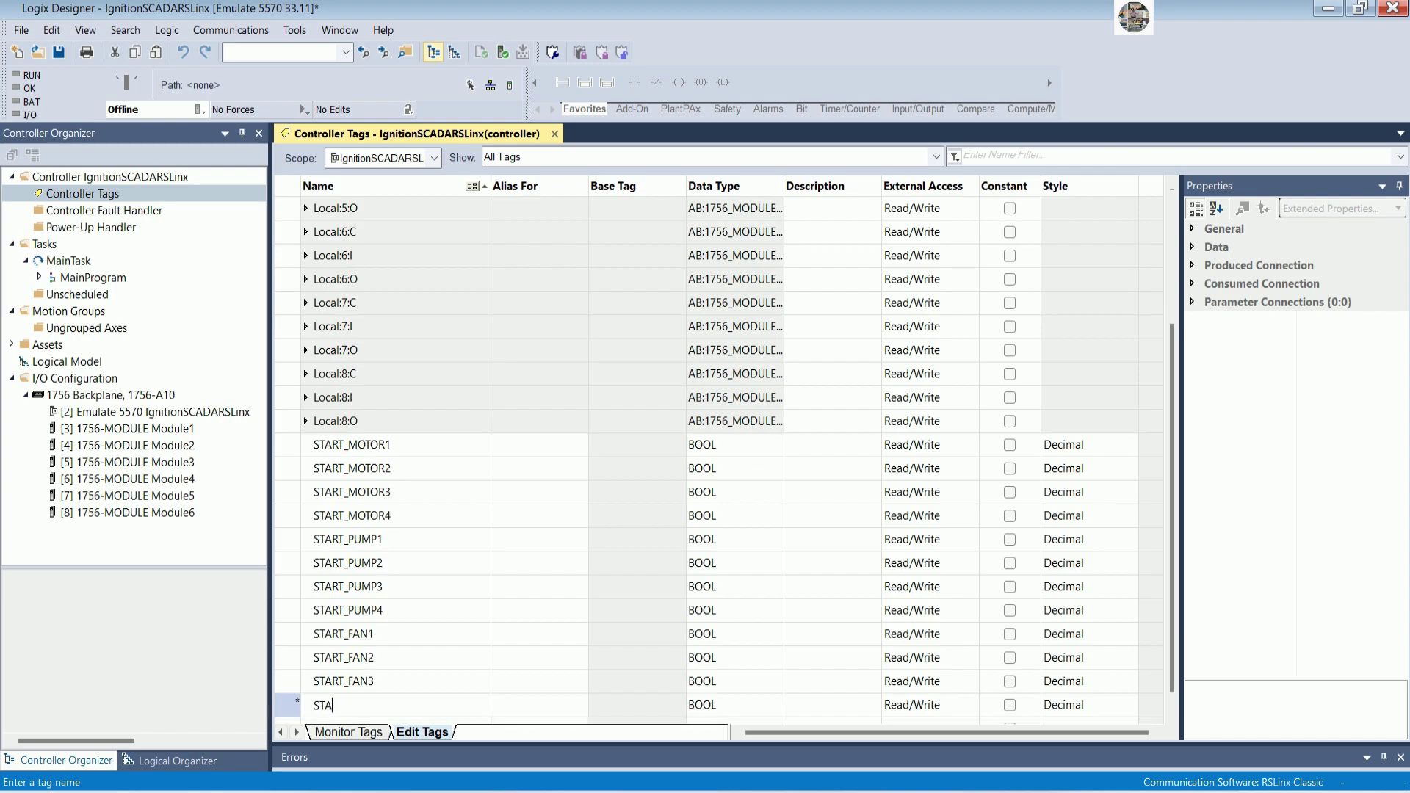
{"action": "type", "text": "RT_FAN4"}
{"action": "key", "text": "Return"}
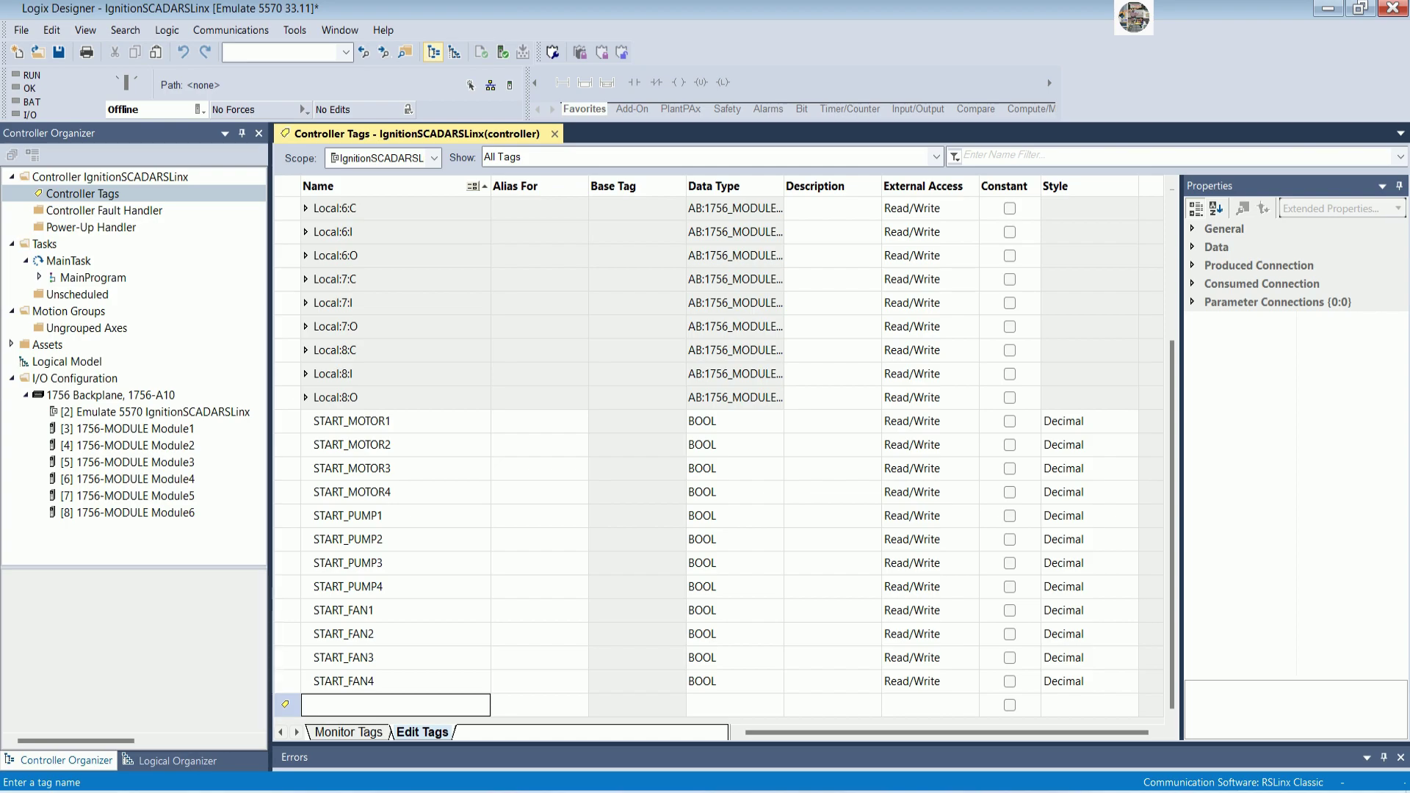
Add the BOOL controller tags START_CONVEYOR1 and START_CONVEYOR2
{"action": "type", "text": "START_CONVEYO"}
{"action": "key", "text": "BackSpace"}
{"action": "type", "text": "YOR1"}
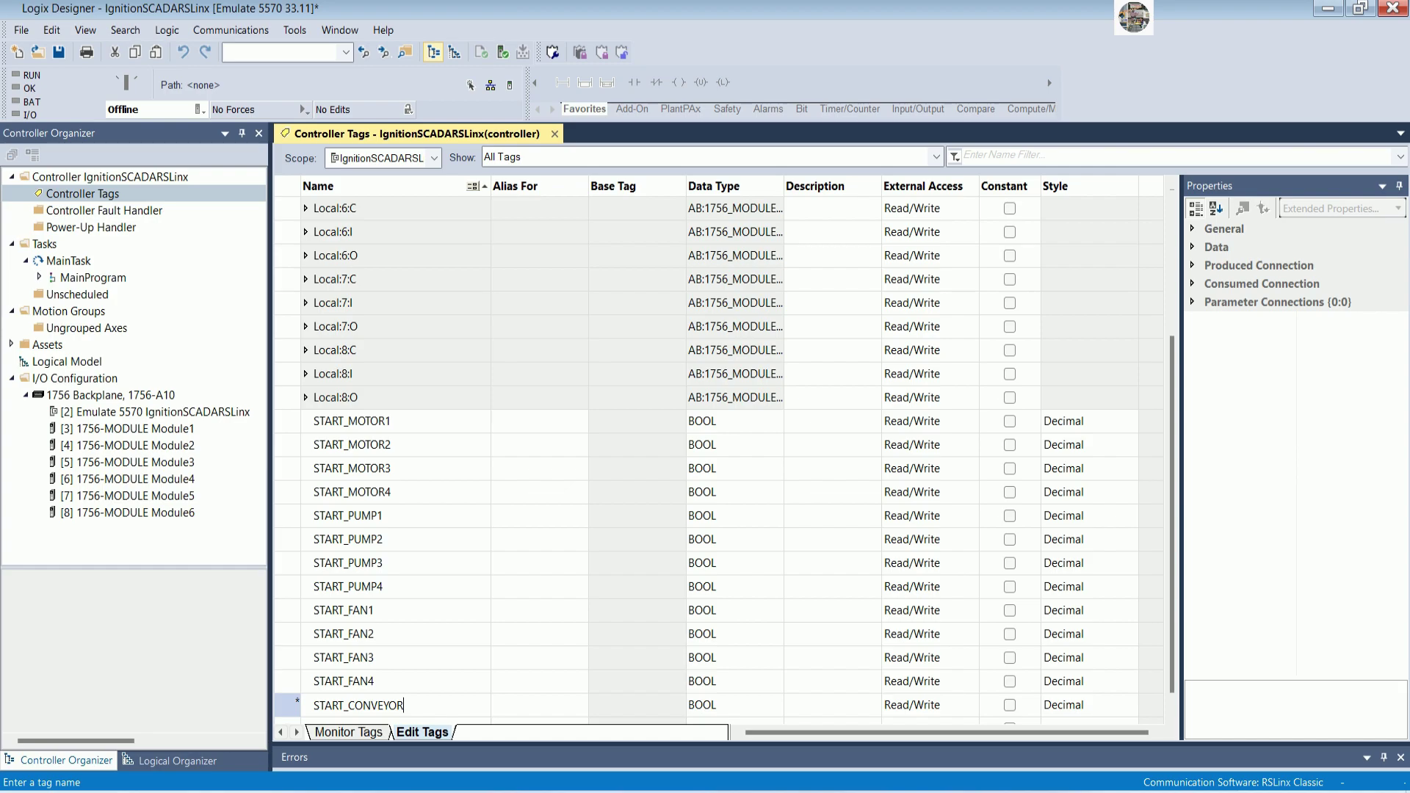
{"action": "key", "text": "Return"}
{"action": "type", "text": "STAR"}
{"action": "type", "text": "T_CONVE"}
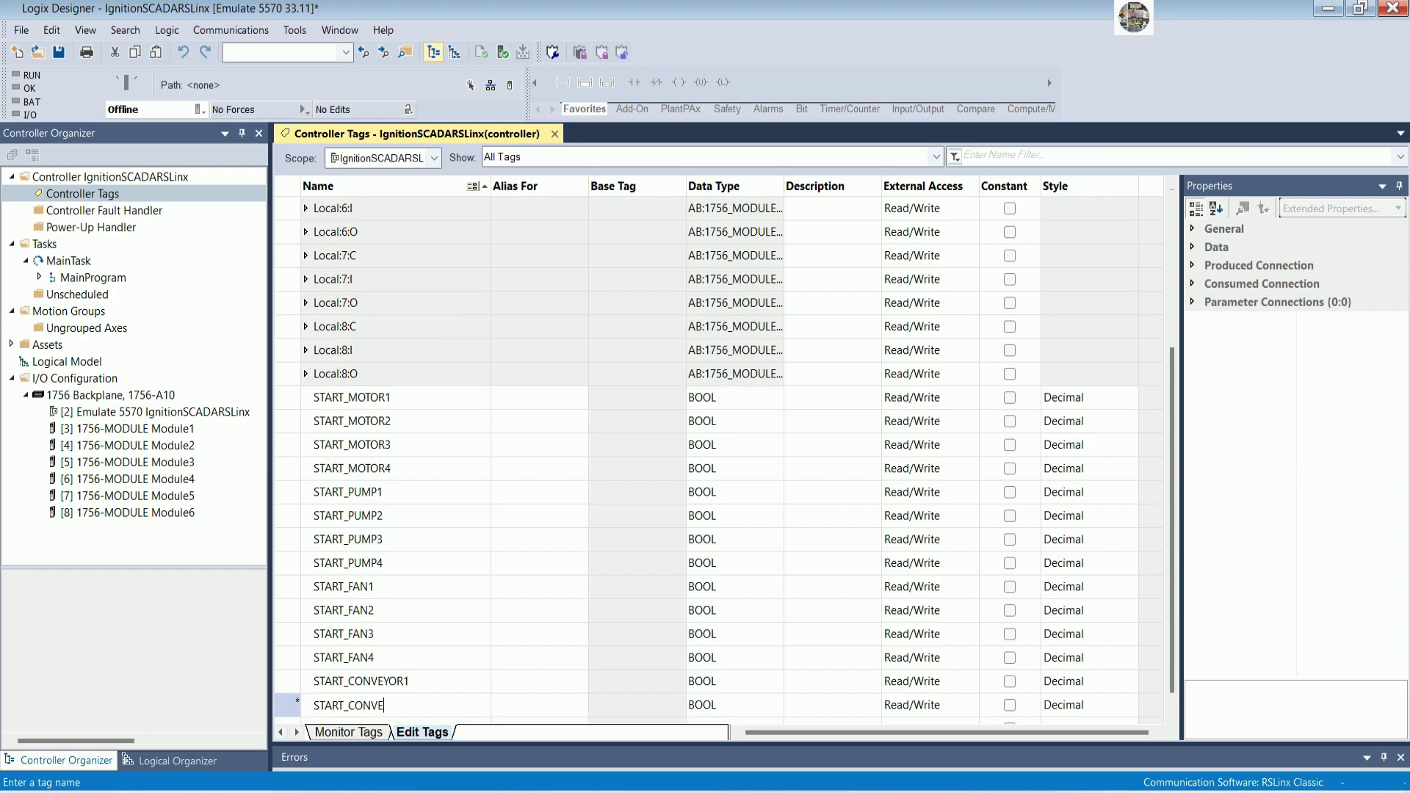
{"action": "type", "text": "YOR2"}
{"action": "key", "text": "Return"}
Add the BOOL controller tags START_CONVEYOR3 and START_CONVEYOR4
{"action": "type", "text": "START_CONVEYOR3"}
{"action": "key", "text": "Return"}
{"action": "type", "text": "START"}
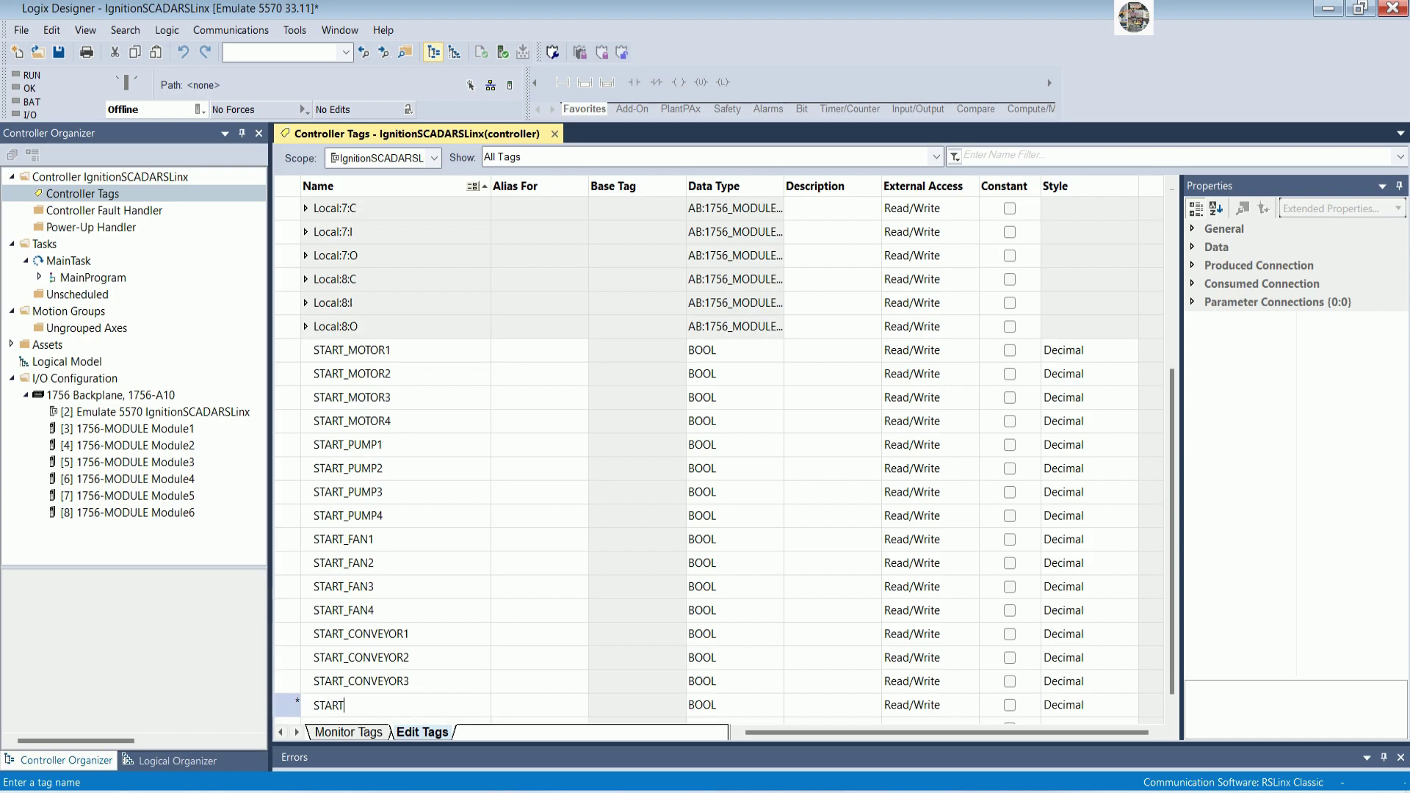
{"action": "type", "text": "_CONVEYOR4"}
{"action": "key", "text": "Return"}
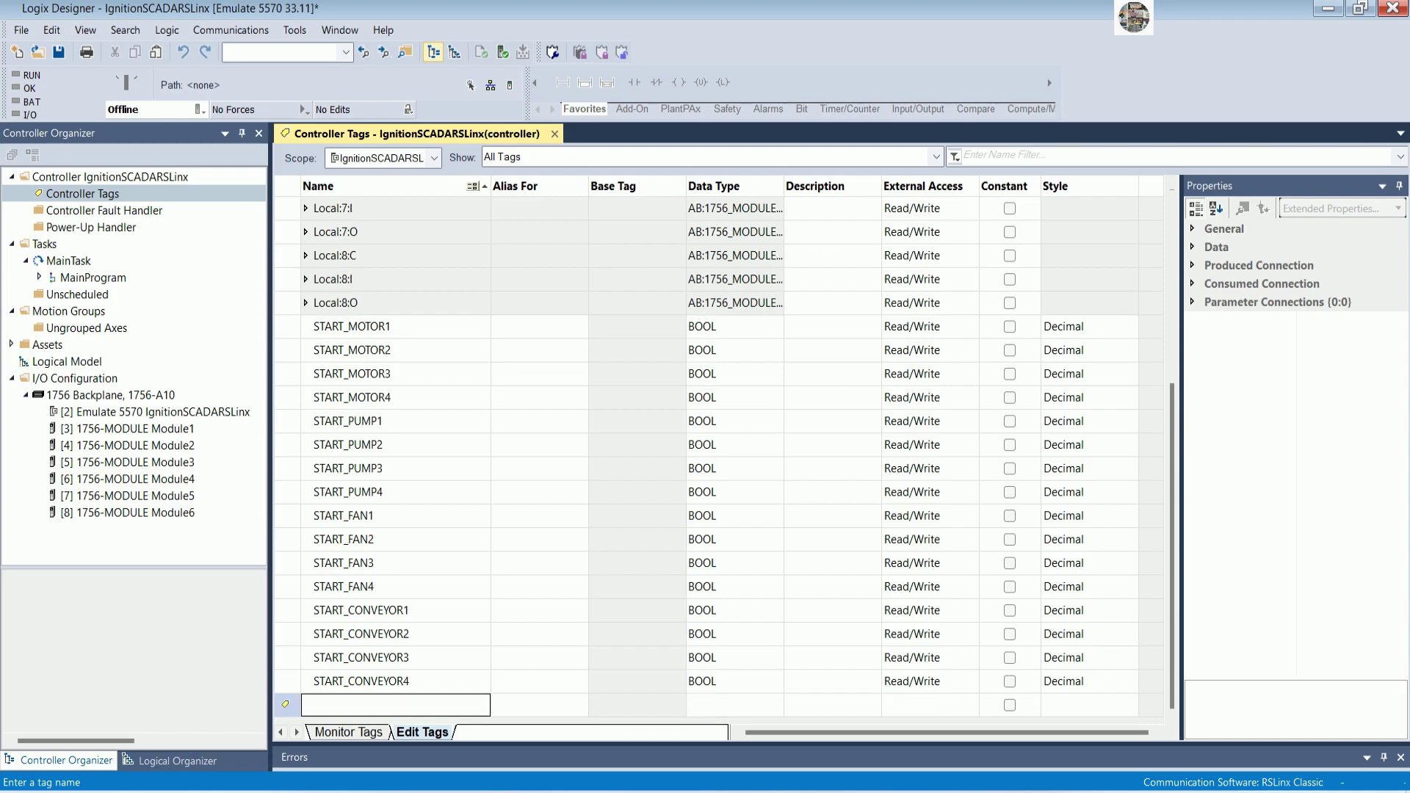
Add the BOOL controller tags OPEN_VALVE1 and OPEN_VALVE2
{"action": "type", "text": "ST"}
{"action": "key", "text": "BackSpace"}
{"action": "key", "text": "BackSpace"}
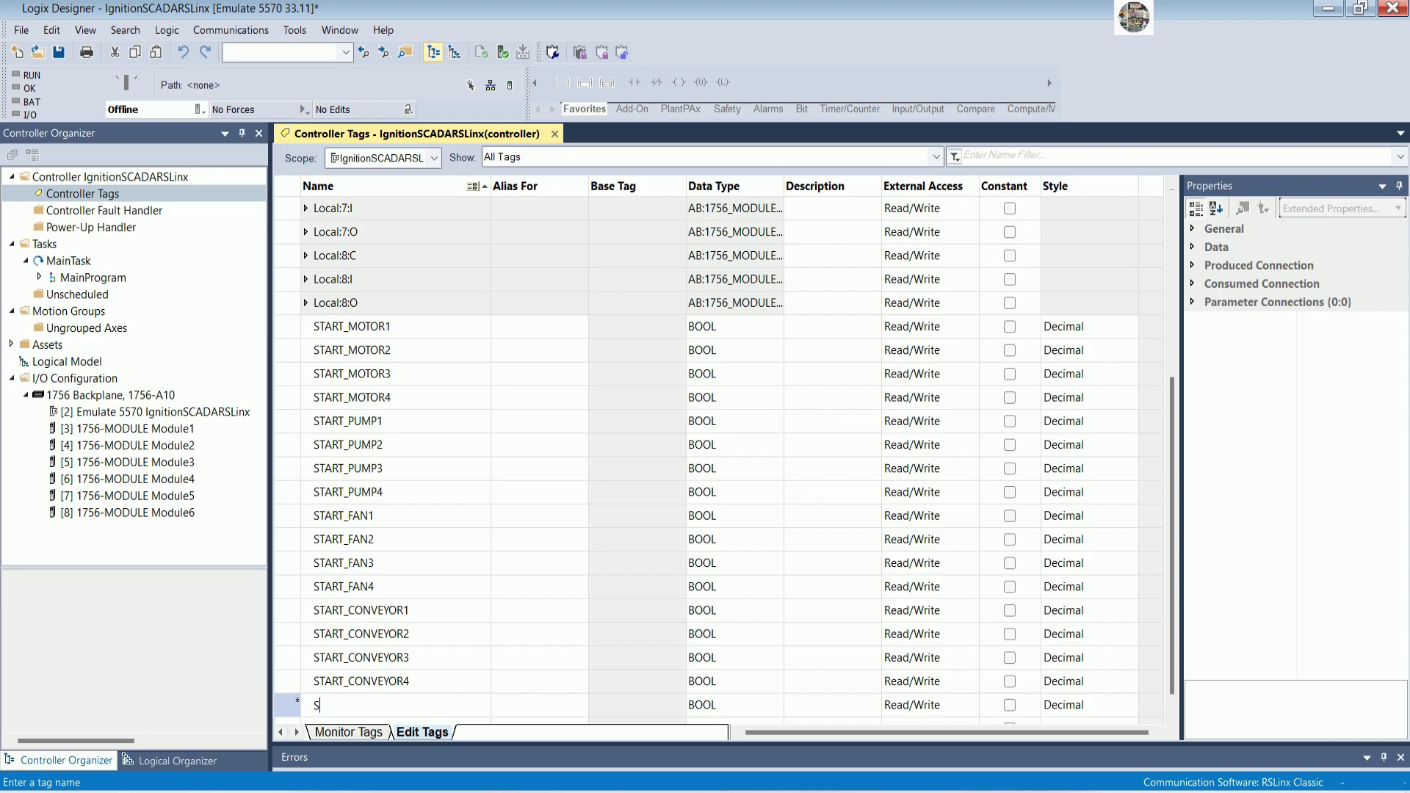
{"action": "type", "text": "OPEN_VALVE1"}
{"action": "key", "text": "Return"}
{"action": "type", "text": "OPEN"}
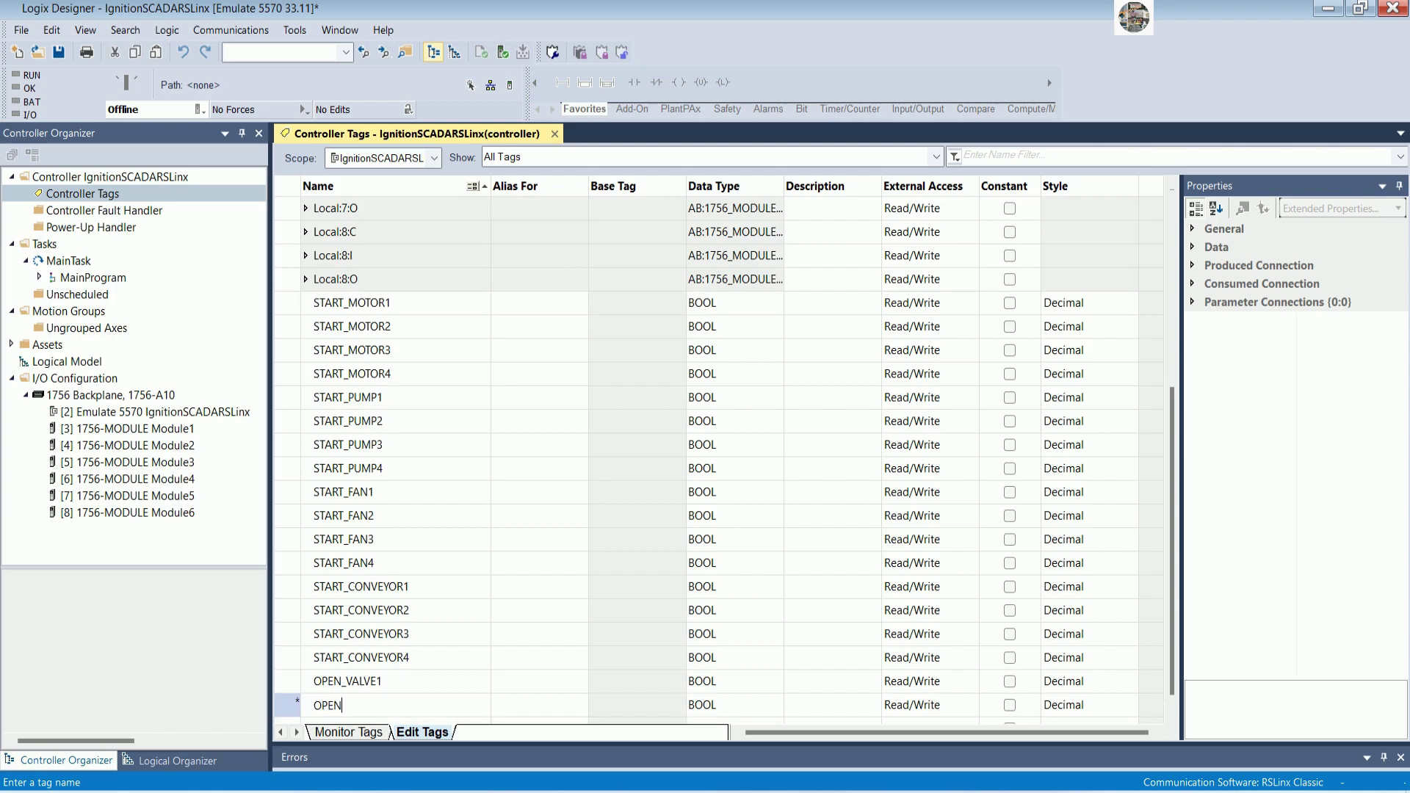
{"action": "type", "text": "_VALVE2"}
{"action": "key", "text": "Return"}
Add the BOOL controller tags OPEN_VALVE3 and OPEN_VALVE4
{"action": "type", "text": "OPE"}
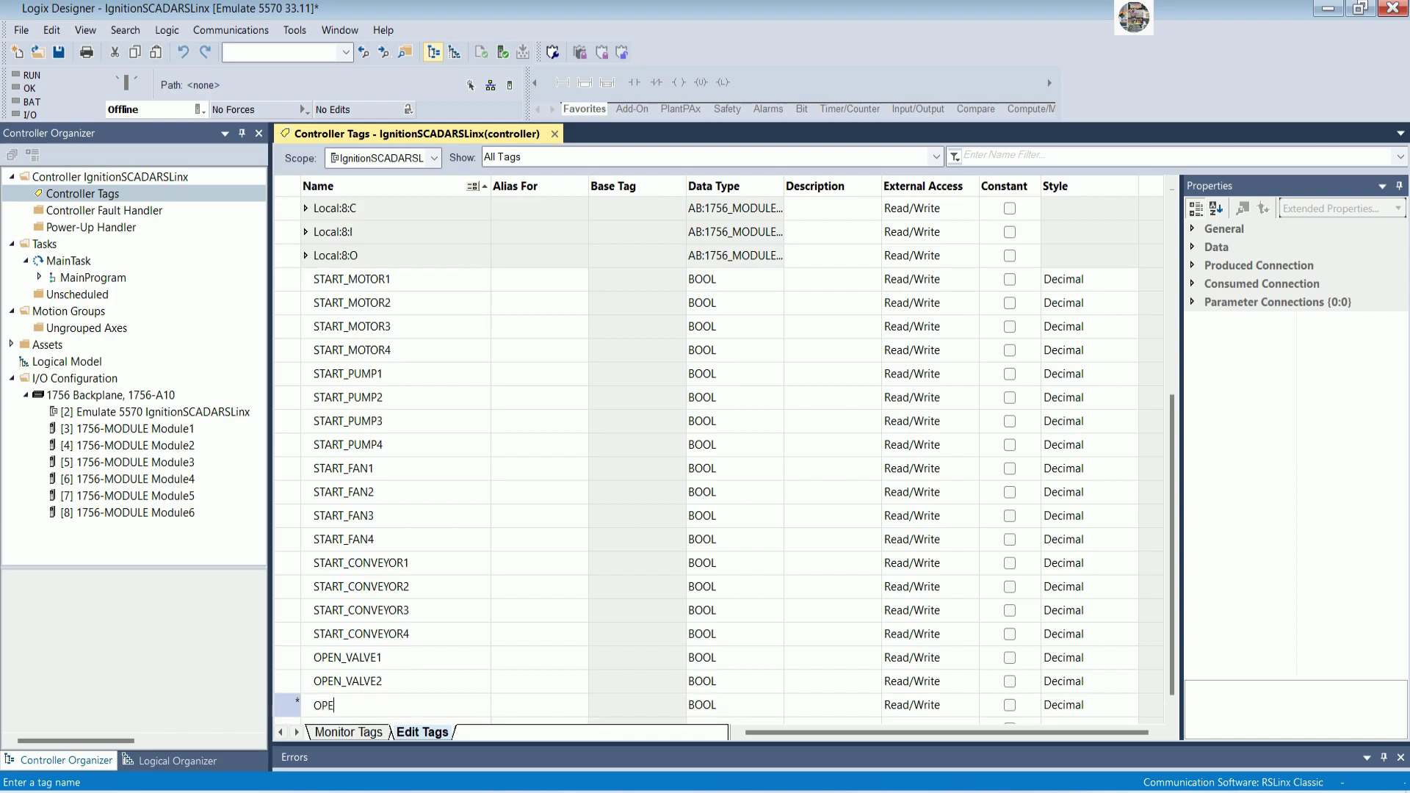
{"action": "type", "text": "N_VALVE3"}
{"action": "key", "text": "Return"}
{"action": "type", "text": "OPEN"}
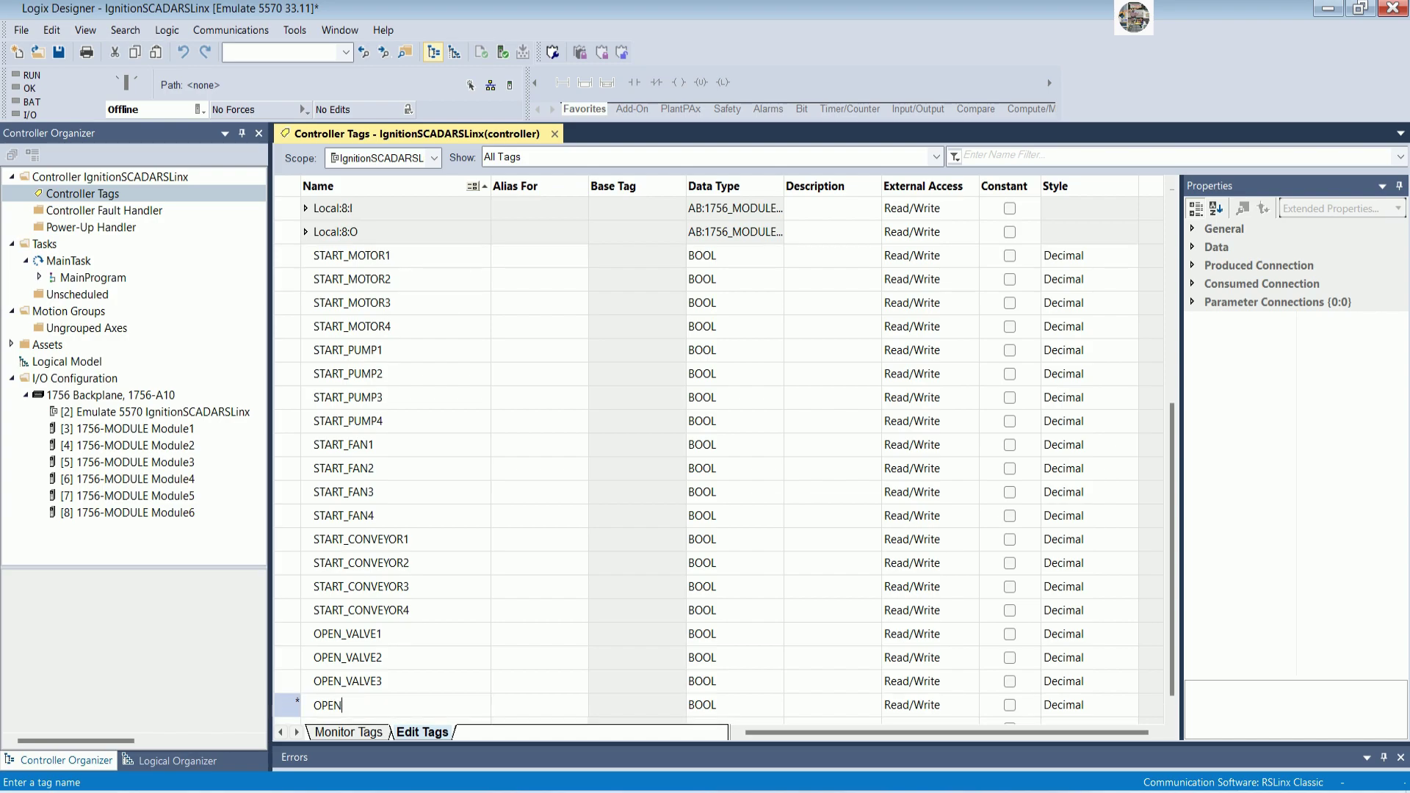
{"action": "type", "text": "_VALVE4"}
{"action": "key", "text": "Return"}
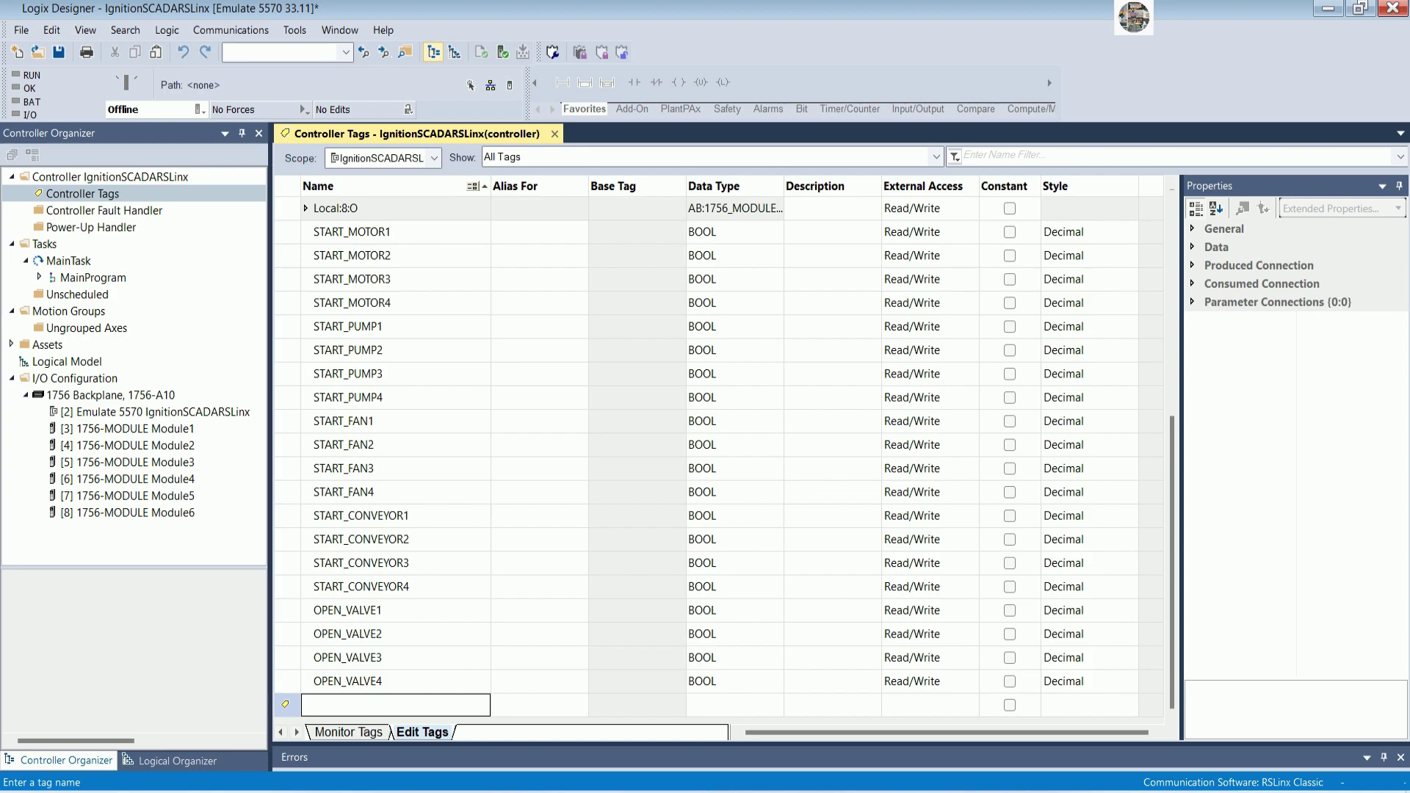
Add a BOOL controller tag named OPEN_ACTUATOR1 below the valve tags
{"action": "type", "text": "OPEN_"}
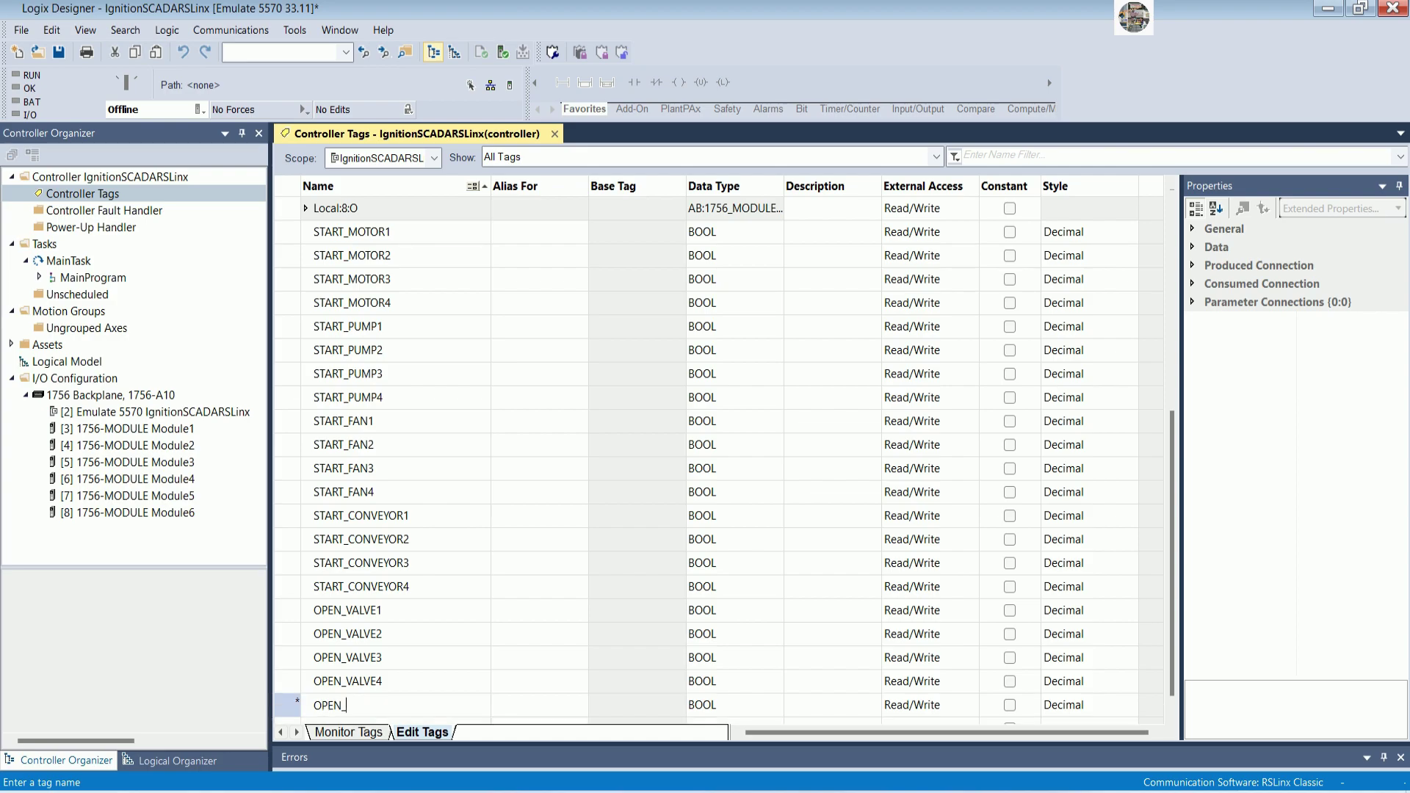
{"action": "type", "text": "ACTUAL"}
{"action": "key", "text": "BackSpace"}
{"action": "type", "text": "ATOR11"}
{"action": "key", "text": "Return"}
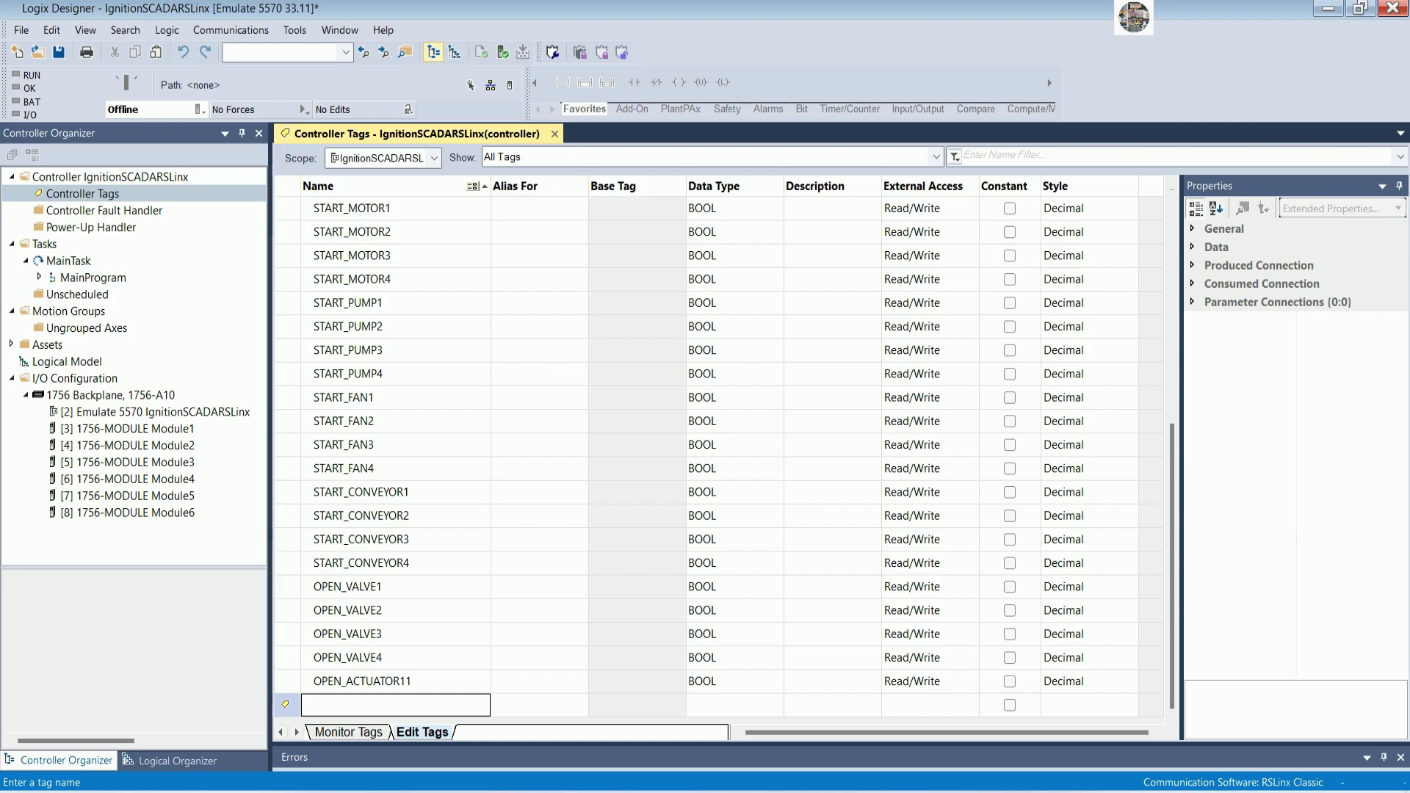
{"action": "left_click", "coordinate": [450, 681]}
{"action": "left_click", "coordinate": [450, 681]}
{"action": "key", "text": "BackSpace"}
{"action": "key", "text": "Return"}
Add the BOOL controller tags OPEN_ACTUATOR2 and OPEN_ACTUATOR3
{"action": "type", "text": "OPEN_ACTUAL"}
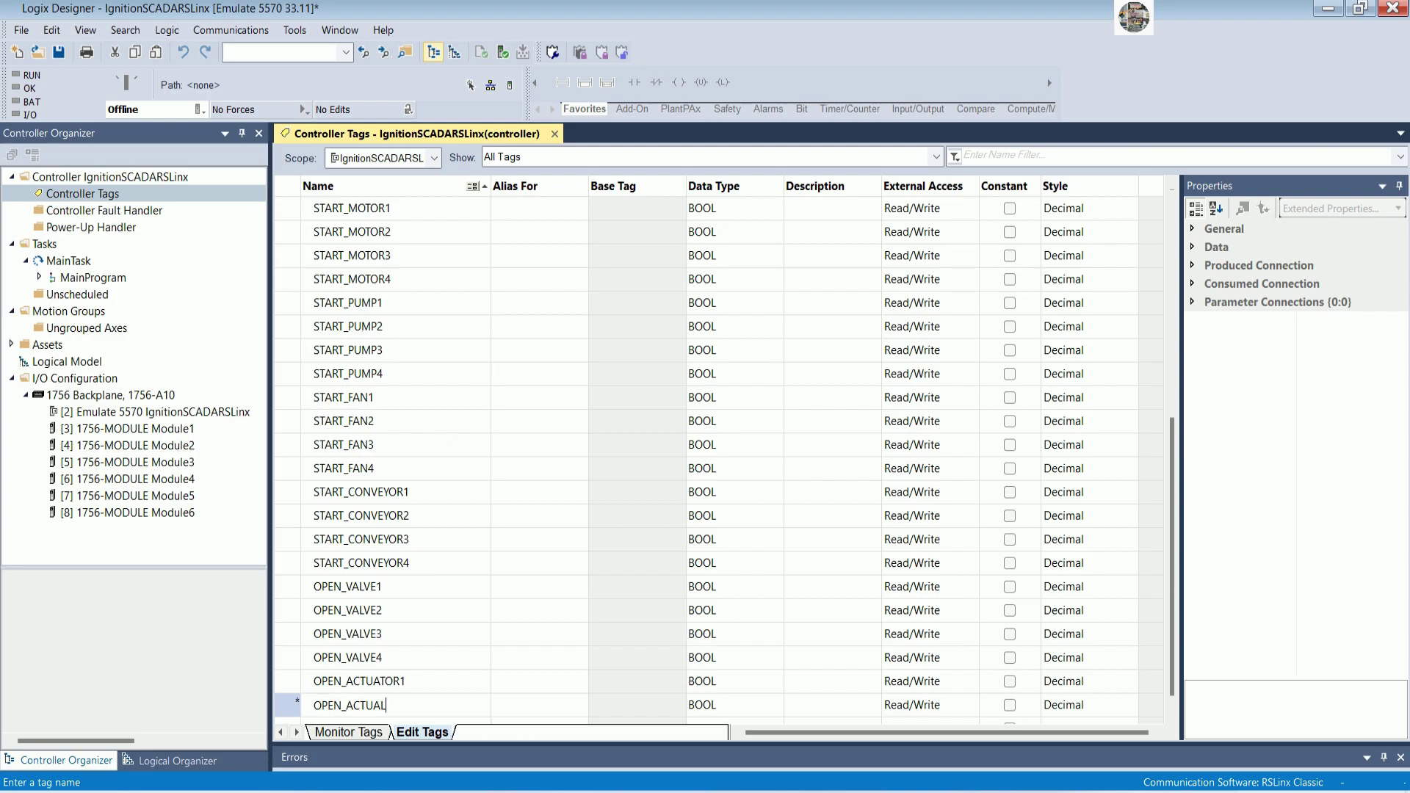
{"action": "key", "text": "BackSpace"}
{"action": "type", "text": "TOR2"}
{"action": "key", "text": "Return"}
{"action": "type", "text": "OPEN_AC"}
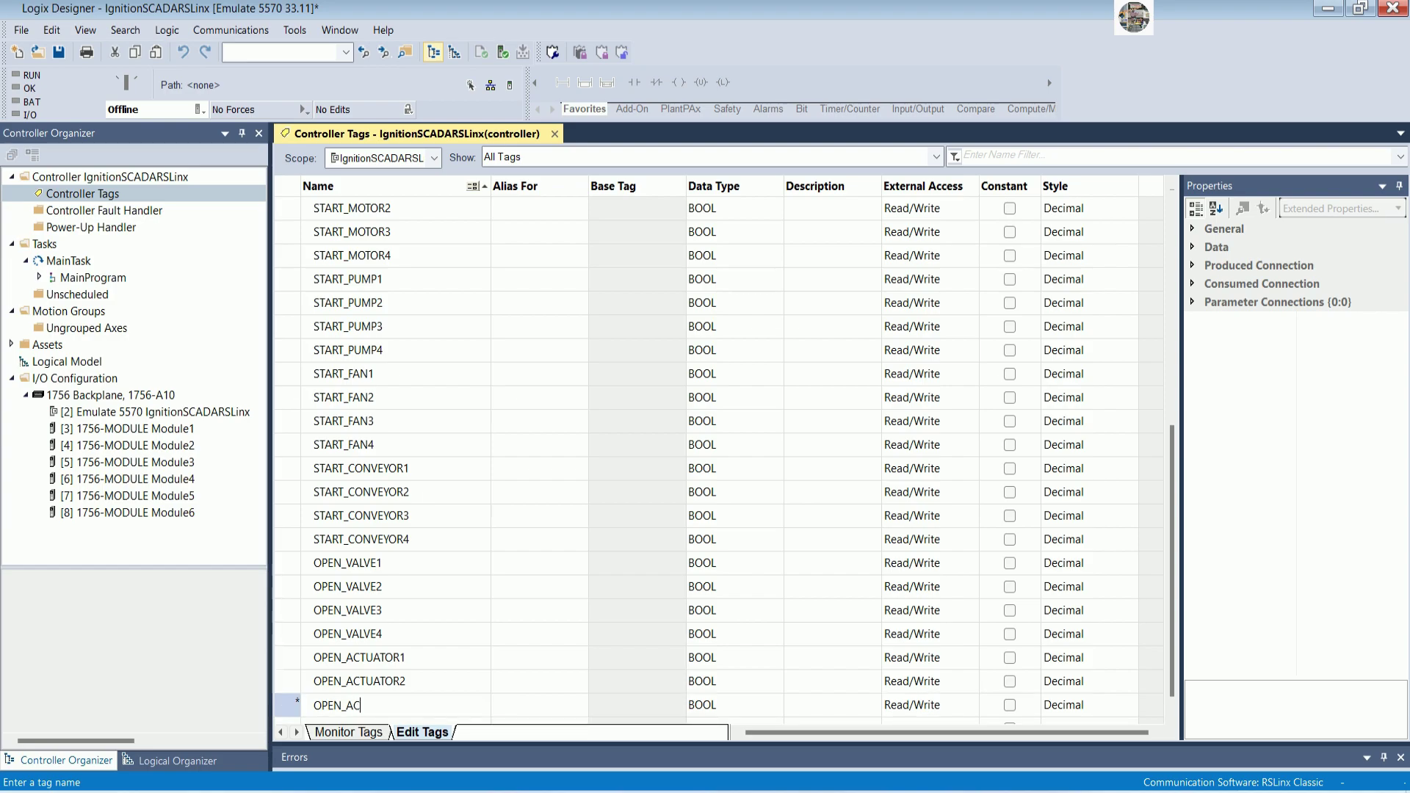
{"action": "type", "text": "TUATOR3"}
{"action": "key", "text": "Return"}
Add a BOOL controller tag named OPEN_ACTUATOR4 below OPEN_ACTUATOR3
{"action": "type", "text": "OPENA"}
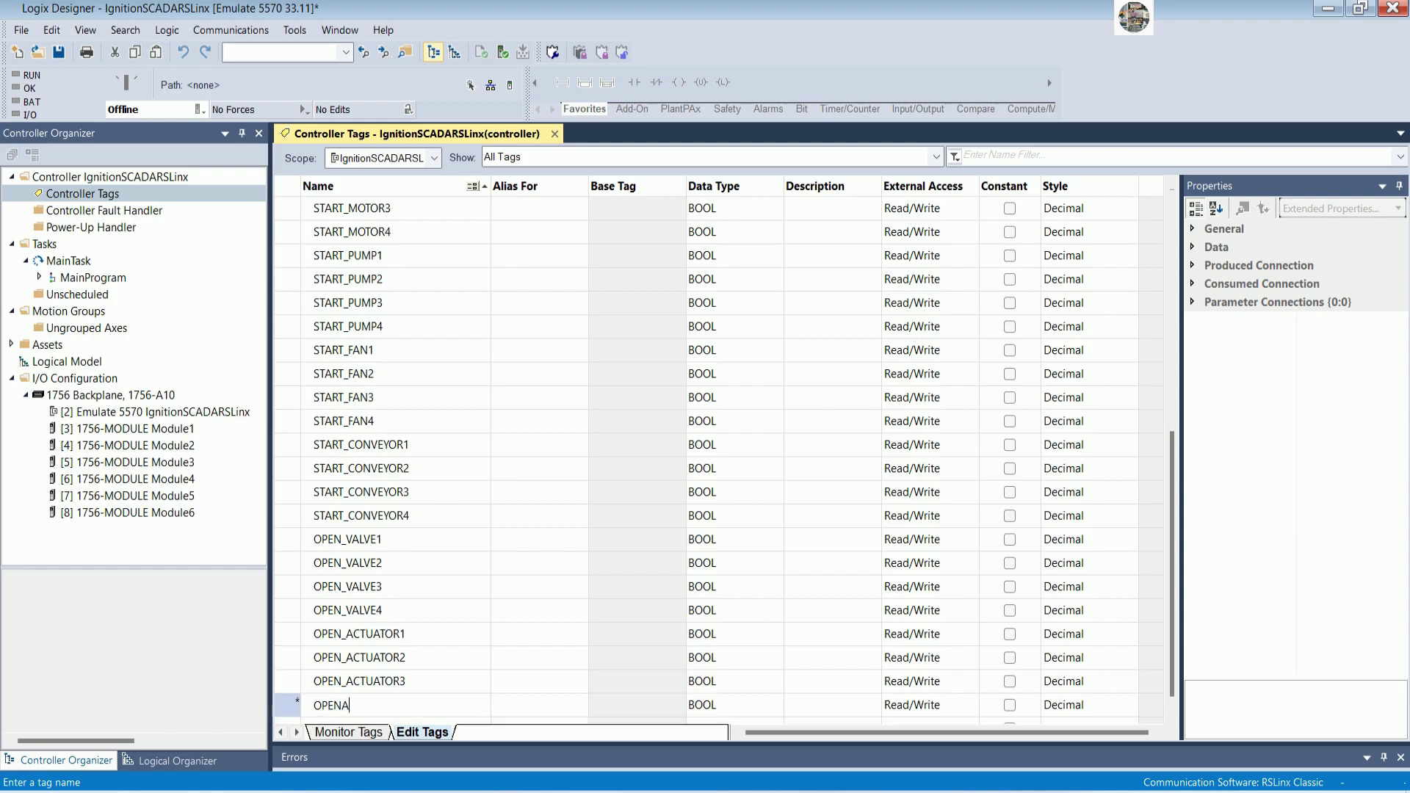
{"action": "key", "text": "BackSpace"}
{"action": "type", "text": "_ACTUATOR"}
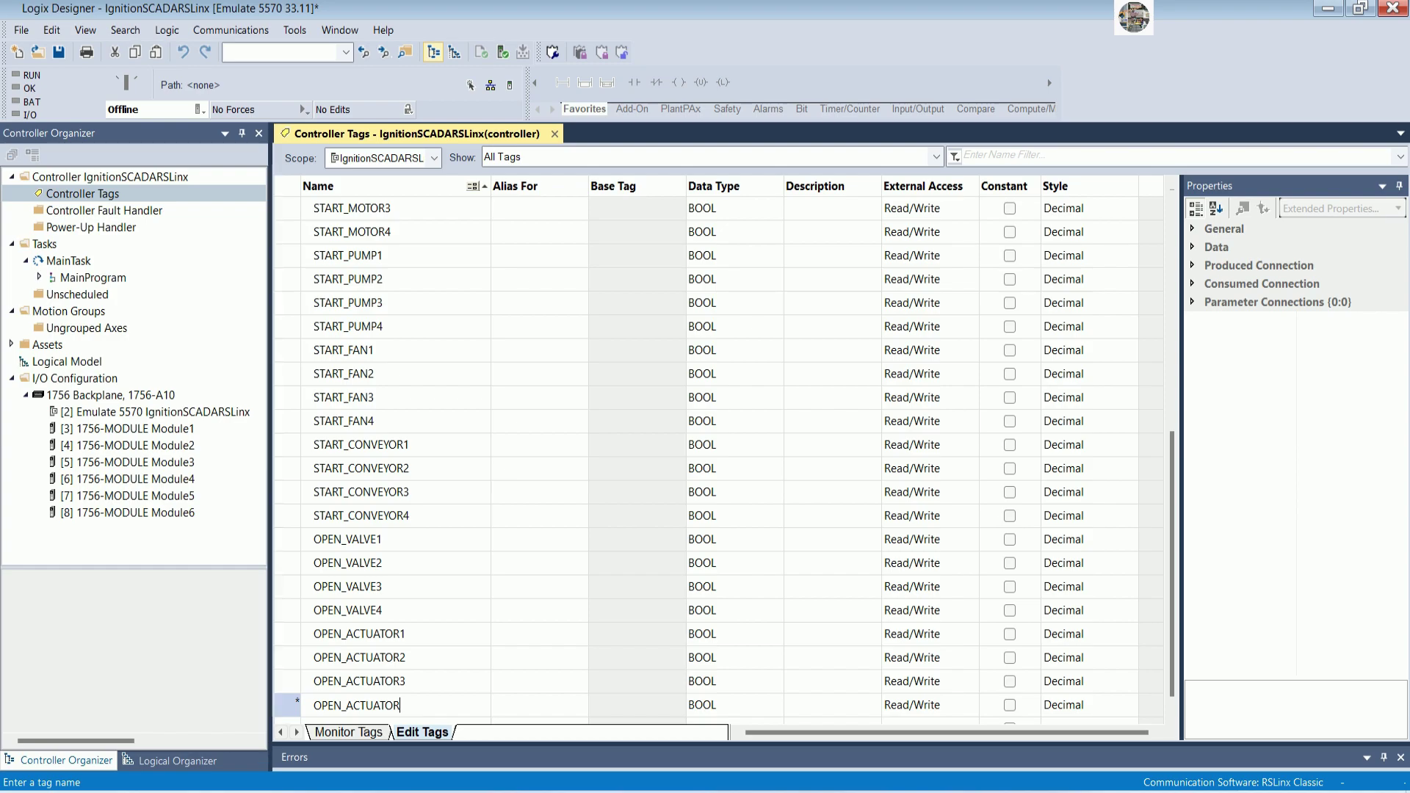
{"action": "type", "text": "4"}
{"action": "key", "text": "Return"}
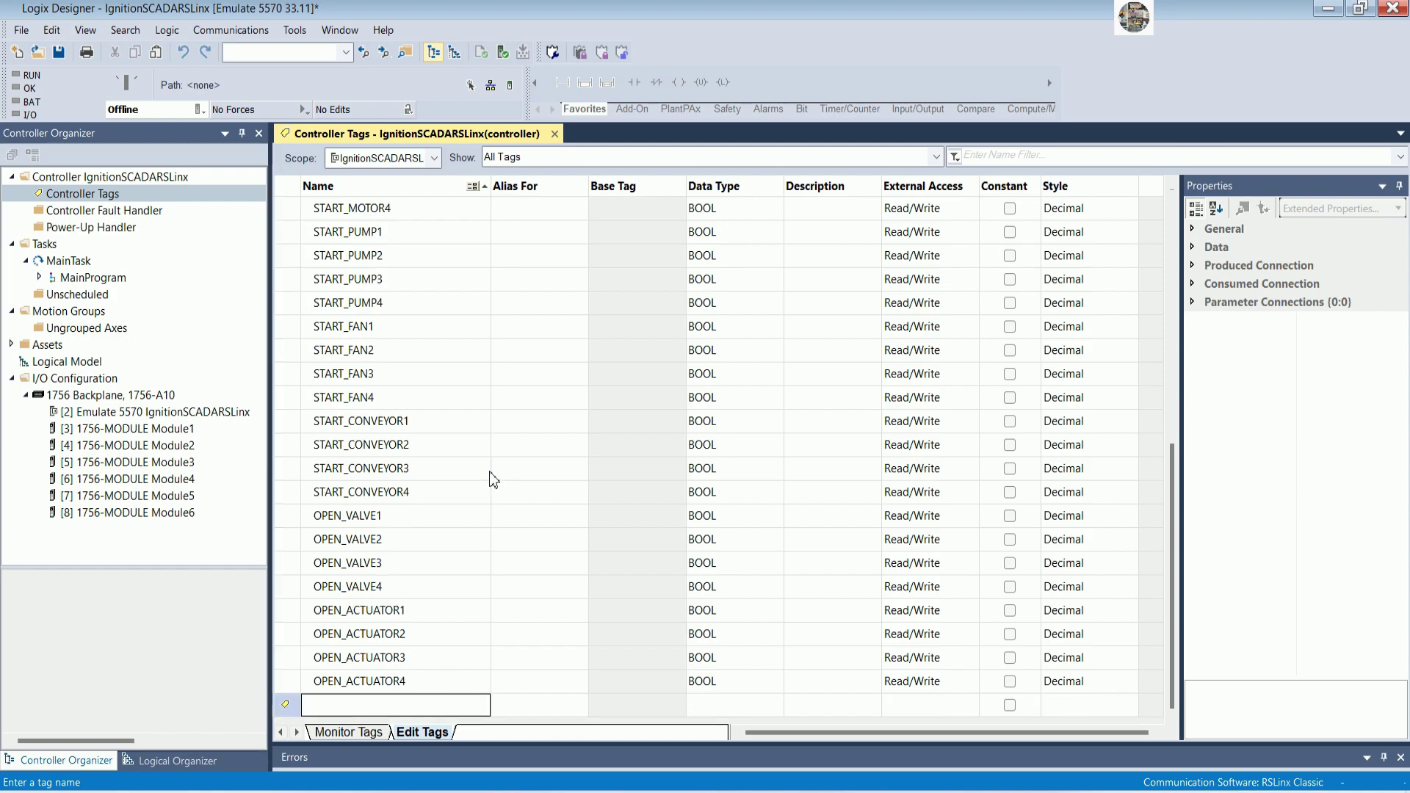
Add the BOOL controller tags STOP_MOTOR1 and STOP_MOTOR2 below the actuator tags
{"action": "scroll", "coordinate": [492, 481], "scroll_direction": "up", "scroll_amount": 1}
{"action": "scroll", "coordinate": [492, 481], "scroll_direction": "up", "scroll_amount": 2}
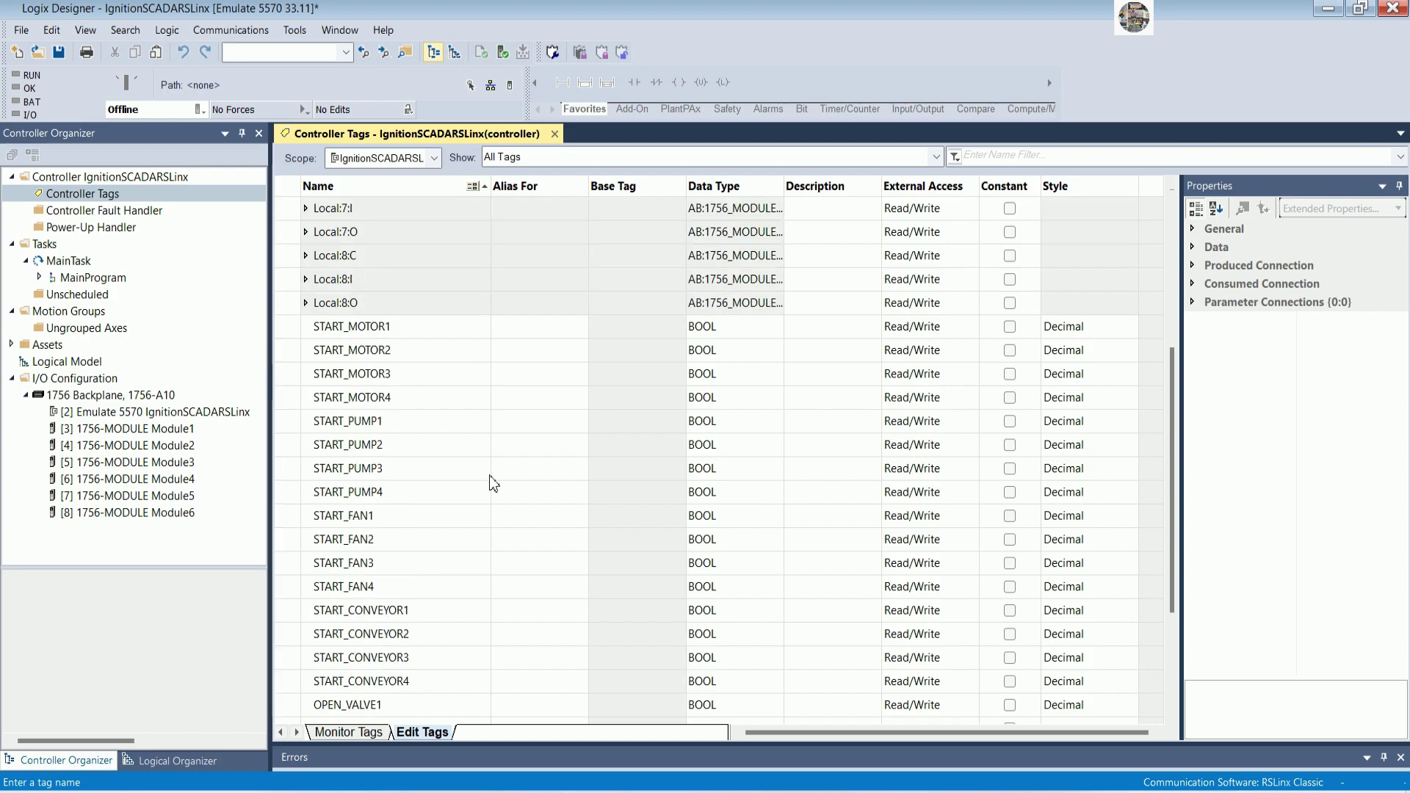
{"action": "scroll", "coordinate": [493, 484], "scroll_direction": "down", "scroll_amount": 1}
{"action": "scroll", "coordinate": [492, 483], "scroll_direction": "down", "scroll_amount": 2}
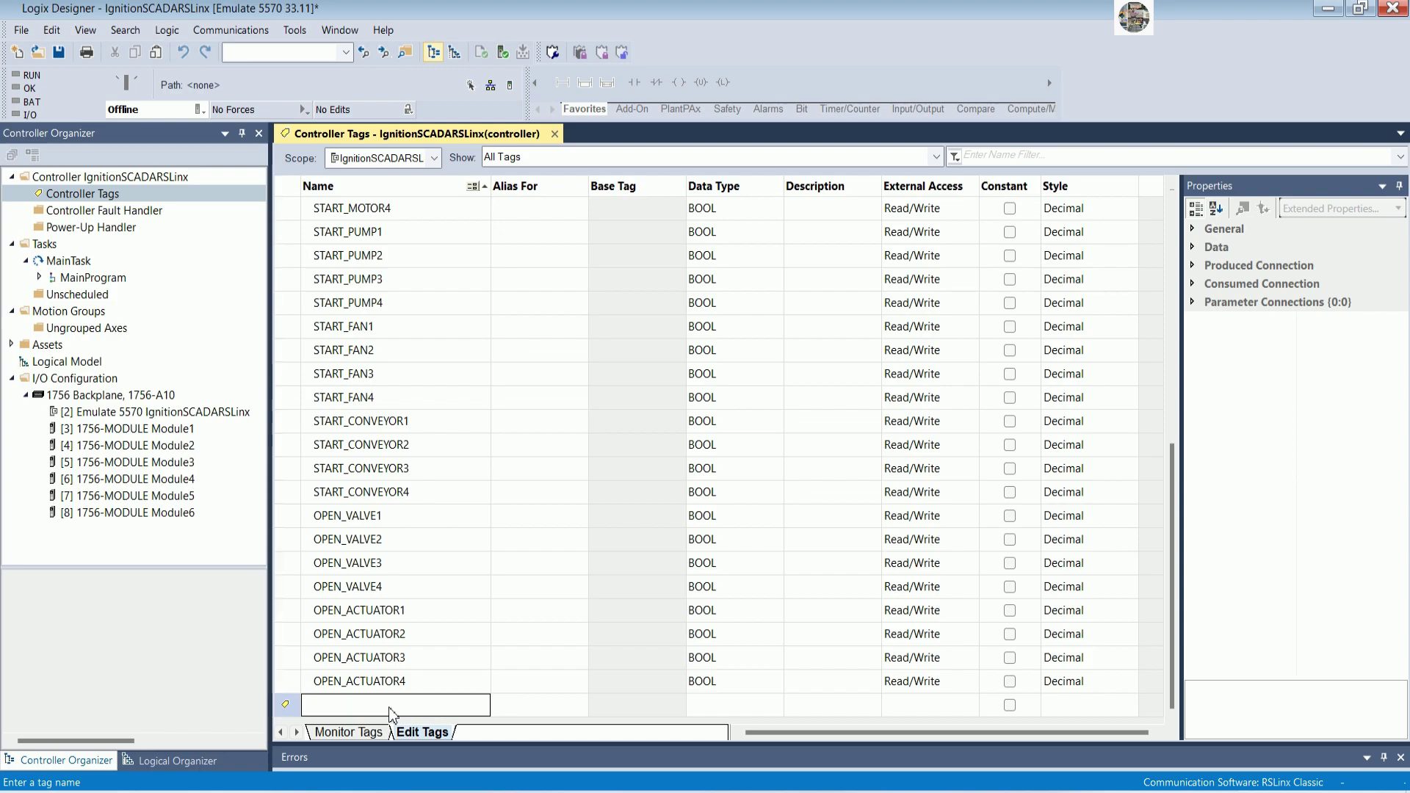
{"action": "type", "text": "ST"}
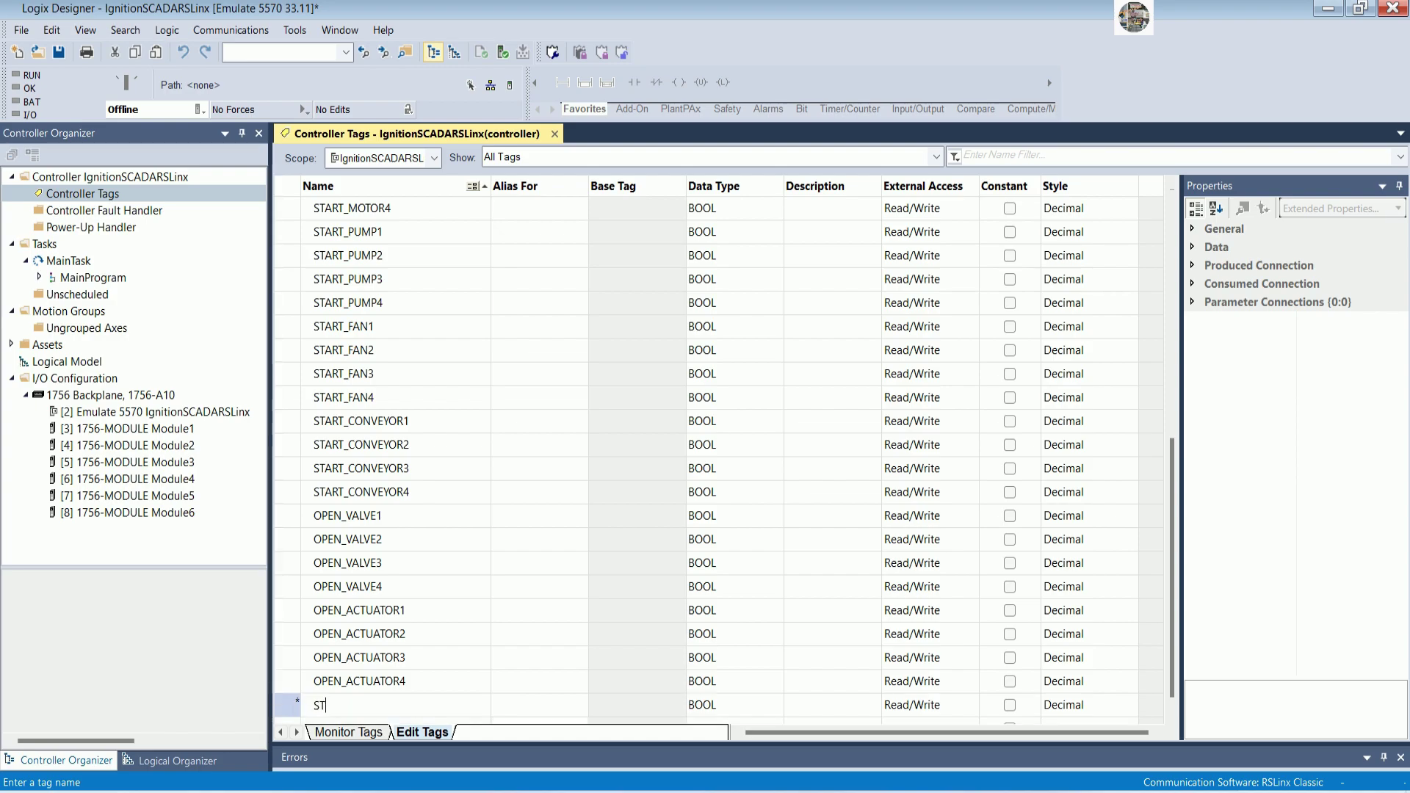
{"action": "type", "text": "OP_MOTOR"}
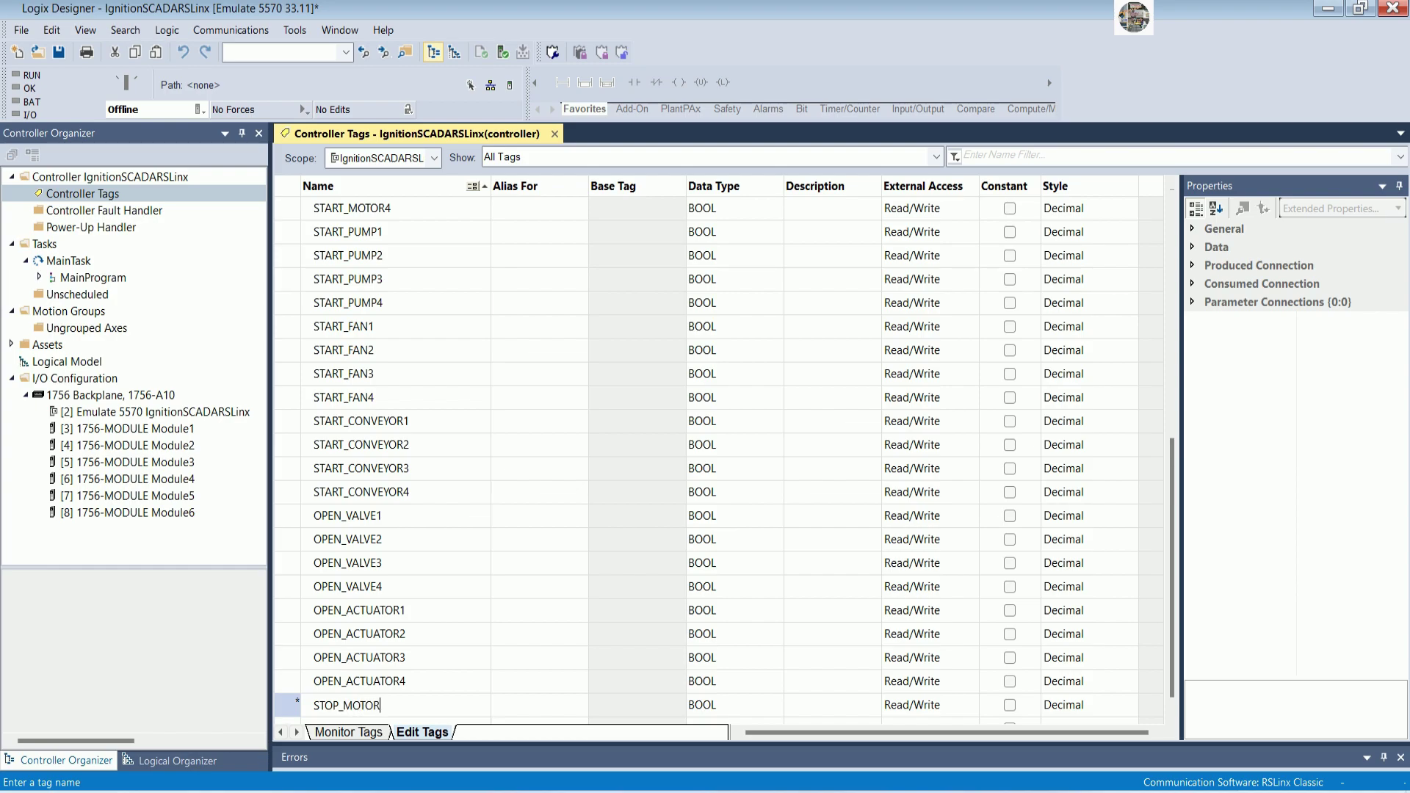
{"action": "type", "text": "1"}
{"action": "key", "text": "Return"}
{"action": "type", "text": "STOP_"}
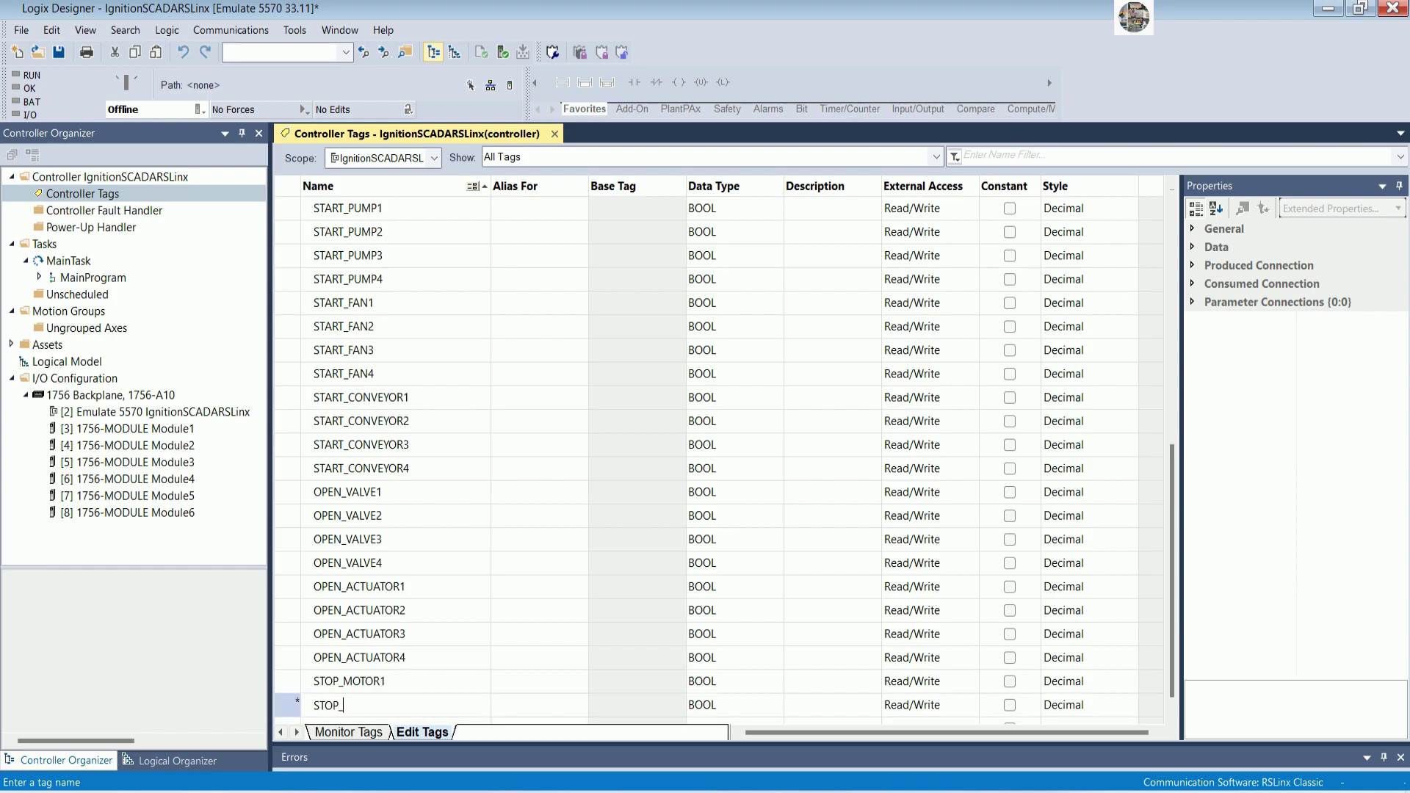
{"action": "type", "text": "MOTOR2"}
{"action": "key", "text": "Return"}
Add the BOOL controller tags STOP_MOTOR3 and STOP_MOTOR4
{"action": "type", "text": "S"}
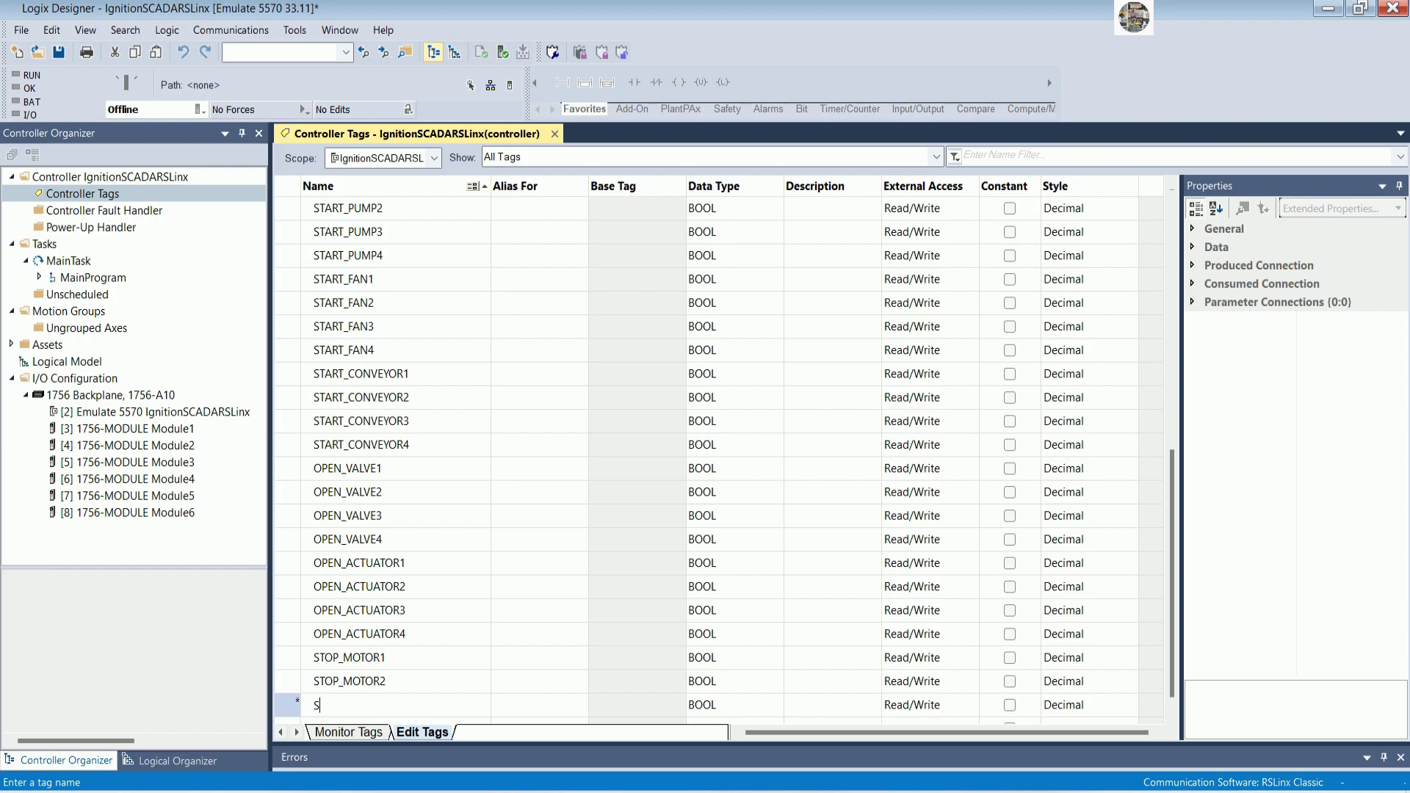
{"action": "type", "text": "TOP_MOTOR3"}
{"action": "key", "text": "Return"}
{"action": "type", "text": "STO"}
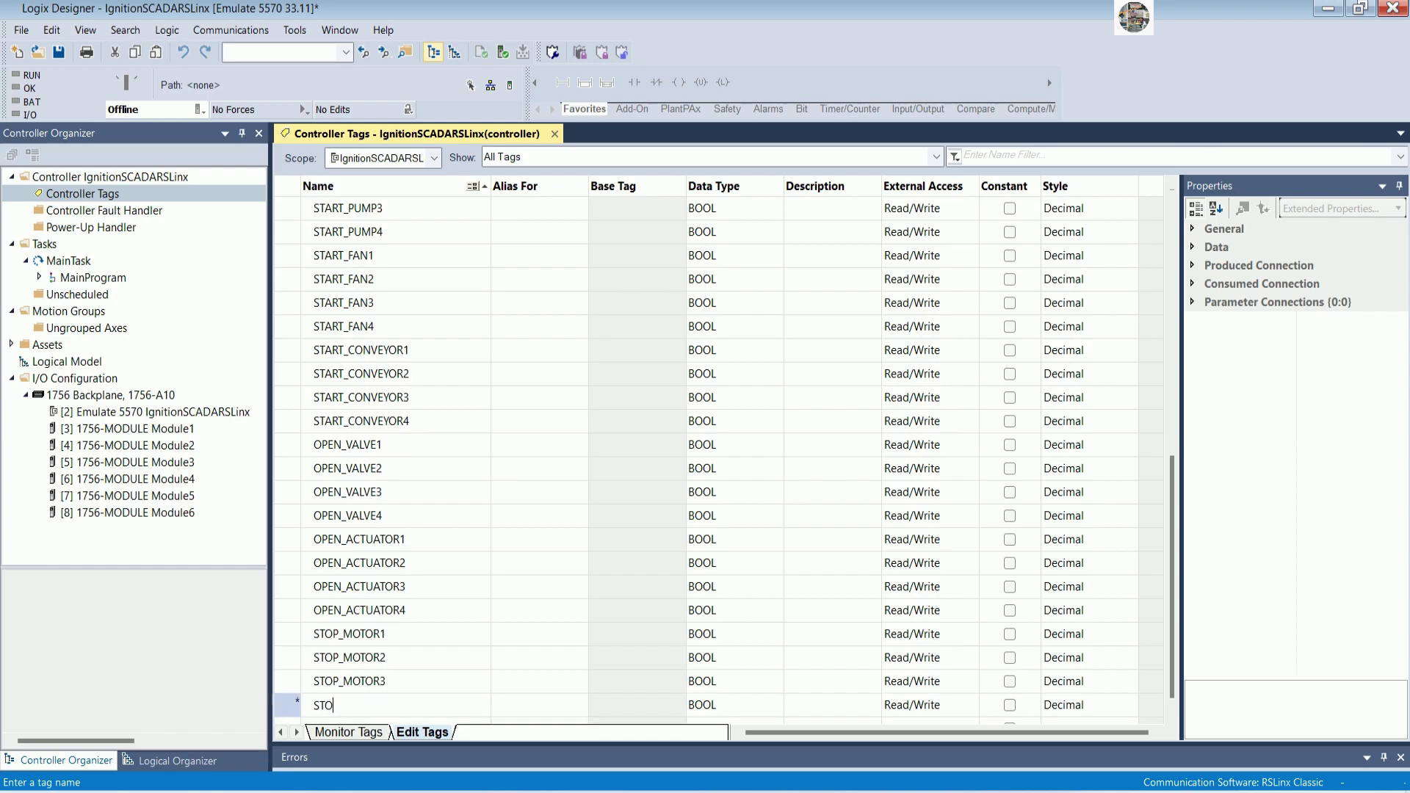
{"action": "type", "text": "P_MOTOR4"}
{"action": "key", "text": "Return"}
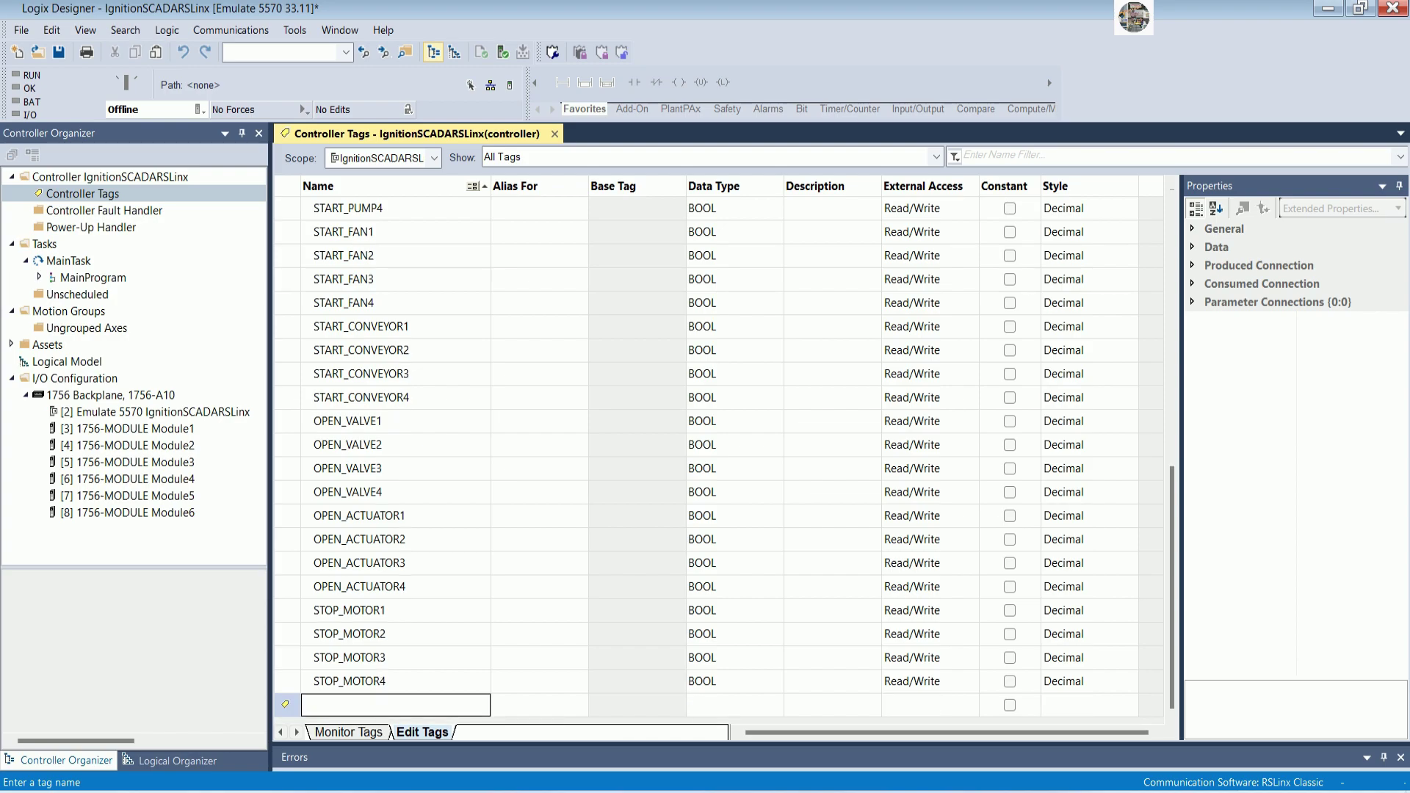
Add the BOOL controller tags STOP_FAN1 and STOP_FAN2 below the motor stop tags
{"action": "type", "text": "STOP"}
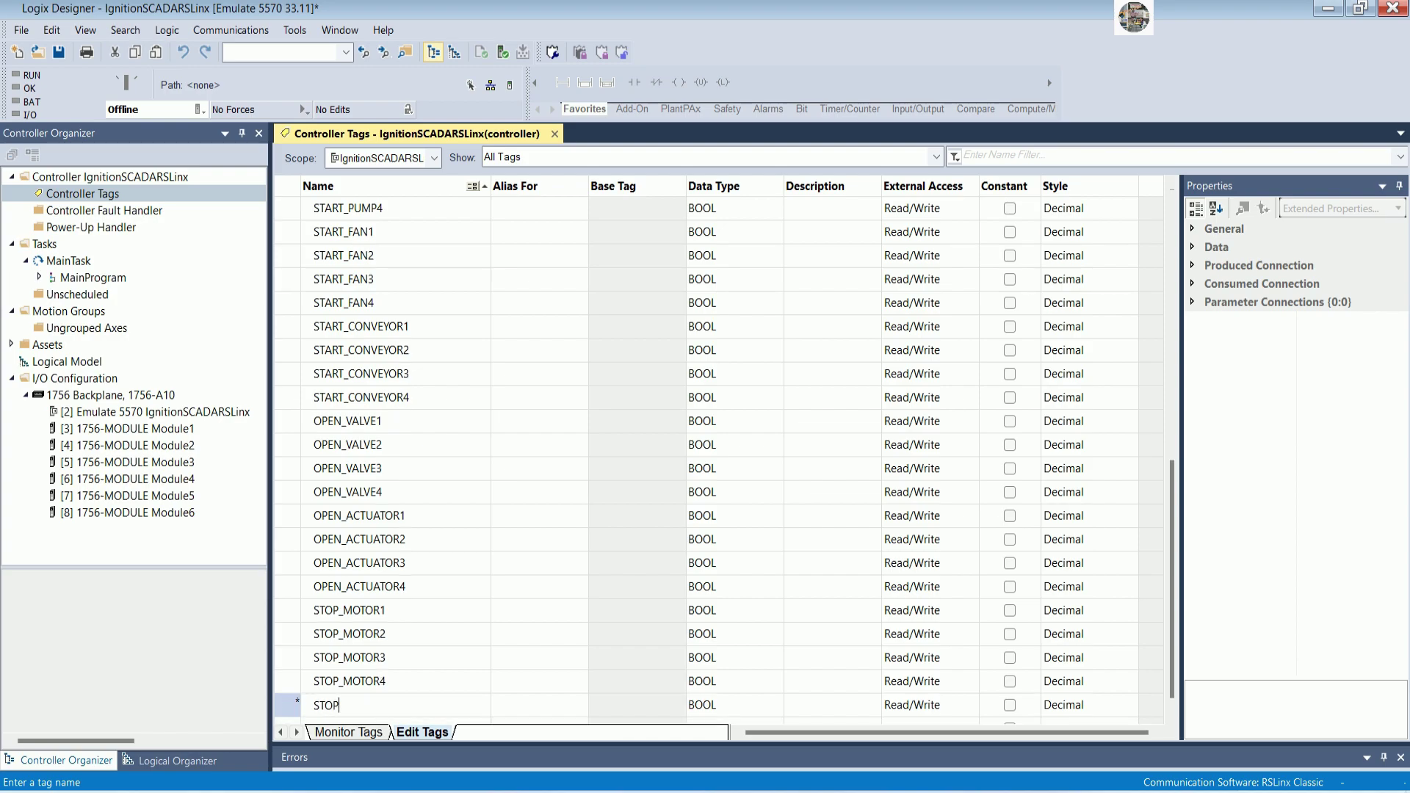
{"action": "type", "text": "_FAN1"}
{"action": "key", "text": "Return"}
{"action": "type", "text": "STOP_FAN"}
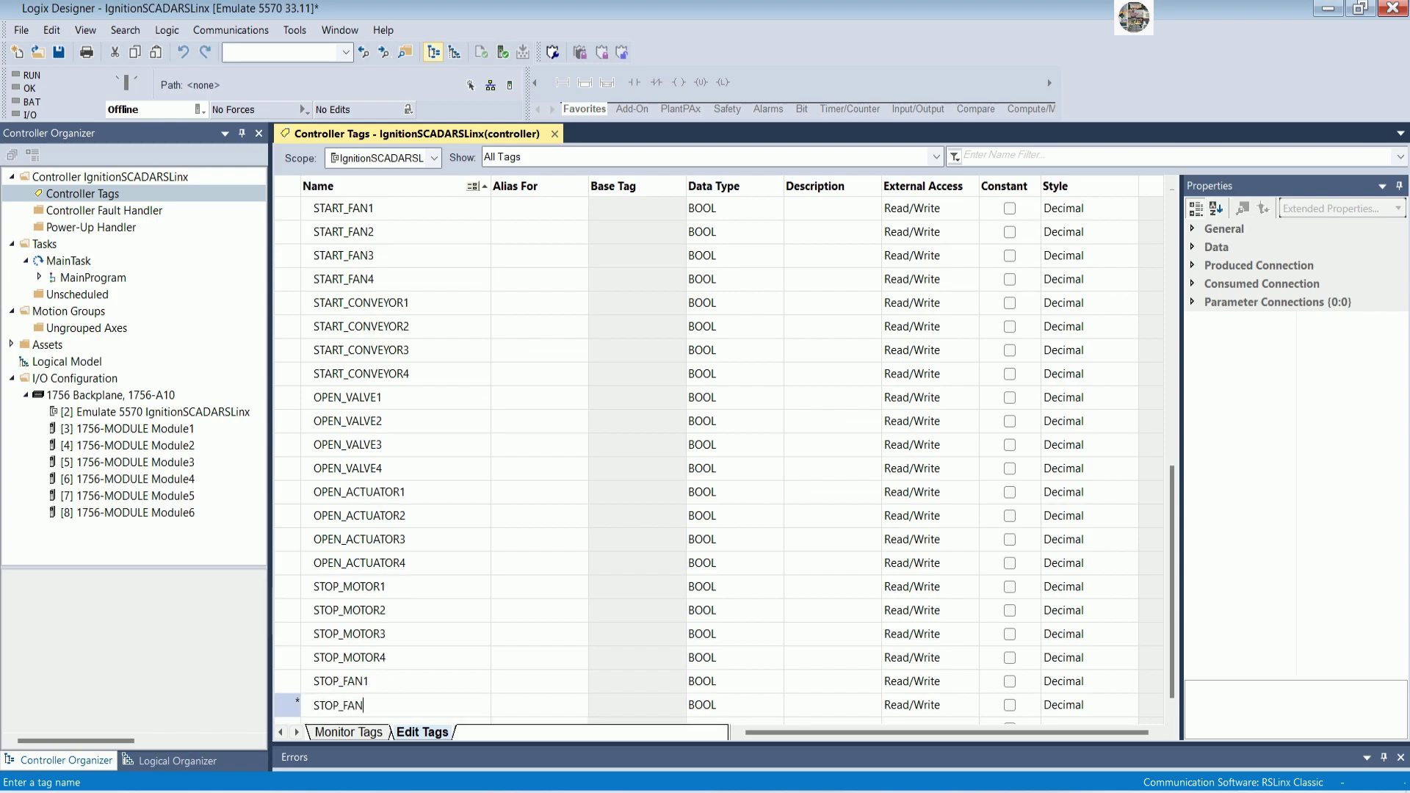
{"action": "type", "text": "2"}
{"action": "key", "text": "Return"}
Add the BOOL controller tags STOP_FAN3 and STOP_FAN4
{"action": "type", "text": "STOP_FAN"}
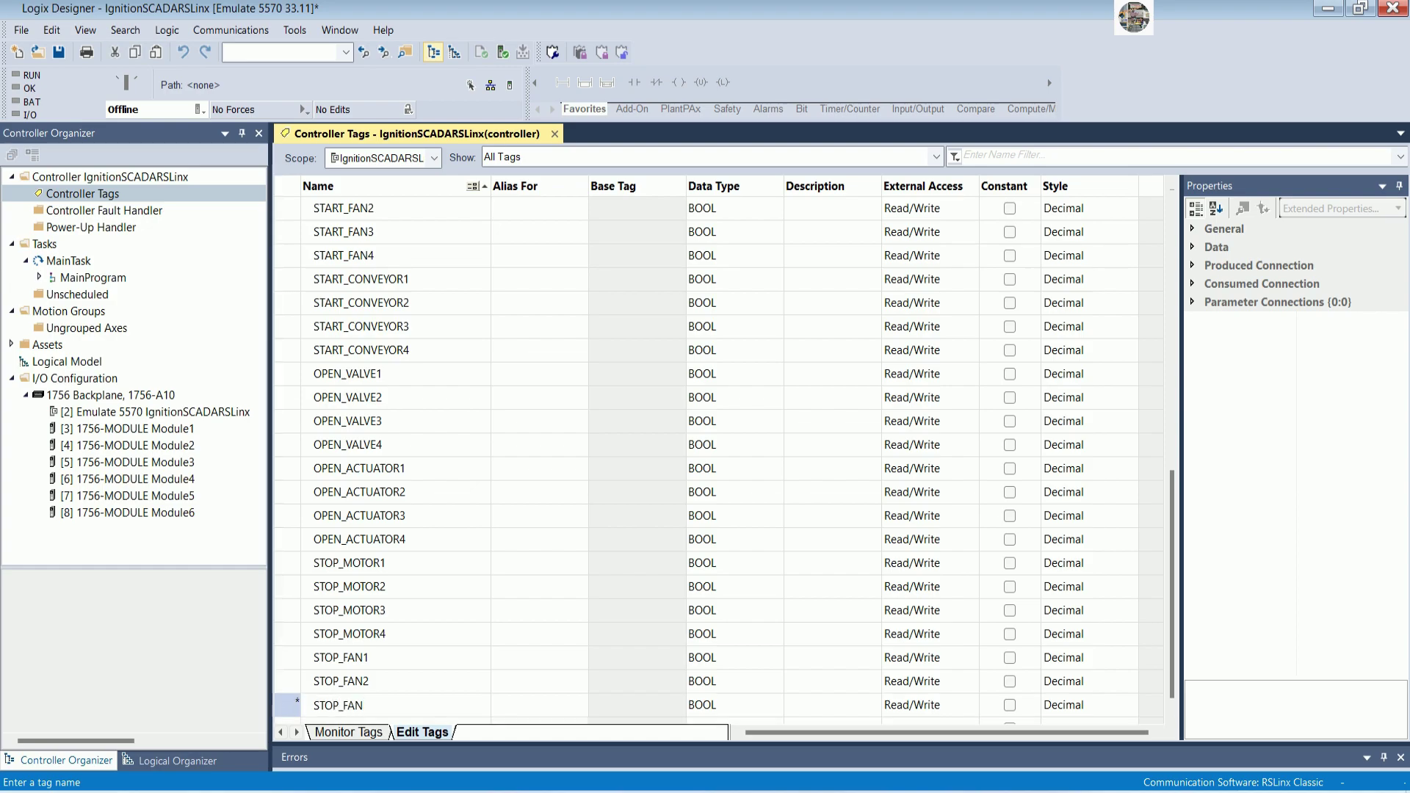
{"action": "type", "text": "3"}
{"action": "key", "text": "Return"}
{"action": "type", "text": "STOP_FAN4"}
{"action": "key", "text": "Return"}
Add the BOOL controller tags STOP_PUMP1 and STOP_PUMP2 below the fan stop tags
{"action": "type", "text": "STOP"}
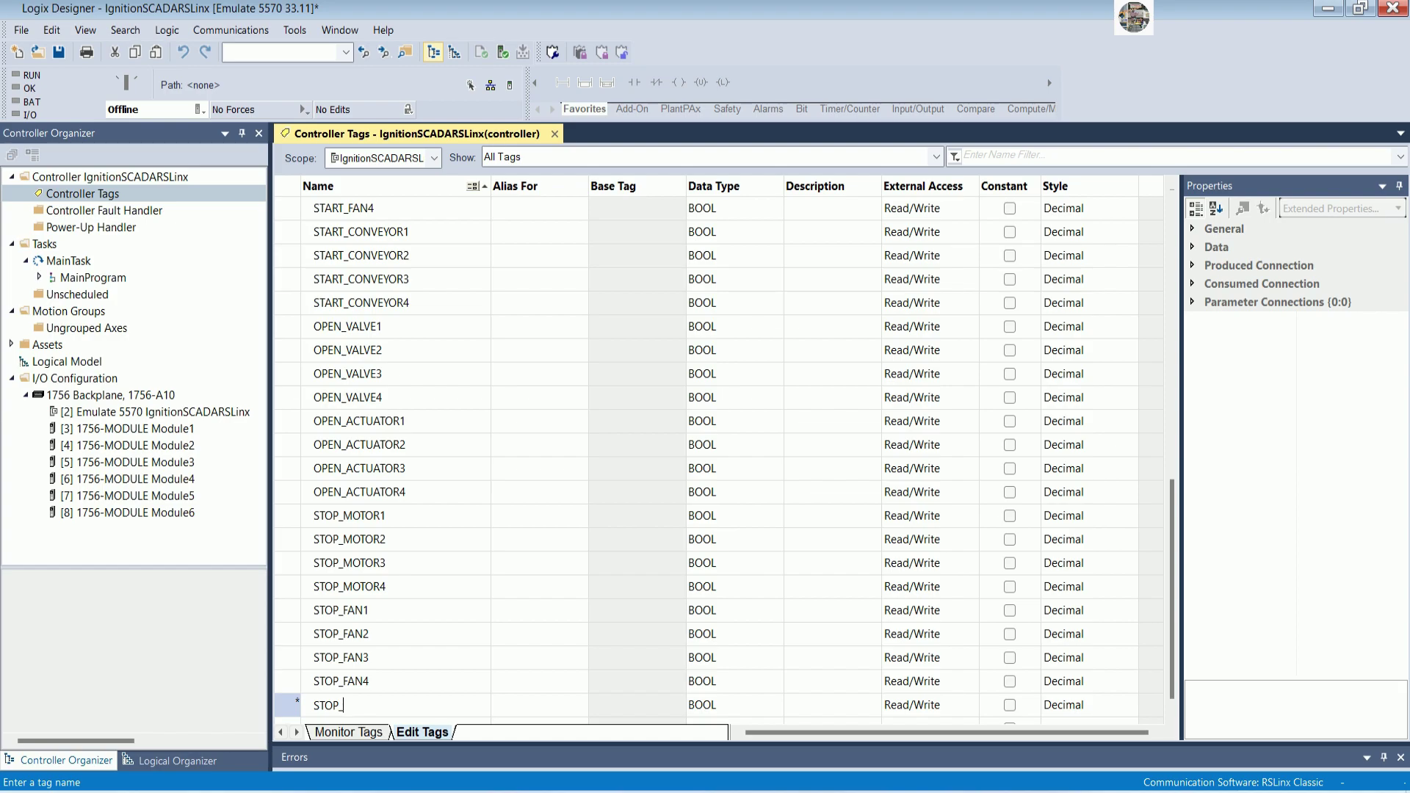
{"action": "type", "text": "_PUMP1"}
{"action": "key", "text": "Return"}
{"action": "type", "text": "STOP_PUMP2"}
{"action": "key", "text": "Return"}
Add the BOOL controller tags STOP_PUMP3 and STOP_PUMP4
{"action": "type", "text": "STOP_PUMP3"}
{"action": "key", "text": "Return"}
{"action": "type", "text": "STOP_PUMP"}
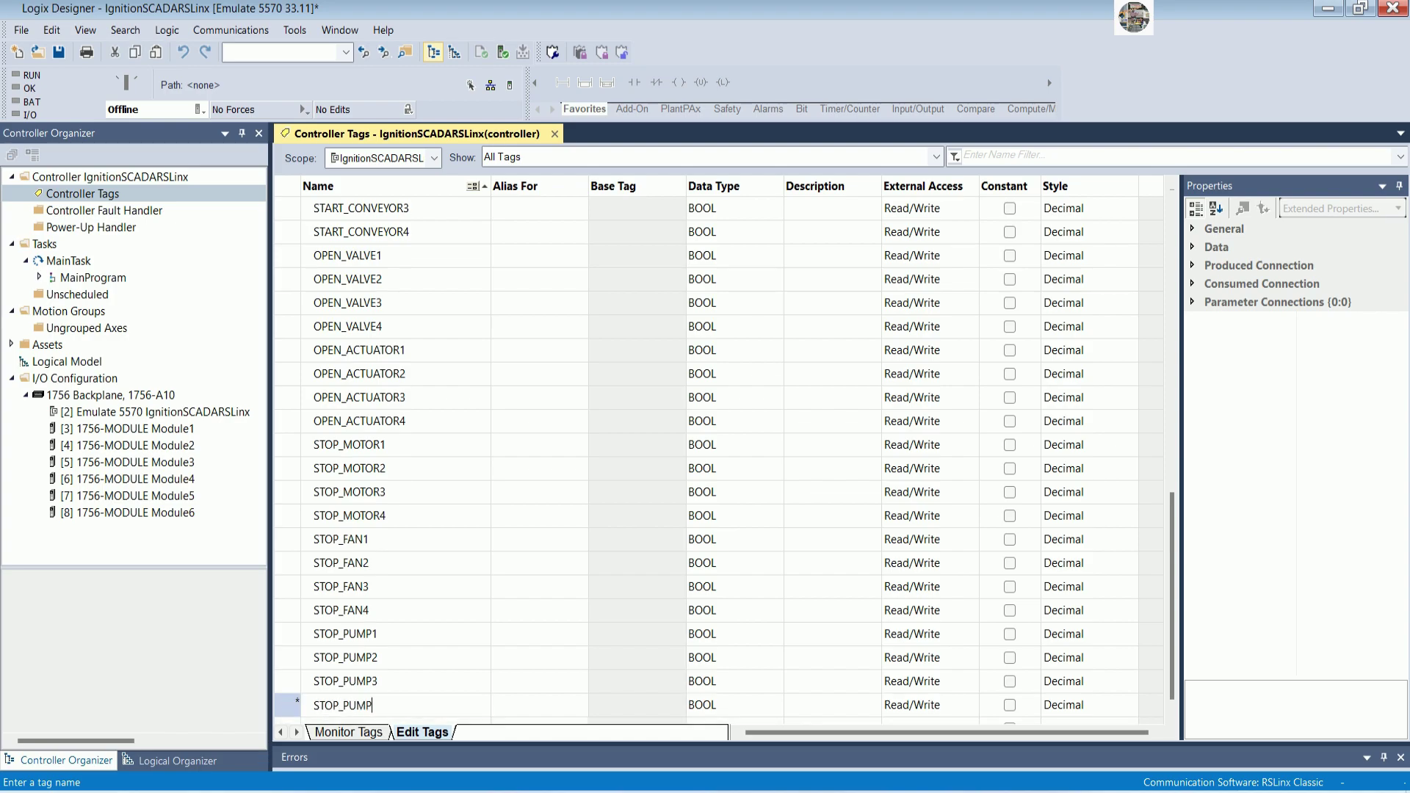
{"action": "type", "text": "4"}
{"action": "key", "text": "Return"}
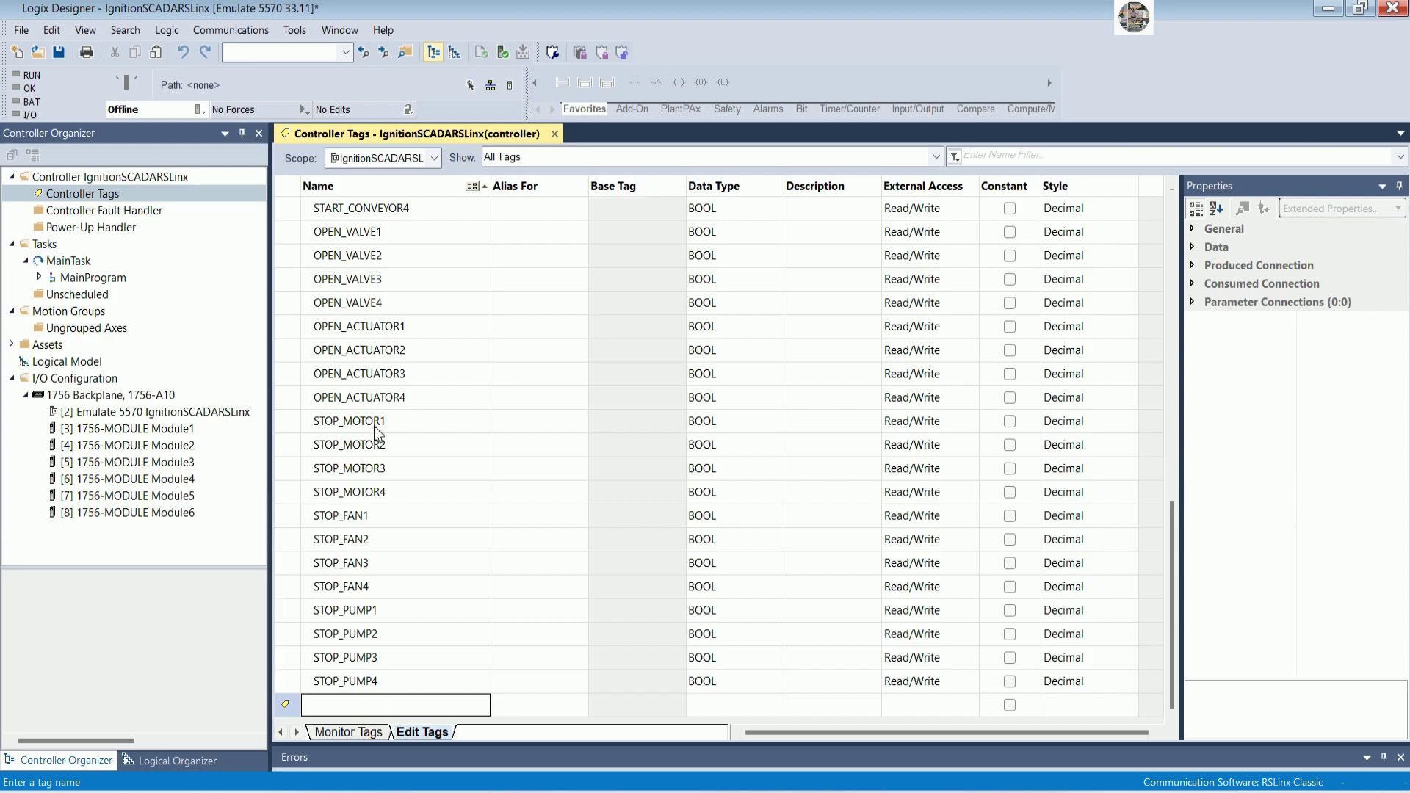
Check the existing start and open command tags, and add a BOOL controller tag named CLOSE_VALVE1 below STOP_PUMP4
{"action": "scroll", "coordinate": [396, 420], "scroll_direction": "up", "scroll_amount": 1}
{"action": "scroll", "coordinate": [400, 420], "scroll_direction": "up", "scroll_amount": 5}
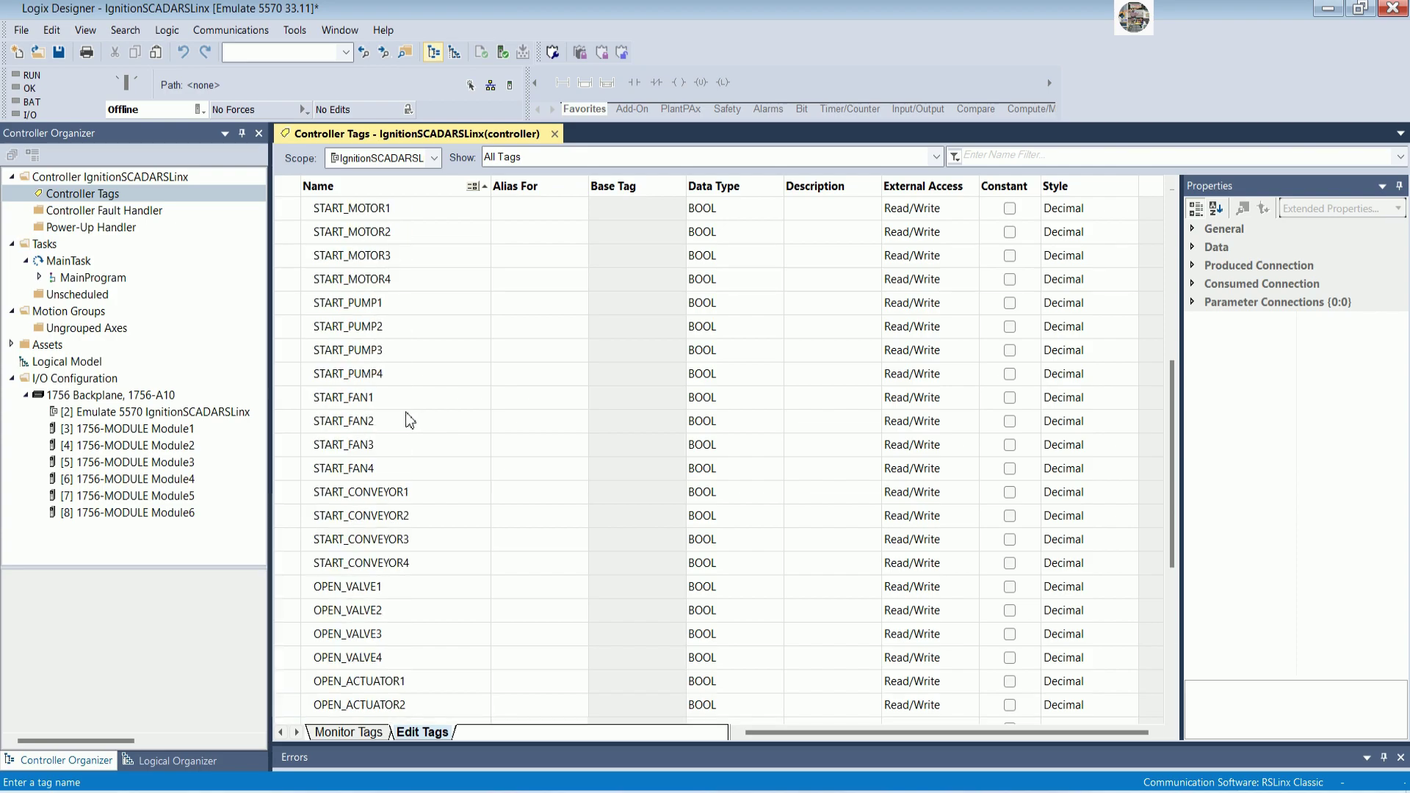
{"action": "scroll", "coordinate": [409, 420], "scroll_direction": "down", "scroll_amount": 1}
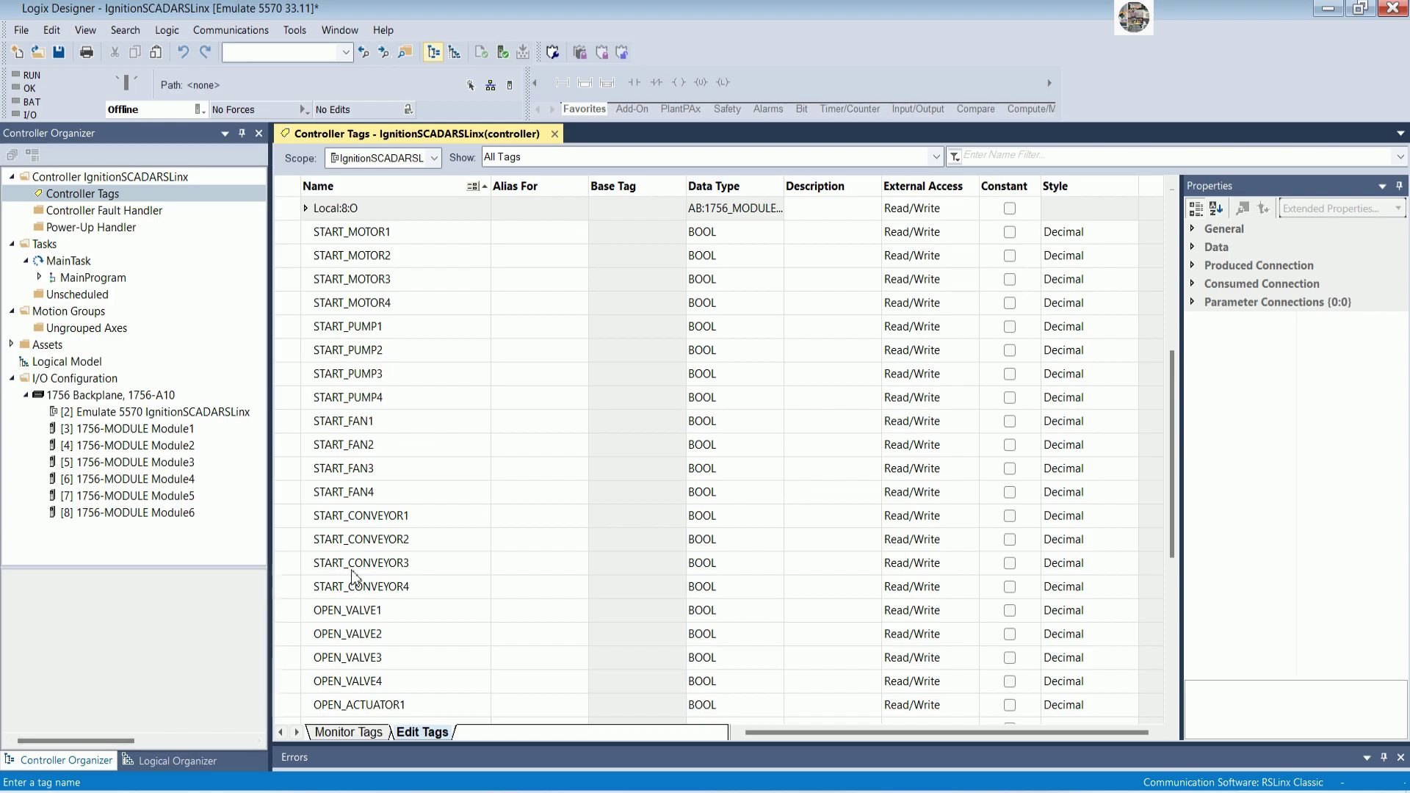
{"action": "scroll", "coordinate": [514, 510], "scroll_direction": "down", "scroll_amount": 1}
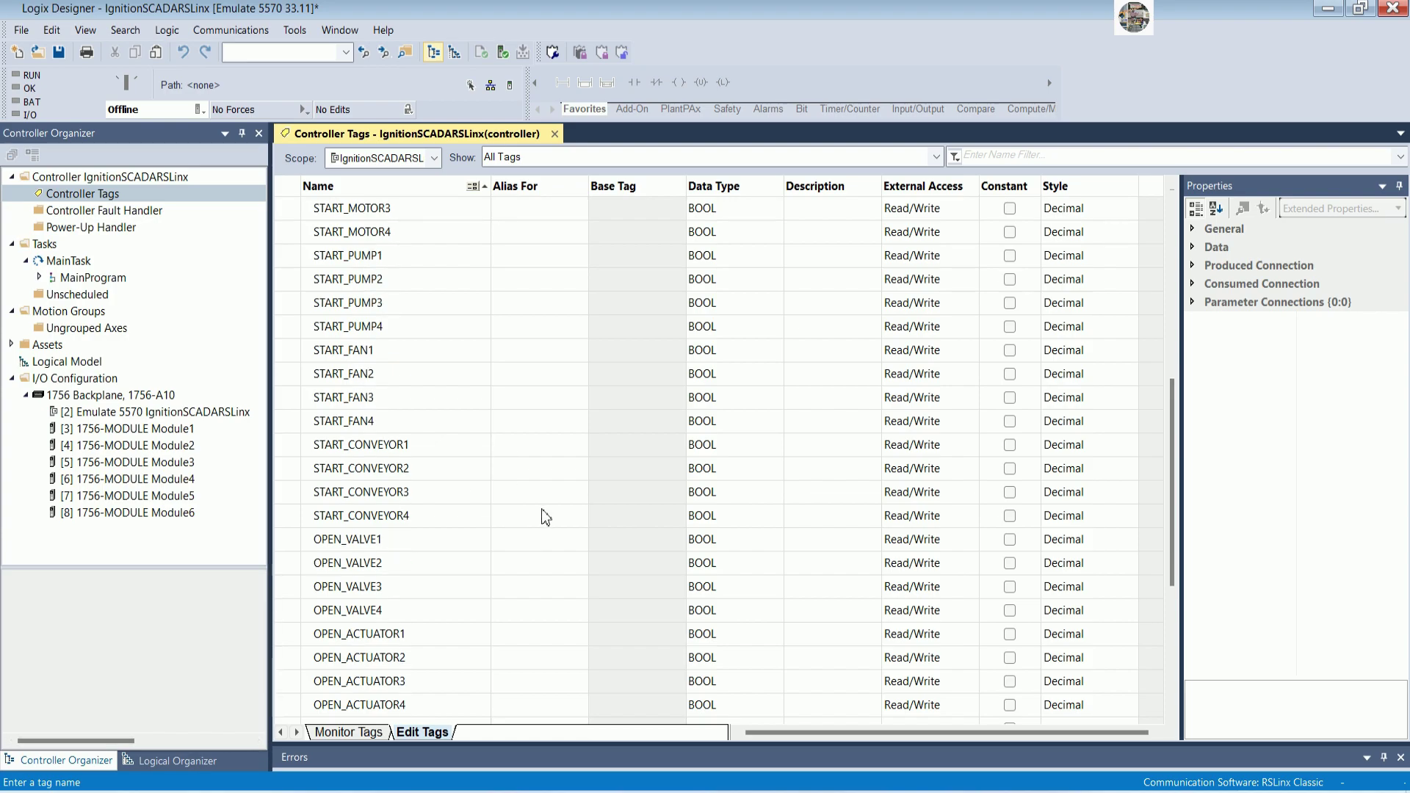
{"action": "scroll", "coordinate": [545, 517], "scroll_direction": "down", "scroll_amount": 1}
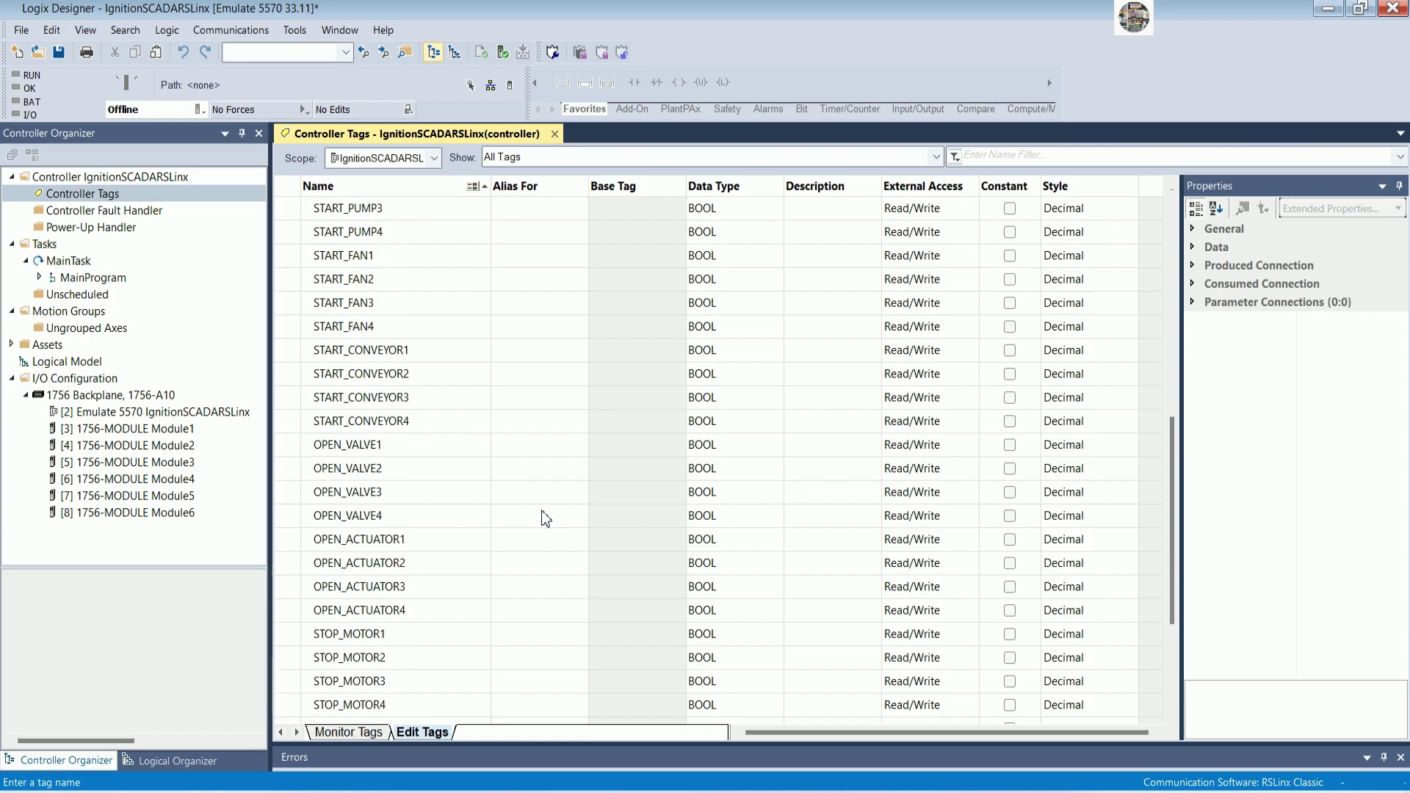
{"action": "scroll", "coordinate": [545, 517], "scroll_direction": "down", "scroll_amount": 3}
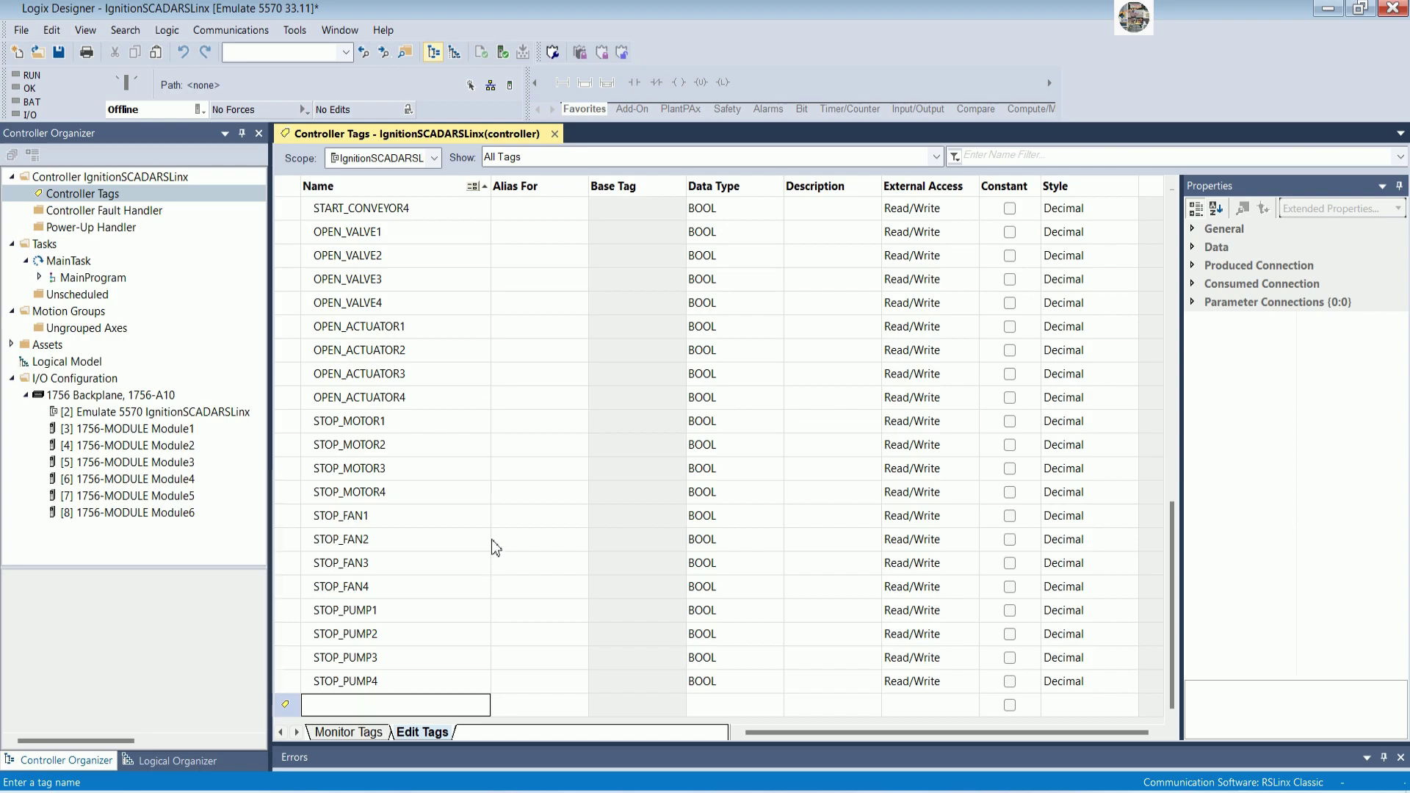
{"action": "type", "text": "CLO"}
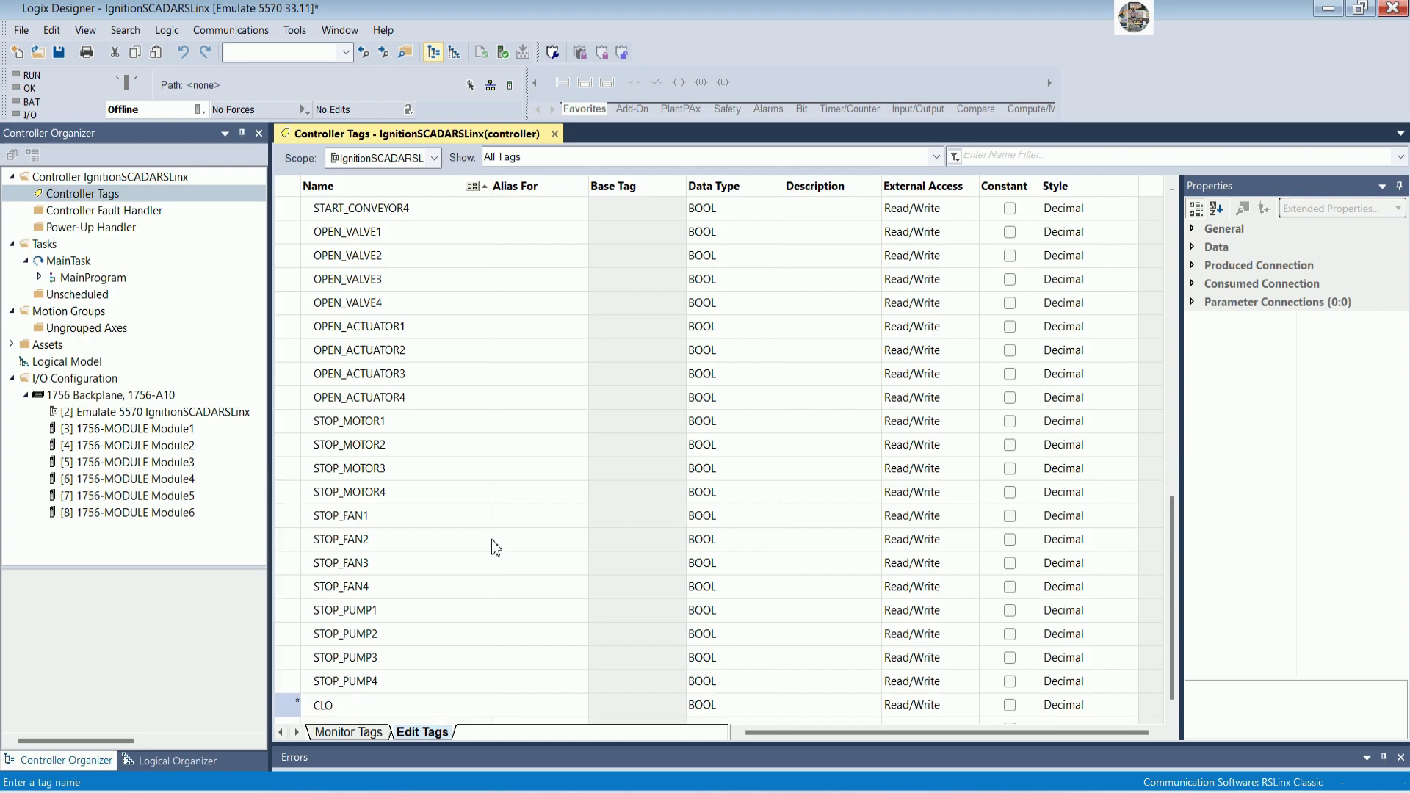
{"action": "type", "text": "SE_DAM"}
{"action": "key", "text": "BackSpace"}
{"action": "key", "text": "BackSpace"}
{"action": "key", "text": "BackSpace"}
{"action": "type", "text": "VALVE1"}
{"action": "key", "text": "Return"}
Add the BOOL controller tags CLOSE_VALVE2, CLOSE_VALVE3 and CLOSE_VALVE4
{"action": "type", "text": "COL"}
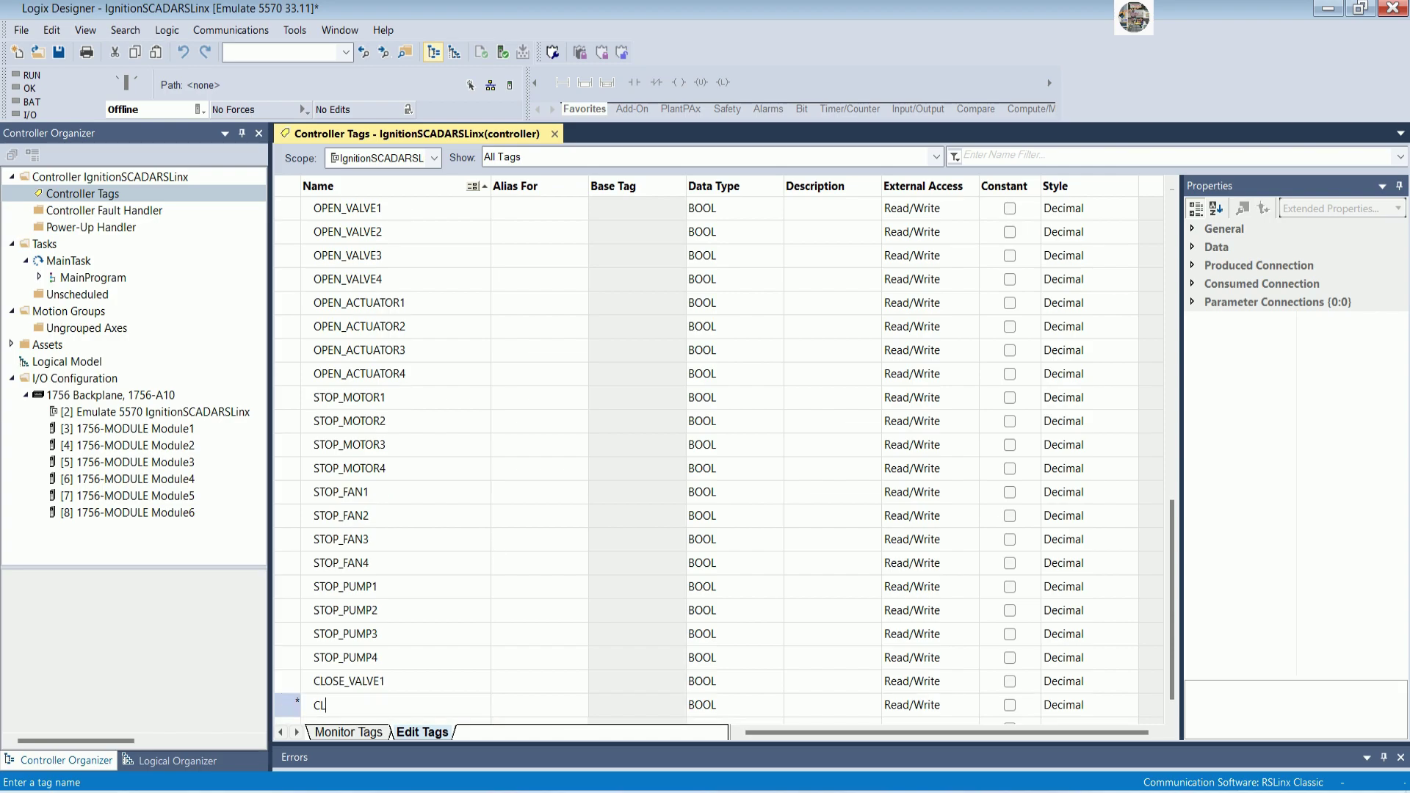
{"action": "type", "text": "SE_VALVE2"}
{"action": "key", "text": "Return"}
{"action": "type", "text": "CLOSE_VALVE"}
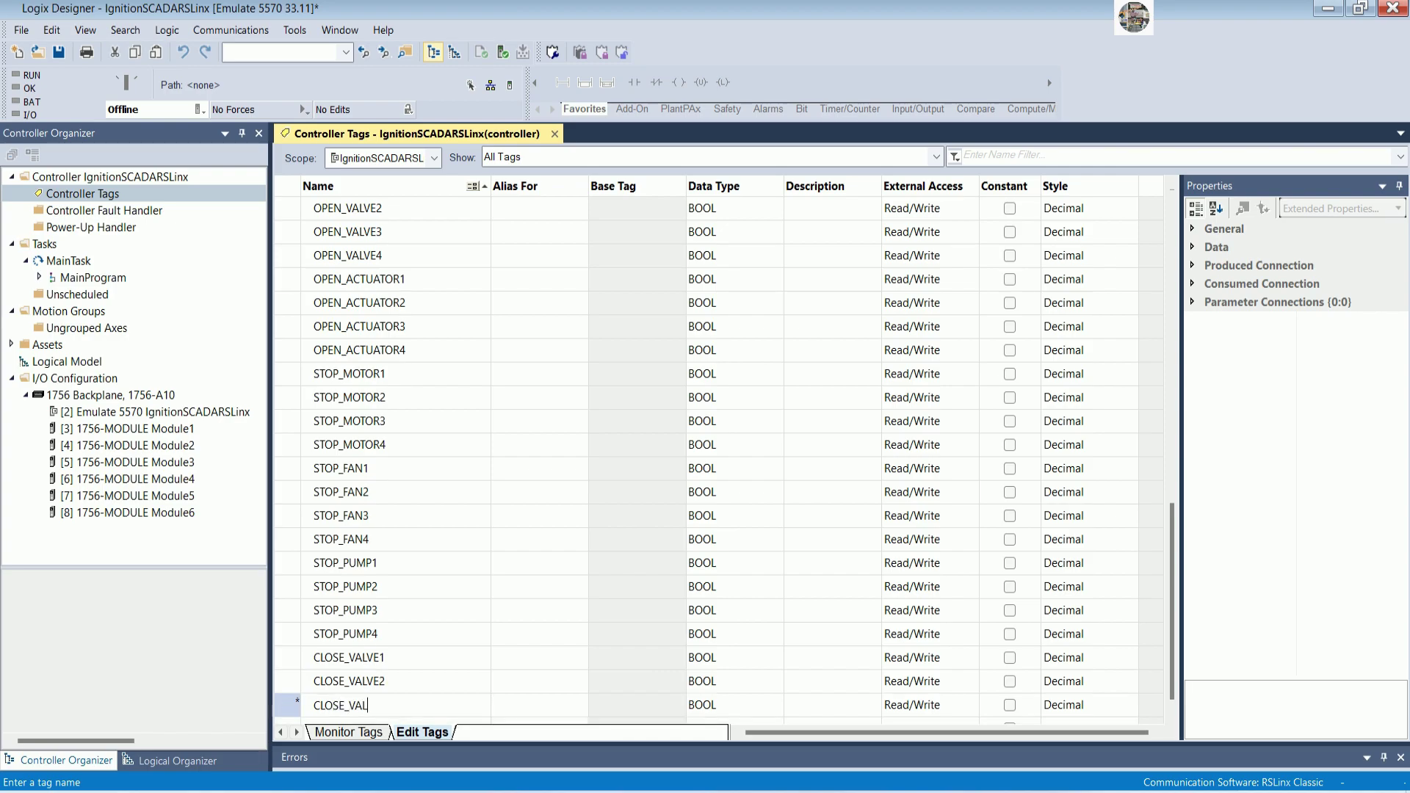
{"action": "type", "text": "3"}
{"action": "key", "text": "Return"}
{"action": "type", "text": "CLOSE_VALVE4"}
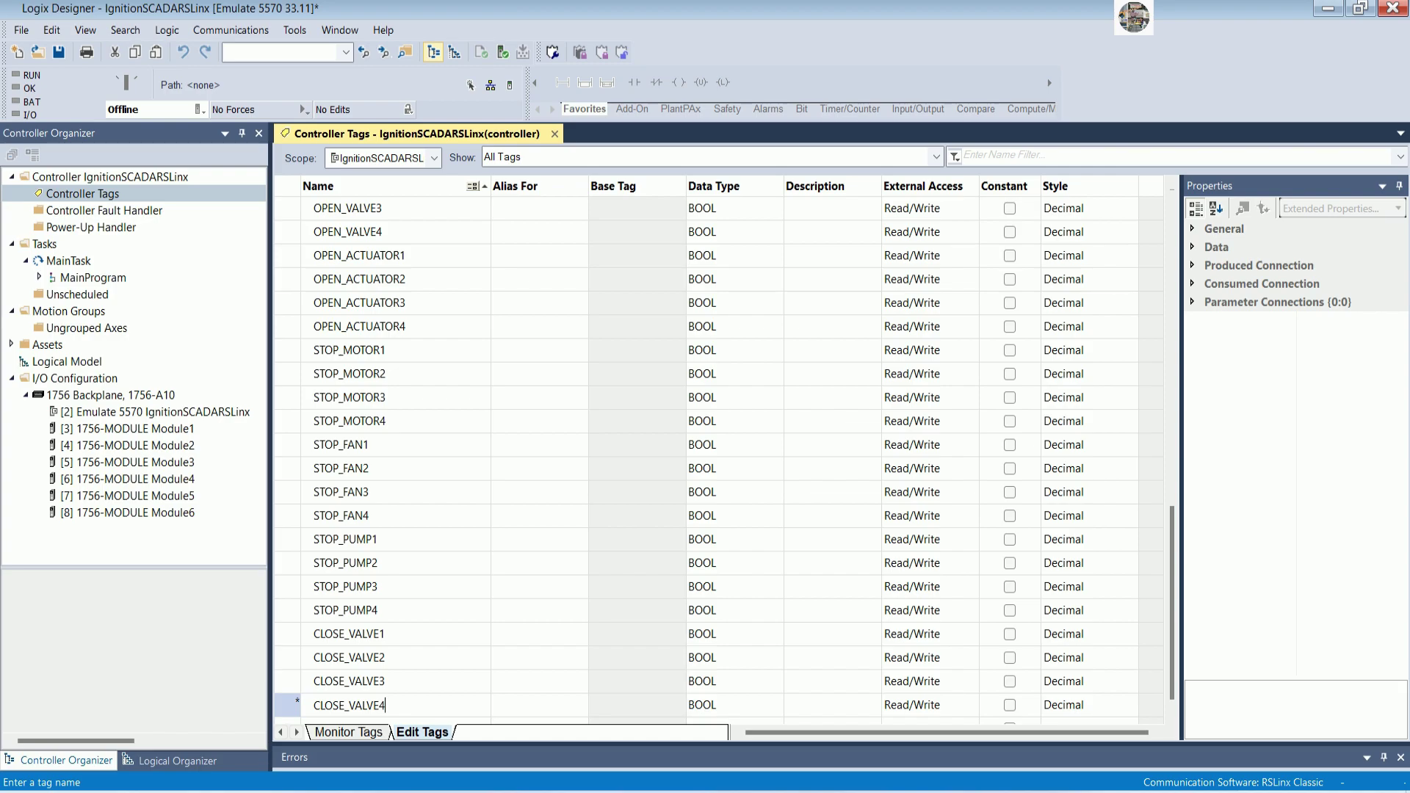
{"action": "key", "text": "Return"}
Add the BOOL controller tags CLOSE_ACTUATOR1 and COLSE_ACTUATOR2 below the valve close tags
{"action": "type", "text": "CLOSE"}
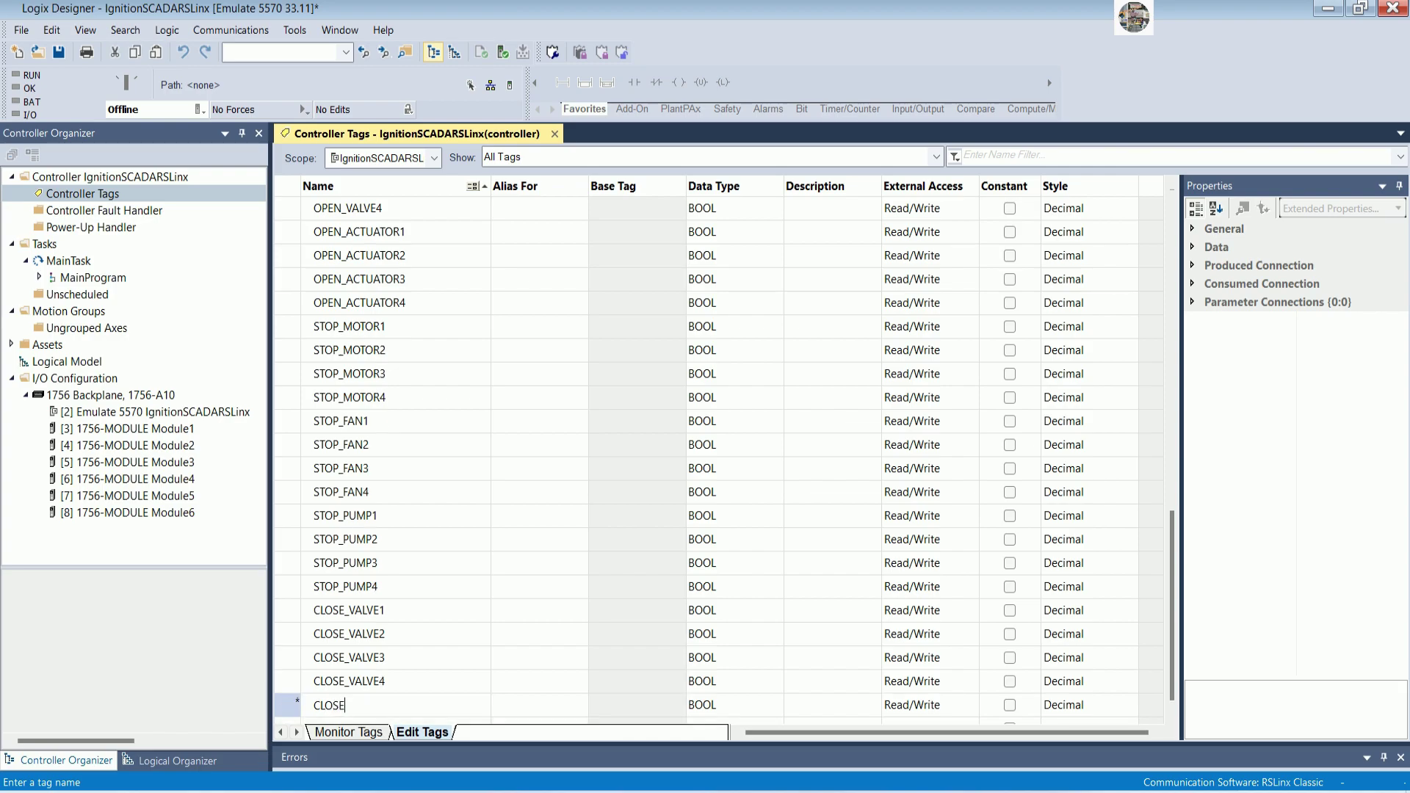
{"action": "type", "text": "CTUATOR1"}
{"action": "key", "text": "Return"}
{"action": "type", "text": "COLSE_ACTUA"}
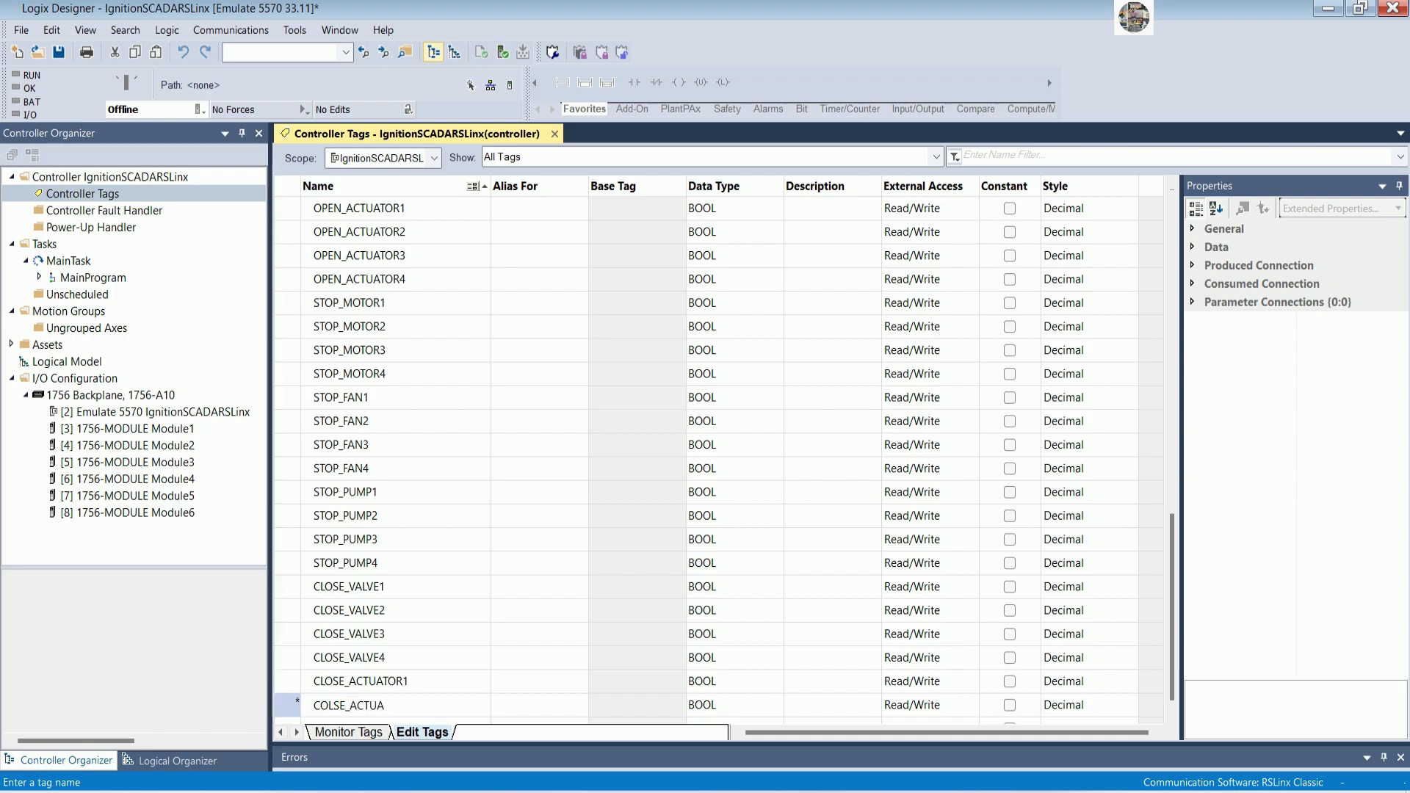
{"action": "type", "text": "TOR2"}
{"action": "key", "text": "Return"}
Add the BOOL controller tags CLOSE_ACTUATOR3 and CLOSE_ACTUATOR4, and look over the stop and close tags
{"action": "type", "text": "C"}
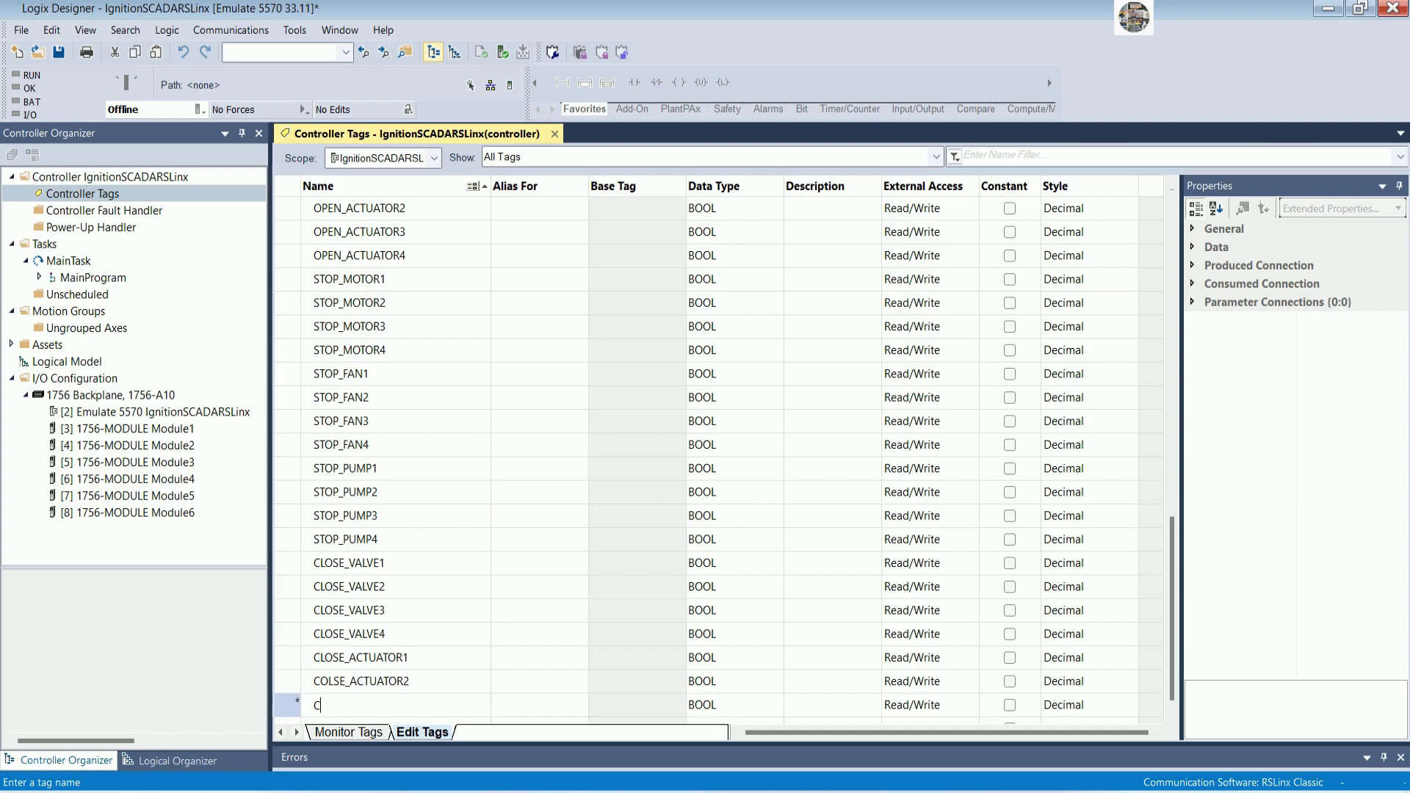
{"action": "type", "text": "LOSE_ACTU"}
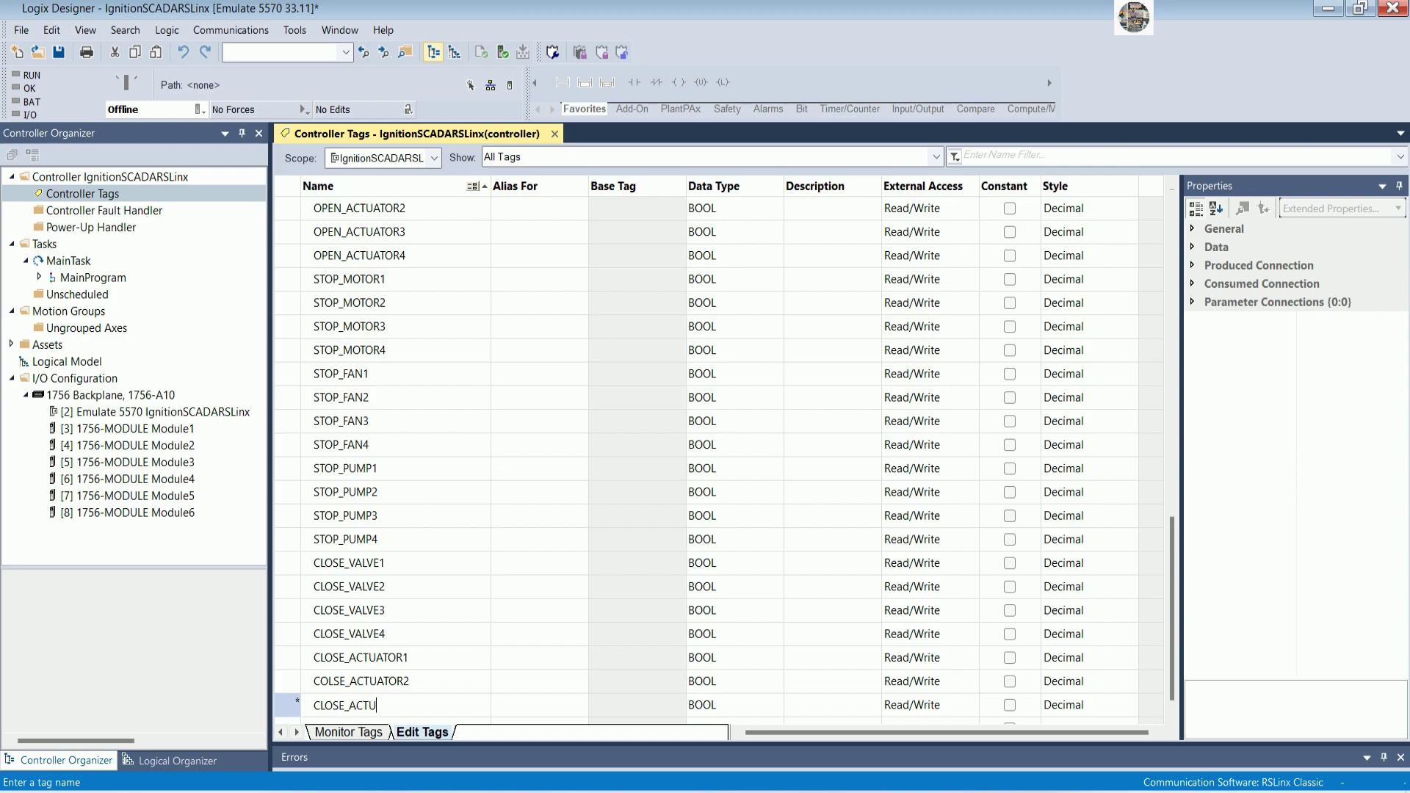
{"action": "type", "text": "ATOR3"}
{"action": "key", "text": "Return"}
{"action": "type", "text": "CLOSE_"}
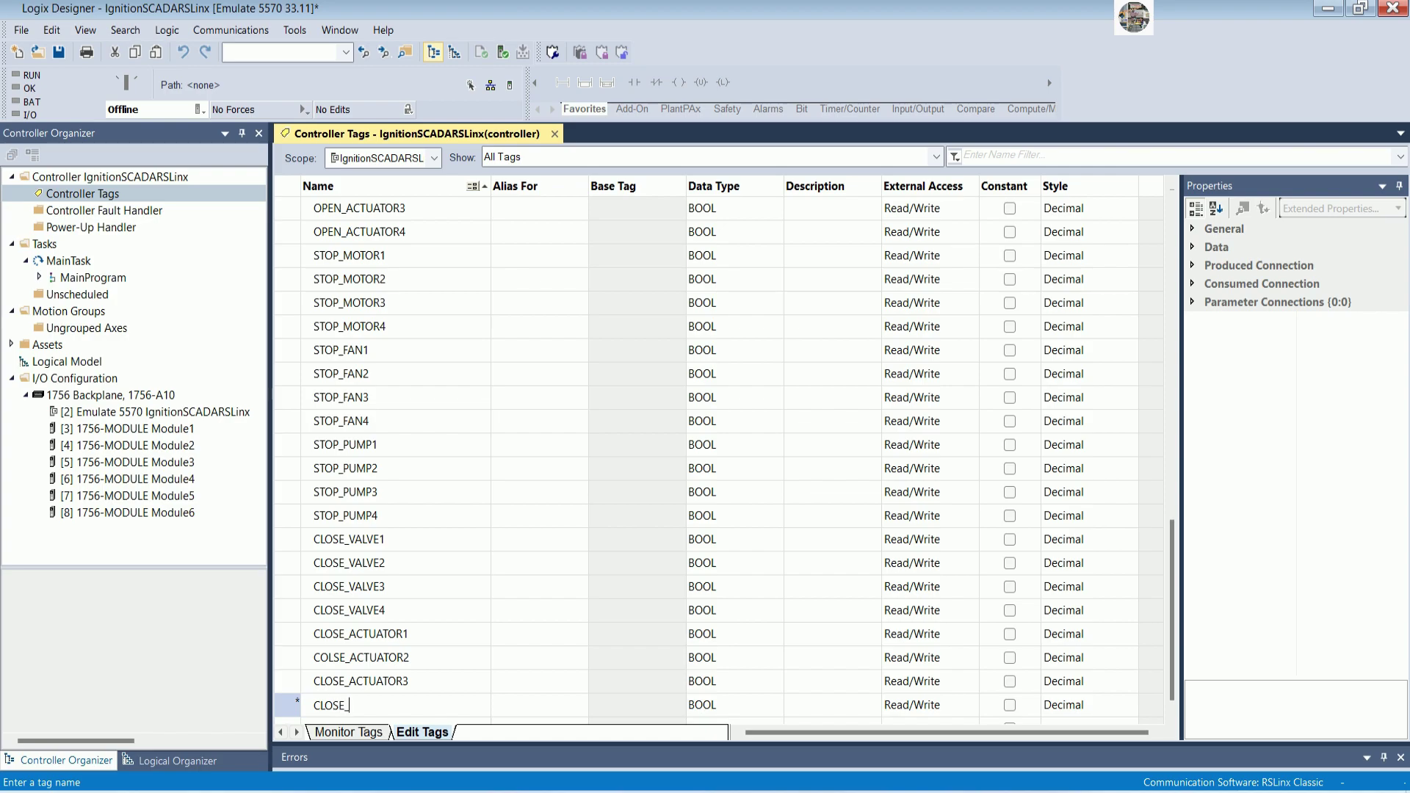
{"action": "type", "text": "ACTUATOR4"}
{"action": "key", "text": "Return"}
{"action": "scroll", "coordinate": [444, 439], "scroll_direction": "up", "scroll_amount": 2}
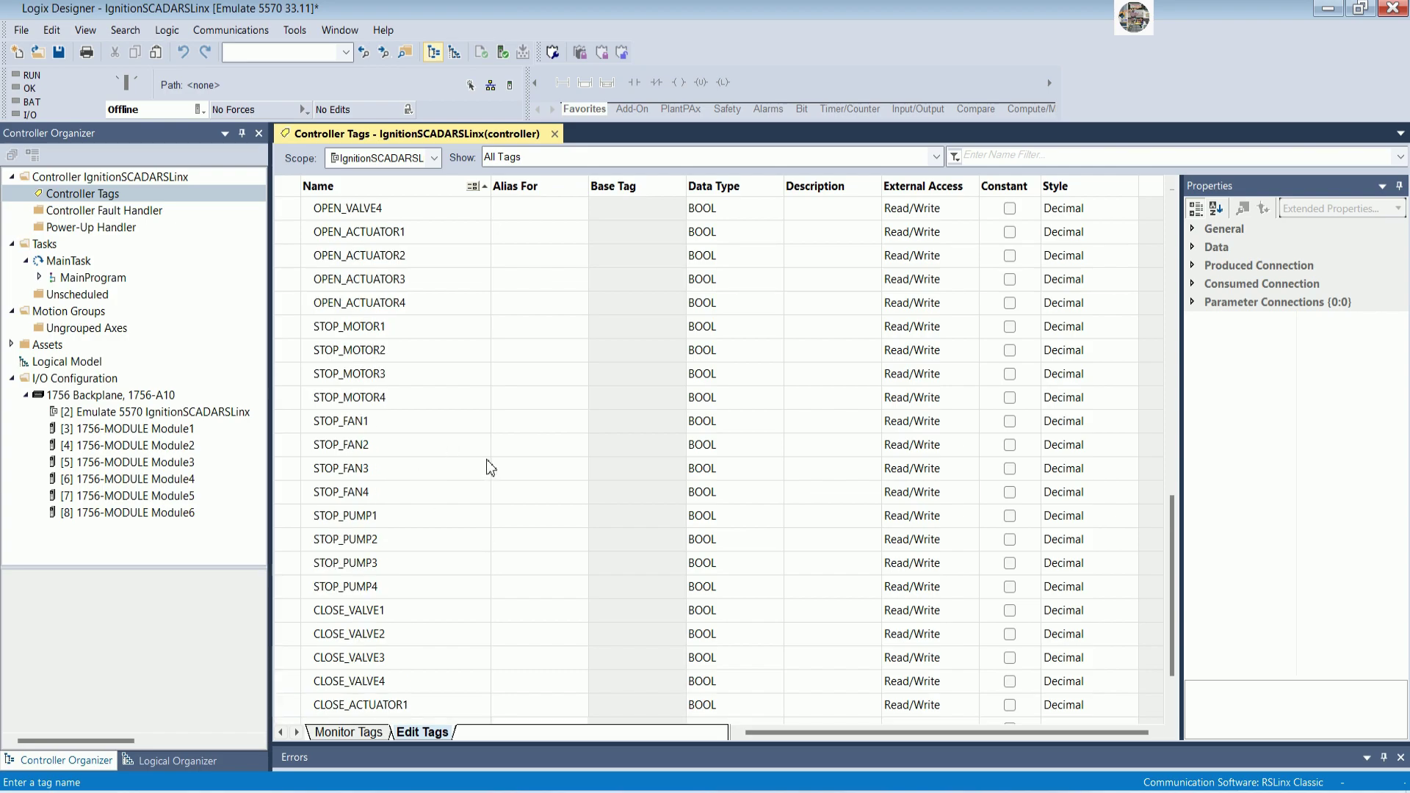
{"action": "scroll", "coordinate": [485, 470], "scroll_direction": "down", "scroll_amount": 1}
{"action": "scroll", "coordinate": [481, 479], "scroll_direction": "down", "scroll_amount": 3}
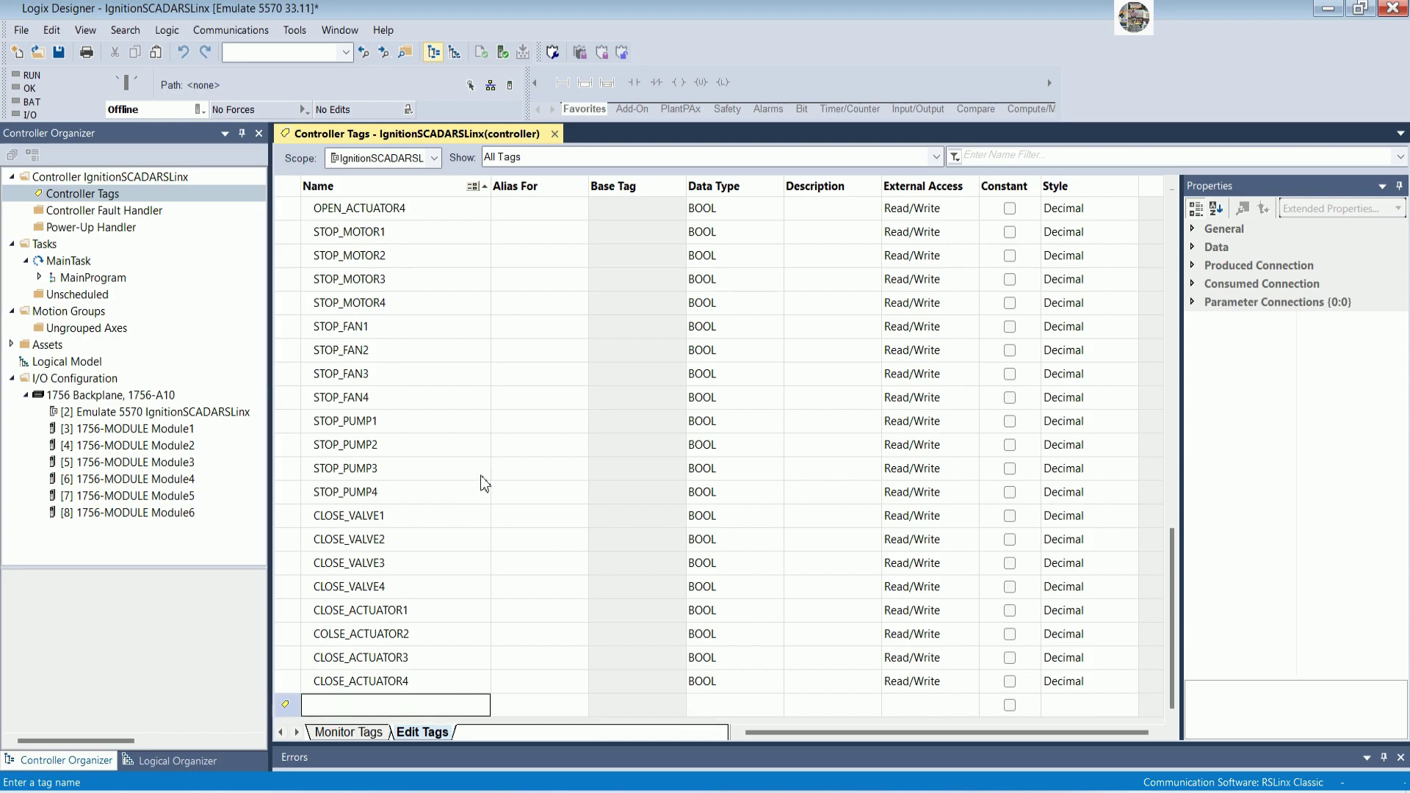
Add the BOOL controller tags STOP_CONVEYOR1 and STOP_CONVEYOR2 below CLOSE_ACTUATOR4
{"action": "type", "text": "STOP_CONV"}
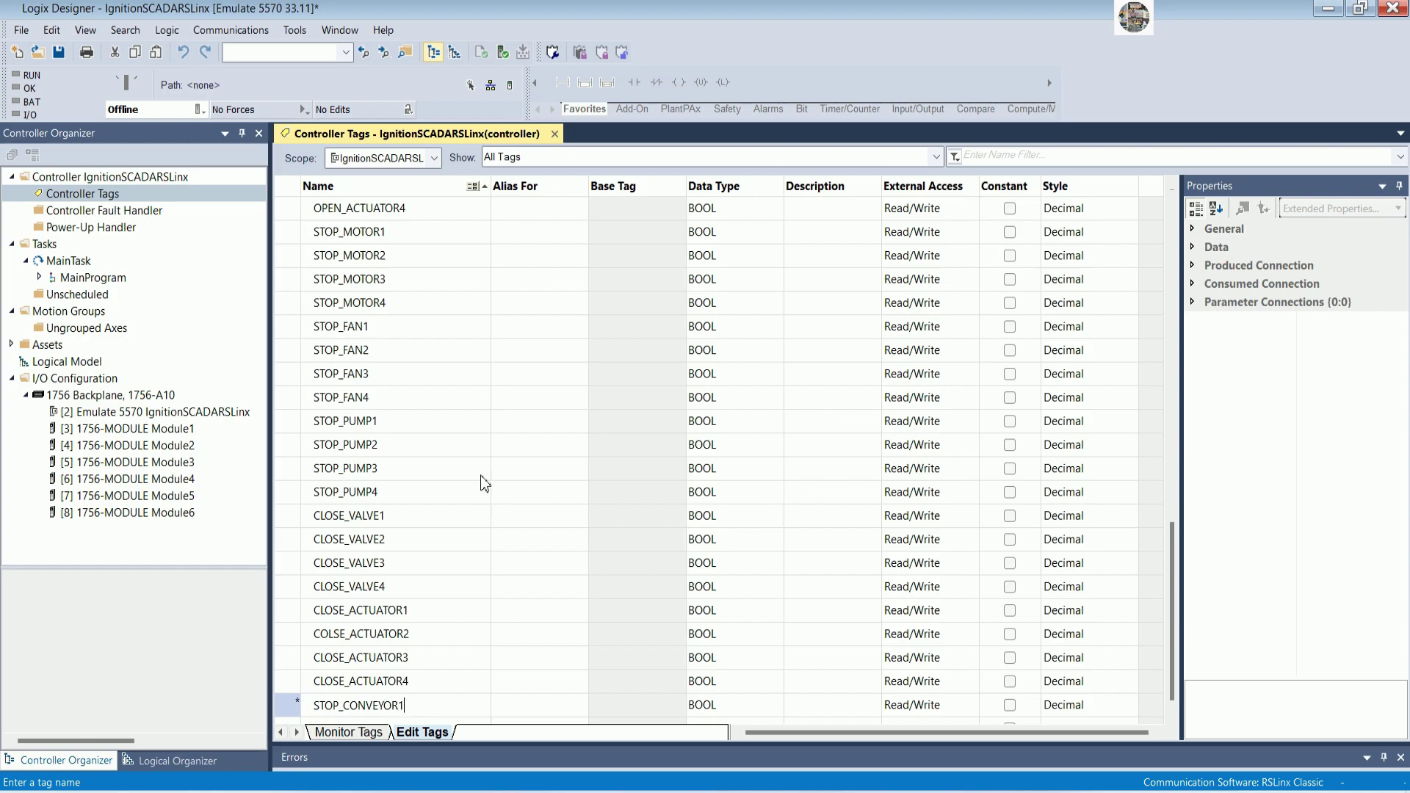
{"action": "key", "text": "Return"}
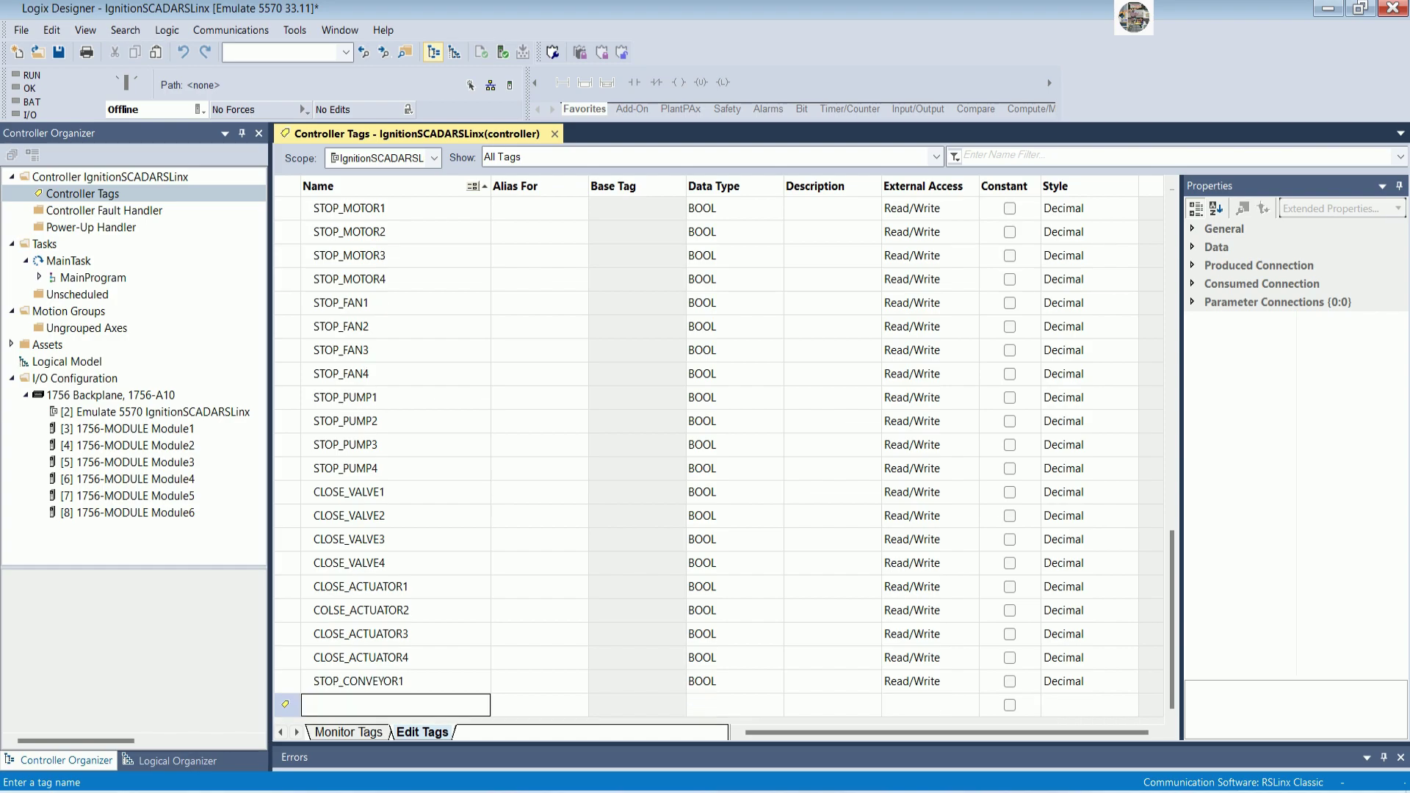
{"action": "type", "text": "STO"}
{"action": "type", "text": "PC"}
{"action": "type", "text": "CO"}
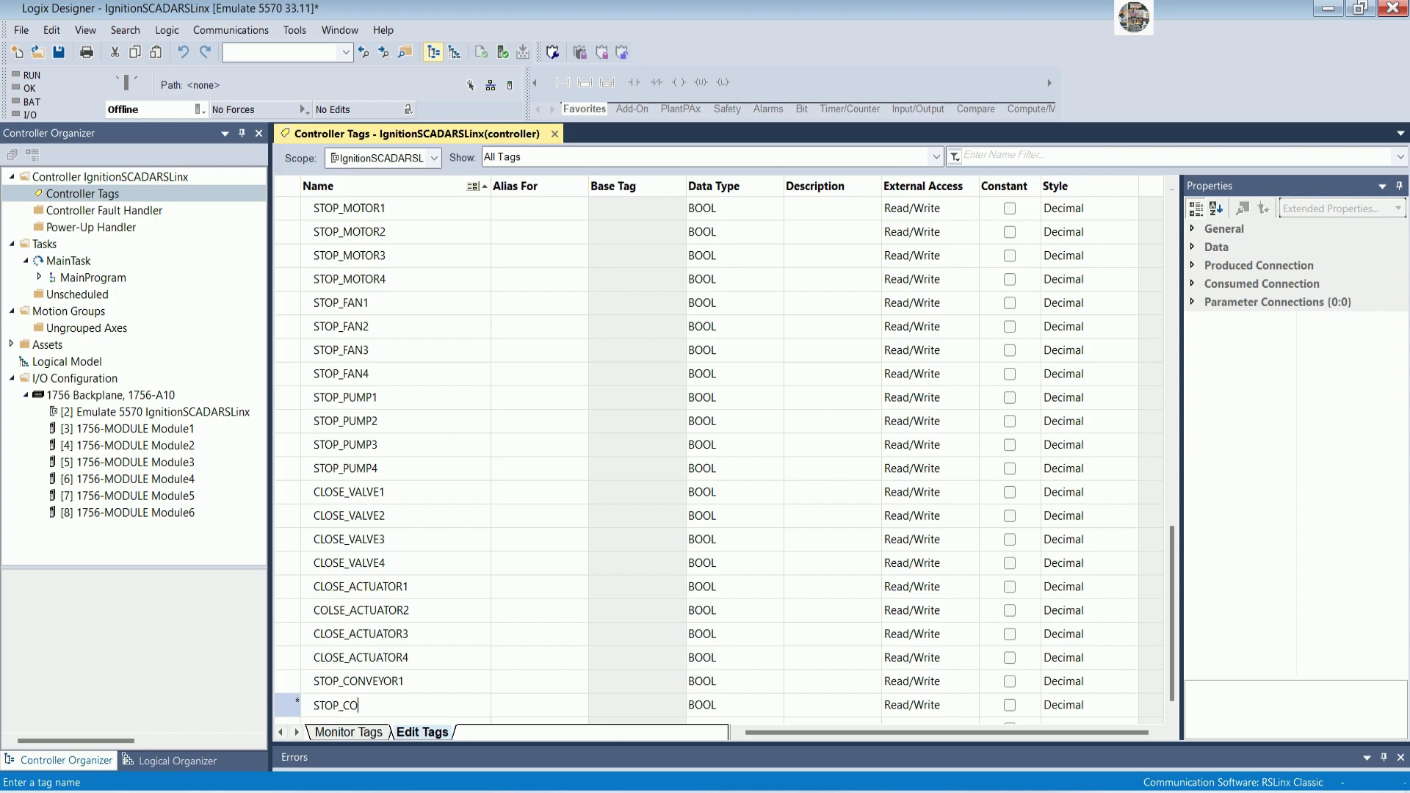
{"action": "type", "text": "NVEYRO"}
{"action": "key", "text": "BackSpace"}
{"action": "type", "text": "OR2"}
{"action": "key", "text": "Return"}
Add a BOOL controller tag named STOP_CONVEYOR4 below STOP_CONVEYOR2
{"action": "type", "text": "STOP_CONV"}
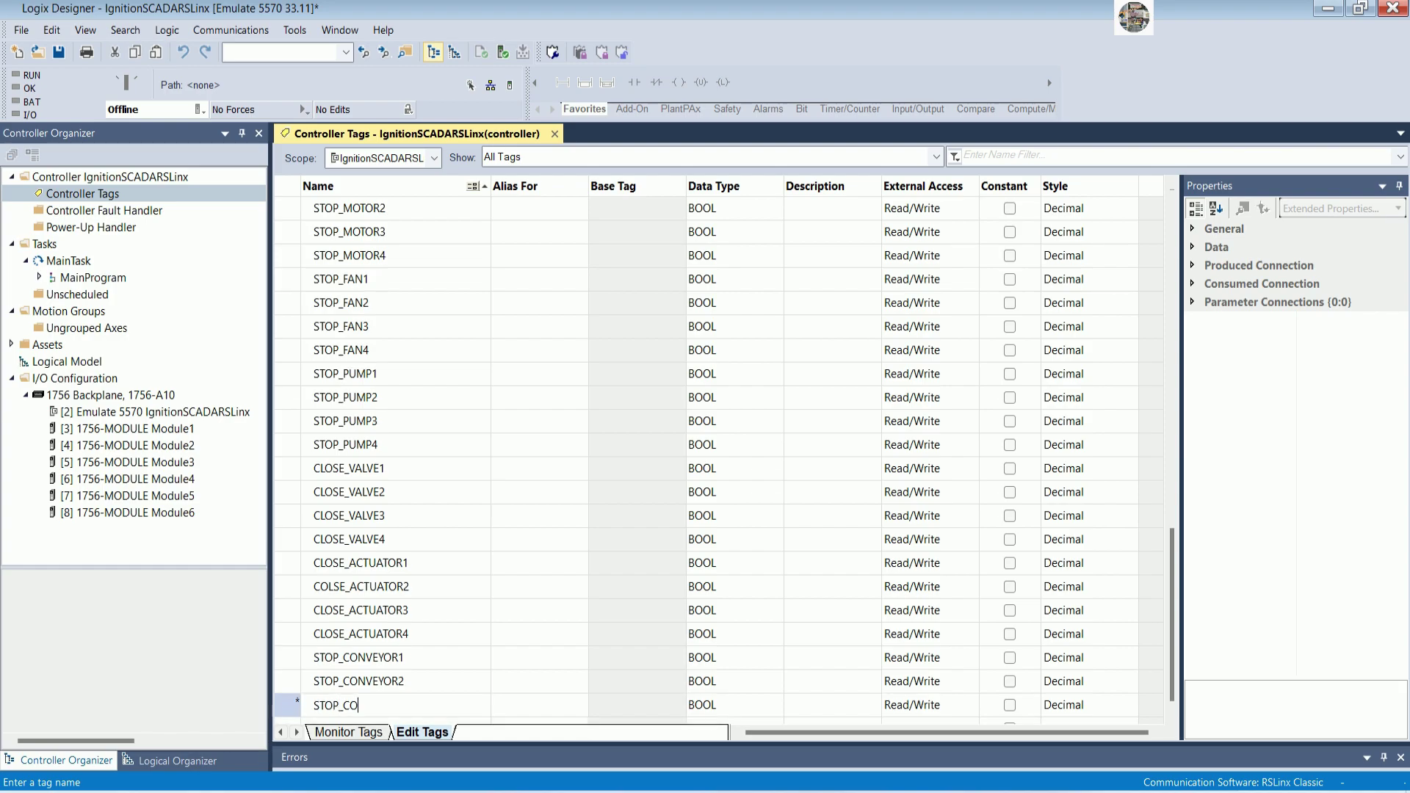
{"action": "type", "text": "EYRO"}
{"action": "key", "text": "BackSpace"}
{"action": "key", "text": "BackSpace"}
{"action": "type", "text": "OR4"}
{"action": "key", "text": "Return"}
{"action": "type", "text": "STOP_CONVEYRO"}
{"action": "key", "text": "BackSpace"}
{"action": "key", "text": "BackSpace"}
{"action": "type", "text": "OR"}
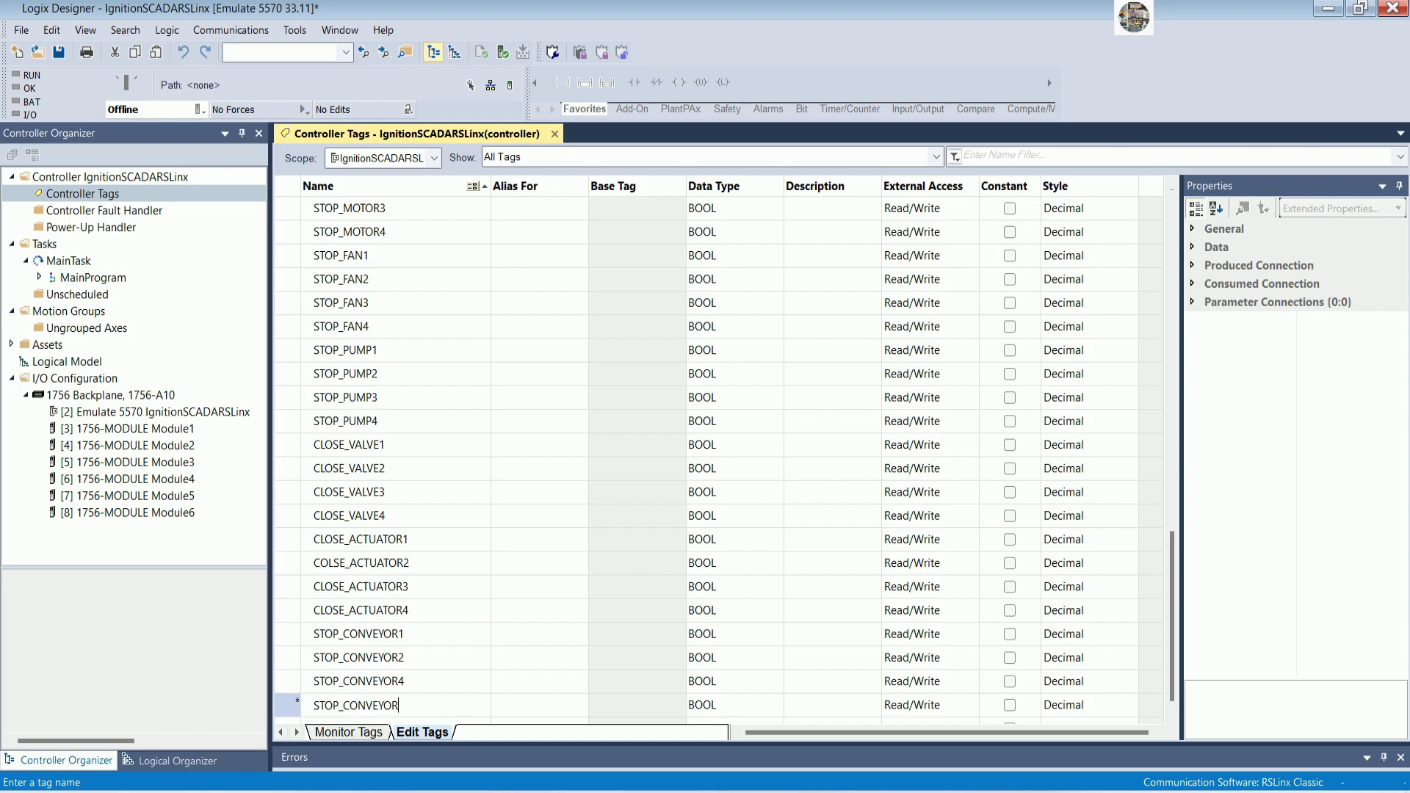
{"action": "key", "text": "BackSpace"}
{"action": "key", "text": "BackSpace"}
{"action": "key", "text": "BackSpace"}
{"action": "key", "text": "BackSpace"}
{"action": "key", "text": "BackSpace"}
{"action": "key", "text": "BackSpace"}
{"action": "key", "text": "BackSpace"}
{"action": "key", "text": "BackSpace"}
{"action": "key", "text": "BackSpace"}
{"action": "key", "text": "BackSpace"}
{"action": "key", "text": "BackSpace"}
{"action": "key", "text": "BackSpace"}
{"action": "key", "text": "BackSpace"}
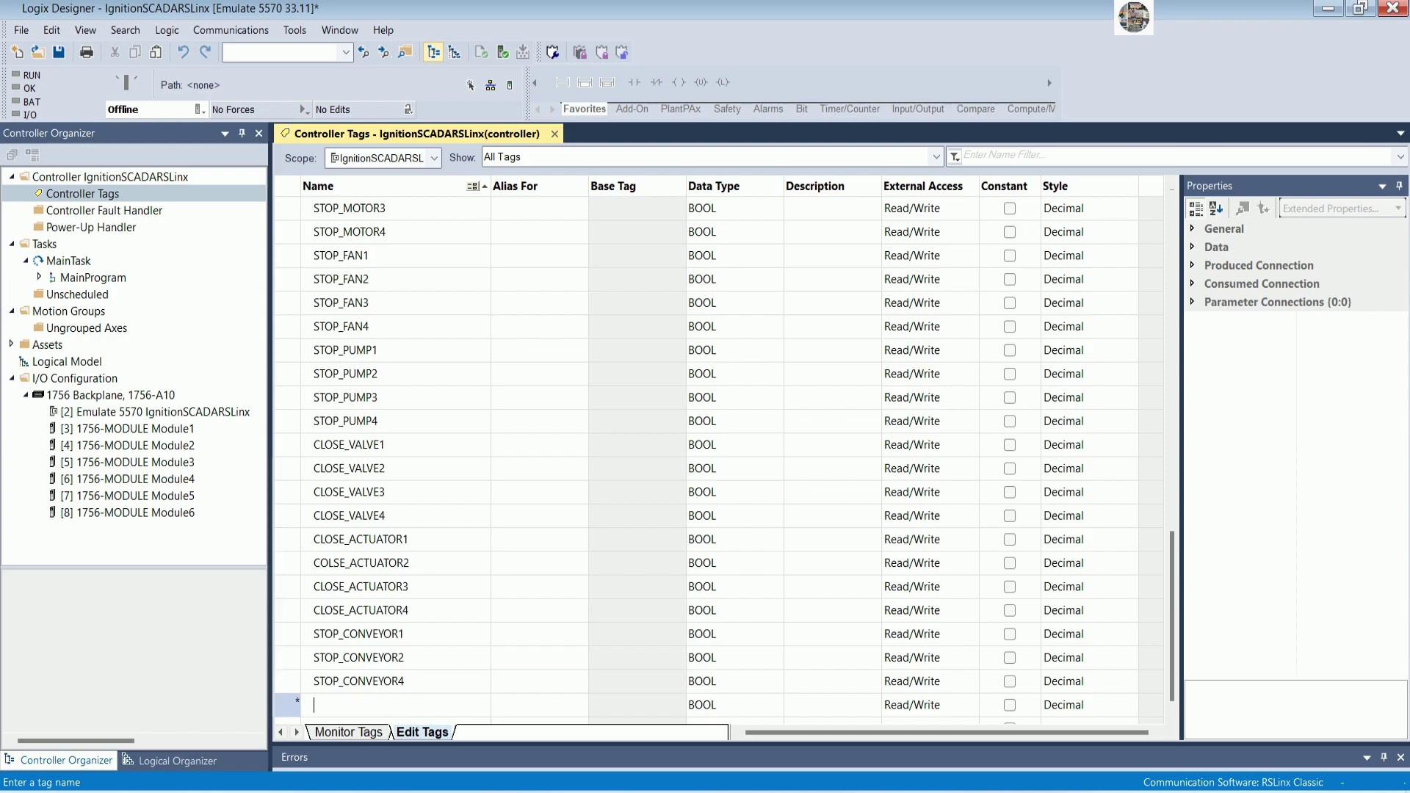
{"action": "key", "text": "Return"}
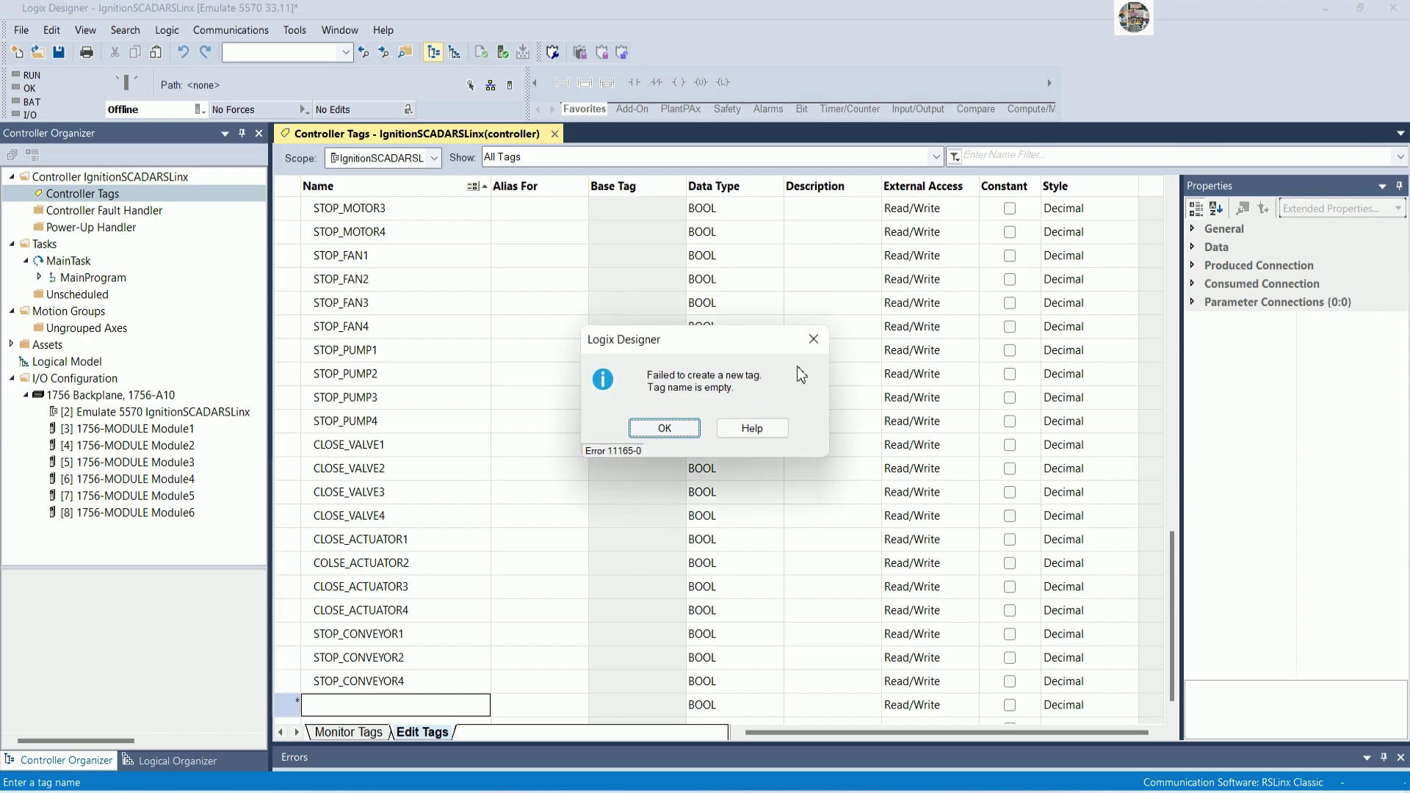
{"action": "left_click", "coordinate": [812, 340]}
{"action": "left_click", "coordinate": [452, 679]}
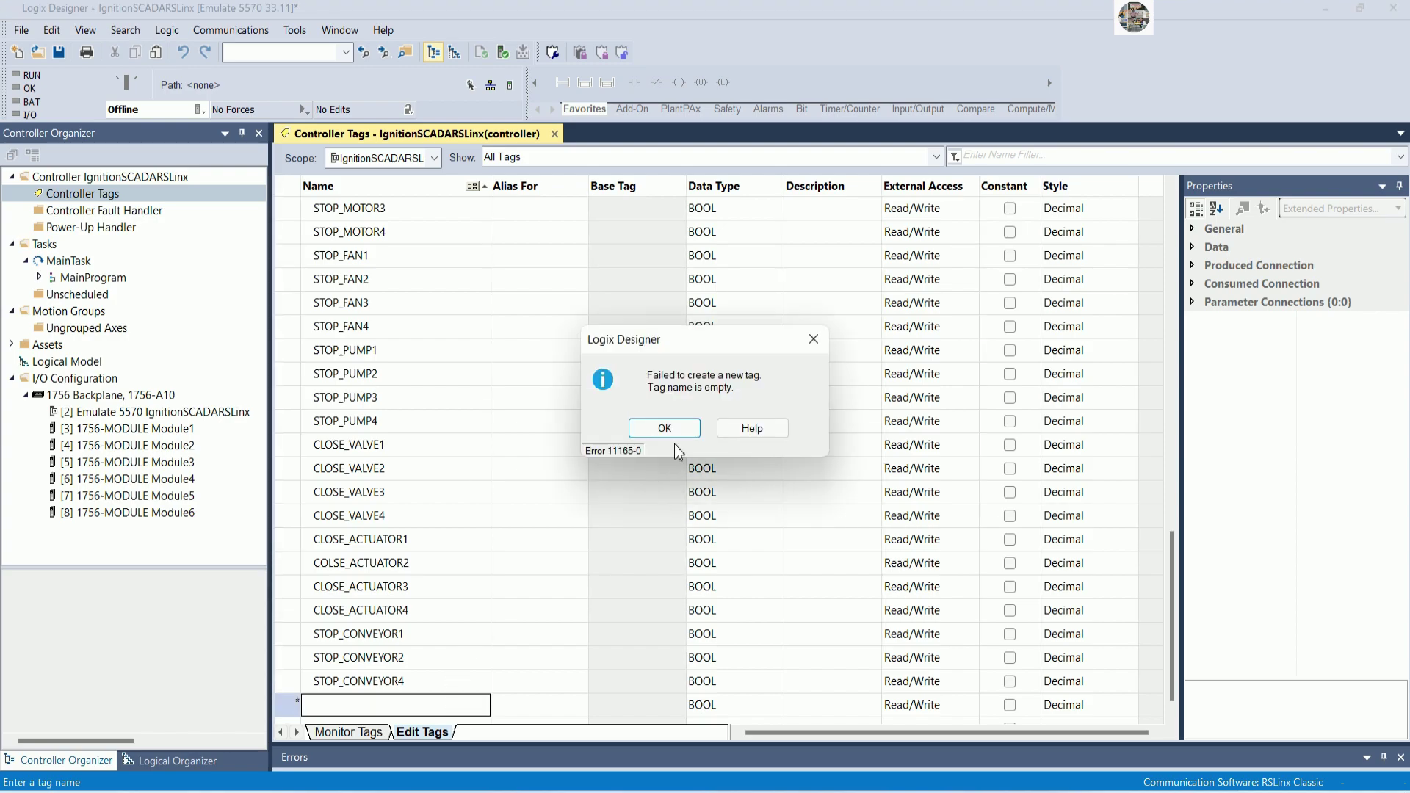
{"action": "left_click", "coordinate": [665, 428]}
{"action": "left_click", "coordinate": [443, 675]}
{"action": "left_click", "coordinate": [664, 428]}
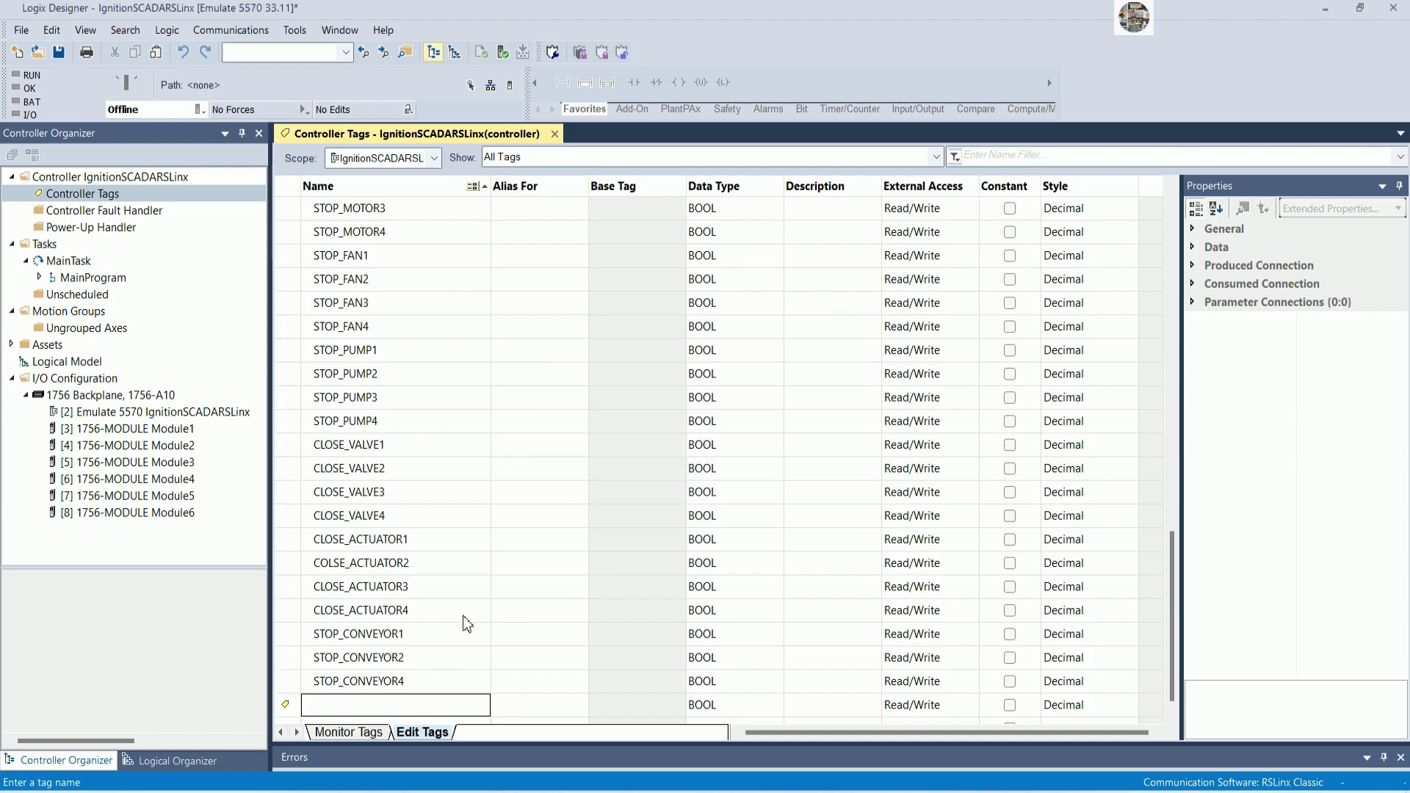
Add a BOOL controller tag named STOP below STOP_CONVEYOR4 and delete it again
{"action": "type", "text": "STOP"}
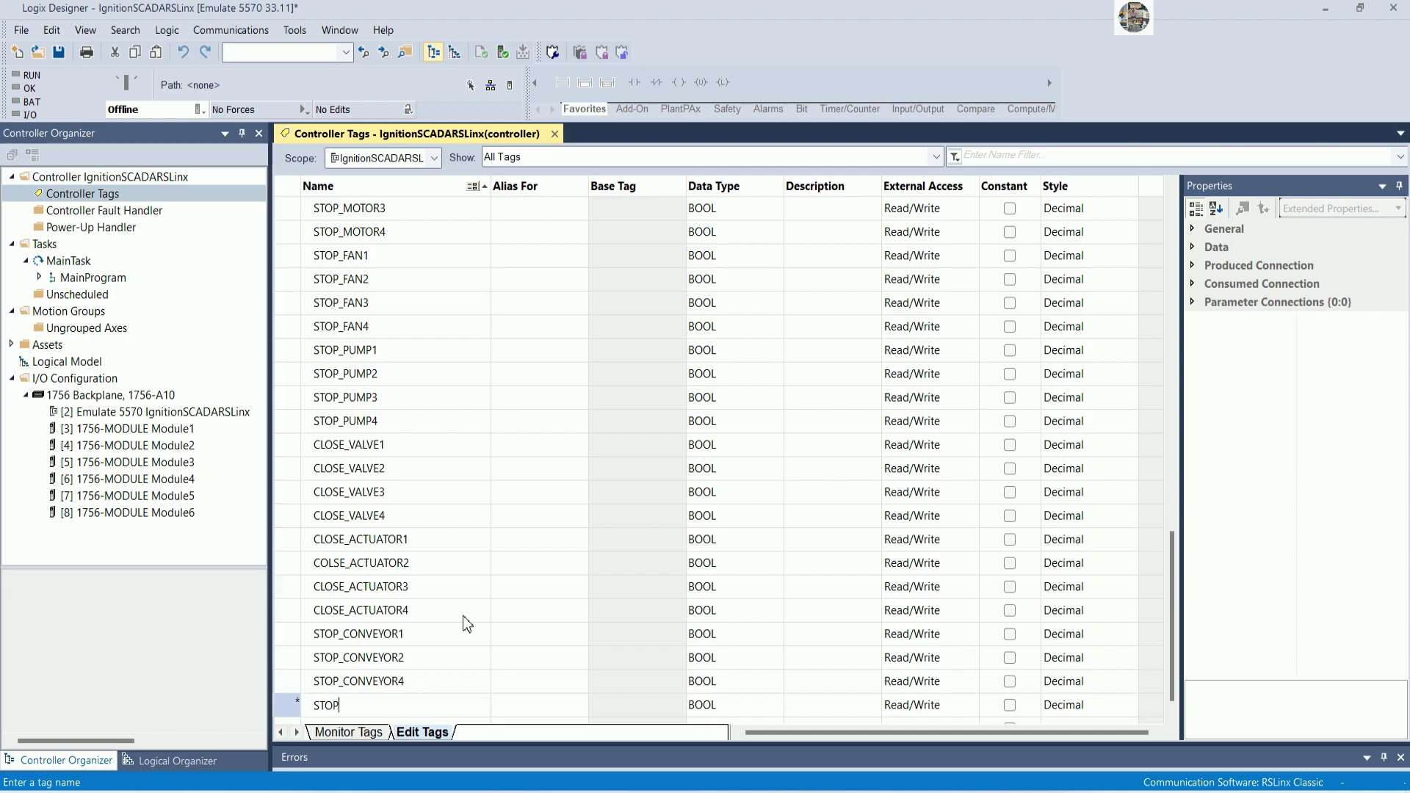
{"action": "key", "text": "Return"}
{"action": "left_click", "coordinate": [287, 680]}
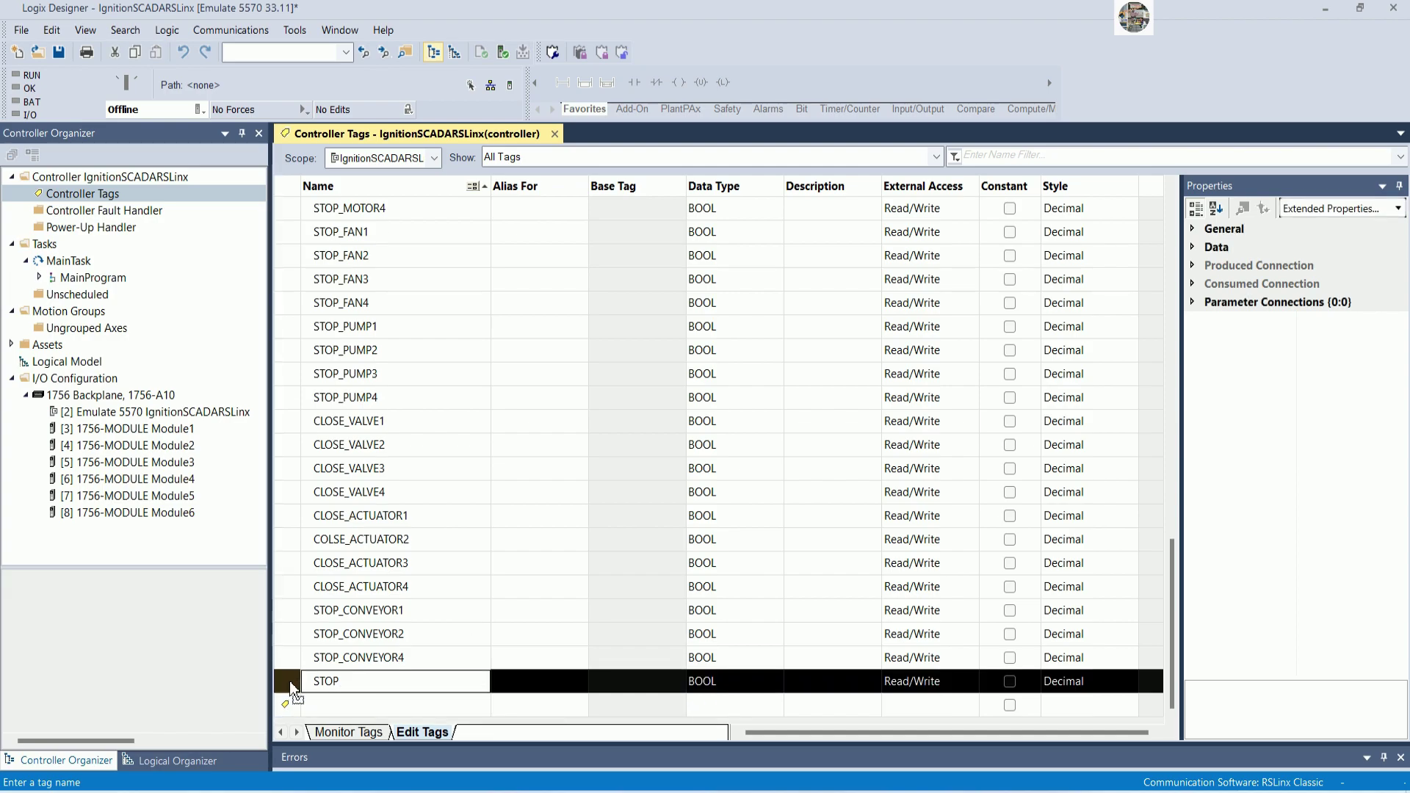
{"action": "right_click", "coordinate": [288, 681]}
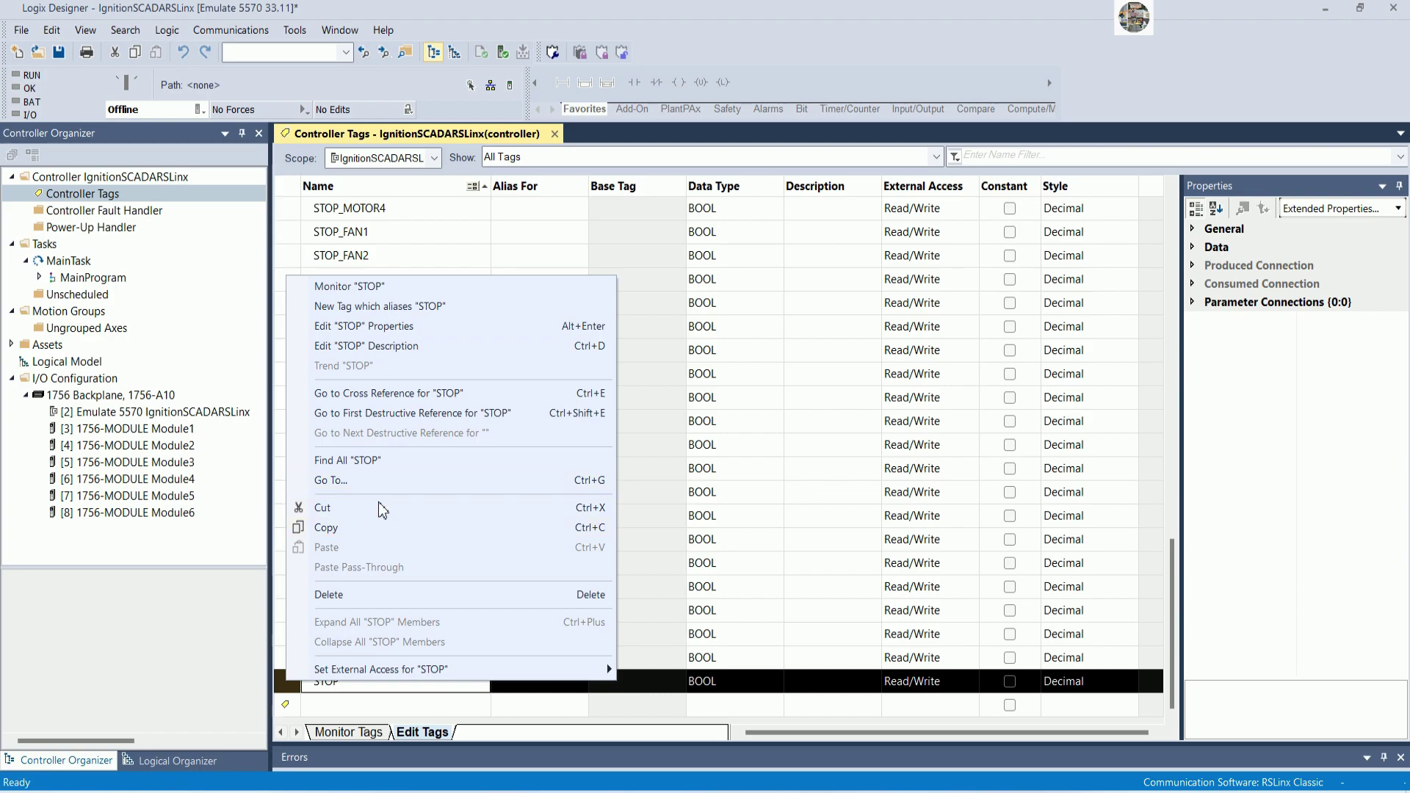
{"action": "left_click", "coordinate": [402, 595]}
{"action": "left_click", "coordinate": [523, 615]}
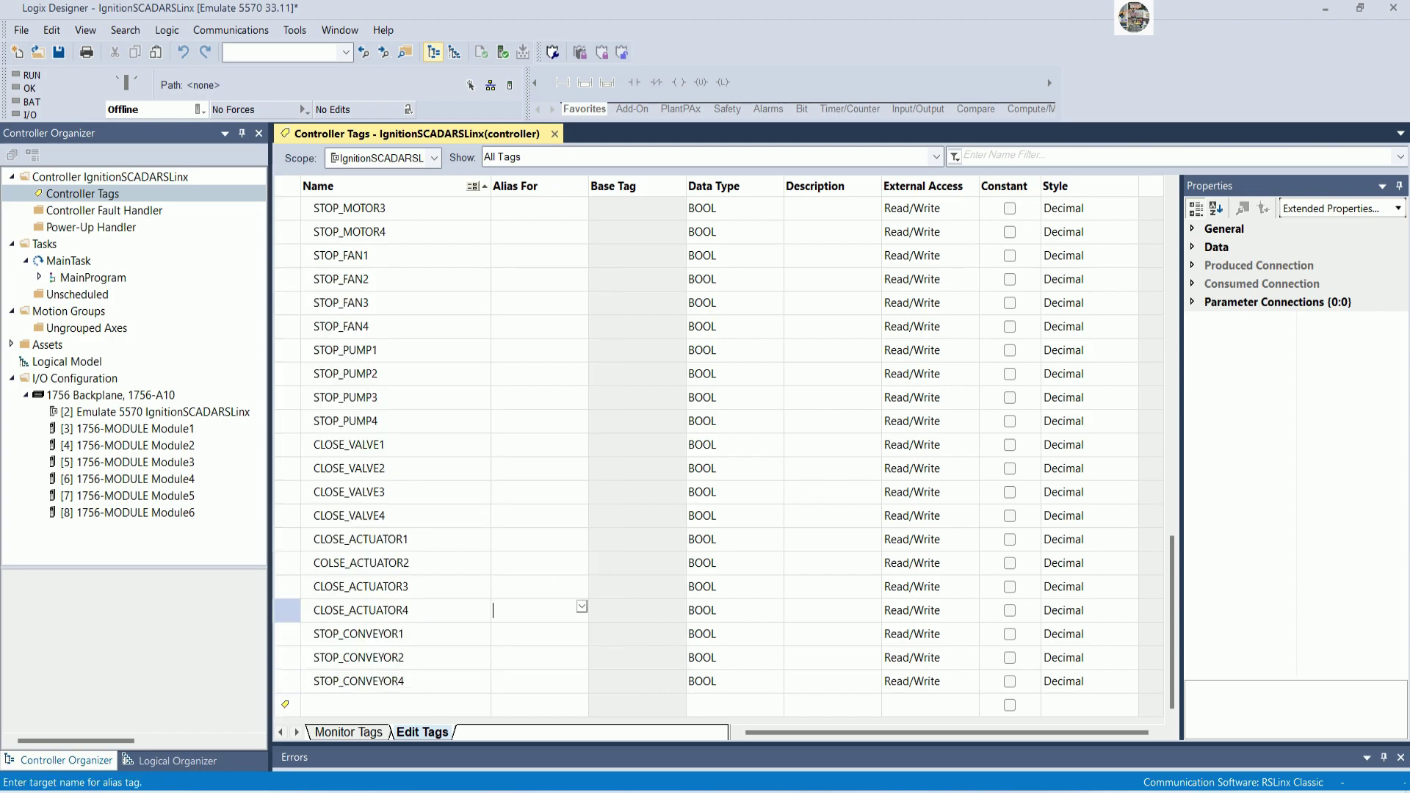
Rename the STOP_CONVEYOR4 tag to STOP_CONVEYOR3 and add a BOOL tag named STOP_CONVEYOR4 below it
{"action": "double_click", "coordinate": [425, 681]}
{"action": "left_click", "coordinate": [445, 681]}
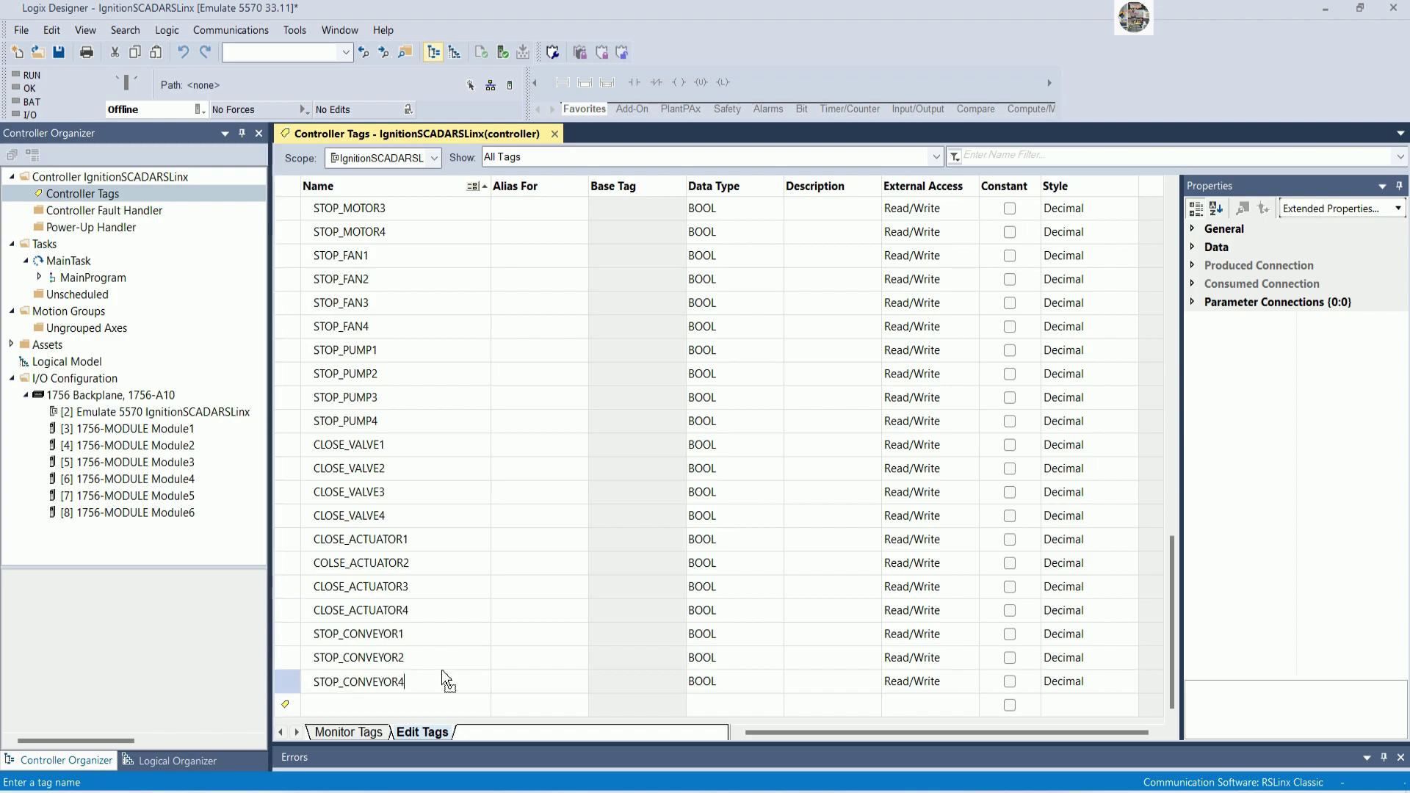
{"action": "key", "text": "Return"}
{"action": "type", "text": "STO"}
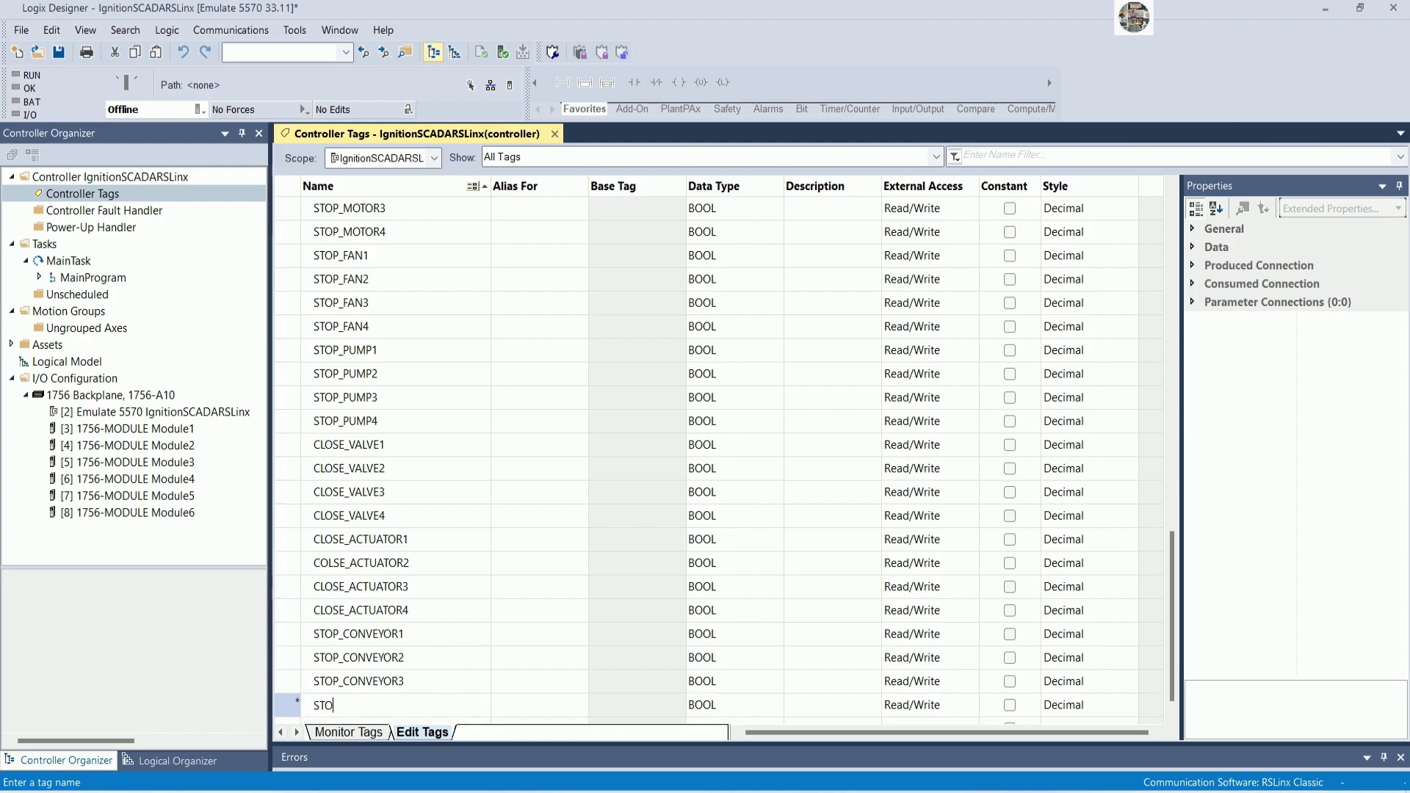
{"action": "type", "text": "P_CONVEYOR4"}
{"action": "key", "text": "Return"}
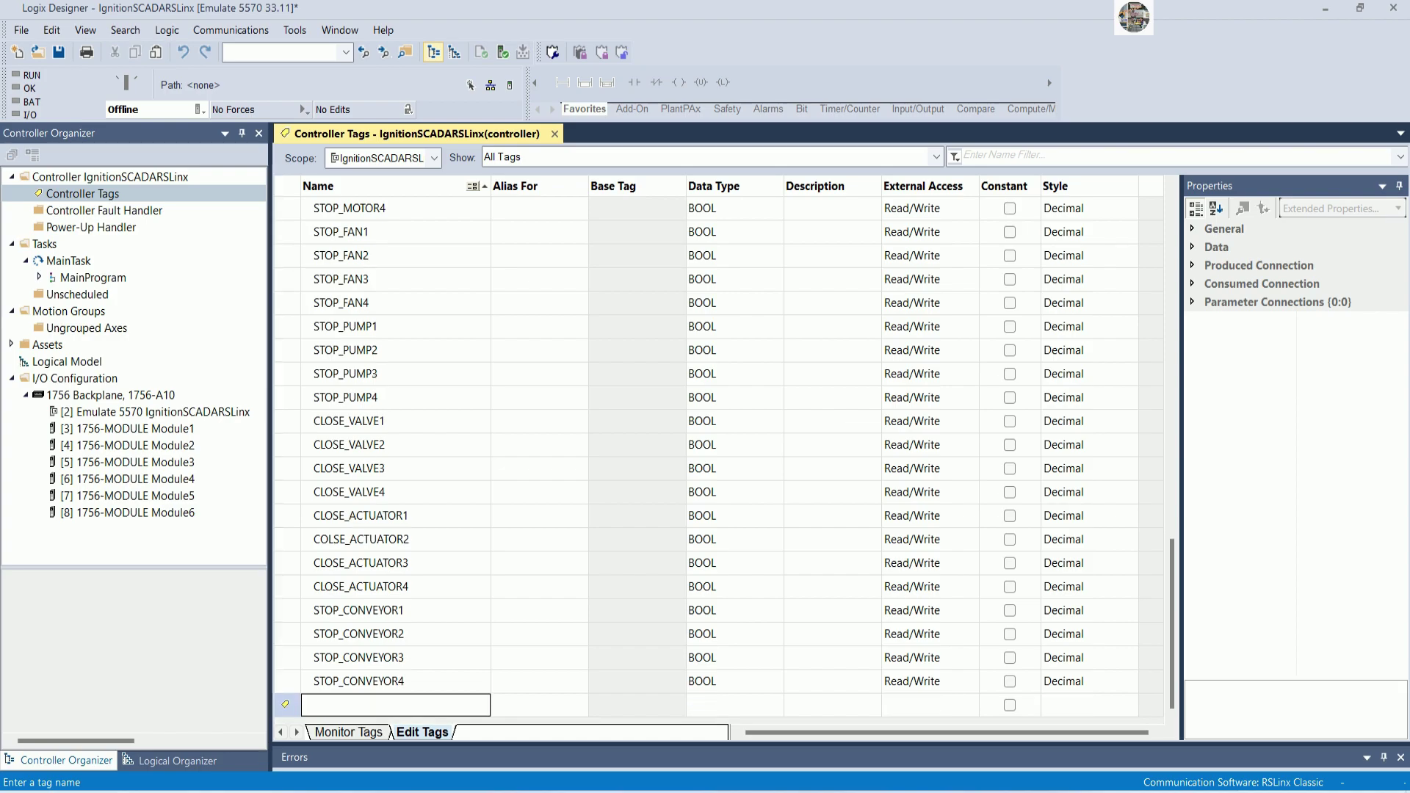
Look over the complete list of start, open, stop and close command tags, and save the project
{"action": "scroll", "coordinate": [580, 491], "scroll_direction": "up", "scroll_amount": 2}
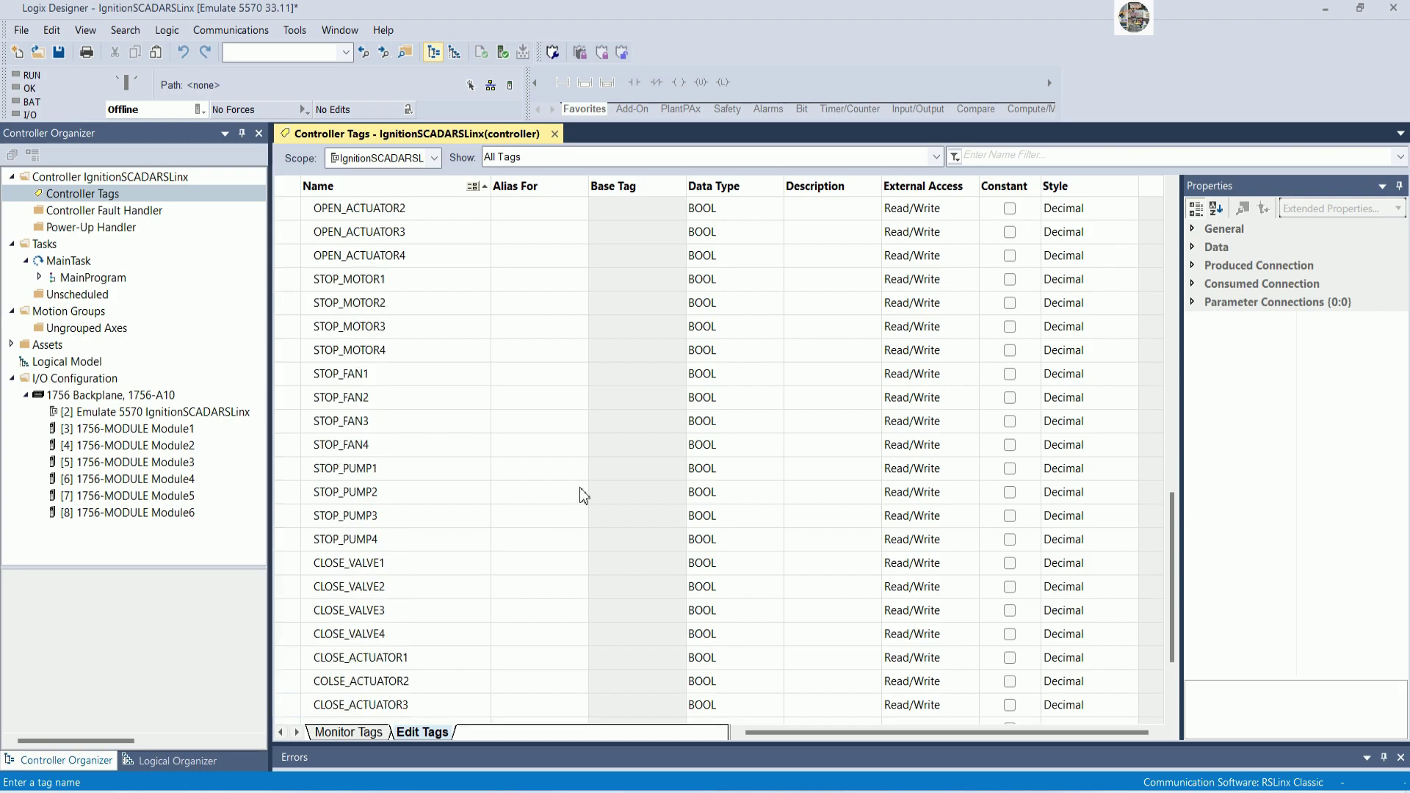
{"action": "scroll", "coordinate": [584, 496], "scroll_direction": "down", "scroll_amount": 2}
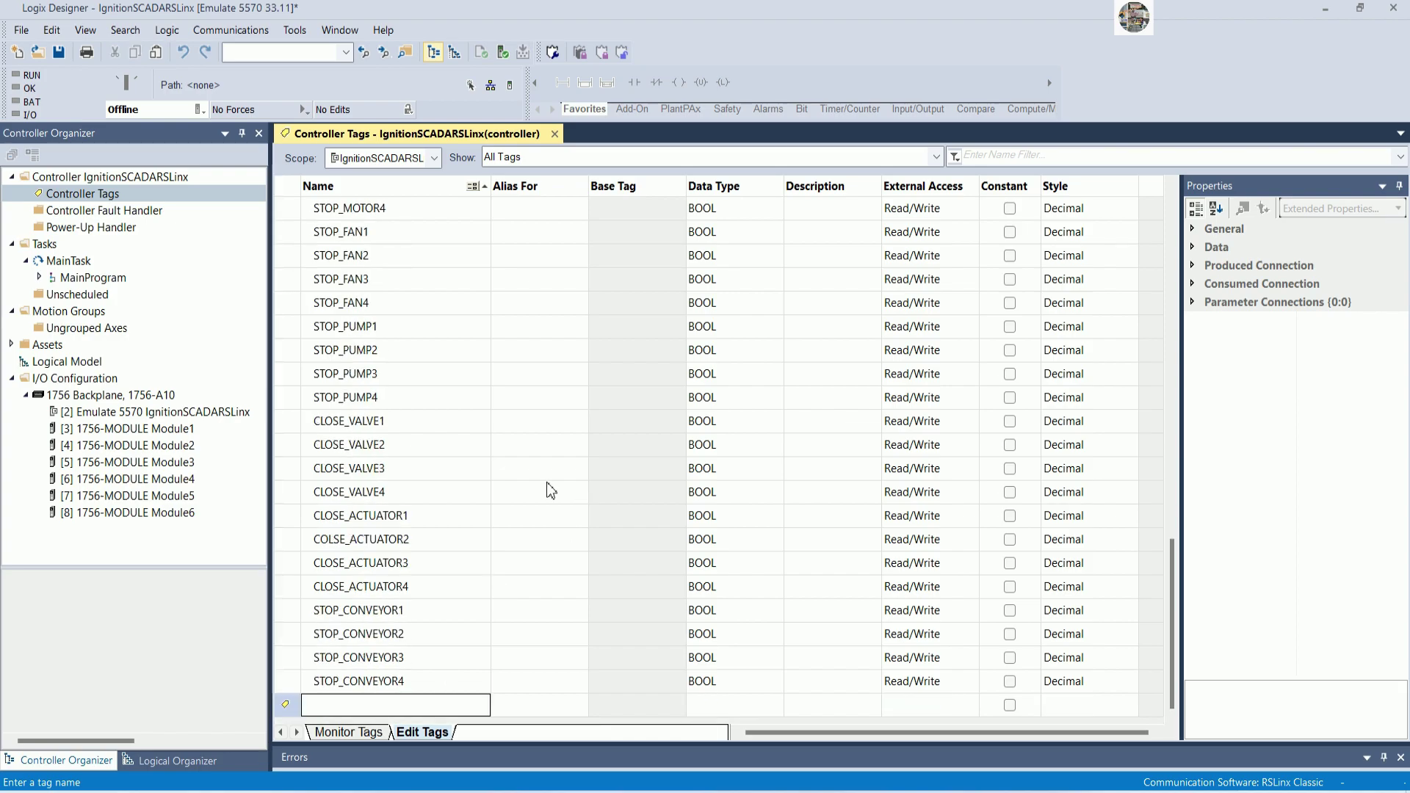
{"action": "scroll", "coordinate": [518, 464], "scroll_direction": "up", "scroll_amount": 3}
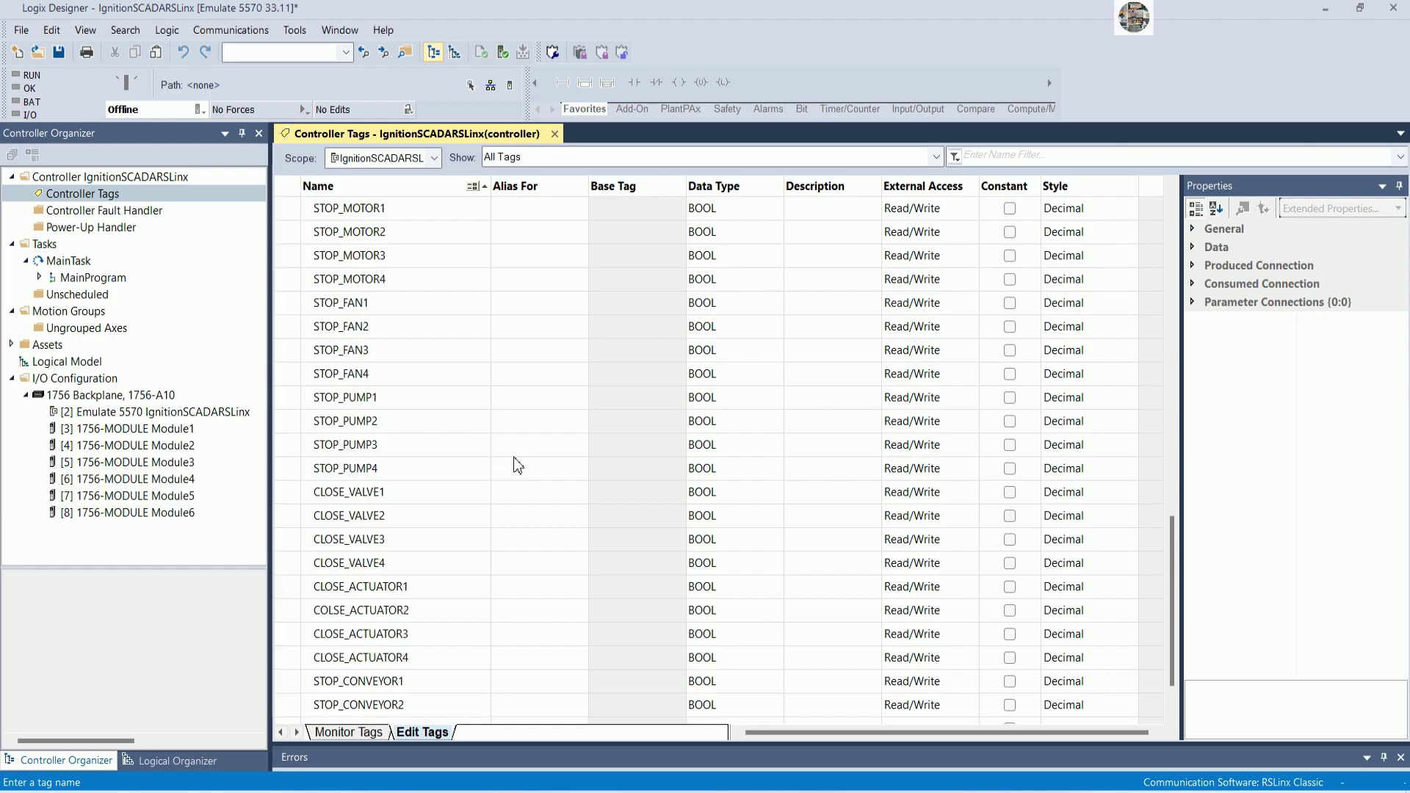
{"action": "scroll", "coordinate": [519, 459], "scroll_direction": "up", "scroll_amount": 5}
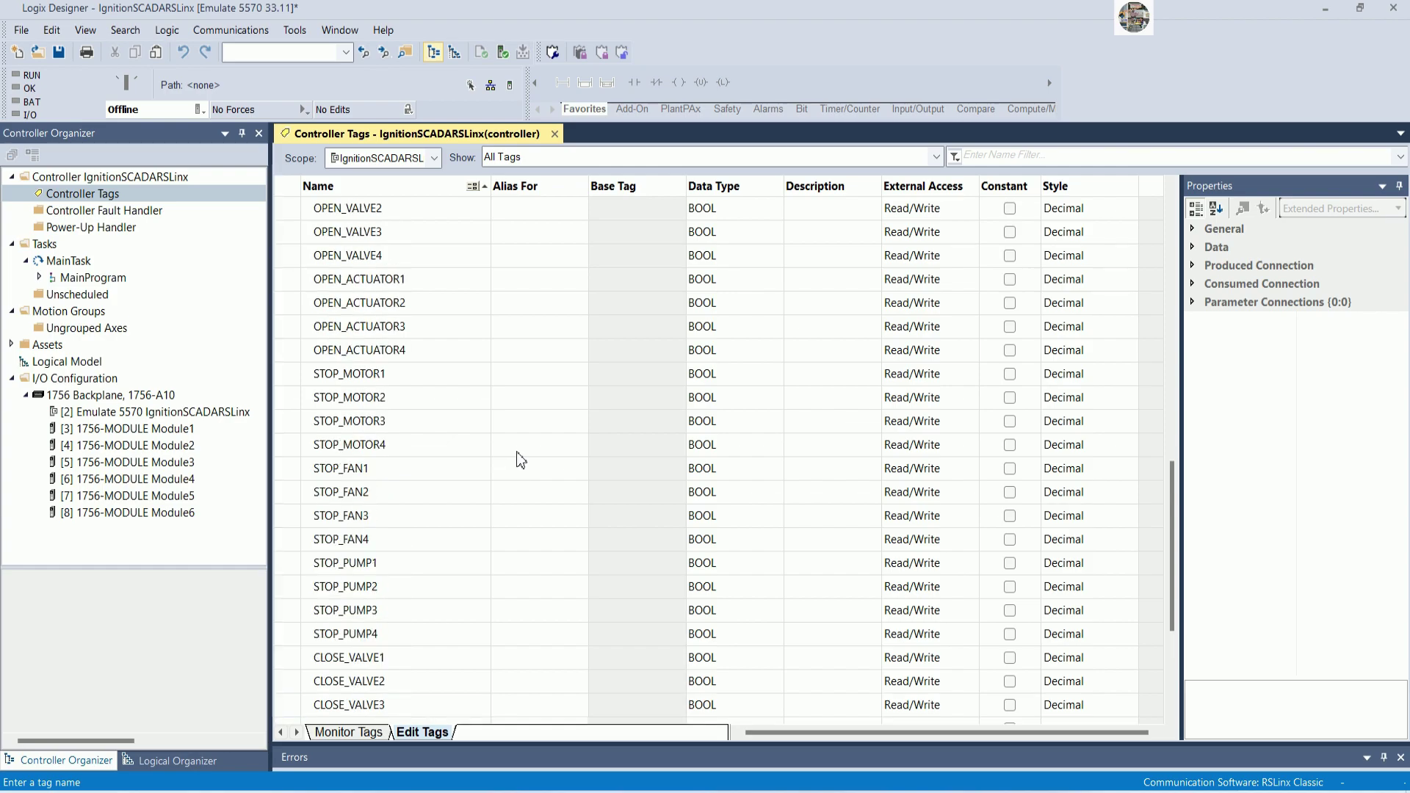
{"action": "scroll", "coordinate": [520, 460], "scroll_direction": "up", "scroll_amount": 1}
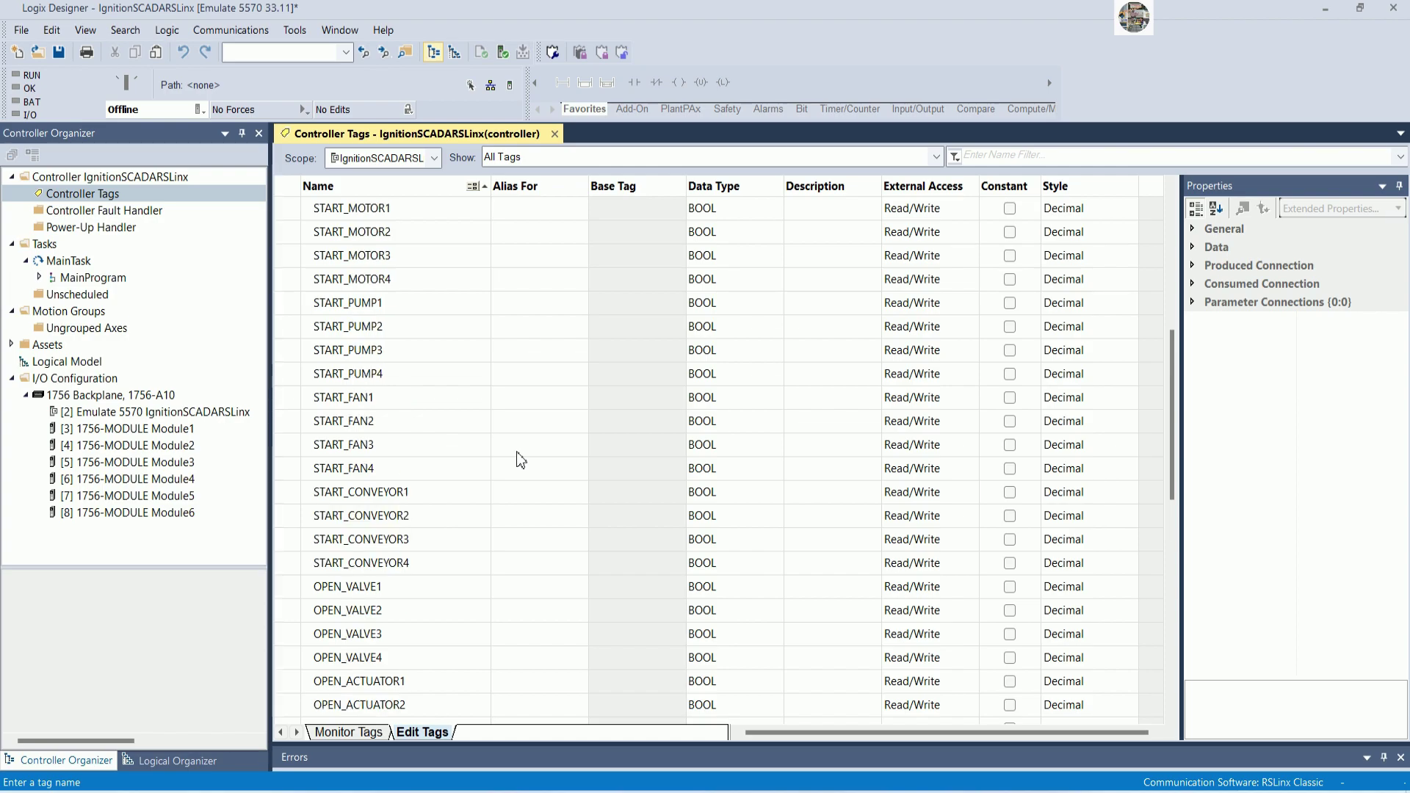
{"action": "scroll", "coordinate": [520, 460], "scroll_direction": "up", "scroll_amount": 6}
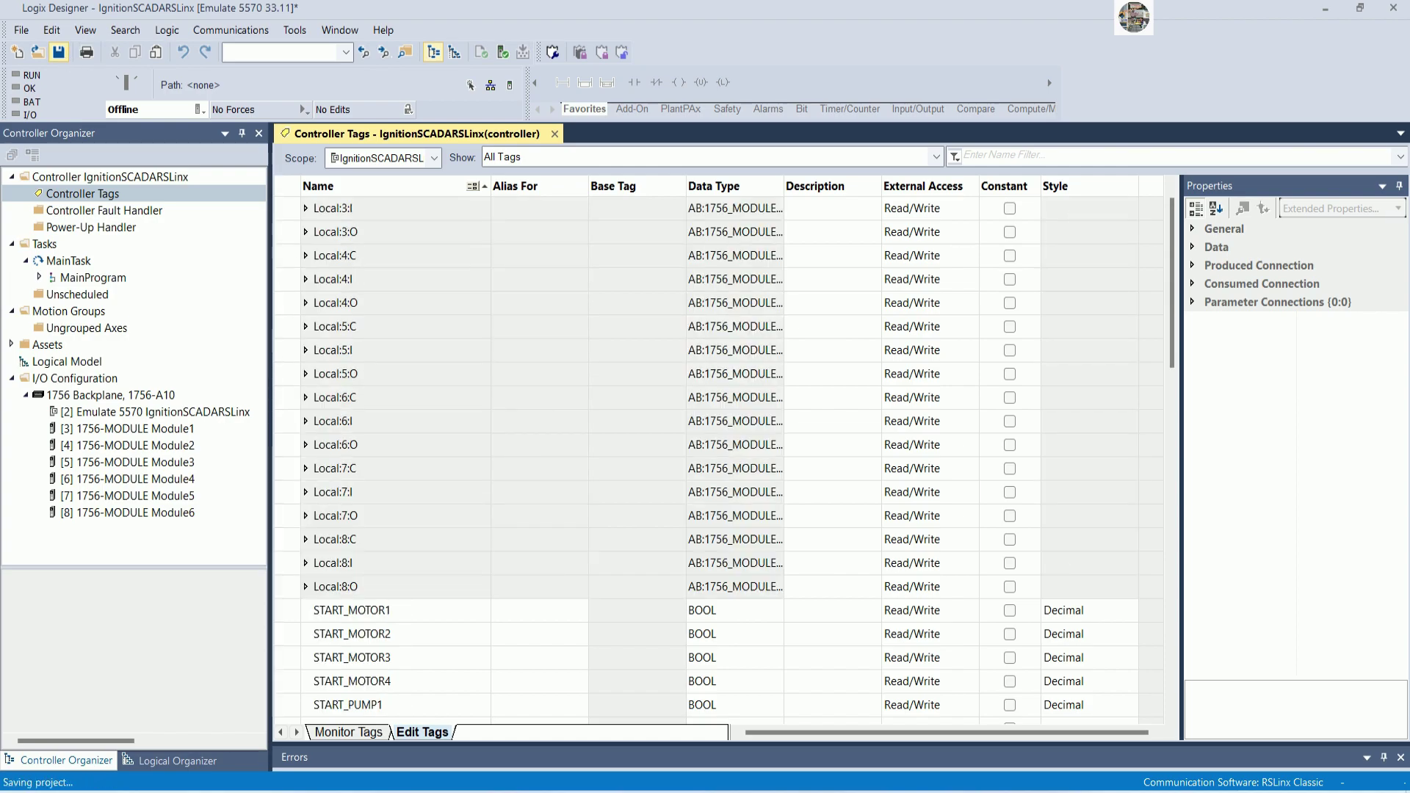
{"action": "left_click", "coordinate": [58, 52]}
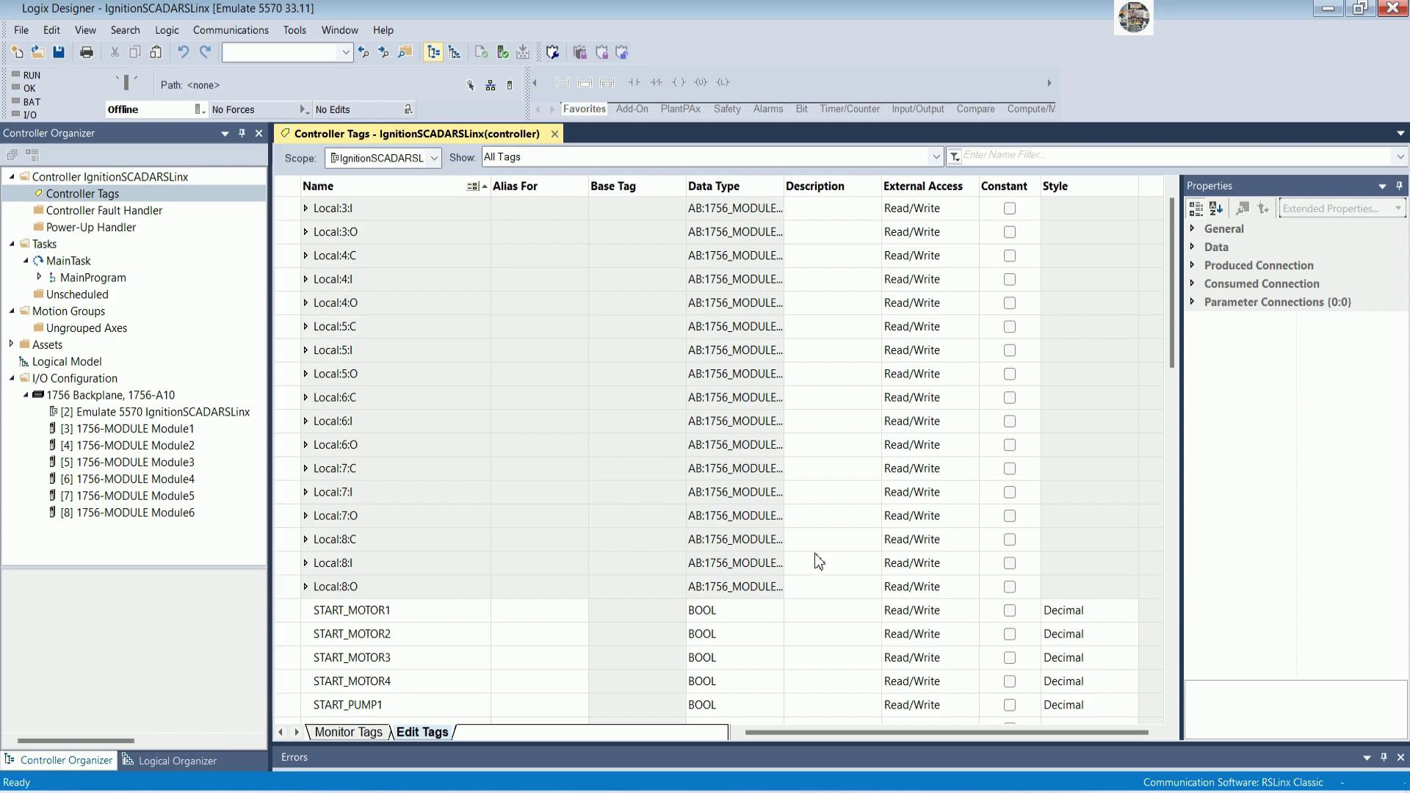
Expand MainProgram under MainTask and open its MainRoutine ladder diagram for editing
{"action": "scroll", "coordinate": [831, 540], "scroll_direction": "down", "scroll_amount": 1}
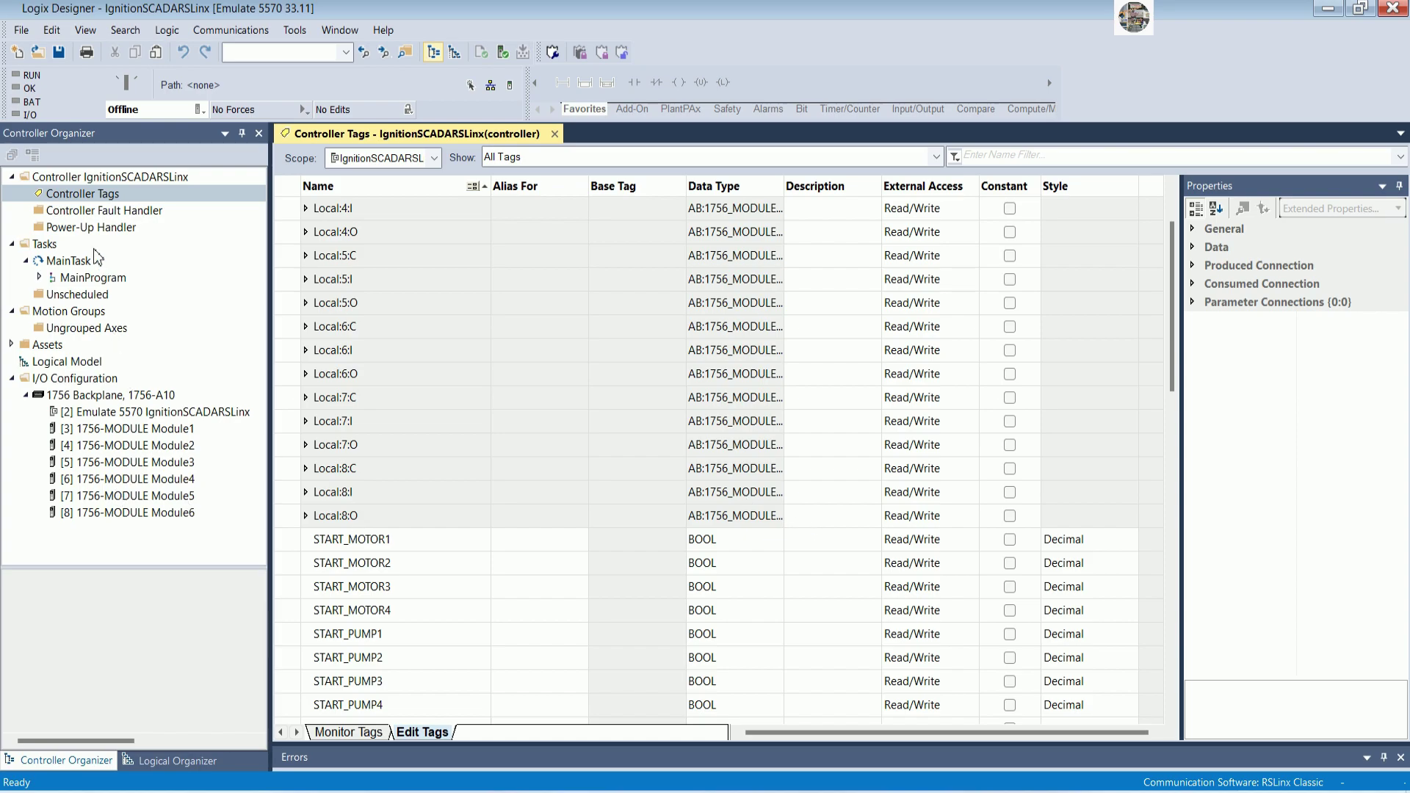
{"action": "double_click", "coordinate": [80, 279]}
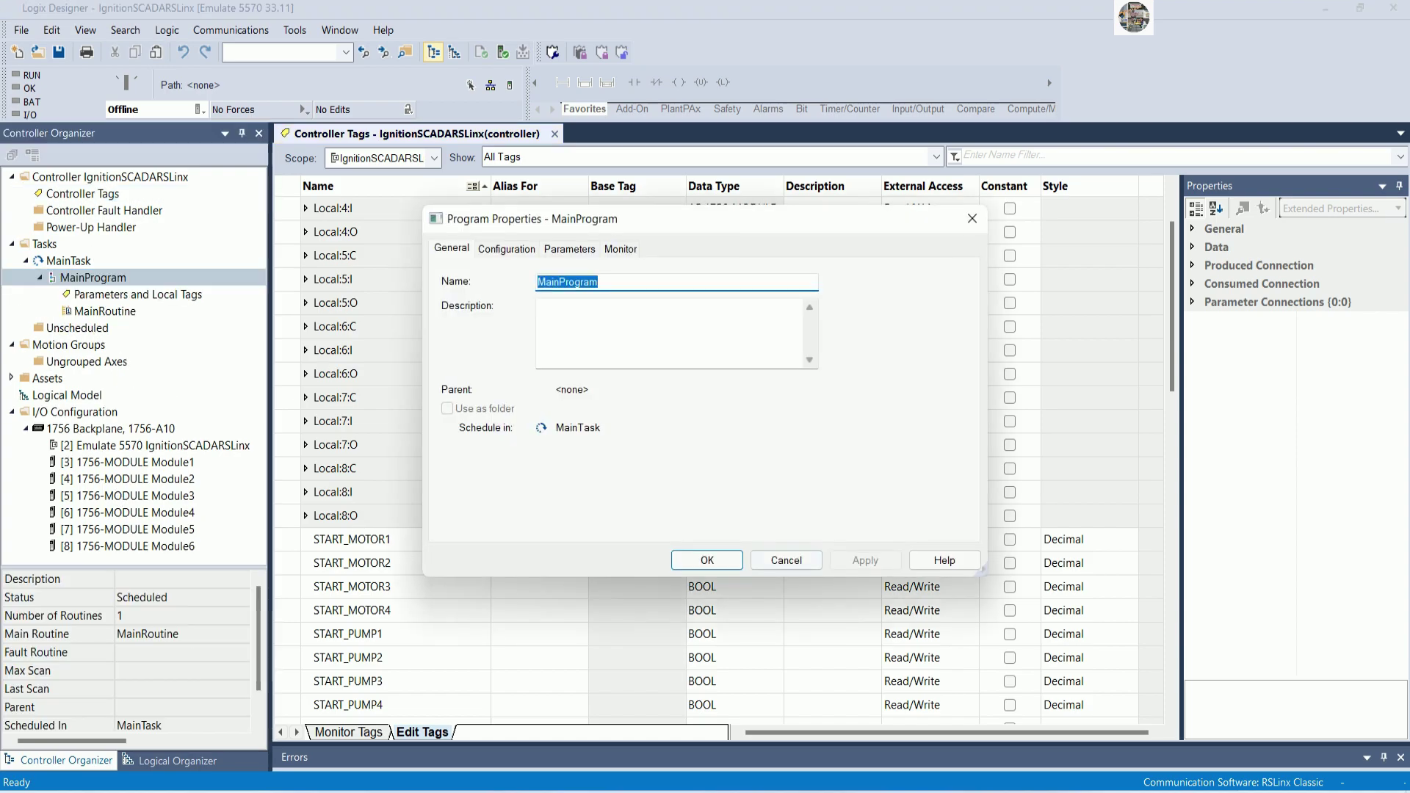
{"action": "left_click", "coordinate": [785, 559]}
{"action": "left_click", "coordinate": [105, 311]}
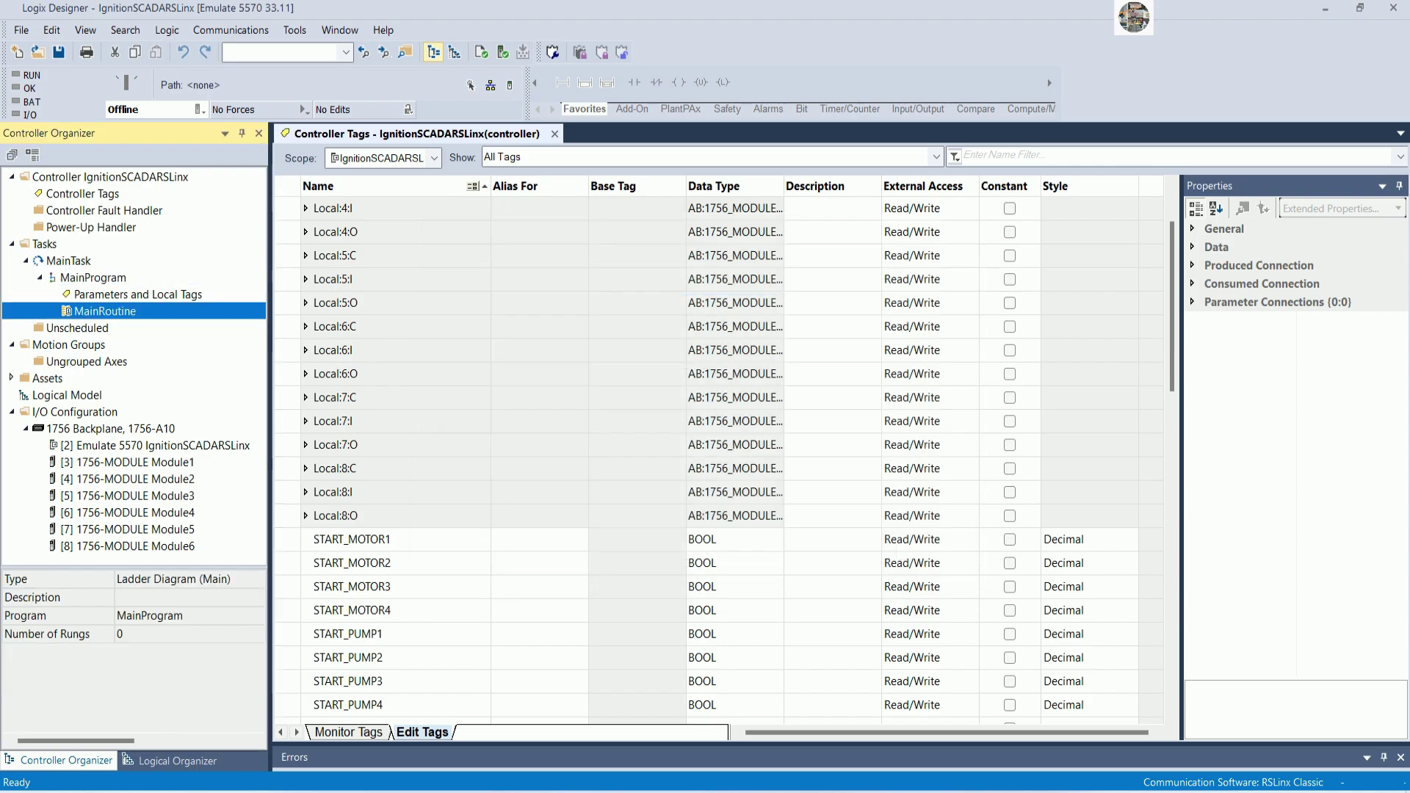
{"action": "double_click", "coordinate": [105, 311]}
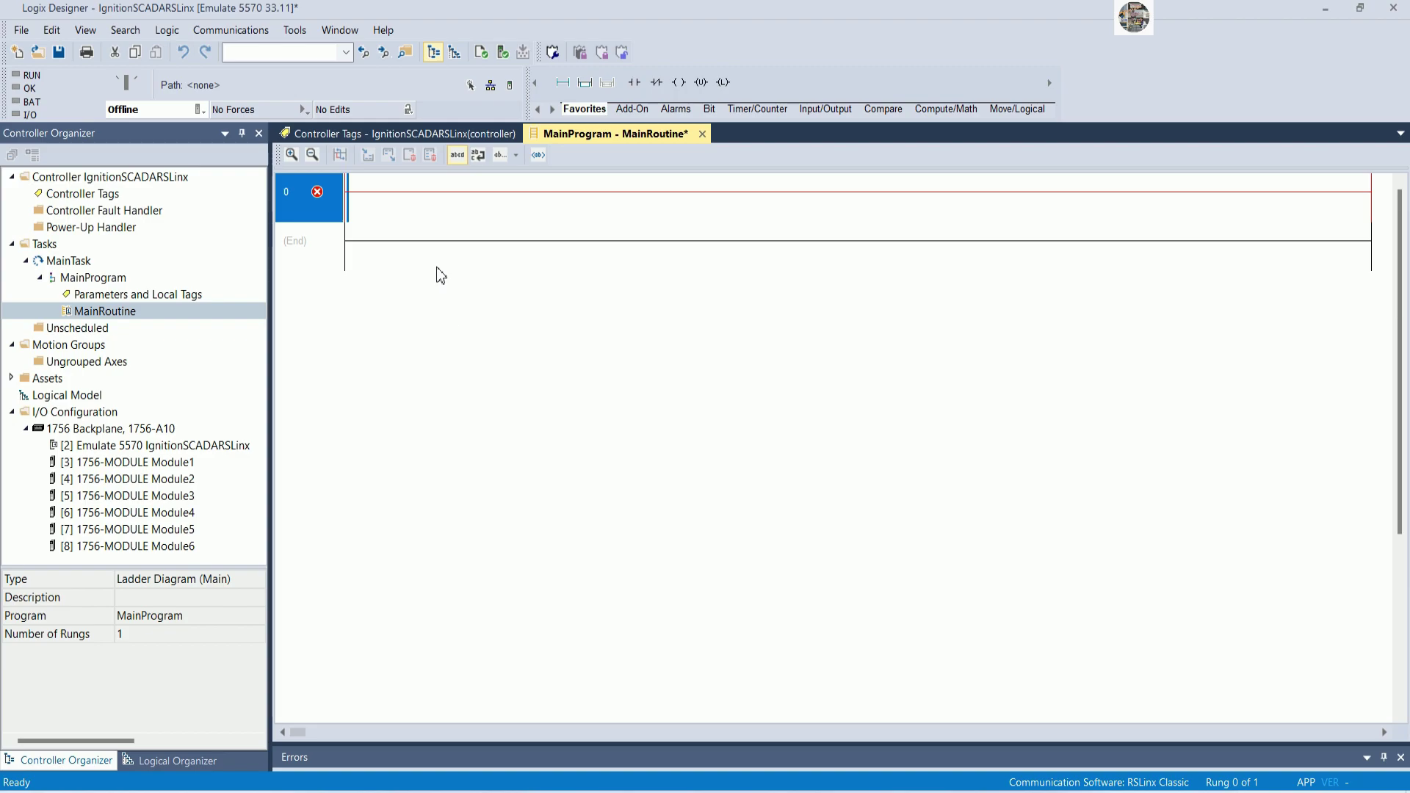
Give rung 0 of MainRoutine the comment "CONTROL MOTOR1 FROM IGNITION SCADA"
{"action": "right_click", "coordinate": [327, 204]}
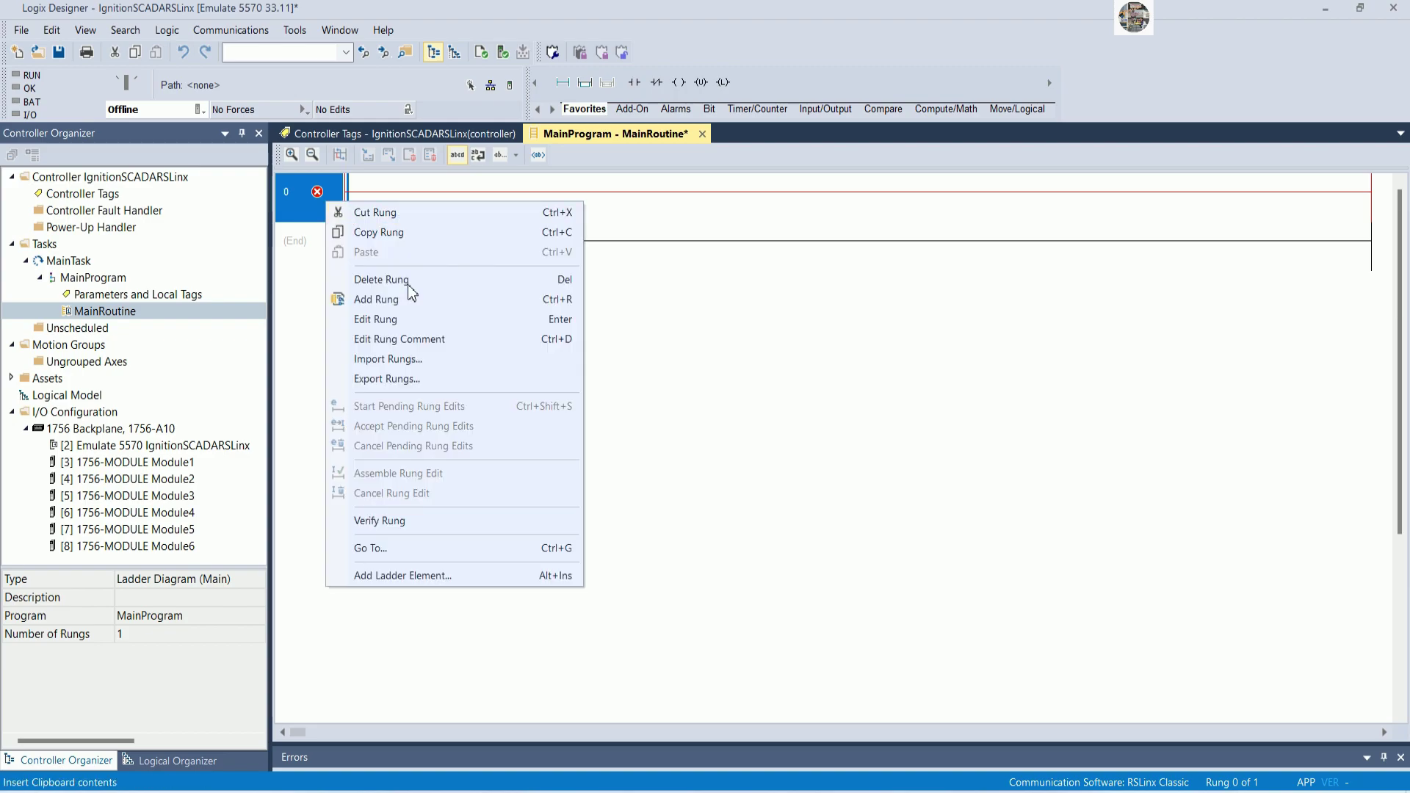
{"action": "left_click", "coordinate": [424, 338]}
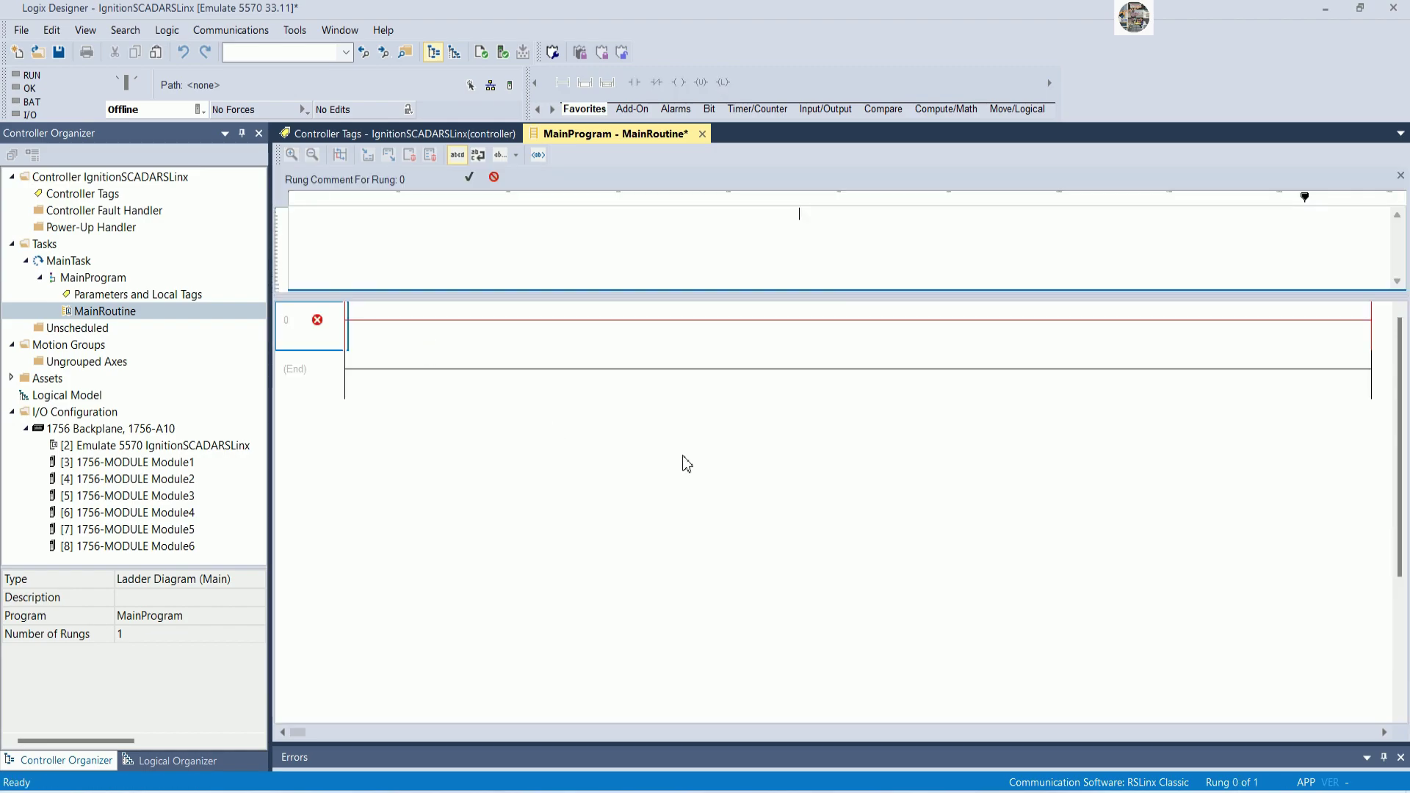
{"action": "type", "text": "CONTROL MOTOR1 FROM "}
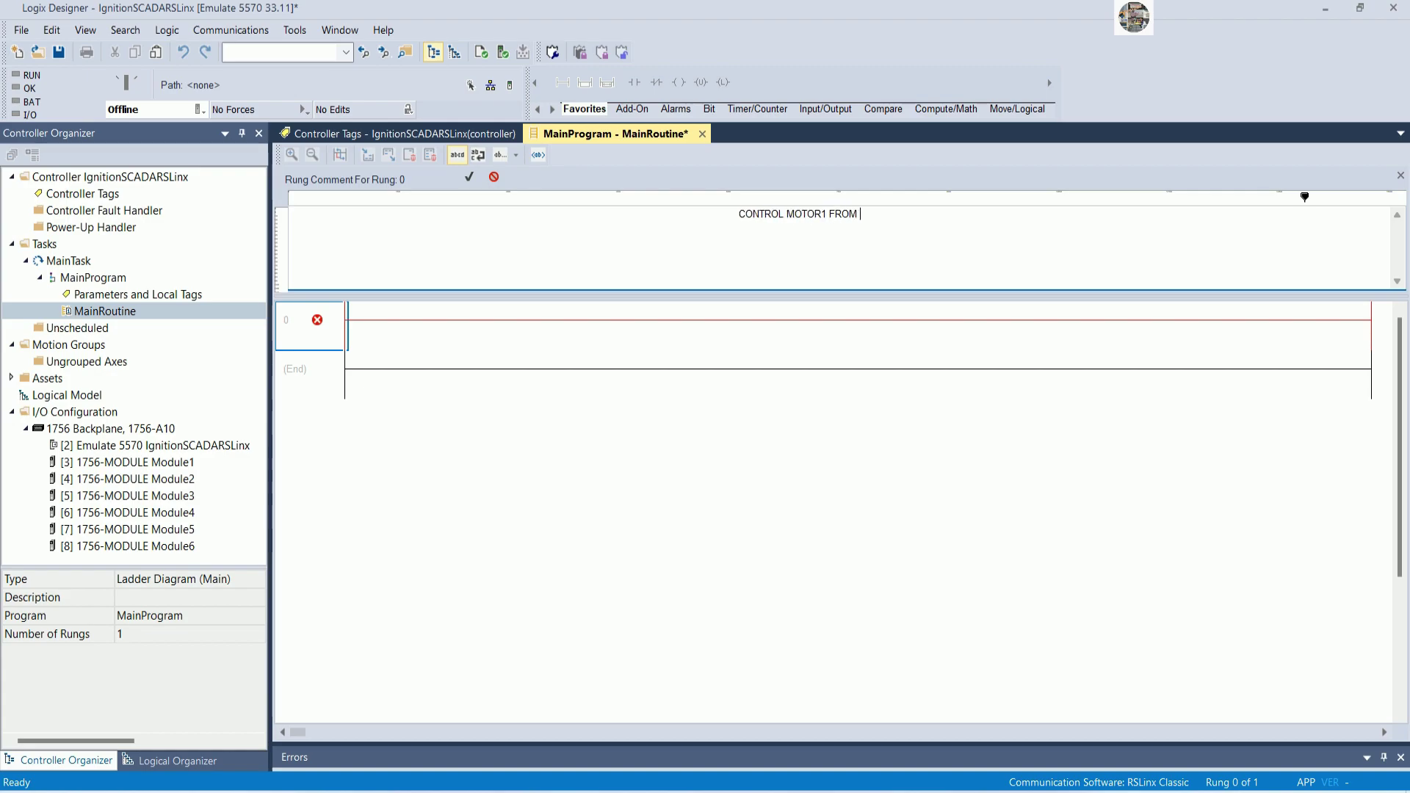
{"action": "type", "text": "IGNITION SCADA"}
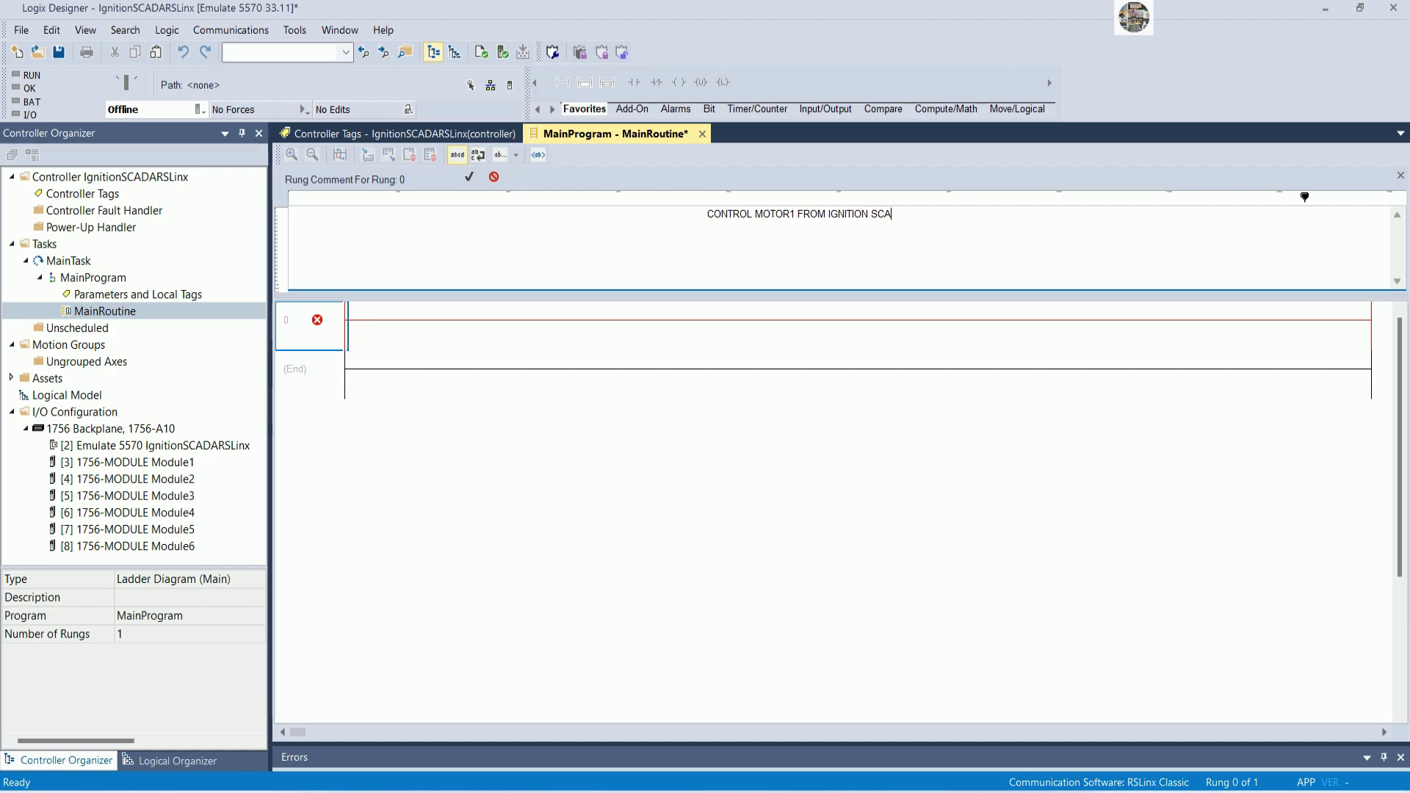
{"action": "key", "text": "Return"}
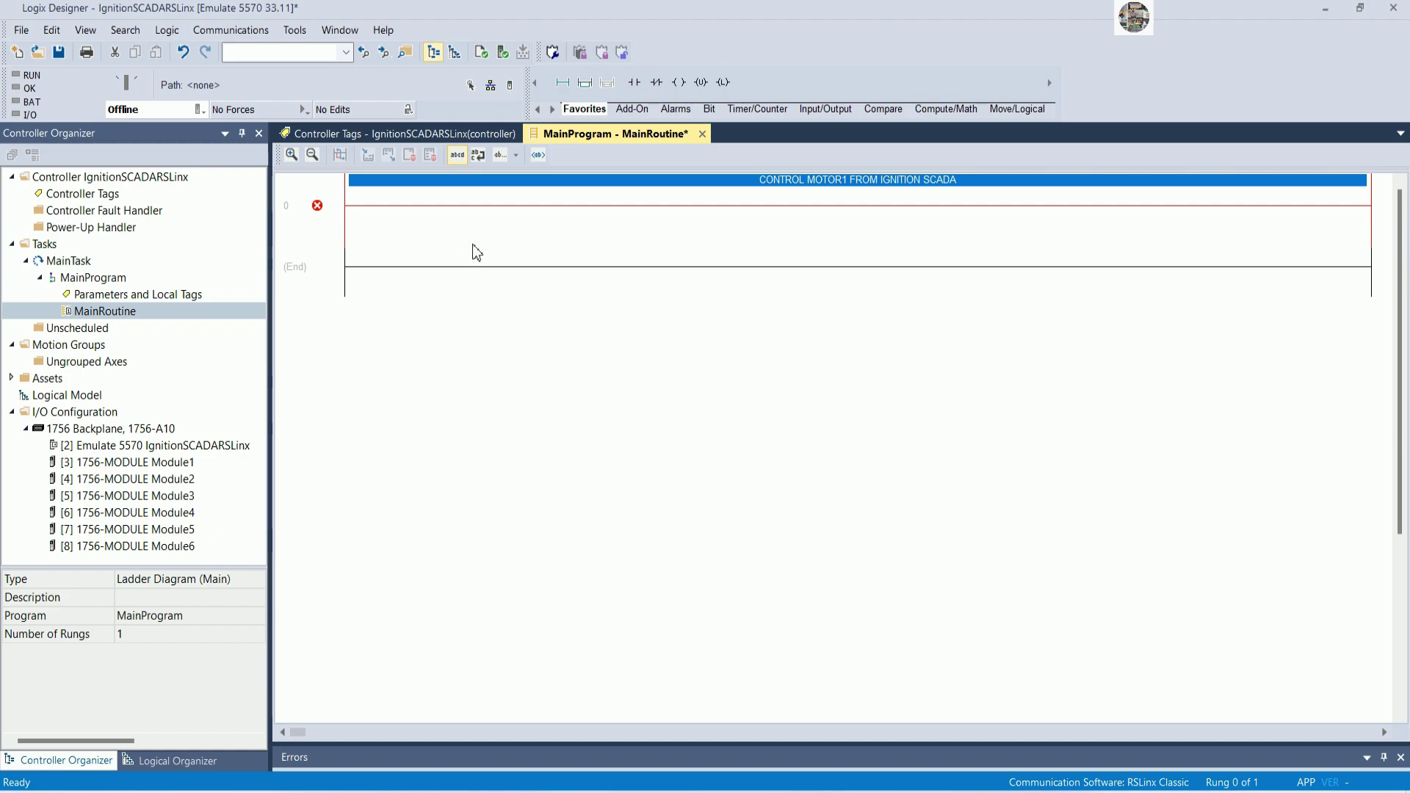
Place an Examine Off contact, an Examine On contact and an Output Energize coil in series on rung 0
{"action": "left_click", "coordinate": [662, 82]}
{"action": "left_click", "coordinate": [633, 84]}
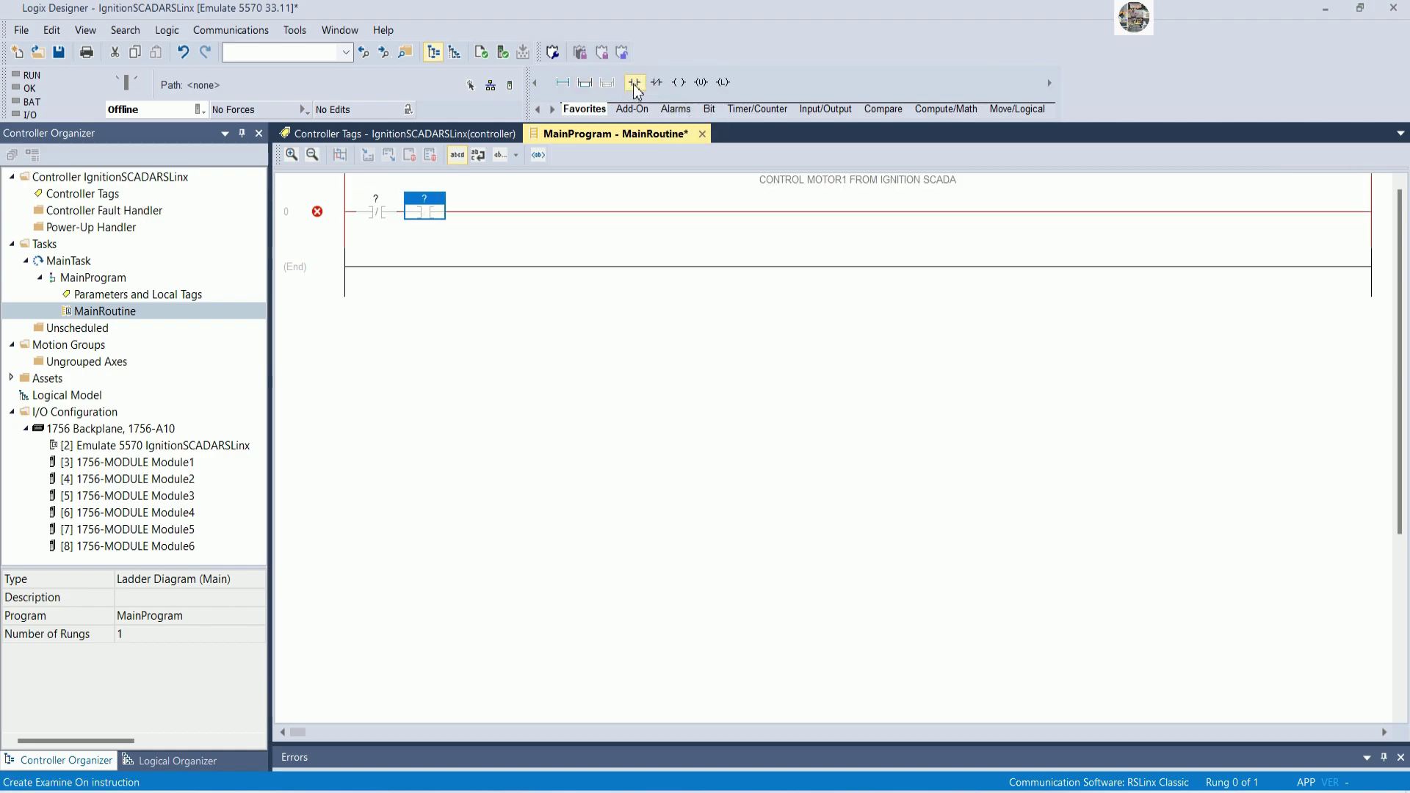
{"action": "left_click", "coordinate": [677, 82]}
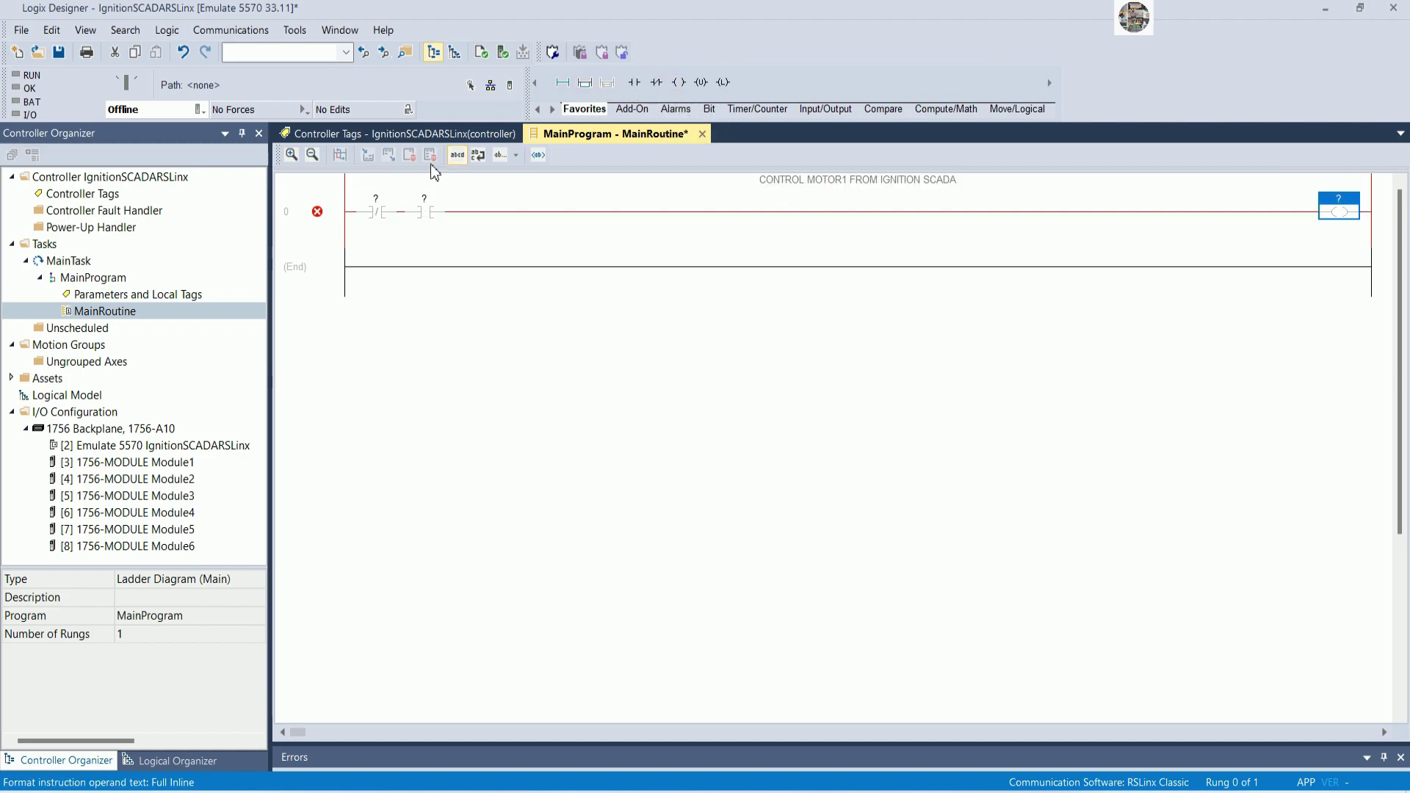
Add a parallel branch around the Examine On contact on rung 0 and place a second Examine On contact in it
{"action": "left_click", "coordinate": [85, 31]}
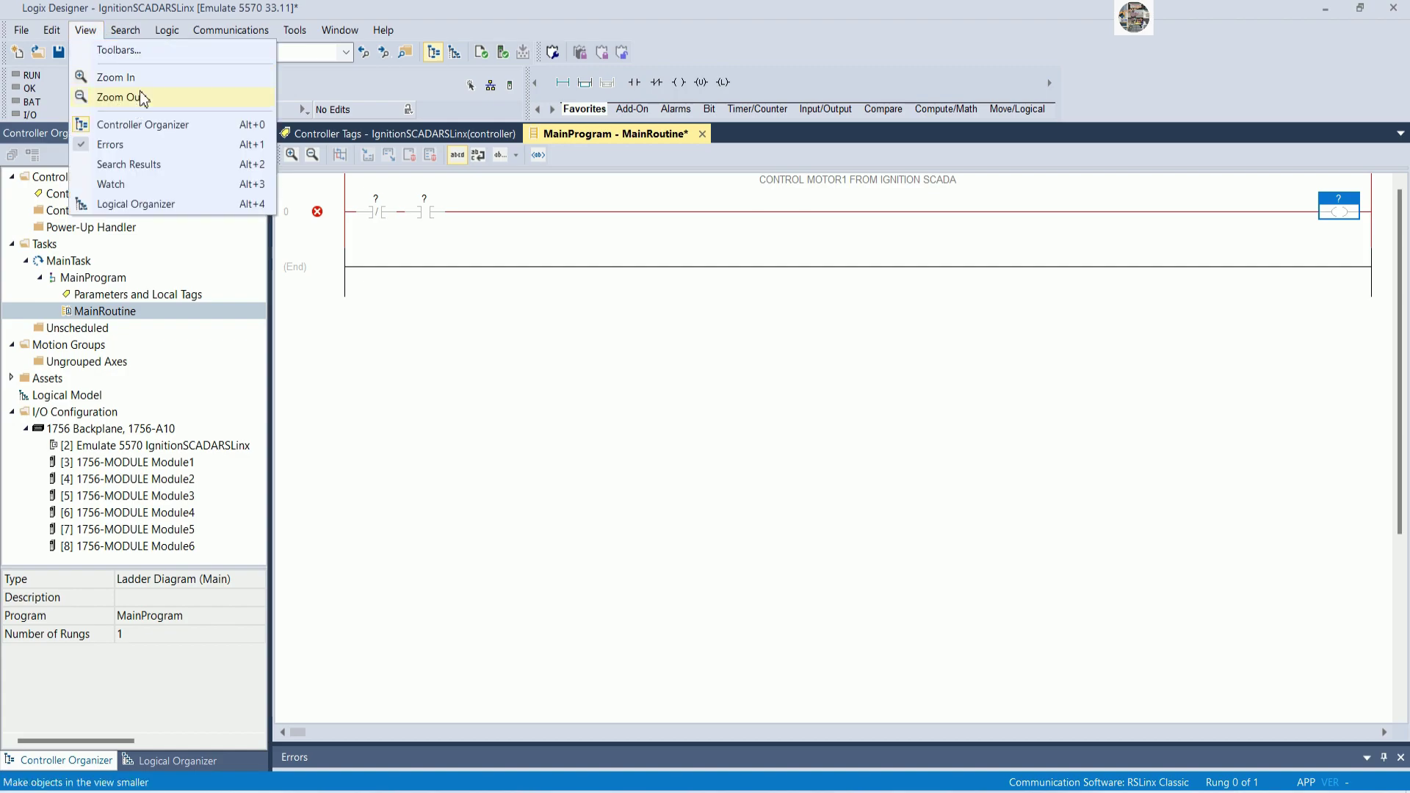
{"action": "left_click", "coordinate": [143, 90]}
{"action": "left_click", "coordinate": [85, 30]}
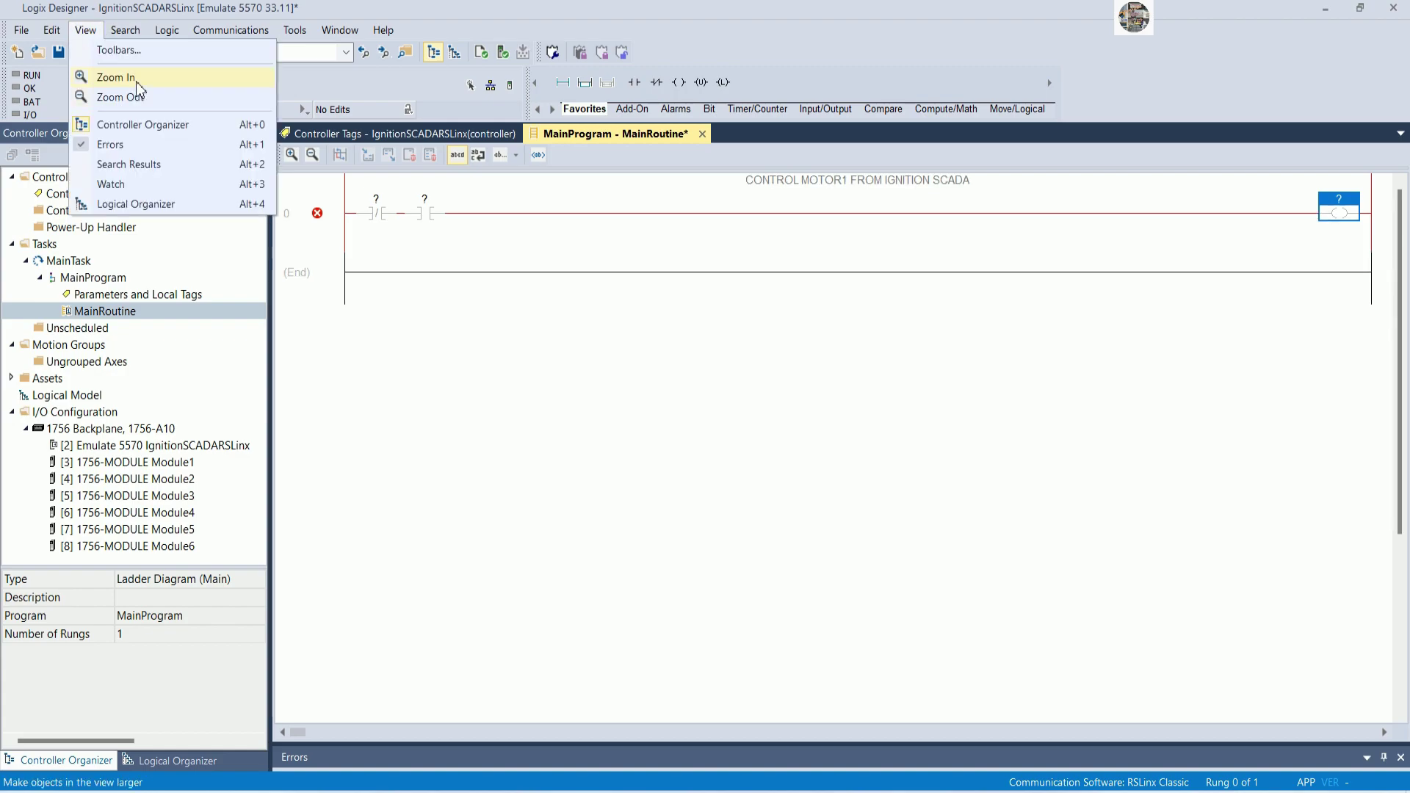
{"action": "left_click", "coordinate": [138, 78]}
{"action": "left_click", "coordinate": [85, 30]}
{"action": "left_click", "coordinate": [129, 76]}
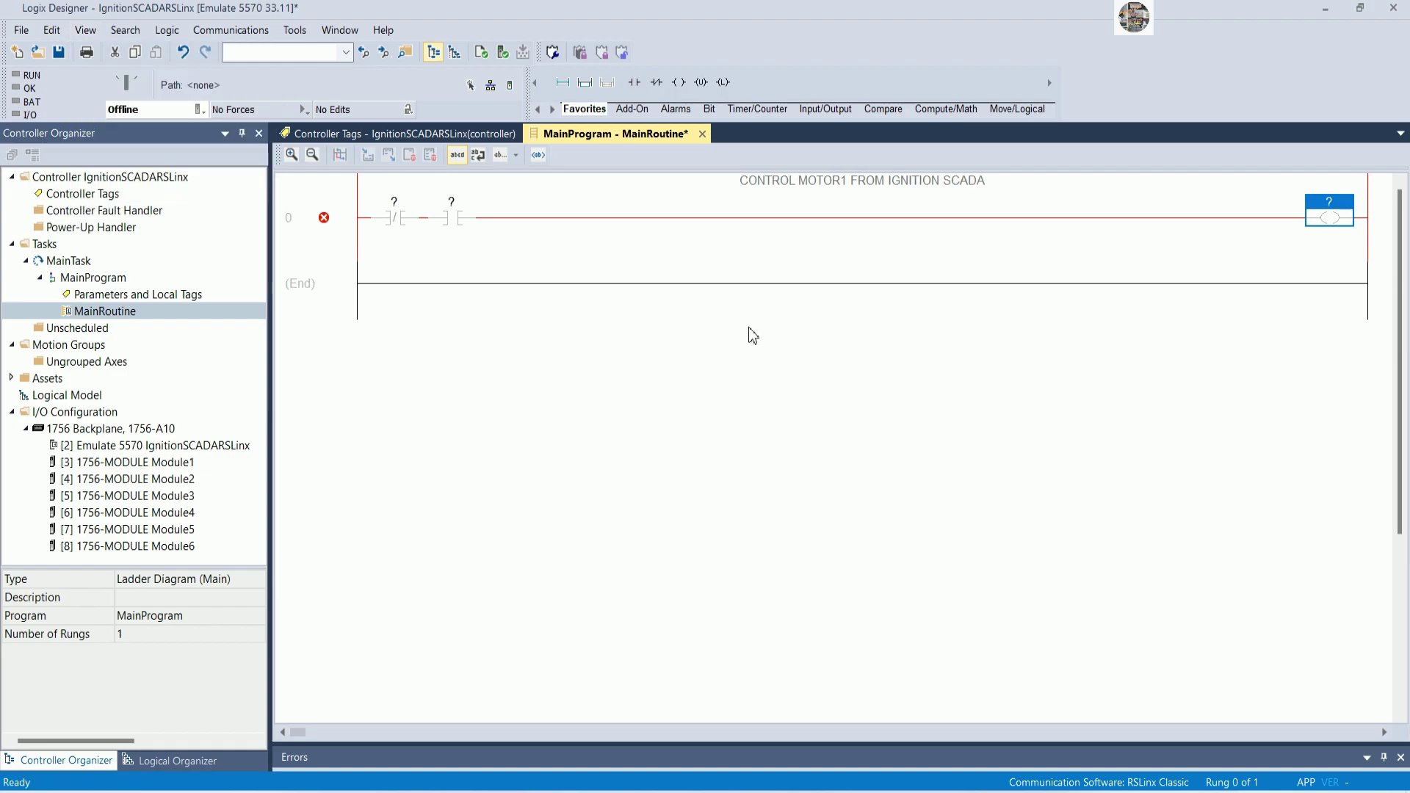
{"action": "left_click_drag", "start_coordinate": [585, 83], "coordinate": [504, 214]}
{"action": "left_click_drag", "start_coordinate": [563, 83], "coordinate": [548, 191]}
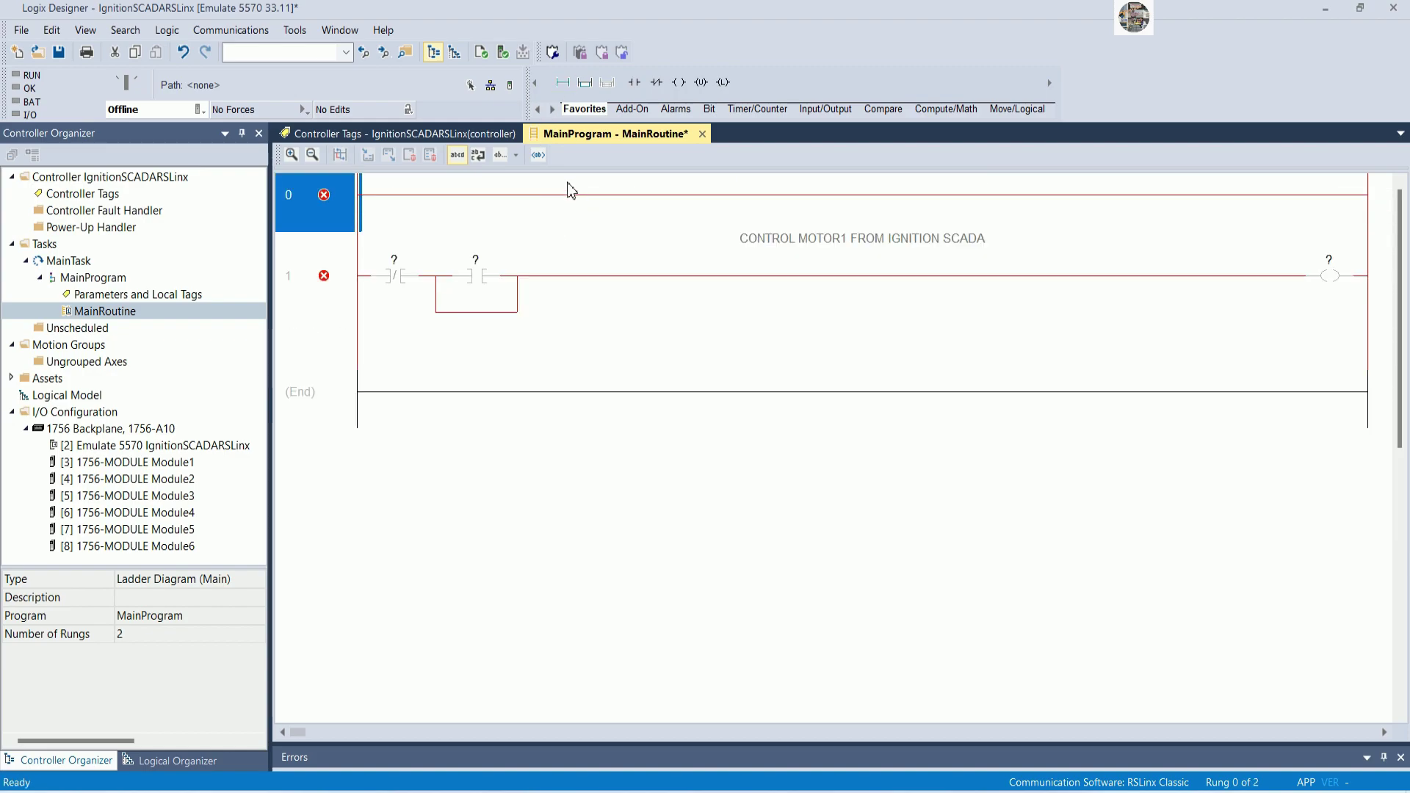
{"action": "key", "text": "Delete"}
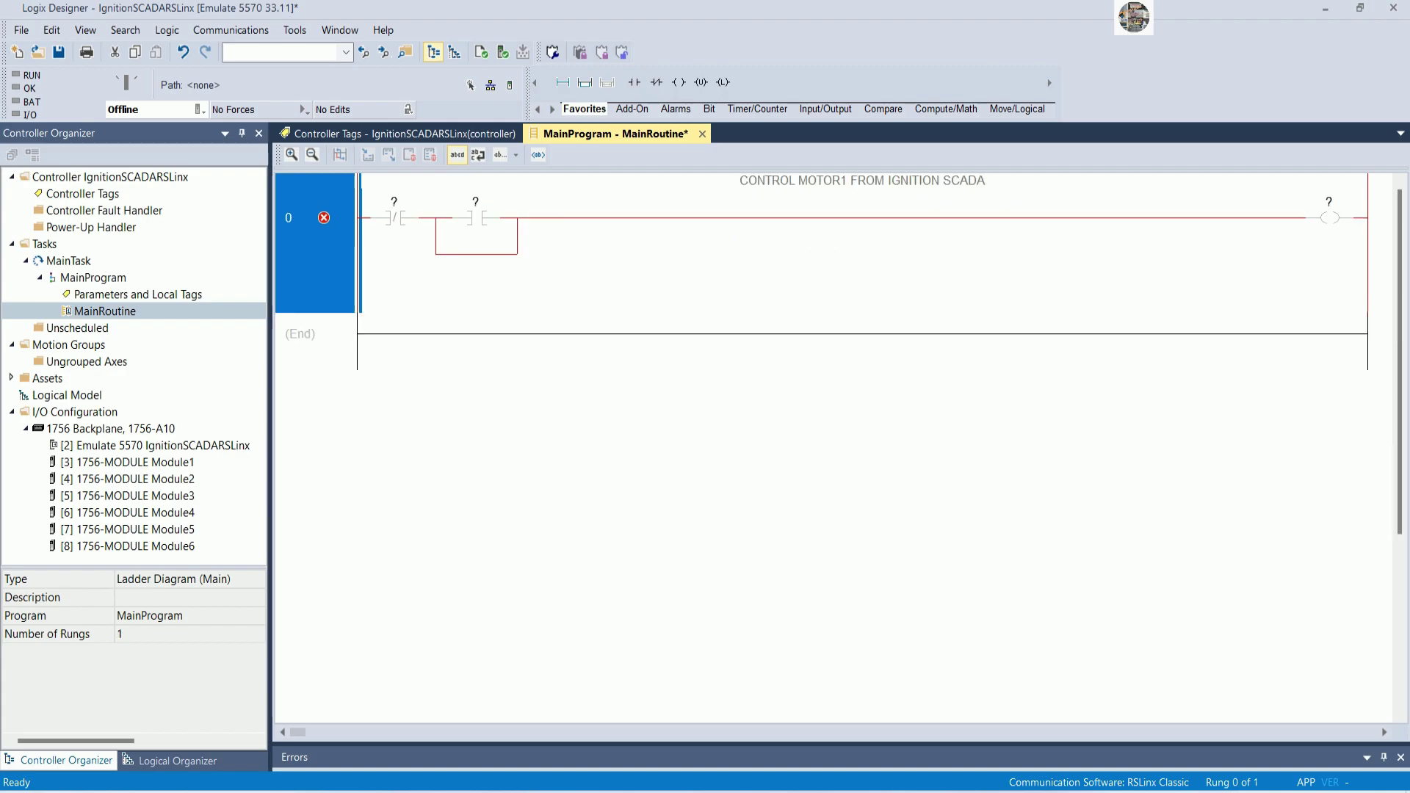
{"action": "left_click_drag", "start_coordinate": [634, 83], "coordinate": [467, 257]}
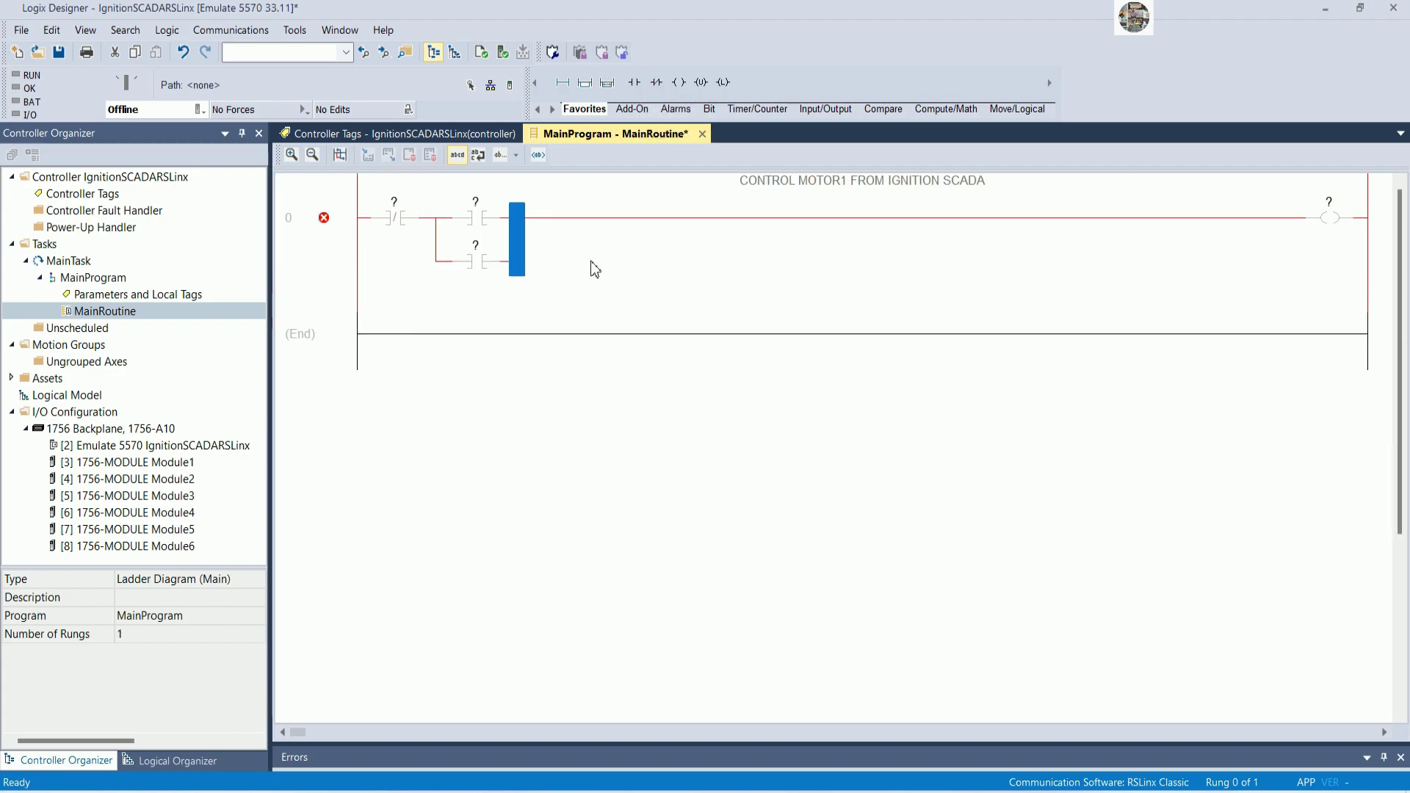
Assign the tag STOP_MOTOR1 to the Examine Off contact on rung 0
{"action": "left_click", "coordinate": [403, 211]}
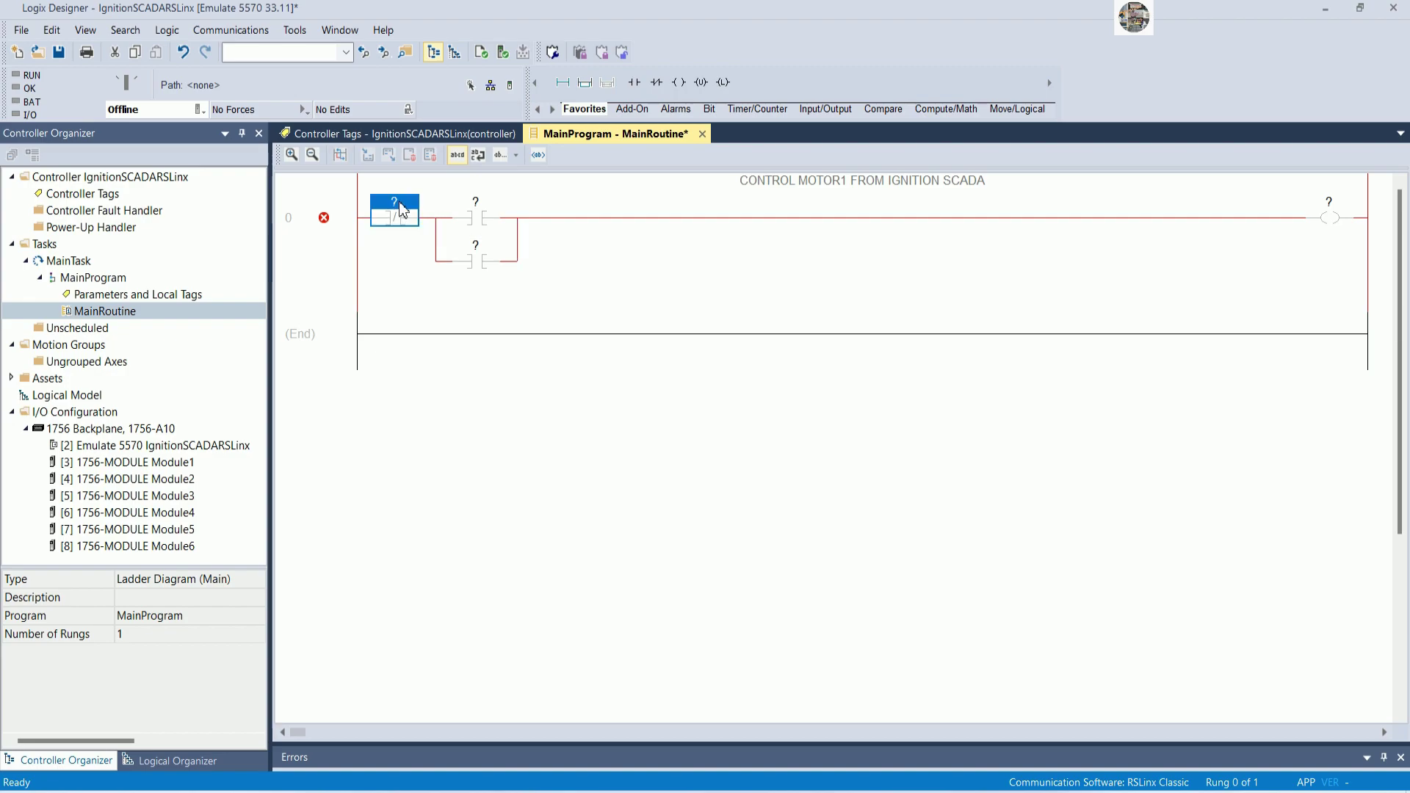
{"action": "key", "text": "Return"}
{"action": "type", "text": "STOP"}
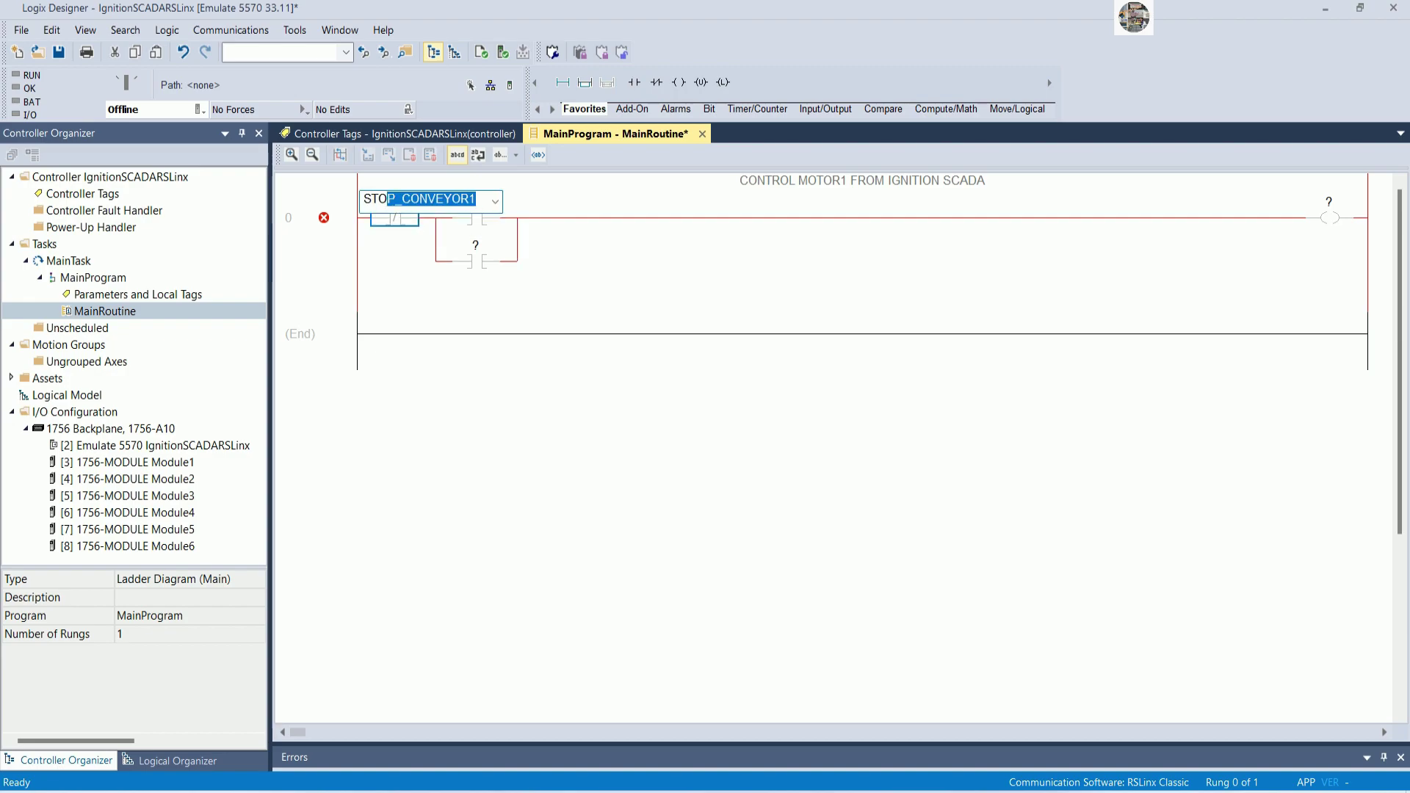
{"action": "type", "text": "_MOT"}
{"action": "key", "text": "Return"}
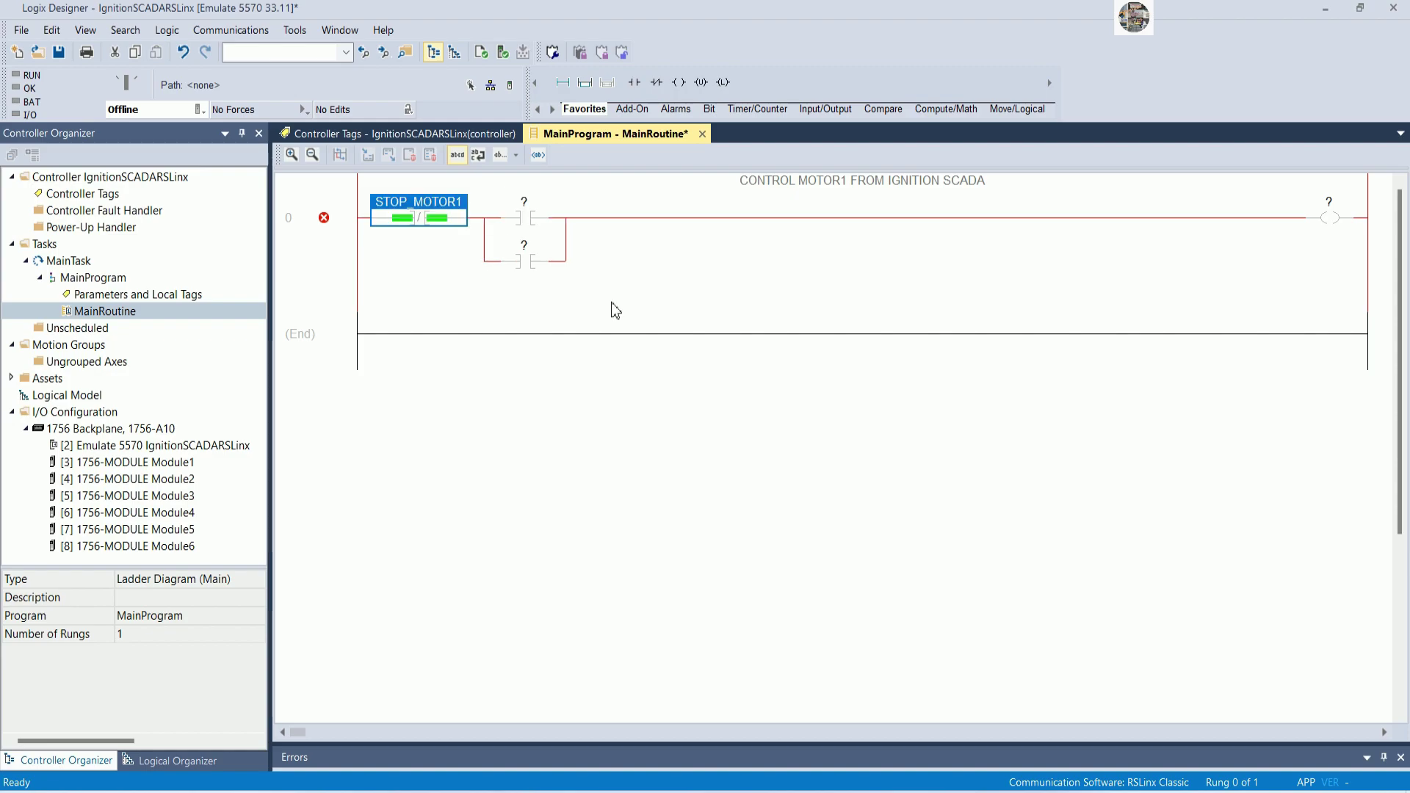
Assign the tag START_MOTOR1 to the upper Examine On contact on rung 0
{"action": "left_click", "coordinate": [531, 211]}
{"action": "key", "text": "Return"}
{"action": "type", "text": "START"}
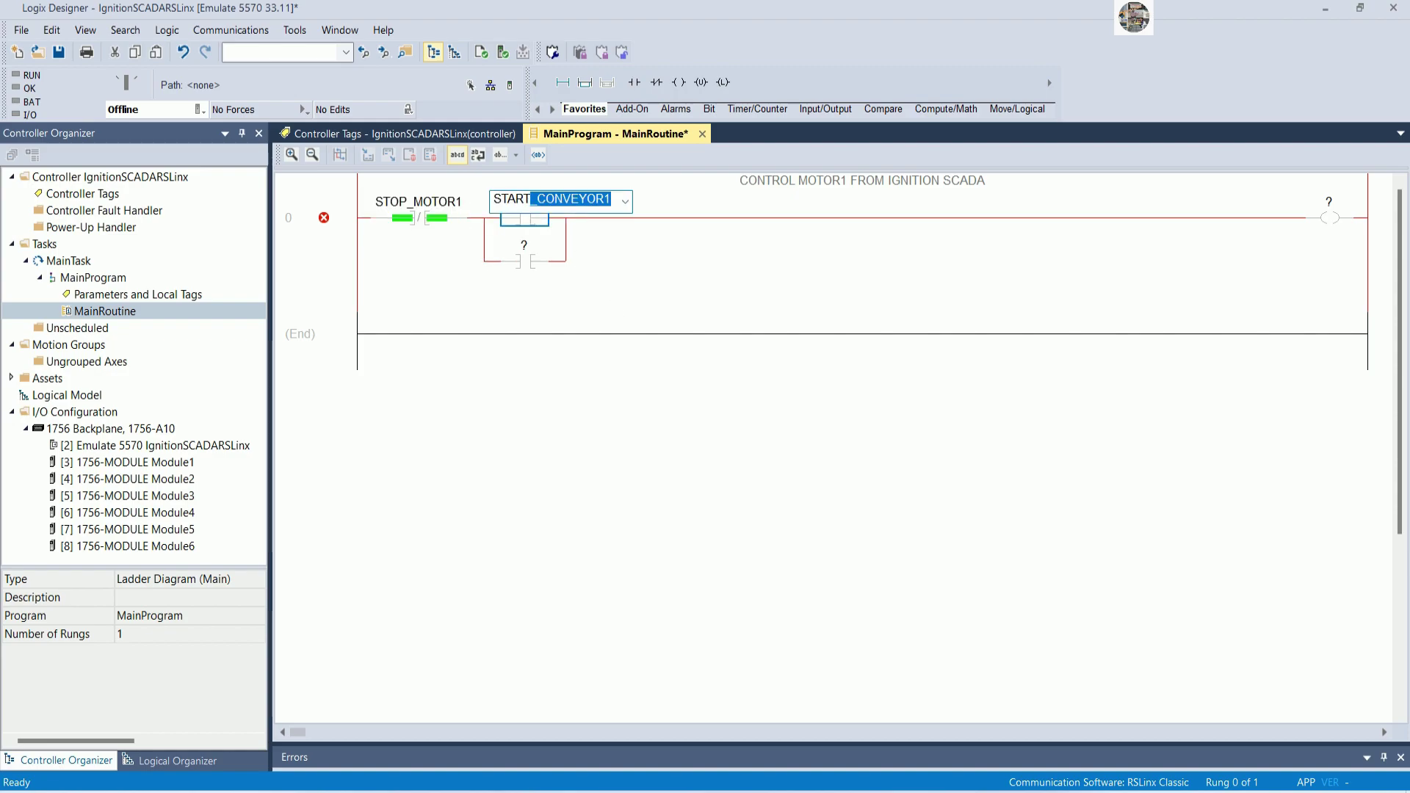
{"action": "type", "text": "_M"}
{"action": "key", "text": "Return"}
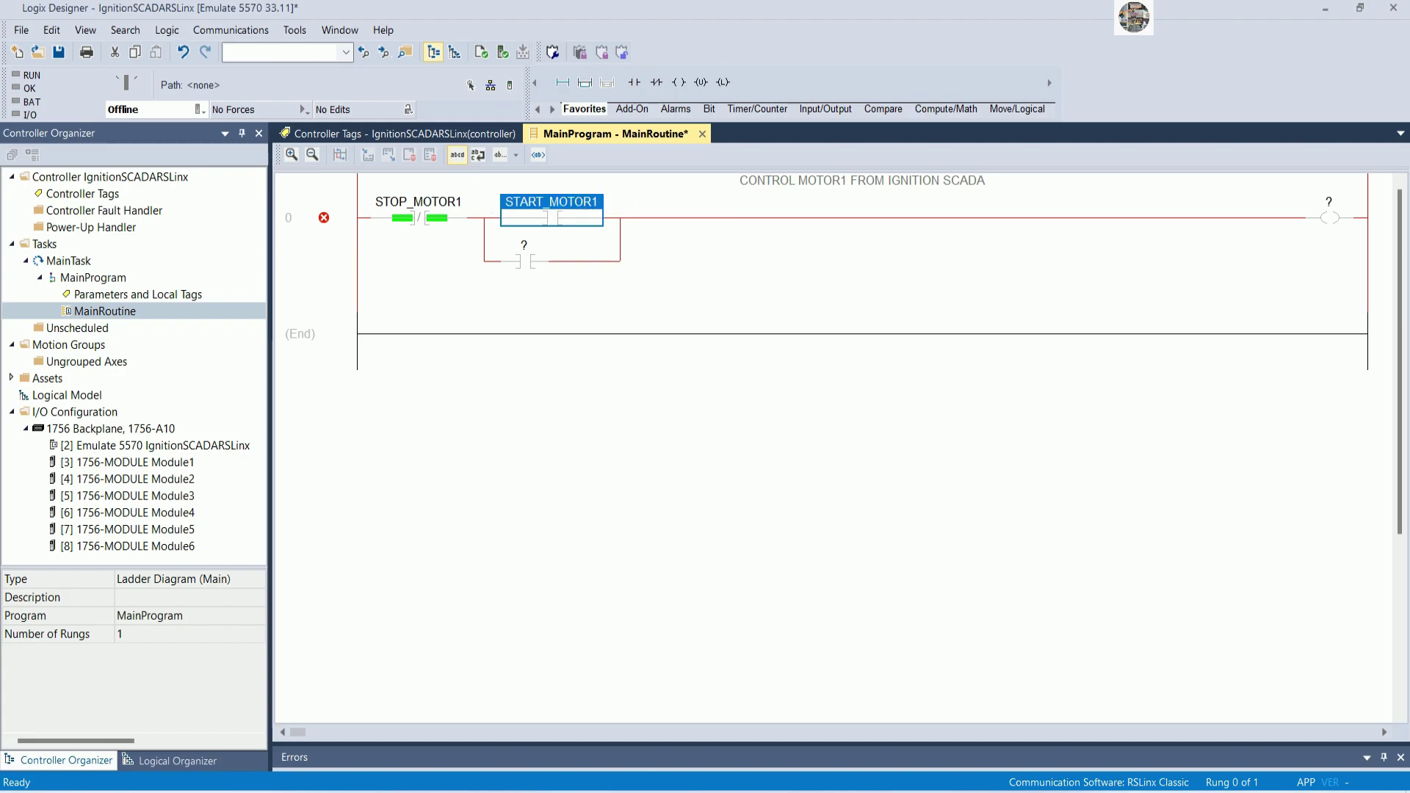
Assign the MOTOR1 output bit Local:3:O.Data[0].0 to the Output Energize coil on rung 0
{"action": "double_click", "coordinate": [1330, 204]}
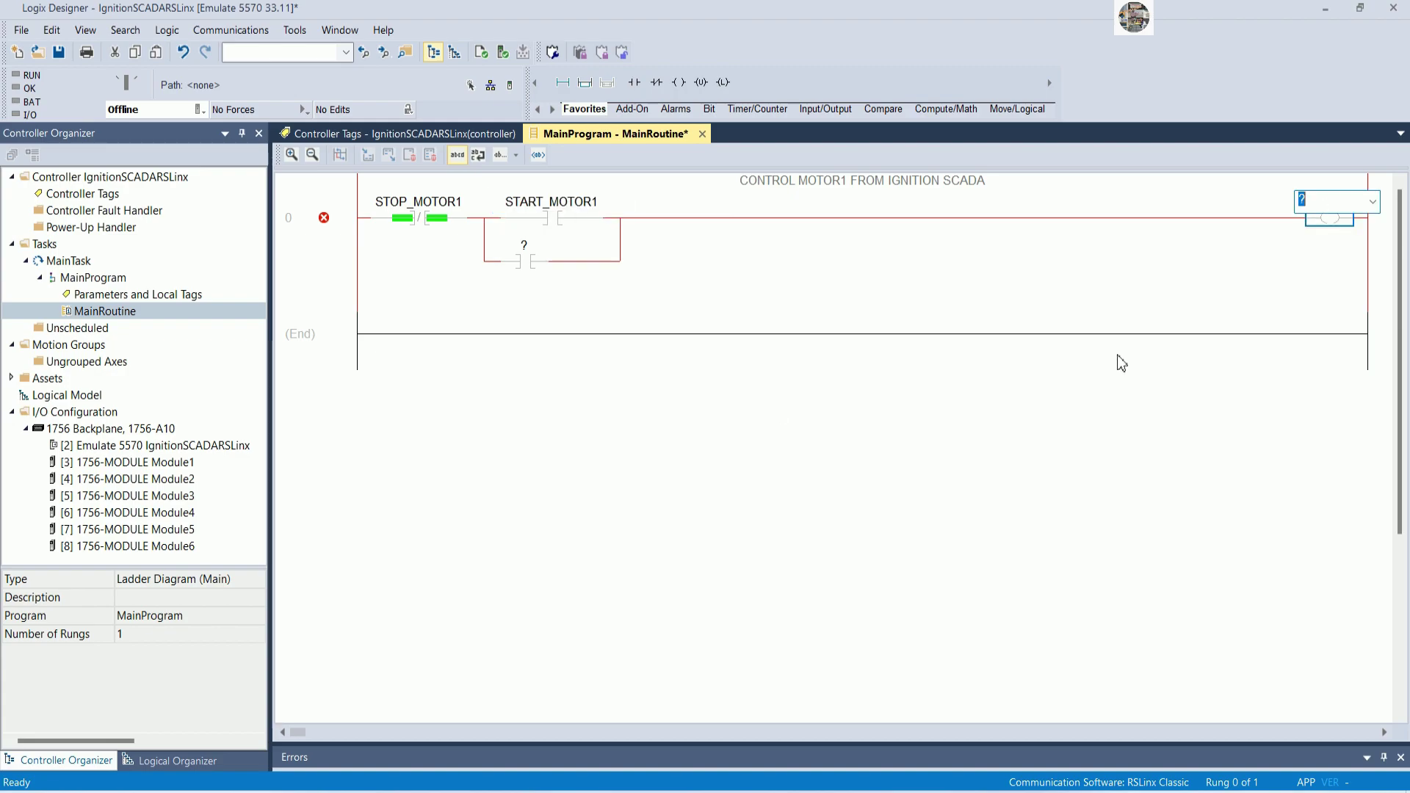
{"action": "type", "text": "MOTOR"}
{"action": "key", "text": "BackSpace"}
{"action": "key", "text": "BackSpace"}
{"action": "key", "text": "BackSpace"}
{"action": "key", "text": "BackSpace"}
{"action": "key", "text": "BackSpace"}
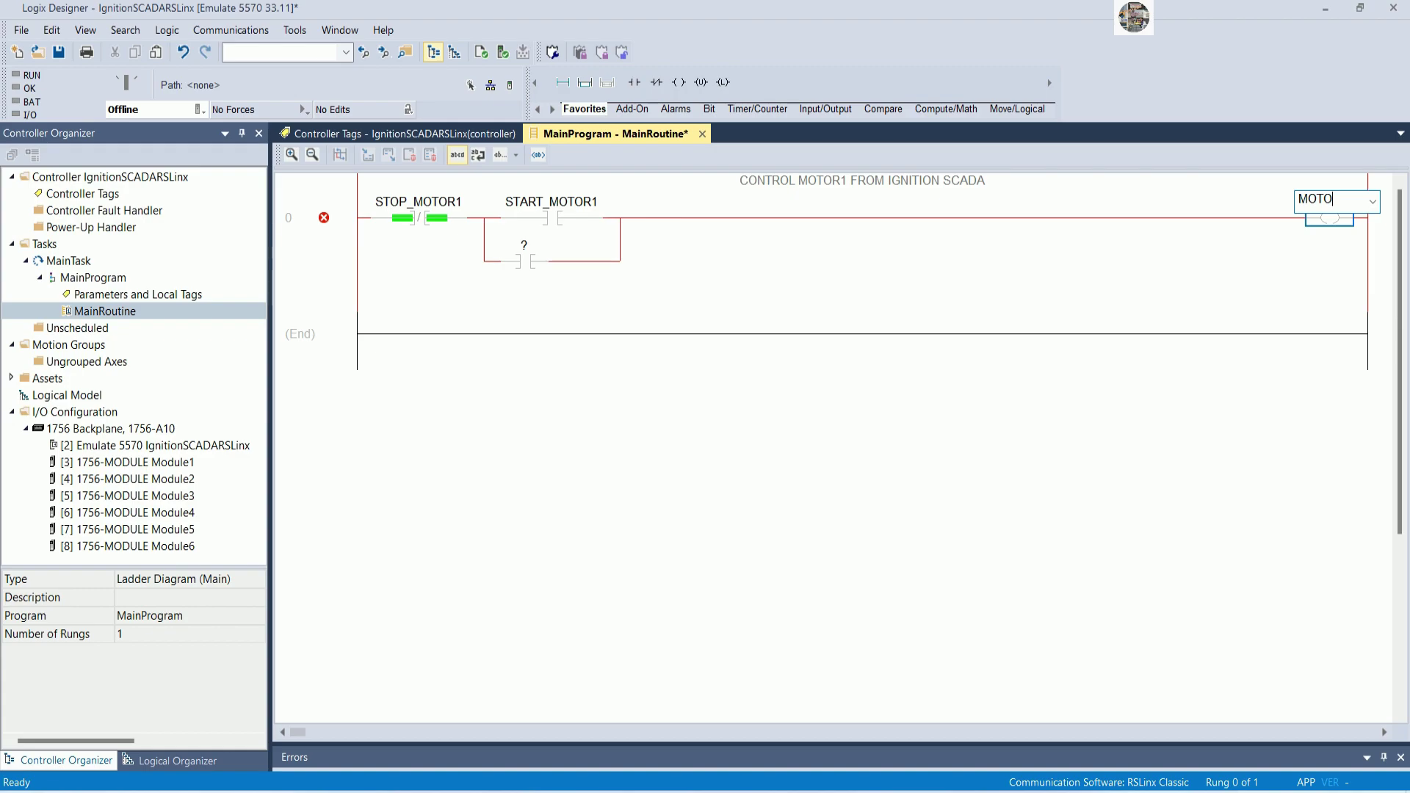
{"action": "left_click", "coordinate": [1373, 202]}
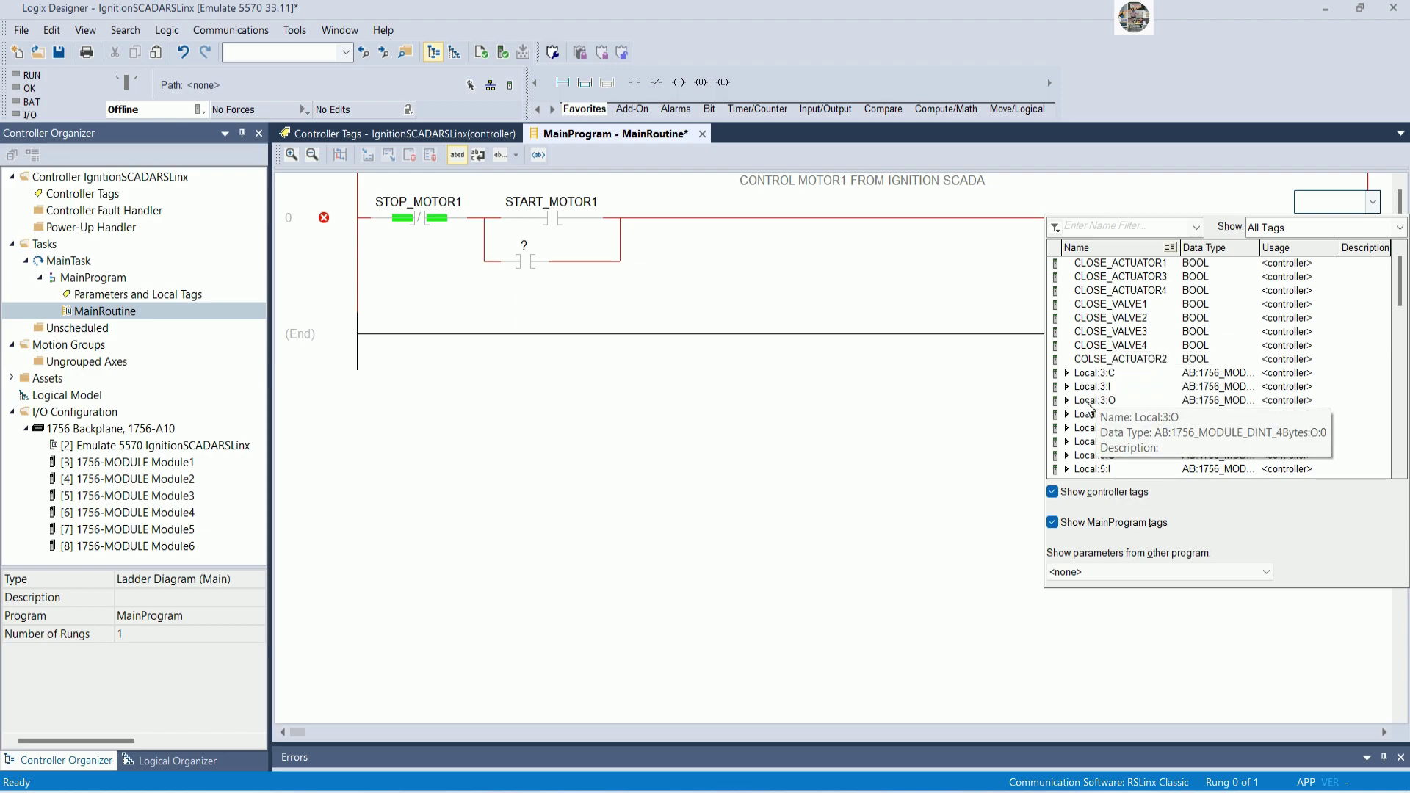
{"action": "left_click", "coordinate": [1065, 400]}
{"action": "left_click", "coordinate": [1066, 400]}
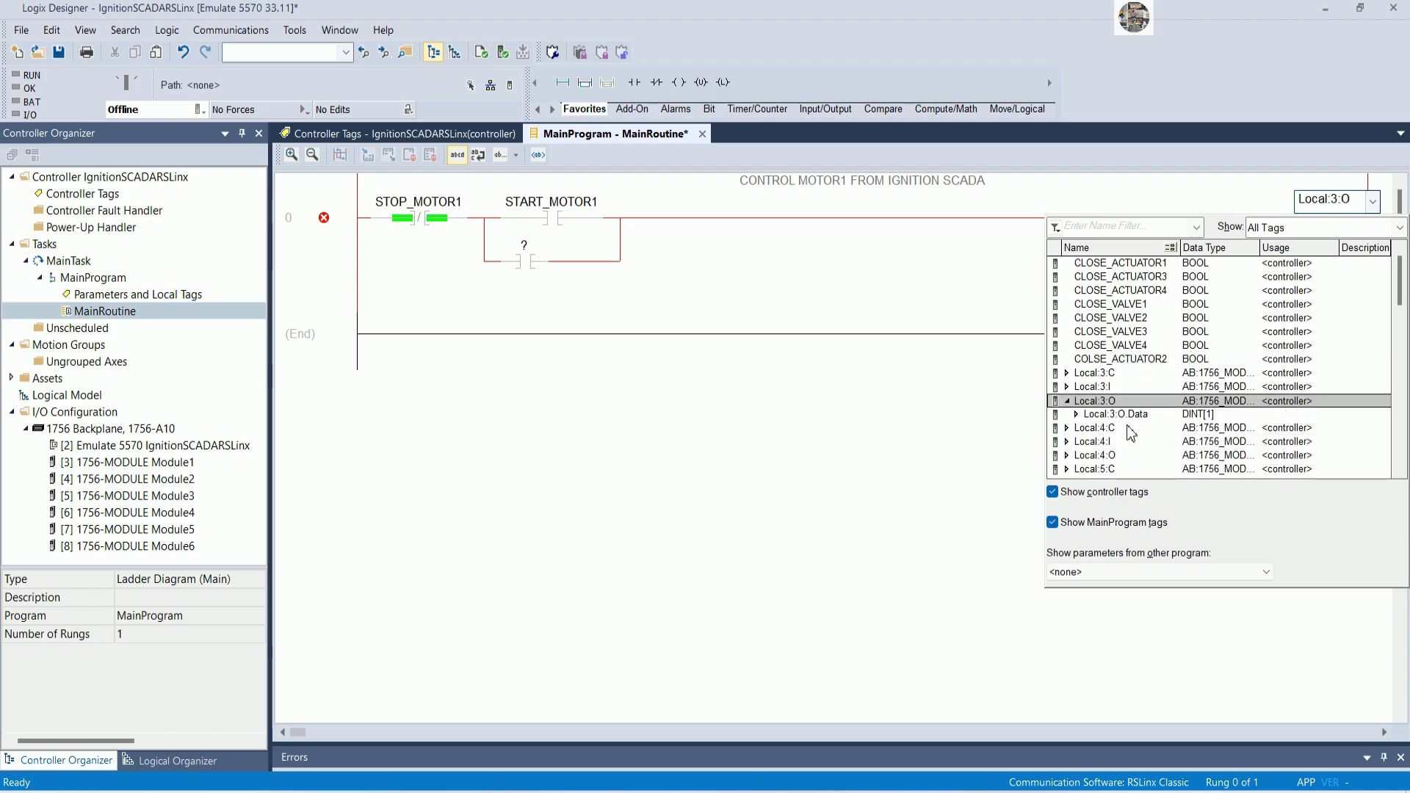
{"action": "left_click", "coordinate": [1079, 416]}
{"action": "left_click", "coordinate": [1077, 415]}
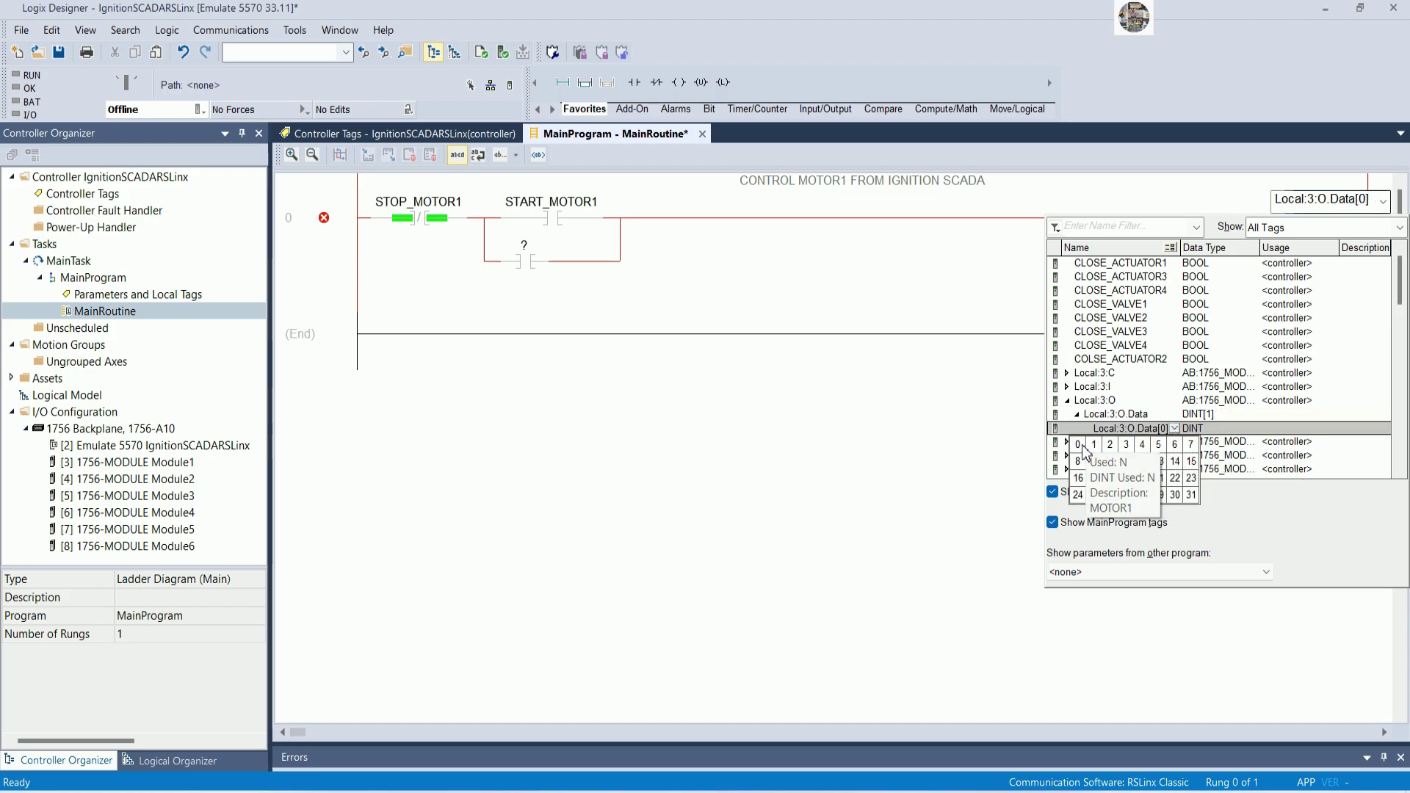
{"action": "left_click", "coordinate": [1077, 445]}
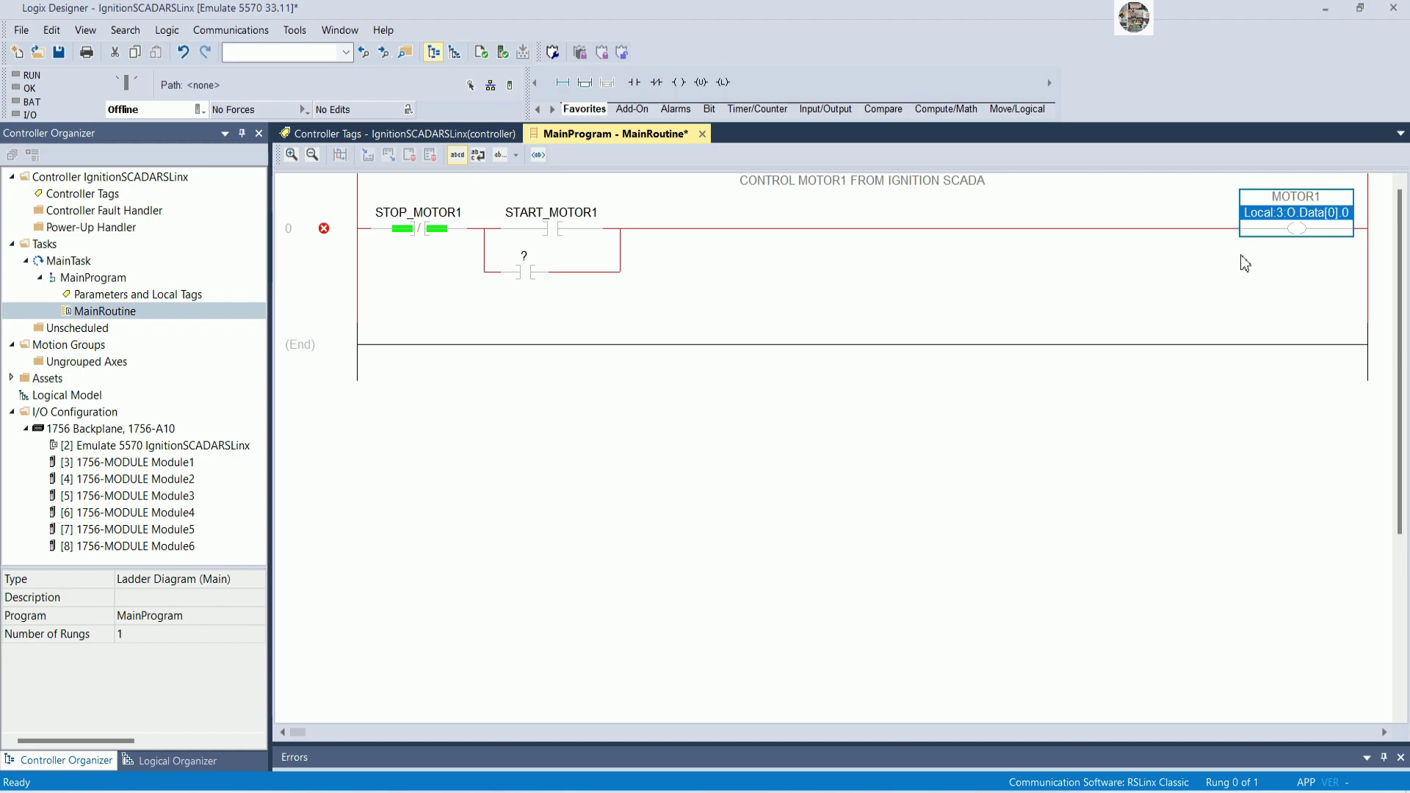
Copy the coil's tag Local:3:O.Data[0].0 to the branch contact on rung 0 as the seal-in
{"action": "left_click", "coordinate": [674, 279]}
{"action": "left_click", "coordinate": [535, 257]}
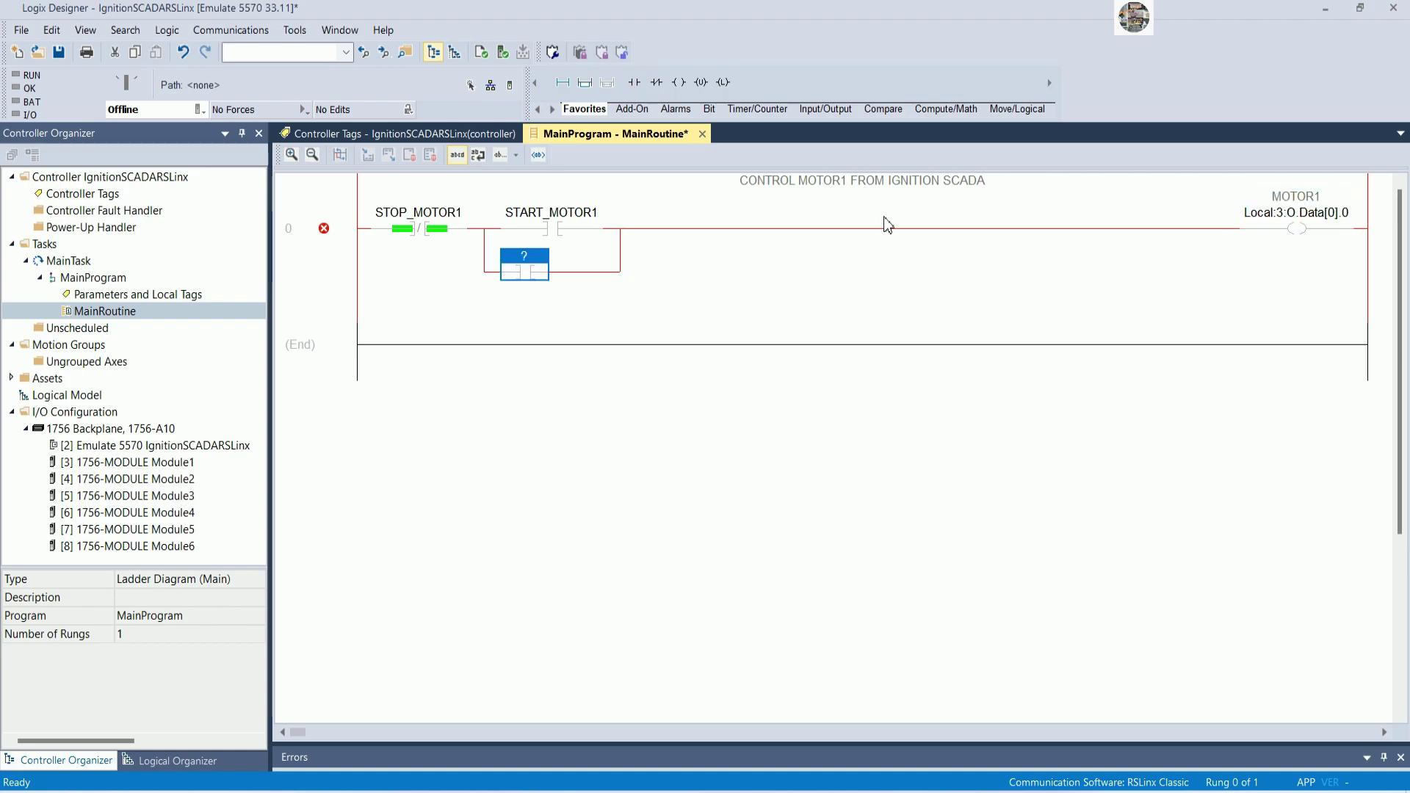
{"action": "double_click", "coordinate": [1273, 213]}
{"action": "key", "text": "ctrl+c"}
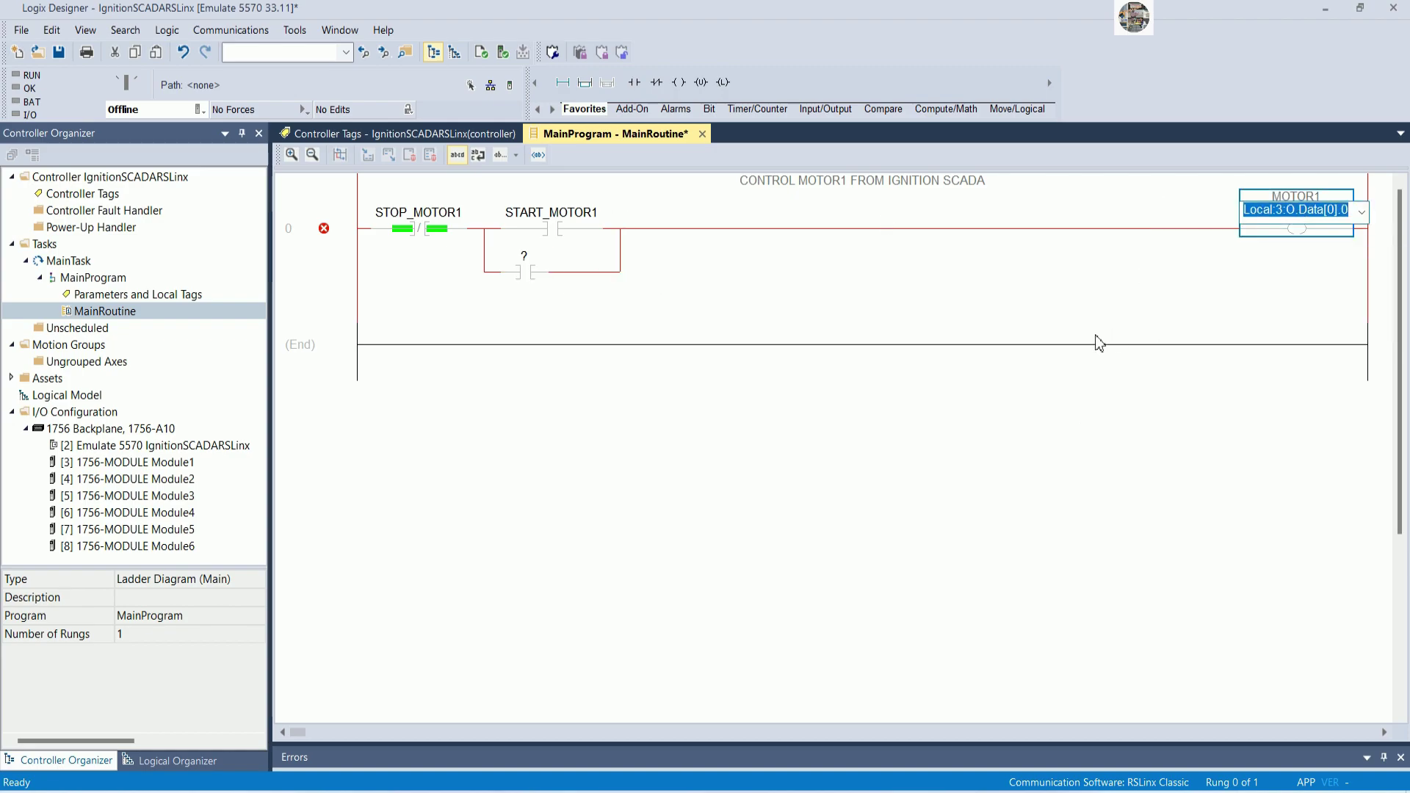
{"action": "double_click", "coordinate": [528, 265]}
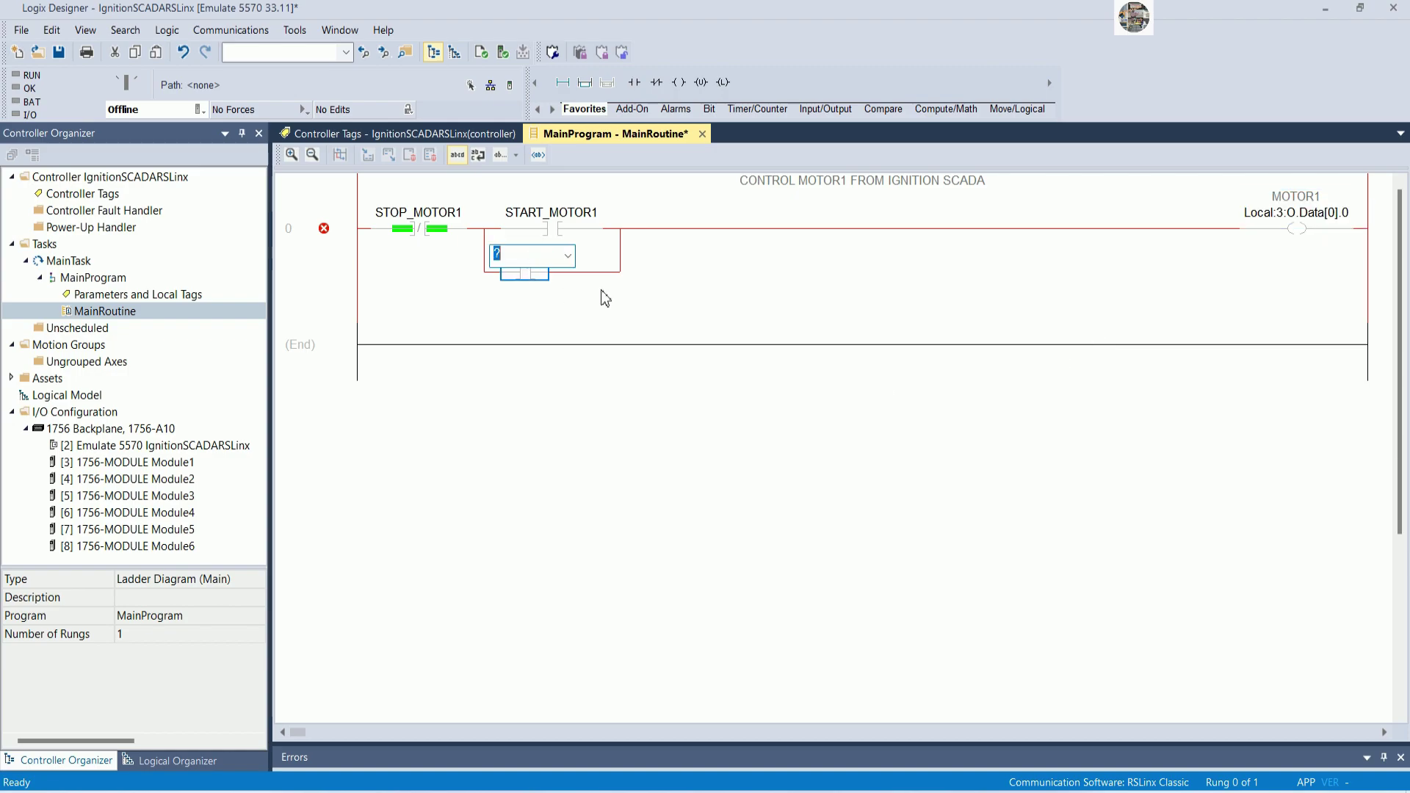
{"action": "key", "text": "ctrl+v"}
{"action": "key", "text": "Return"}
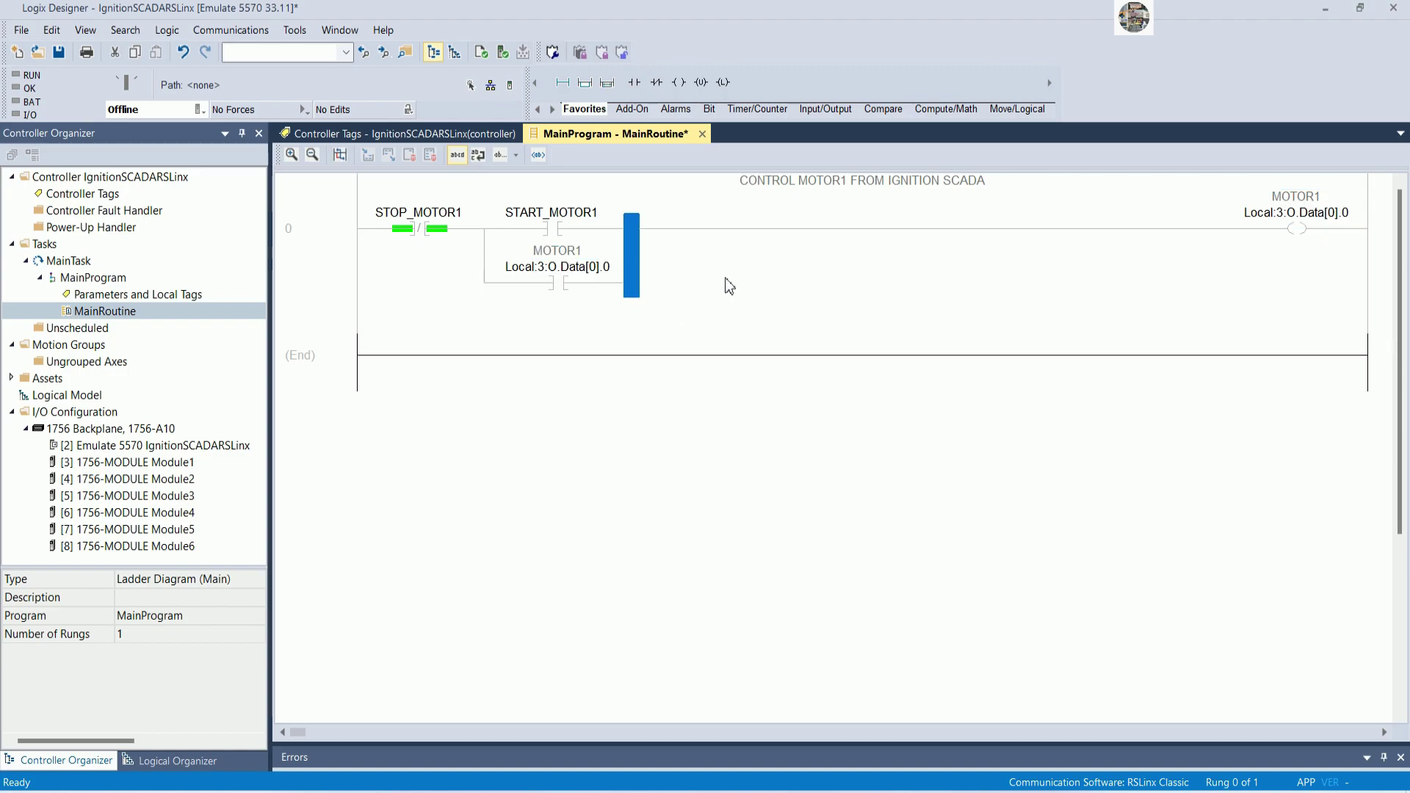
Duplicate rung 0 and insert the copy as rung 1 before the end of the routine
{"action": "right_click", "coordinate": [327, 239]}
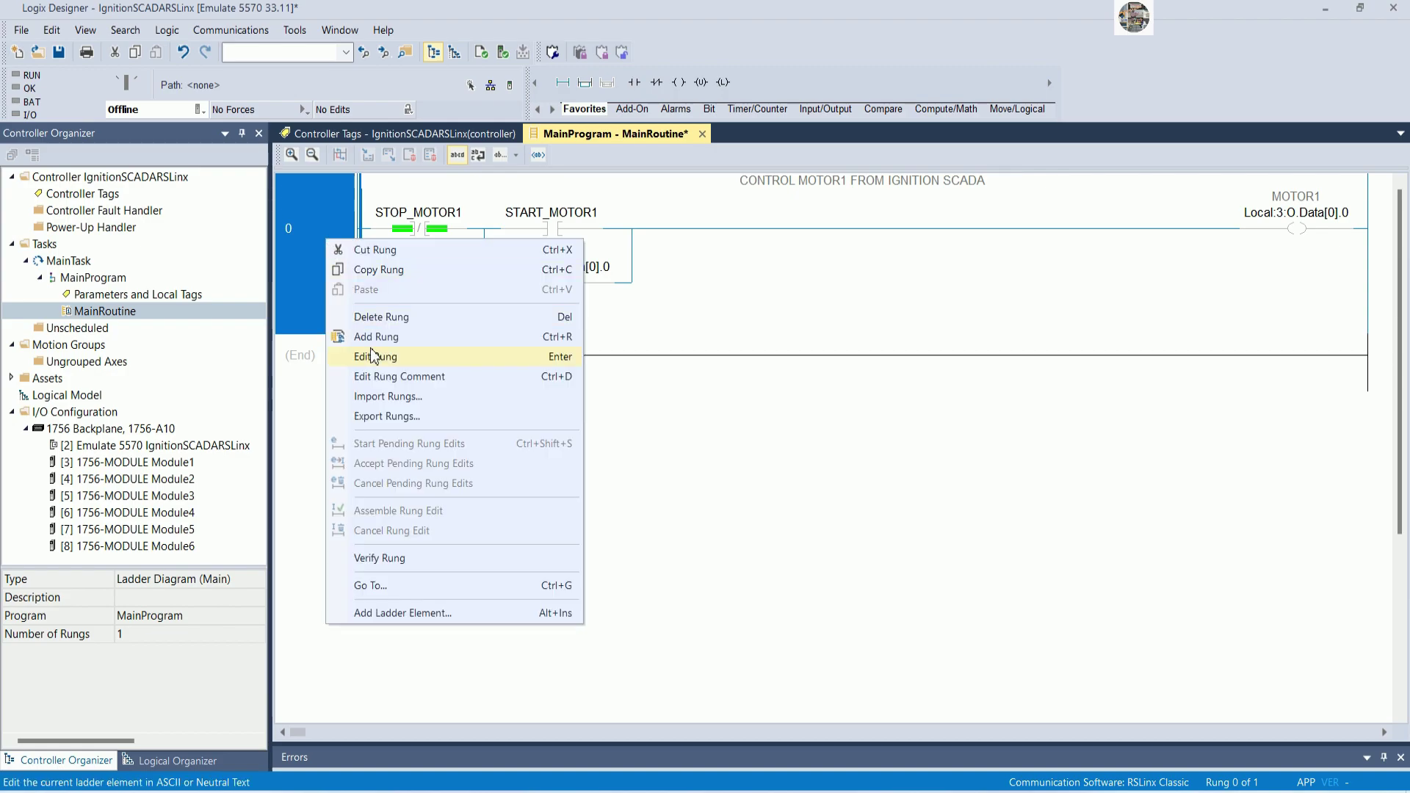
{"action": "left_click", "coordinate": [369, 270]}
{"action": "right_click", "coordinate": [312, 355]}
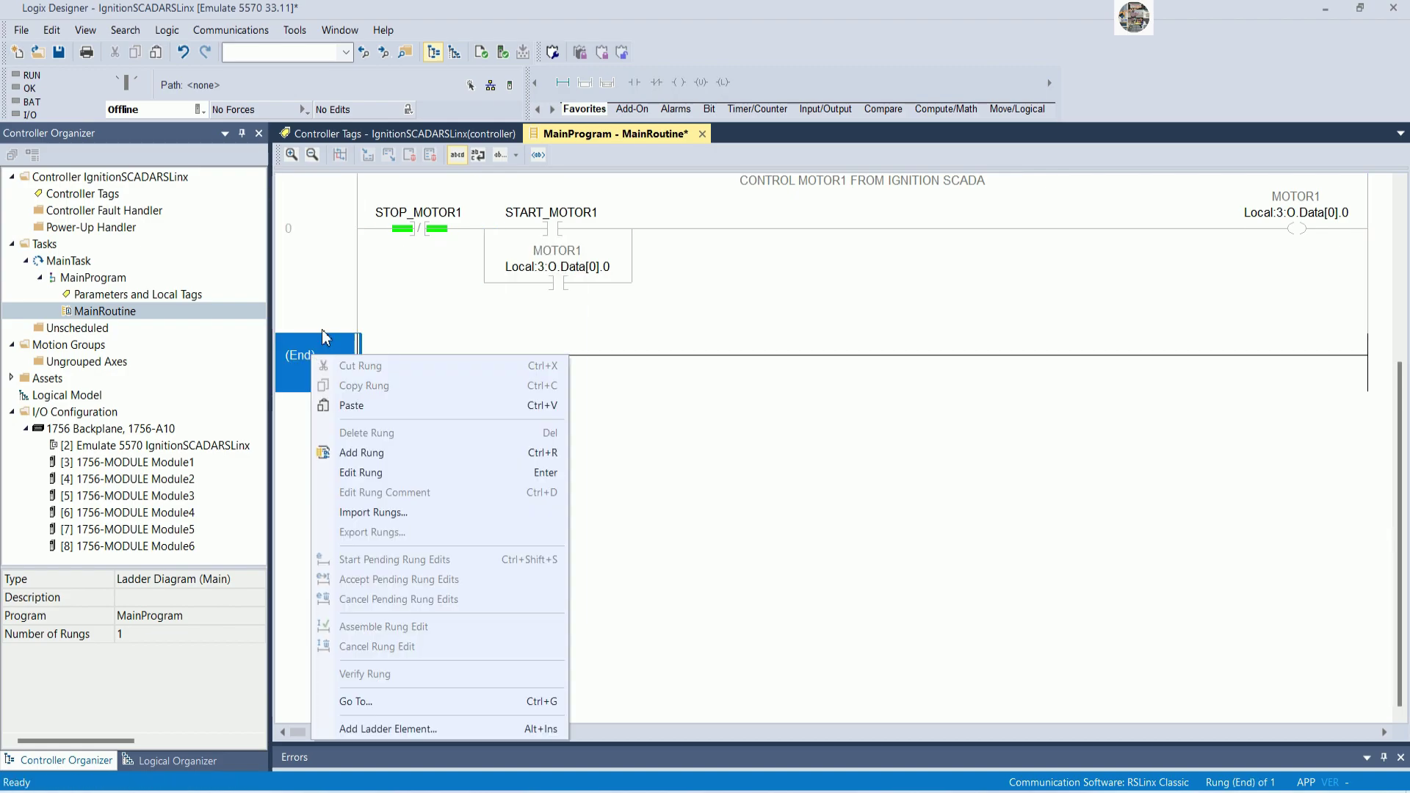
{"action": "left_click", "coordinate": [377, 408]}
{"action": "left_click", "coordinate": [745, 436]}
Change the stop and start contacts on rung 1 to STOP_MOTOR2 and START_MOTOR2
{"action": "left_click", "coordinate": [463, 382]}
{"action": "double_click", "coordinate": [463, 382]}
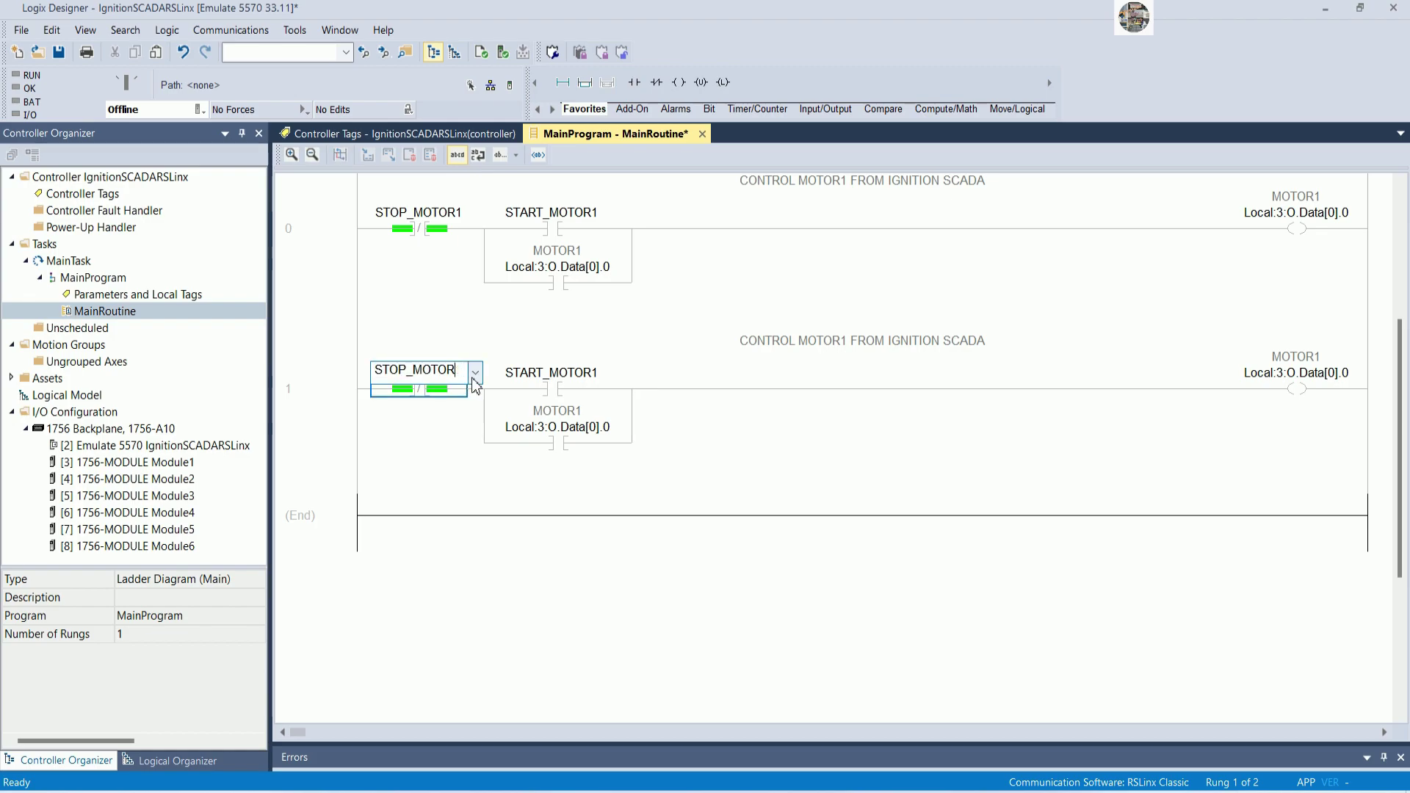
{"action": "type", "text": "2"}
{"action": "key", "text": "Return"}
{"action": "left_click", "coordinate": [601, 383]}
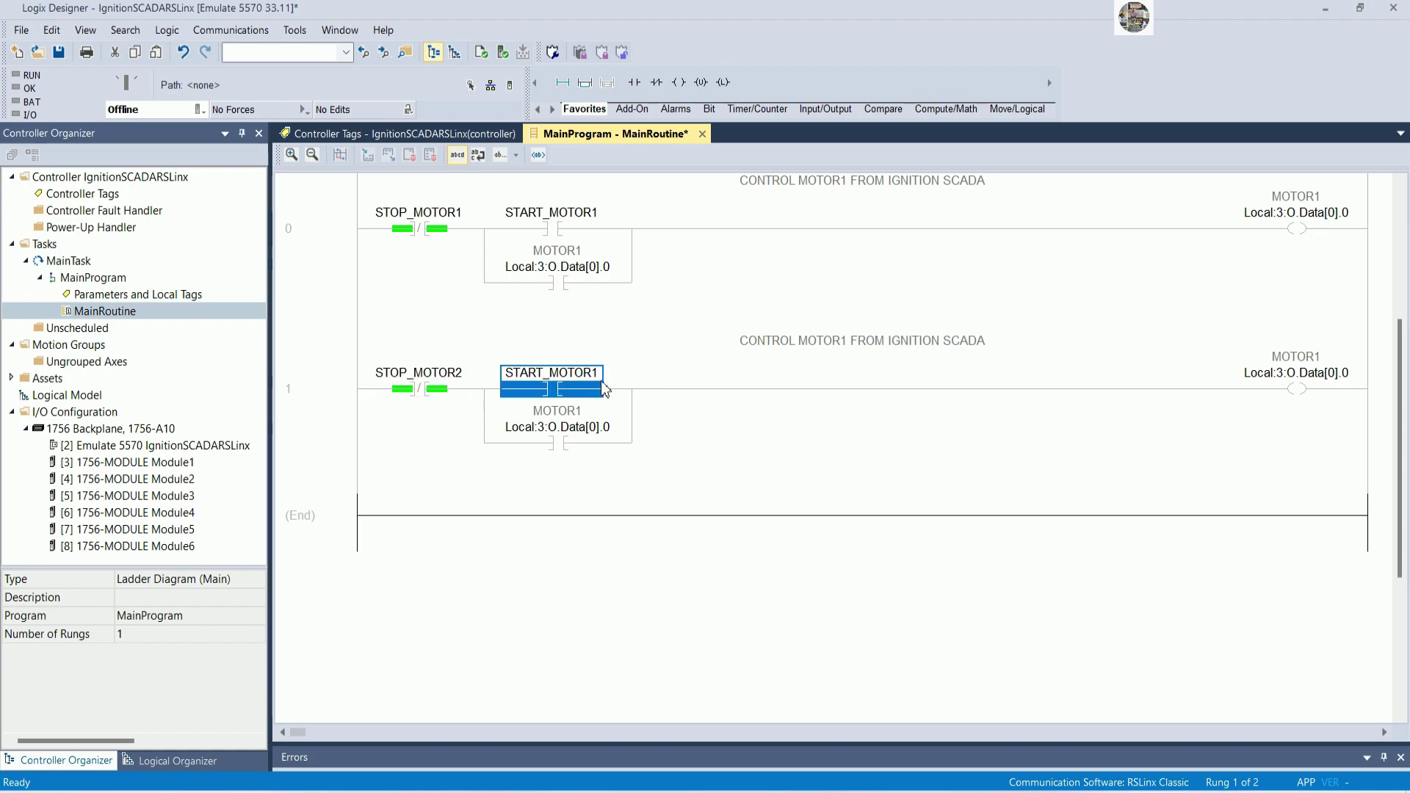
{"action": "double_click", "coordinate": [600, 379]}
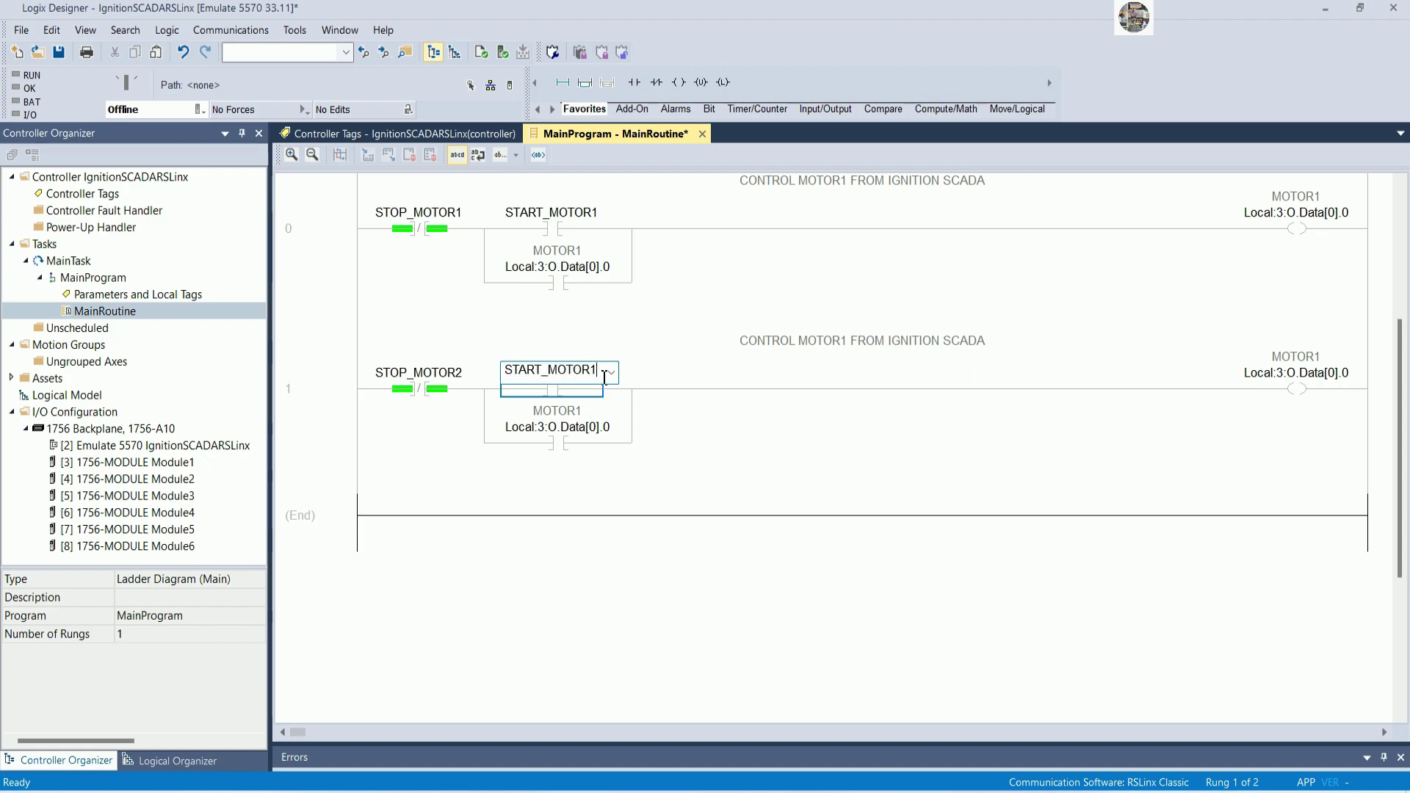
{"action": "type", "text": "2"}
{"action": "key", "text": "Return"}
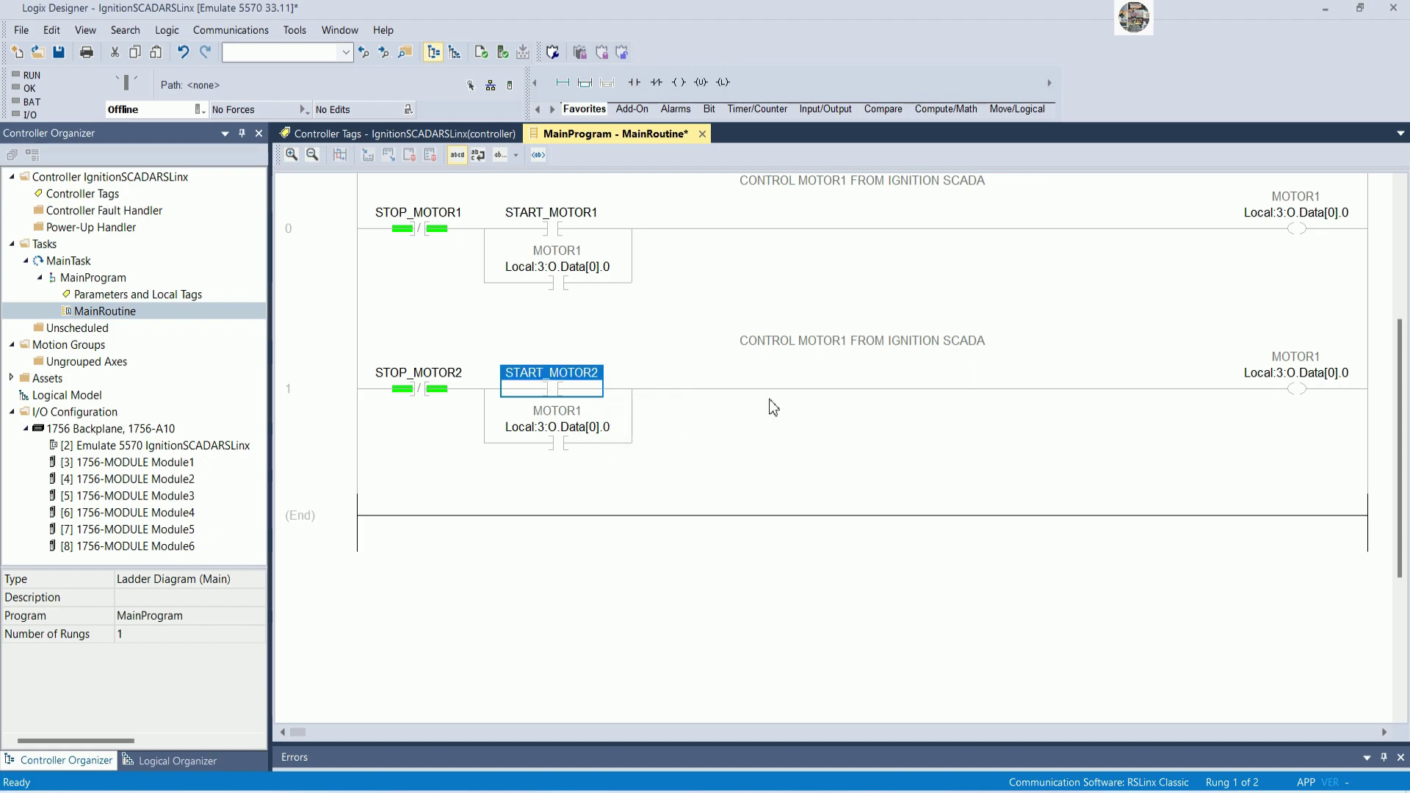
Change the branch contact and the output coil on rung 1 to Local:3:O.Data[0].1
{"action": "left_click", "coordinate": [599, 434]}
{"action": "double_click", "coordinate": [609, 426]}
{"action": "left_click", "coordinate": [612, 425]}
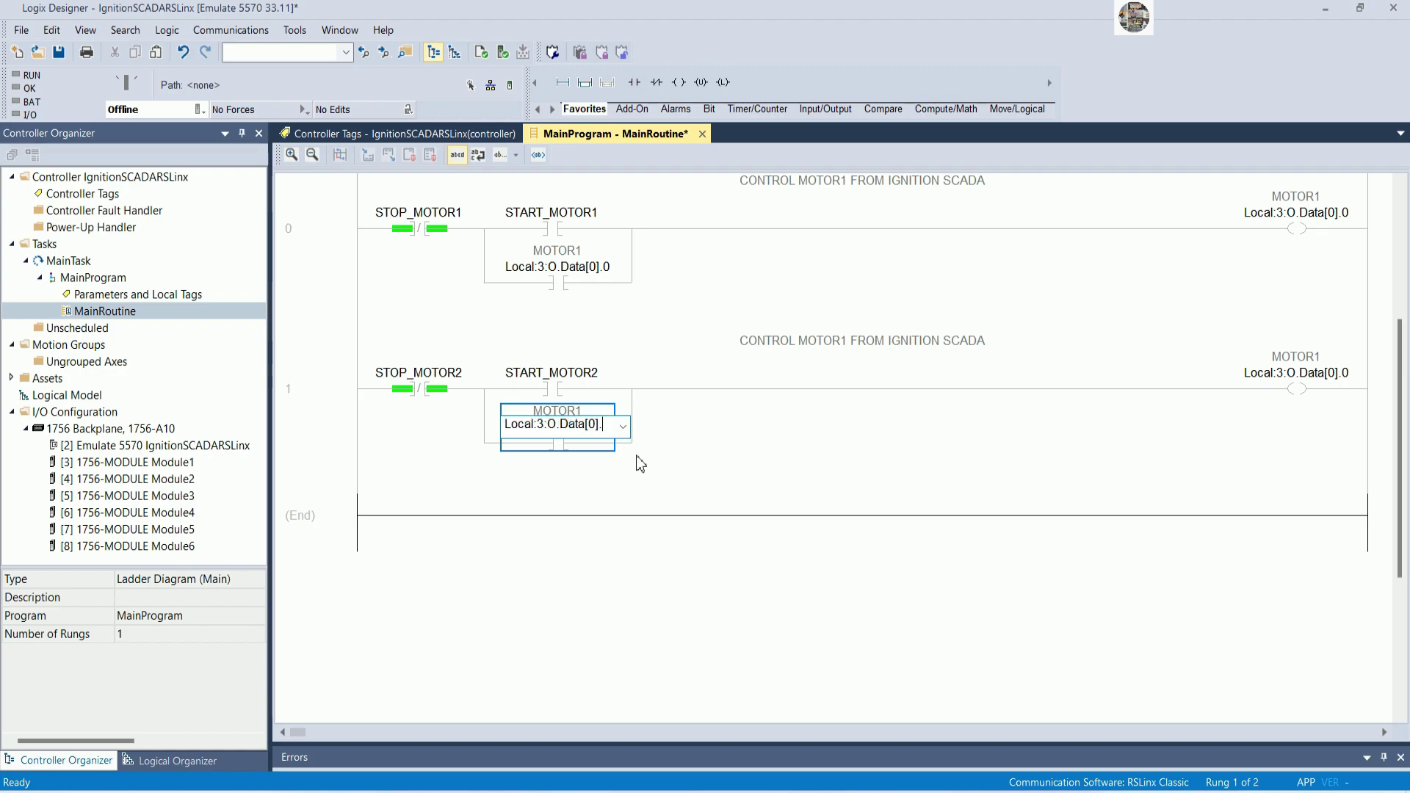
{"action": "type", "text": "1"}
{"action": "key", "text": "Return"}
{"action": "double_click", "coordinate": [1333, 371]}
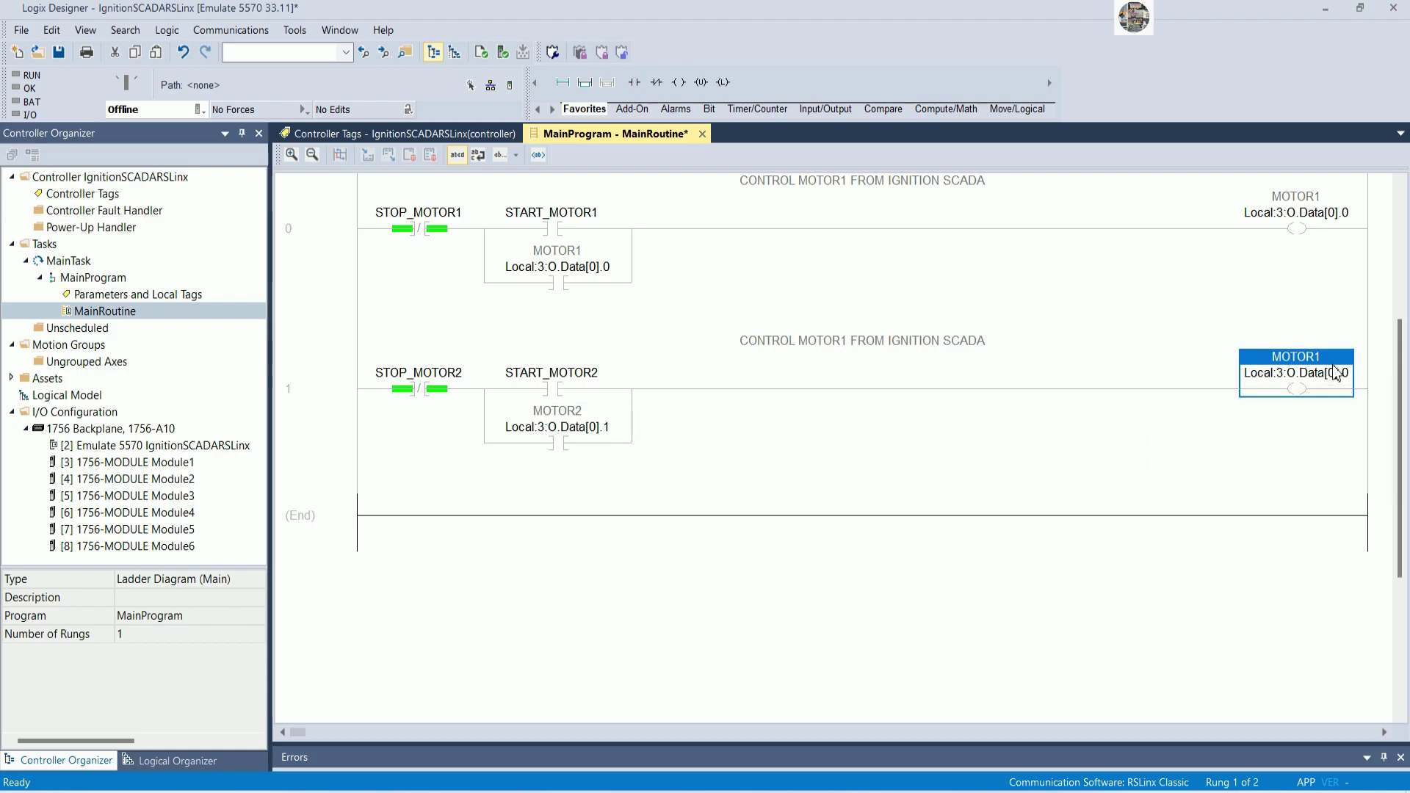
{"action": "left_click", "coordinate": [1253, 420]}
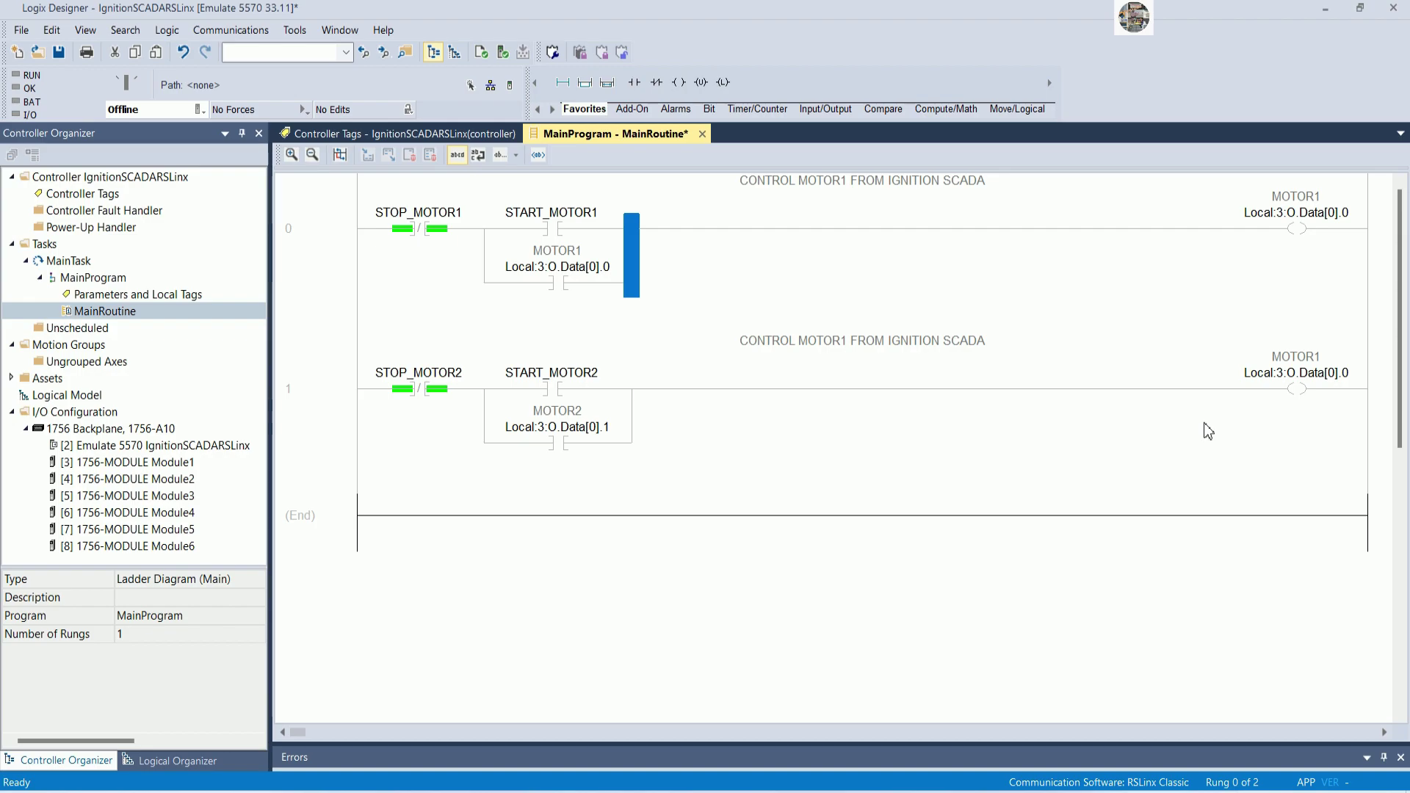
{"action": "double_click", "coordinate": [1343, 371]}
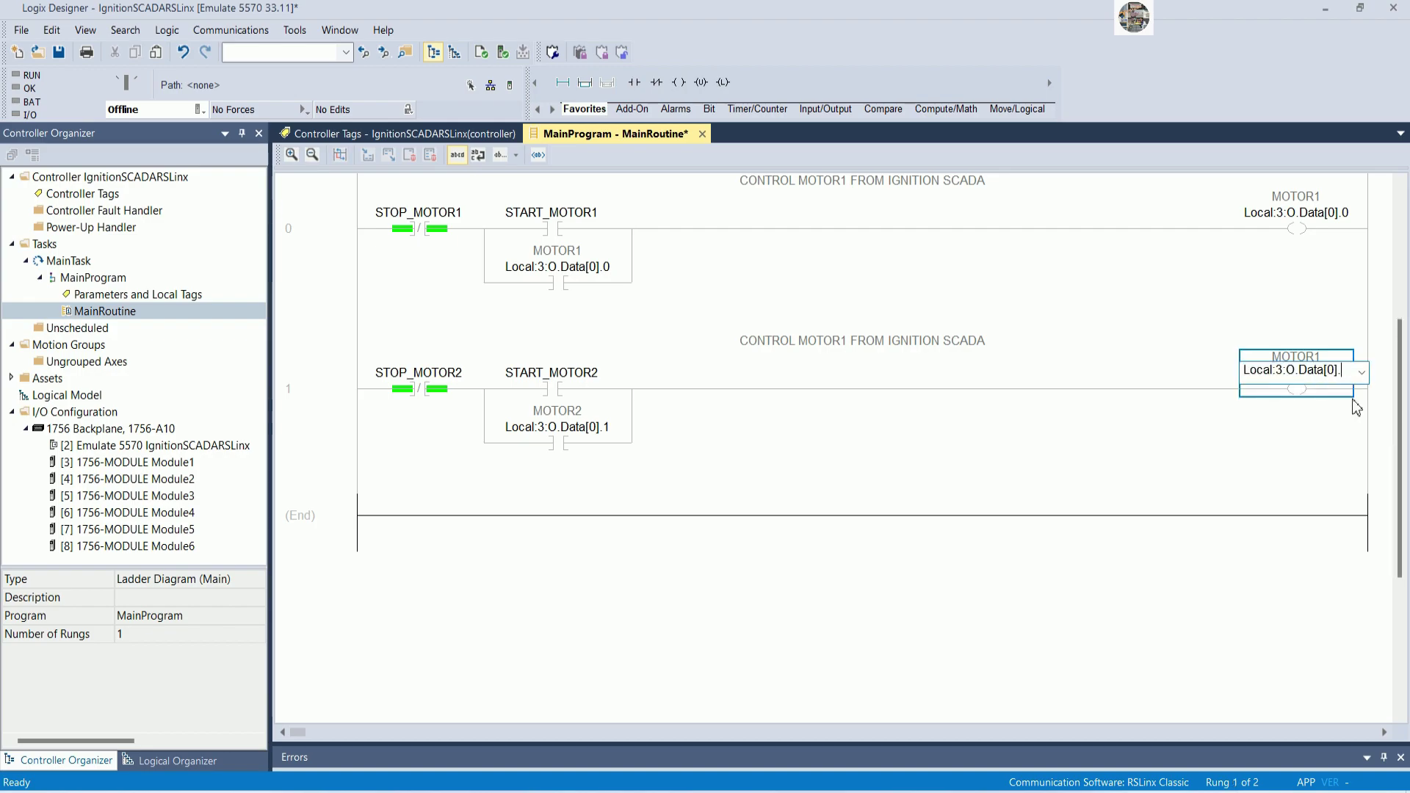
{"action": "type", "text": "1"}
{"action": "key", "text": "Return"}
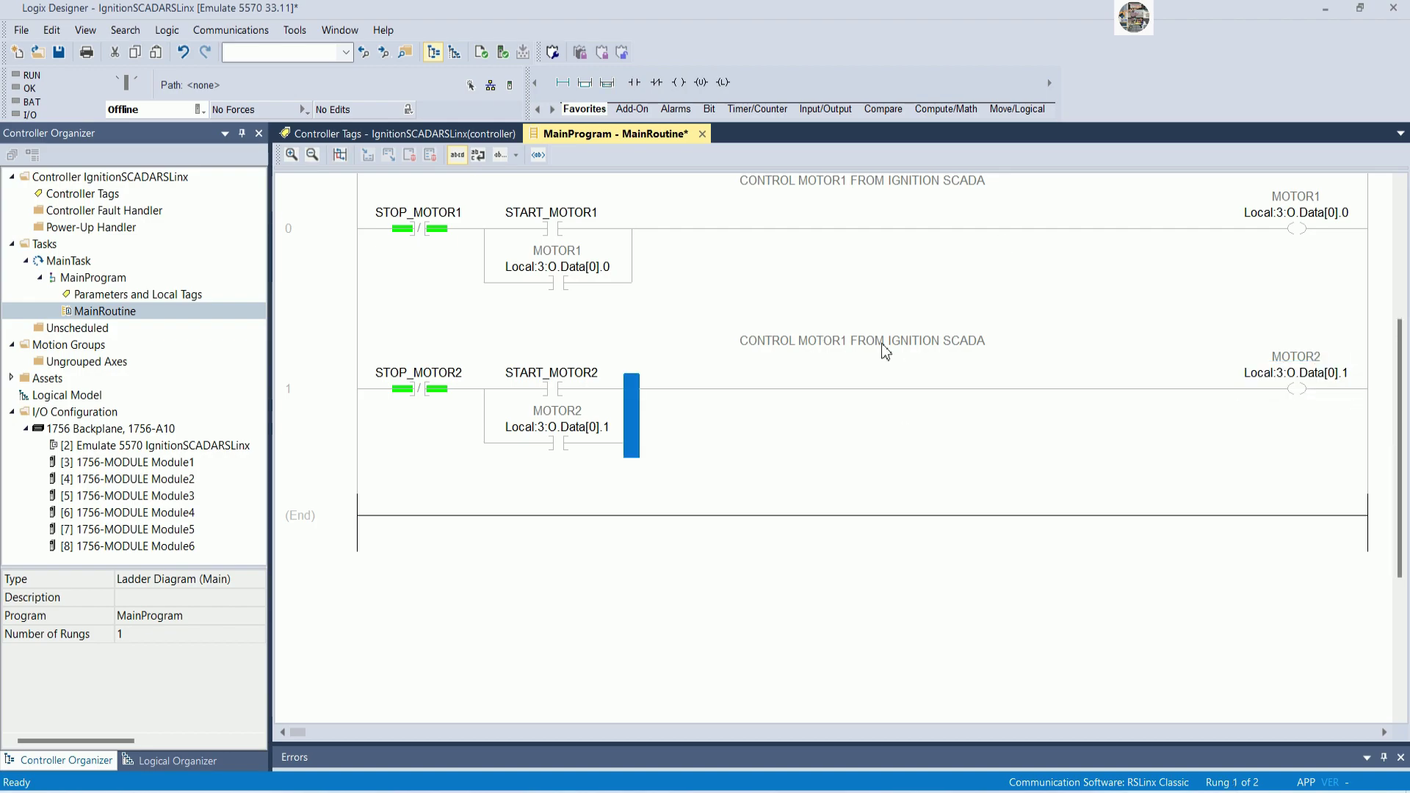
Open the comment of rung 1 for editing
{"action": "double_click", "coordinate": [881, 343]}
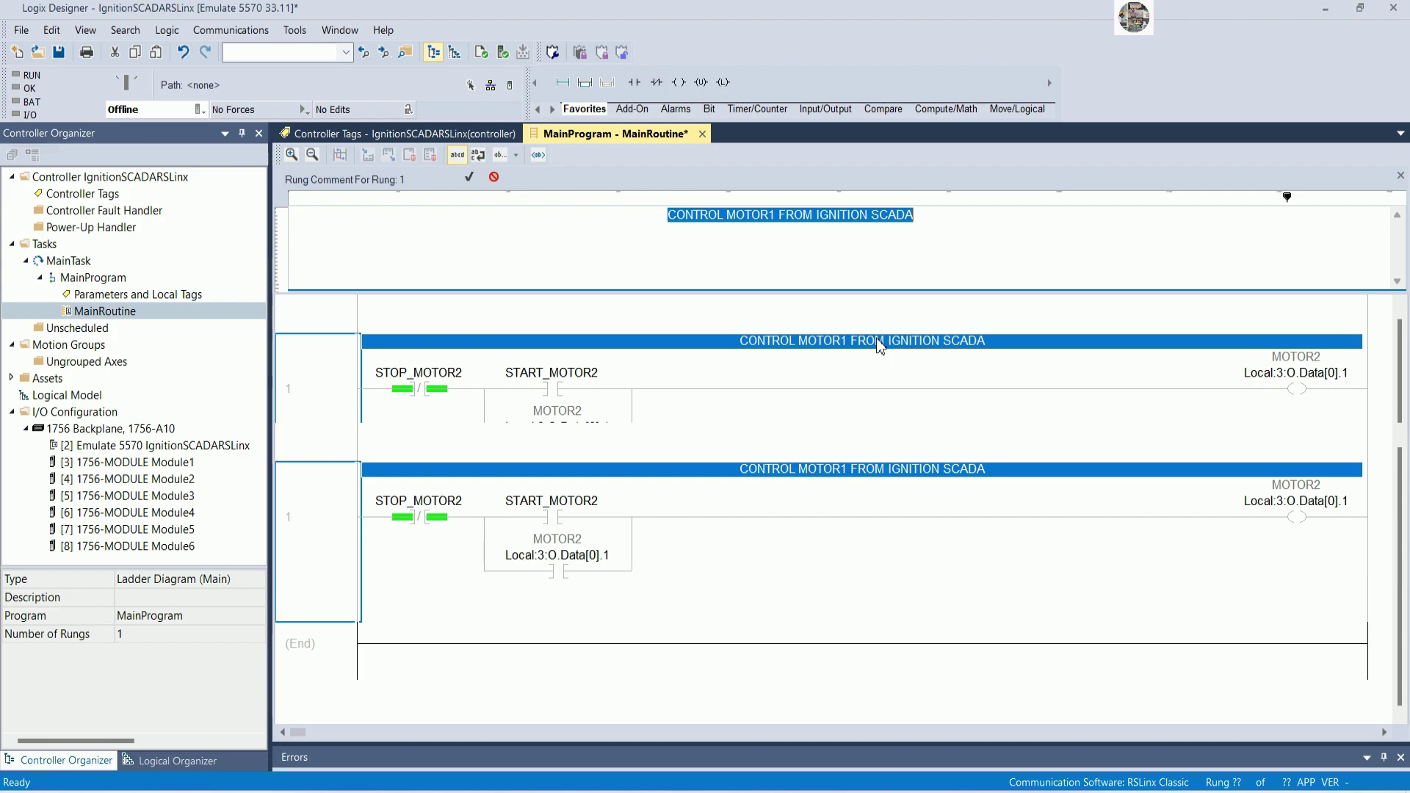
Change the comment of rung 1 to "CONTROL MOTOR2 FROM IGNITION SCADA"
{"action": "left_click", "coordinate": [776, 217]}
{"action": "key", "text": "BackSpace"}
{"action": "type", "text": "2"}
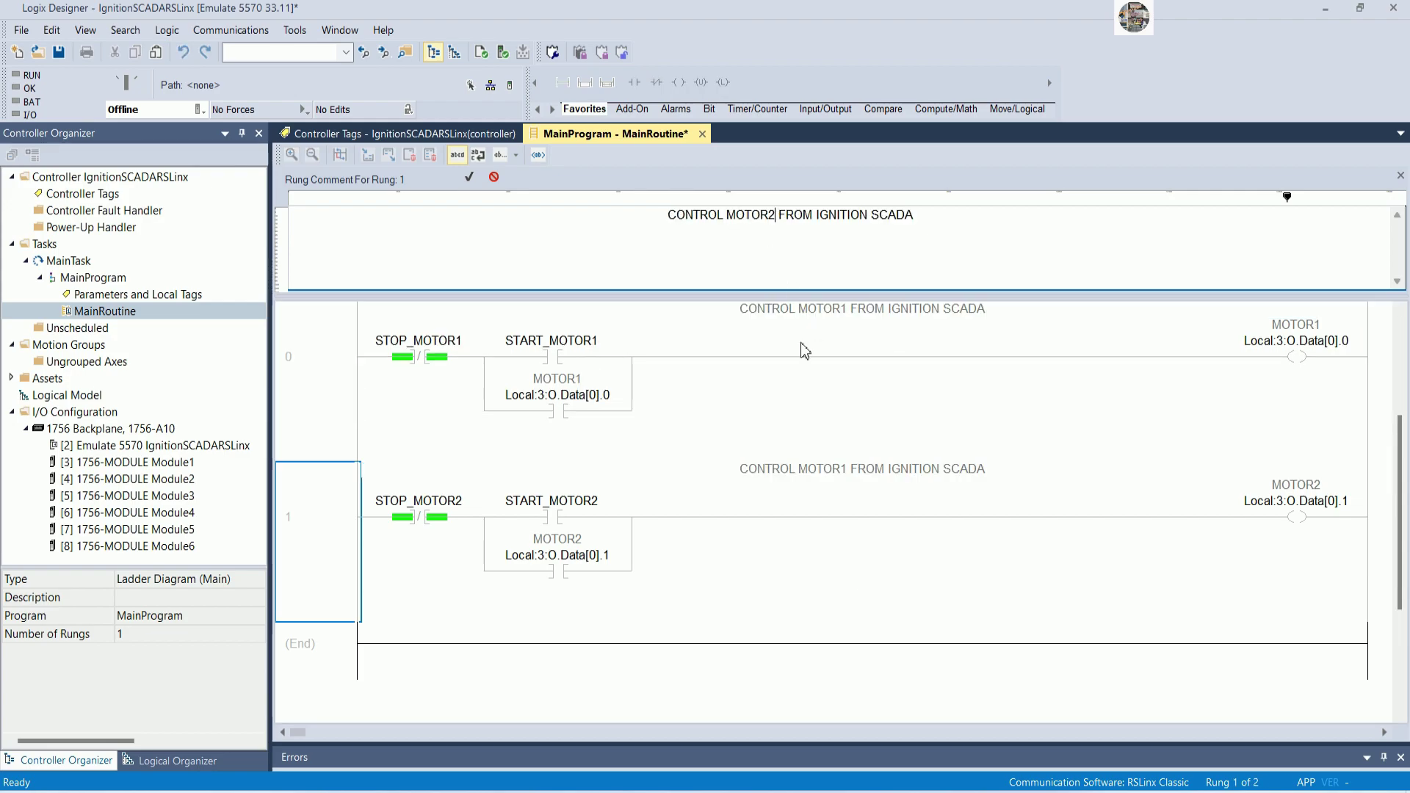
{"action": "left_click", "coordinate": [851, 573]}
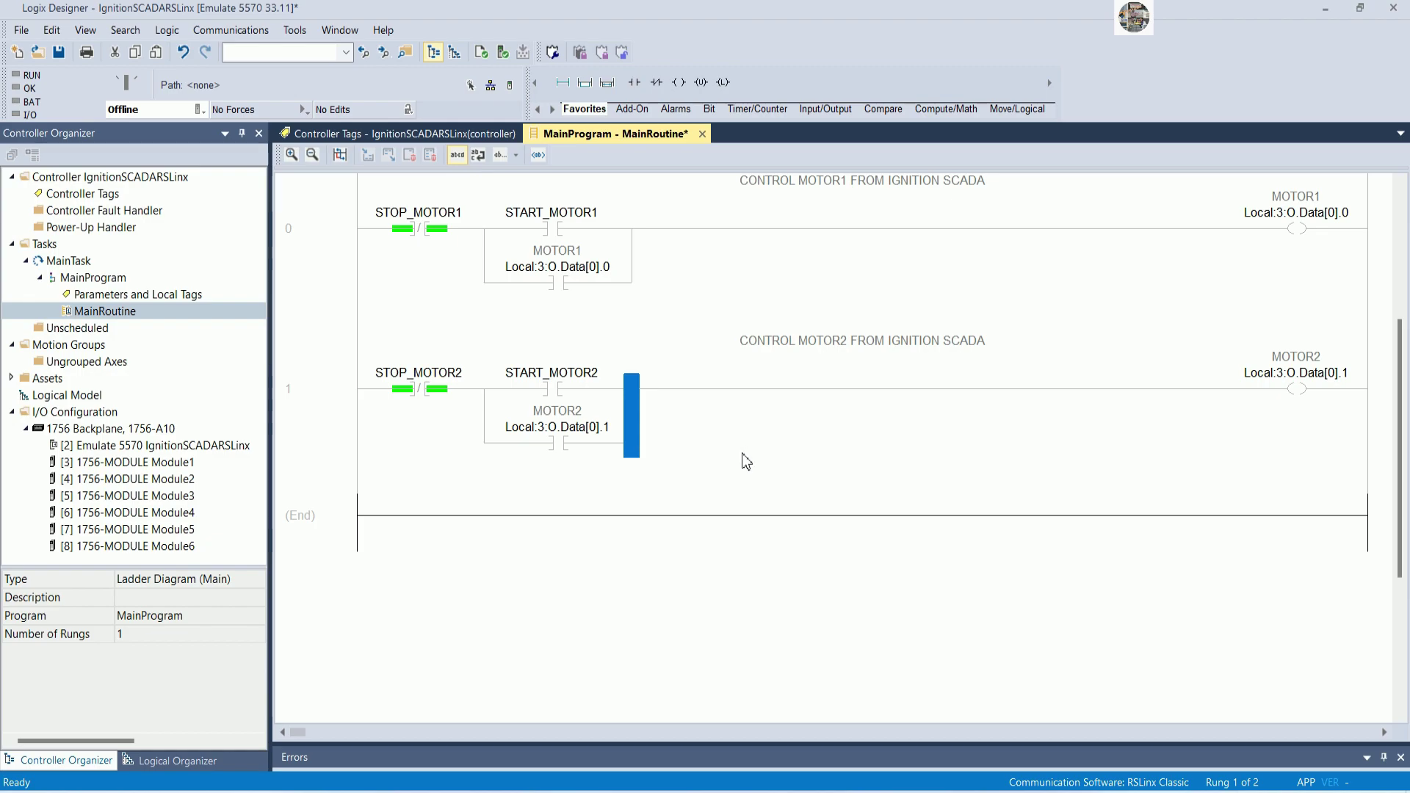
Copy the MOTOR2 rung and paste it at the end of MainRoutine as rung 2
{"action": "right_click", "coordinate": [337, 401]}
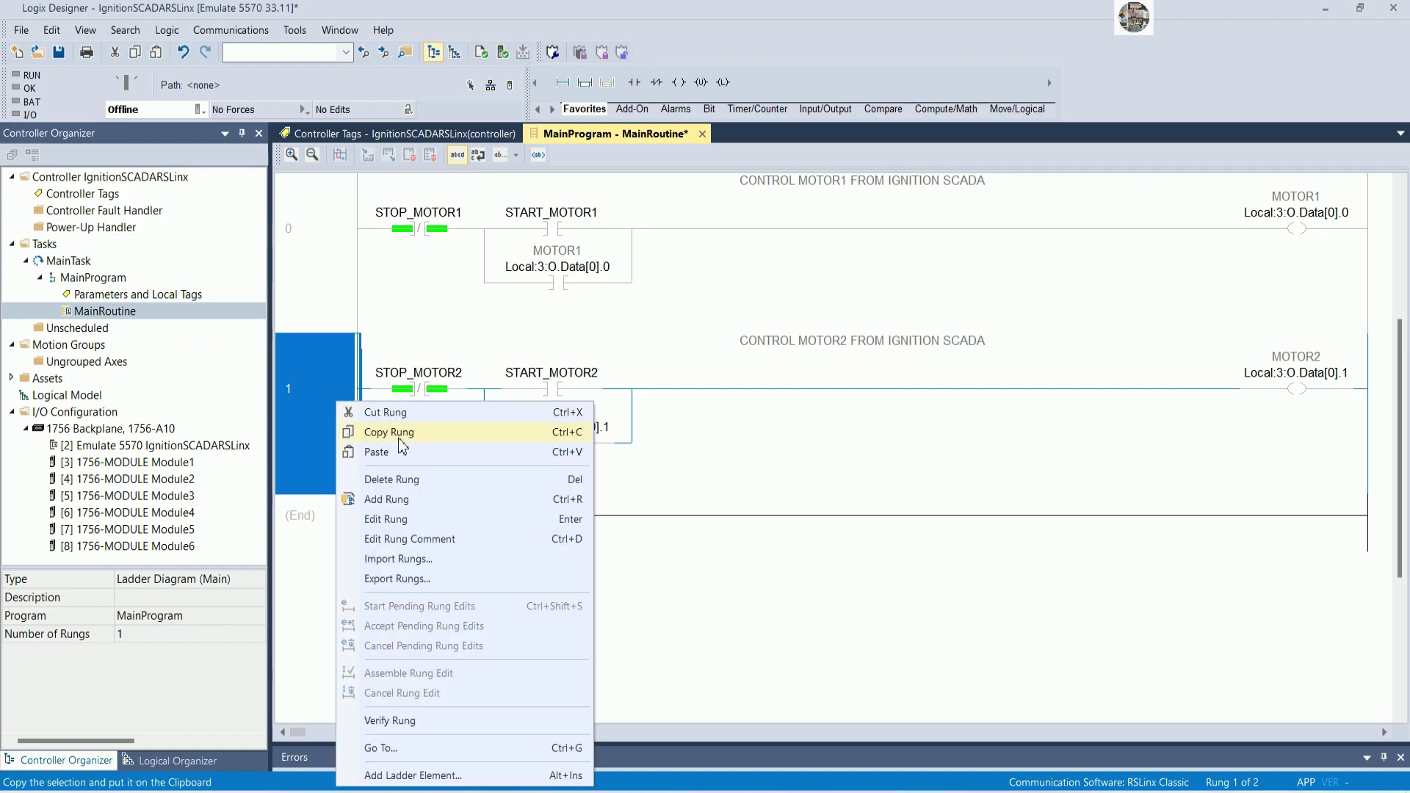
{"action": "left_click", "coordinate": [399, 441]}
{"action": "right_click", "coordinate": [321, 512]}
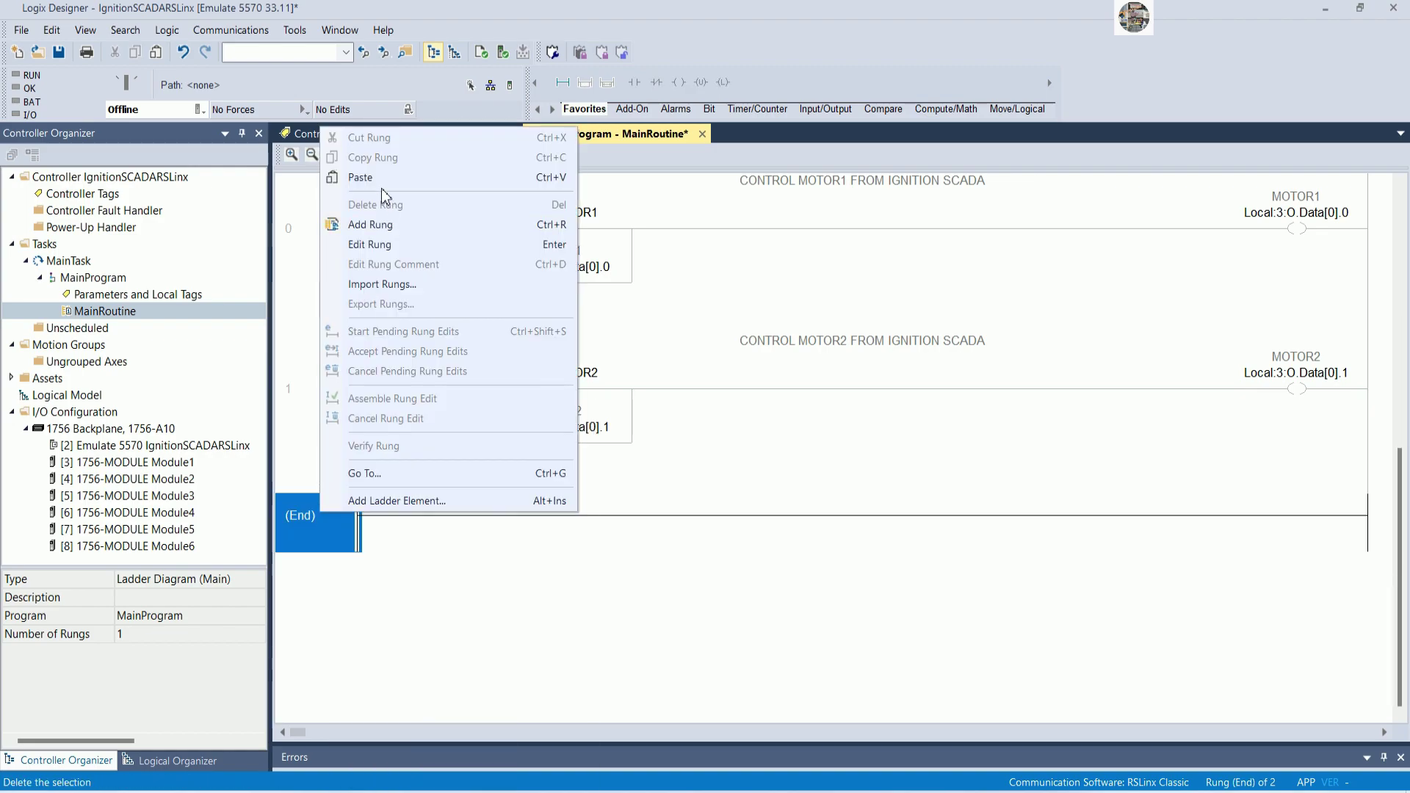
{"action": "left_click", "coordinate": [381, 180]}
Change the stop and start contact tags on rung 2 to STOP_MOTOR3 and START_MOTOR3
{"action": "left_click", "coordinate": [436, 534]}
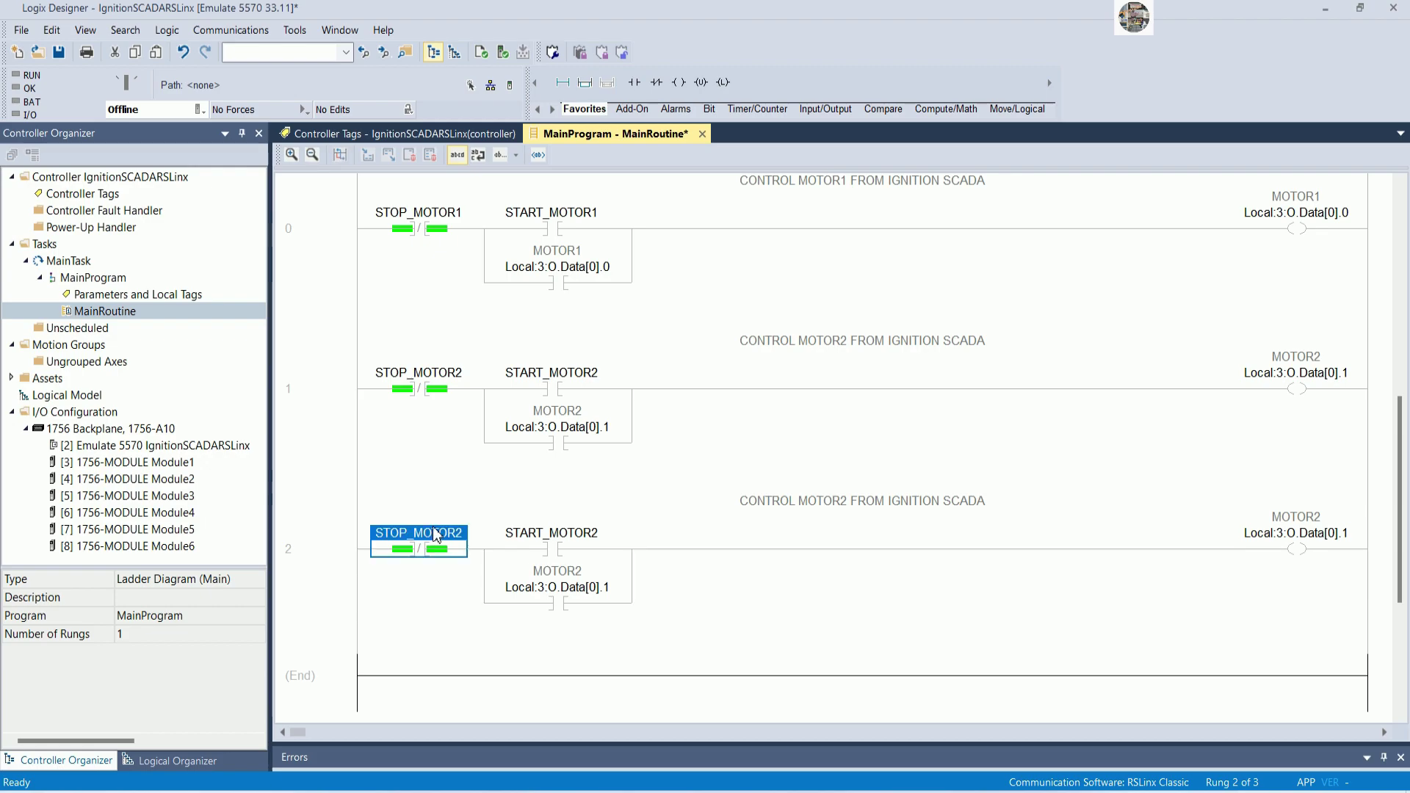
{"action": "double_click", "coordinate": [461, 538]}
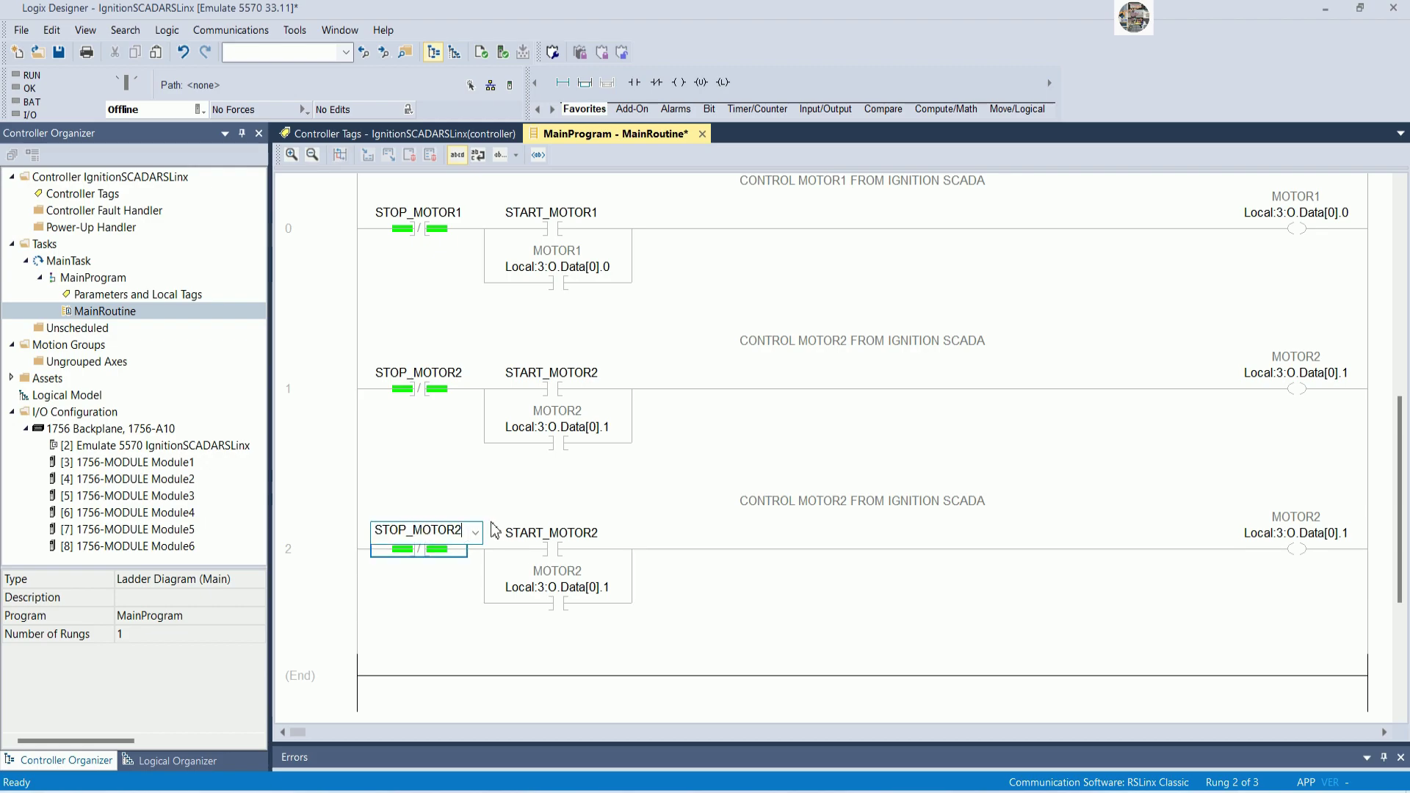
{"action": "type", "text": "3"}
{"action": "key", "text": "Return"}
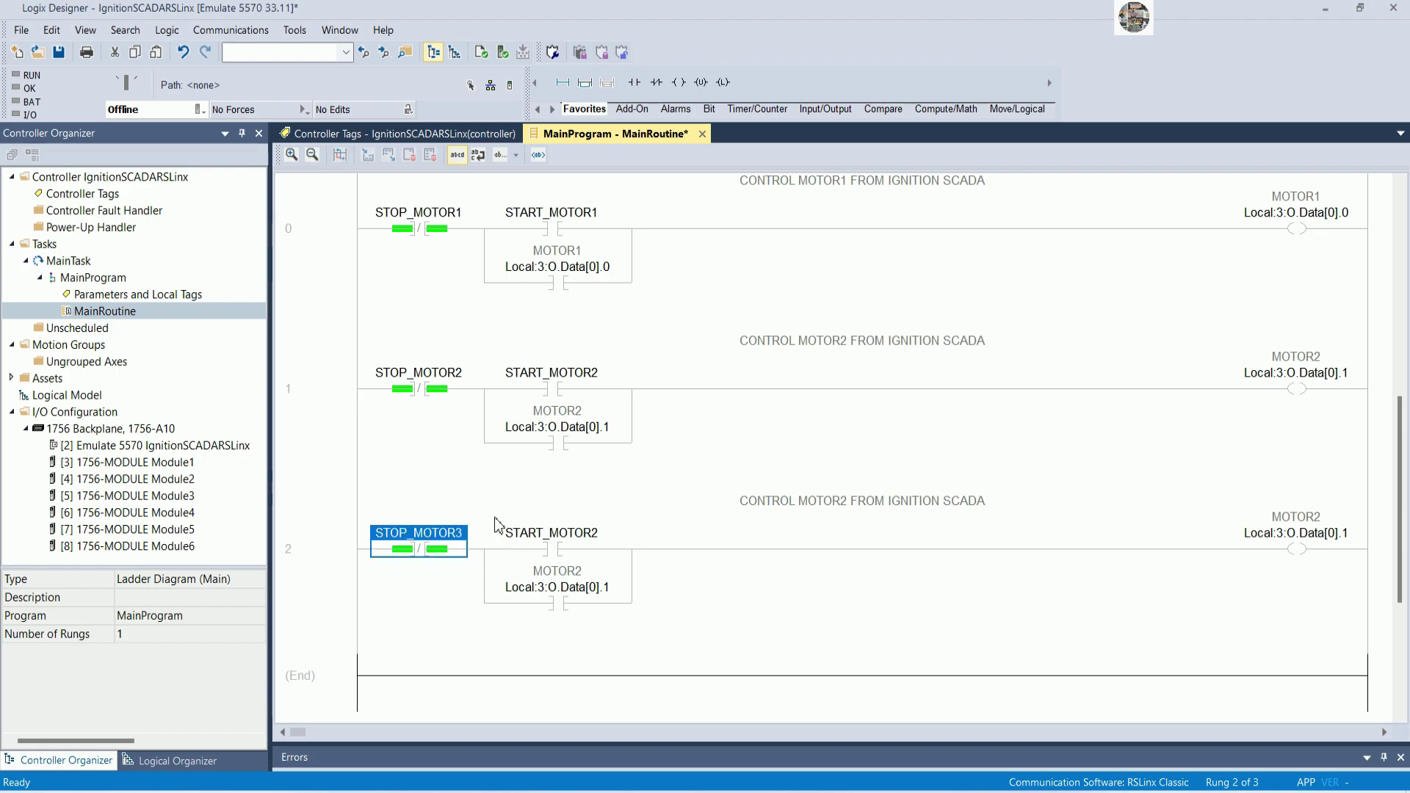
{"action": "double_click", "coordinate": [595, 533]}
{"action": "left_click", "coordinate": [600, 531]}
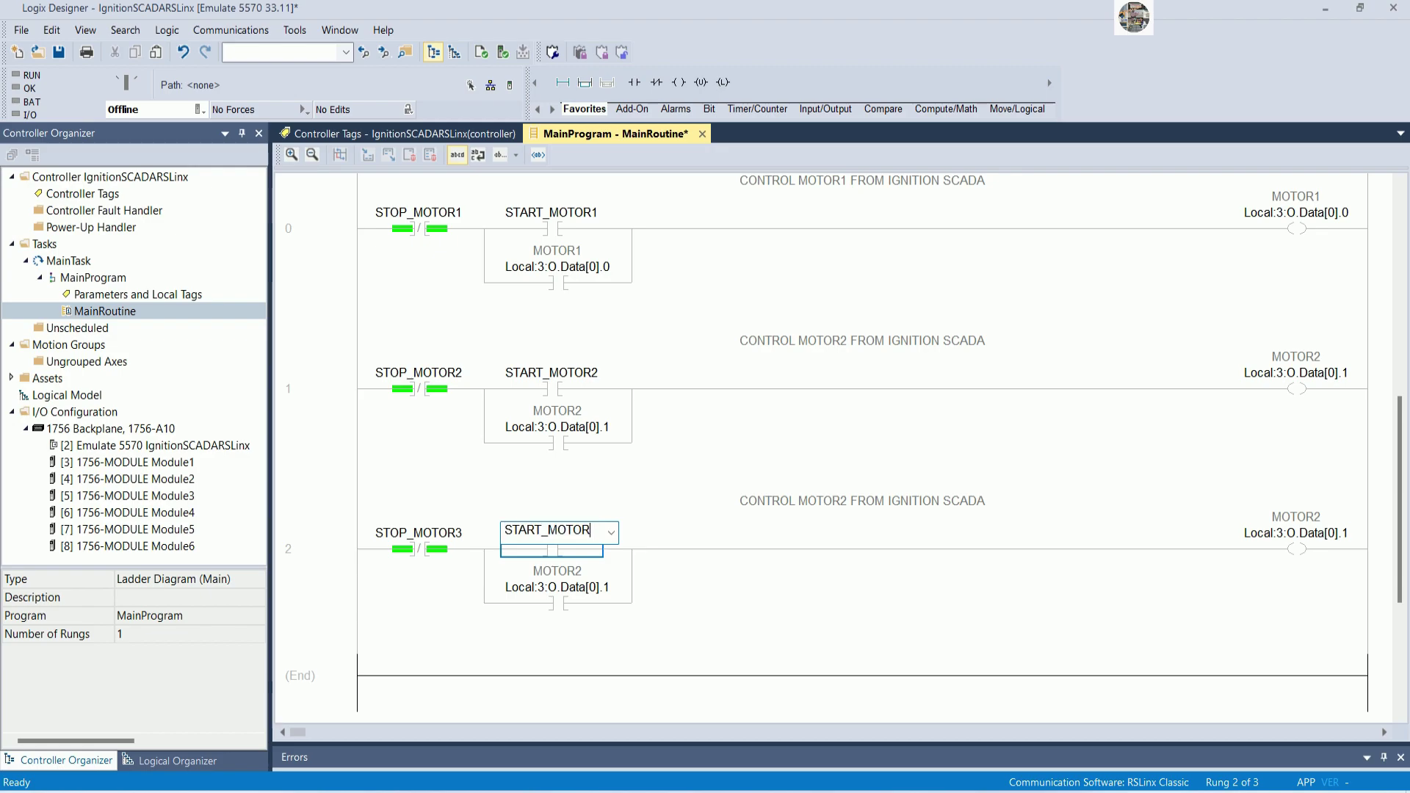
{"action": "type", "text": "3"}
{"action": "key", "text": "Return"}
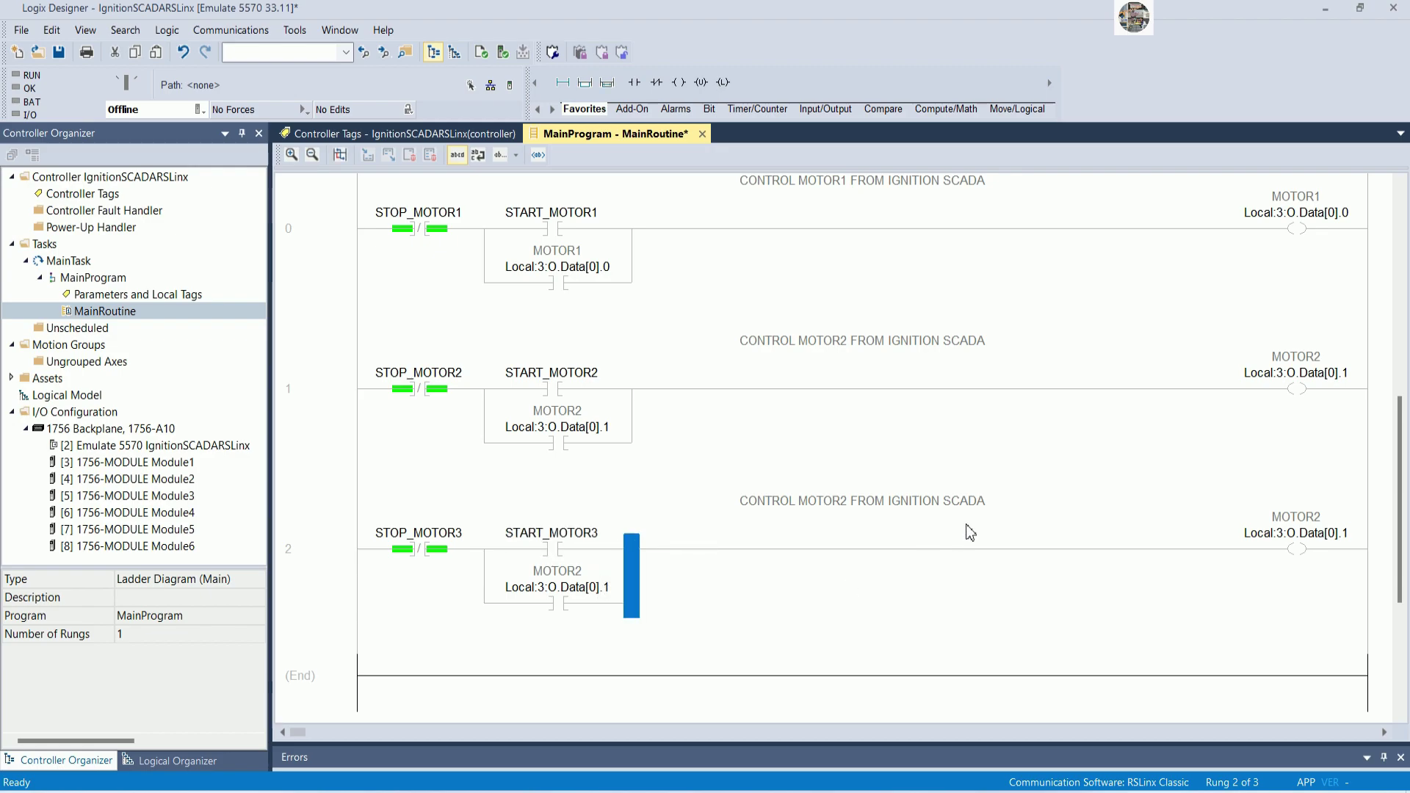
Change the comment of rung 2 to "CONTROL MOTOR3 FROM IGNITION SCADA"
{"action": "left_click", "coordinate": [955, 510]}
{"action": "double_click", "coordinate": [942, 502]}
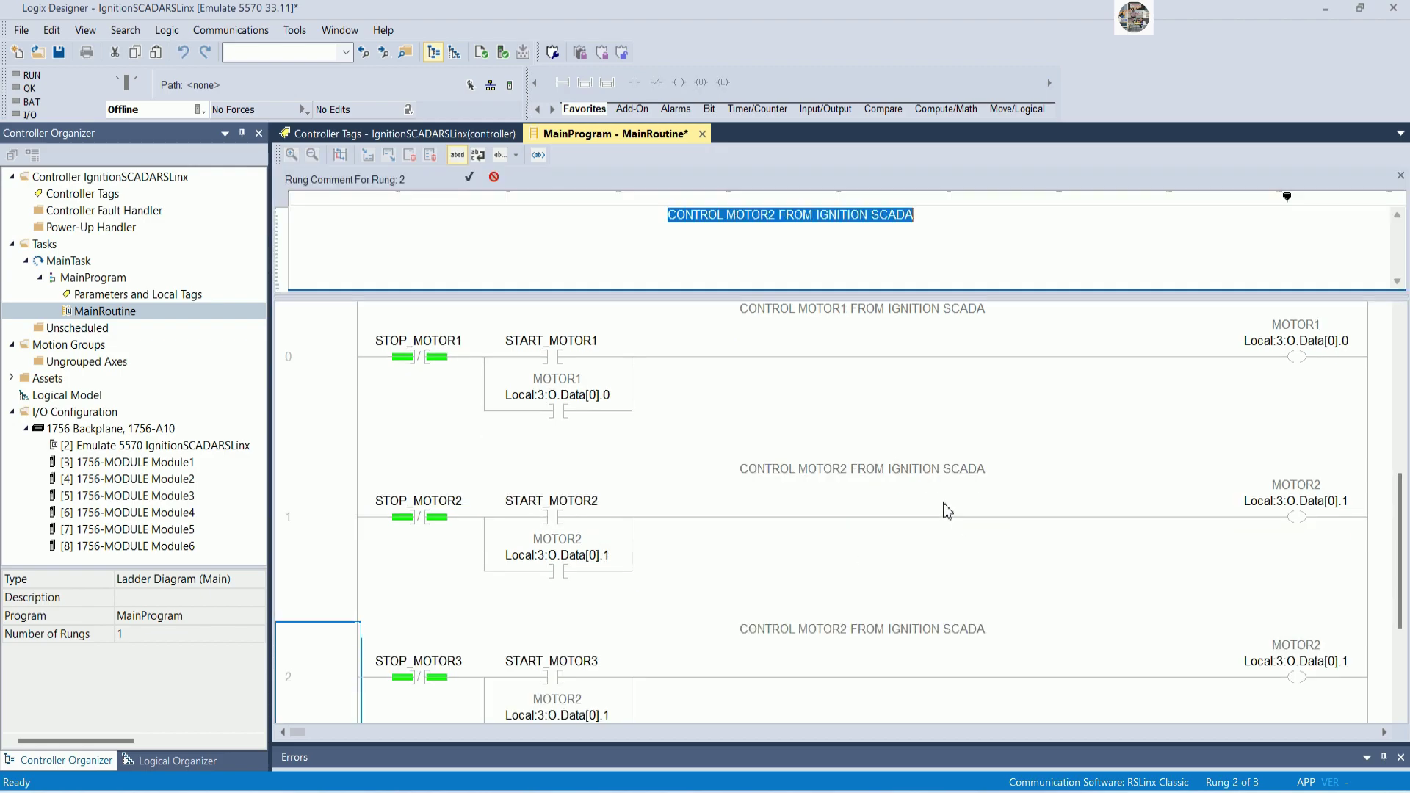
{"action": "left_click", "coordinate": [763, 216]}
{"action": "key", "text": "BackSpace"}
{"action": "type", "text": "3"}
{"action": "key", "text": "Return"}
{"action": "key", "text": "Down"}
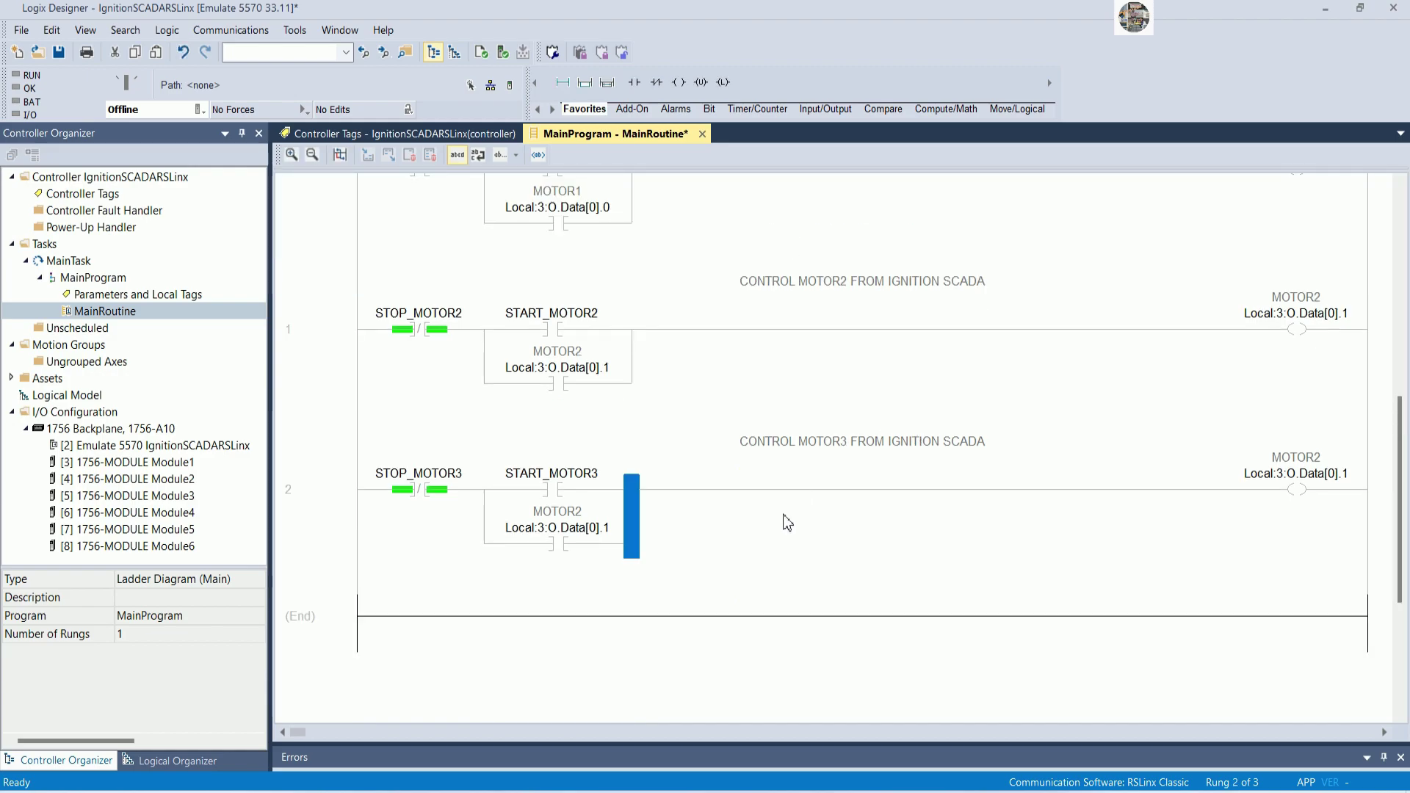
Assign Local:3:O.Data[0].2 to both the parallel seal-in contact and the output coil on rung 2
{"action": "left_click", "coordinate": [616, 527]}
{"action": "double_click", "coordinate": [615, 526]}
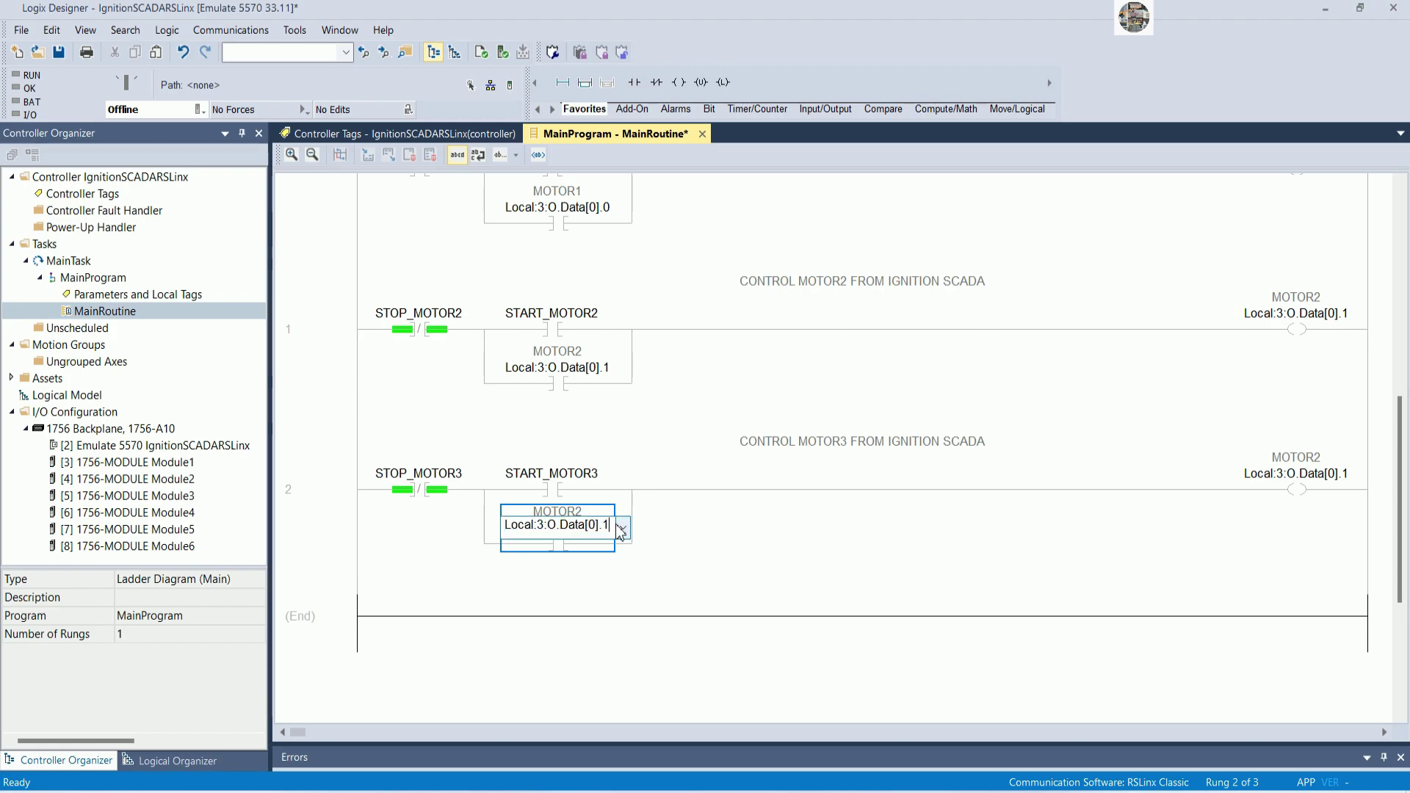
{"action": "type", "text": "2"}
{"action": "key", "text": "Return"}
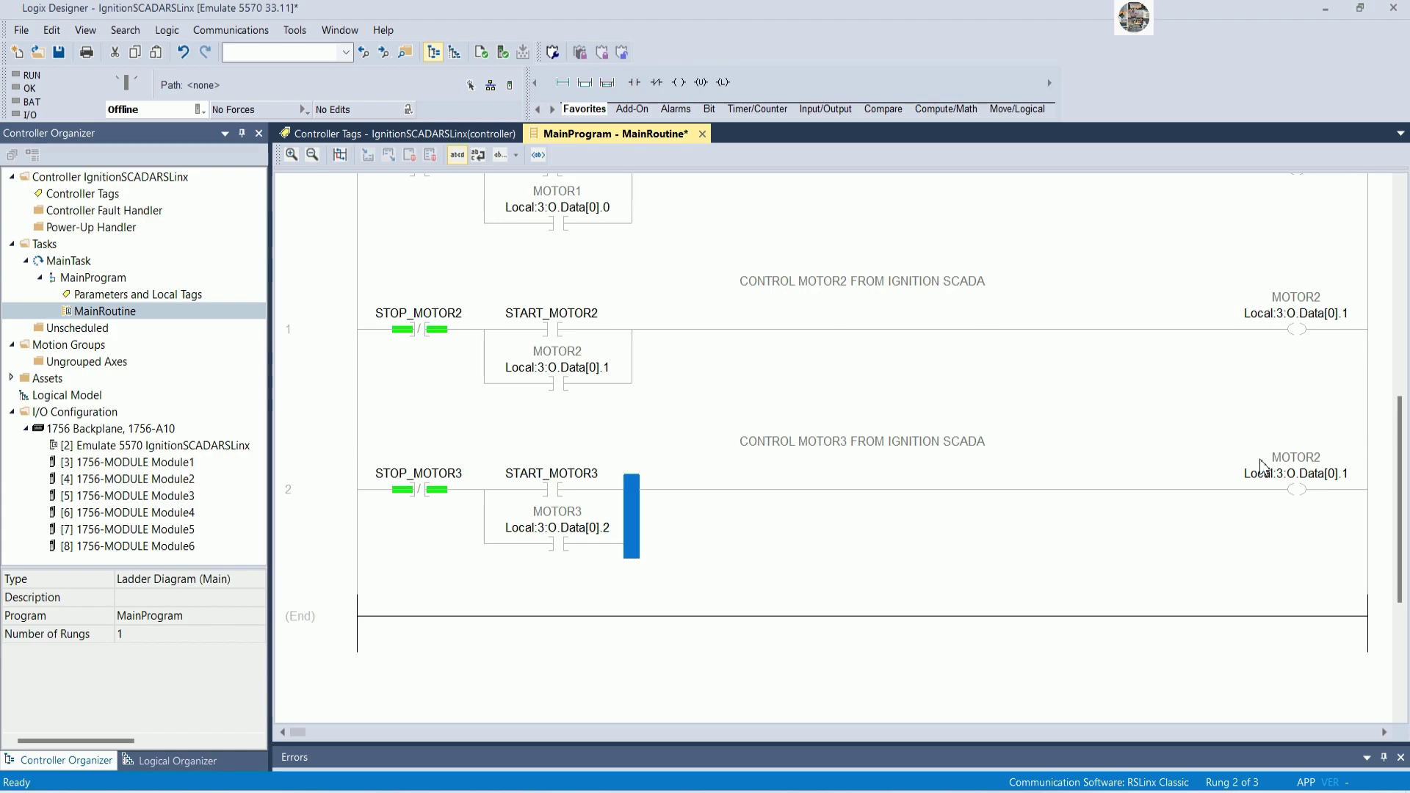
{"action": "double_click", "coordinate": [1305, 465]}
{"action": "double_click", "coordinate": [1347, 608]}
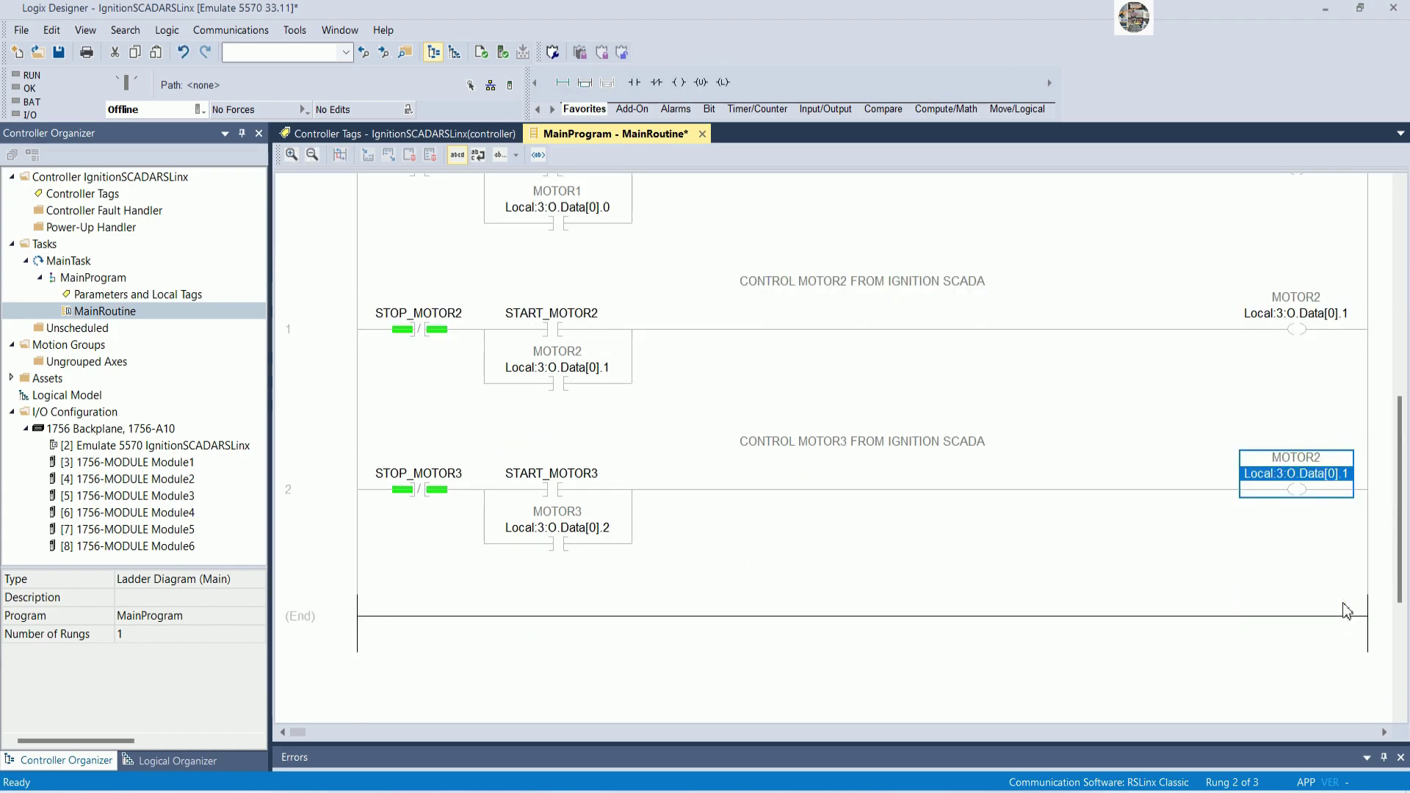
{"action": "left_click", "coordinate": [1350, 473]}
{"action": "key", "text": "BackSpace"}
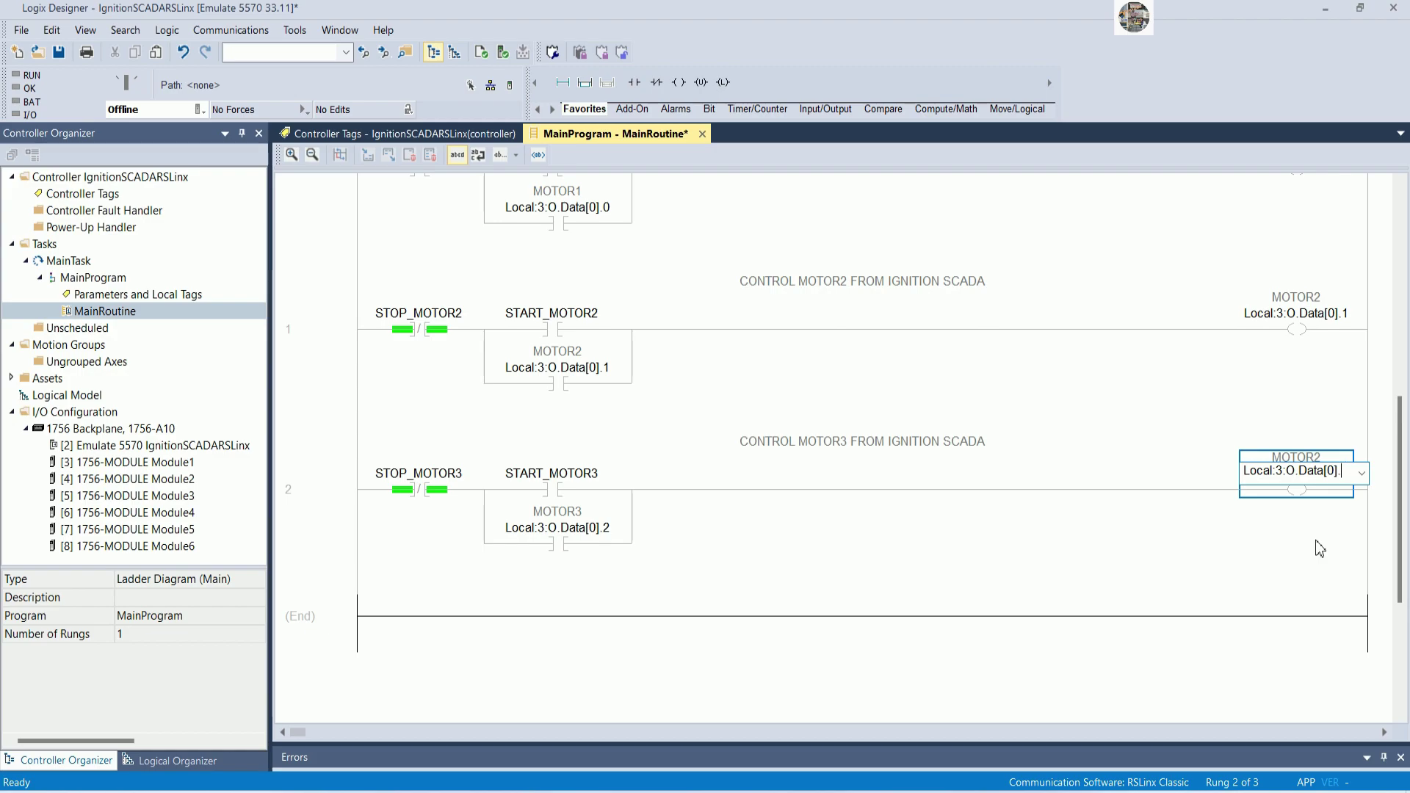
{"action": "type", "text": "2"}
{"action": "left_click", "coordinate": [631, 518]}
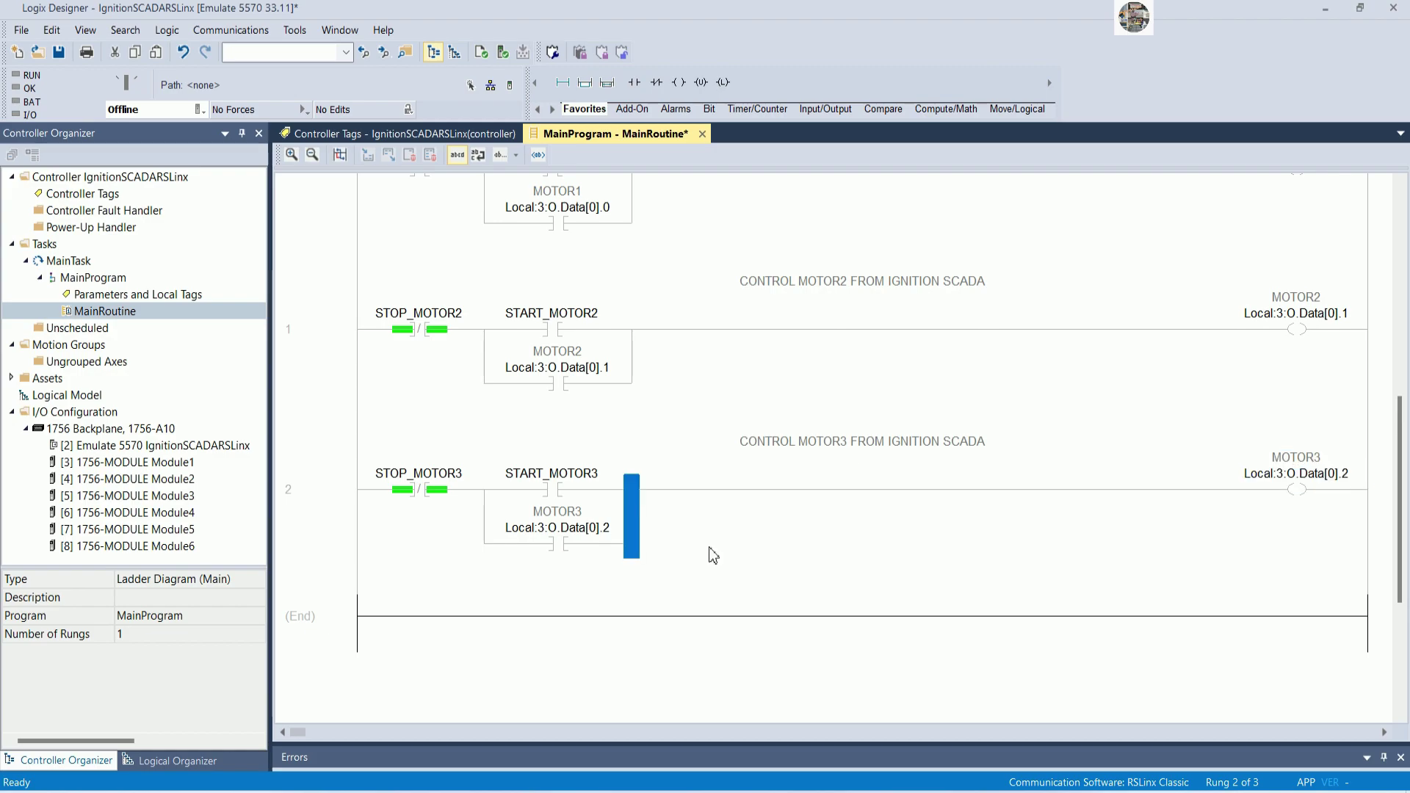
Copy the MOTOR3 rung and paste it at the end of MainRoutine as rung 3
{"action": "scroll", "coordinate": [712, 556], "scroll_direction": "down", "scroll_amount": 2}
{"action": "left_click", "coordinate": [330, 408]}
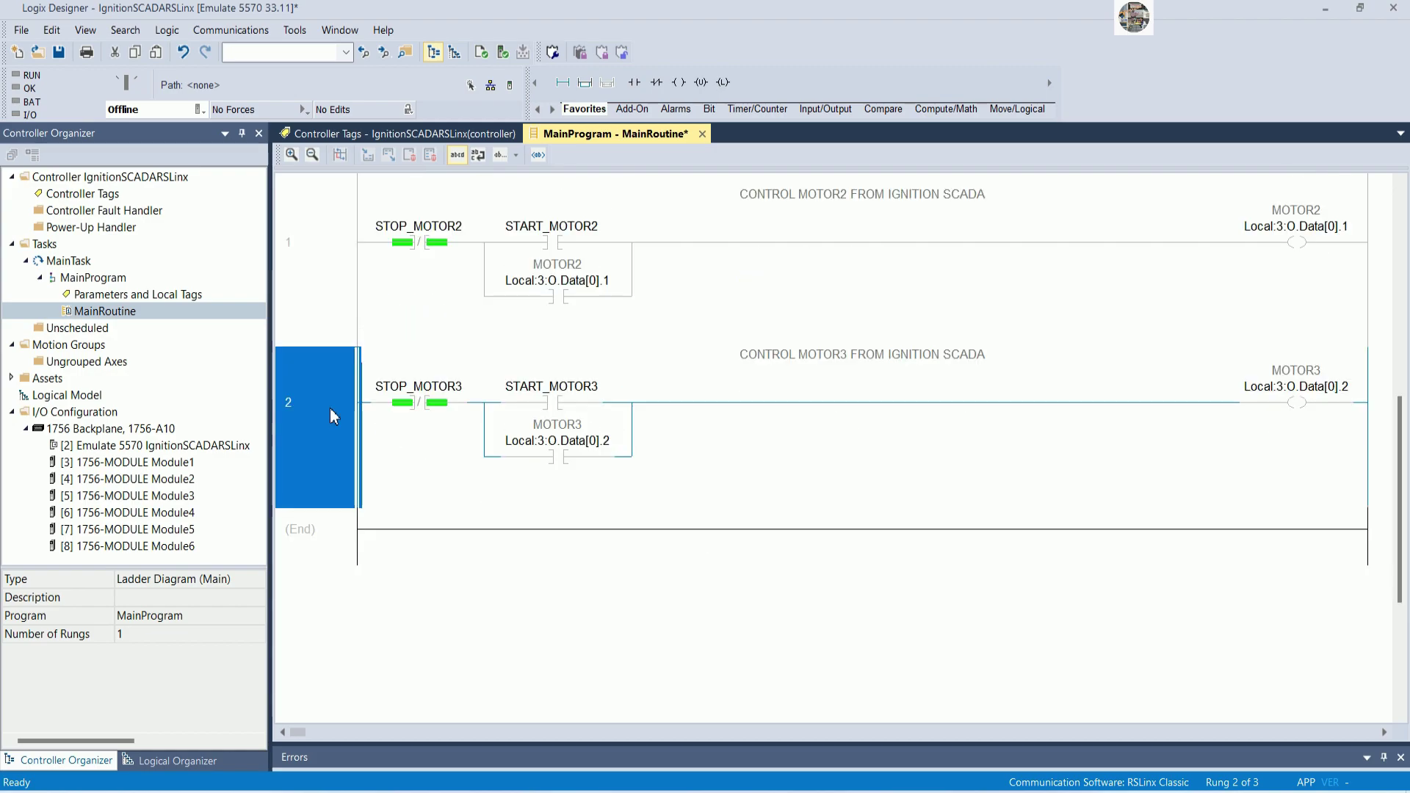
{"action": "right_click", "coordinate": [331, 408]}
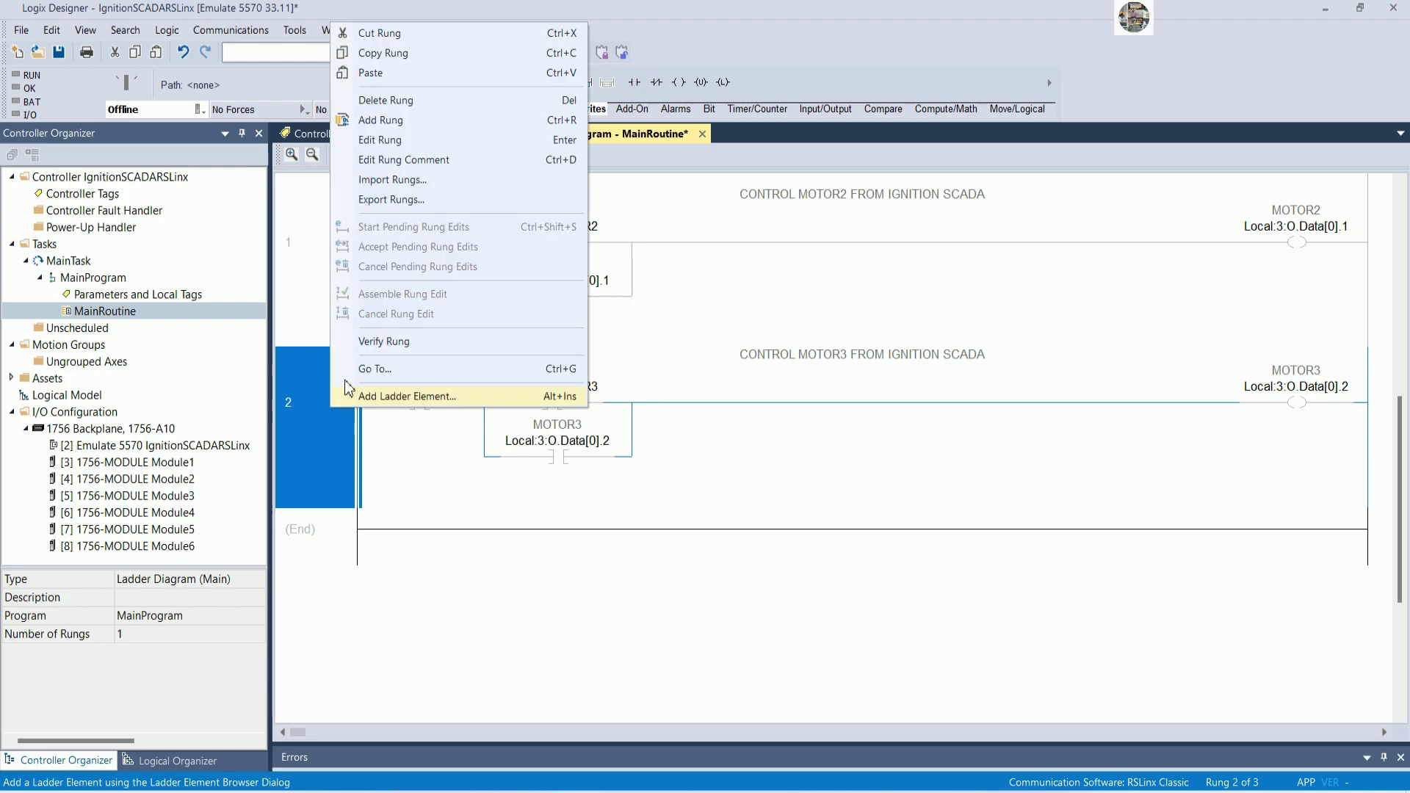
{"action": "left_click", "coordinate": [389, 51]}
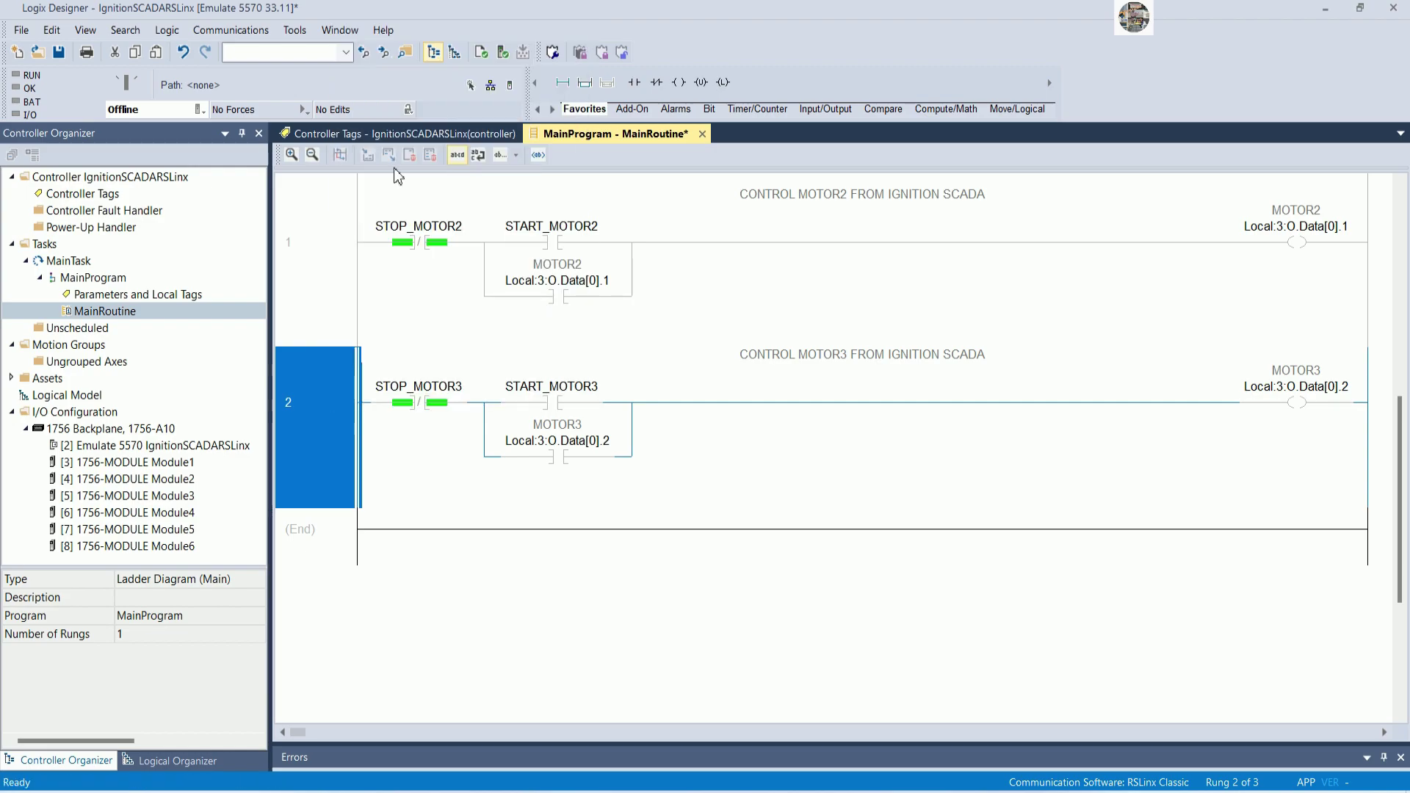
{"action": "right_click", "coordinate": [322, 554]}
{"action": "left_click", "coordinate": [360, 211]}
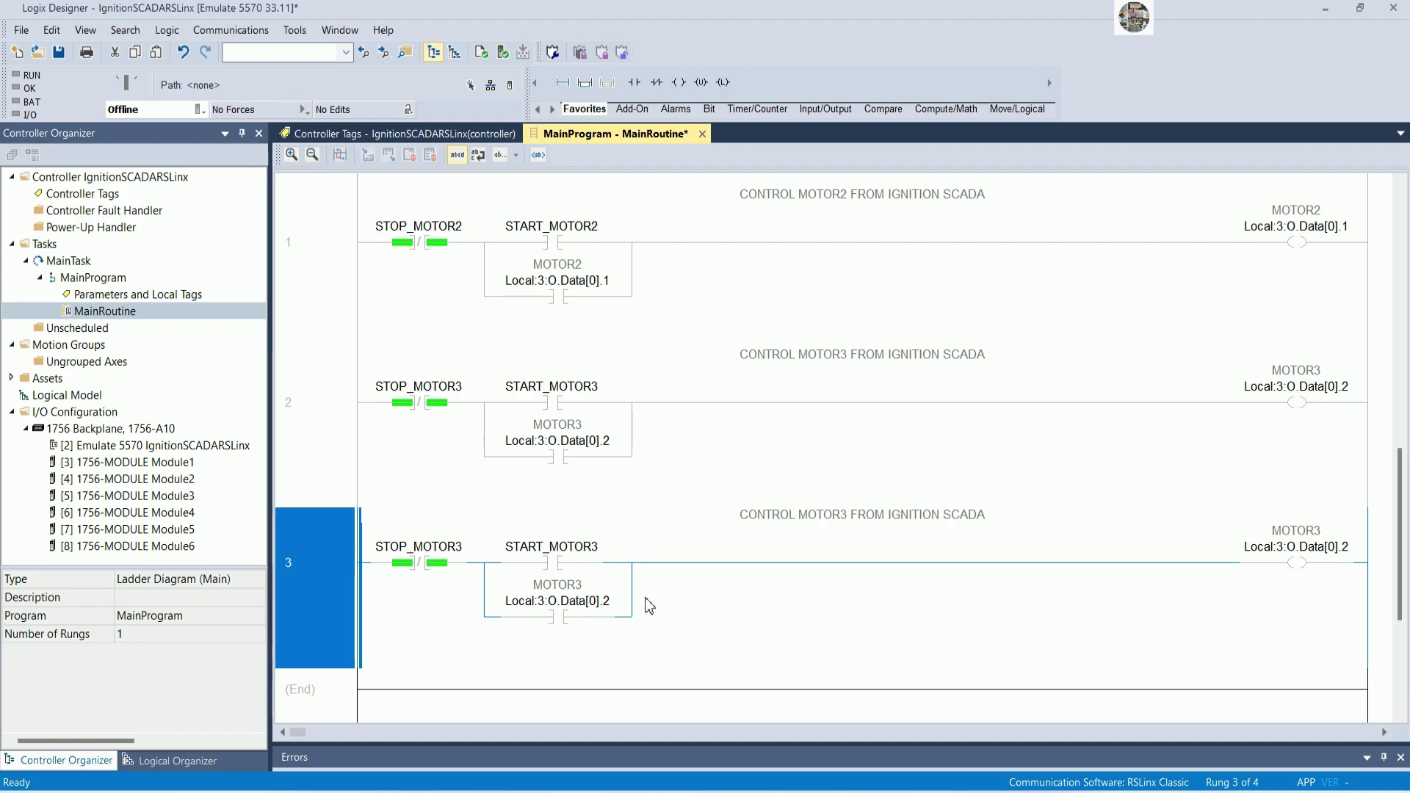
Change the stop and start contact tags on rung 3 to STOP_MOTOR4 and START_MOTOR4
{"action": "left_click", "coordinate": [595, 560]}
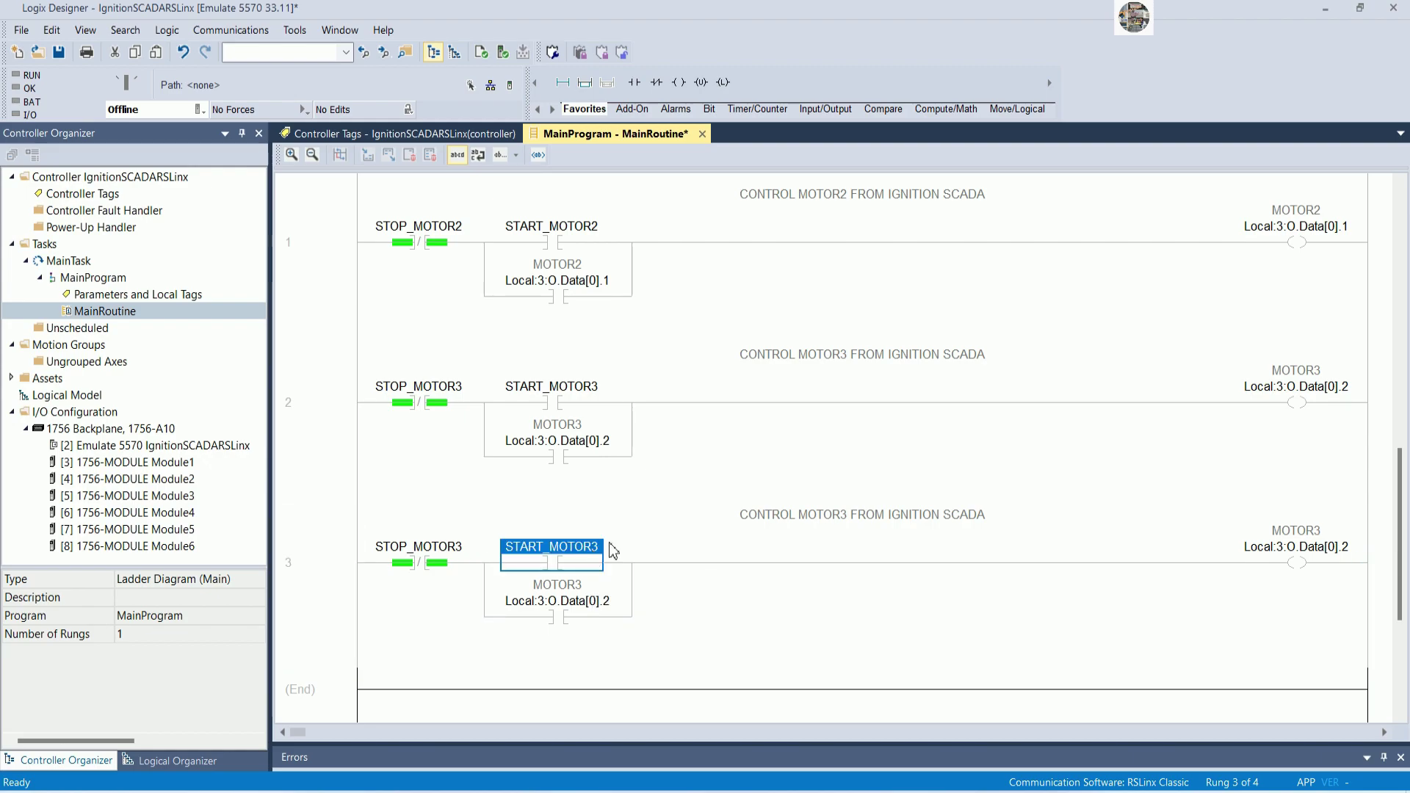
{"action": "scroll", "coordinate": [629, 547], "scroll_direction": "down", "scroll_amount": 1}
{"action": "scroll", "coordinate": [630, 547], "scroll_direction": "down", "scroll_amount": 1}
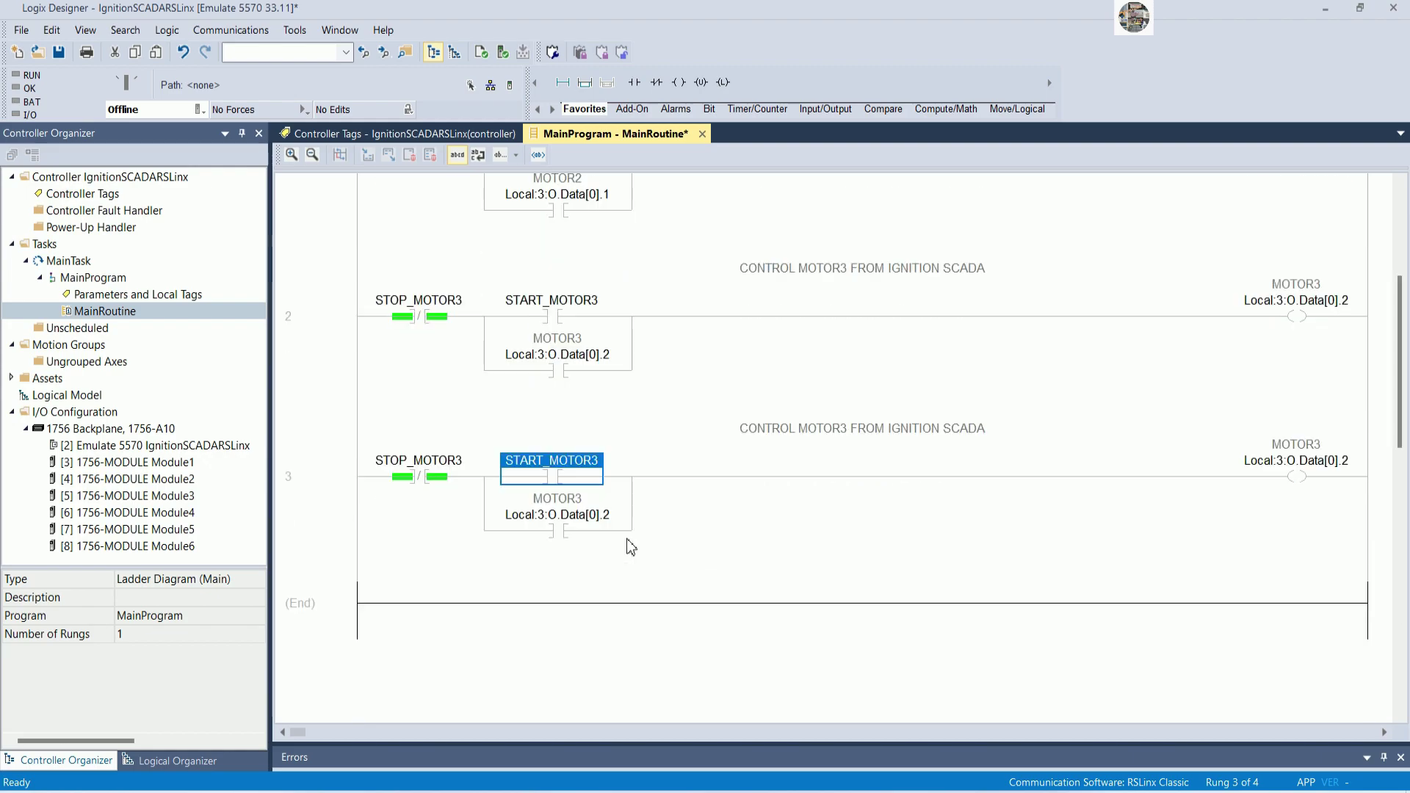
{"action": "double_click", "coordinate": [595, 461]}
{"action": "double_click", "coordinate": [450, 470]}
{"action": "left_click", "coordinate": [469, 460]}
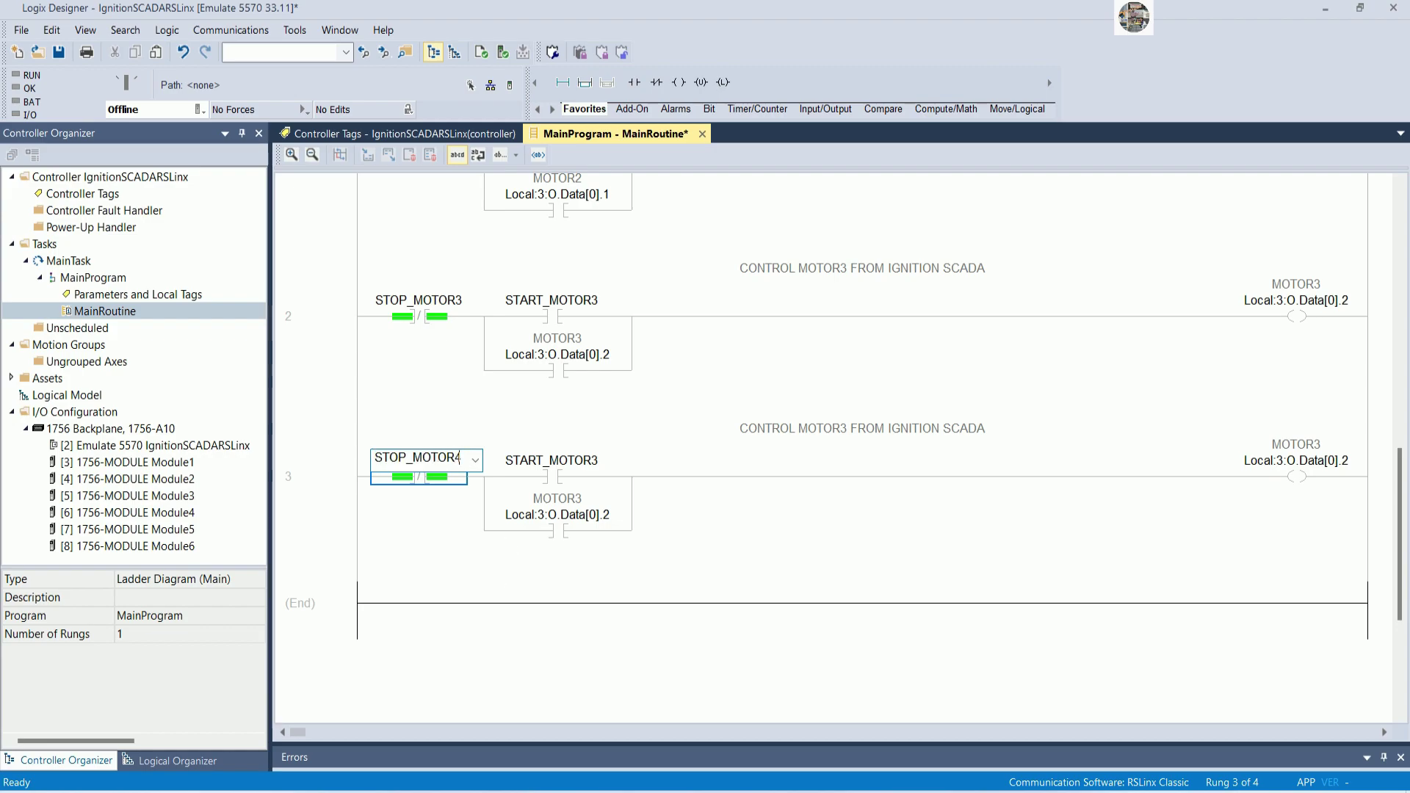
{"action": "type", "text": "4"}
{"action": "key", "text": "Return"}
{"action": "double_click", "coordinate": [596, 461]}
{"action": "left_click", "coordinate": [602, 460]}
{"action": "type", "text": "4"}
{"action": "key", "text": "Return"}
Assign Local:3:O.Data[0].3 to both the parallel seal-in contact and the output coil on rung 3
{"action": "double_click", "coordinate": [608, 514]}
{"action": "left_click", "coordinate": [610, 514]}
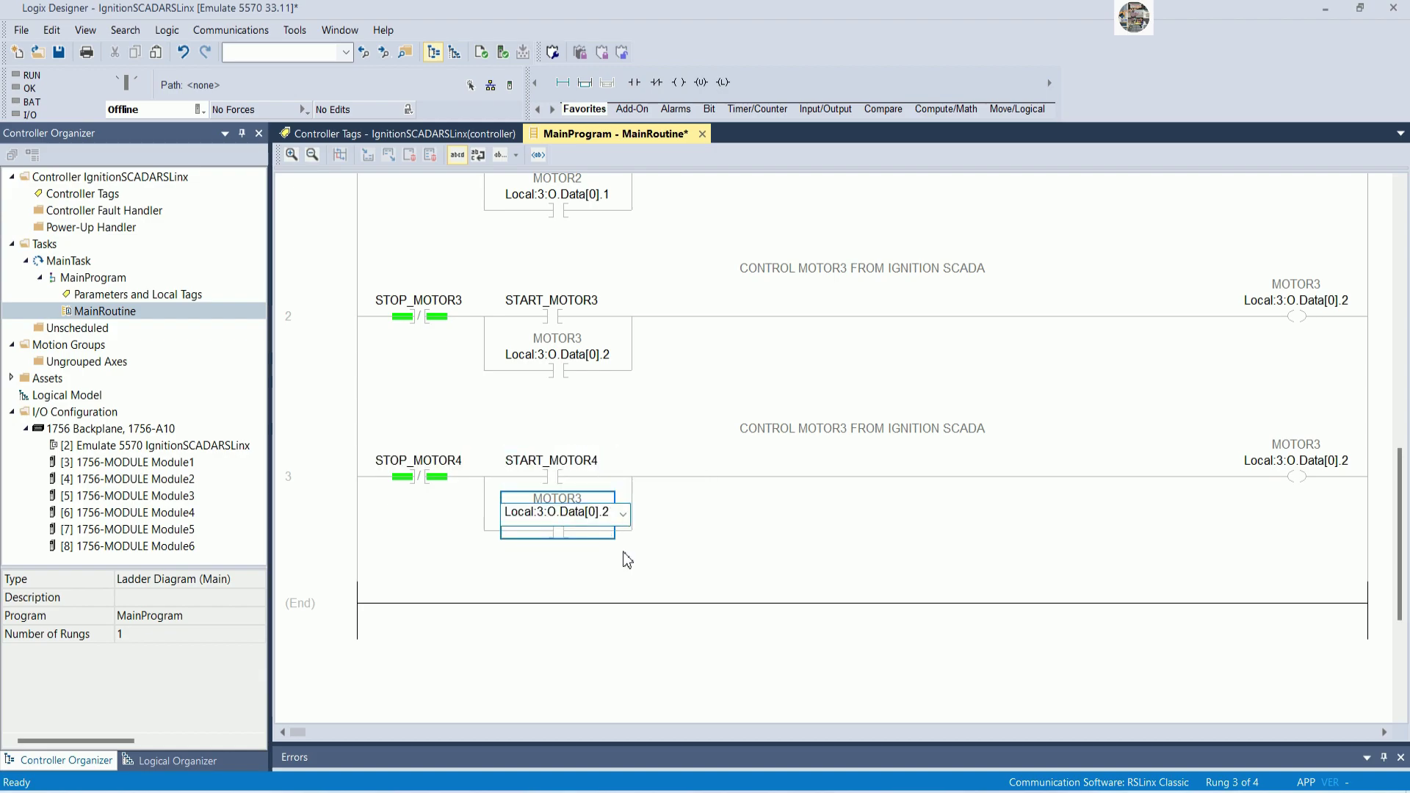
{"action": "key", "text": "BackSpace"}
{"action": "type", "text": "3"}
{"action": "key", "text": "Return"}
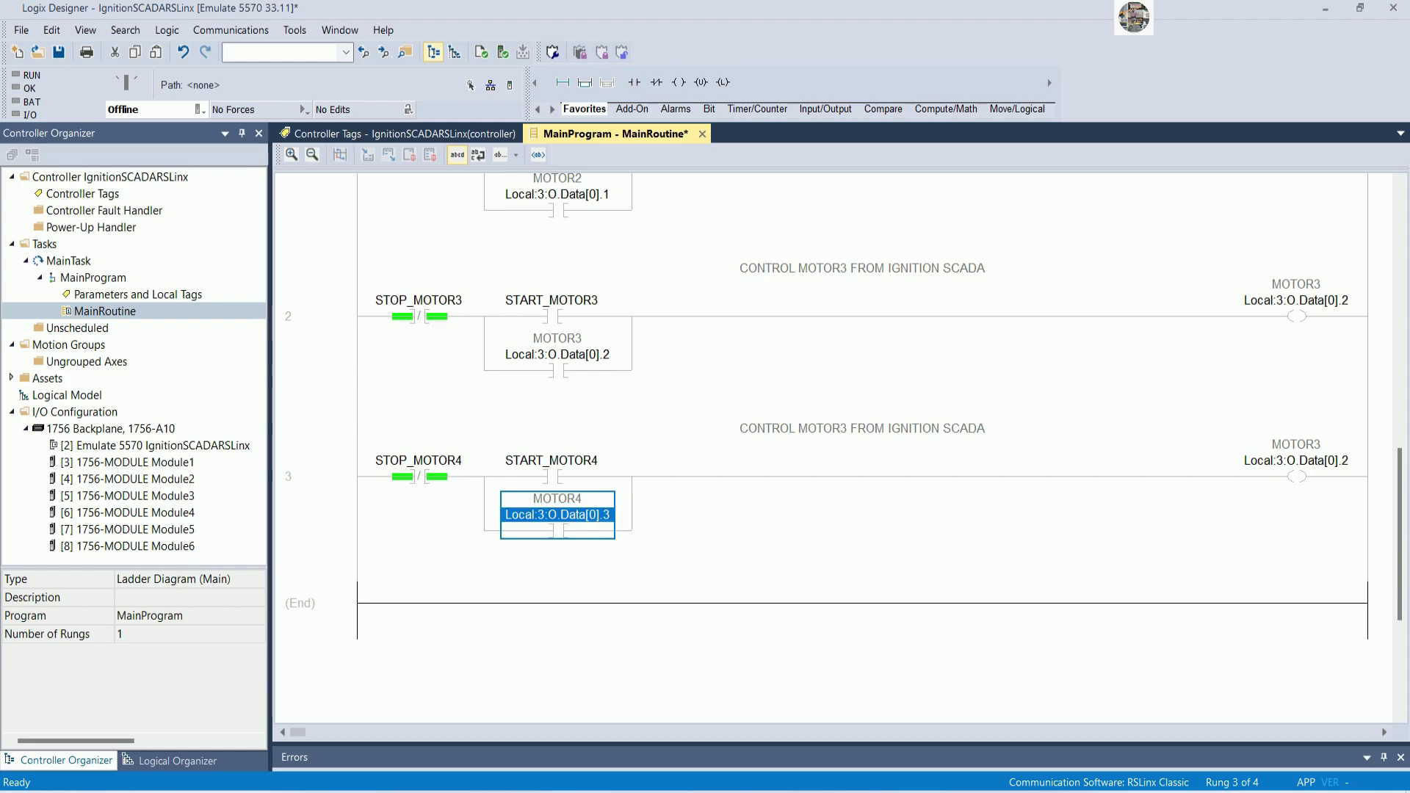
{"action": "double_click", "coordinate": [1295, 460]}
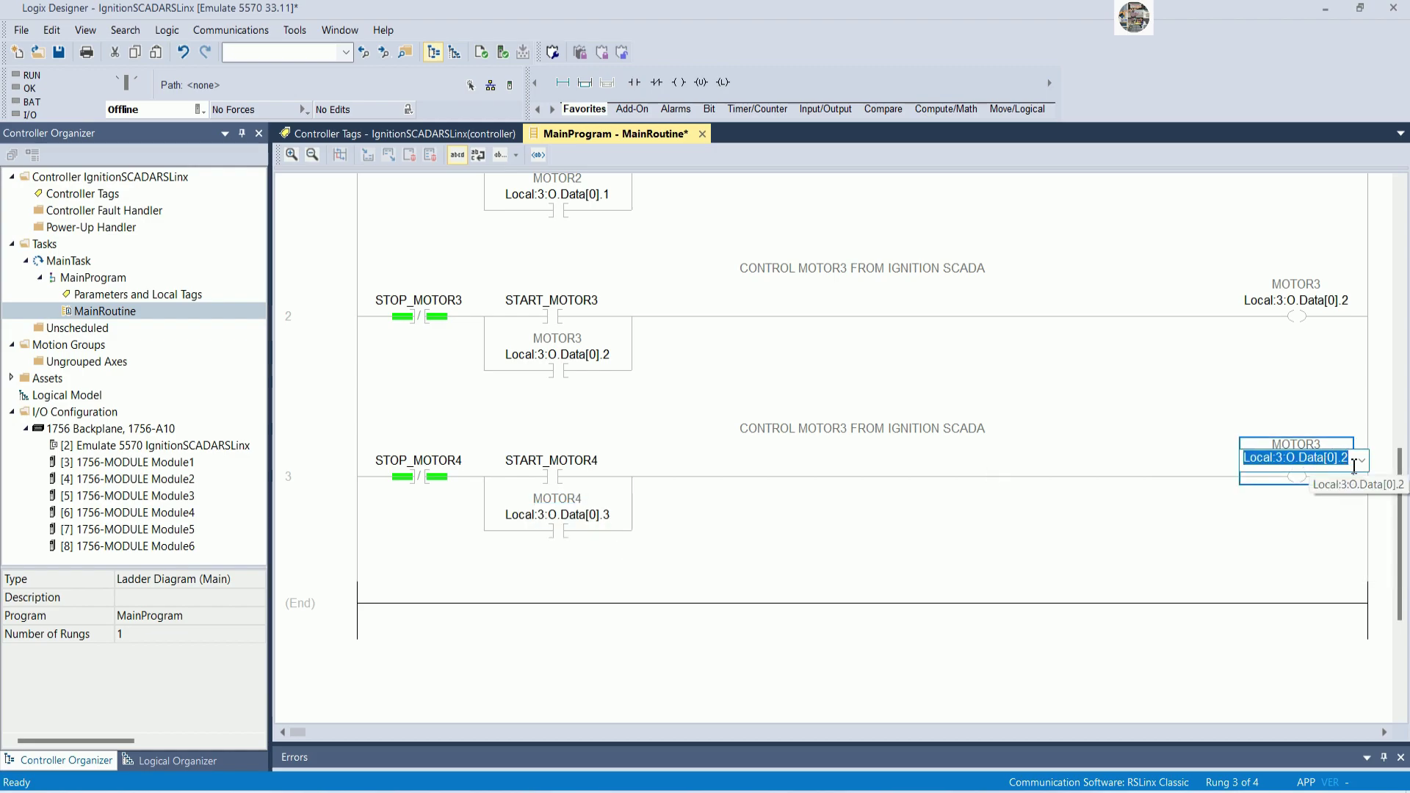
{"action": "left_click", "coordinate": [1356, 469]}
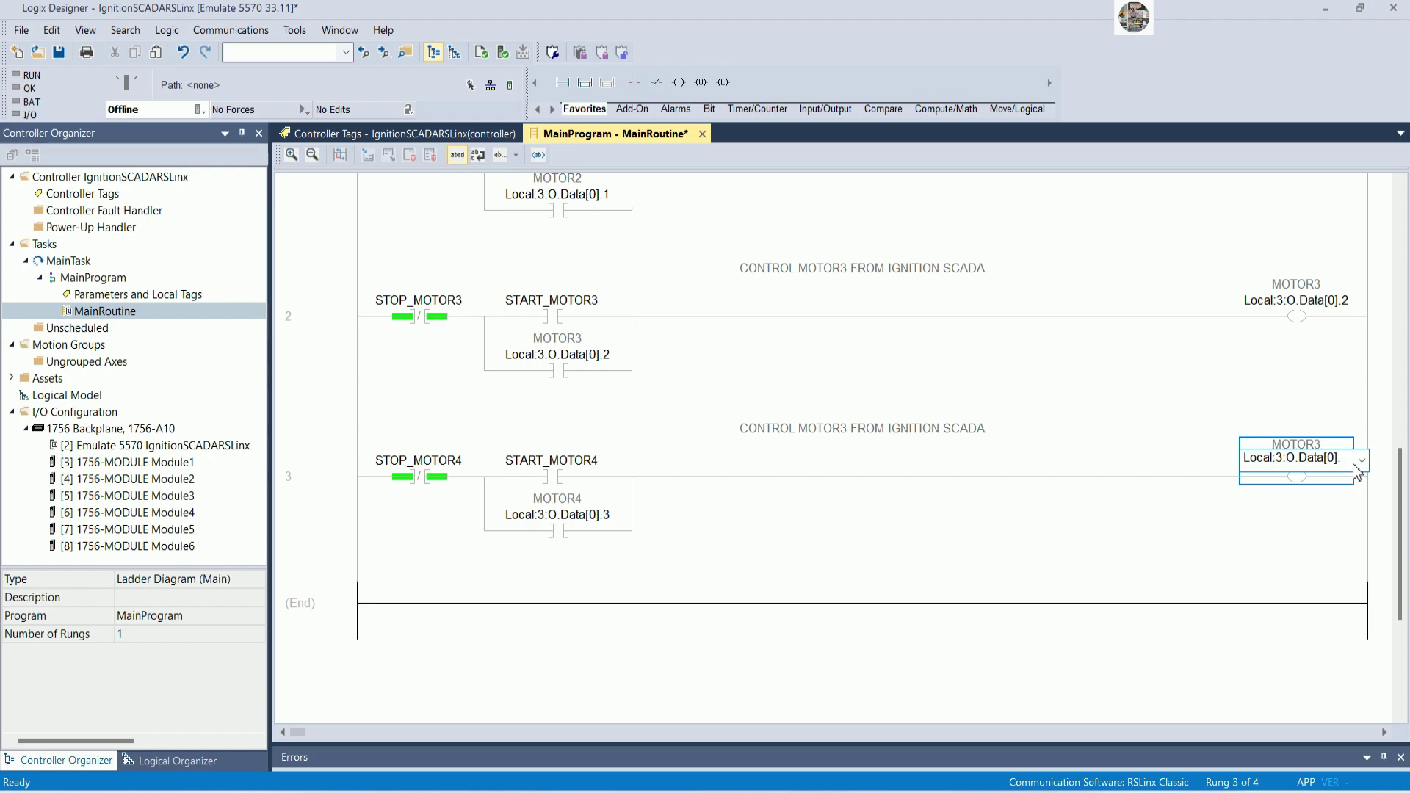
{"action": "type", "text": "3"}
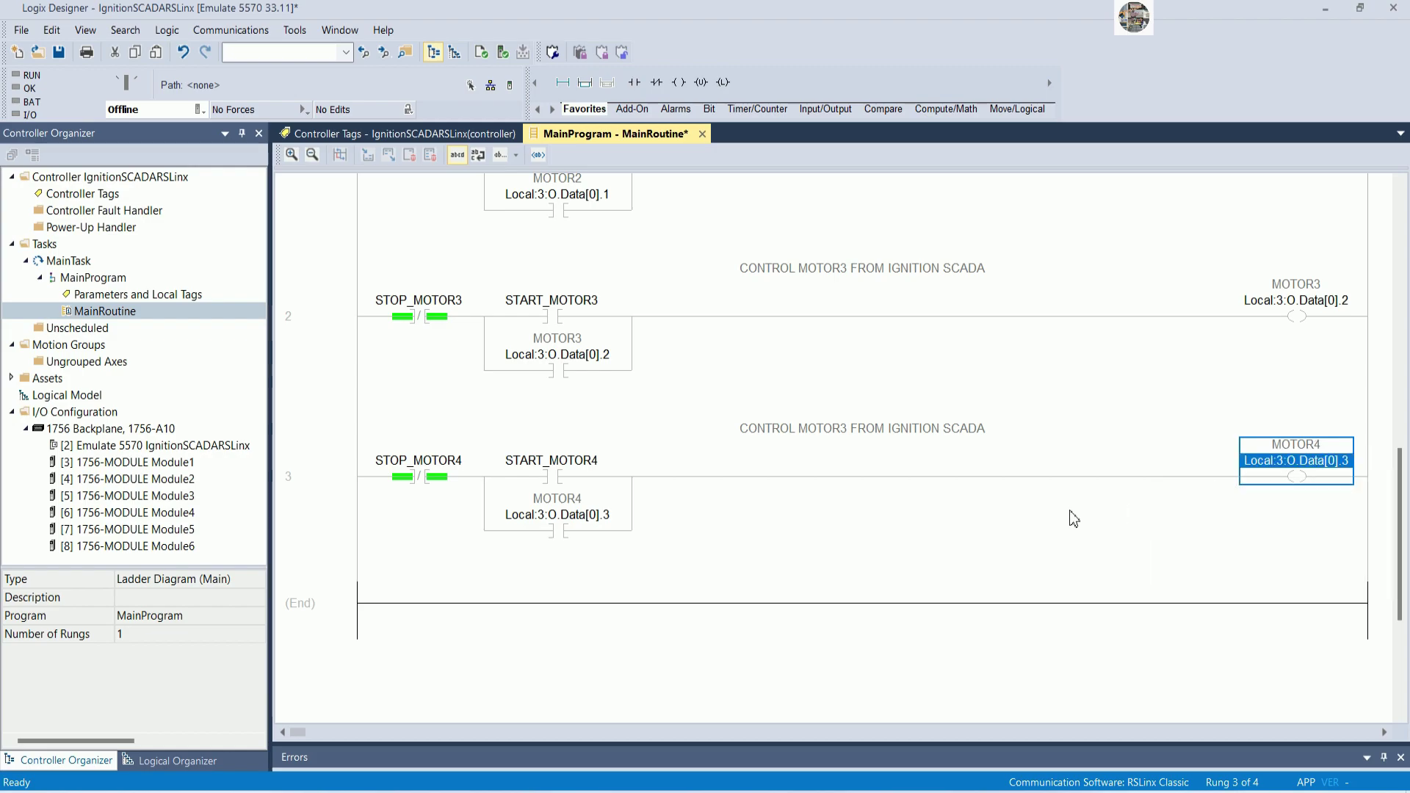
{"action": "left_click", "coordinate": [919, 528]}
Change the comment of rung 3 to "CONTROL MOTOR4 FROM IGNITION SCADA"
{"action": "scroll", "coordinate": [919, 529], "scroll_direction": "up", "scroll_amount": 1}
{"action": "double_click", "coordinate": [851, 473]}
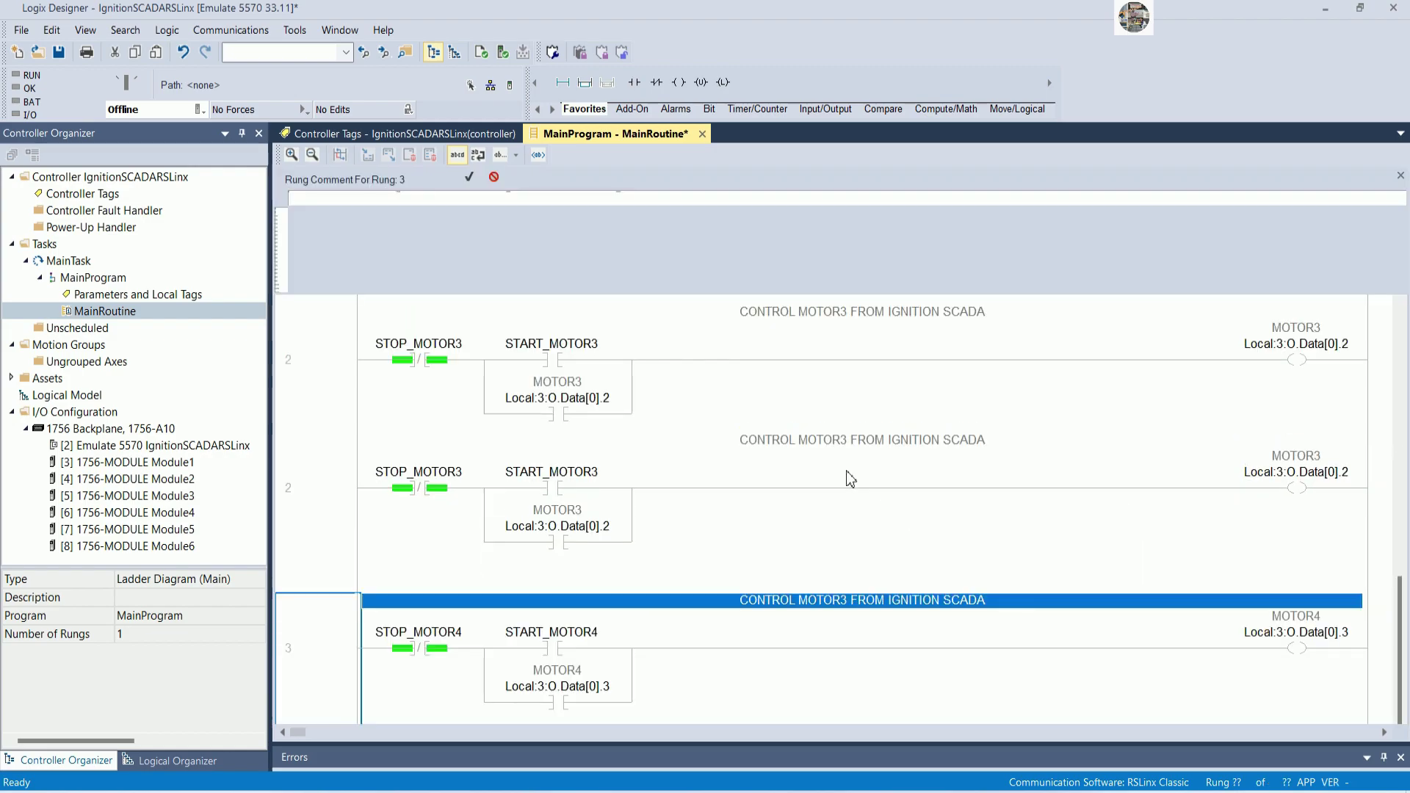
{"action": "left_click", "coordinate": [776, 220]}
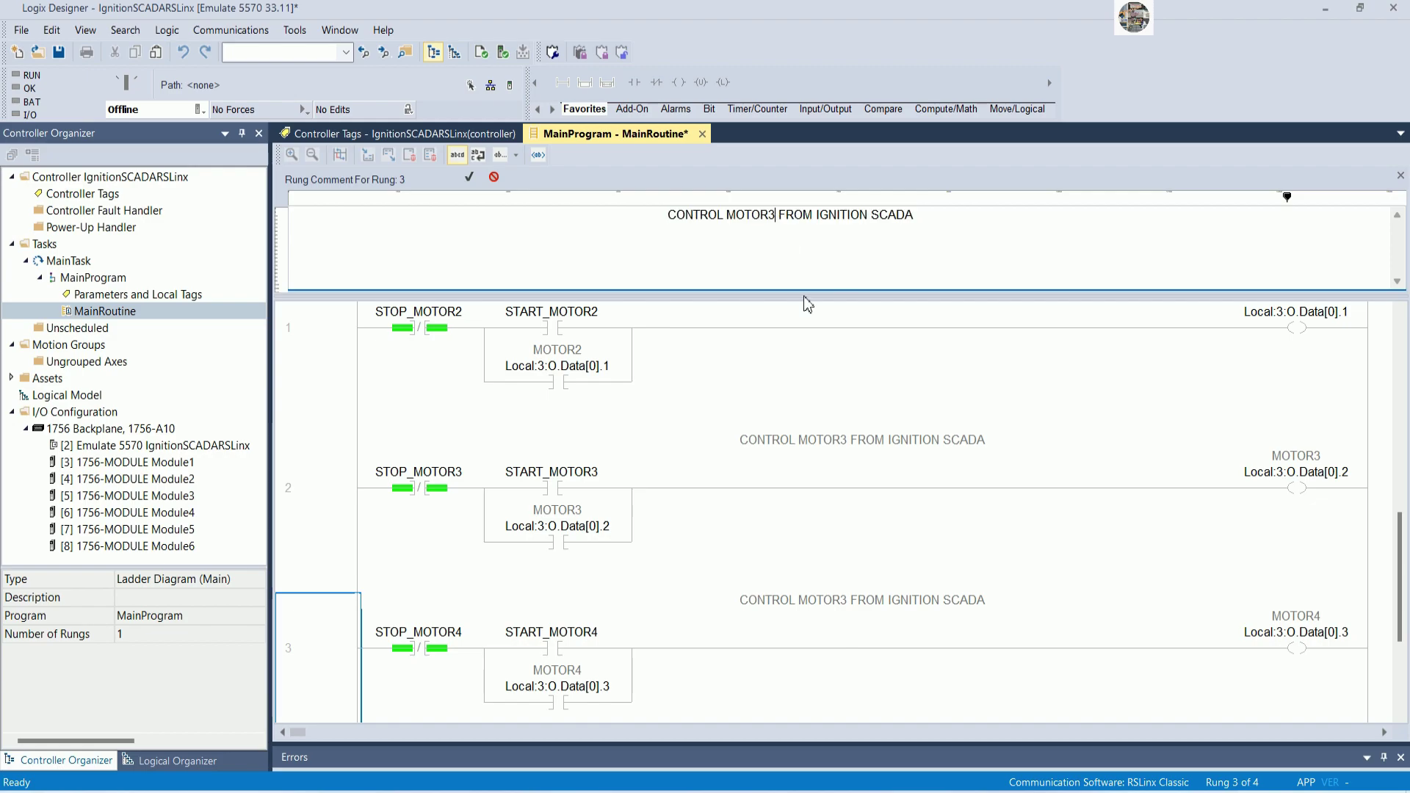
{"action": "key", "text": "BackSpace"}
{"action": "type", "text": "4"}
{"action": "left_click", "coordinate": [868, 561]}
{"action": "scroll", "coordinate": [856, 509], "scroll_direction": "down", "scroll_amount": 4}
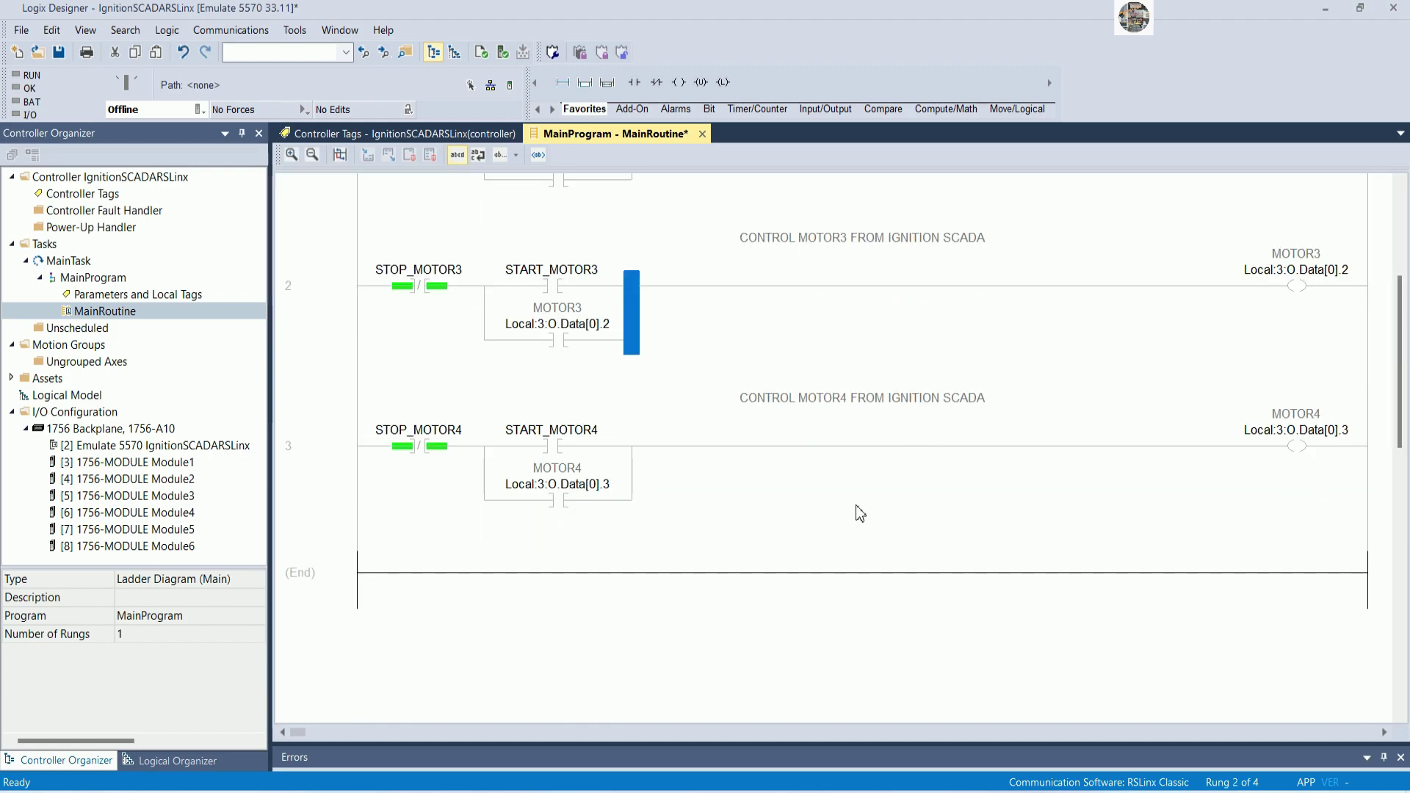
Save the IgnitionSCADARSLinx project with the edited MainRoutine ladder logic
{"action": "scroll", "coordinate": [834, 519], "scroll_direction": "up", "scroll_amount": 6}
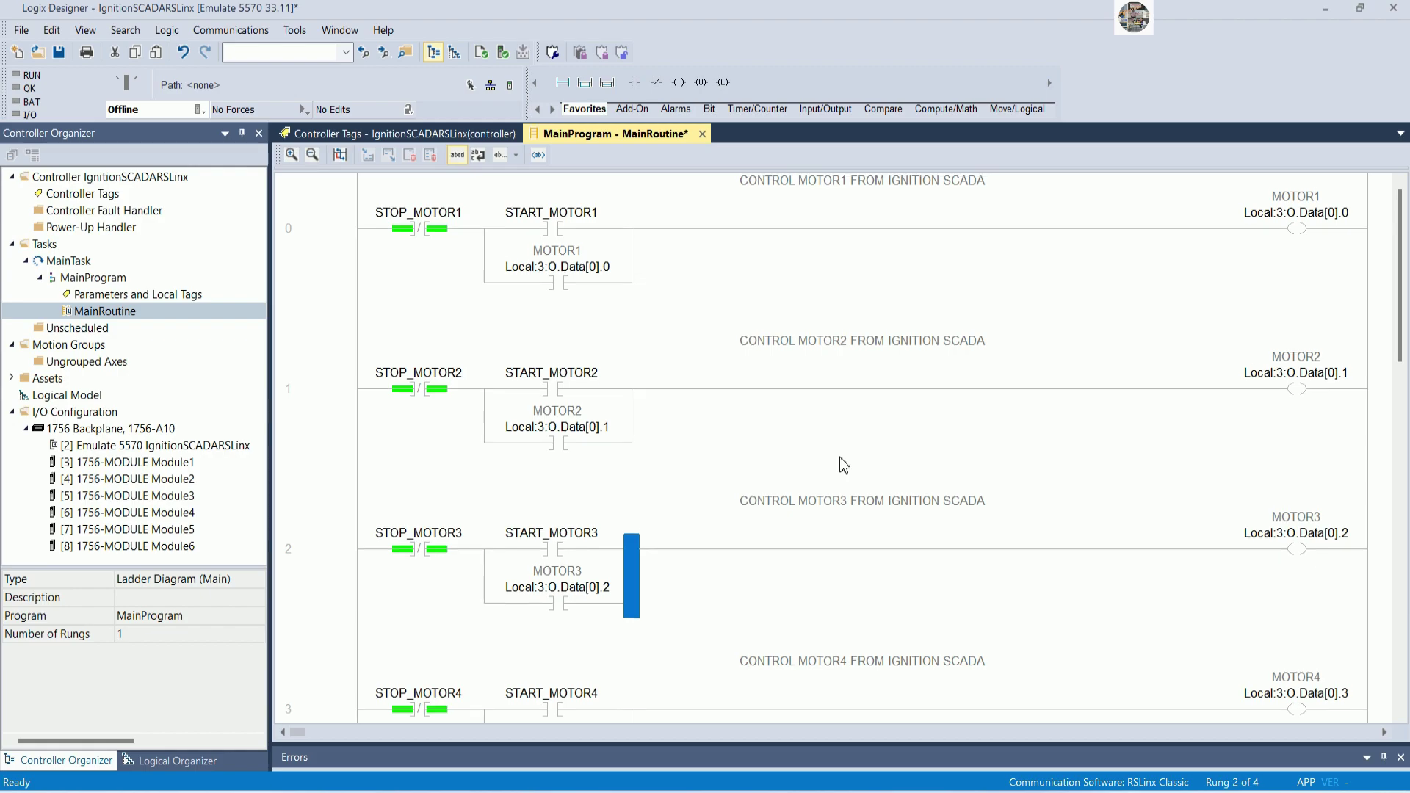
{"action": "left_click", "coordinate": [59, 56]}
{"action": "left_click", "coordinate": [492, 57]}
{"action": "scroll", "coordinate": [818, 551], "scroll_direction": "down", "scroll_amount": 1}
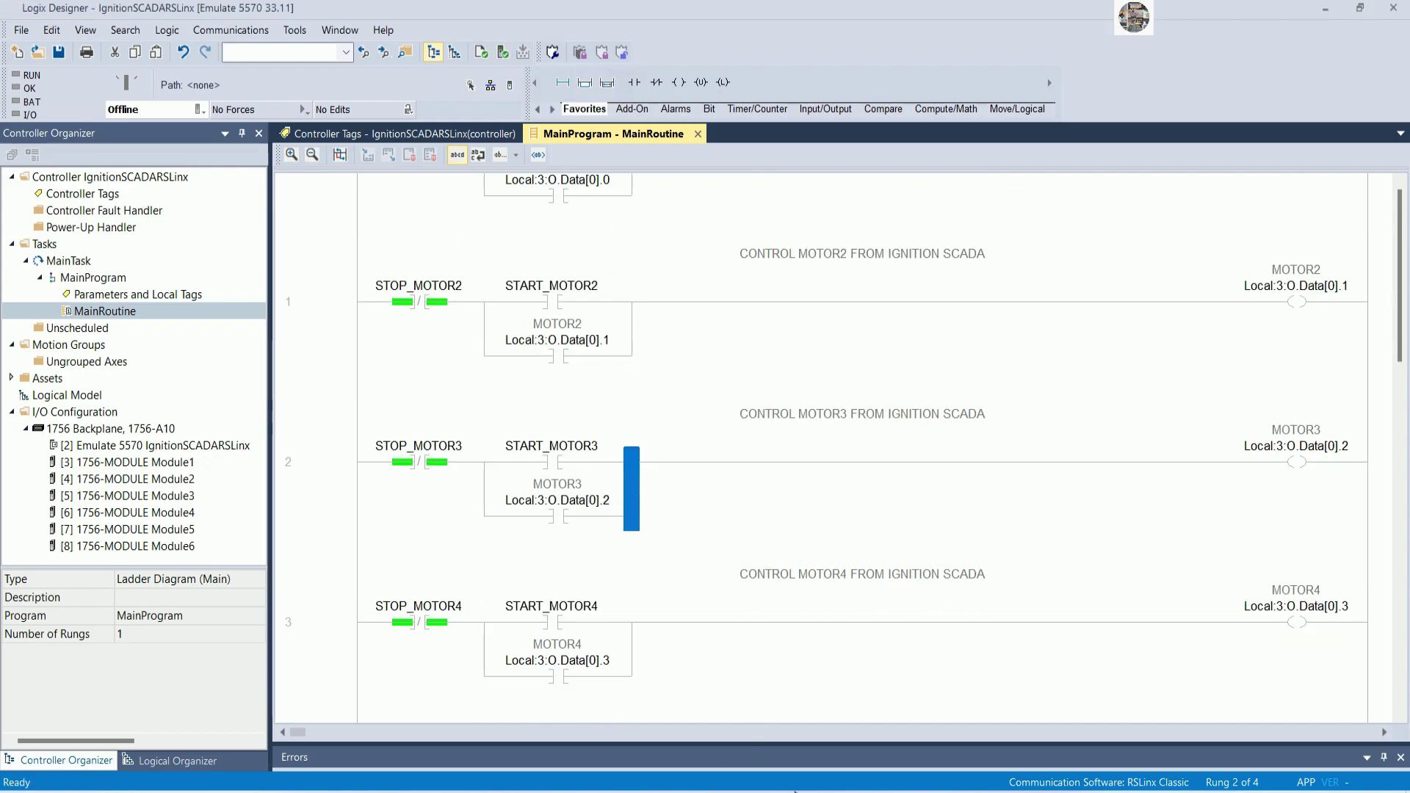
Add the line "Let download project to Studio 5000 Logic Emulation" to the Notepad notes and minimize Notepad
{"action": "key", "text": "alt+Tab"}
{"action": "key", "text": "Return"}
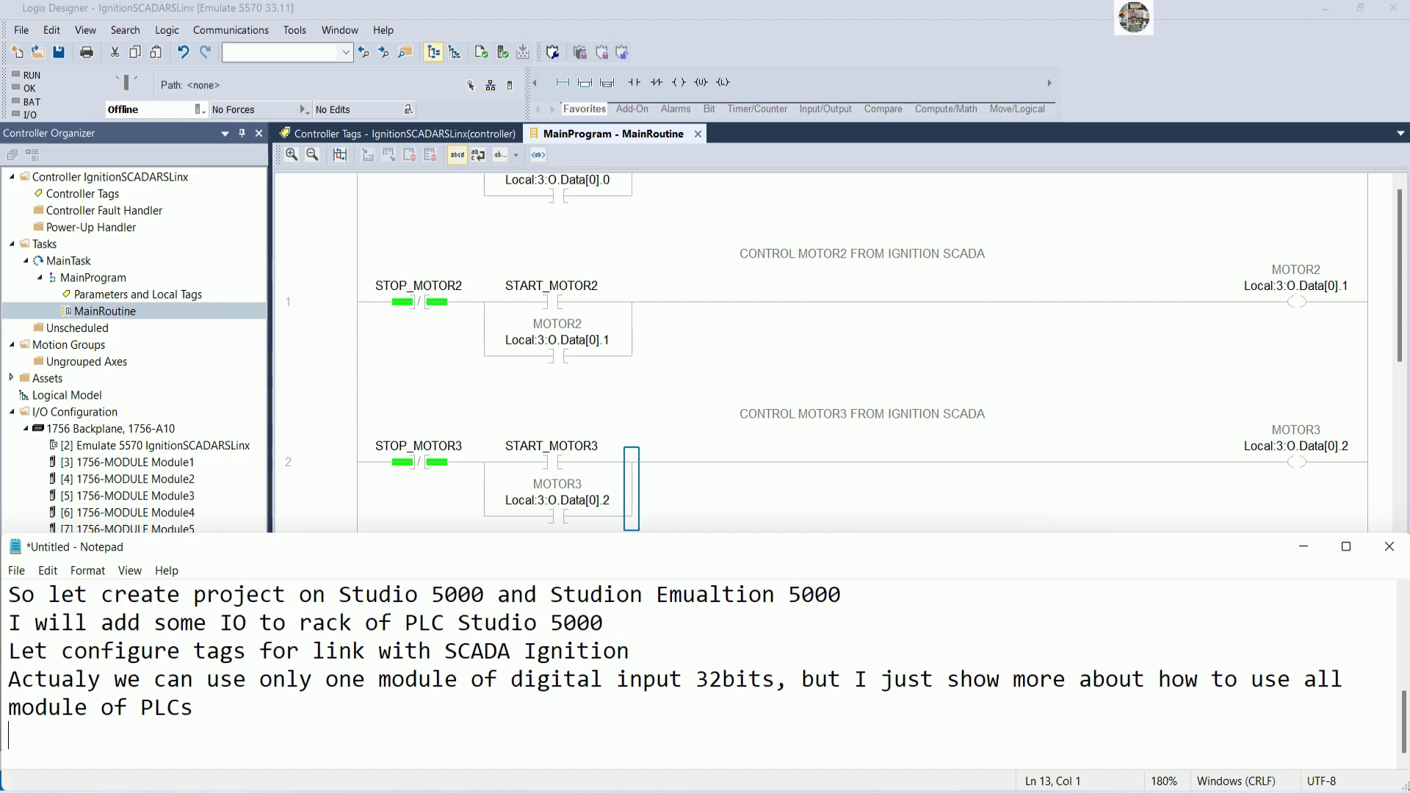
{"action": "type", "text": "L"}
{"action": "key", "text": "BackSpace"}
{"action": "type", "text": "Let downlo"}
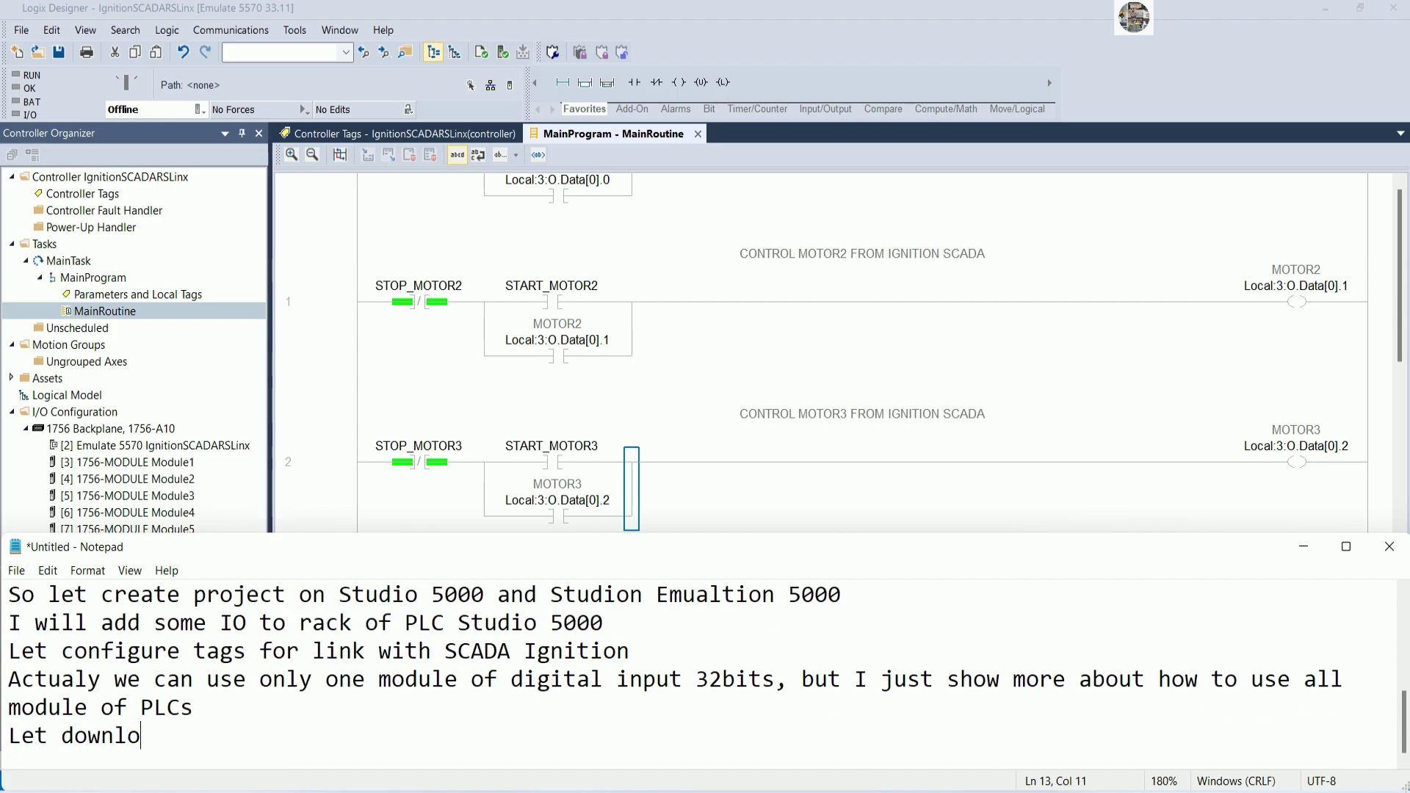
{"action": "type", "text": "ad projec"}
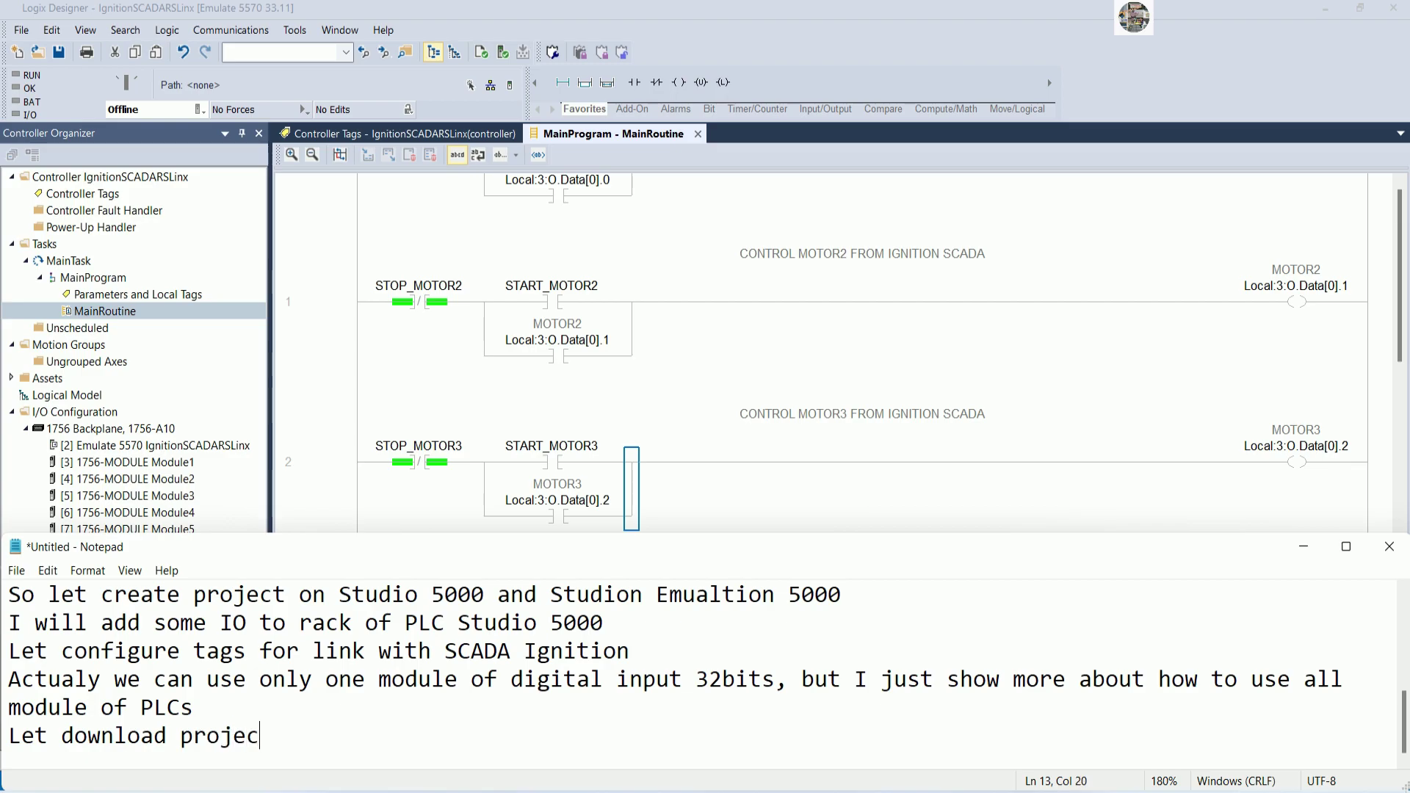
{"action": "type", "text": "t to Studio"}
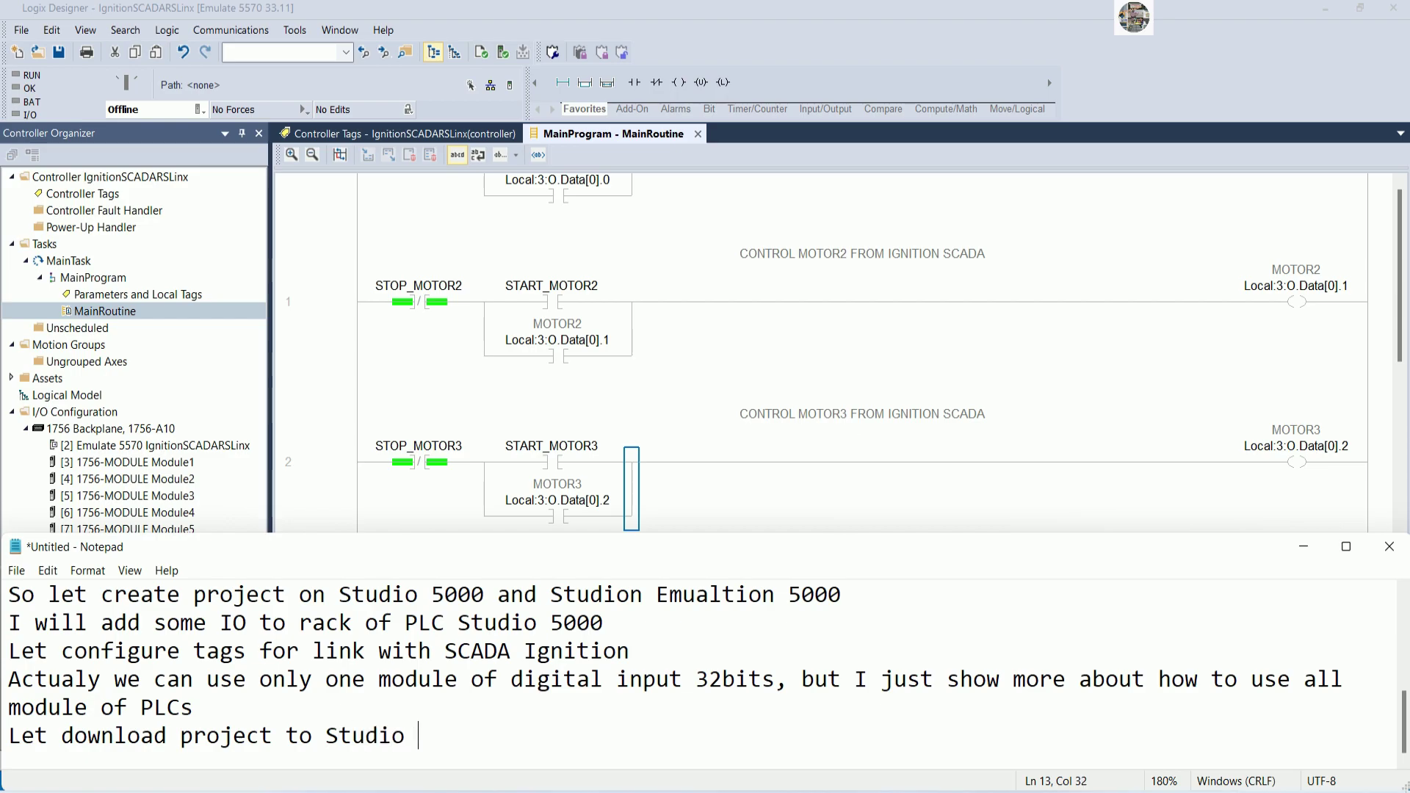
{"action": "type", "text": " 5000 Logic"}
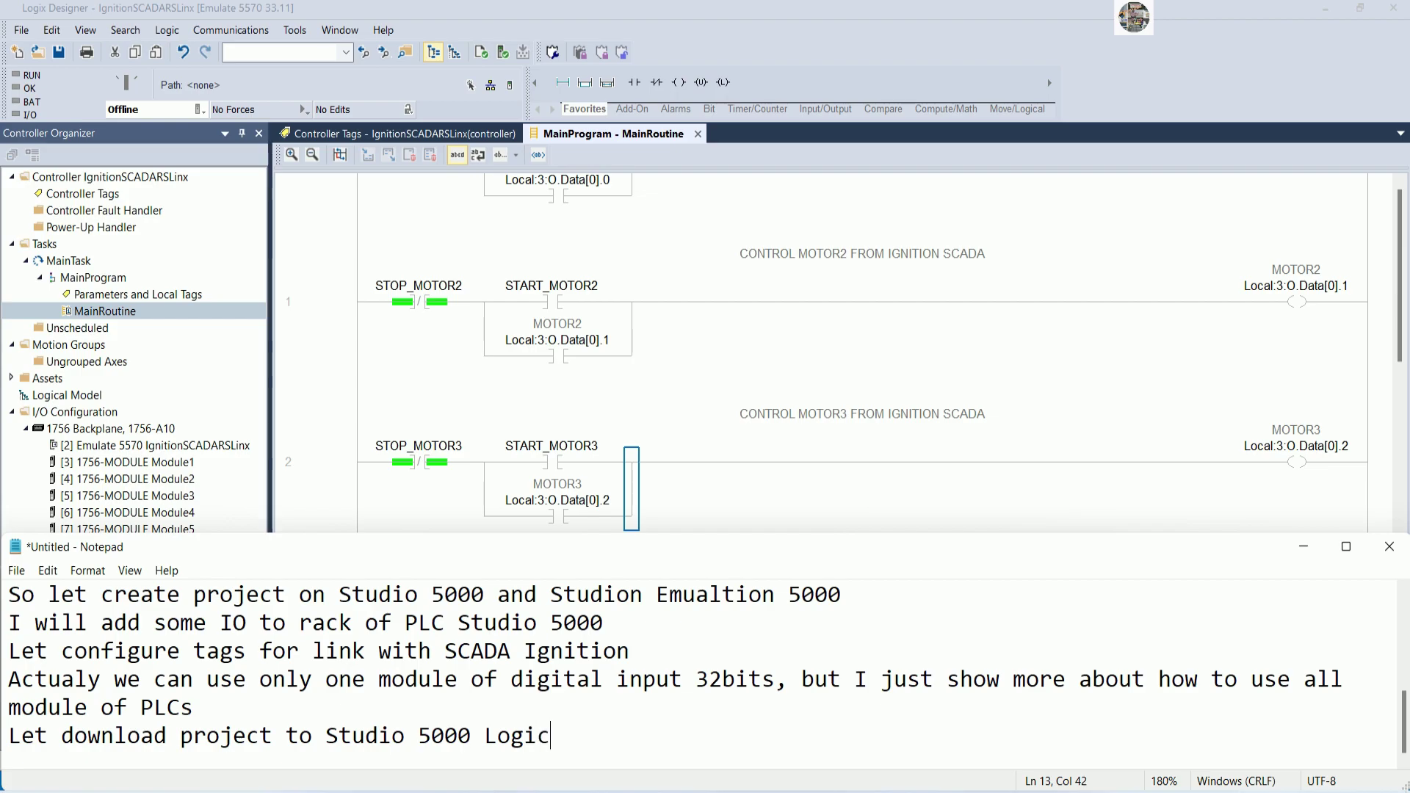
{"action": "key", "text": "BackSpace"}
{"action": "key", "text": "BackSpace"}
{"action": "type", "text": "x "}
{"action": "type", "text": "Em"}
{"action": "type", "text": "ulati"}
{"action": "type", "text": "on"}
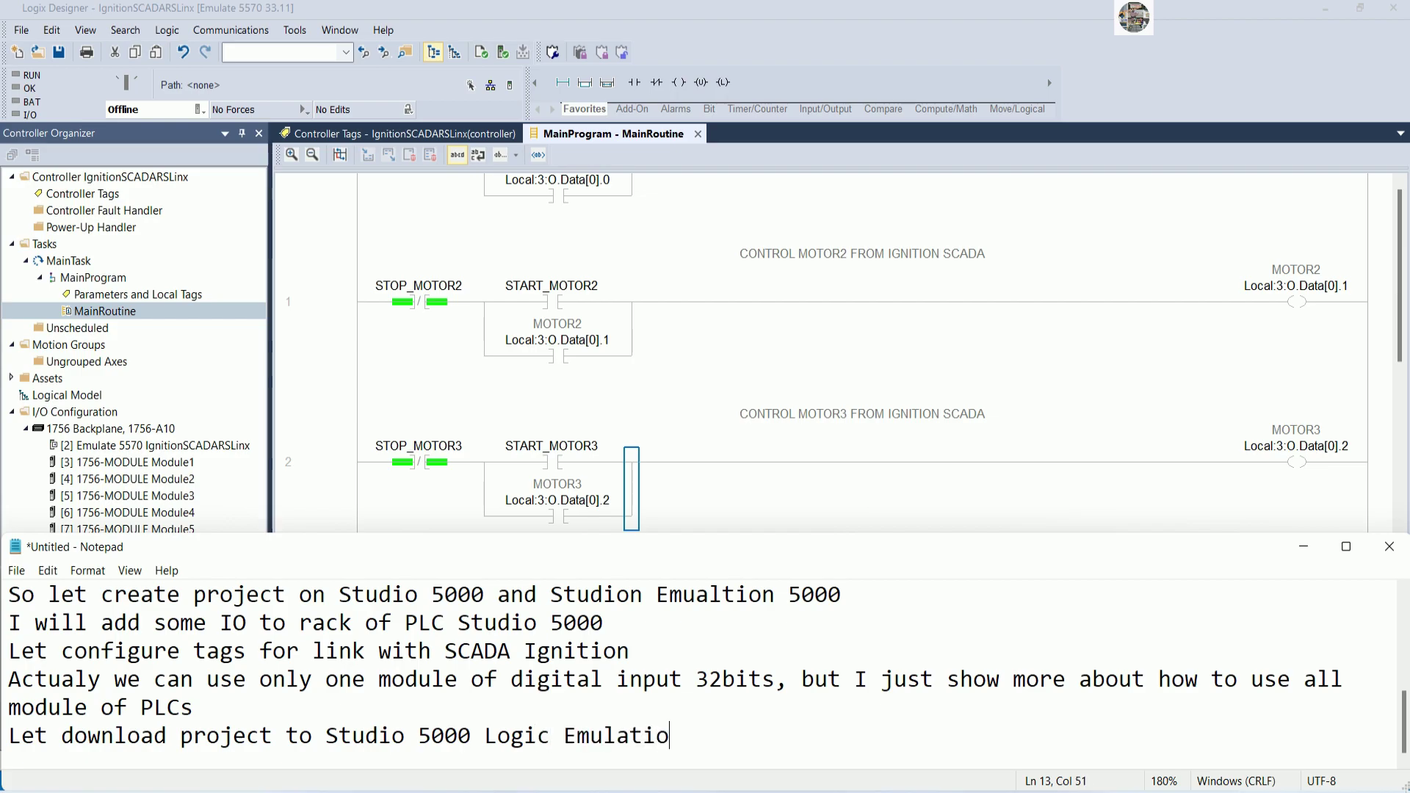
{"action": "left_click", "coordinate": [1303, 546]}
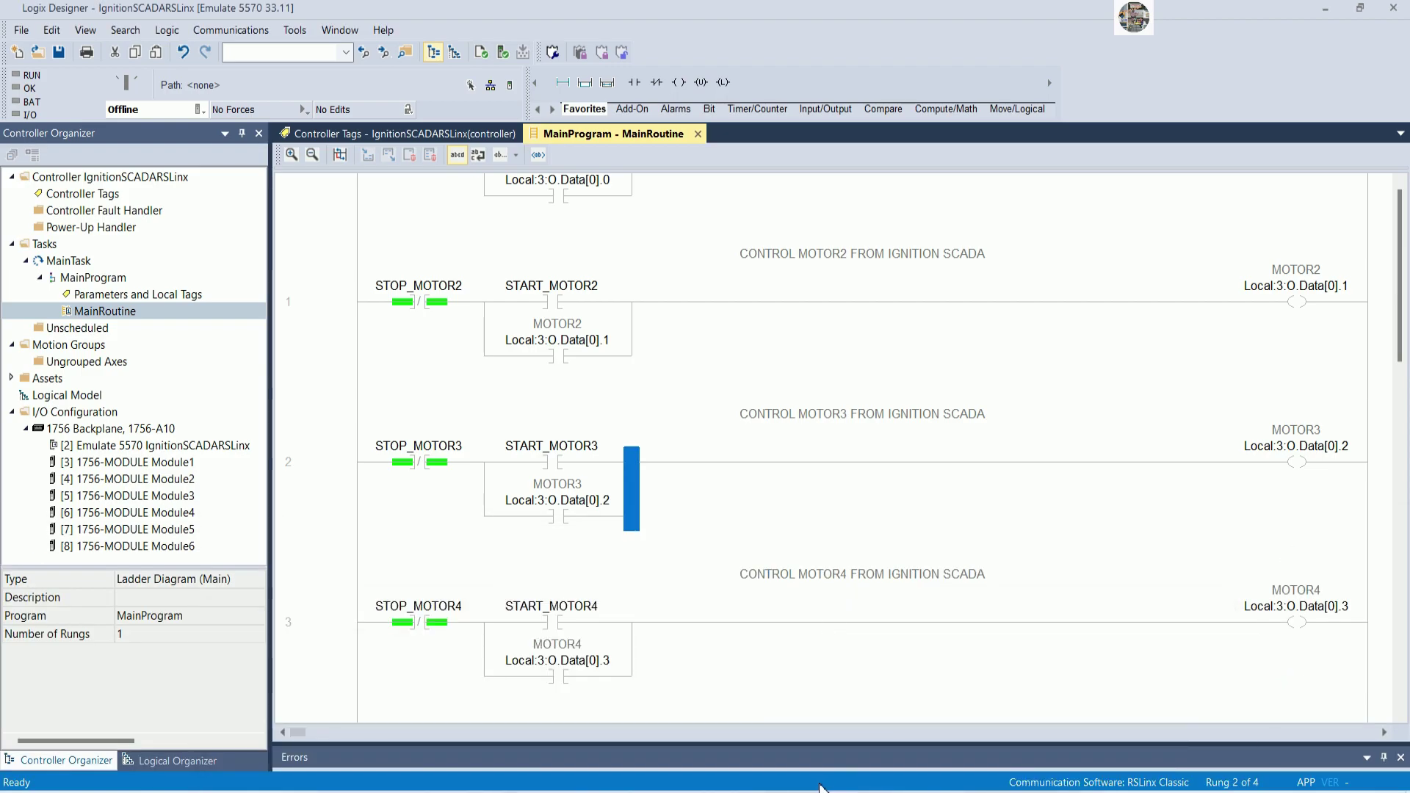
Switch to RSLinx Classic, then stop and delete the configured AB_VBP-1 driver
{"action": "left_click", "coordinate": [1326, 9]}
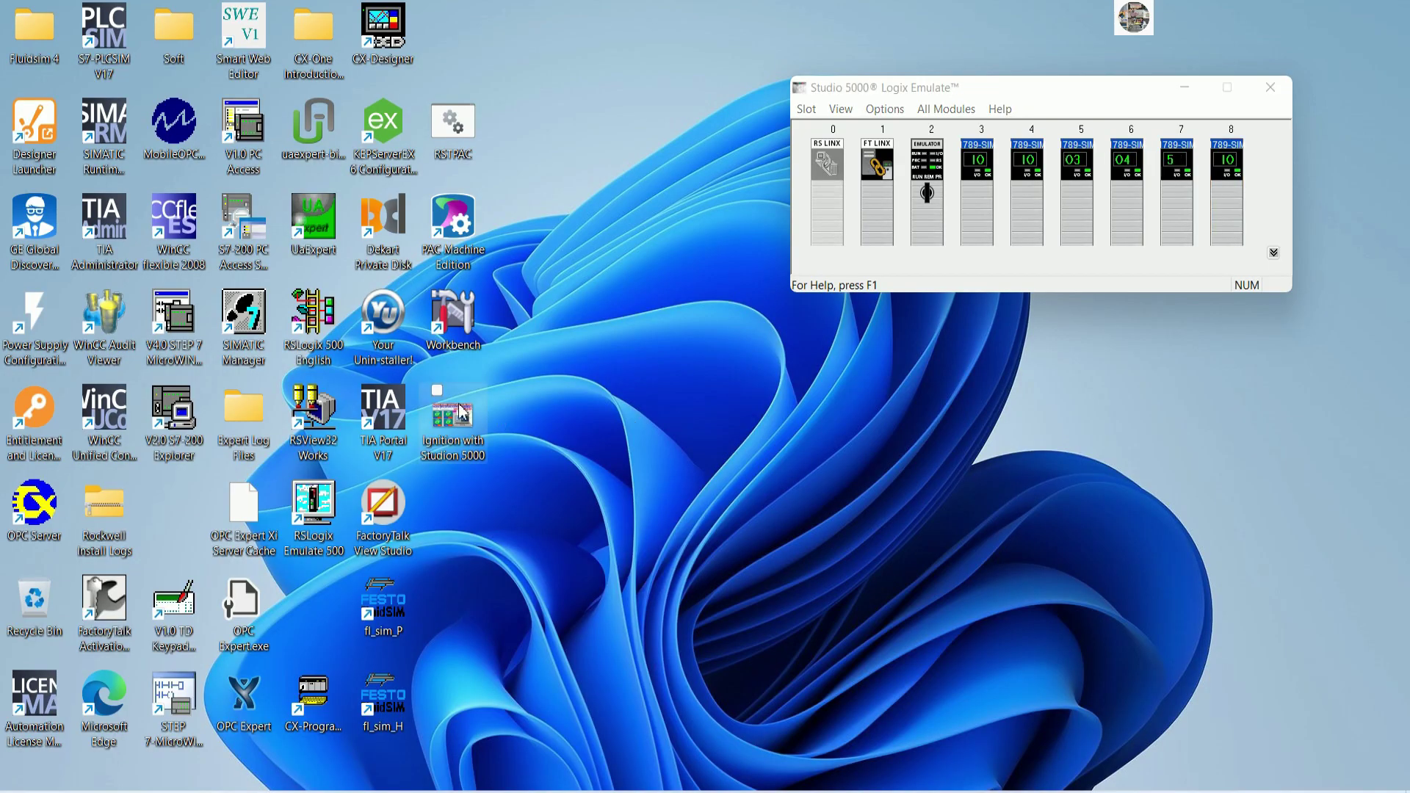
{"action": "left_click_drag", "start_coordinate": [1060, 88], "coordinate": [1088, 204]}
{"action": "double_click", "coordinate": [1220, 125]}
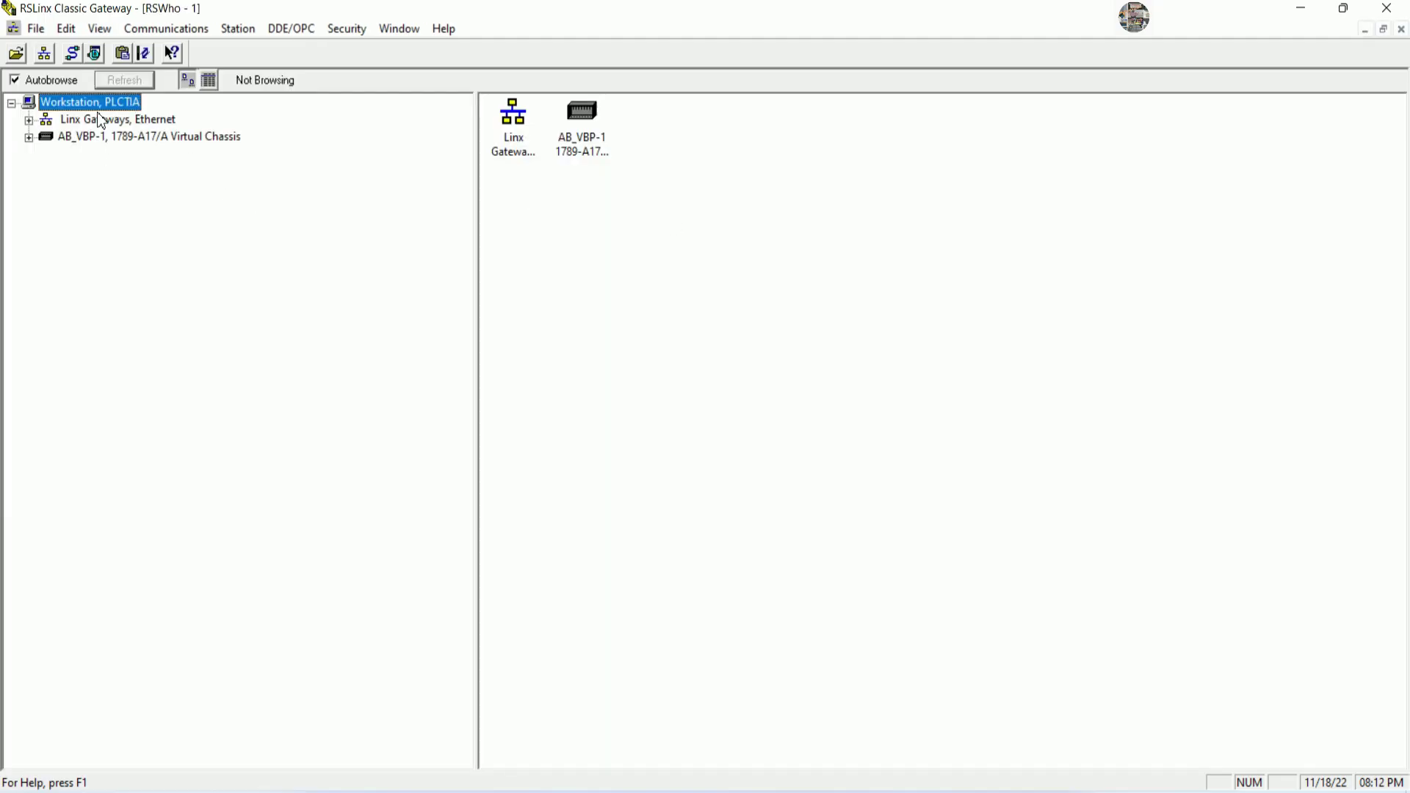
{"action": "left_click", "coordinate": [72, 53]}
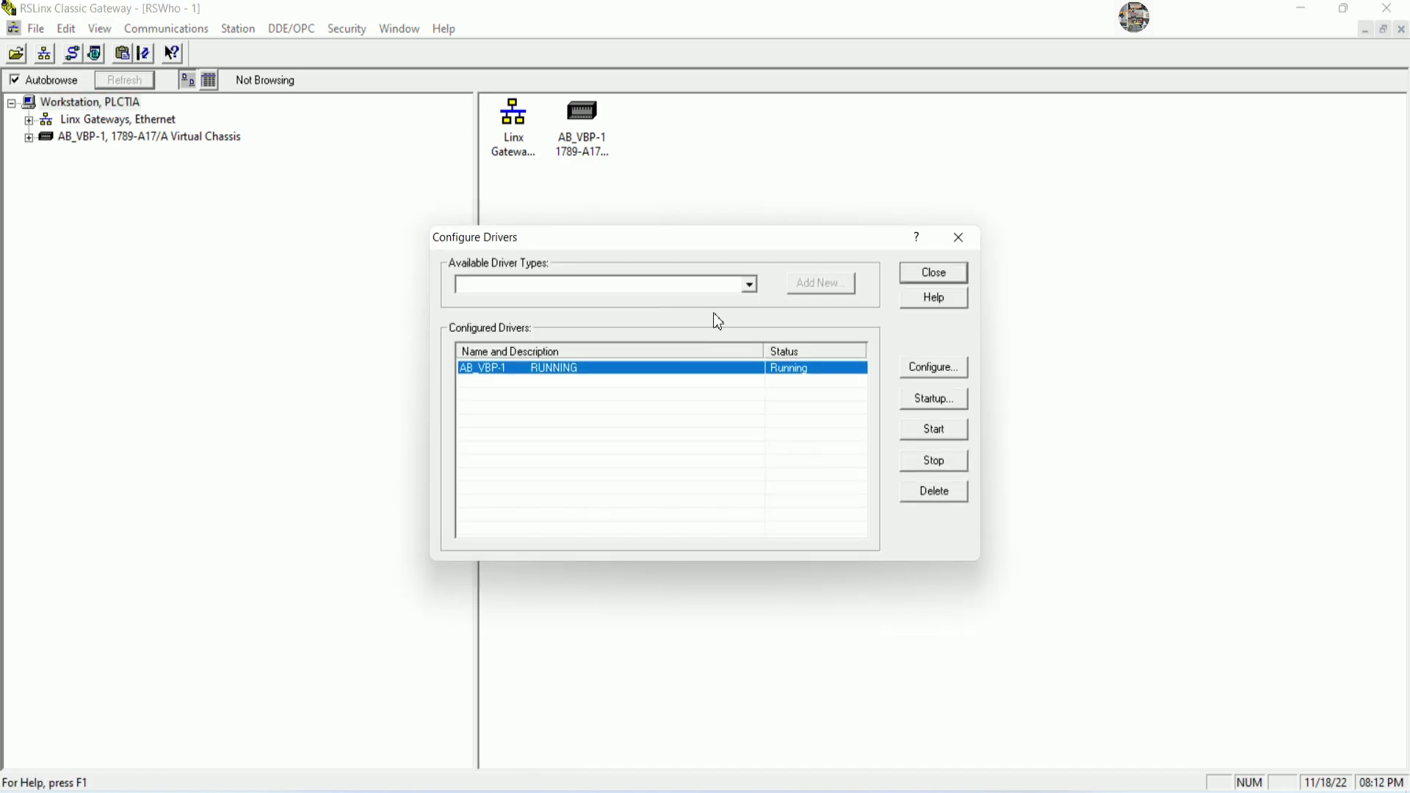
{"action": "left_click", "coordinate": [934, 458]}
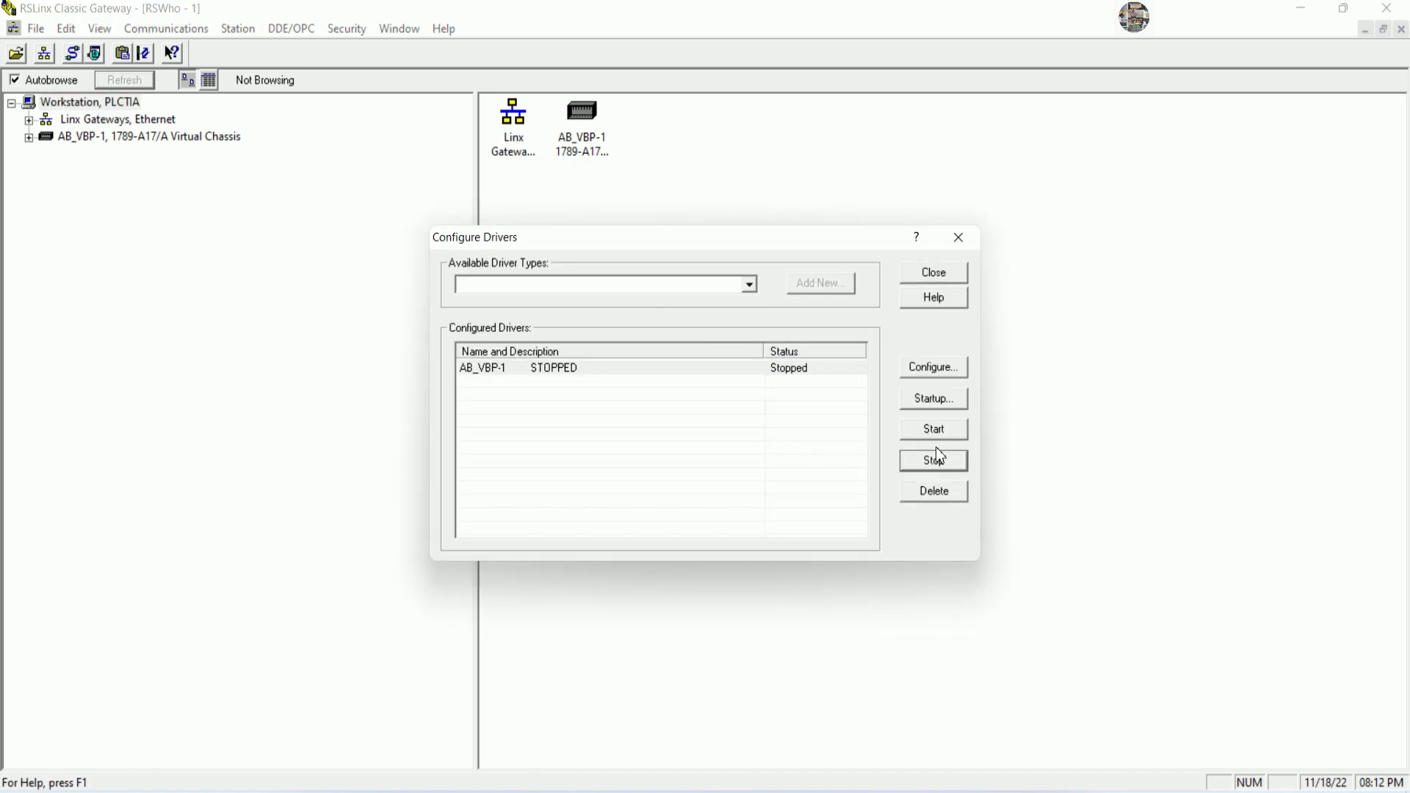
{"action": "left_click", "coordinate": [932, 492]}
{"action": "left_click_drag", "start_coordinate": [761, 242], "coordinate": [867, 125]}
{"action": "left_click", "coordinate": [476, 242]}
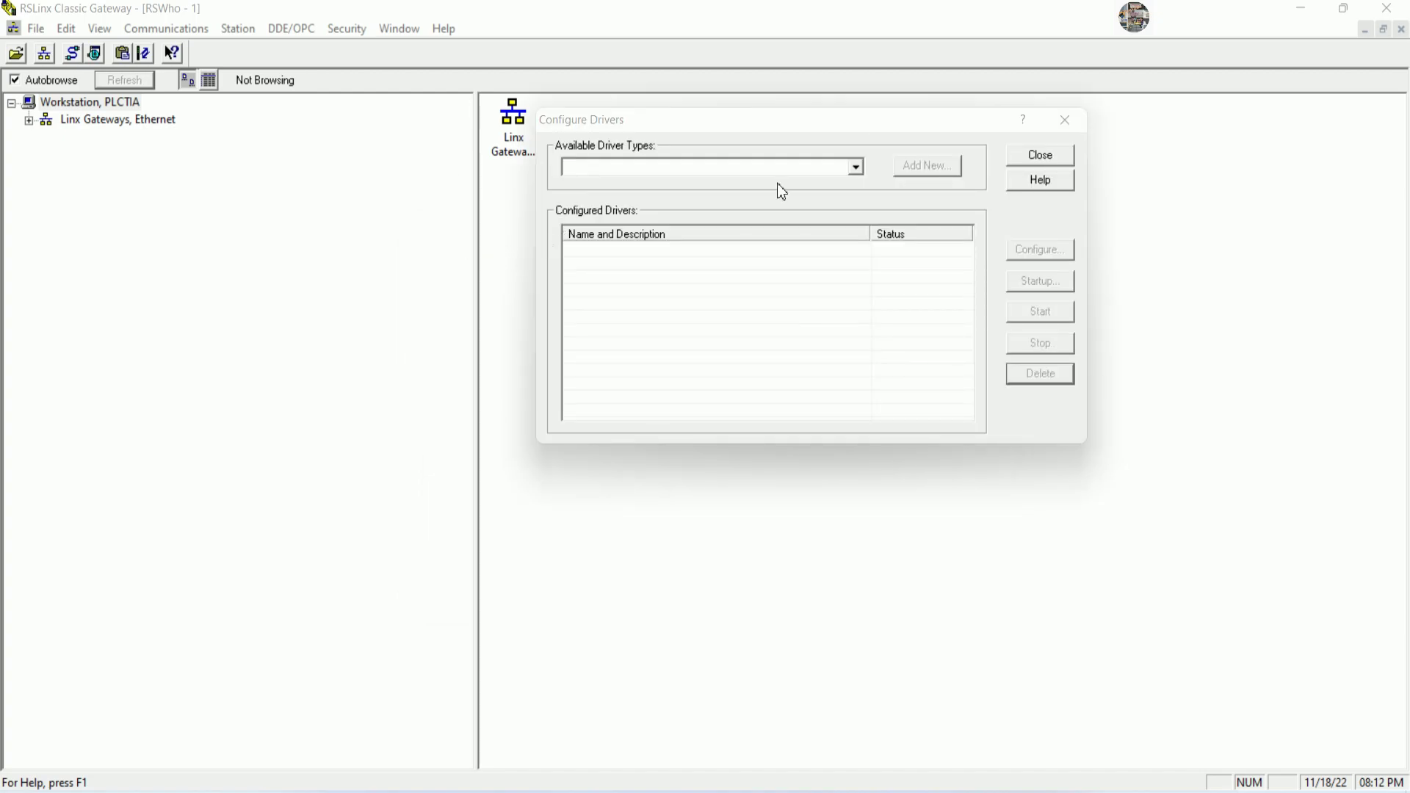
Add the line "We need to add driver of processor" to the Notepad notes and minimize Notepad
{"action": "key", "text": "alt+Tab"}
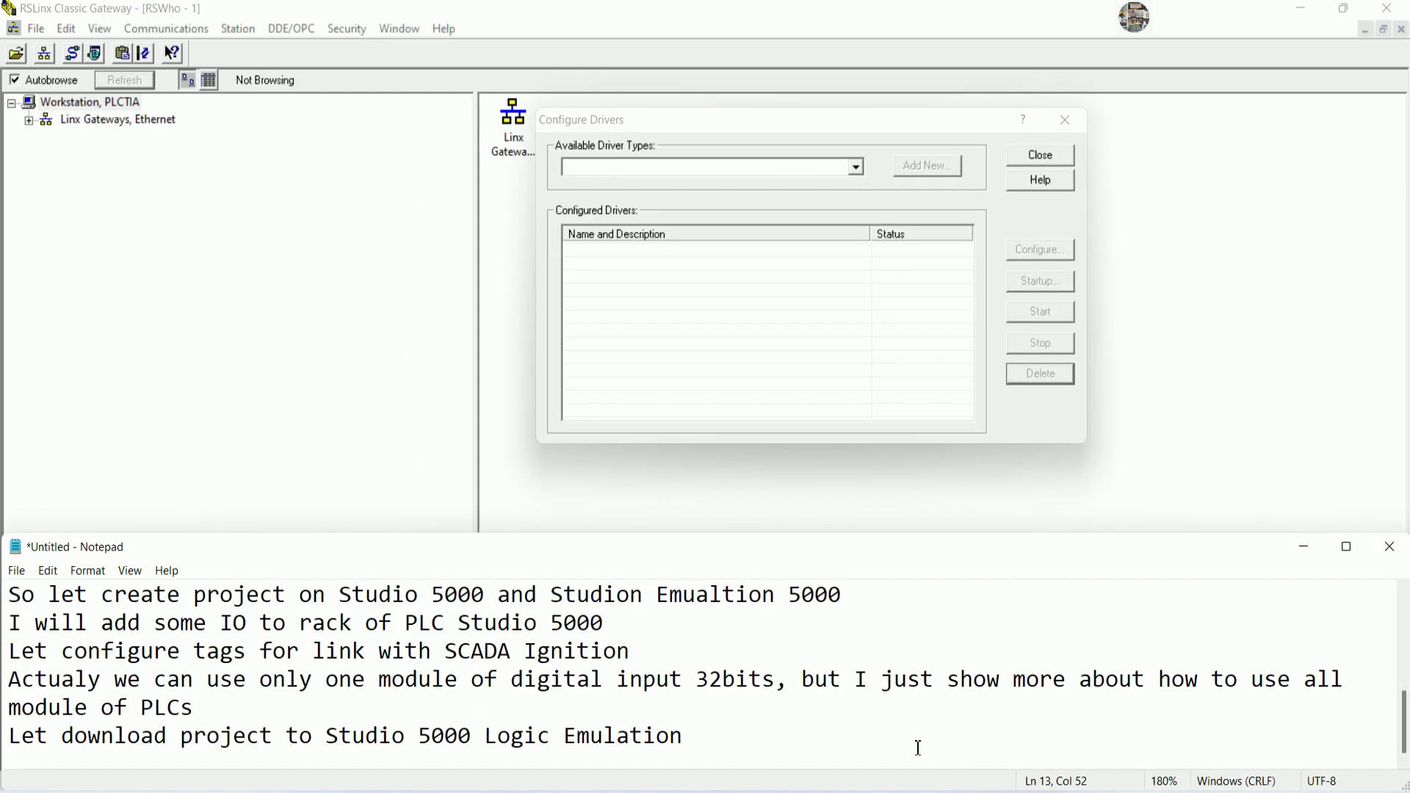
{"action": "key", "text": "Return"}
{"action": "type", "text": "We ne"}
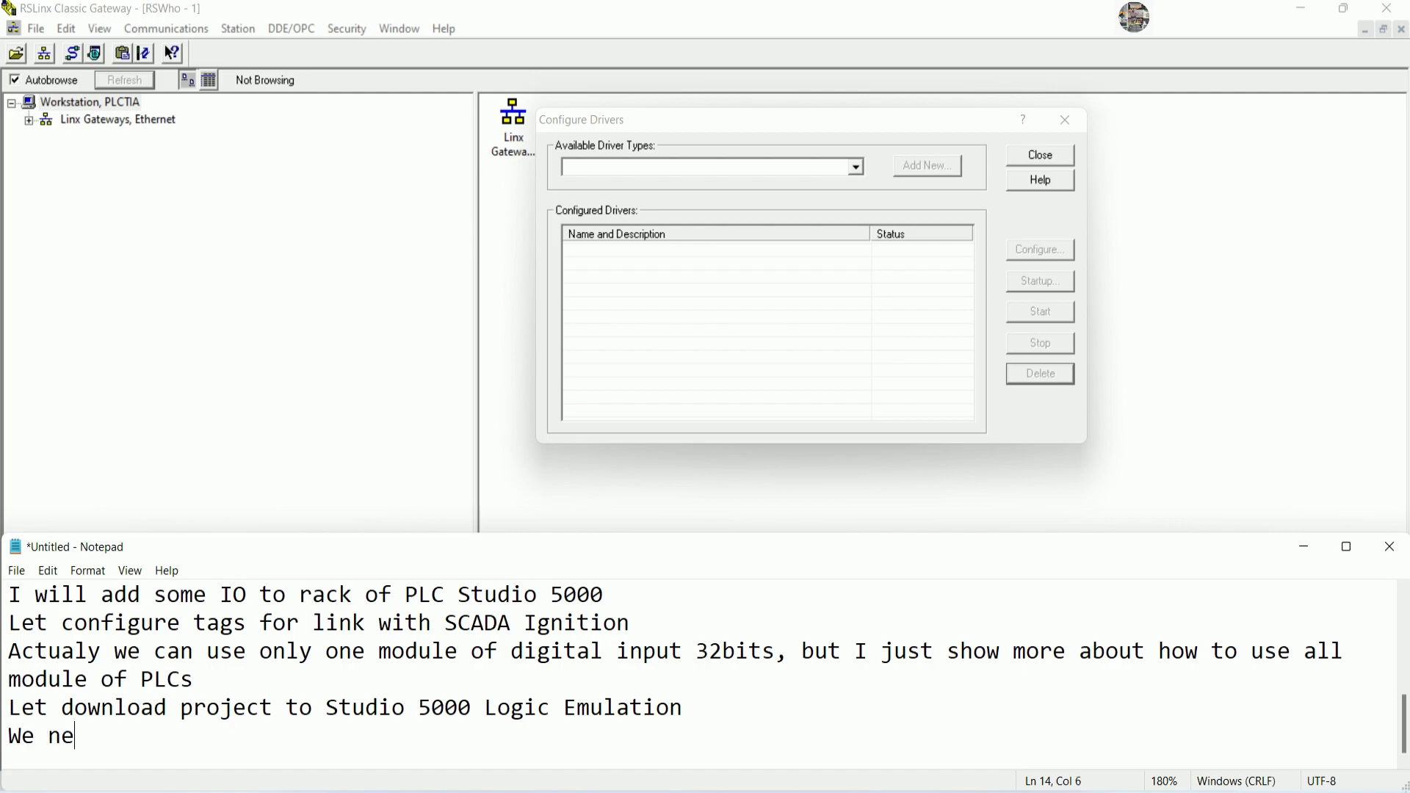
{"action": "type", "text": "ed to add d"}
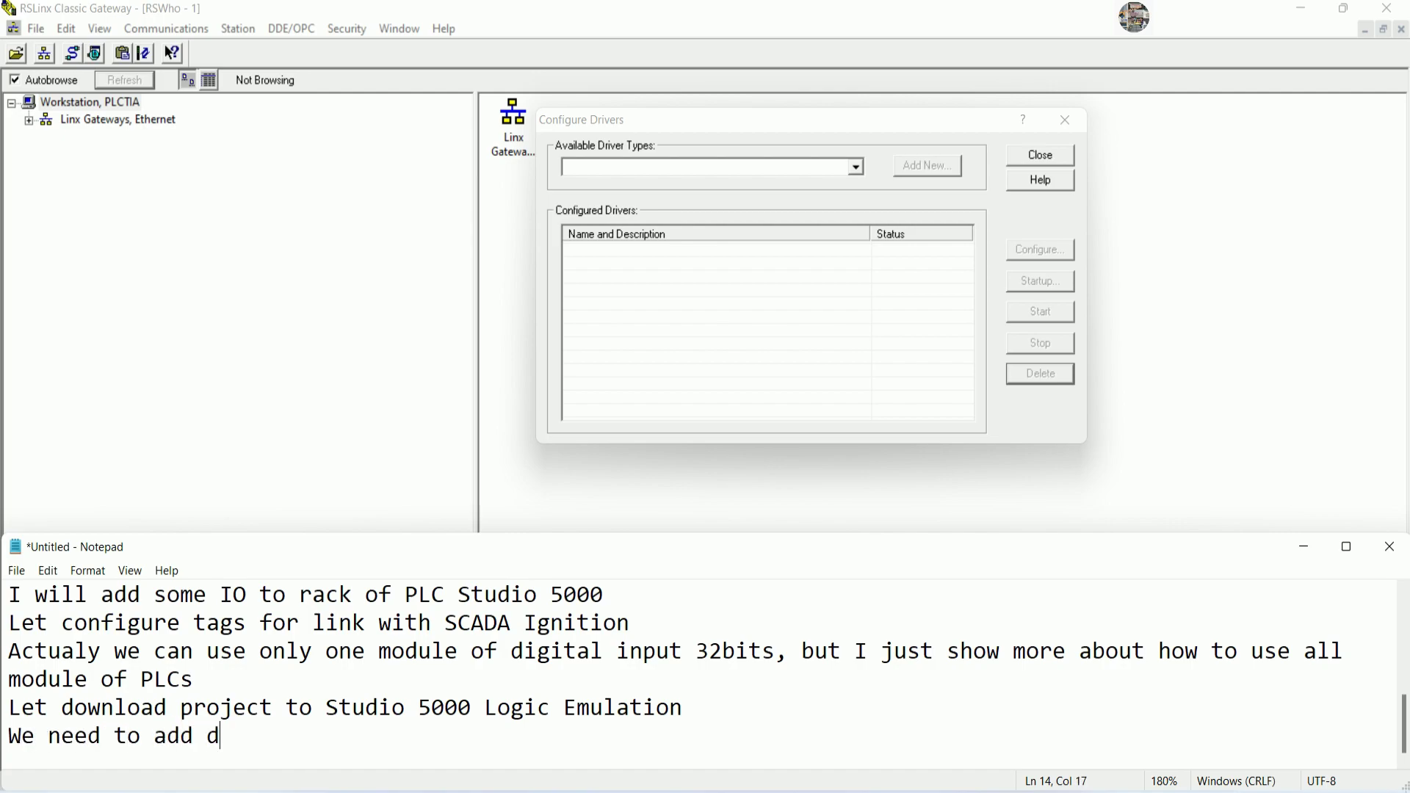
{"action": "type", "text": "river of"}
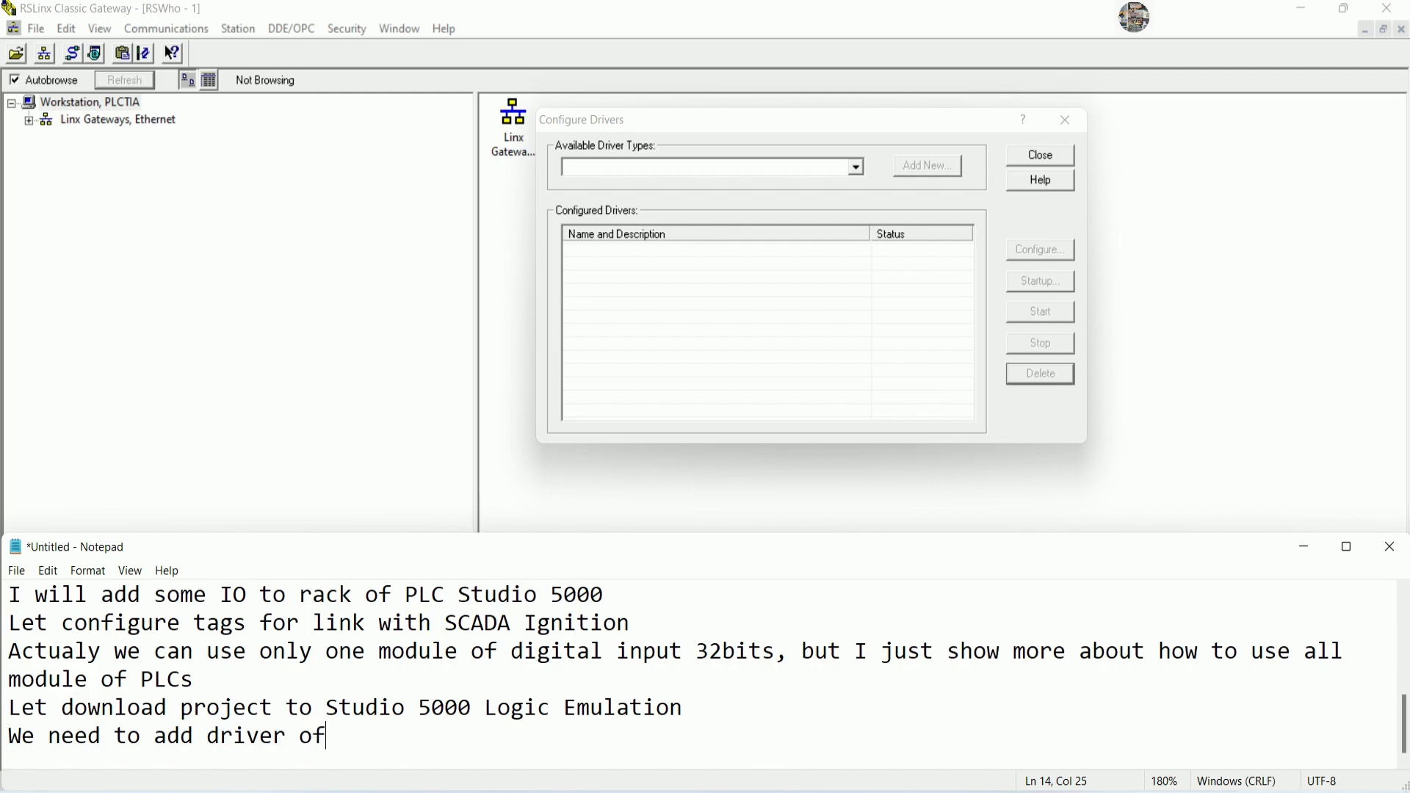
{"action": "type", "text": " processor"}
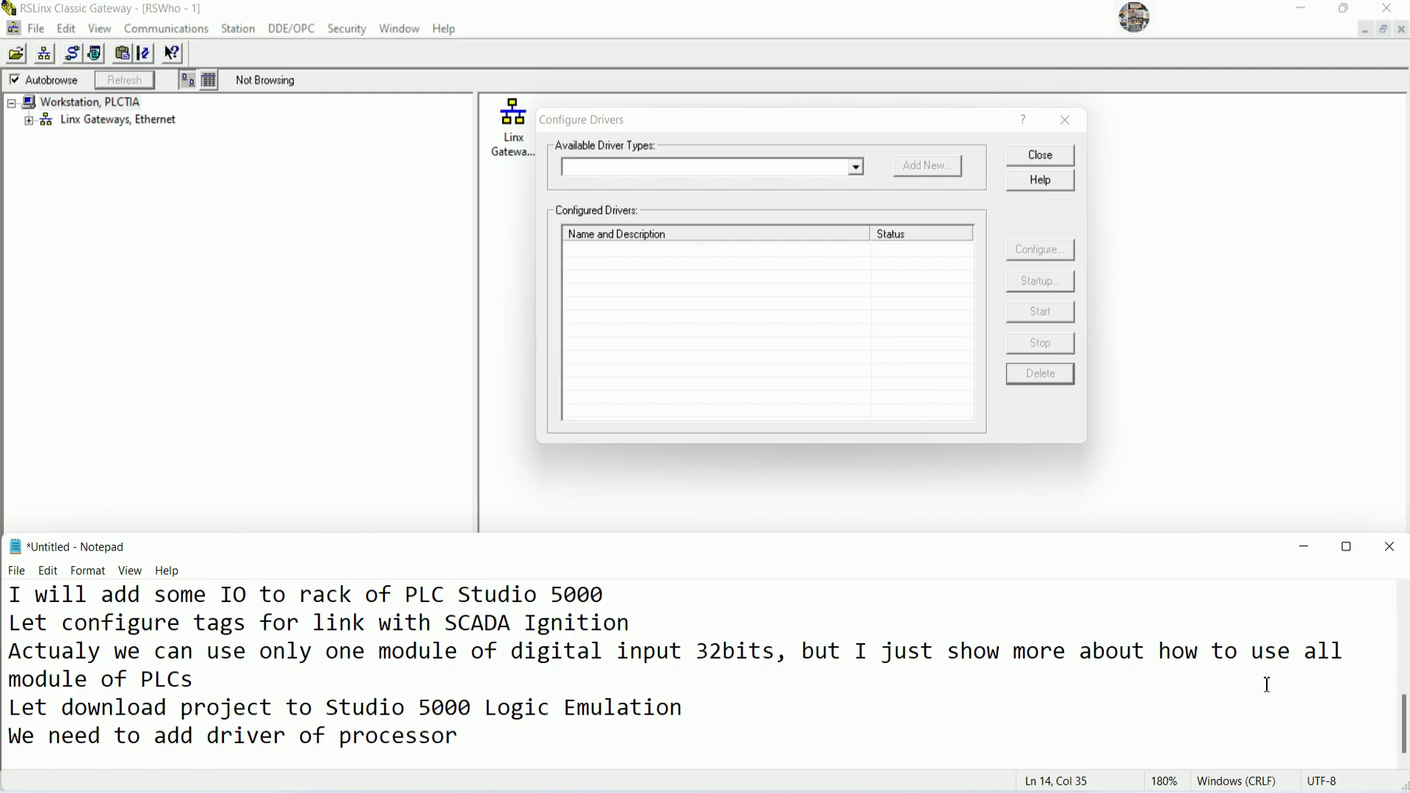
{"action": "left_click", "coordinate": [1305, 548]}
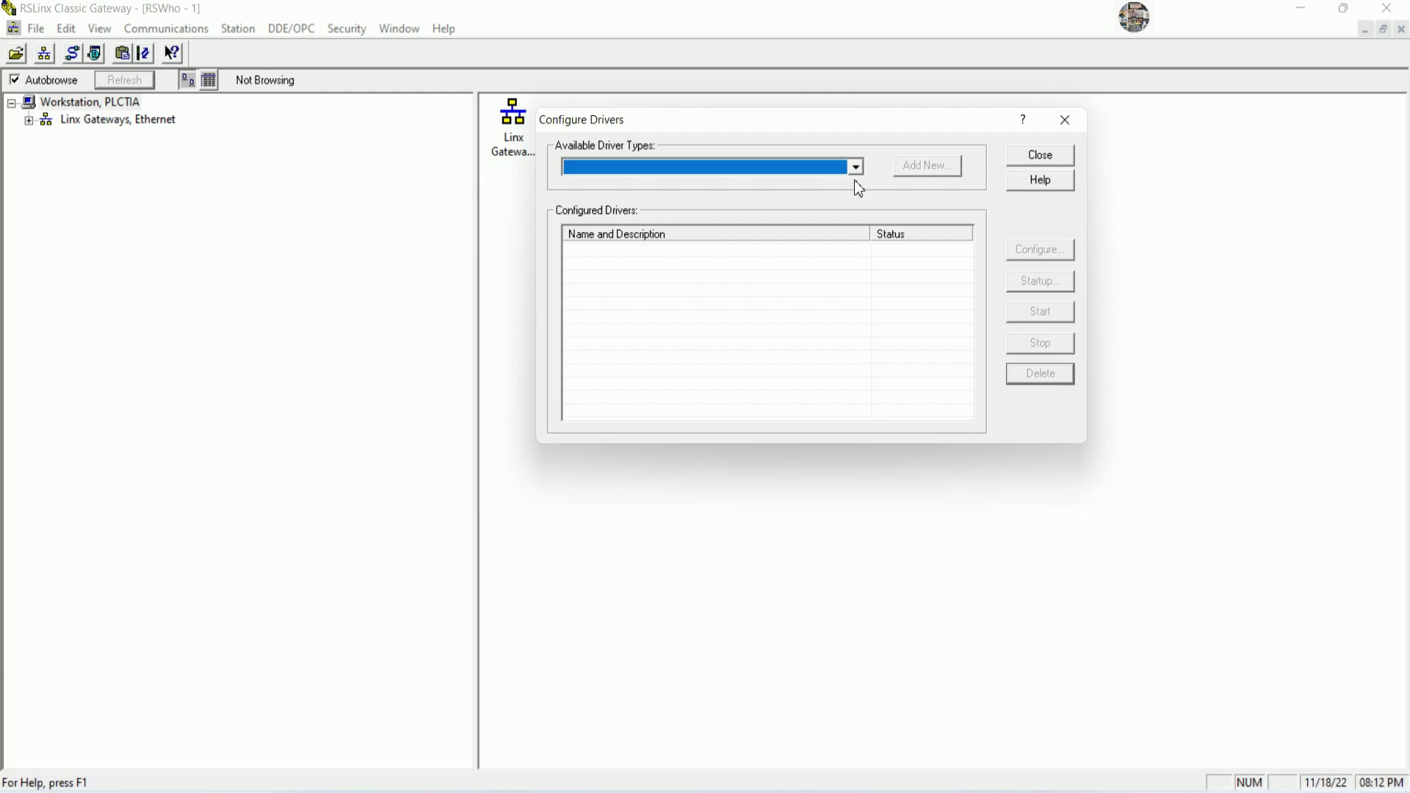
Add a Virtual Backplane (SoftLogix58xx, USB) driver named AB_VBP-1 in slot 0 and close the driver configuration
{"action": "left_click", "coordinate": [856, 168]}
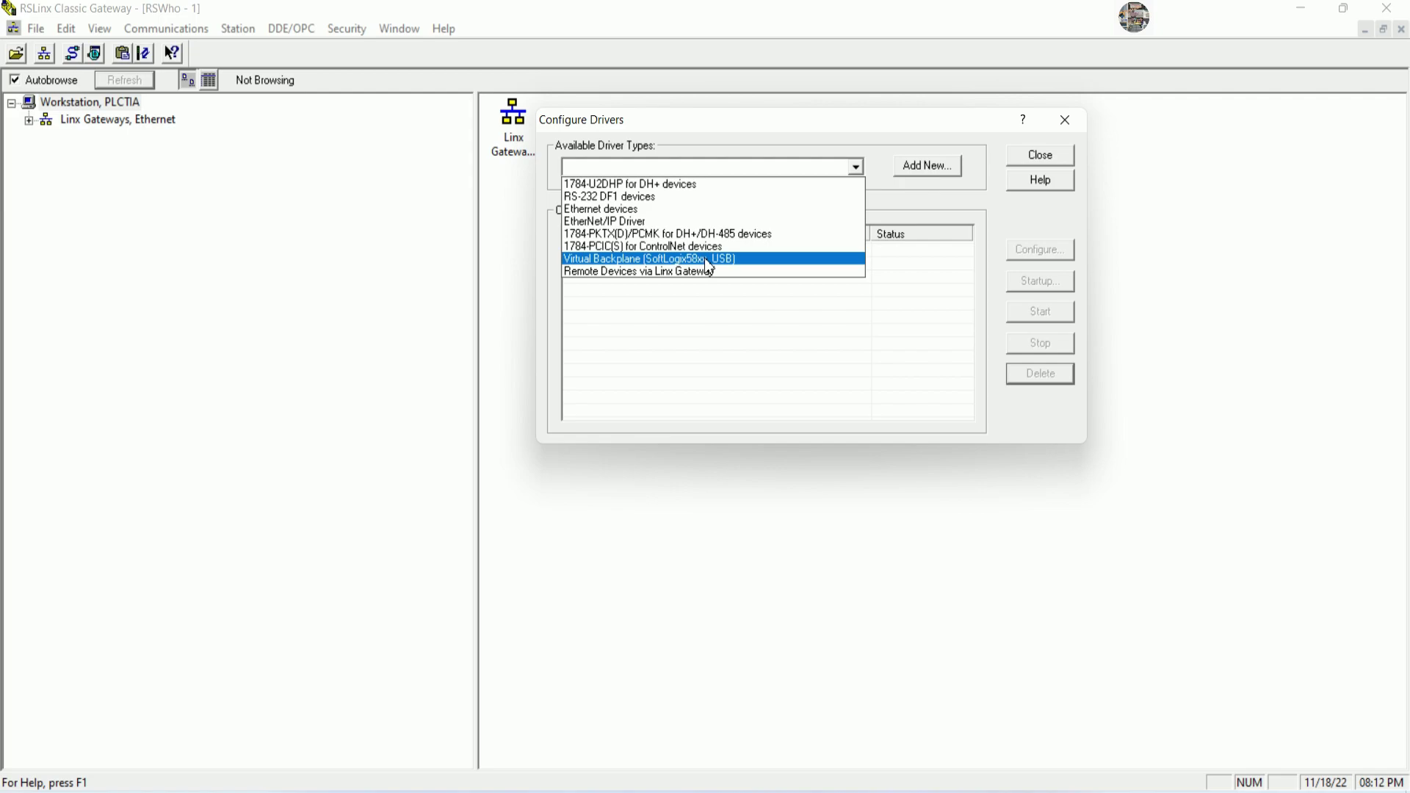
{"action": "left_click", "coordinate": [660, 260]}
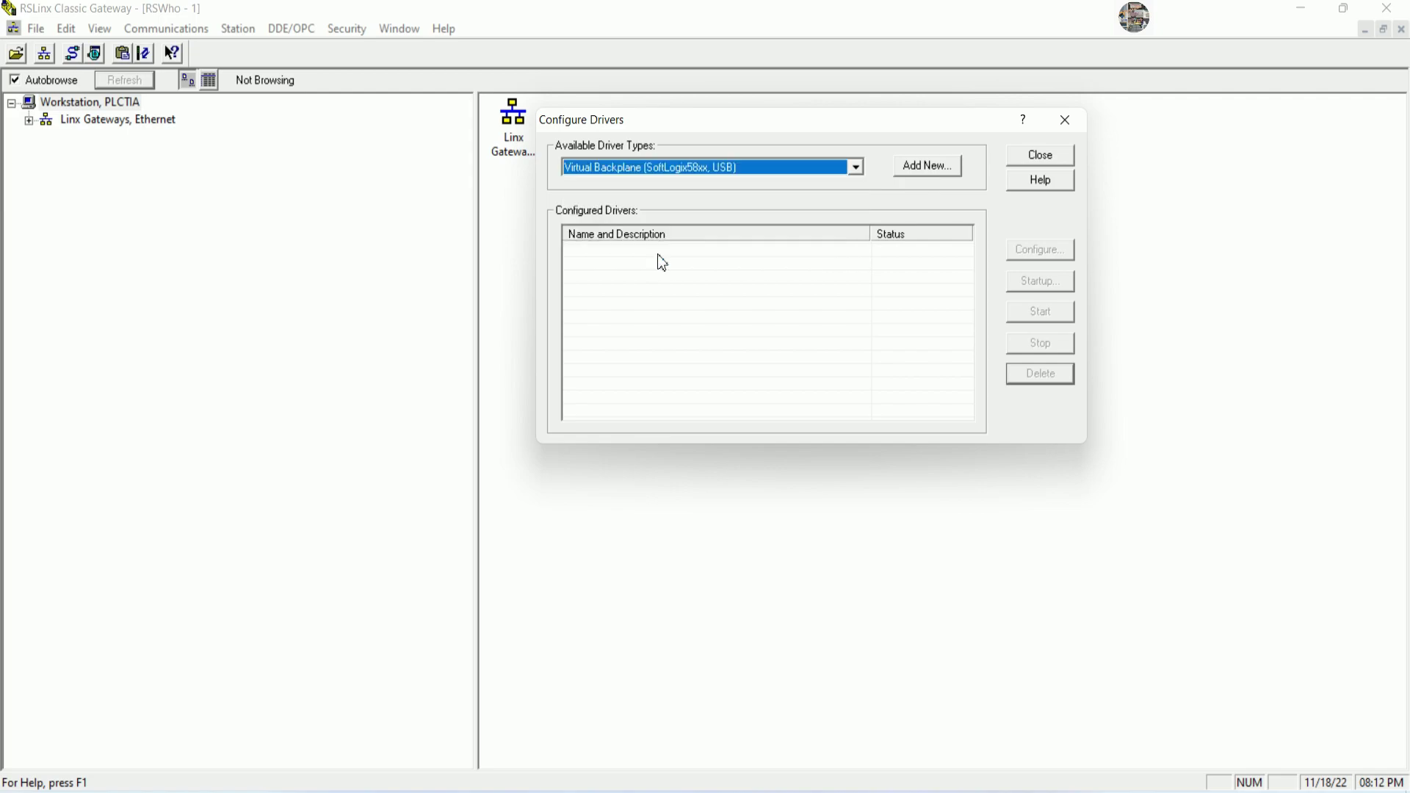
{"action": "left_click", "coordinate": [926, 166]}
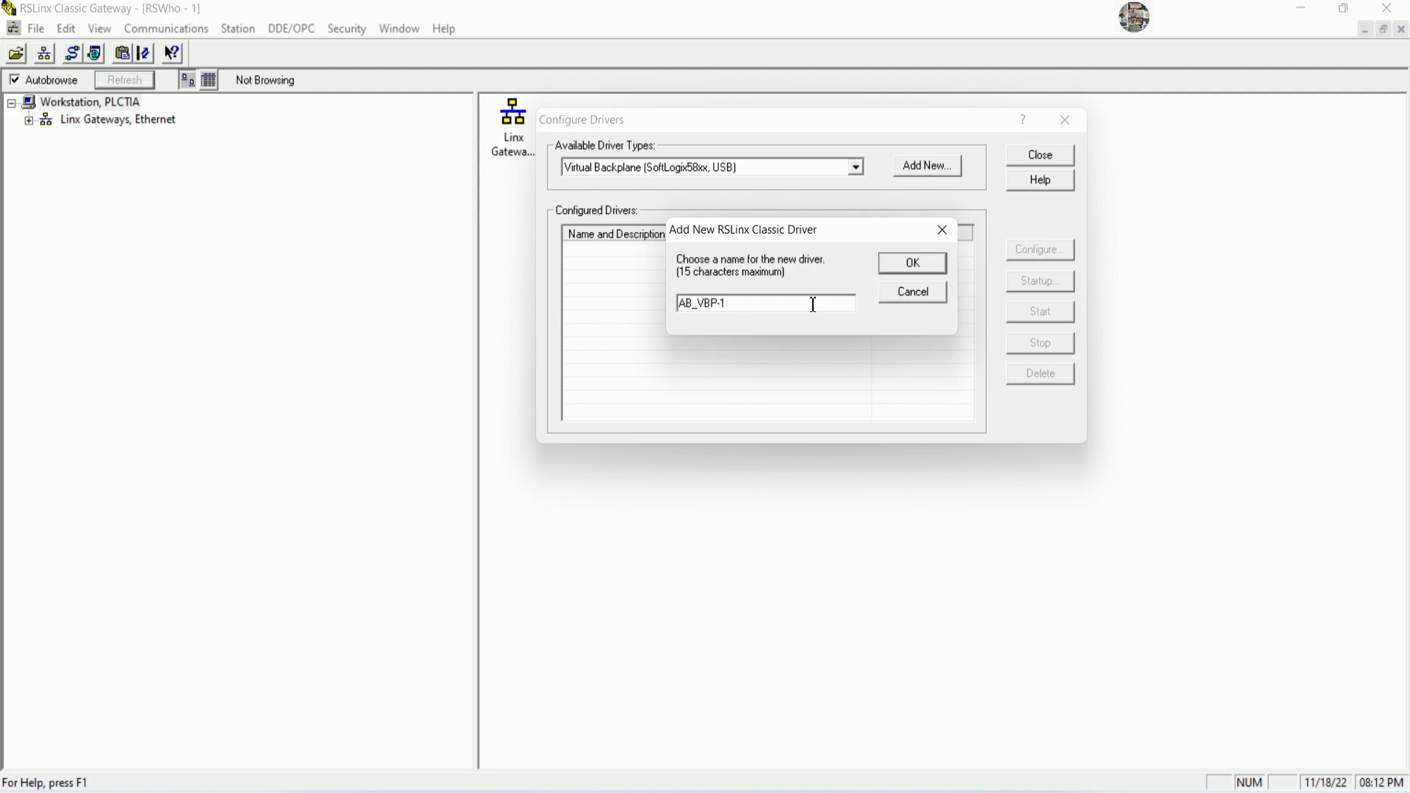
{"action": "left_click", "coordinate": [907, 262]}
{"action": "left_click", "coordinate": [848, 265]}
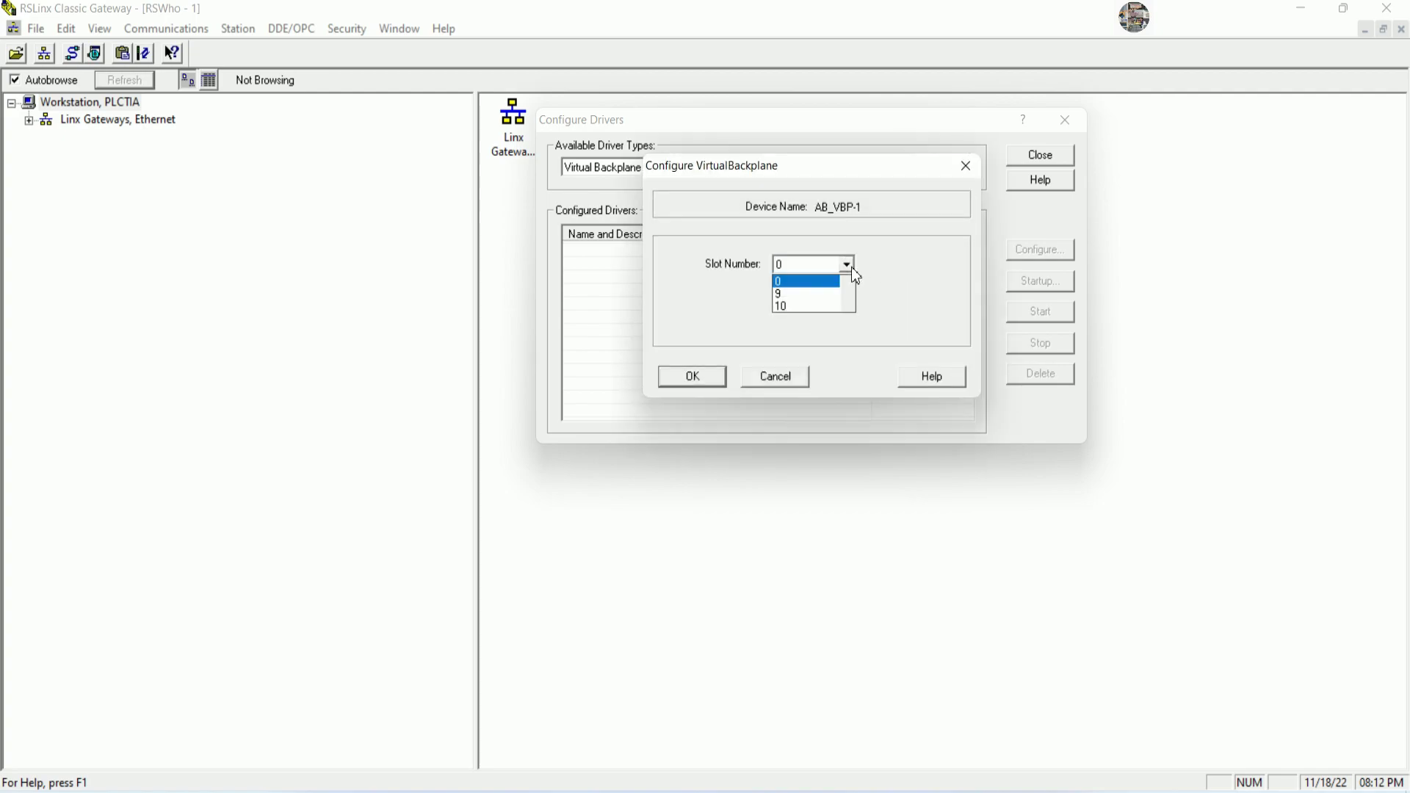
{"action": "left_click", "coordinate": [786, 278]}
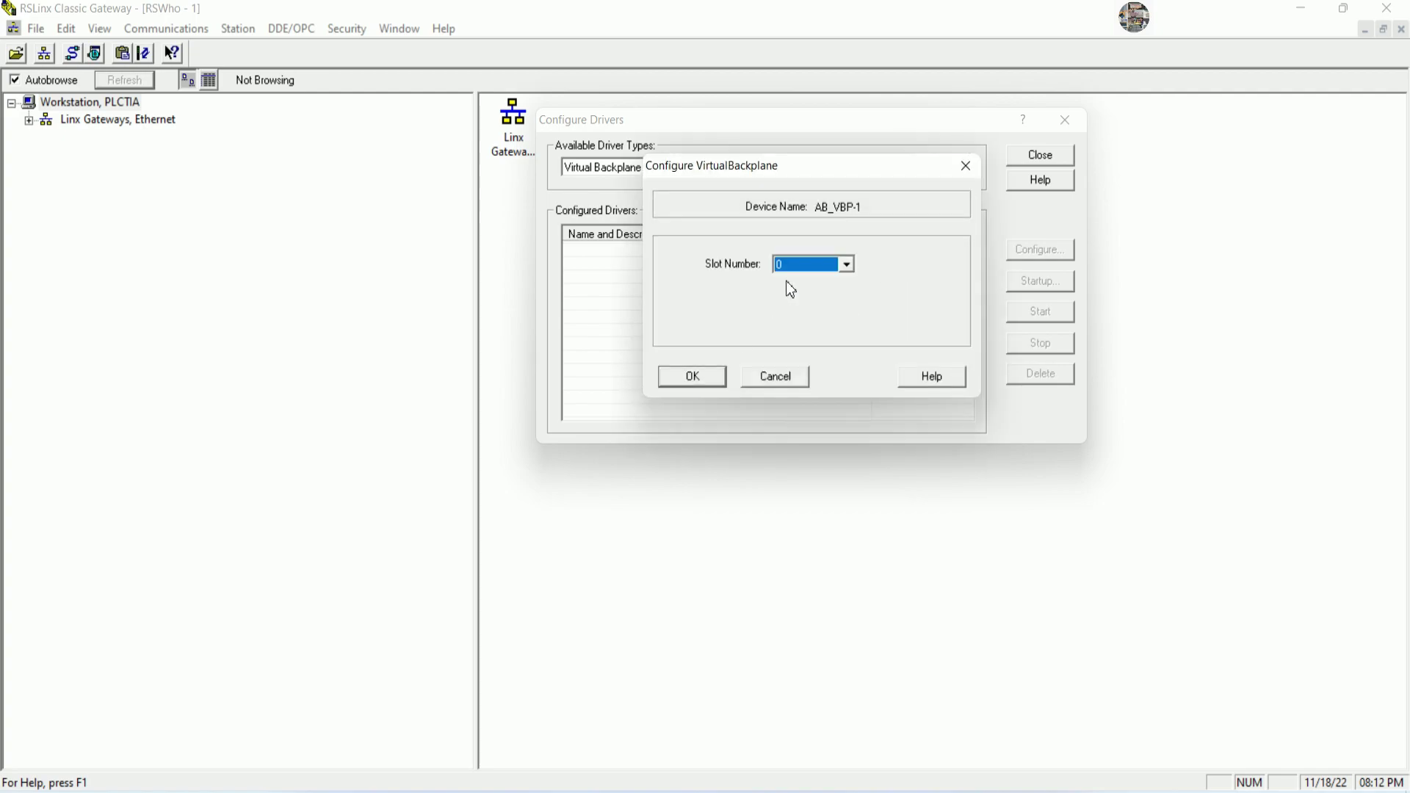
{"action": "left_click", "coordinate": [690, 378]}
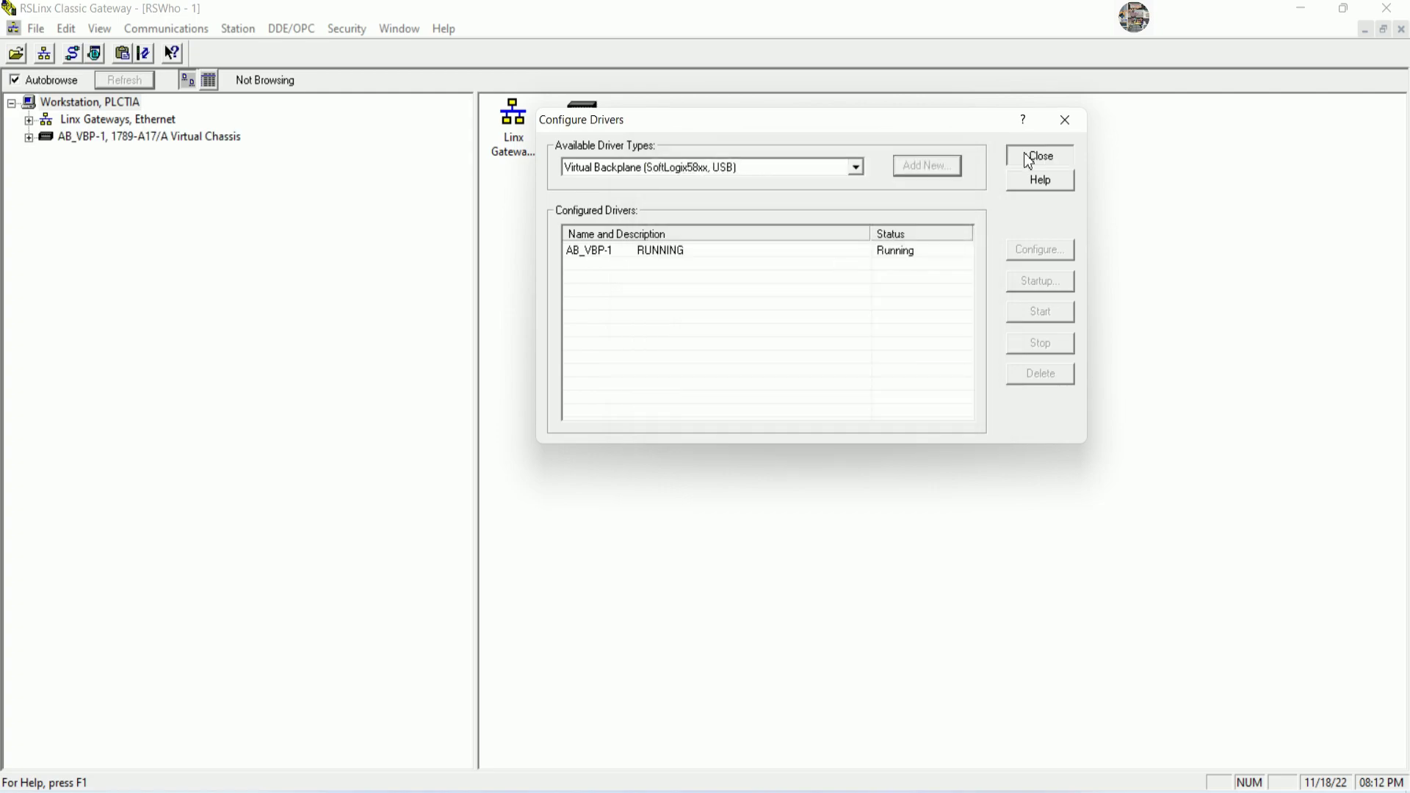
{"action": "left_click", "coordinate": [1029, 161]}
Browse the modules of the AB_VBP-1 virtual chassis and return to Logix Designer
{"action": "left_click_drag", "start_coordinate": [477, 258], "coordinate": [267, 258]}
{"action": "left_click", "coordinate": [57, 138]}
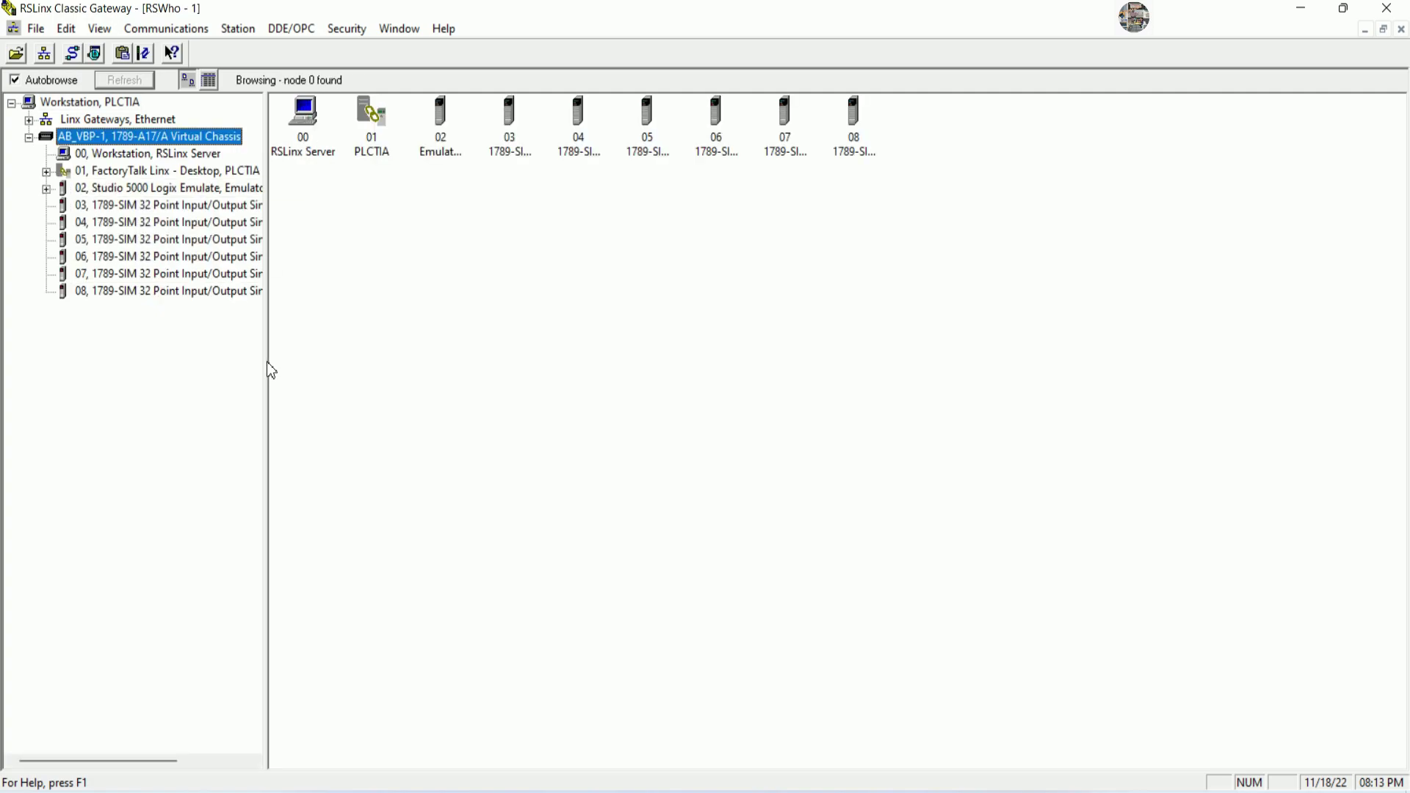
{"action": "left_click_drag", "start_coordinate": [268, 362], "coordinate": [343, 350]}
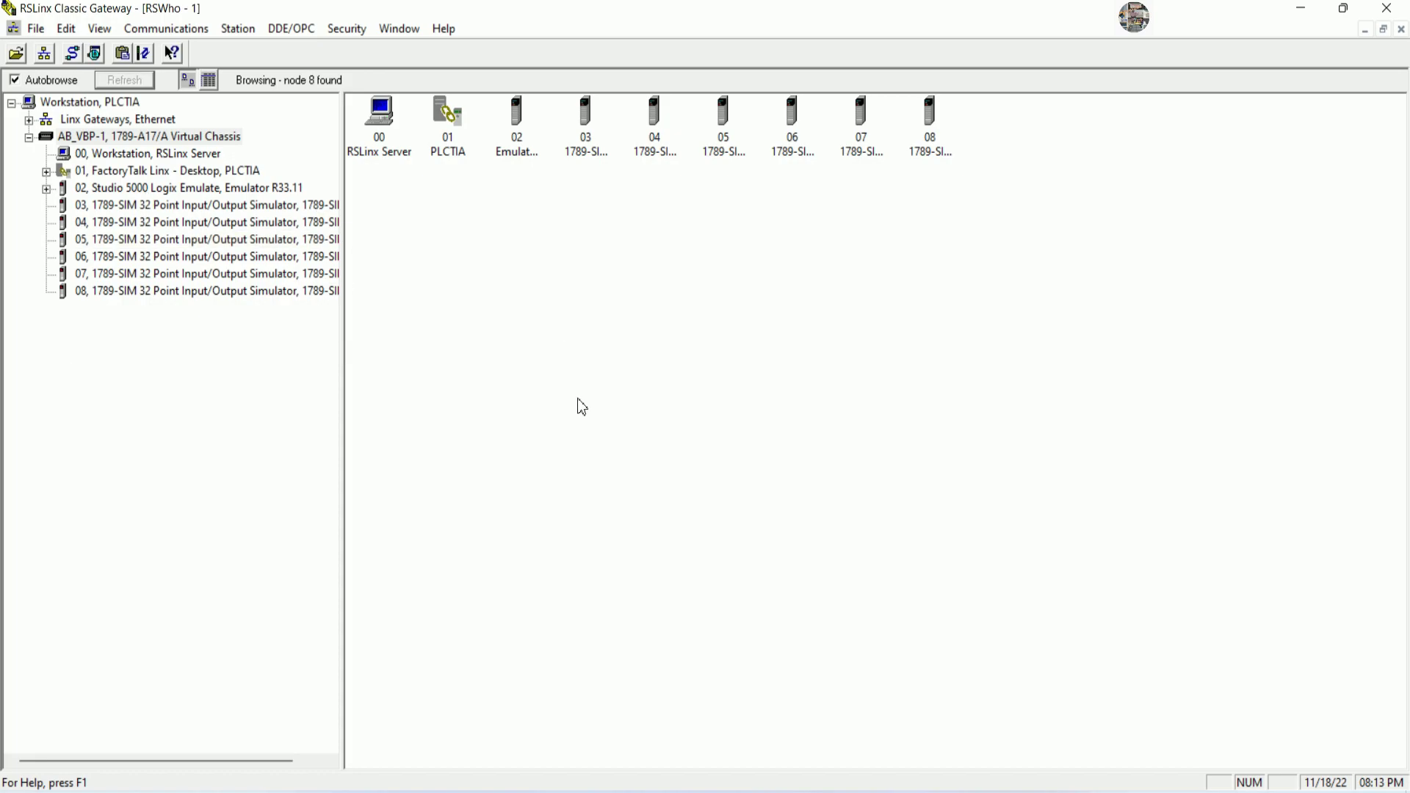
{"action": "left_click", "coordinate": [1298, 13]}
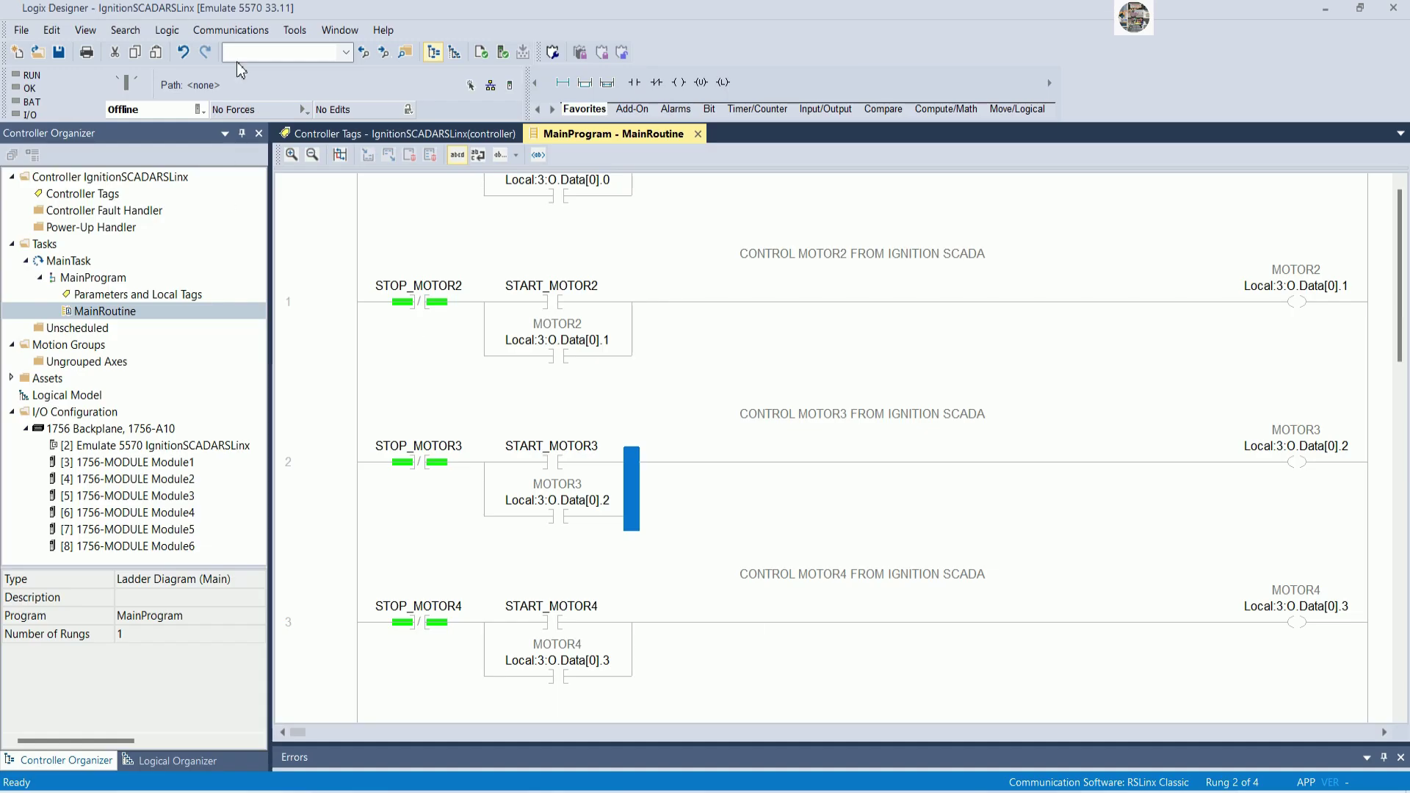
Try to change the communication software while the project is open
{"action": "left_click", "coordinate": [221, 34]}
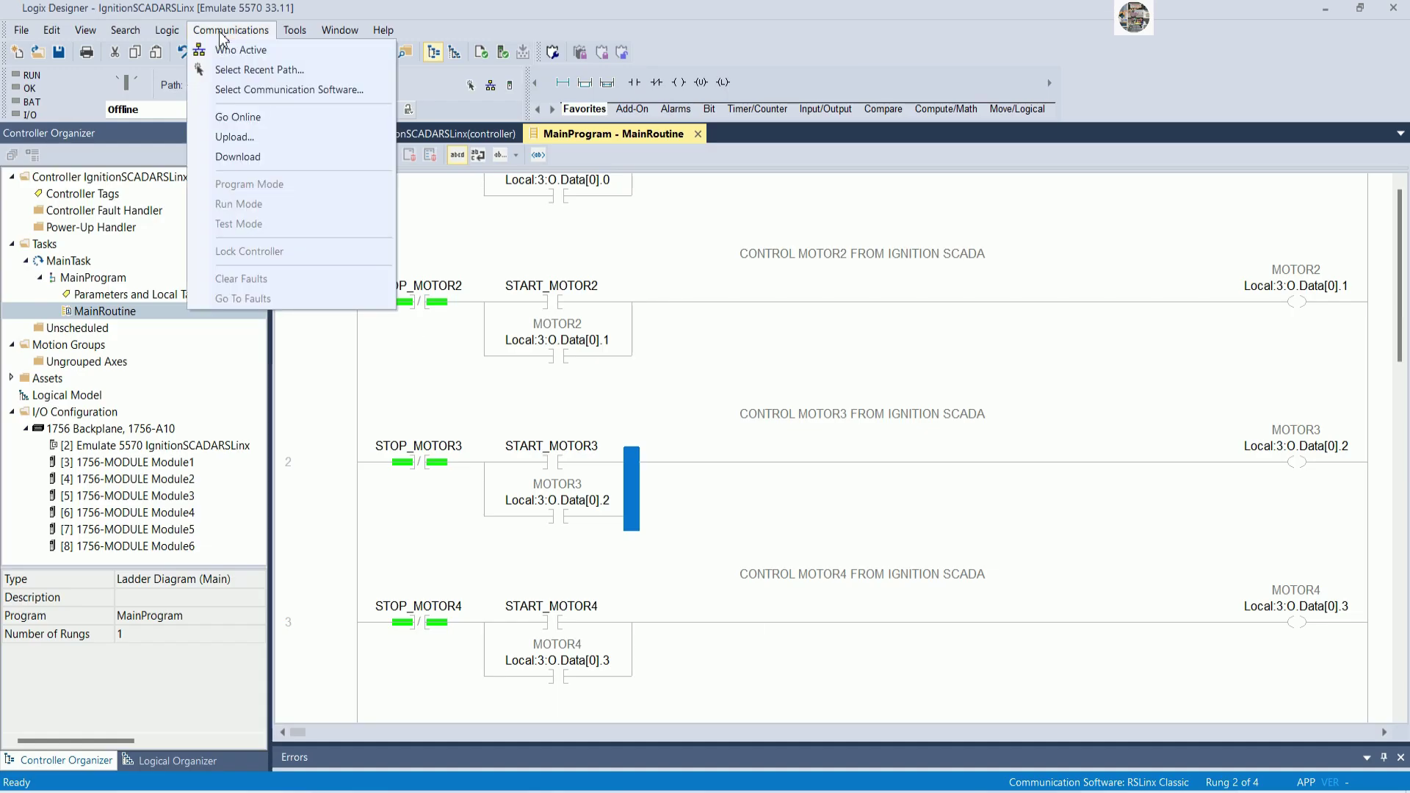
{"action": "left_click", "coordinate": [253, 90]}
{"action": "left_click", "coordinate": [819, 448]}
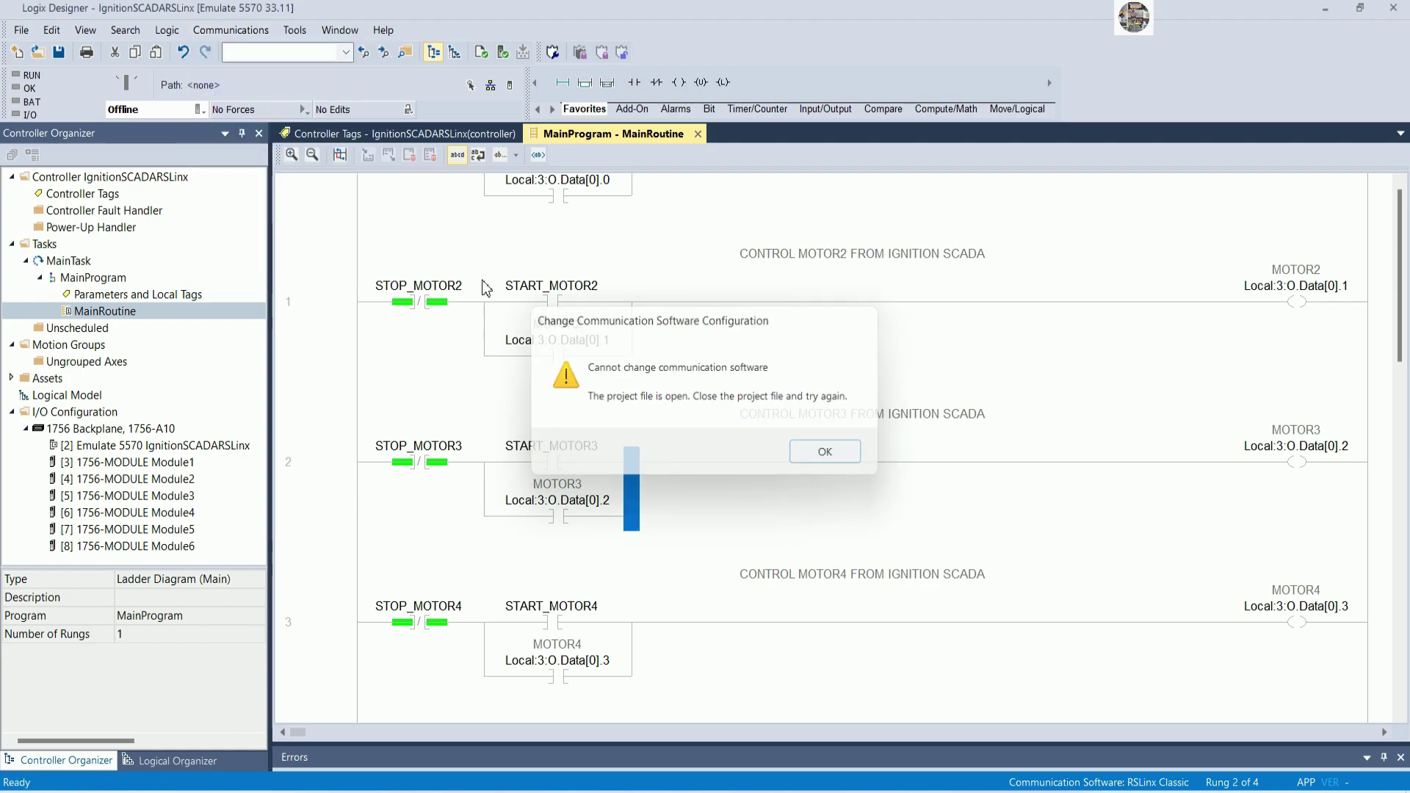
Use Who Active to download the project to the 02 Studio 5000 Logix Emulate controller in the AB_VBP-1 virtual chassis
{"action": "left_click", "coordinate": [209, 33]}
{"action": "left_click", "coordinate": [233, 49]}
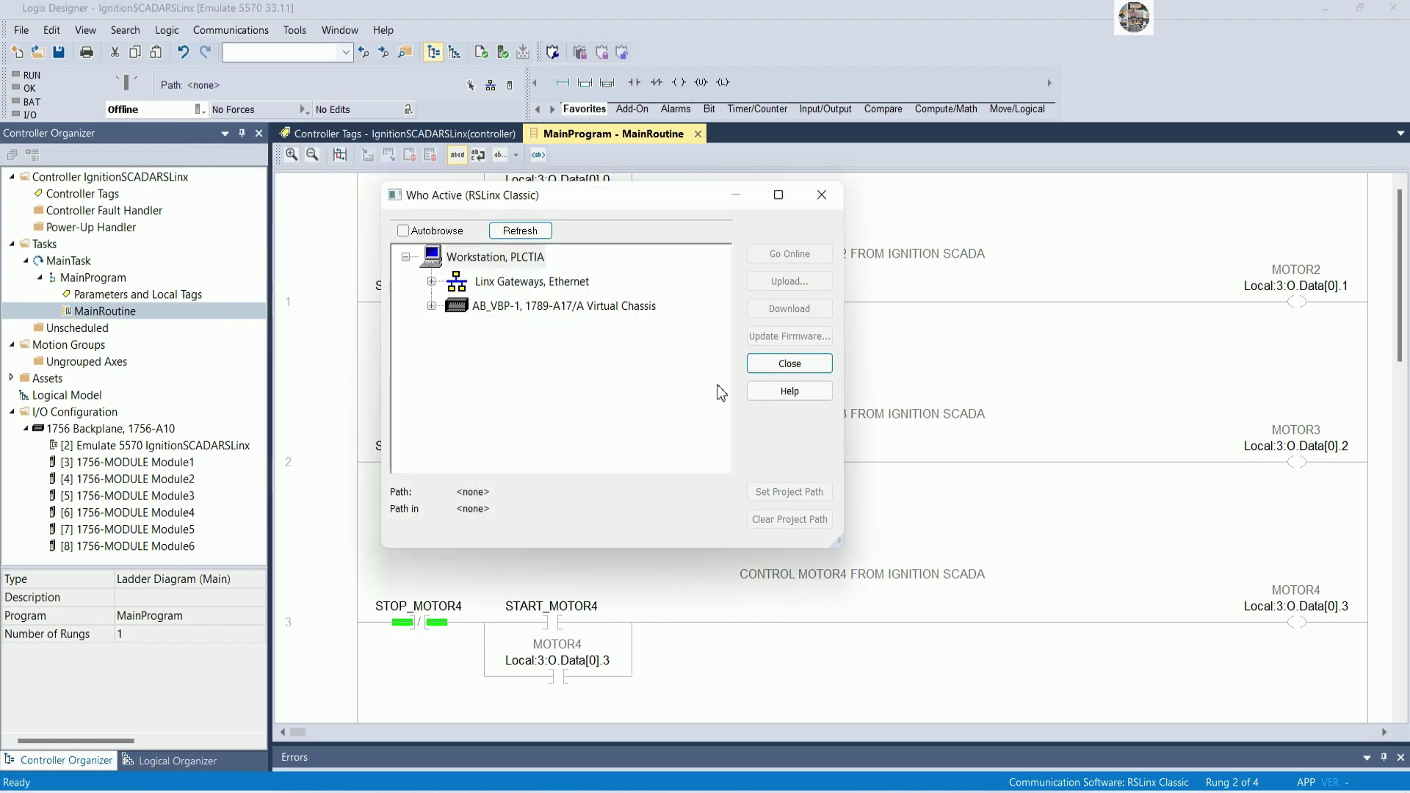
{"action": "double_click", "coordinate": [441, 313]}
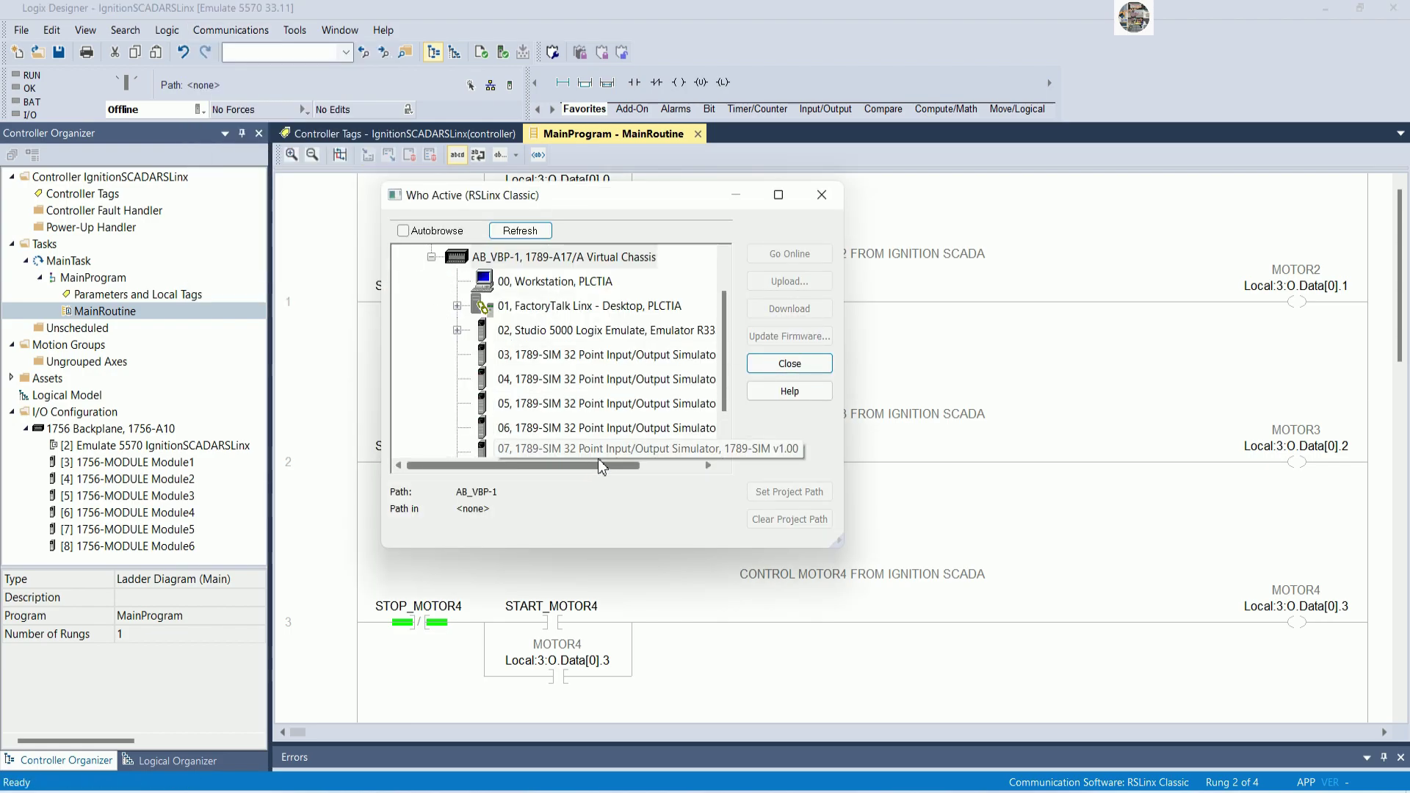
{"action": "left_click_drag", "start_coordinate": [599, 465], "coordinate": [643, 468]}
{"action": "double_click", "coordinate": [574, 331]}
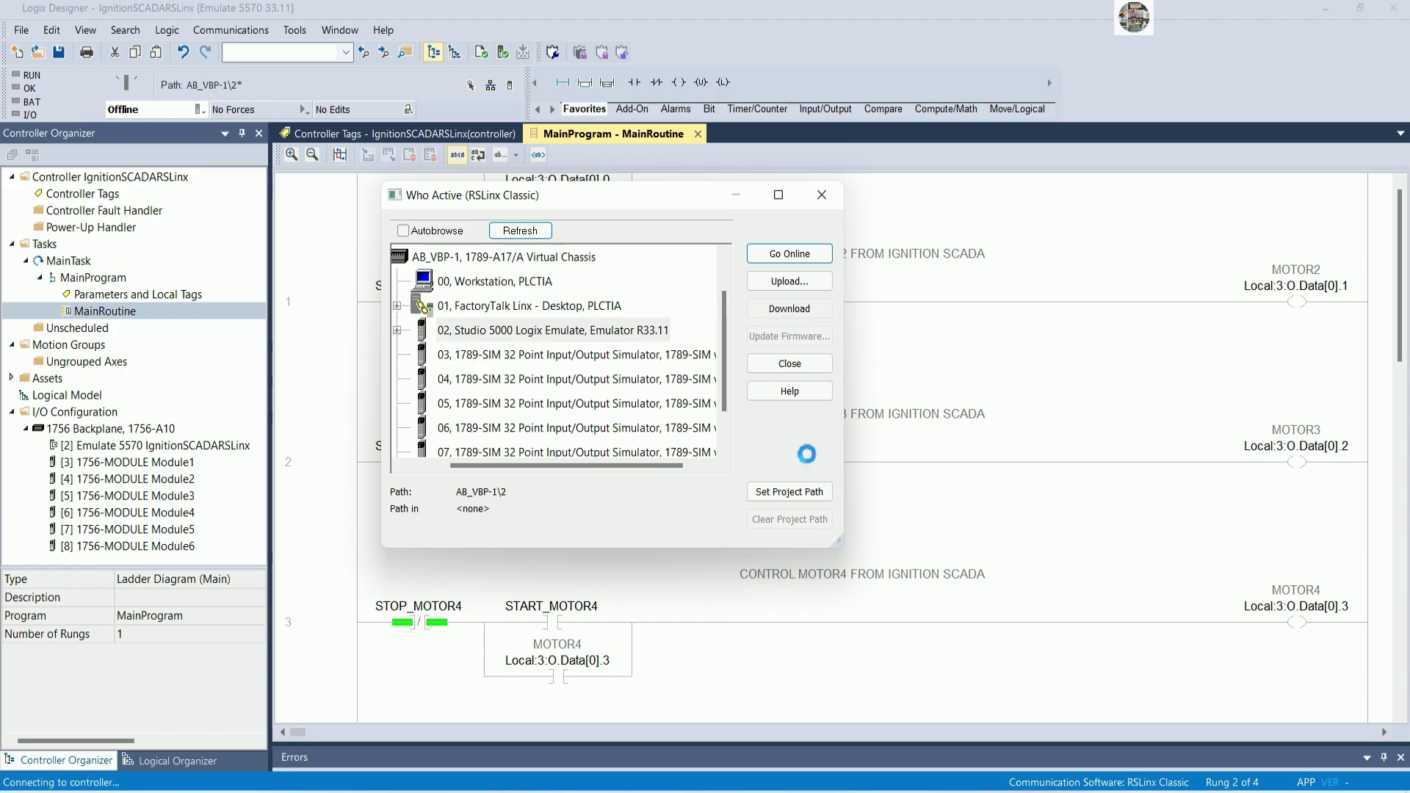
{"action": "left_click", "coordinate": [626, 633]}
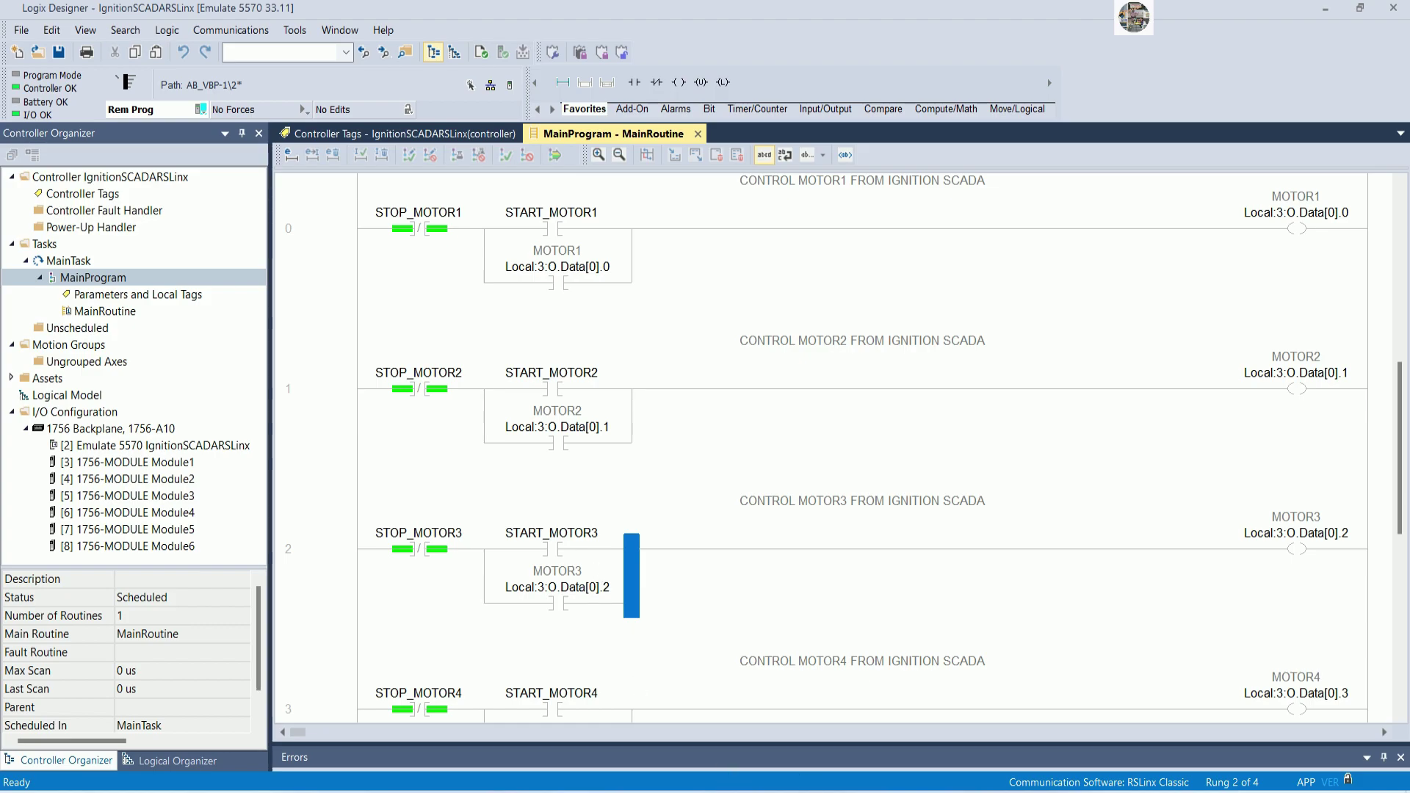
Add the line "Let add OPC connection on software RSLinX" to the Notepad notes and put Notepad away
{"action": "key", "text": "alt+Tab"}
{"action": "key", "text": "Return"}
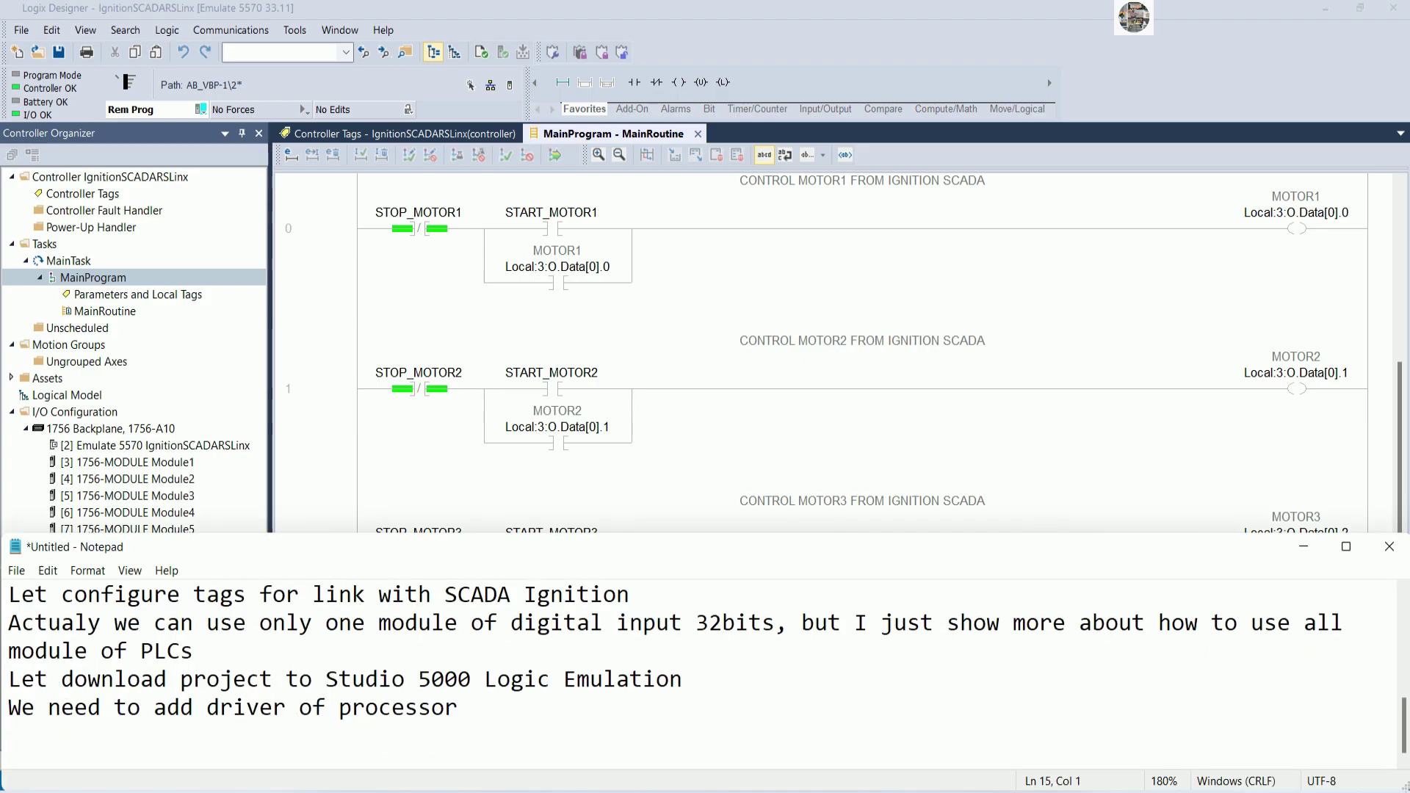
{"action": "type", "text": "Let add OPC"}
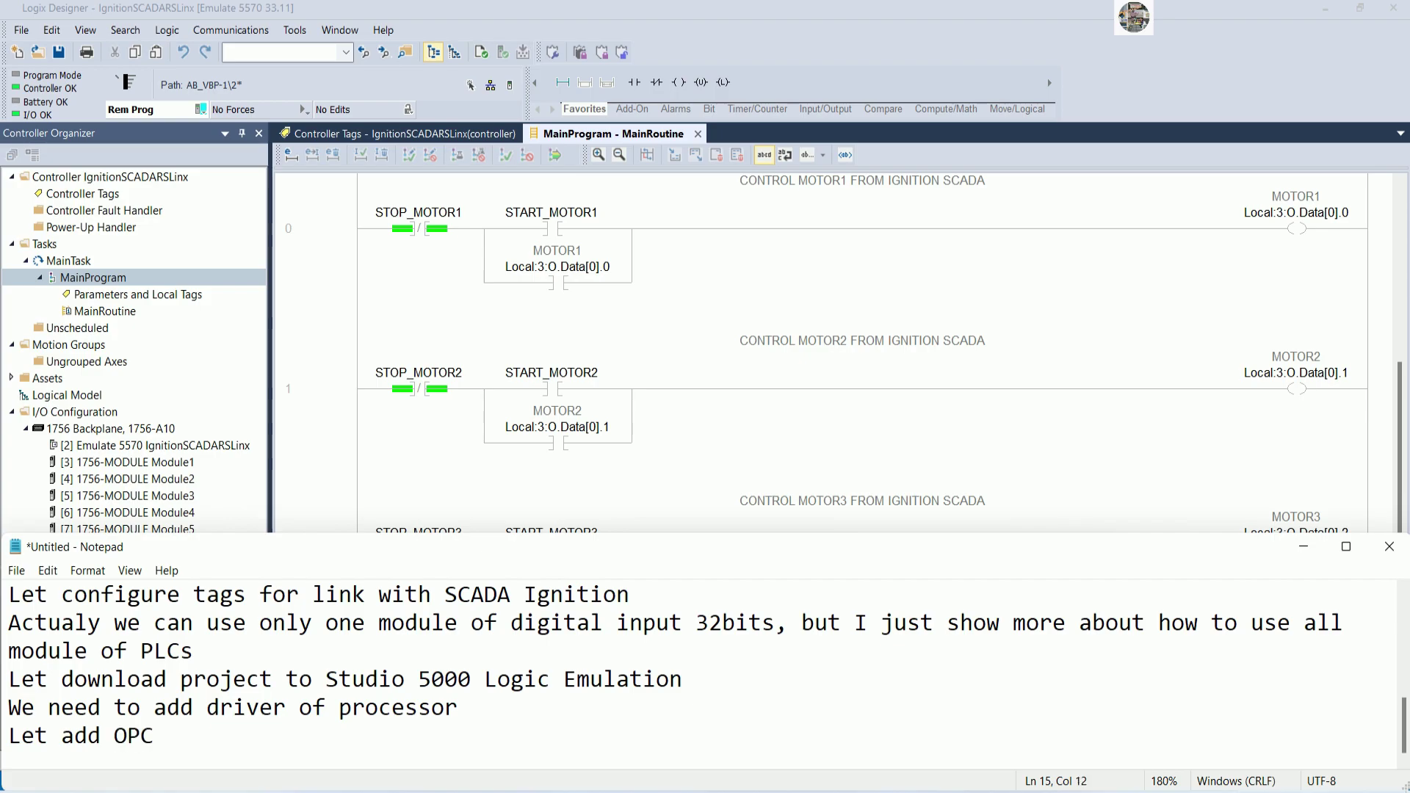
{"action": "type", "text": " connectio"}
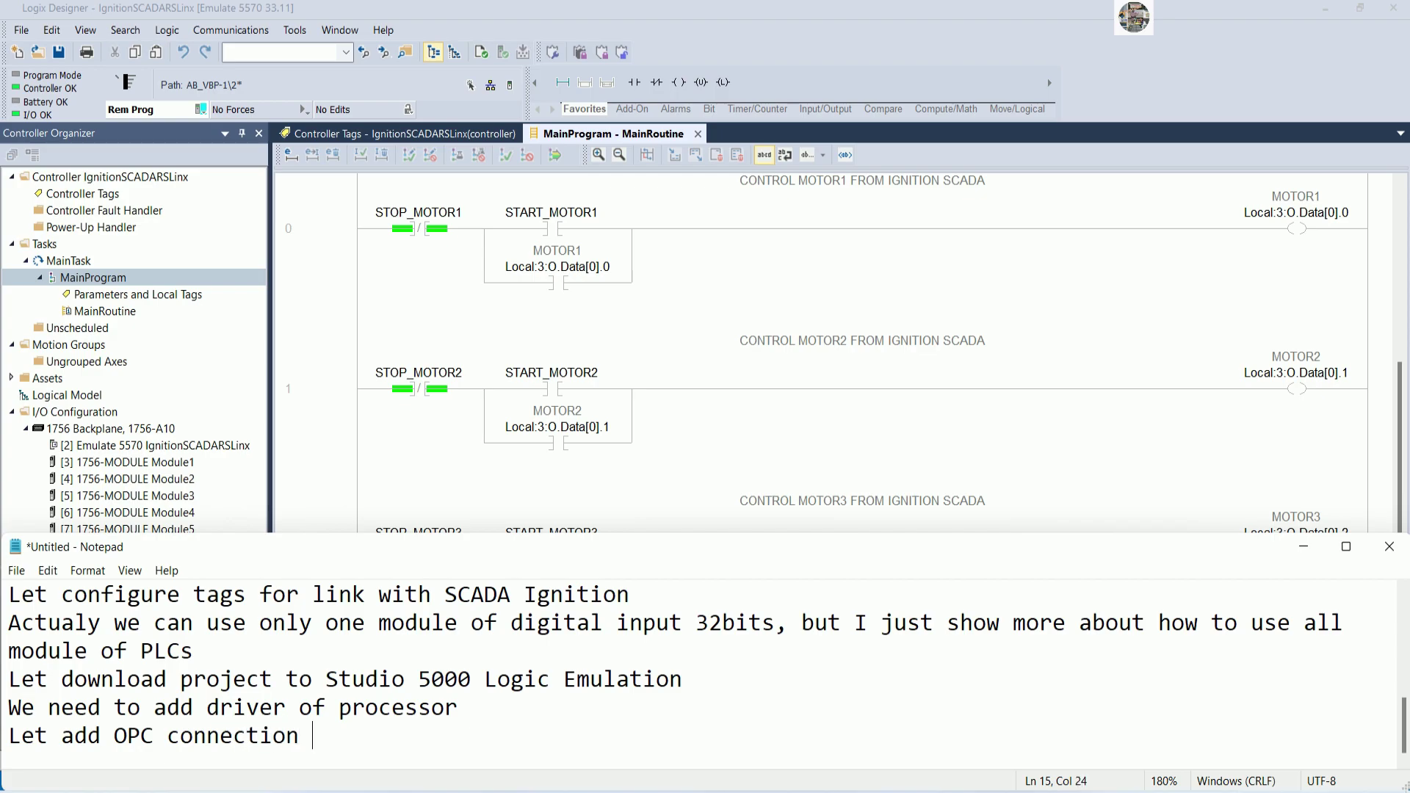
{"action": "type", "text": "n on softwa"}
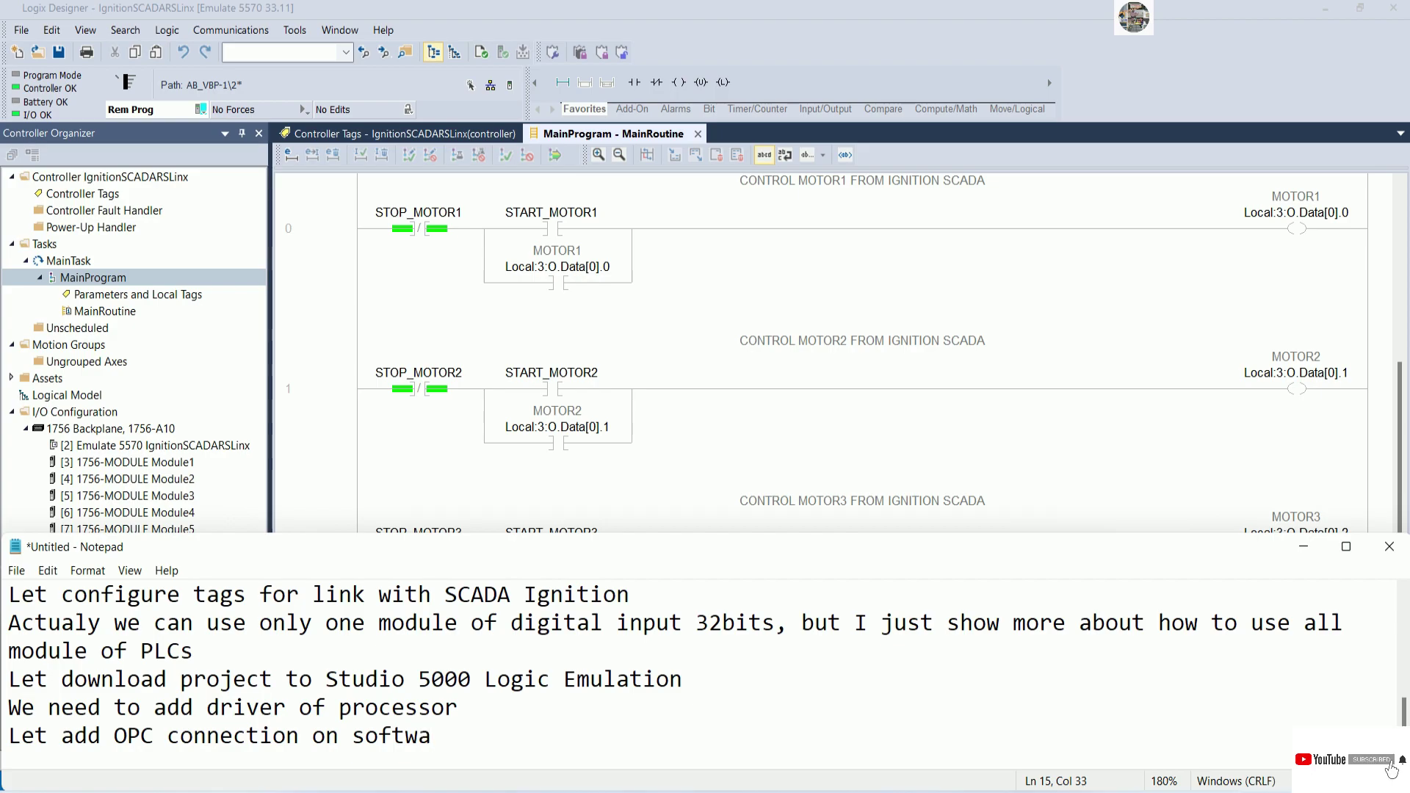
{"action": "type", "text": "re RSLinX"}
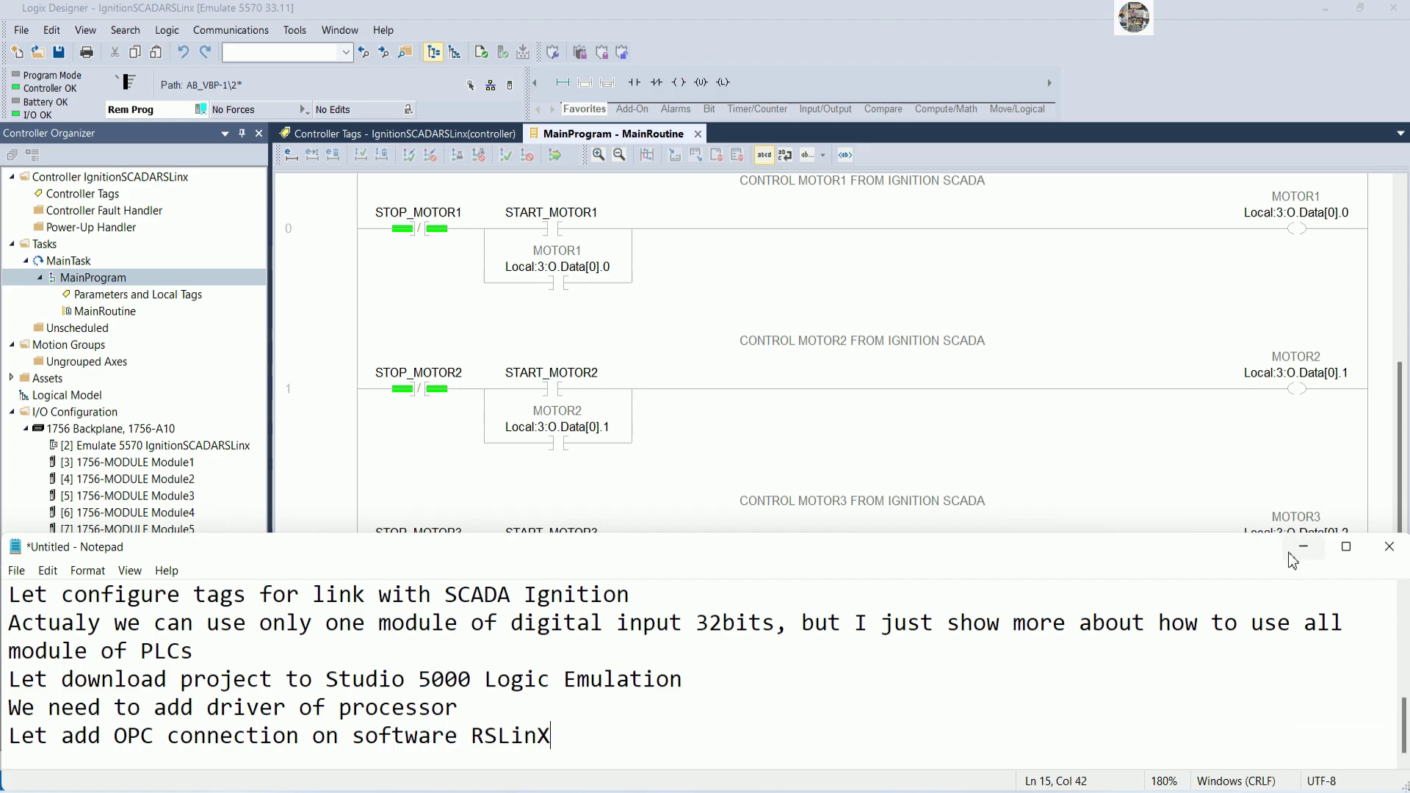
{"action": "left_click", "coordinate": [1303, 550]}
In RSLinx Classic, update the DDE/OPC topic IgnitionSCADARSLinx to use 02 Studio 5000 Logix Emulate in the AB_VBP-1 virtual chassis as data source
{"action": "key", "text": "alt+Tab"}
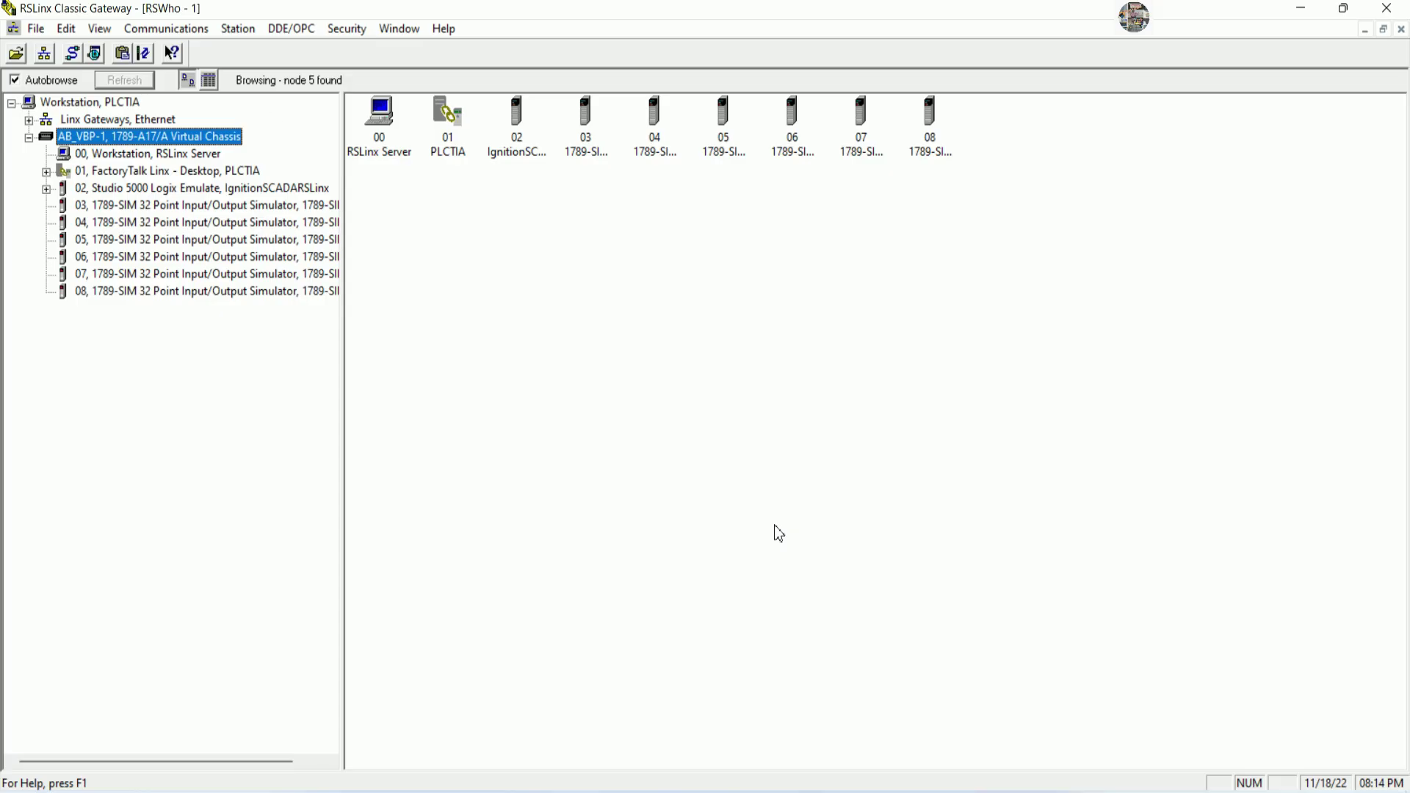
{"action": "left_click", "coordinate": [300, 31]}
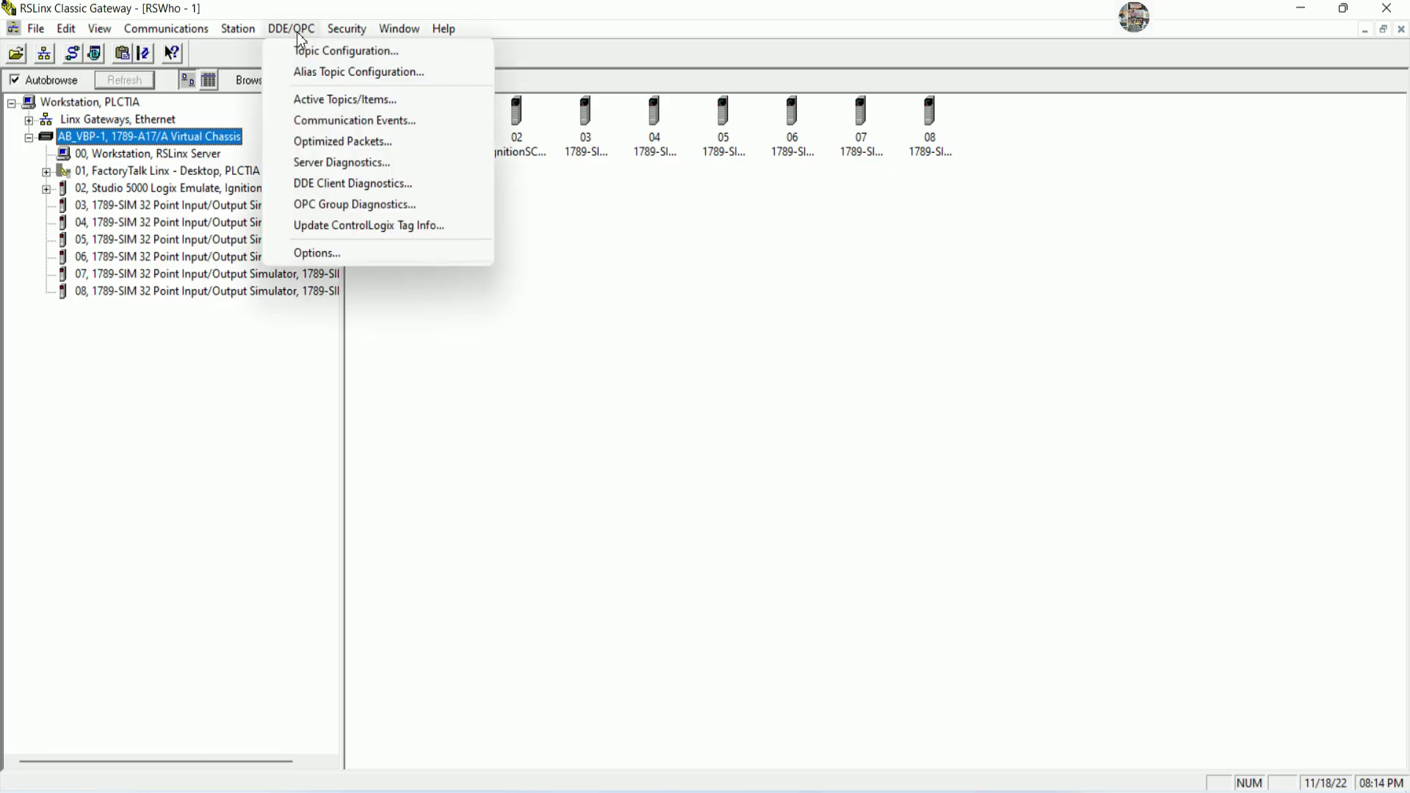
{"action": "left_click", "coordinate": [327, 51]}
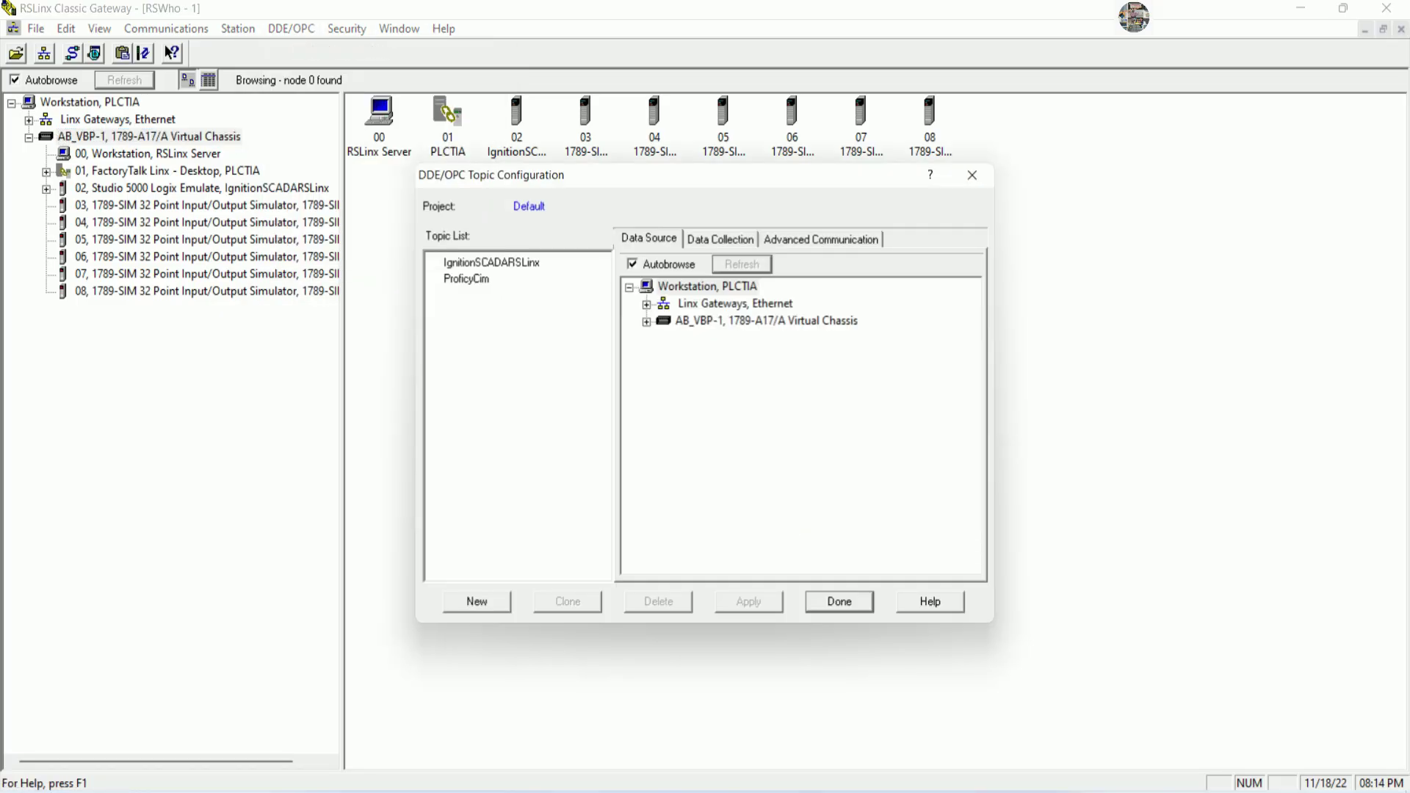
{"action": "left_click", "coordinate": [512, 263]}
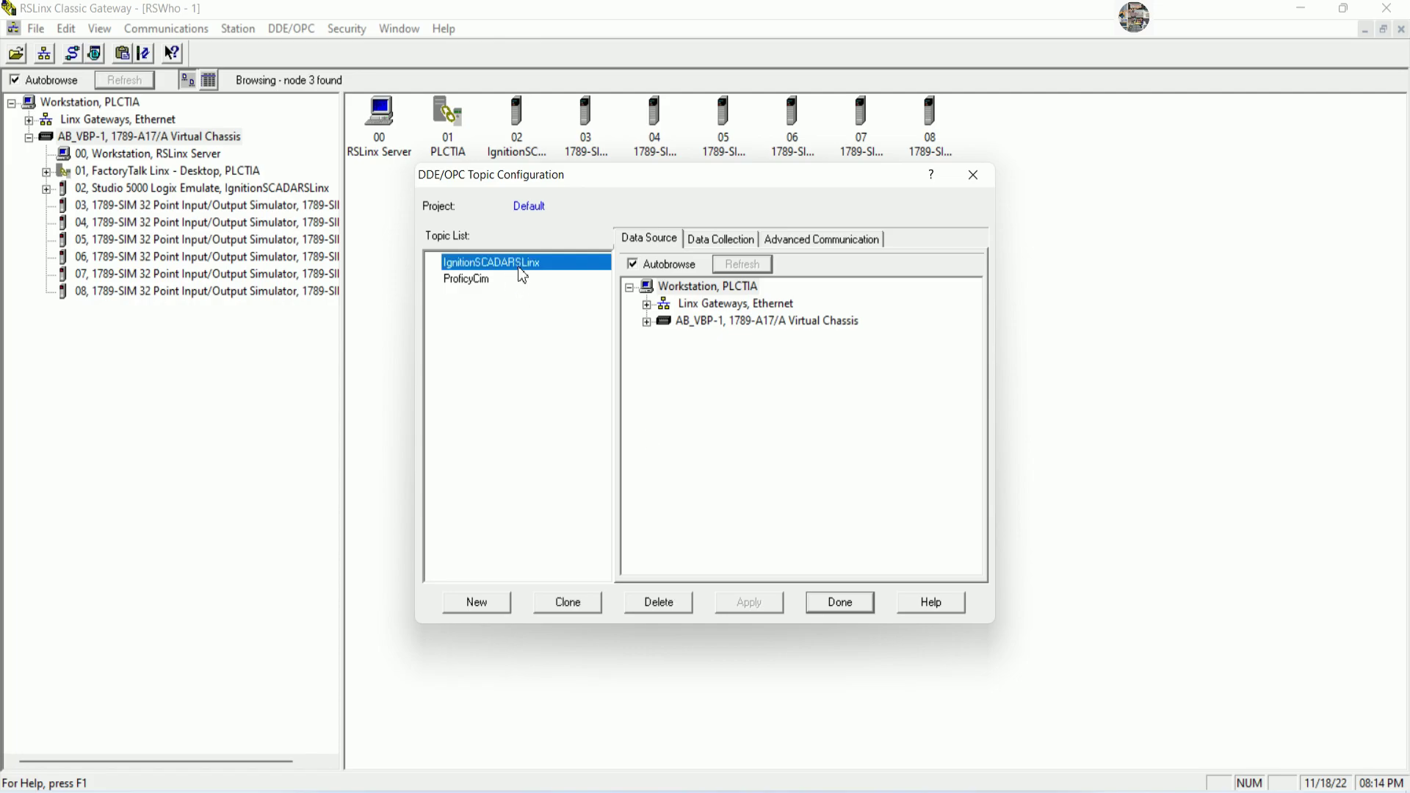
{"action": "left_click", "coordinate": [647, 323]}
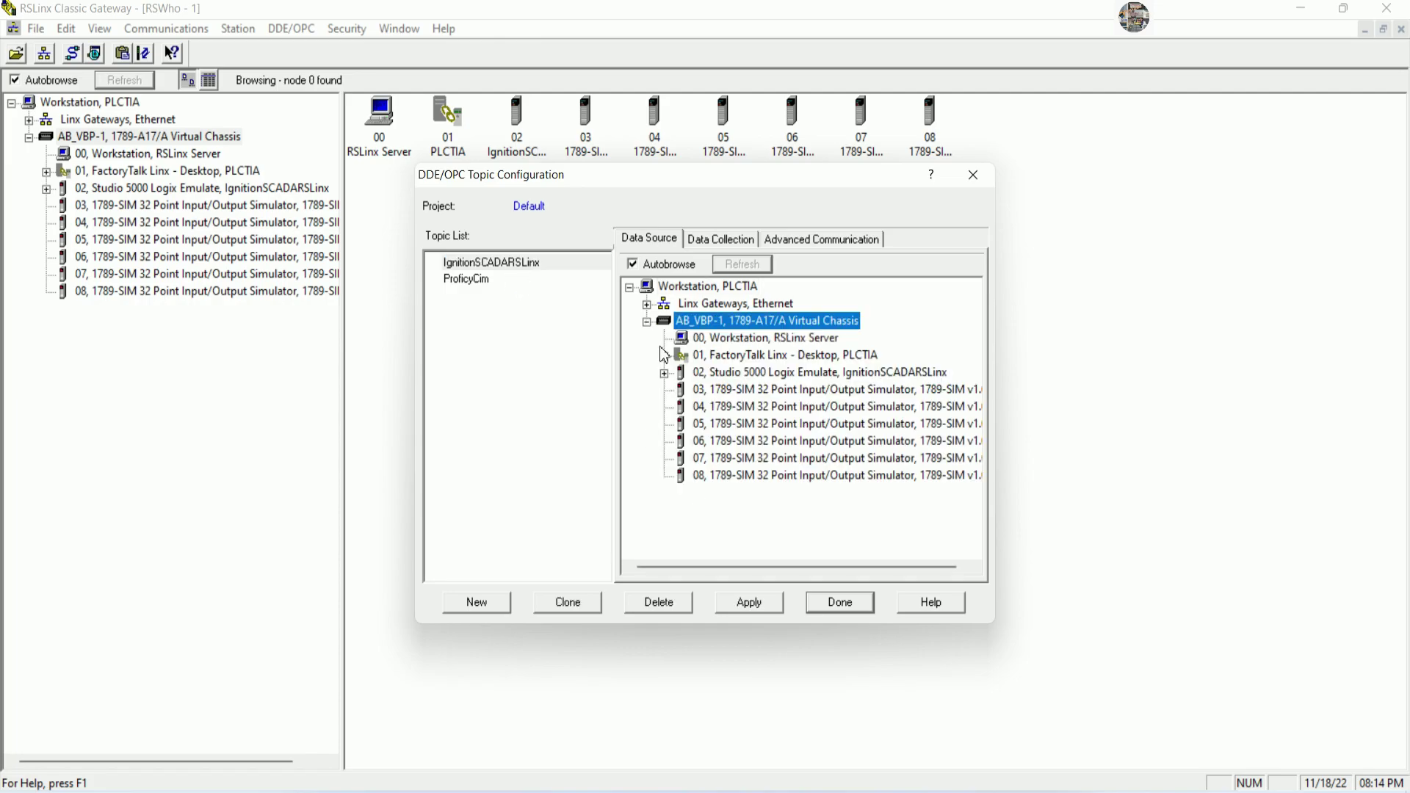
{"action": "left_click", "coordinate": [787, 376]}
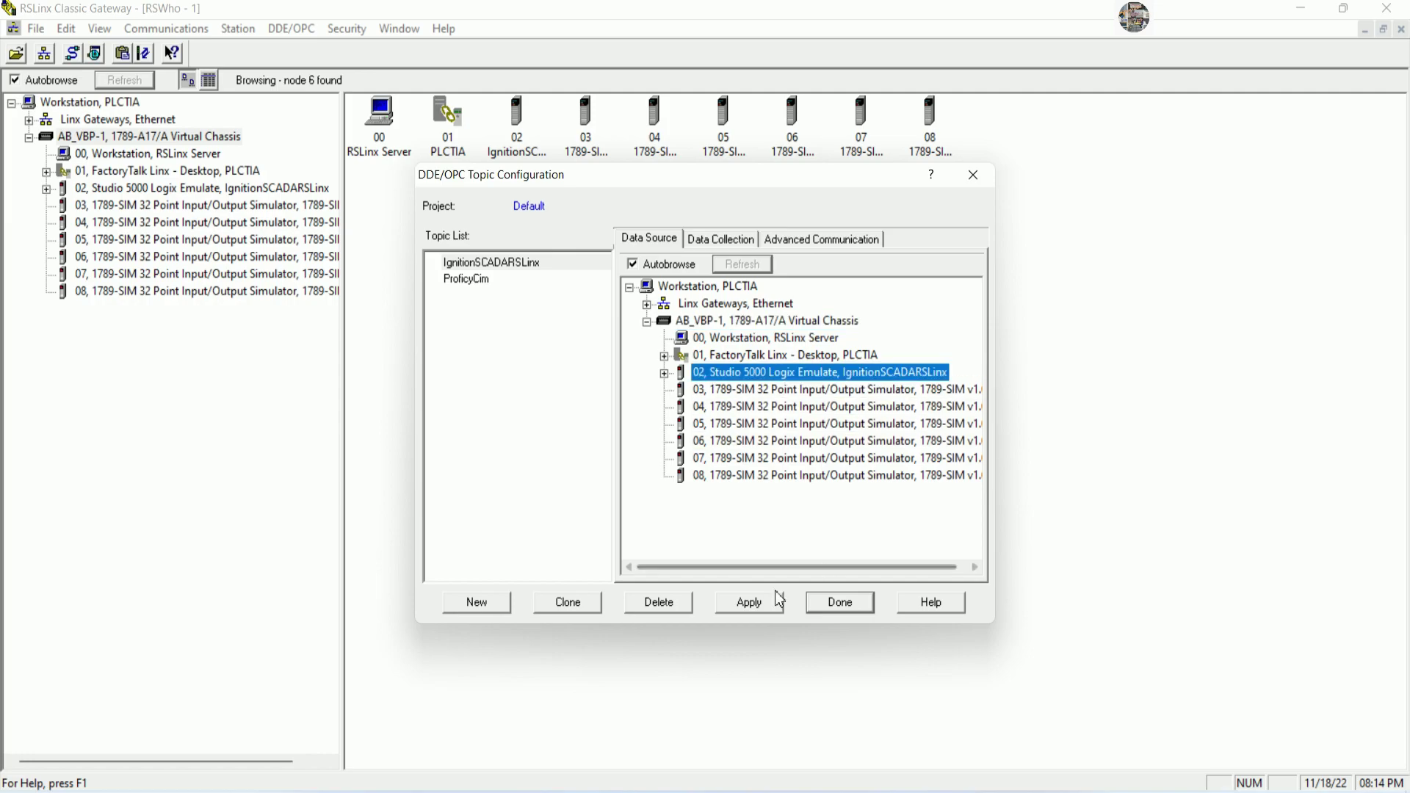
{"action": "left_click", "coordinate": [749, 602]}
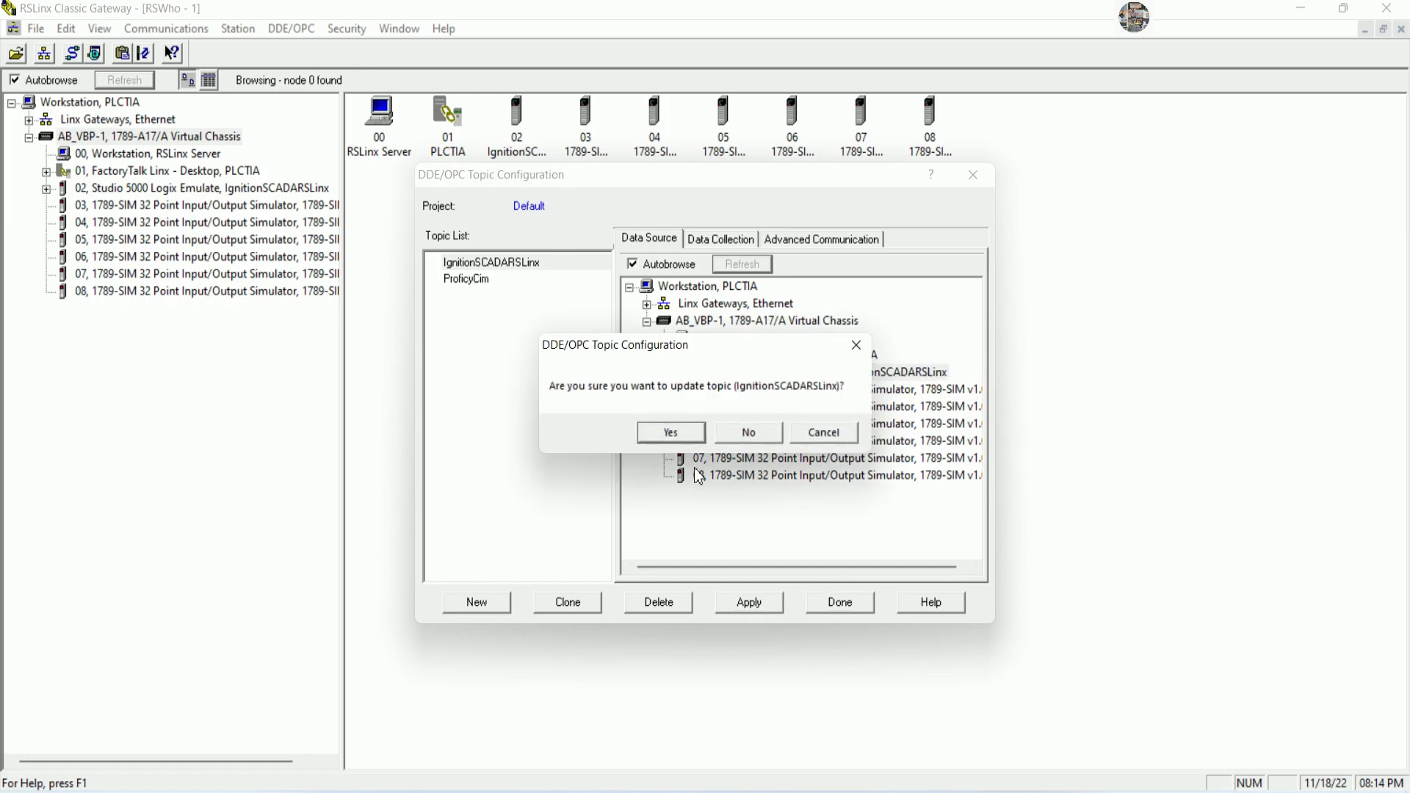
{"action": "left_click", "coordinate": [672, 433]}
{"action": "left_click", "coordinate": [827, 602]}
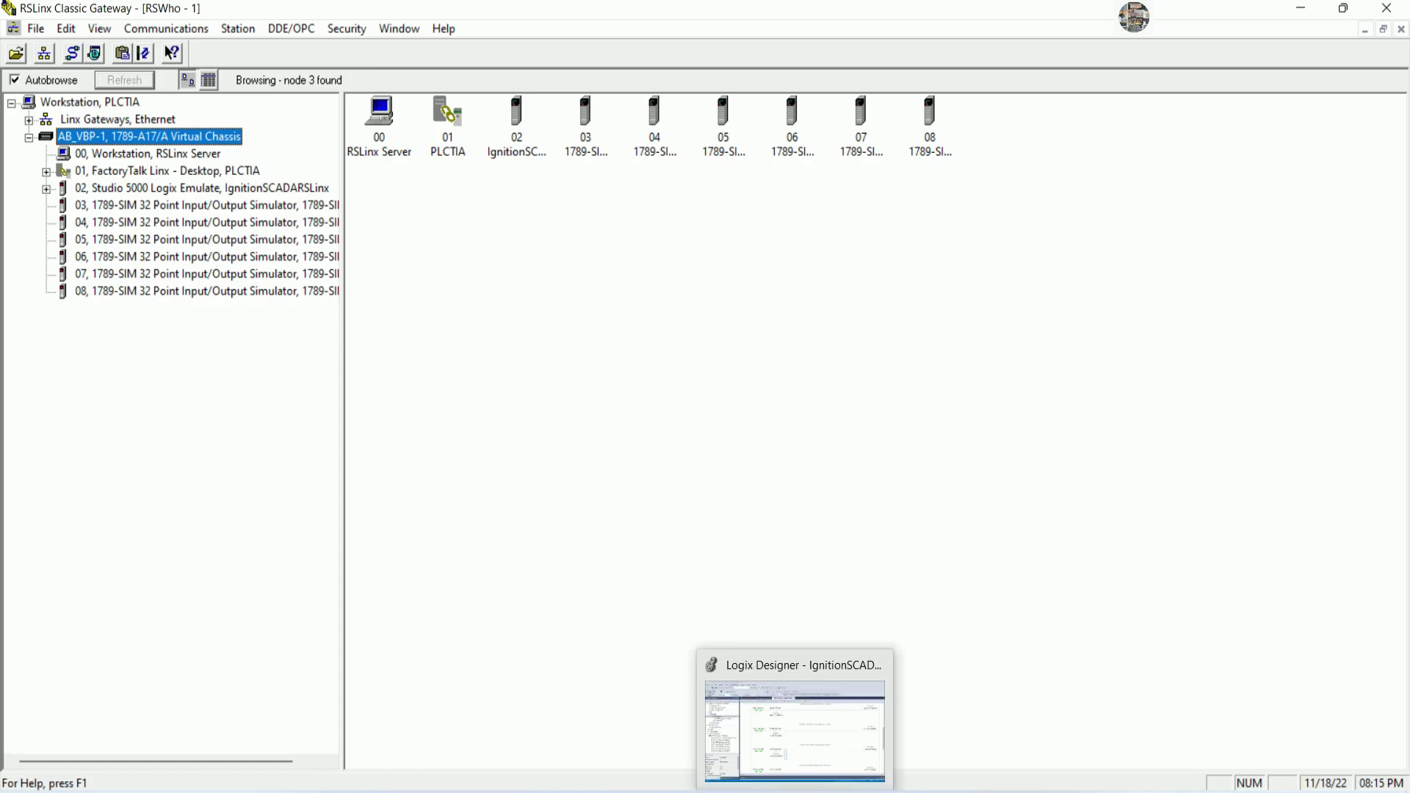
In Logix Designer, change the controller to Remote Run mode and narrow the Controller Organizer slightly
{"action": "left_click", "coordinate": [795, 790]}
{"action": "left_click", "coordinate": [200, 109]}
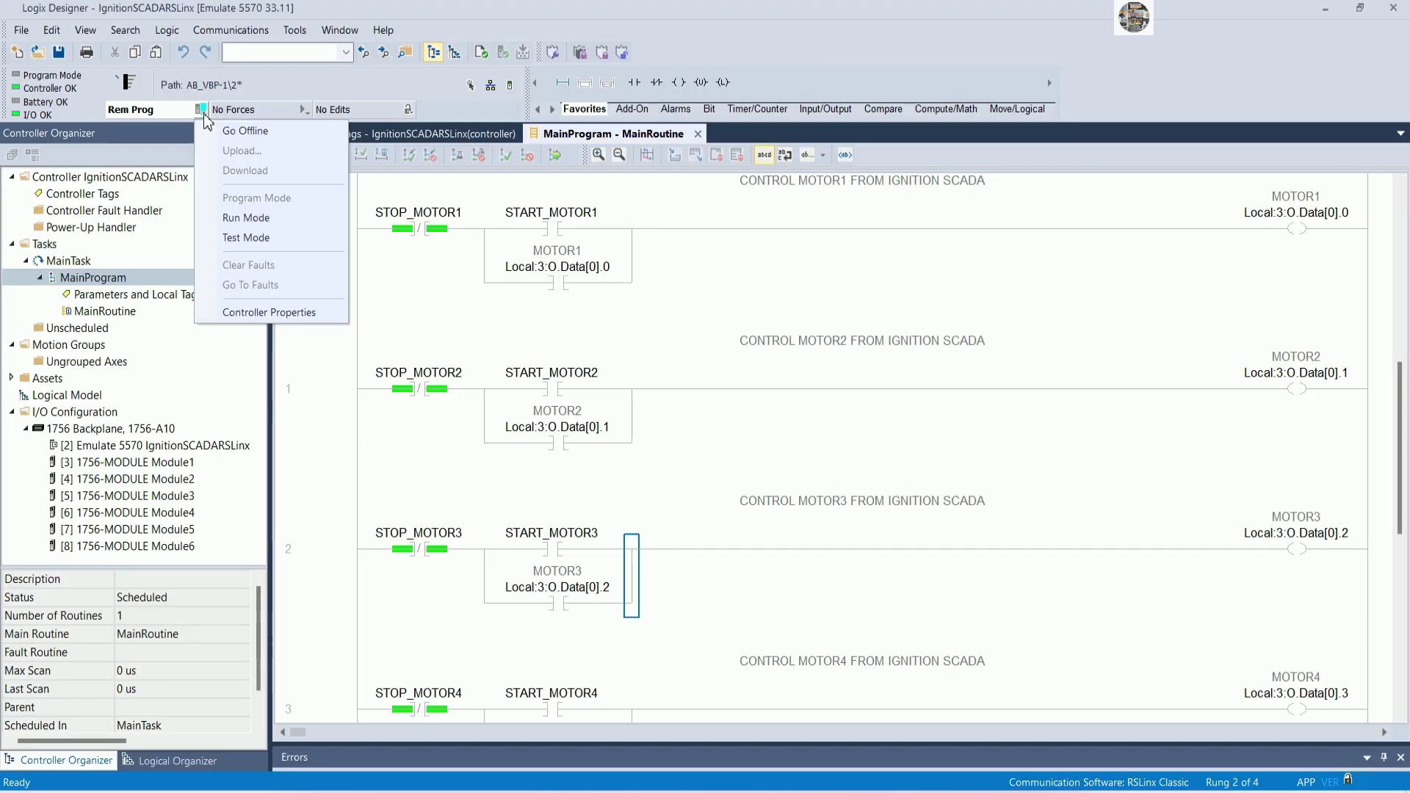
{"action": "left_click", "coordinate": [253, 217]}
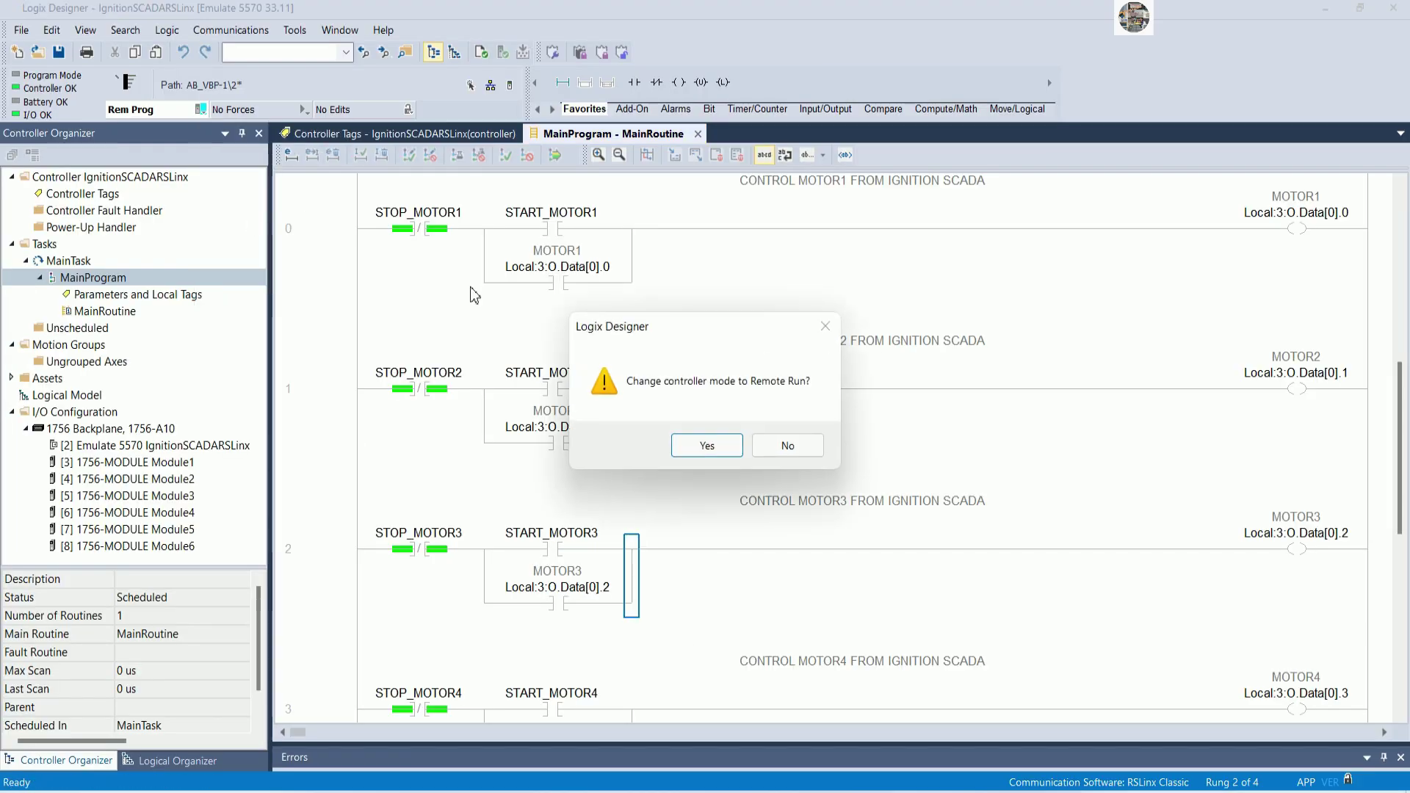
{"action": "left_click", "coordinate": [706, 445]}
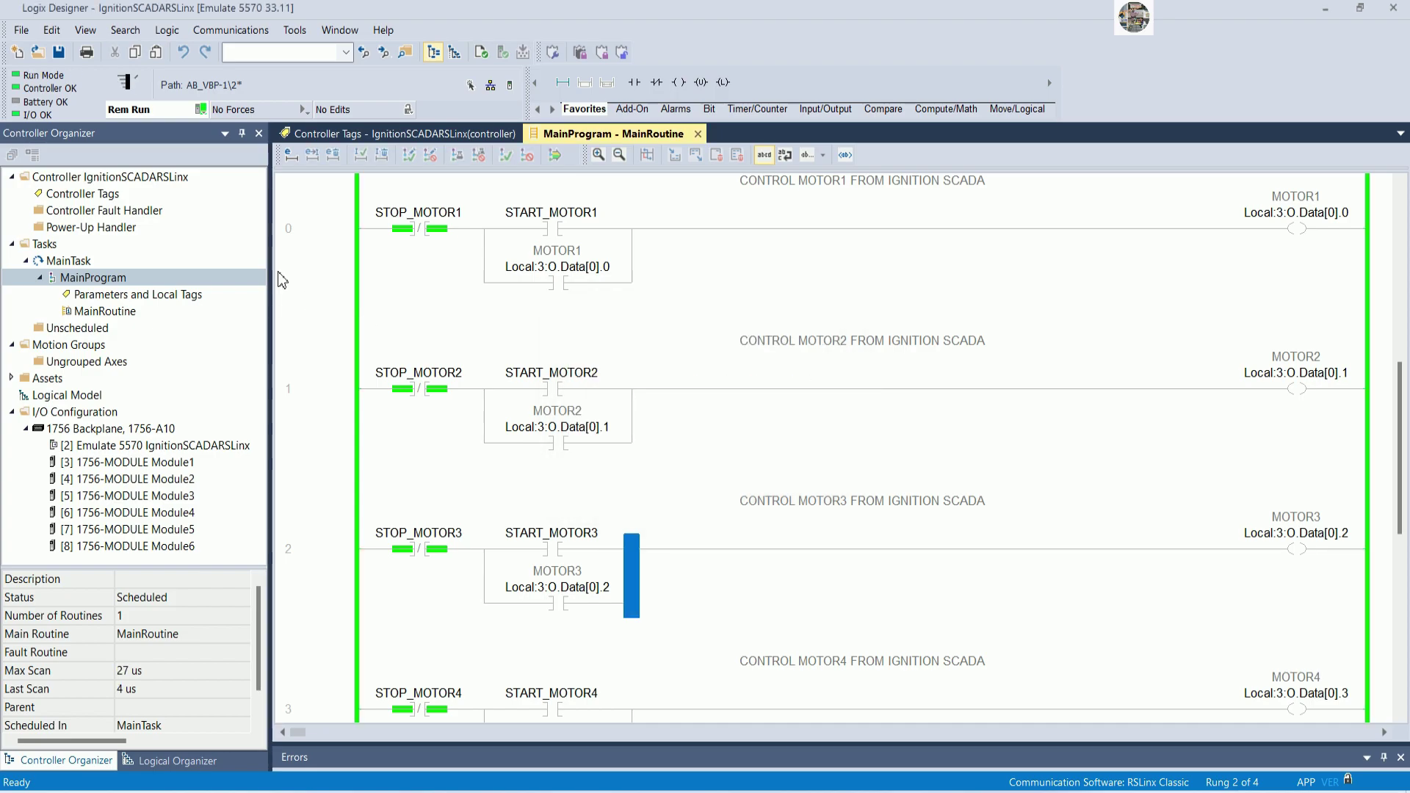
{"action": "left_click_drag", "start_coordinate": [270, 255], "coordinate": [225, 253]}
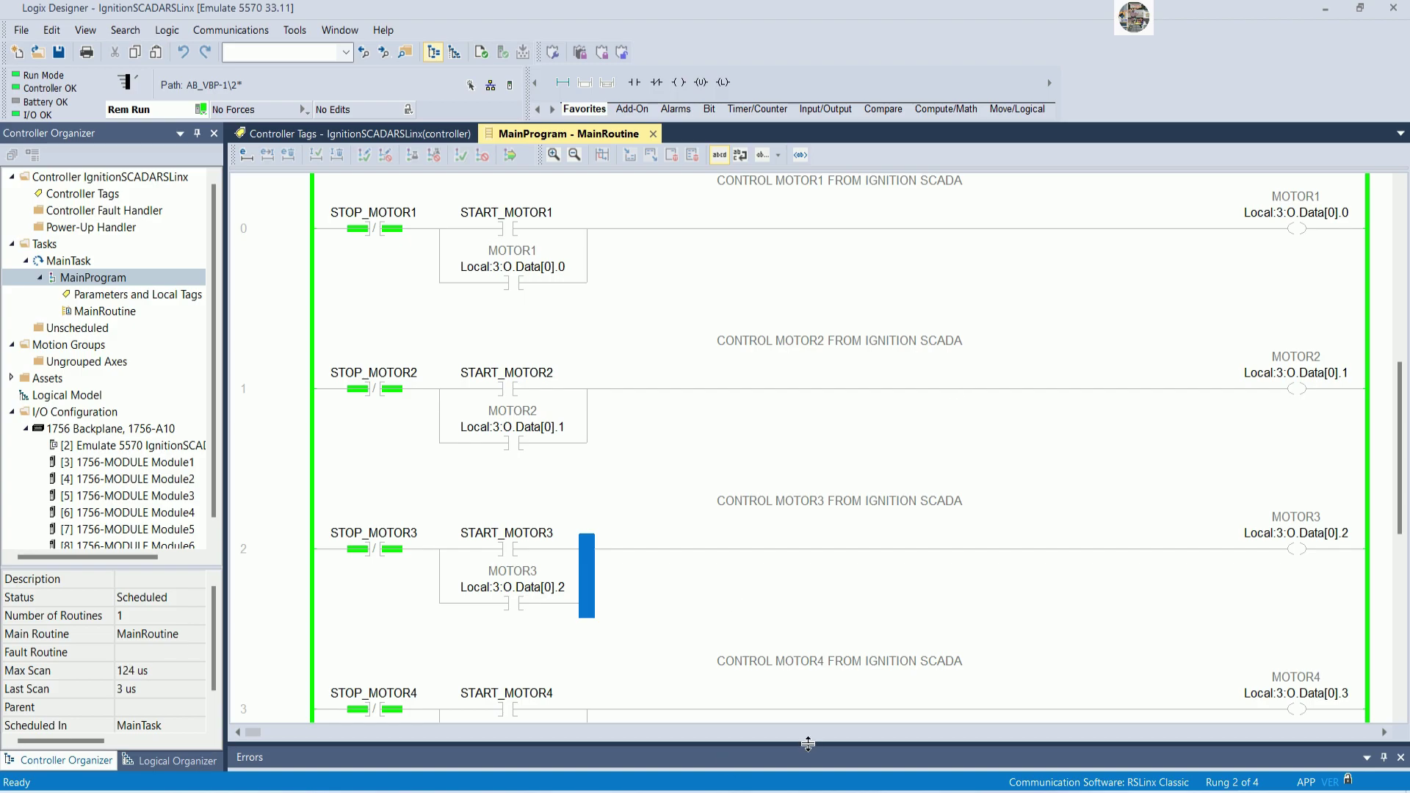
Add the line "Next let create SCADA project on Ignition" to the Notepad notes and put Notepad away
{"action": "key", "text": "alt+Tab"}
{"action": "key", "text": "Return"}
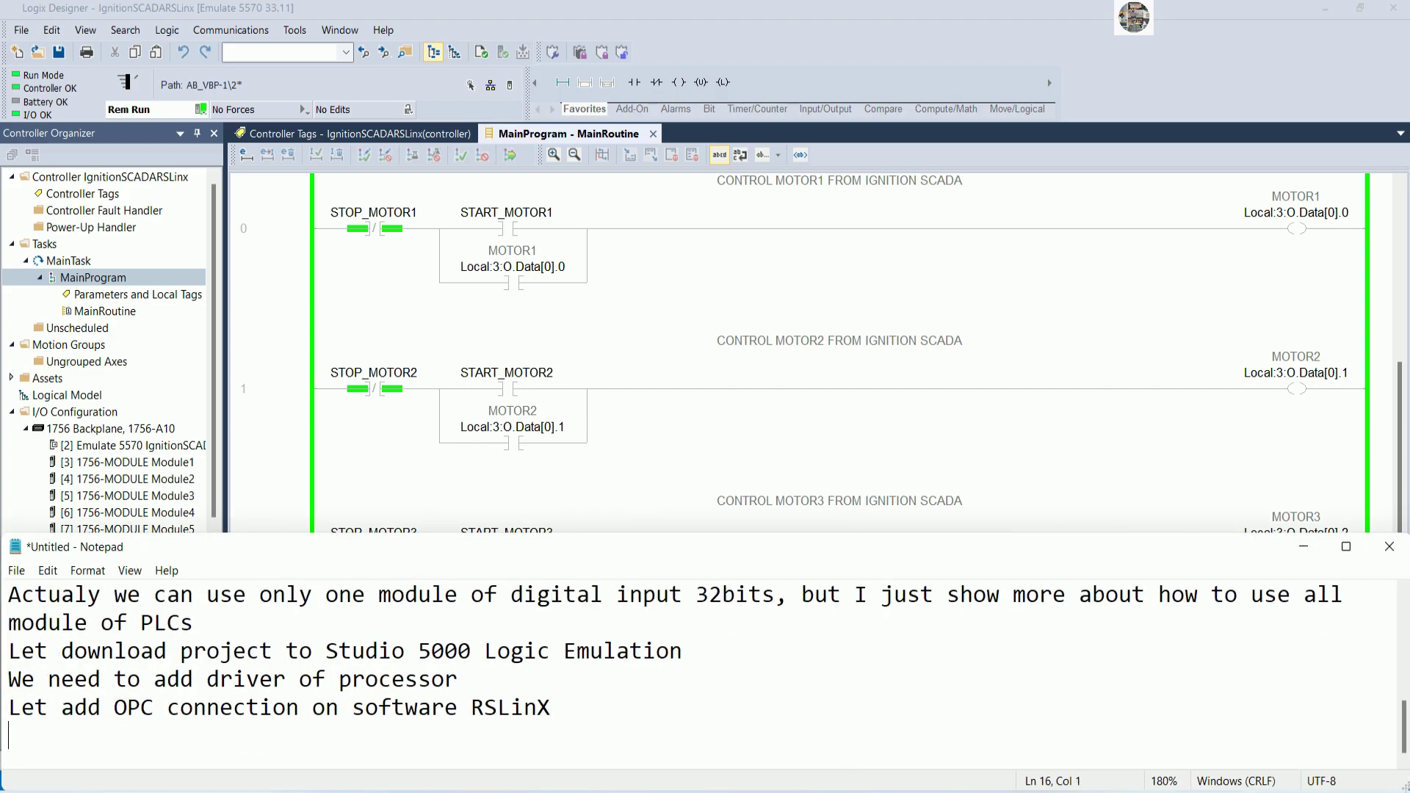
{"action": "type", "text": "Next let create "}
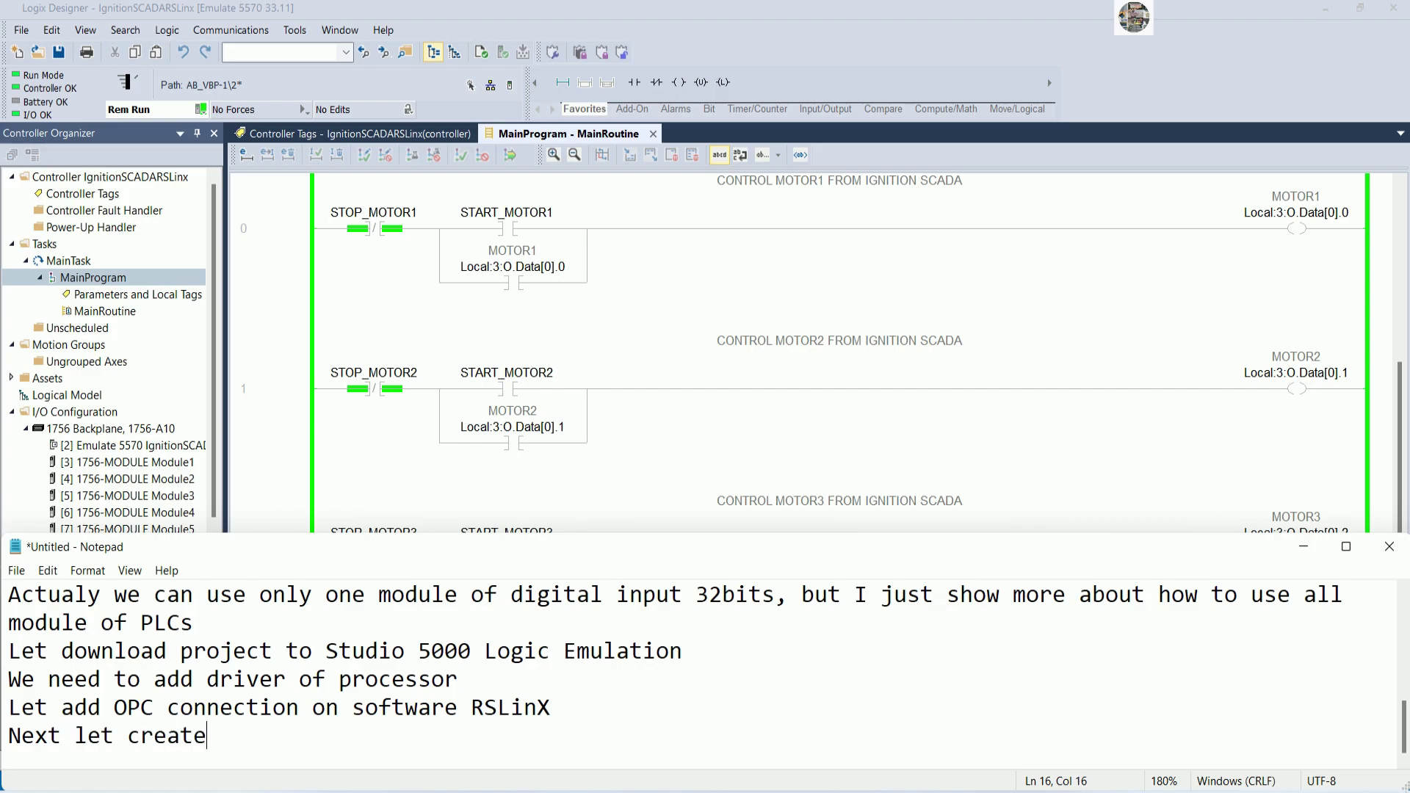
{"action": "type", "text": "SCADA project on "}
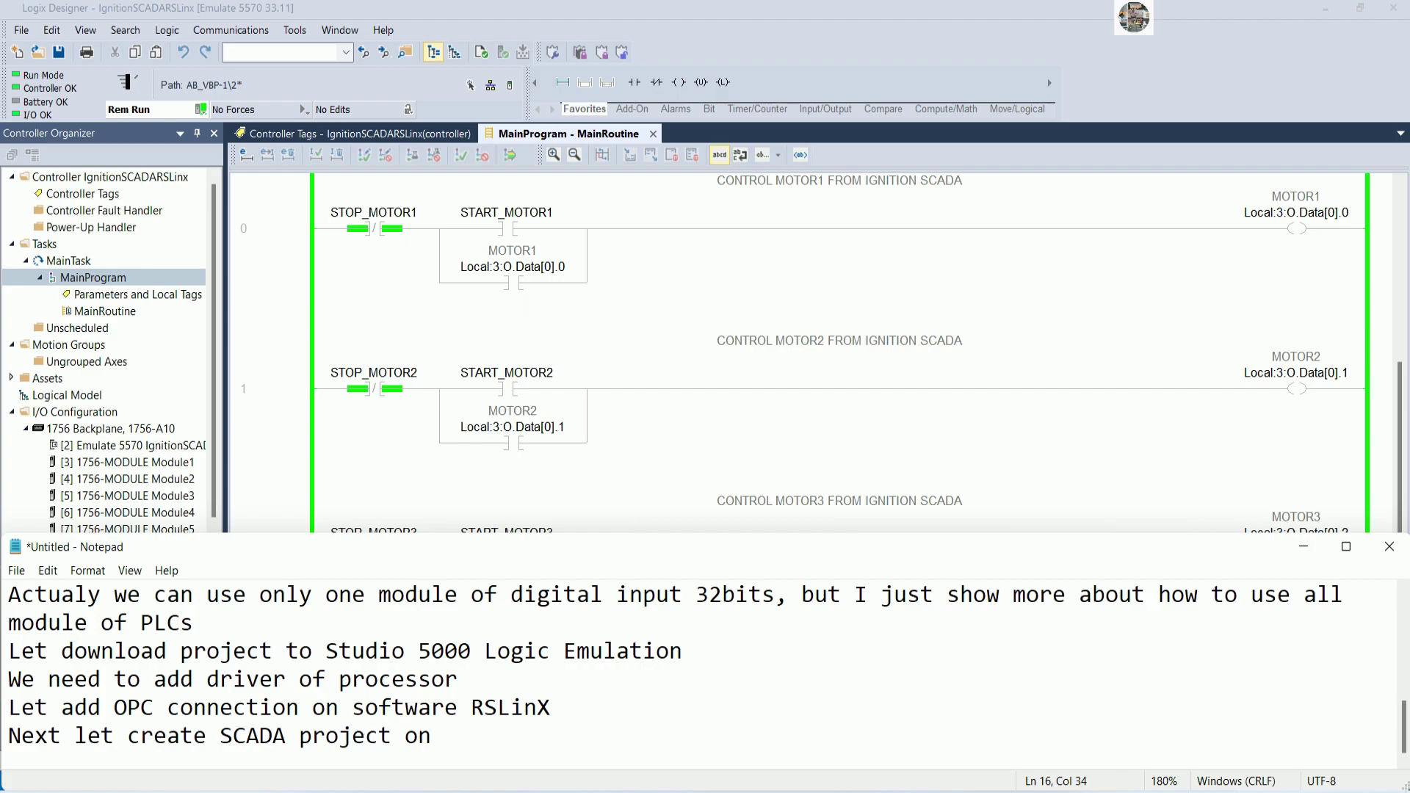
{"action": "type", "text": "Ignition"}
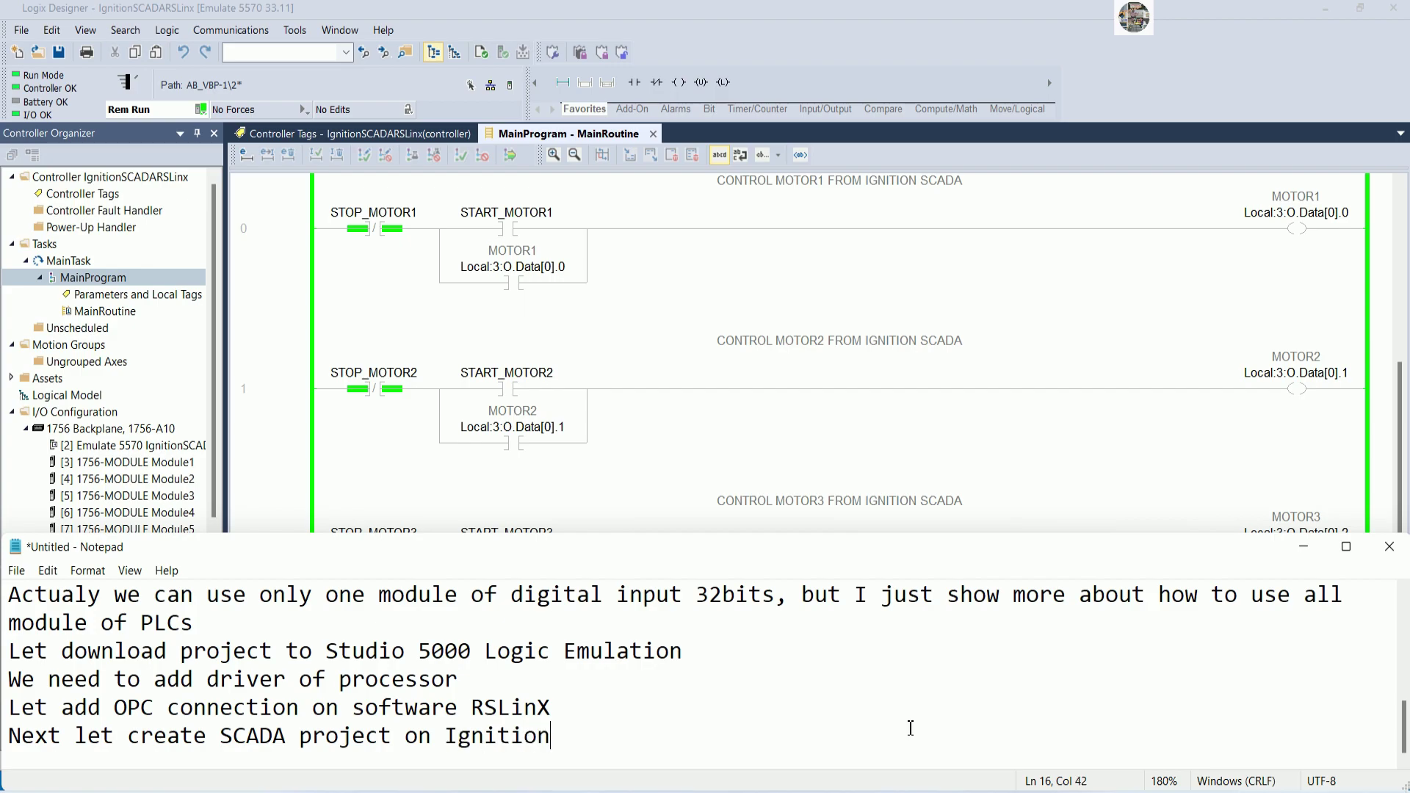
{"action": "left_click", "coordinate": [1303, 546]}
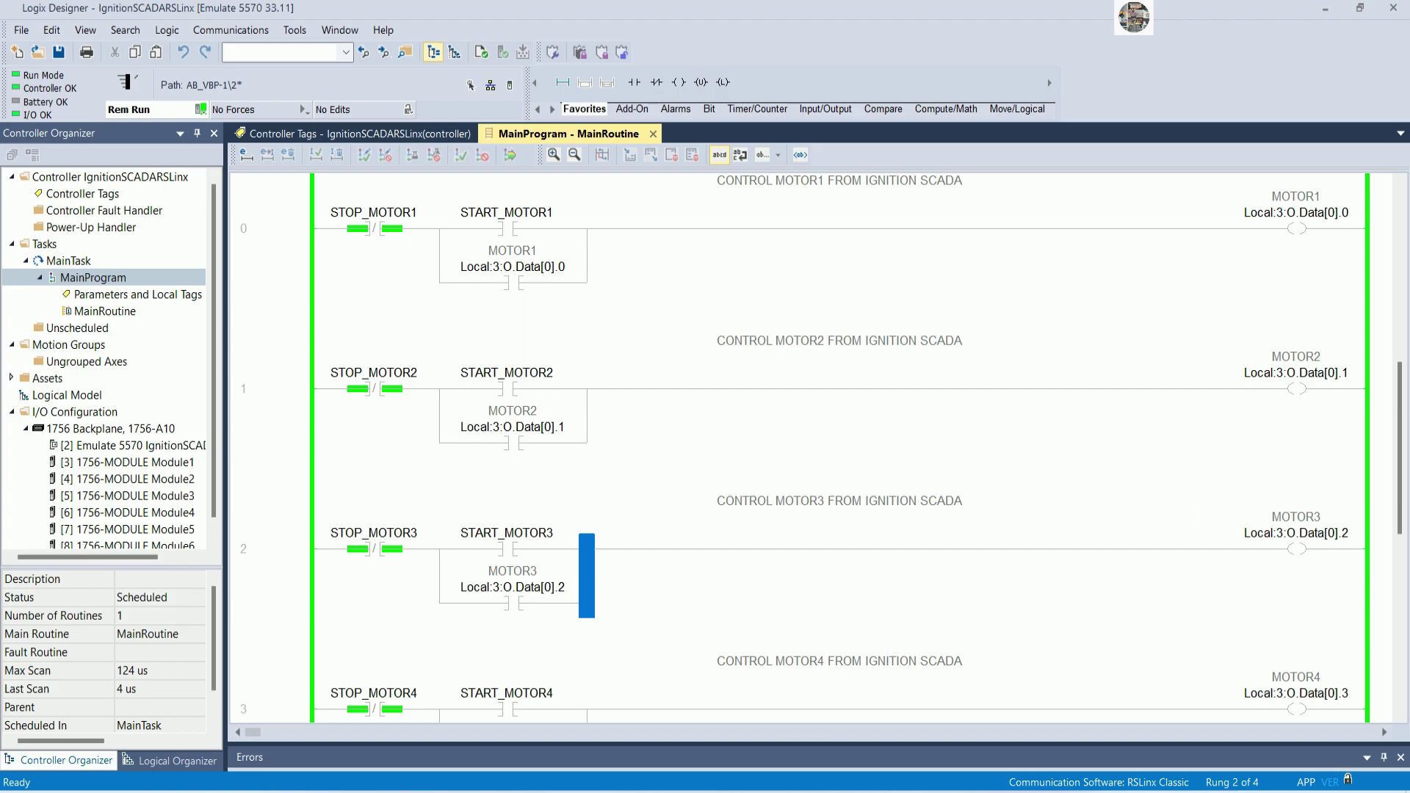
Add the line "If we already installed Igniton on our computer we can go to browser" to the Notepad notes
{"action": "key", "text": "alt+Tab"}
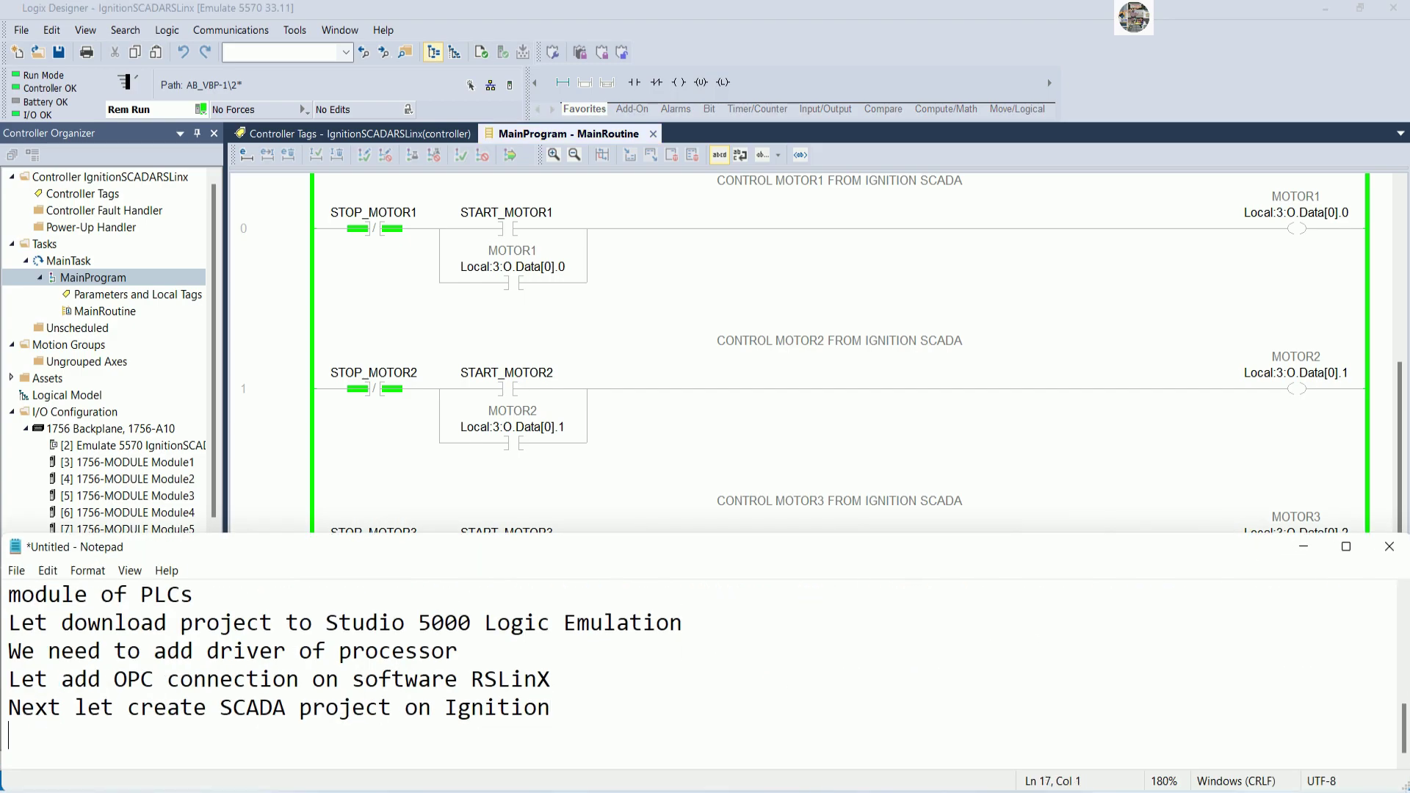
{"action": "type", "text": "If we alre"}
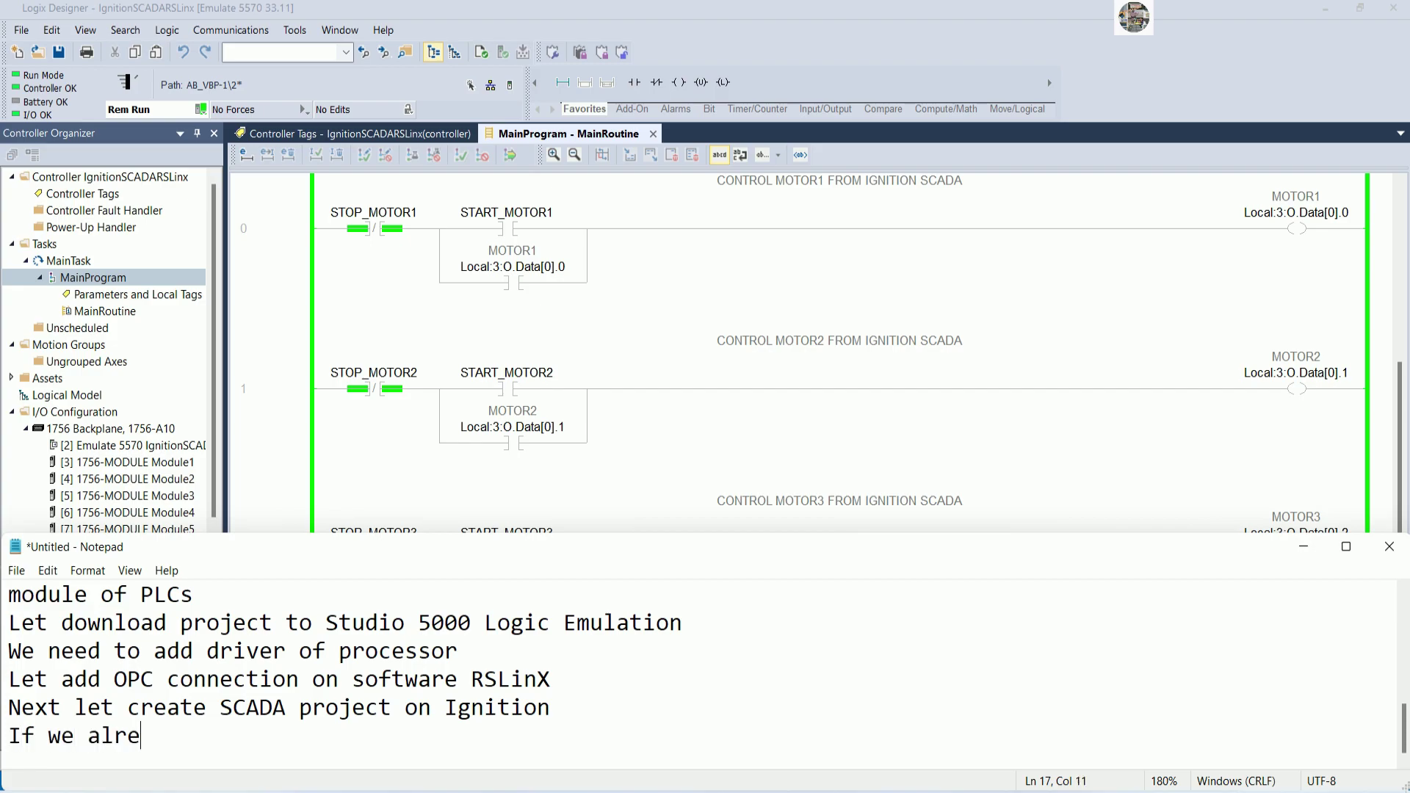
{"action": "type", "text": "ady instal"}
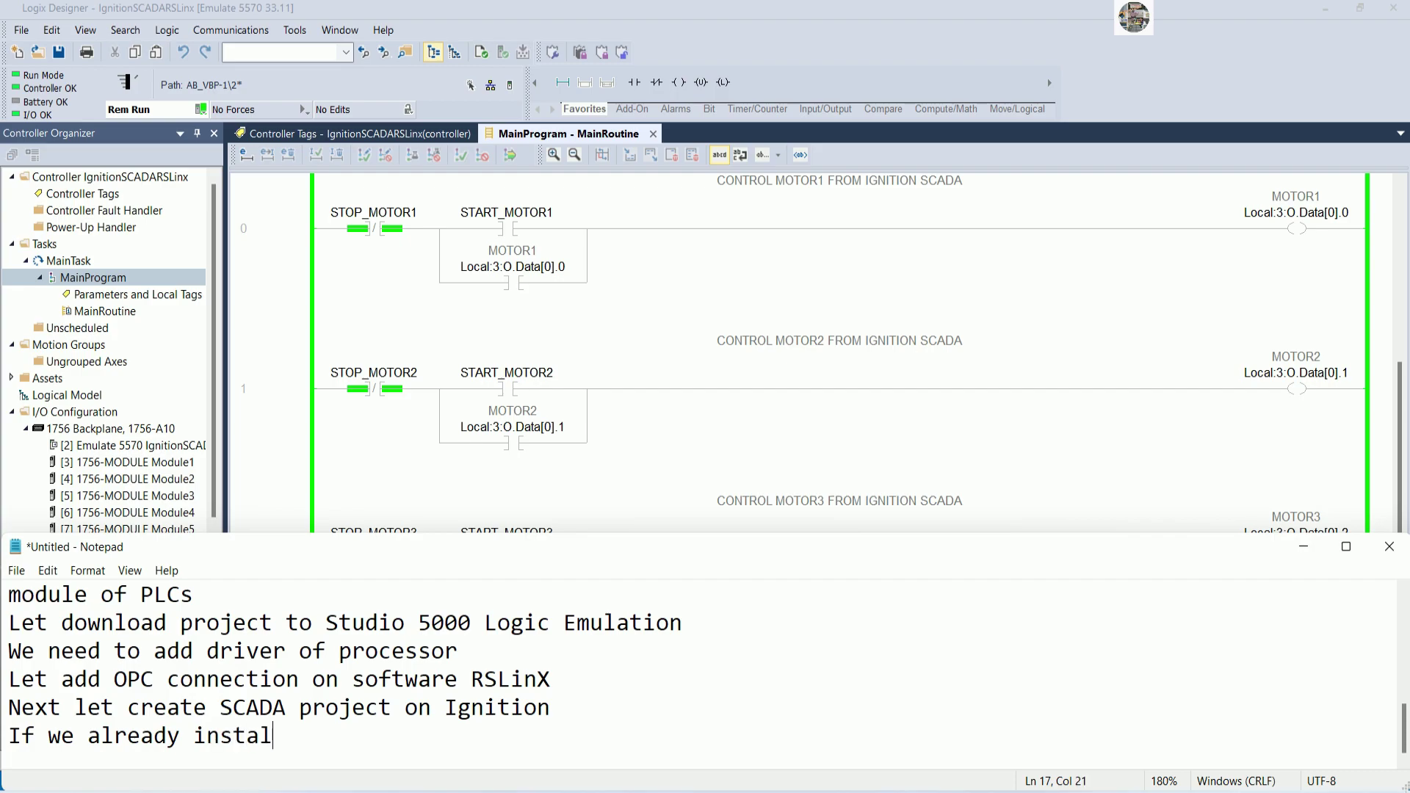
{"action": "type", "text": "led Igniton "}
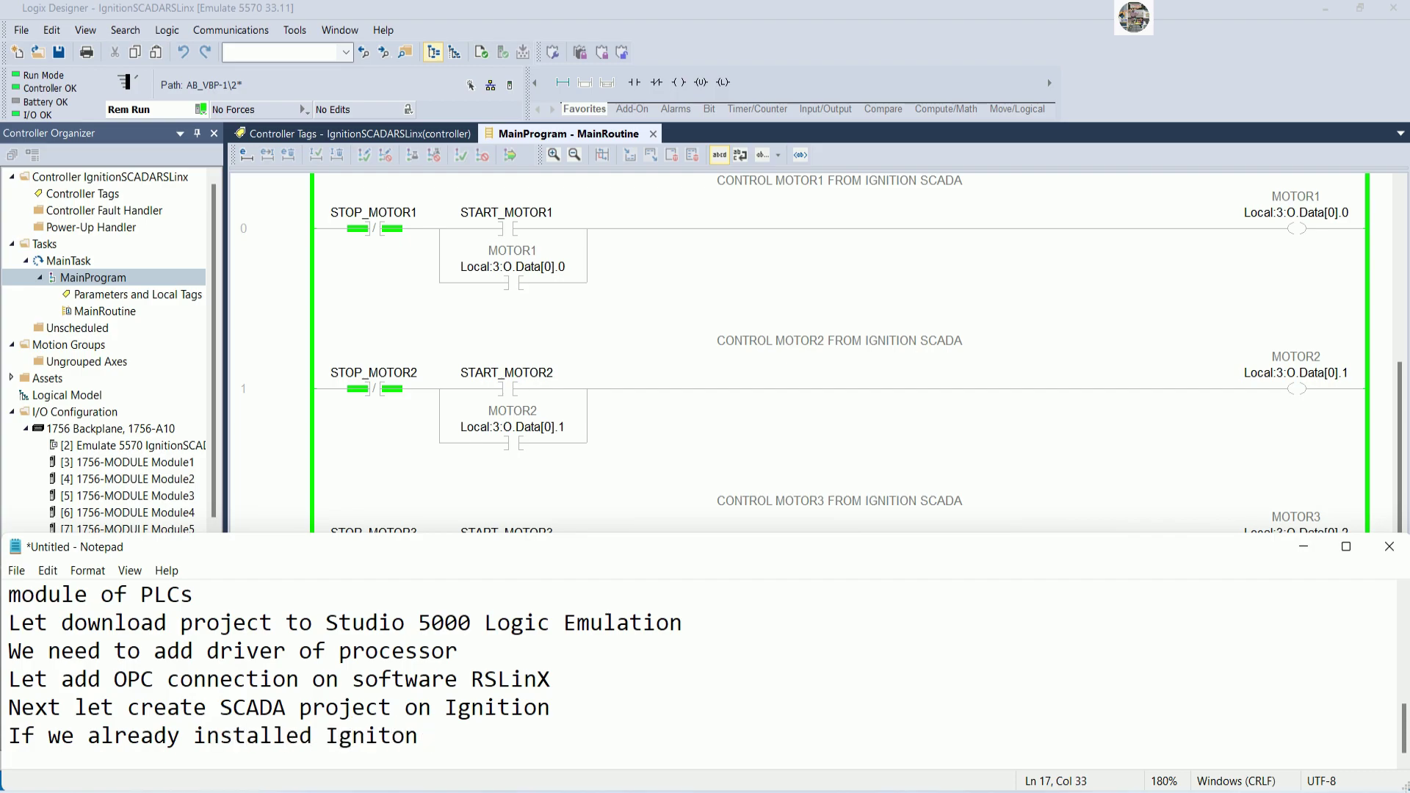
{"action": "type", "text": "on our compute"}
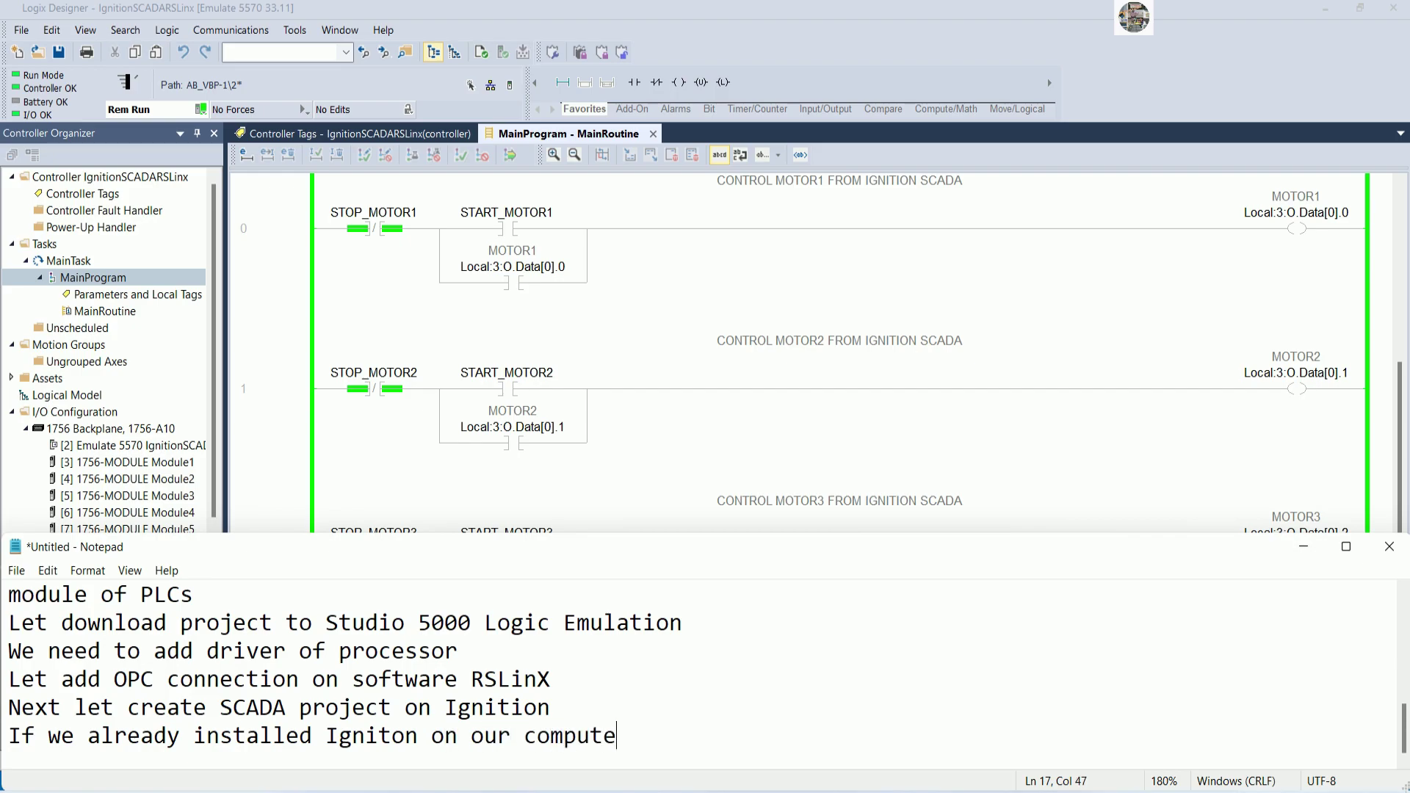
{"action": "type", "text": "r we can t"}
{"action": "key", "text": "BackSpace"}
{"action": "type", "text": "go to "}
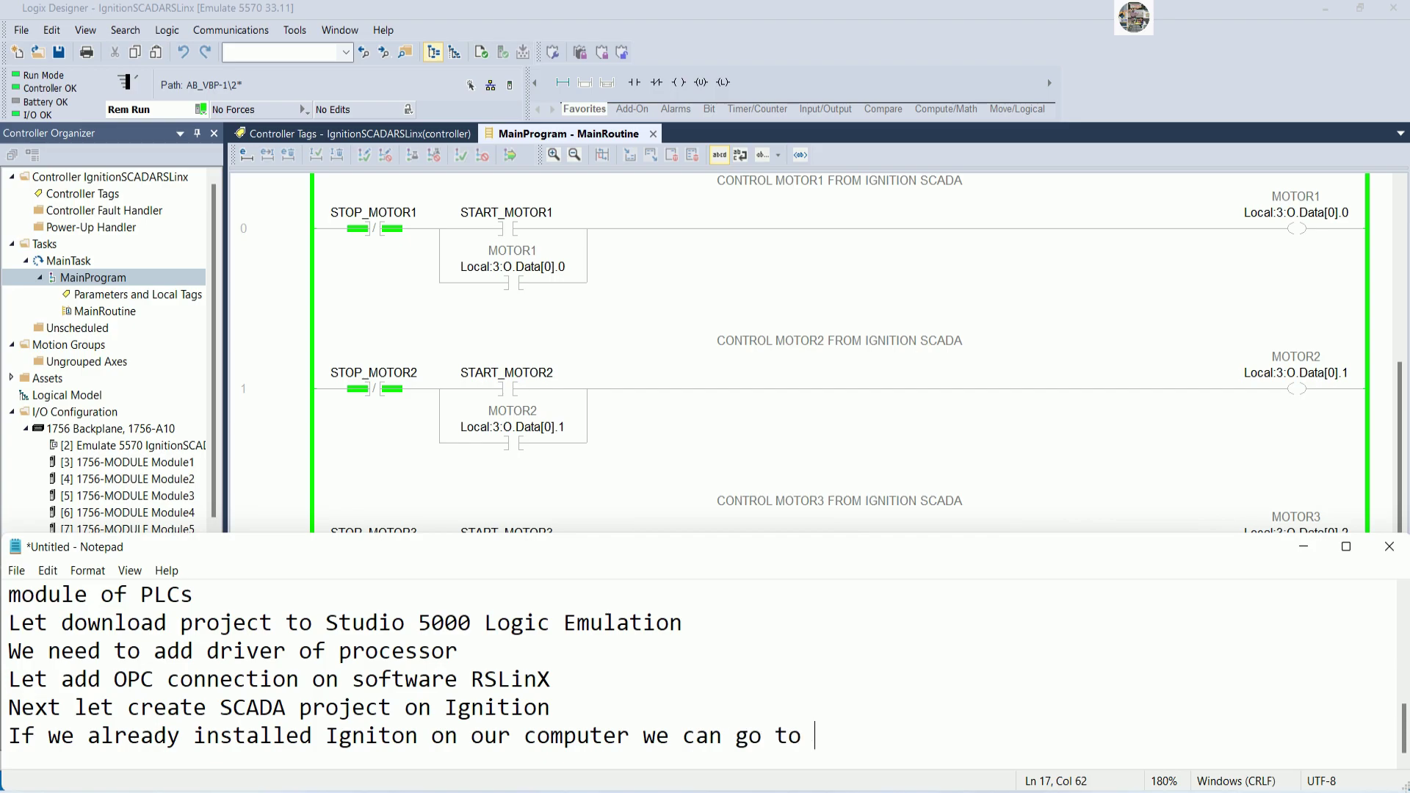
{"action": "type", "text": "bwo"}
{"action": "key", "text": "BackSpace"}
{"action": "key", "text": "BackSpace"}
{"action": "type", "text": "rowser"}
Switch to the Edge browser and open the Ignition Gateway home page at localhost:8088
{"action": "left_click", "coordinate": [714, 789]}
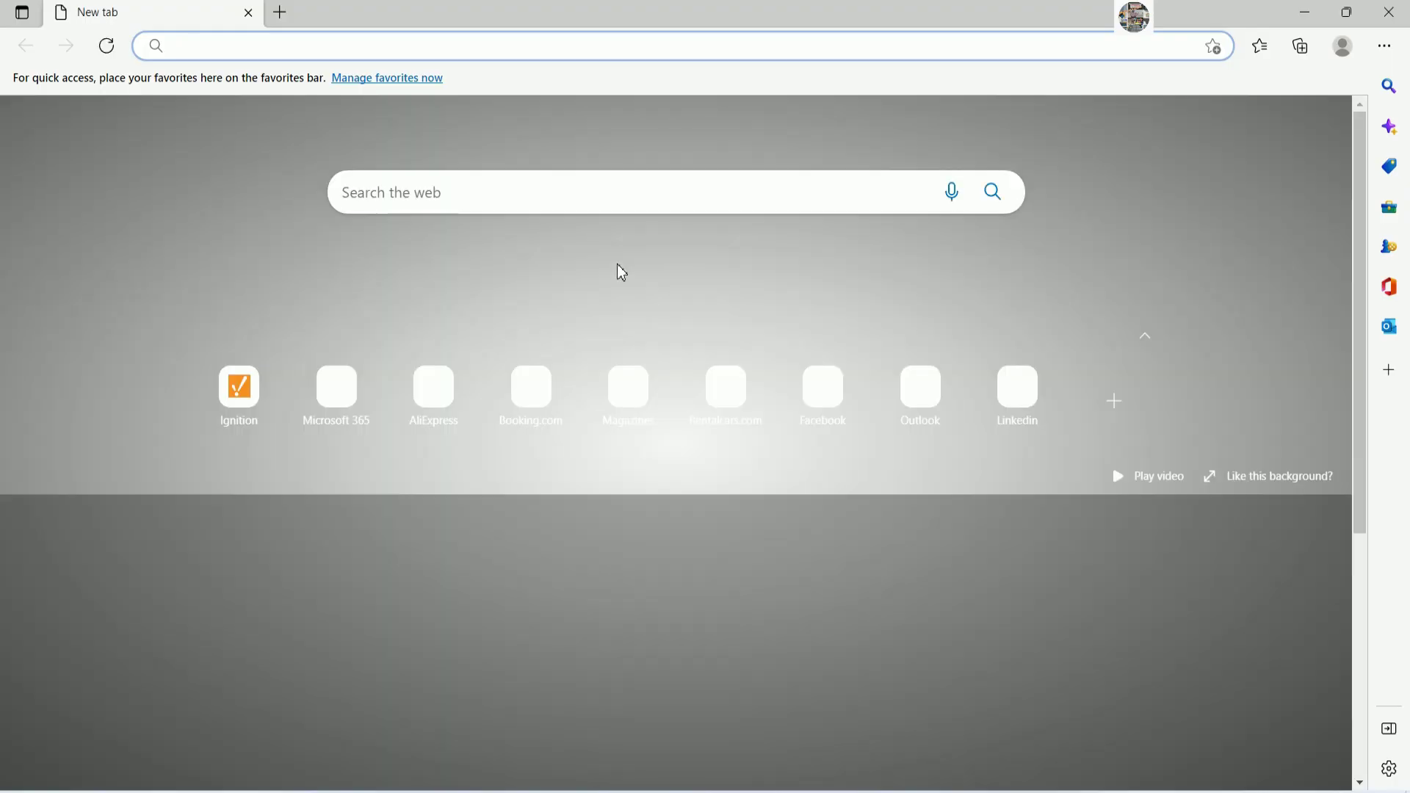
{"action": "type", "text": "localhost:8088"}
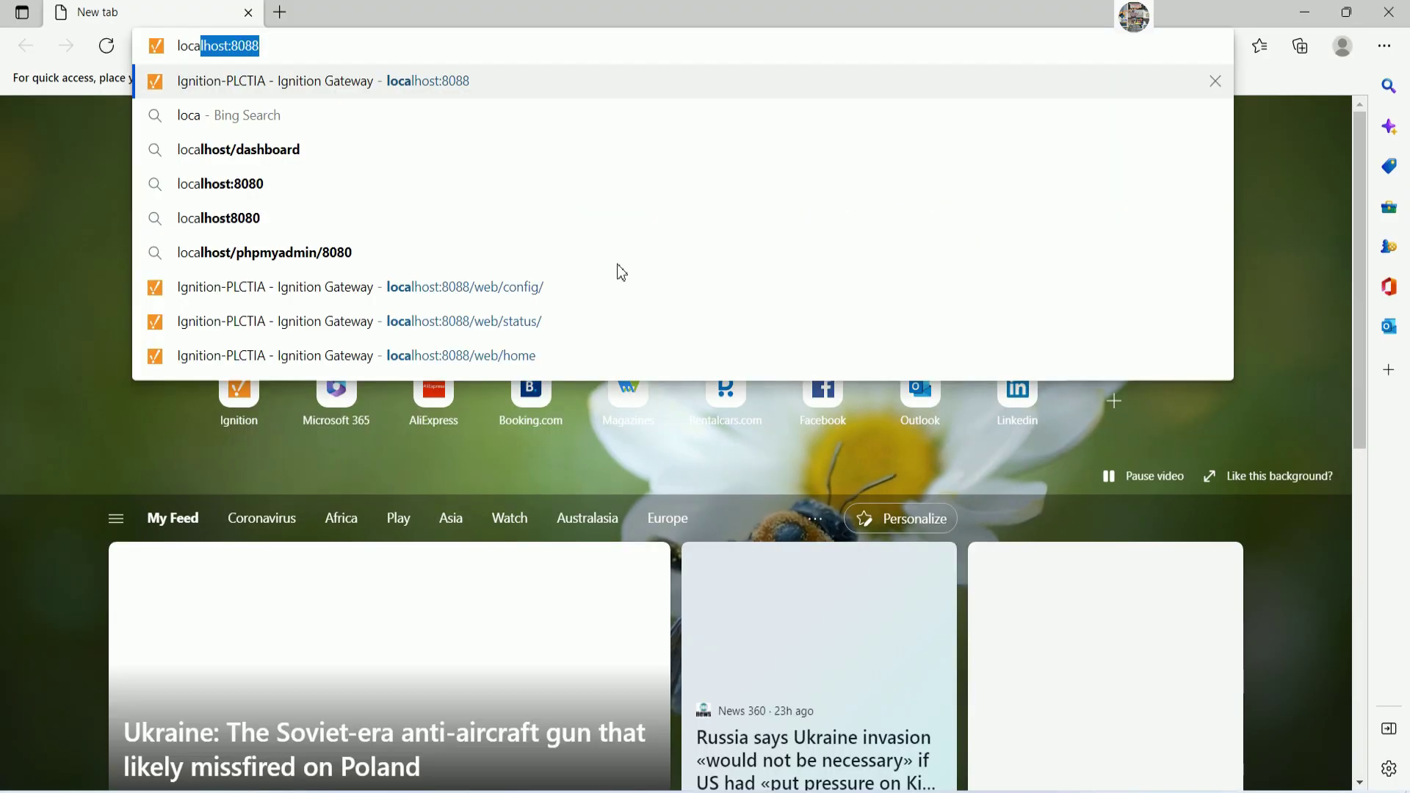
{"action": "left_click", "coordinate": [307, 45]}
{"action": "key", "text": "Return"}
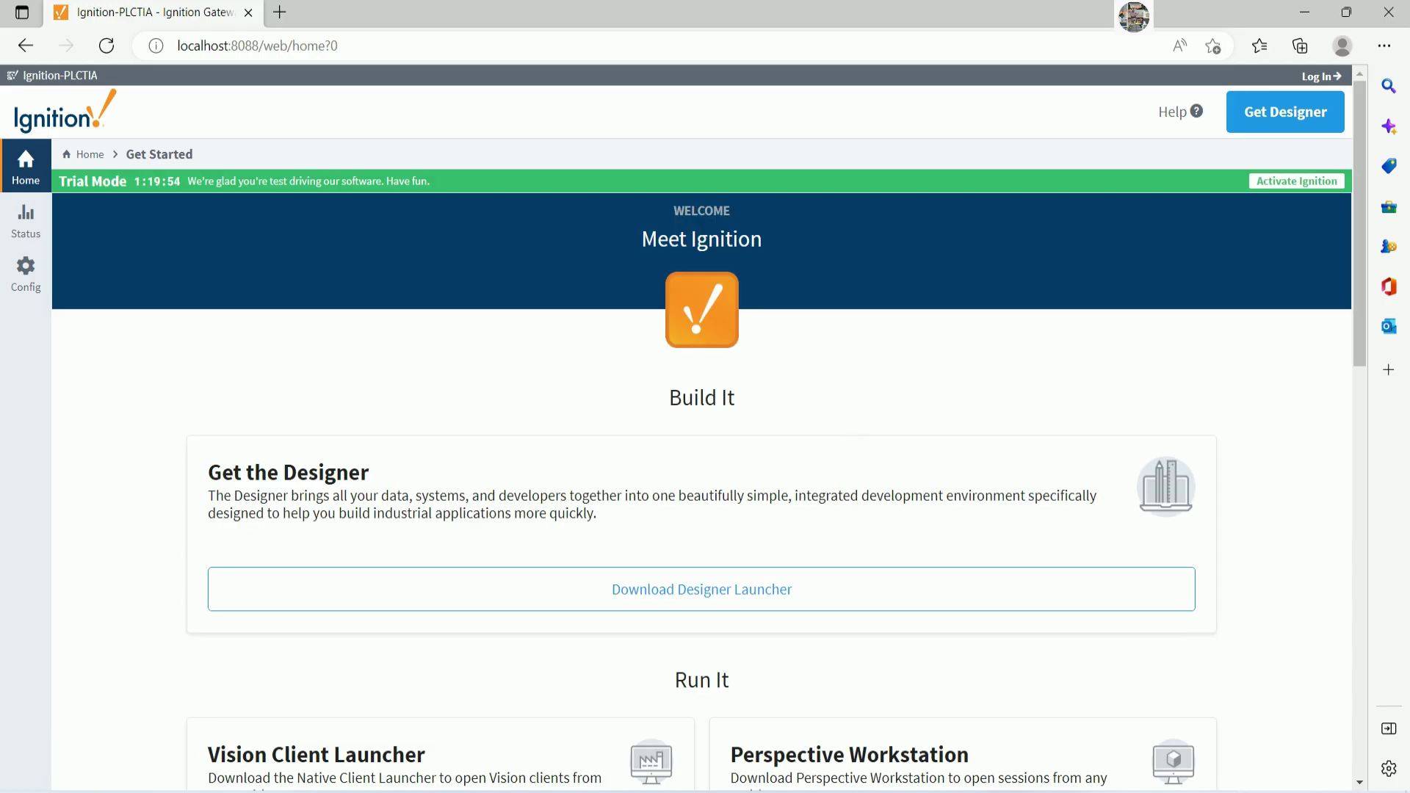
{"action": "scroll", "coordinate": [870, 397], "scroll_direction": "down", "scroll_amount": 1}
{"action": "scroll", "coordinate": [870, 397], "scroll_direction": "up", "scroll_amount": 1}
Log in to the Ignition Gateway as admin with the saved account password and view the Status overview's connections
{"action": "left_click", "coordinate": [30, 283]}
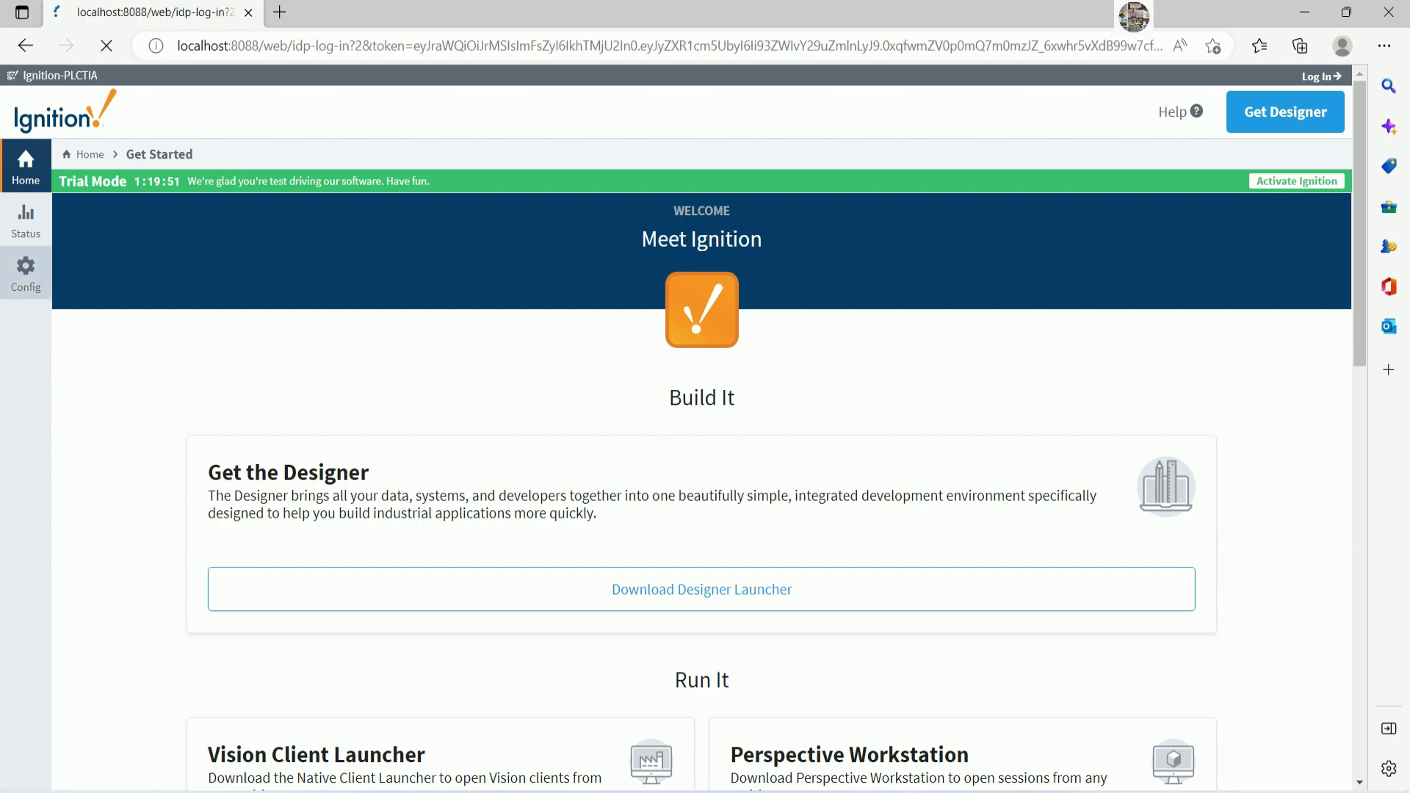
{"action": "left_click", "coordinate": [27, 235]}
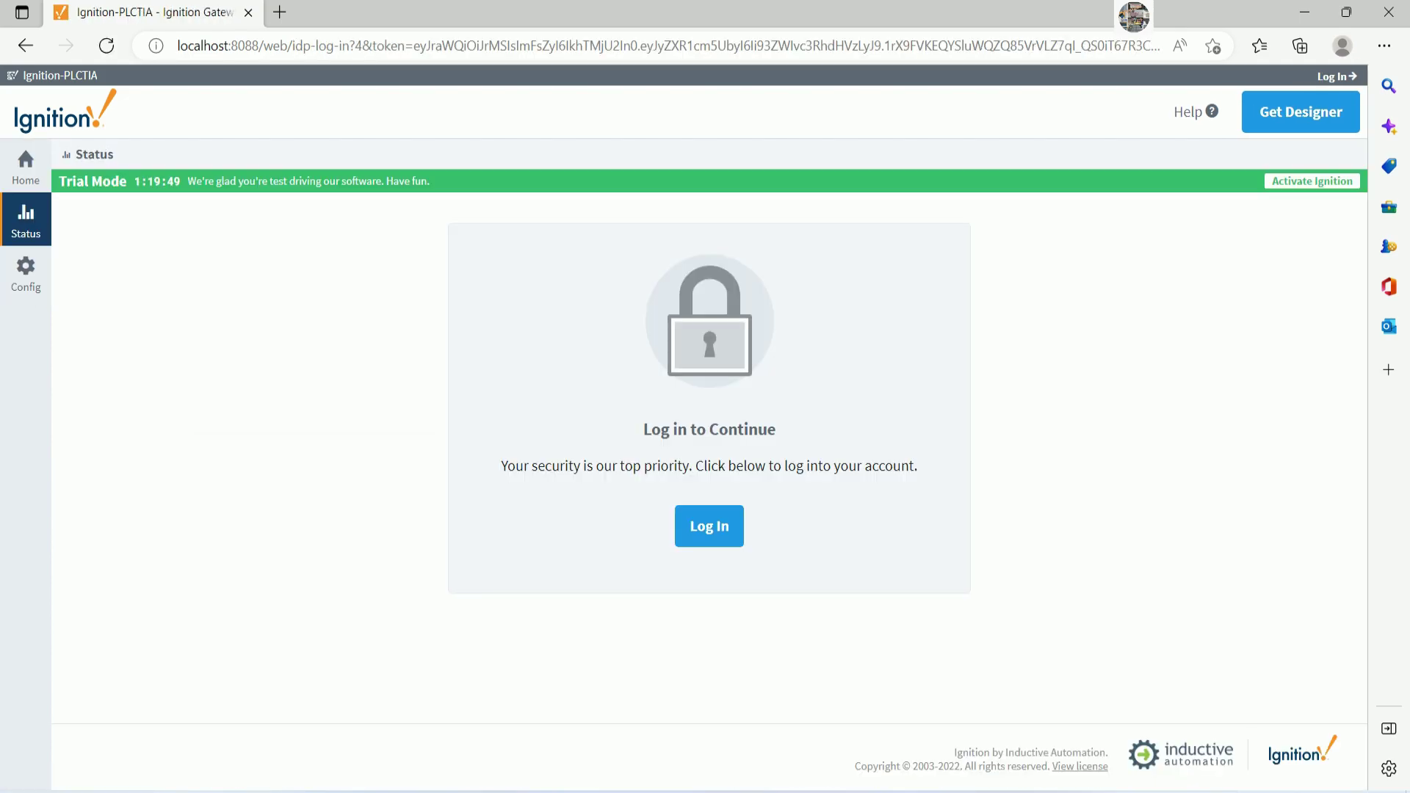
{"action": "left_click", "coordinate": [700, 534]}
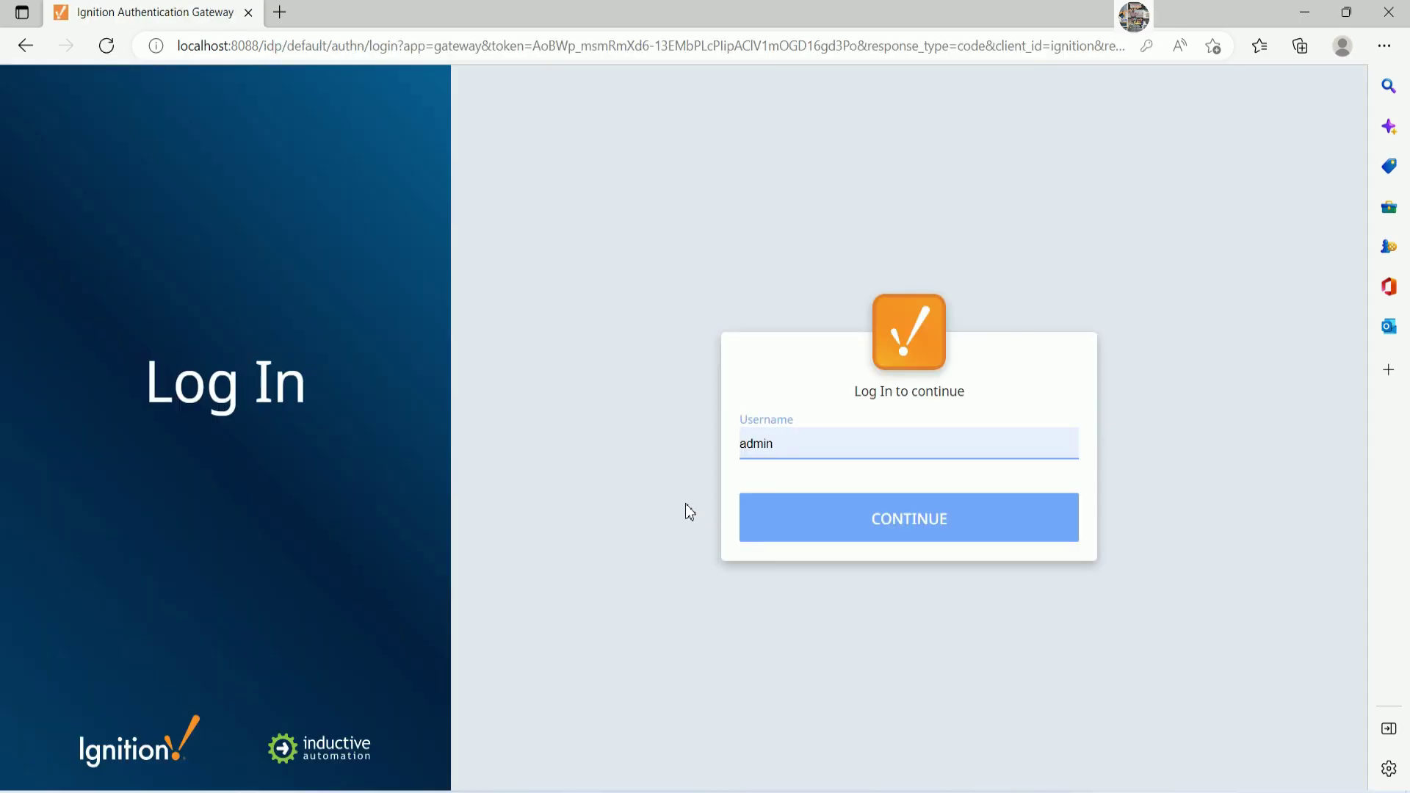
{"action": "left_click", "coordinate": [779, 520]}
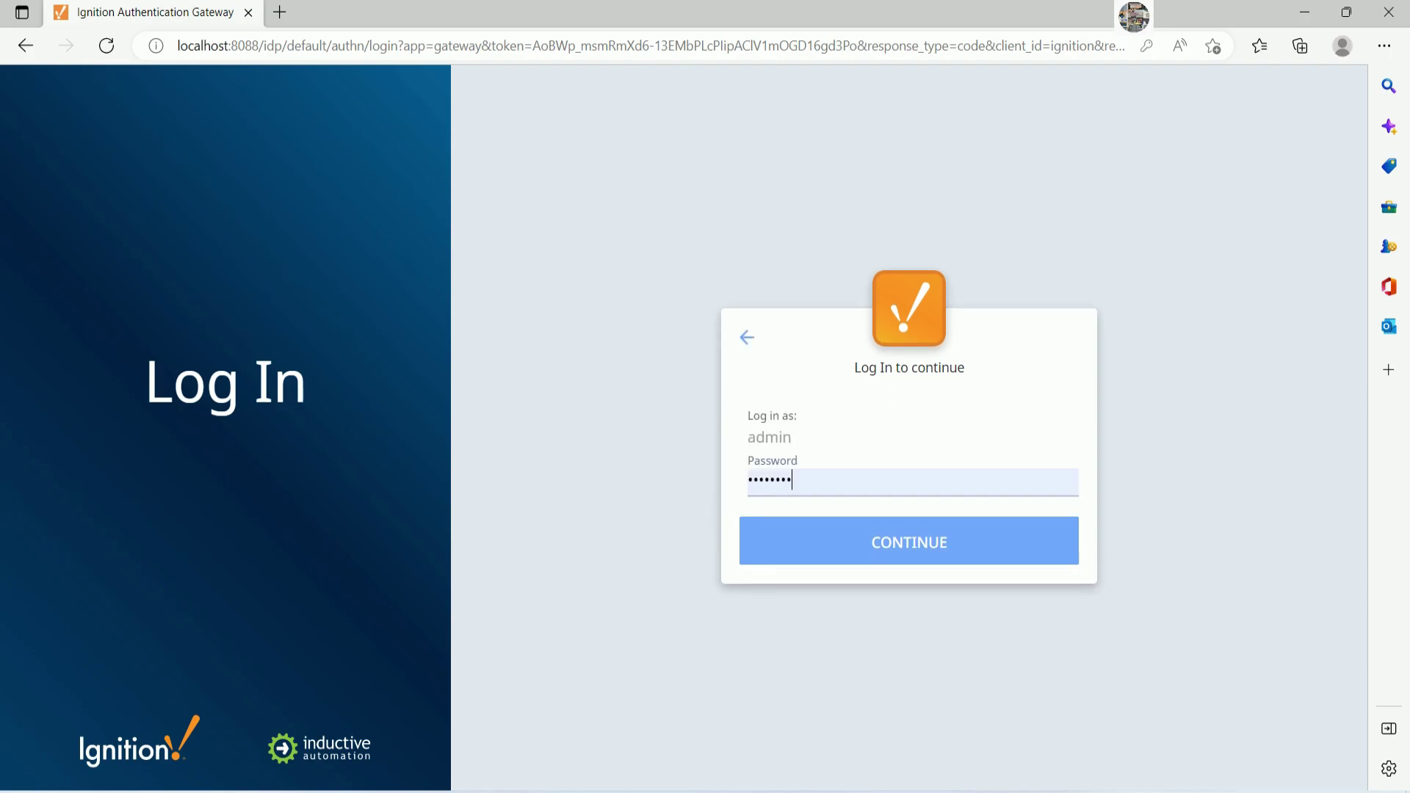
{"action": "left_click", "coordinate": [781, 544]}
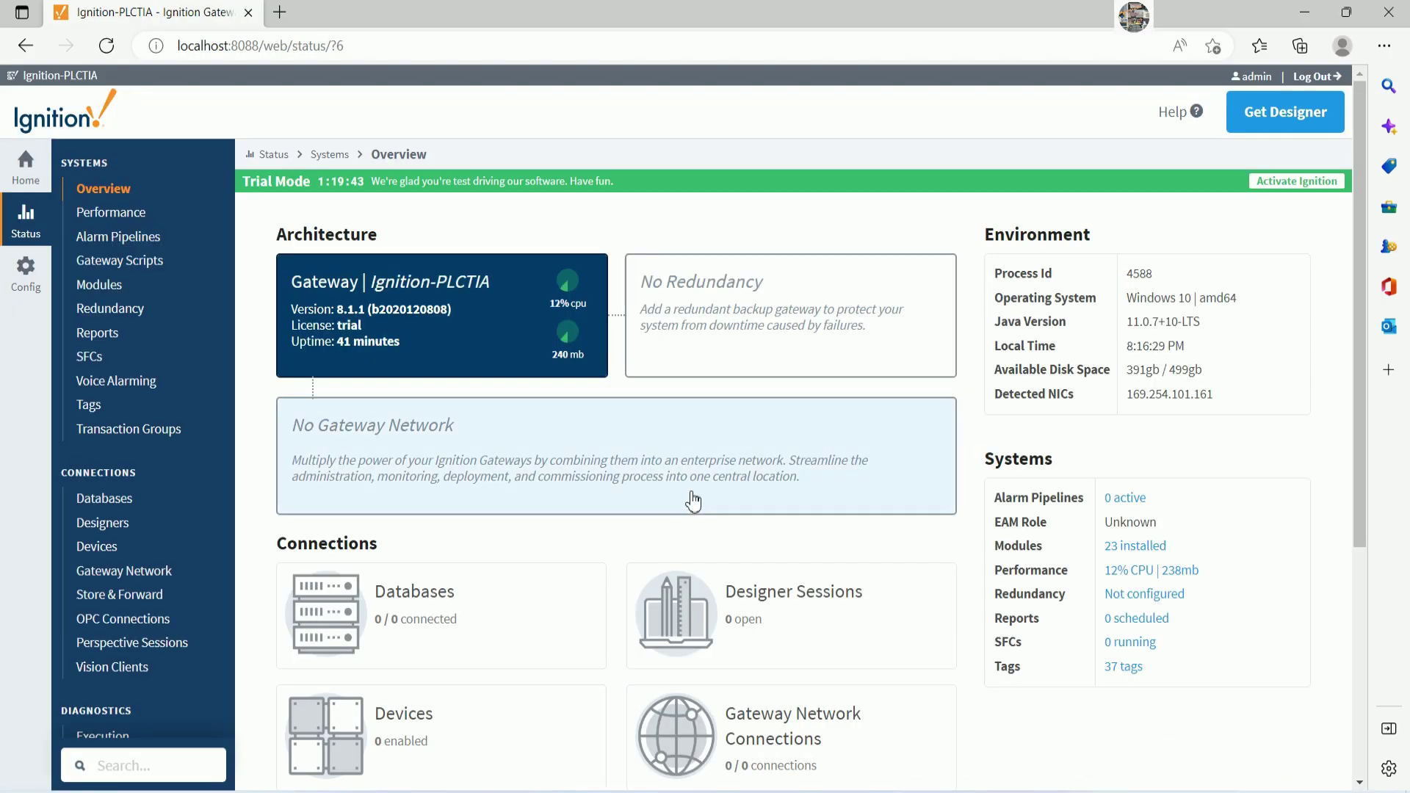
{"action": "scroll", "coordinate": [726, 504], "scroll_direction": "down", "scroll_amount": 5}
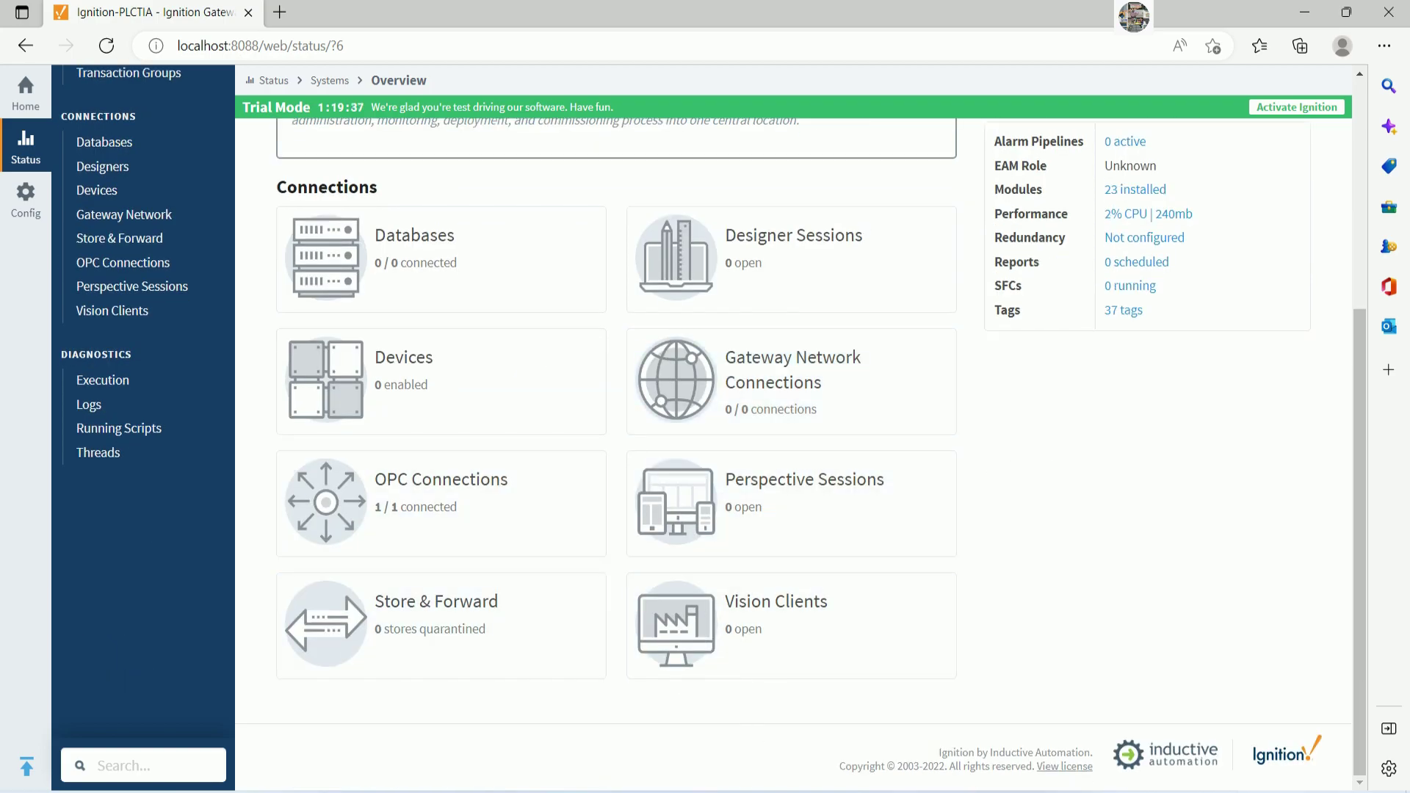
Add the line "First we need to add OPC connection for communication" to the Notepad notes and put Notepad away
{"action": "left_click", "coordinate": [800, 789]}
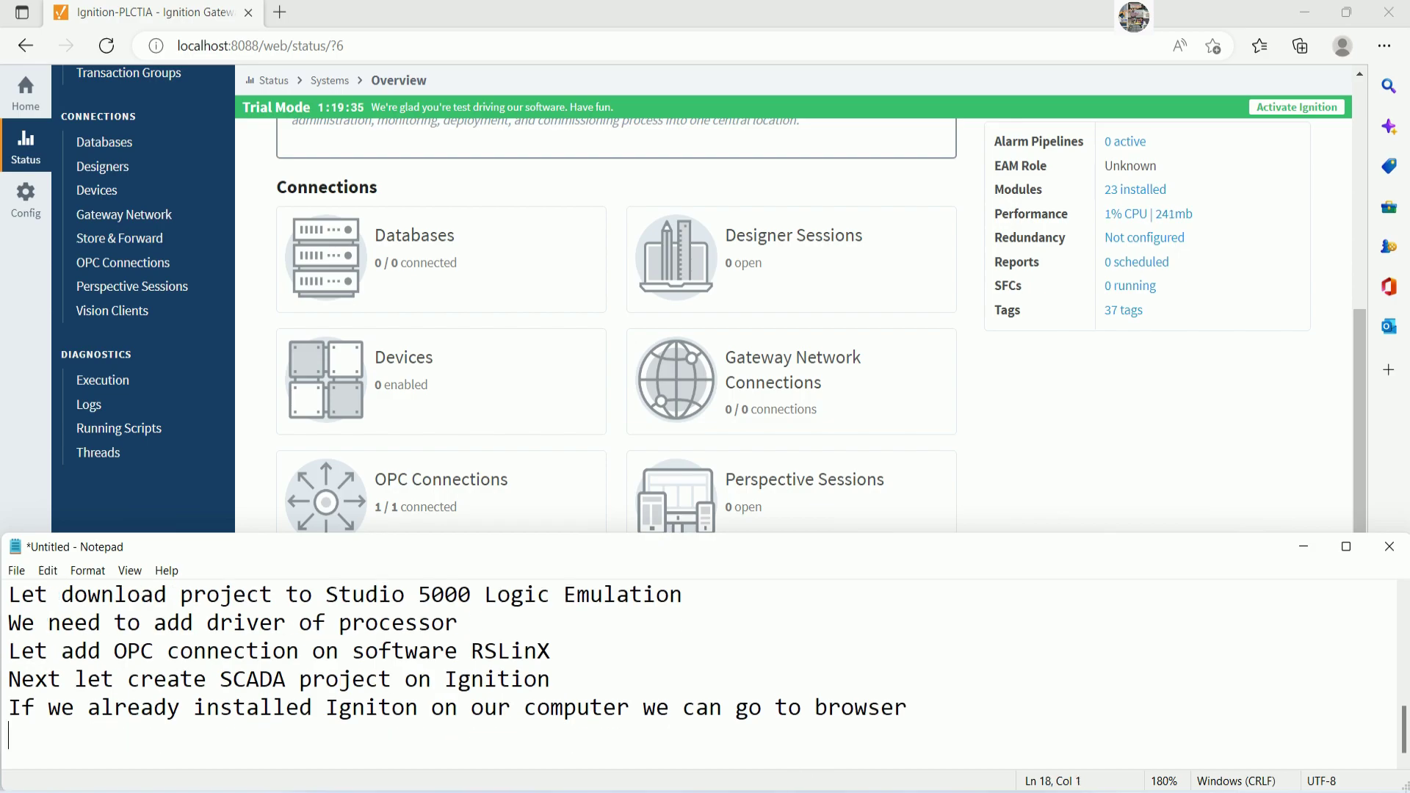
{"action": "type", "text": "First we need to add"}
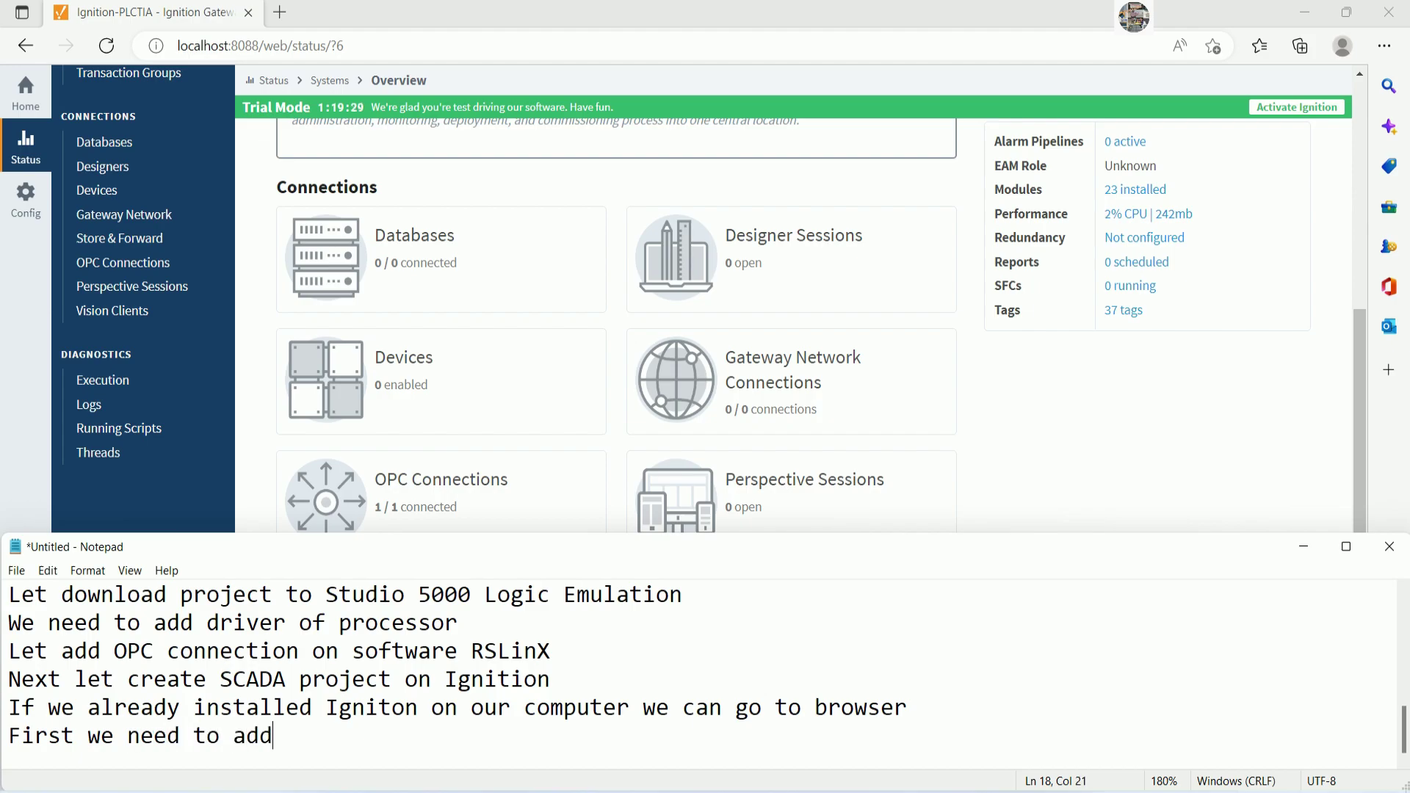
{"action": "type", "text": " OPC connection"}
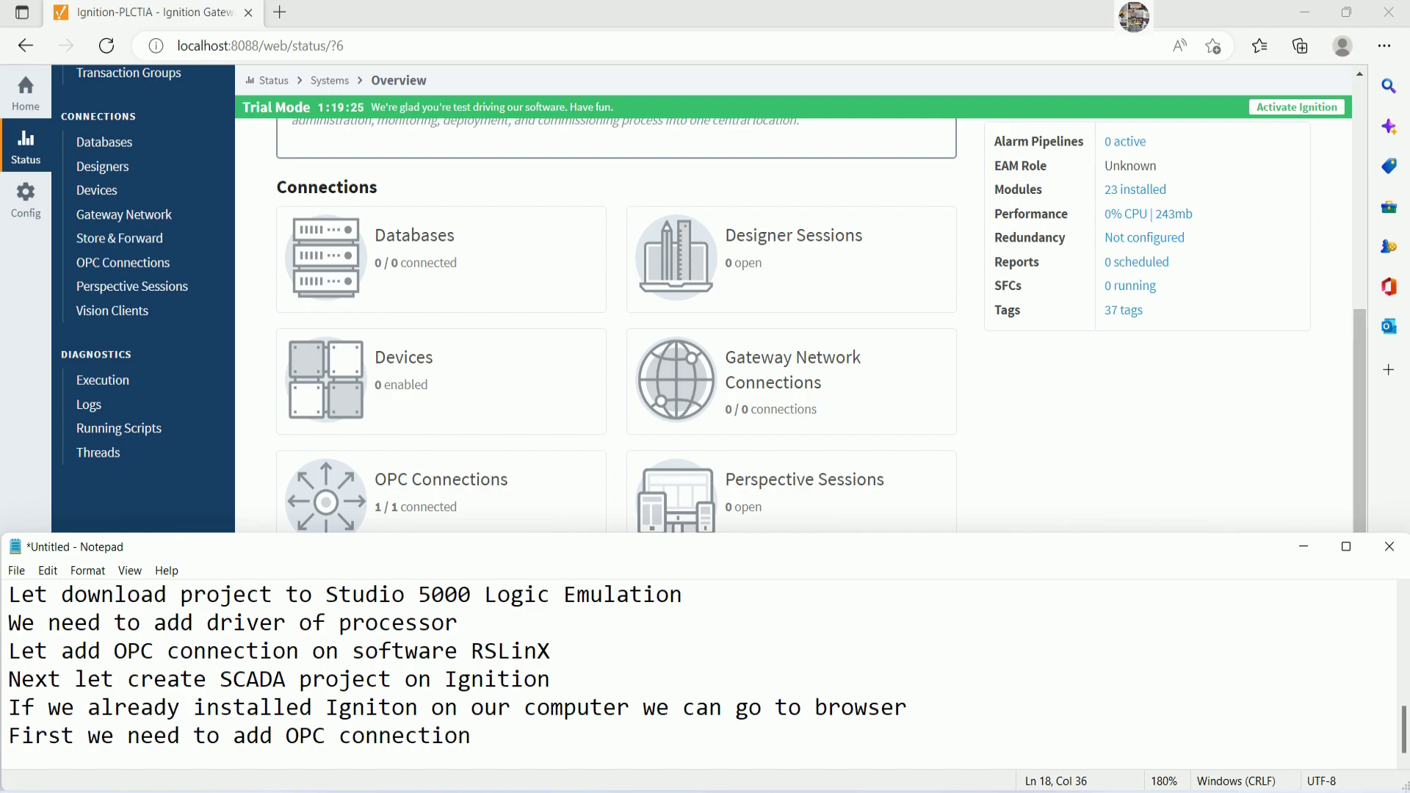
{"action": "type", "text": " for communi"}
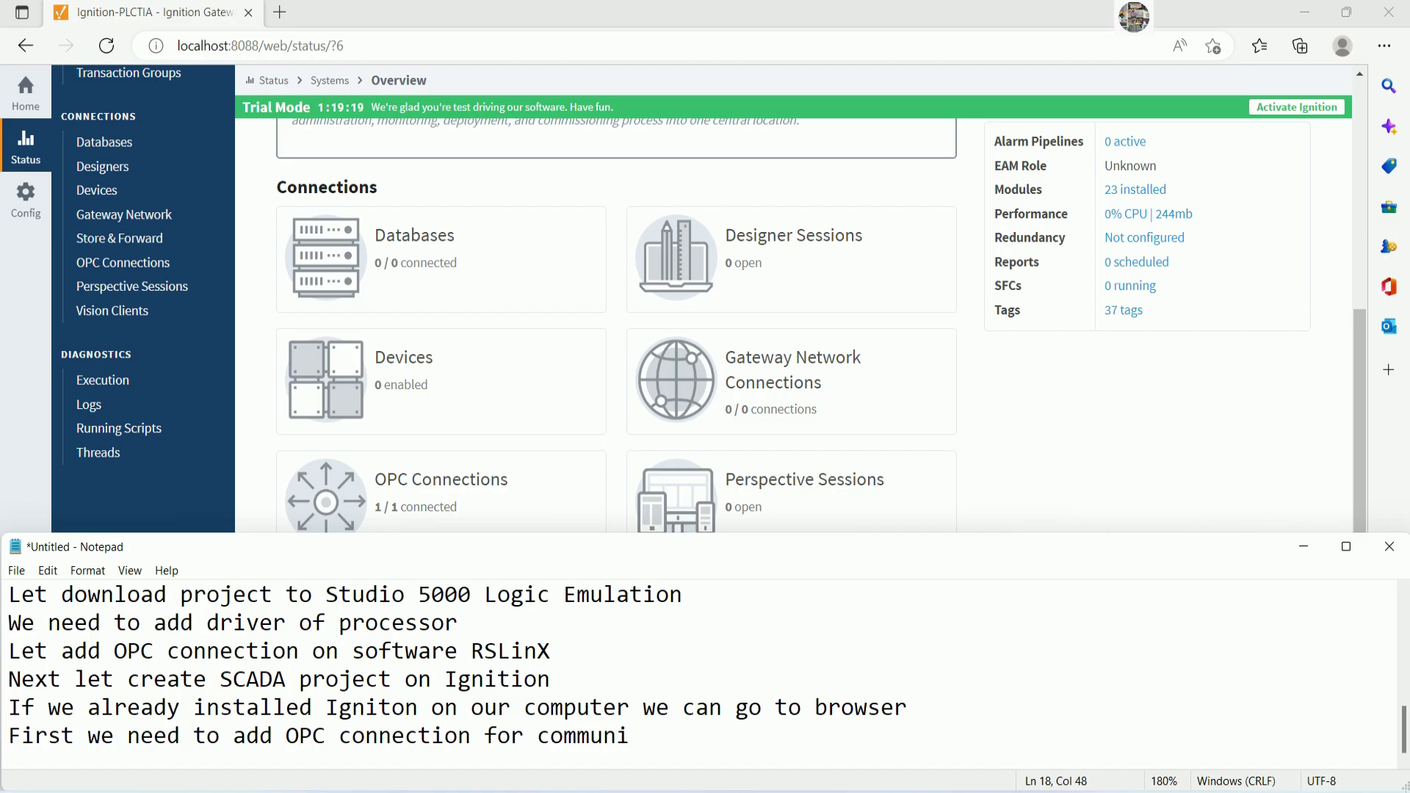
{"action": "type", "text": "cation"}
{"action": "left_click", "coordinate": [1294, 559]}
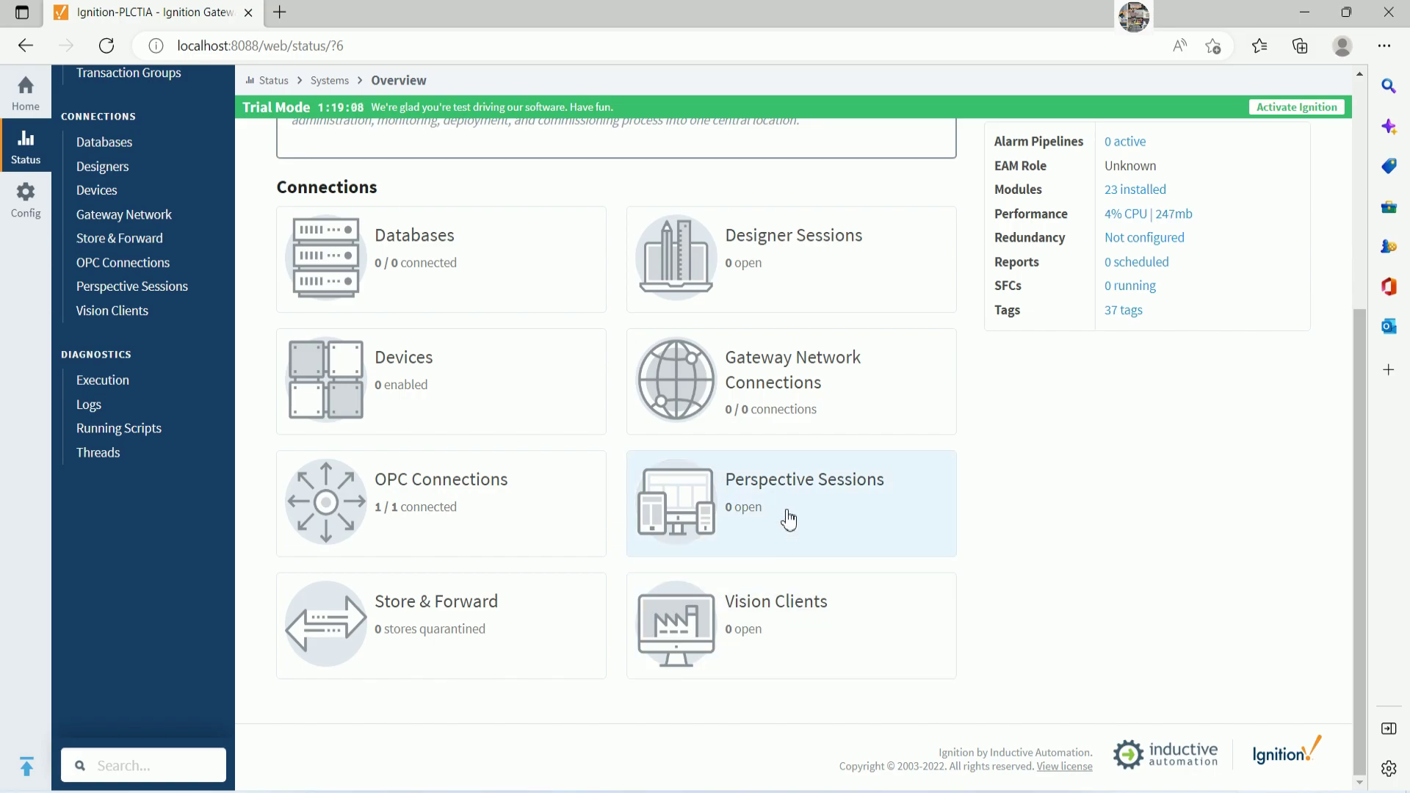
Start a new OPC connection in the gateway configuration, choosing OPC-DA COM Connection and Local as the server location
{"action": "left_click", "coordinate": [413, 502]}
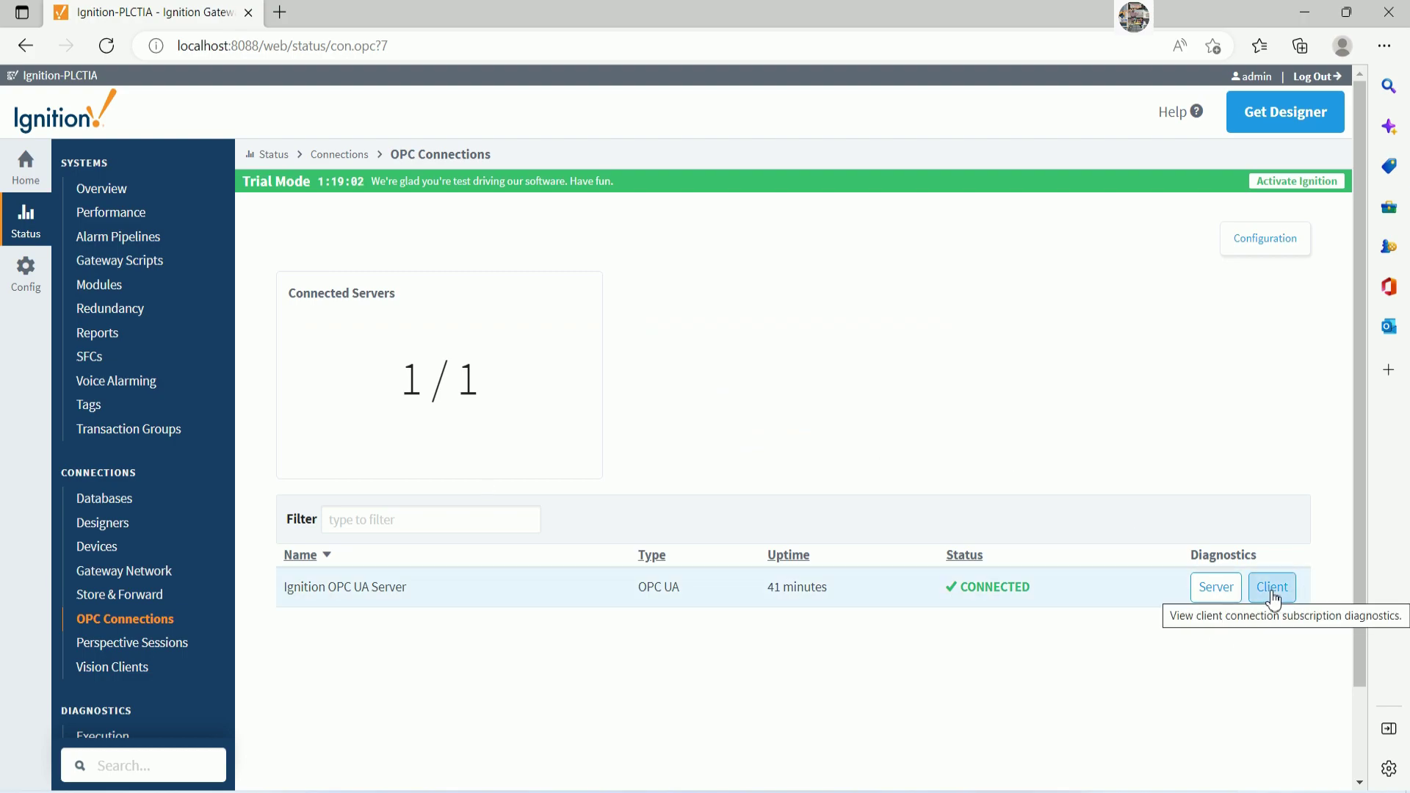
{"action": "left_click", "coordinate": [1253, 240]}
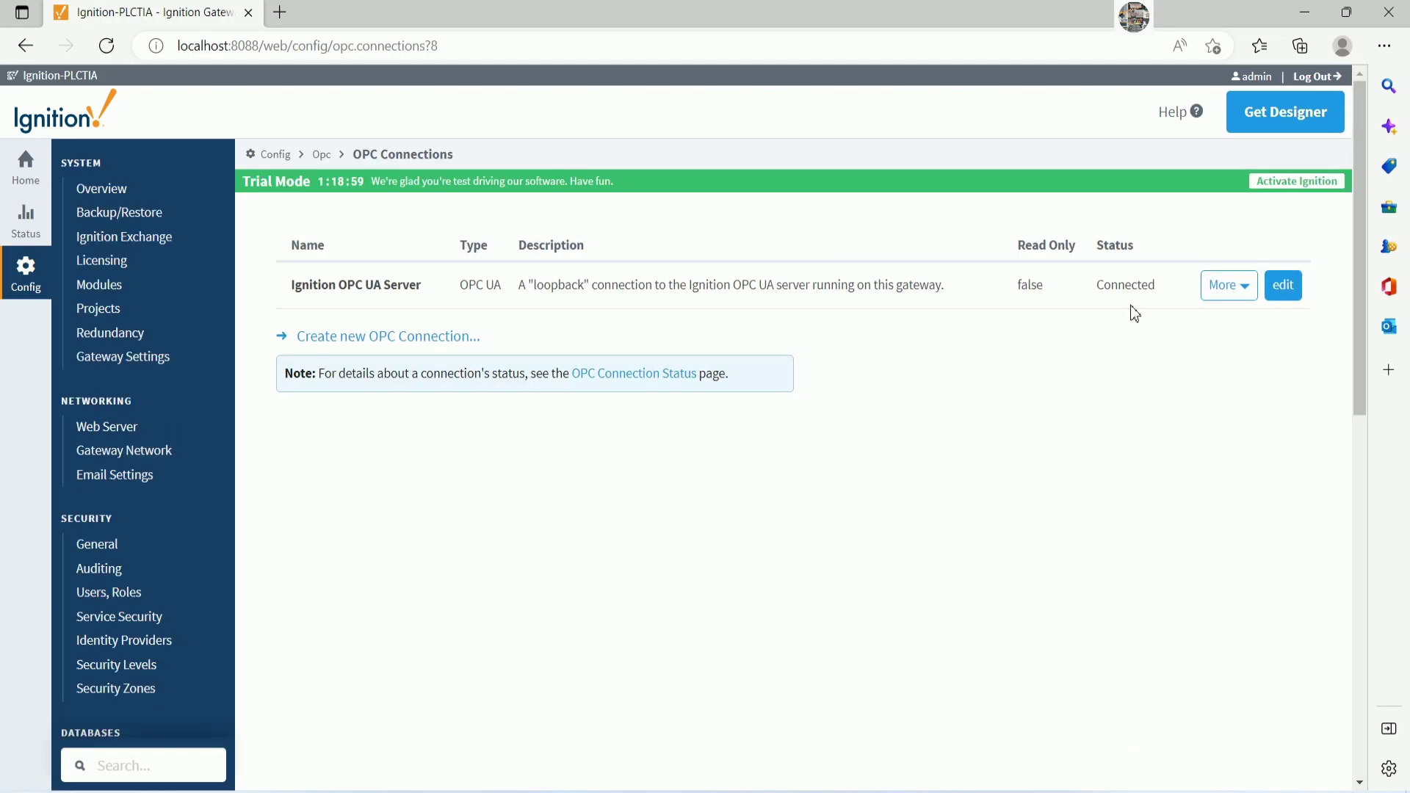
{"action": "left_click", "coordinate": [419, 339]}
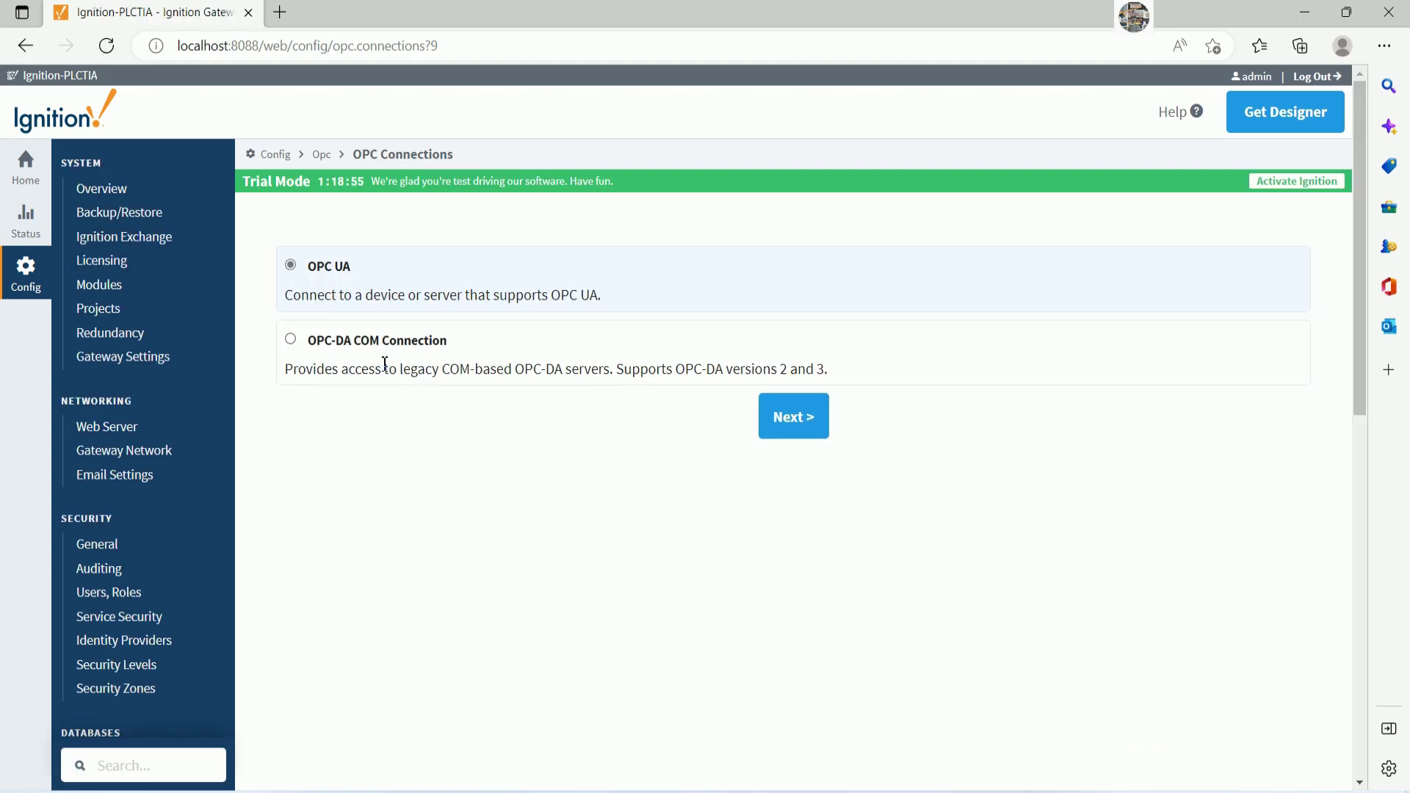
{"action": "left_click", "coordinate": [293, 342]}
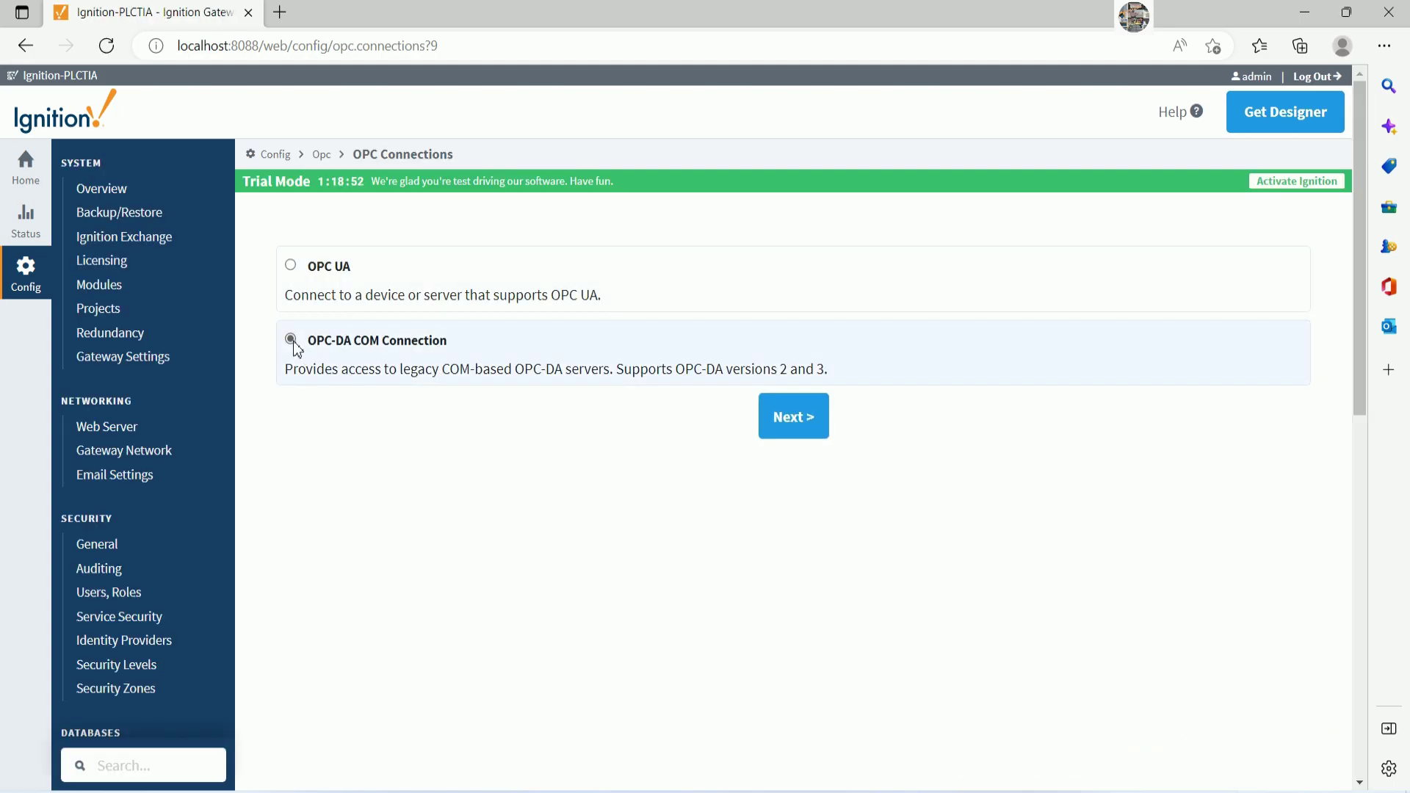
{"action": "left_click", "coordinate": [796, 424]}
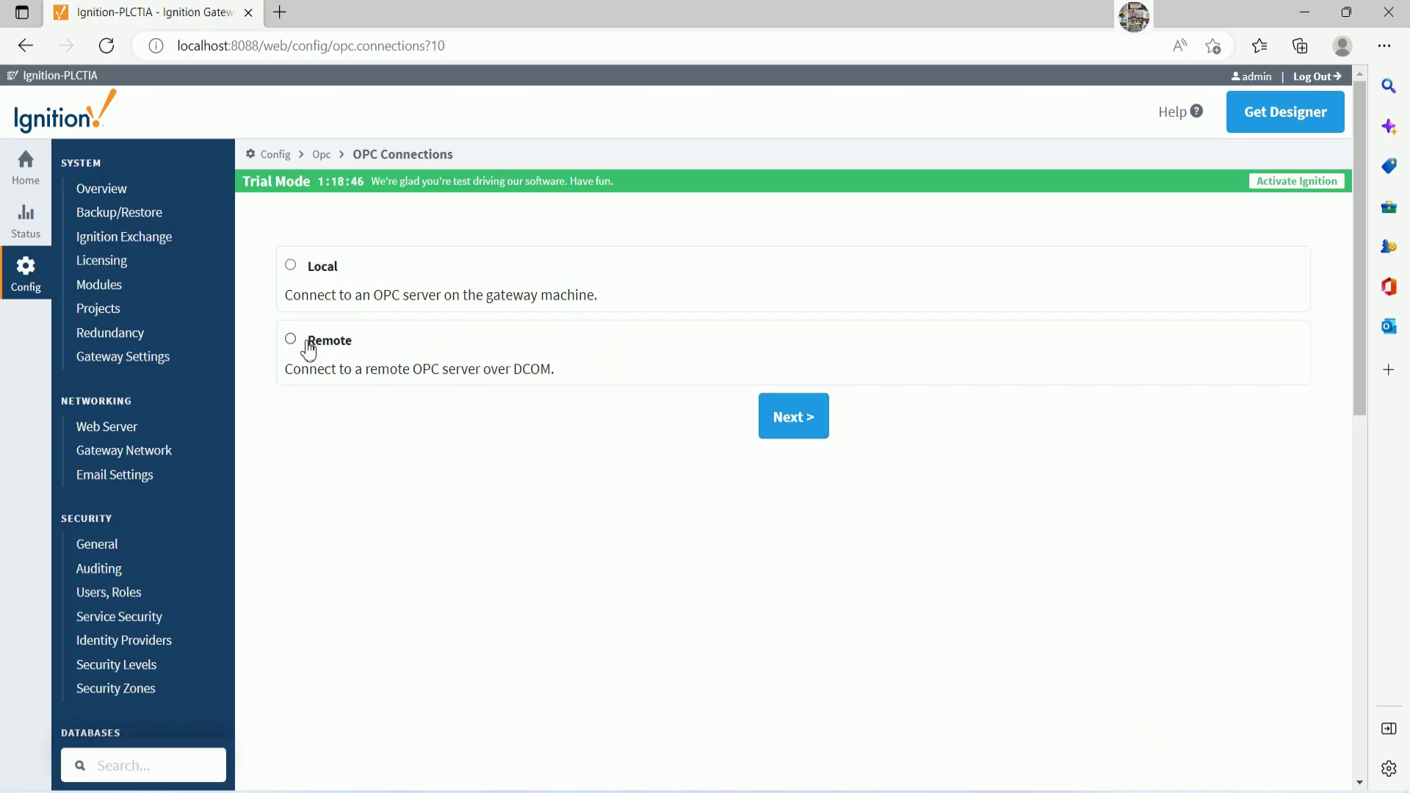
{"action": "left_click", "coordinate": [297, 267]}
{"action": "left_click", "coordinate": [792, 423]}
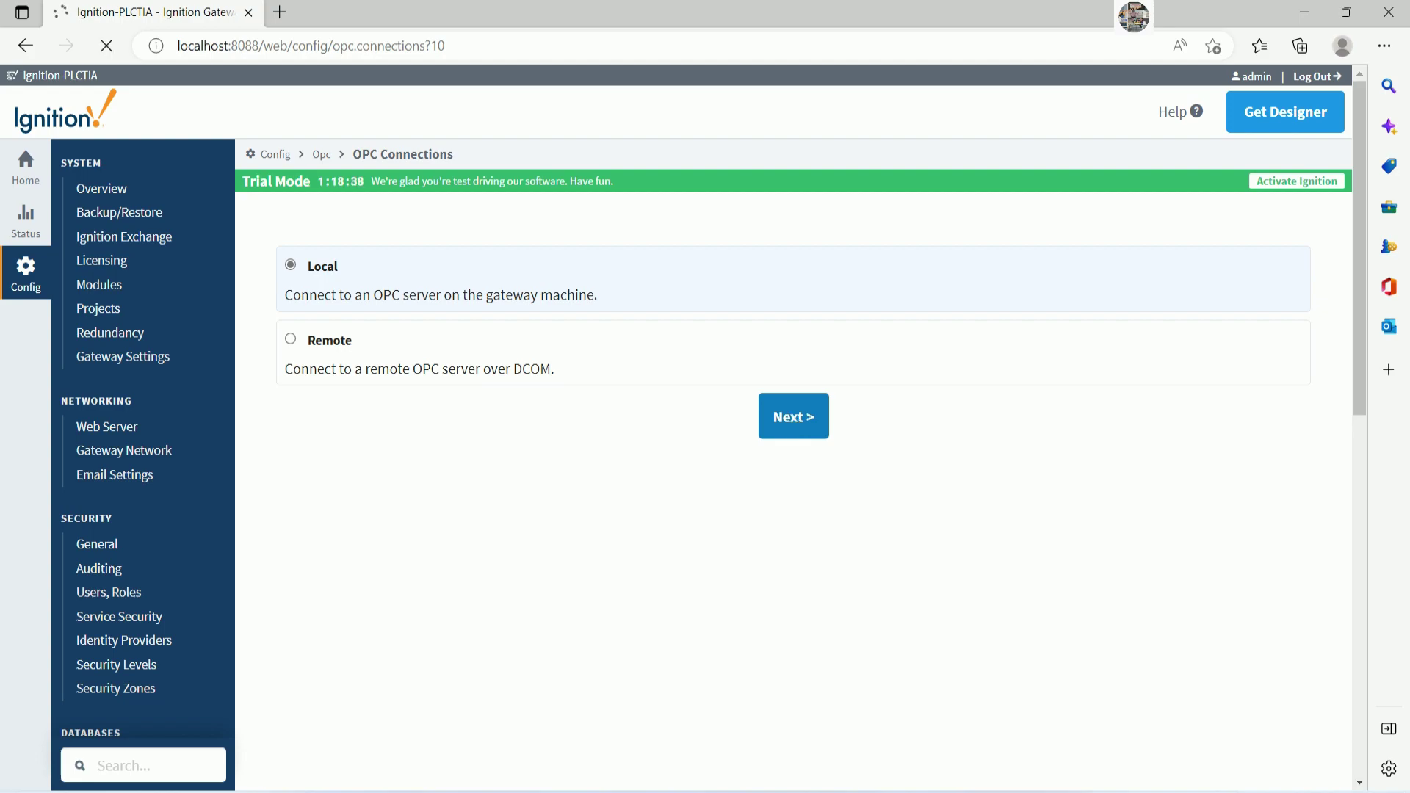
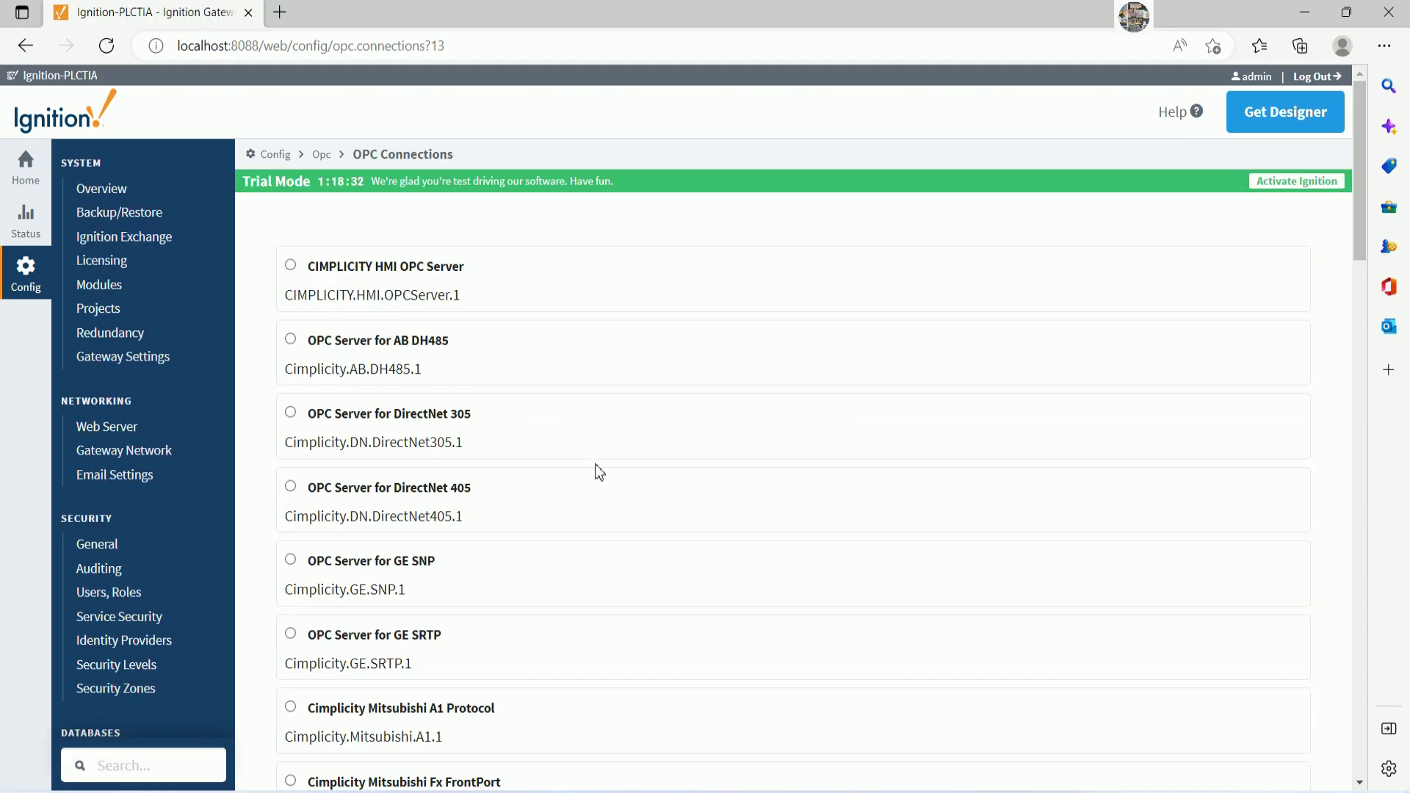
{"action": "scroll", "coordinate": [486, 456], "scroll_direction": "down", "scroll_amount": 3}
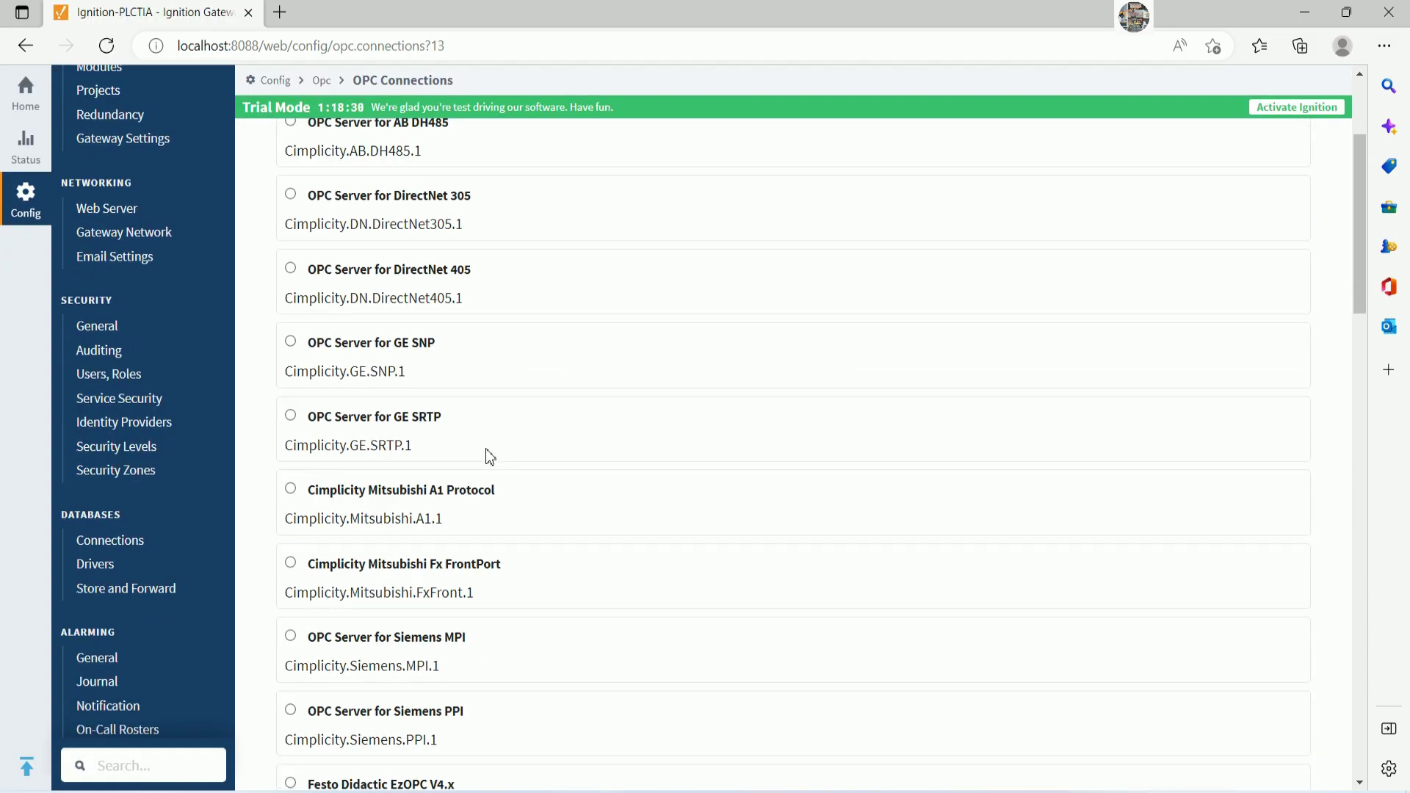
{"action": "scroll", "coordinate": [486, 457], "scroll_direction": "down", "scroll_amount": 4}
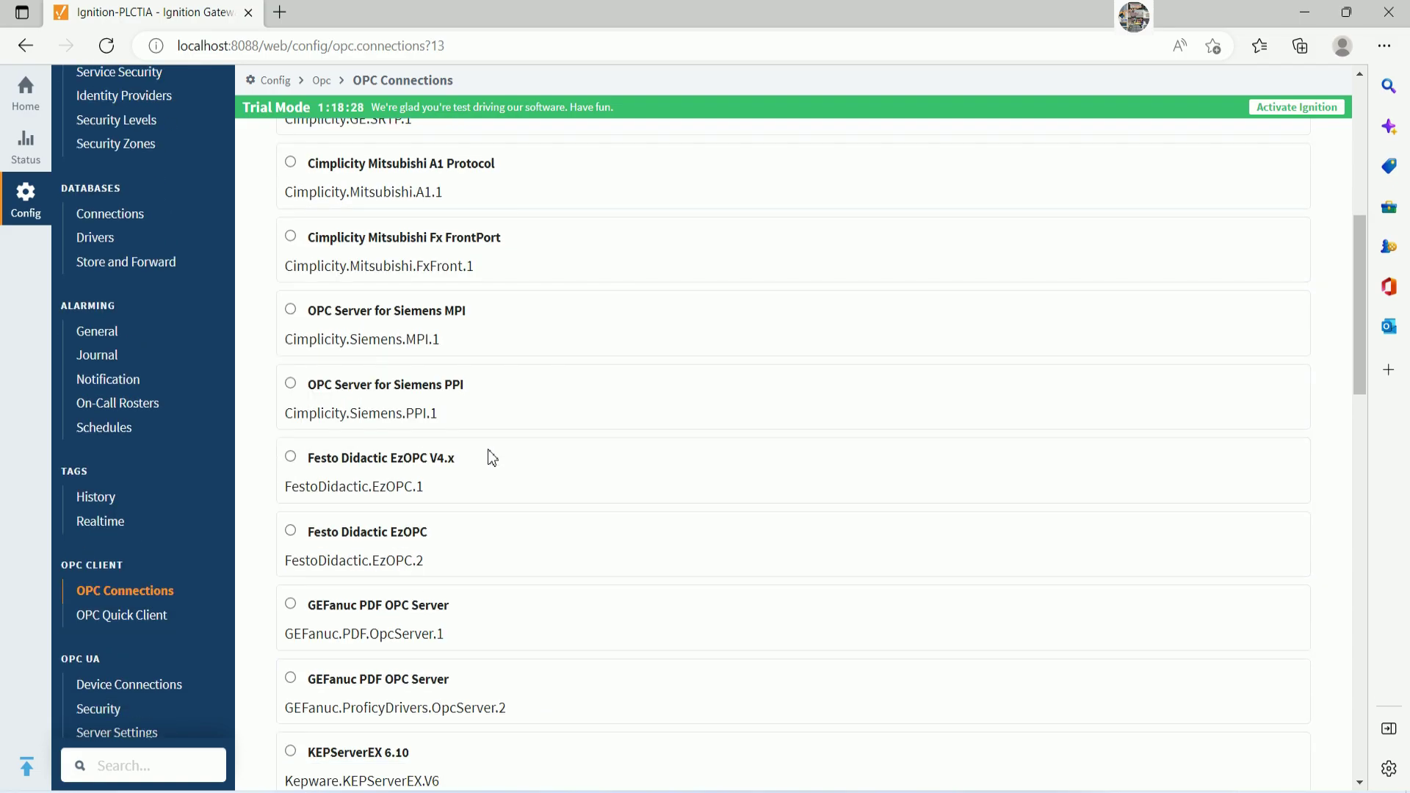
{"action": "scroll", "coordinate": [492, 456], "scroll_direction": "down", "scroll_amount": 1}
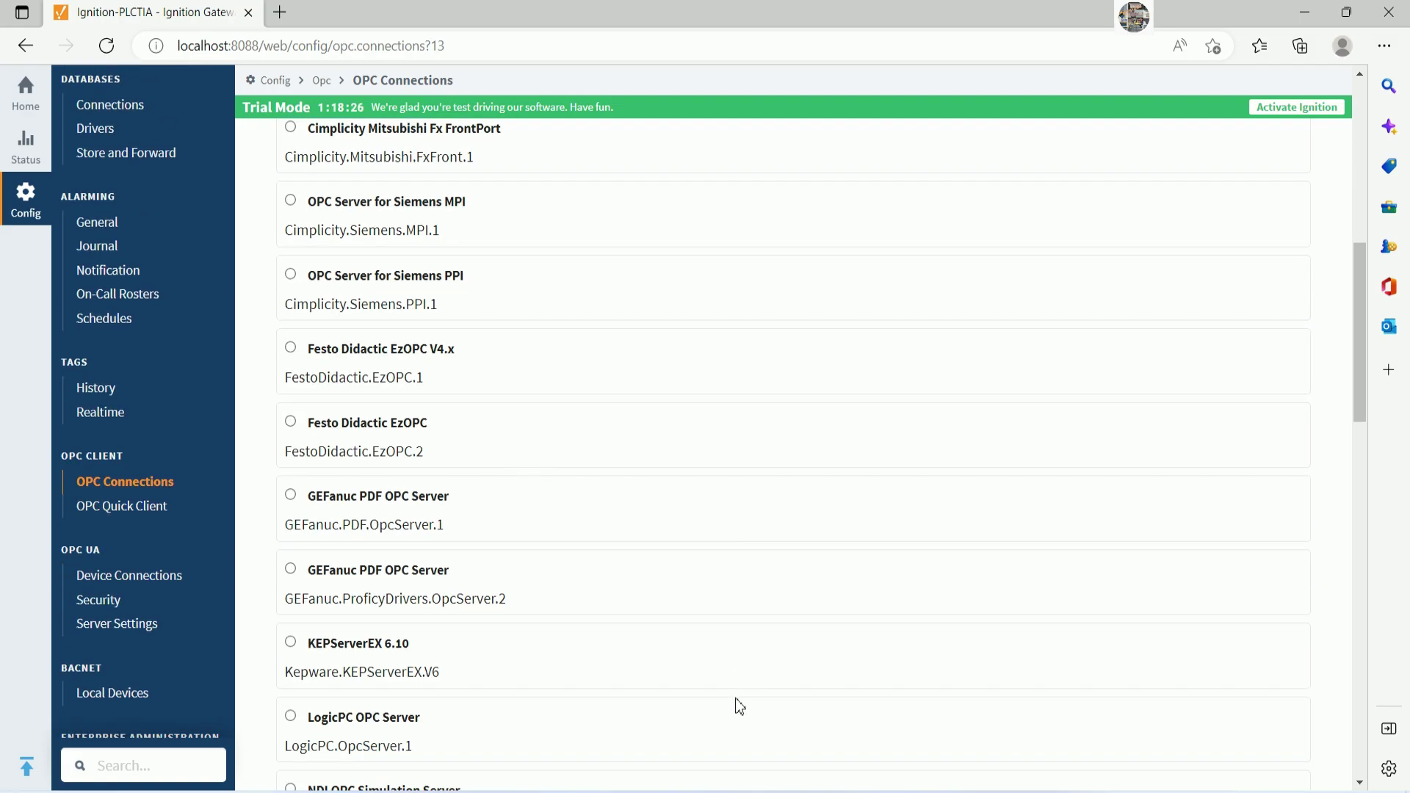
Add the line "We can choose OPC connection of RSLinX" to the Notepad notes and put Notepad away
{"action": "left_click", "coordinate": [748, 787]}
{"action": "key", "text": "Return"}
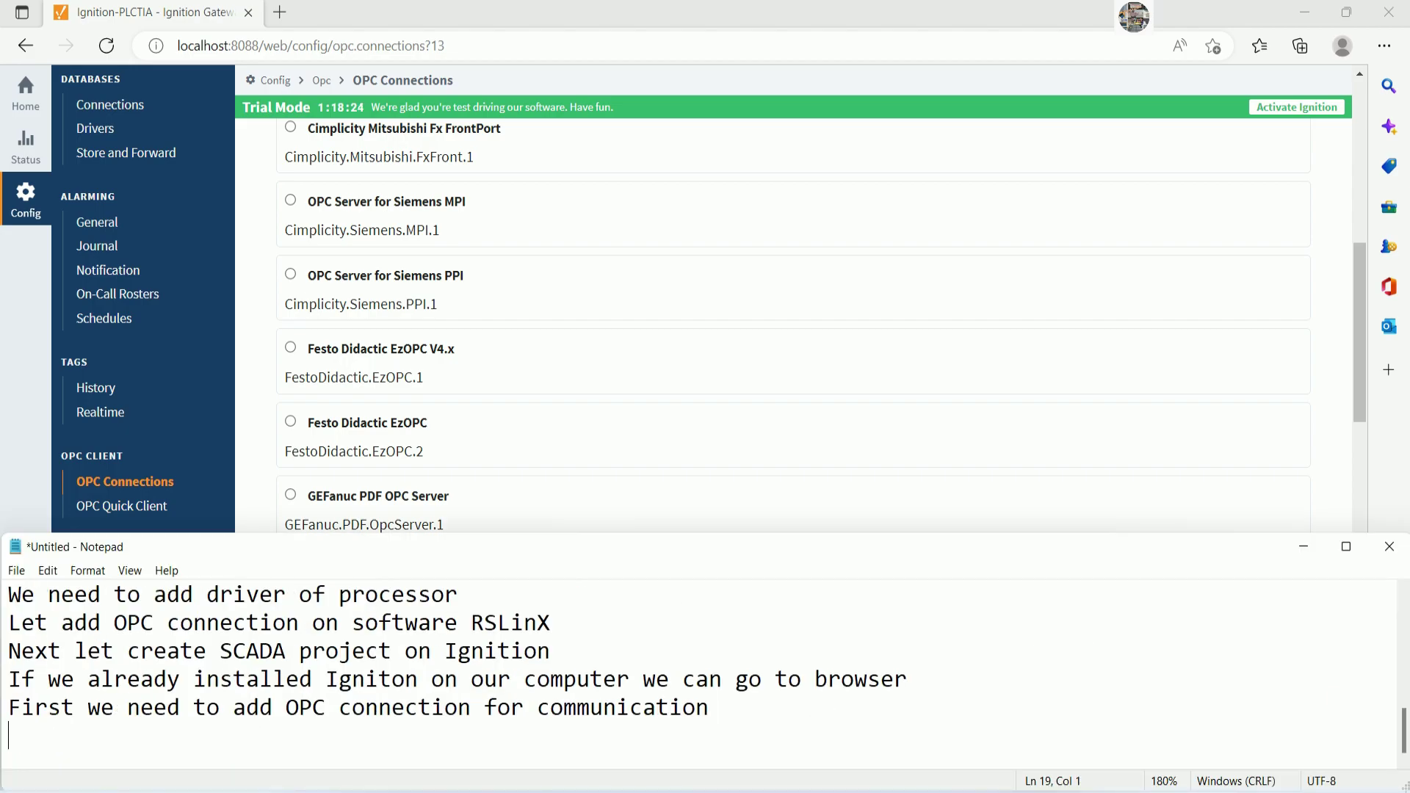
{"action": "type", "text": "We can choose "}
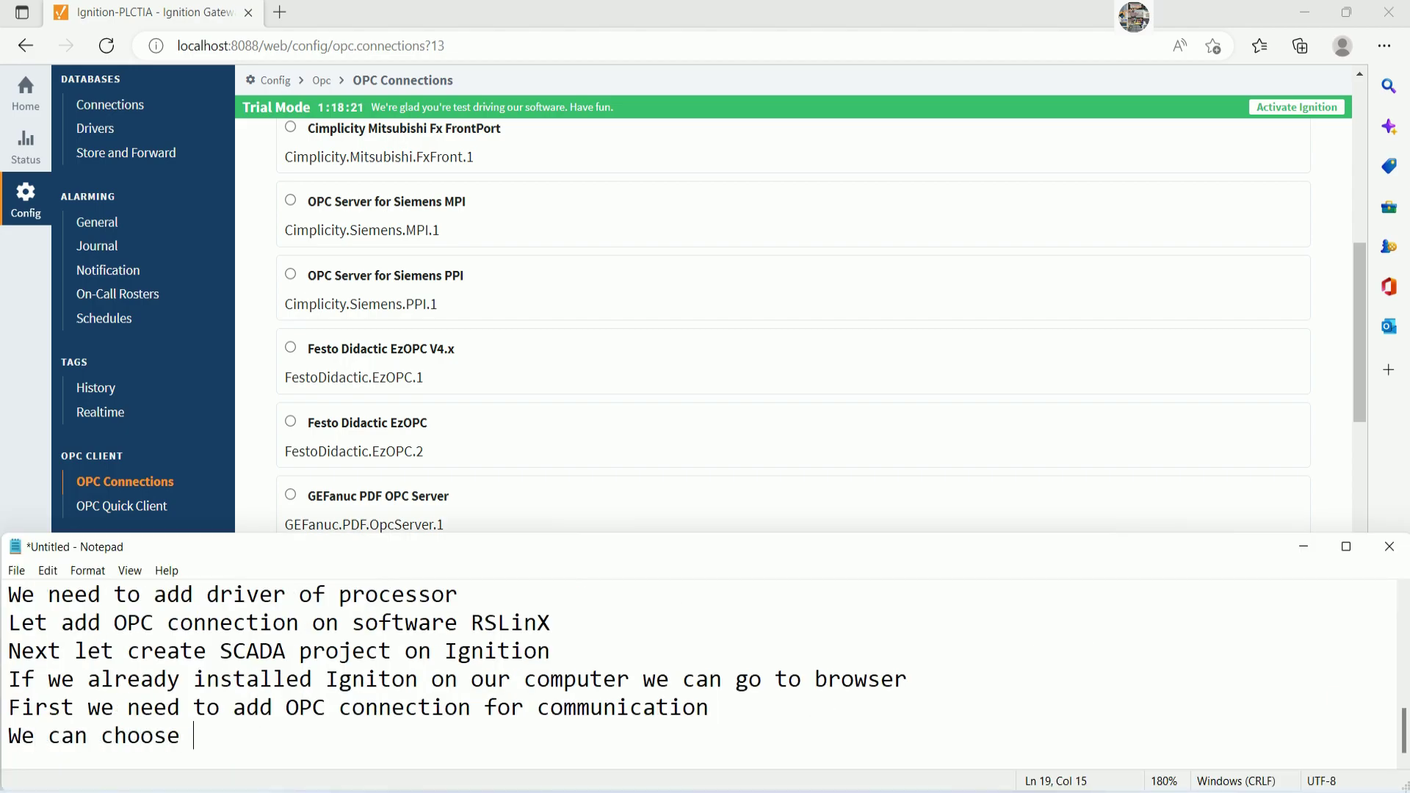
{"action": "type", "text": "OPC conne"}
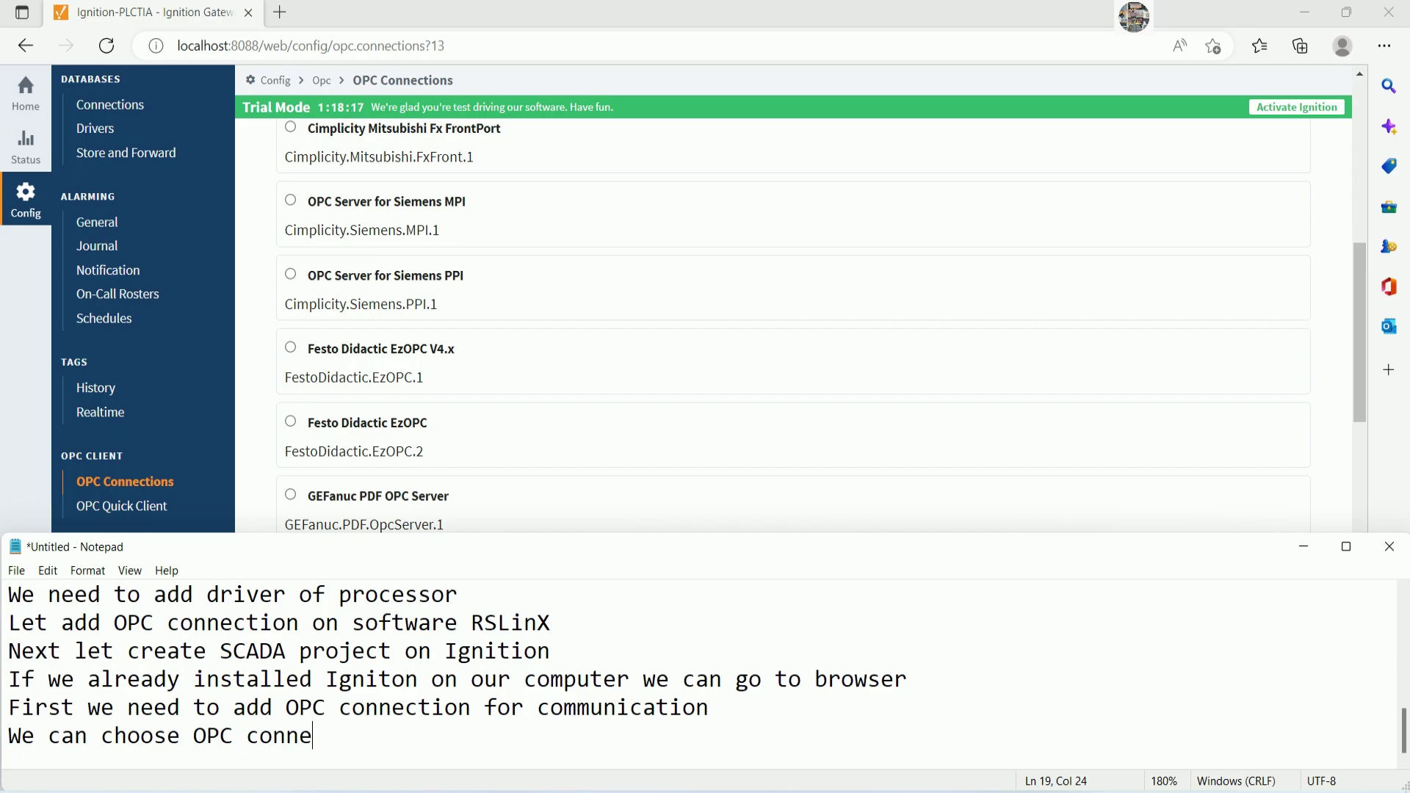
{"action": "type", "text": "ction of "}
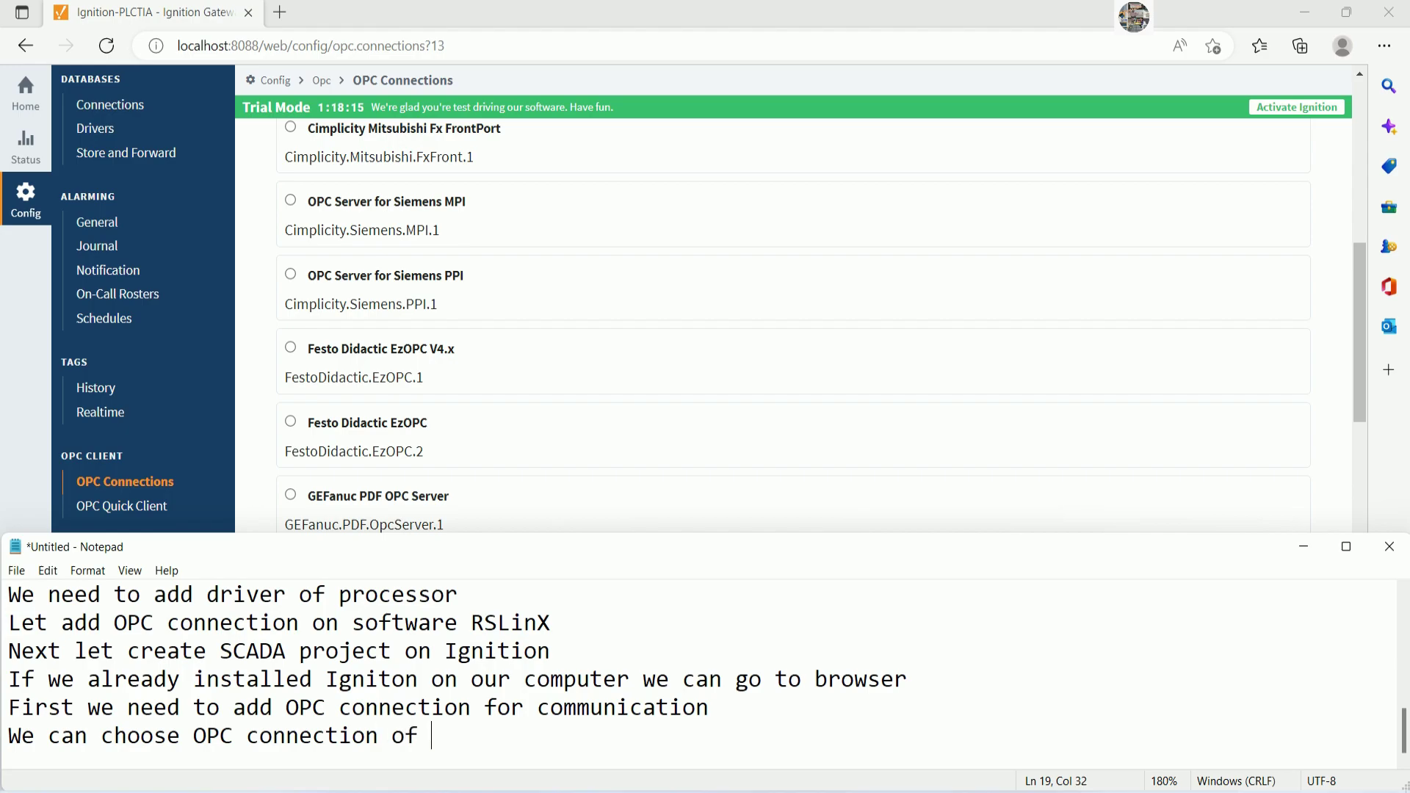
{"action": "type", "text": "RSLix"}
{"action": "key", "text": "BackSpace"}
{"action": "type", "text": "nX"}
{"action": "left_click", "coordinate": [1293, 549]}
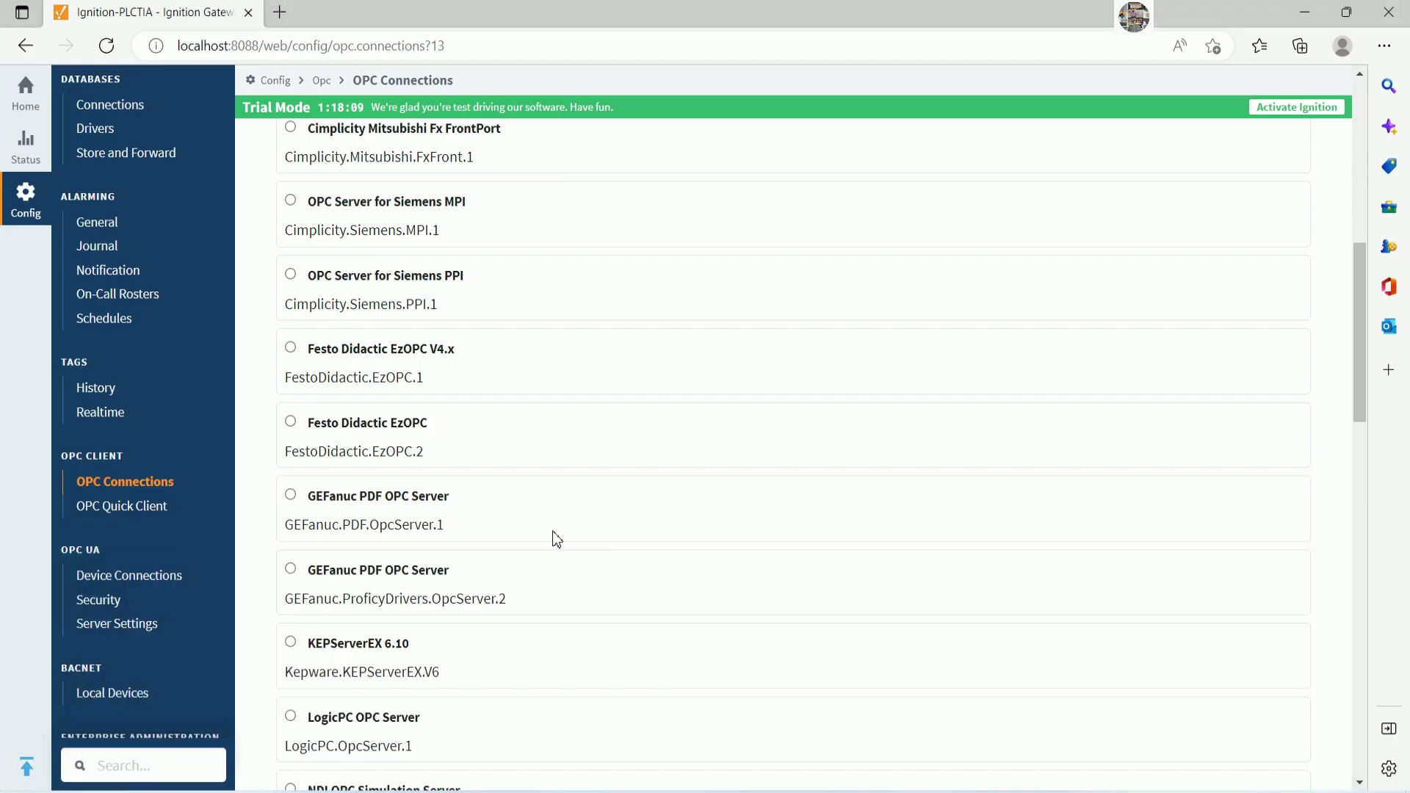
Choose RSLinx OPC Server from the list of local OPC servers and continue to the connection settings
{"action": "scroll", "coordinate": [523, 542], "scroll_direction": "down", "scroll_amount": 6}
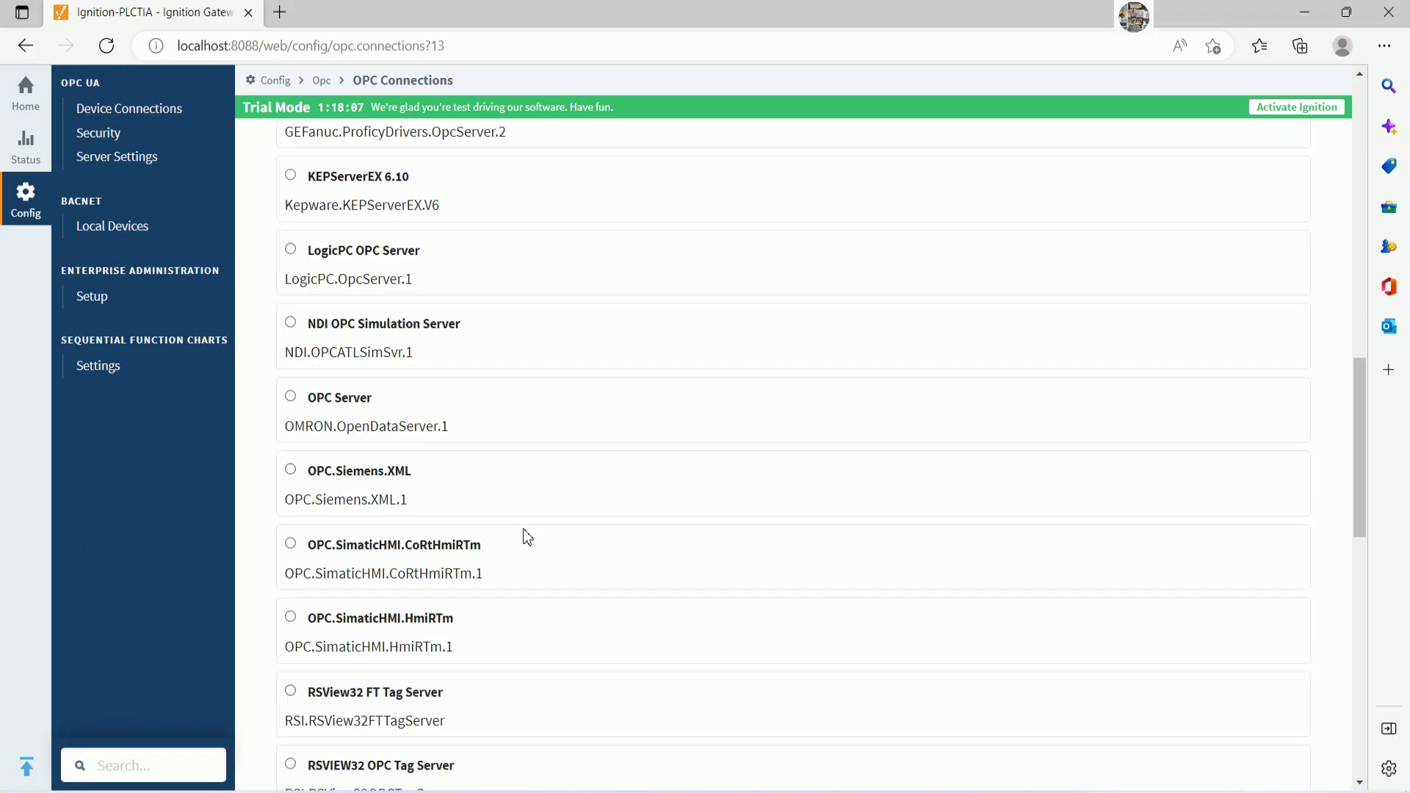
{"action": "scroll", "coordinate": [527, 538], "scroll_direction": "down", "scroll_amount": 2}
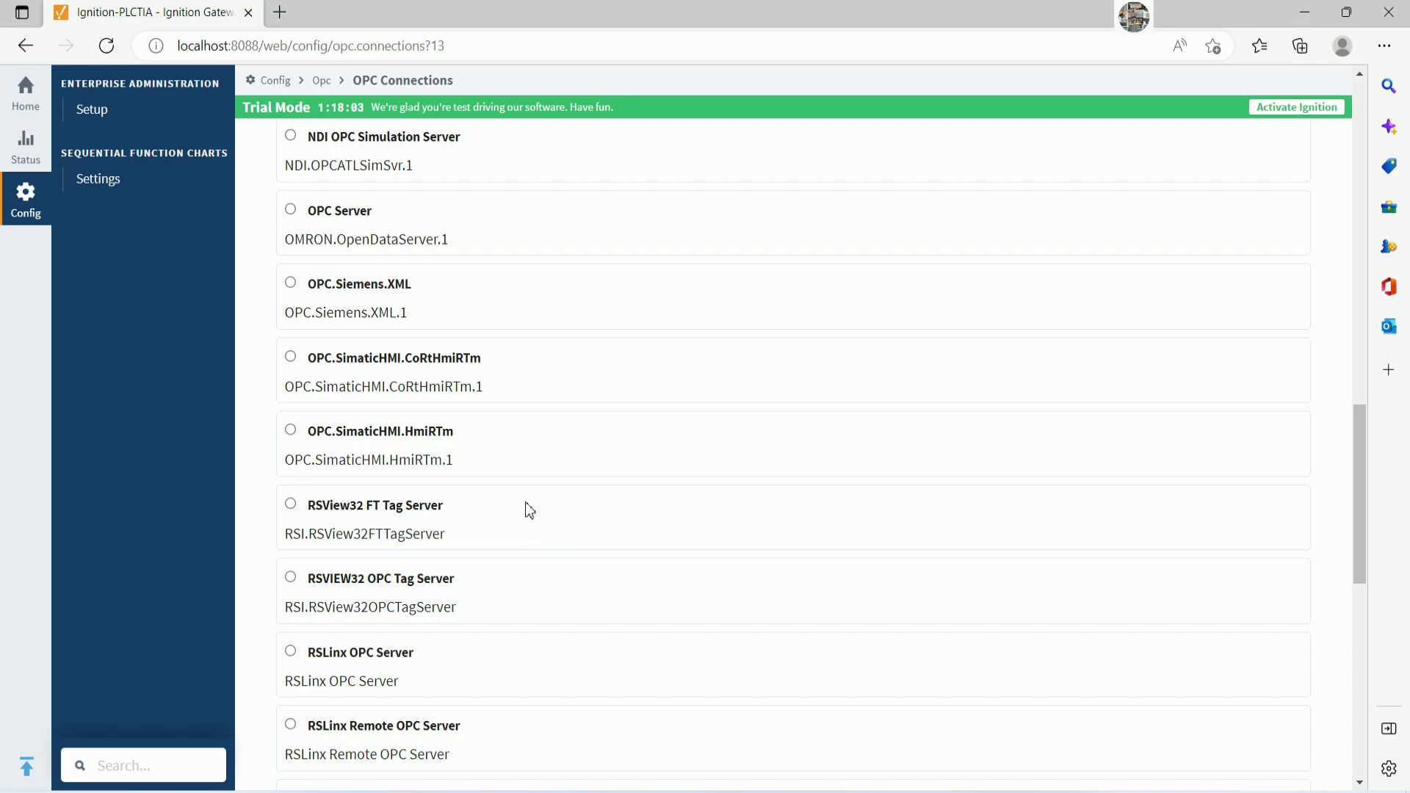
{"action": "scroll", "coordinate": [536, 517], "scroll_direction": "down", "scroll_amount": 1}
{"action": "scroll", "coordinate": [536, 514], "scroll_direction": "down", "scroll_amount": 2}
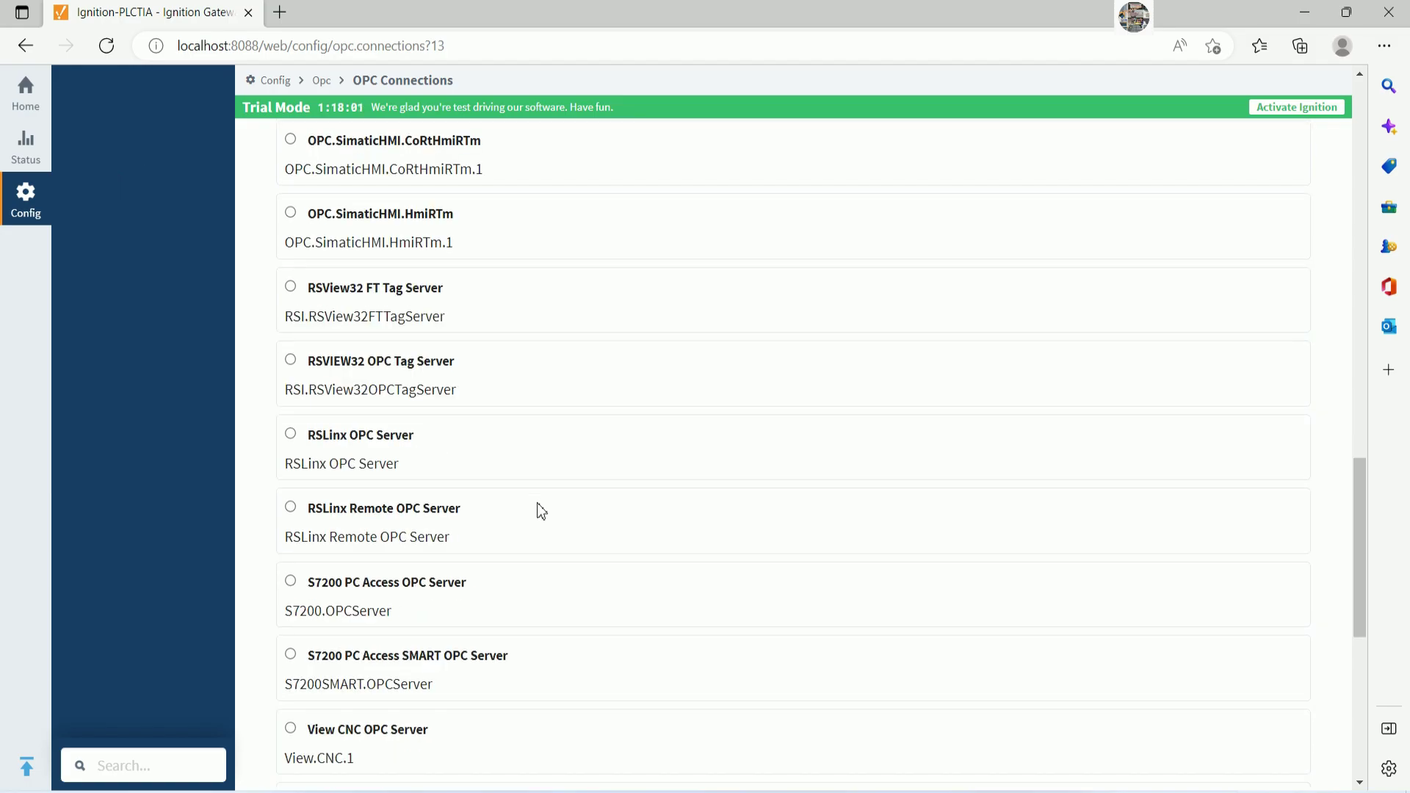
{"action": "scroll", "coordinate": [538, 510], "scroll_direction": "down", "scroll_amount": 2}
{"action": "scroll", "coordinate": [541, 510], "scroll_direction": "down", "scroll_amount": 2}
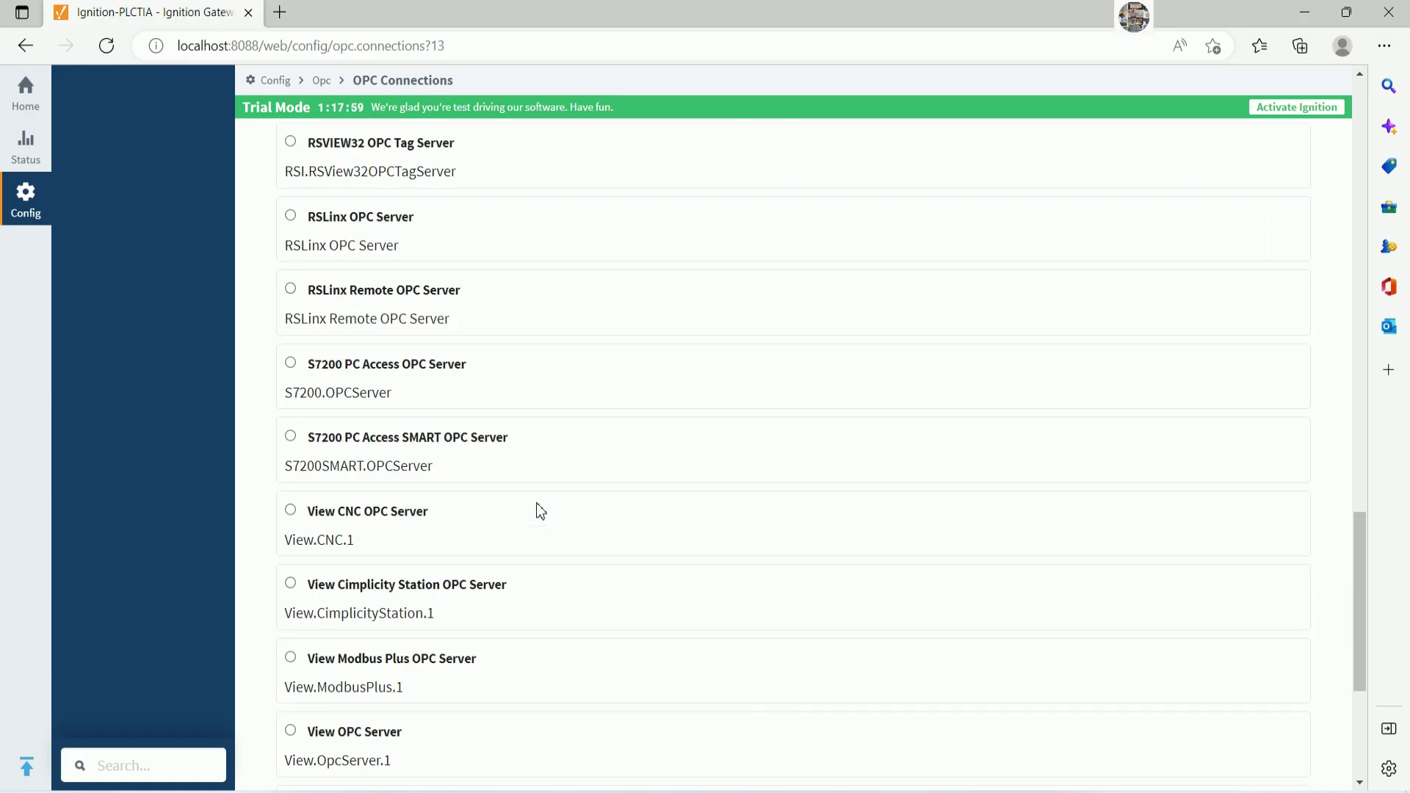
{"action": "left_click", "coordinate": [291, 215]}
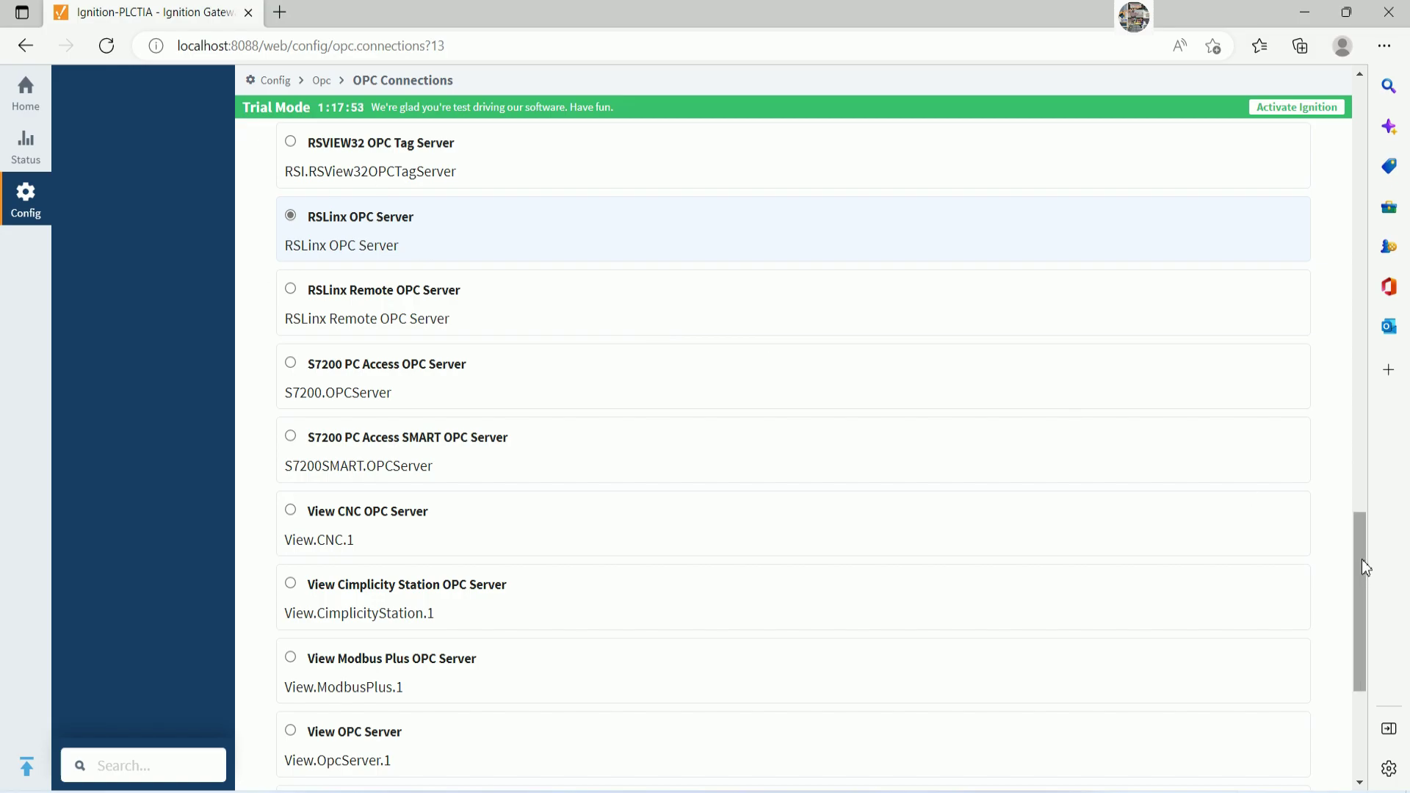
{"action": "left_click_drag", "start_coordinate": [1361, 558], "coordinate": [1365, 667]}
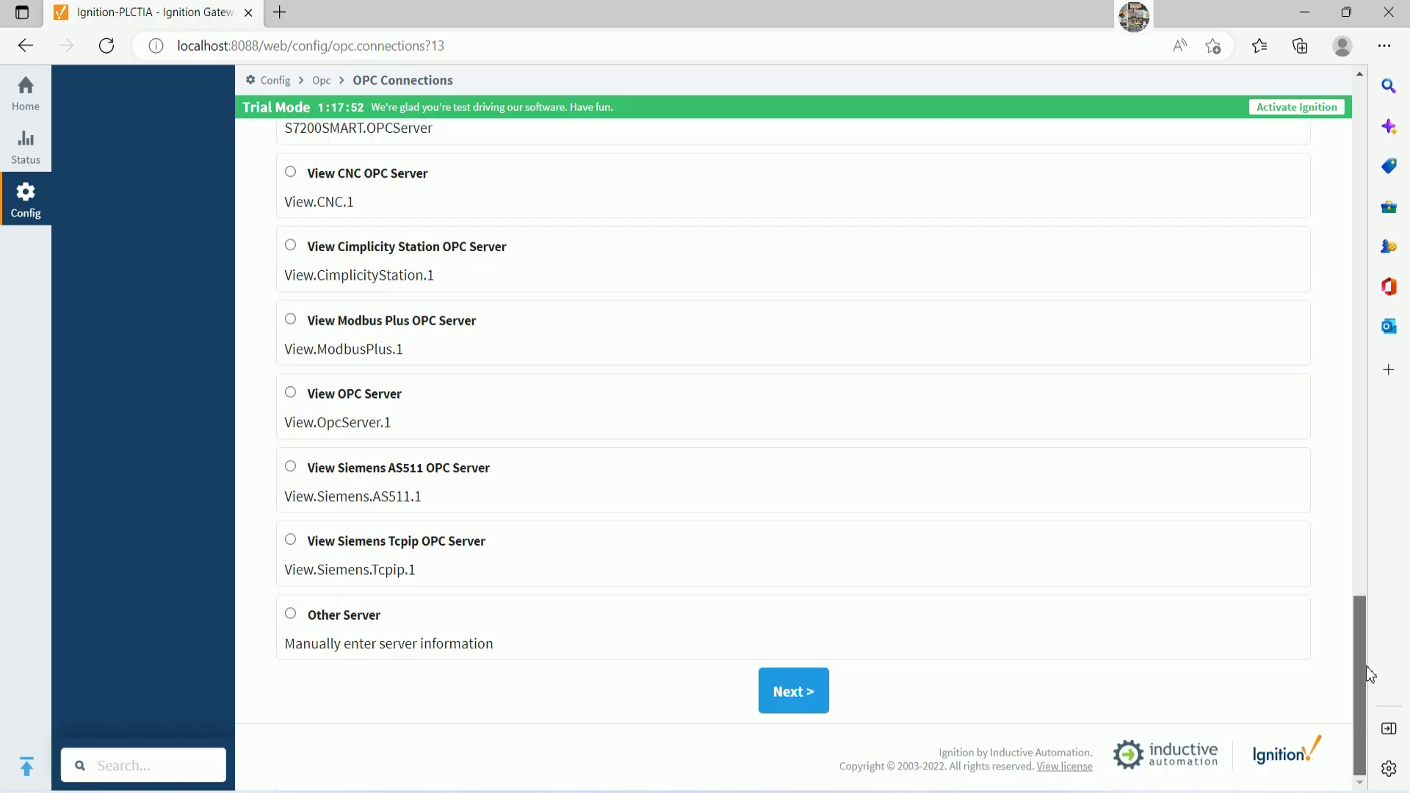
{"action": "left_click", "coordinate": [800, 690]}
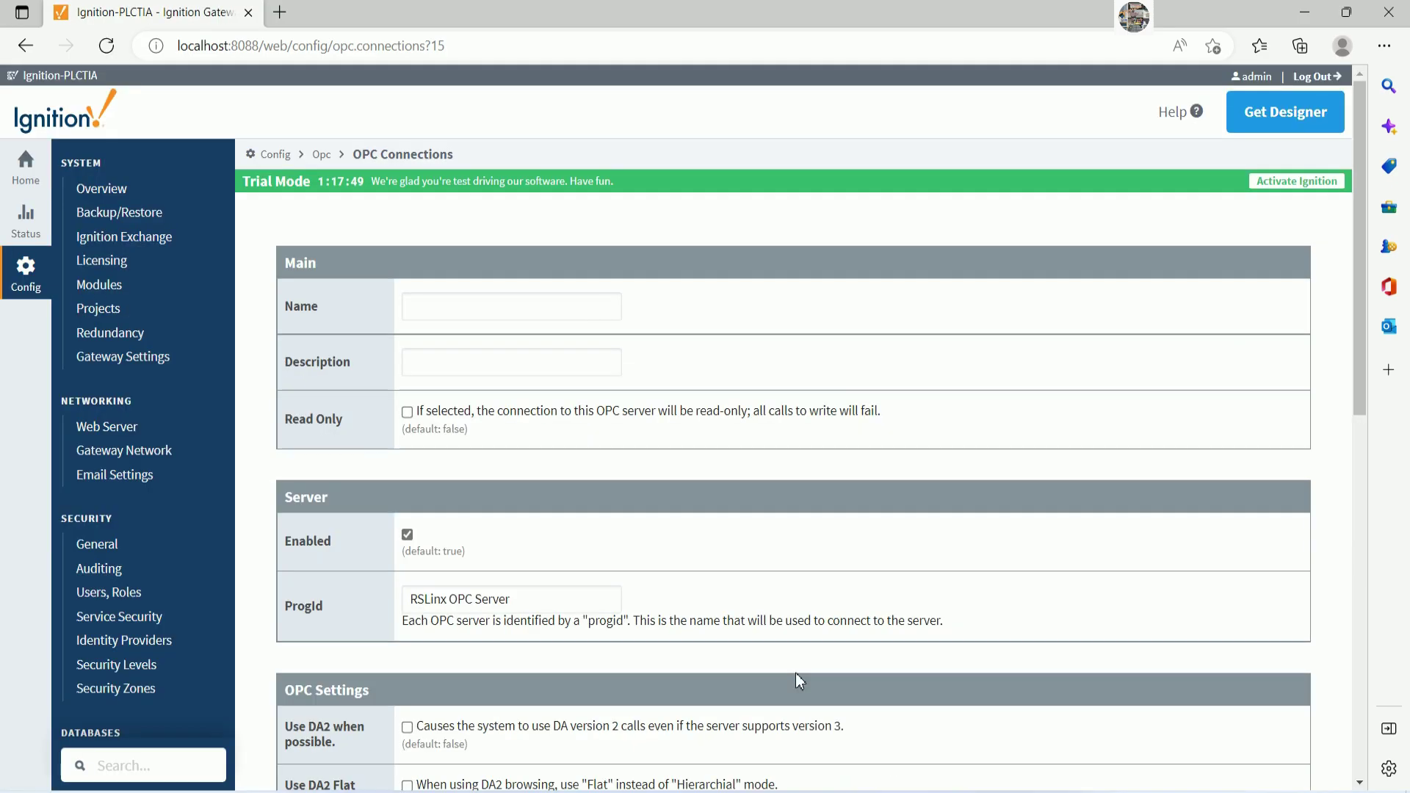
Name the new RSLinx OPC server connection RSLinXOPCDA and create it with the remaining settings at their defaults
{"action": "left_click", "coordinate": [474, 304]}
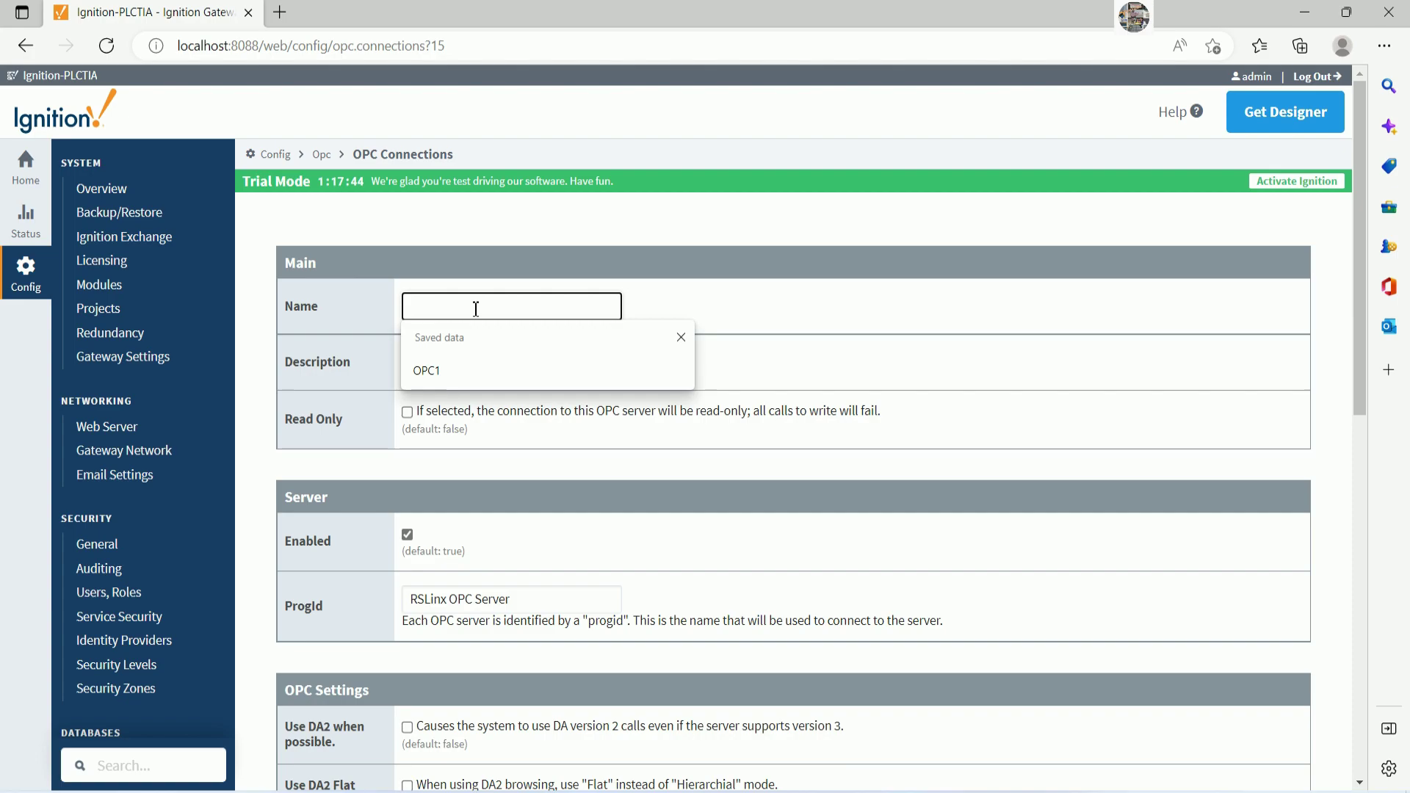
{"action": "type", "text": "RSLinX"}
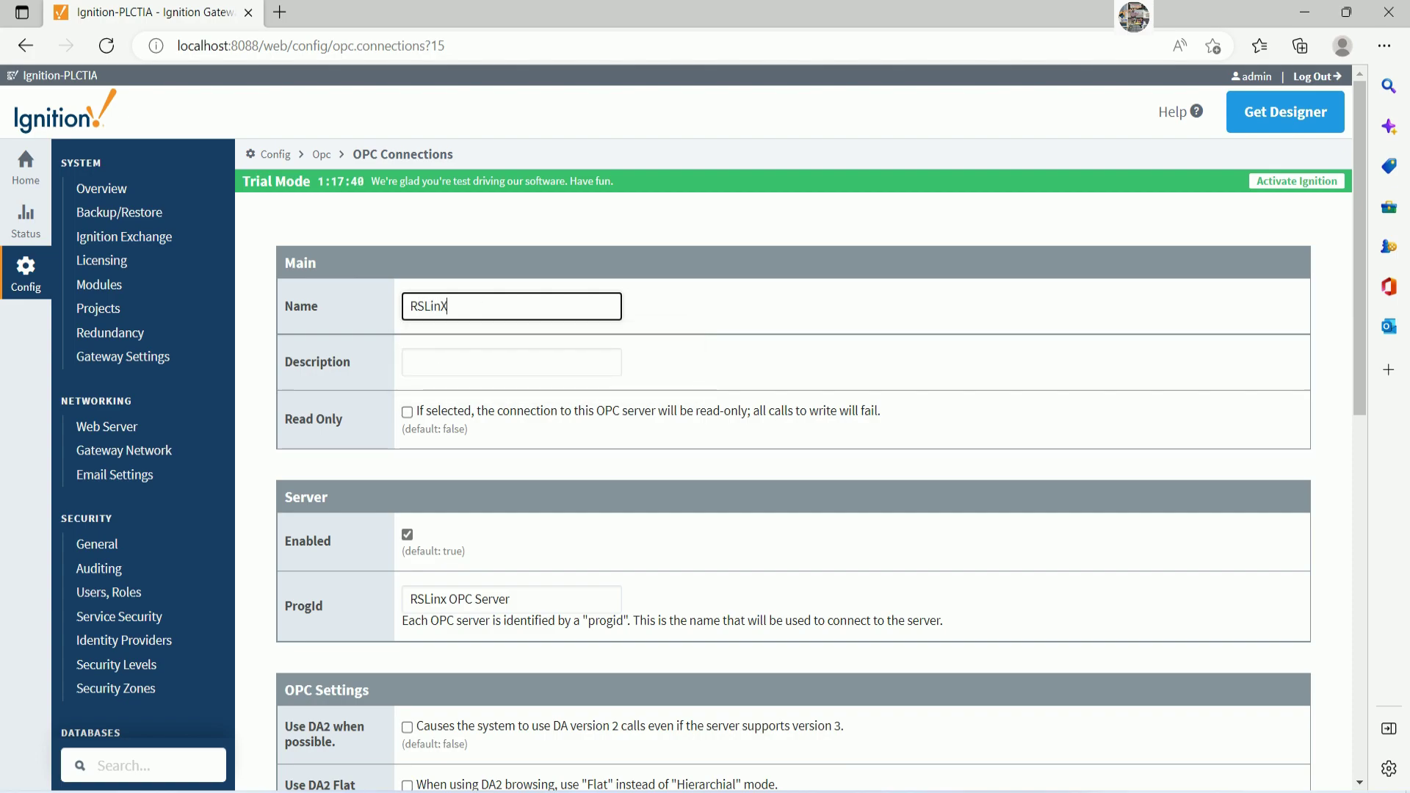
{"action": "type", "text": "OPC"}
{"action": "scroll", "coordinate": [742, 481], "scroll_direction": "down", "scroll_amount": 3}
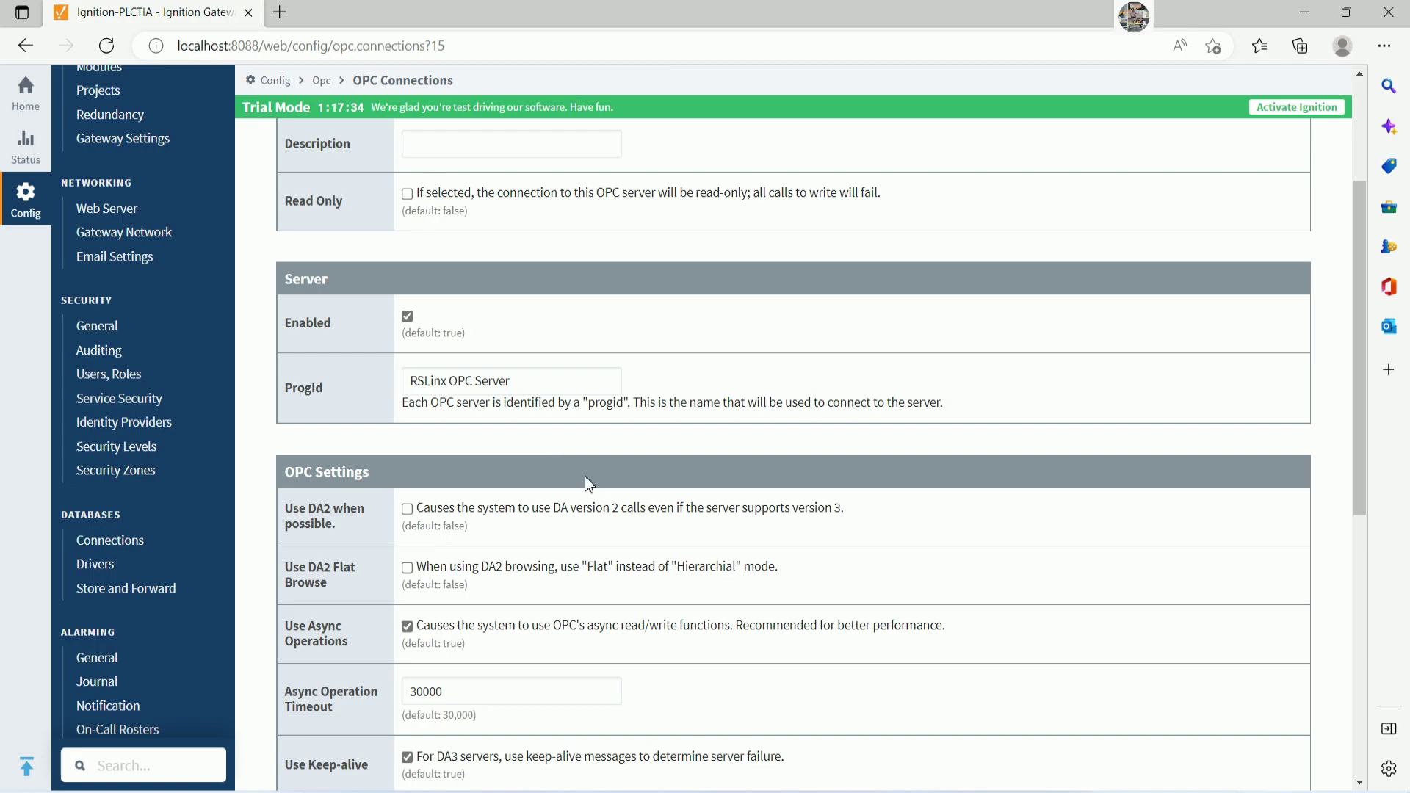
{"action": "scroll", "coordinate": [584, 476], "scroll_direction": "down", "scroll_amount": 3}
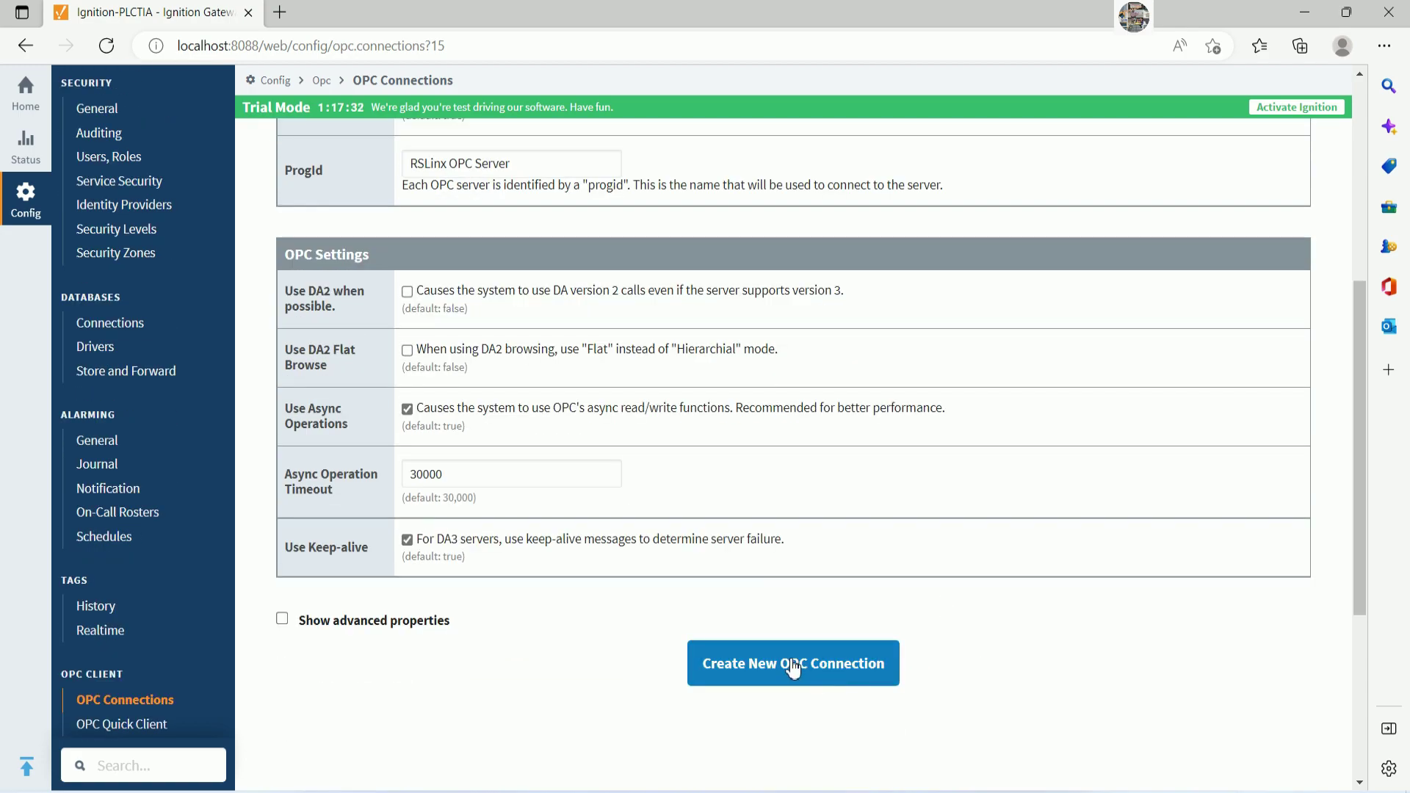
{"action": "left_click", "coordinate": [793, 664]}
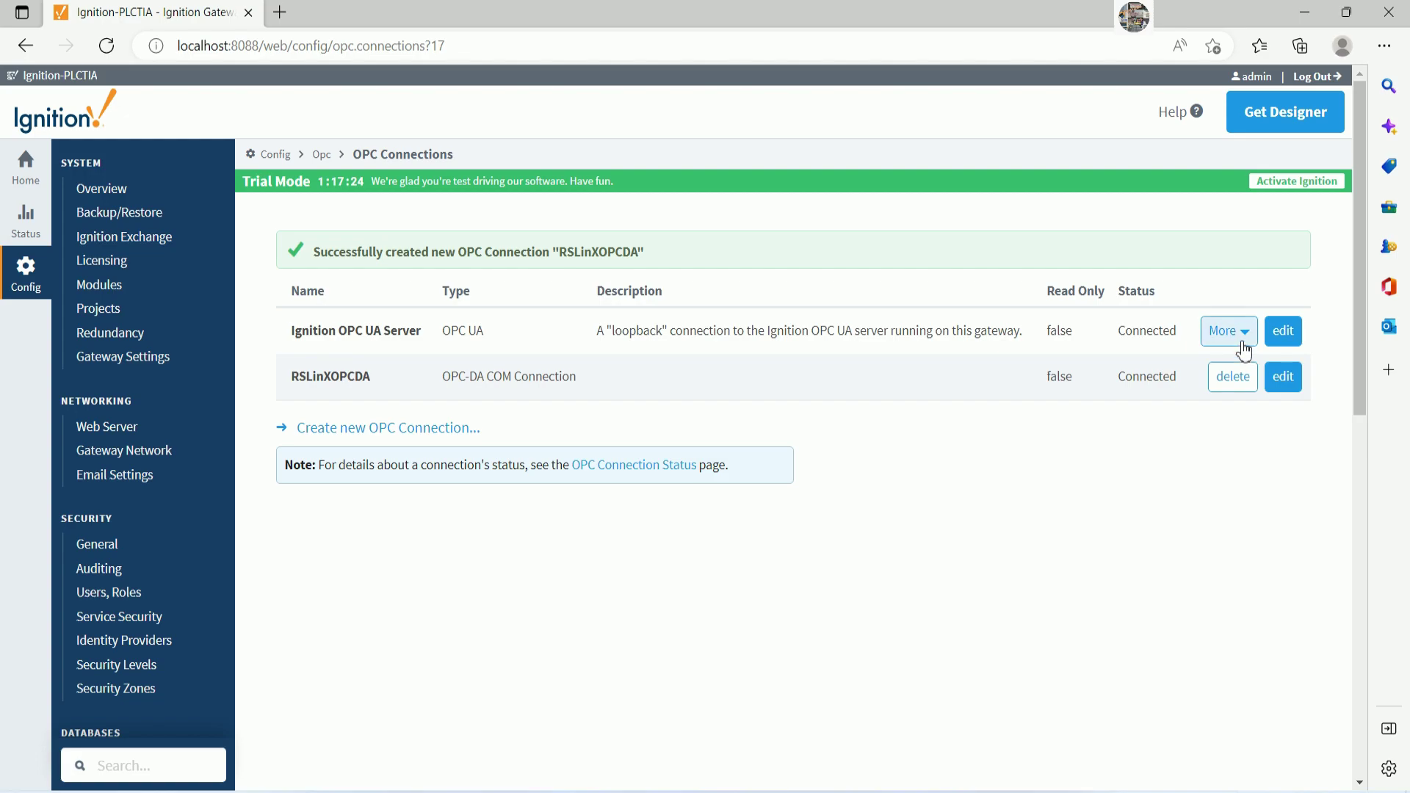
Open the Ignition OPC UA Server connection for editing and show its advanced properties
{"action": "left_click", "coordinate": [1282, 331]}
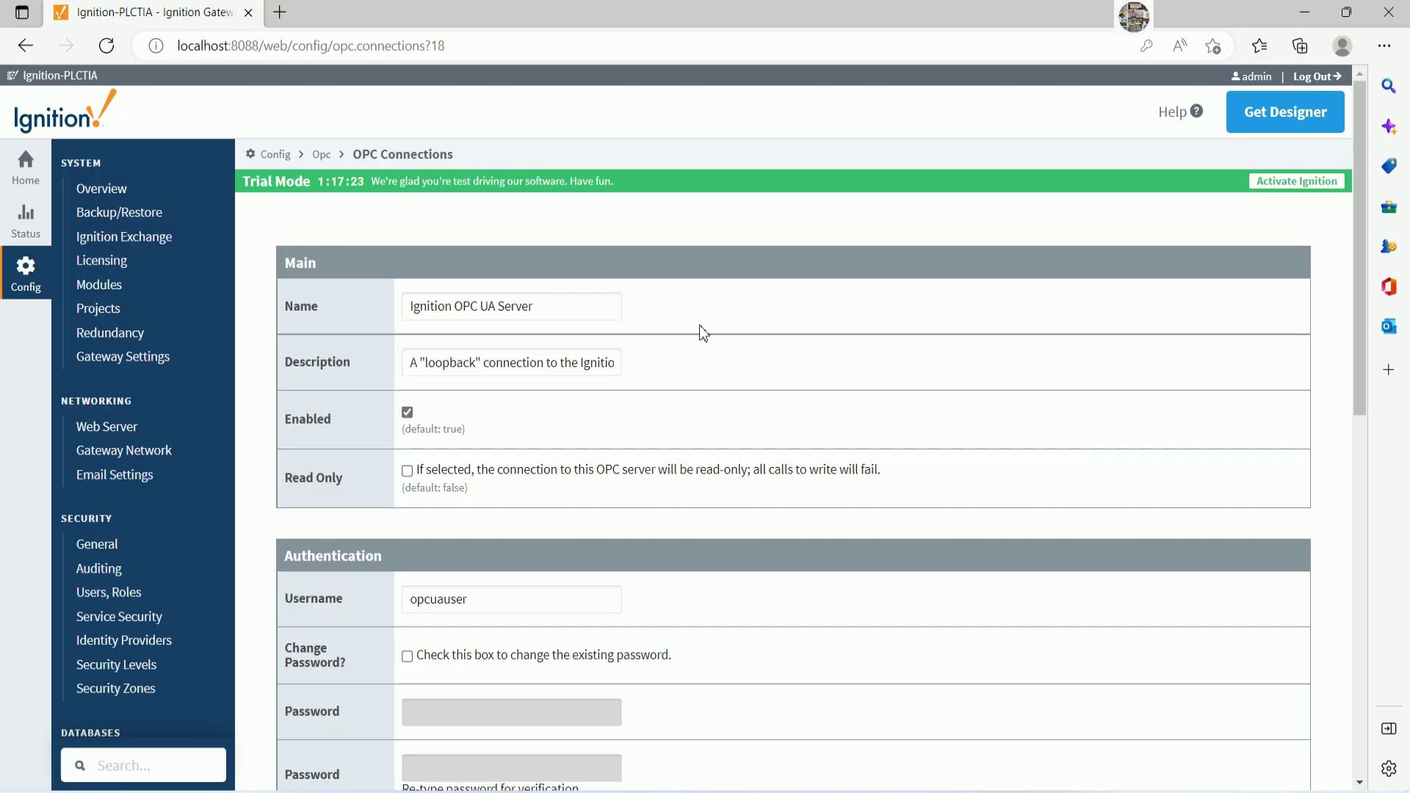
{"action": "scroll", "coordinate": [513, 363], "scroll_direction": "down", "scroll_amount": 5}
{"action": "scroll", "coordinate": [511, 350], "scroll_direction": "up", "scroll_amount": 3}
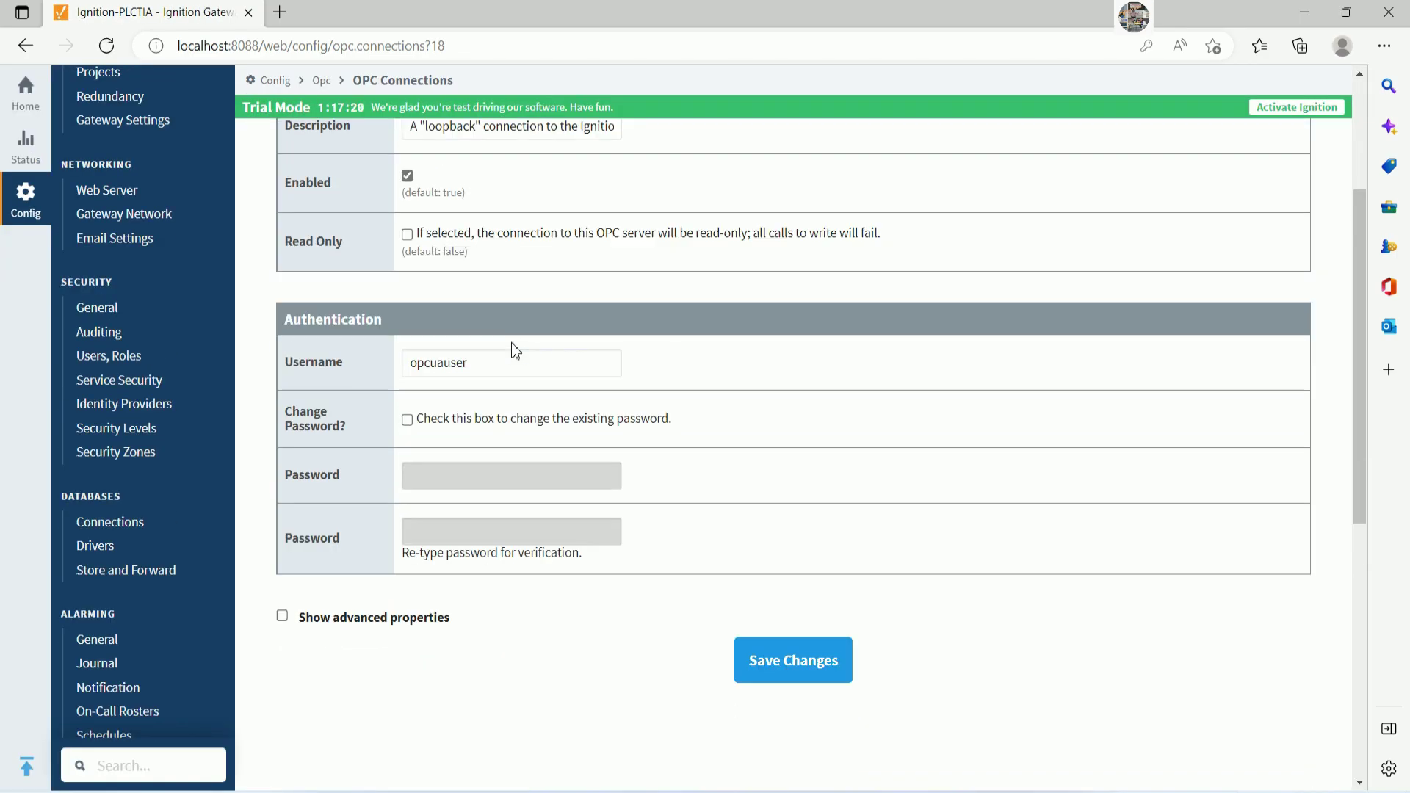
{"action": "scroll", "coordinate": [511, 342], "scroll_direction": "down", "scroll_amount": 5}
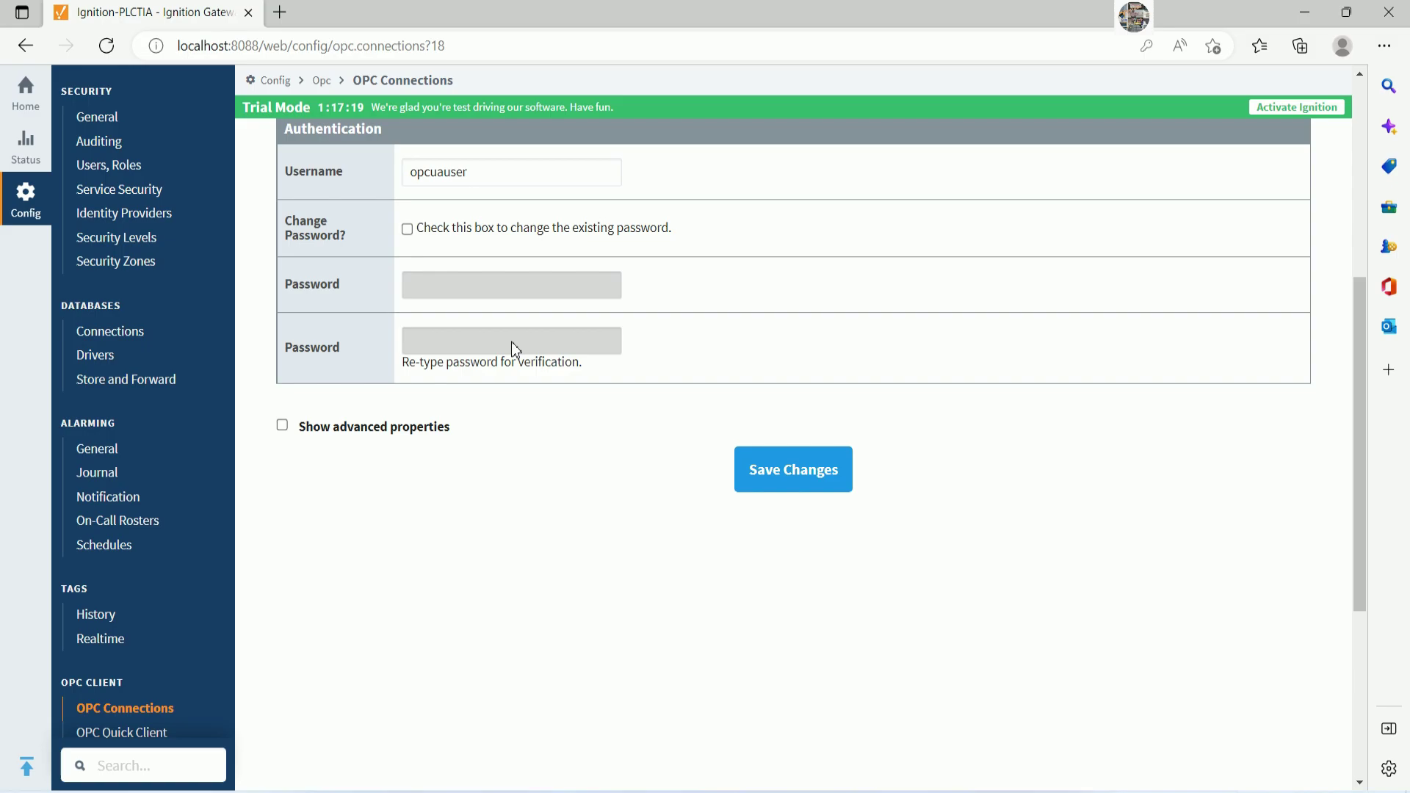
{"action": "left_click", "coordinate": [282, 416]}
{"action": "scroll", "coordinate": [547, 409], "scroll_direction": "down", "scroll_amount": 3}
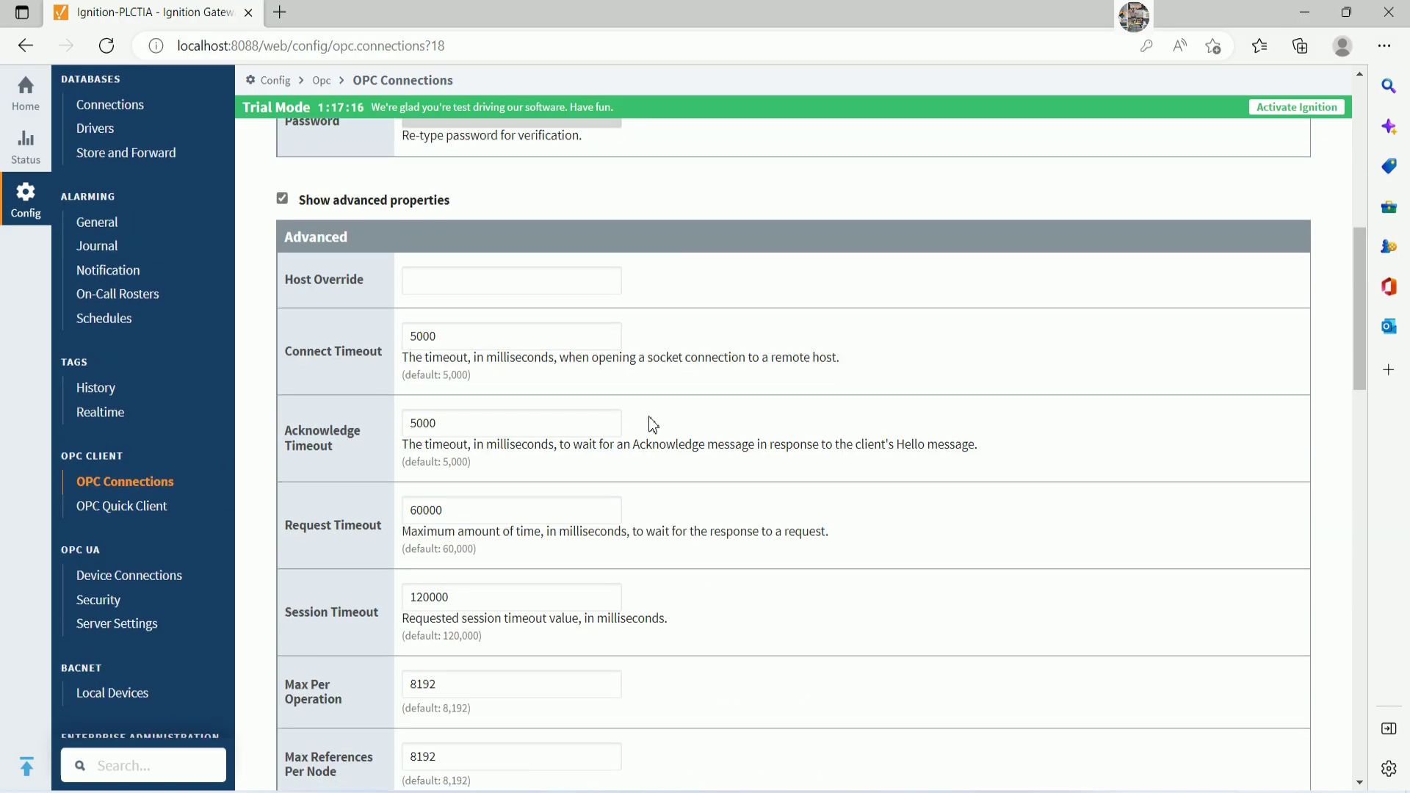
Examine the connection's timeout, message limit, keep-alive, failover and security settings, and save the connection without changing any values
{"action": "scroll", "coordinate": [652, 418], "scroll_direction": "down", "scroll_amount": 2}
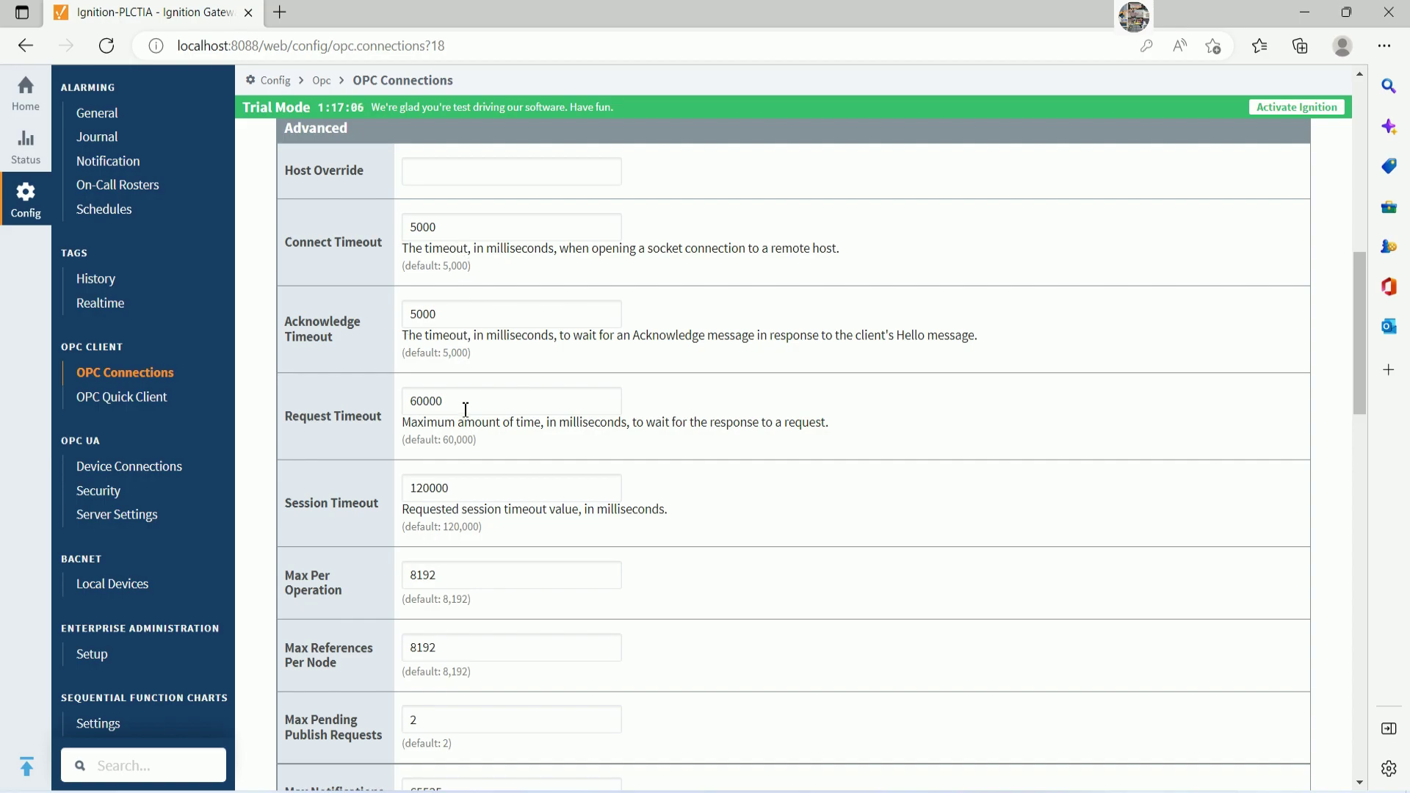
{"action": "scroll", "coordinate": [470, 396], "scroll_direction": "down", "scroll_amount": 2}
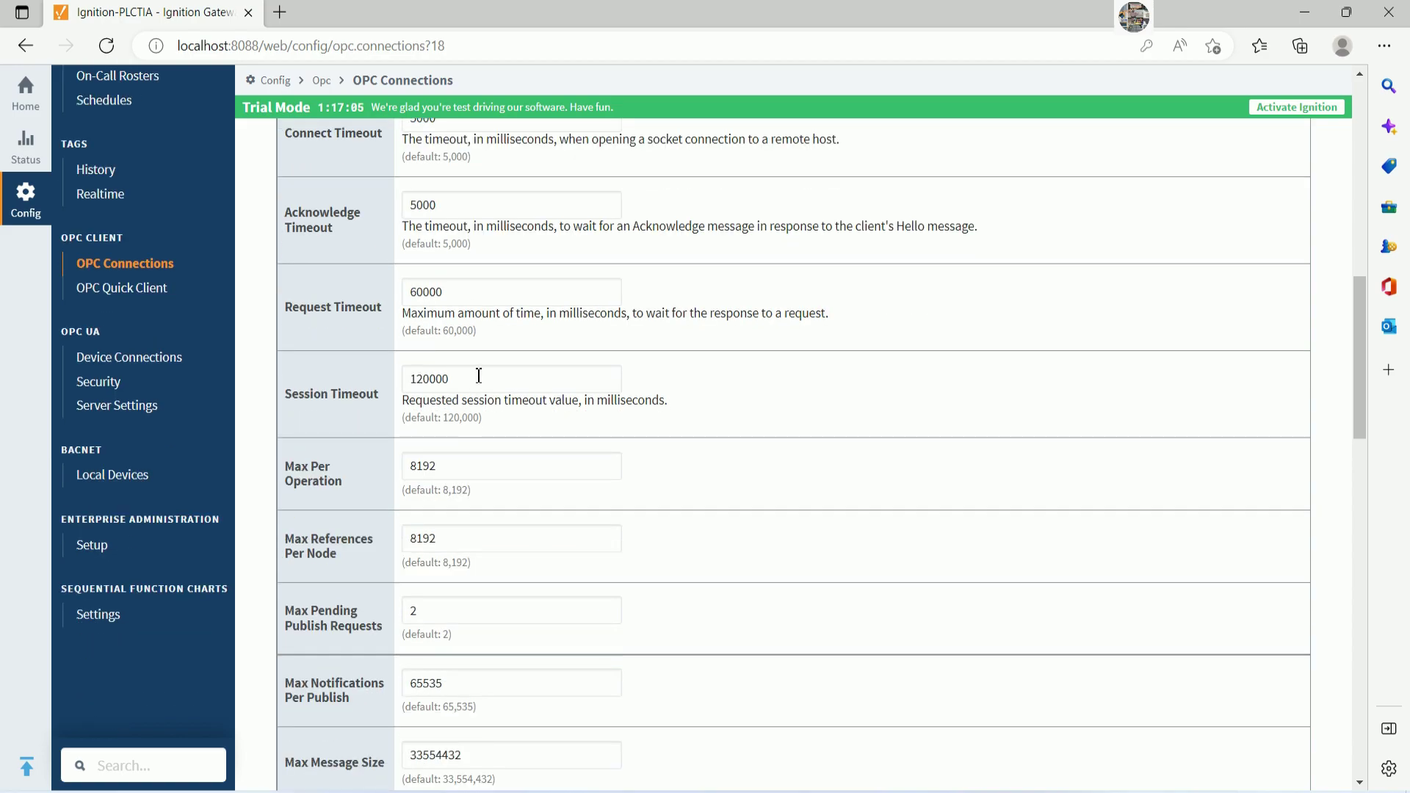
{"action": "scroll", "coordinate": [479, 375], "scroll_direction": "down", "scroll_amount": 2}
{"action": "scroll", "coordinate": [456, 345], "scroll_direction": "down", "scroll_amount": 4}
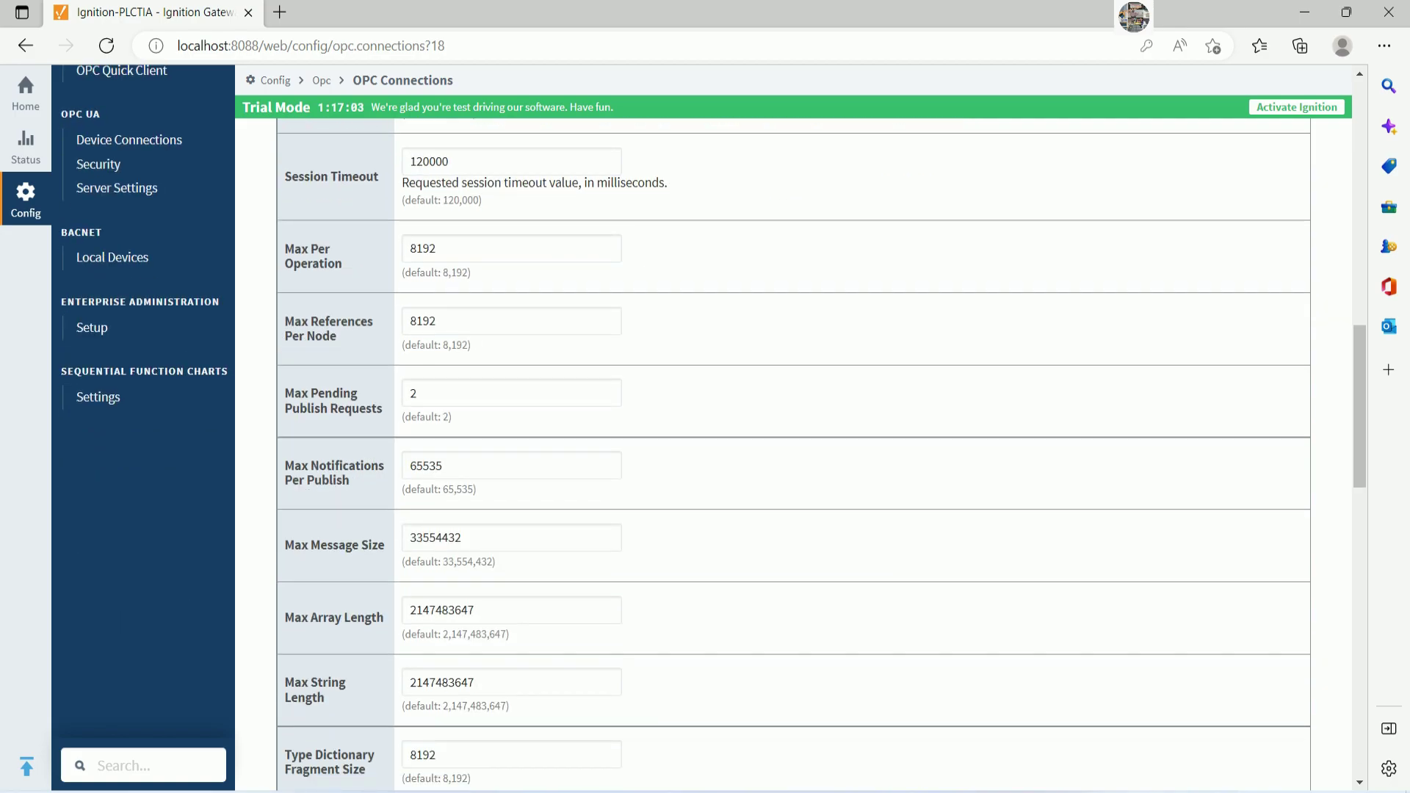
{"action": "scroll", "coordinate": [457, 344], "scroll_direction": "down", "scroll_amount": 2}
{"action": "scroll", "coordinate": [474, 318], "scroll_direction": "down", "scroll_amount": 4}
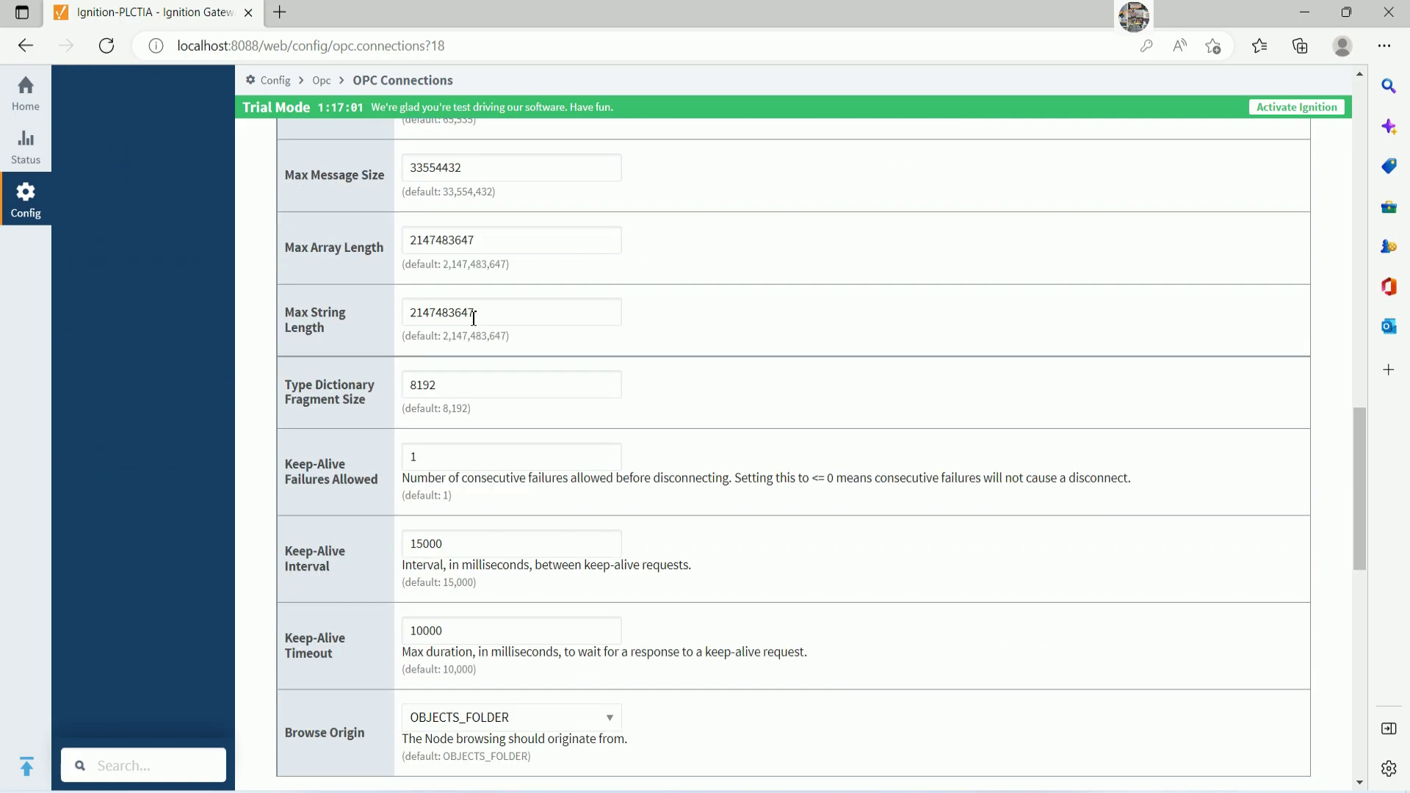
{"action": "scroll", "coordinate": [474, 318], "scroll_direction": "down", "scroll_amount": 4}
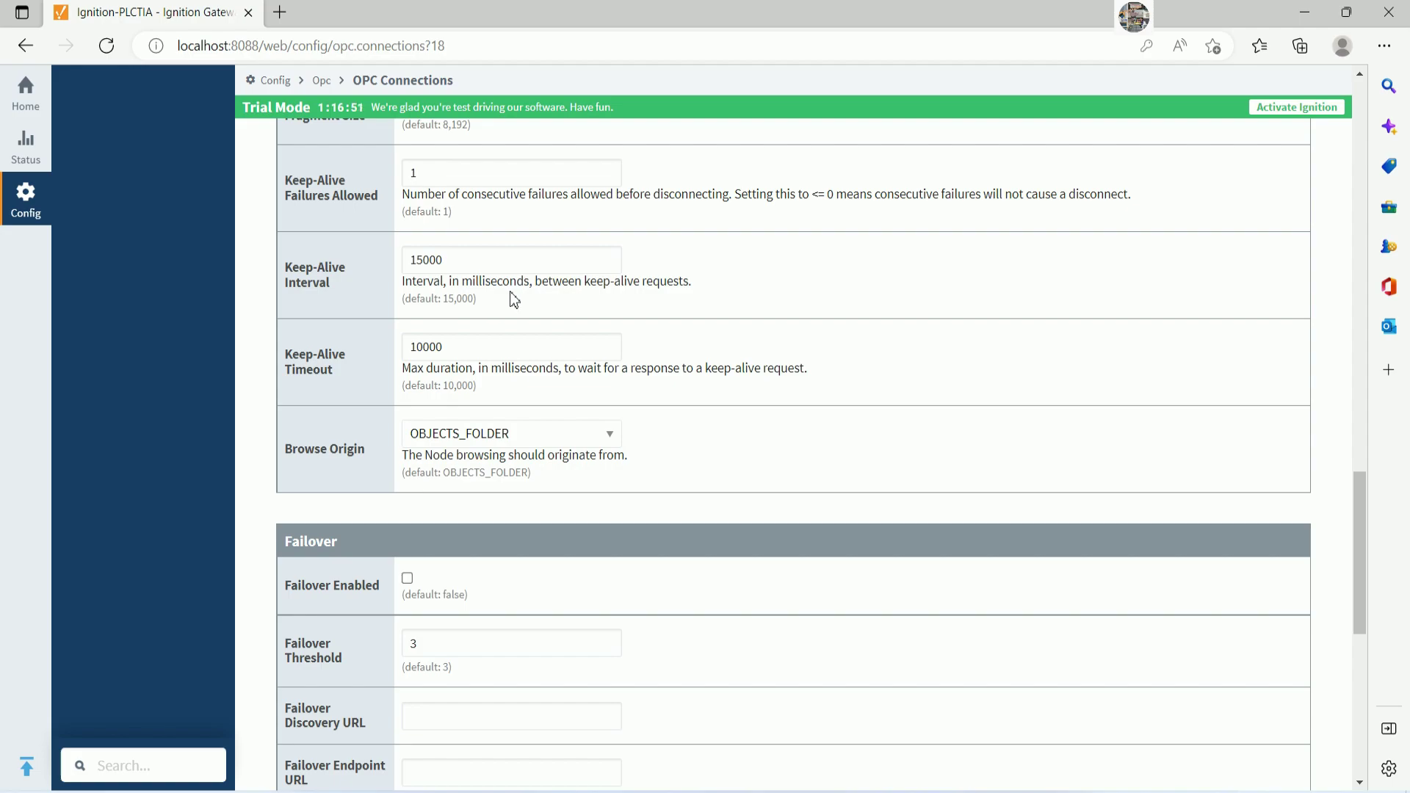
{"action": "scroll", "coordinate": [514, 300], "scroll_direction": "down", "scroll_amount": 2}
{"action": "scroll", "coordinate": [511, 297], "scroll_direction": "down", "scroll_amount": 7}
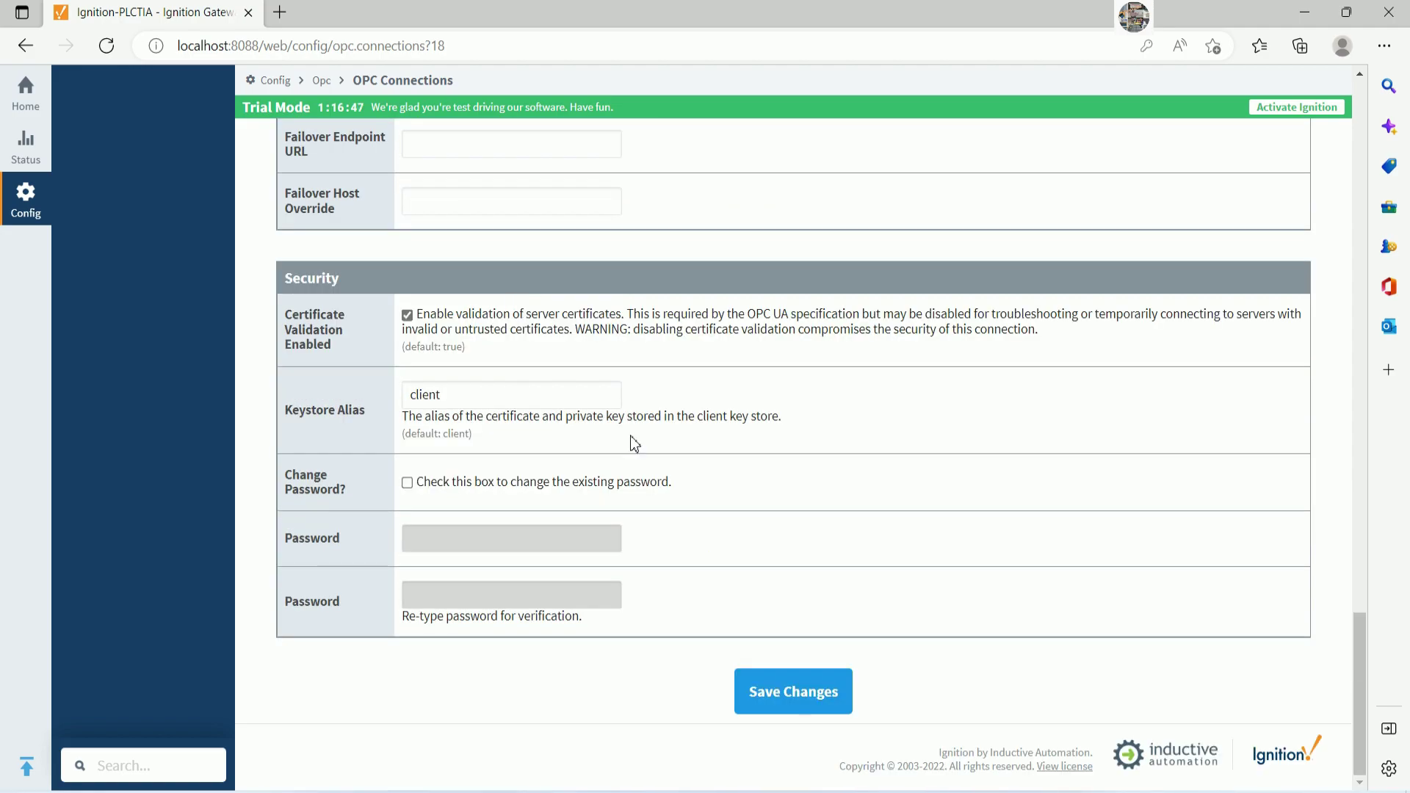
{"action": "left_click", "coordinate": [780, 694]}
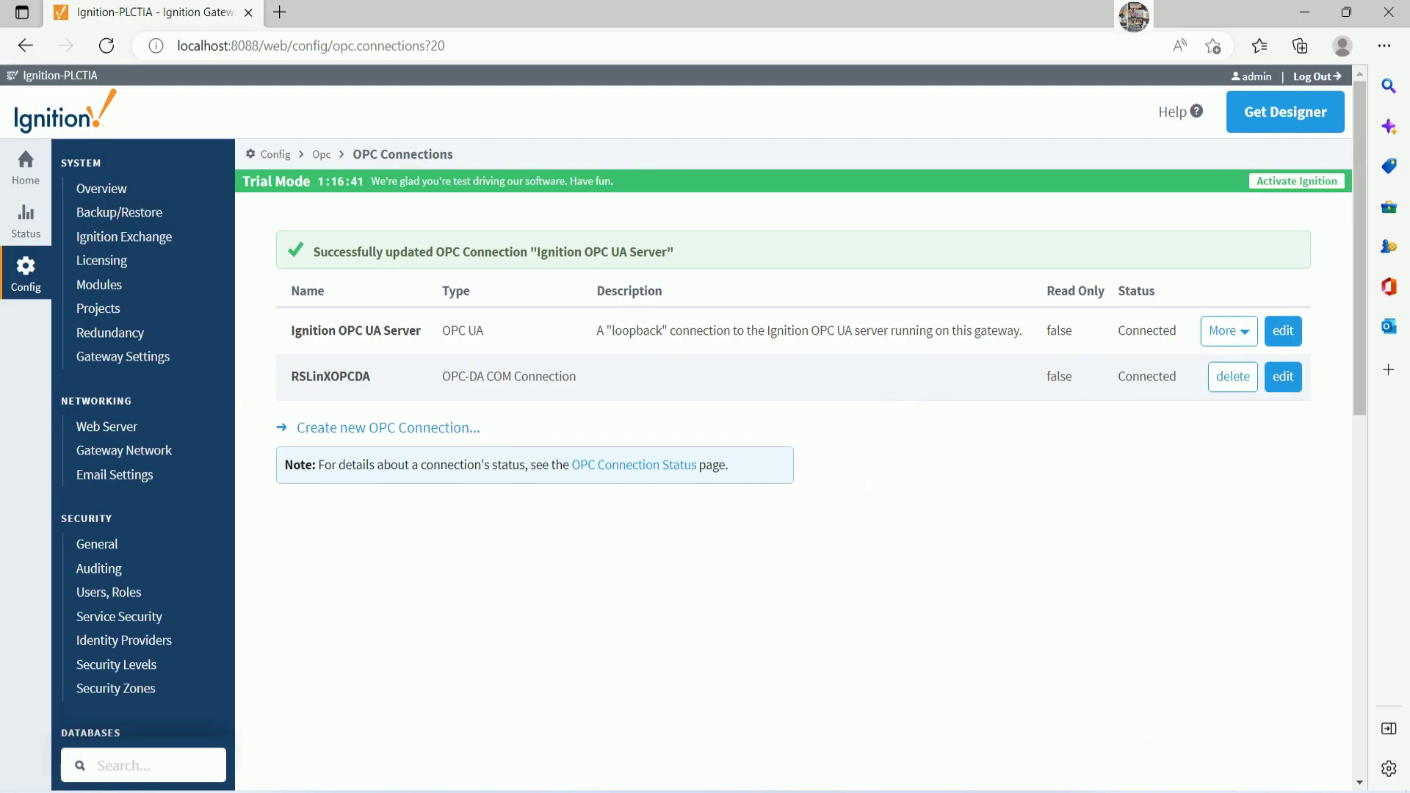
Add the line "Let see now RSLinx OPC connection was connected" to the Notepad notes and put Notepad away
{"action": "key", "text": "alt+Tab"}
{"action": "key", "text": "Return"}
{"action": "type", "text": "Let see now "}
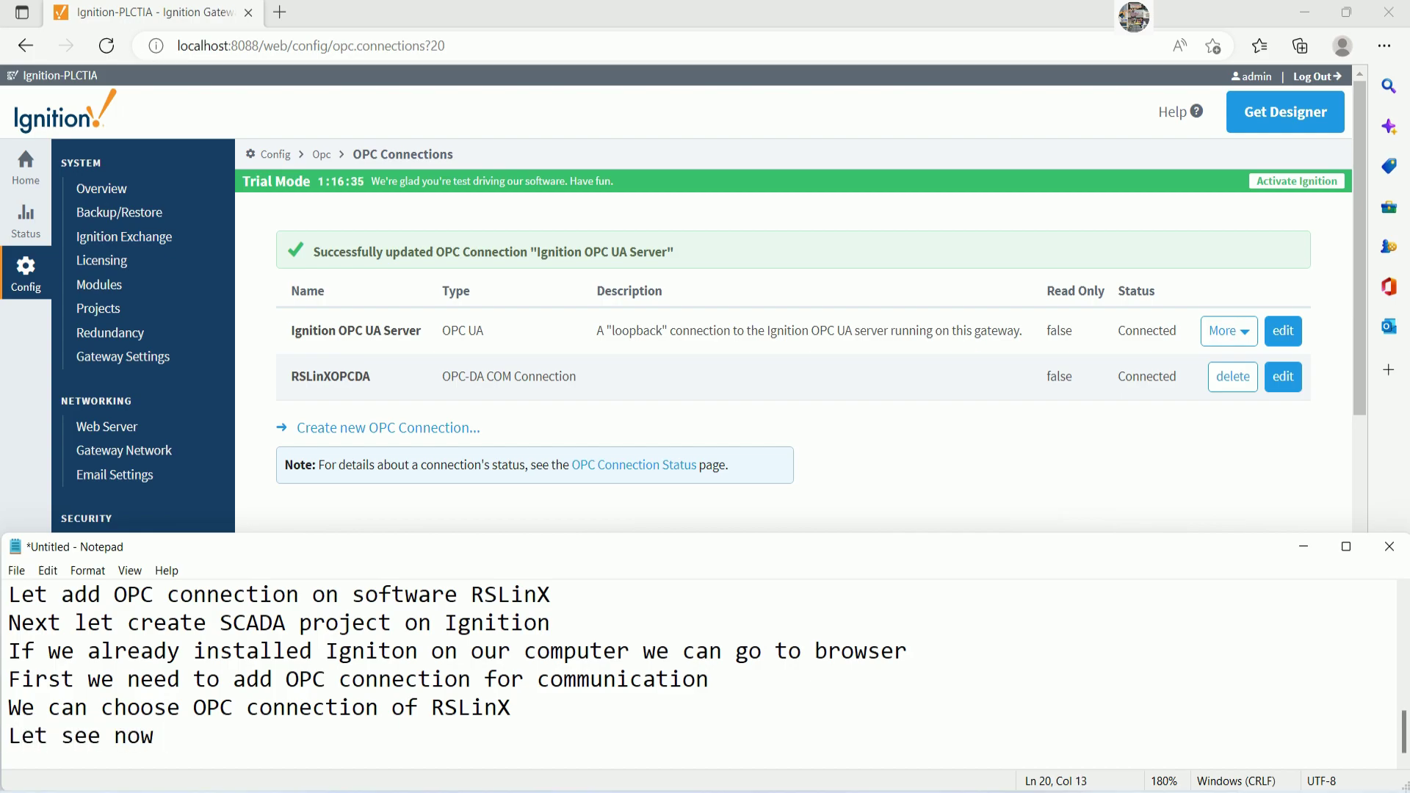
{"action": "type", "text": "RSLinX"}
{"action": "key", "text": "BackSpace"}
{"action": "type", "text": "x OP"}
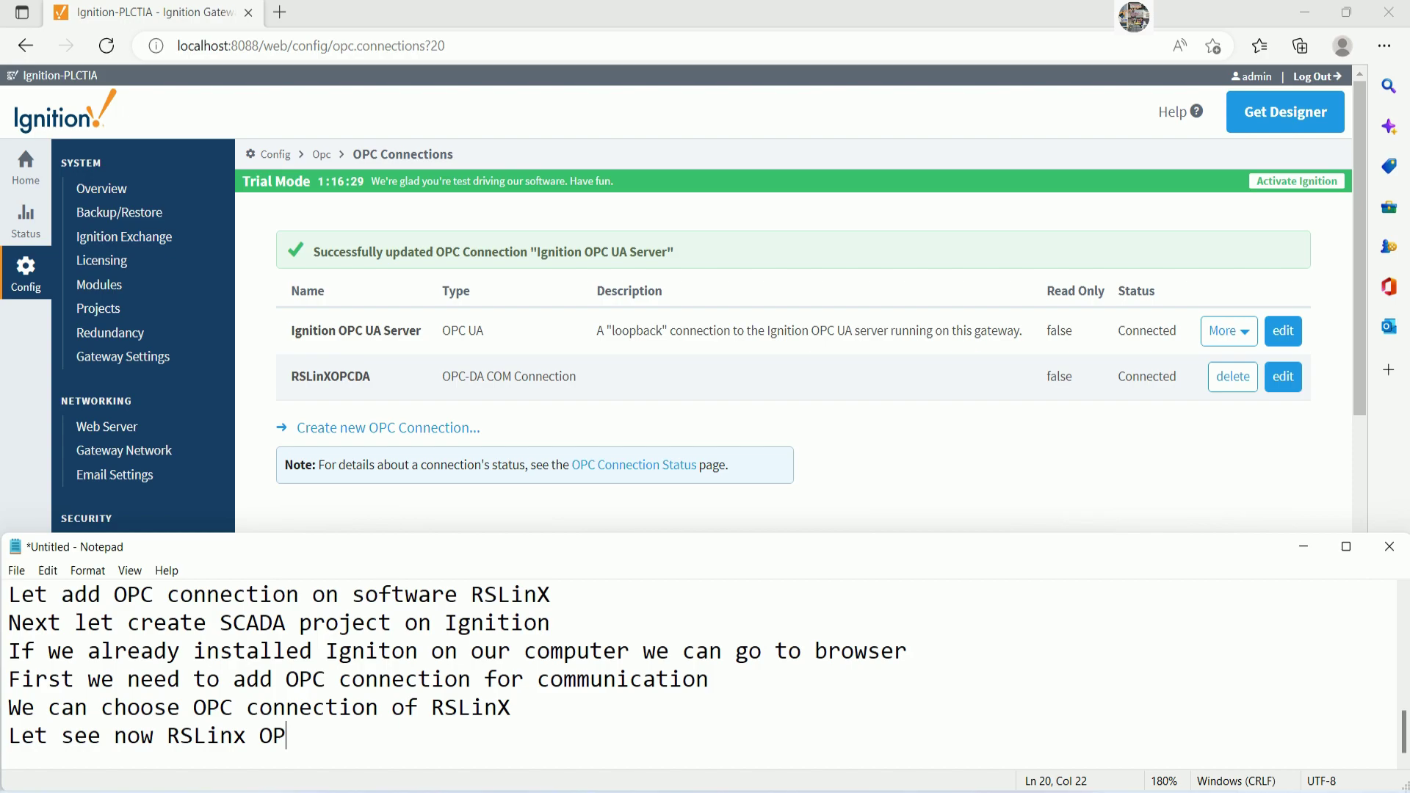
{"action": "type", "text": "C connection"}
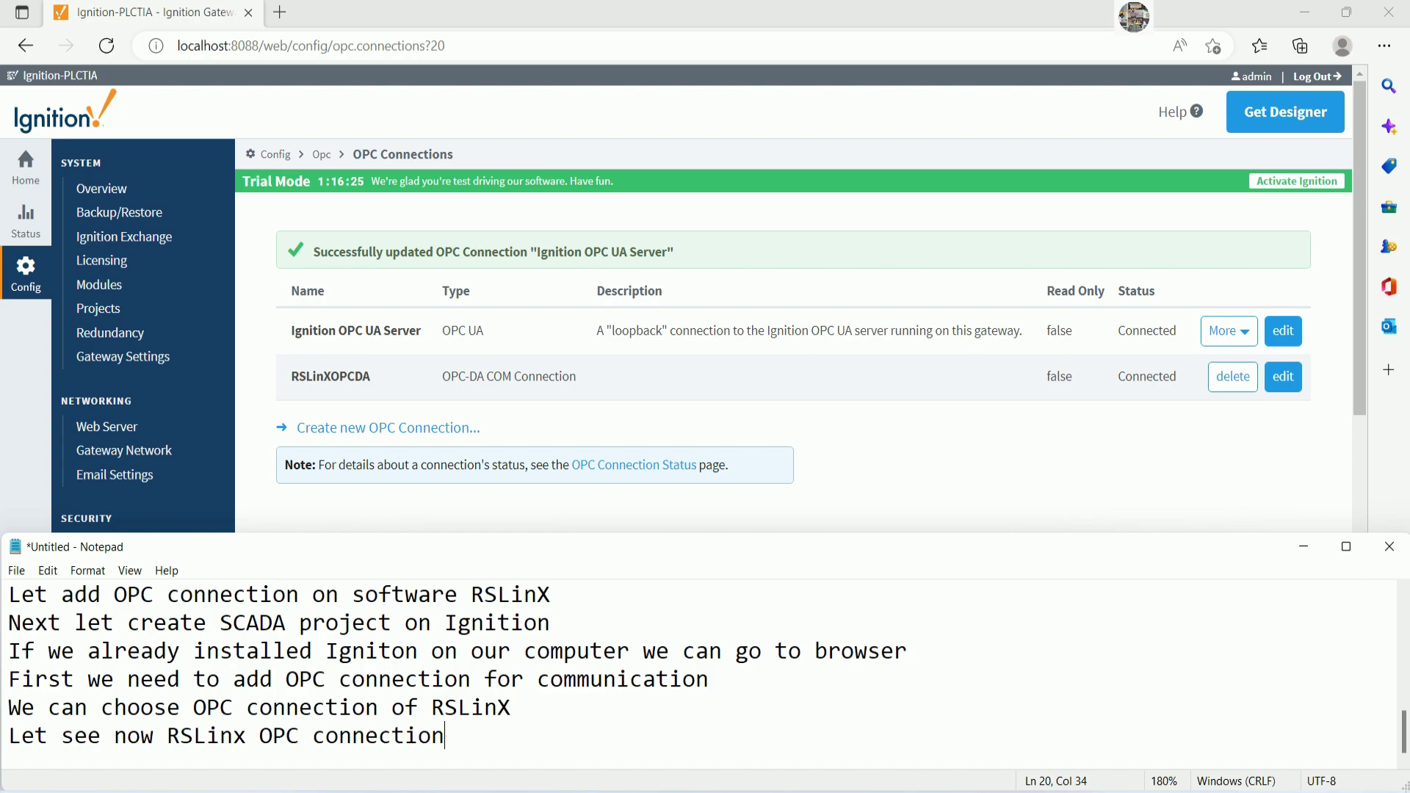
{"action": "type", "text": " was connected"}
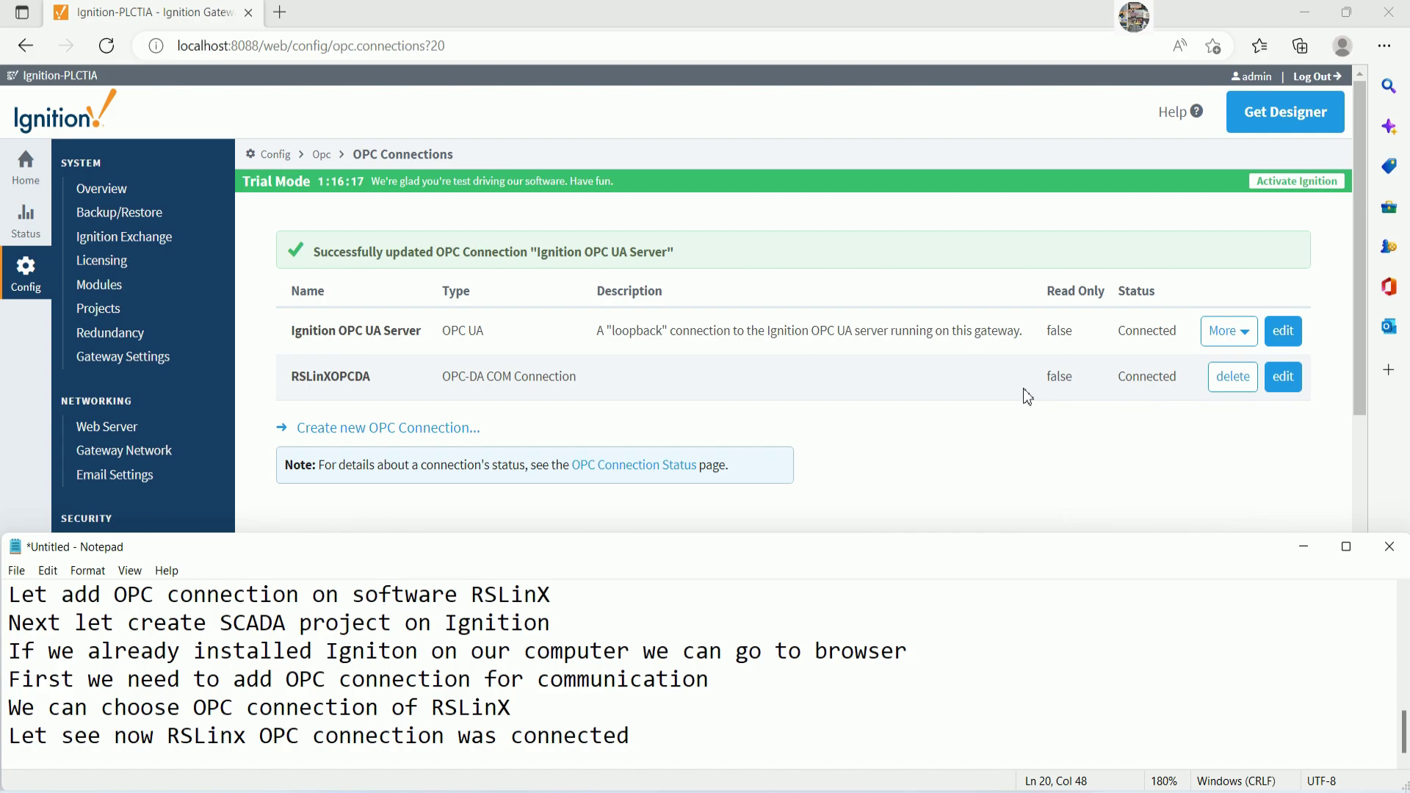
{"action": "left_click", "coordinate": [1304, 551]}
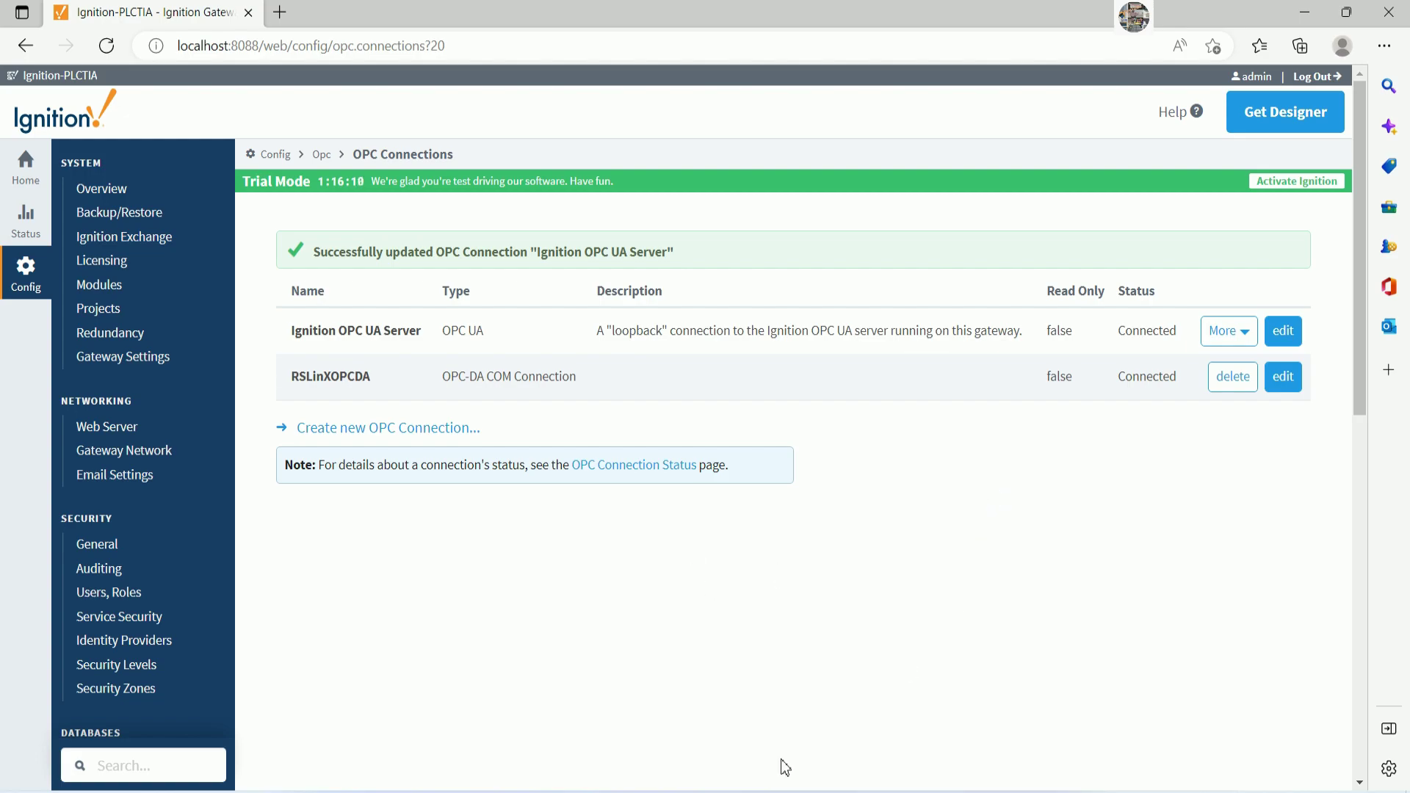
Add the line "Next let create Device" to the Notepad notes and put Notepad away
{"action": "key", "text": "alt+Tab"}
{"action": "key", "text": "Return"}
{"action": "type", "text": "Next let create Device"}
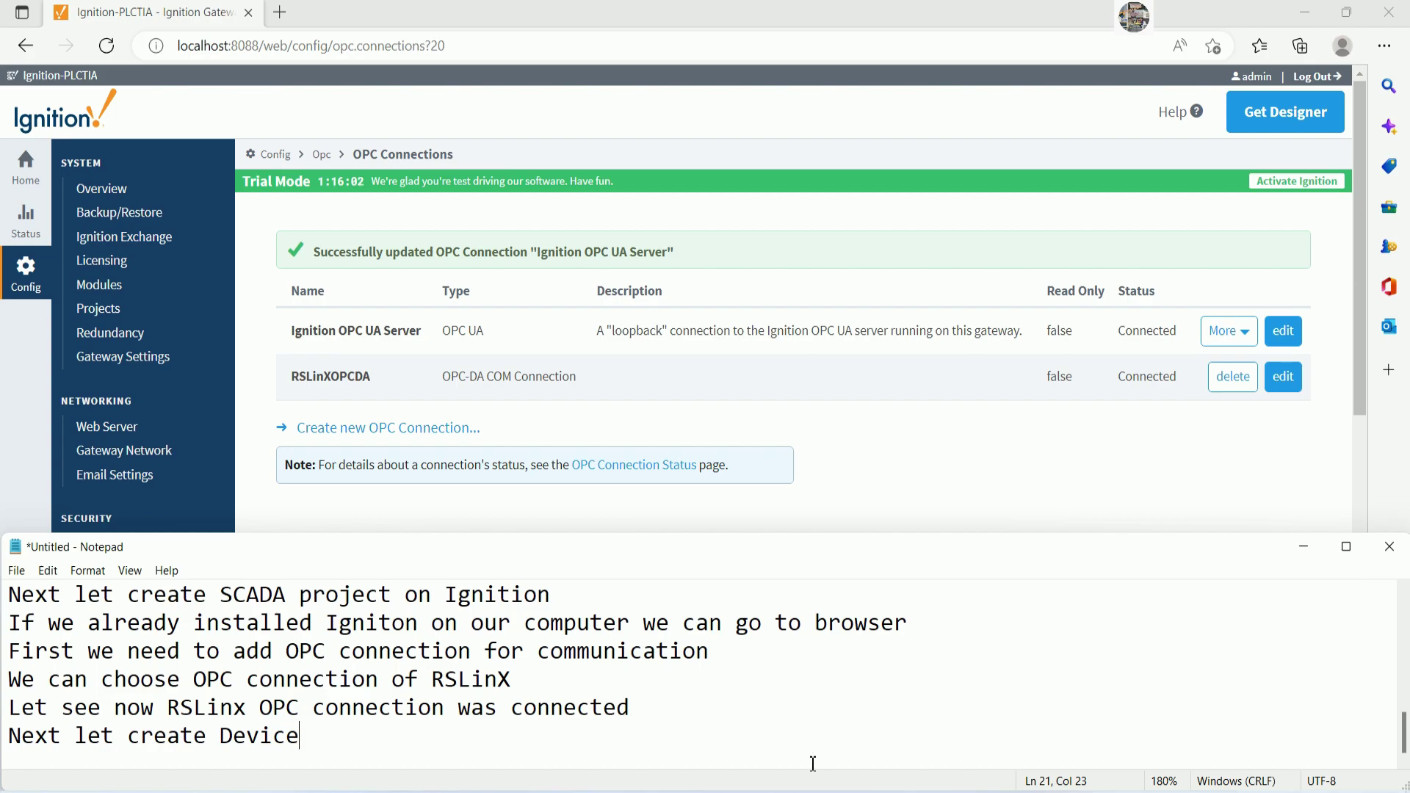
{"action": "left_click", "coordinate": [1303, 549]}
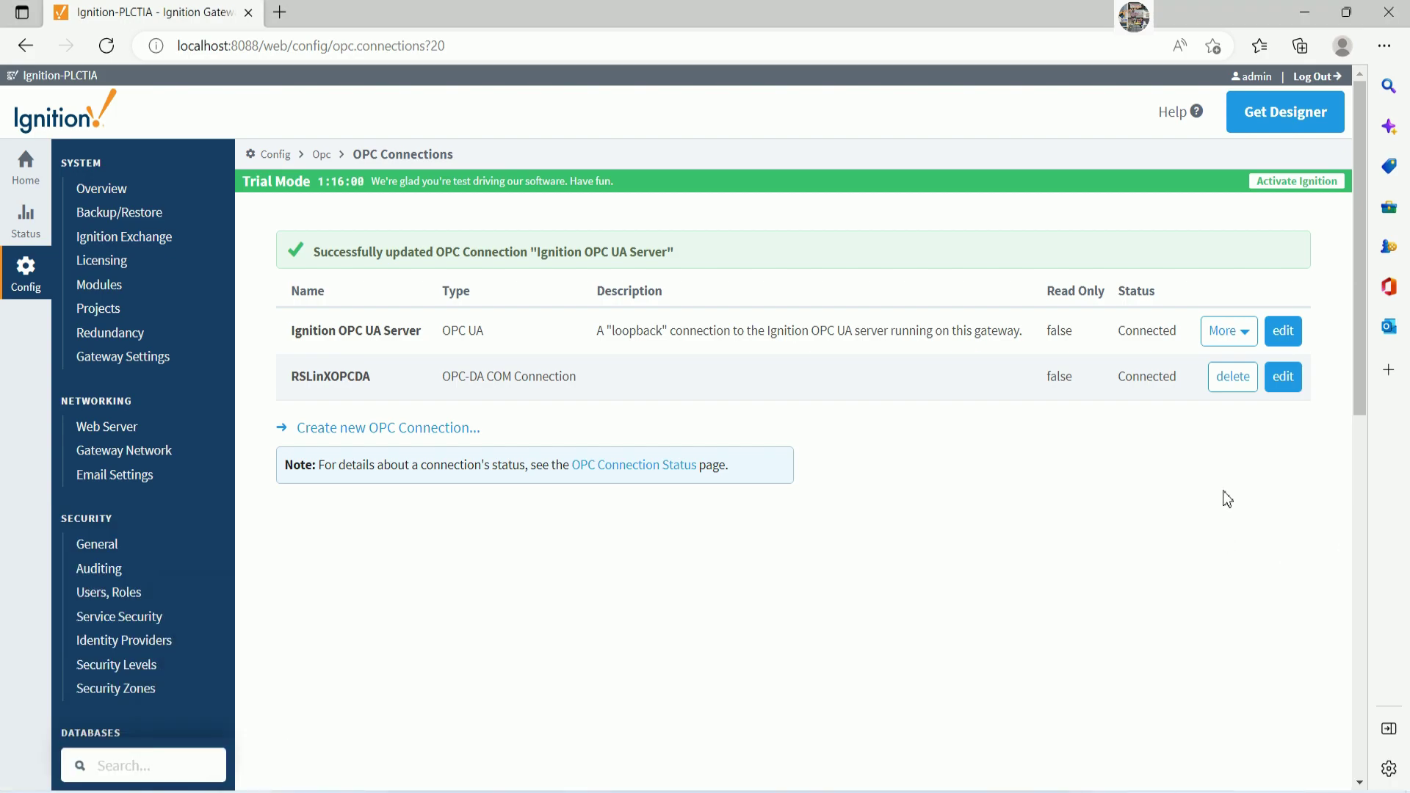
Start a new device from the gateway's device status page and examine the available driver types
{"action": "left_click", "coordinate": [26, 216]}
{"action": "scroll", "coordinate": [551, 402], "scroll_direction": "down", "scroll_amount": 5}
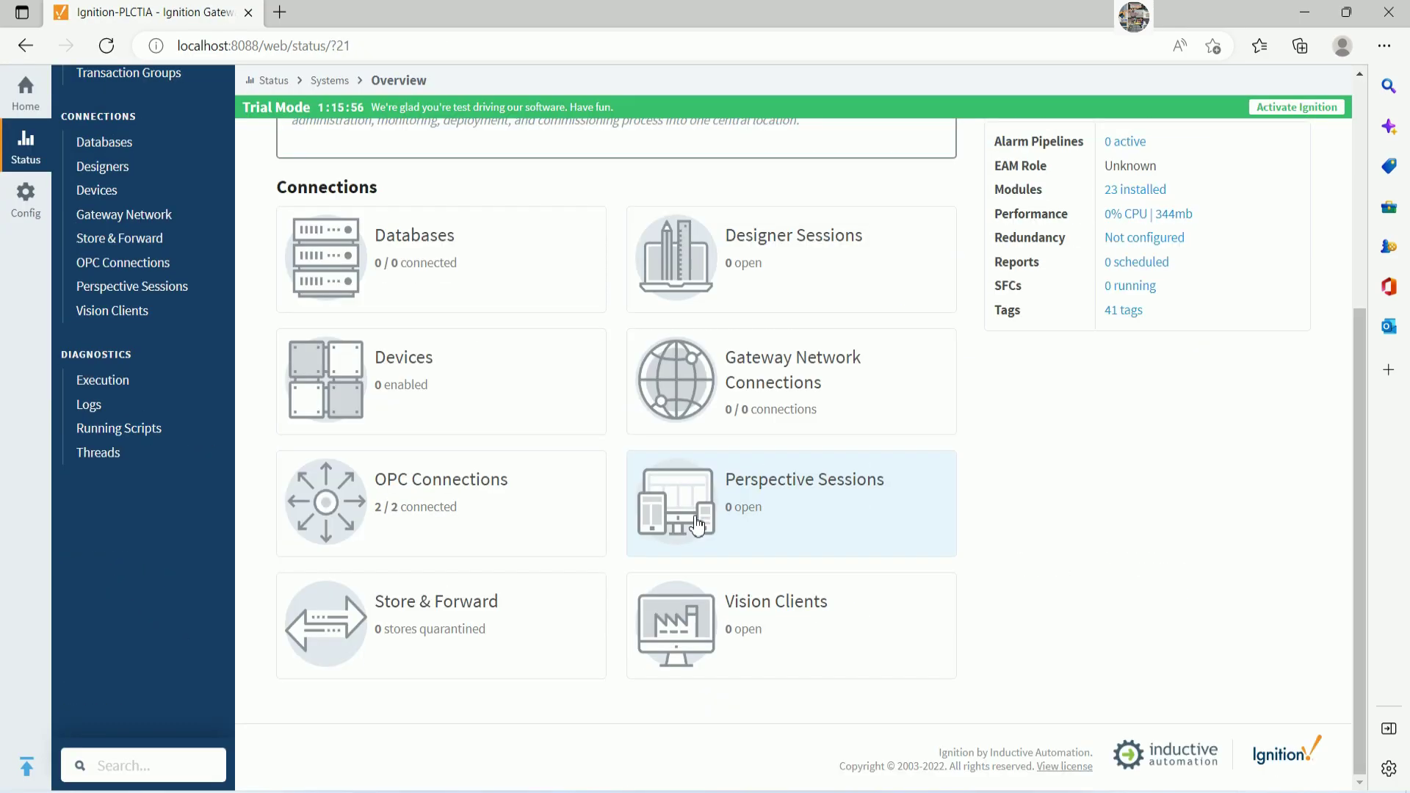
{"action": "left_click", "coordinate": [397, 374]}
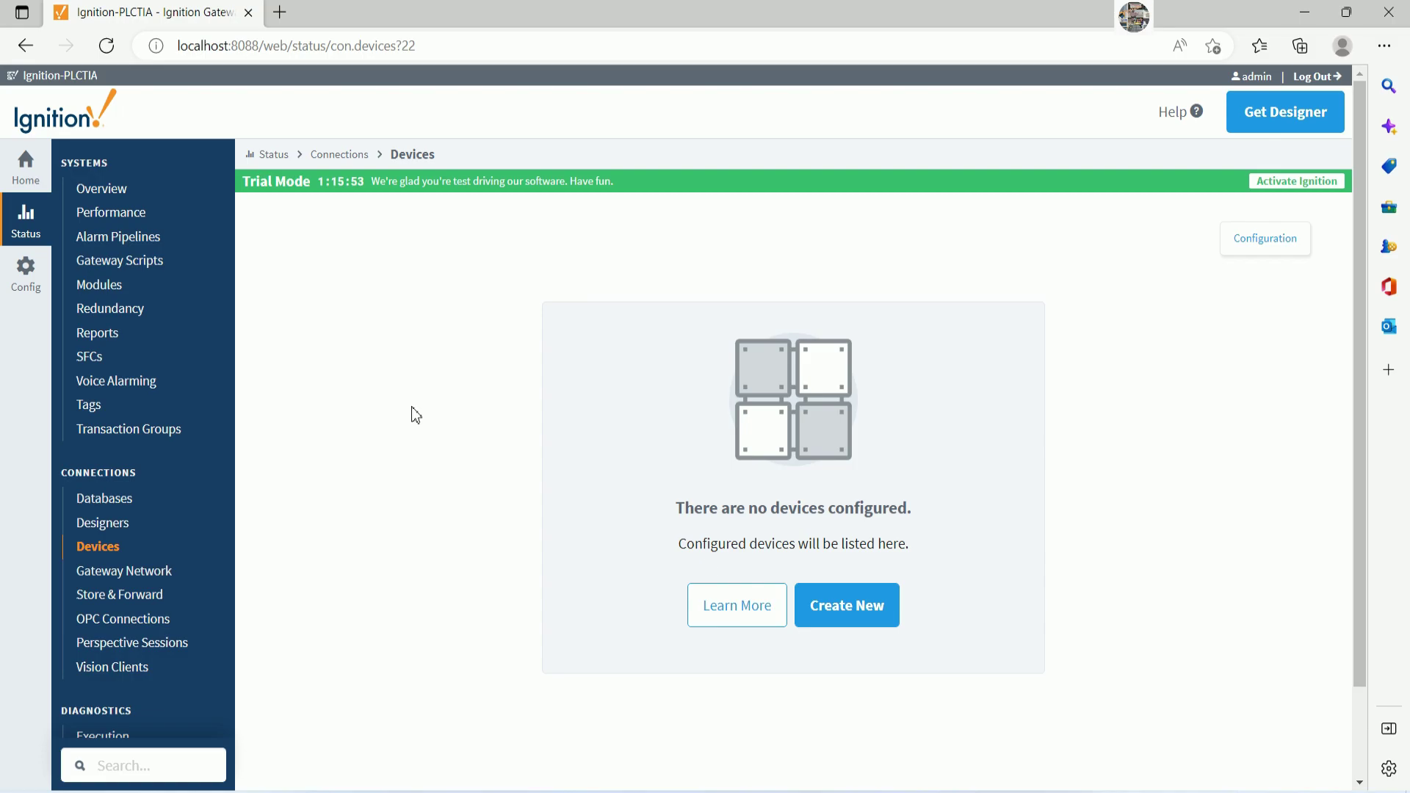
{"action": "left_click", "coordinate": [841, 610]}
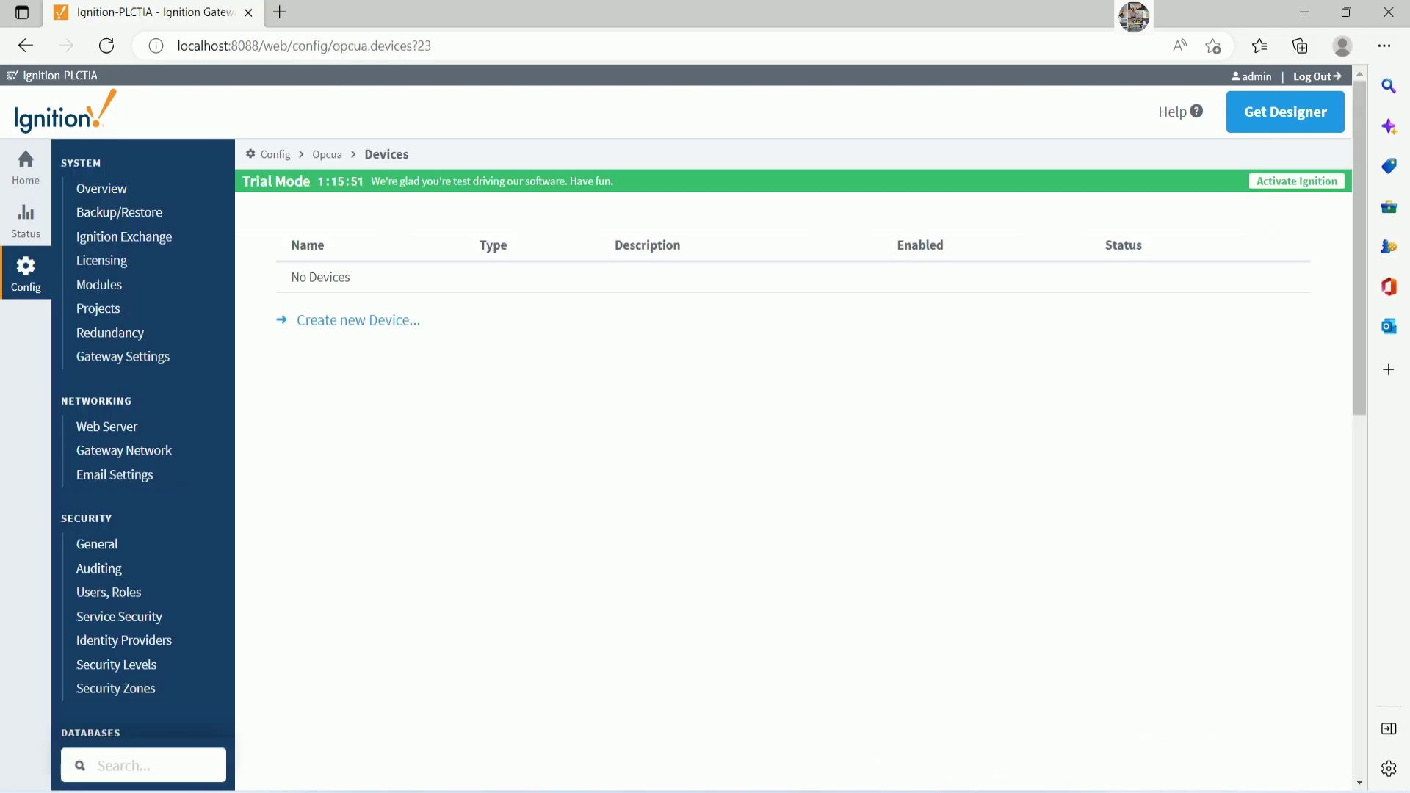
{"action": "left_click", "coordinate": [363, 323]}
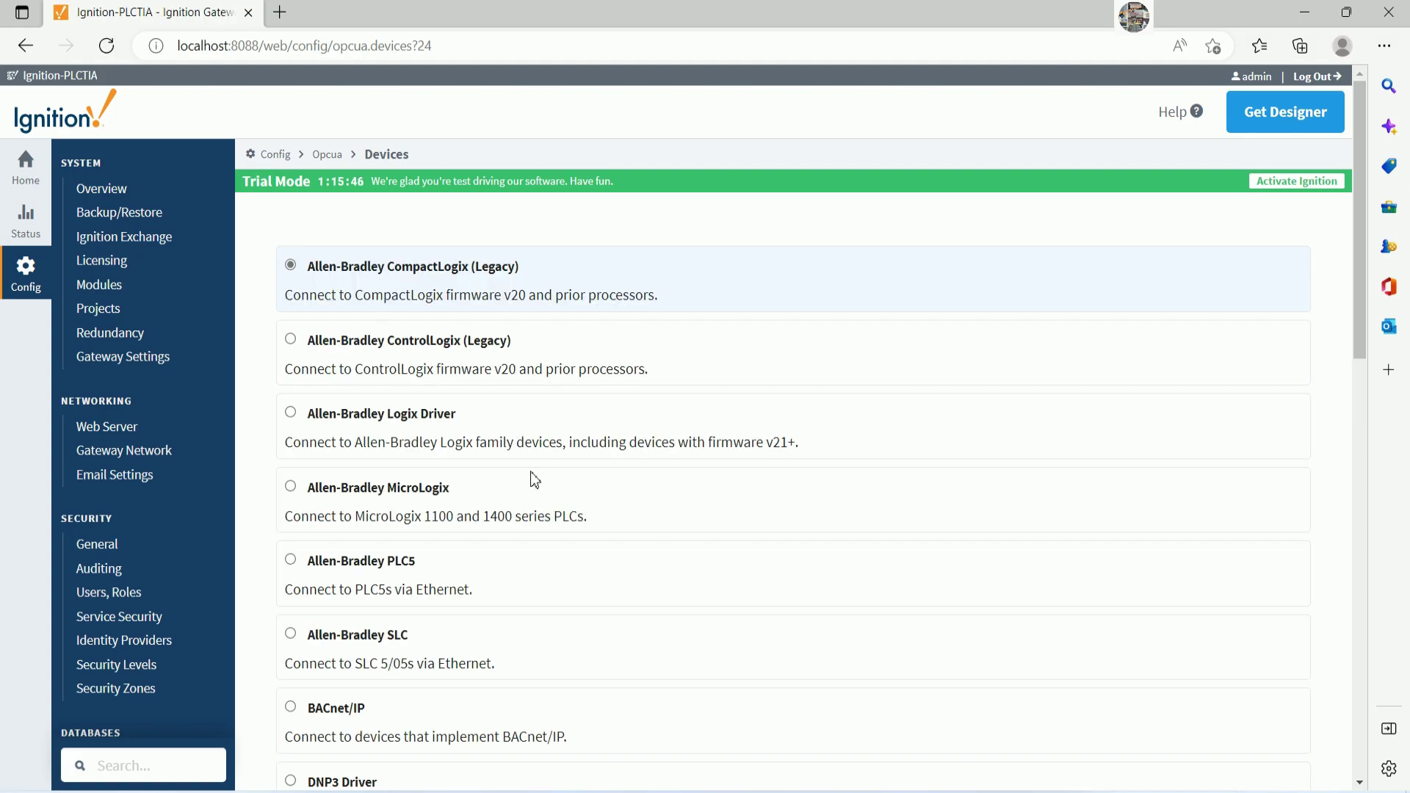
{"action": "scroll", "coordinate": [540, 503], "scroll_direction": "down", "scroll_amount": 8}
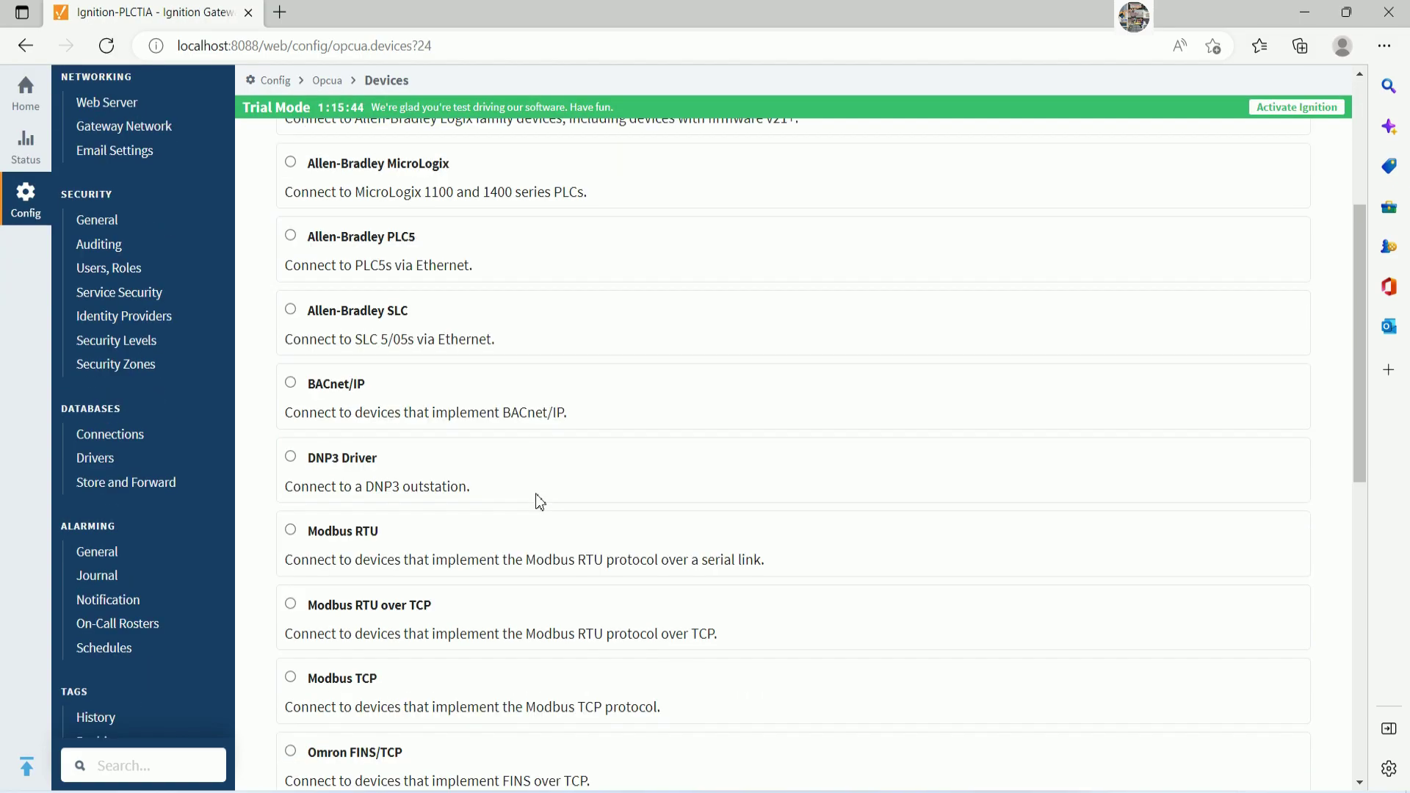
{"action": "scroll", "coordinate": [539, 503], "scroll_direction": "down", "scroll_amount": 7}
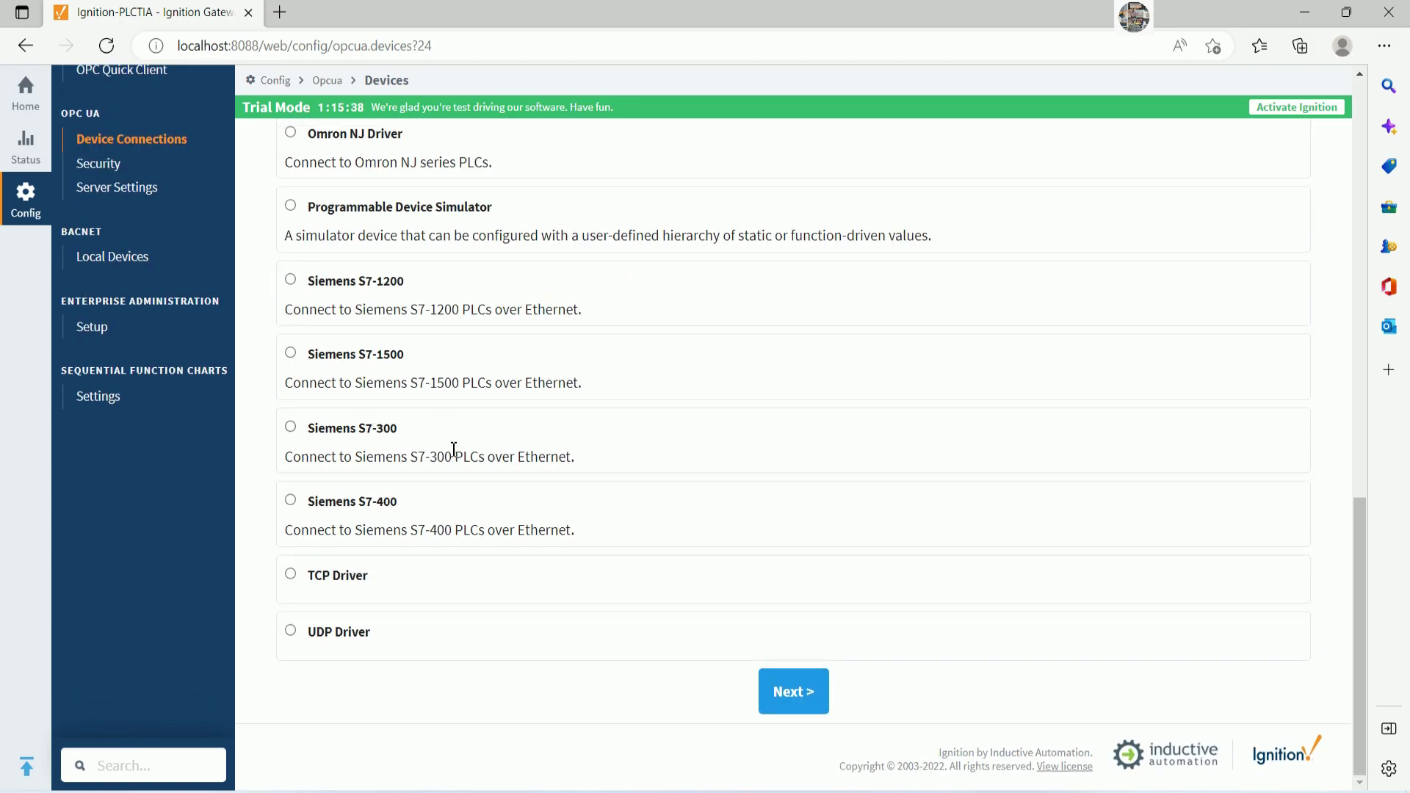
{"action": "scroll", "coordinate": [451, 449], "scroll_direction": "up", "scroll_amount": 10}
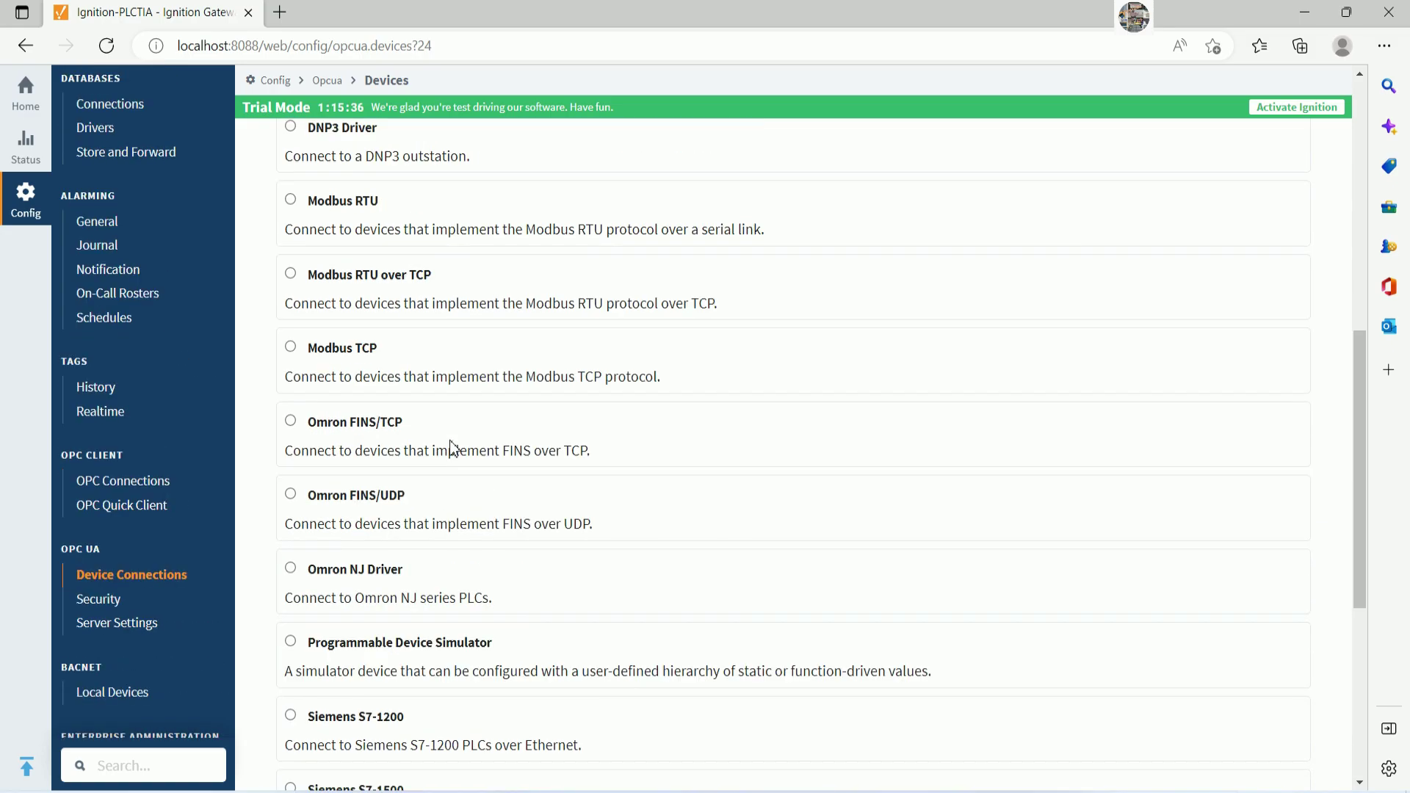
{"action": "scroll", "coordinate": [451, 450], "scroll_direction": "up", "scroll_amount": 5}
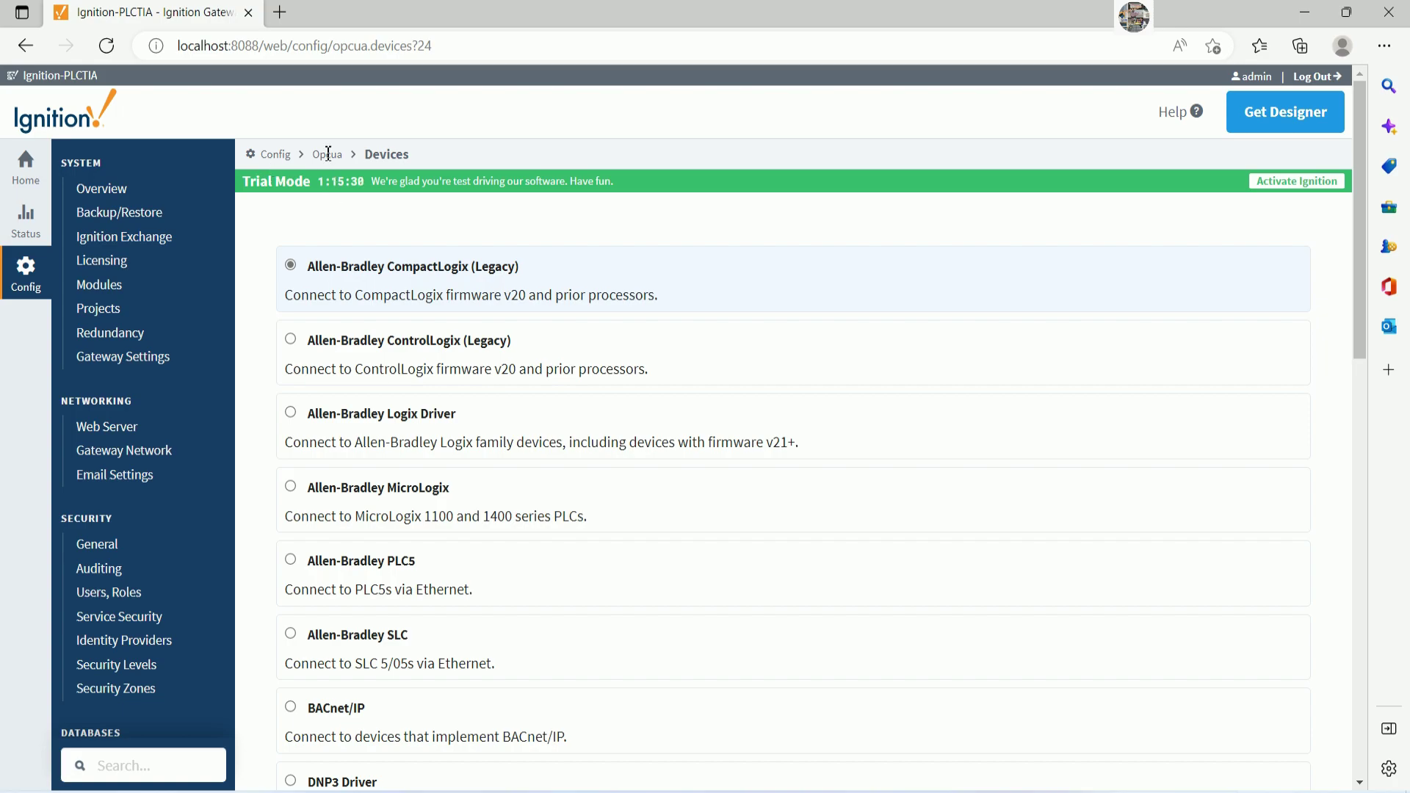
Leave the device creation without choosing a driver and go to the gateway's home page with the Designer download
{"action": "left_click", "coordinate": [25, 219]}
{"action": "left_click", "coordinate": [24, 270]}
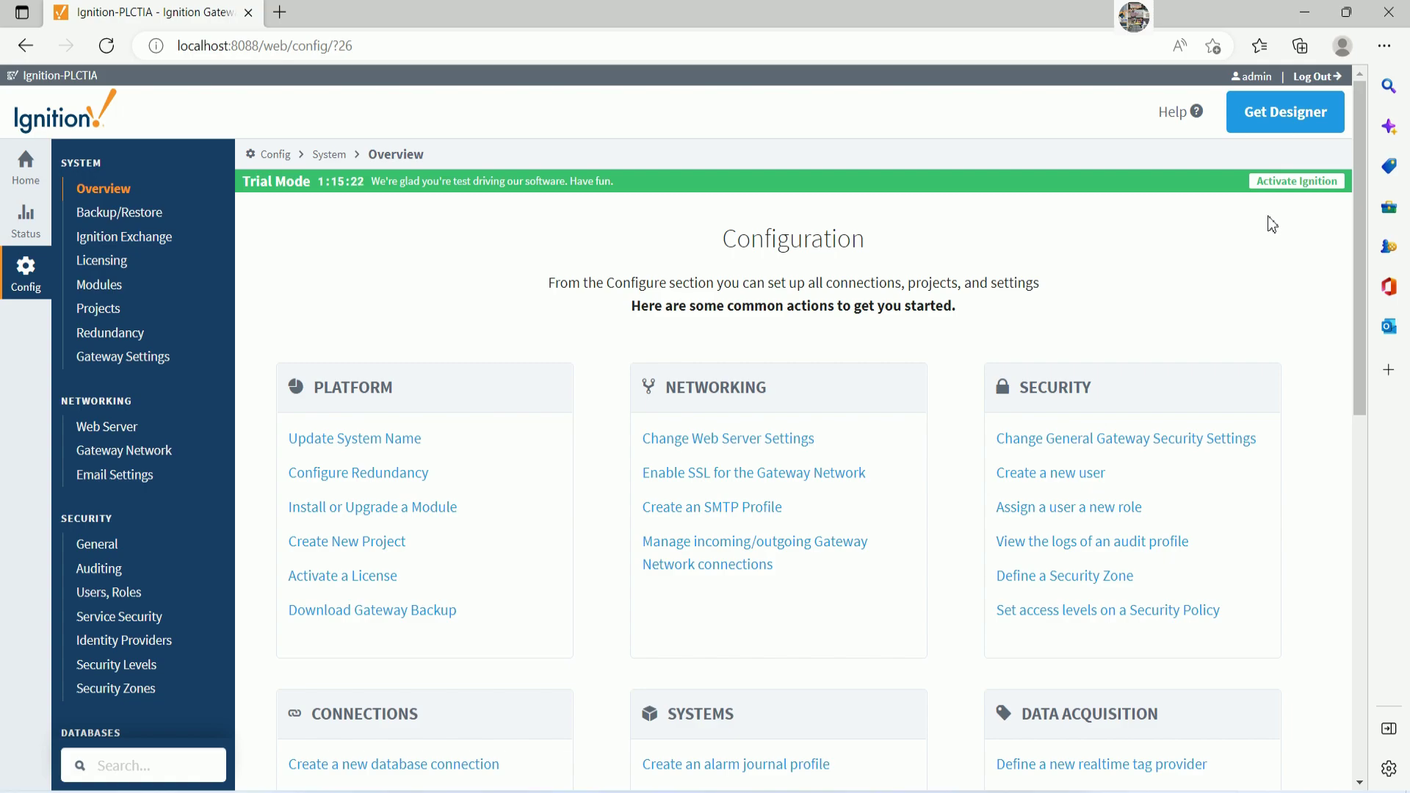
{"action": "left_click", "coordinate": [26, 167]}
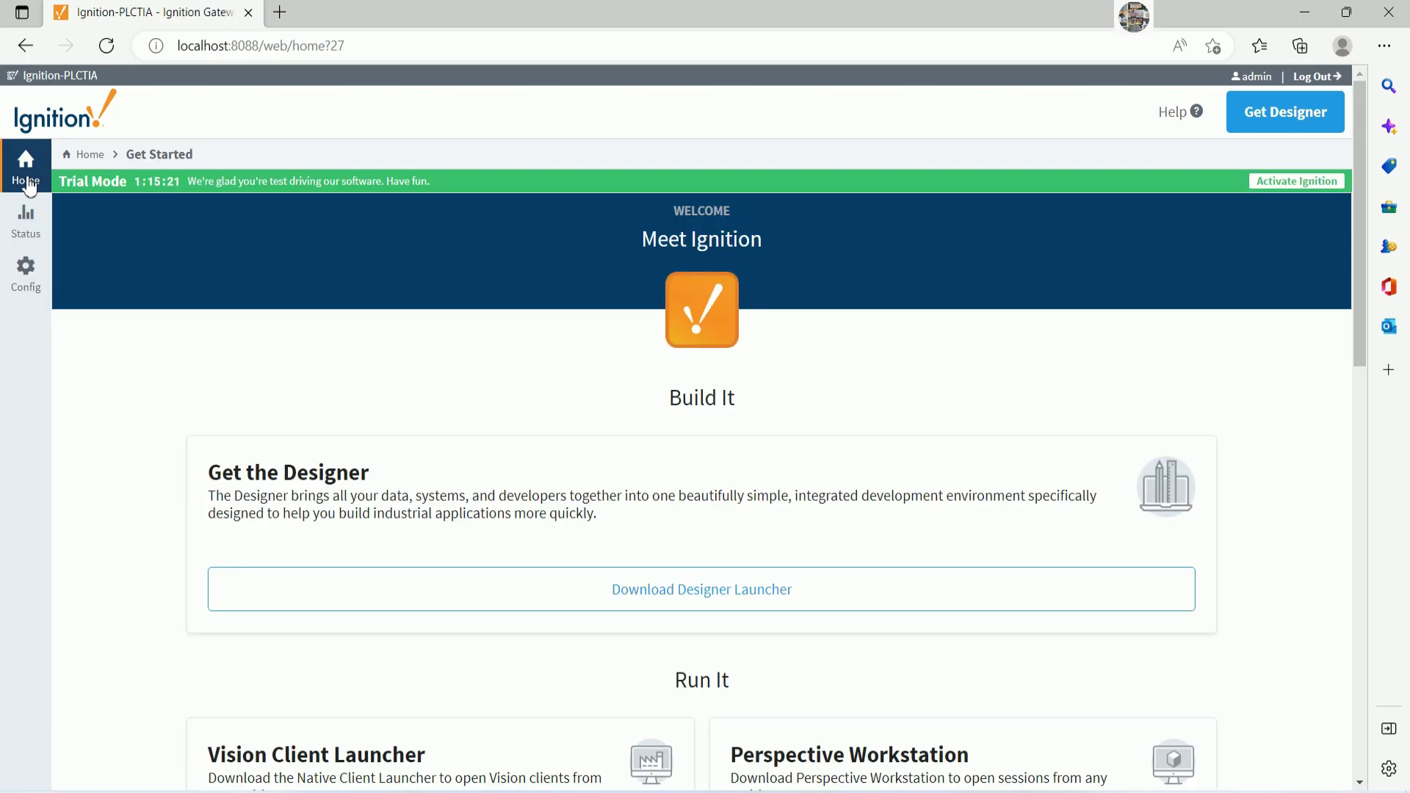
{"action": "scroll", "coordinate": [794, 631], "scroll_direction": "down", "scroll_amount": 1}
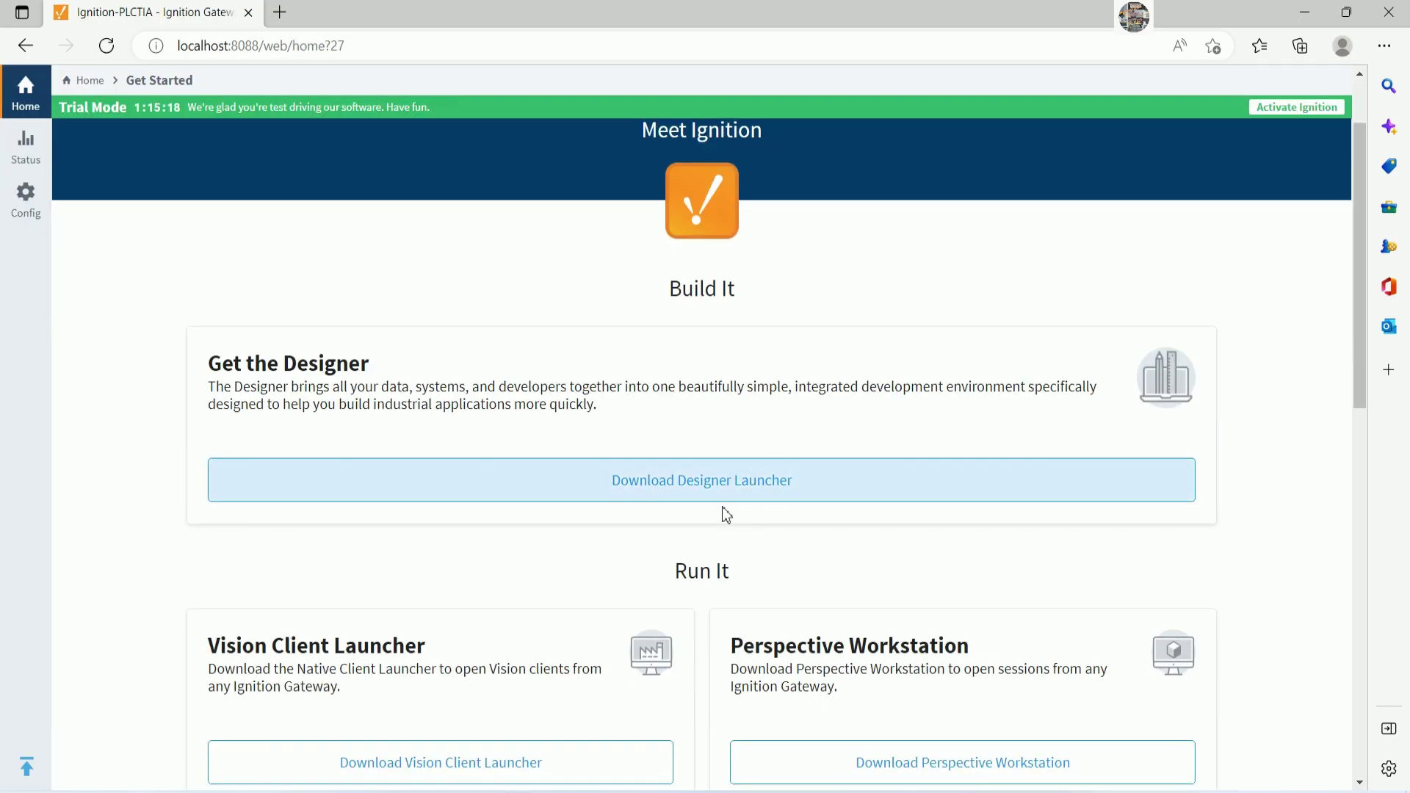
Add the line "We can download Ignition Designer Launcher from Web" to the Notepad notes
{"action": "left_click", "coordinate": [748, 789]}
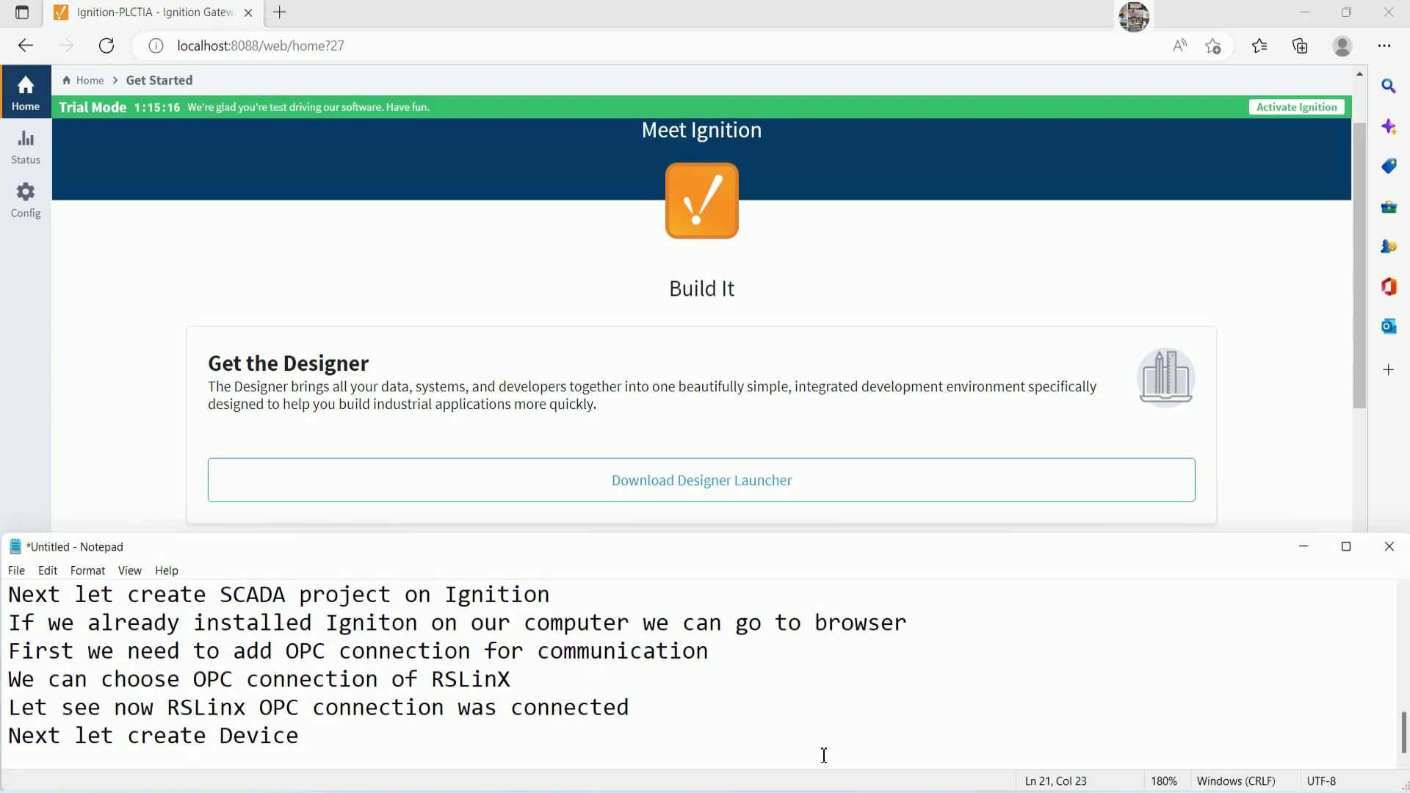
{"action": "key", "text": "Return"}
{"action": "type", "text": "We can "}
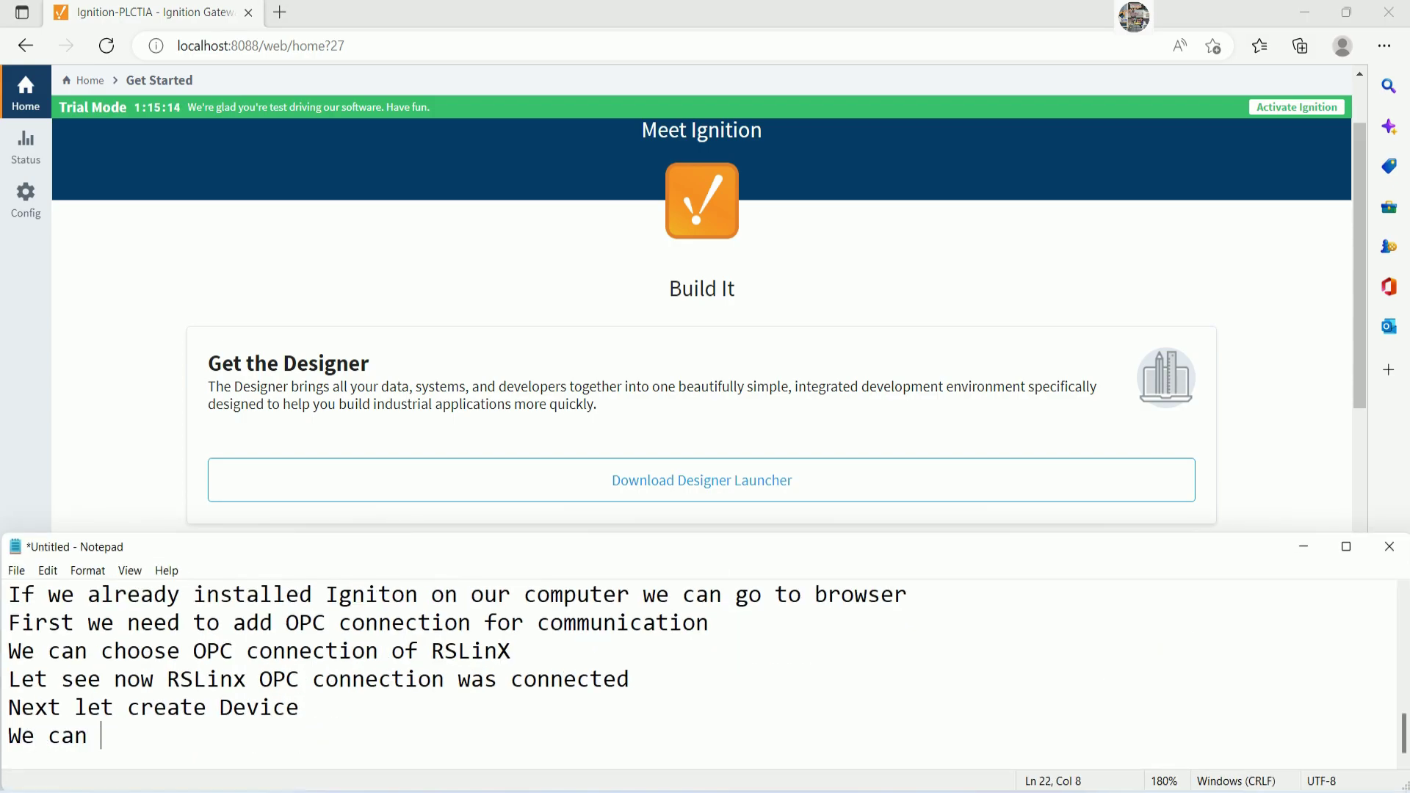
{"action": "type", "text": "download "}
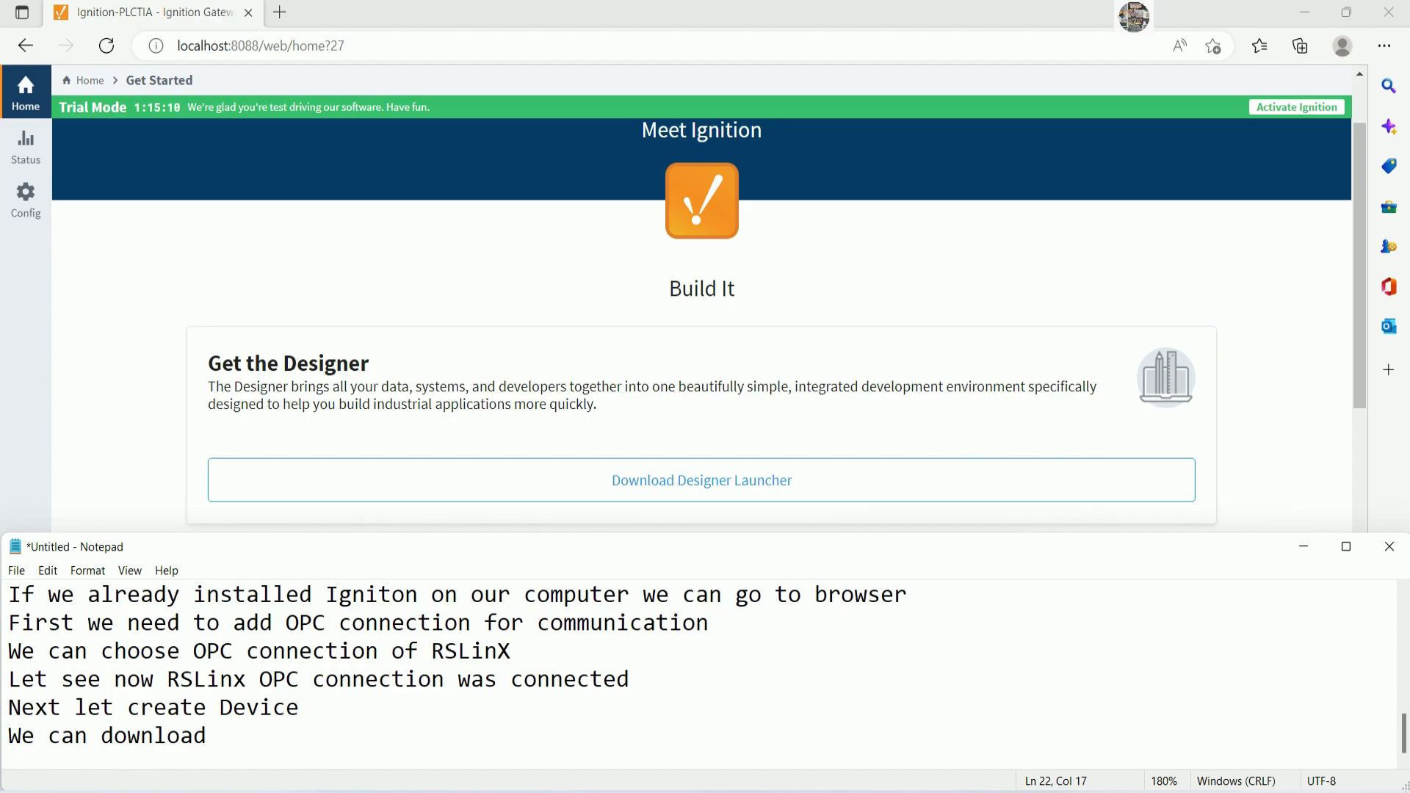
{"action": "type", "text": "Igntion"}
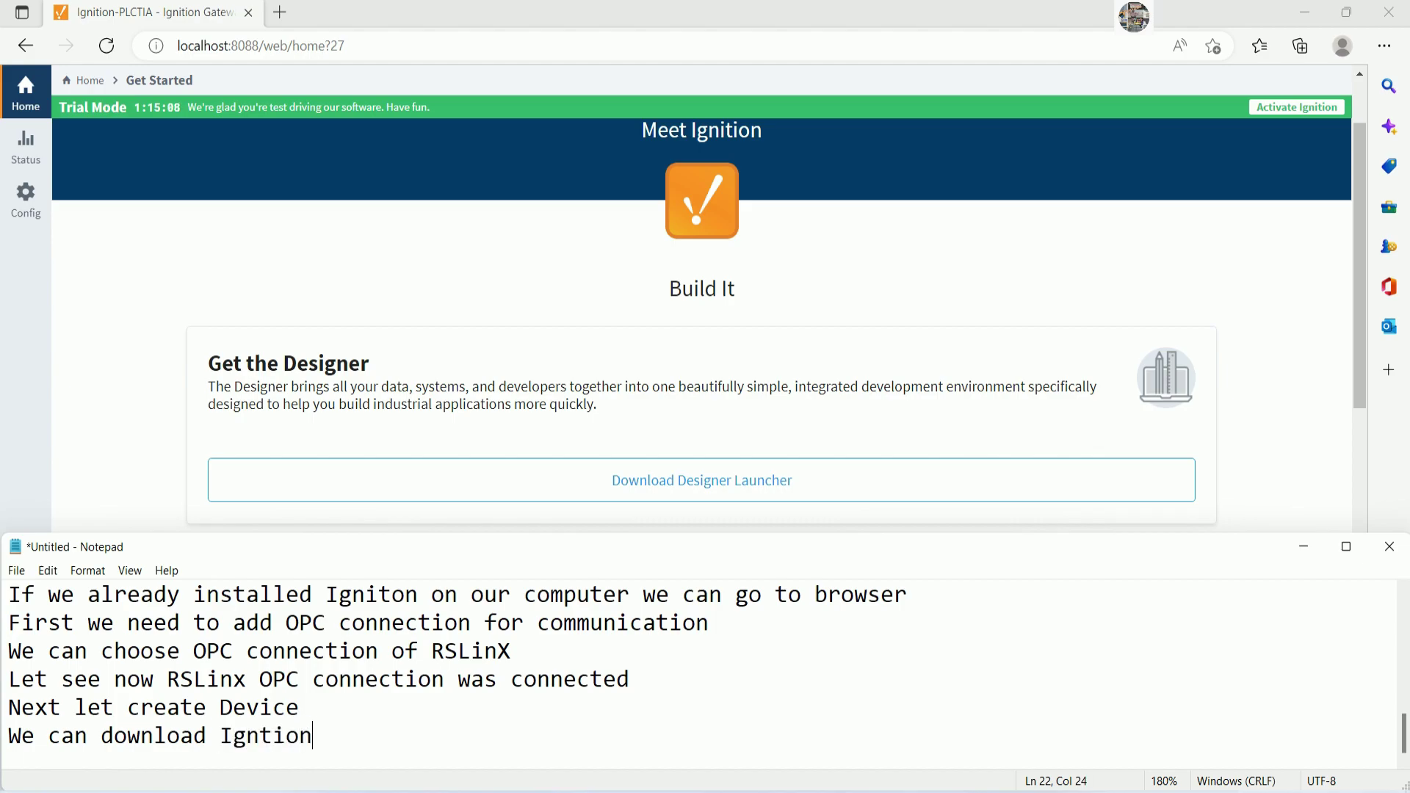
{"action": "key", "text": "BackSpace"}
{"action": "key", "text": "BackSpace"}
{"action": "key", "text": "BackSpace"}
{"action": "key", "text": "BackSpace"}
{"action": "type", "text": "io"}
{"action": "key", "text": "BackSpace"}
{"action": "type", "text": "tion De"}
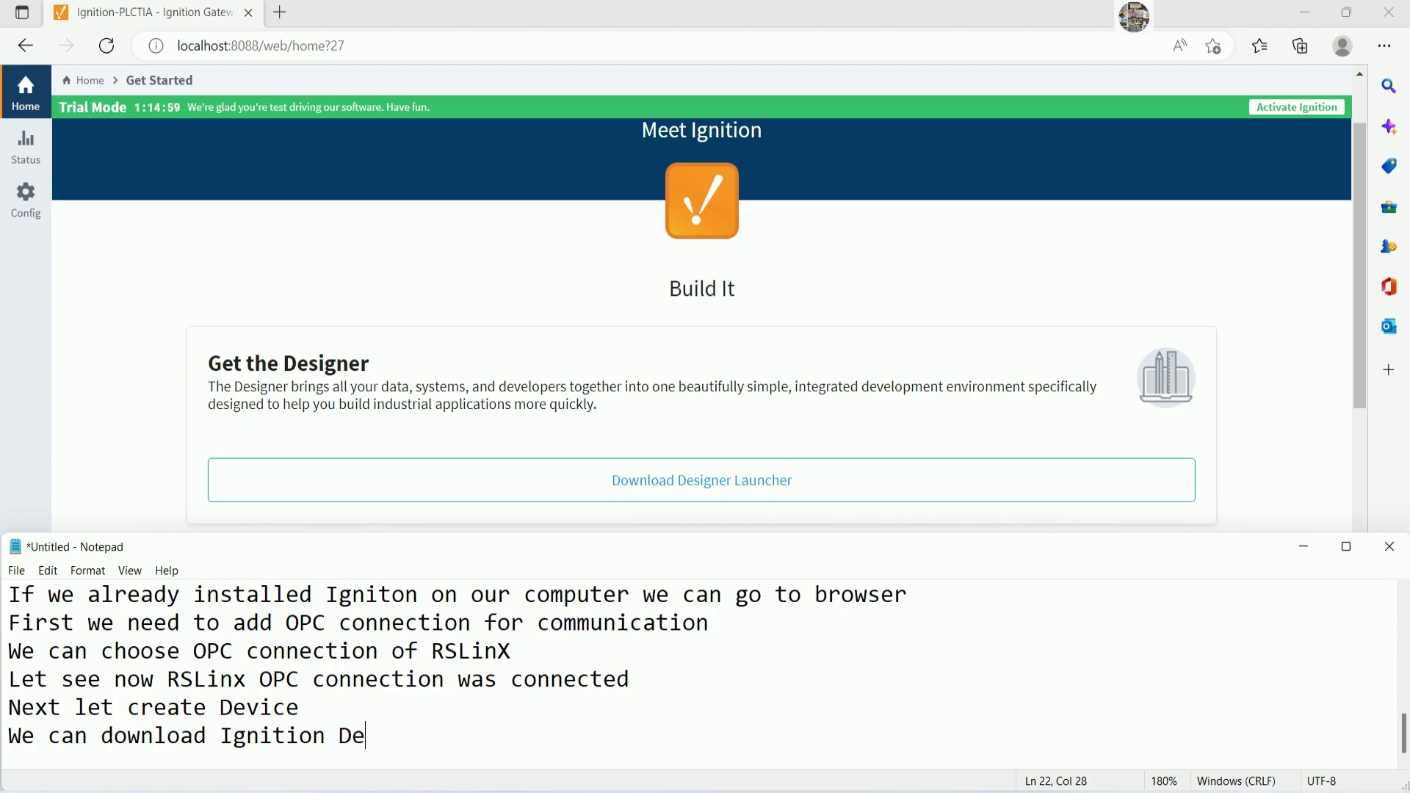
{"action": "type", "text": "signer"}
{"action": "type", "text": " Laun"}
{"action": "key", "text": "BackSpace"}
{"action": "type", "text": "u"}
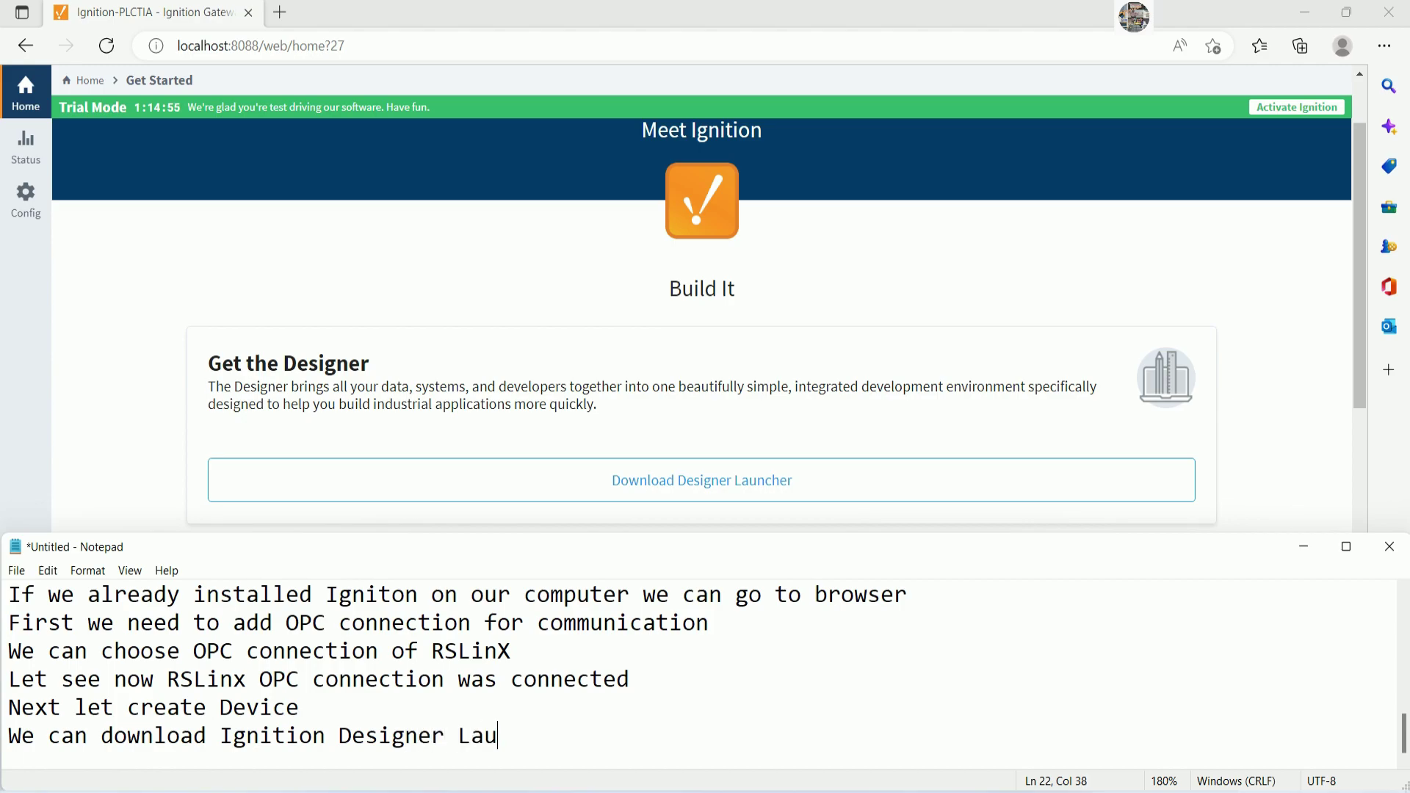
{"action": "type", "text": "ncher from Web"}
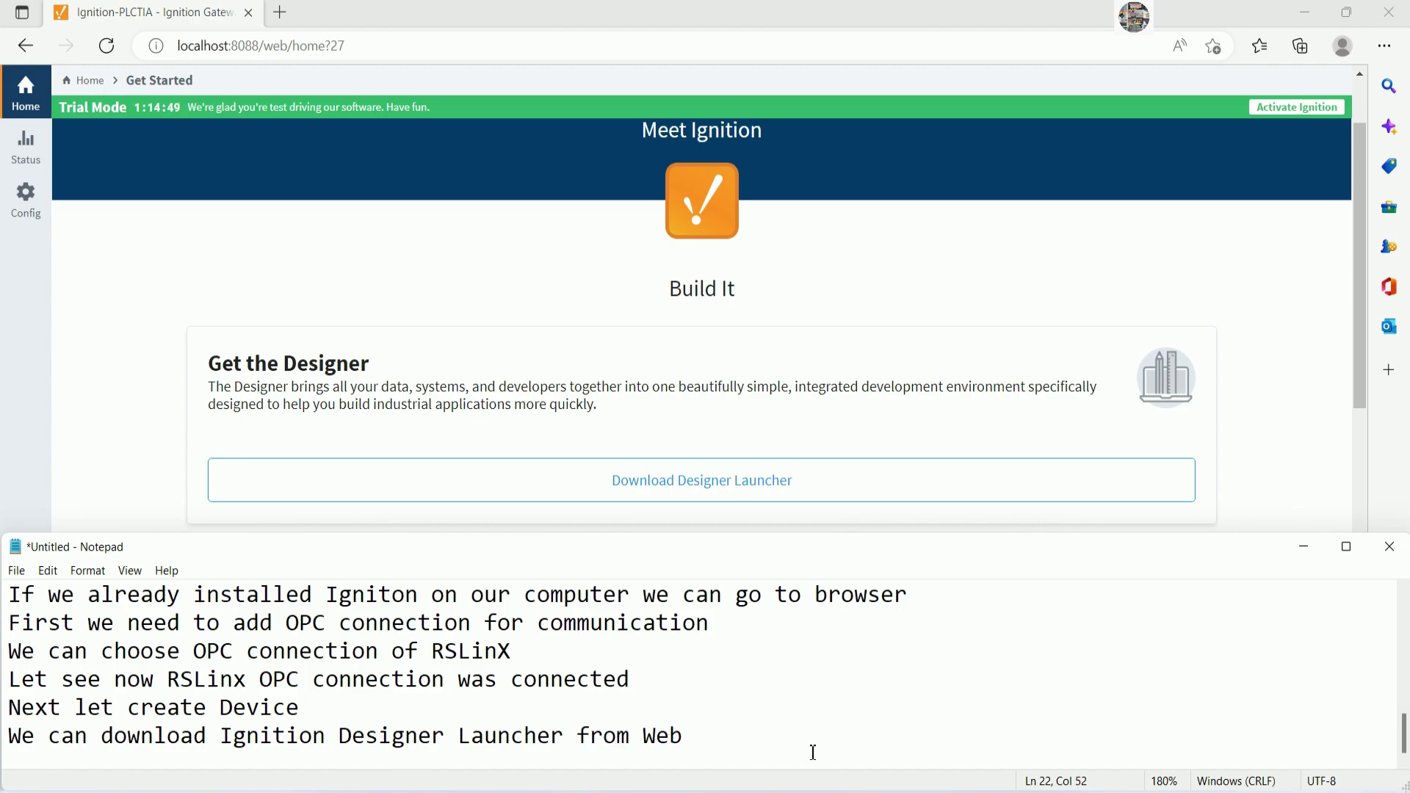
Download the Ignition Designer Launcher for Windows from the gateway's home page
{"action": "left_click", "coordinate": [811, 414]}
{"action": "left_click", "coordinate": [742, 477]}
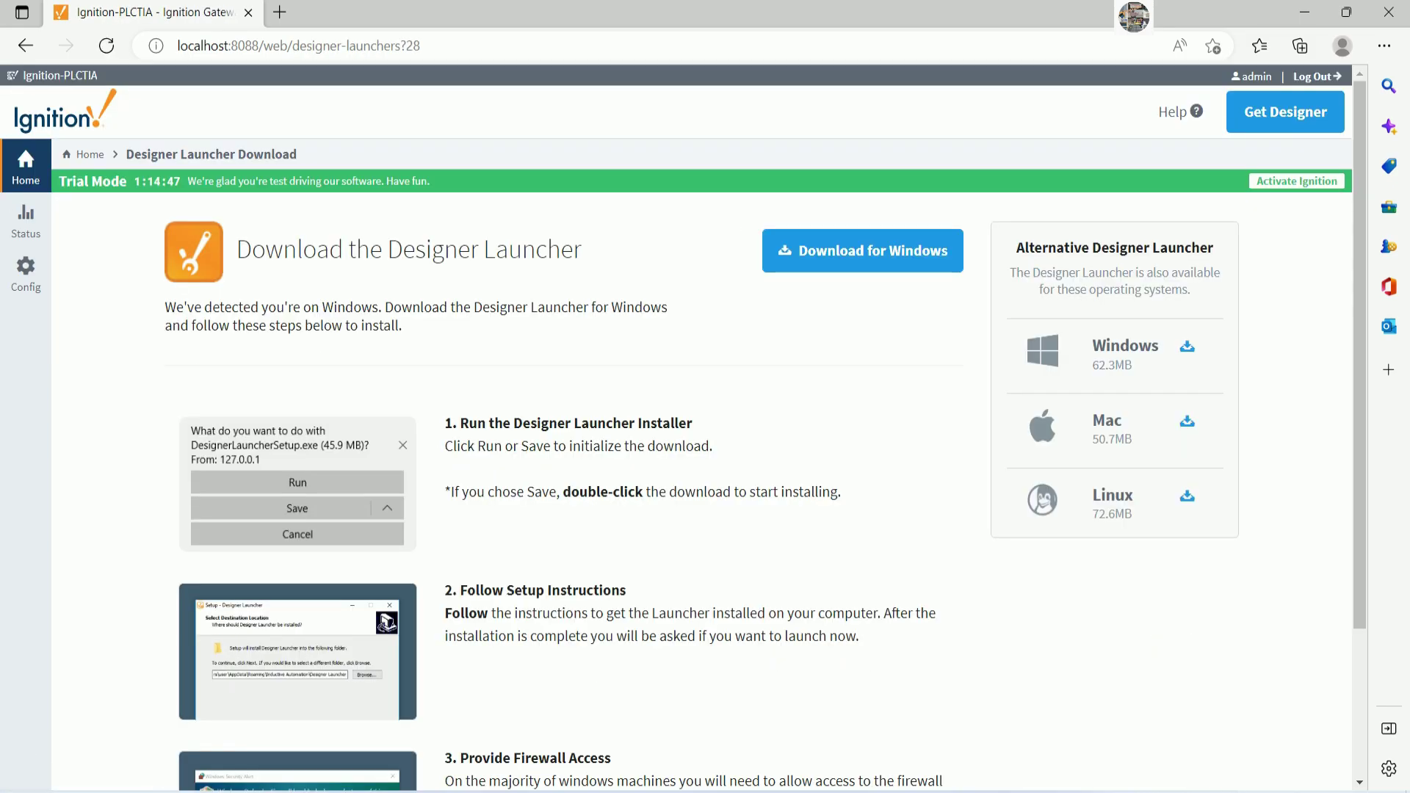
{"action": "left_click", "coordinate": [873, 263]}
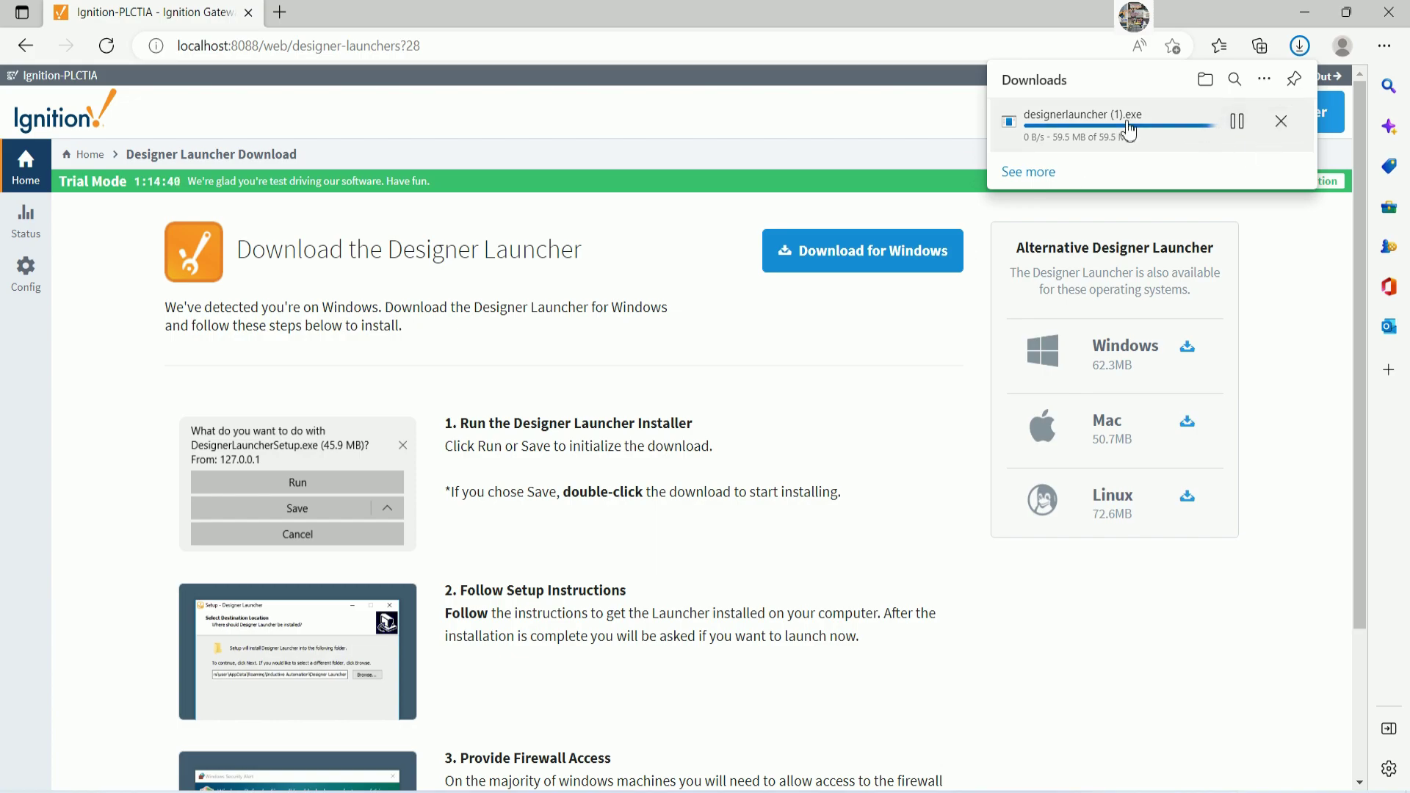
Extend the last Notepad line with "and install it" and add the line "For me I already installed it on my computer"
{"action": "left_click", "coordinate": [779, 790]}
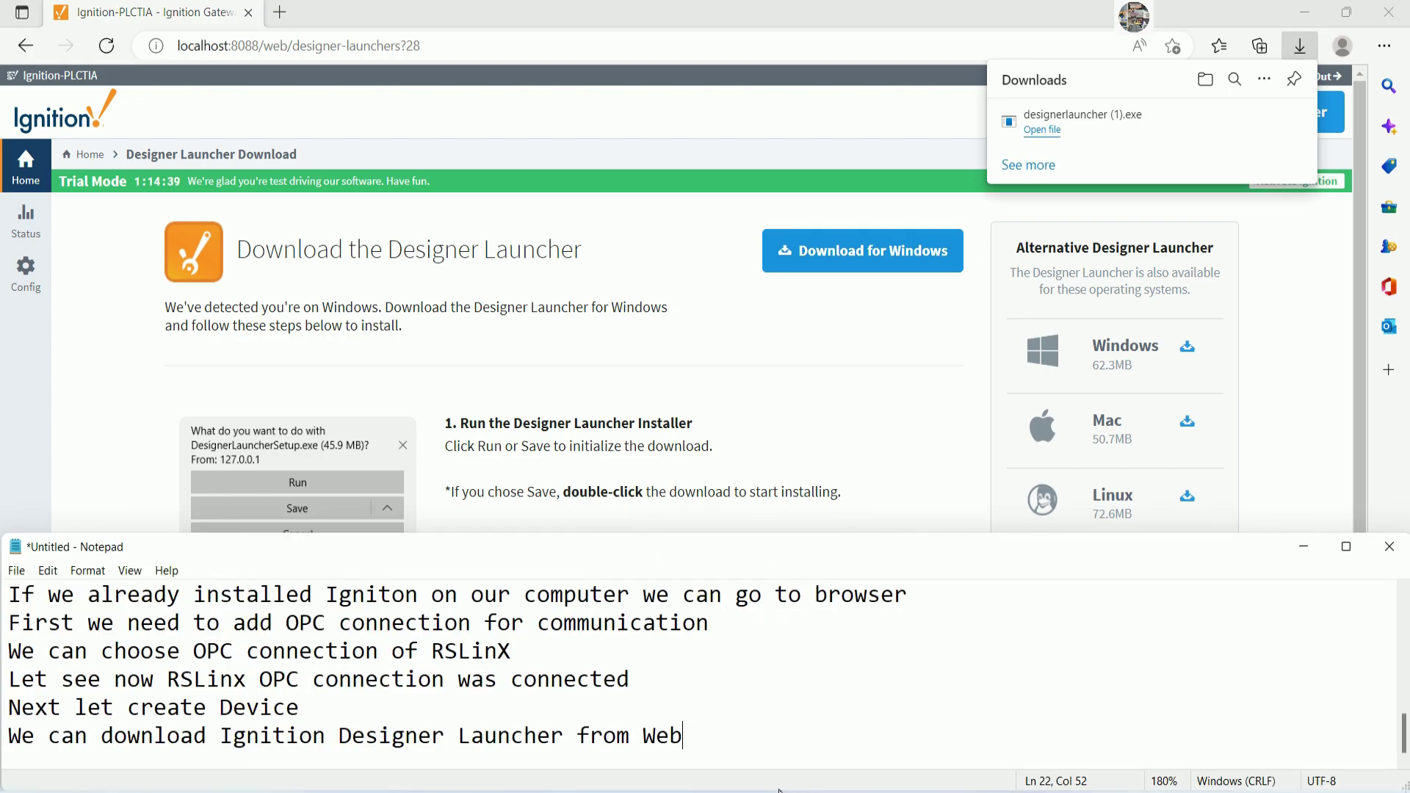
{"action": "type", "text": "and install it"}
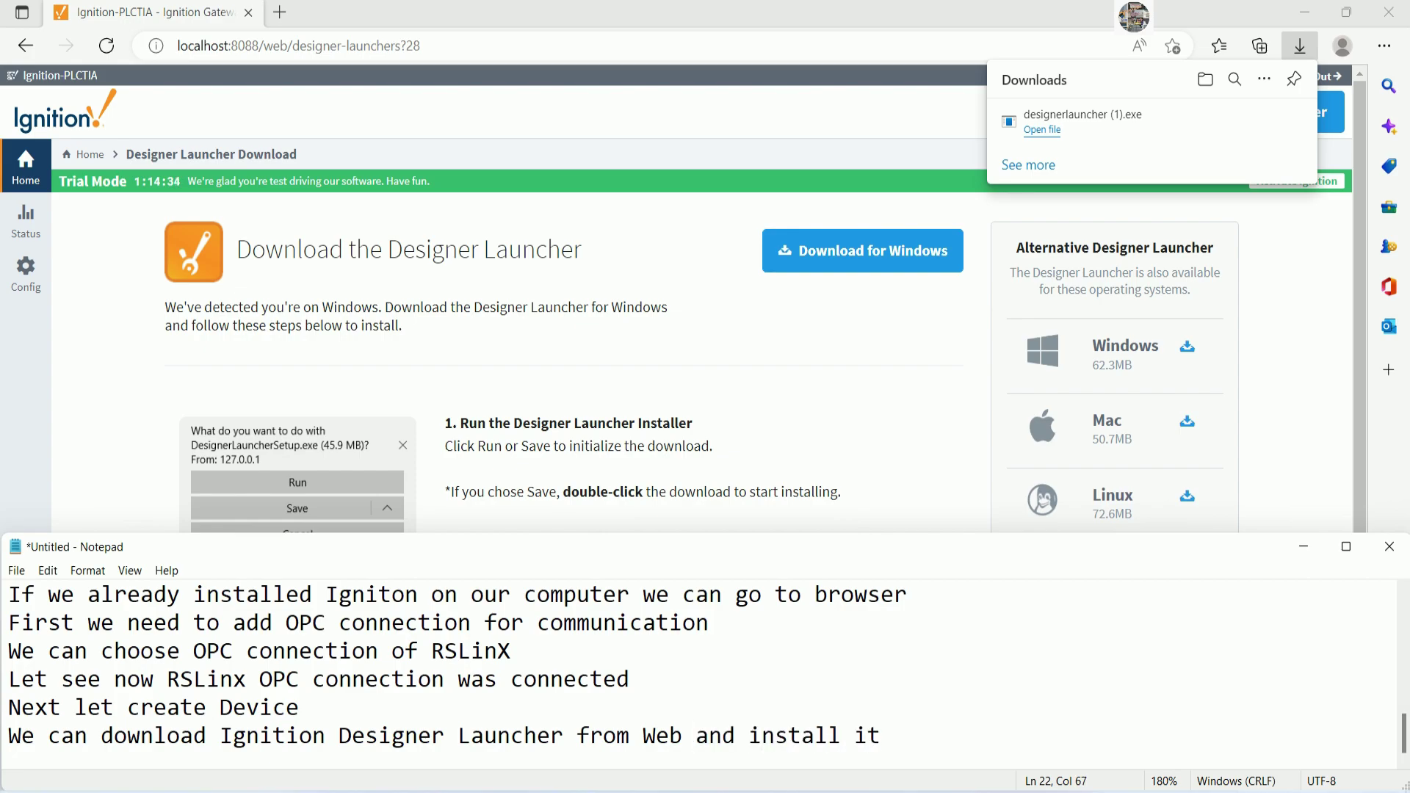
{"action": "key", "text": "Return"}
{"action": "type", "text": "For "}
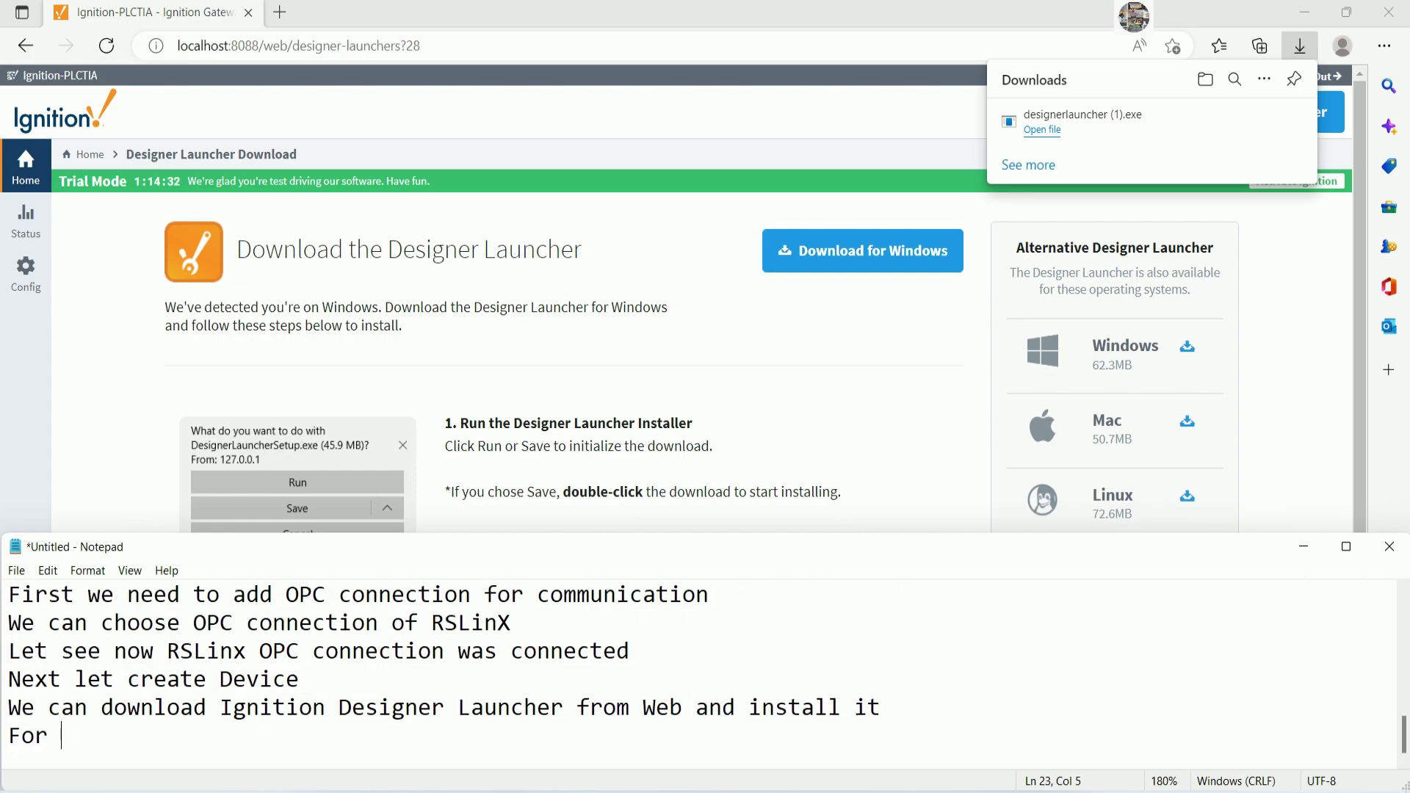
{"action": "type", "text": "me I already inst"}
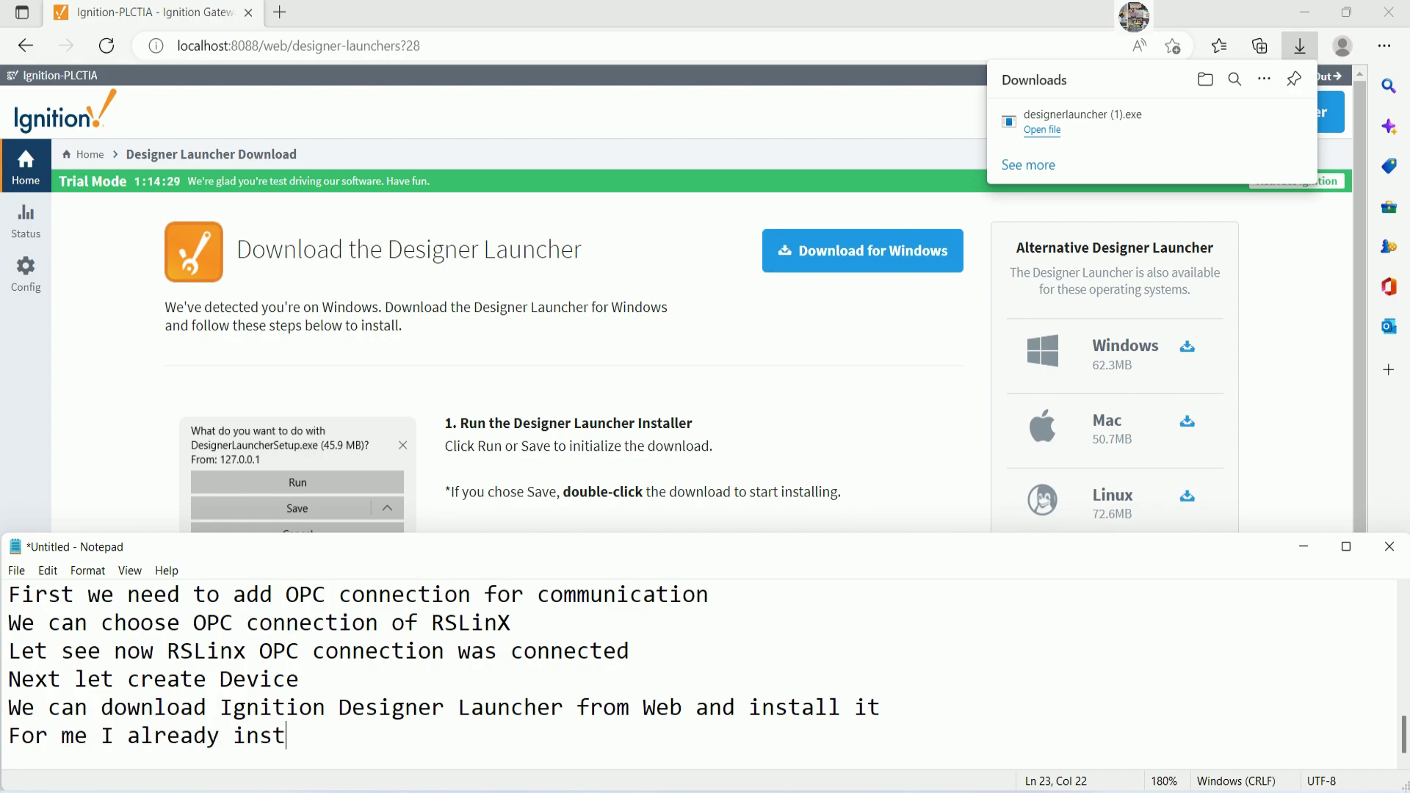
{"action": "type", "text": "alled it "}
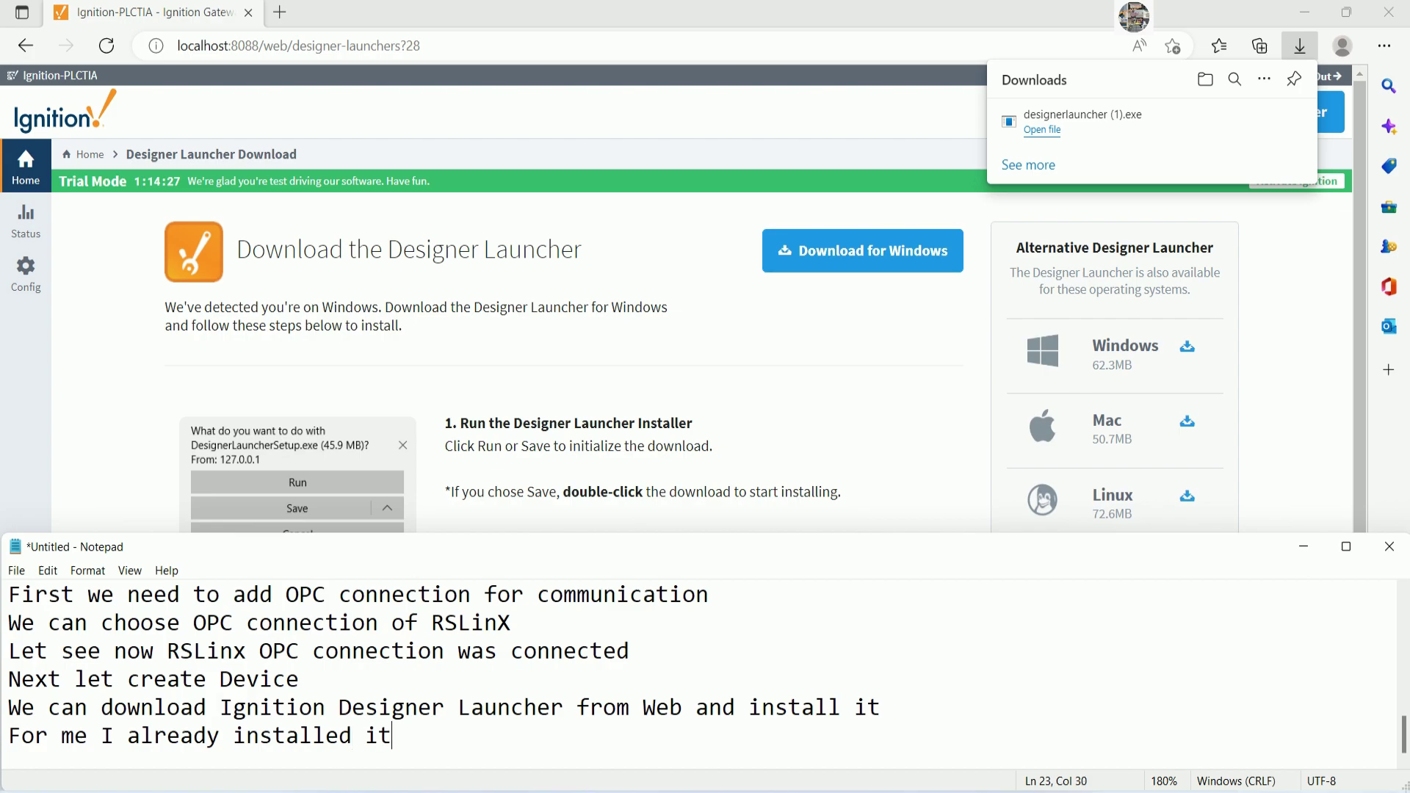
{"action": "type", "text": "on my compue"}
{"action": "key", "text": "BackSpace"}
{"action": "key", "text": "BackSpace"}
{"action": "key", "text": "BackSpace"}
{"action": "key", "text": "BackSpace"}
{"action": "type", "text": "pute"}
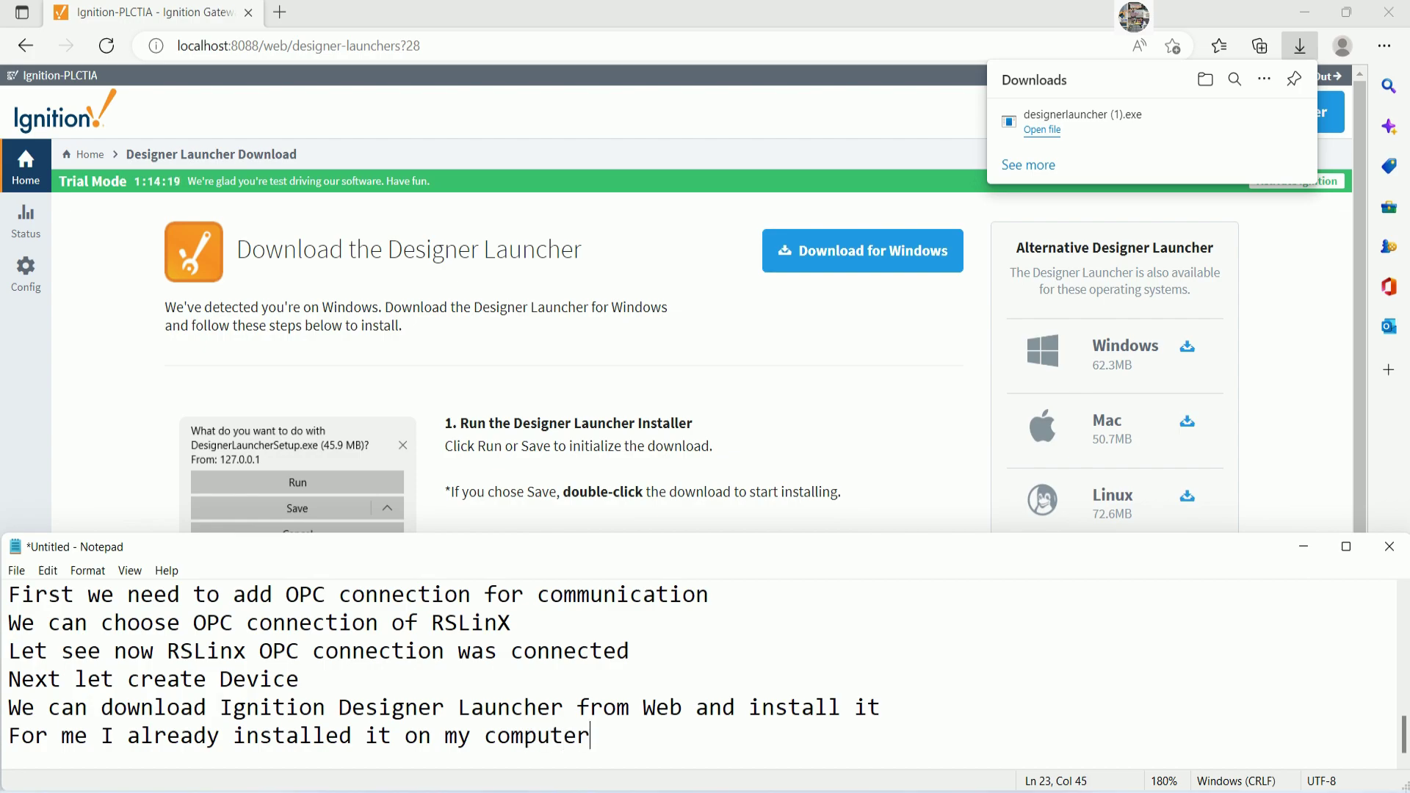
{"action": "type", "text": "r"}
Complete the last Notepad line with "so we can open it to use for create project of SCADA" and put Notepad away
{"action": "key", "text": "Return"}
{"action": "key", "text": "BackSpace"}
{"action": "type", "text": "so we can"}
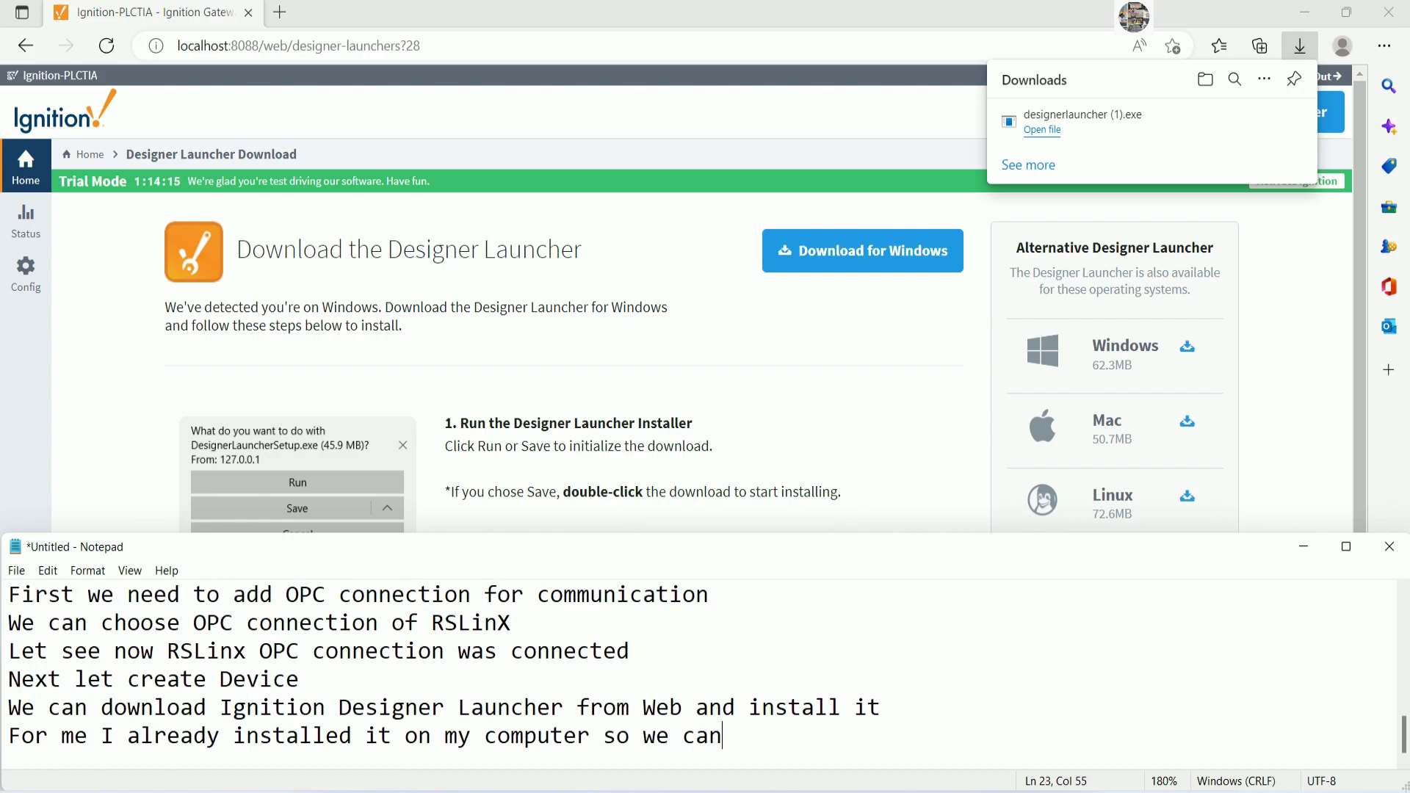
{"action": "type", "text": " open it to "}
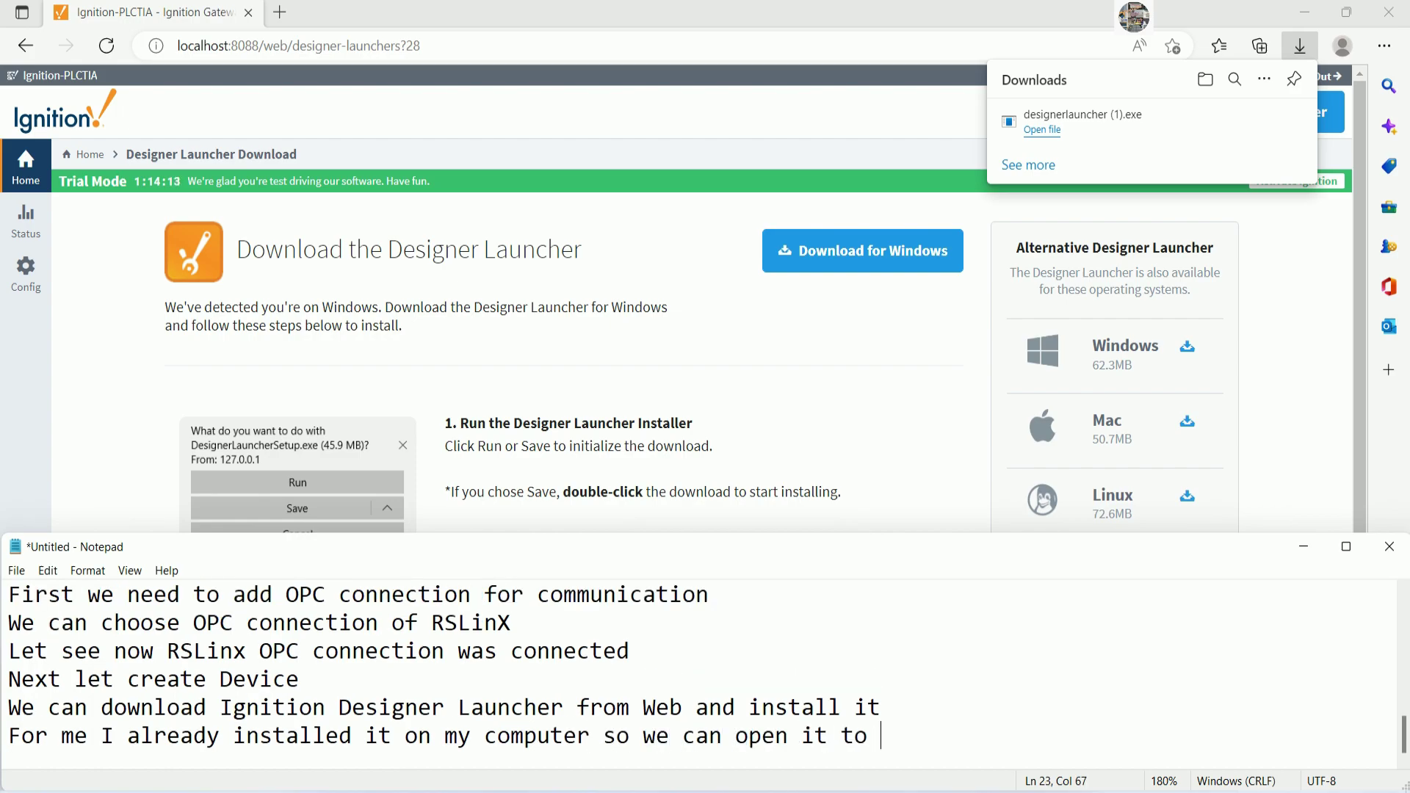
{"action": "type", "text": "use for crea"}
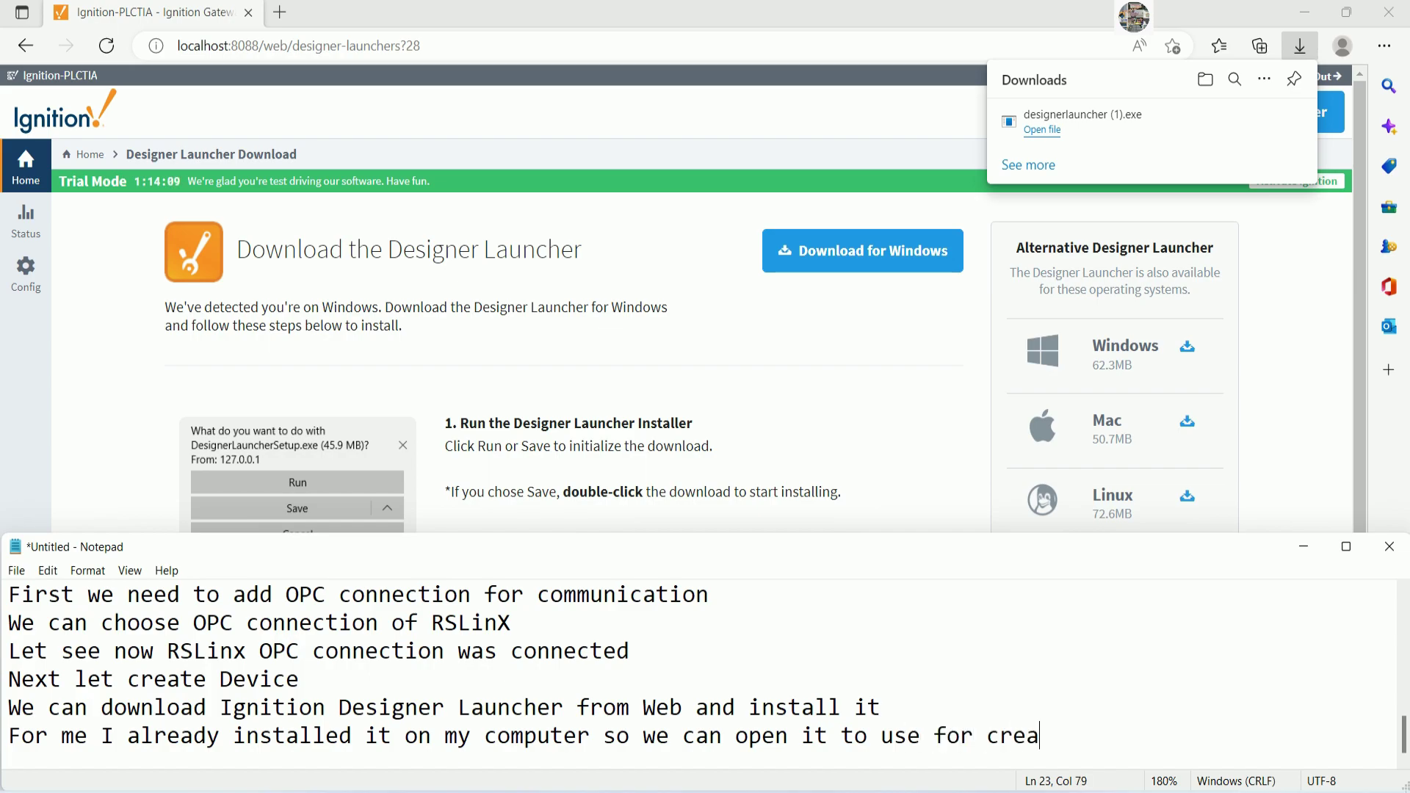
{"action": "type", "text": "te project of SCADA"}
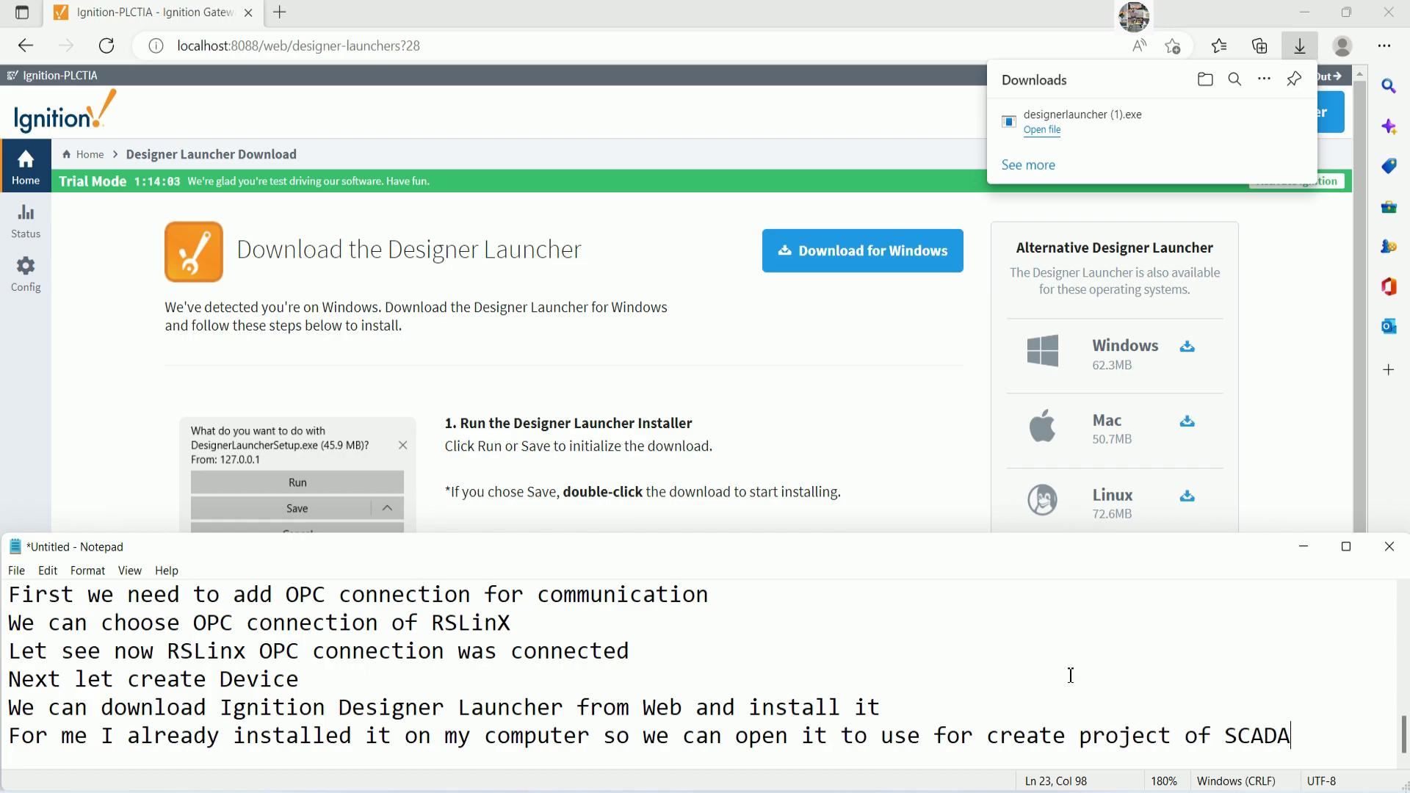
{"action": "left_click", "coordinate": [1305, 550]}
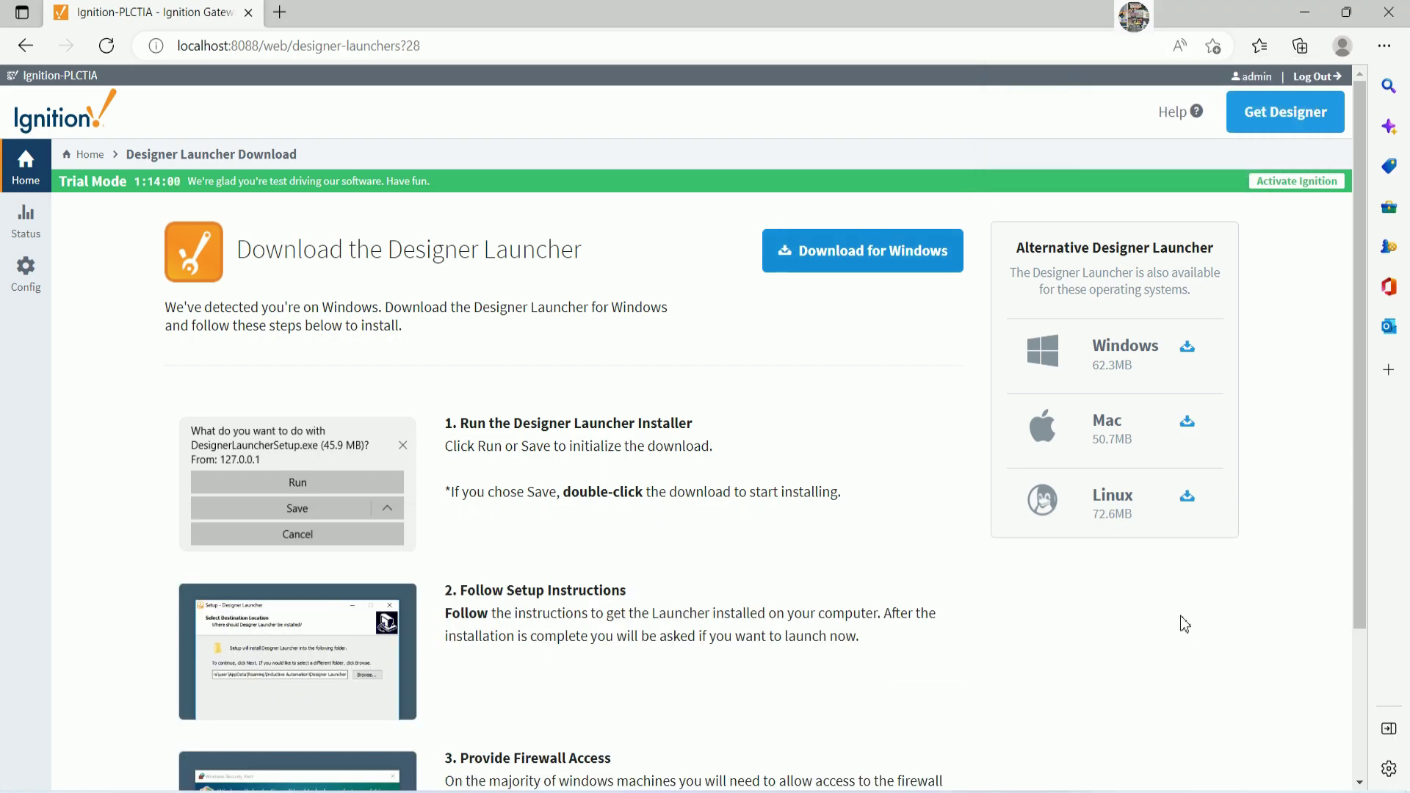
Minimize the browser, Logix Designer and RSLinx Classic, and move the Logix Emulate window to the upper edge of the desktop
{"action": "left_click", "coordinate": [1304, 12]}
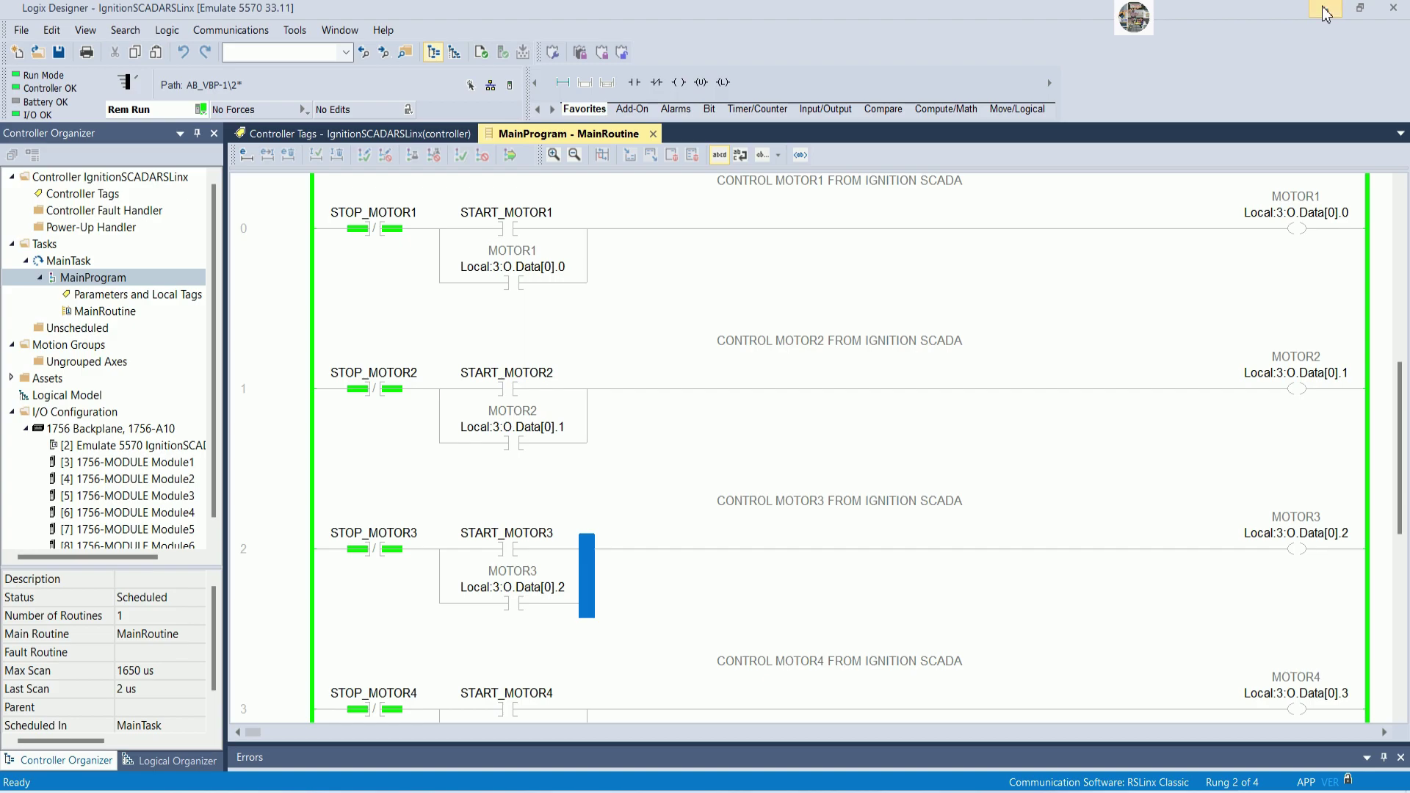
{"action": "left_click", "coordinate": [1325, 9]}
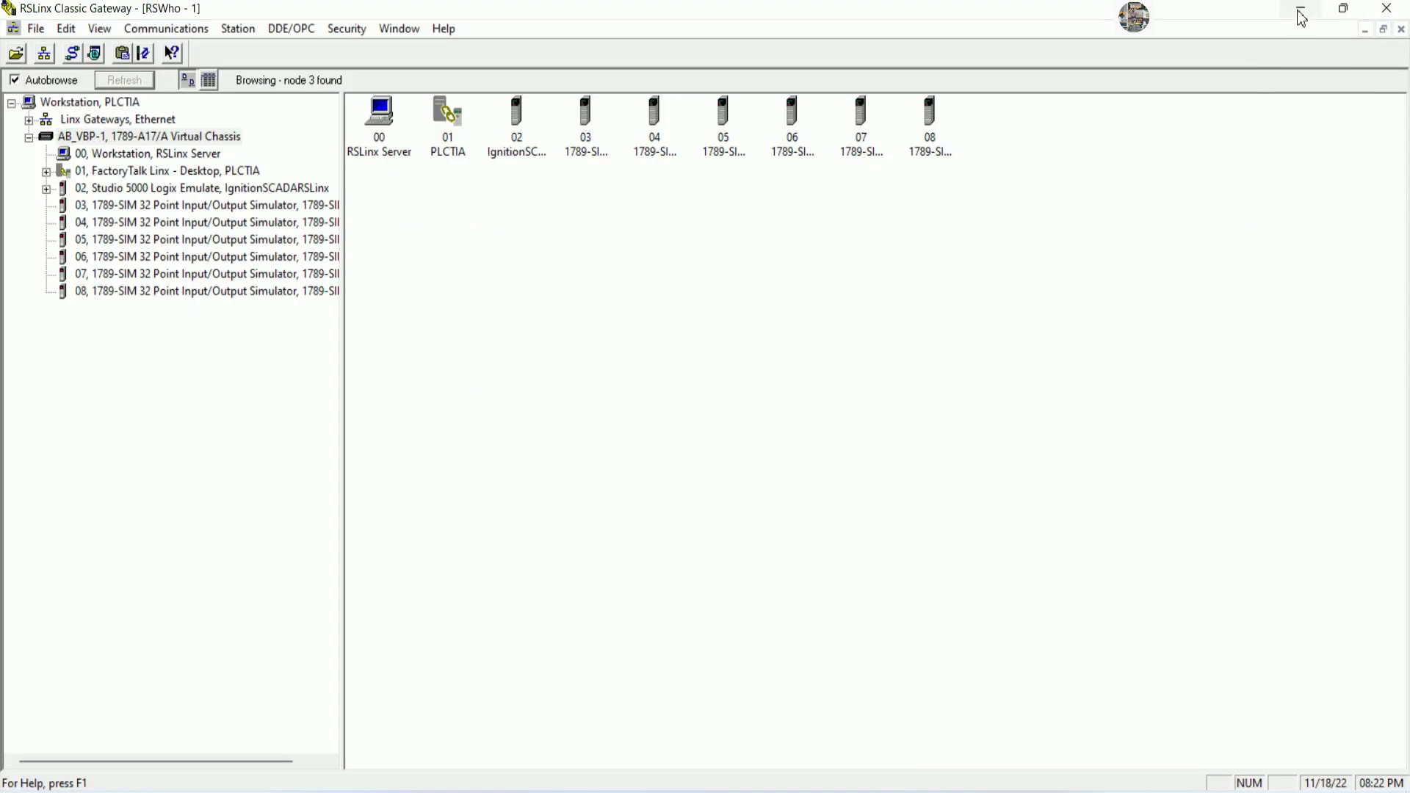
{"action": "left_click", "coordinate": [1300, 8]}
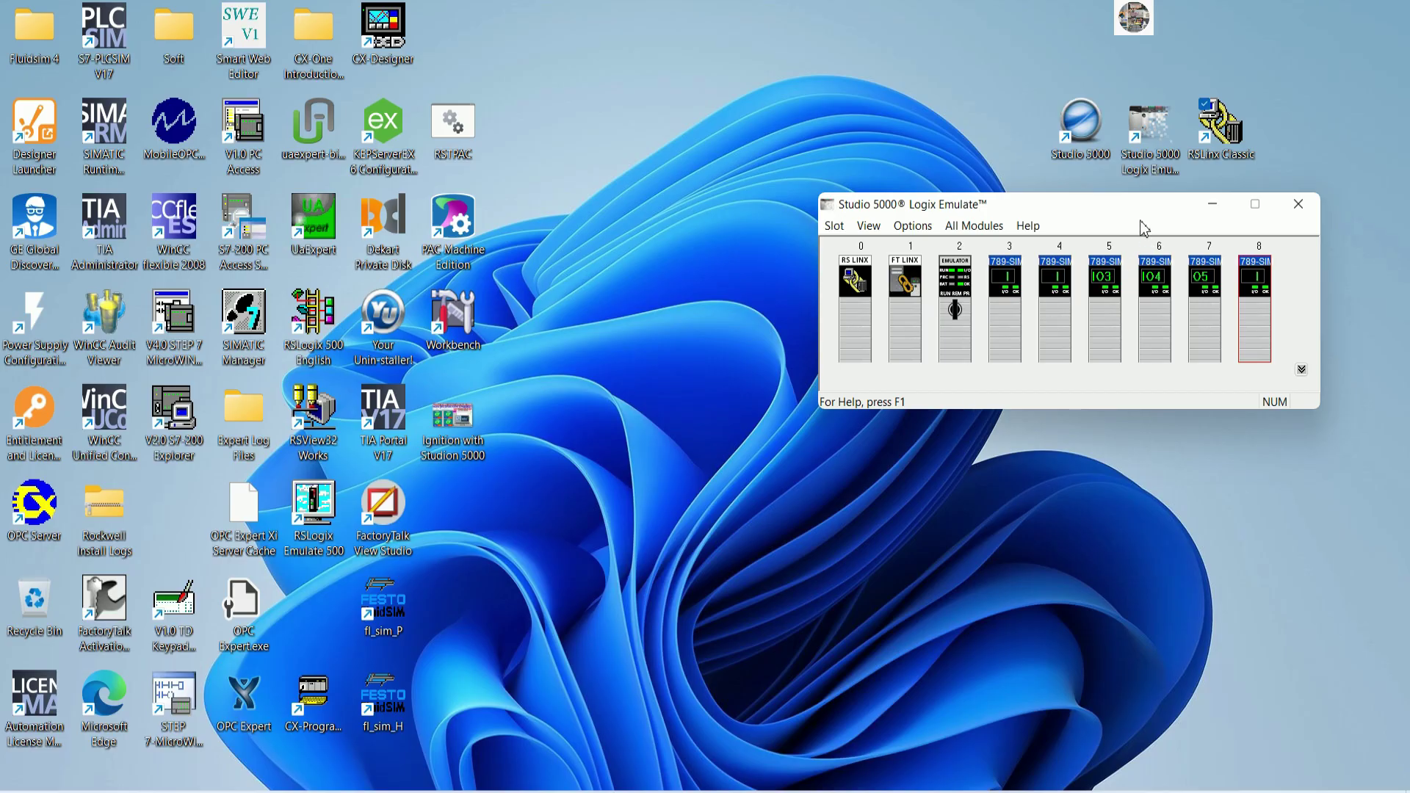
{"action": "left_click_drag", "start_coordinate": [1067, 213], "coordinate": [794, 24]}
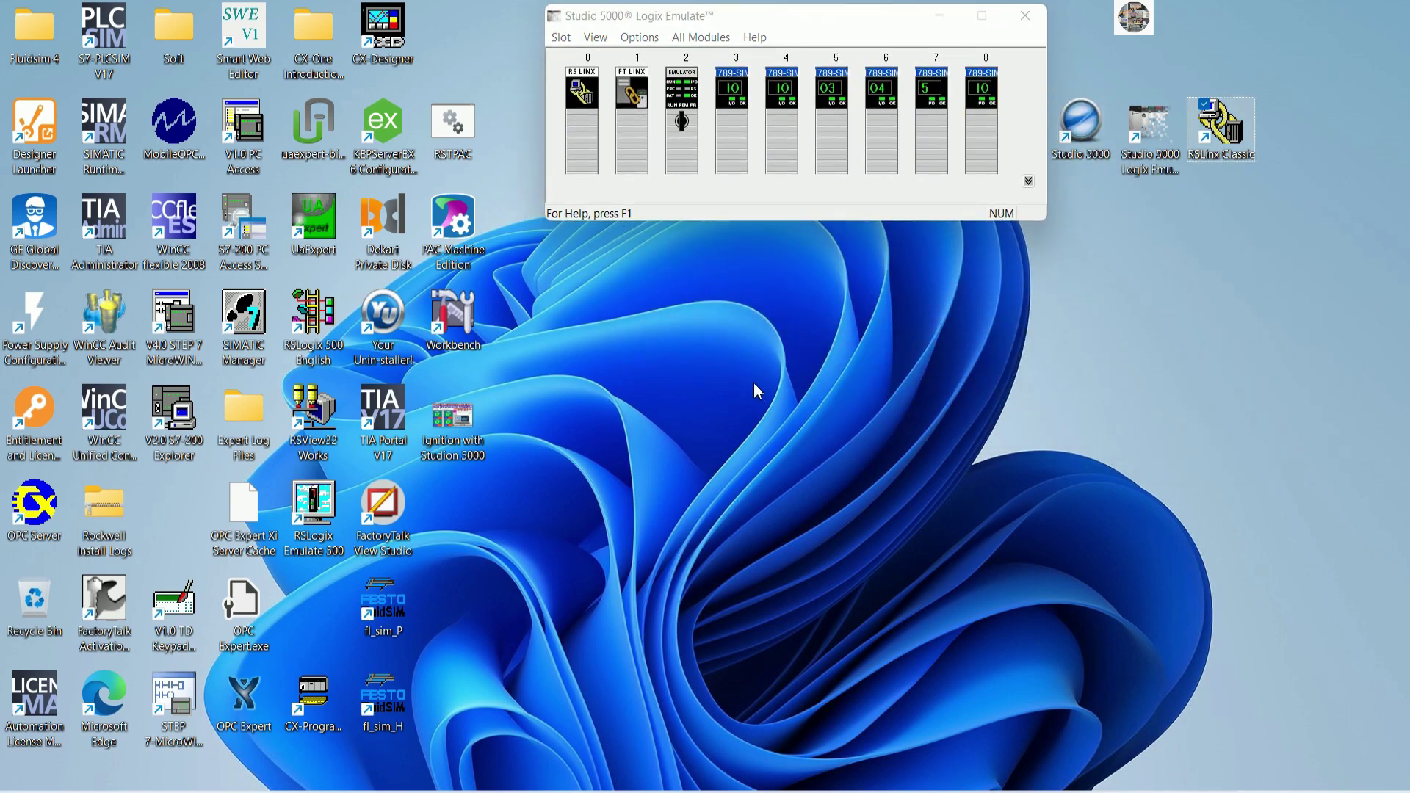
Place the Designer Launcher desktop shortcut beside RSLinx Classic and start the launcher in a maximized window
{"action": "left_click_drag", "start_coordinate": [35, 132], "coordinate": [1257, 169]}
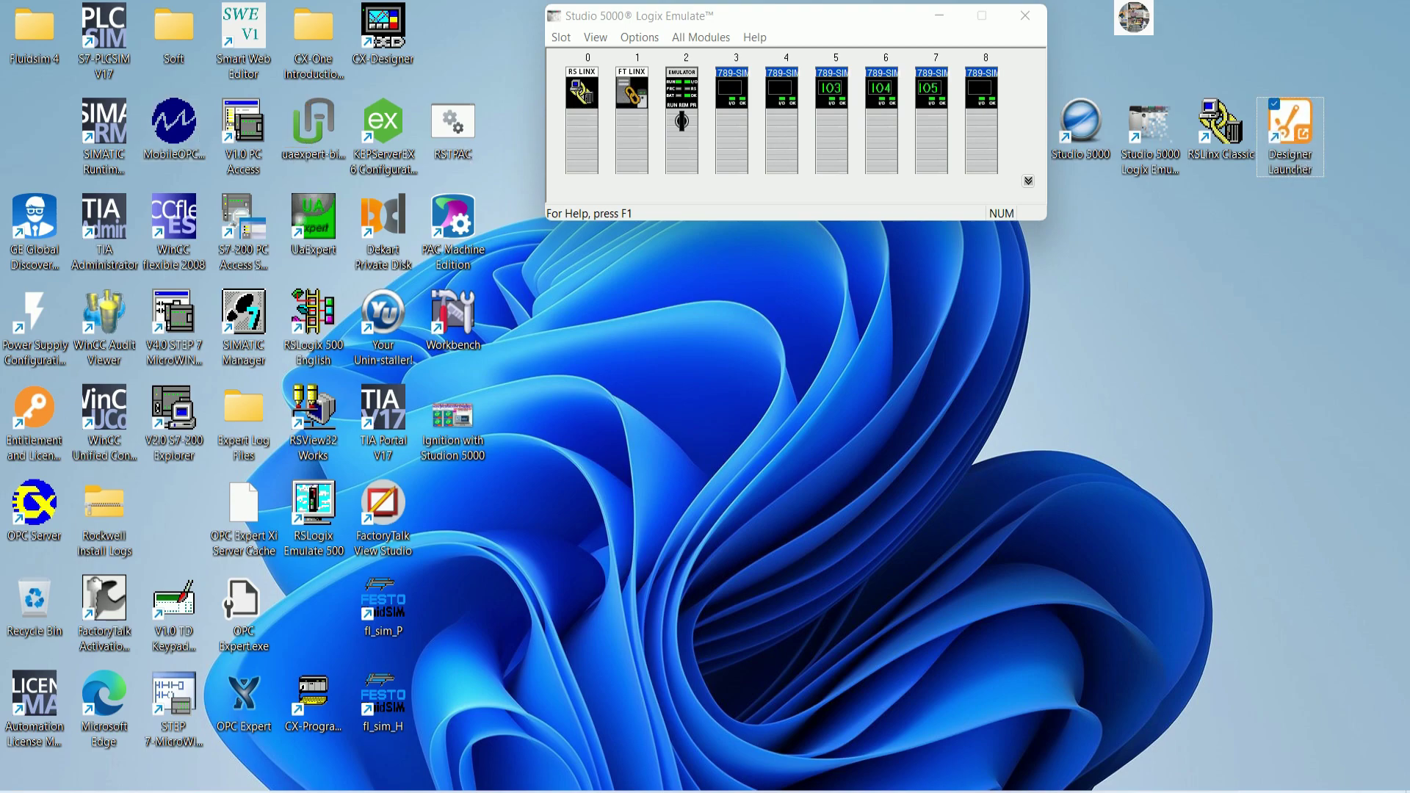
{"action": "key", "text": "Return"}
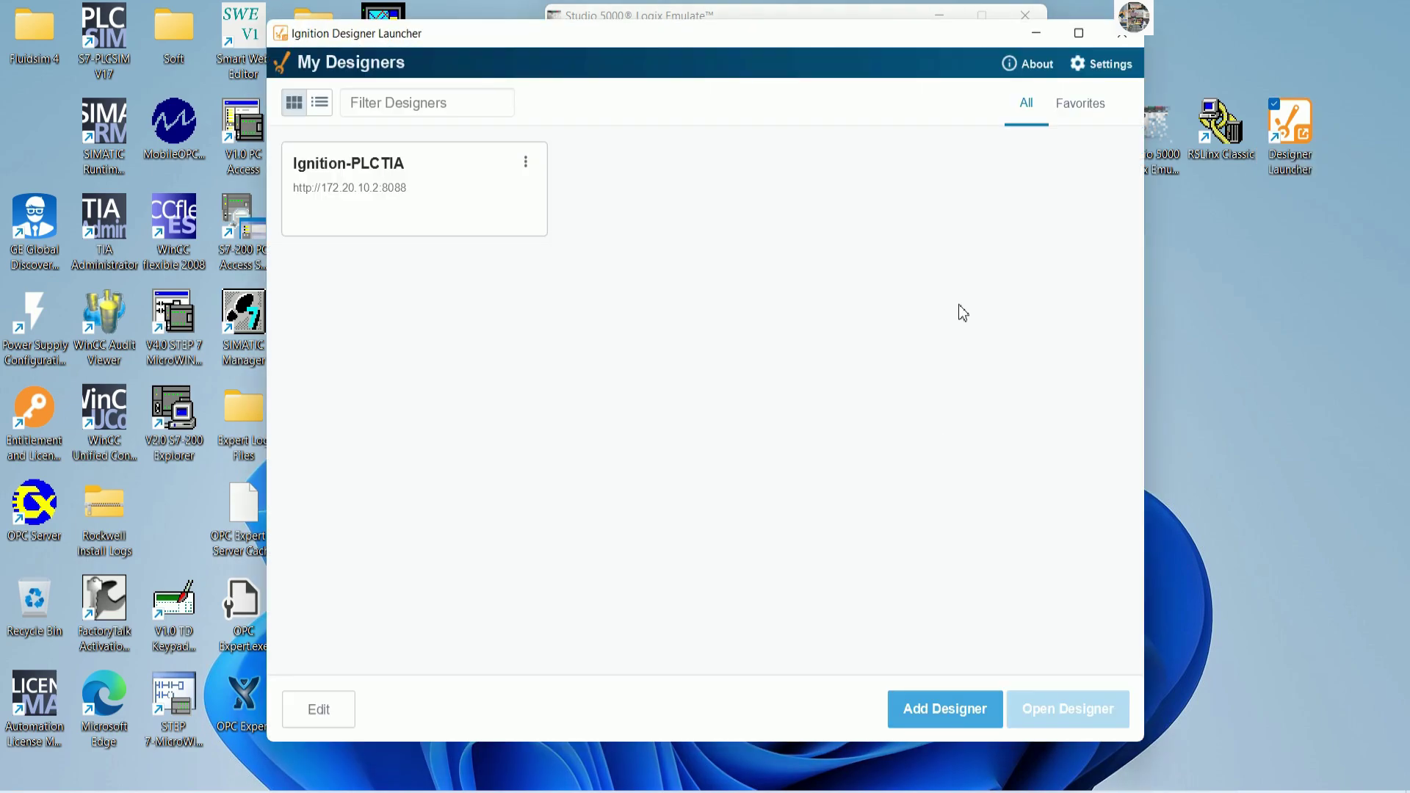
{"action": "left_click", "coordinate": [1078, 33]}
Open the Ignition-PLCTIA designer and log in with the username admin and the account password
{"action": "left_click", "coordinate": [175, 175]}
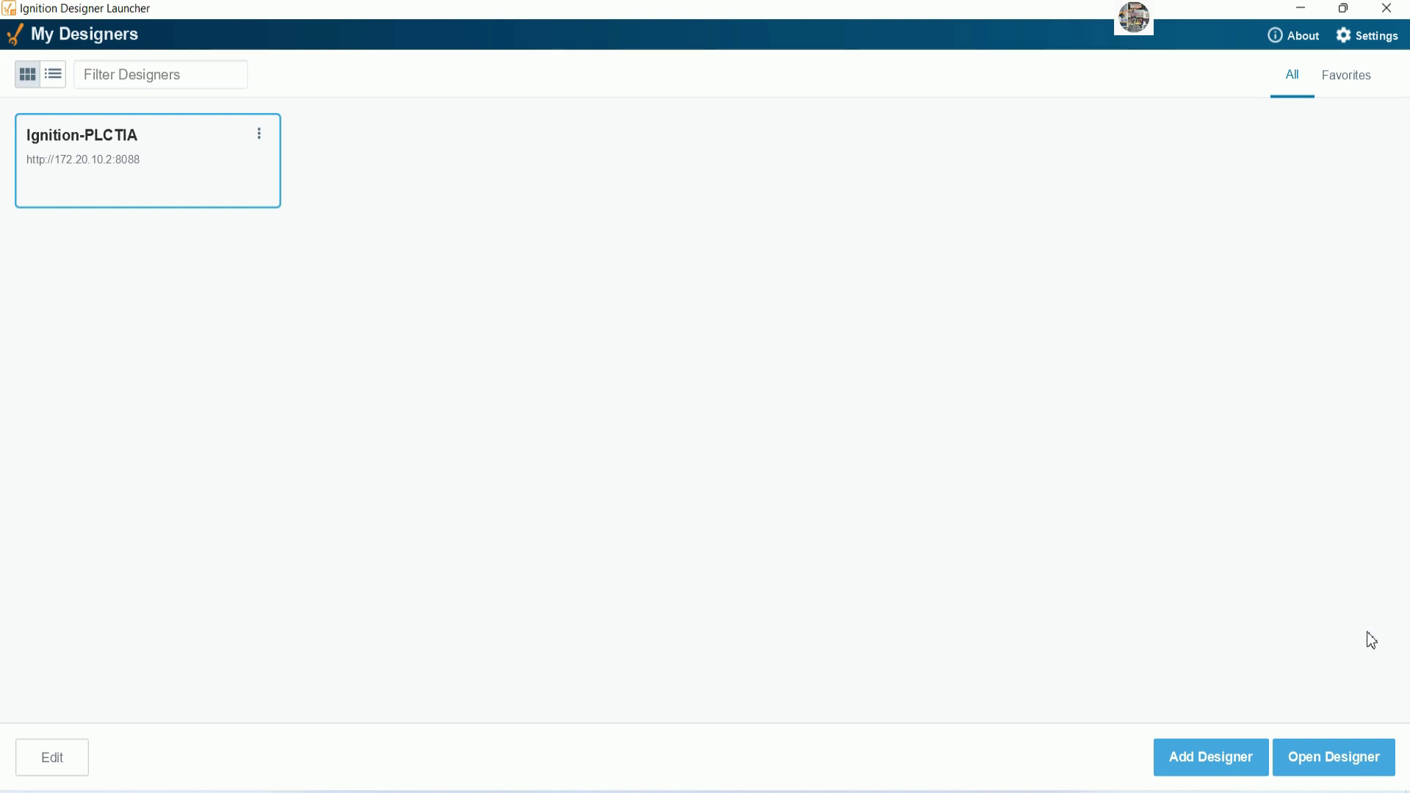
{"action": "left_click", "coordinate": [1339, 759]}
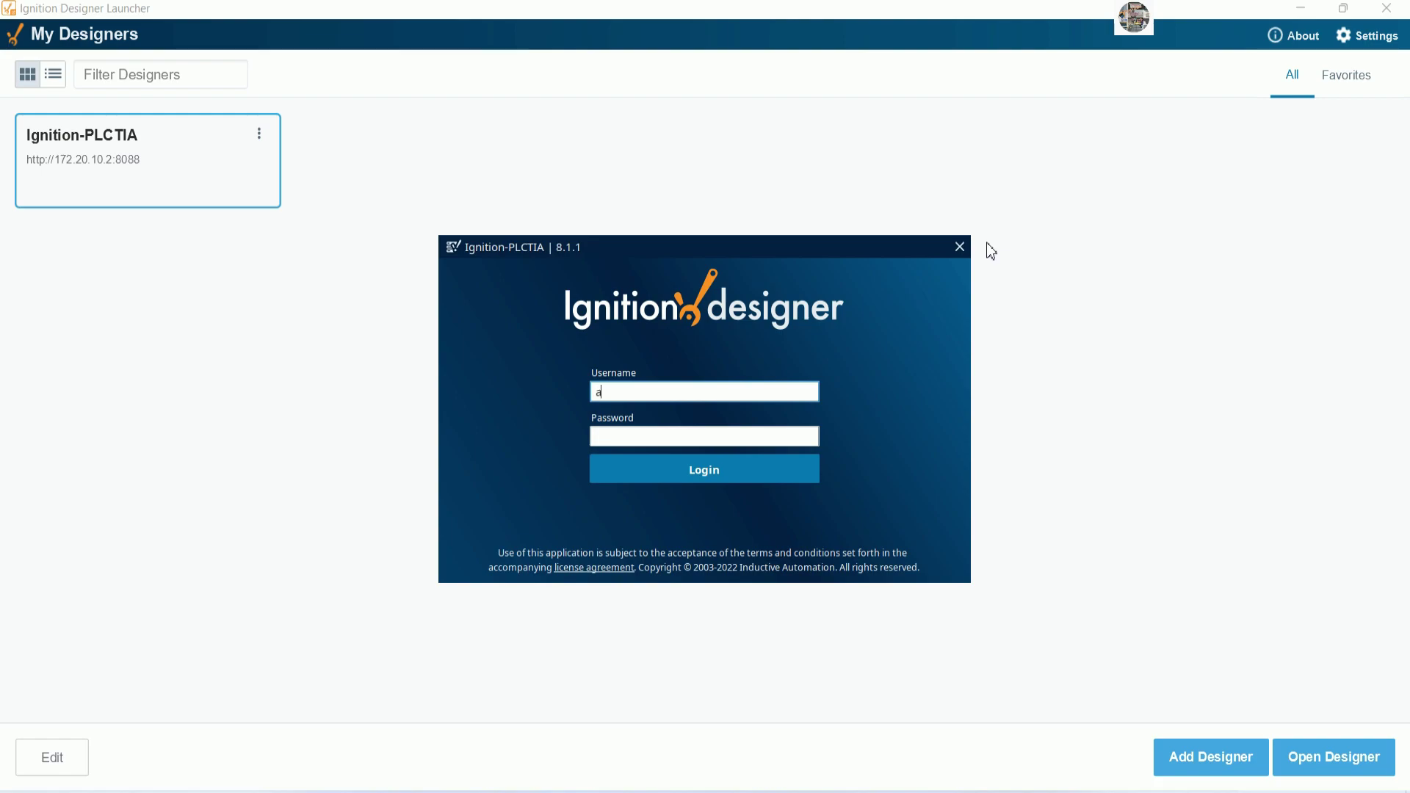
{"action": "key", "text": "Tab"}
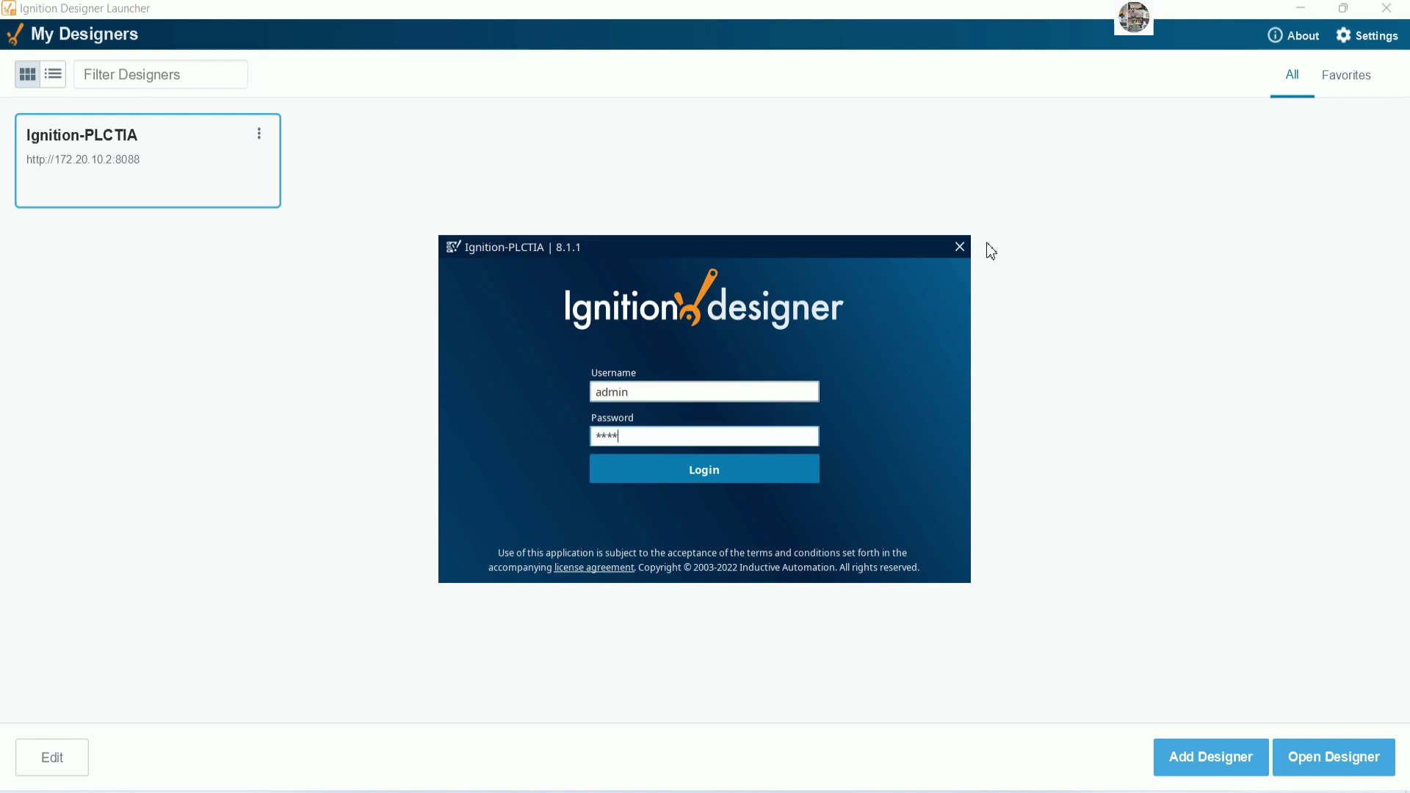
{"action": "key", "text": "Return"}
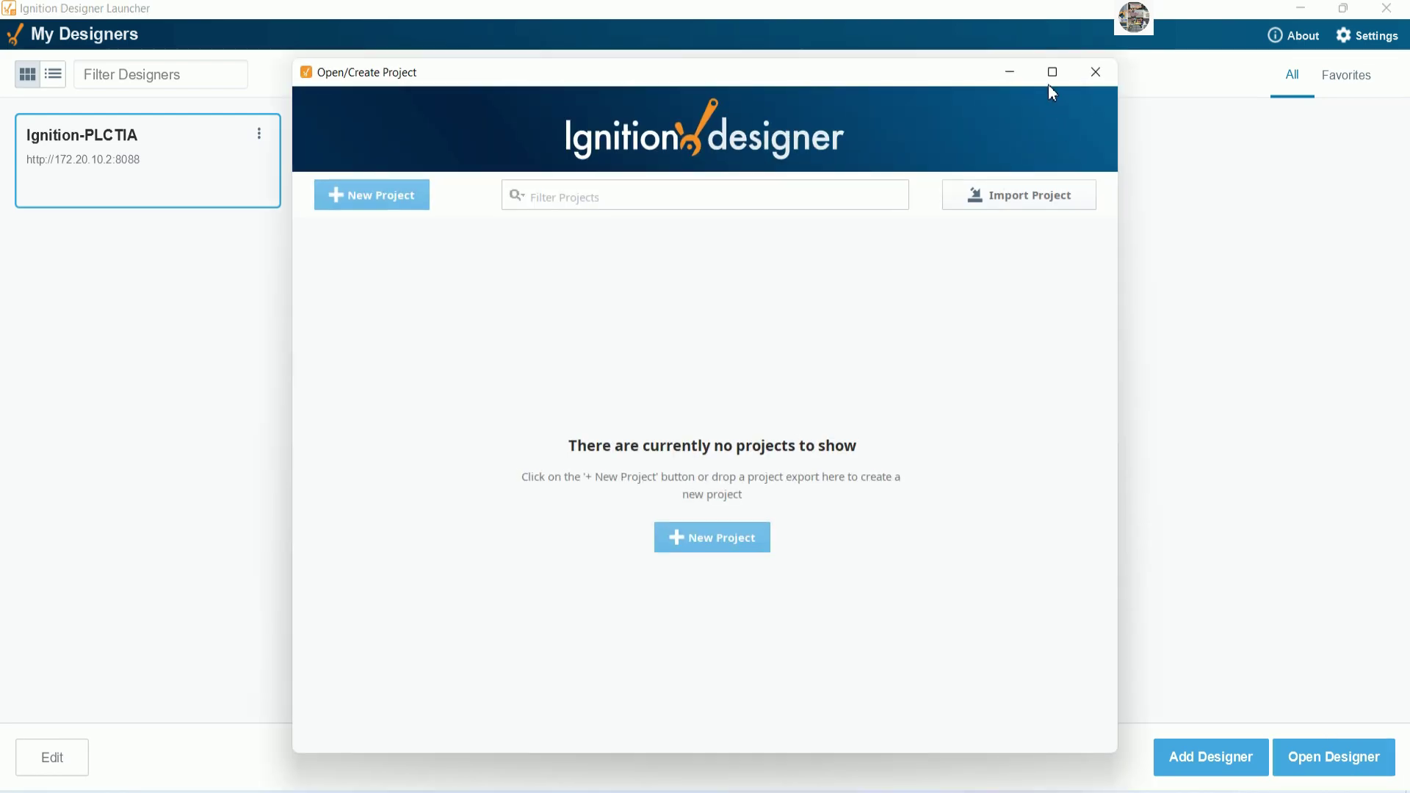
Maximize the project window and create a new project named Studio5000 with the title "Simulation PLC Allen Bradley", keeping the other defaults
{"action": "left_click", "coordinate": [1052, 73]}
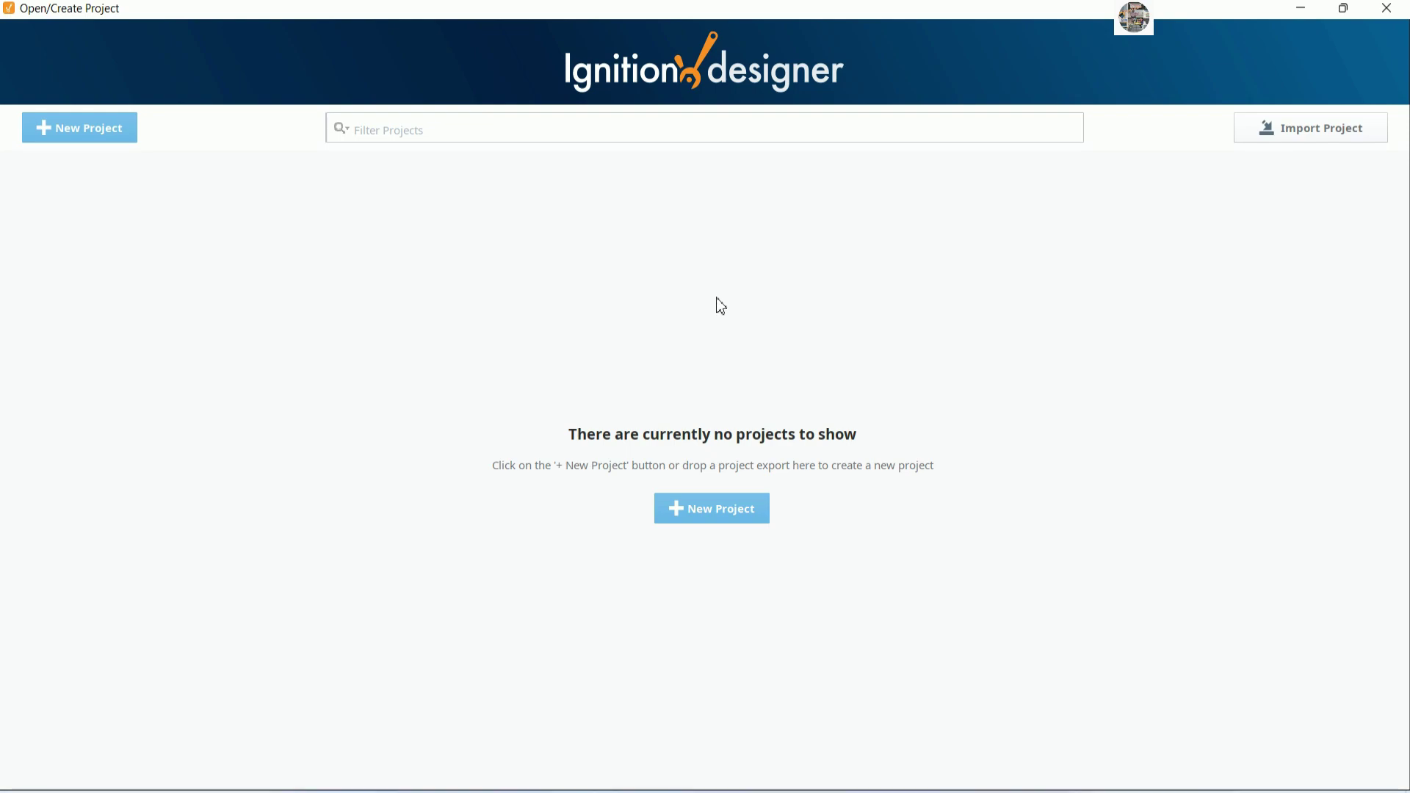
{"action": "left_click", "coordinate": [719, 514]}
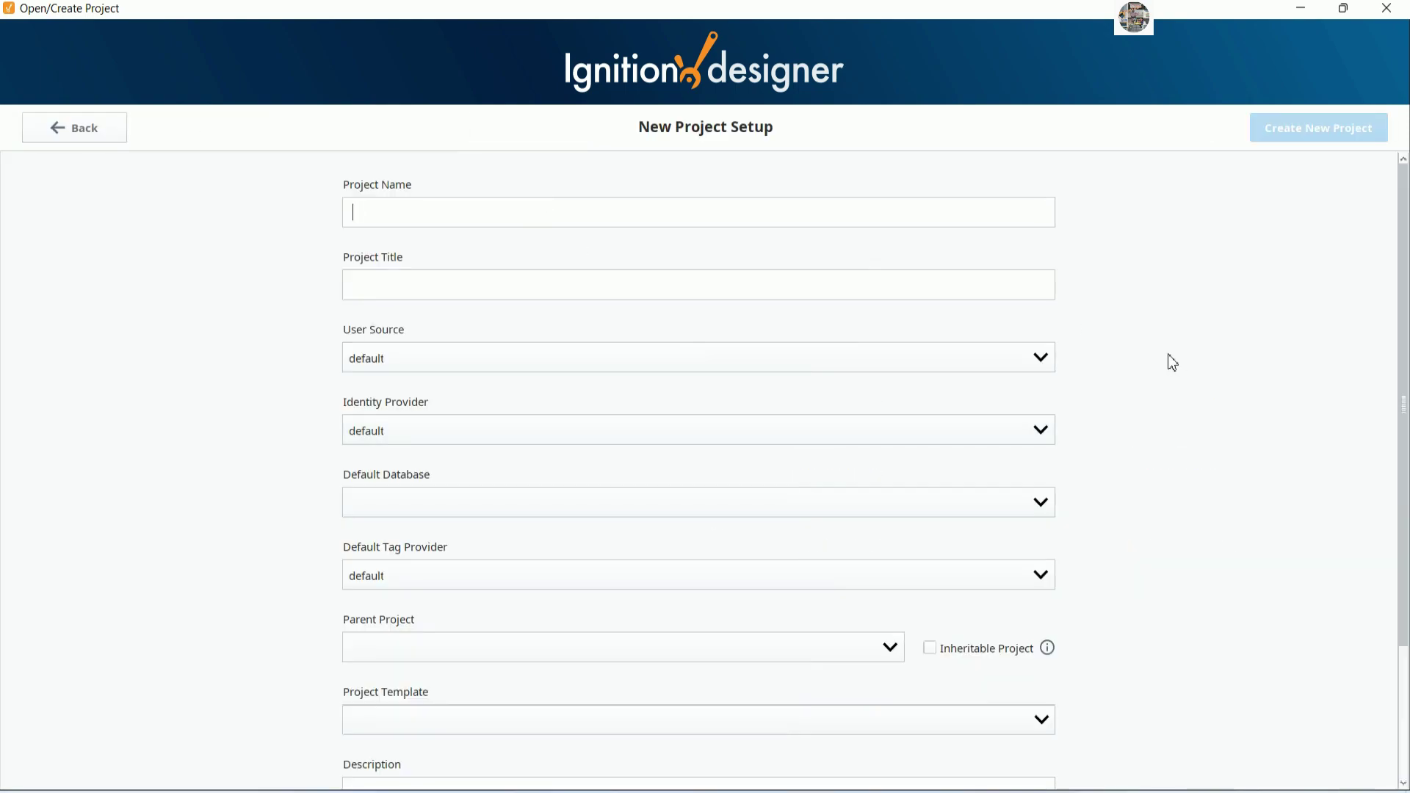
{"action": "type", "text": "s"}
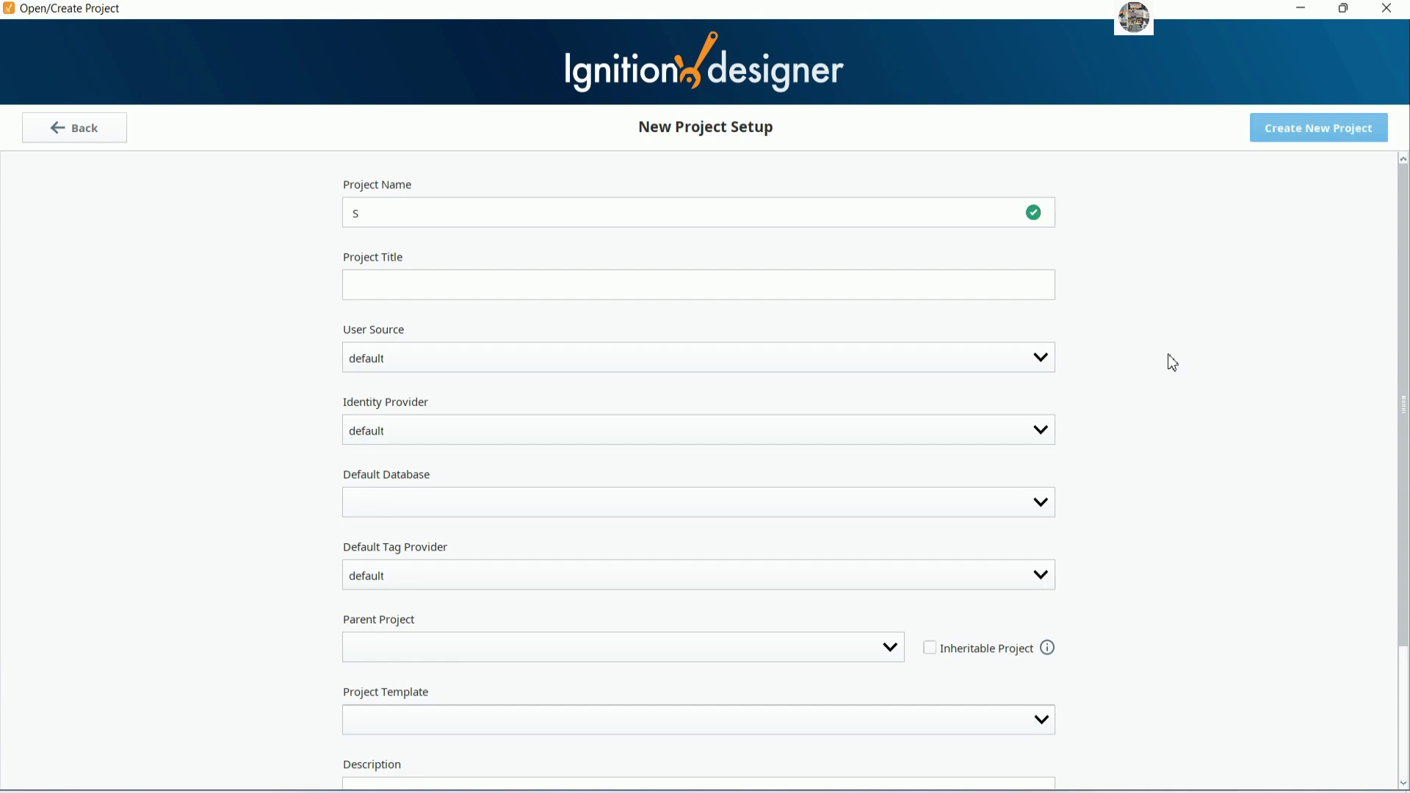
{"action": "key", "text": "BackSpace"}
{"action": "type", "text": "s"}
{"action": "key", "text": "BackSpace"}
{"action": "type", "text": "s"}
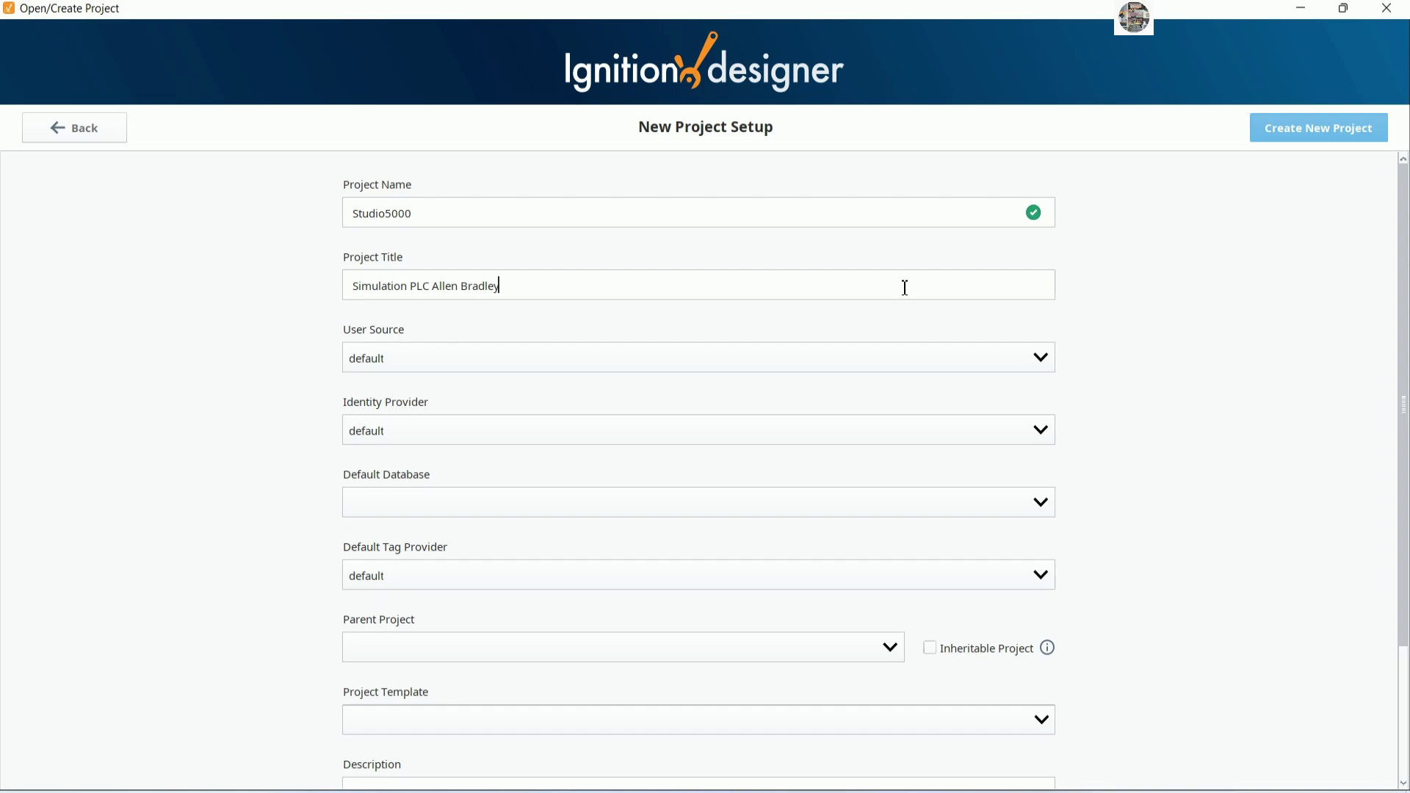
{"action": "scroll", "coordinate": [1026, 312], "scroll_direction": "down", "scroll_amount": 3}
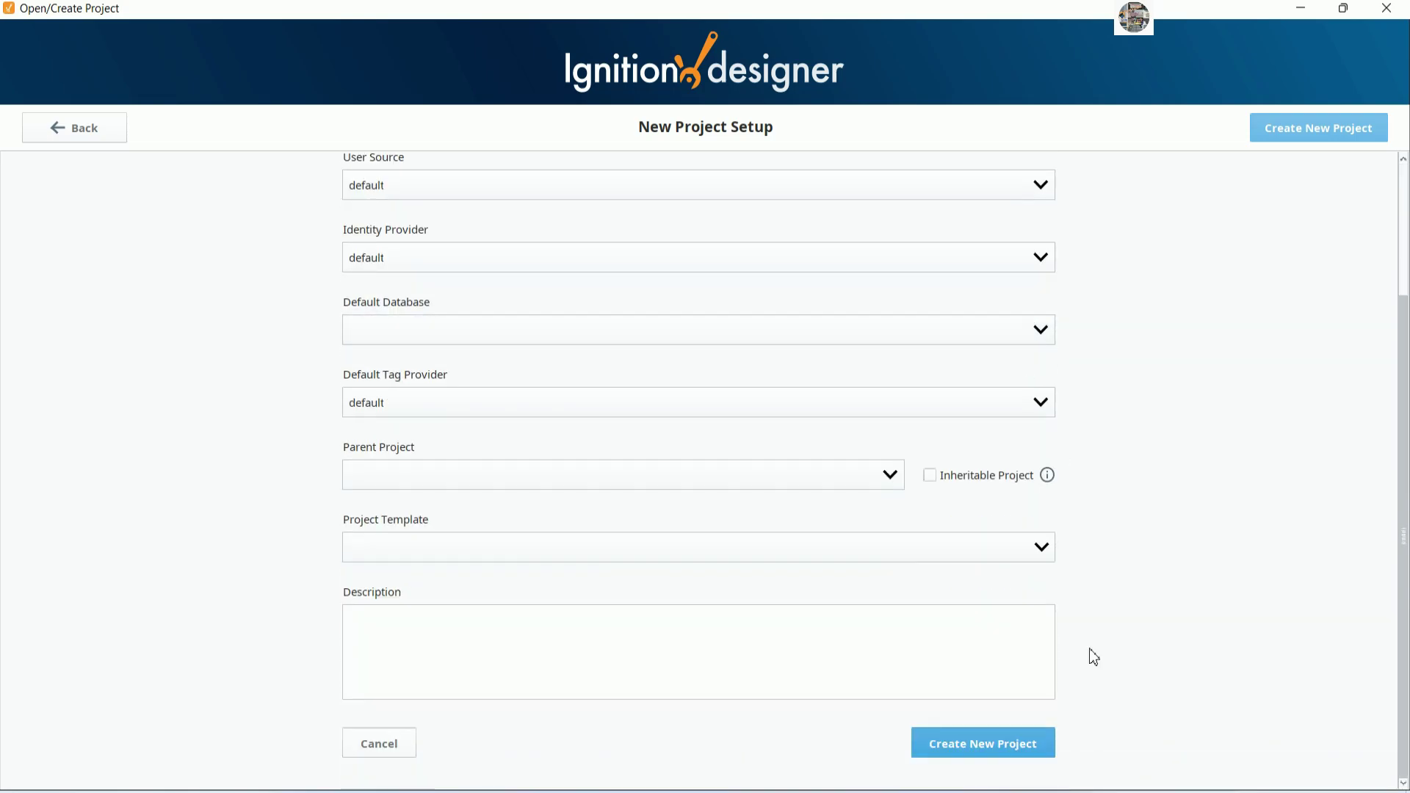
{"action": "left_click", "coordinate": [985, 742]}
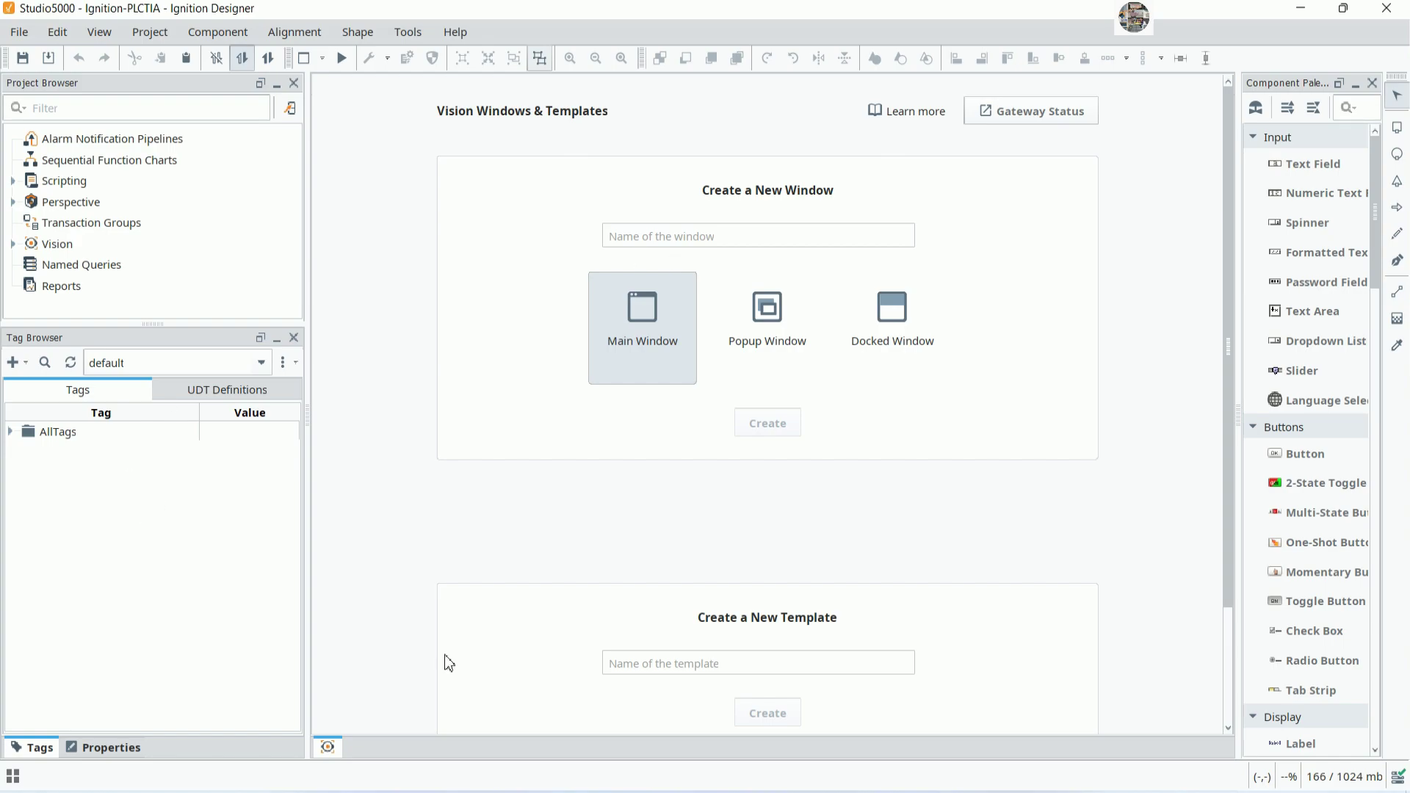
Delete the existing button1 and motor1 tags from the AllTags folder
{"action": "left_click", "coordinate": [10, 431]}
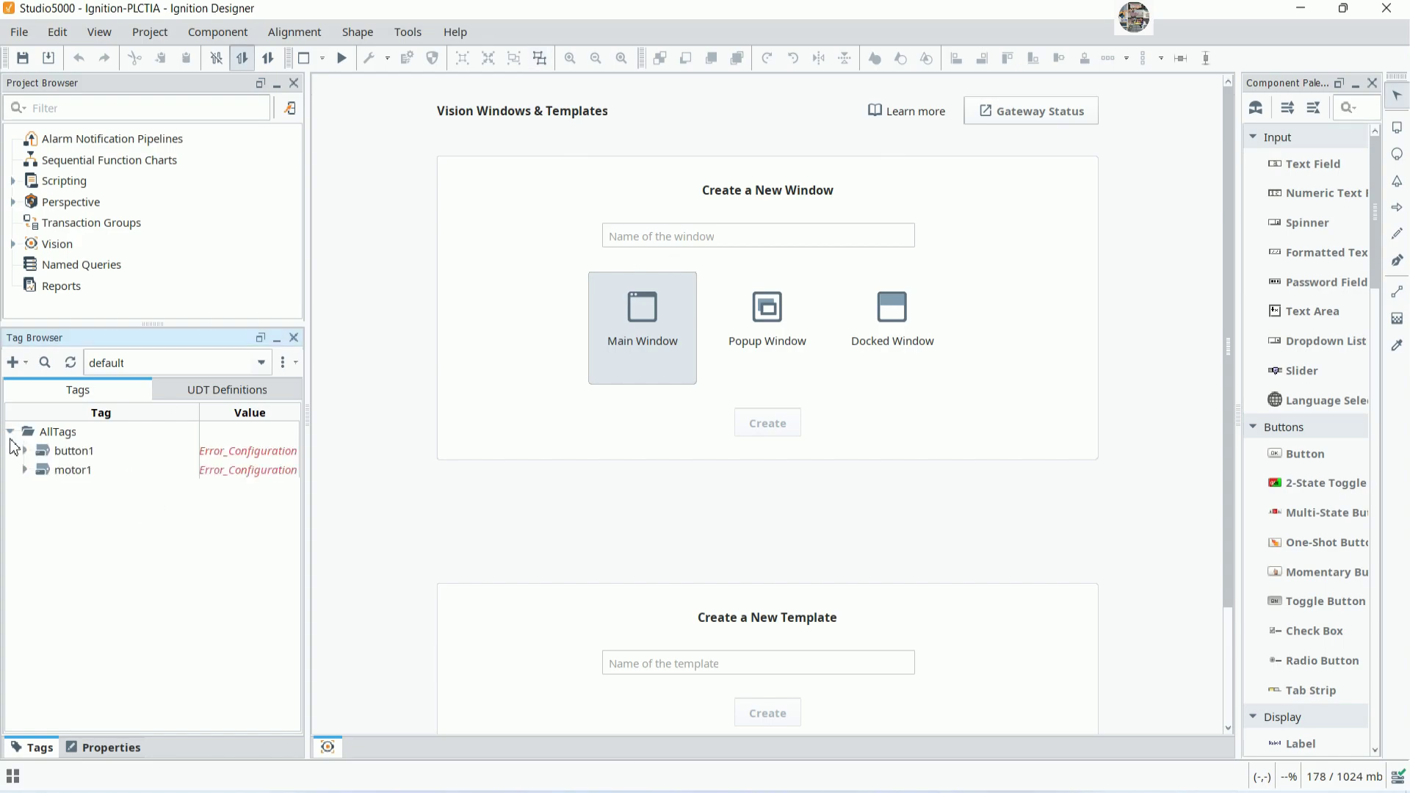
{"action": "right_click", "coordinate": [77, 451]}
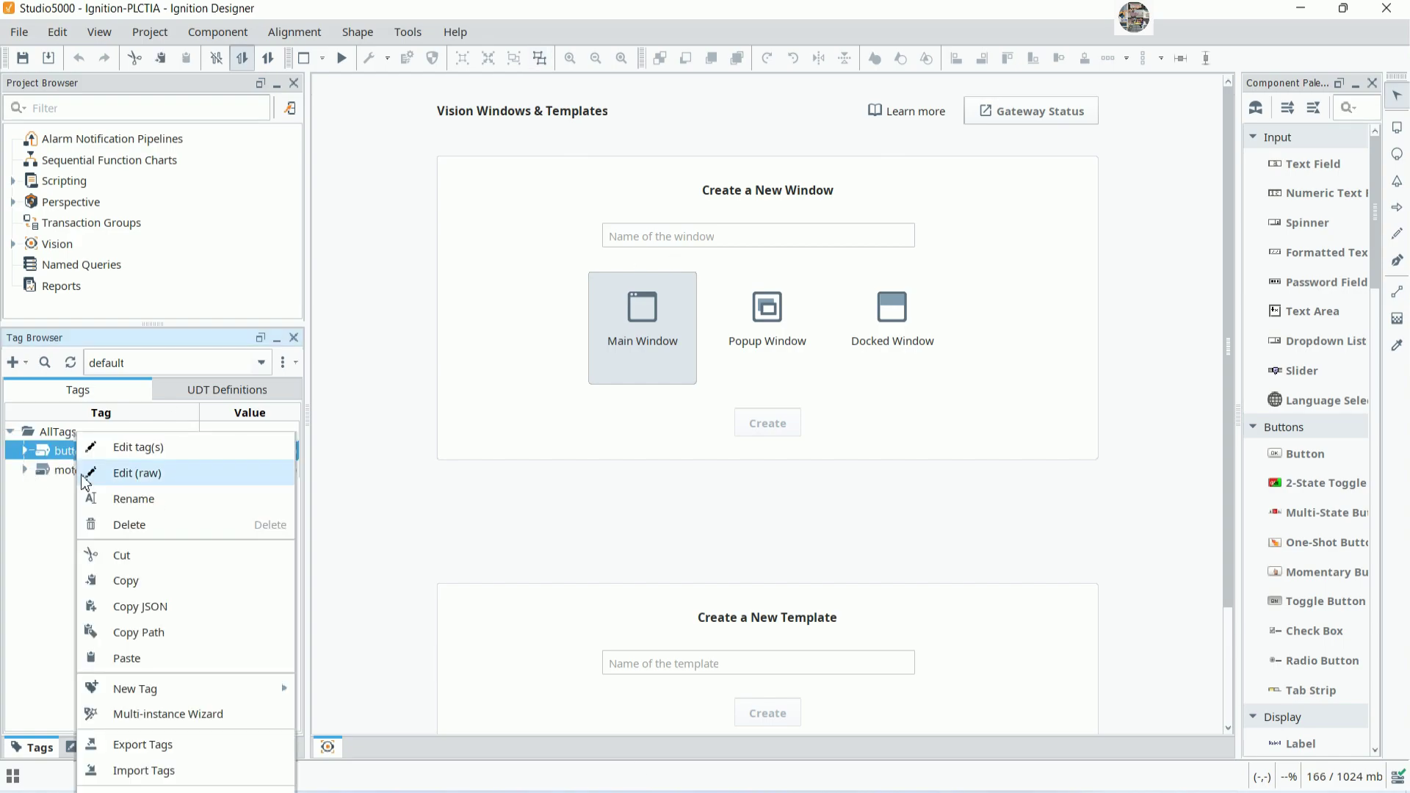
{"action": "left_click", "coordinate": [139, 527]}
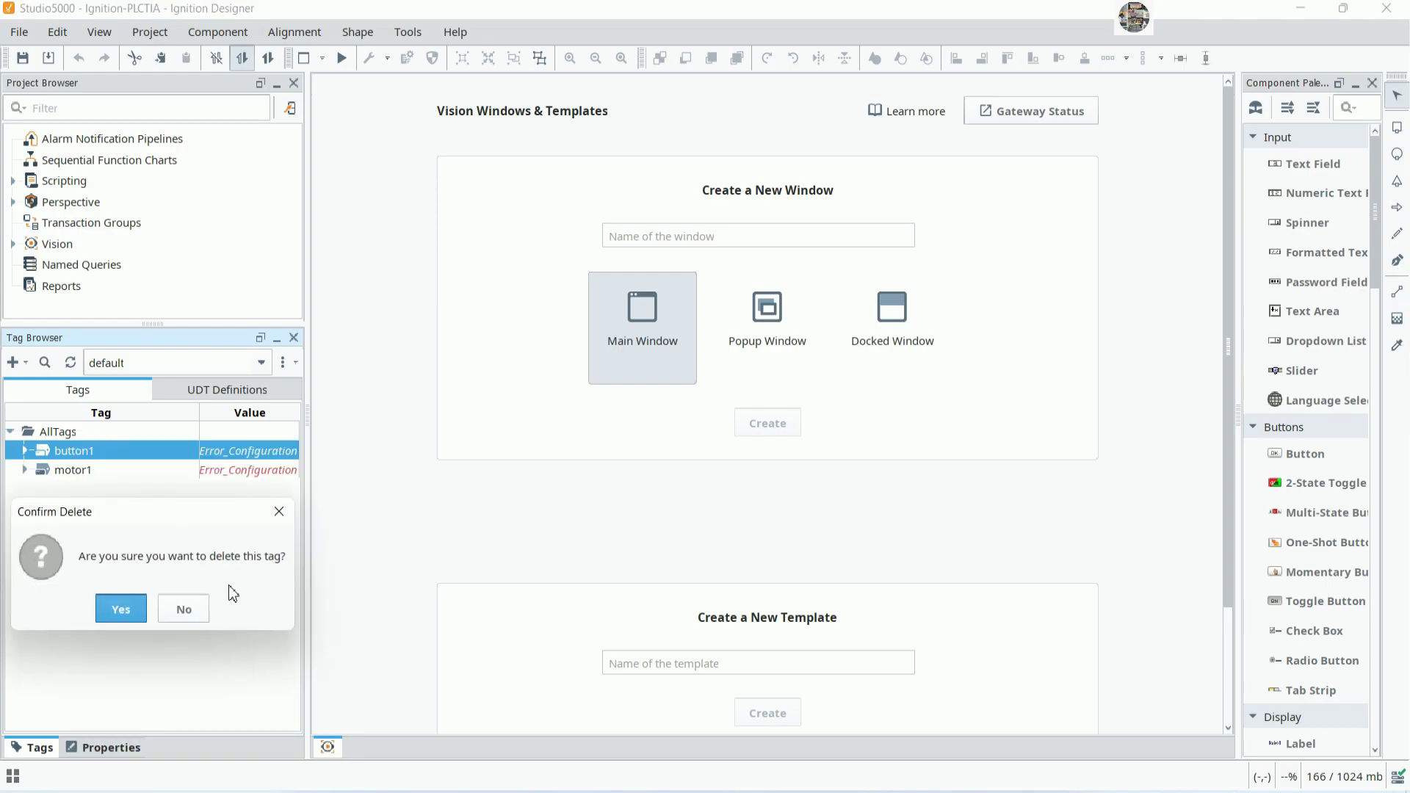
{"action": "left_click", "coordinate": [136, 605]}
{"action": "right_click", "coordinate": [81, 456]}
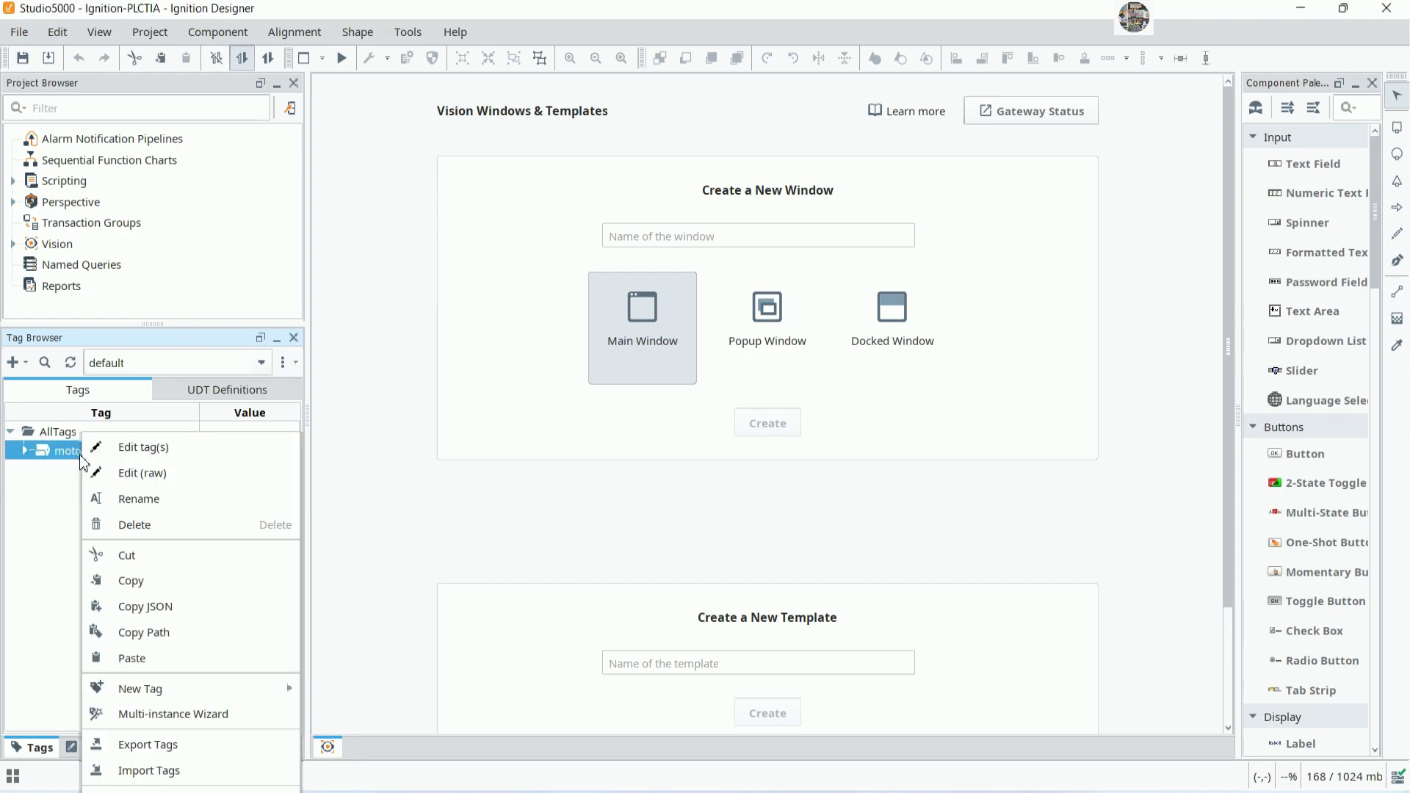
{"action": "left_click", "coordinate": [140, 526]}
{"action": "left_click", "coordinate": [139, 605]}
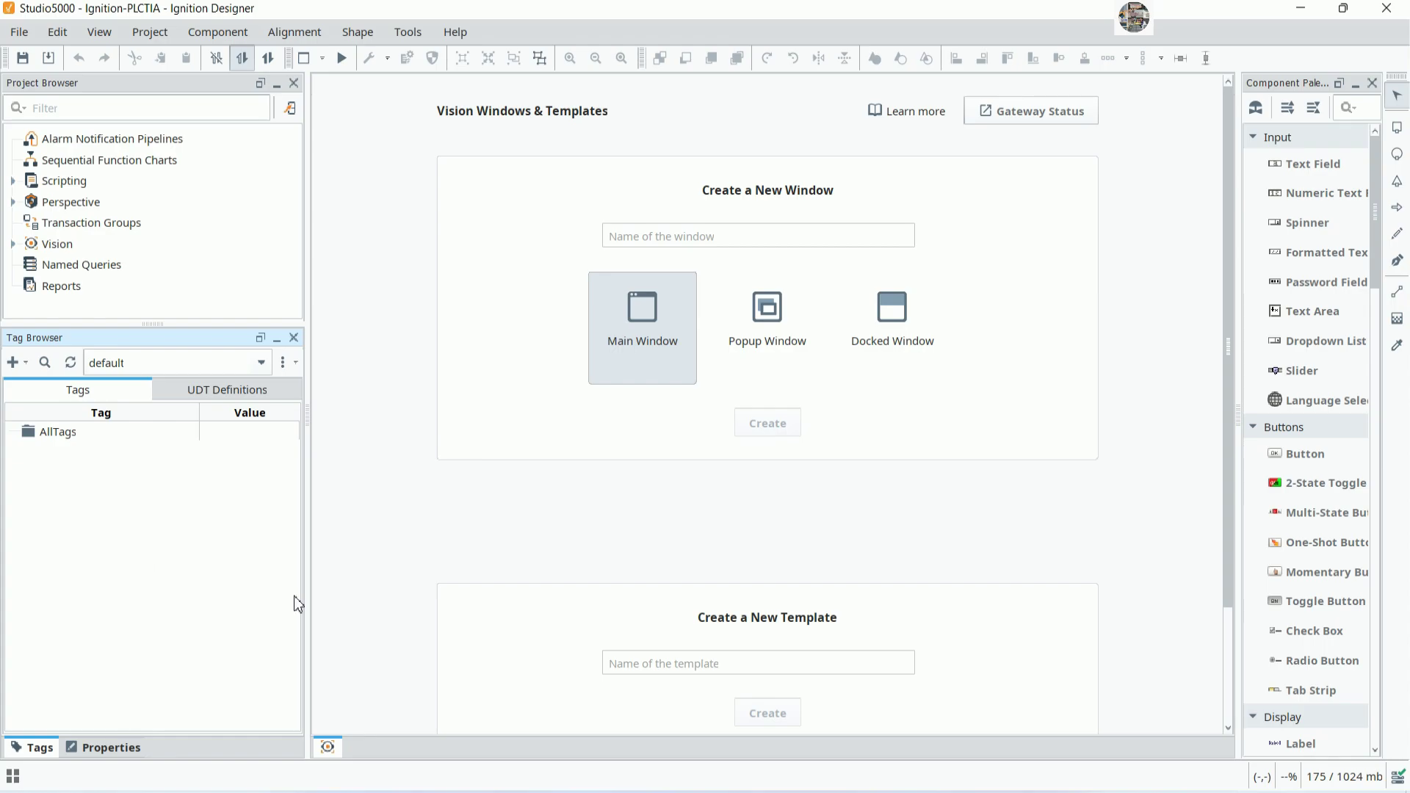
Switch to Notepad and add a new line reading "First we need to create tags"
{"action": "key", "text": "alt+Tab"}
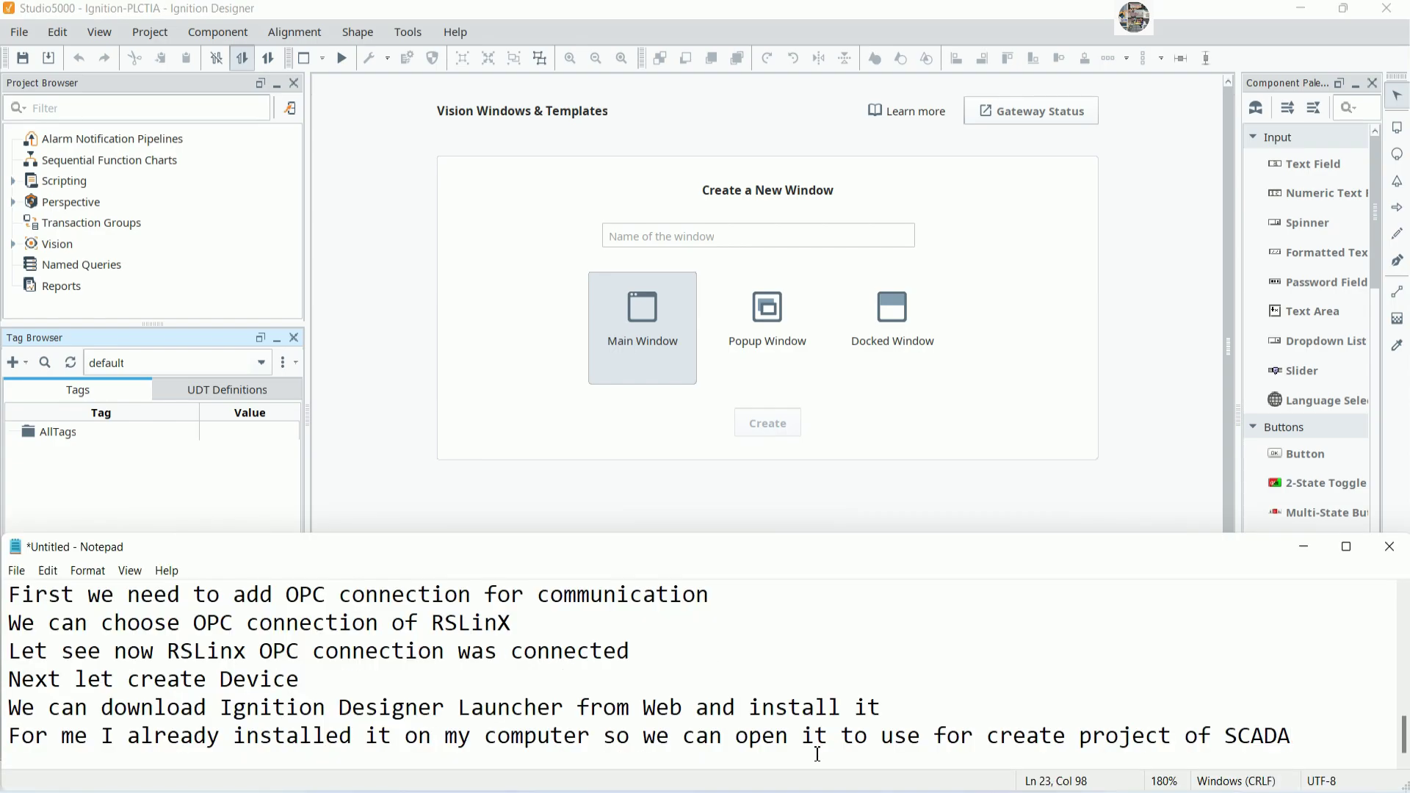
{"action": "key", "text": "Return"}
{"action": "type", "text": "Frist we"}
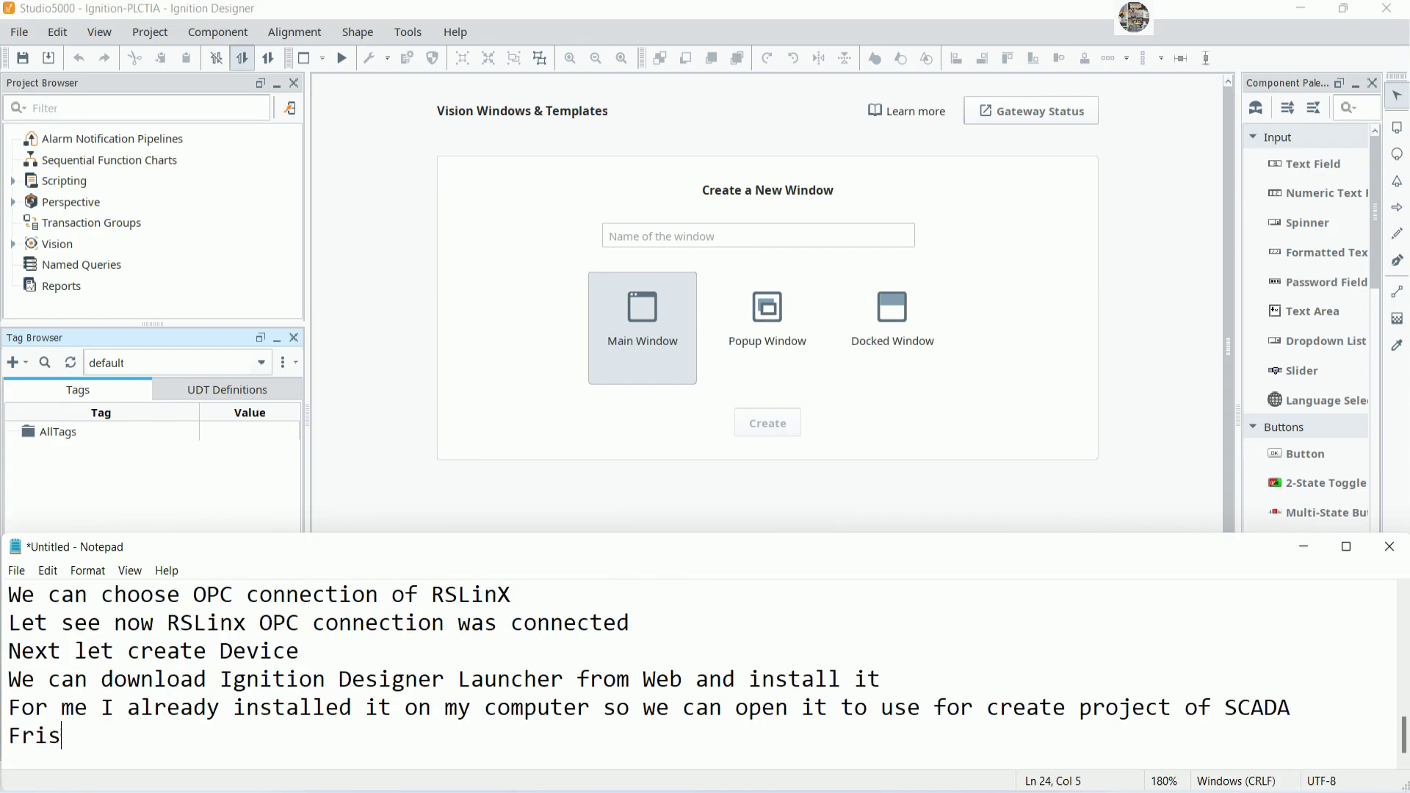
{"action": "key", "text": "BackSpace"}
{"action": "key", "text": "BackSpace"}
{"action": "key", "text": "BackSpace"}
{"action": "key", "text": "BackSpace"}
{"action": "key", "text": "BackSpace"}
{"action": "key", "text": "BackSpace"}
{"action": "key", "text": "BackSpace"}
{"action": "type", "text": "irst we need to c"}
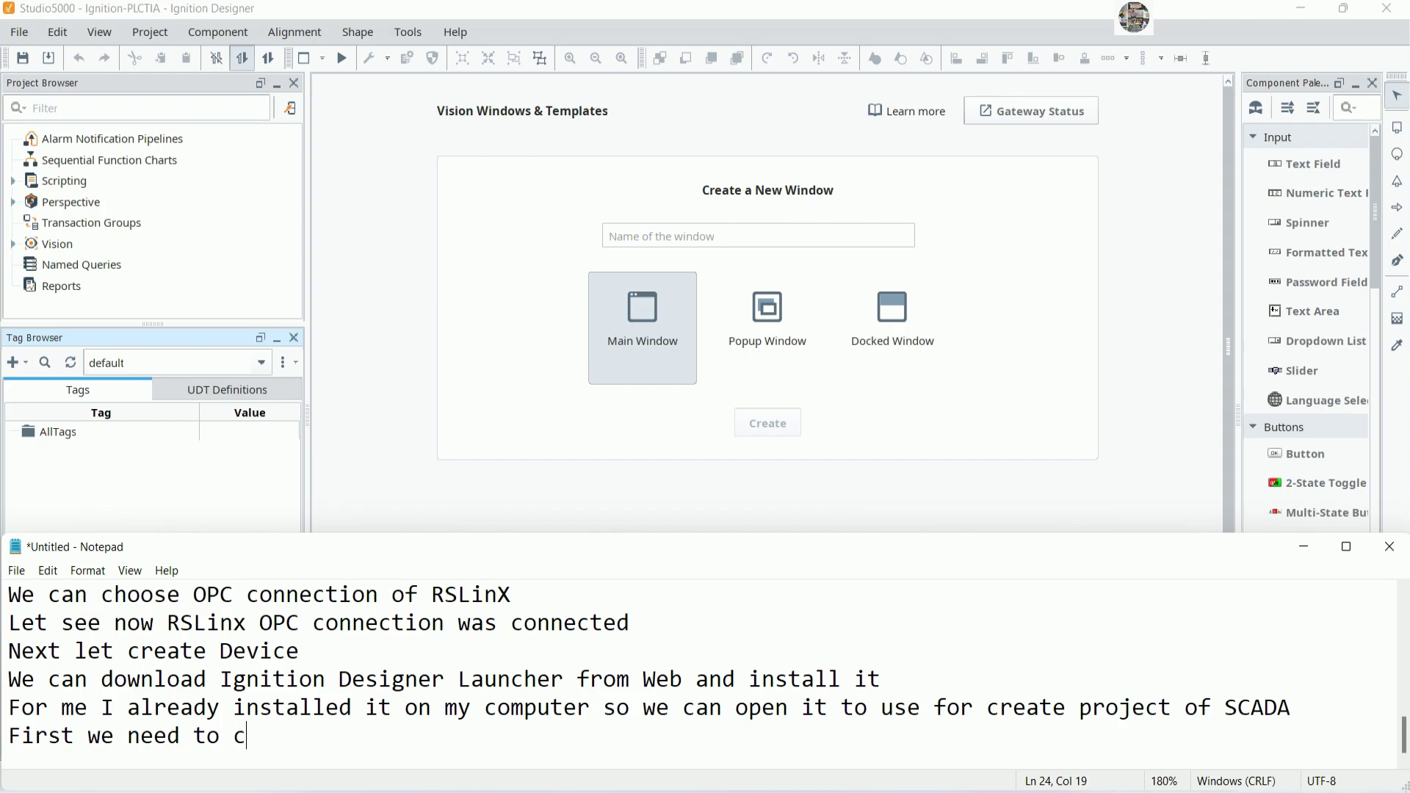
{"action": "type", "text": "reate ne"}
{"action": "key", "text": "BackSpace"}
{"action": "key", "text": "BackSpace"}
{"action": "type", "text": "tags"}
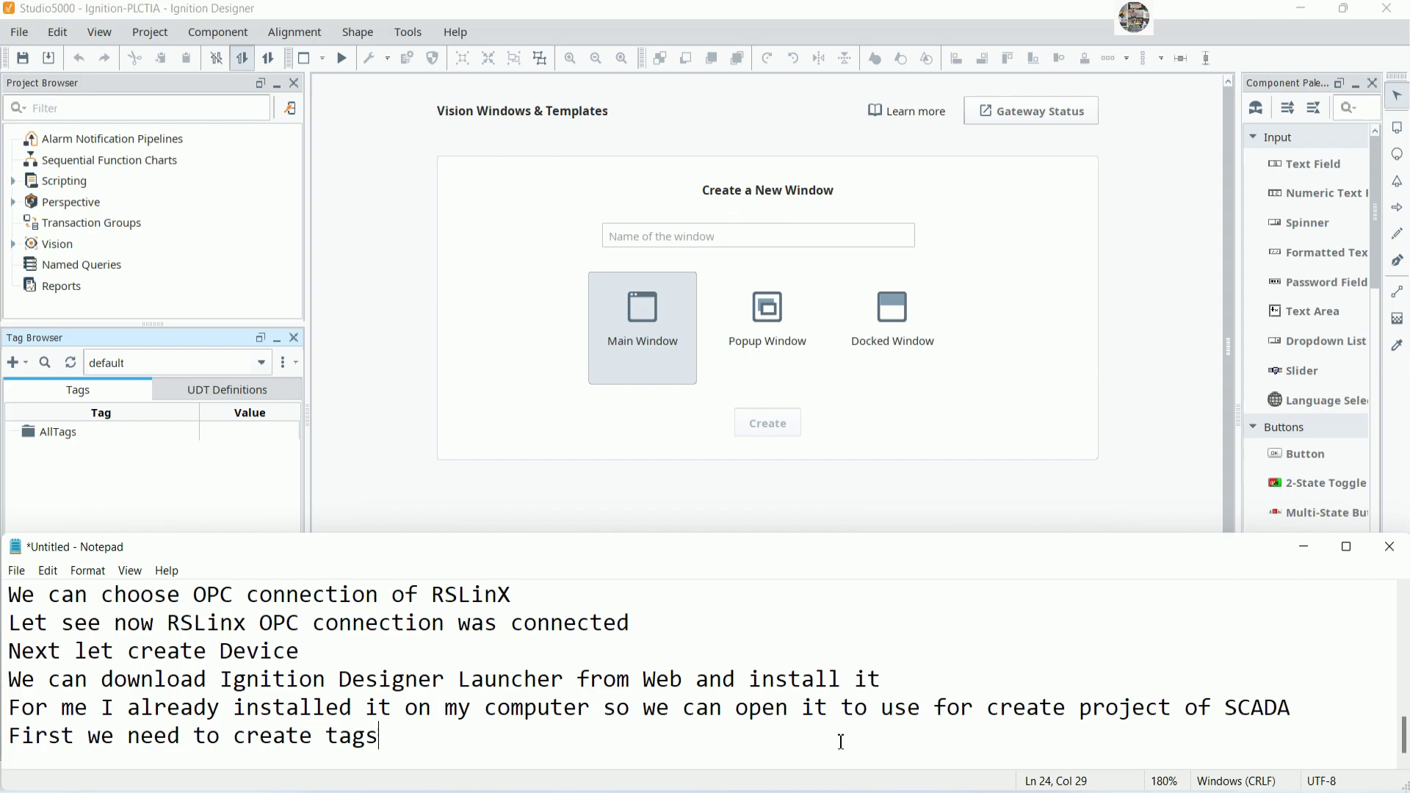
Complete the Notepad line with "that linked from RSlinx Emulator" and minimize Notepad
{"action": "type", "text": " that linked from"}
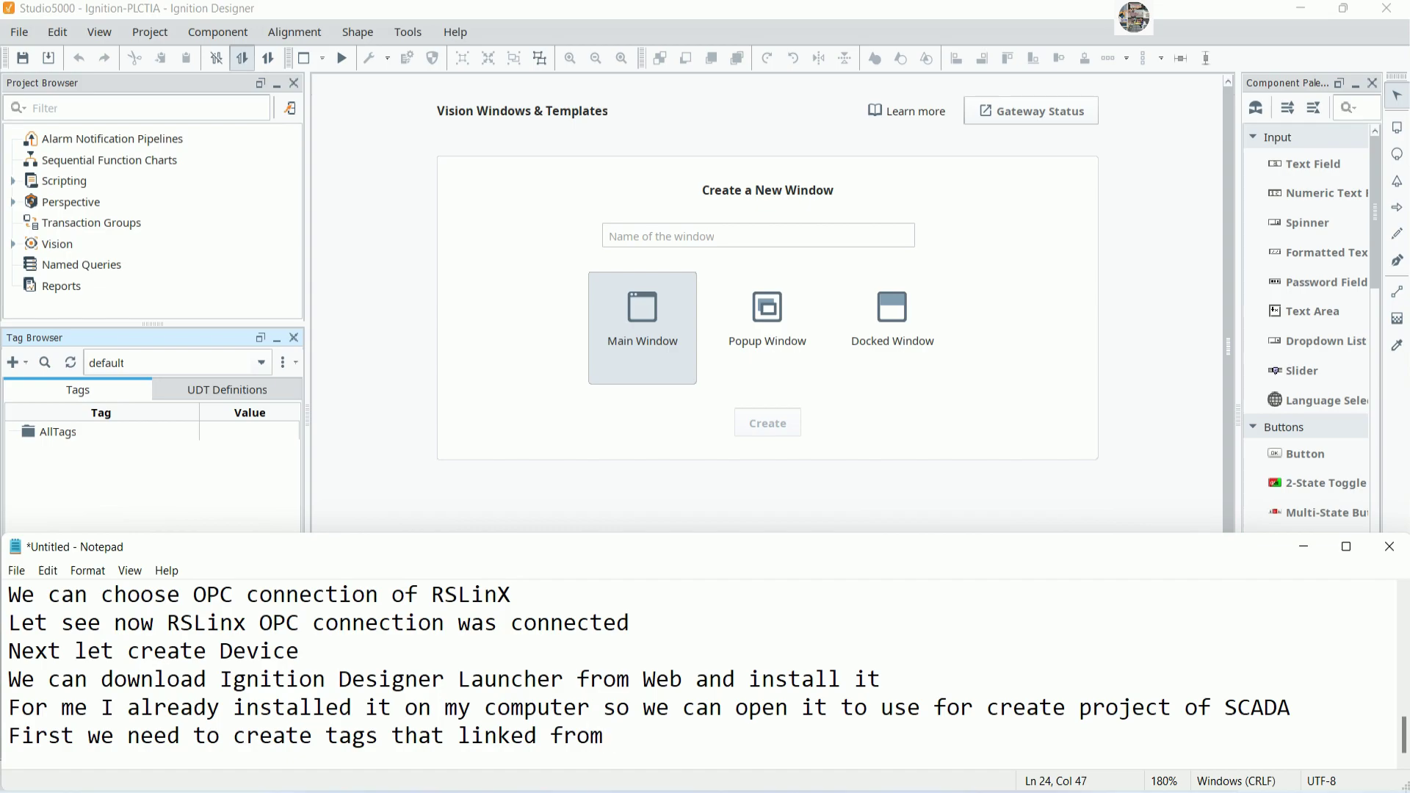
{"action": "type", "text": " RSlinx Emu"}
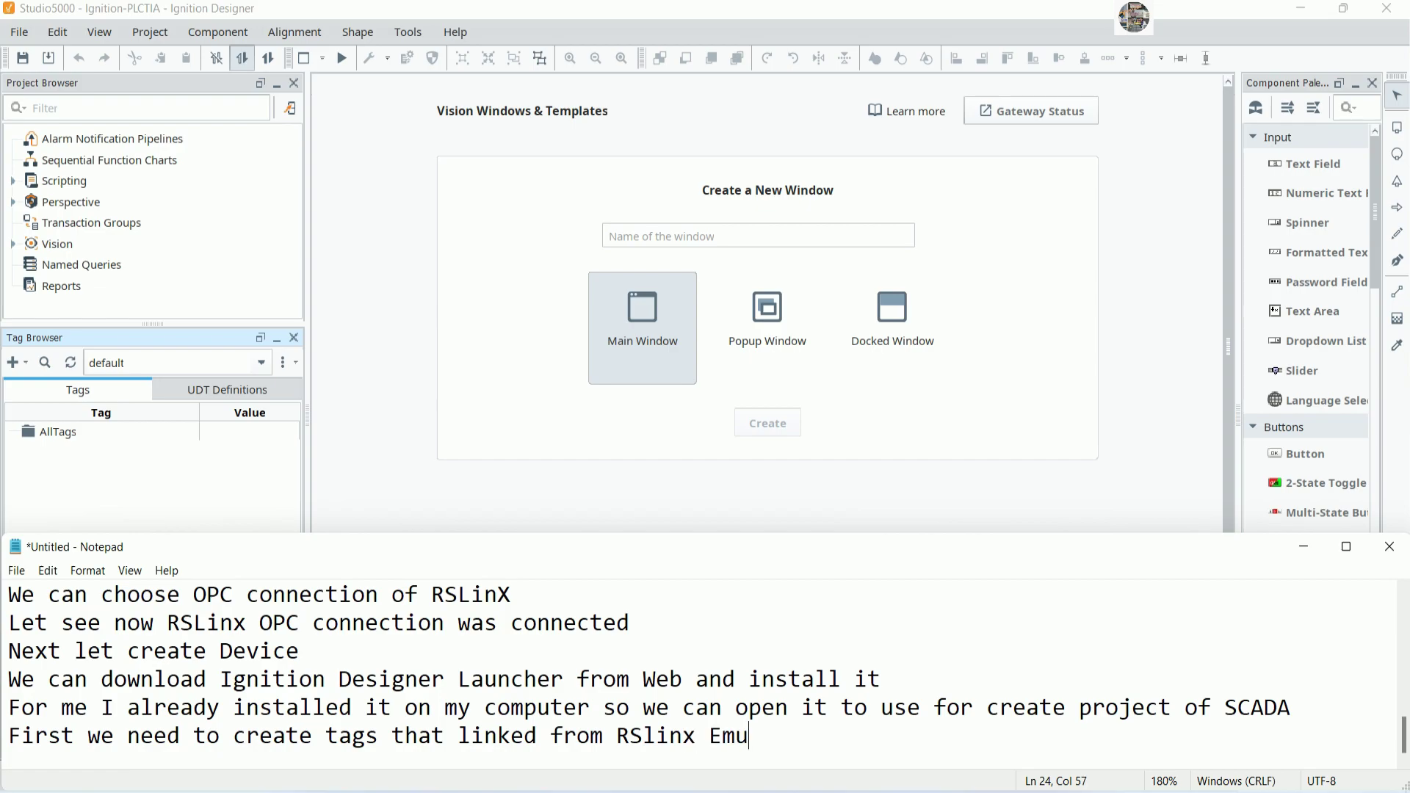
{"action": "type", "text": "latio"}
{"action": "key", "text": "BackSpace"}
{"action": "key", "text": "BackSpace"}
{"action": "type", "text": "or"}
{"action": "left_click", "coordinate": [1304, 547]}
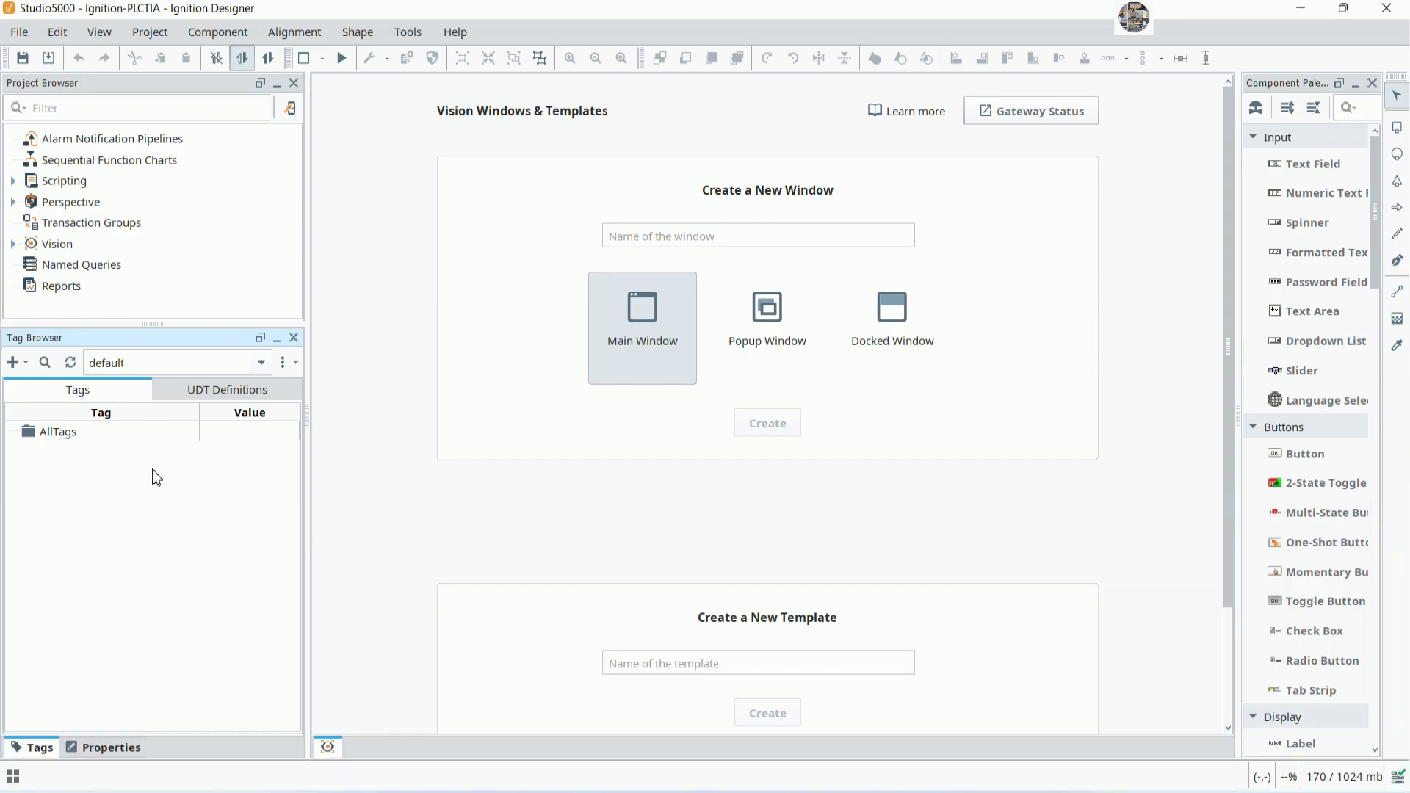
Add a new standard OPC tag in the AllTags folder and name it START MOTOR1
{"action": "right_click", "coordinate": [73, 434]}
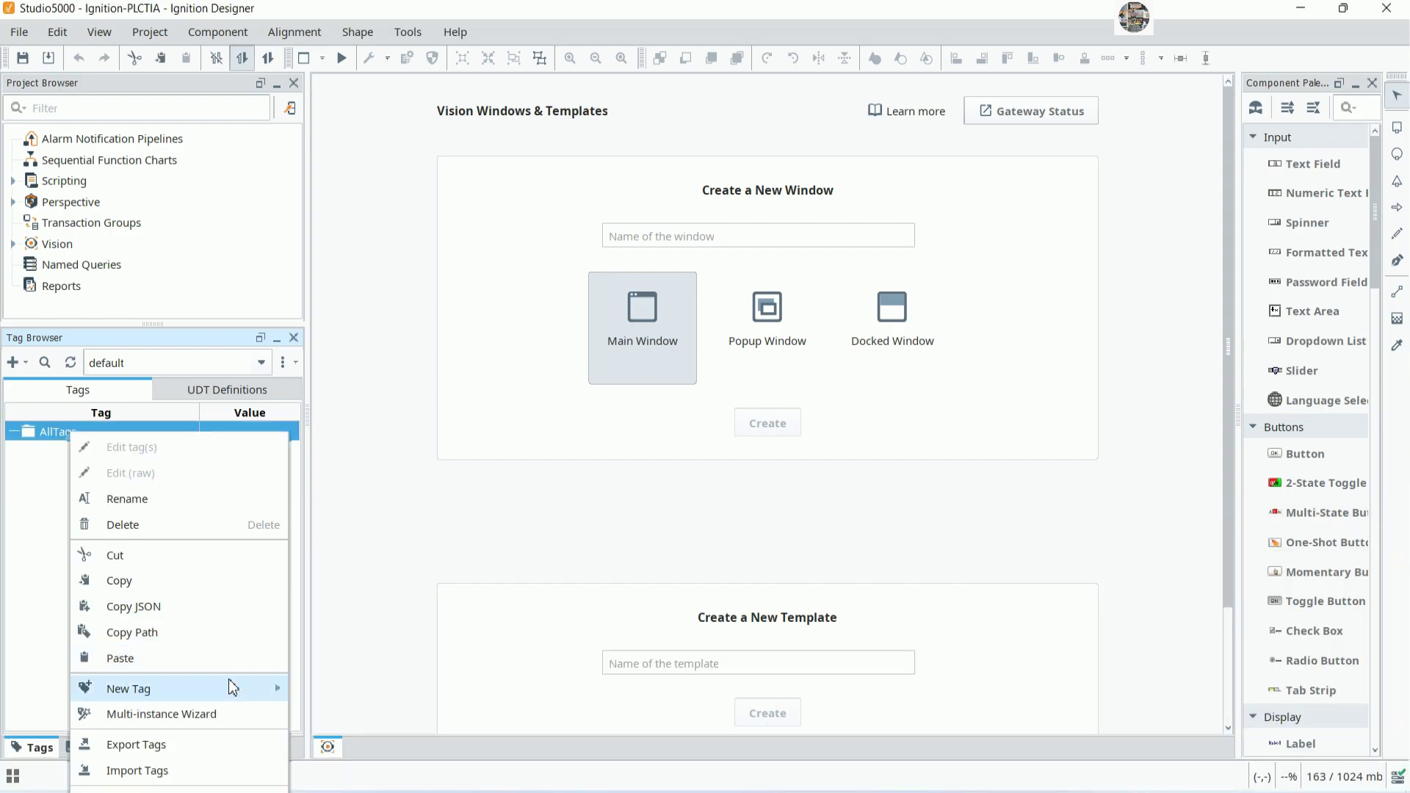
{"action": "mouse_move", "coordinate": [231, 686]}
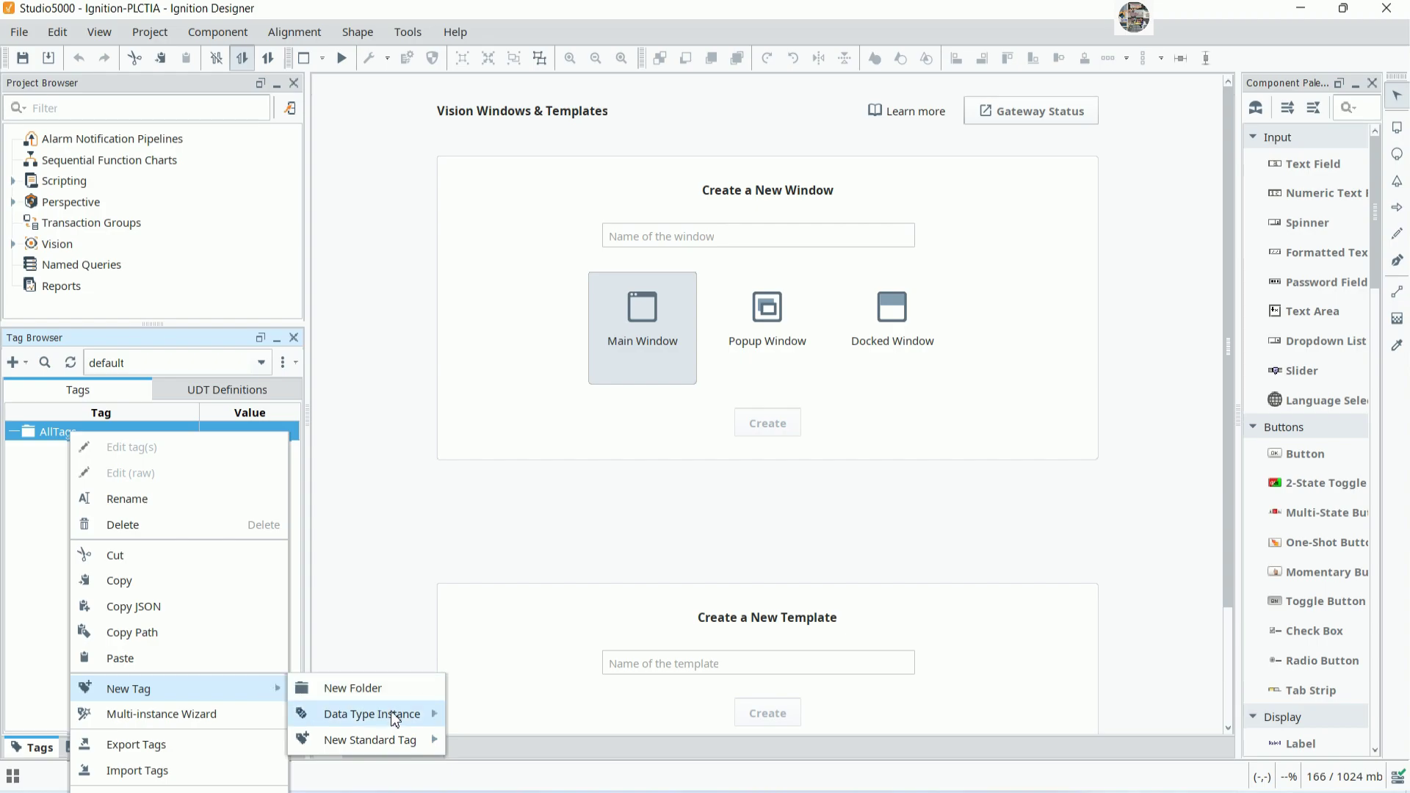
{"action": "mouse_move", "coordinate": [409, 741]}
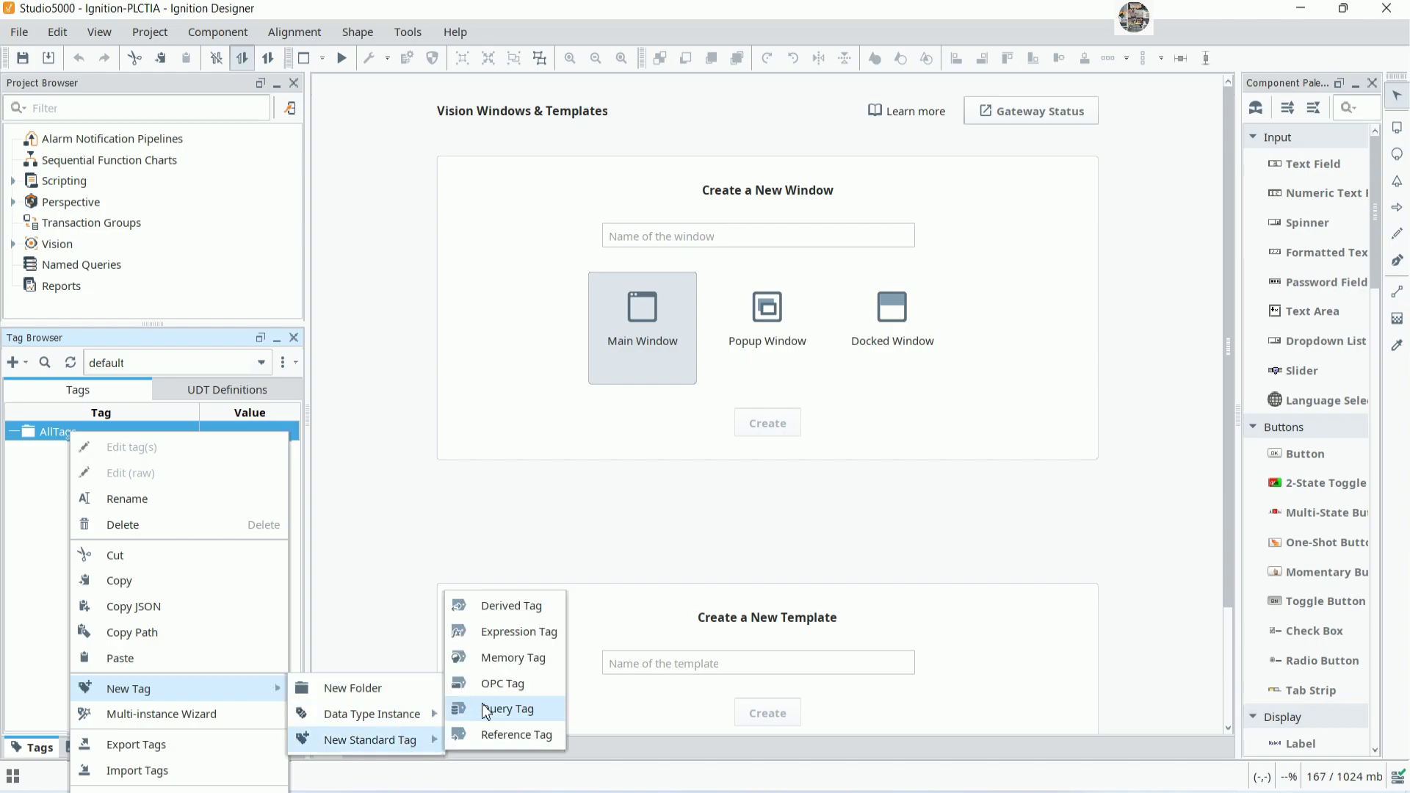
{"action": "left_click", "coordinate": [504, 686]}
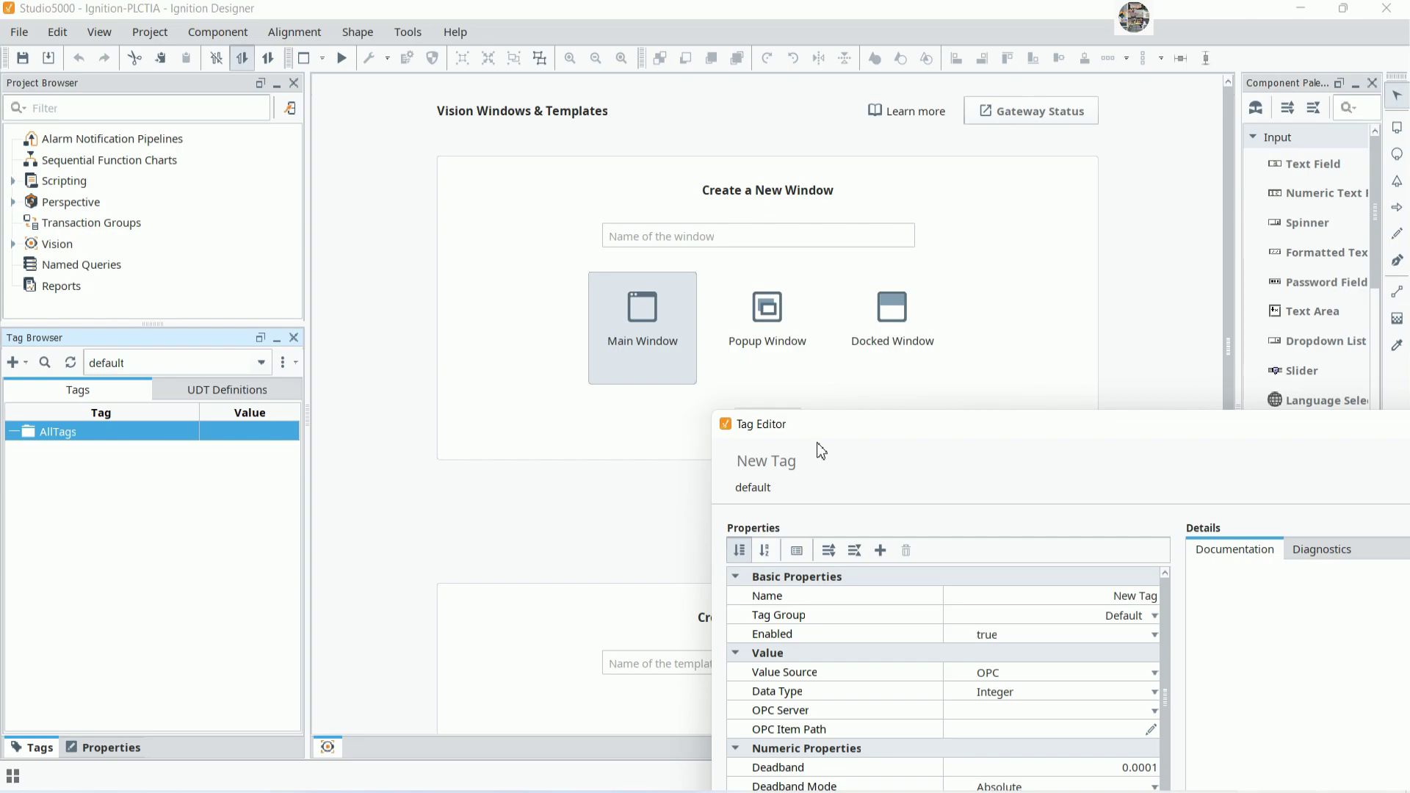
{"action": "left_click_drag", "start_coordinate": [924, 432], "coordinate": [563, 35]}
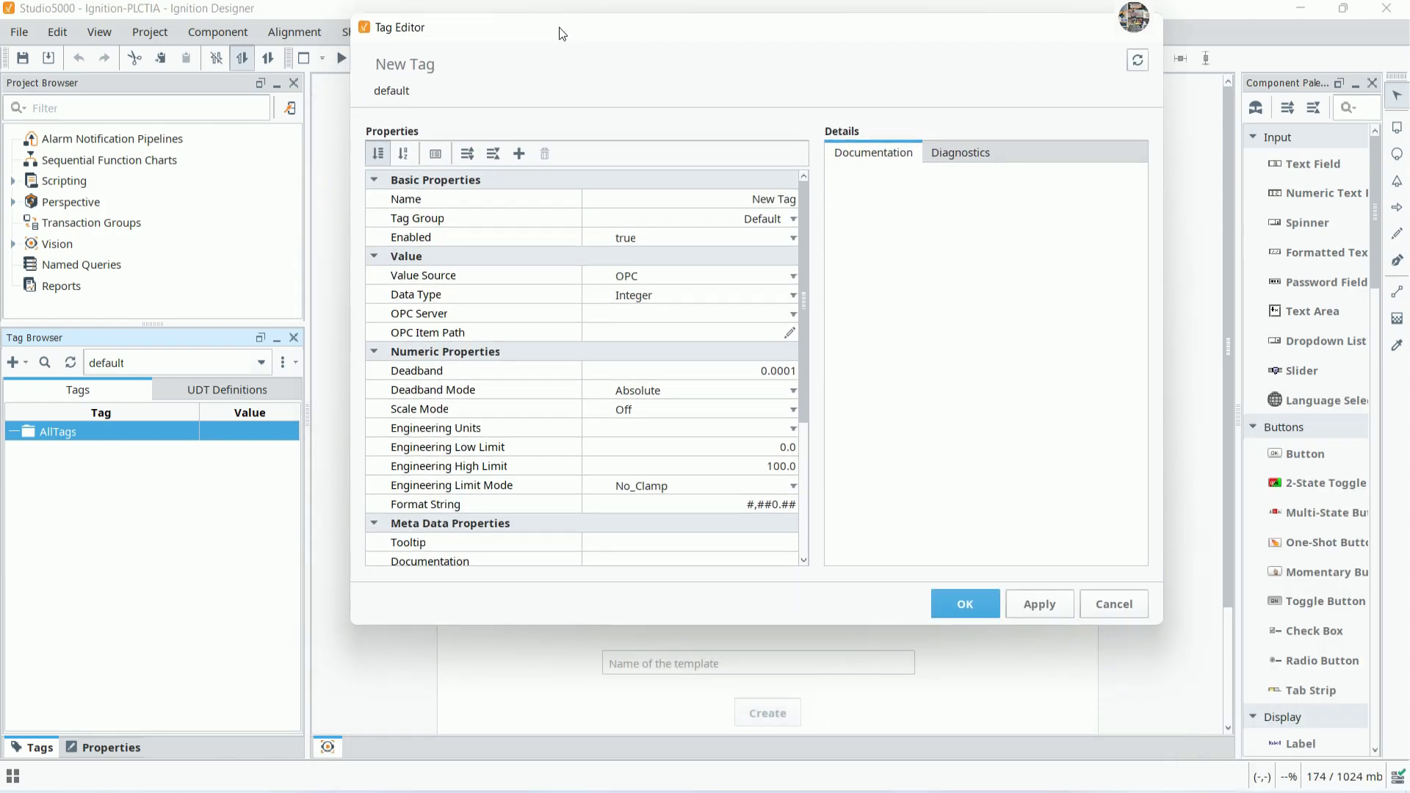
{"action": "left_click", "coordinate": [725, 198]}
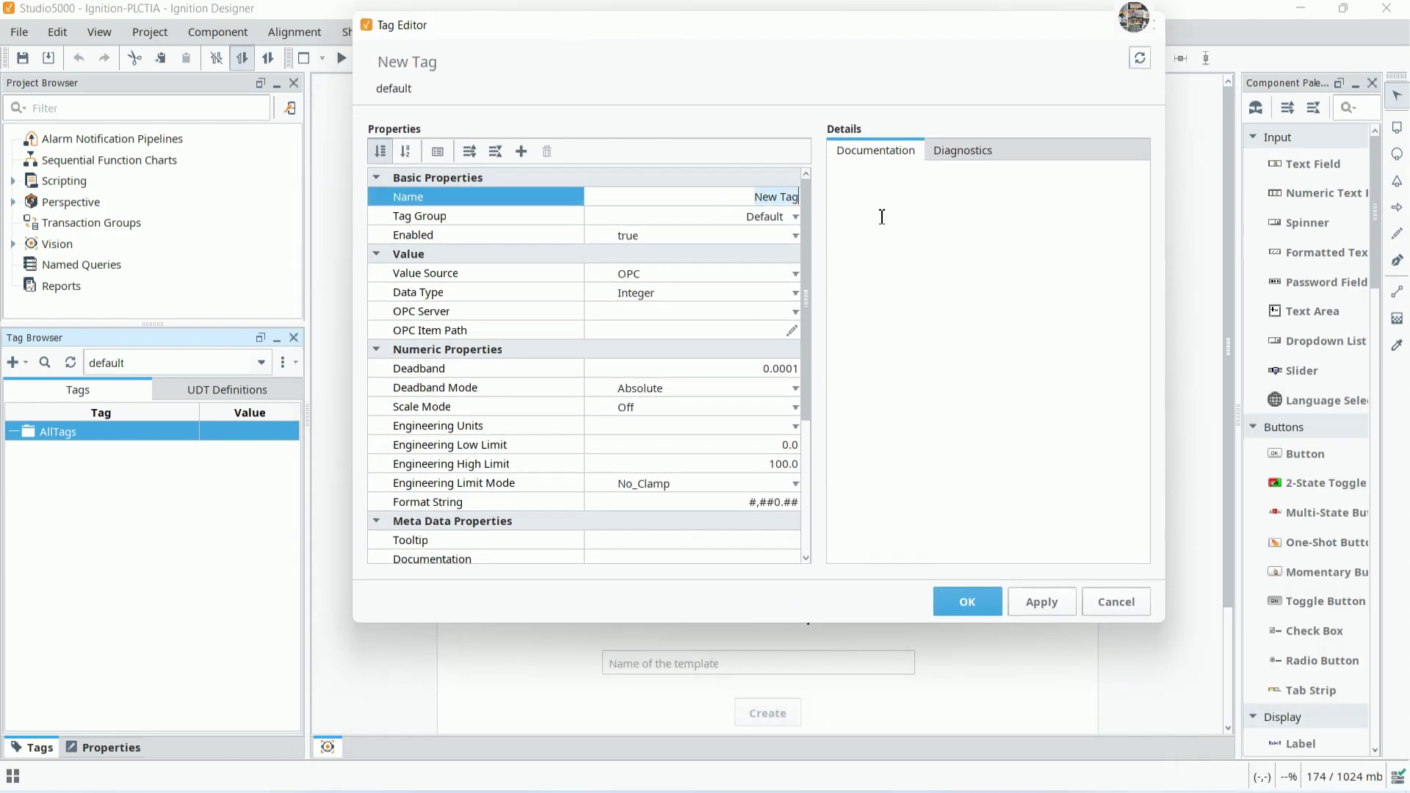
{"action": "type", "text": "START MOTOR1"}
{"action": "key", "text": "Tab"}
Keep OPC as the tag's value source, set its data type to Boolean and its OPC server to RSLinXOPCDA
{"action": "left_click", "coordinate": [729, 276]}
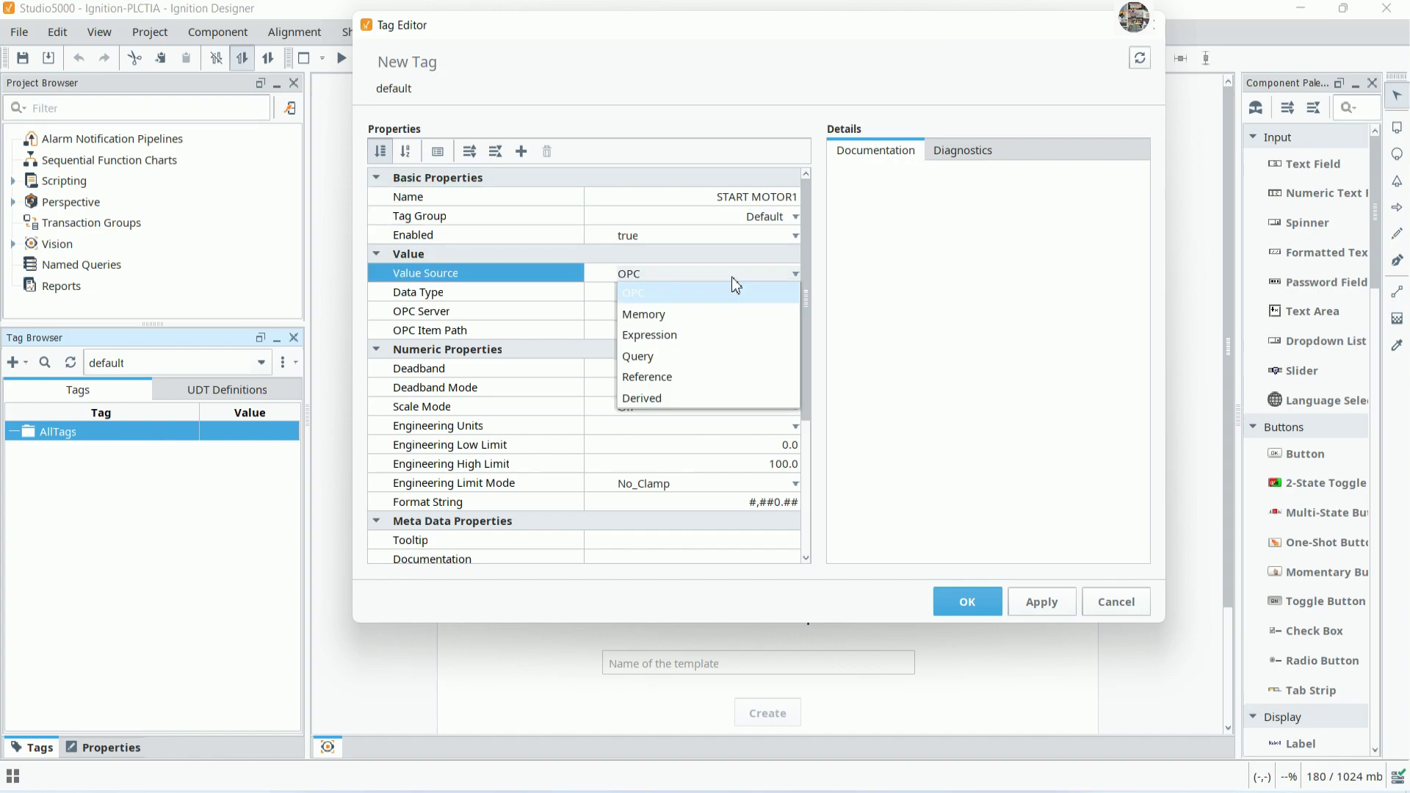
{"action": "left_click", "coordinate": [734, 292]}
{"action": "left_click", "coordinate": [796, 297]}
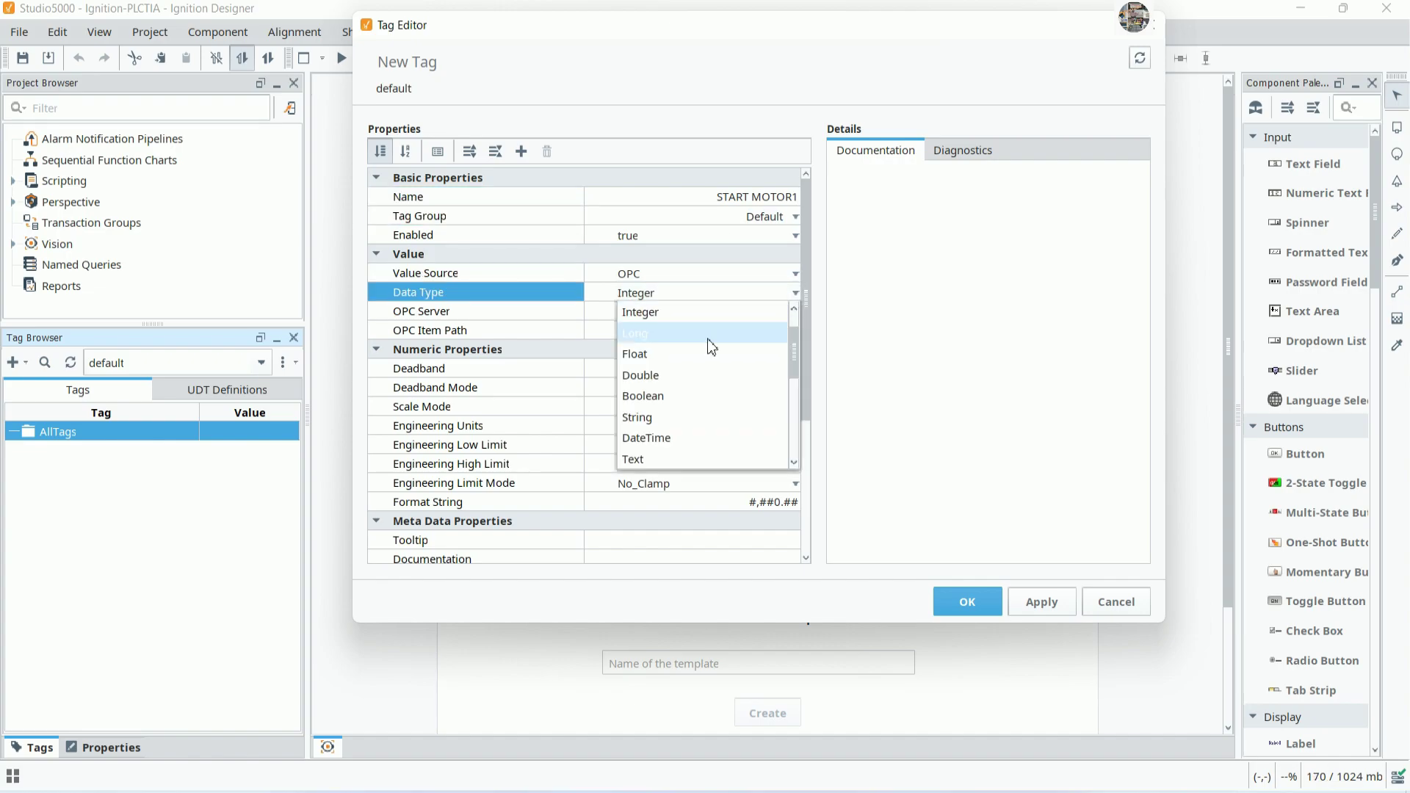
{"action": "left_click", "coordinate": [647, 398]}
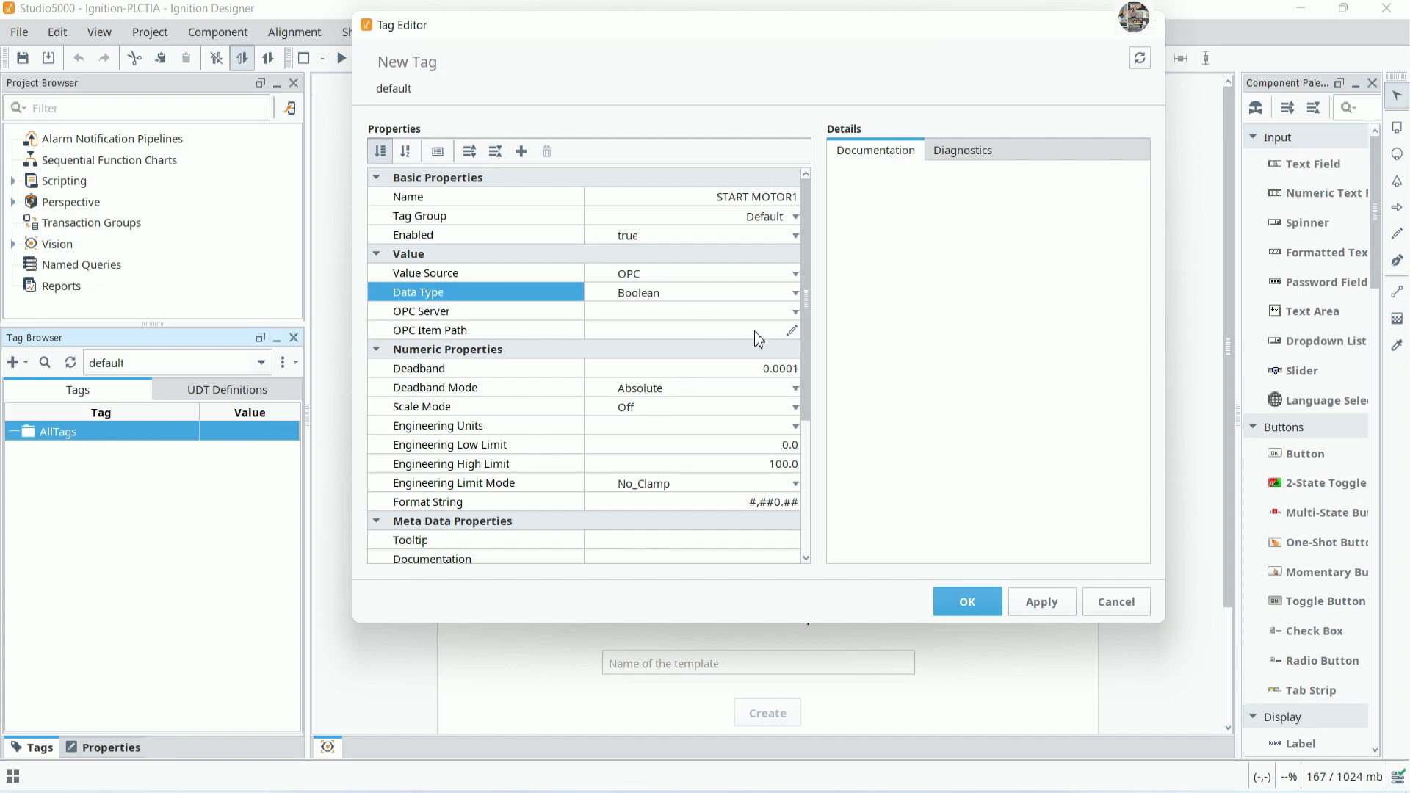
{"action": "left_click", "coordinate": [794, 314]}
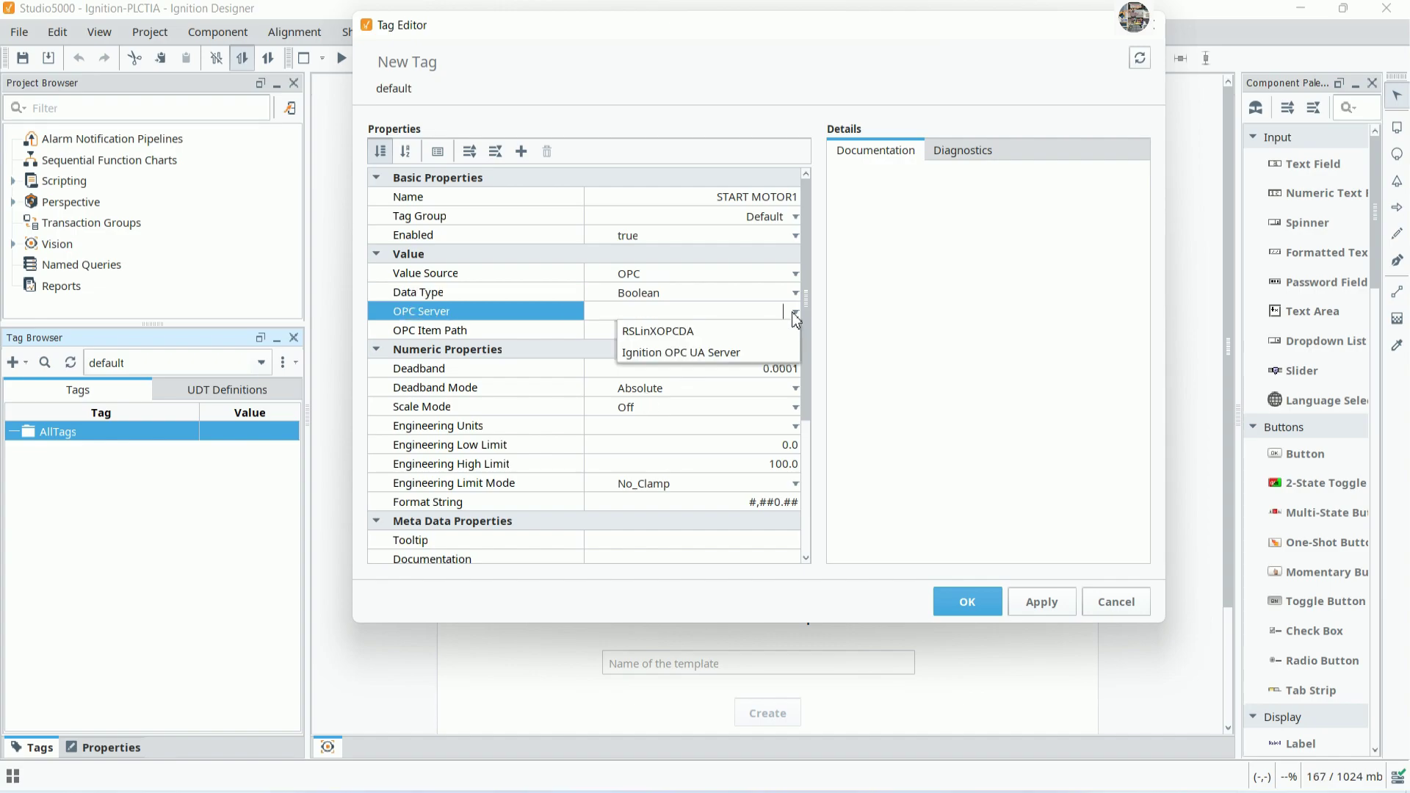
{"action": "left_click", "coordinate": [679, 342]}
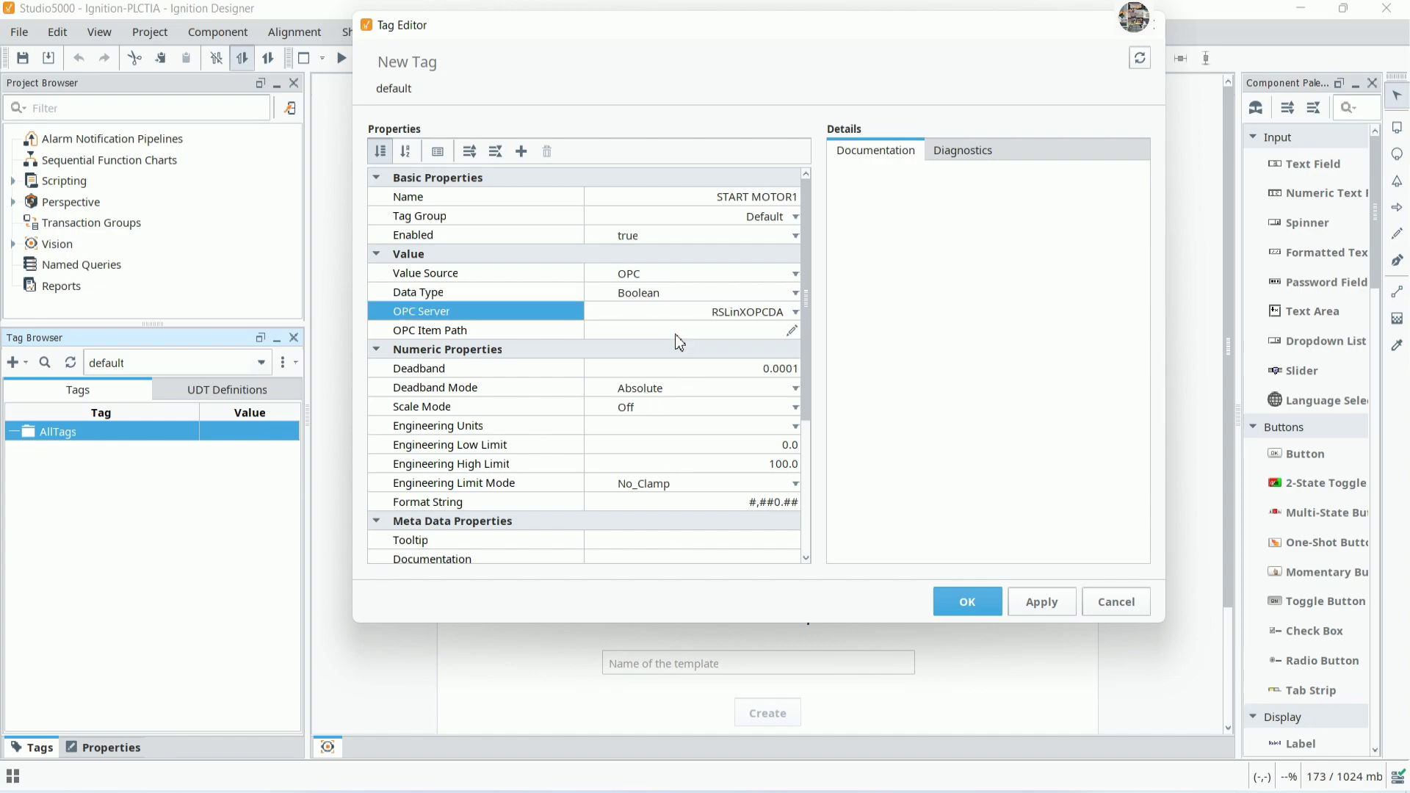
Set the tag's OPC item path to START_MOTOR1 from the Online items of the IgnitionSCADARSLinx topic under RSLinXOPCDA
{"action": "left_click", "coordinate": [794, 333]}
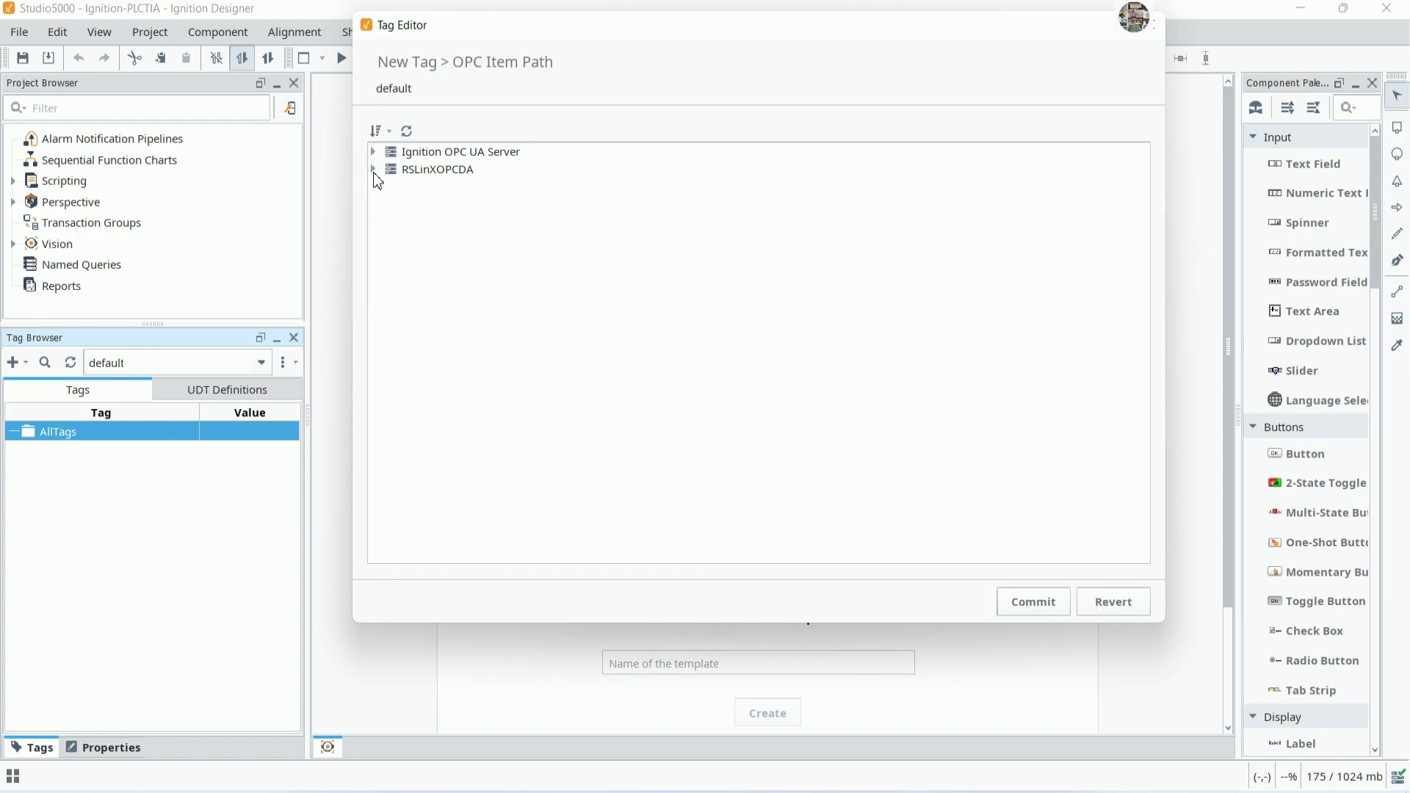
{"action": "left_click", "coordinate": [374, 171]}
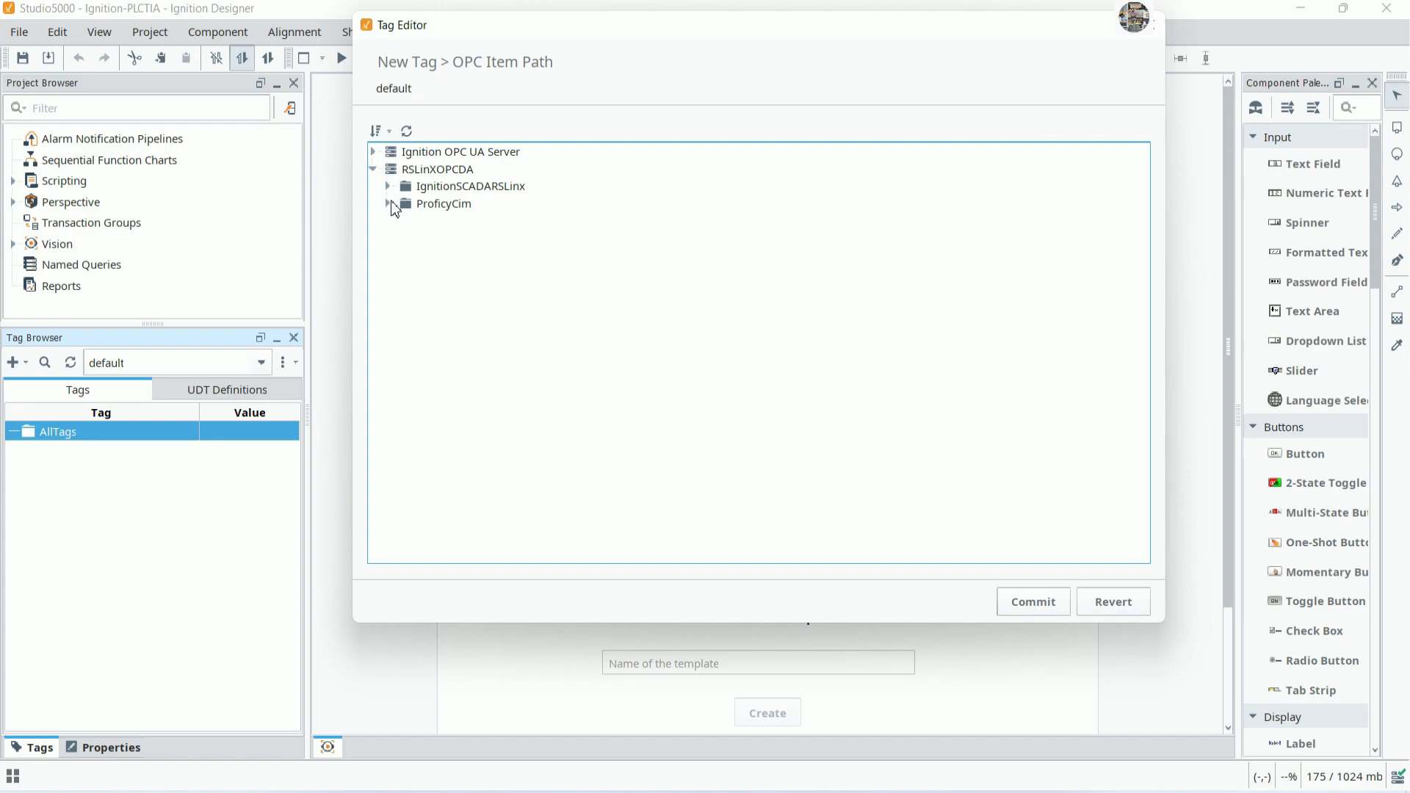
{"action": "left_click", "coordinate": [388, 187]}
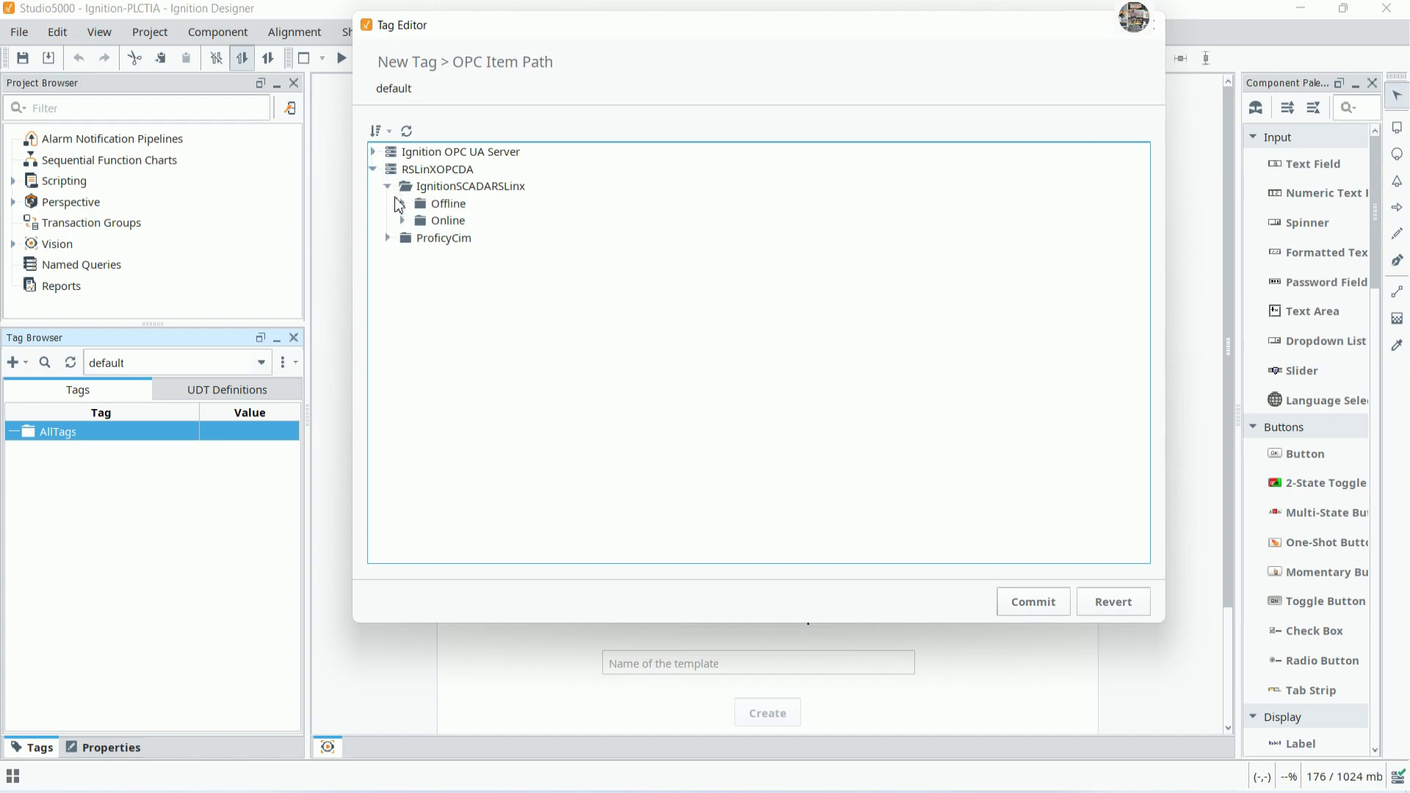
{"action": "left_click", "coordinate": [403, 219]}
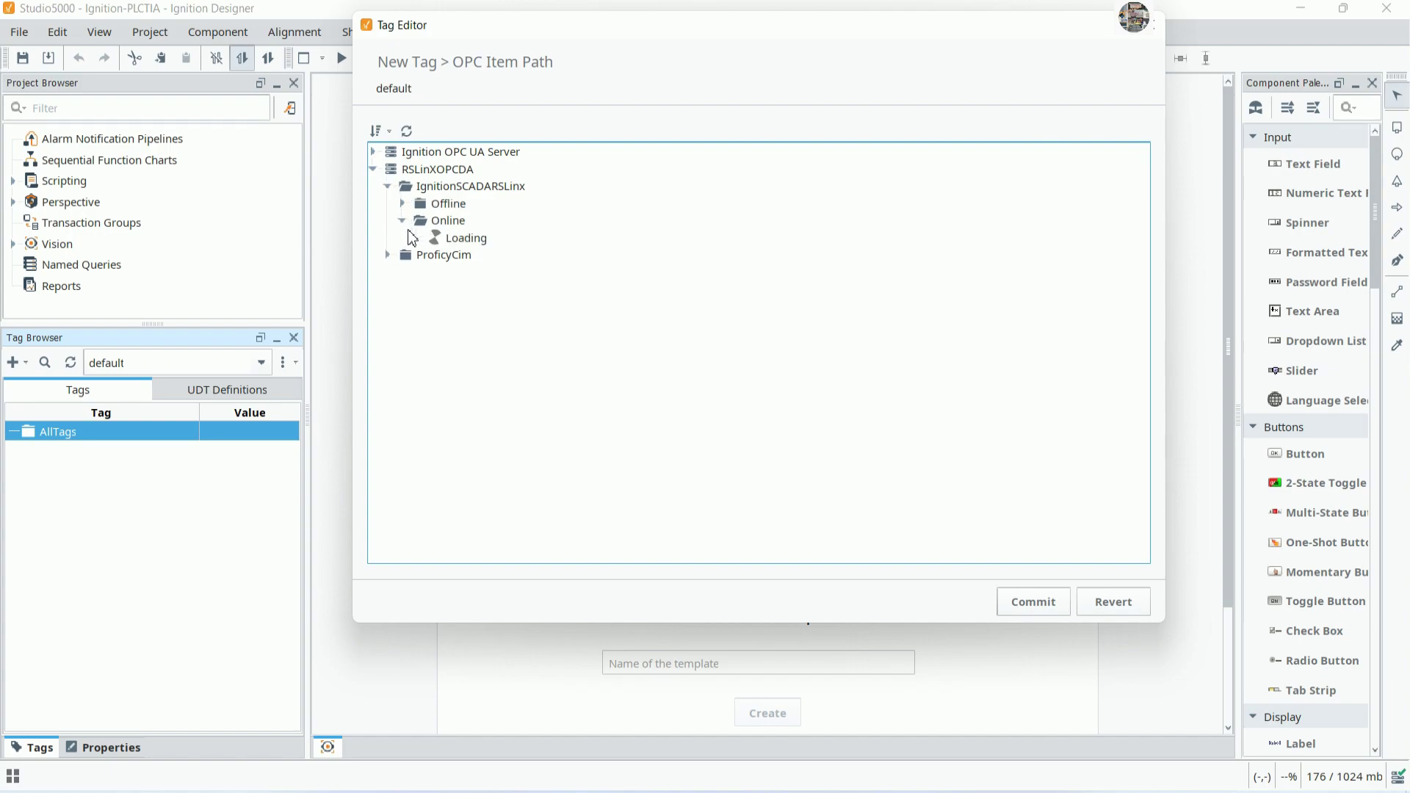
{"action": "scroll", "coordinate": [624, 332], "scroll_direction": "down", "scroll_amount": 5}
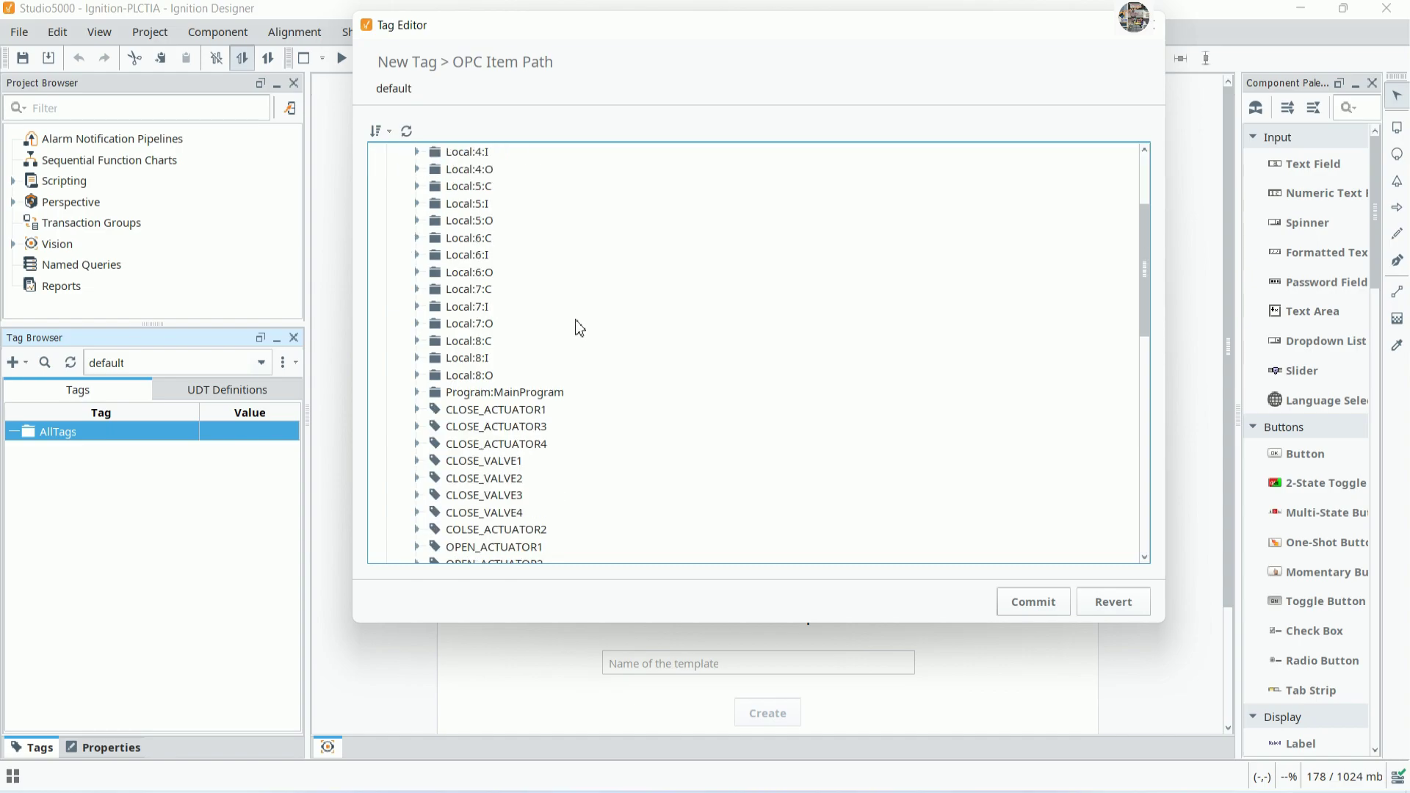
{"action": "scroll", "coordinate": [572, 328], "scroll_direction": "down", "scroll_amount": 2}
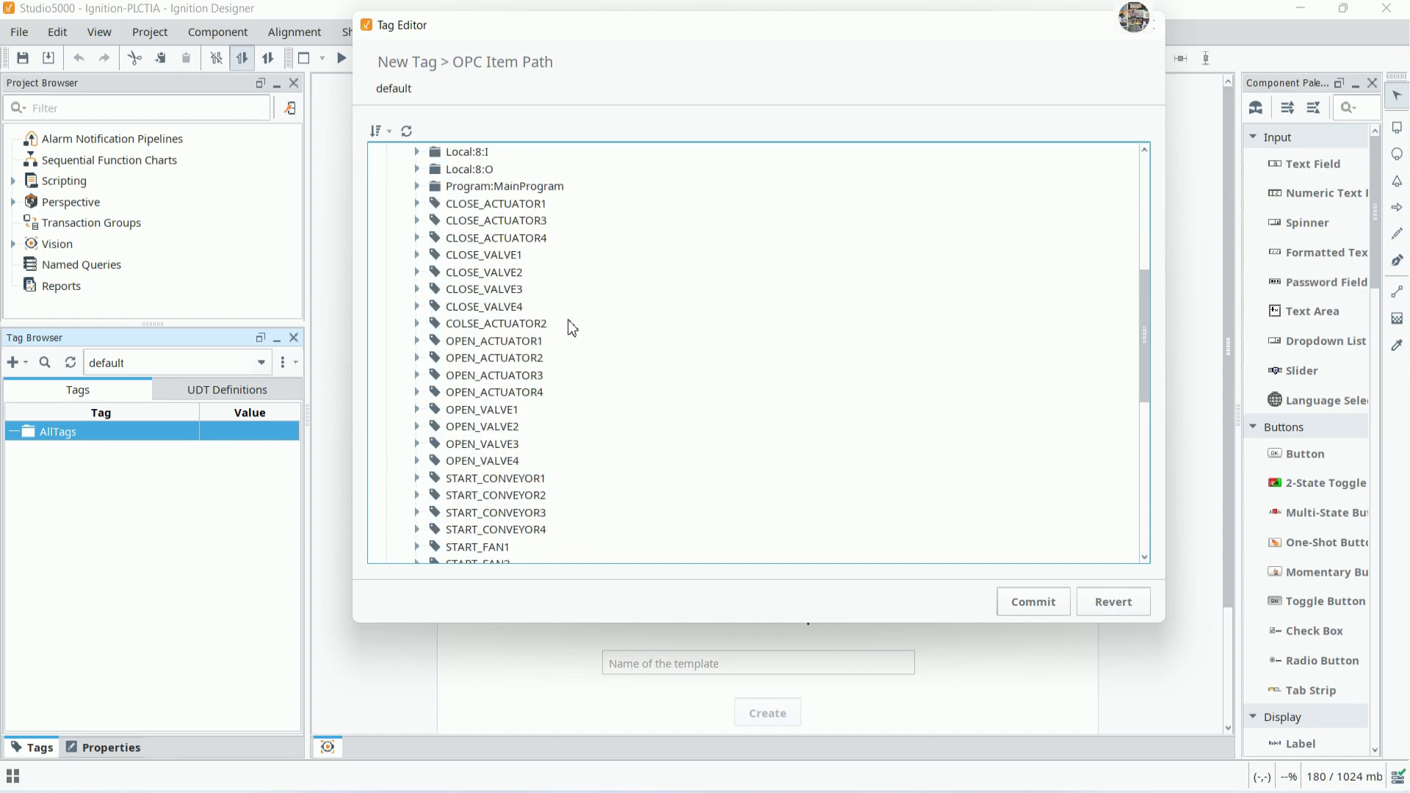
{"action": "scroll", "coordinate": [572, 327], "scroll_direction": "down", "scroll_amount": 7}
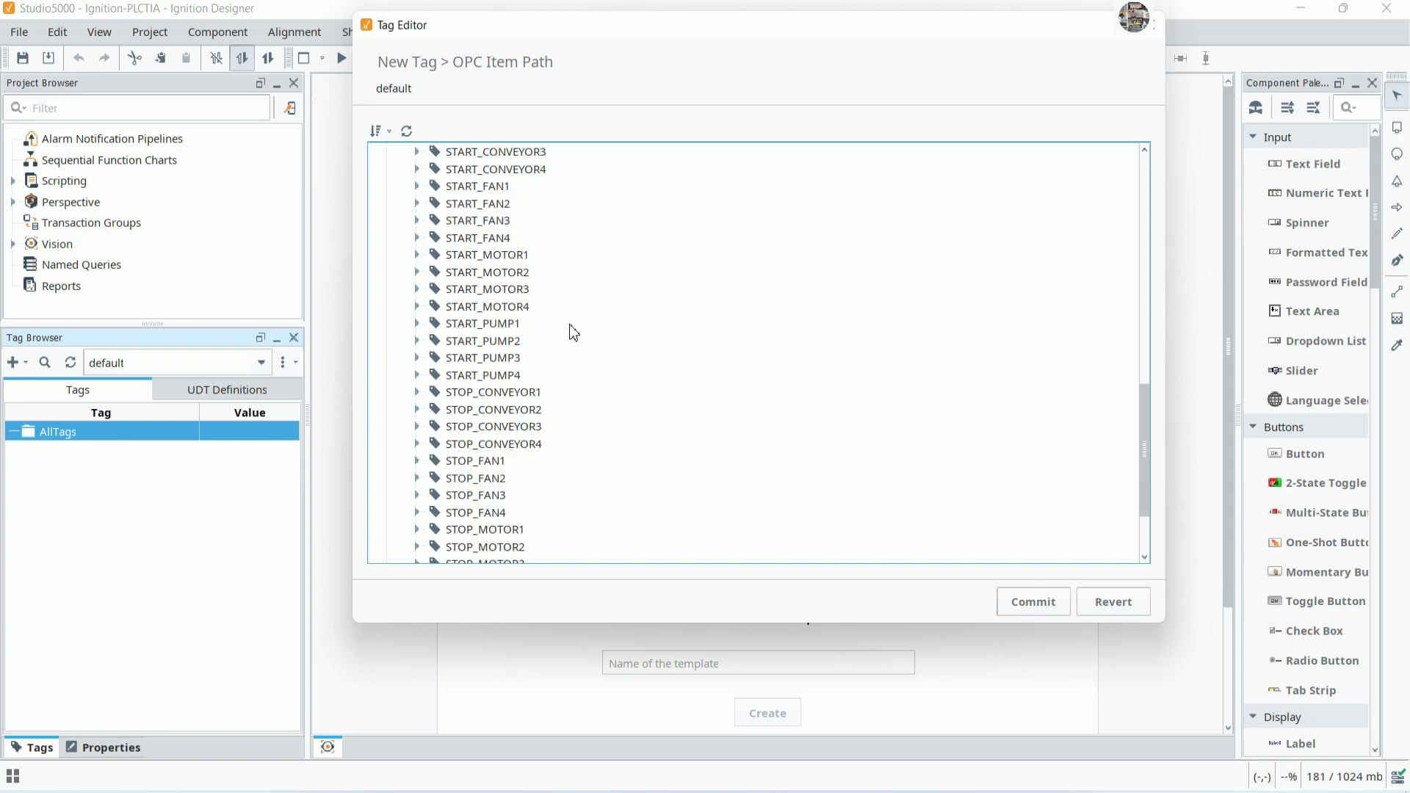
{"action": "scroll", "coordinate": [573, 333], "scroll_direction": "down", "scroll_amount": 3}
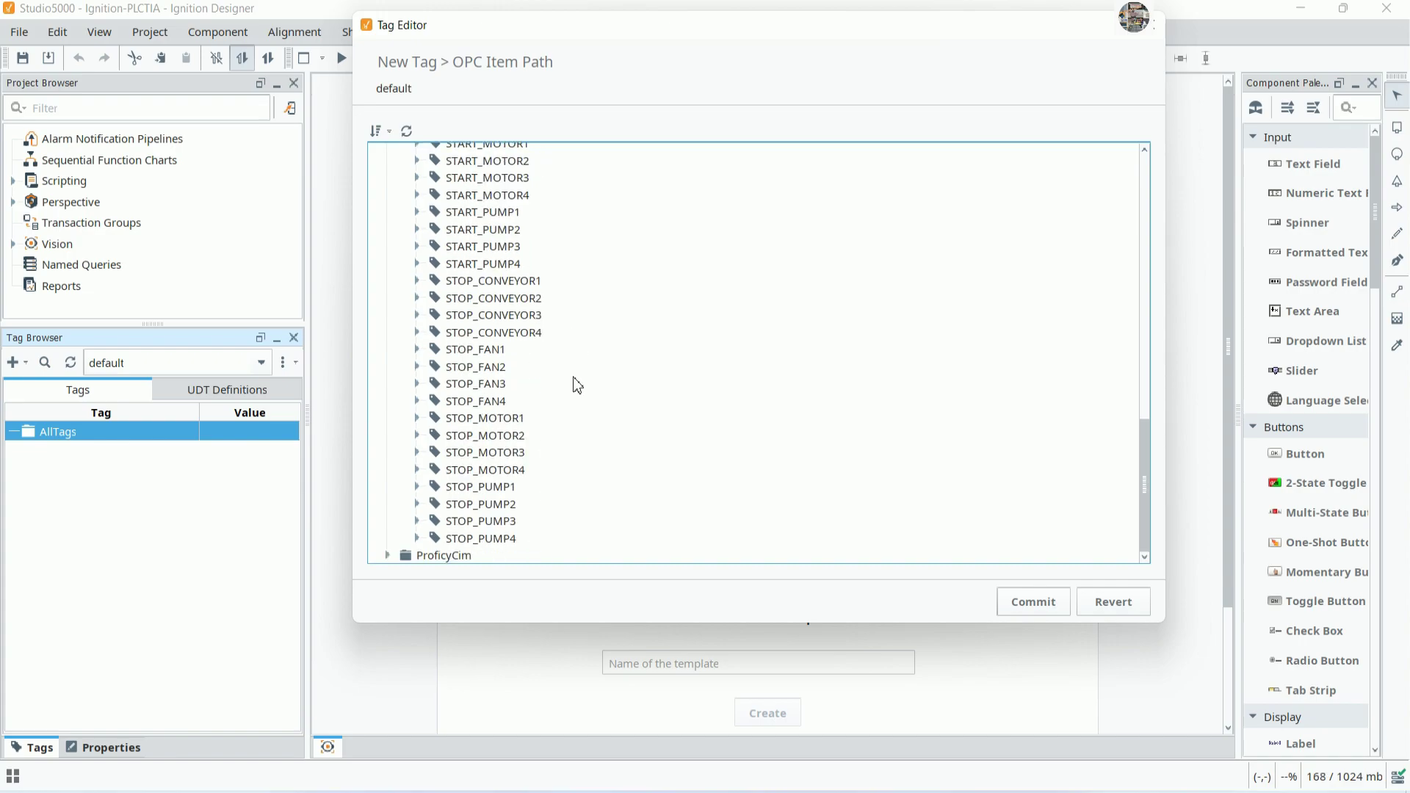
{"action": "scroll", "coordinate": [577, 371], "scroll_direction": "up", "scroll_amount": 4}
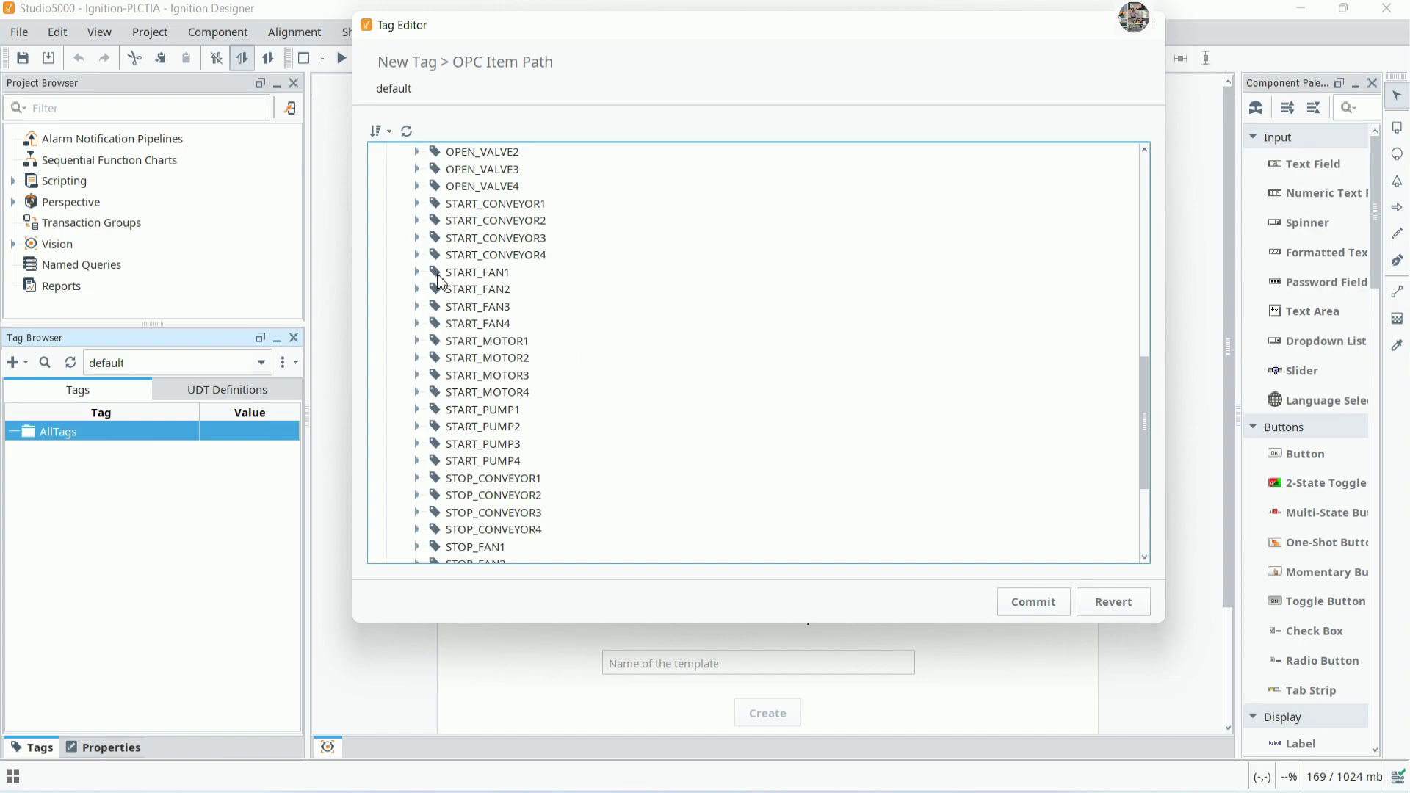
{"action": "scroll", "coordinate": [443, 279], "scroll_direction": "up", "scroll_amount": 2}
{"action": "scroll", "coordinate": [443, 279], "scroll_direction": "down", "scroll_amount": 3}
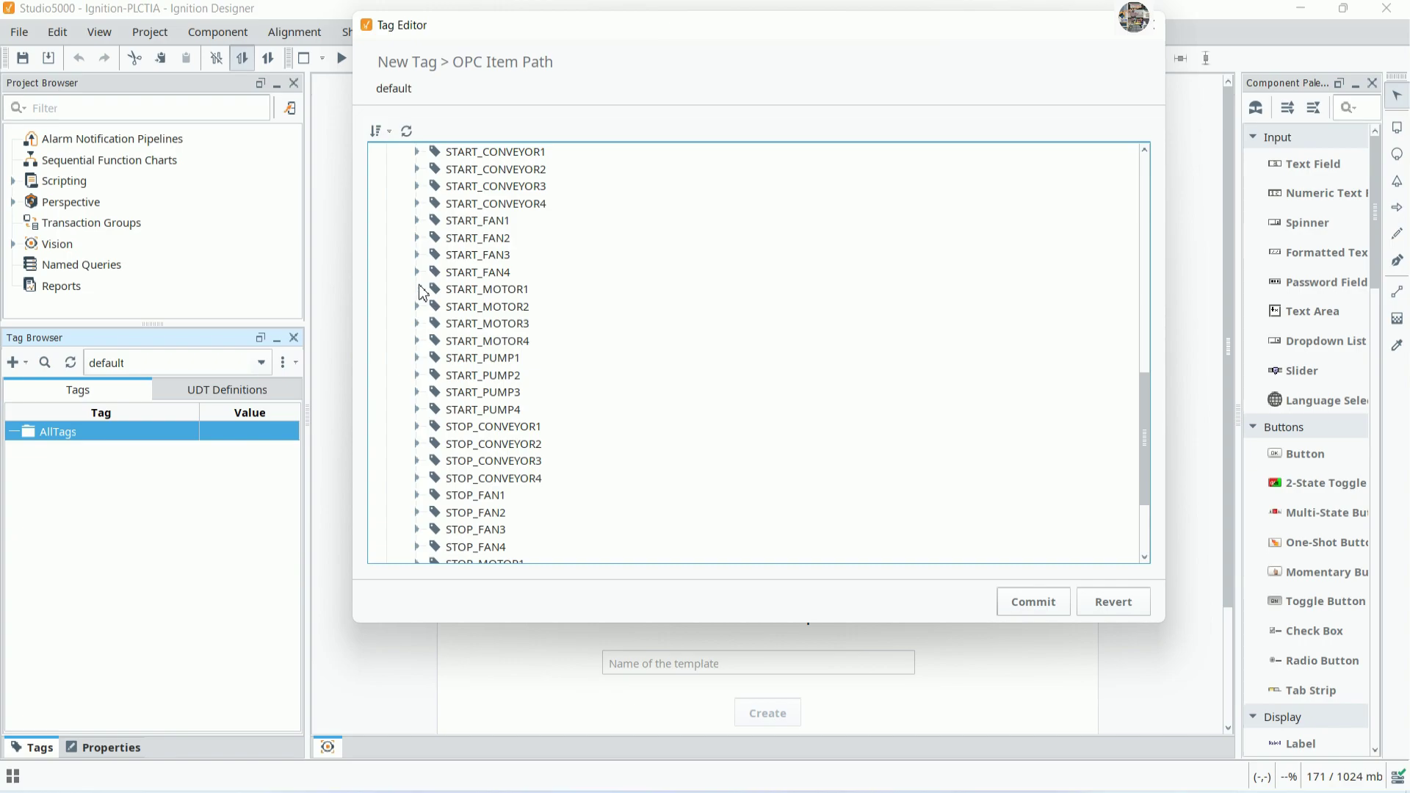
{"action": "left_click", "coordinate": [474, 292]}
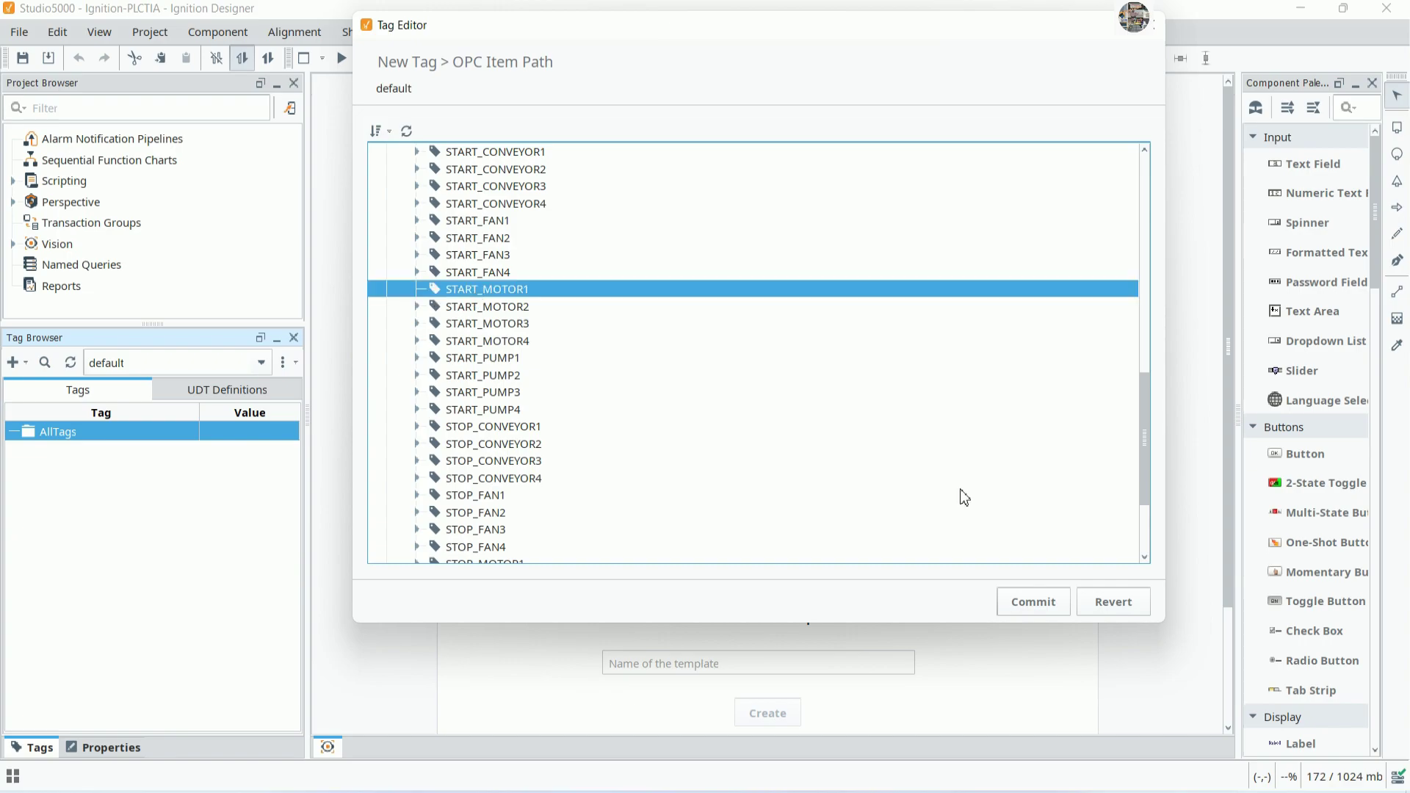
{"action": "left_click", "coordinate": [1024, 601]}
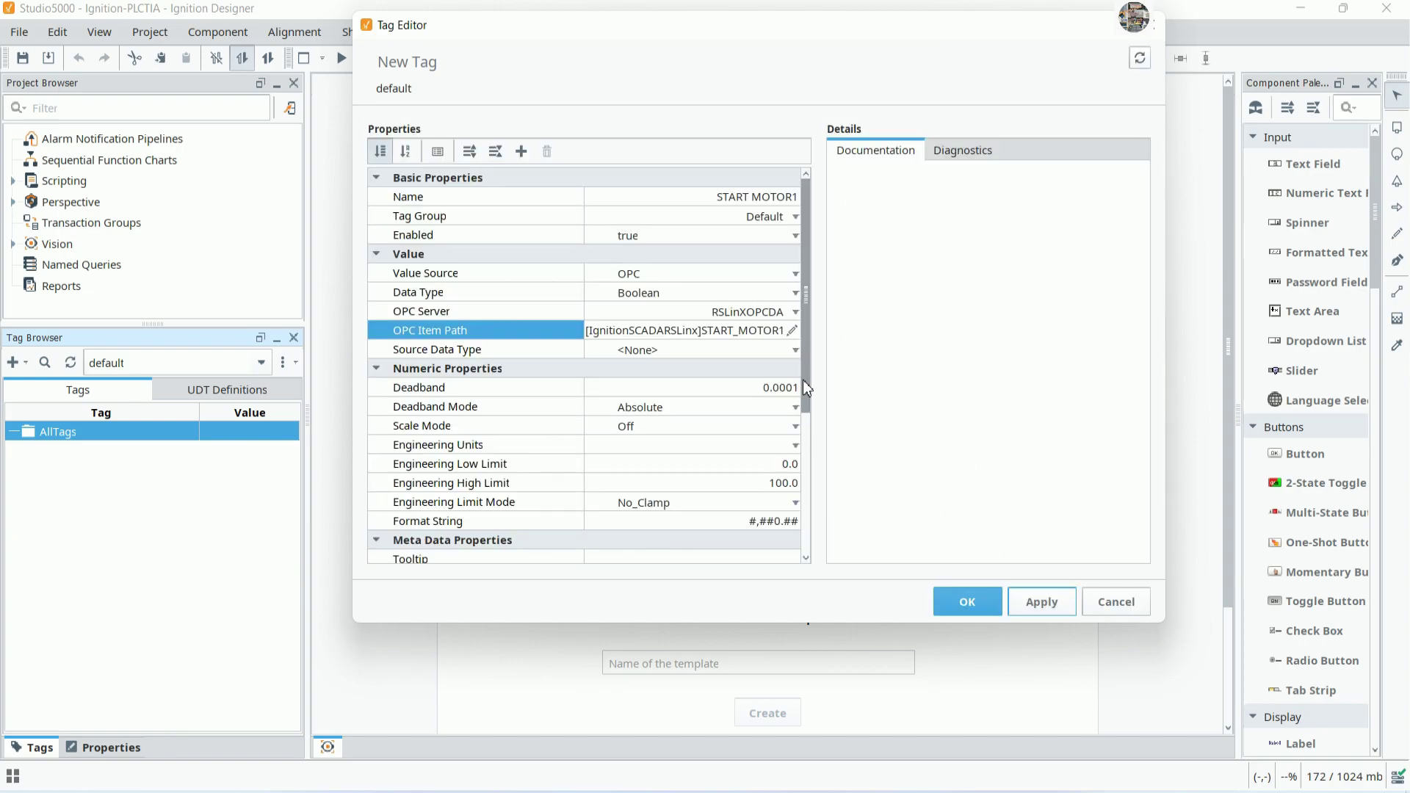
Review the remaining properties of the START MOTOR1 tag and save it
{"action": "scroll", "coordinate": [805, 430], "scroll_direction": "down", "scroll_amount": 2}
{"action": "scroll", "coordinate": [804, 440], "scroll_direction": "down", "scroll_amount": 2}
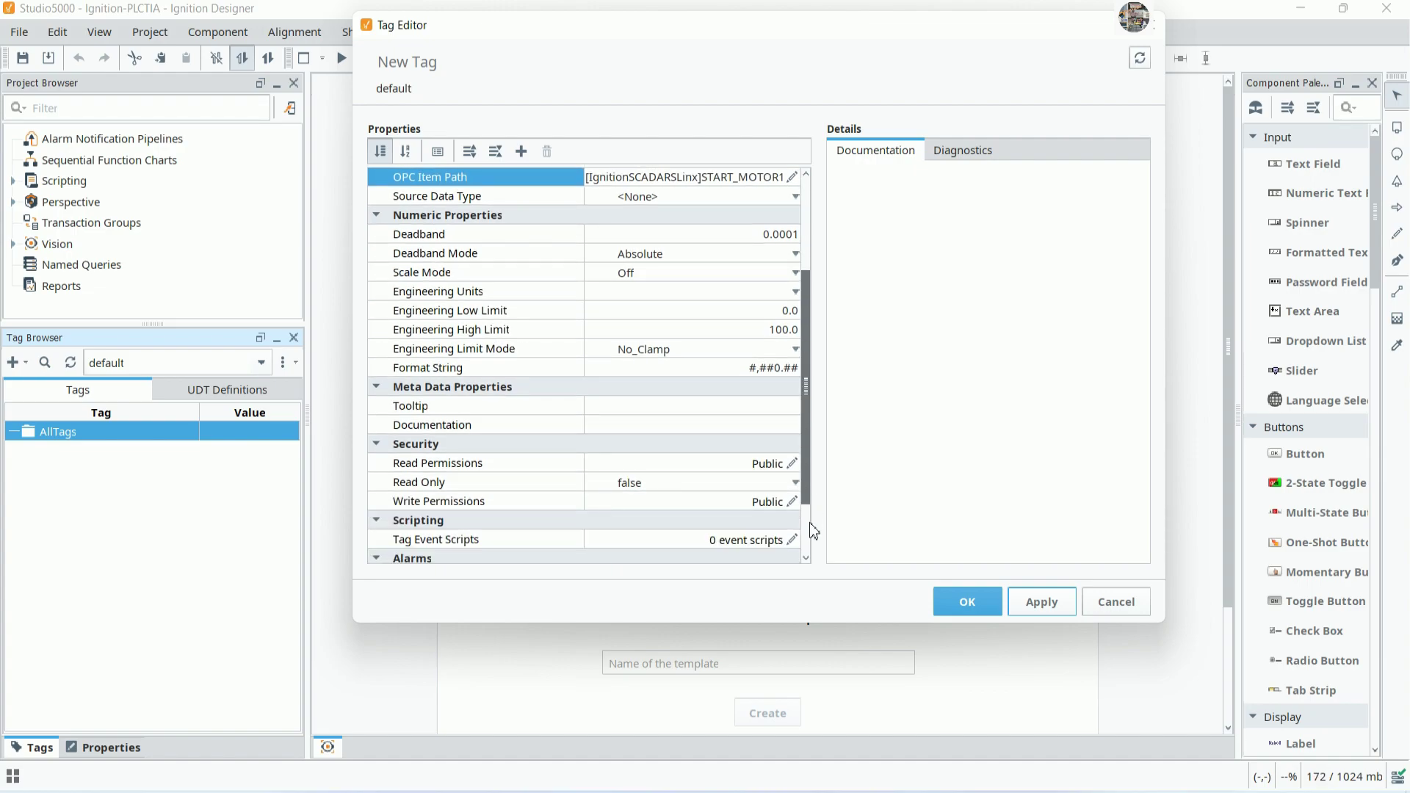
{"action": "scroll", "coordinate": [810, 484], "scroll_direction": "down", "scroll_amount": 2}
{"action": "scroll", "coordinate": [808, 456], "scroll_direction": "up", "scroll_amount": 3}
{"action": "scroll", "coordinate": [806, 458], "scroll_direction": "down", "scroll_amount": 4}
{"action": "left_click", "coordinate": [969, 611]}
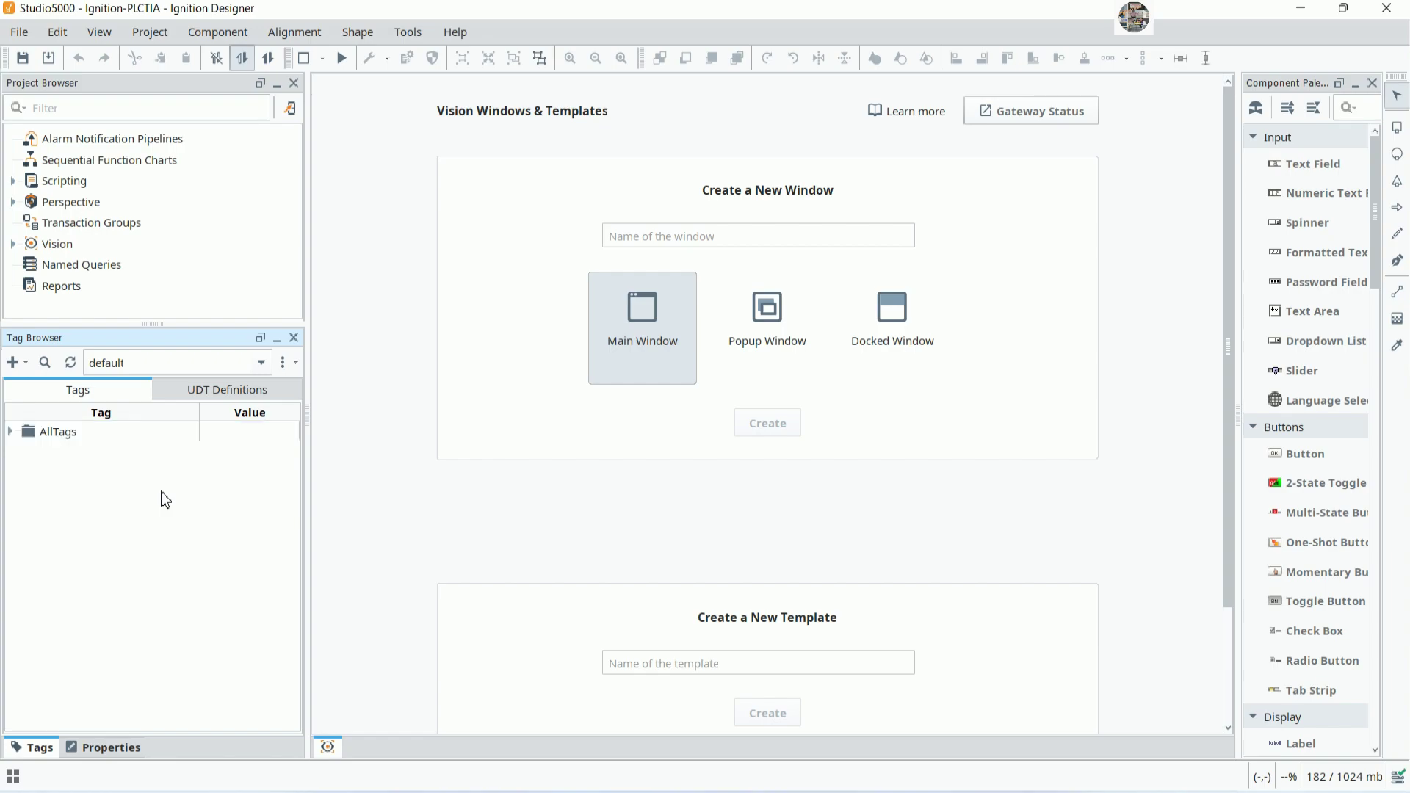
Copy the START MOTOR1 tag and paste it three times into the AllTags folder for motors 2 to 4
{"action": "left_click", "coordinate": [10, 432]}
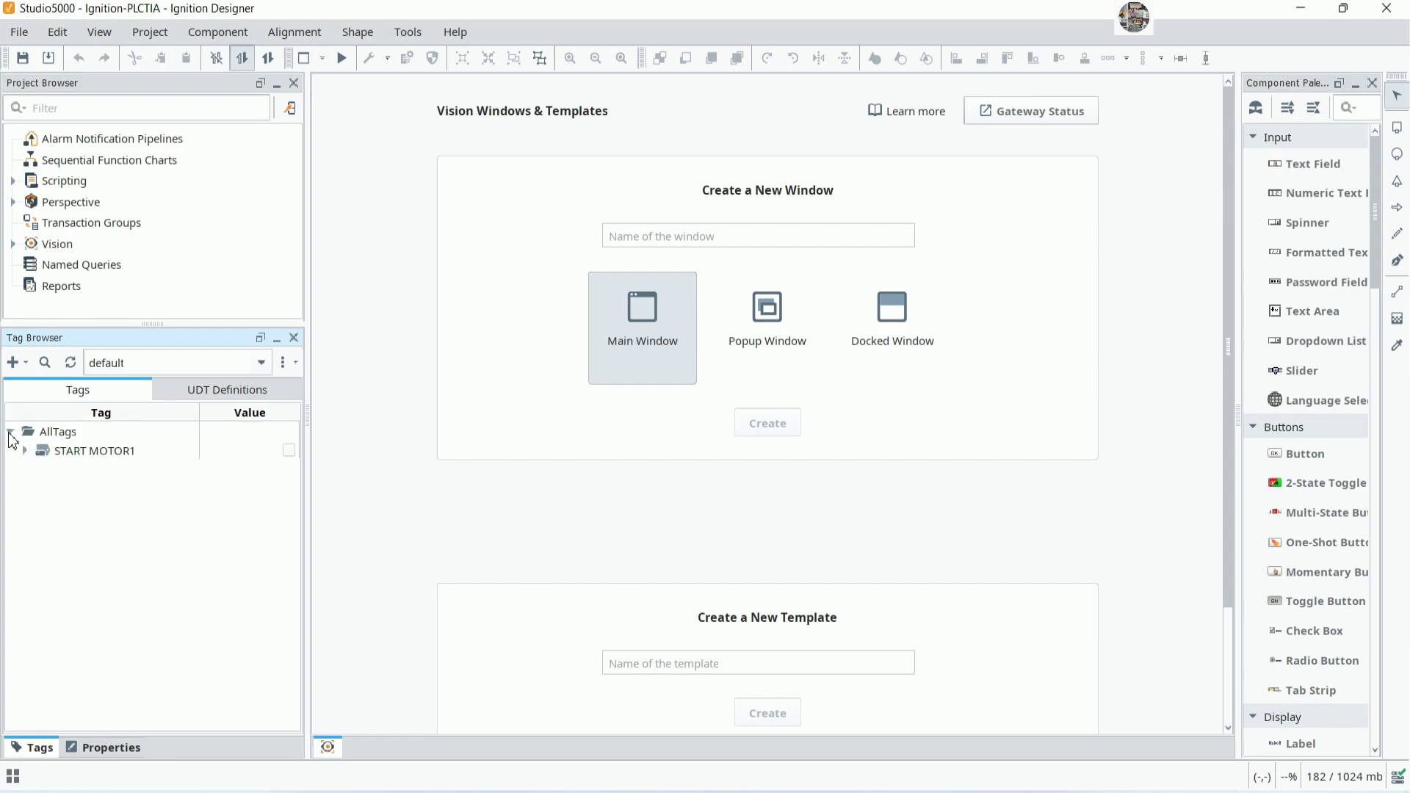
{"action": "right_click", "coordinate": [67, 444]}
{"action": "left_click", "coordinate": [119, 578]}
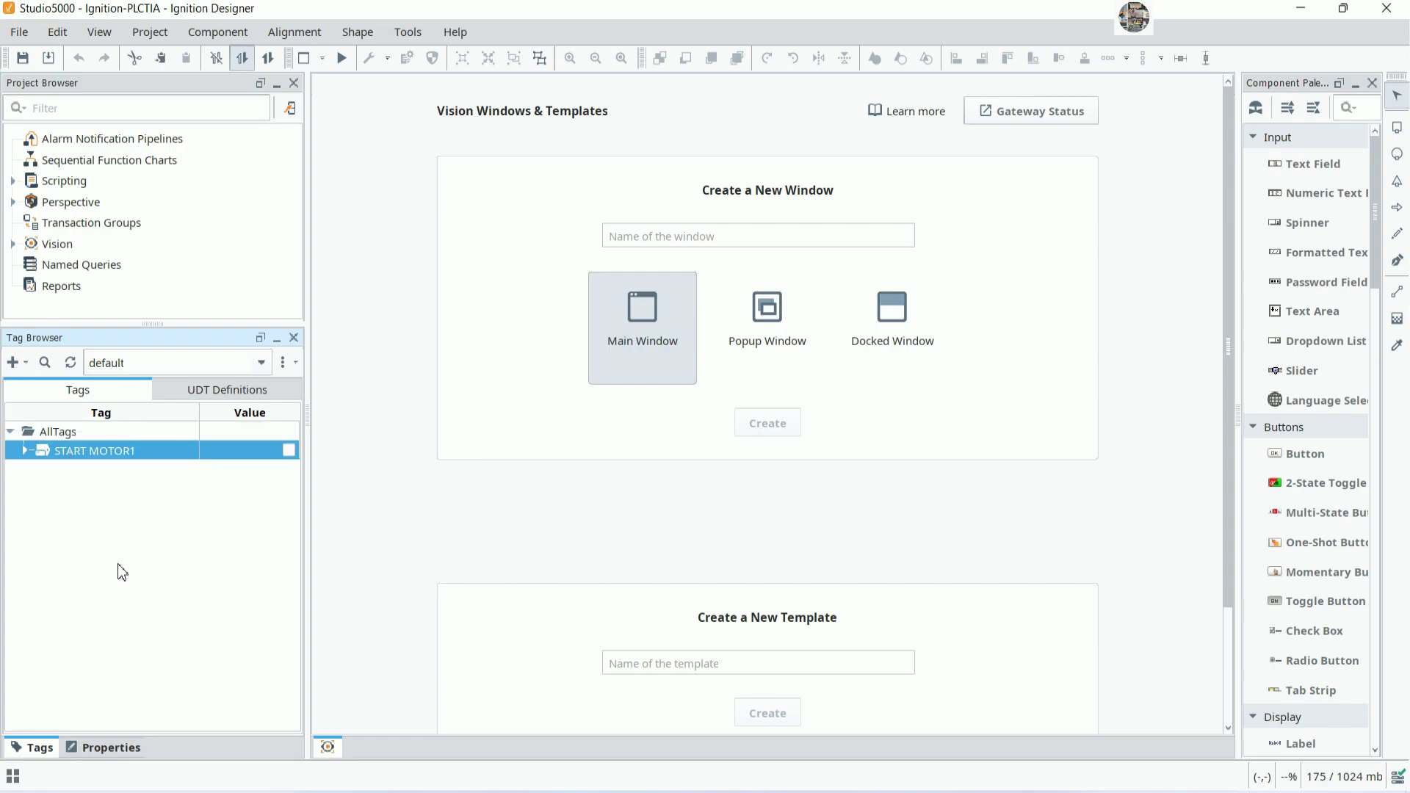
{"action": "right_click", "coordinate": [105, 516]}
{"action": "right_click", "coordinate": [69, 433]}
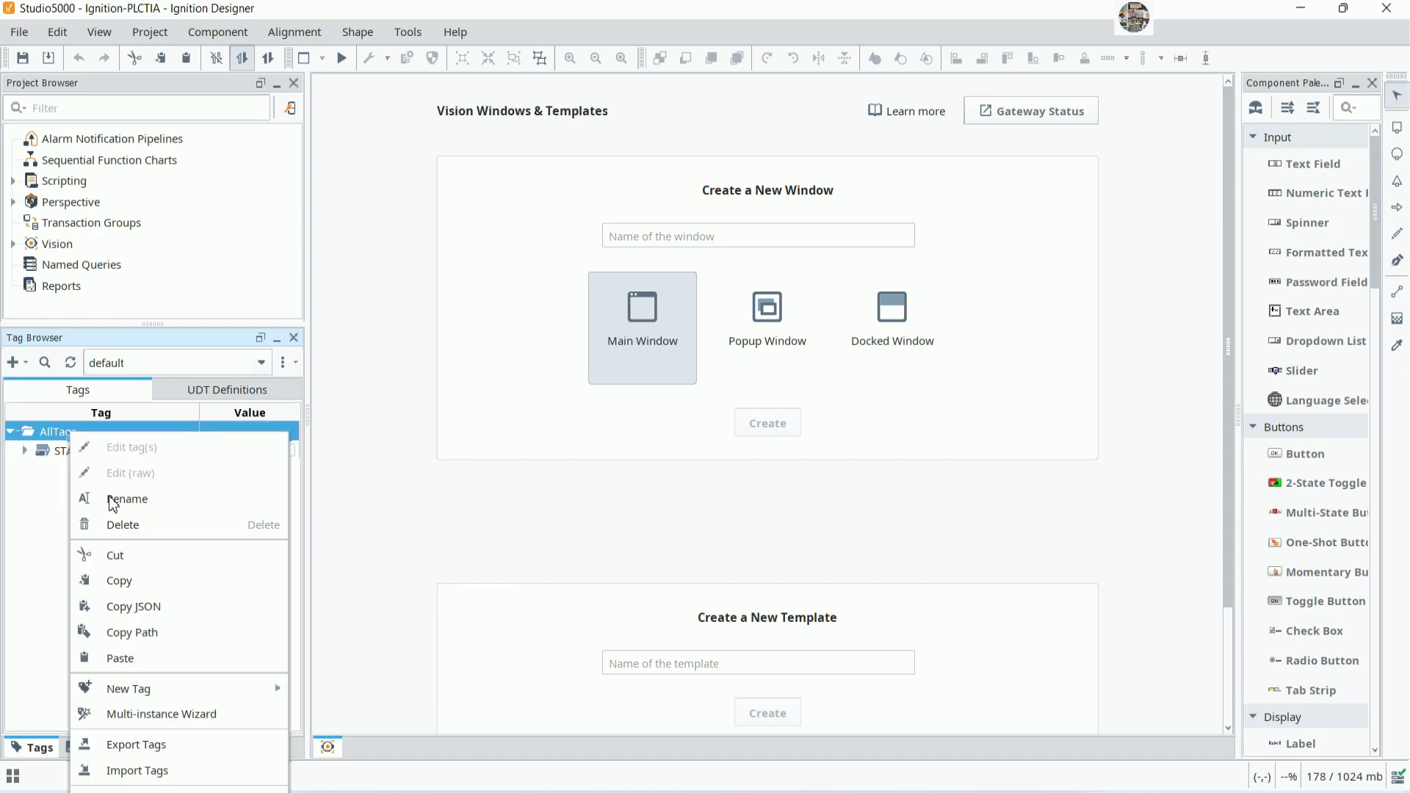
{"action": "left_click", "coordinate": [130, 658]}
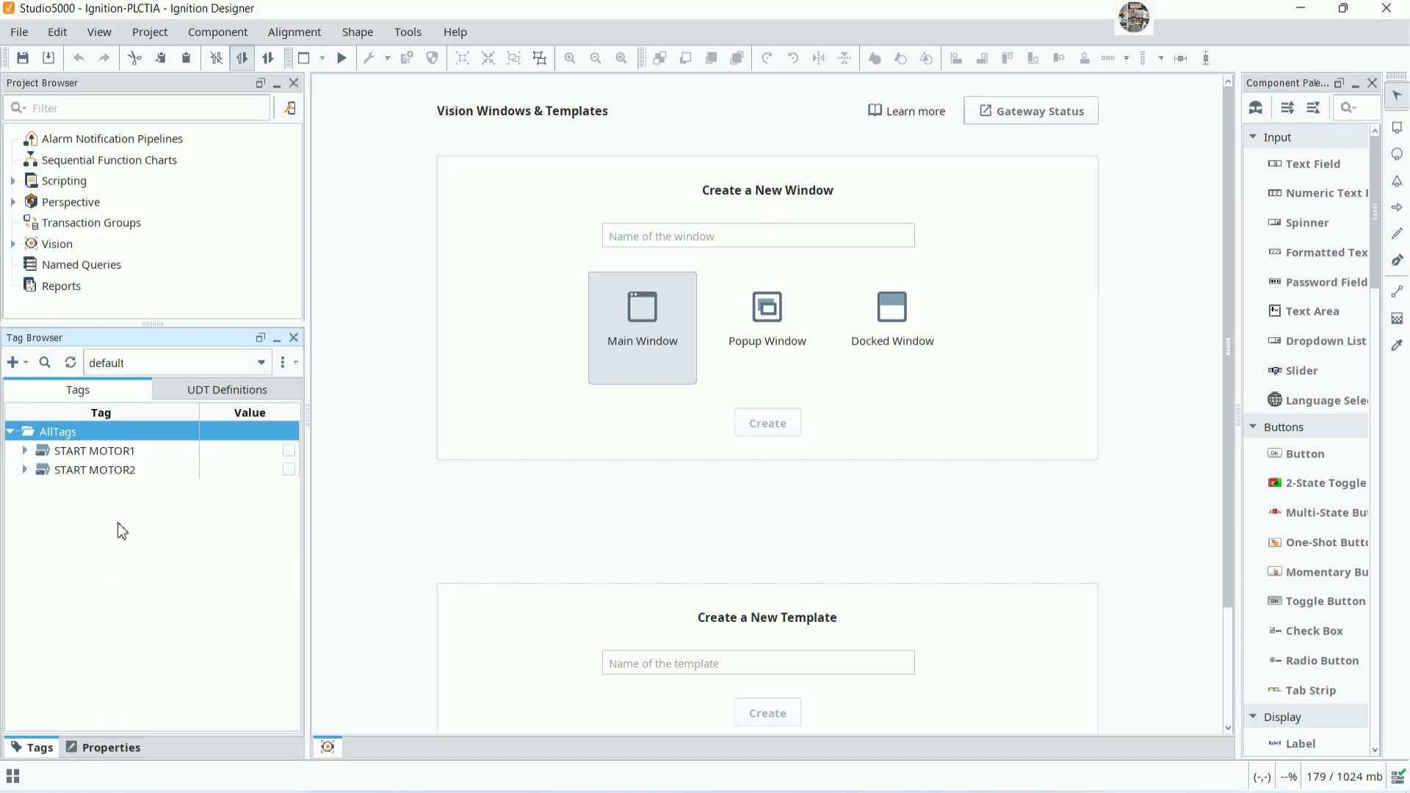
{"action": "right_click", "coordinate": [62, 435]}
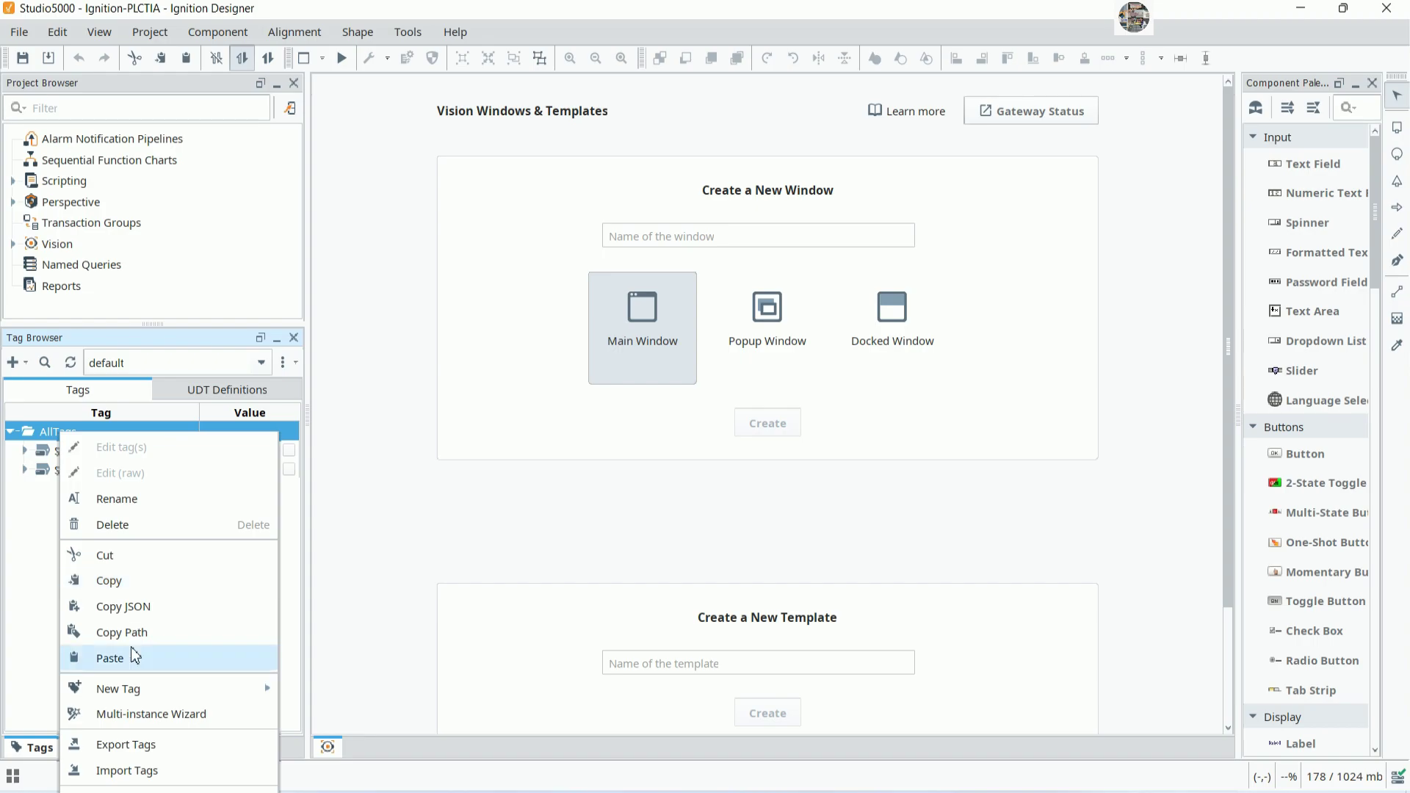
{"action": "left_click", "coordinate": [135, 656]}
{"action": "right_click", "coordinate": [71, 433]}
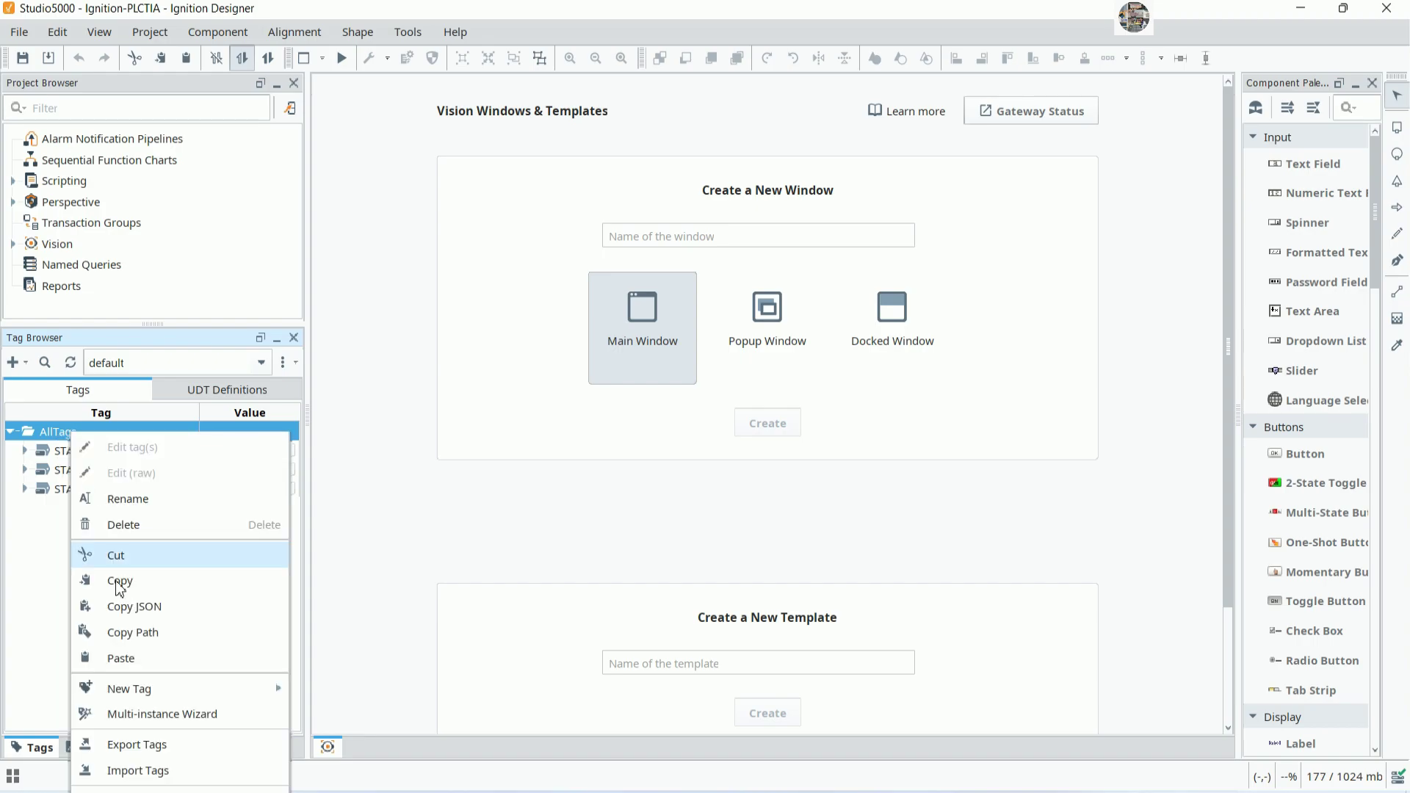
{"action": "left_click", "coordinate": [133, 658]}
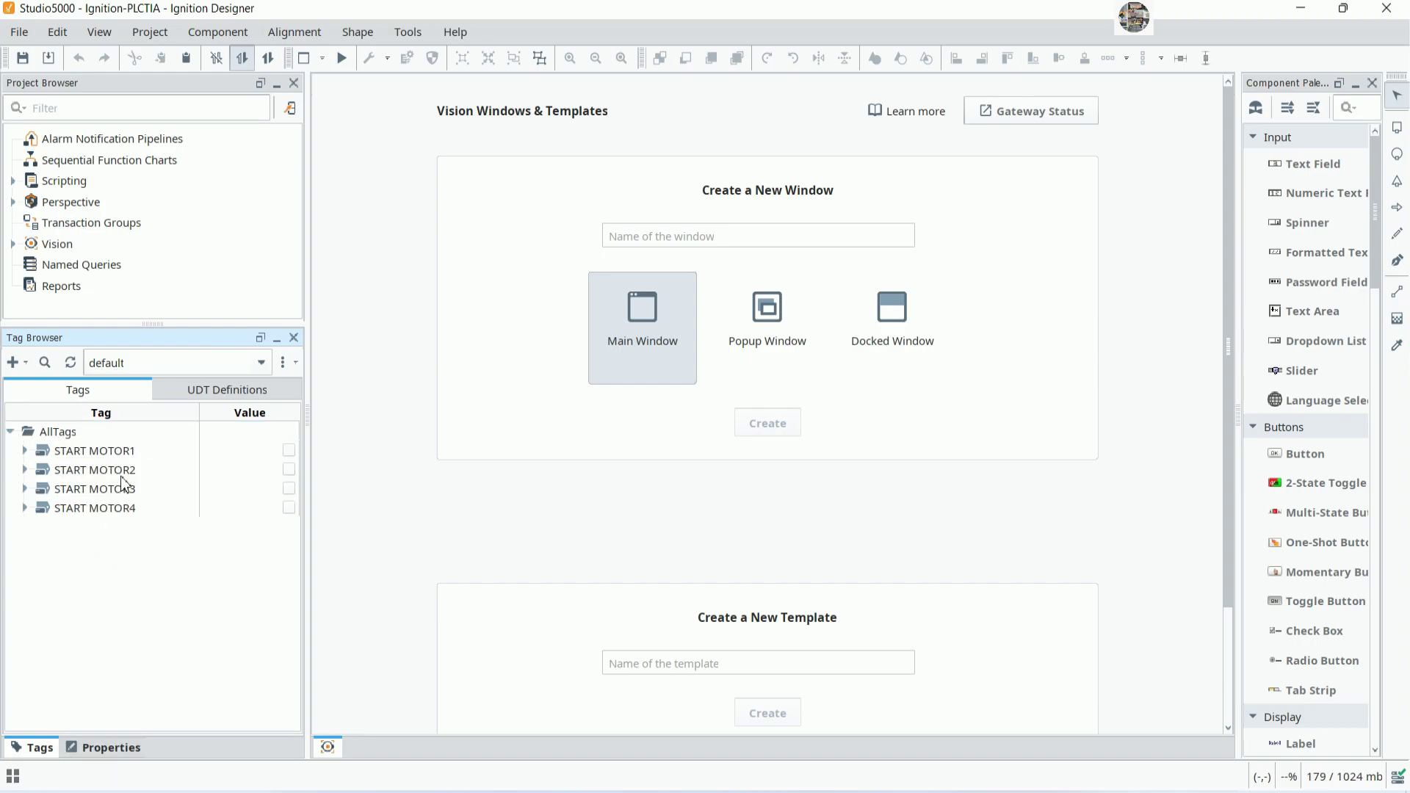
Set the OPC item path of START MOTOR2 to [IgnitionSCADARSLinx]START_MOTOR2 and save the tag
{"action": "double_click", "coordinate": [121, 473]}
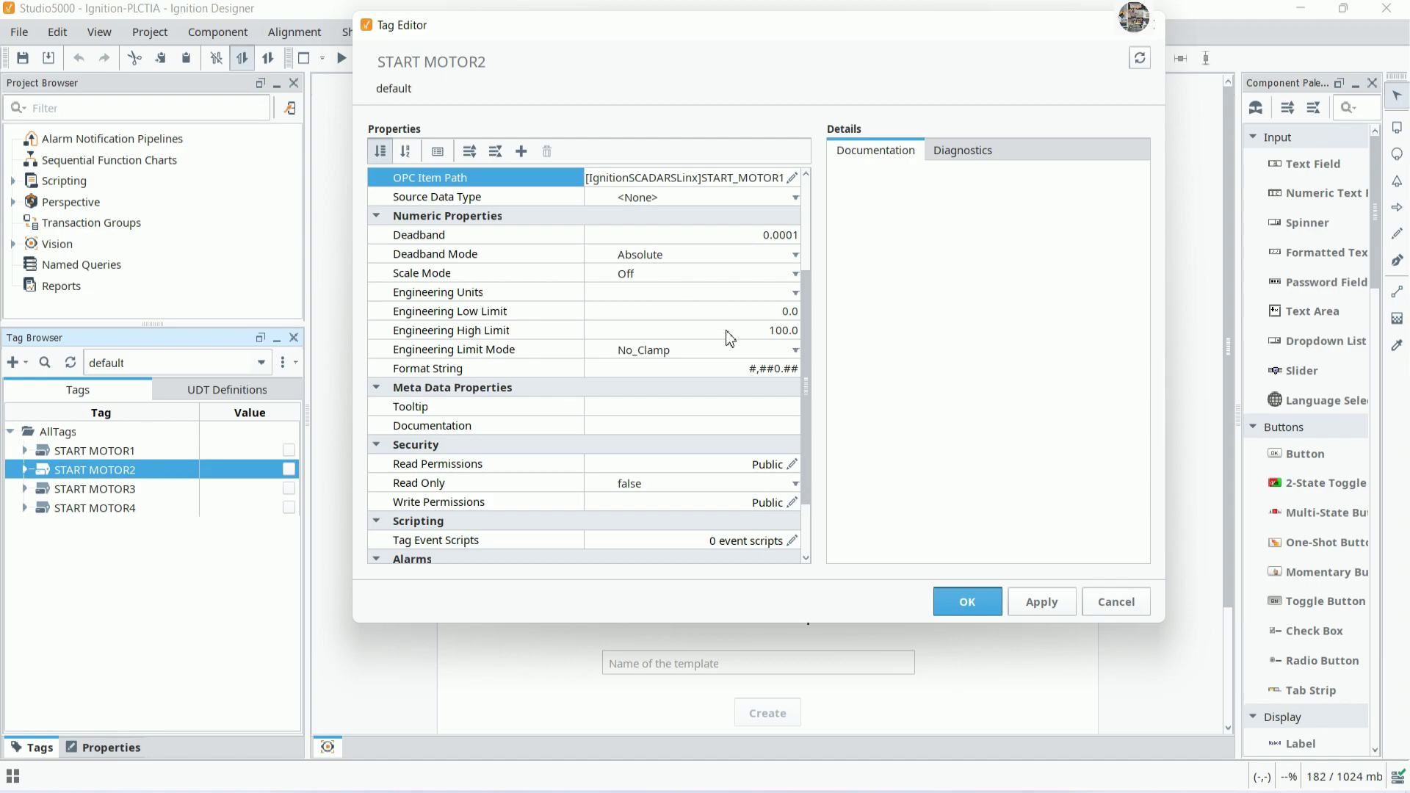
{"action": "scroll", "coordinate": [729, 338], "scroll_direction": "up", "scroll_amount": 2}
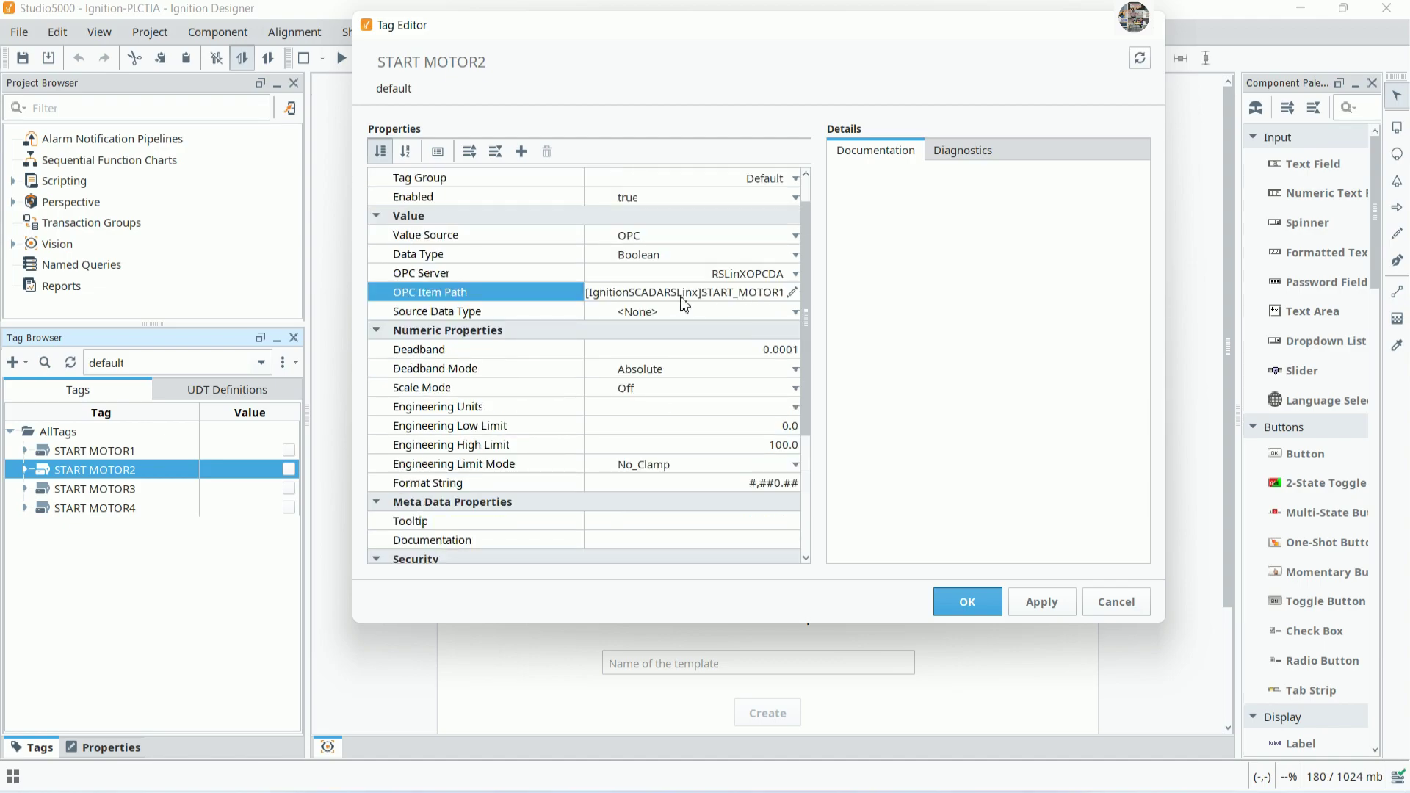
{"action": "left_click", "coordinate": [684, 297]}
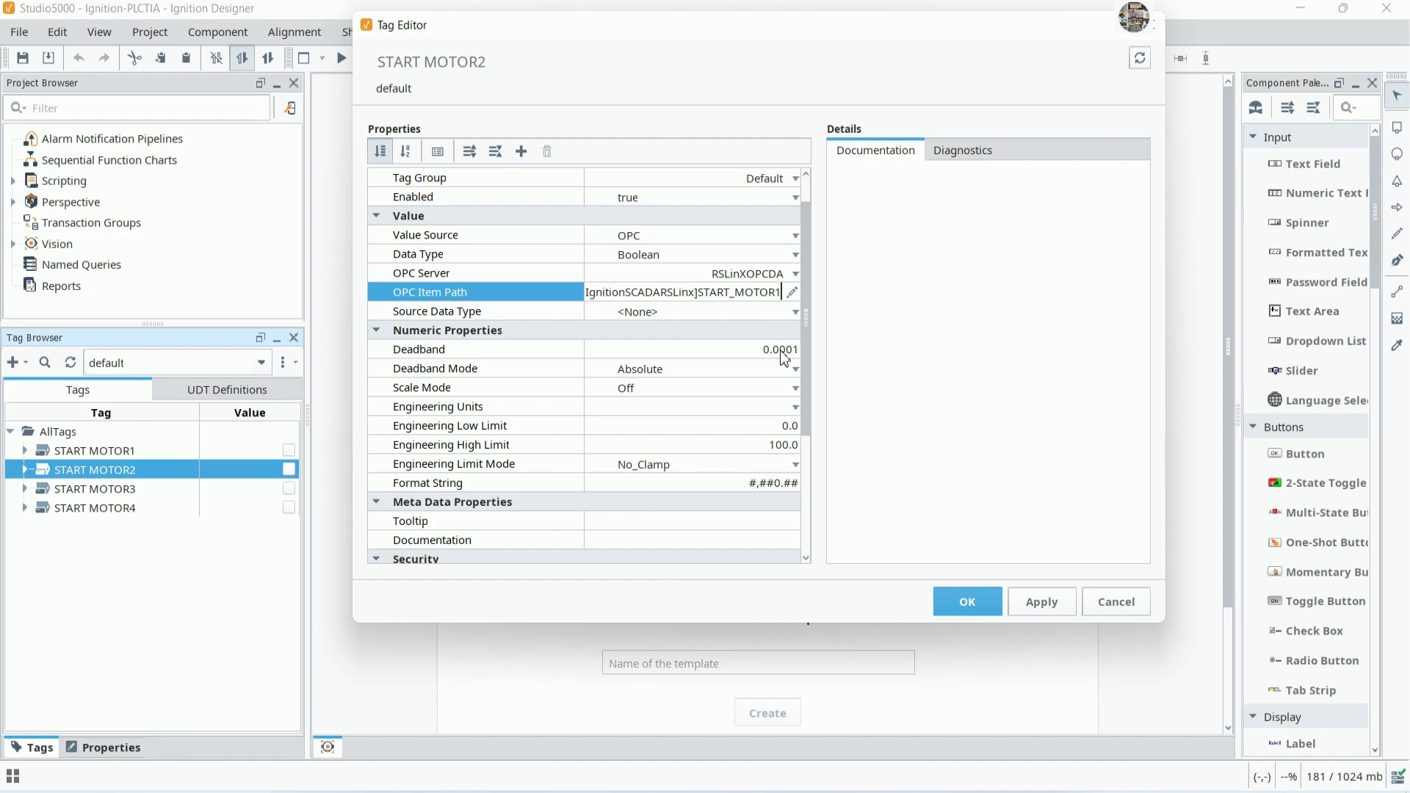
{"action": "key", "text": "BackSpace"}
{"action": "type", "text": "2"}
{"action": "left_click", "coordinate": [967, 601]}
Set the OPC item path of START MOTOR3 to [IgnitionSCADARSLinx]START_MOTOR3 and save the tag
{"action": "double_click", "coordinate": [94, 489]}
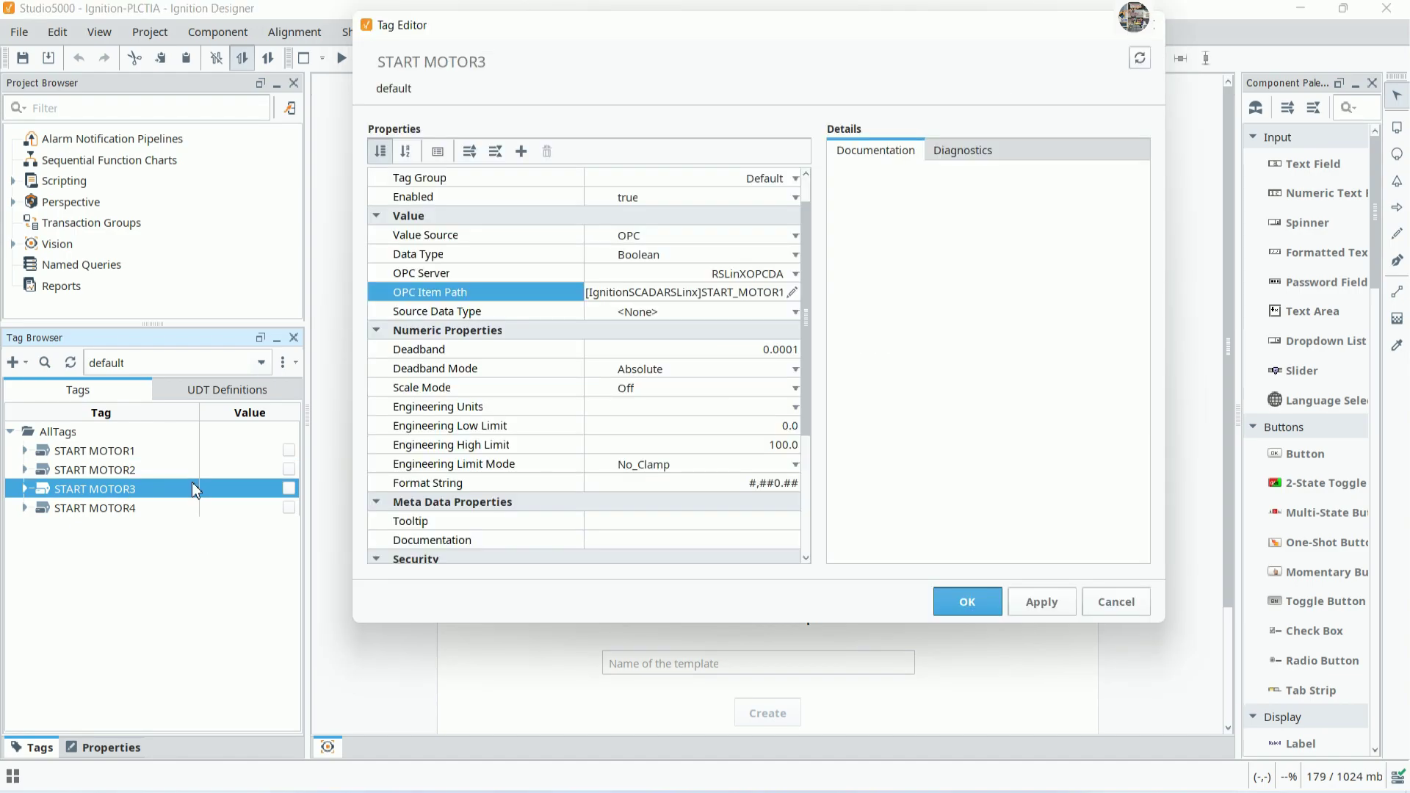
{"action": "left_click", "coordinate": [783, 293]}
{"action": "left_click", "coordinate": [790, 293]}
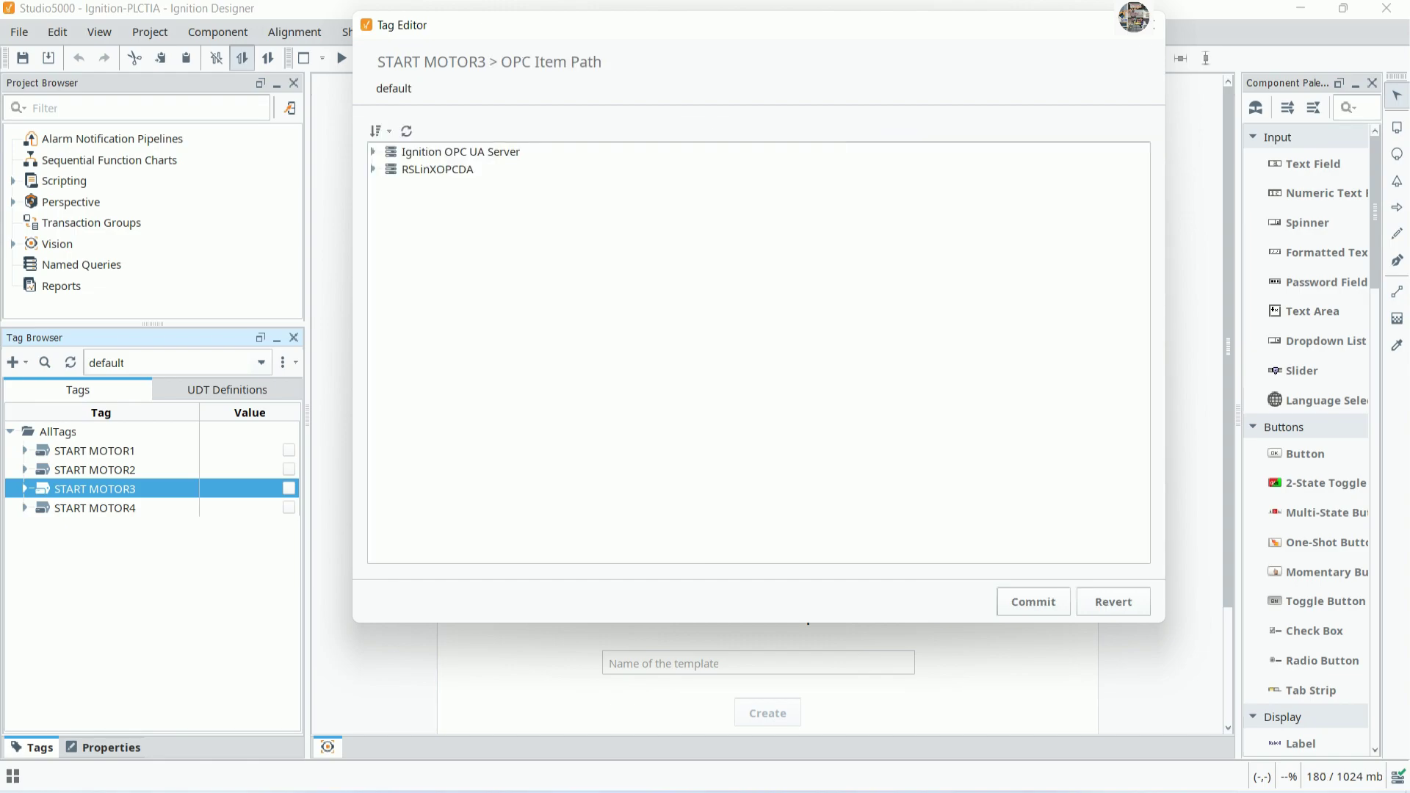
{"action": "left_click", "coordinate": [1117, 604]}
{"action": "left_click", "coordinate": [768, 293]}
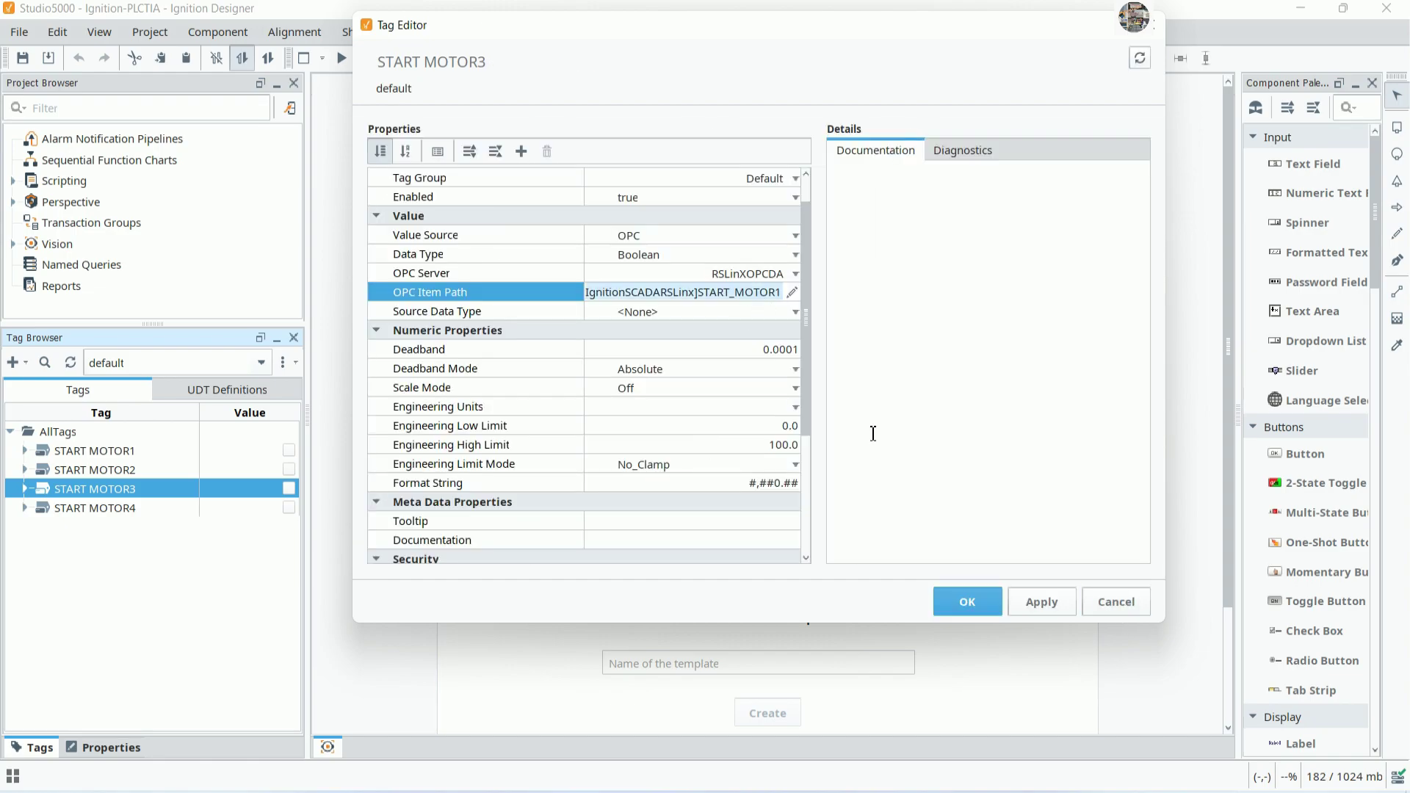
{"action": "key", "text": "End"}
{"action": "key", "text": "BackSpace"}
{"action": "type", "text": "3"}
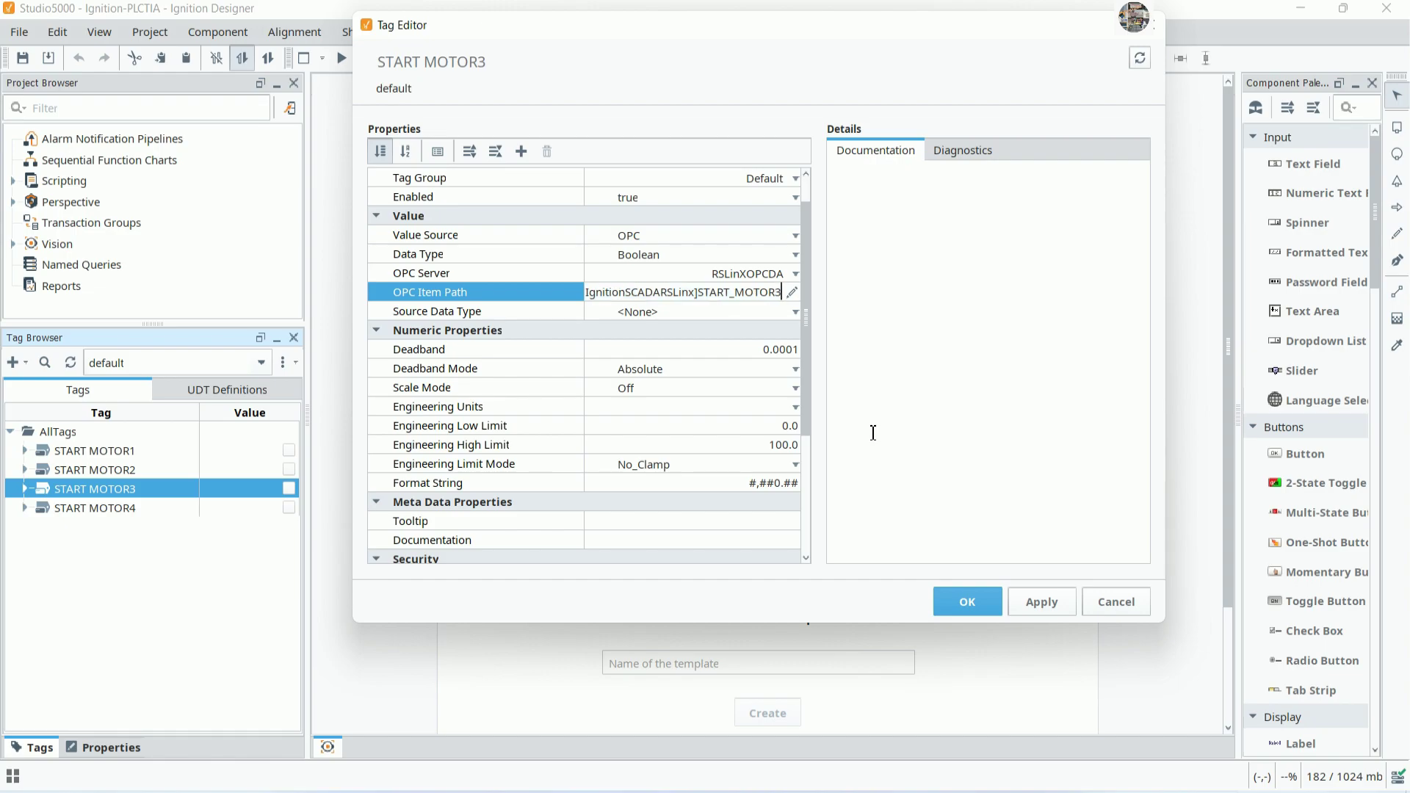
{"action": "left_click", "coordinate": [967, 602]}
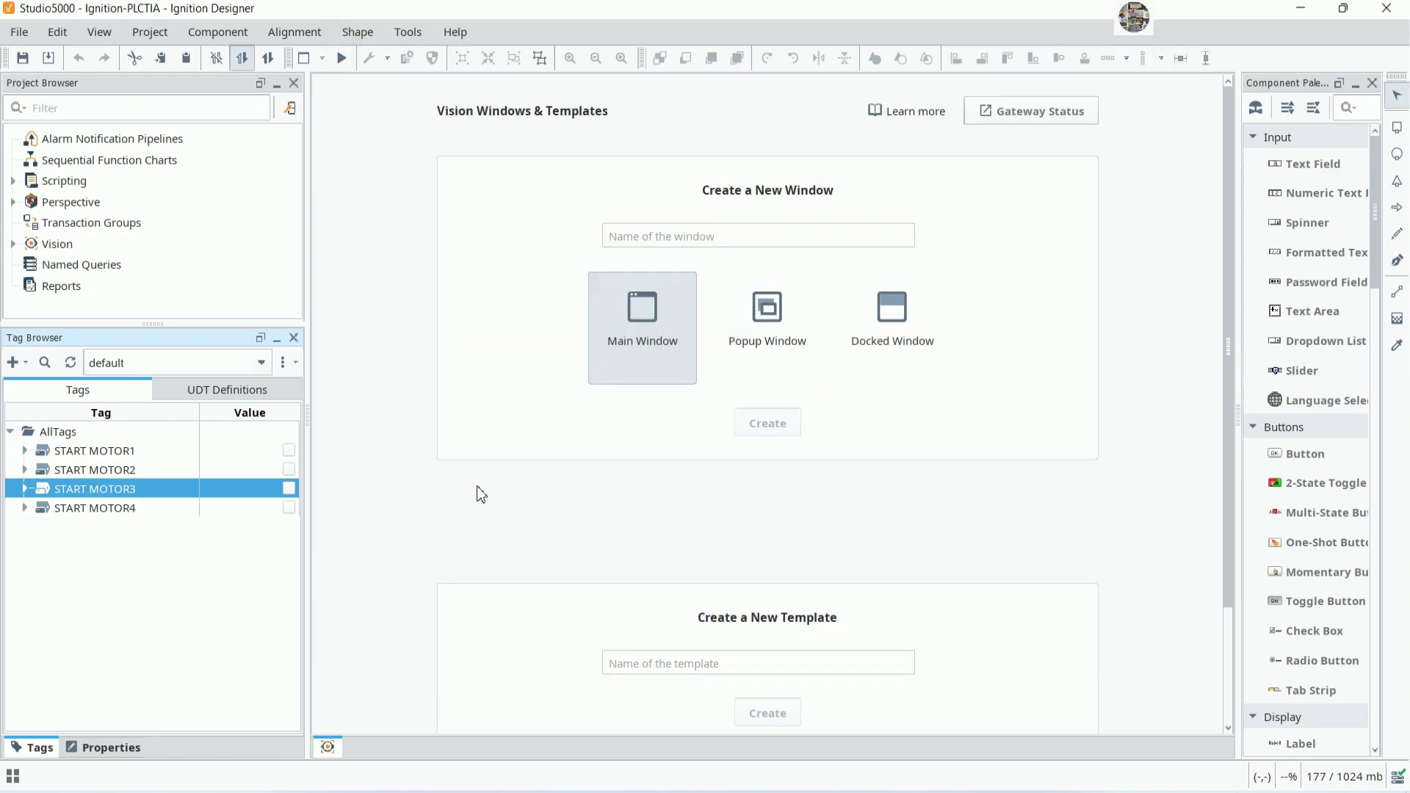
Set the OPC item path of START MOTOR4 to [IgnitionSCADARSLinx]START_MOTOR4 and save the tag
{"action": "left_click", "coordinate": [136, 508]}
{"action": "left_click", "coordinate": [24, 508]}
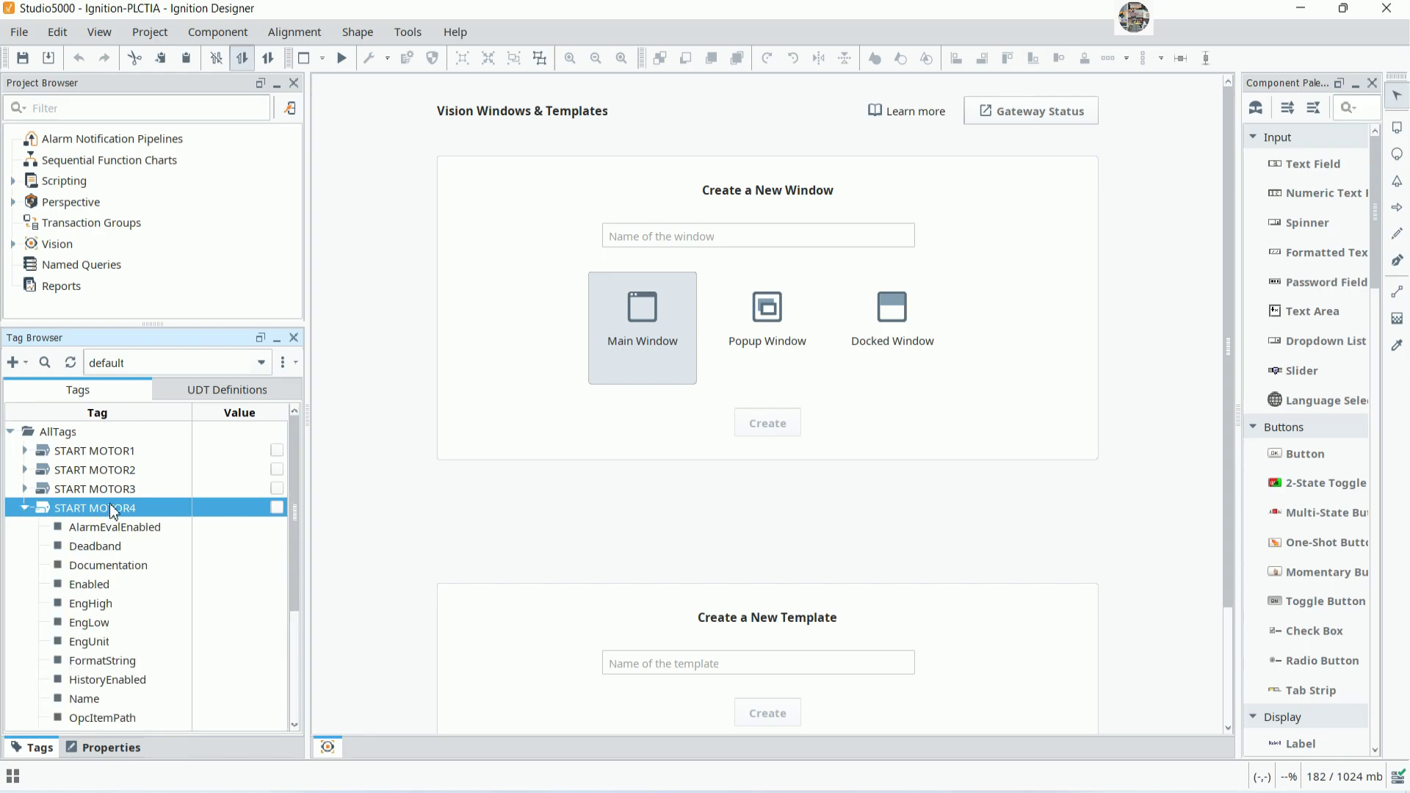
{"action": "double_click", "coordinate": [109, 507]}
{"action": "left_click", "coordinate": [708, 293]}
{"action": "key", "text": "BackSpace"}
{"action": "type", "text": "4"}
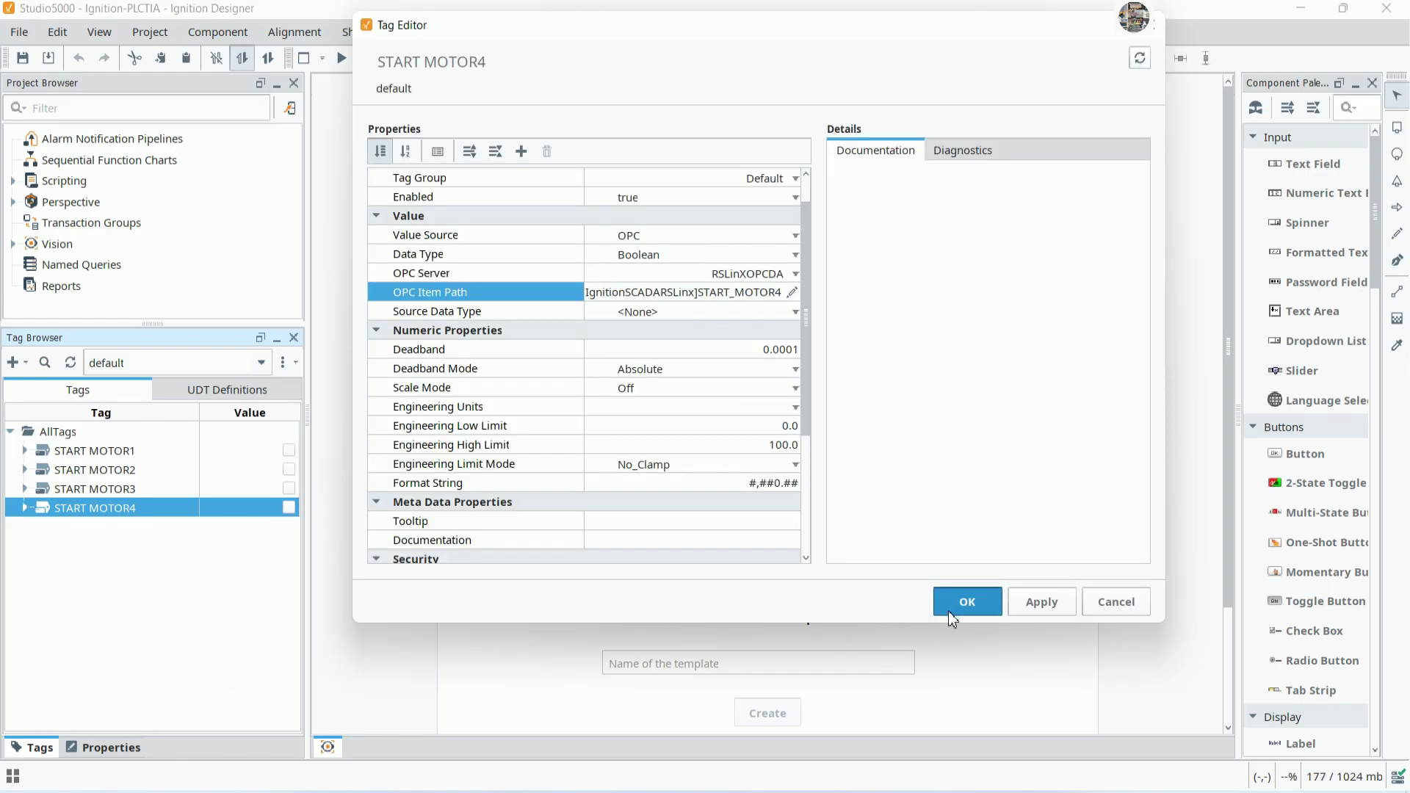
{"action": "left_click", "coordinate": [949, 611]}
{"action": "left_click", "coordinate": [105, 568]}
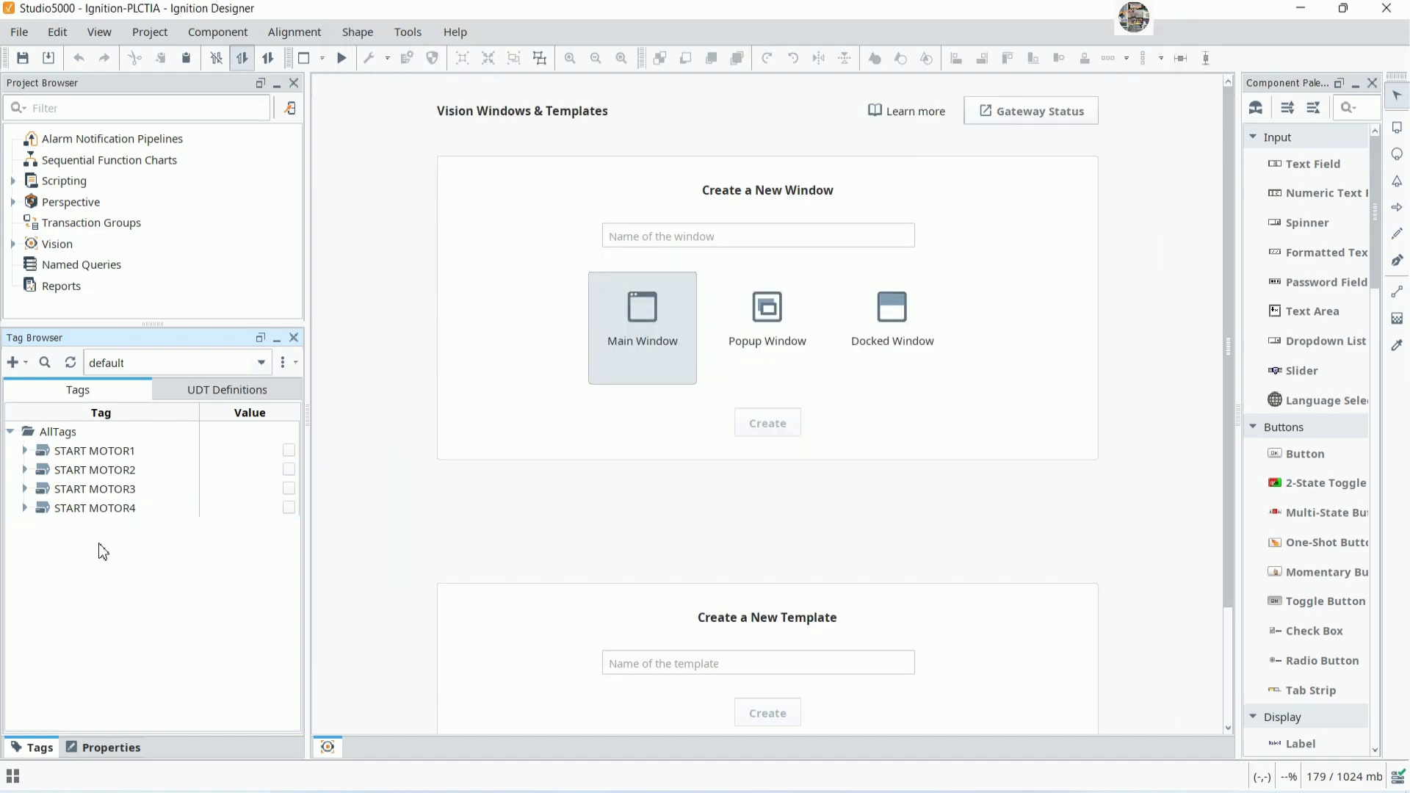
{"action": "right_click", "coordinate": [103, 552]}
{"action": "mouse_move", "coordinate": [290, 692]}
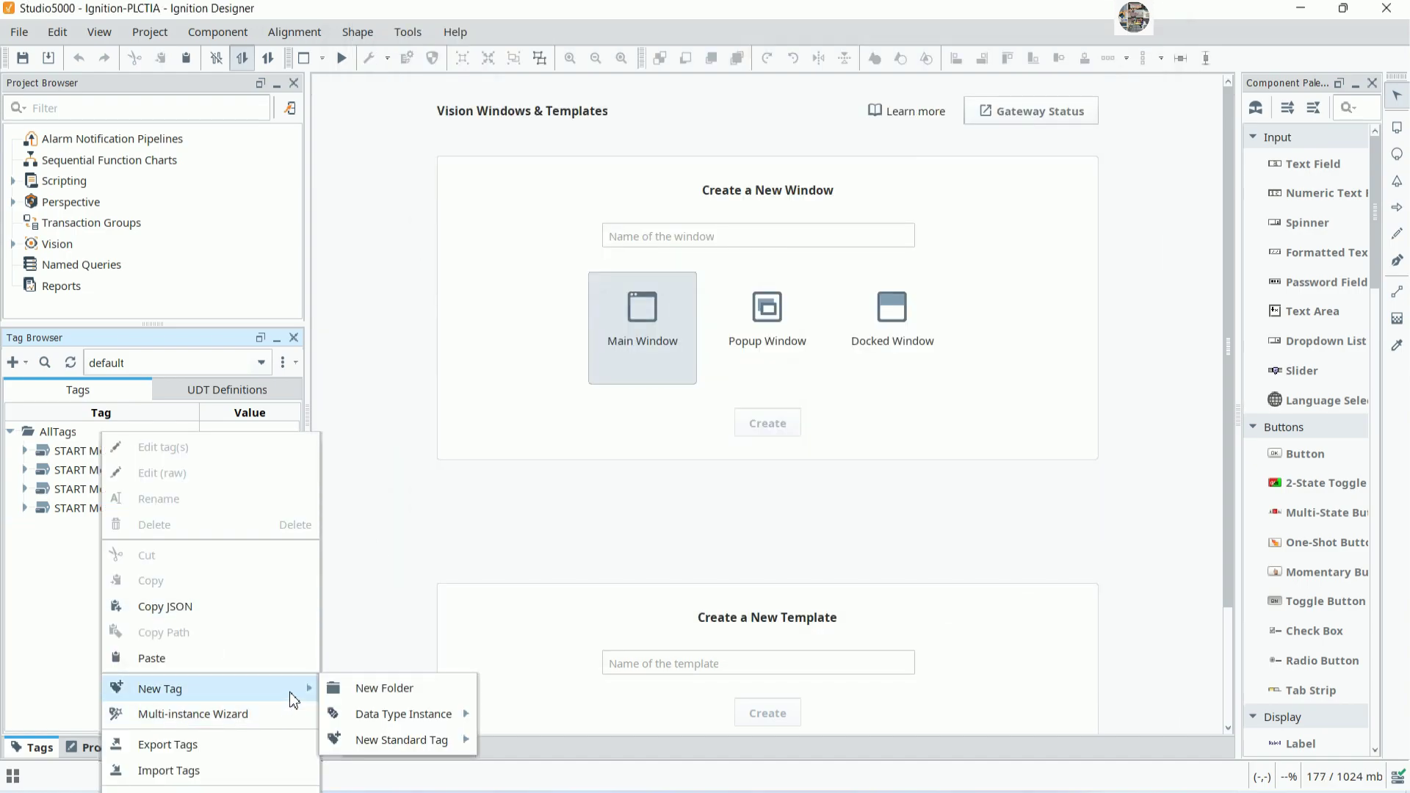
{"action": "left_click", "coordinate": [51, 505]}
Create a new OPC tag in the AllTags folder and name it STOP MOTOR1
{"action": "left_click", "coordinate": [54, 433]}
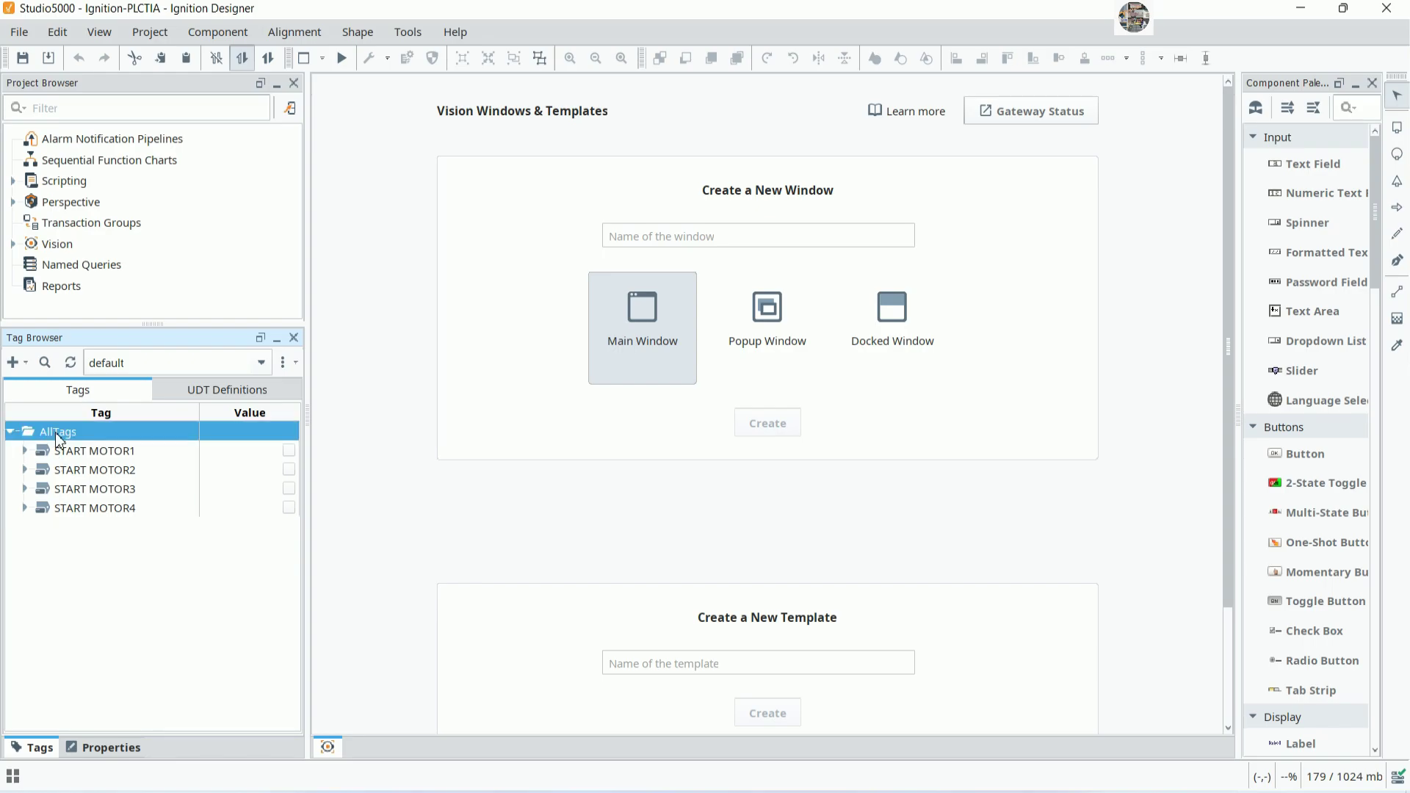
{"action": "right_click", "coordinate": [59, 434]}
{"action": "mouse_move", "coordinate": [236, 690]}
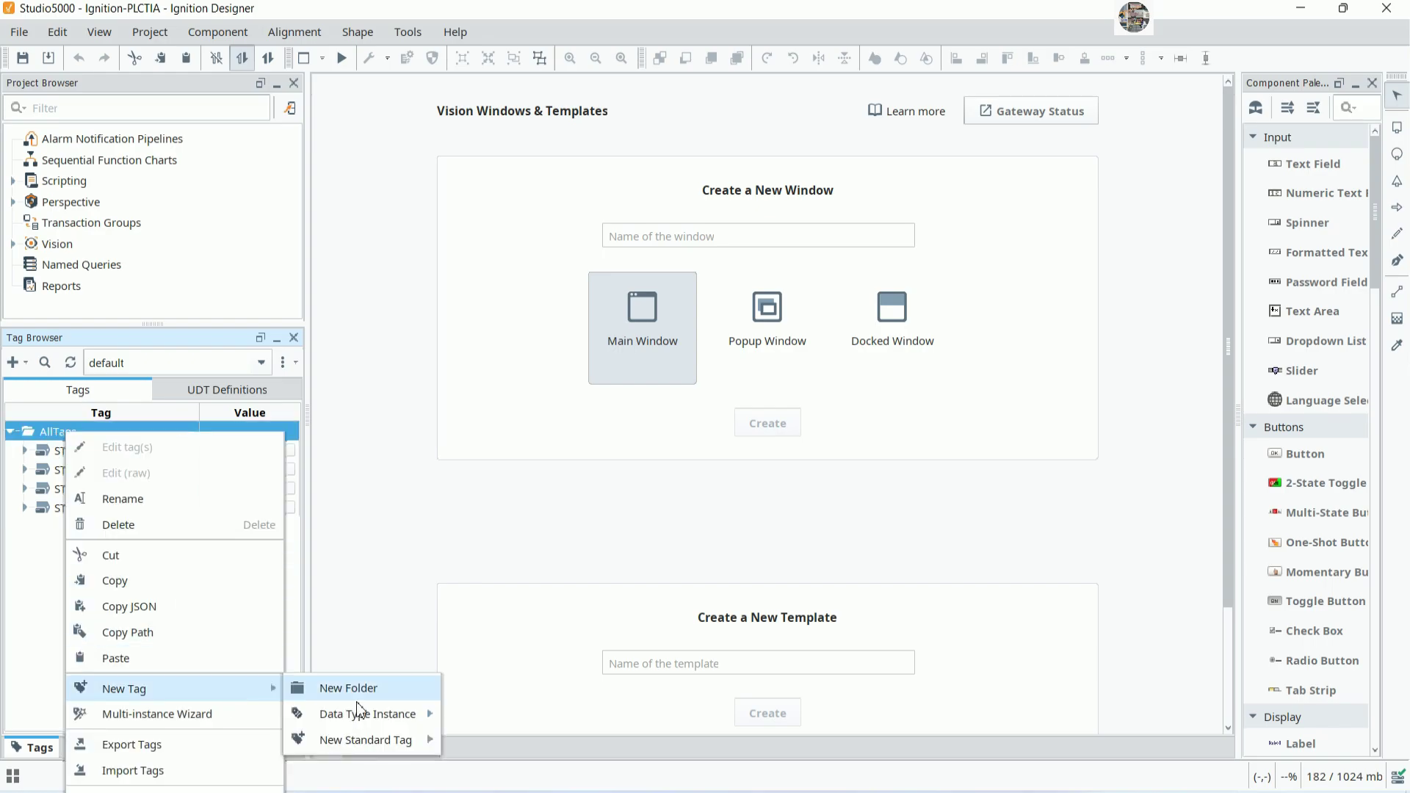
{"action": "mouse_move", "coordinate": [412, 741]}
{"action": "left_click", "coordinate": [489, 683]}
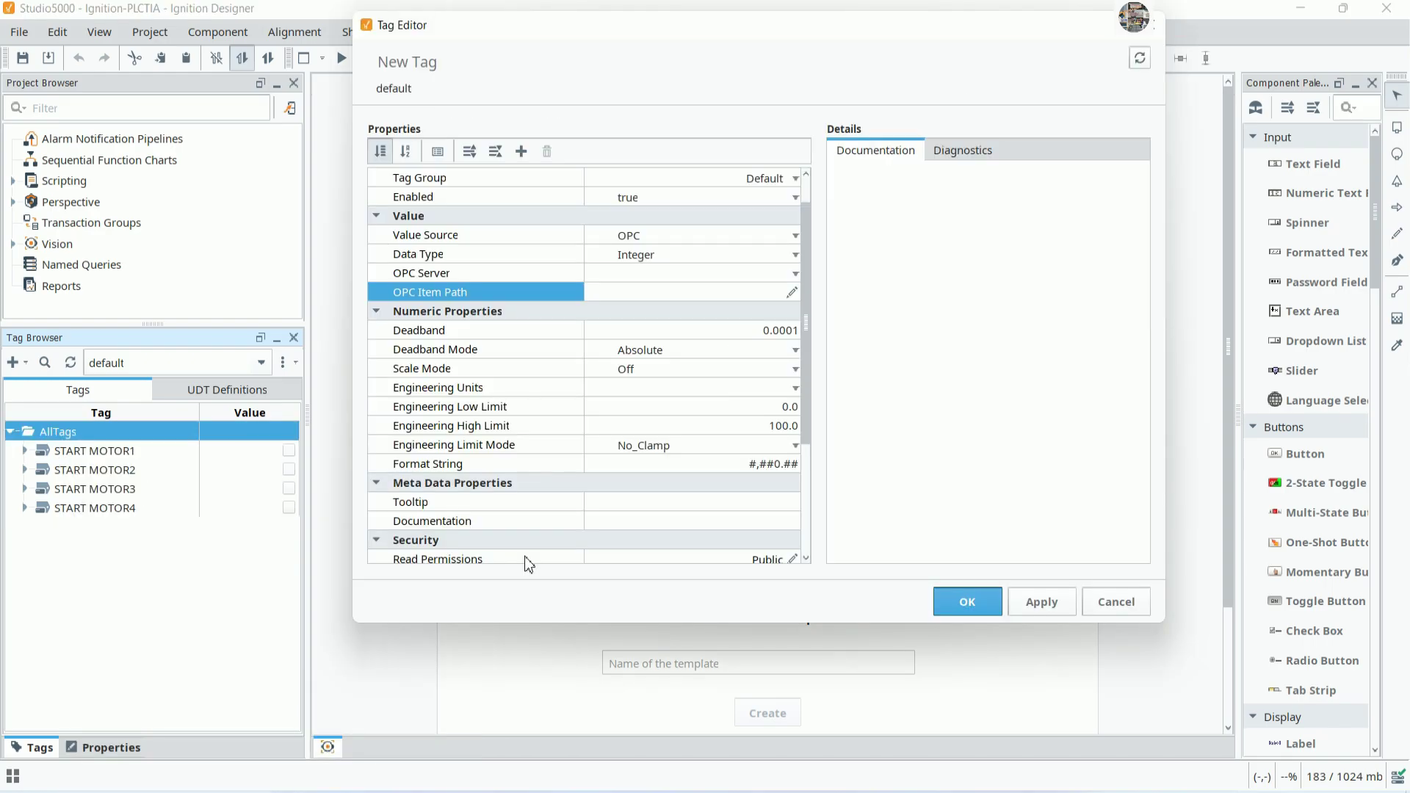
{"action": "scroll", "coordinate": [737, 404], "scroll_direction": "up", "scroll_amount": 1}
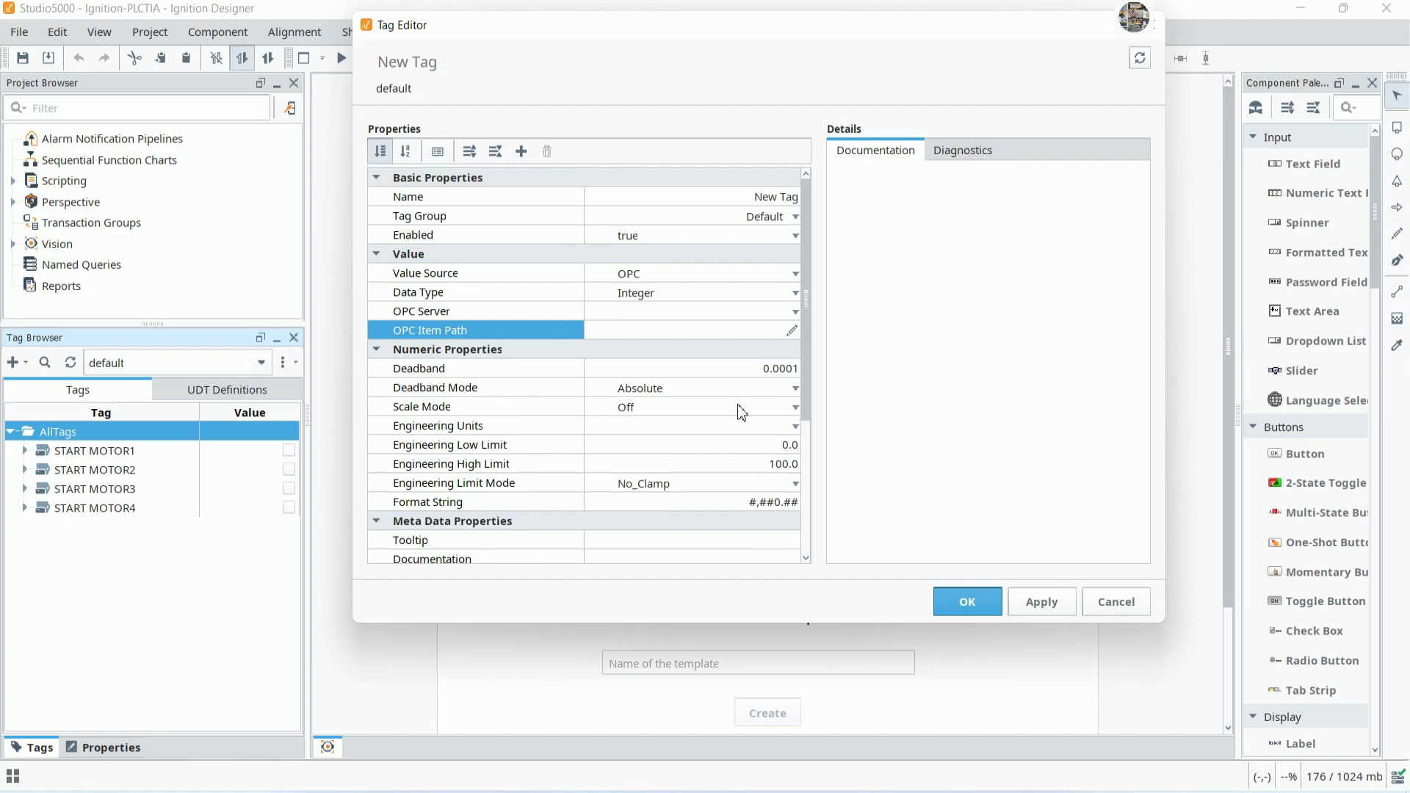
{"action": "left_click", "coordinate": [753, 198]}
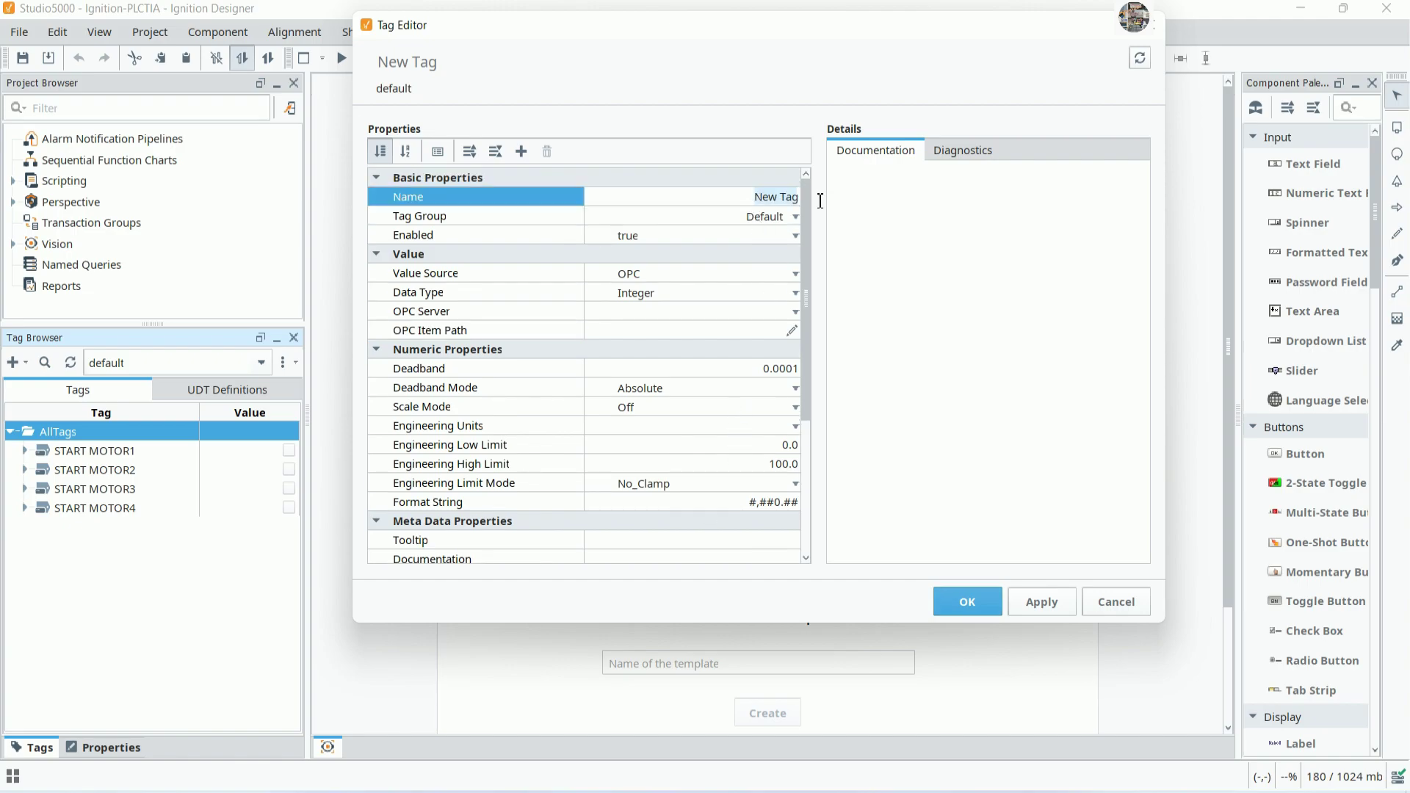
{"action": "type", "text": "STOP MOTOR1"}
Set the new tag's data type to Boolean and its OPC server to RSLinXOPCDA
{"action": "left_click", "coordinate": [796, 292]}
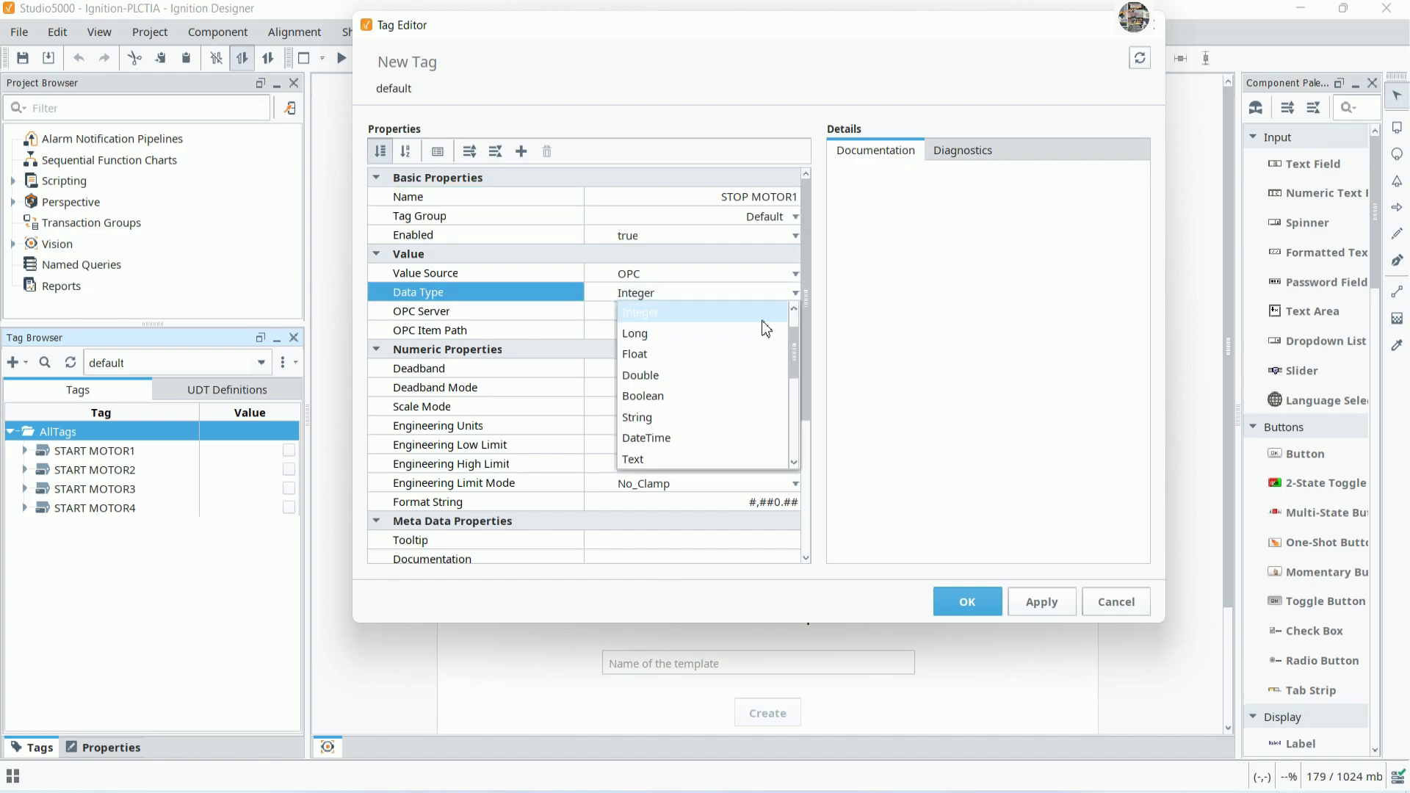
{"action": "left_click", "coordinate": [659, 390]}
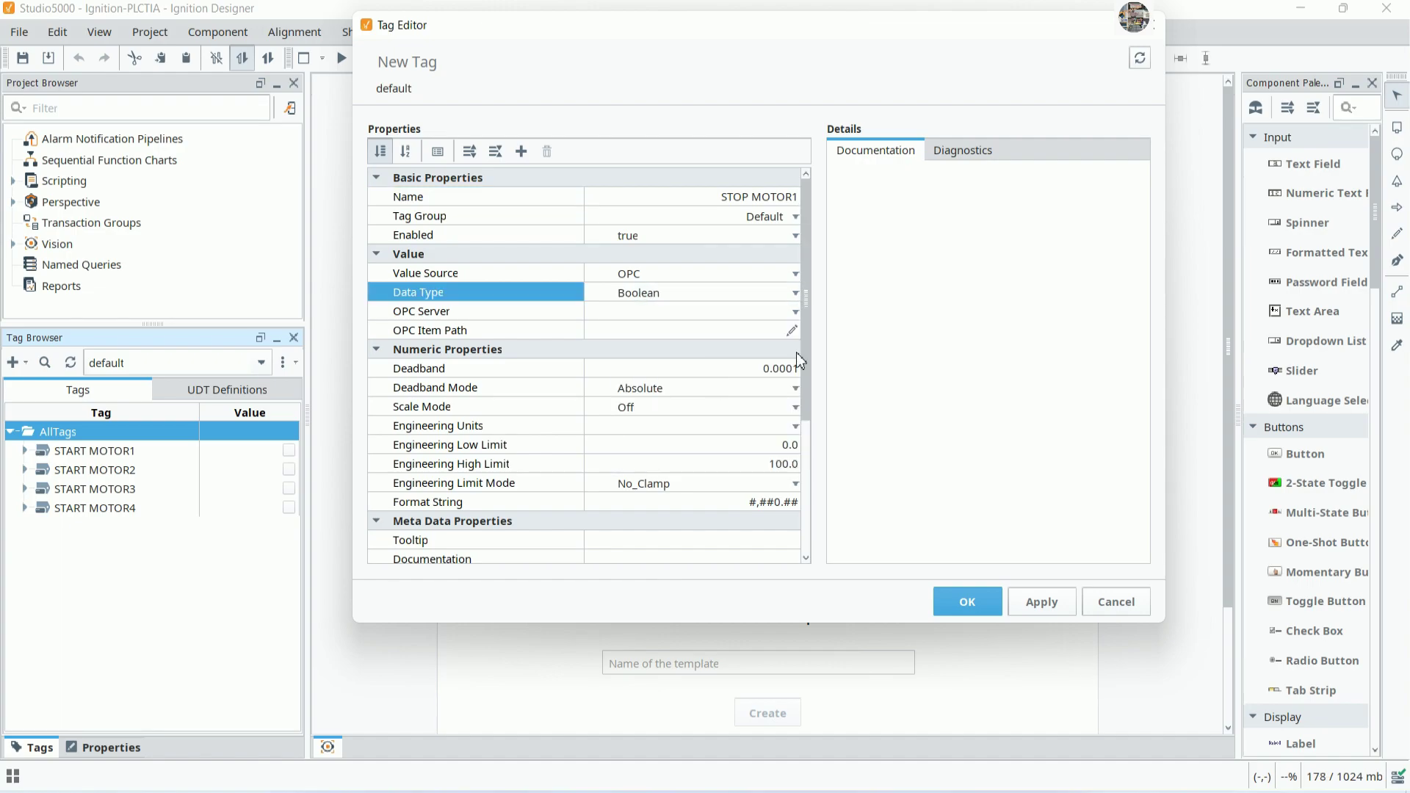
{"action": "left_click", "coordinate": [796, 311]}
{"action": "left_click", "coordinate": [709, 336]}
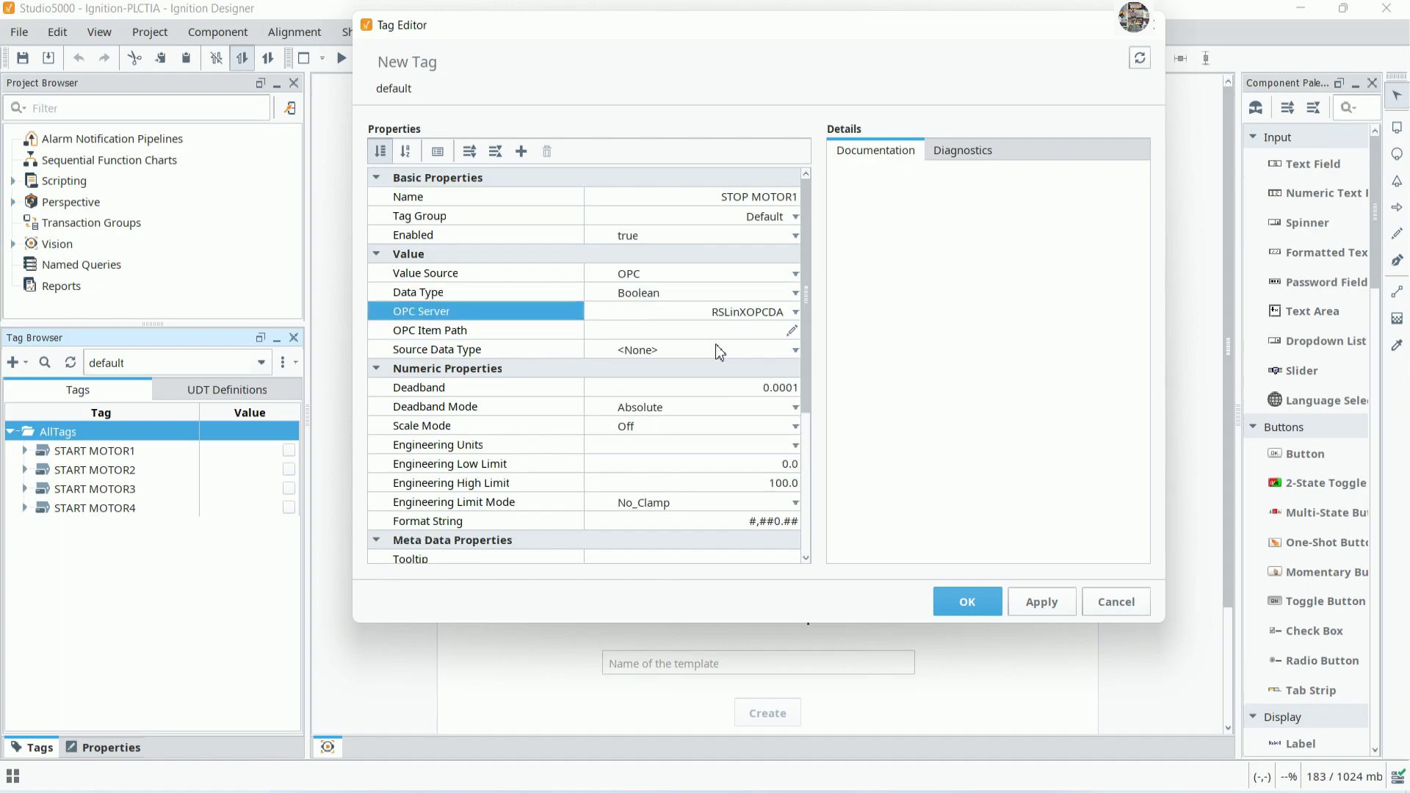
Link the new tag's OPC item path to STOP_MOTOR1 among the online IgnitionSCADARSLinx items and save the tag
{"action": "left_click", "coordinate": [792, 330]}
{"action": "left_click", "coordinate": [375, 170]}
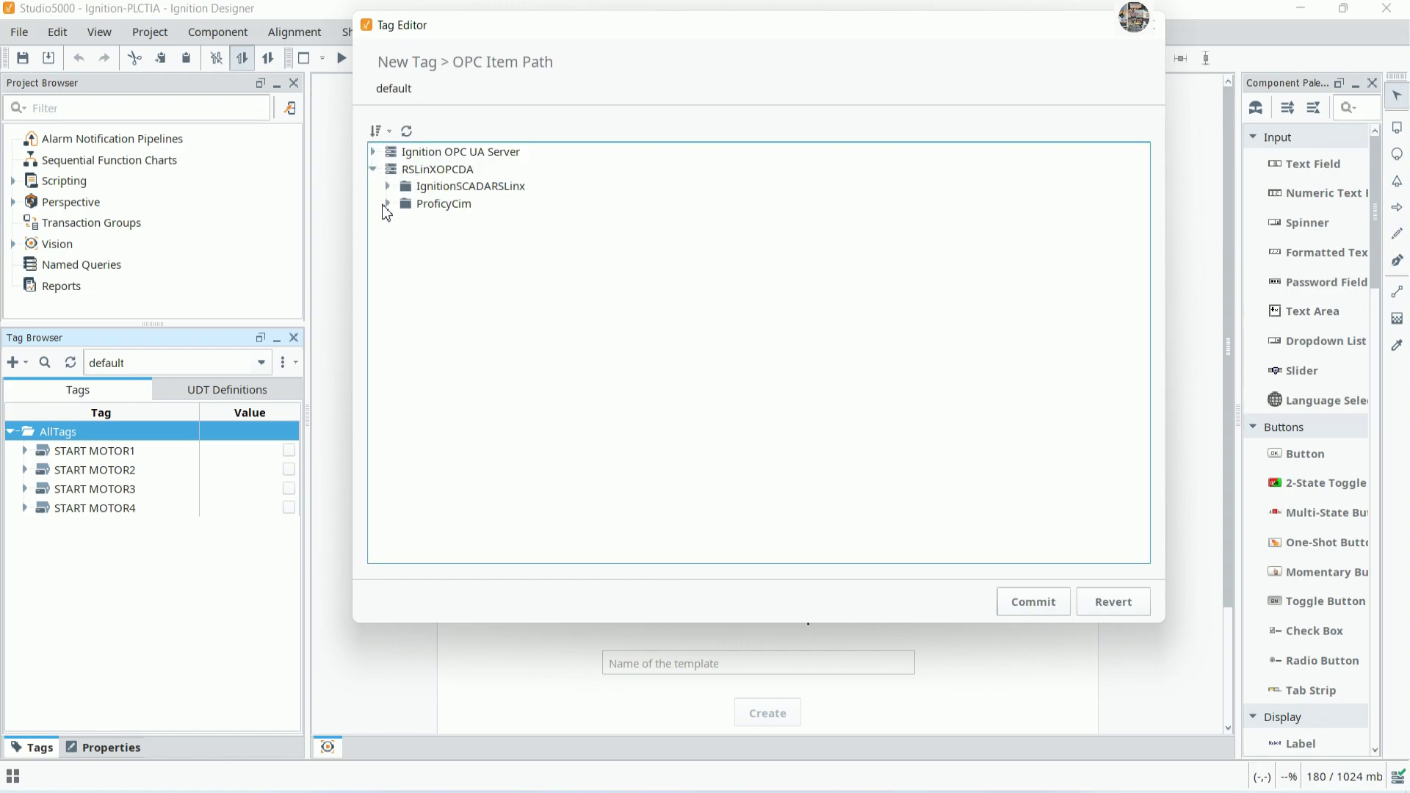
{"action": "left_click", "coordinate": [389, 205]}
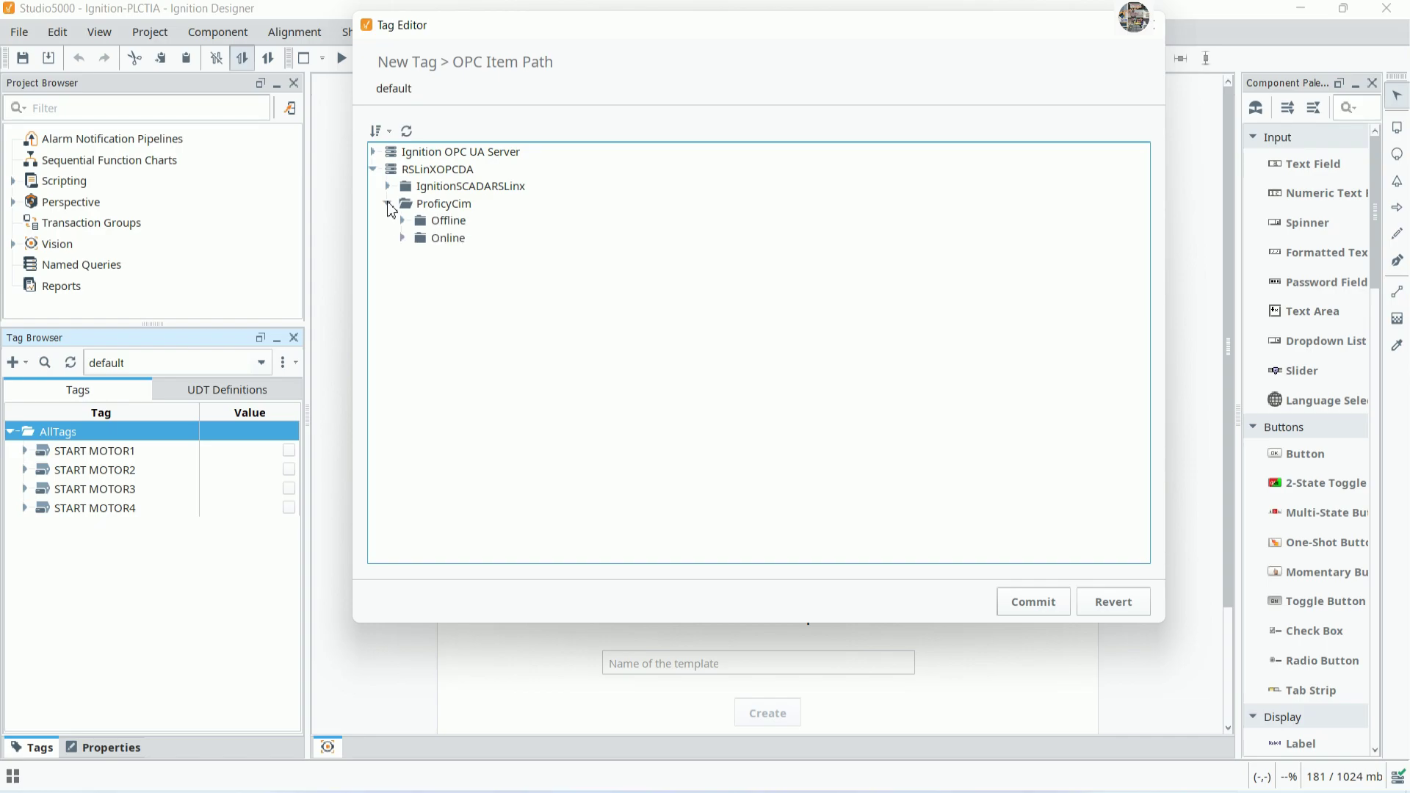
{"action": "left_click", "coordinate": [388, 203]}
{"action": "left_click", "coordinate": [387, 186]}
{"action": "left_click", "coordinate": [402, 220]}
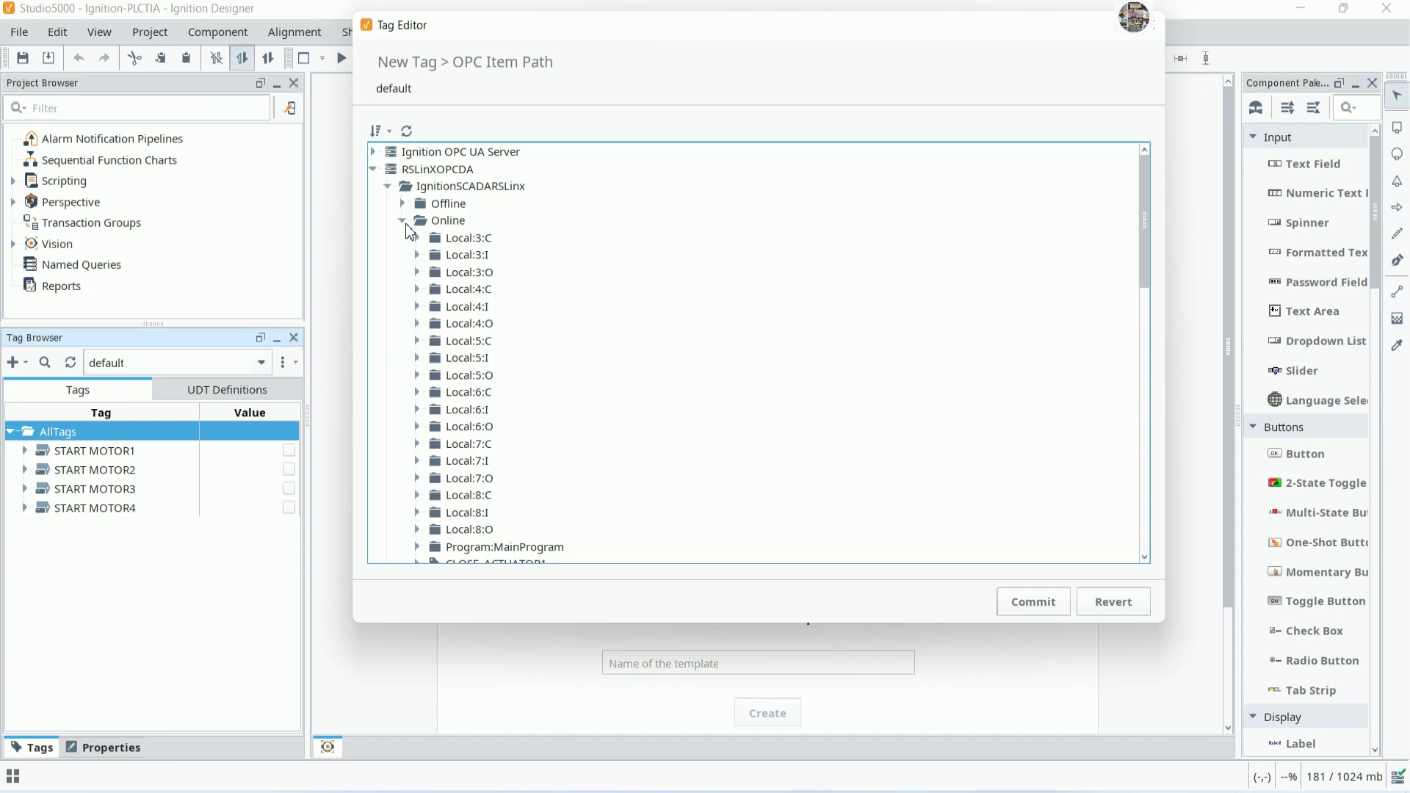
{"action": "scroll", "coordinate": [518, 411], "scroll_direction": "down", "scroll_amount": 7}
{"action": "scroll", "coordinate": [518, 409], "scroll_direction": "down", "scroll_amount": 1}
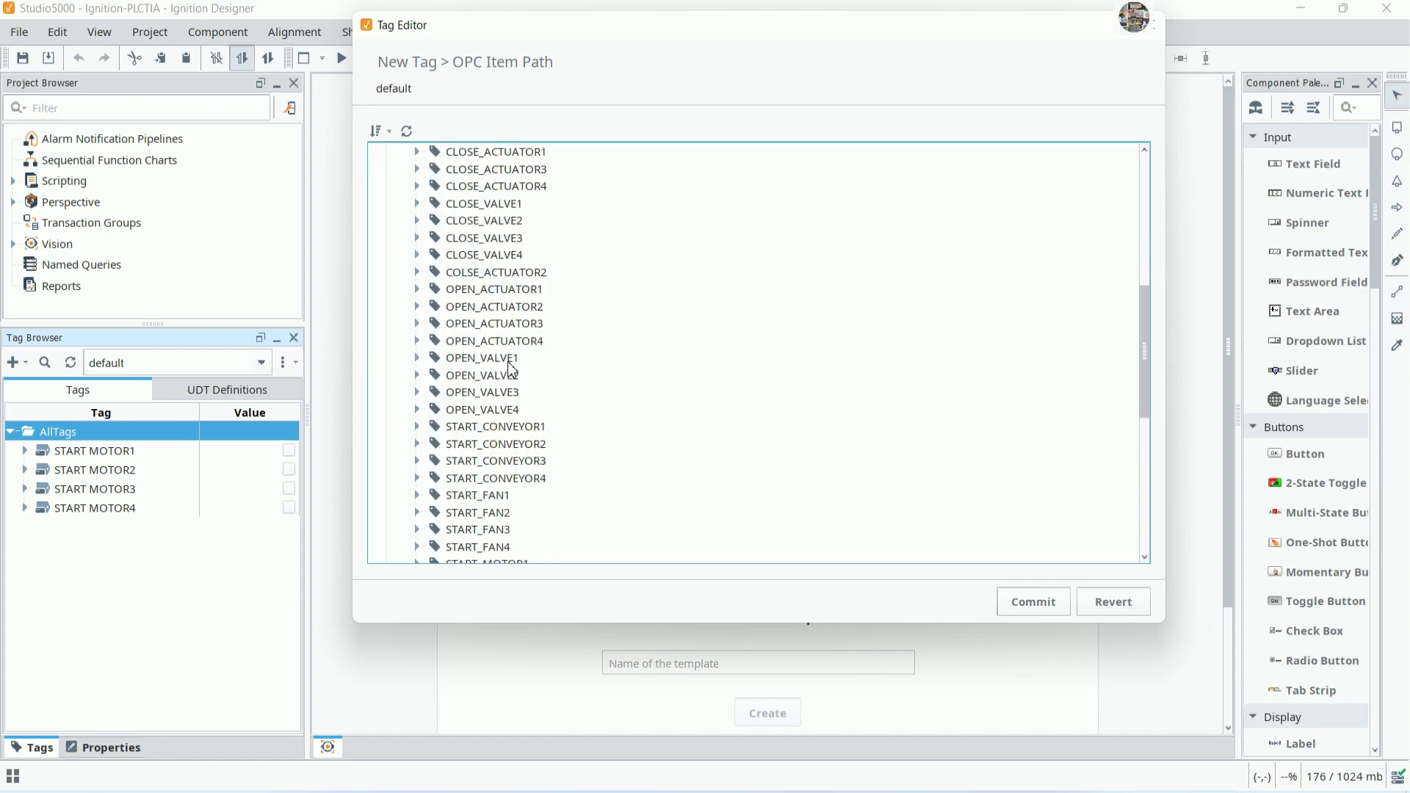
{"action": "scroll", "coordinate": [513, 365], "scroll_direction": "down", "scroll_amount": 6}
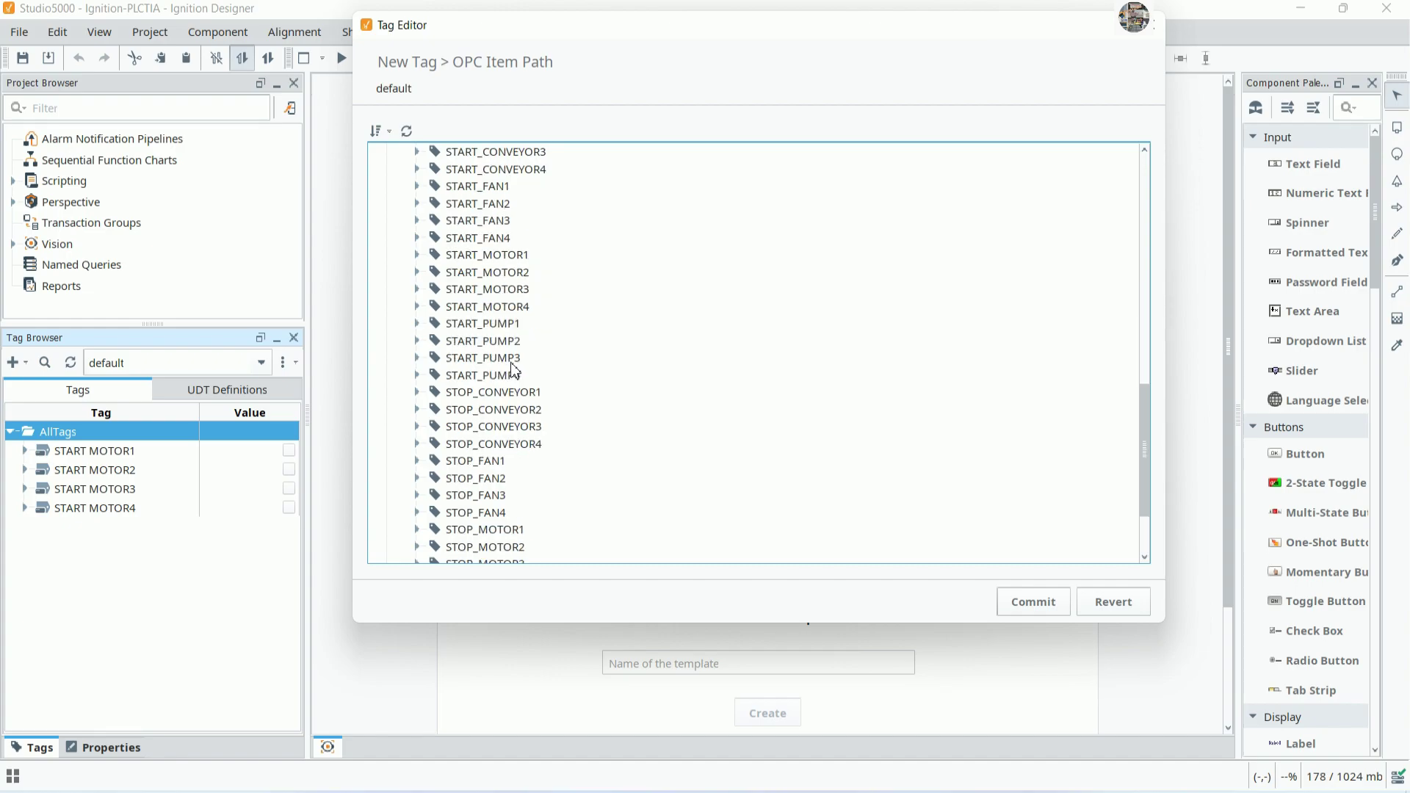
{"action": "scroll", "coordinate": [514, 371], "scroll_direction": "down", "scroll_amount": 2}
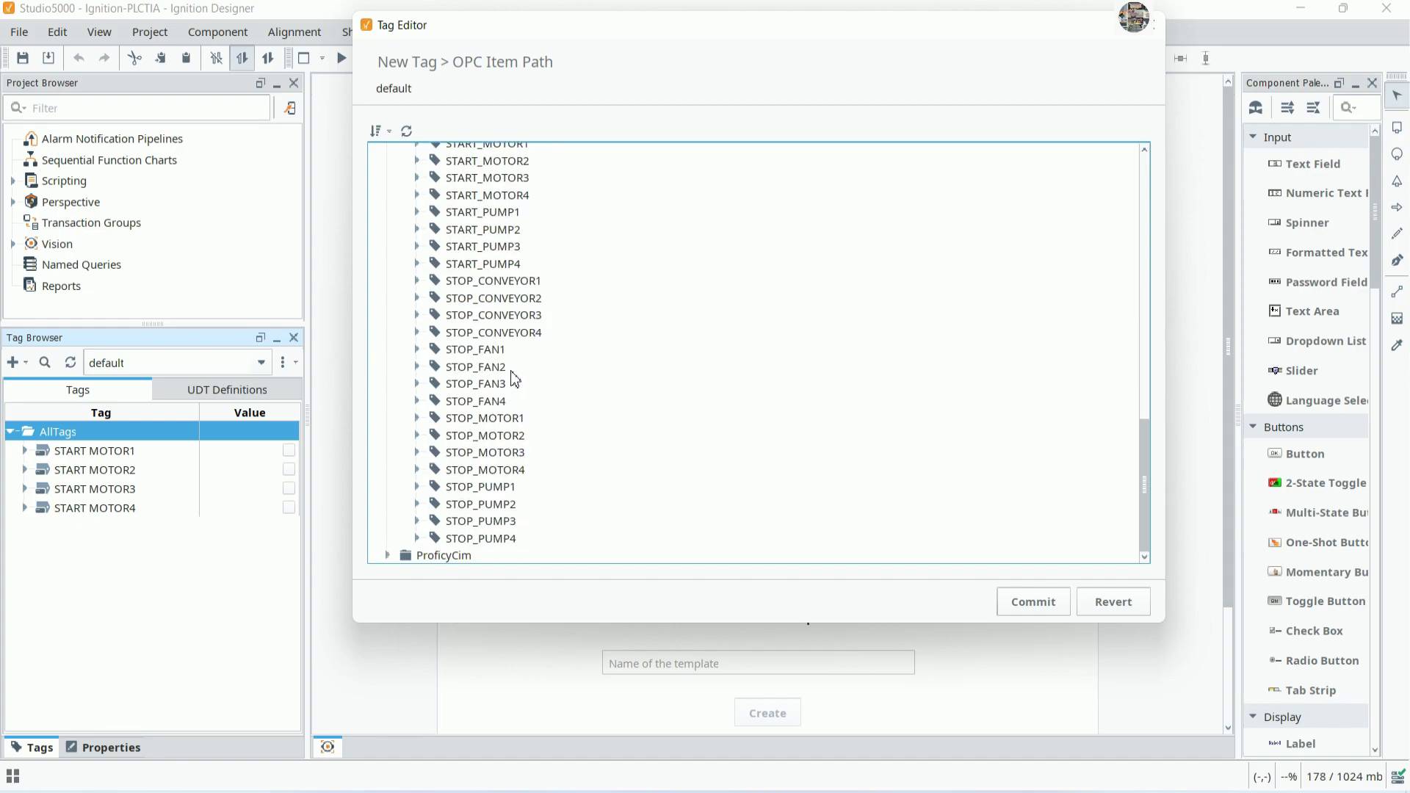
{"action": "left_click", "coordinate": [475, 418]}
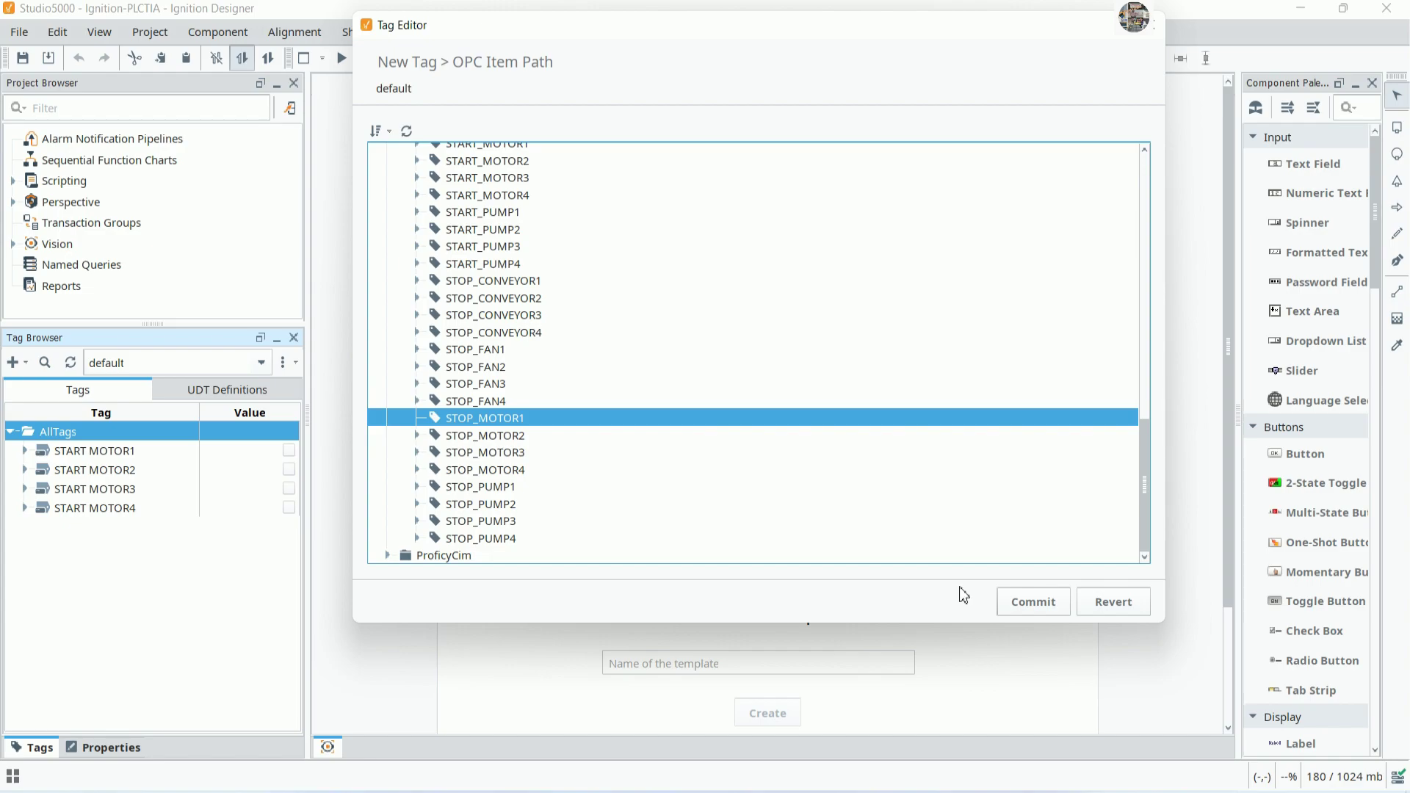
{"action": "left_click", "coordinate": [1016, 604]}
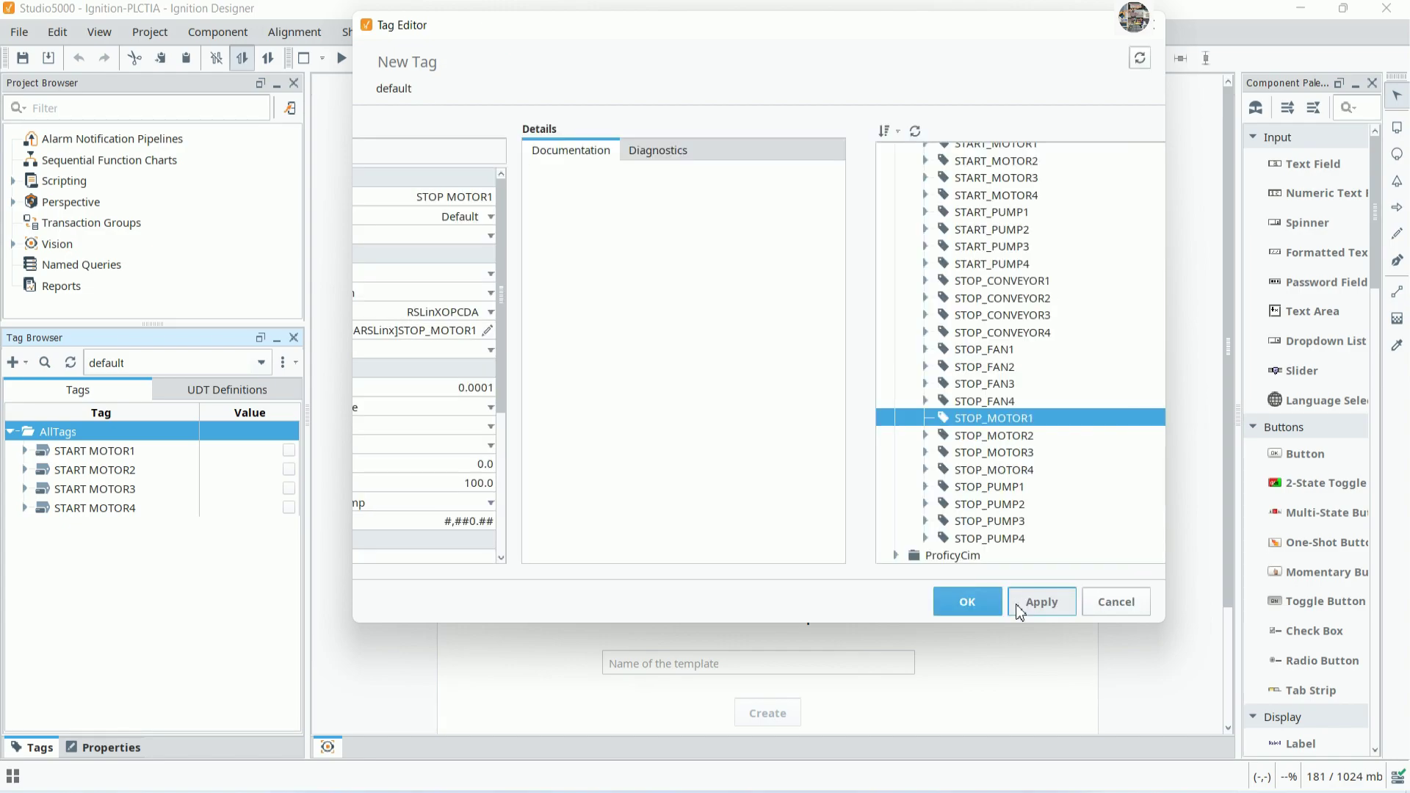
{"action": "left_click", "coordinate": [968, 602]}
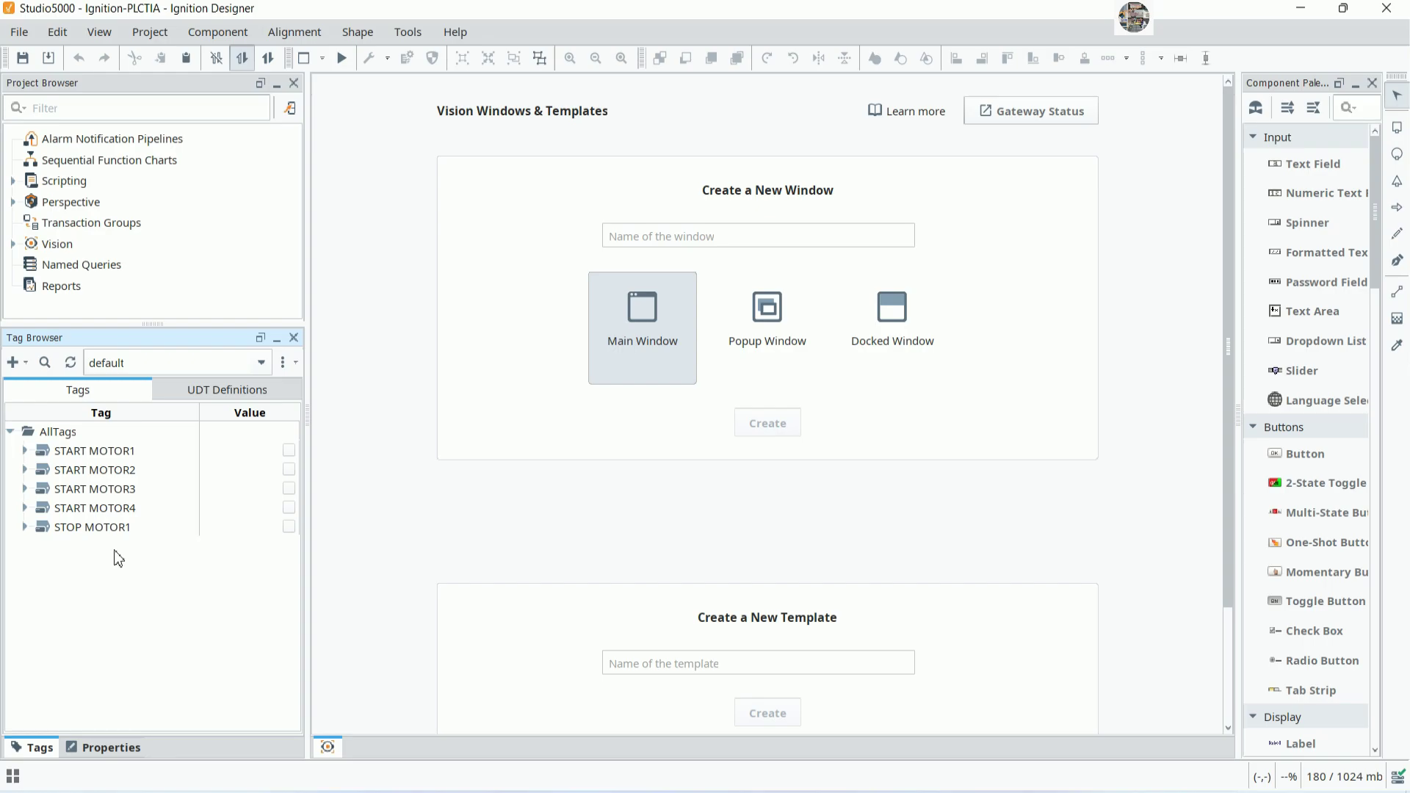
Copy the STOP MOTOR1 tag and paste it three times into the AllTags folder for motors 2 to 4
{"action": "right_click", "coordinate": [94, 532]}
{"action": "left_click", "coordinate": [134, 580]}
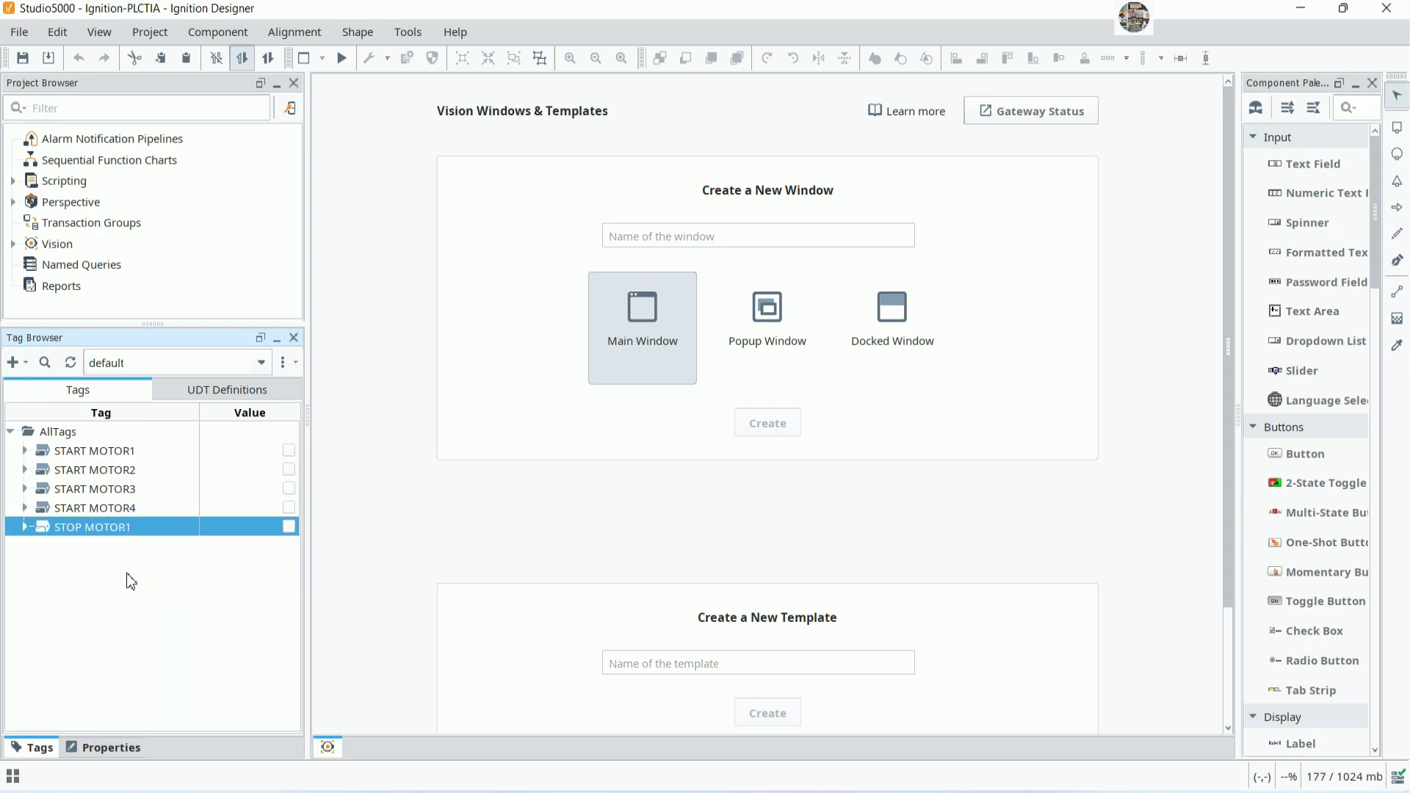
{"action": "left_click", "coordinate": [71, 438]}
{"action": "right_click", "coordinate": [71, 439]}
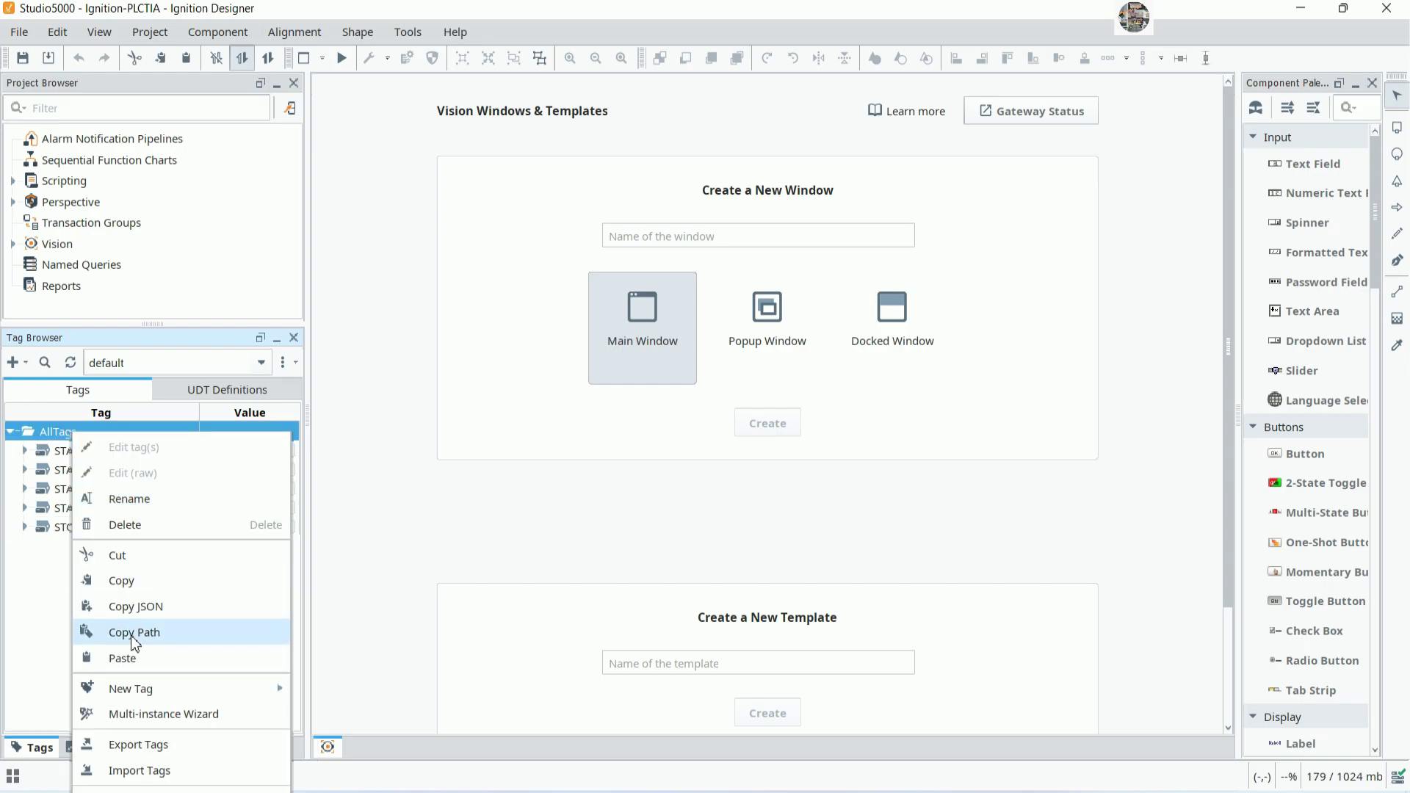
{"action": "left_click", "coordinate": [137, 659]}
{"action": "right_click", "coordinate": [73, 433]}
{"action": "left_click", "coordinate": [136, 659]}
{"action": "right_click", "coordinate": [71, 433]}
{"action": "left_click", "coordinate": [130, 661]}
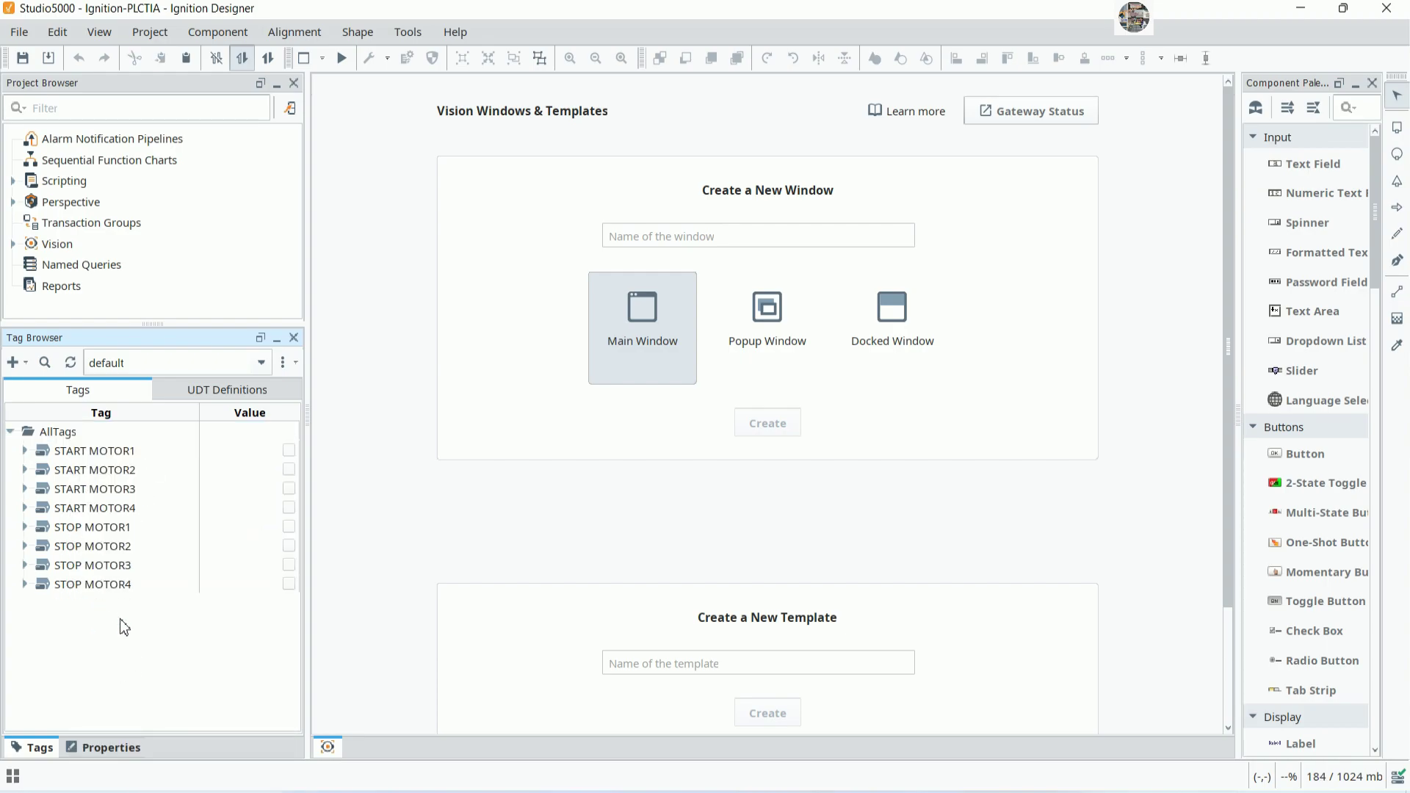
Check the STOP MOTOR1 tag, and set the OPC item path of STOP MOTOR2 to [IgnitionSCADARSLinx]STOP_MOTOR2 and save it
{"action": "double_click", "coordinate": [109, 529]}
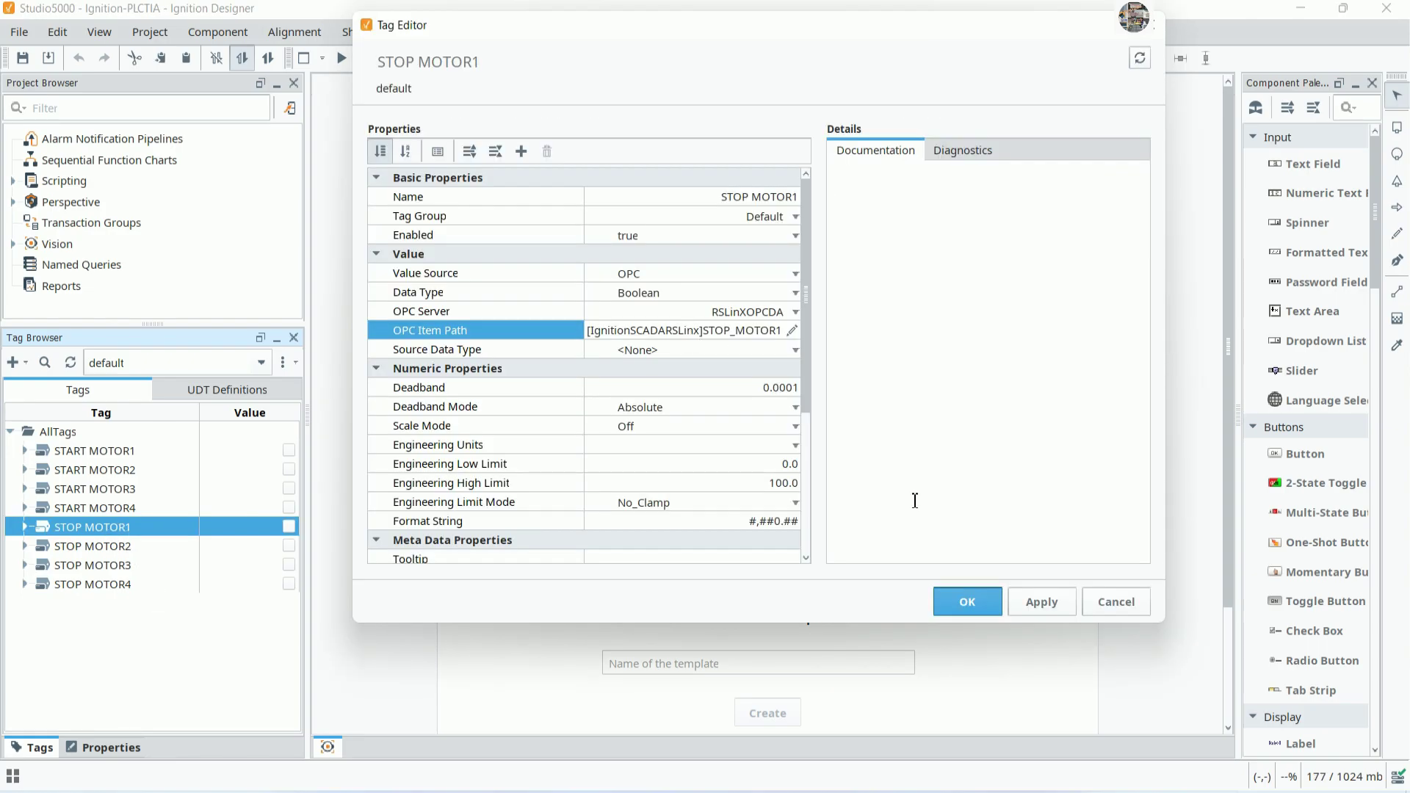
{"action": "left_click", "coordinate": [967, 599]}
{"action": "double_click", "coordinate": [73, 546]}
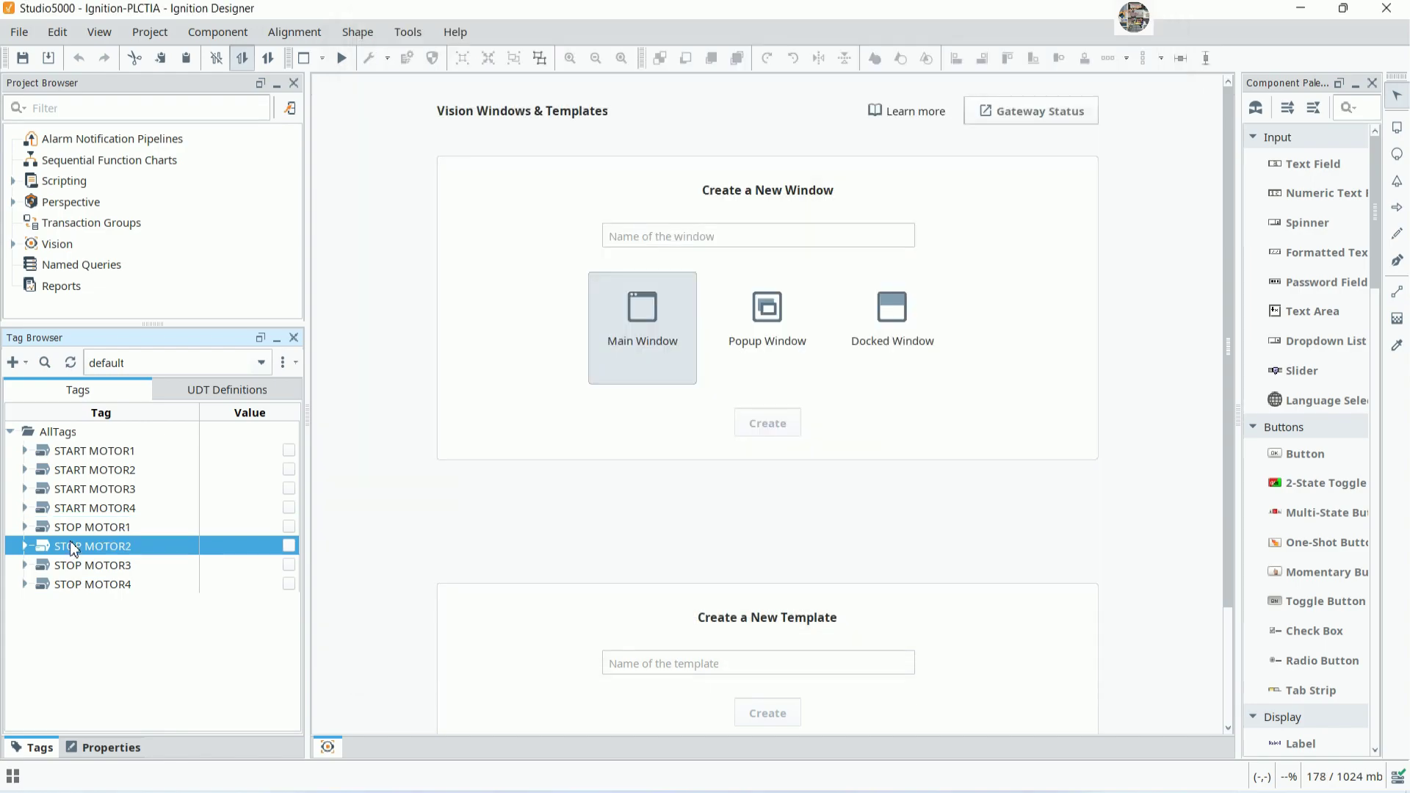
{"action": "left_click", "coordinate": [764, 338]}
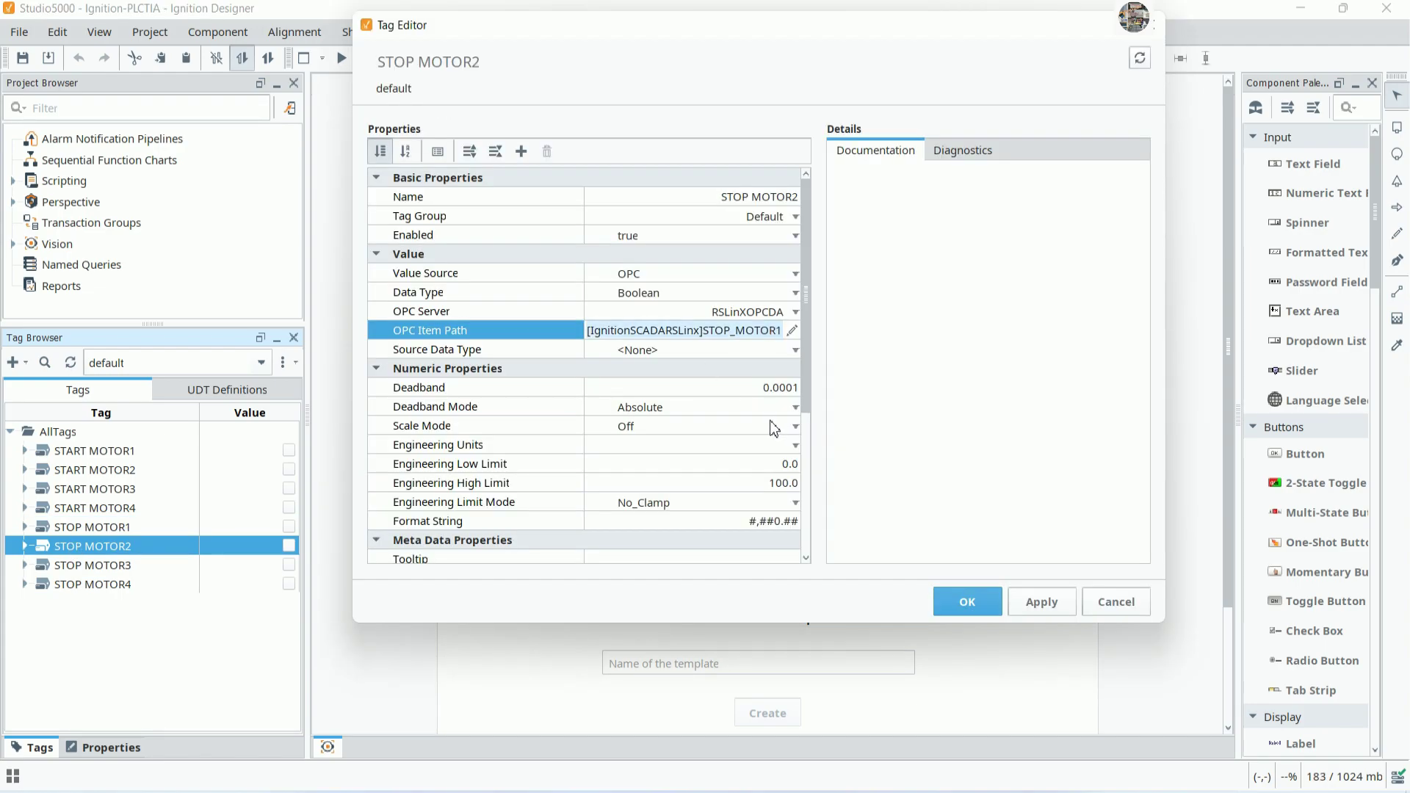
{"action": "key", "text": "BackSpace"}
{"action": "type", "text": "2"}
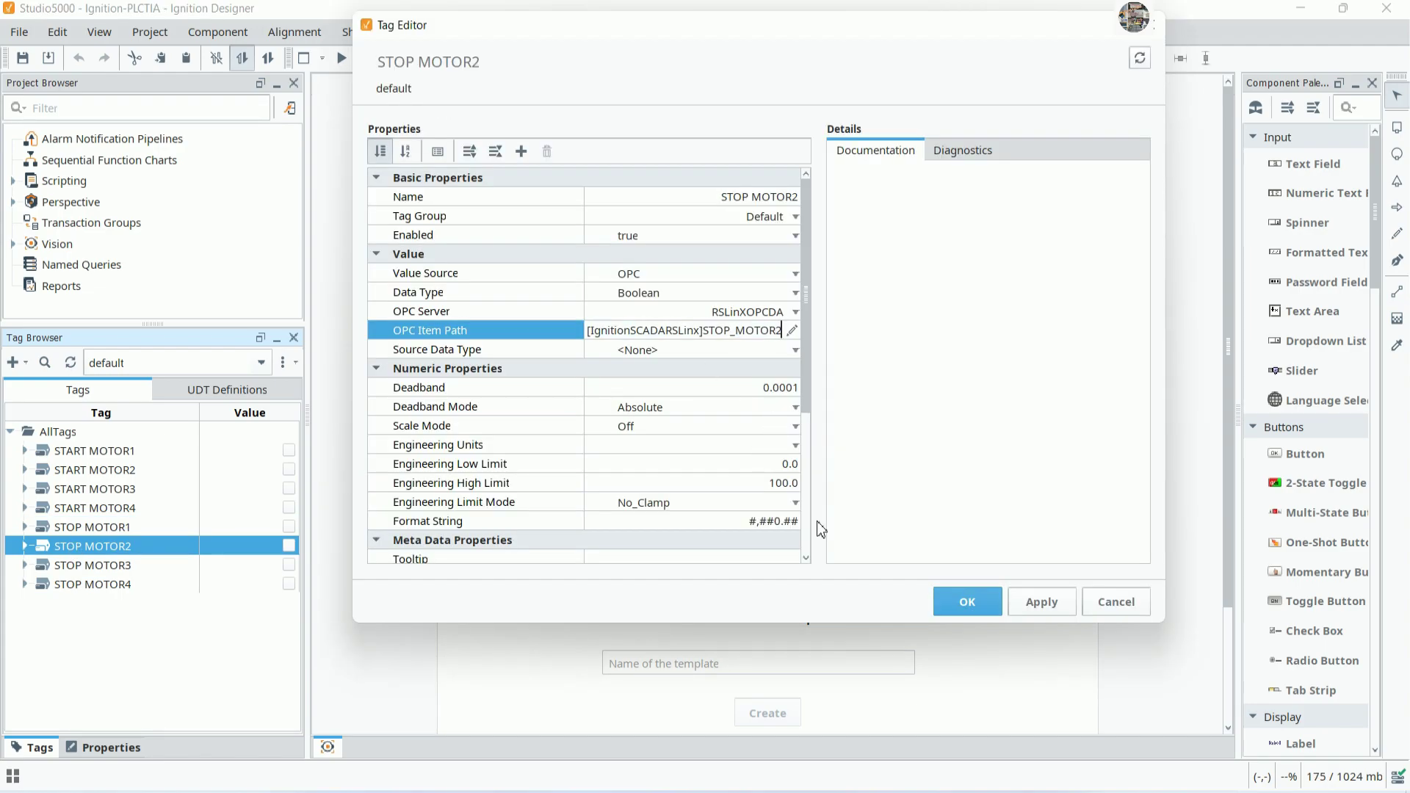
{"action": "left_click", "coordinate": [955, 598]}
Set the OPC item path of STOP MOTOR3 to [IgnitionSCADARSLinx]STOP_MOTOR3 and save the tag
{"action": "double_click", "coordinate": [115, 564]}
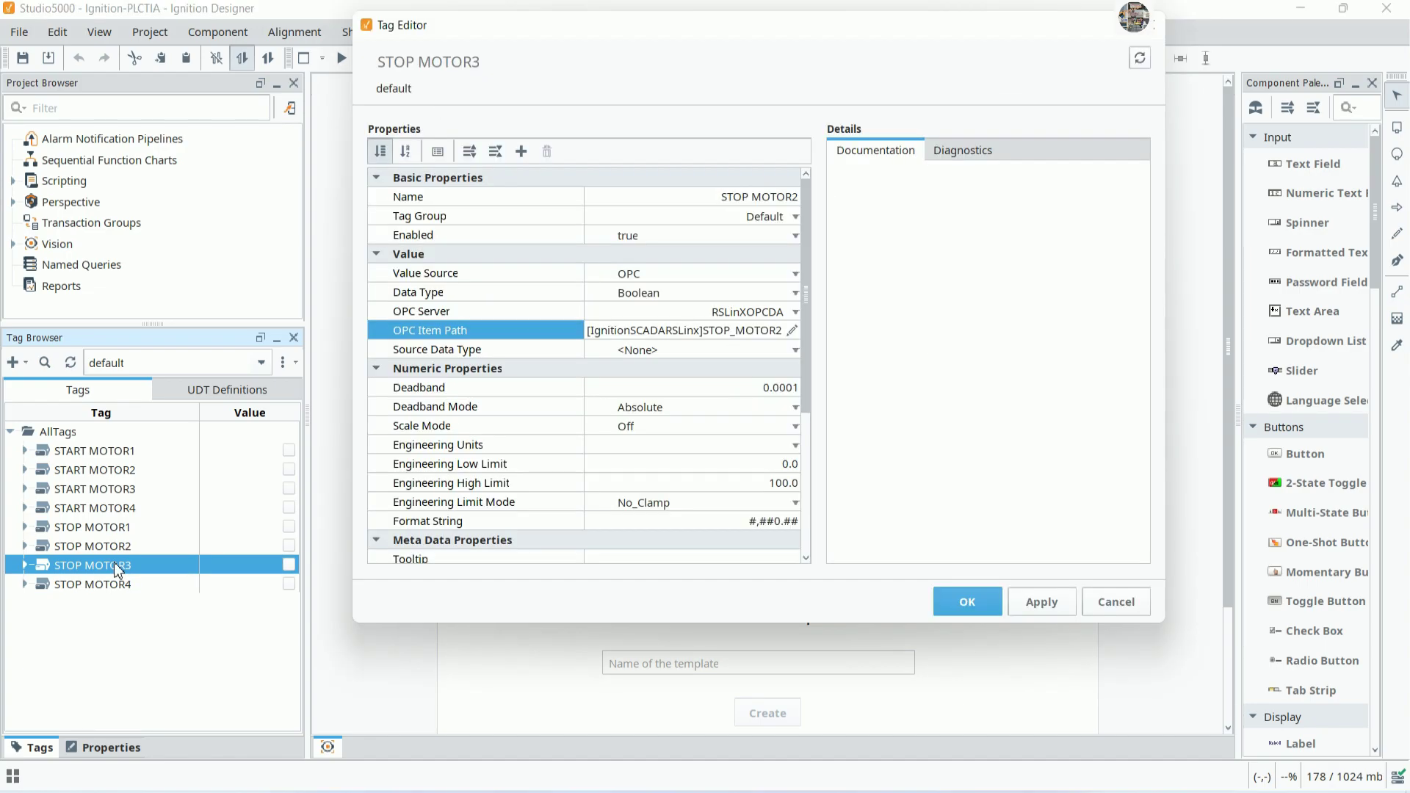
{"action": "left_click", "coordinate": [765, 331]}
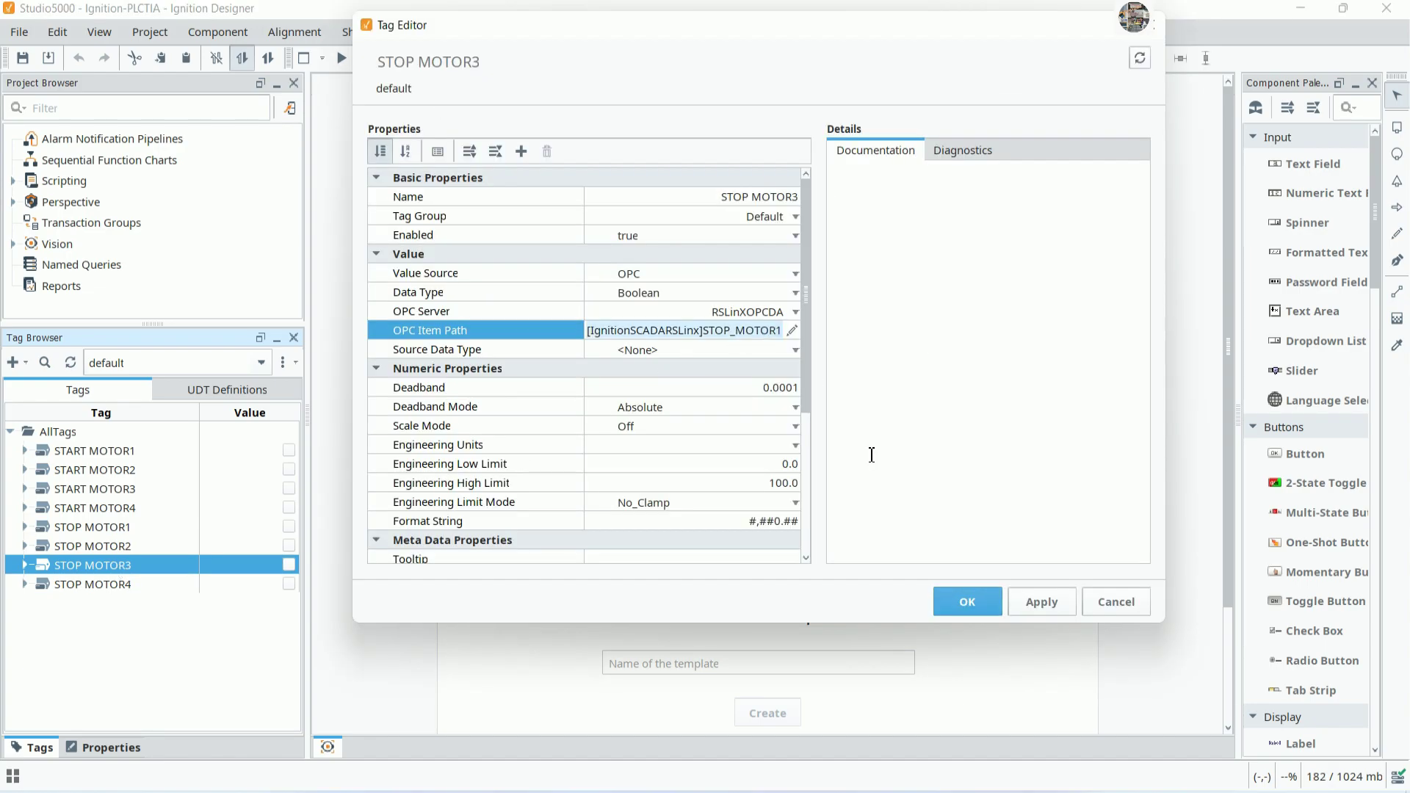
{"action": "key", "text": "BackSpace"}
{"action": "type", "text": "3"}
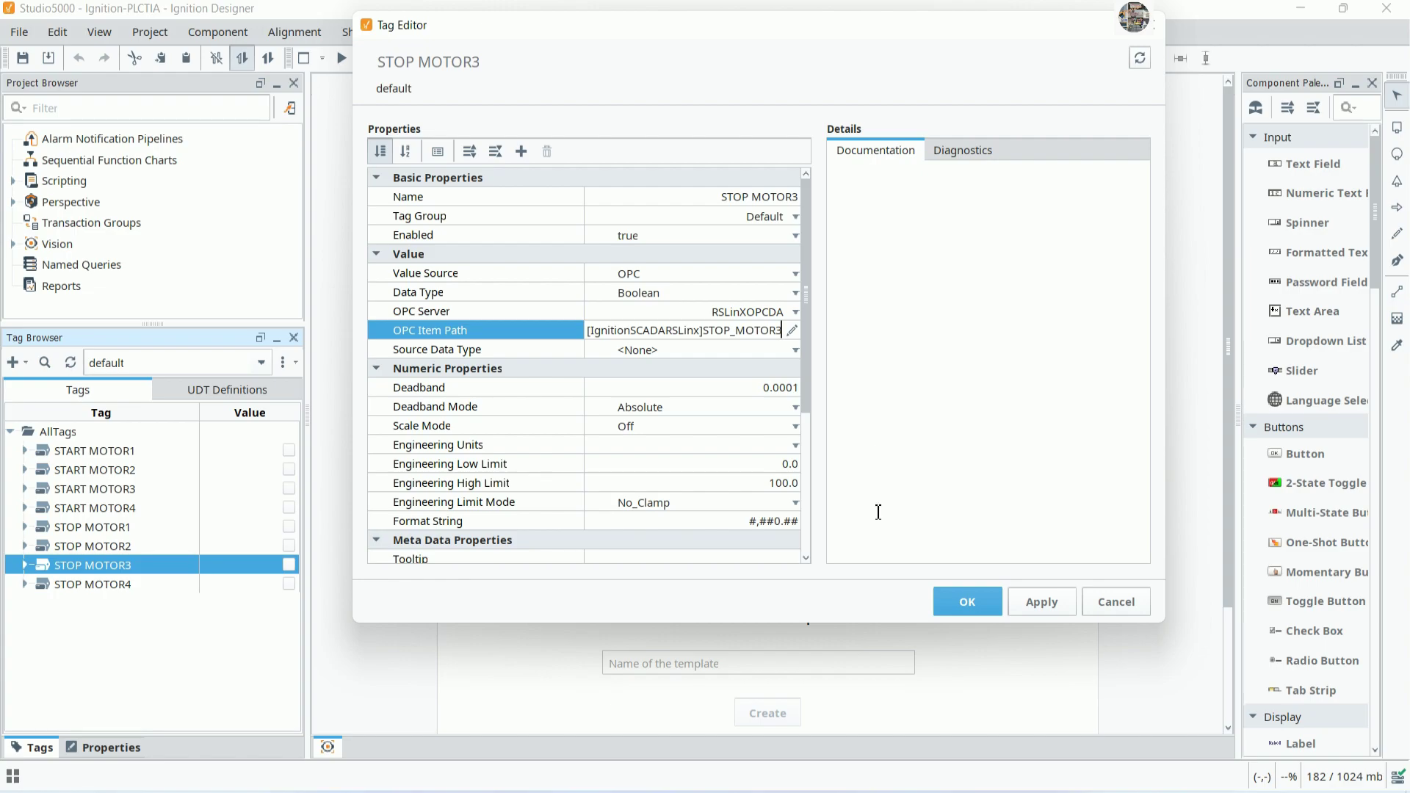
{"action": "left_click", "coordinate": [958, 603]}
Link the OPC item path of STOP MOTOR4 to the online IgnitionSCADARSLinx item STOP_MOTOR4 and save the tag
{"action": "double_click", "coordinate": [135, 585]}
{"action": "left_click", "coordinate": [787, 331]}
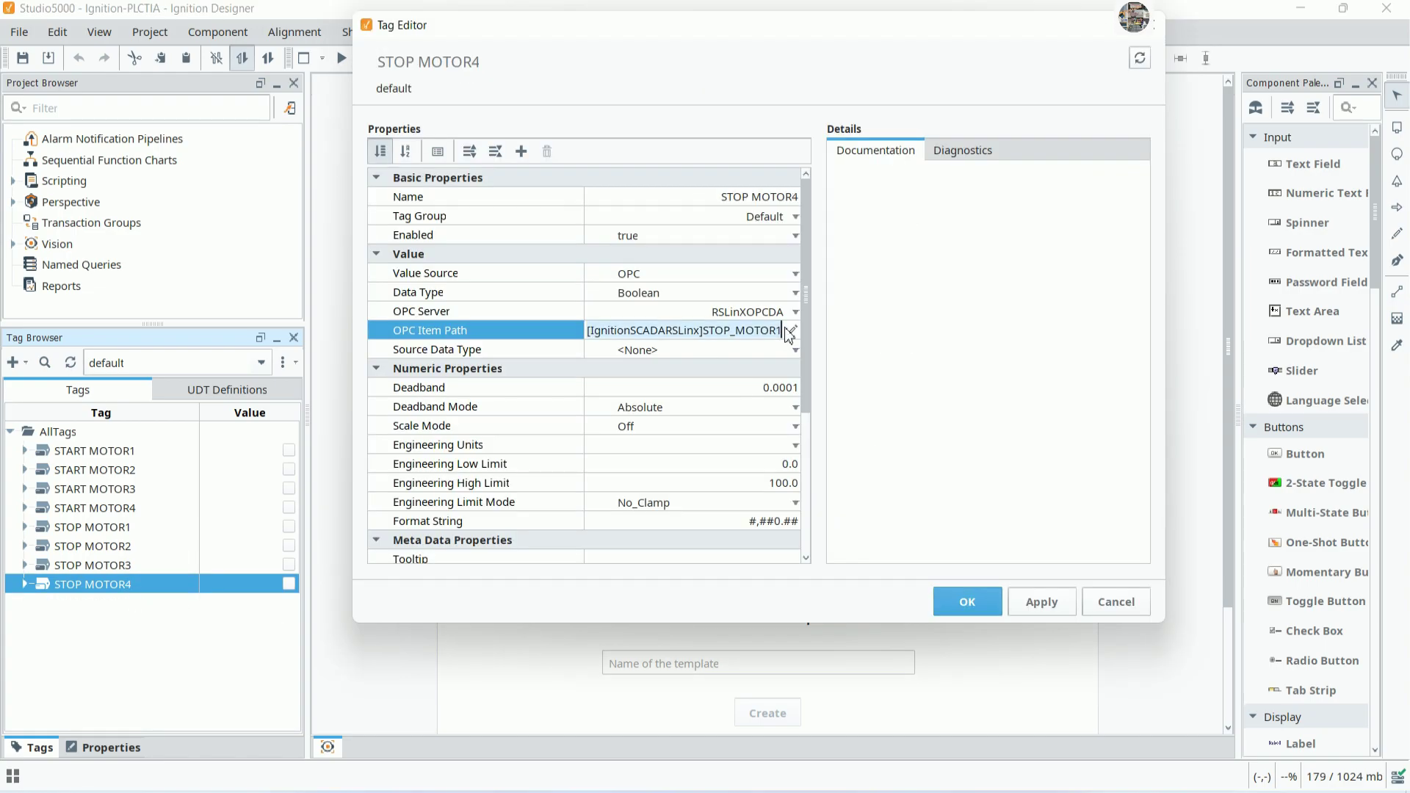
{"action": "left_click", "coordinate": [789, 330]}
{"action": "left_click", "coordinate": [373, 171]}
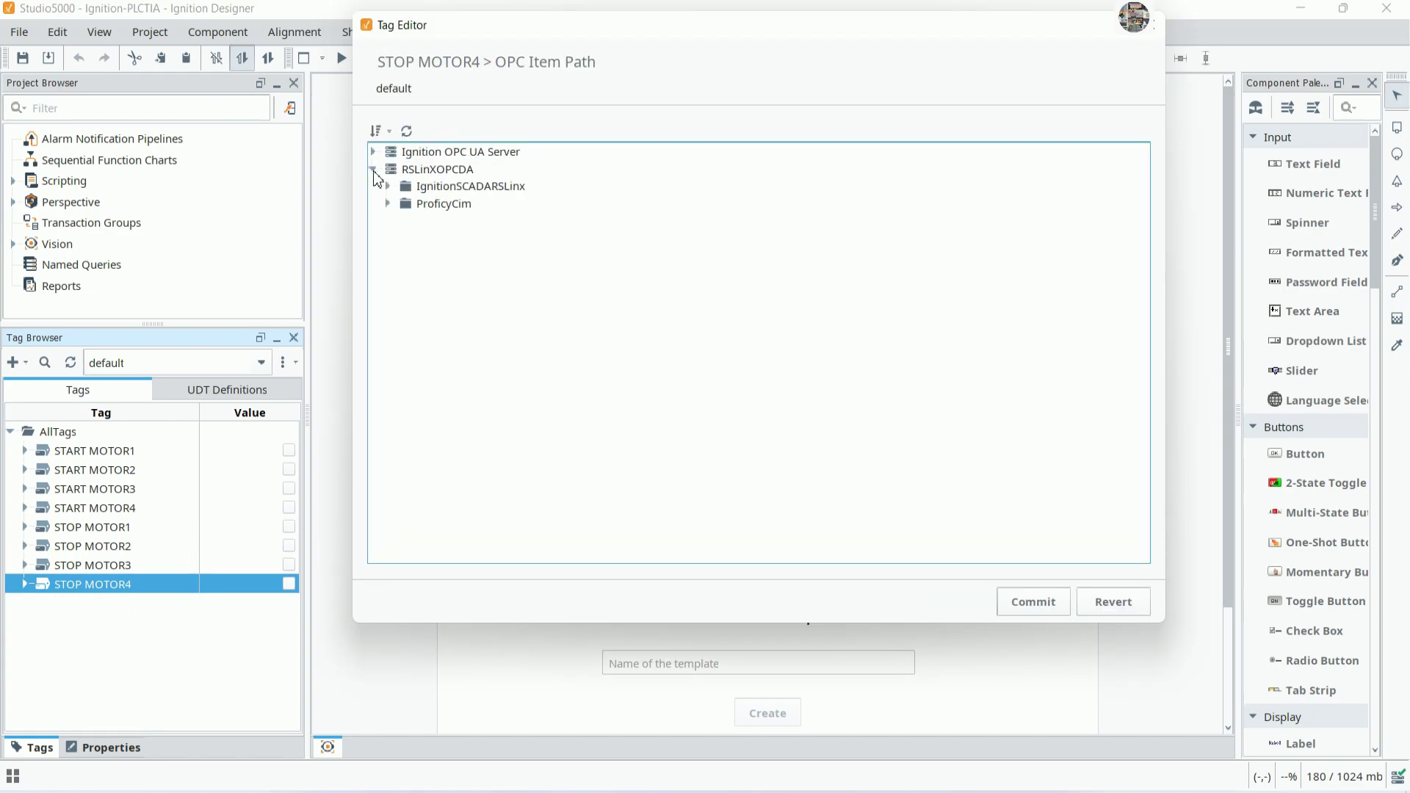
{"action": "left_click", "coordinate": [387, 186]}
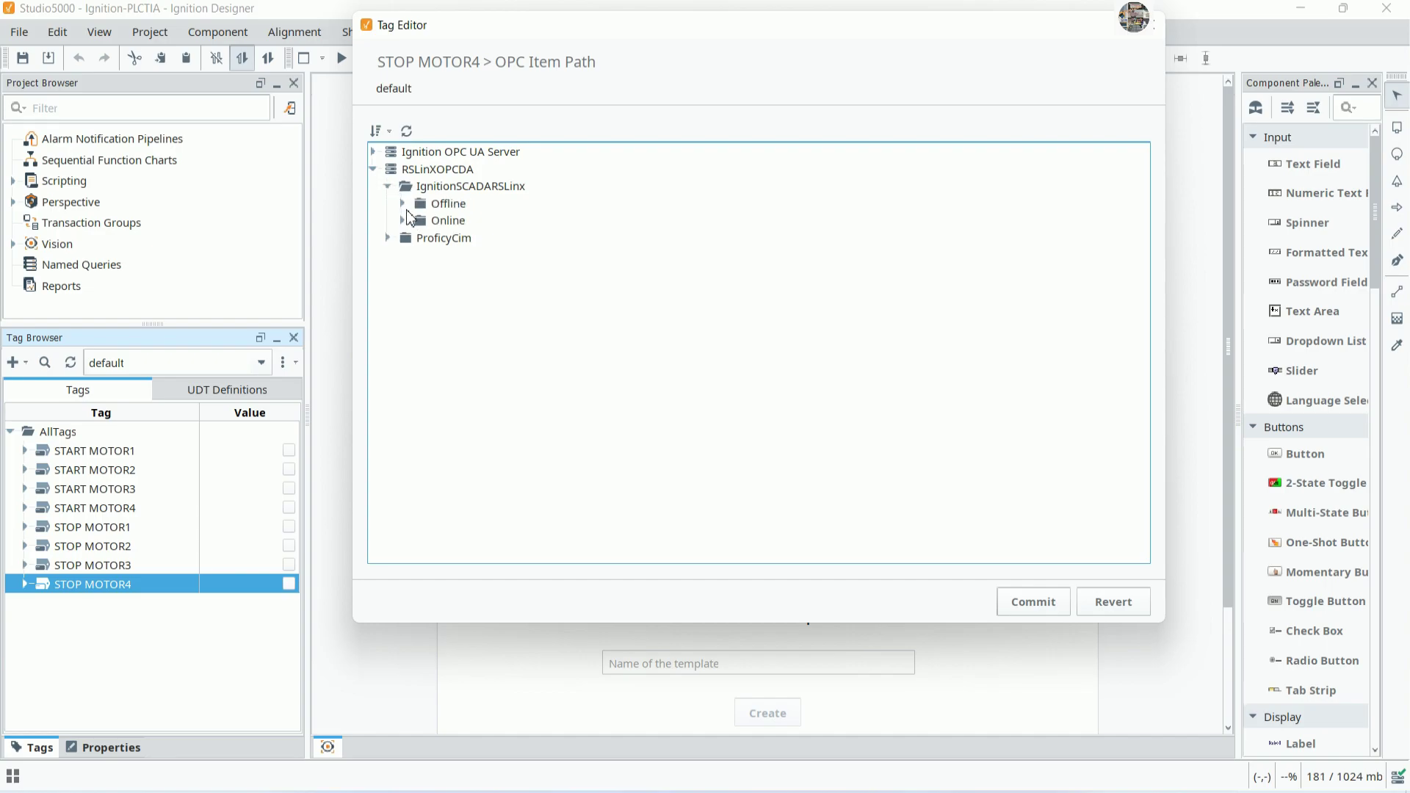
{"action": "left_click", "coordinate": [402, 220]}
{"action": "scroll", "coordinate": [519, 498], "scroll_direction": "down", "scroll_amount": 15}
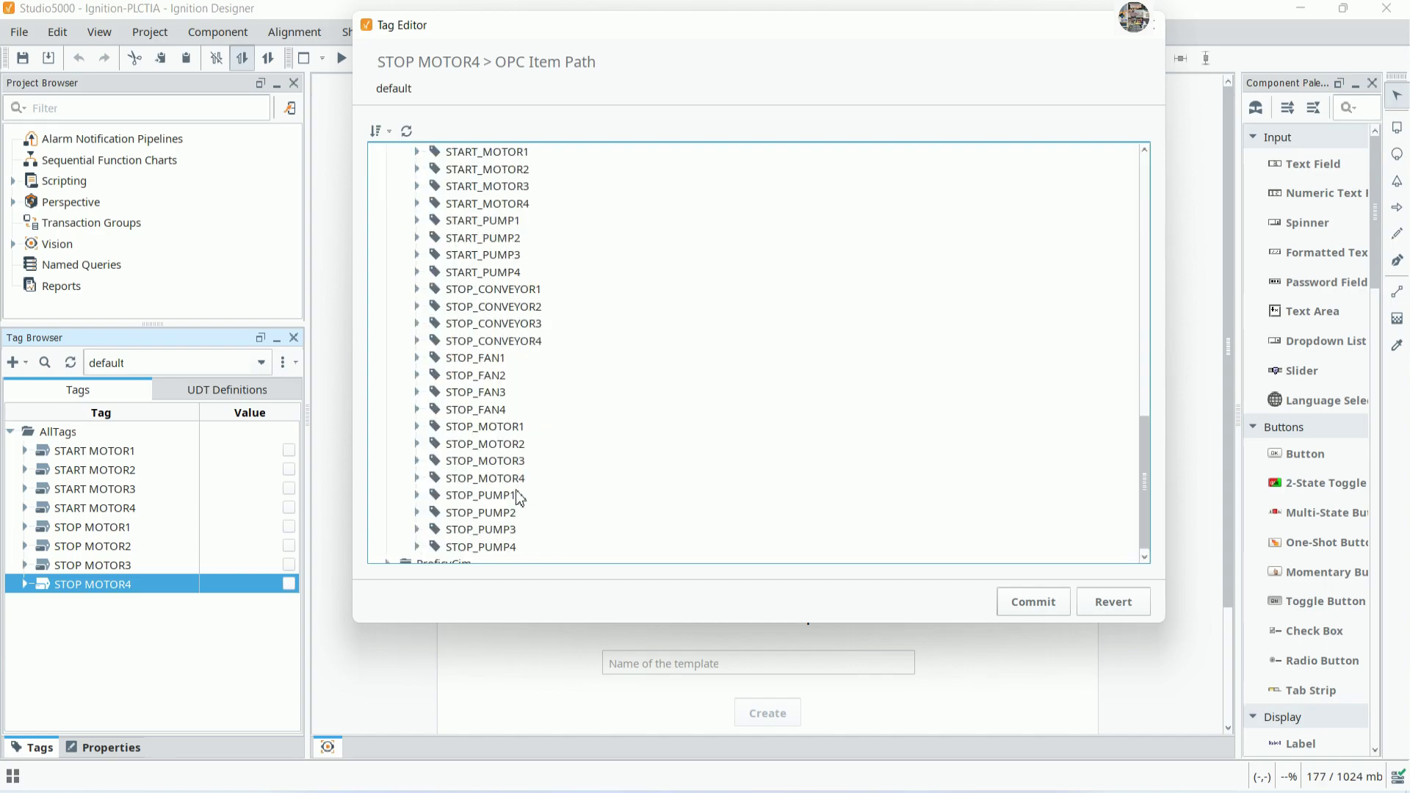
{"action": "left_click", "coordinate": [509, 479]}
{"action": "left_click", "coordinate": [1039, 599]}
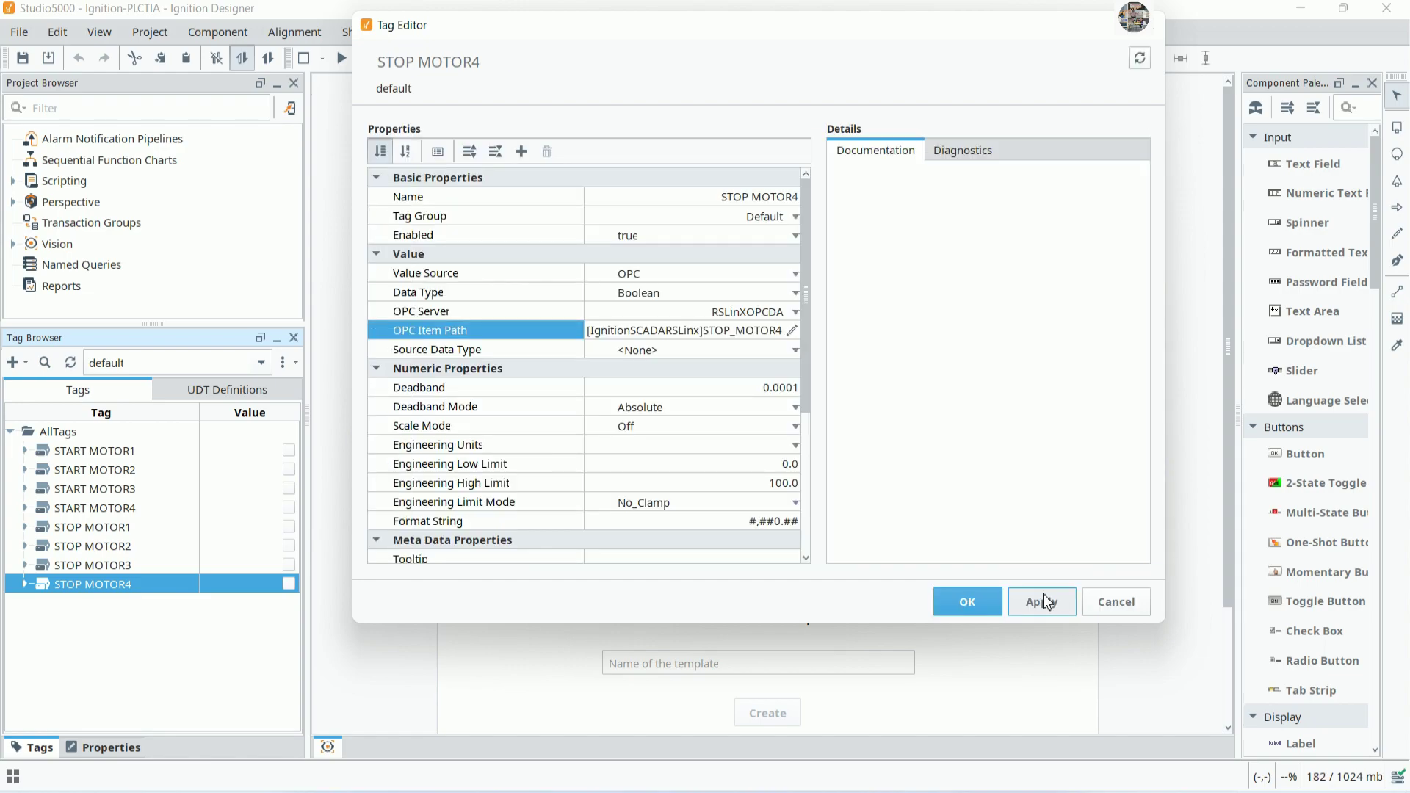
{"action": "left_click", "coordinate": [994, 599]}
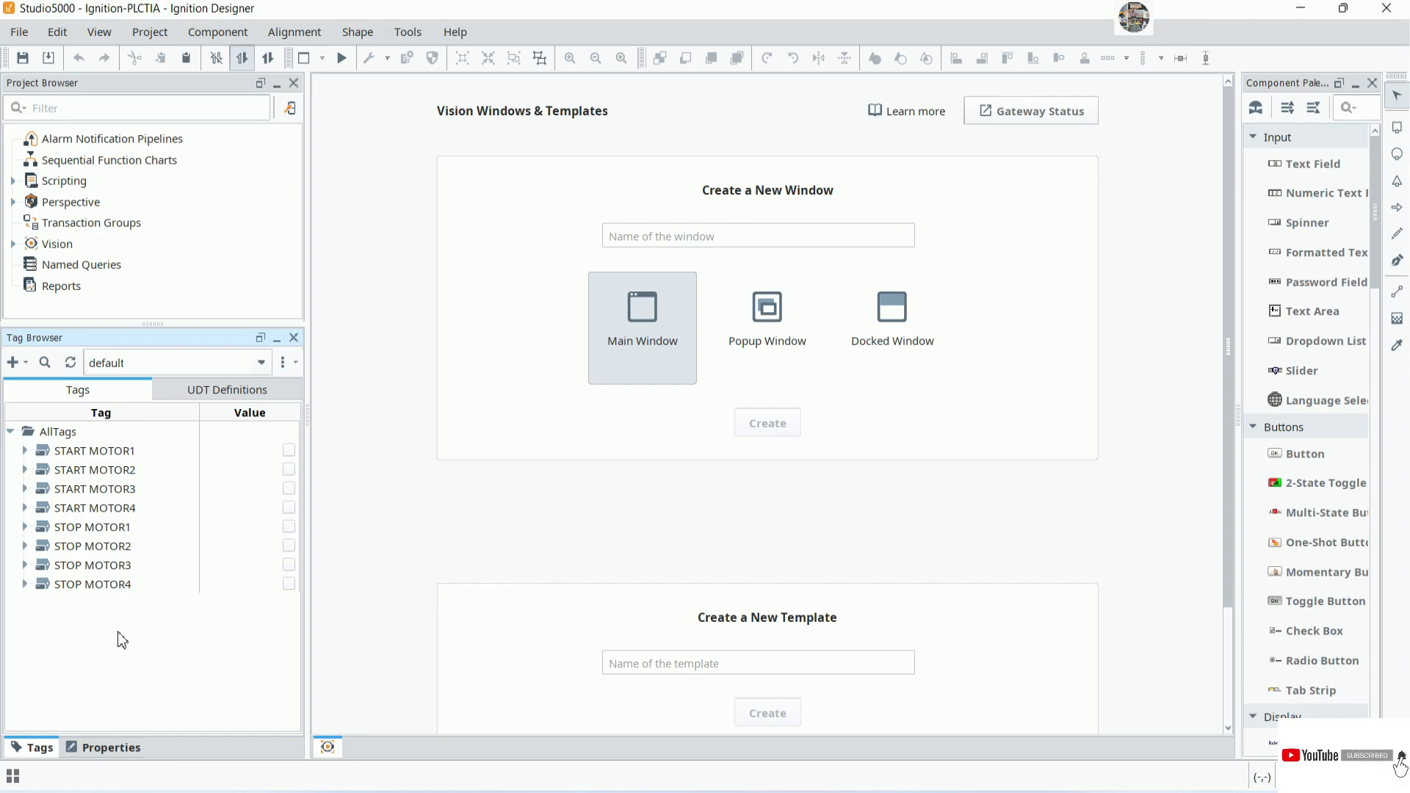
Create a new OPC tag in the AllTags folder and name it MOTOR1
{"action": "right_click", "coordinate": [72, 431]}
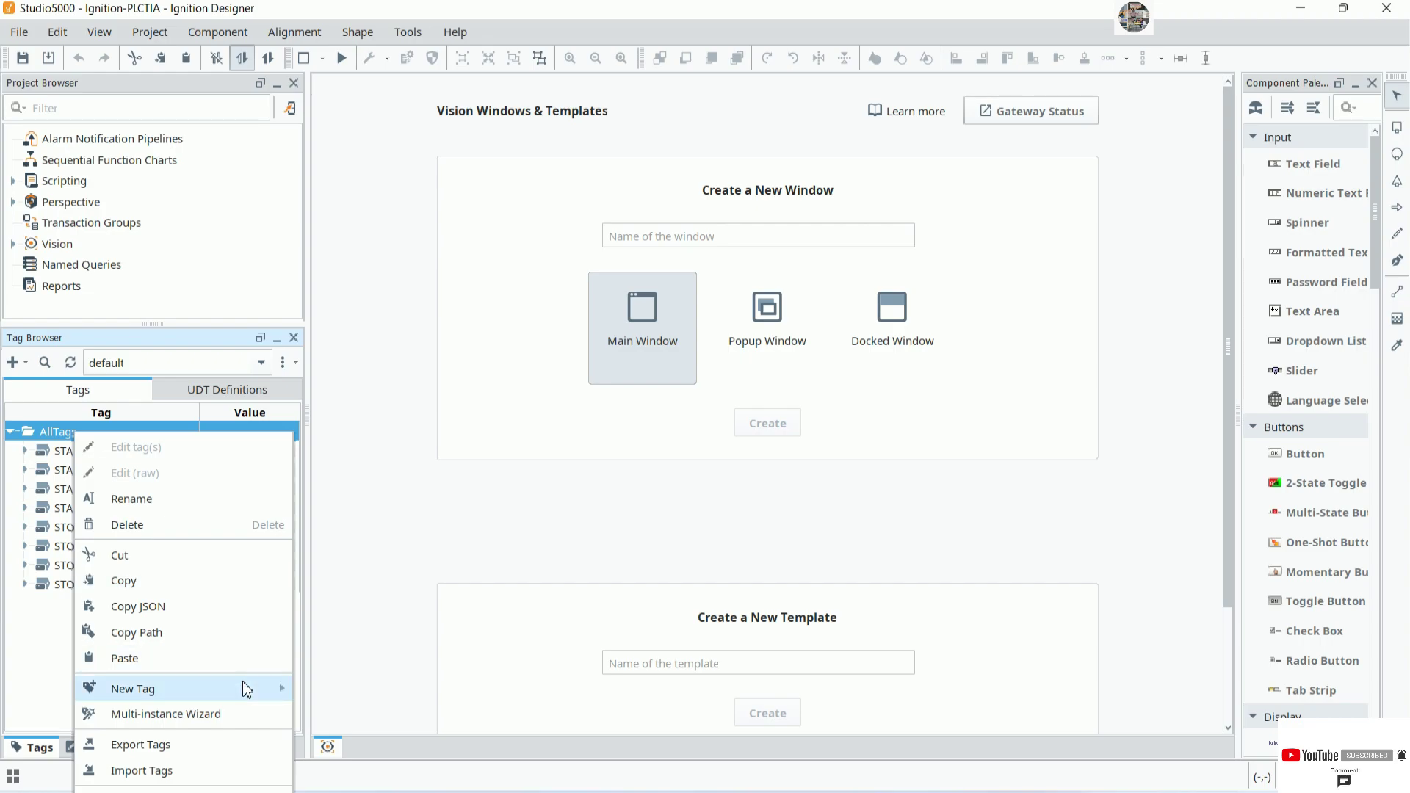
{"action": "mouse_move", "coordinate": [243, 688]}
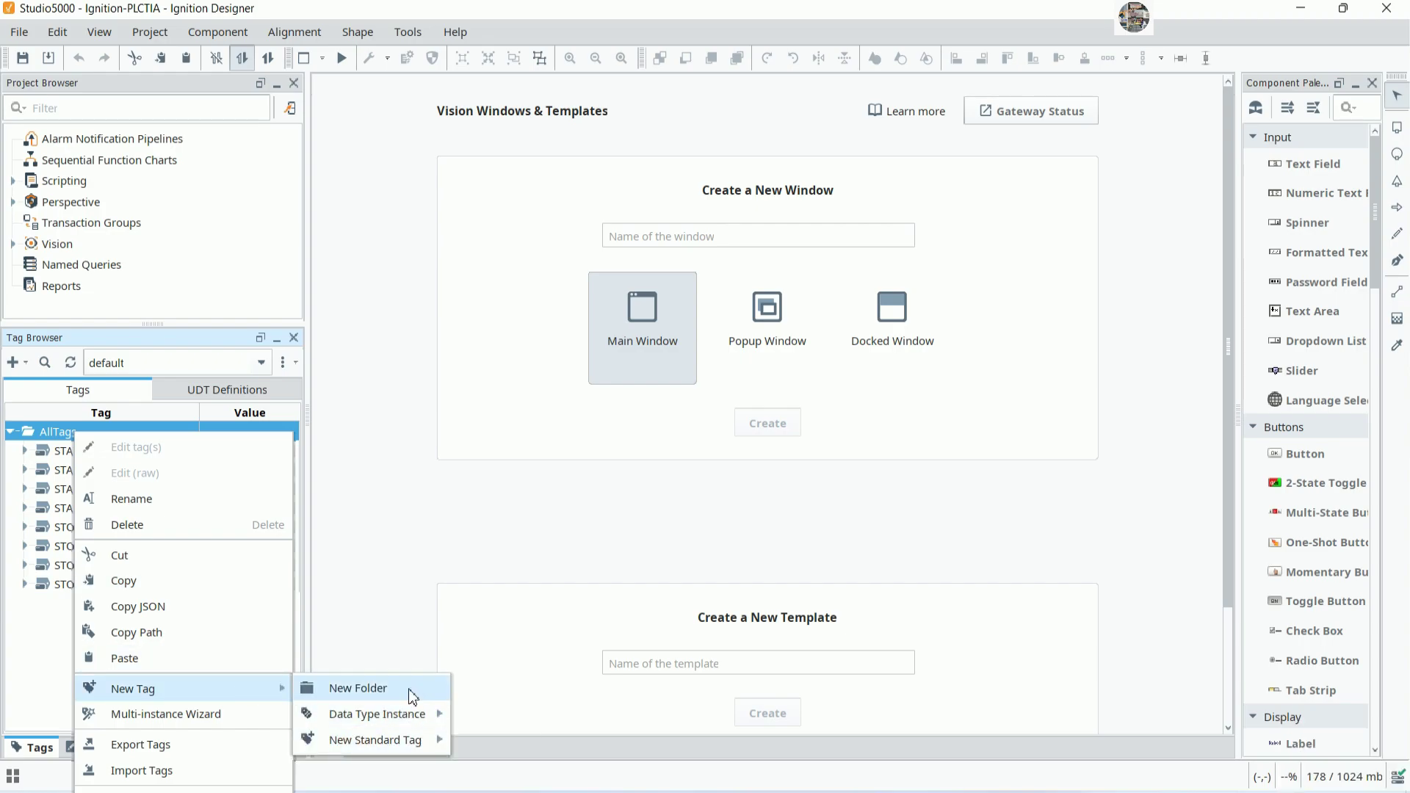
{"action": "mouse_move", "coordinate": [411, 740]}
{"action": "left_click", "coordinate": [505, 684]}
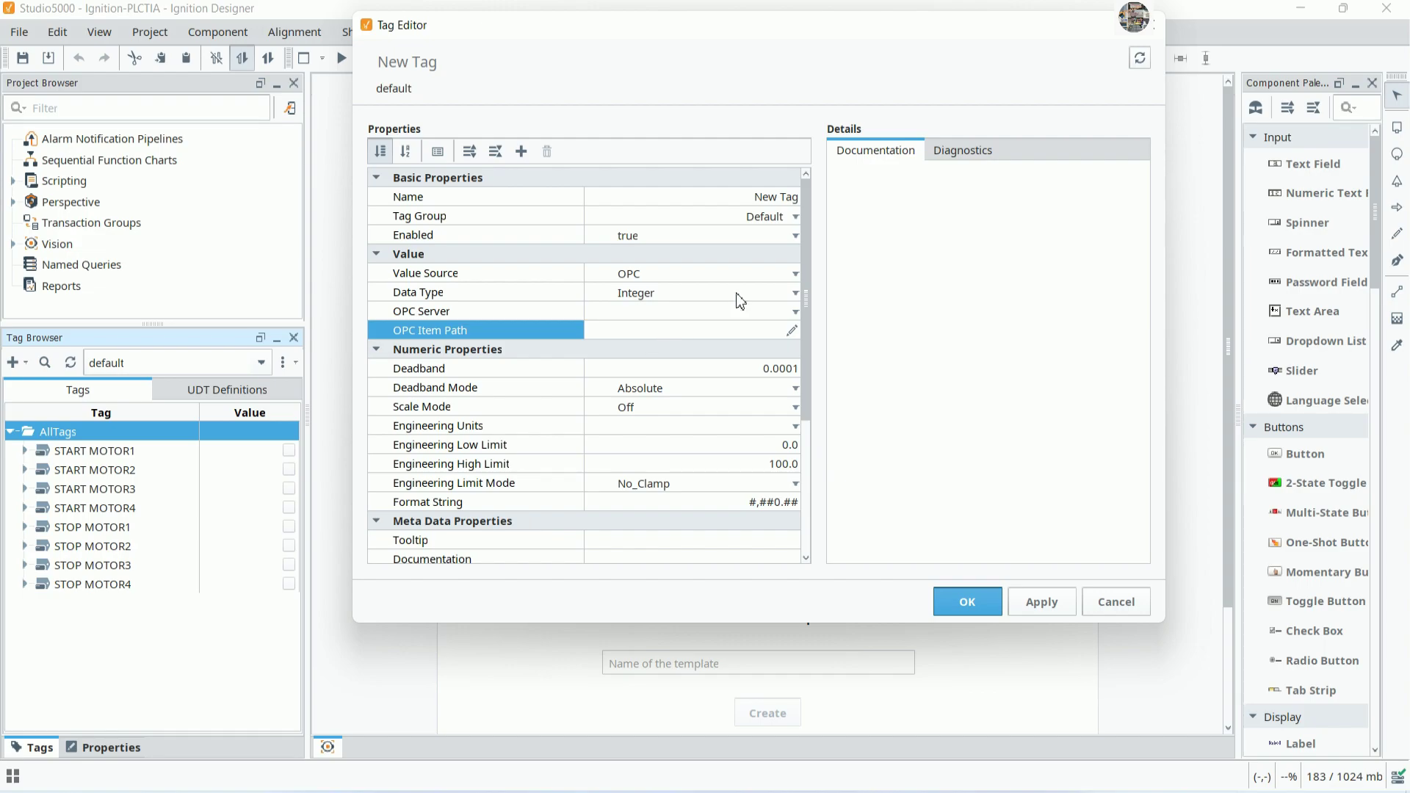
{"action": "left_click", "coordinate": [750, 198]}
{"action": "type", "text": "MOTOR1"}
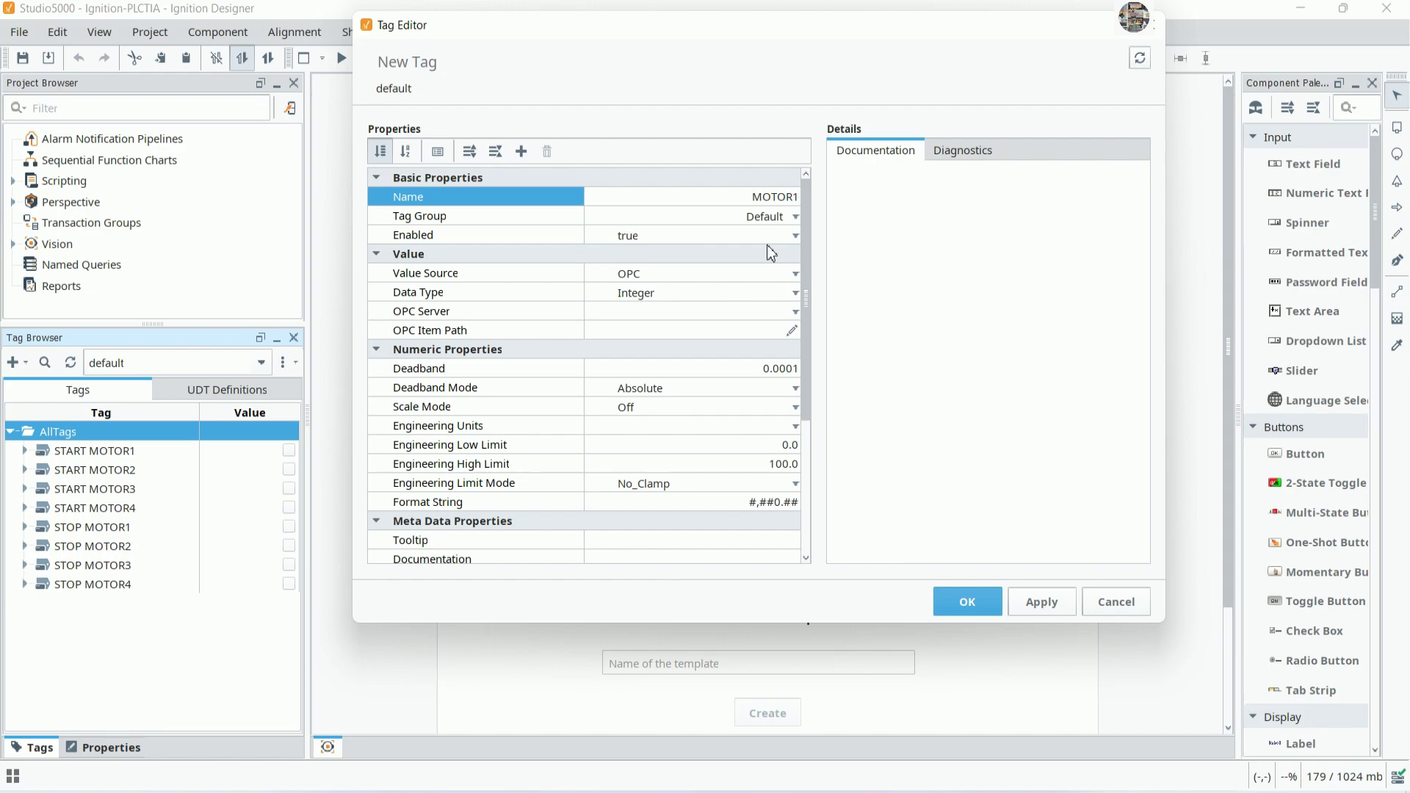
Set the MOTOR1 tag's data type to Boolean and its OPC server to RSLinXOPCDA
{"action": "left_click", "coordinate": [792, 293]}
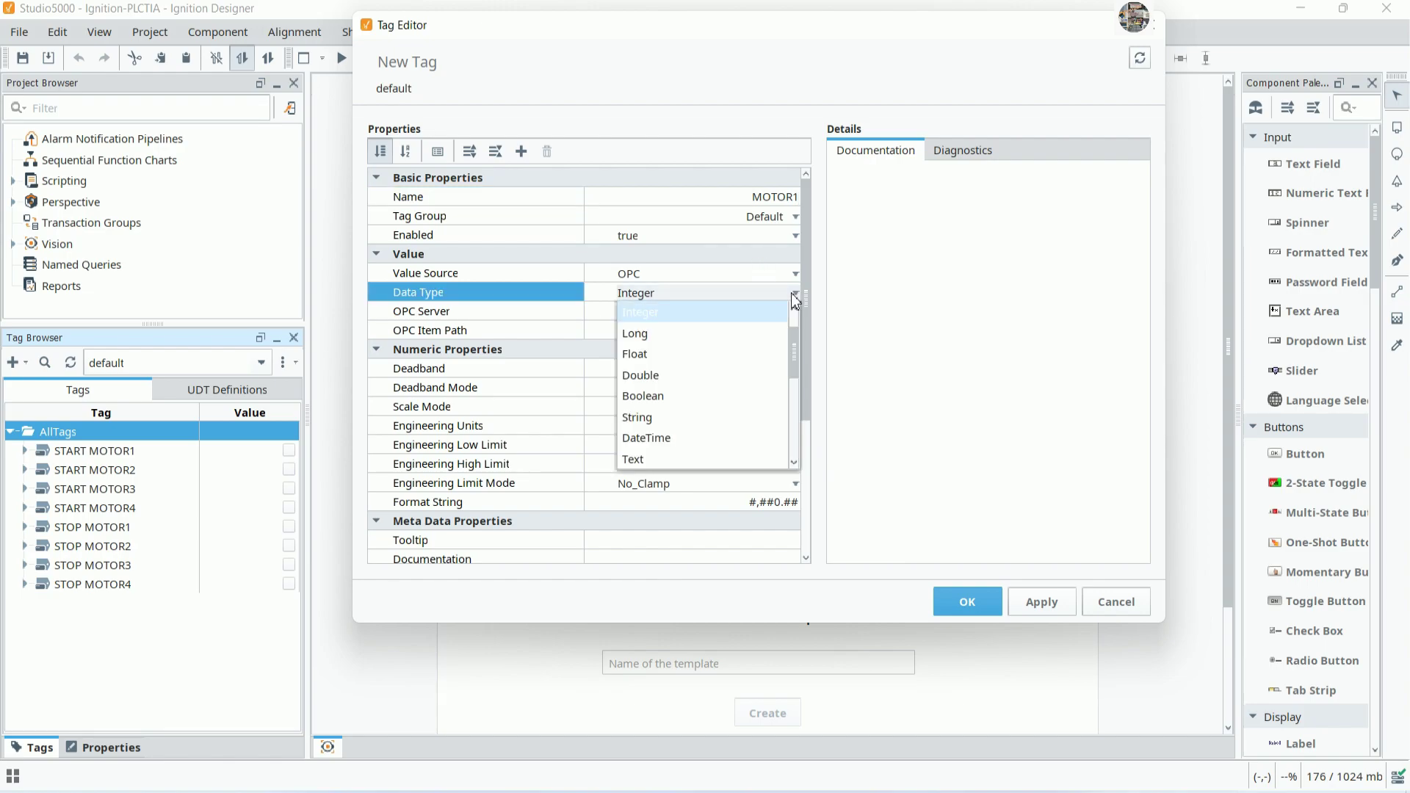
{"action": "left_click", "coordinate": [650, 396]}
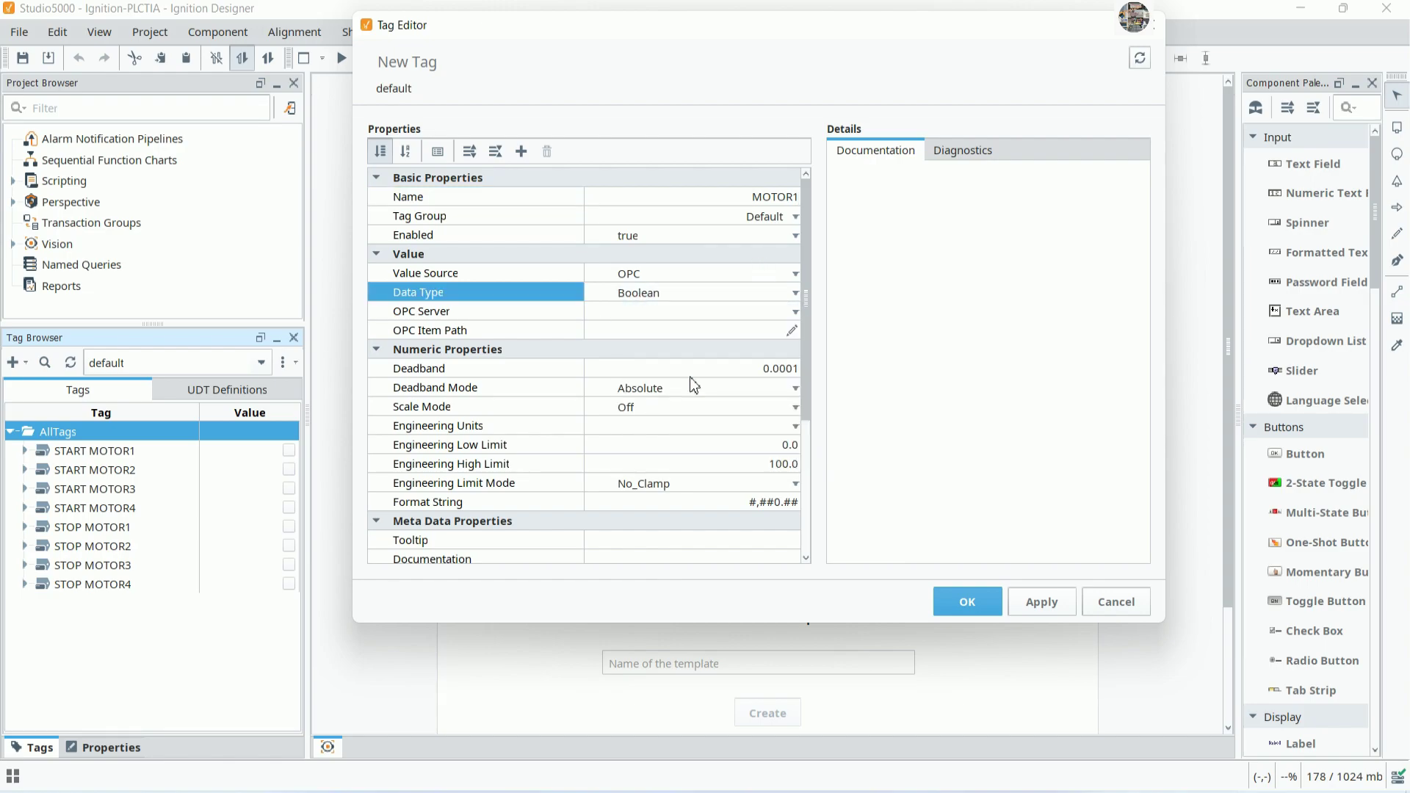
{"action": "left_click", "coordinate": [796, 316]}
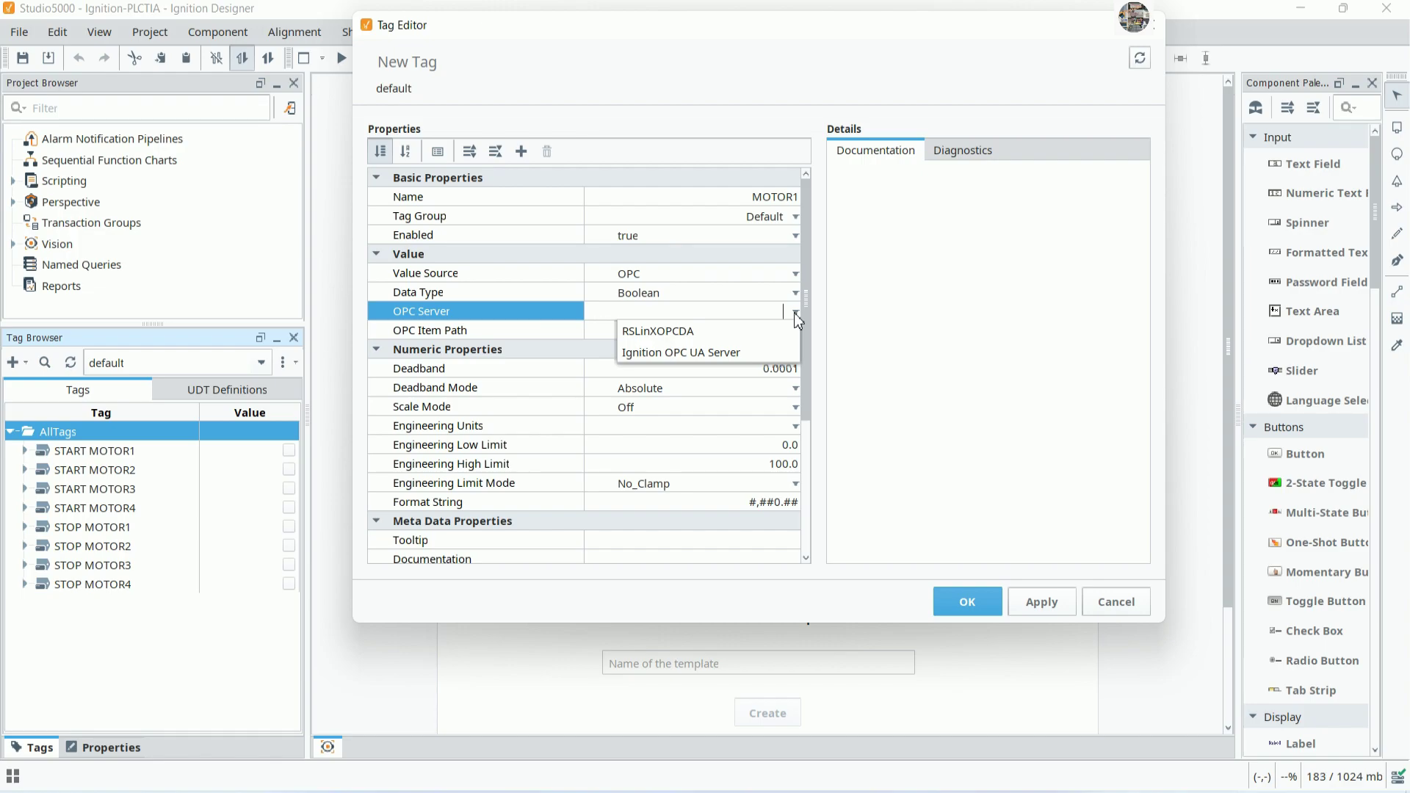
{"action": "left_click", "coordinate": [694, 332]}
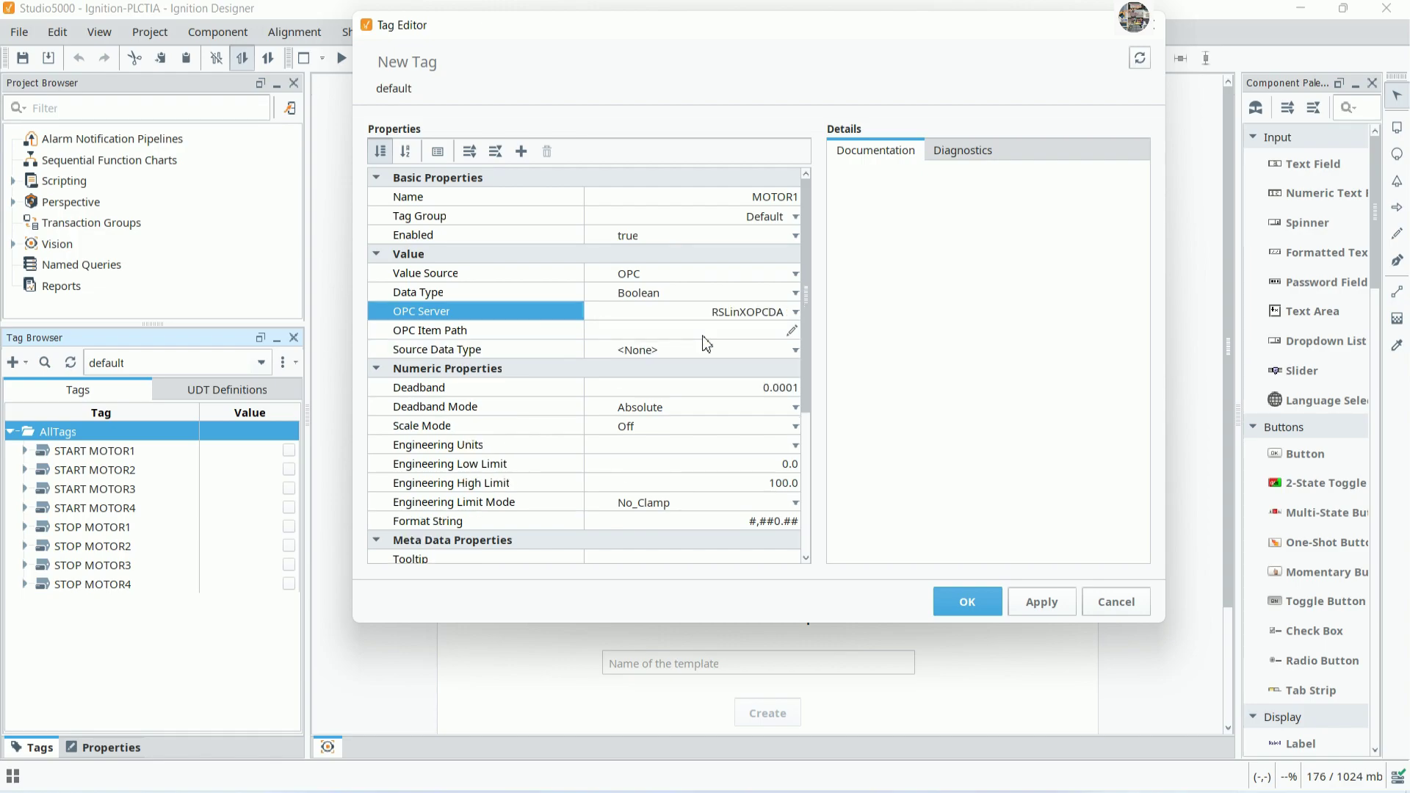
Browse the online IgnitionSCADARSLinx items on the RSLinXOPCDA server for the motor output address
{"action": "left_click", "coordinate": [792, 332]}
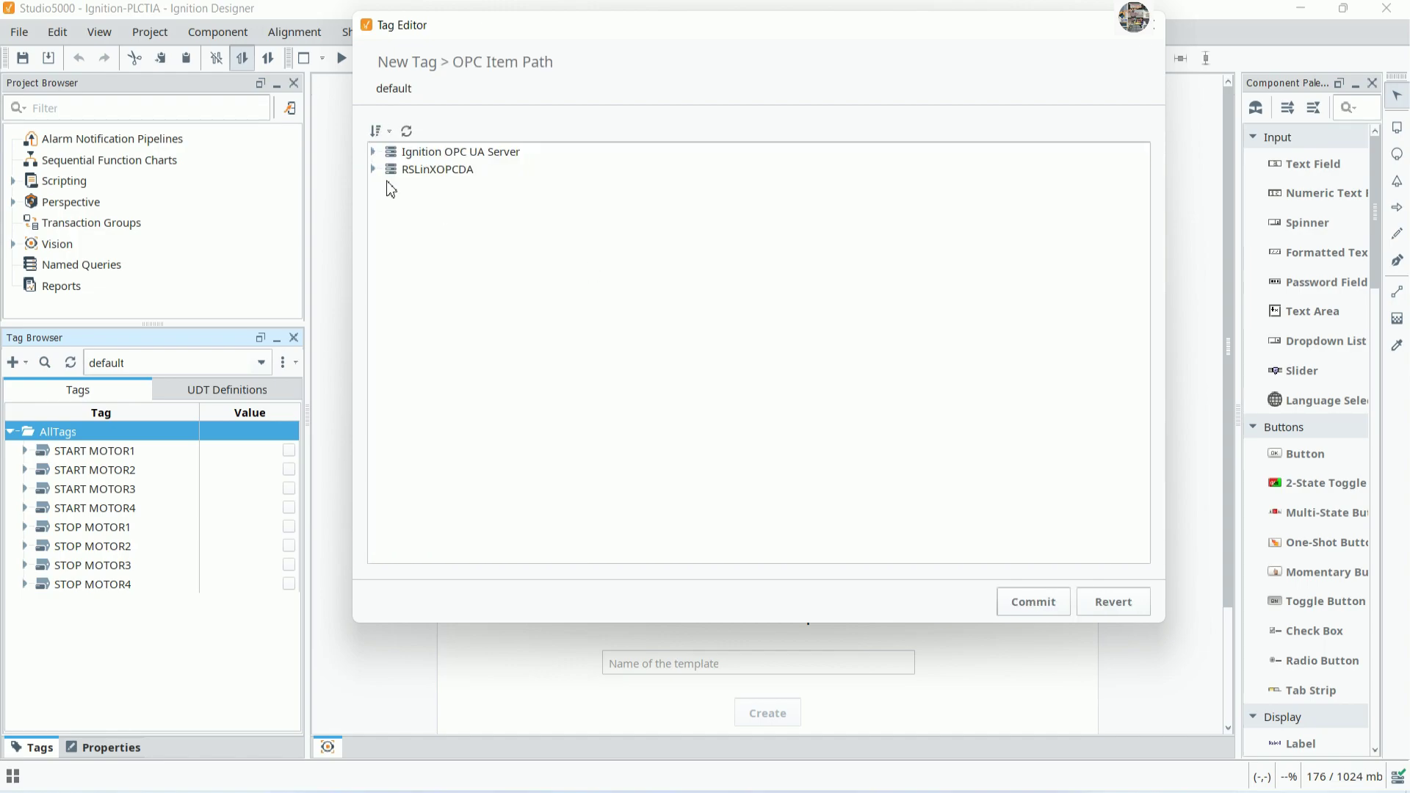
{"action": "left_click", "coordinate": [372, 169]}
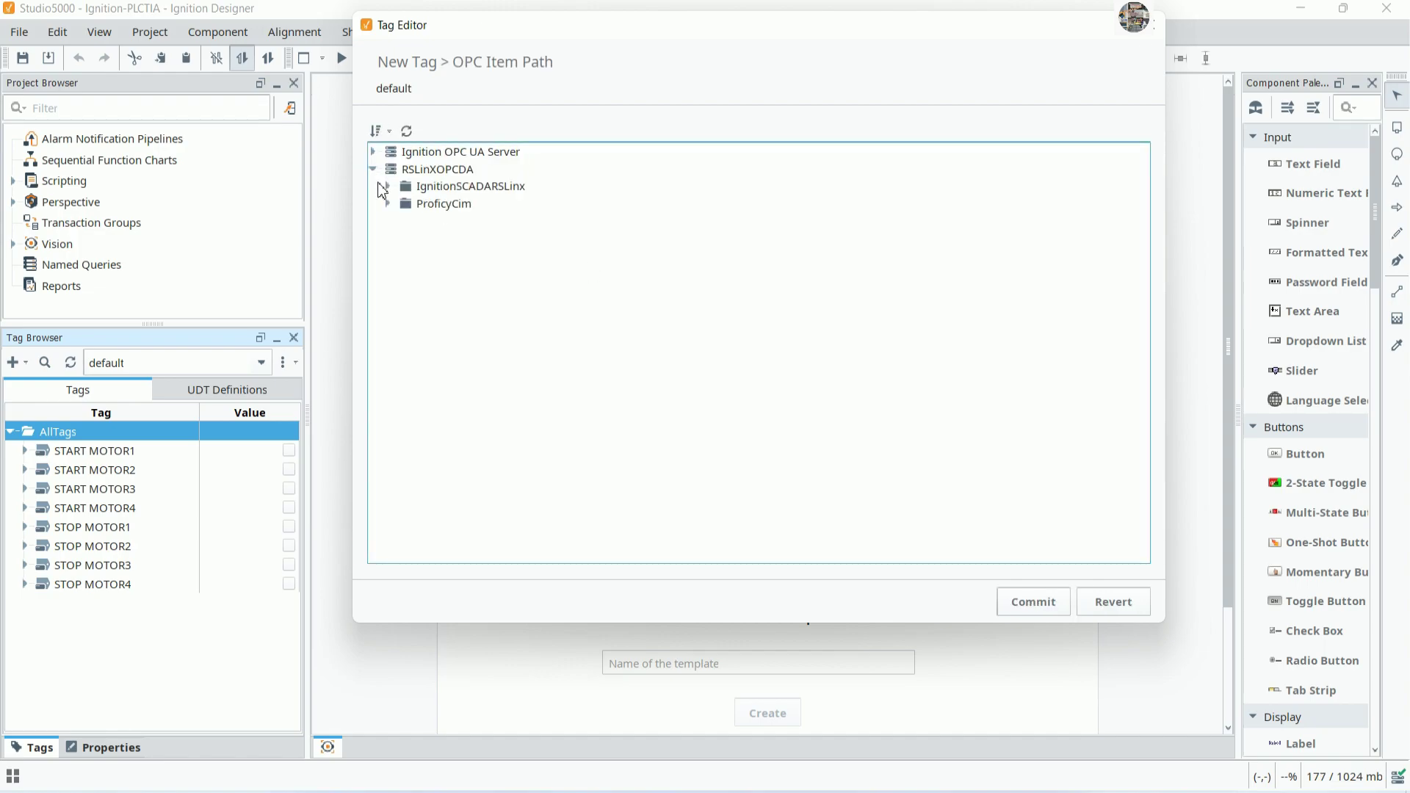
{"action": "left_click", "coordinate": [389, 186]}
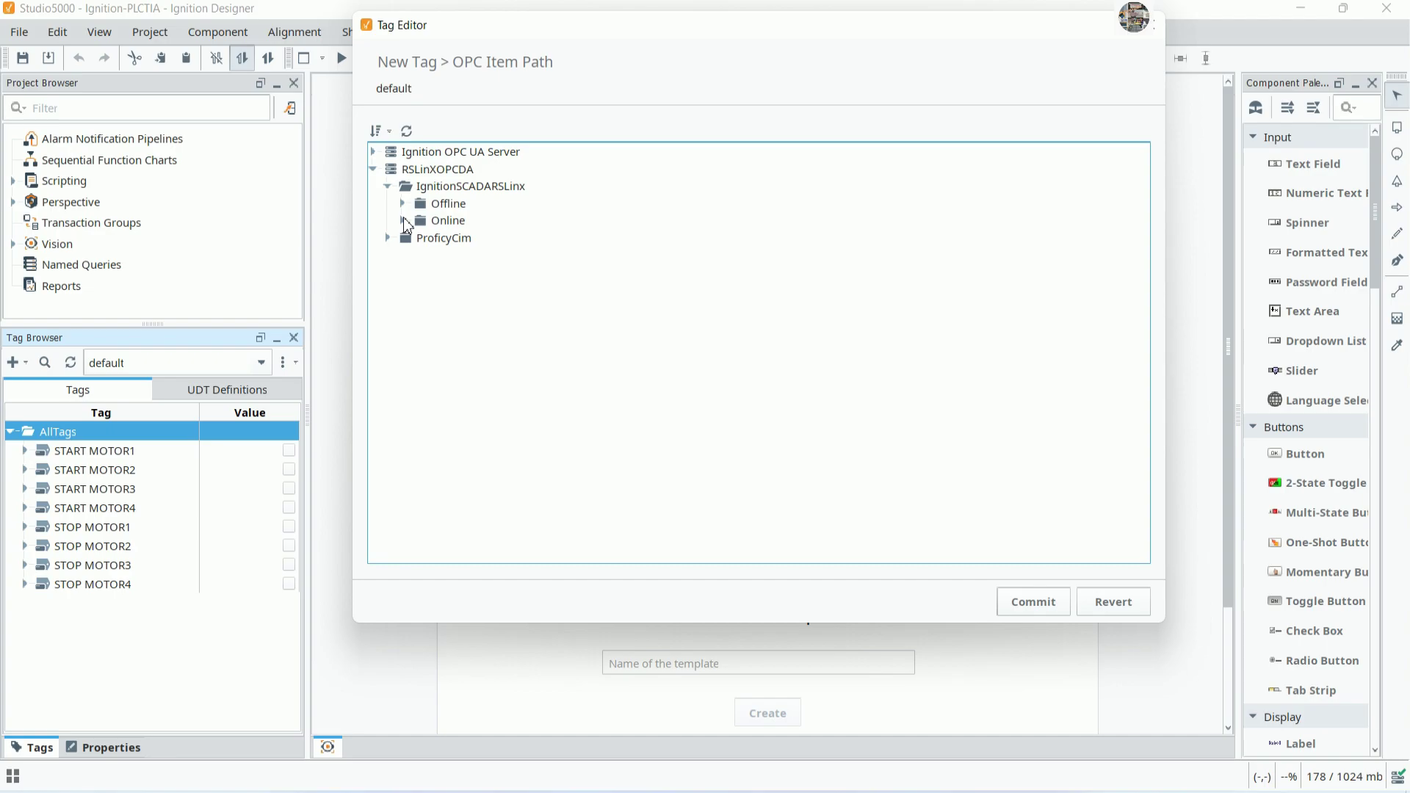
{"action": "left_click", "coordinate": [403, 221]}
{"action": "scroll", "coordinate": [549, 404], "scroll_direction": "down", "scroll_amount": 6}
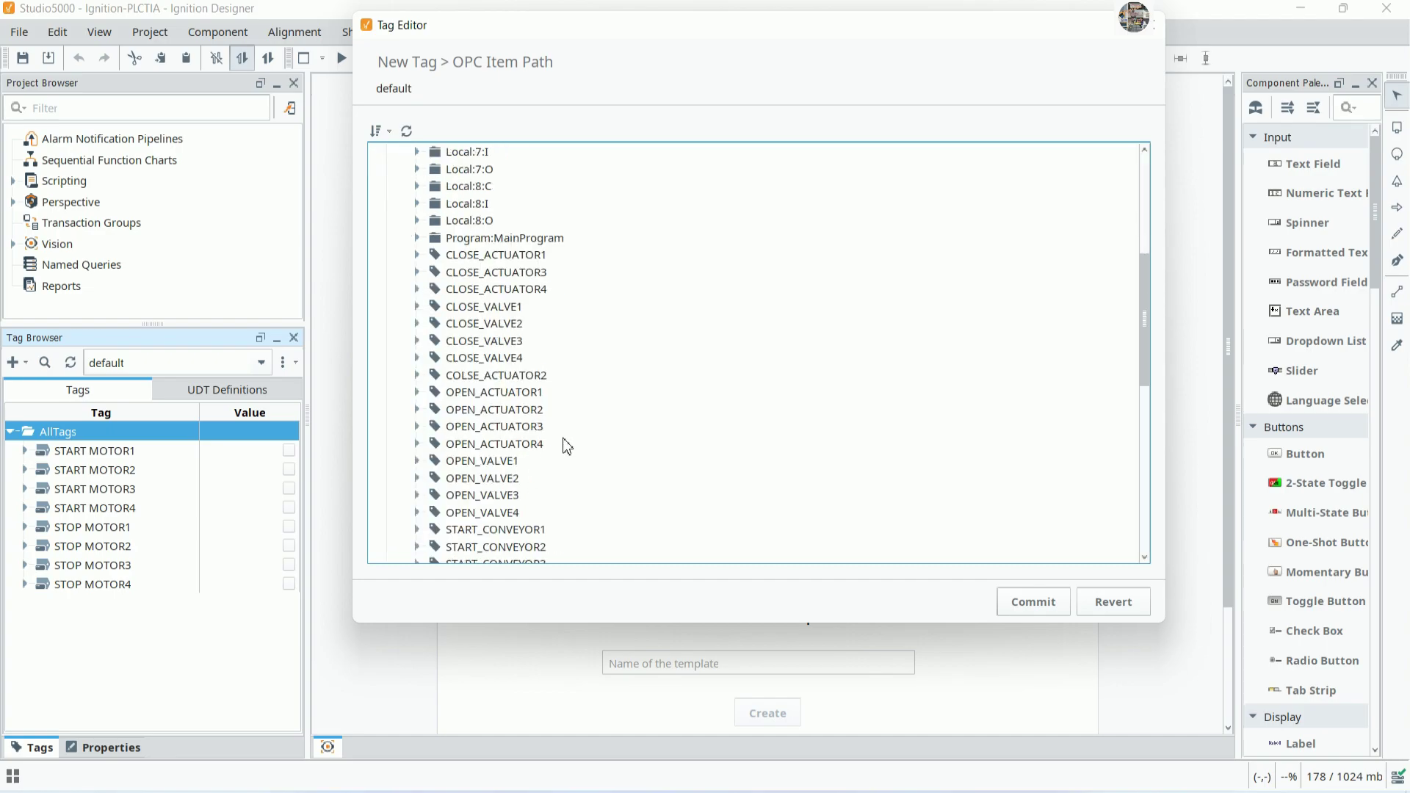
{"action": "scroll", "coordinate": [581, 400], "scroll_direction": "down", "scroll_amount": 1}
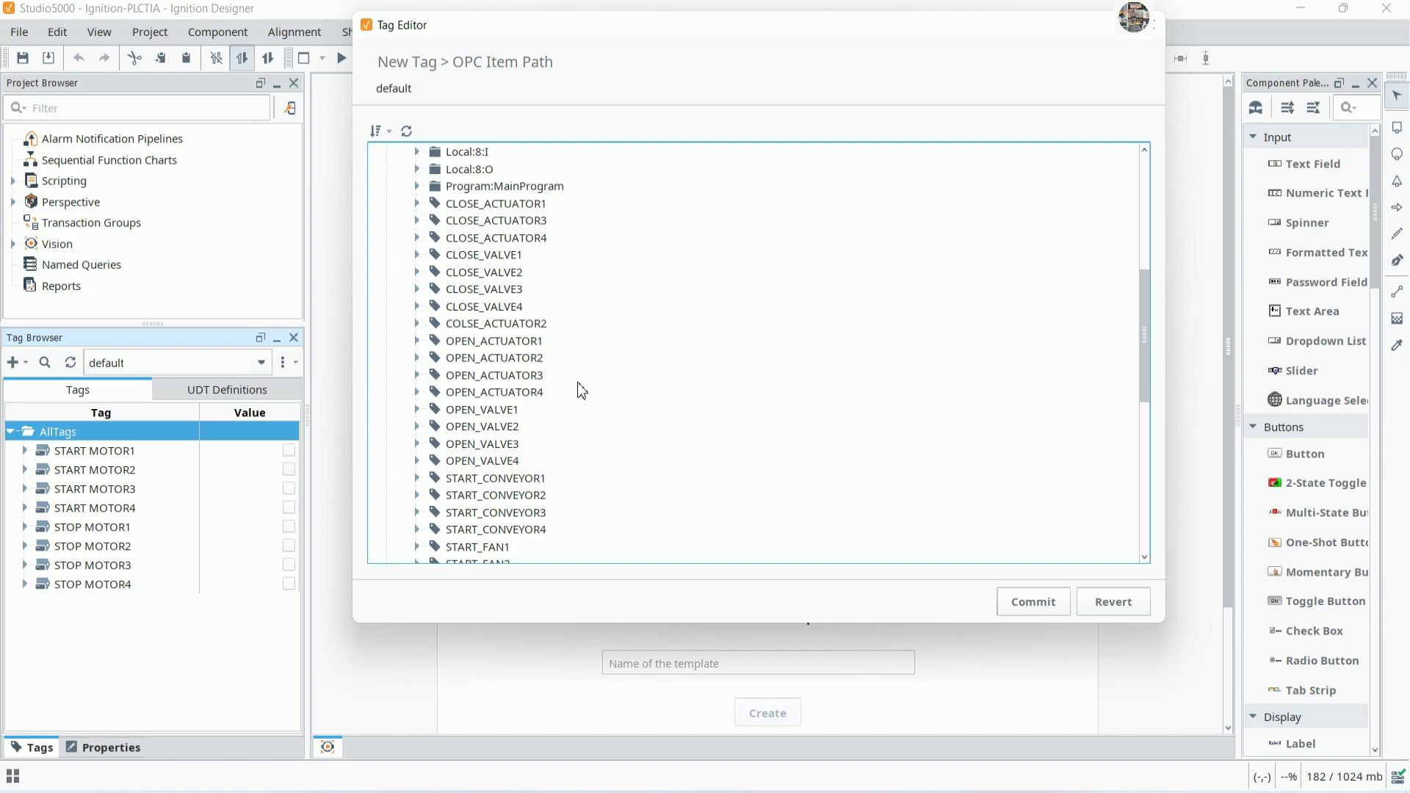
{"action": "scroll", "coordinate": [578, 382], "scroll_direction": "down", "scroll_amount": 1}
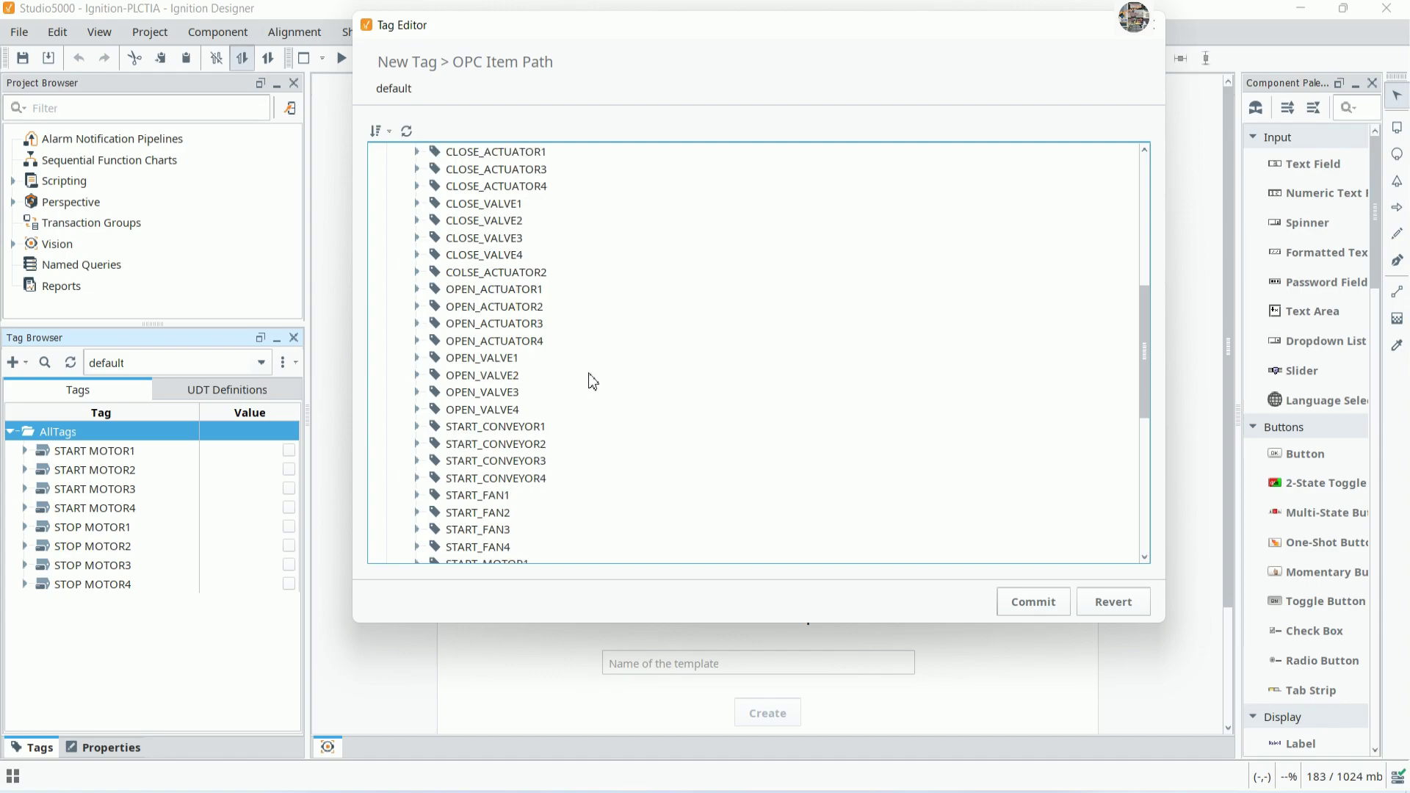
{"action": "scroll", "coordinate": [593, 381], "scroll_direction": "up", "scroll_amount": 1}
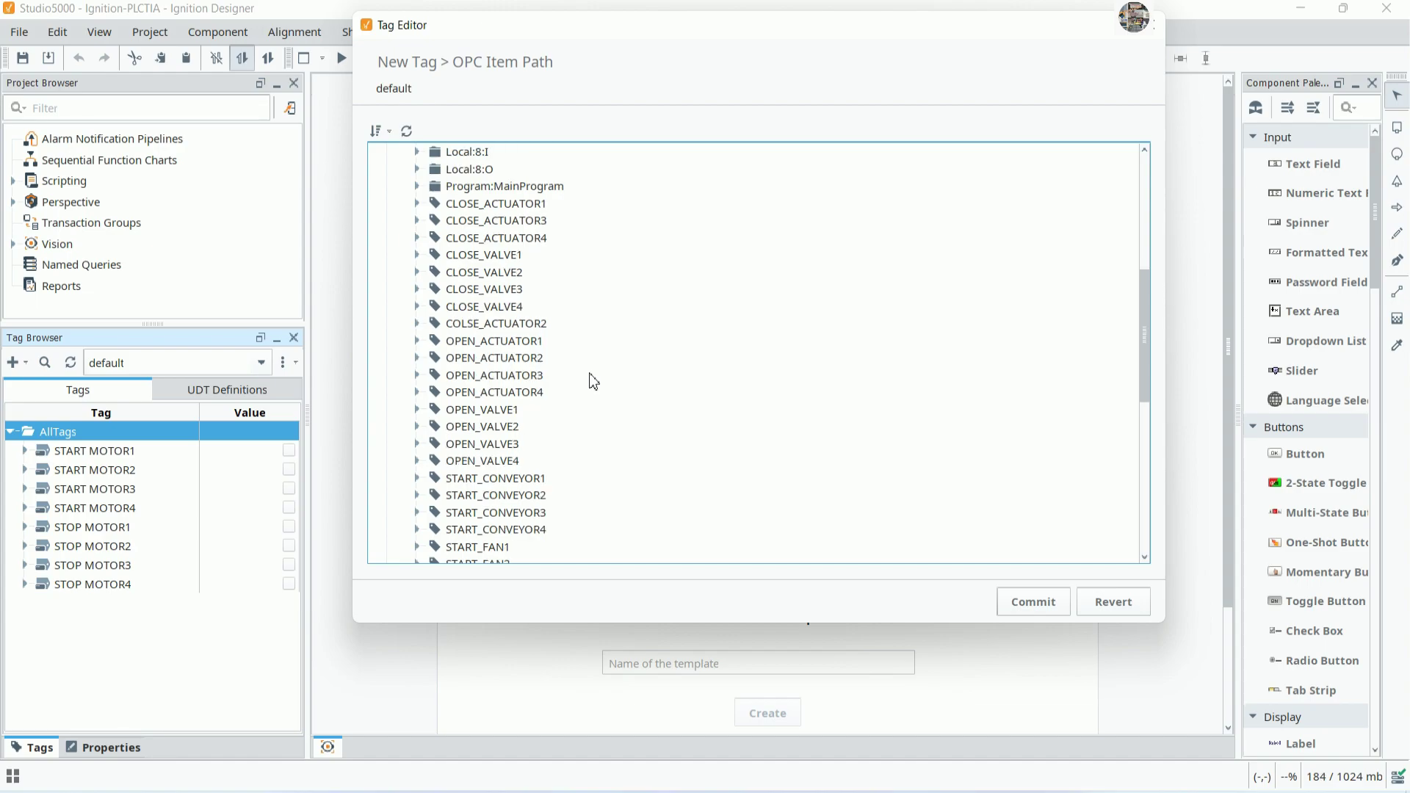
{"action": "scroll", "coordinate": [593, 381], "scroll_direction": "down", "scroll_amount": 3}
{"action": "scroll", "coordinate": [593, 381], "scroll_direction": "down", "scroll_amount": 3}
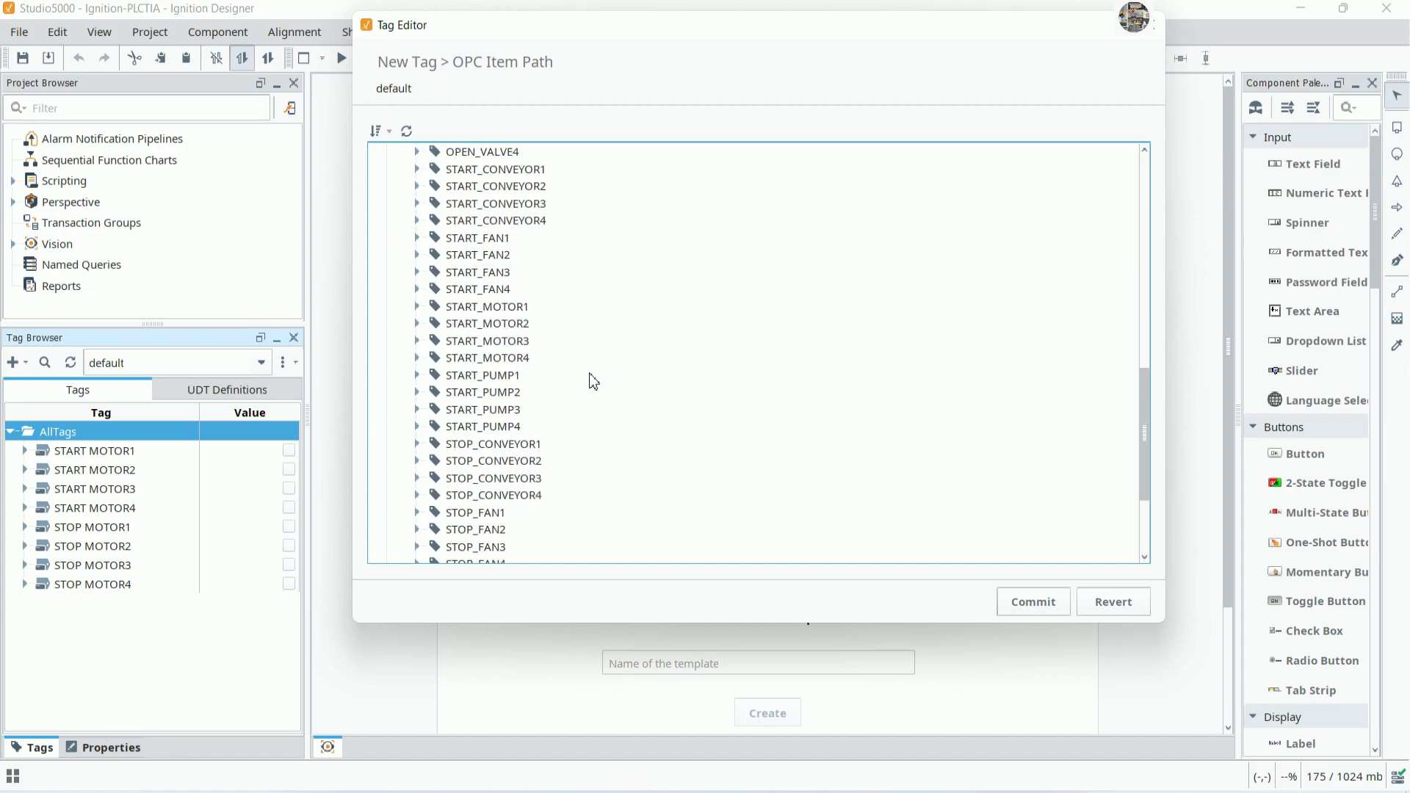
{"action": "scroll", "coordinate": [593, 381], "scroll_direction": "down", "scroll_amount": 3}
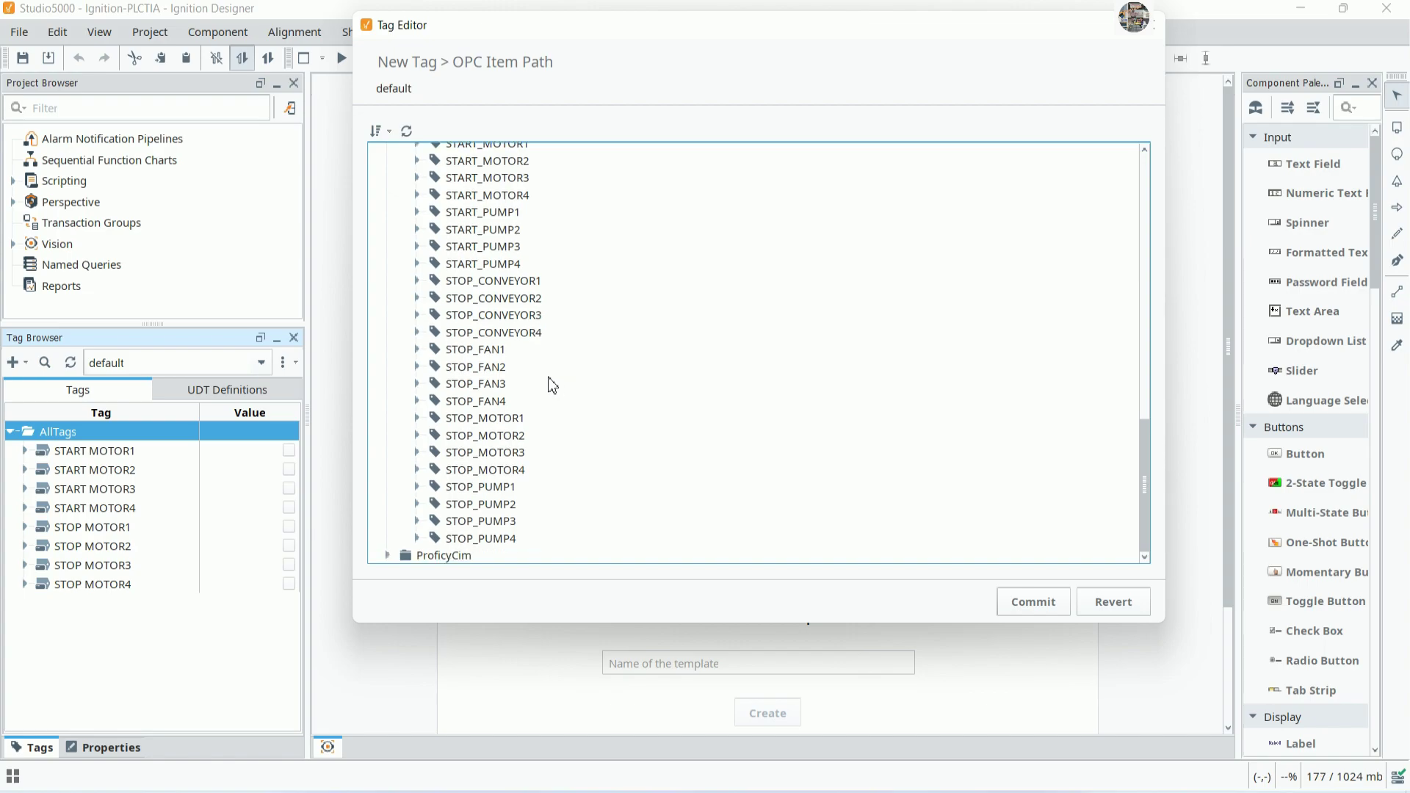
{"action": "scroll", "coordinate": [552, 385], "scroll_direction": "up", "scroll_amount": 3}
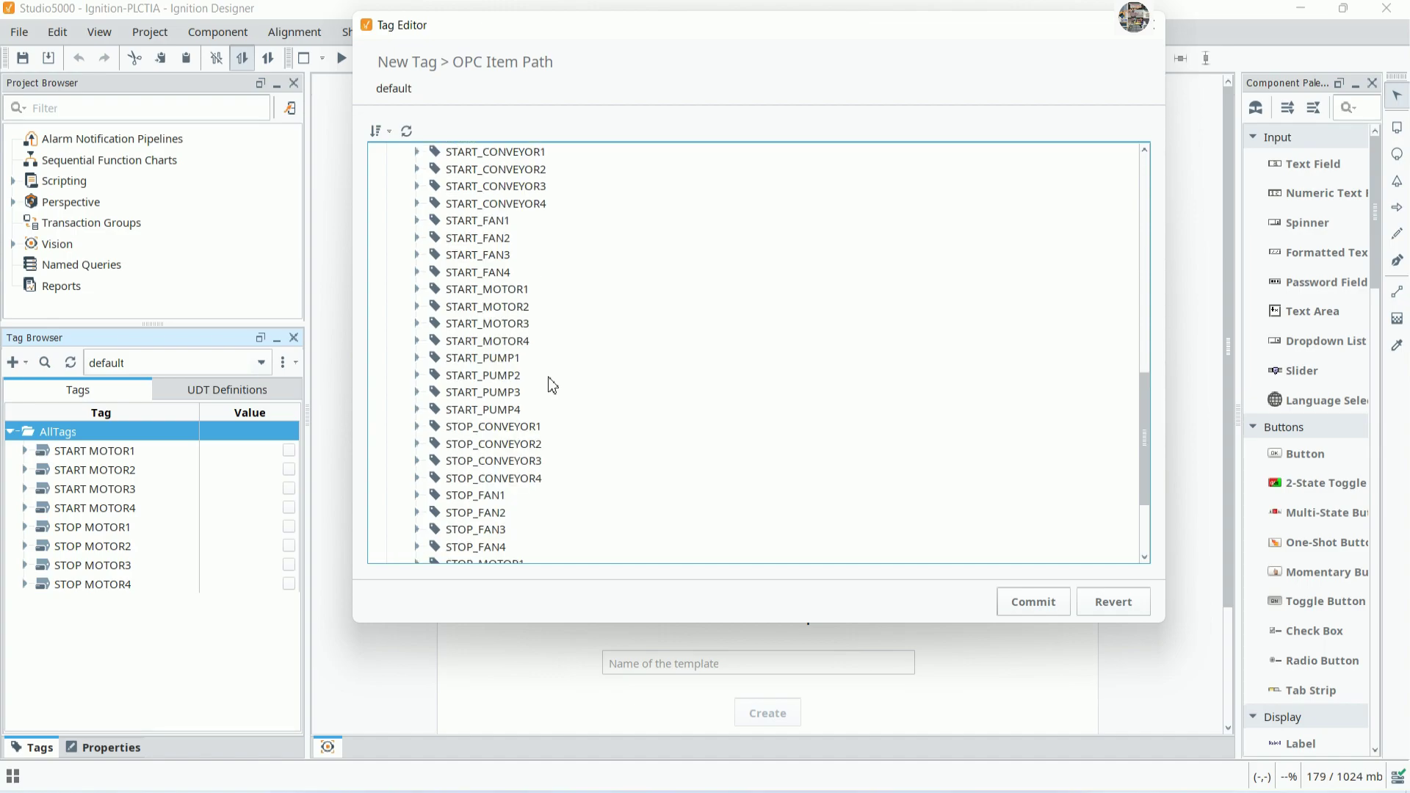
{"action": "scroll", "coordinate": [552, 385], "scroll_direction": "up", "scroll_amount": 3}
{"action": "scroll", "coordinate": [552, 384], "scroll_direction": "up", "scroll_amount": 3}
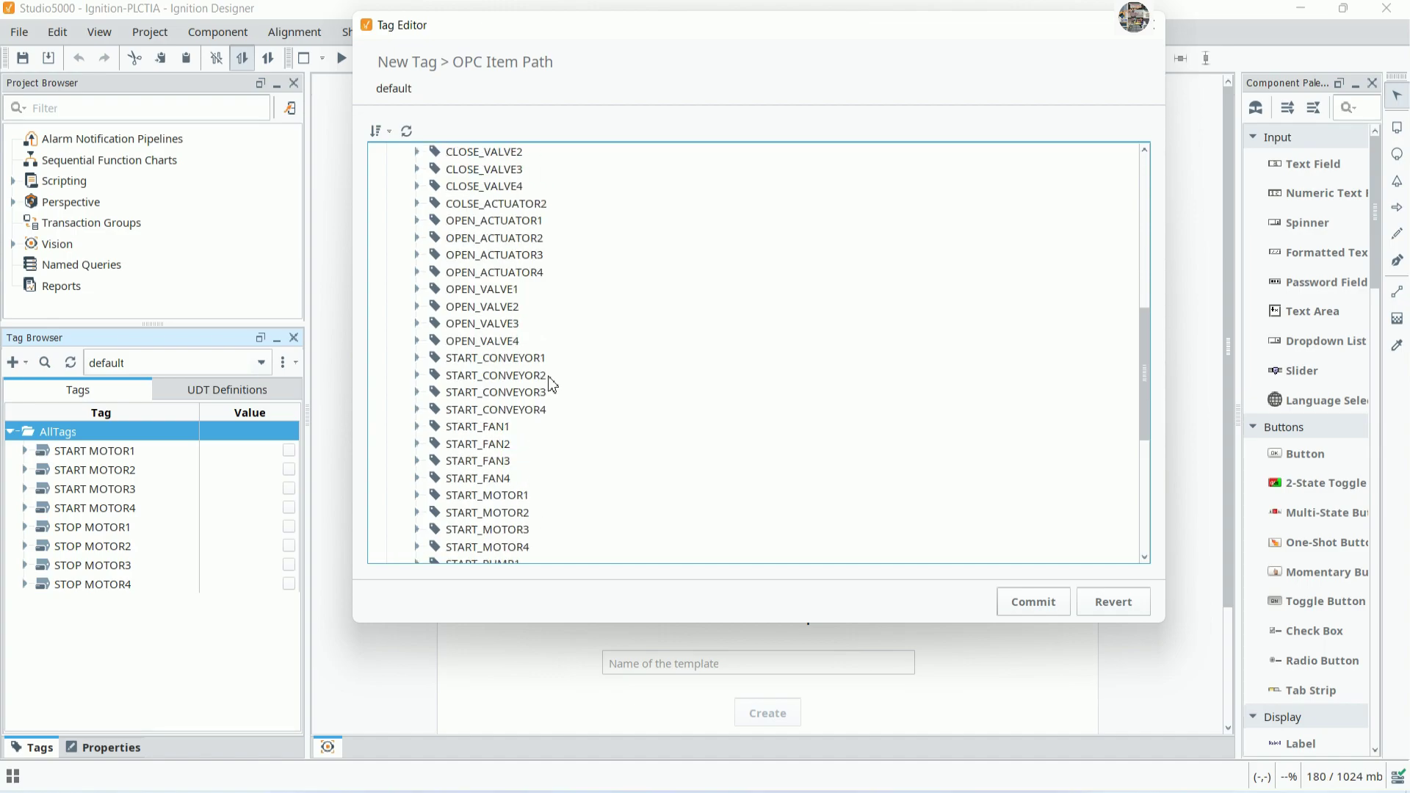
{"action": "scroll", "coordinate": [552, 385], "scroll_direction": "up", "scroll_amount": 2}
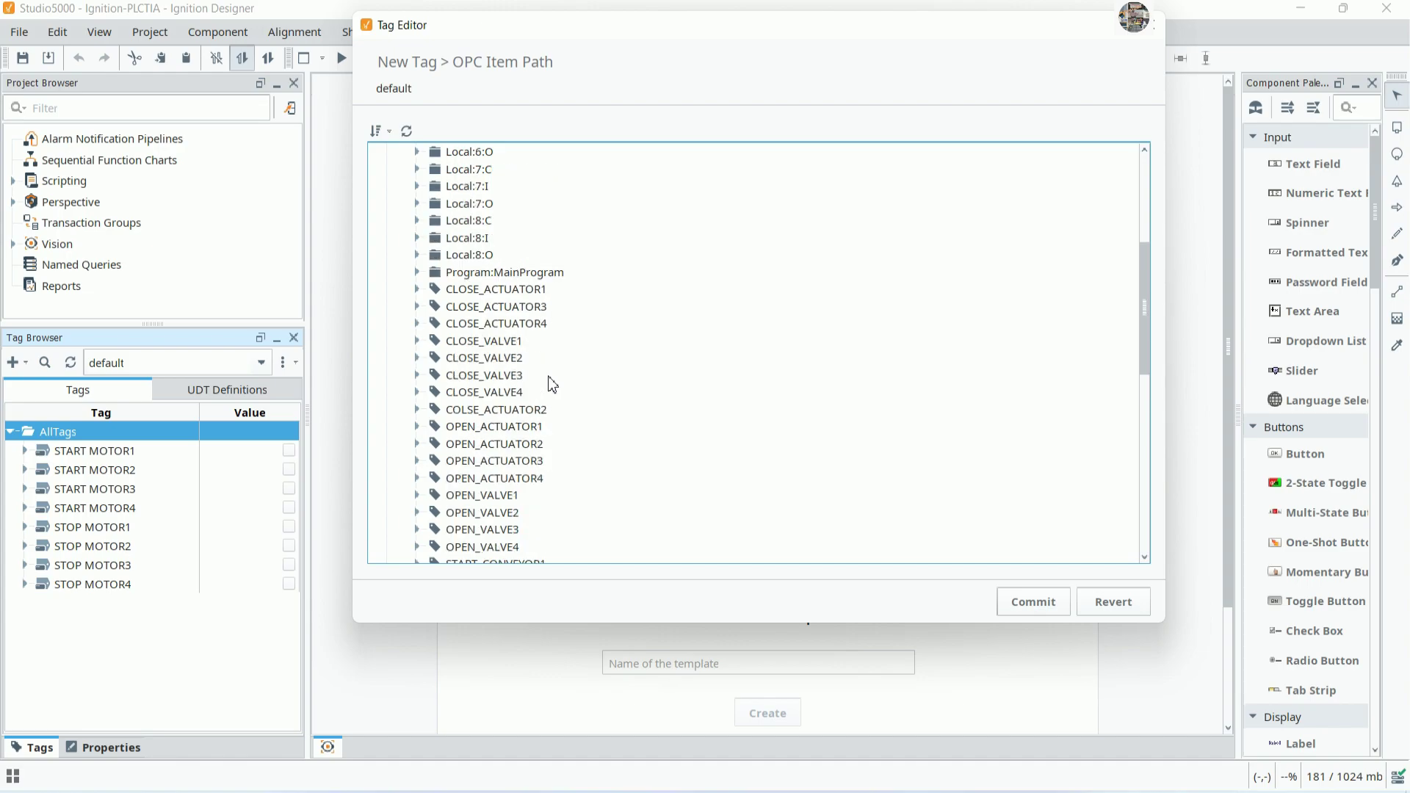
{"action": "scroll", "coordinate": [552, 384], "scroll_direction": "up", "scroll_amount": 5}
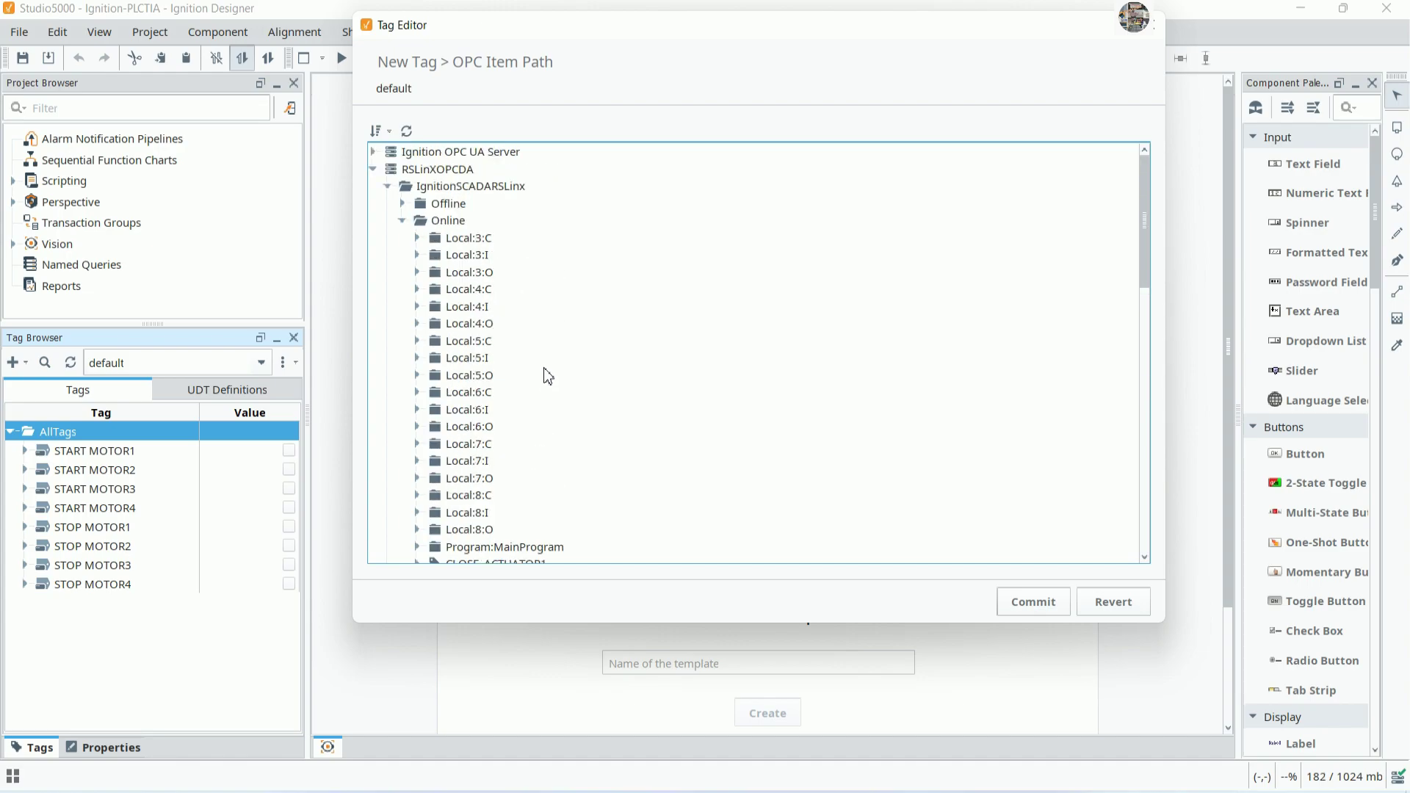
Link MOTOR1's OPC item path to Local:3:O.Data[0], append .0 to address the first bit, and save the tag
{"action": "left_click", "coordinate": [417, 273]}
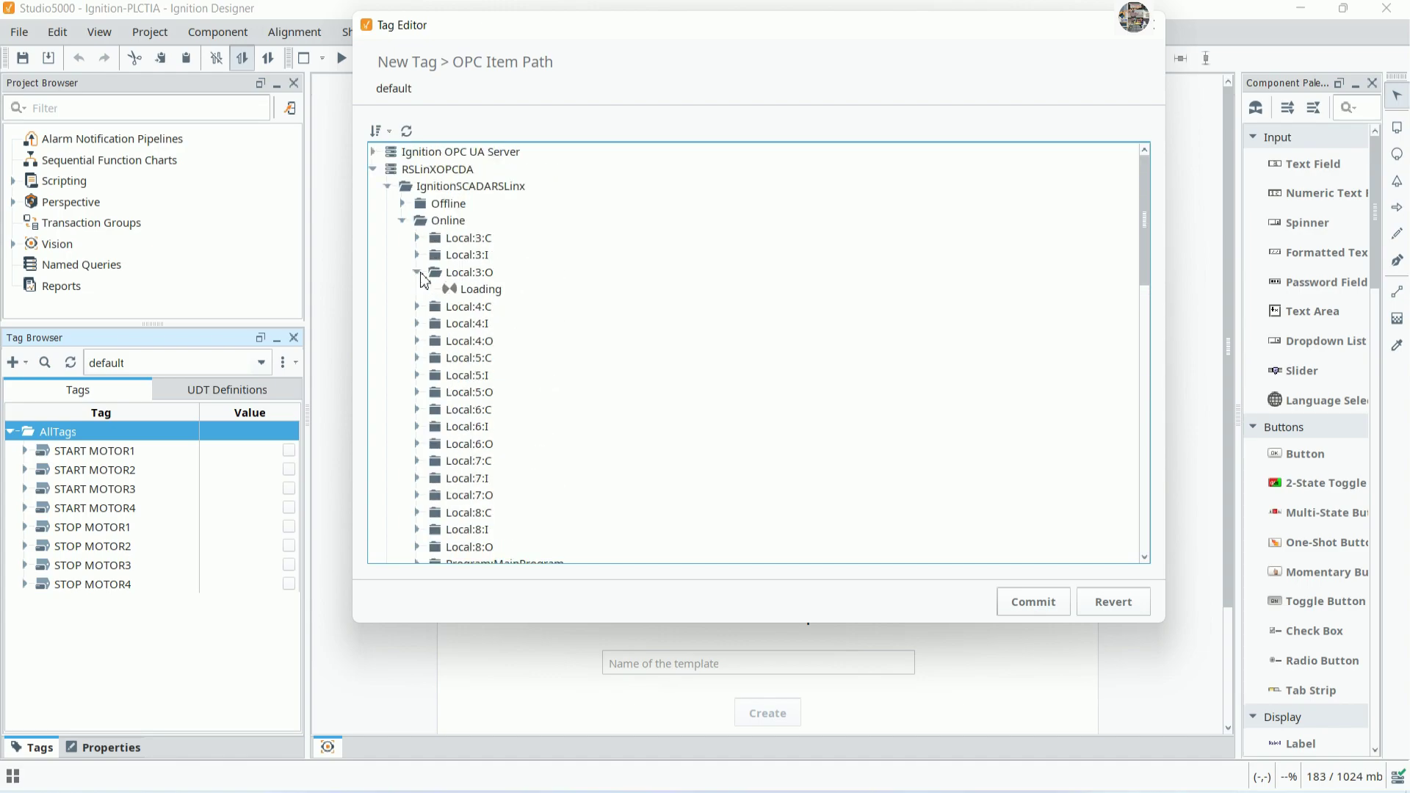
{"action": "left_click", "coordinate": [432, 289]}
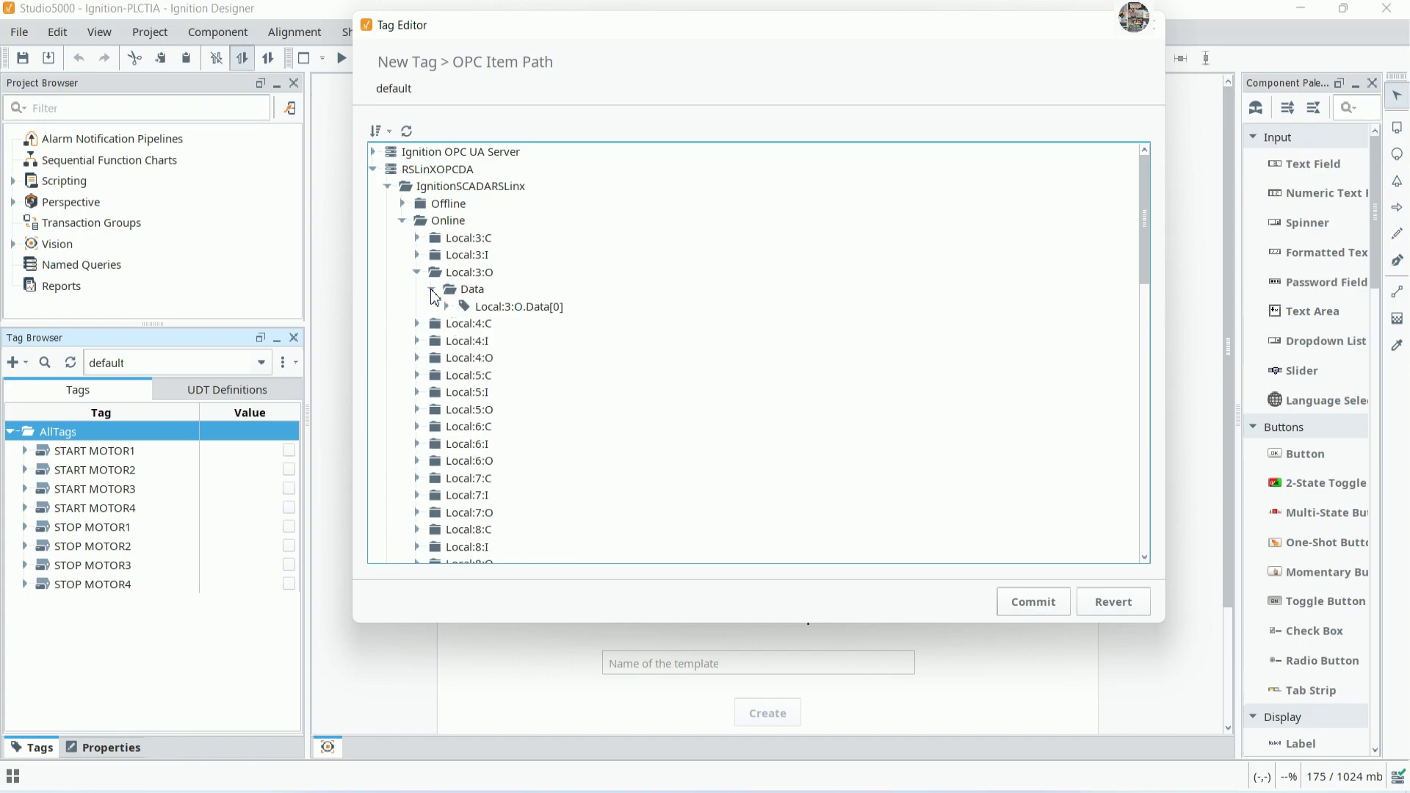
{"action": "left_click", "coordinate": [503, 307]}
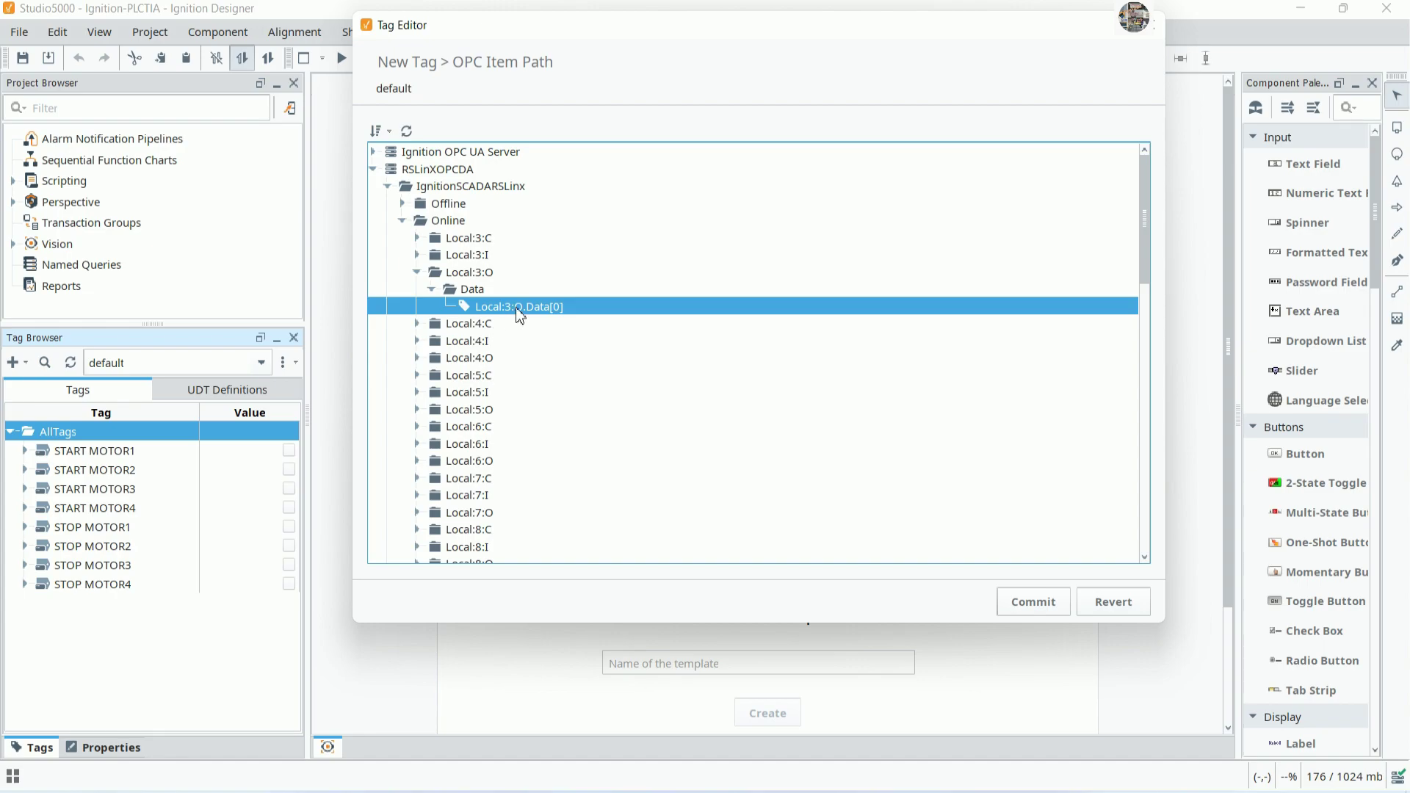
{"action": "left_click", "coordinate": [1048, 601]}
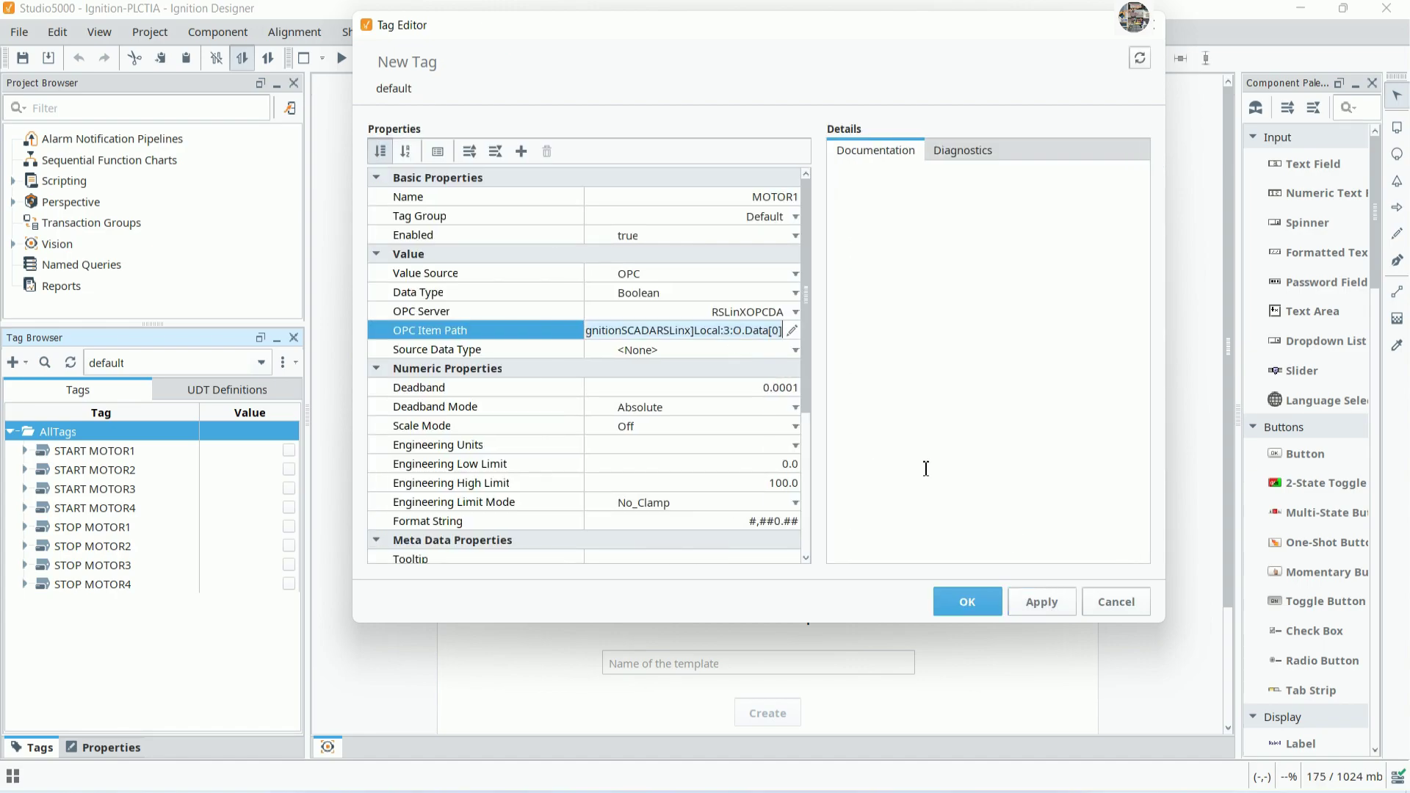
{"action": "type", "text": "."}
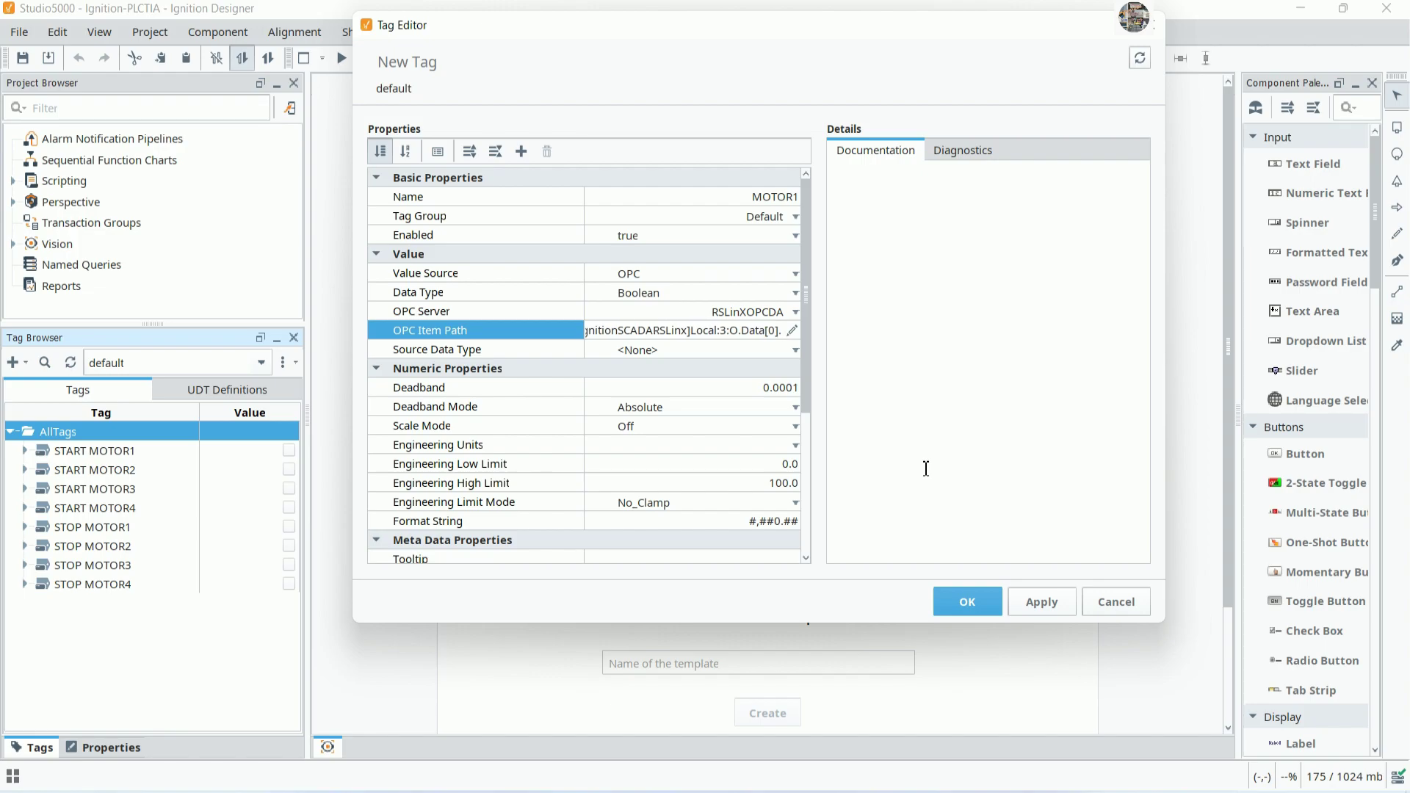
{"action": "type", "text": "0"}
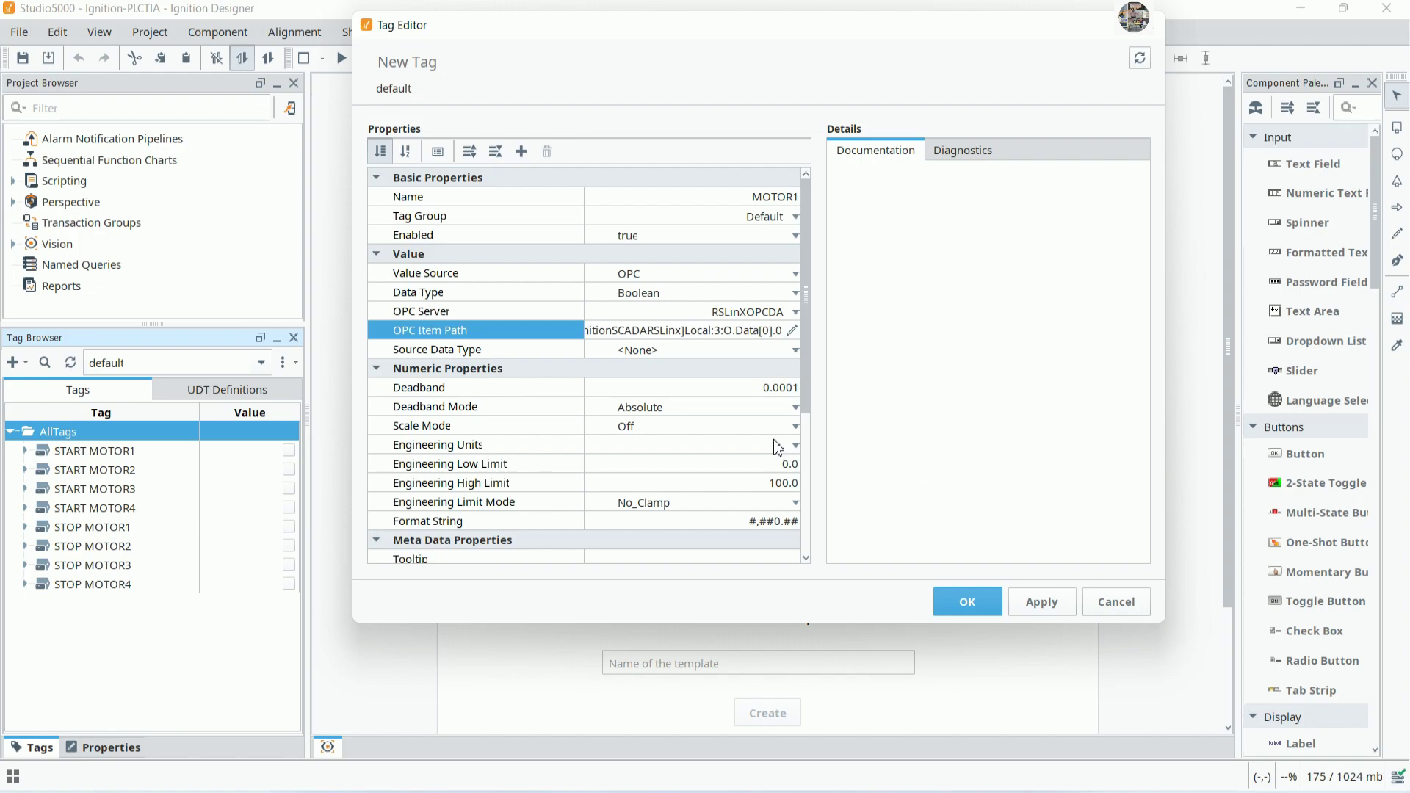
{"action": "left_click", "coordinate": [936, 600]}
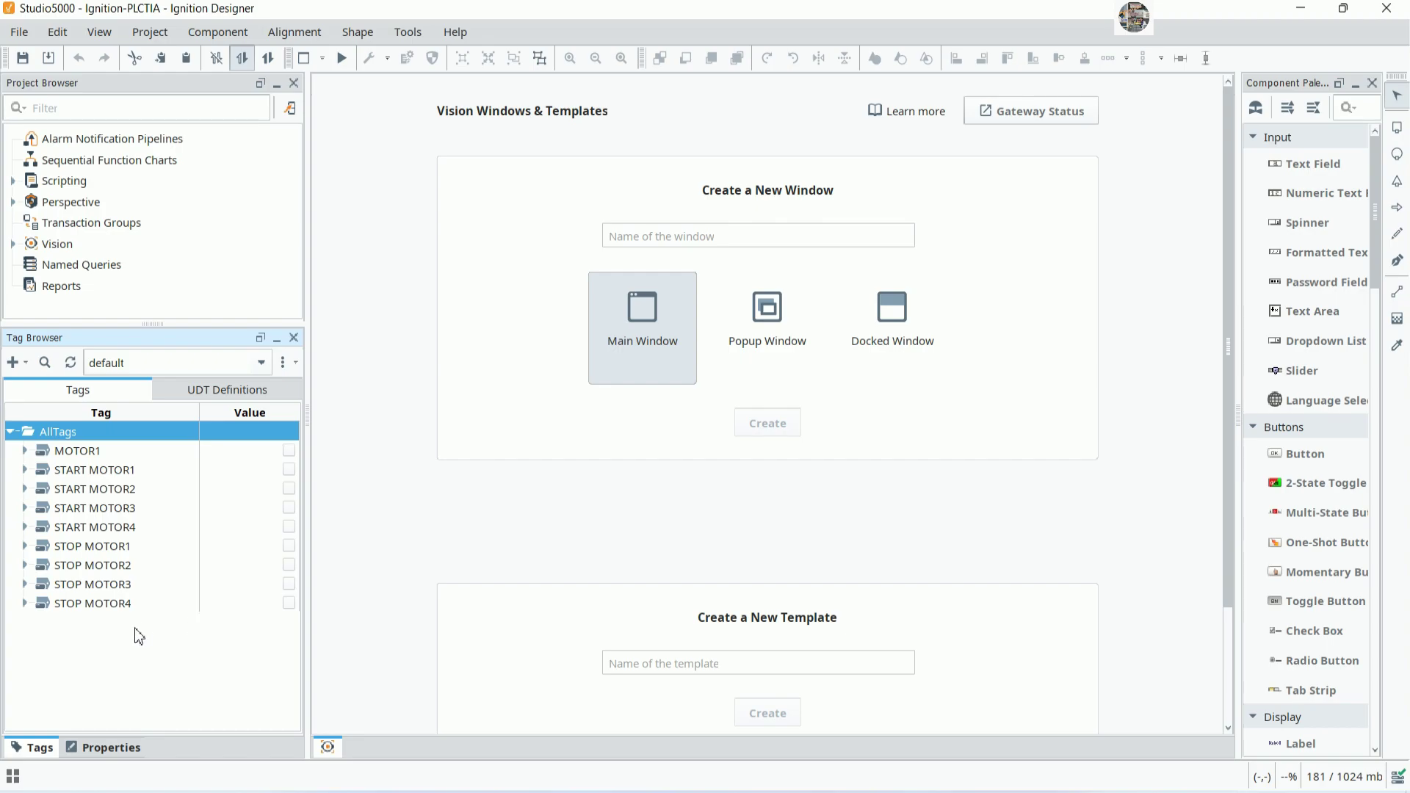
Copy the MOTOR1 tag and paste it three times into the AllTags folder for motors 2 to 4
{"action": "left_click", "coordinate": [71, 453]}
{"action": "right_click", "coordinate": [69, 450]}
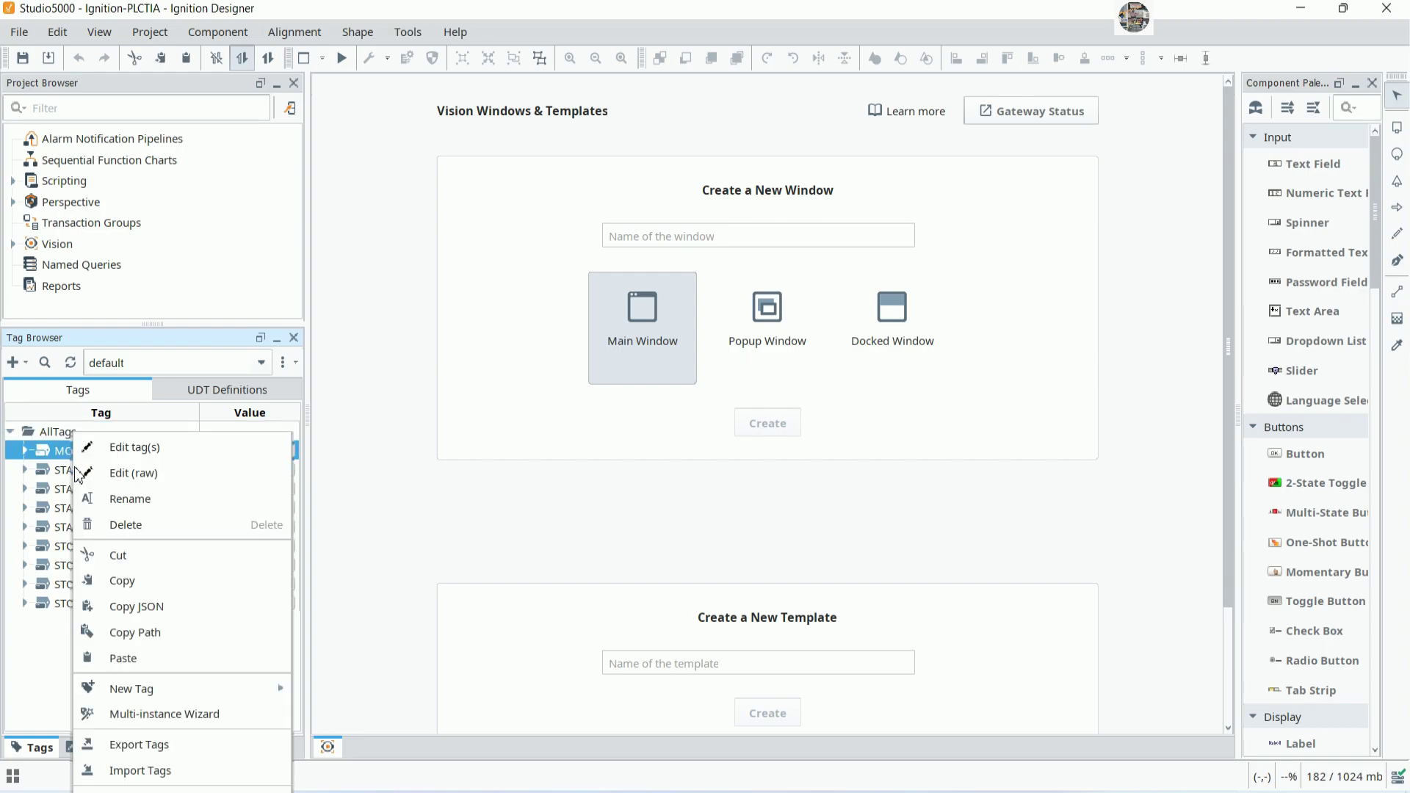
{"action": "left_click", "coordinate": [114, 578]}
{"action": "right_click", "coordinate": [69, 432]}
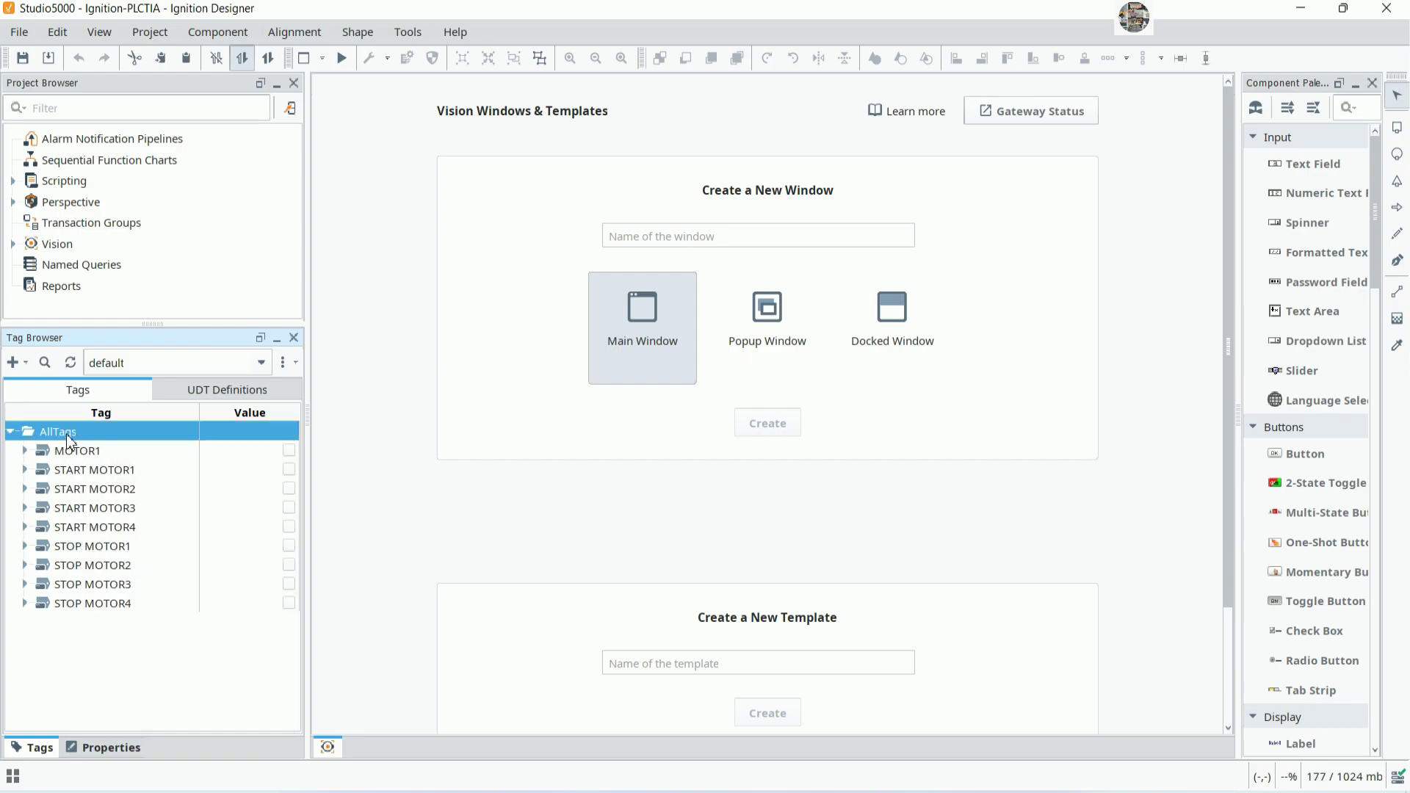
{"action": "left_click", "coordinate": [121, 660]}
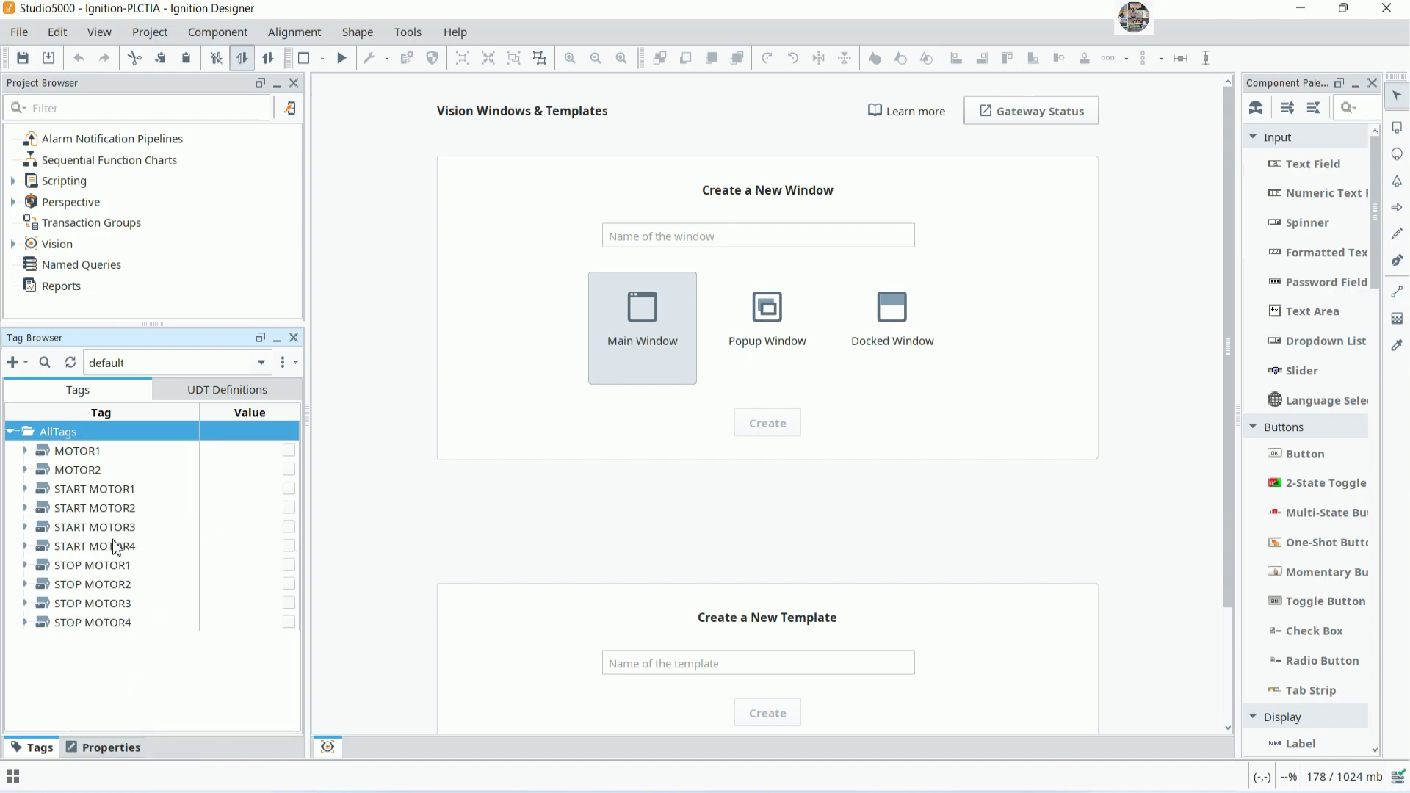
{"action": "right_click", "coordinate": [72, 431]}
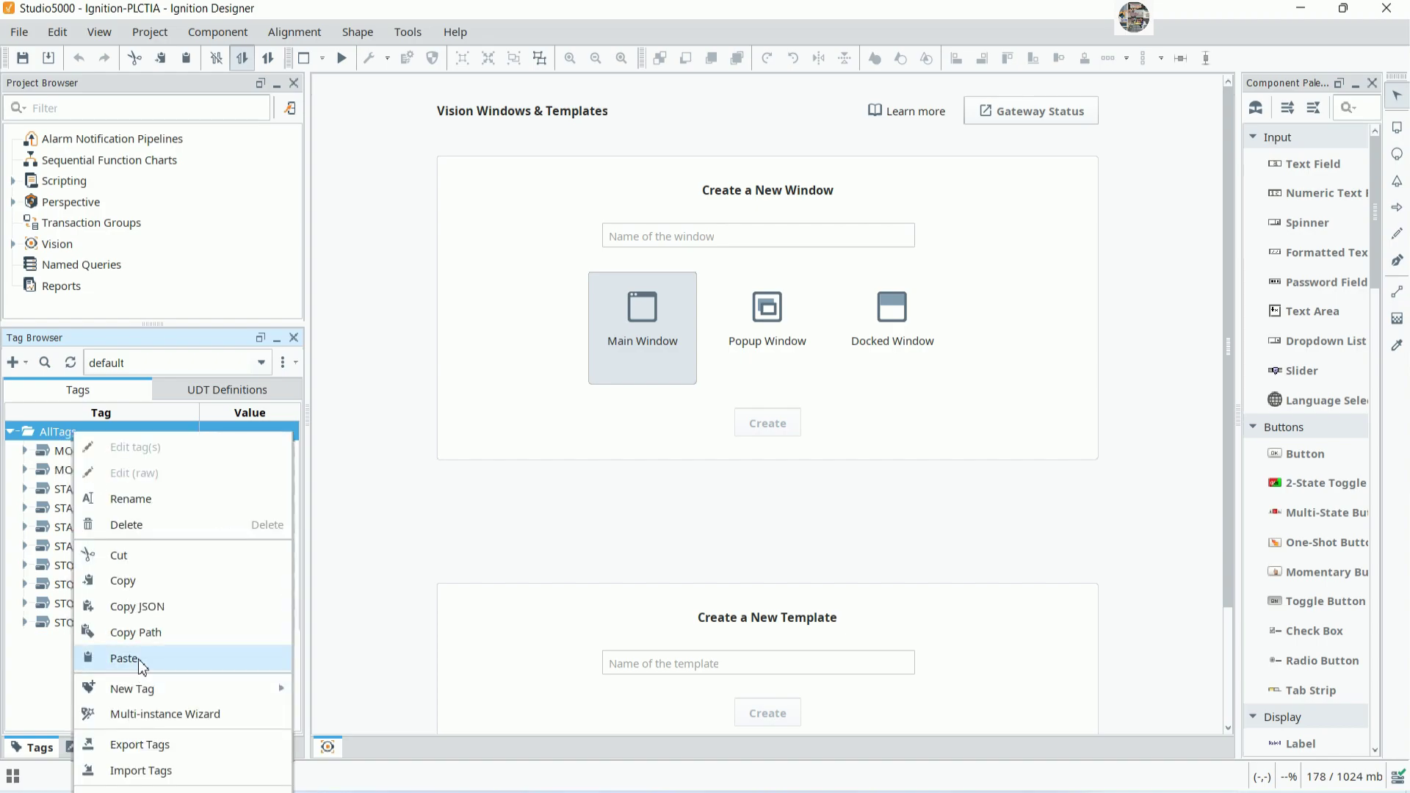
{"action": "left_click", "coordinate": [124, 658]}
{"action": "right_click", "coordinate": [73, 434]}
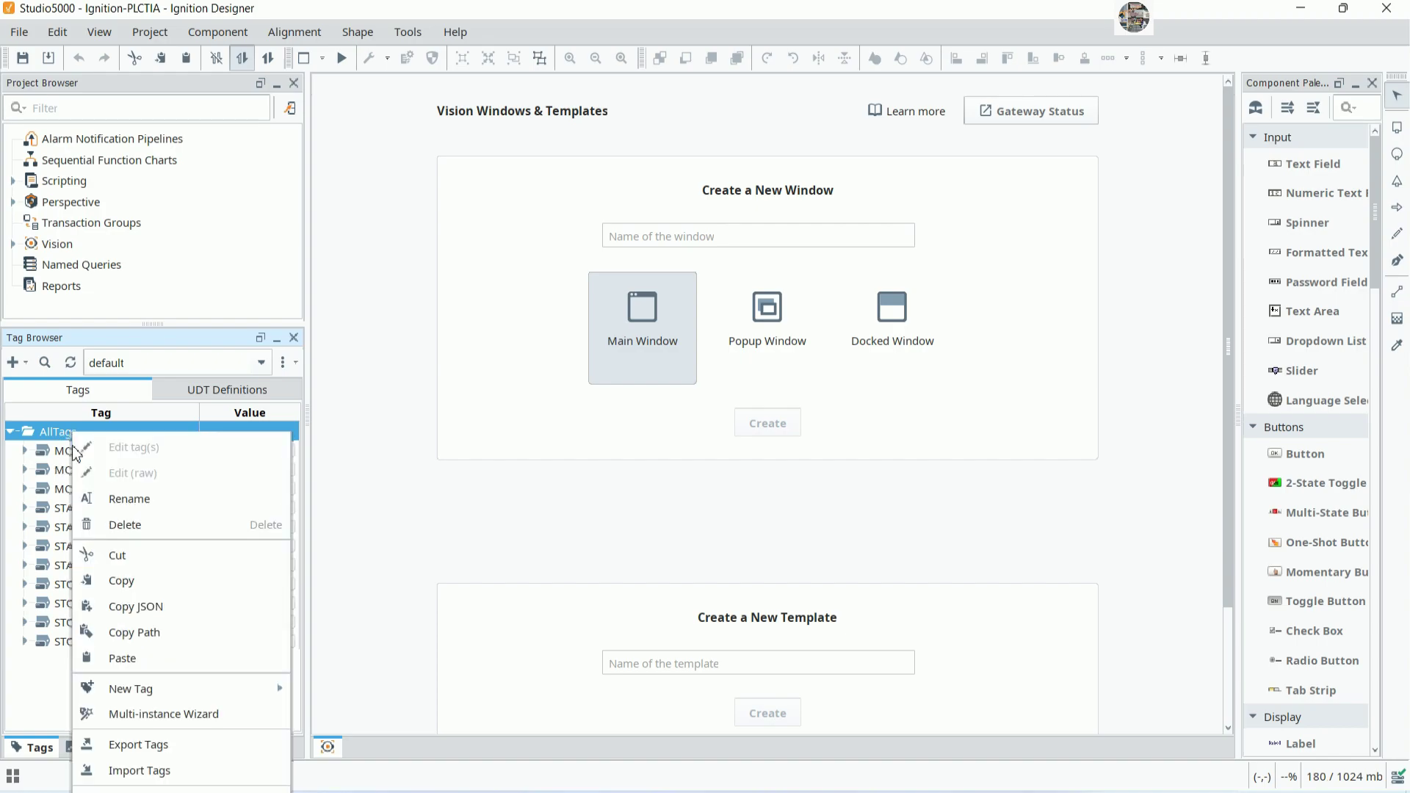
{"action": "left_click", "coordinate": [136, 659]}
Set the MOTOR2 tag's OPC item path to Local:3:O.Data[0].1 and save the tag
{"action": "double_click", "coordinate": [78, 470]}
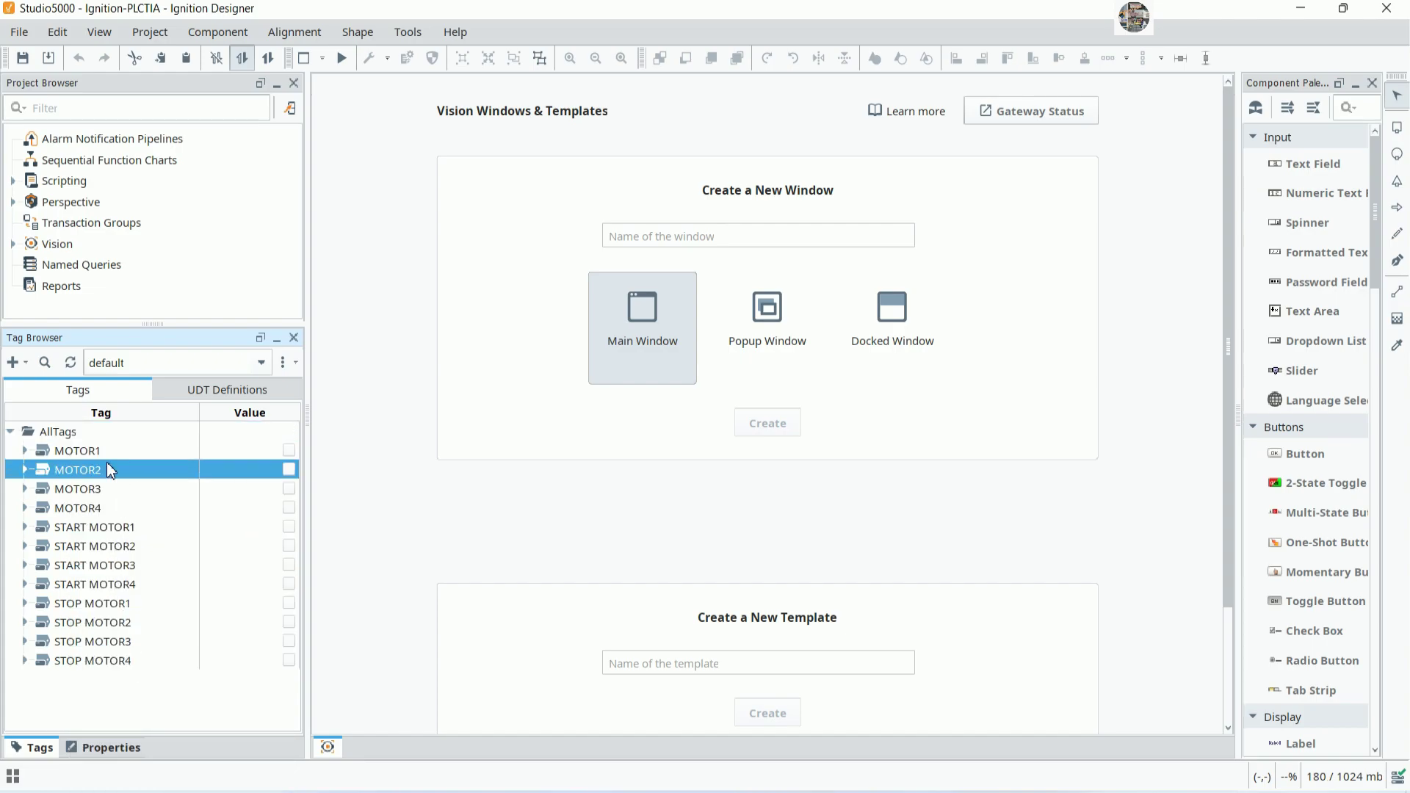
{"action": "left_click", "coordinate": [716, 331]}
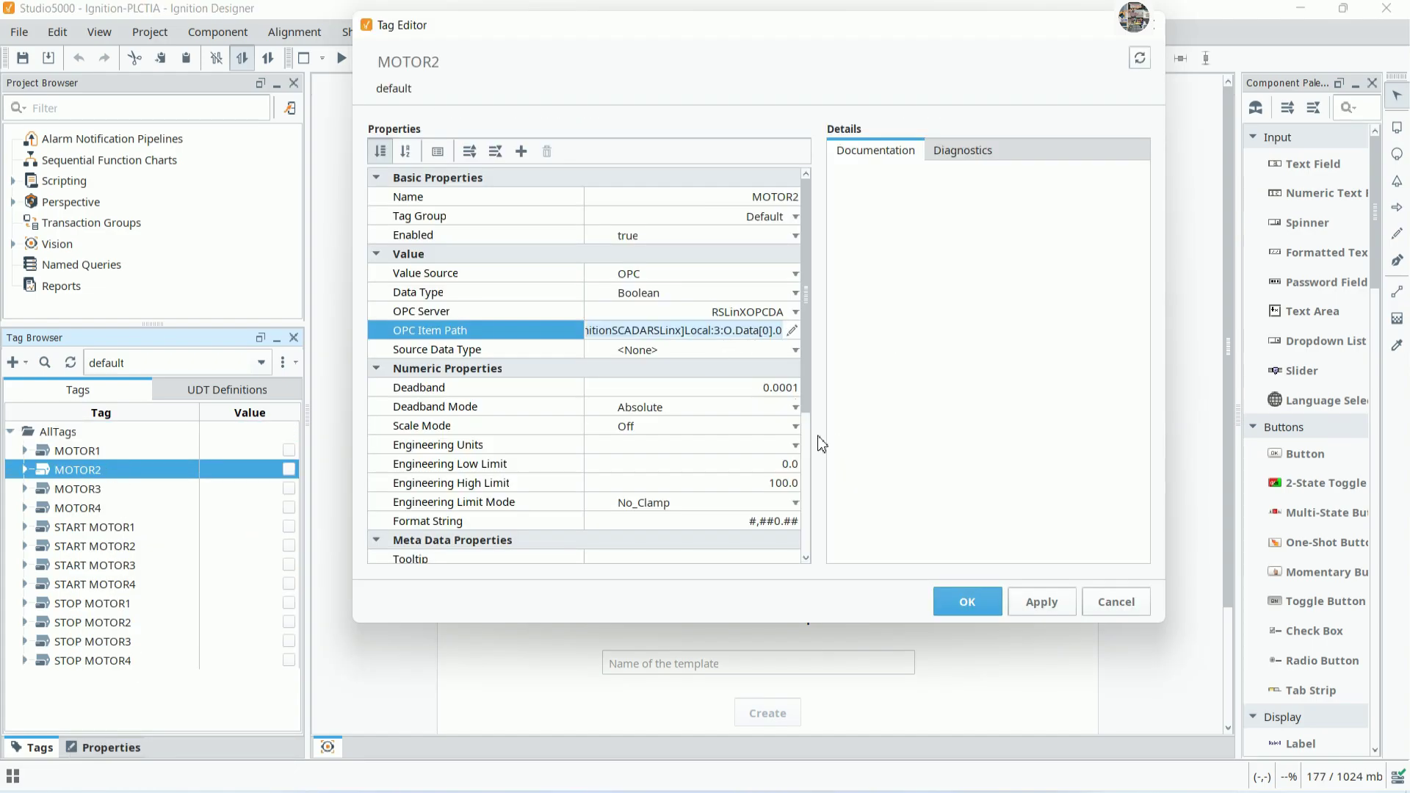
{"action": "key", "text": "End"}
{"action": "key", "text": "BackSpace"}
{"action": "type", "text": "2"}
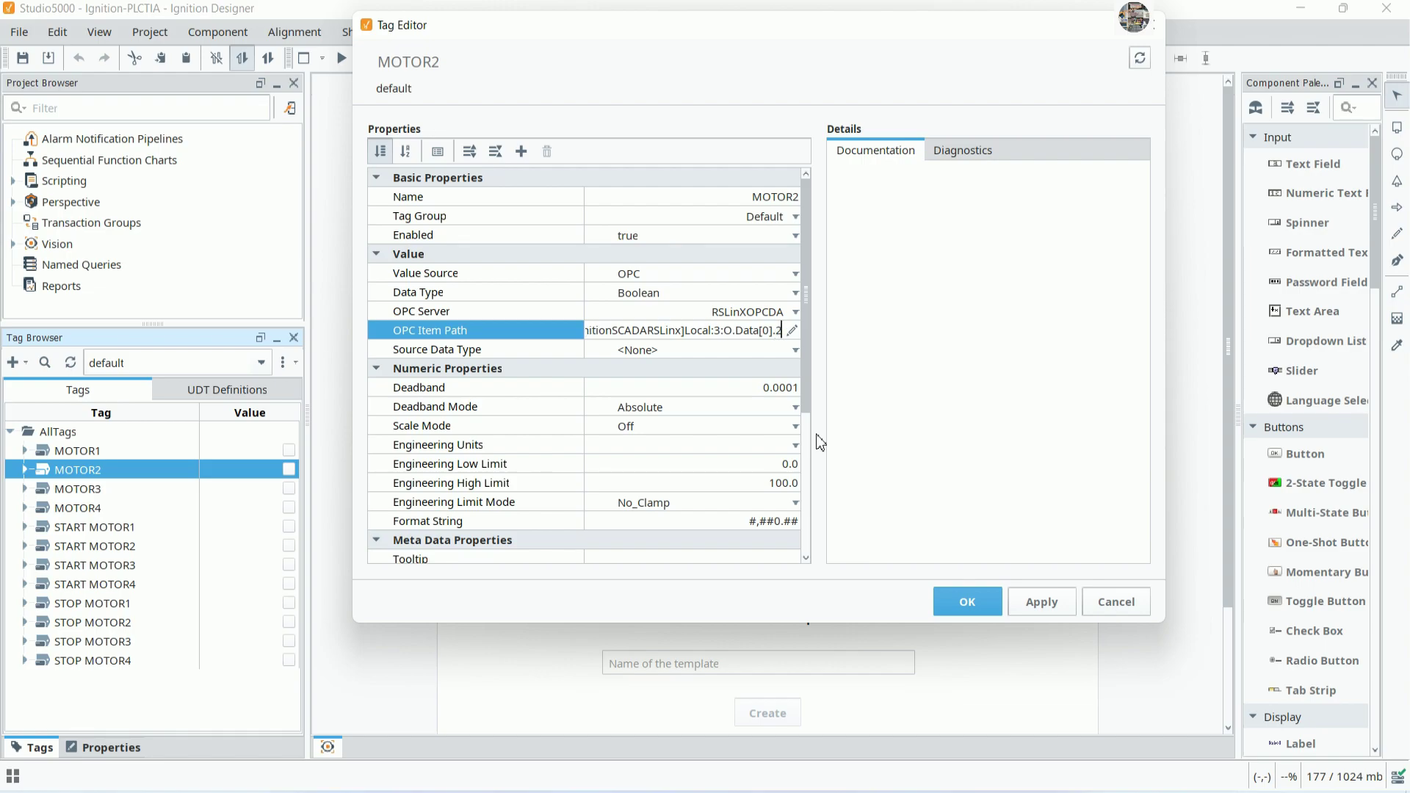
{"action": "key", "text": "BackSpace"}
{"action": "type", "text": "1"}
{"action": "left_click", "coordinate": [948, 604]}
Set the MOTOR3 tag's OPC item path to Local:3:O.Data[0].3 and save the tag
{"action": "double_click", "coordinate": [125, 492]}
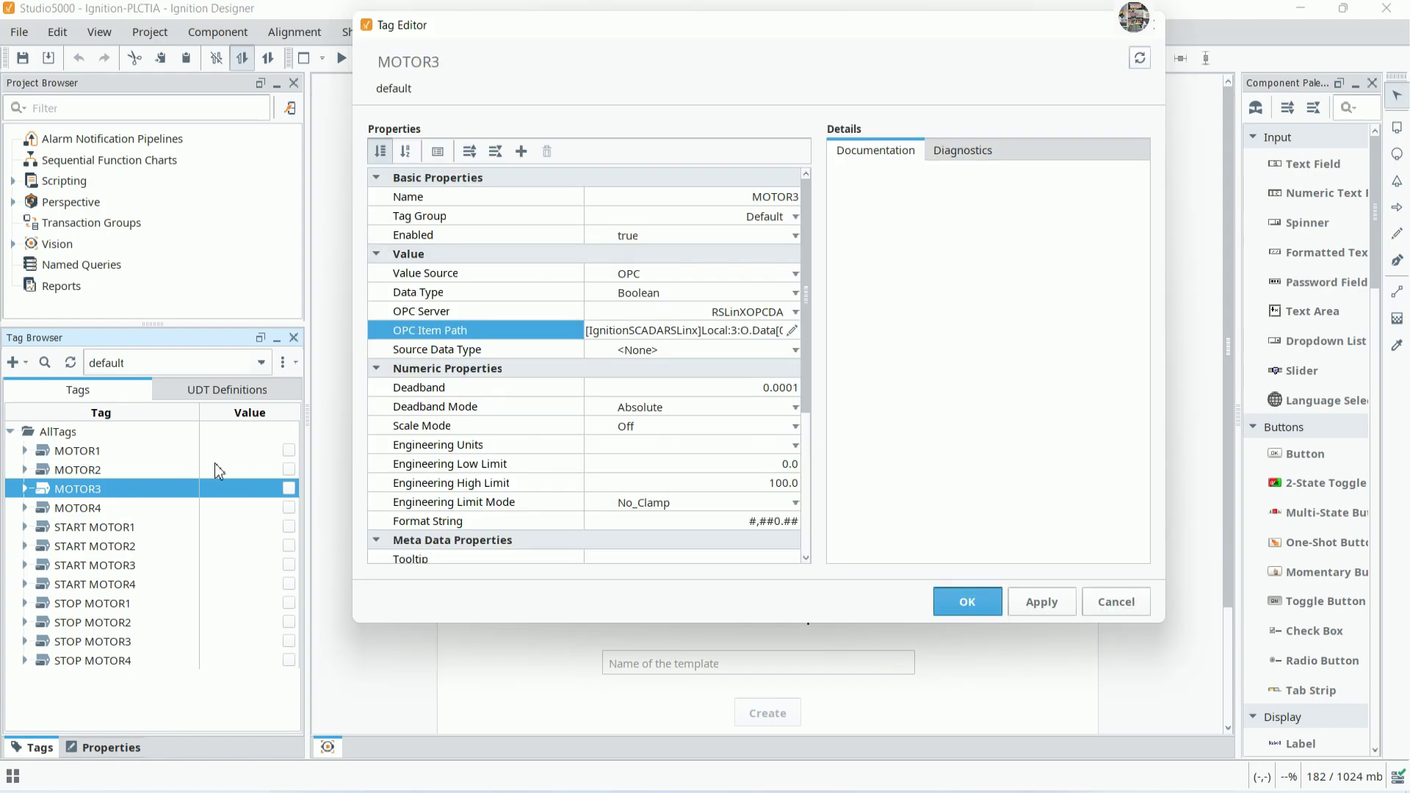
{"action": "left_click", "coordinate": [719, 334]}
{"action": "key", "text": "End"}
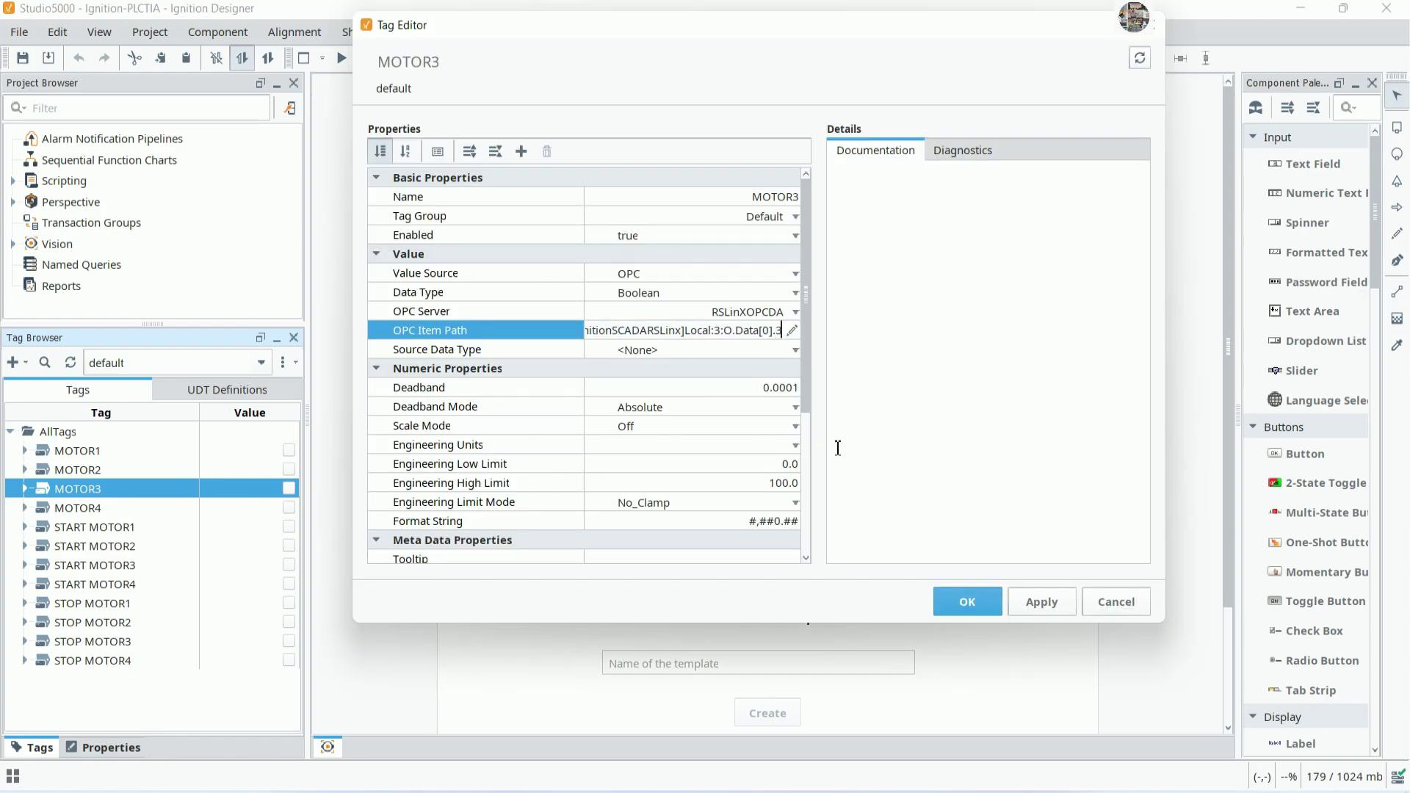
{"action": "left_click", "coordinate": [947, 596]}
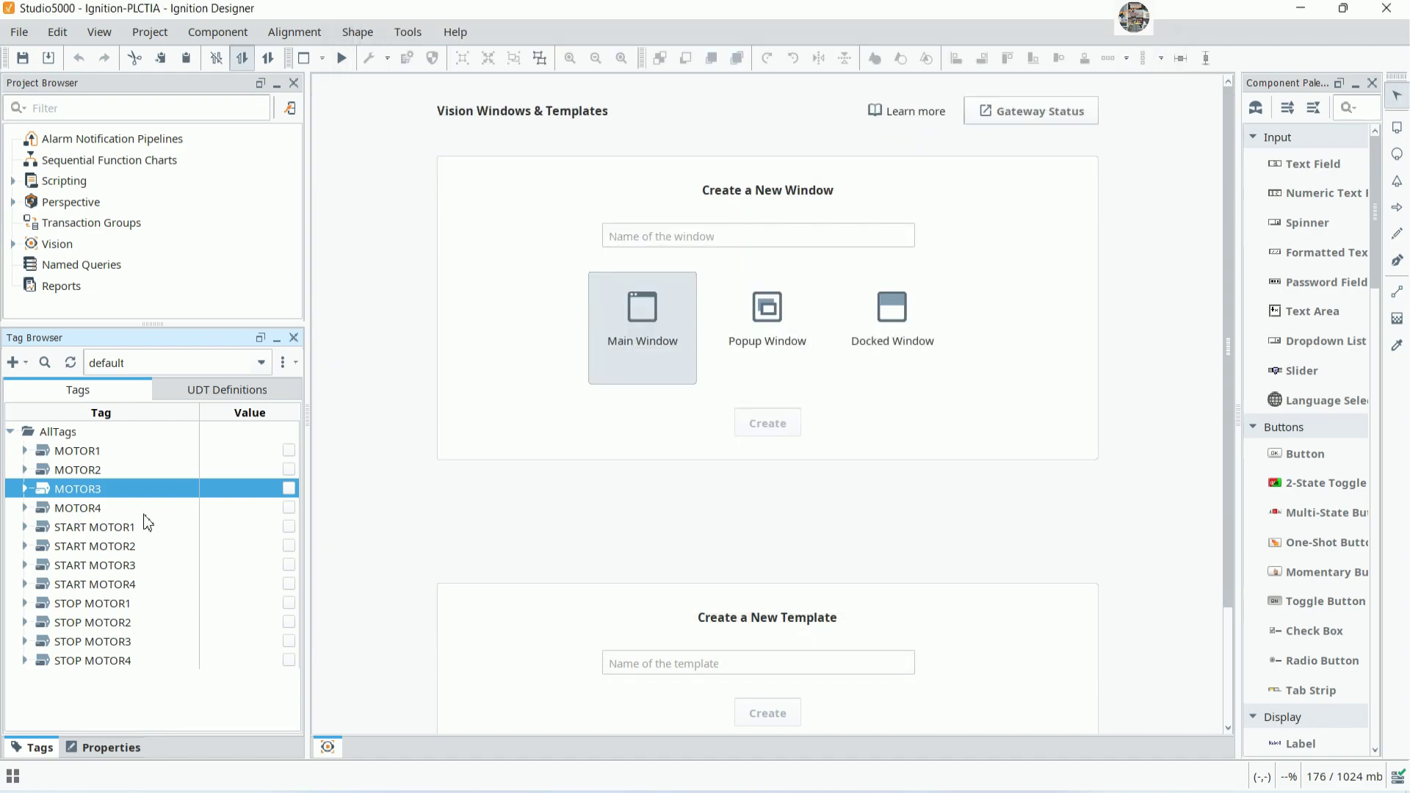
Set the MOTOR4 tag's OPC item path to Local:3:O.Data[0].3 and save the tag
{"action": "left_click", "coordinate": [117, 512]}
{"action": "double_click", "coordinate": [117, 511]}
{"action": "left_click", "coordinate": [731, 338]}
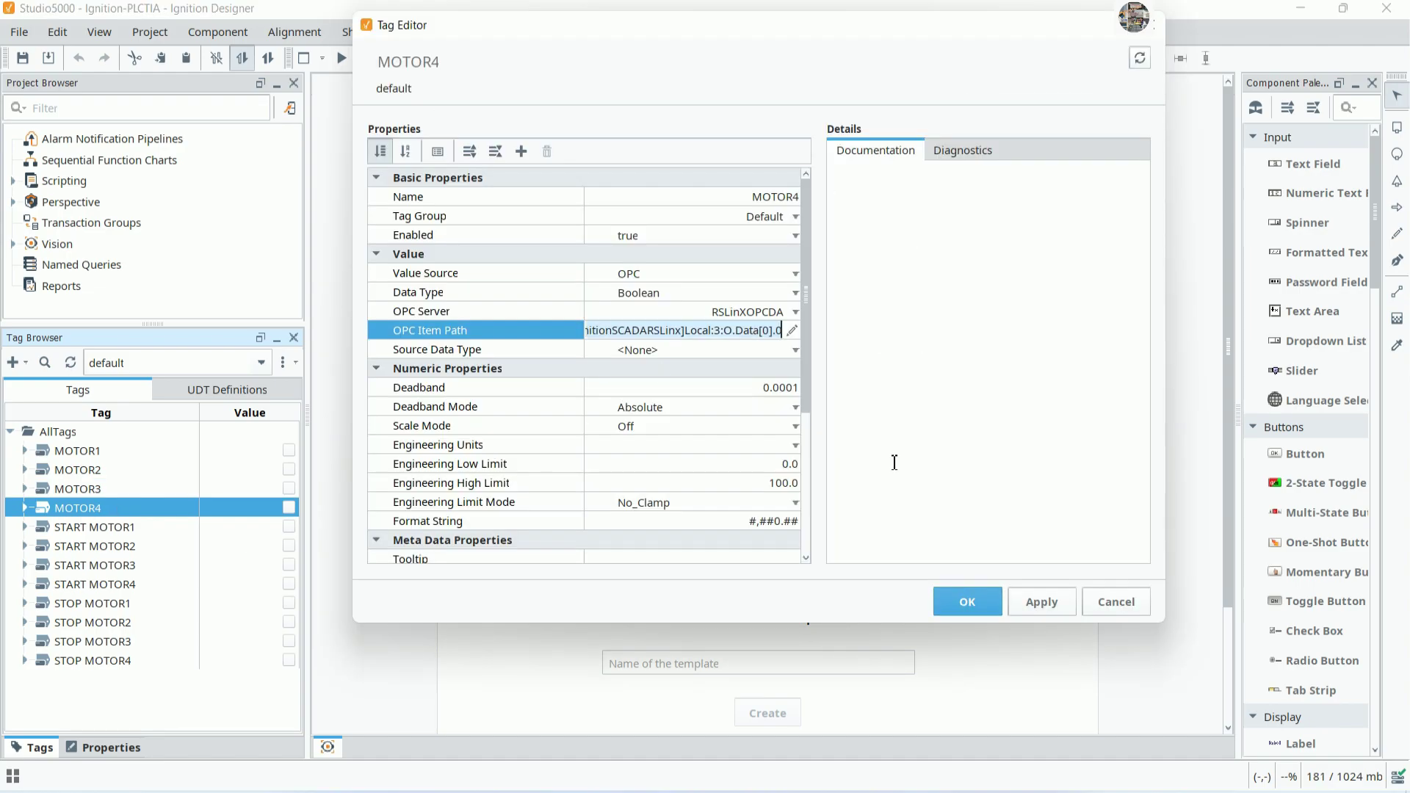
{"action": "key", "text": "BackSpace"}
{"action": "type", "text": "3"}
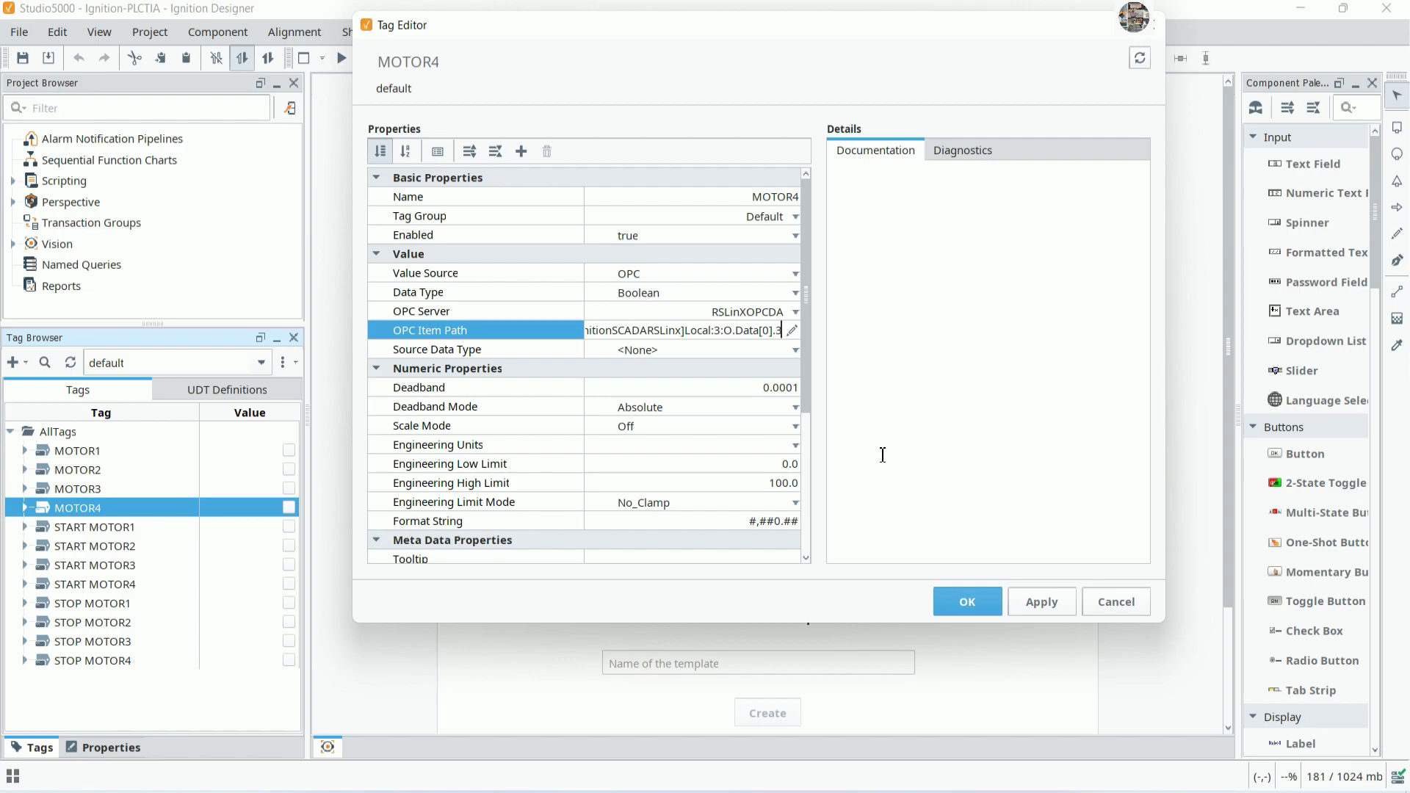
{"action": "left_click", "coordinate": [959, 610]}
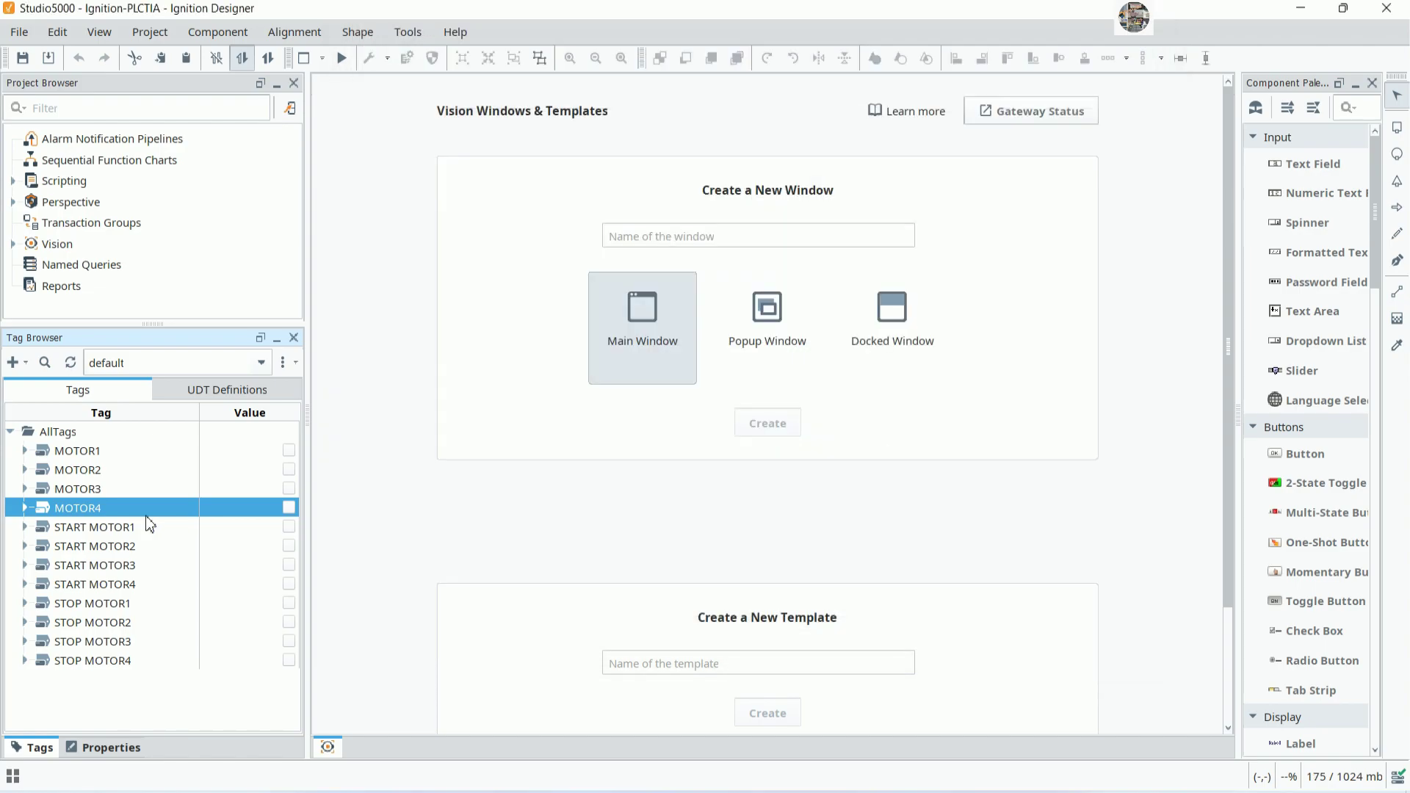
Change MOTOR3's OPC item path to Local:3:O.Data[0].2, save it, and check the path of MOTOR2
{"action": "double_click", "coordinate": [100, 490]}
{"action": "left_click", "coordinate": [757, 330]}
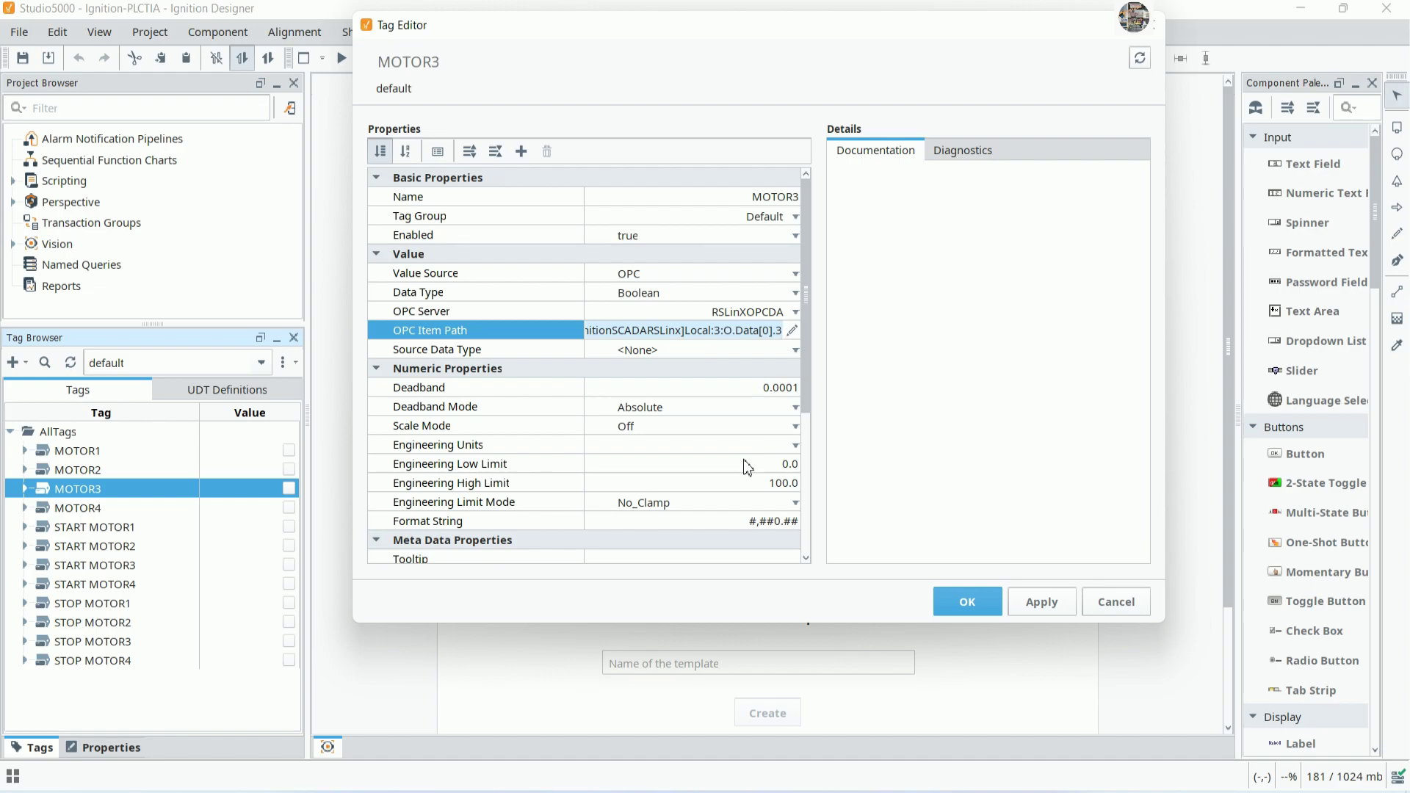
{"action": "key", "text": "BackSpace"}
{"action": "type", "text": "2"}
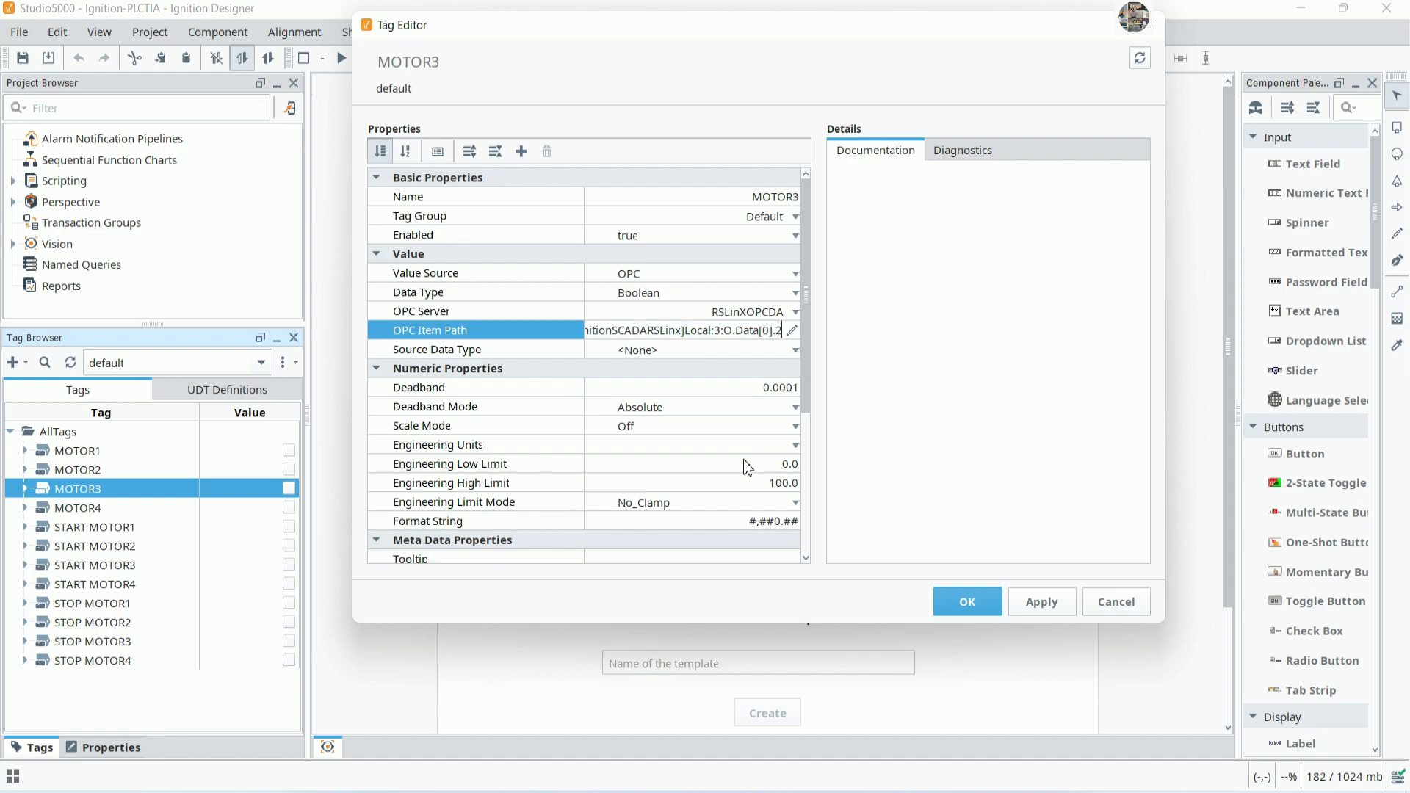
{"action": "left_click", "coordinate": [966, 602]}
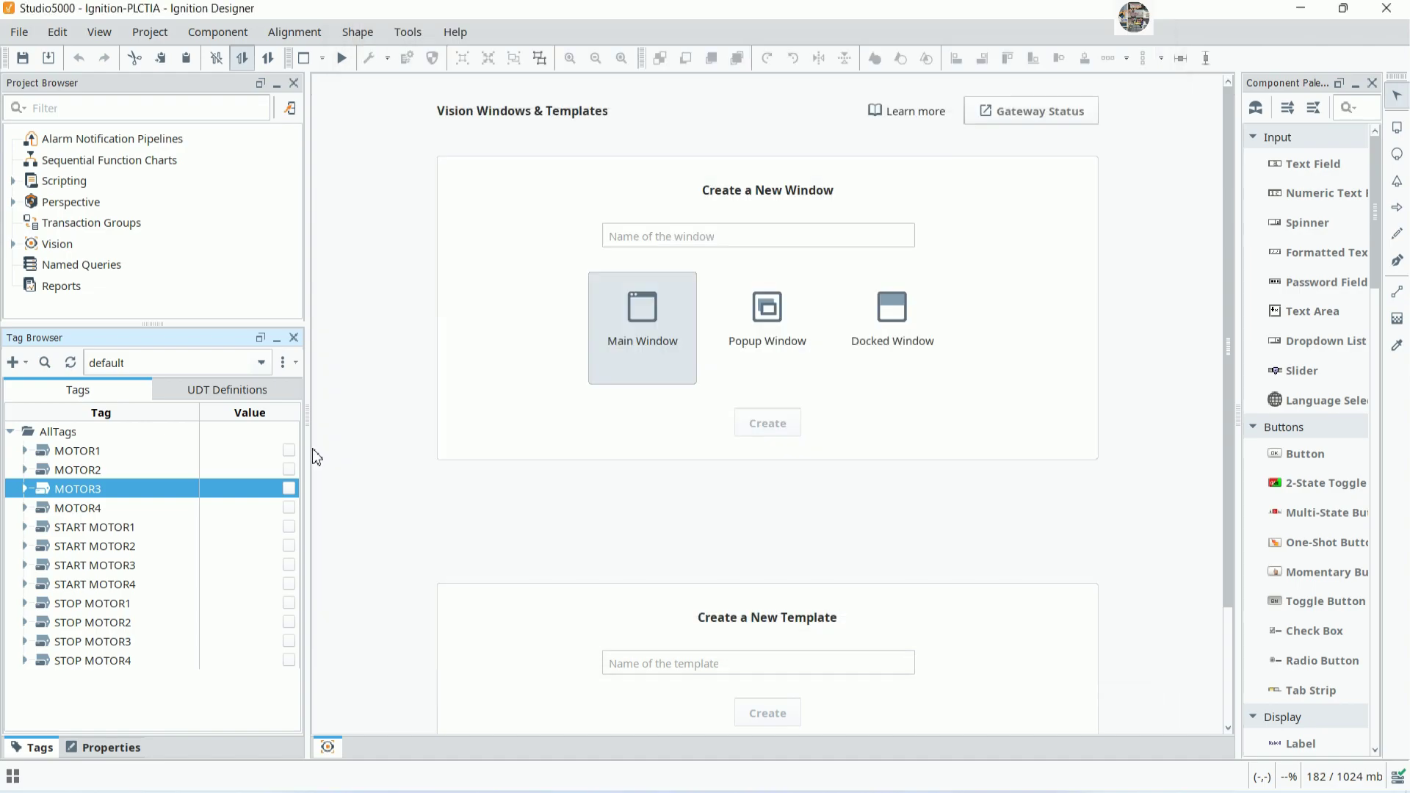
{"action": "double_click", "coordinate": [82, 470]}
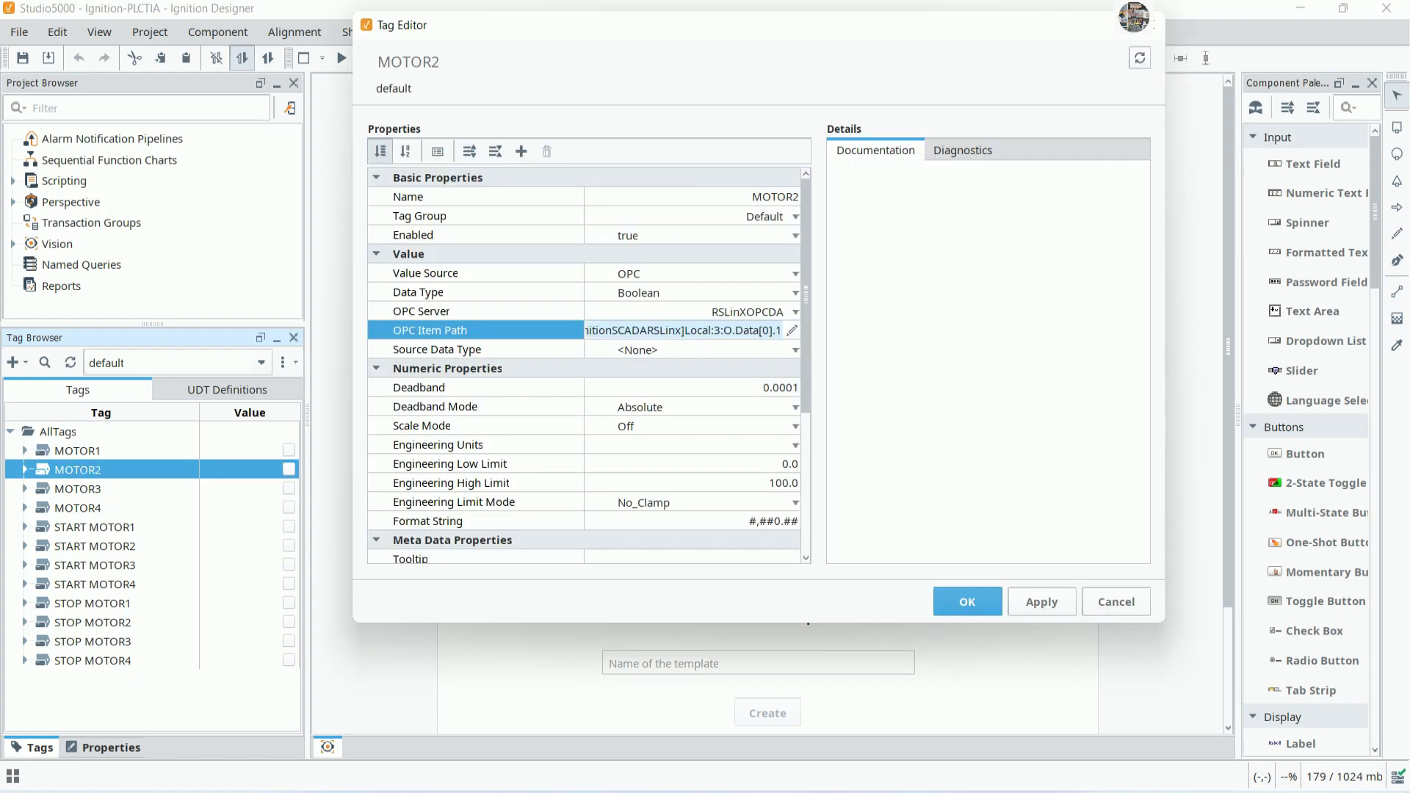
{"action": "left_click", "coordinate": [966, 602]}
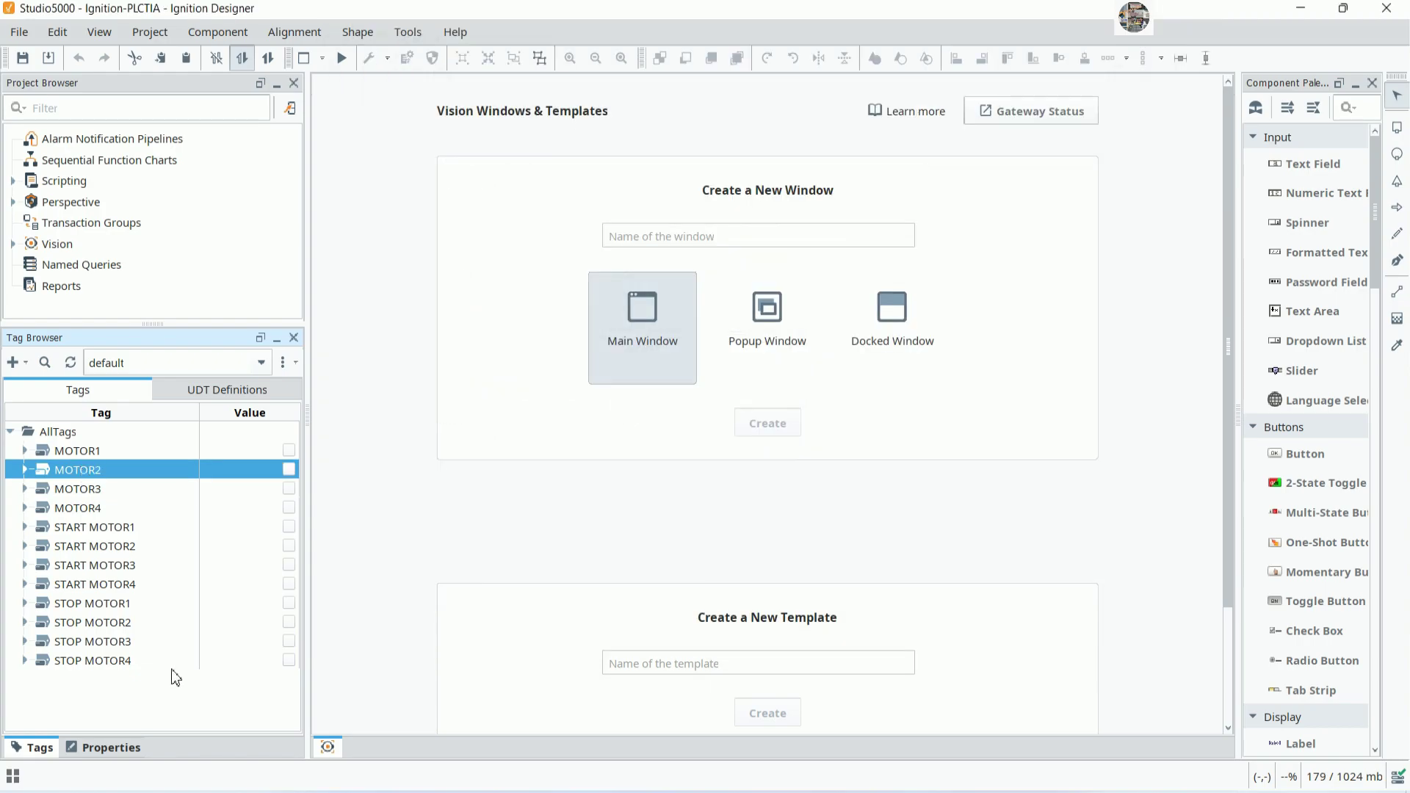
{"action": "left_click", "coordinate": [136, 686]}
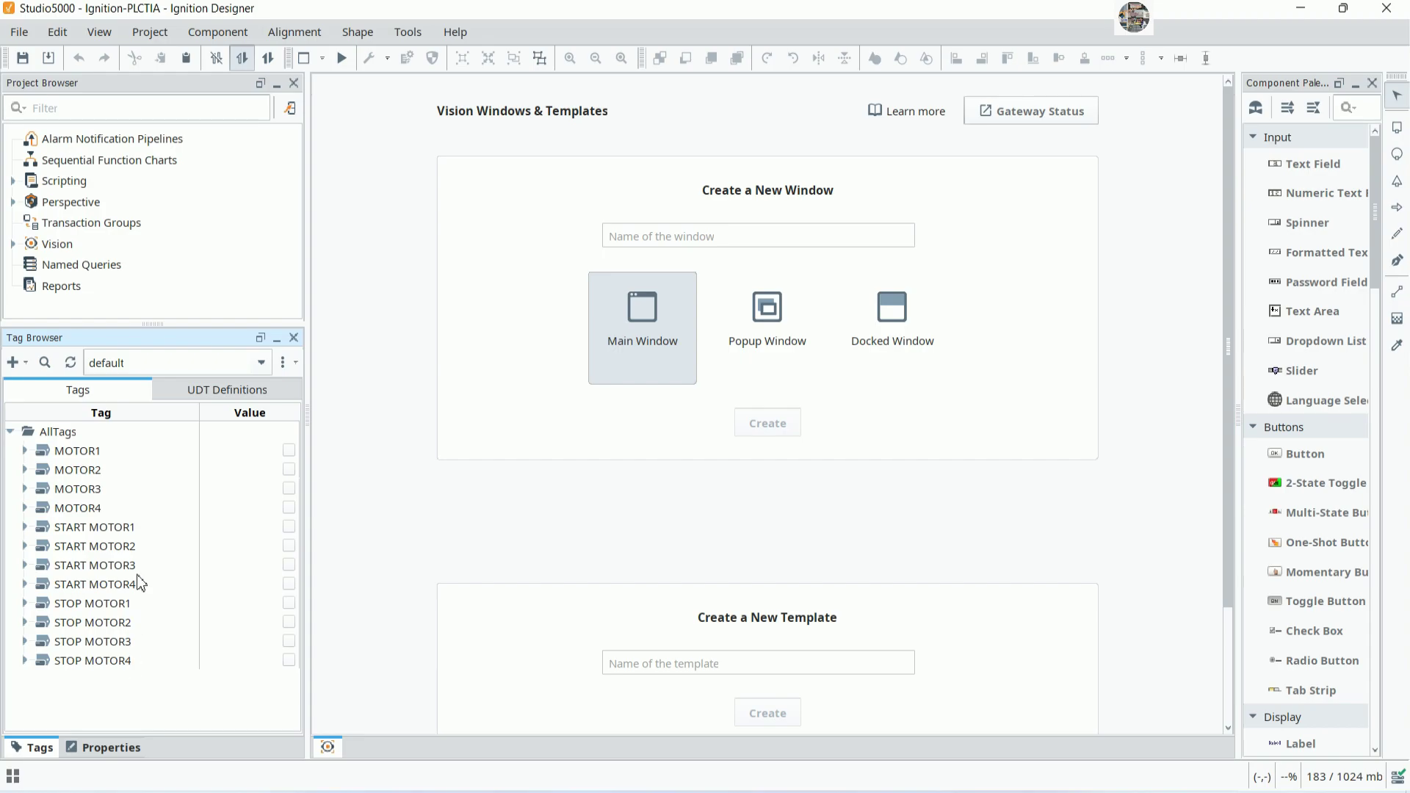
Create a new folder named MOTORTAGS inside the AllTags folder
{"action": "right_click", "coordinate": [71, 434]}
{"action": "mouse_move", "coordinate": [242, 688]}
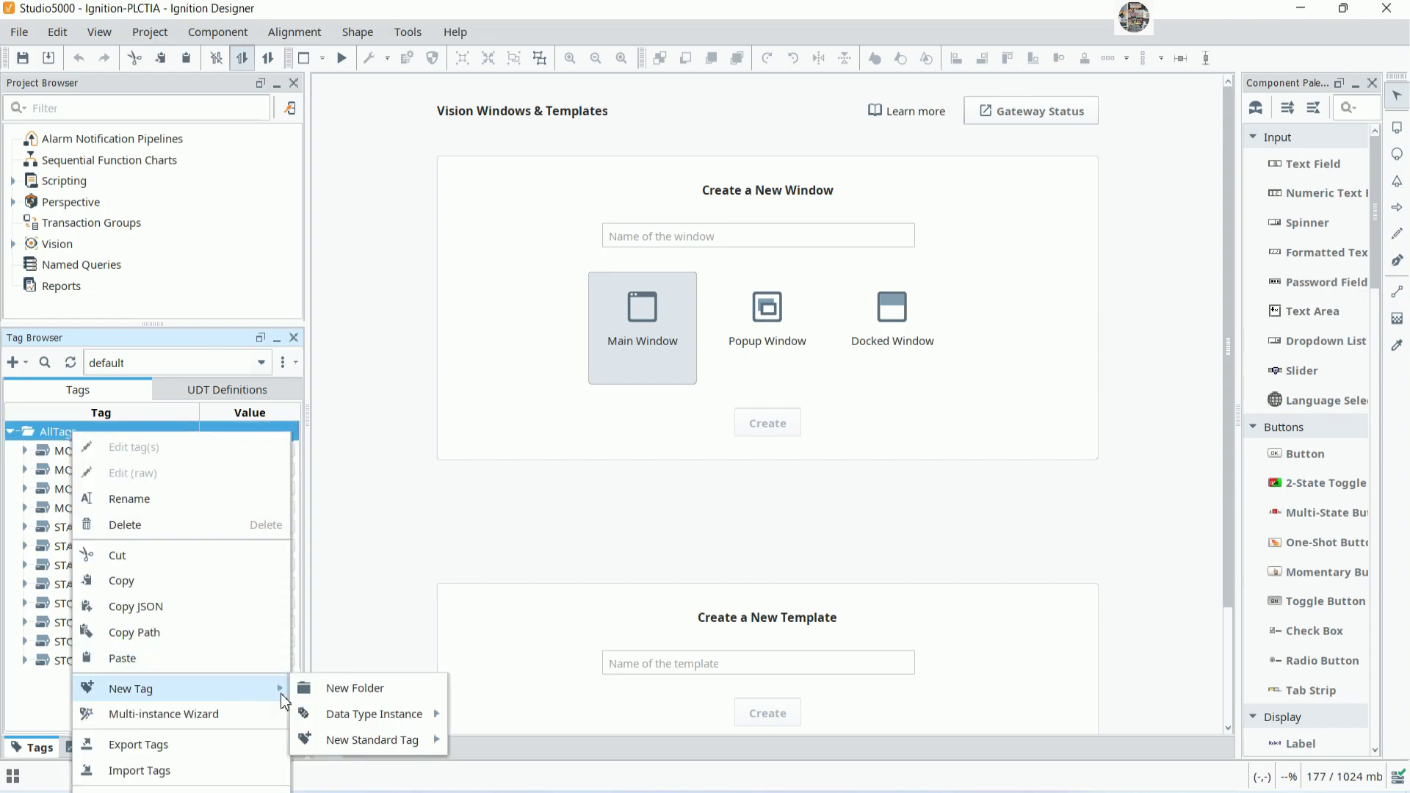
{"action": "left_click", "coordinate": [378, 694]}
{"action": "type", "text": "MOTORTAGS"}
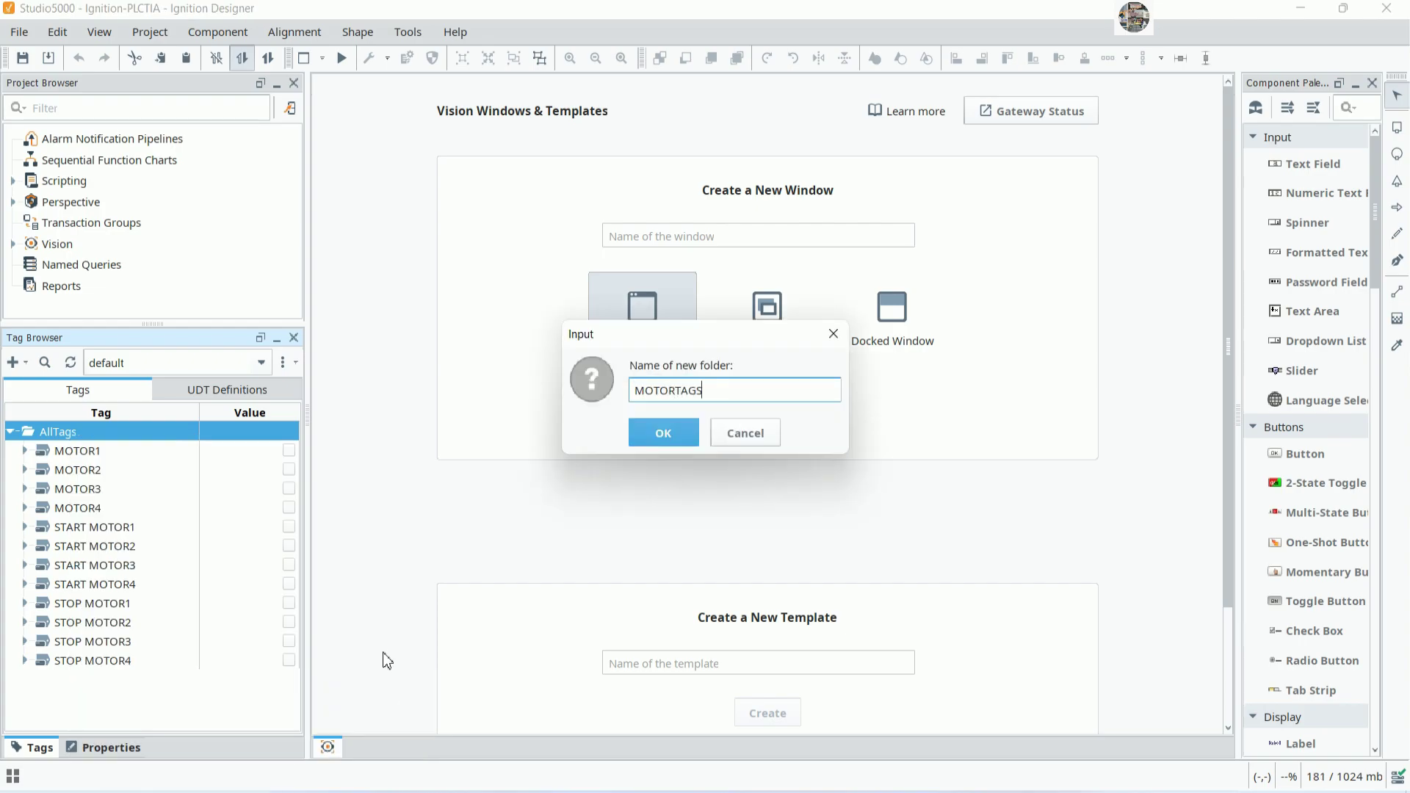
{"action": "left_click", "coordinate": [640, 440]}
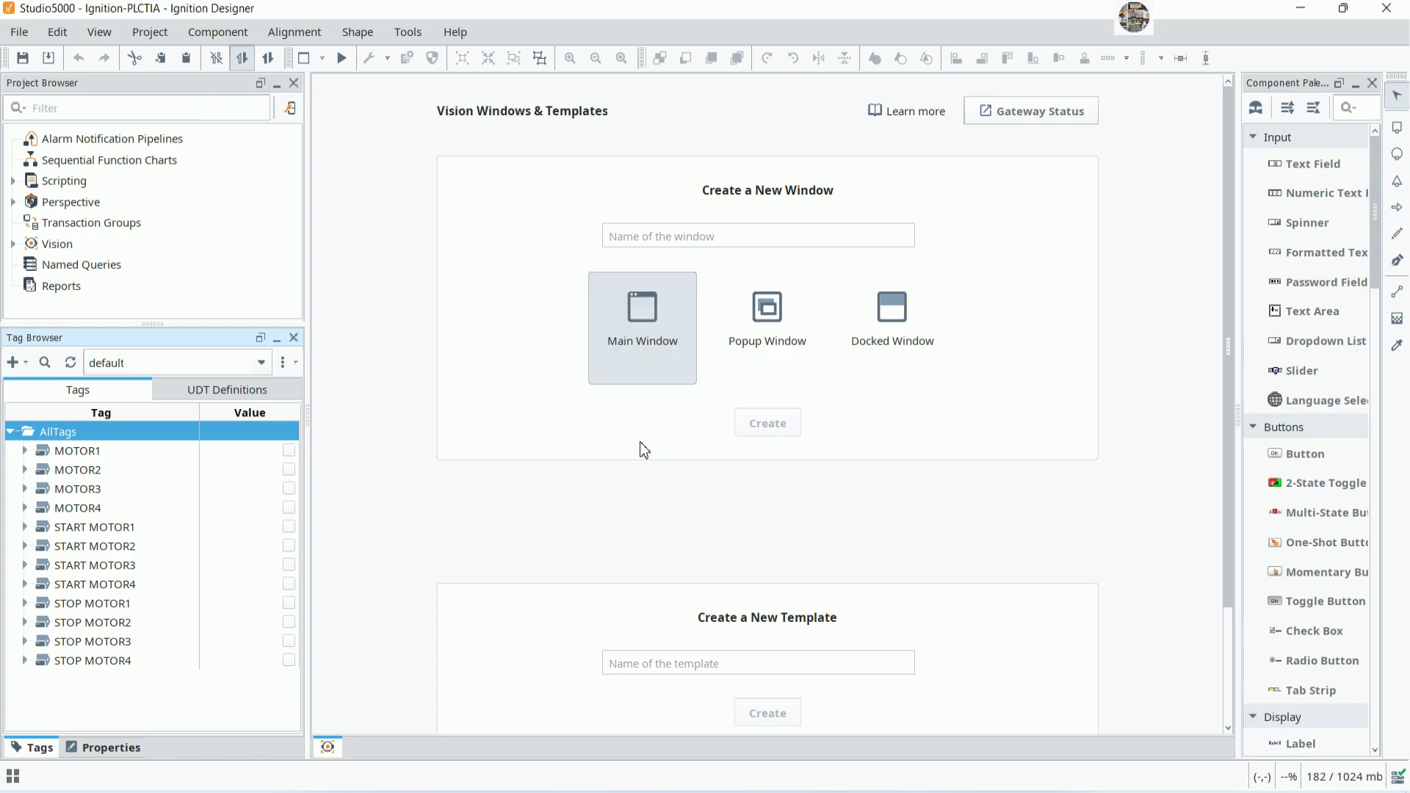
Move all the motor, start and stop tags from AllTags into the MOTORTAGS folder and expand it
{"action": "left_click", "coordinate": [73, 473]}
{"action": "left_click_drag", "start_coordinate": [73, 481], "coordinate": [76, 680]}
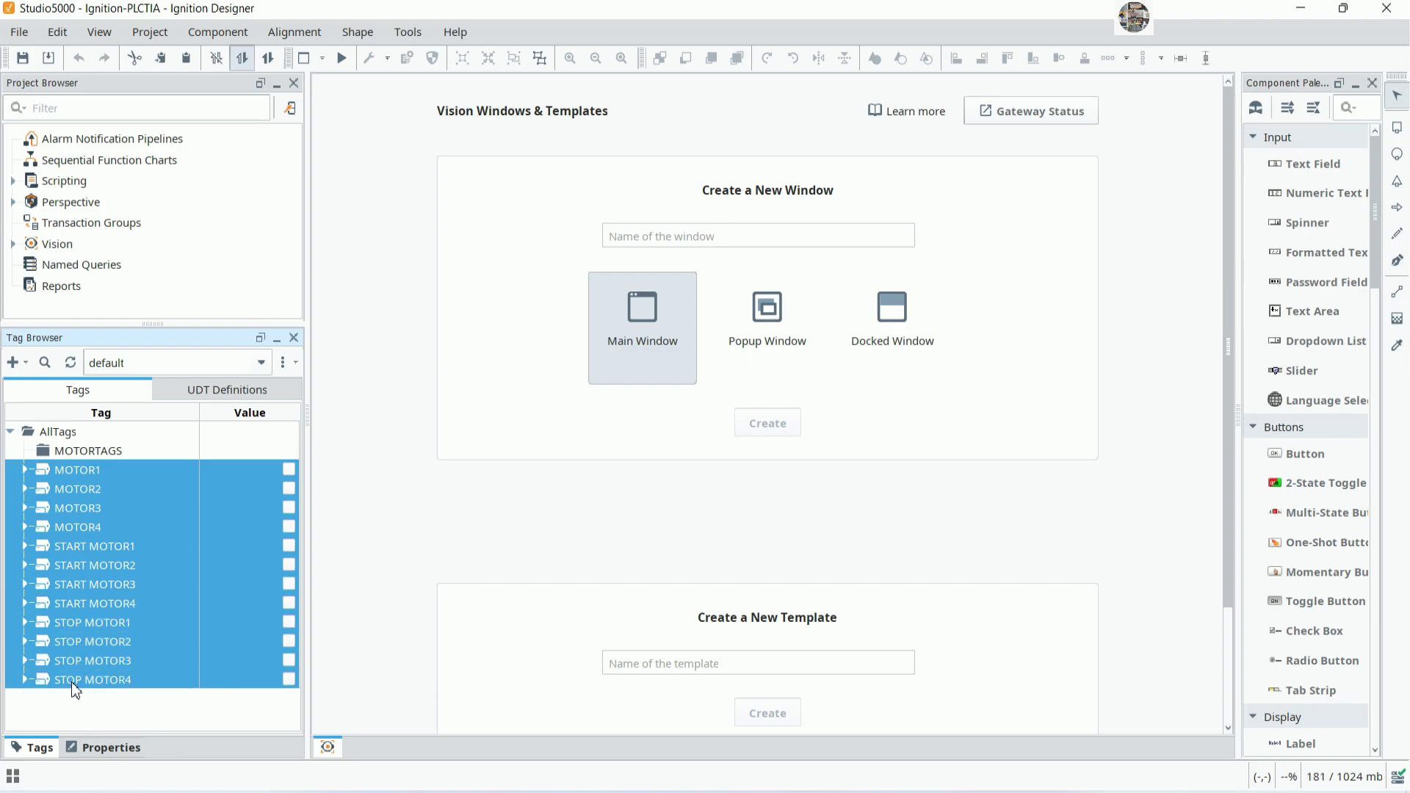
{"action": "left_click_drag", "start_coordinate": [77, 477], "coordinate": [114, 459]}
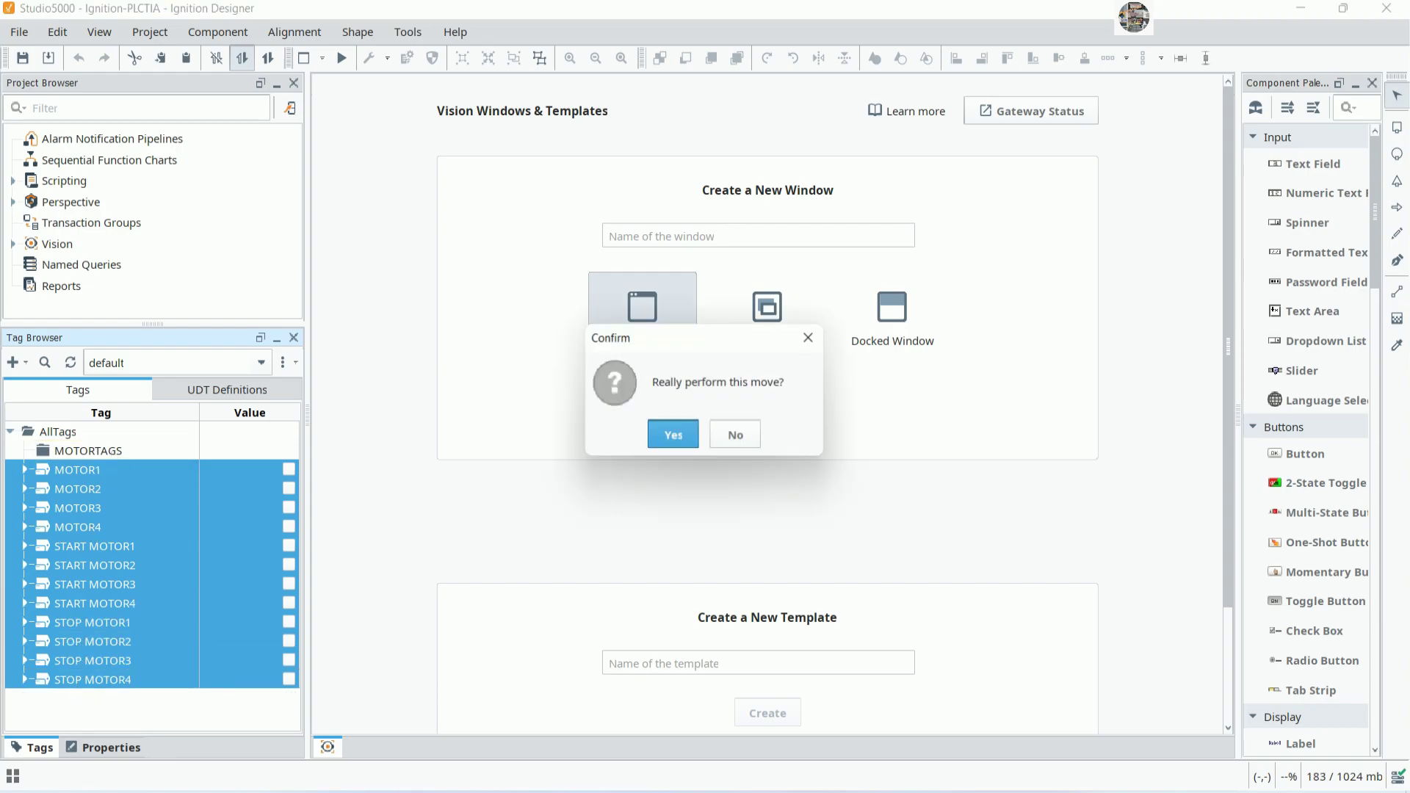
{"action": "left_click", "coordinate": [670, 436]}
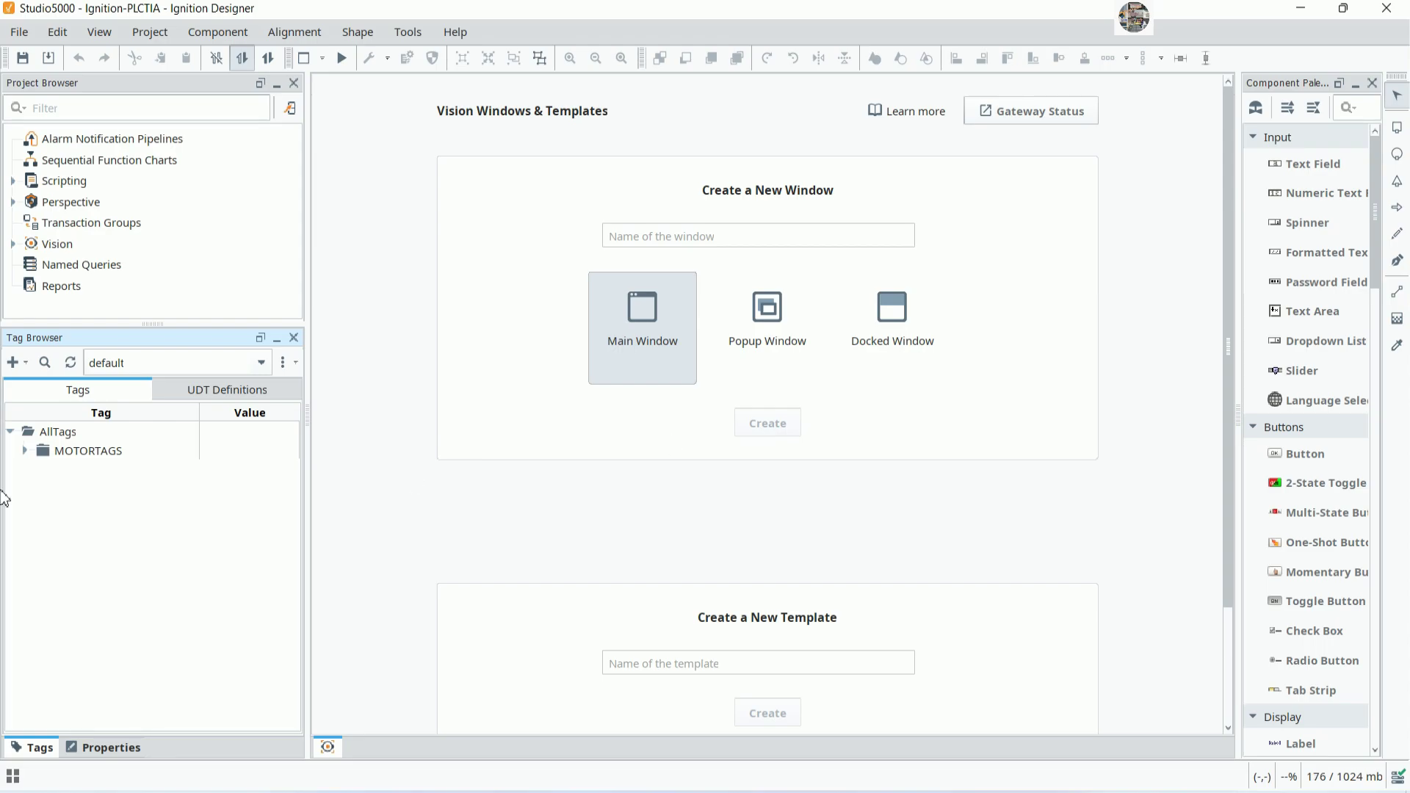
{"action": "left_click", "coordinate": [24, 451]}
{"action": "left_click", "coordinate": [25, 450]}
{"action": "left_click", "coordinate": [25, 451]}
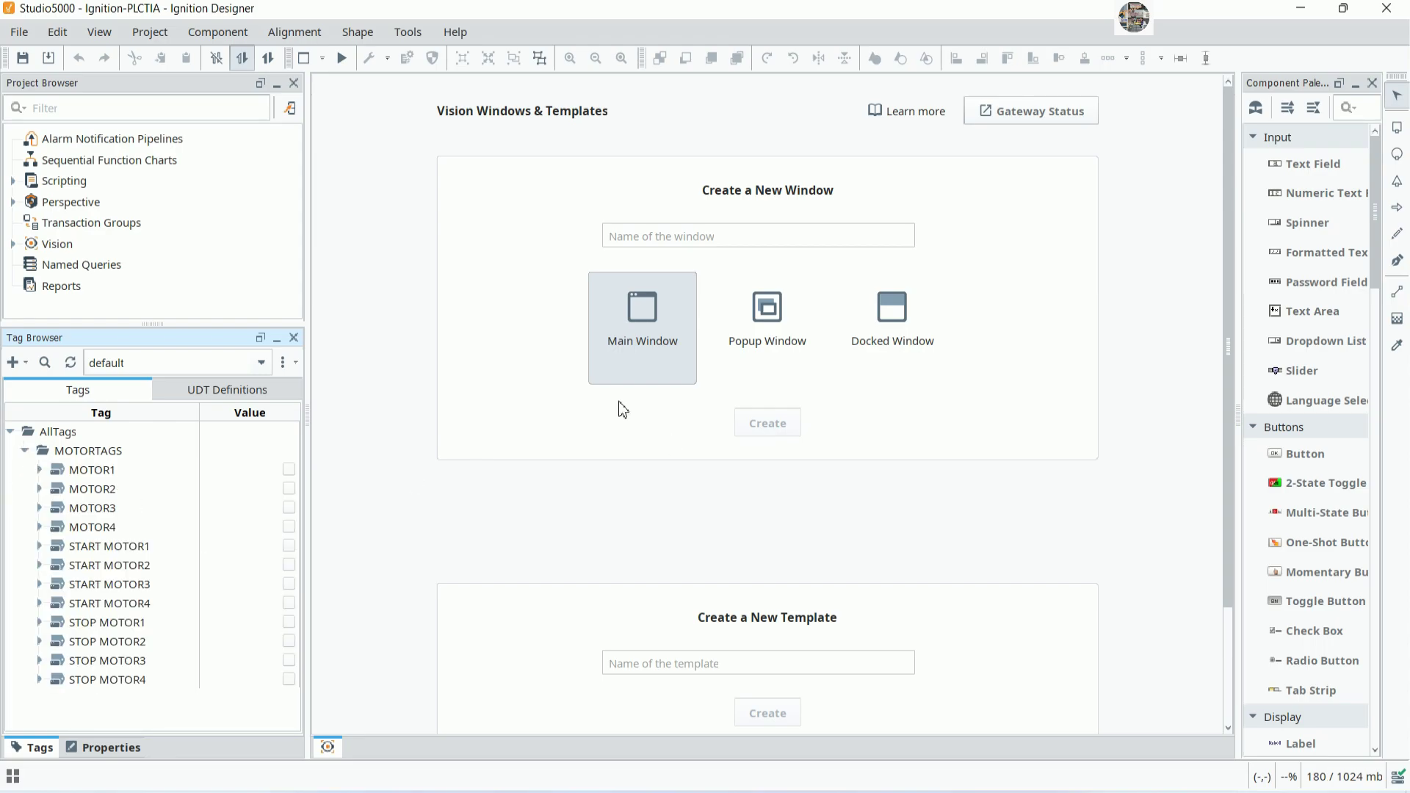
Create a Vision main window named MOTOR SCREEN and enlarge it to fill the visible design area
{"action": "left_click", "coordinate": [741, 240]}
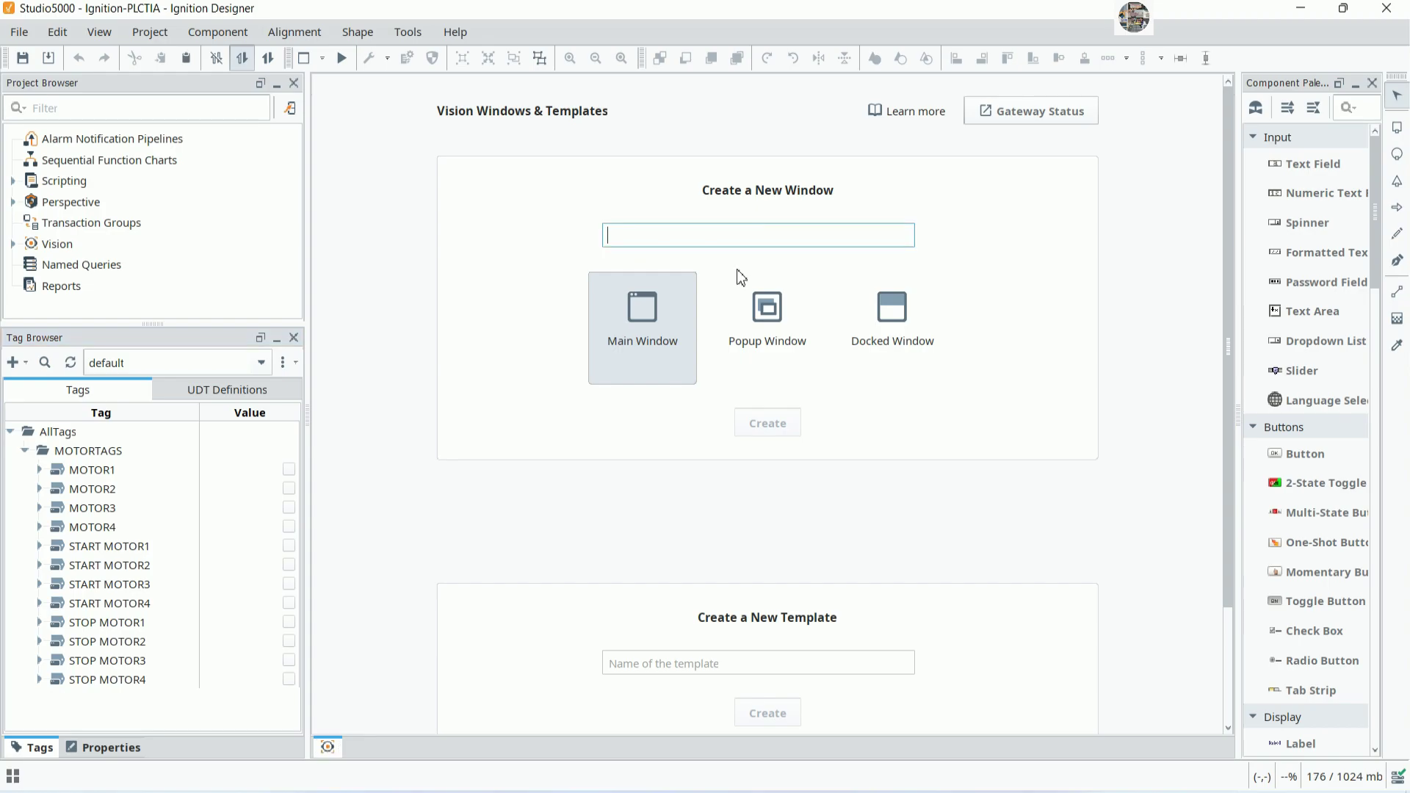
{"action": "type", "text": "MOTORS"}
{"action": "key", "text": "BackSpace"}
{"action": "type", "text": "SCREEN"}
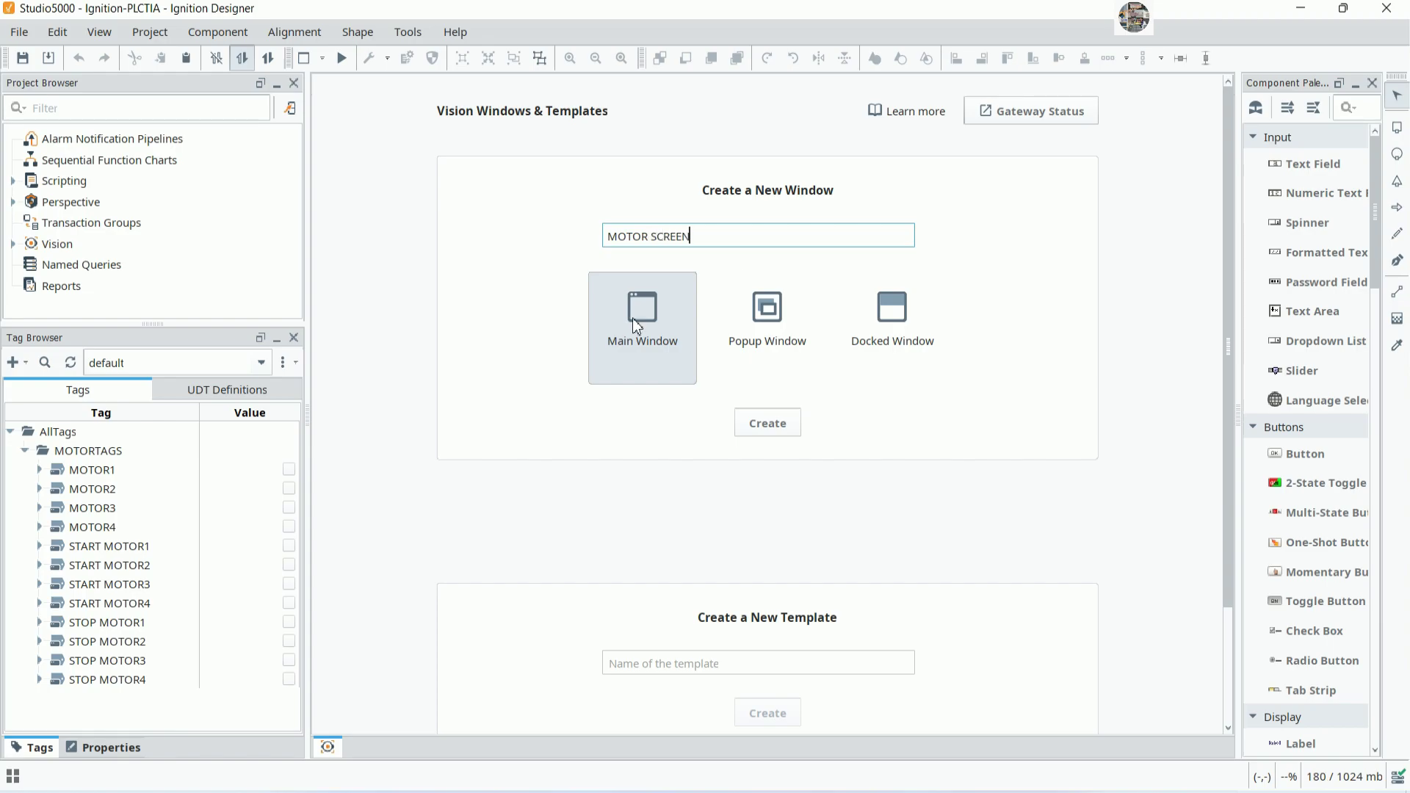
{"action": "left_click", "coordinate": [775, 429]}
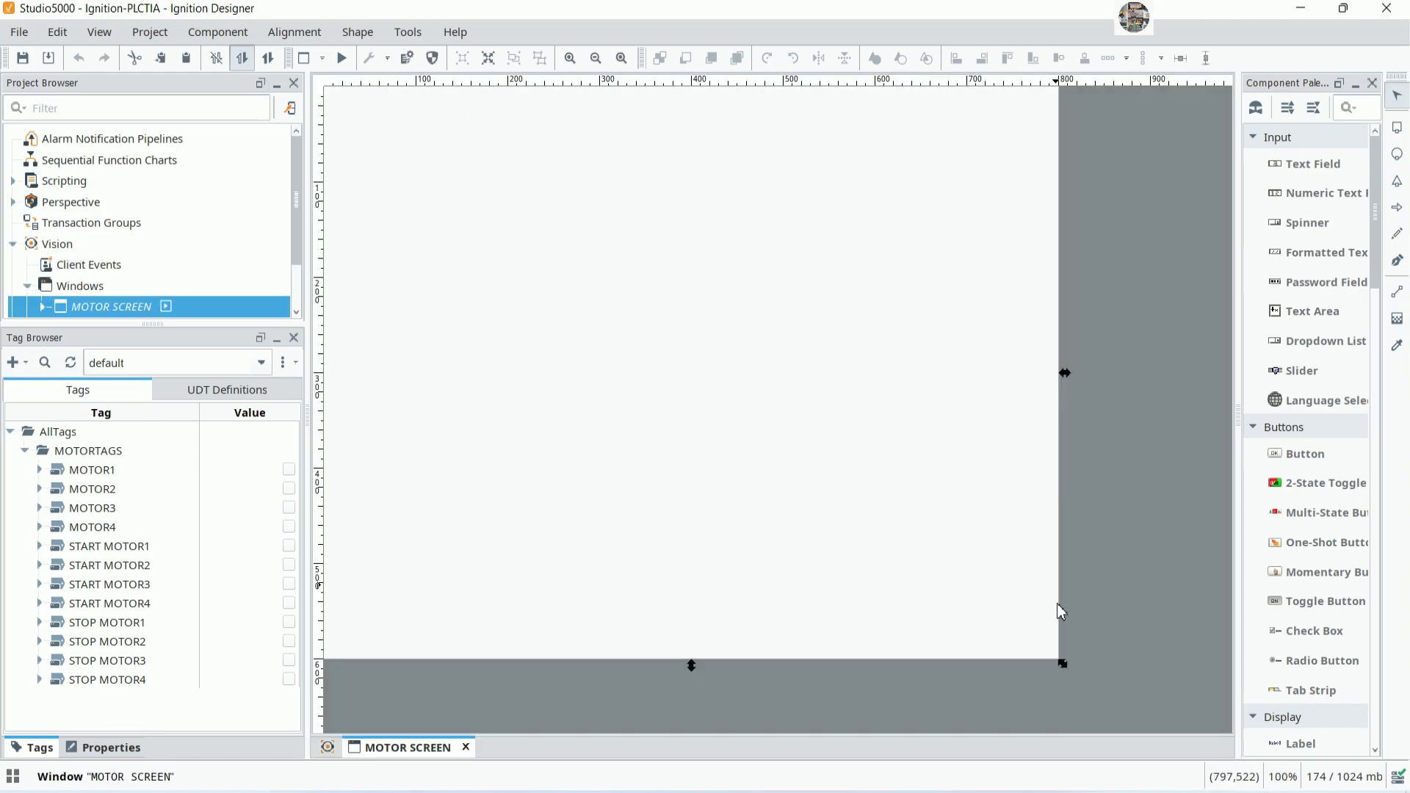
{"action": "left_click_drag", "start_coordinate": [1064, 663], "coordinate": [1229, 707]}
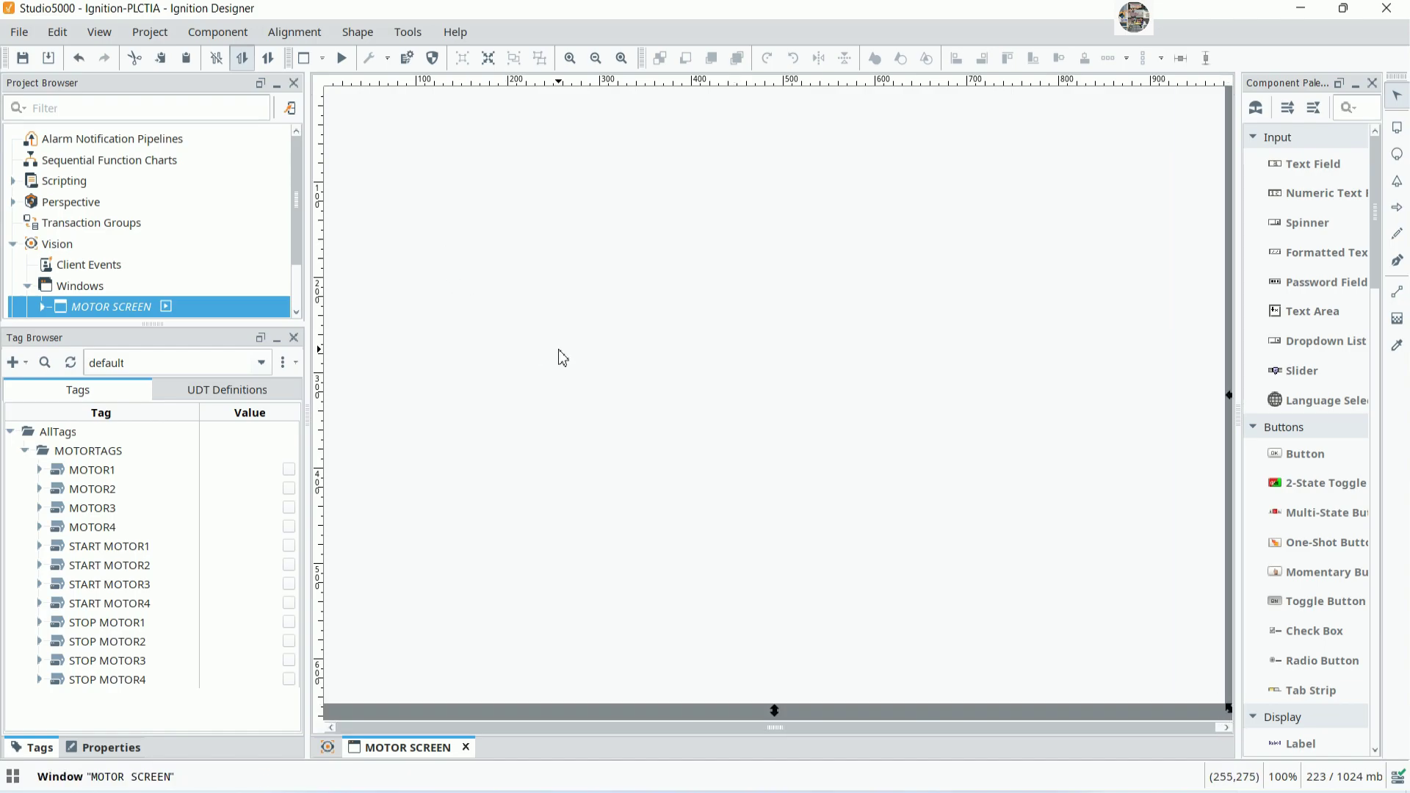
Draw a text field about 912 by 46 pixels across the upper edge of MOTOR SCREEN, without any property binding
{"action": "left_click_drag", "start_coordinate": [1241, 346], "coordinate": [1212, 348]}
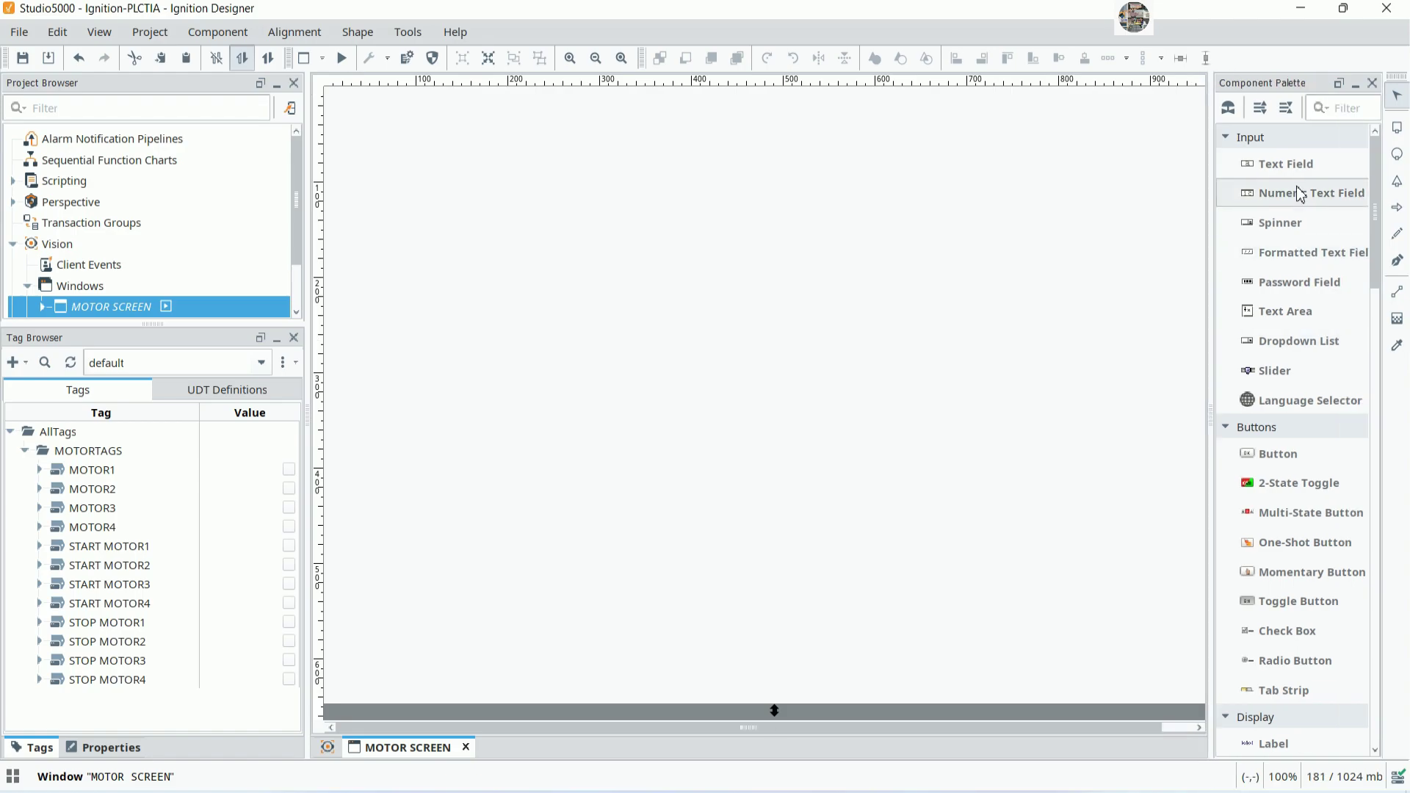
{"action": "left_click", "coordinate": [1287, 165]}
{"action": "left_click_drag", "start_coordinate": [361, 96], "coordinate": [1203, 149]}
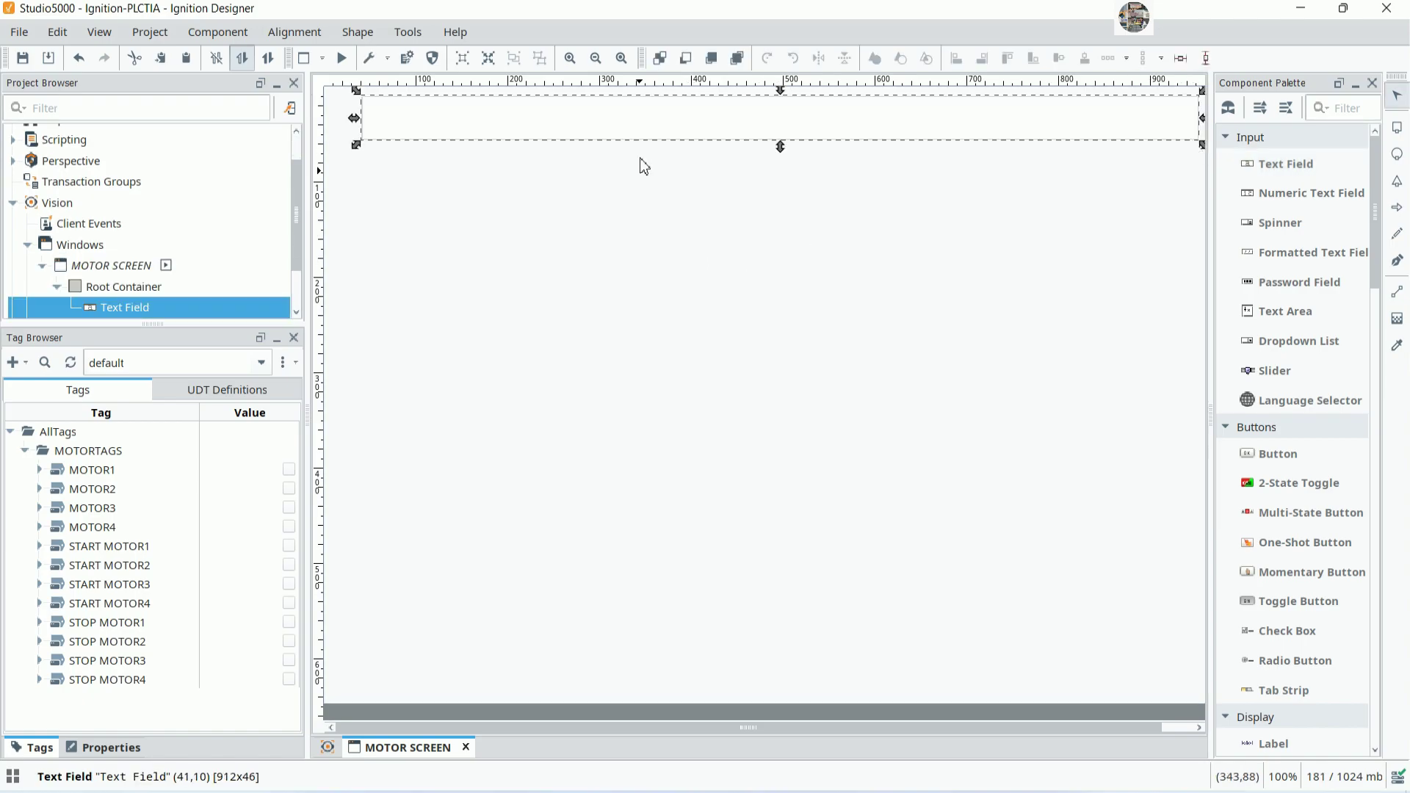
{"action": "double_click", "coordinate": [651, 134]}
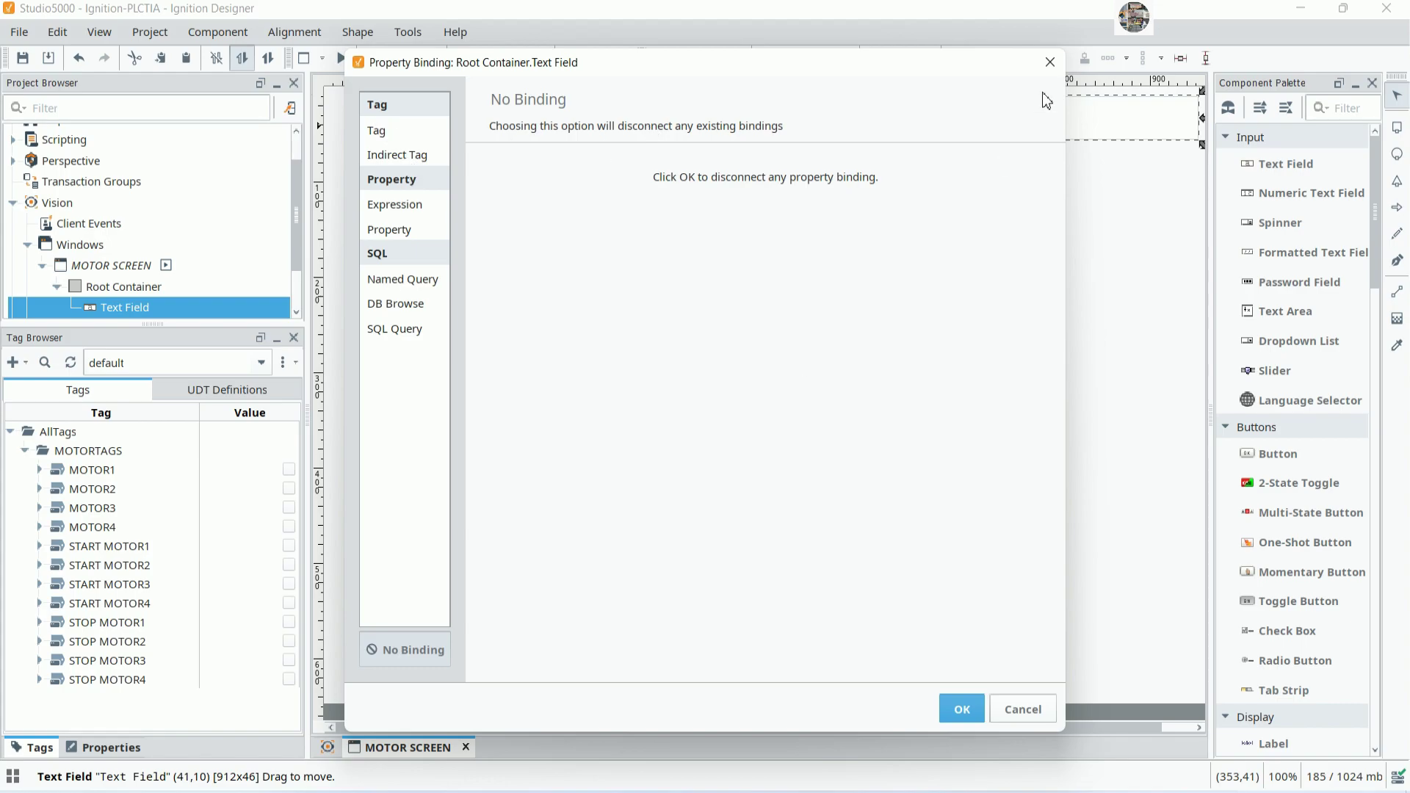
{"action": "left_click", "coordinate": [1050, 61]}
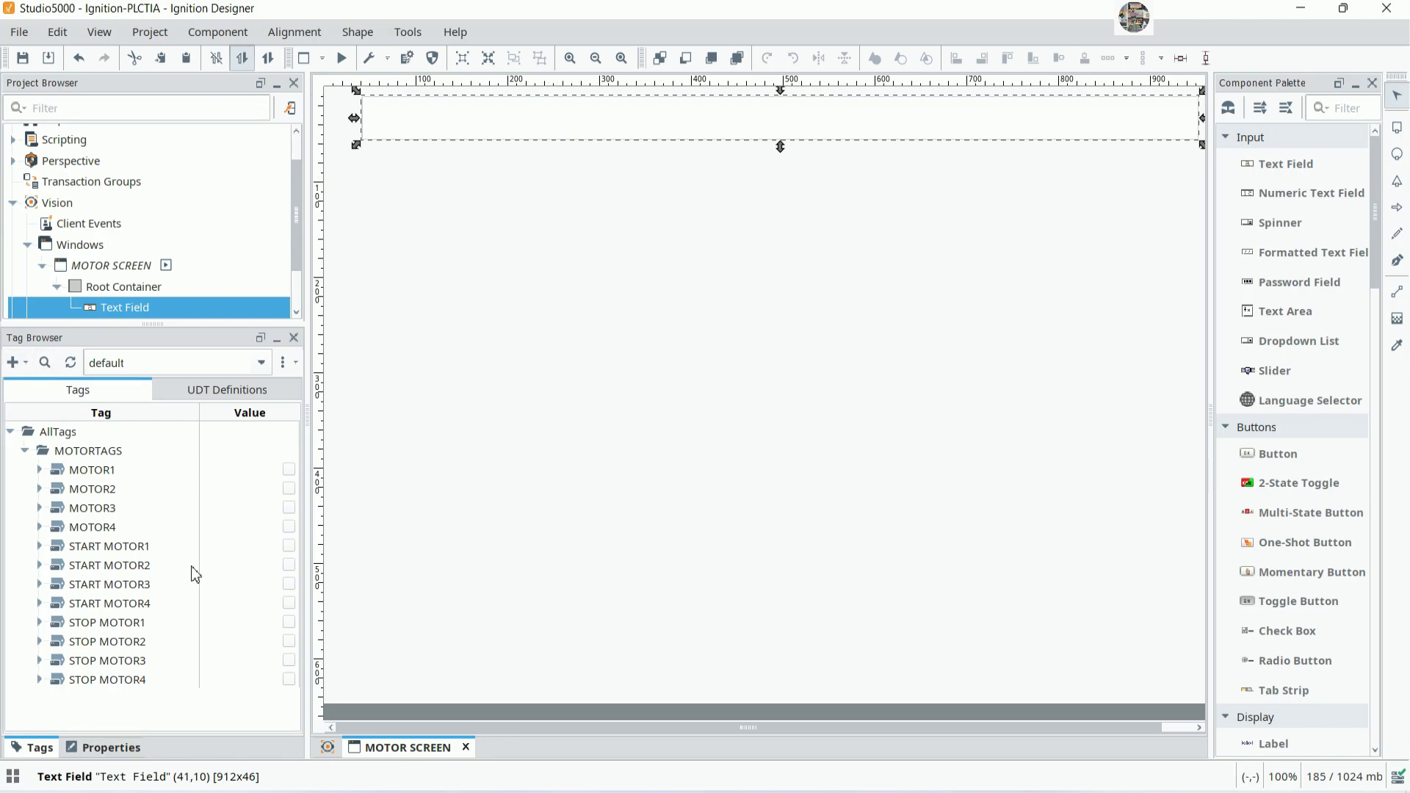
Display the text field's full set of properties, including its data, appearance and layout settings
{"action": "left_click", "coordinate": [121, 748]}
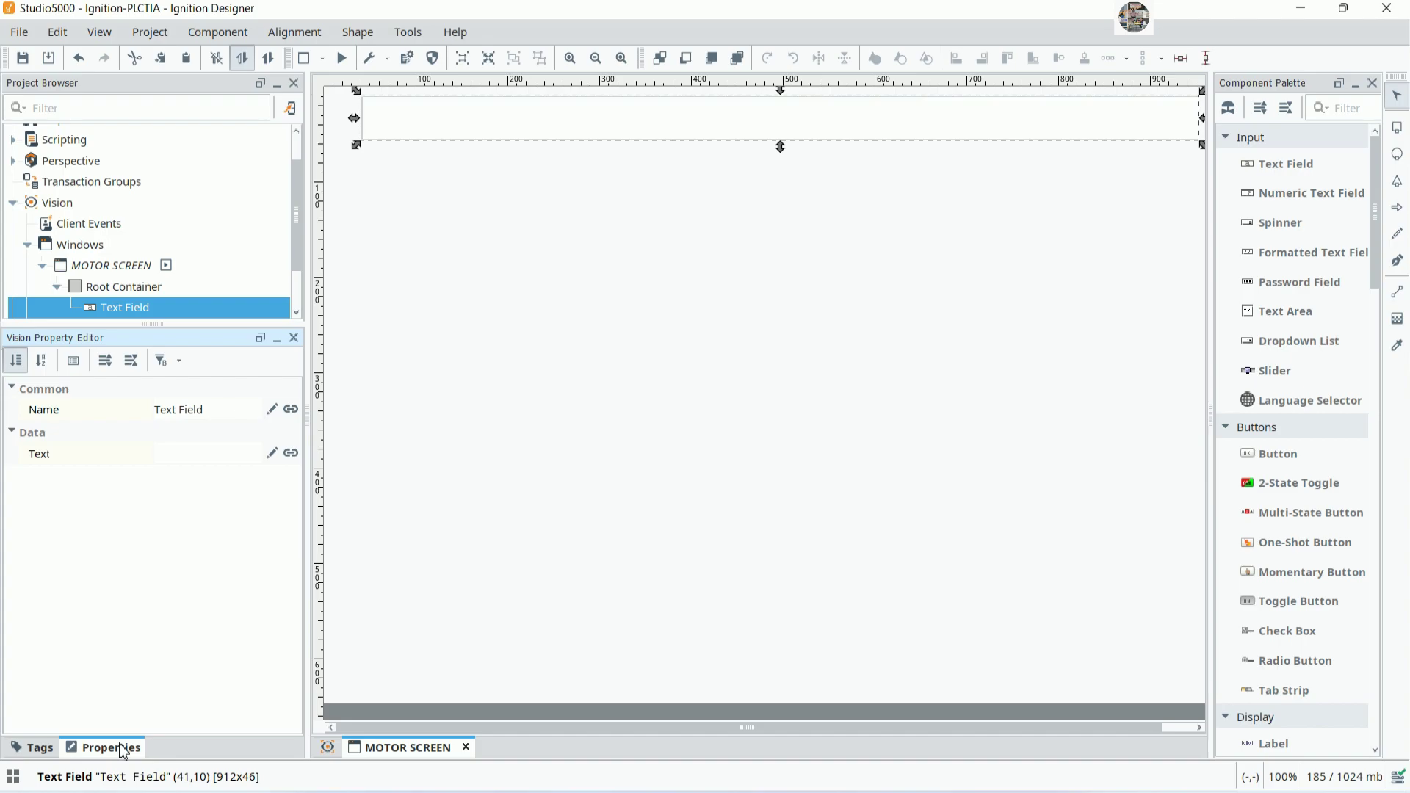
{"action": "left_click", "coordinate": [221, 420]}
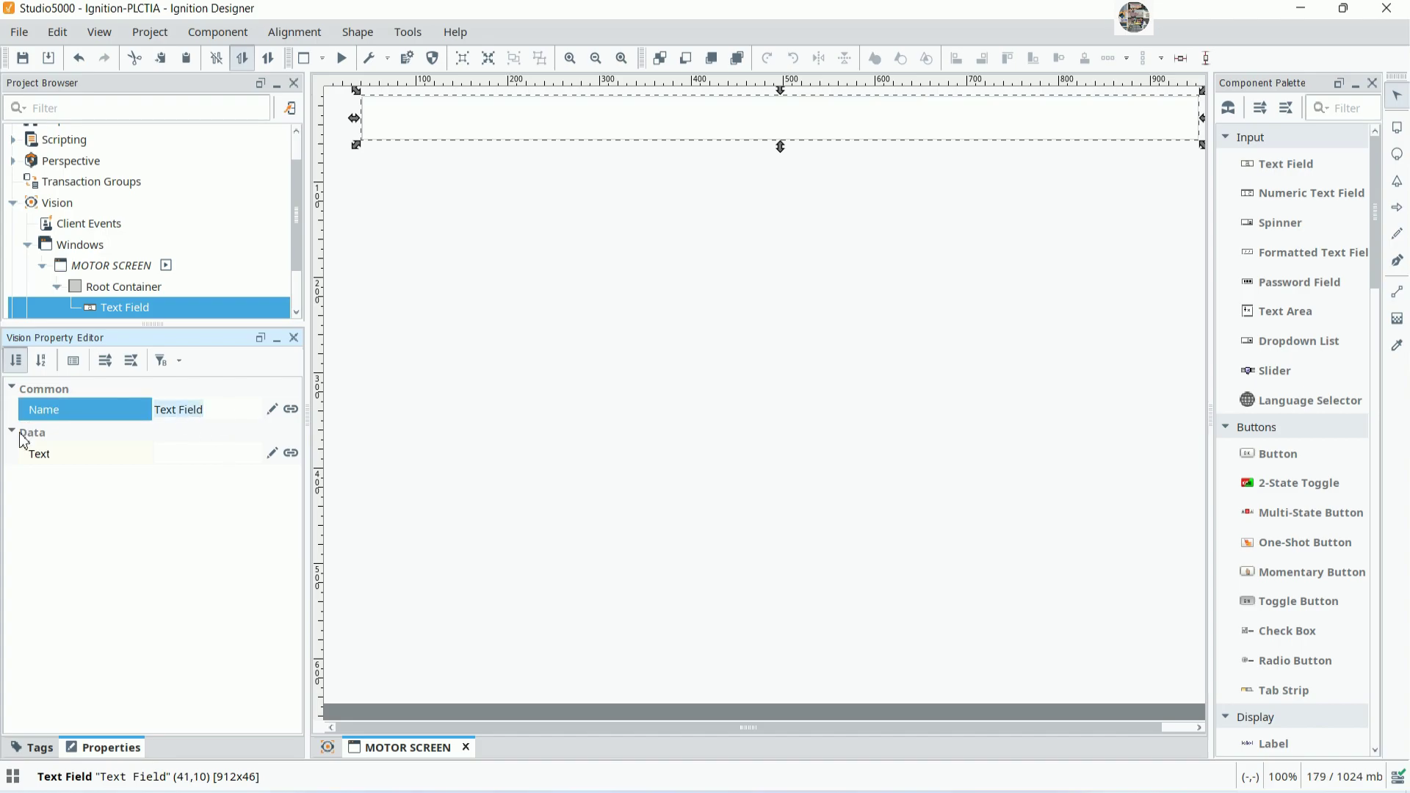
{"action": "left_click", "coordinate": [178, 371]}
{"action": "left_click", "coordinate": [190, 464]}
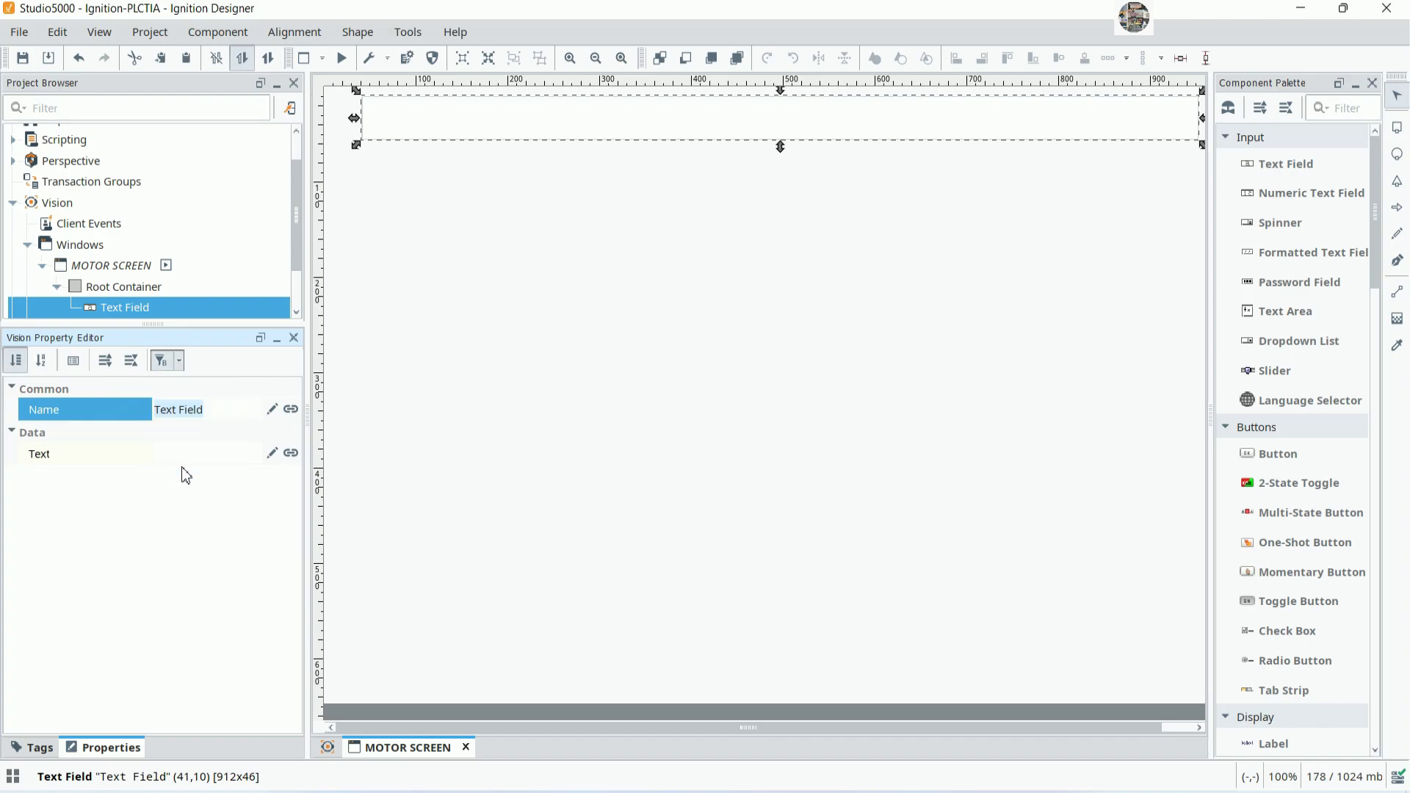
{"action": "scroll", "coordinate": [303, 552], "scroll_direction": "down", "scroll_amount": 3}
{"action": "scroll", "coordinate": [303, 552], "scroll_direction": "down", "scroll_amount": 3}
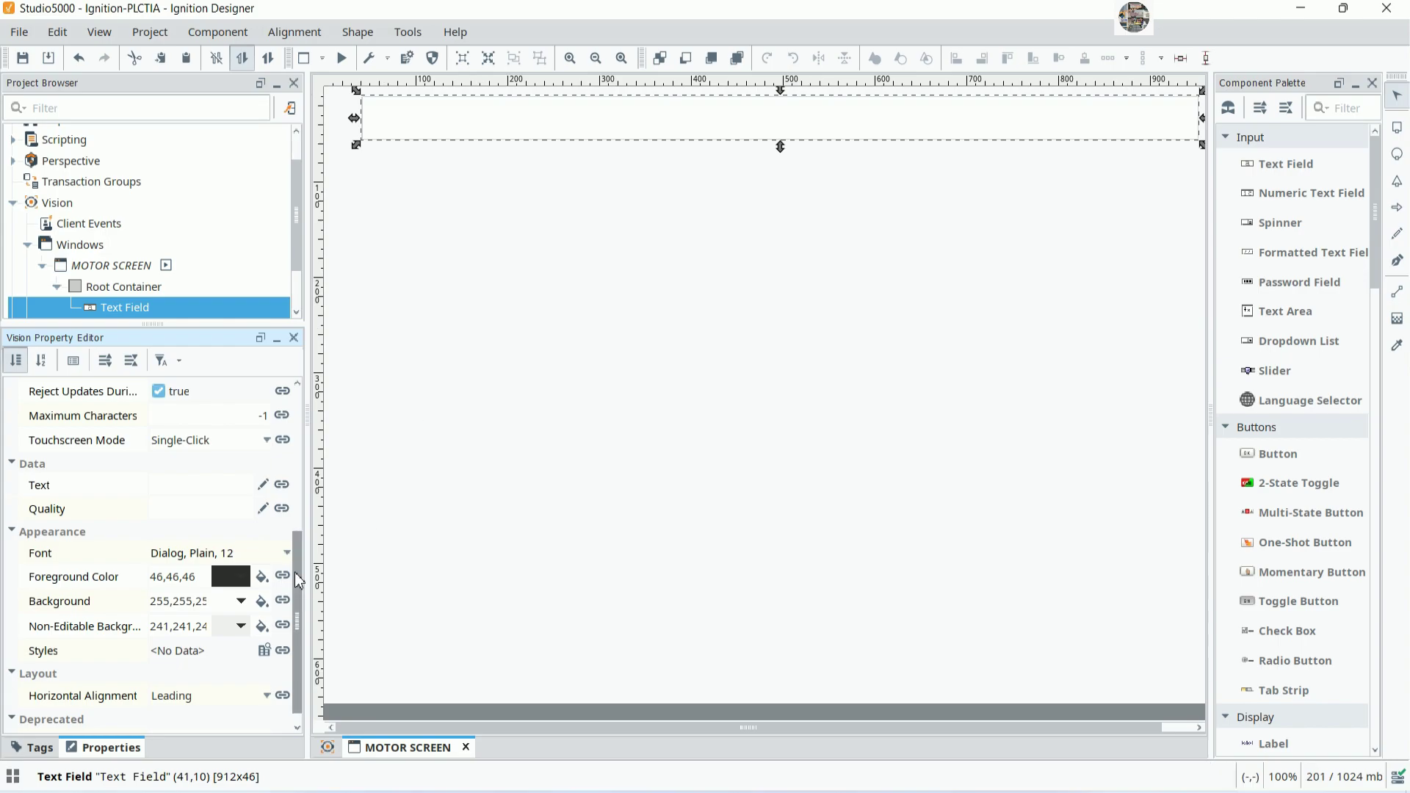
Set the text field's text to AFSDA
{"action": "left_click", "coordinate": [206, 492]}
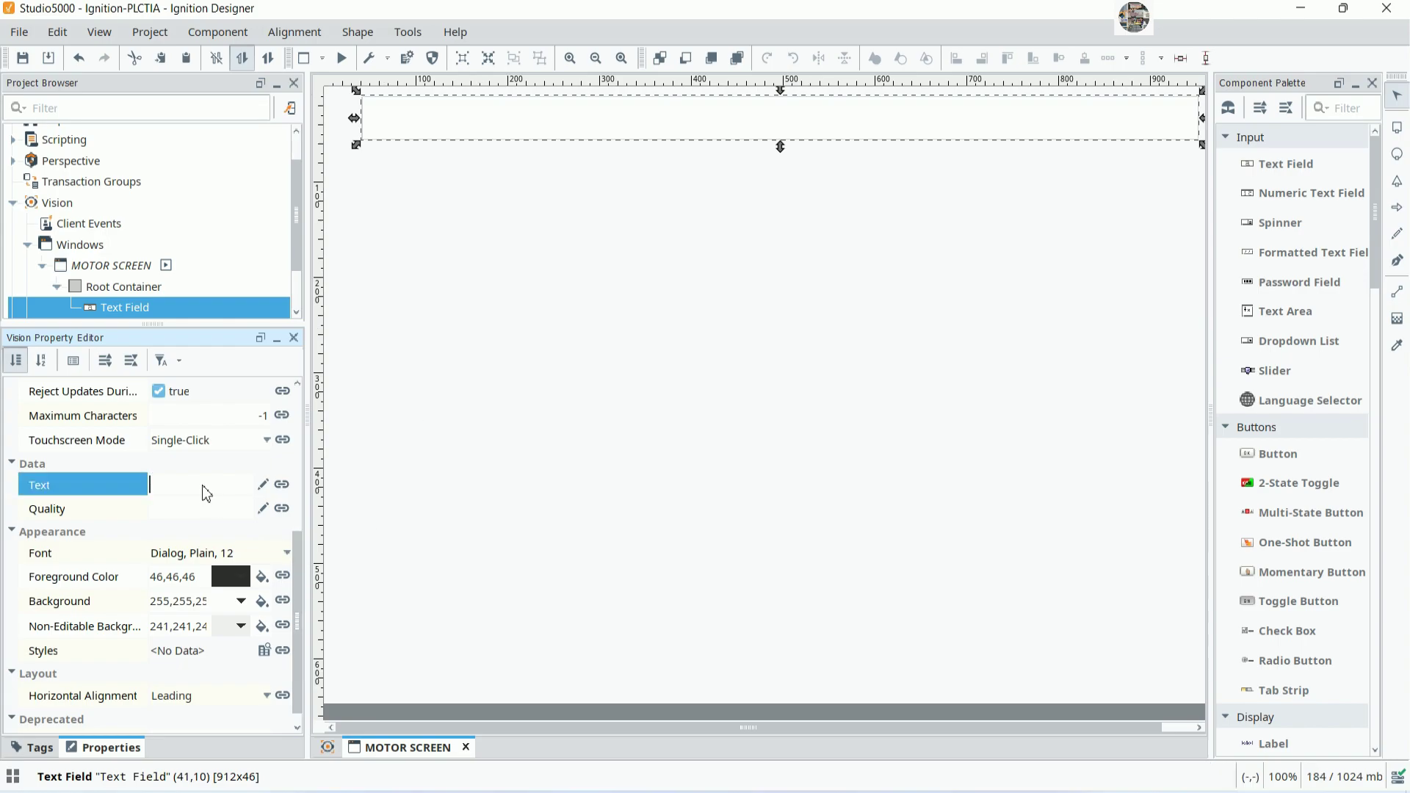
{"action": "type", "text": "AFSDA"}
{"action": "left_click", "coordinate": [437, 442]}
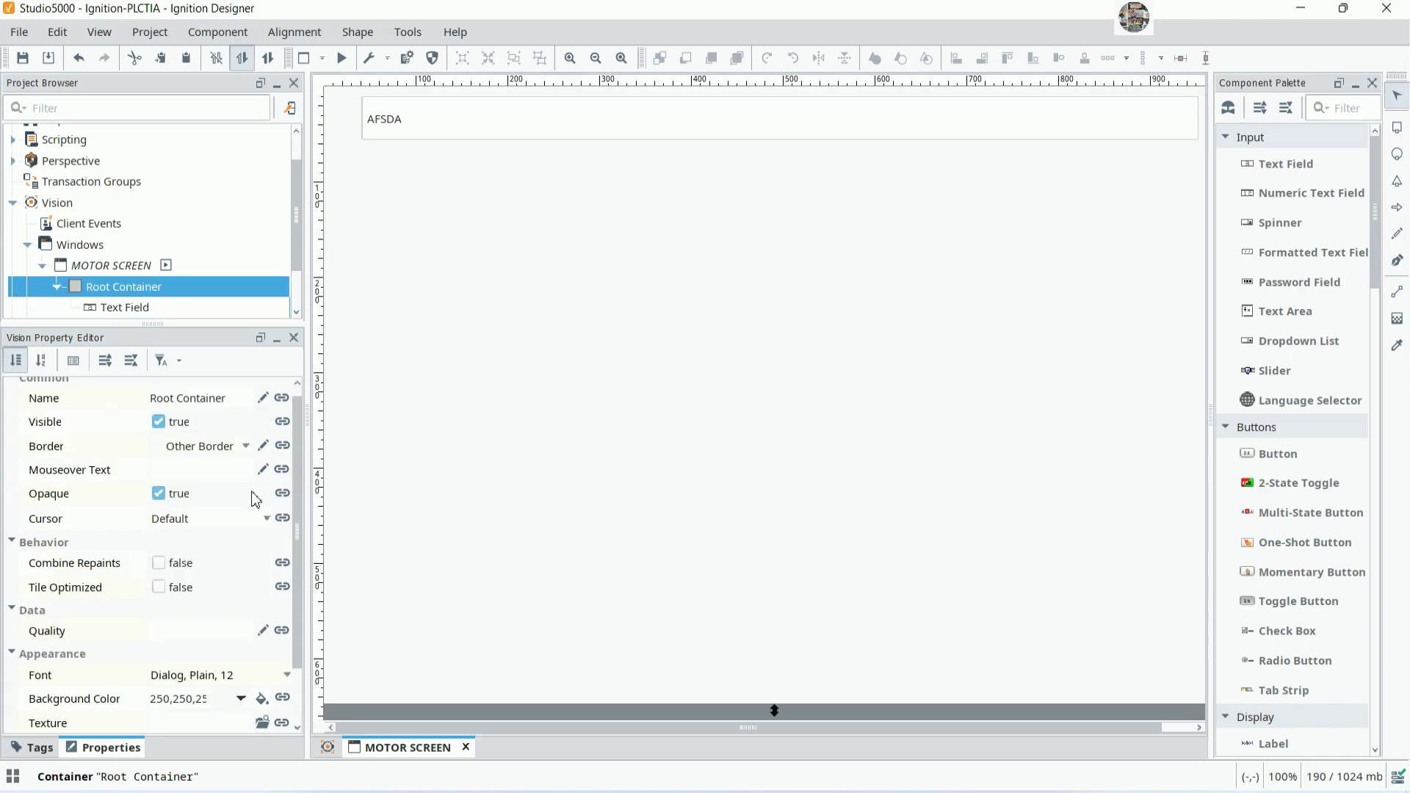
Replace the text field's placeholder text with a title containing the words "simulation with"
{"action": "left_click", "coordinate": [526, 136]}
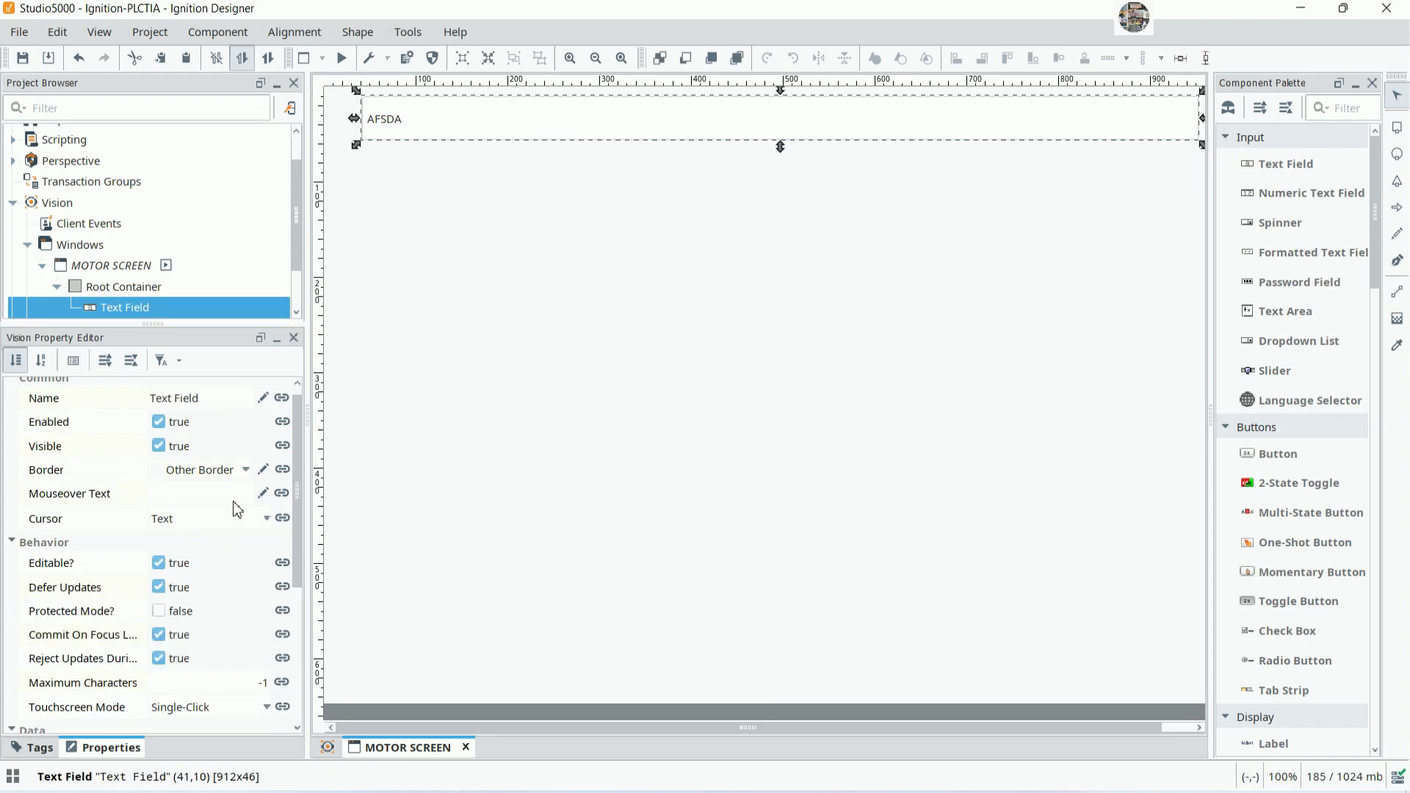
{"action": "scroll", "coordinate": [235, 504], "scroll_direction": "down", "scroll_amount": 4}
{"action": "left_click", "coordinate": [215, 476]}
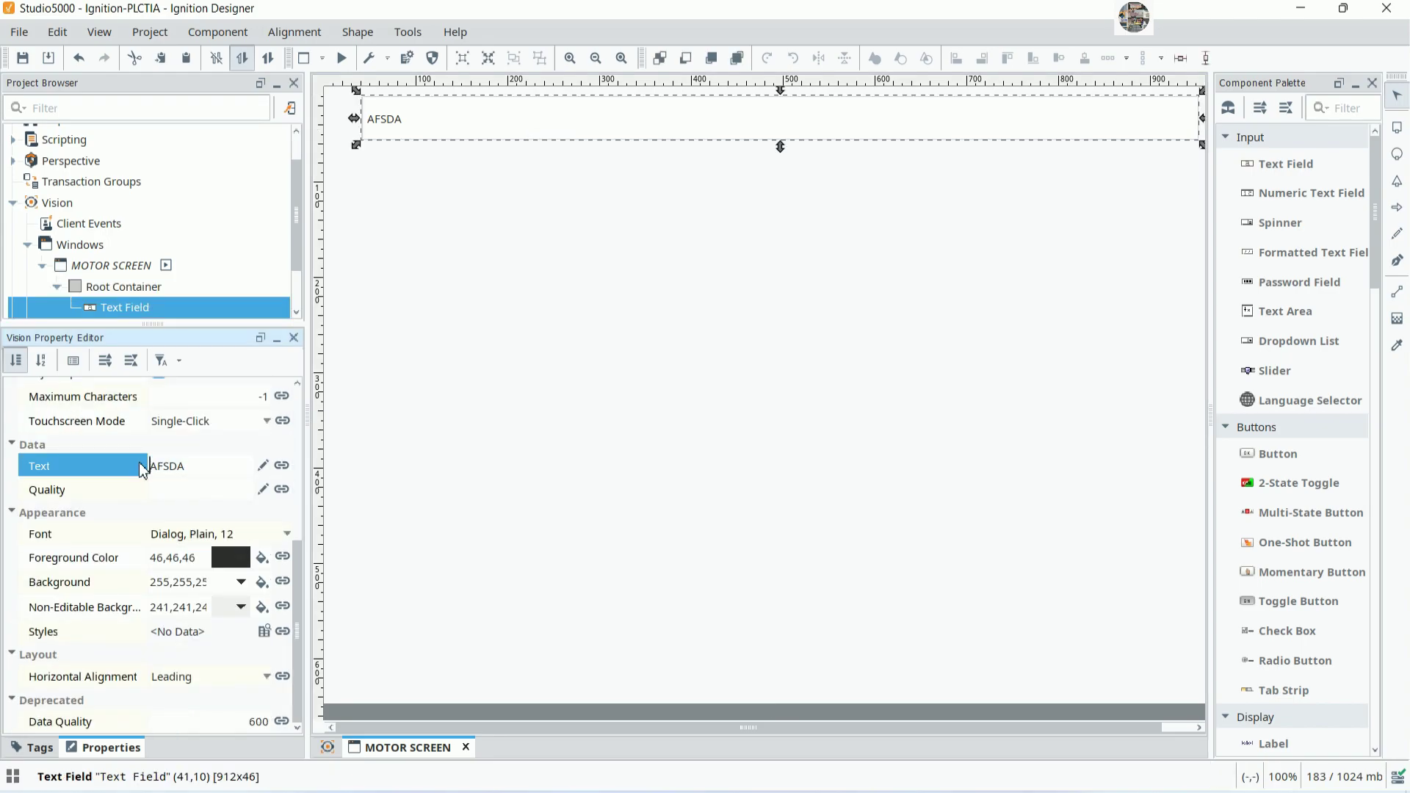
{"action": "double_click", "coordinate": [184, 469]}
{"action": "key", "text": "BackSpace"}
{"action": "type", "text": "imulation with"}
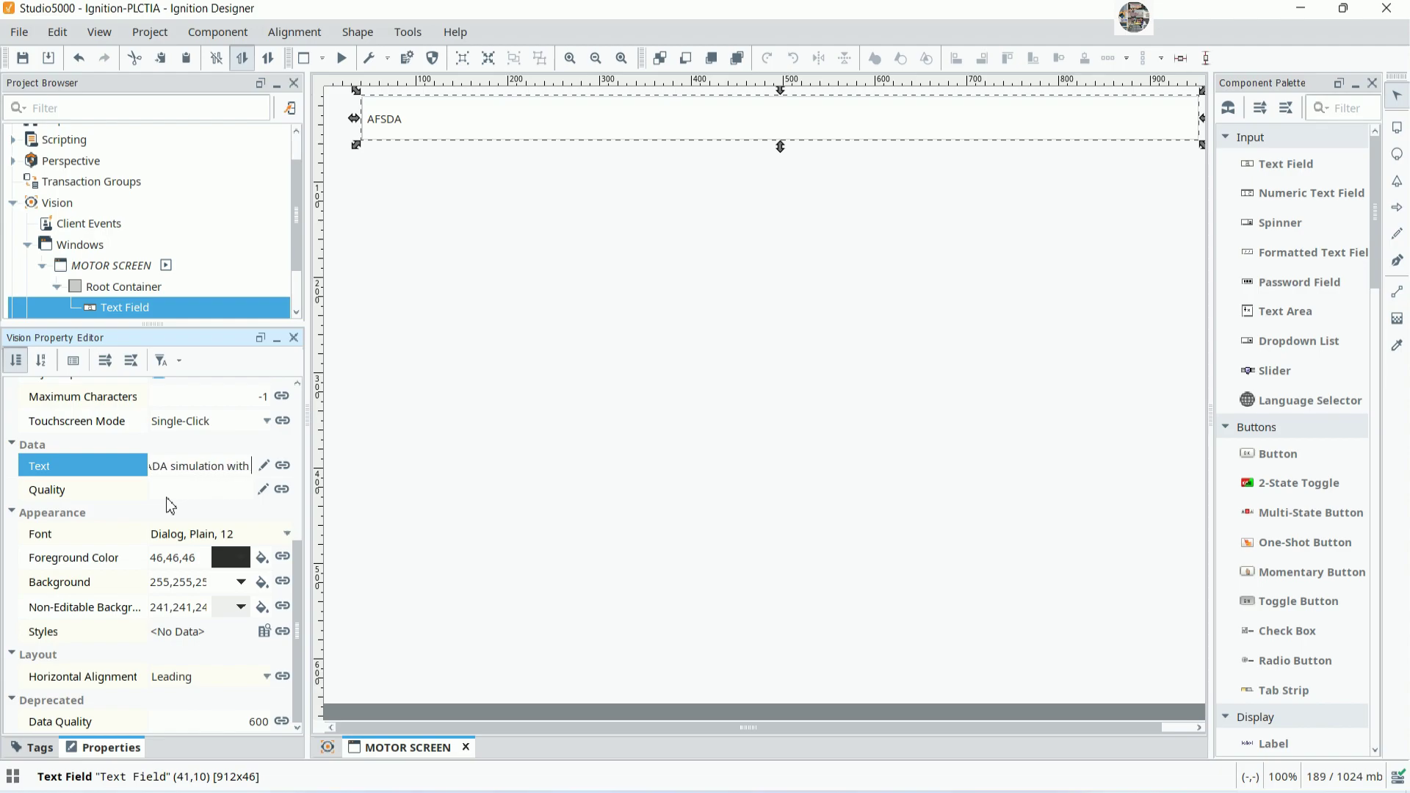